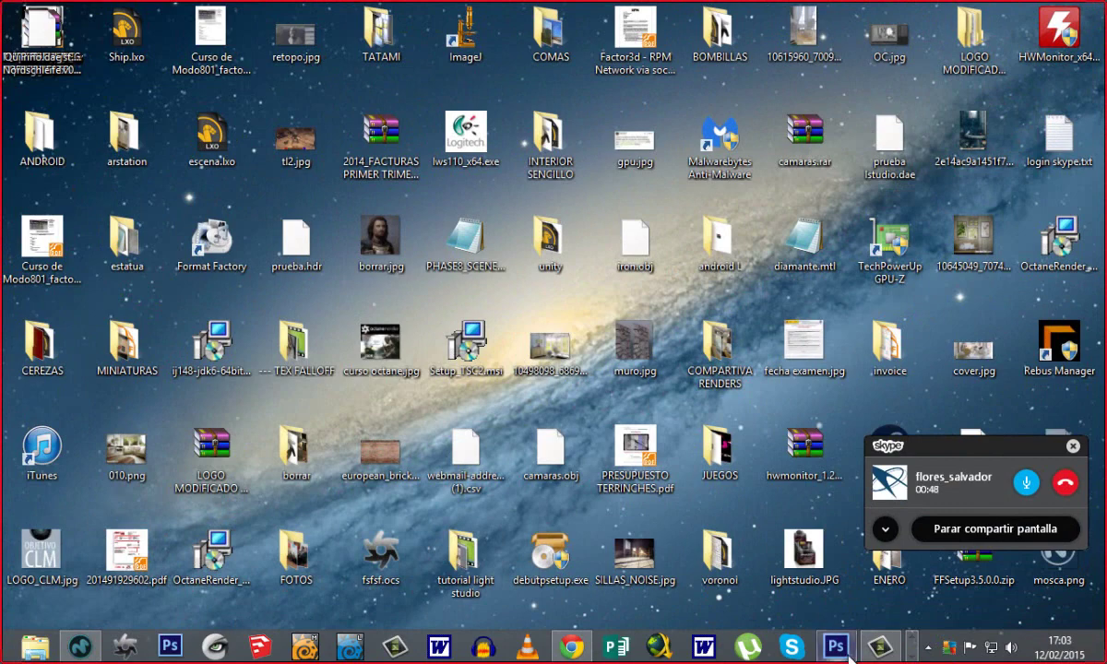
Switch to Photoshop and examine the emblem, laurel wreath and angled ring view in anillo_final_final_3.jpg.
{"action": "left_click", "coordinate": [847, 651]}
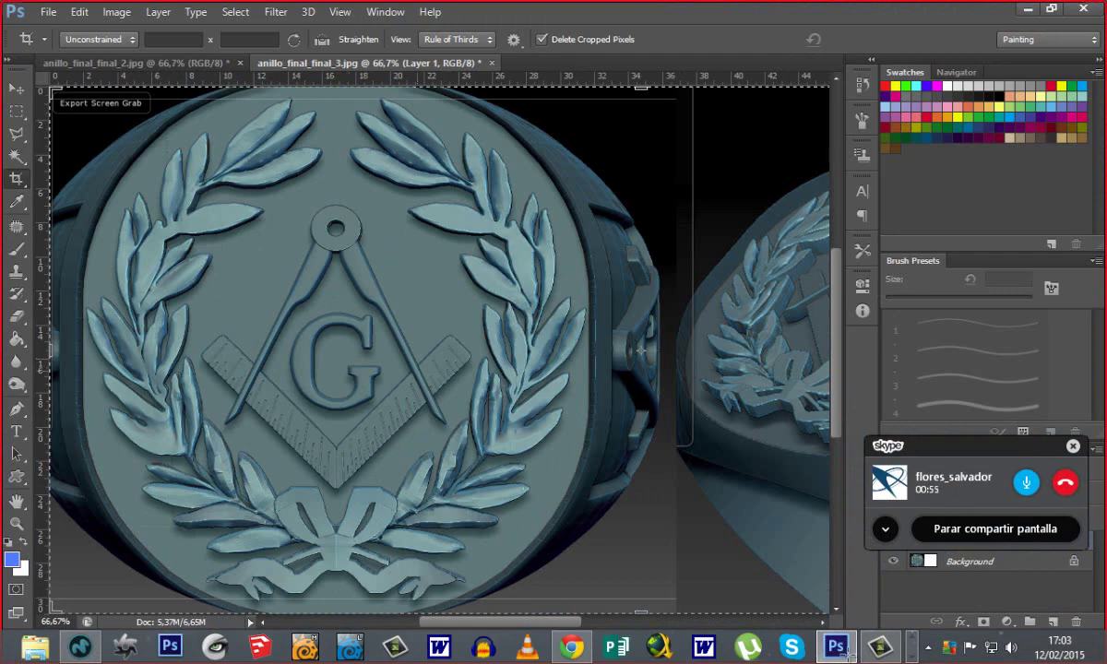
{"action": "key", "text": "z"}
{"action": "mouse_move", "coordinate": [439, 351]}
{"action": "left_mouse_down"}
{"action": "mouse_move", "coordinate": [320, 343]}
{"action": "mouse_move", "coordinate": [431, 361]}
{"action": "left_mouse_up"}
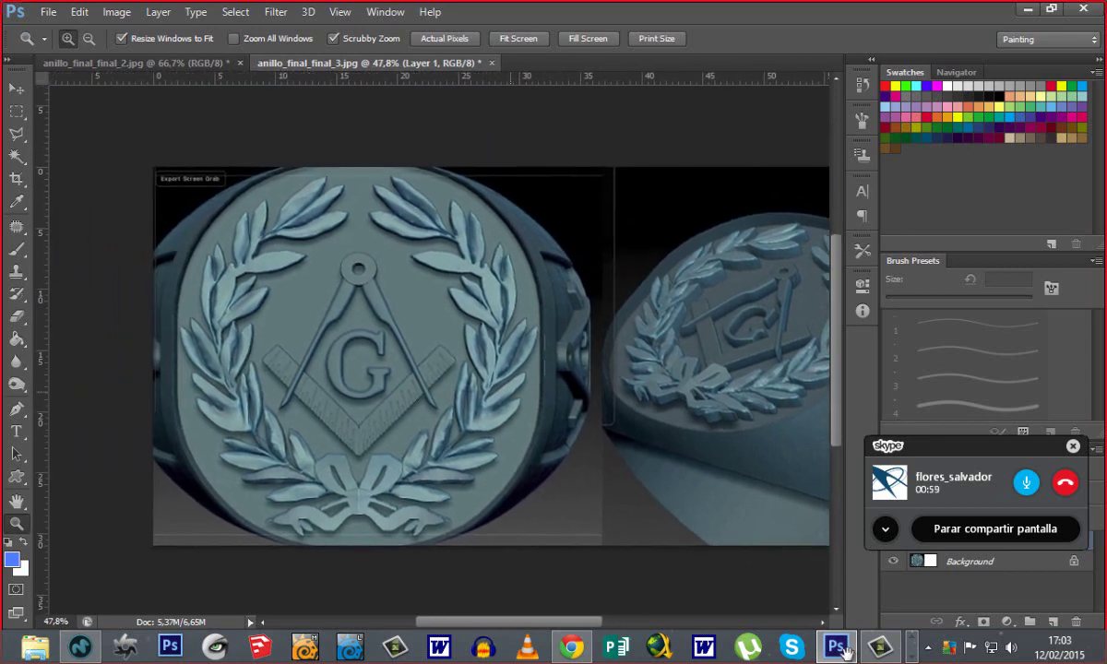
{"action": "key", "text": "ctrl+plus"}
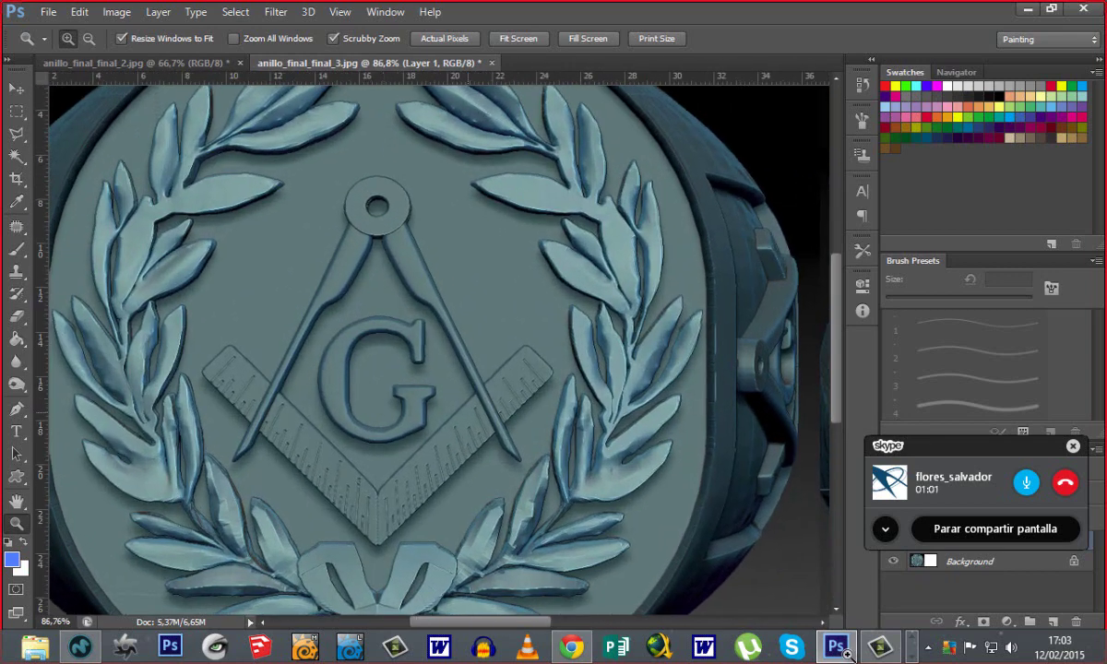
{"action": "left_click_drag", "start_coordinate": [431, 360], "coordinate": [439, 332]}
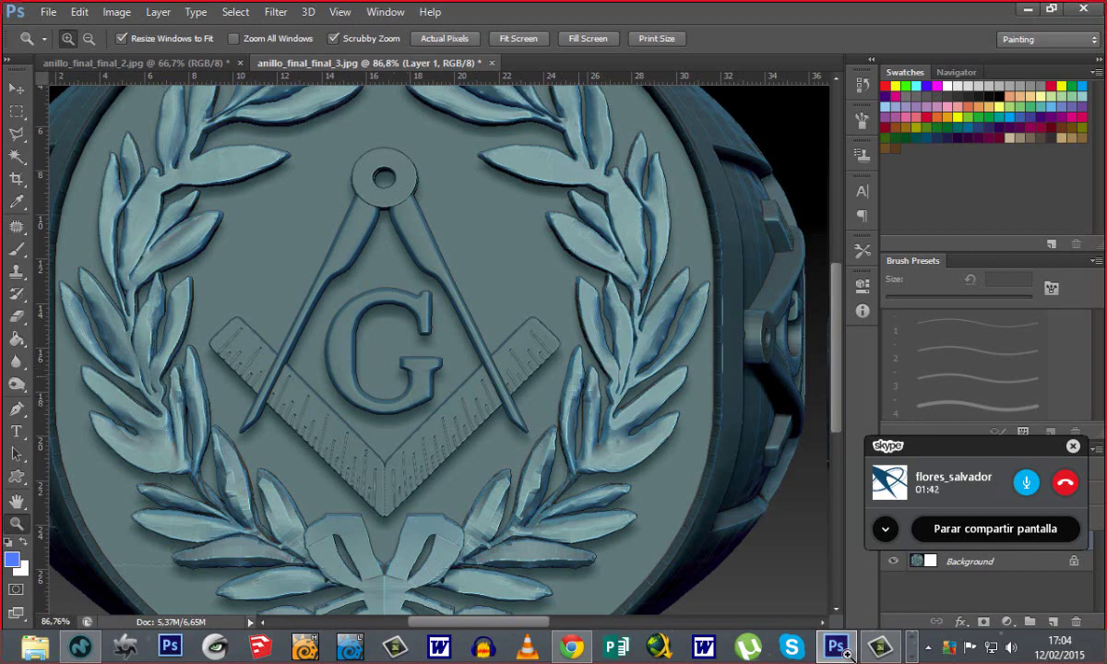
{"action": "left_click_drag", "start_coordinate": [601, 411], "coordinate": [552, 406]}
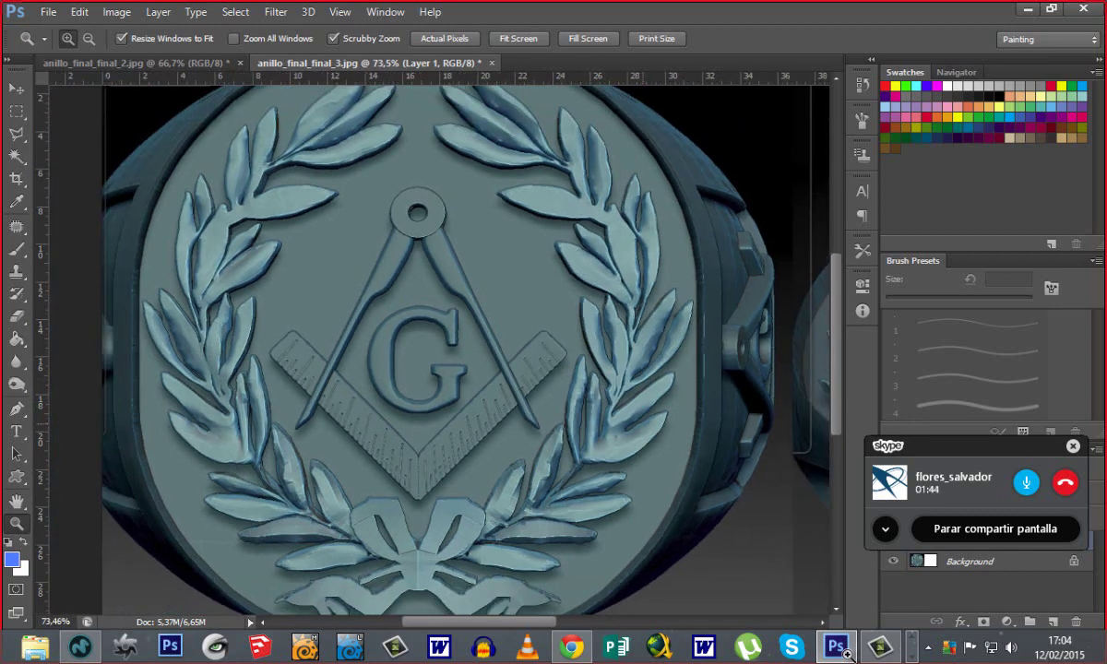
{"action": "left_click_drag", "start_coordinate": [451, 377], "coordinate": [518, 375]}
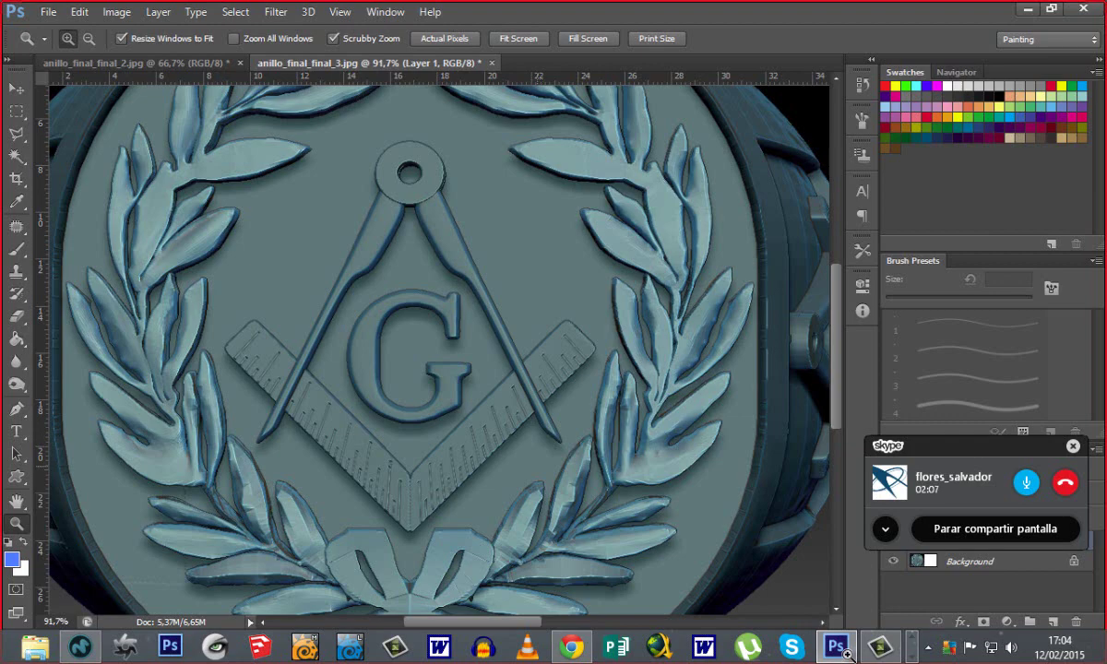
{"action": "key", "text": "ctrl+0"}
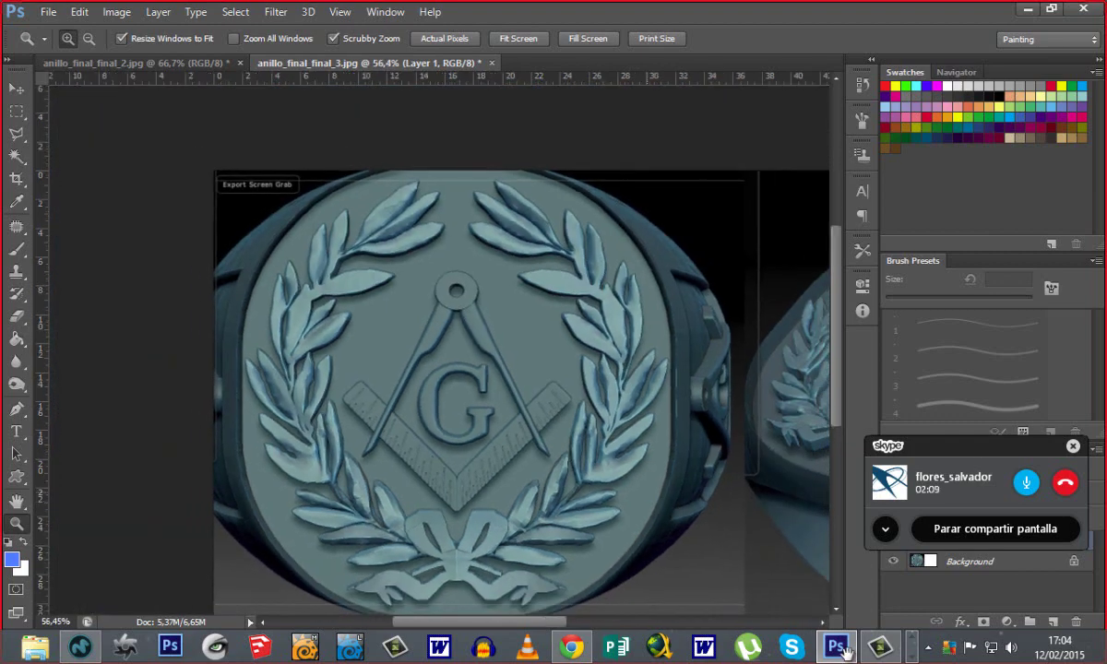
{"action": "mouse_move", "coordinate": [622, 491]}
{"action": "left_mouse_down"}
{"action": "mouse_move", "coordinate": [475, 435]}
{"action": "mouse_move", "coordinate": [400, 434]}
{"action": "left_mouse_up"}
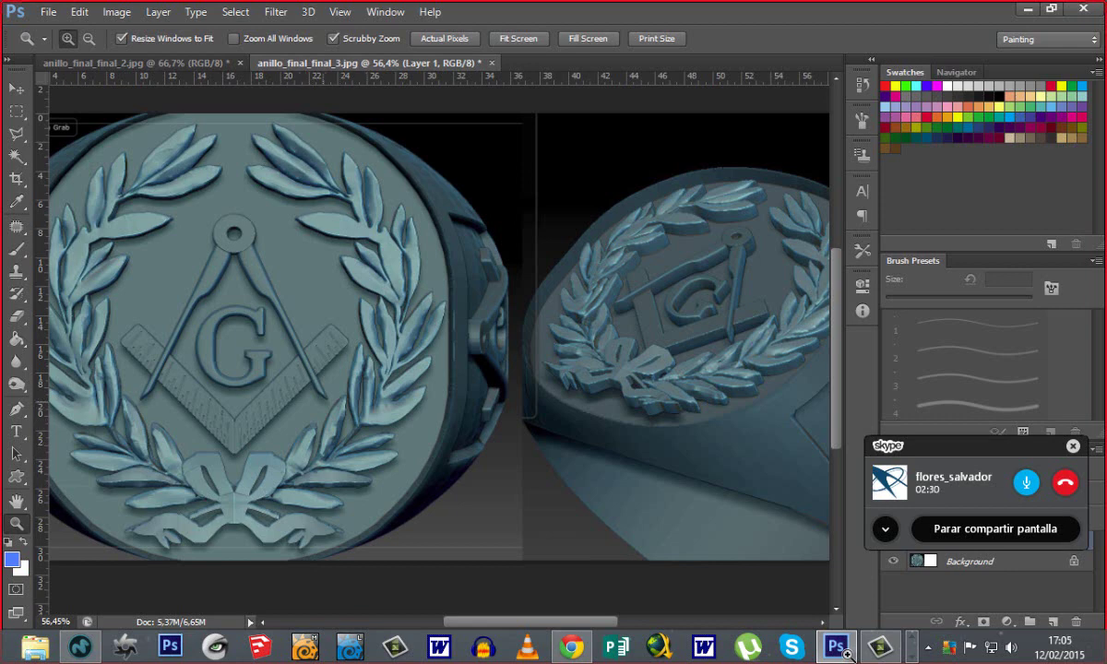
{"action": "left_click_drag", "start_coordinate": [148, 347], "coordinate": [238, 344]}
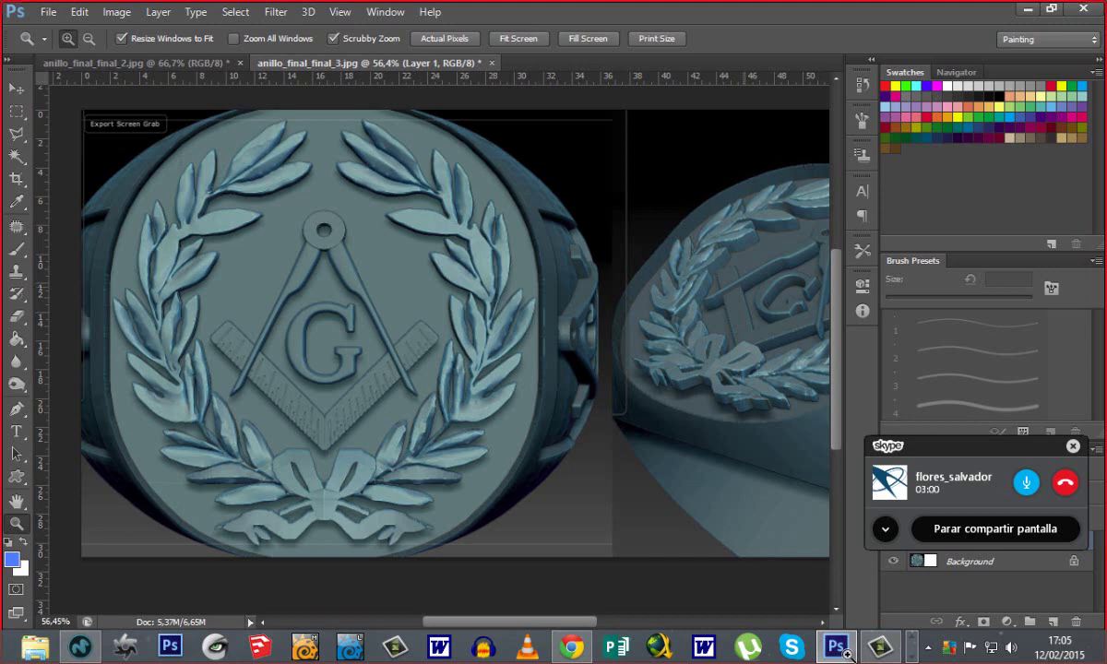
{"action": "scroll", "coordinate": [438, 332], "scroll_direction": "right", "scroll_amount": 3}
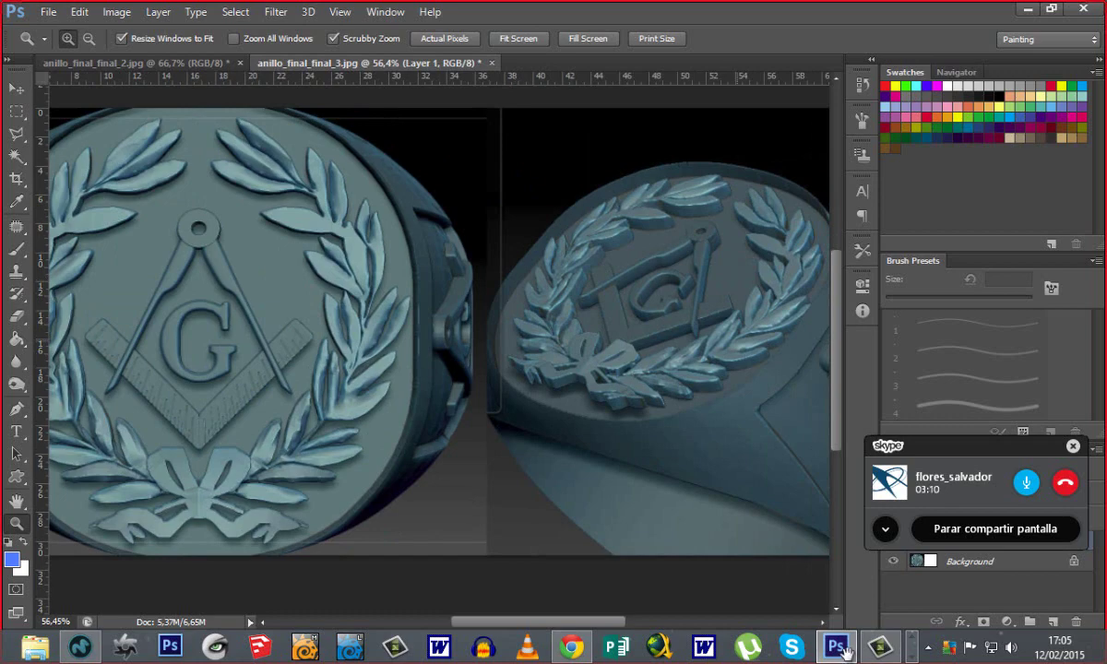
{"action": "scroll", "coordinate": [793, 615], "scroll_direction": "right", "scroll_amount": 1}
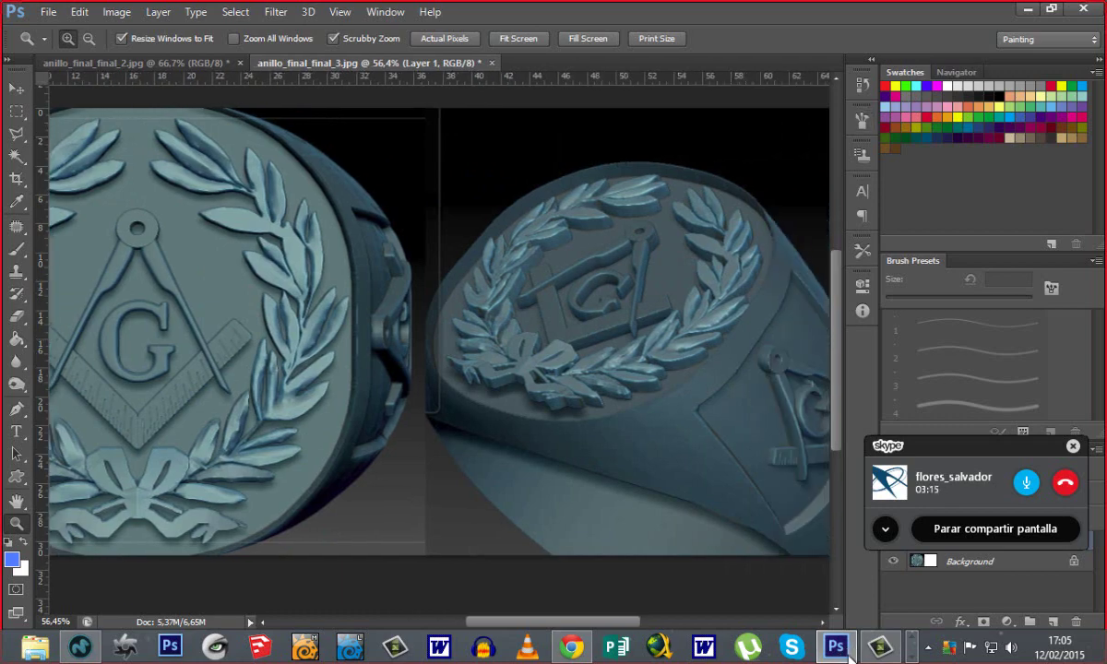
{"action": "left_click", "coordinate": [838, 648]}
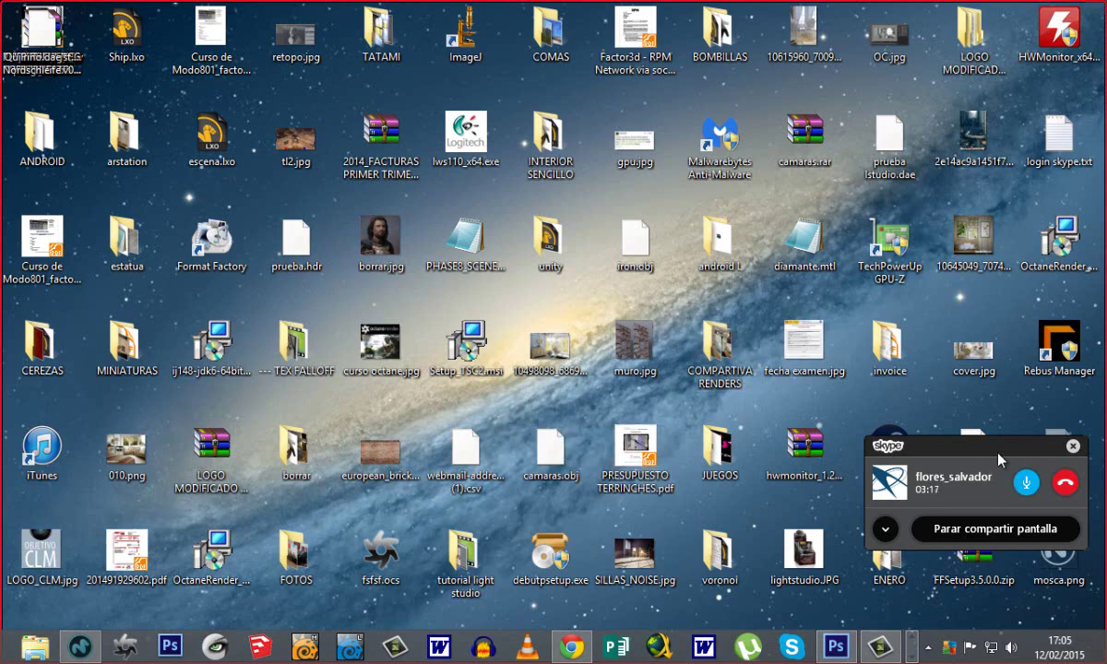
Move the Skype call window aside, then switch to MODO and enlarge the 3D viewport by narrowing both side panels.
{"action": "left_click_drag", "start_coordinate": [935, 444], "coordinate": [999, 618]}
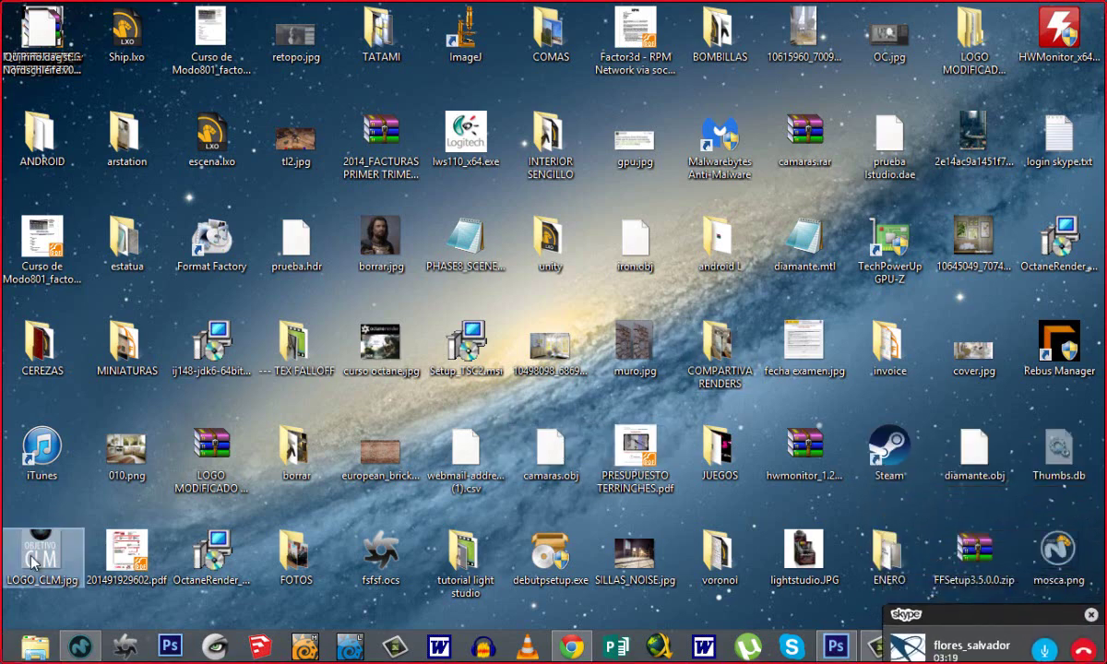
{"action": "left_click", "coordinate": [79, 646]}
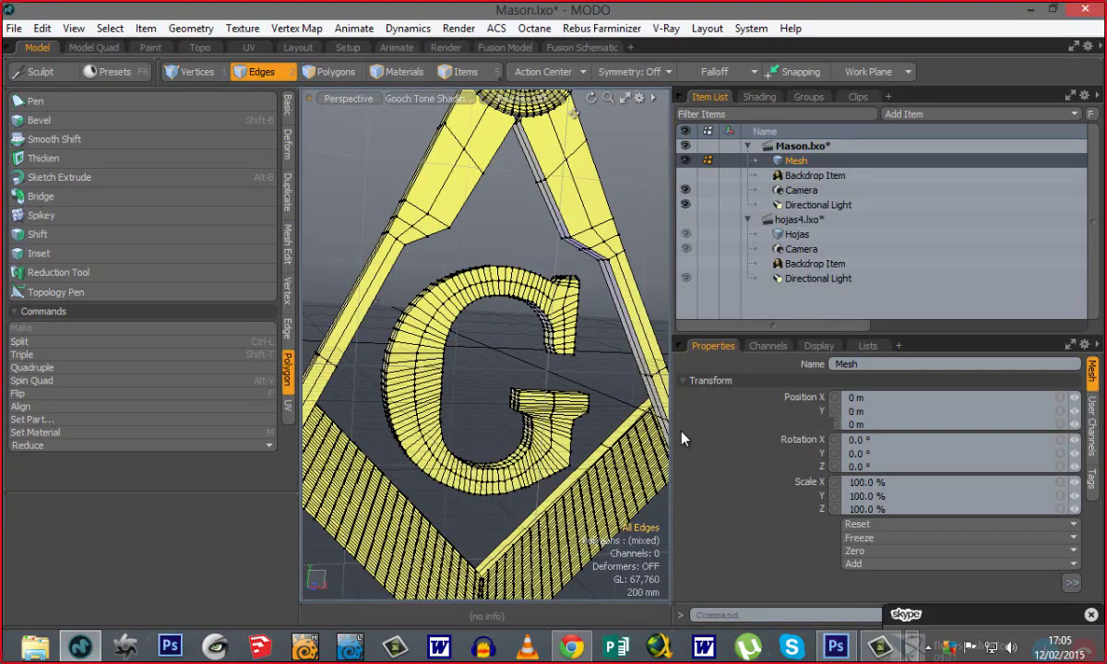
{"action": "left_click_drag", "start_coordinate": [885, 437], "coordinate": [888, 437]}
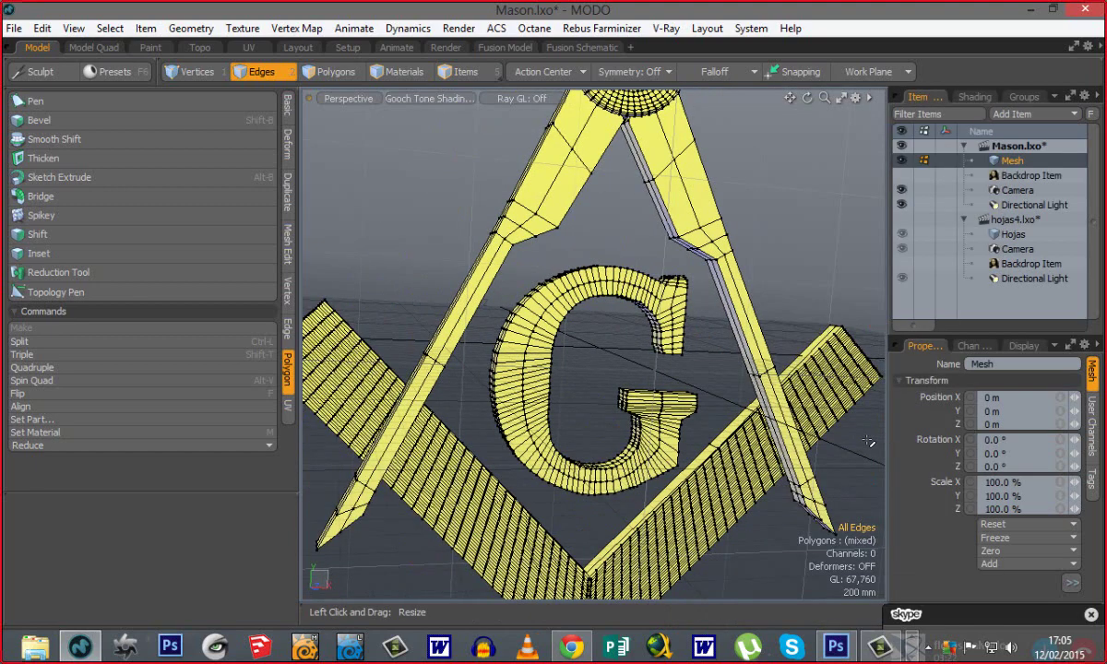
{"action": "left_click_drag", "start_coordinate": [271, 472], "coordinate": [105, 472]}
Examine the compass, square and letter G mesh as a whole and up close from several angles.
{"action": "scroll", "coordinate": [462, 380], "scroll_direction": "down", "scroll_amount": 4}
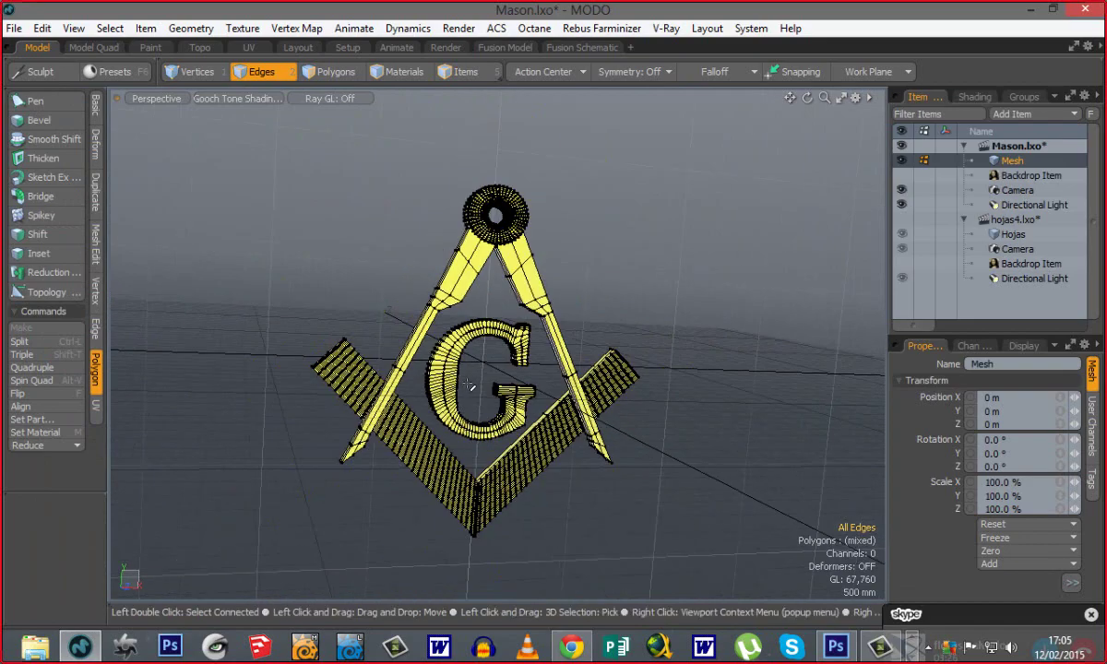
{"action": "left_click_drag", "start_coordinate": [471, 385], "coordinate": [465, 319], "text": "alt+shift"}
{"action": "left_click_drag", "start_coordinate": [438, 361], "coordinate": [664, 402], "text": "alt"}
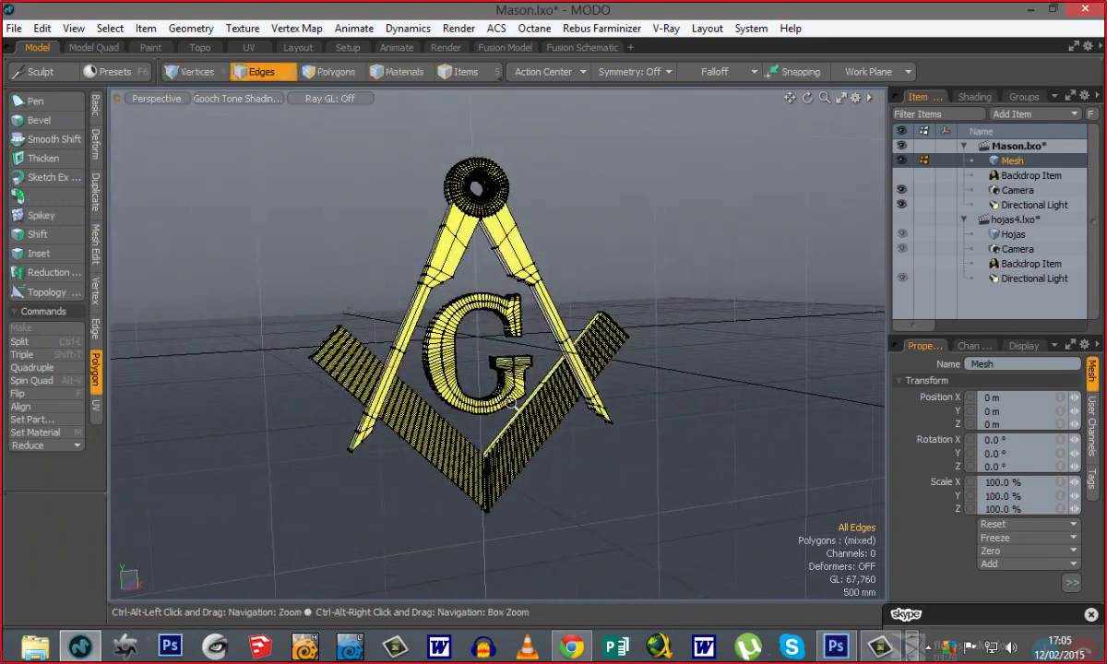
{"action": "left_click_drag", "start_coordinate": [479, 377], "coordinate": [595, 385], "text": "ctrl+alt"}
{"action": "left_click_drag", "start_coordinate": [422, 318], "coordinate": [483, 414], "text": "alt+shift"}
{"action": "left_click_drag", "start_coordinate": [483, 414], "coordinate": [512, 352], "text": "alt"}
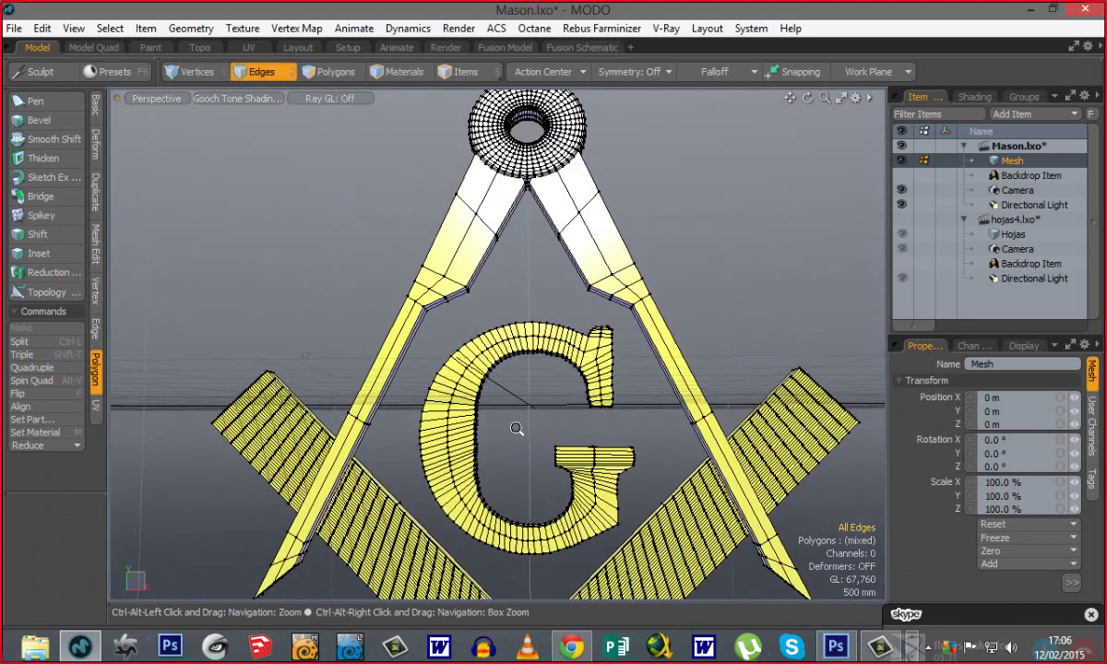
{"action": "left_click_drag", "start_coordinate": [517, 430], "coordinate": [415, 430], "text": "ctrl+alt"}
{"action": "left_click_drag", "start_coordinate": [545, 508], "coordinate": [540, 453], "text": "alt+shift"}
{"action": "left_click_drag", "start_coordinate": [540, 452], "coordinate": [544, 424], "text": "alt"}
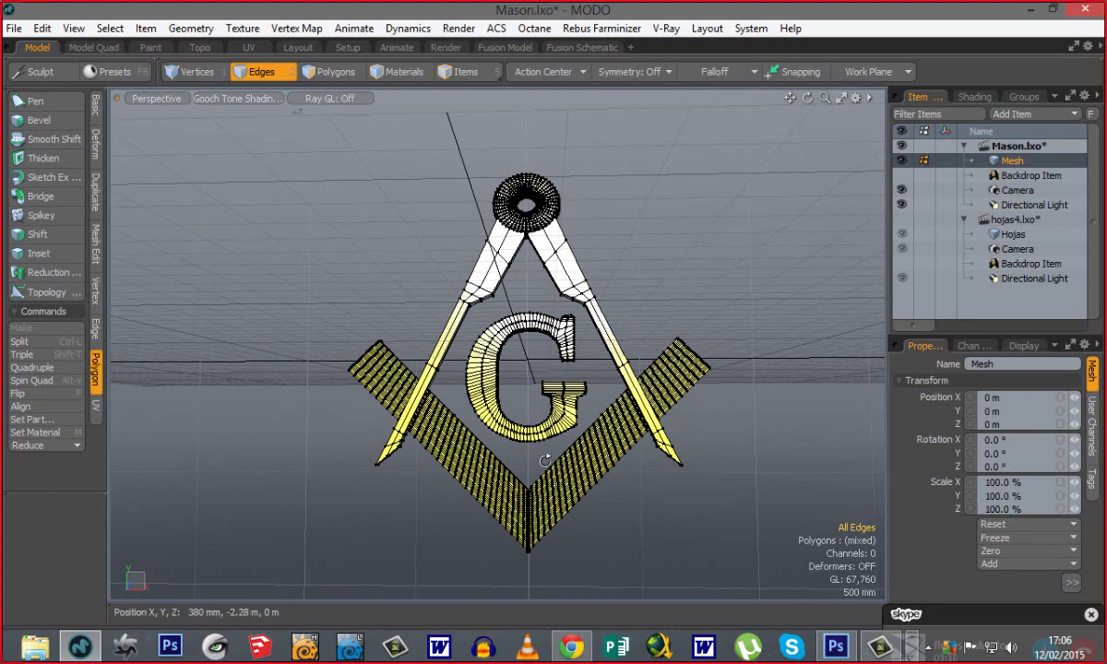
{"action": "left_click_drag", "start_coordinate": [561, 398], "coordinate": [525, 477], "text": "alt"}
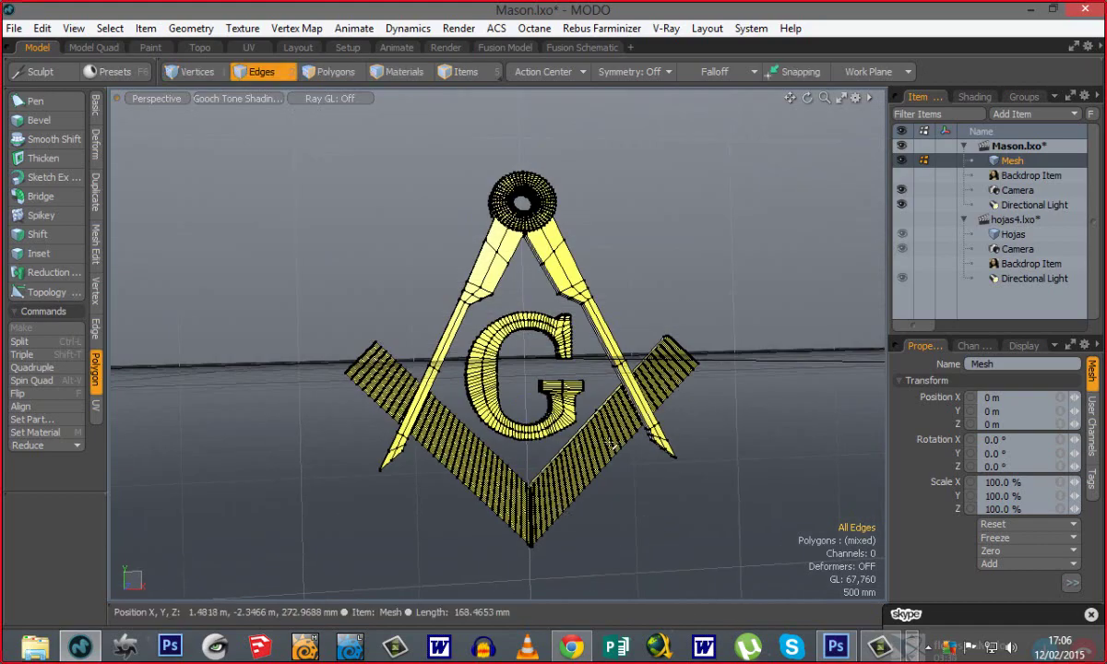
{"action": "left_click_drag", "start_coordinate": [516, 296], "coordinate": [478, 366], "text": "ctrl+alt"}
Switch to polygon selection mode and examine the letter G's face layout and depth from the front and at an angle.
{"action": "key", "text": "3"}
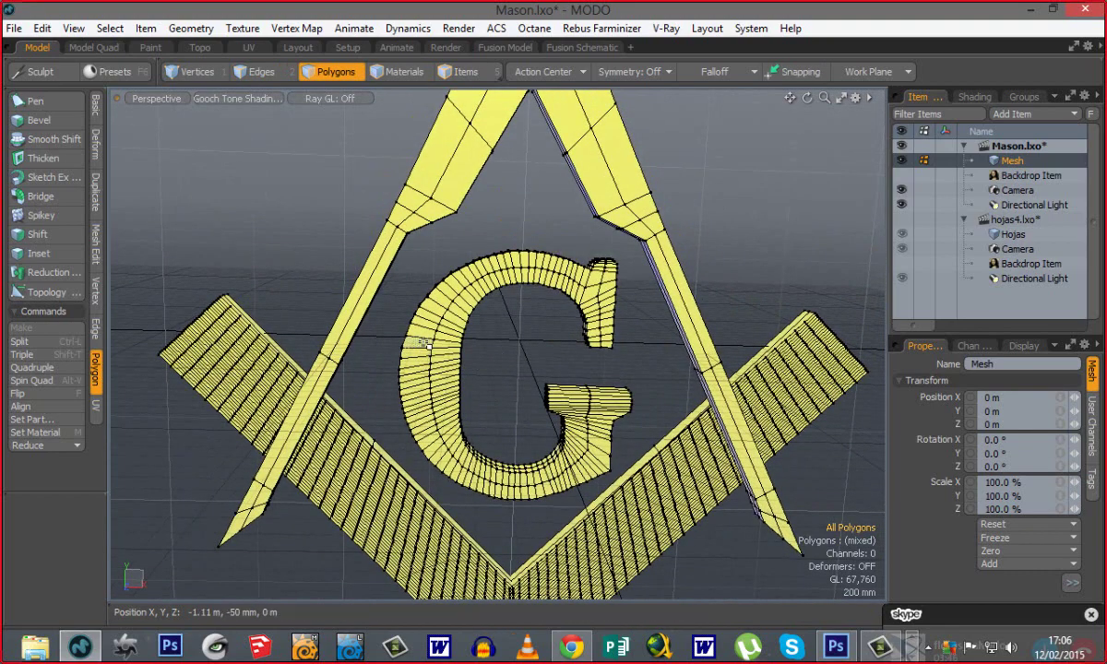
{"action": "double_click", "coordinate": [479, 433]}
{"action": "left_click", "coordinate": [470, 350]}
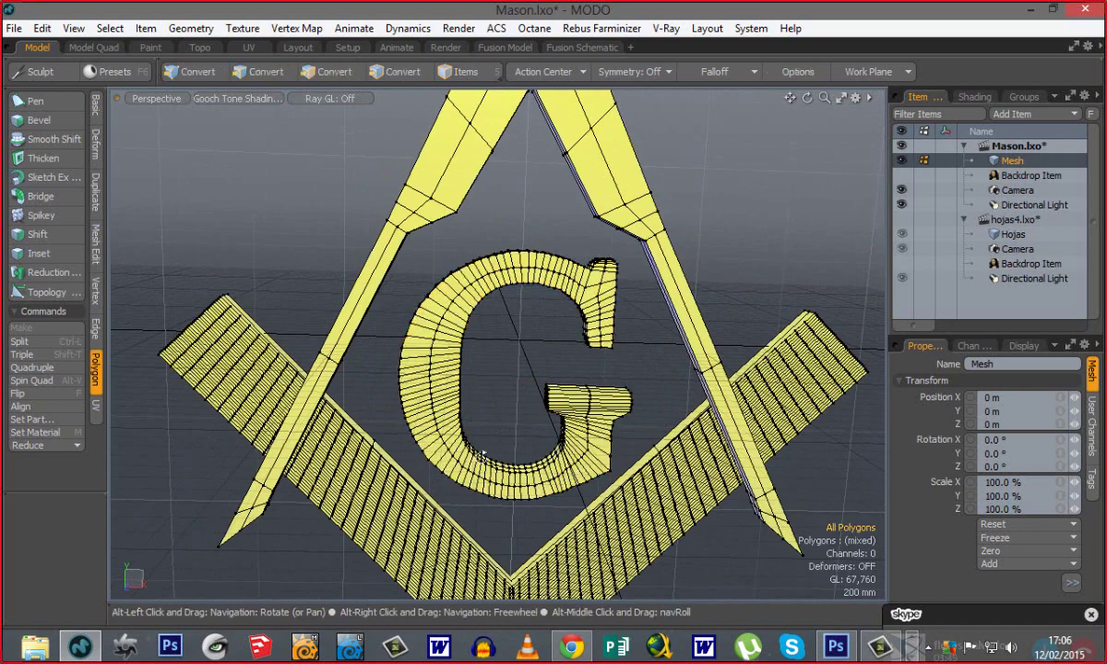
{"action": "left_click_drag", "start_coordinate": [442, 432], "coordinate": [440, 303], "text": "alt"}
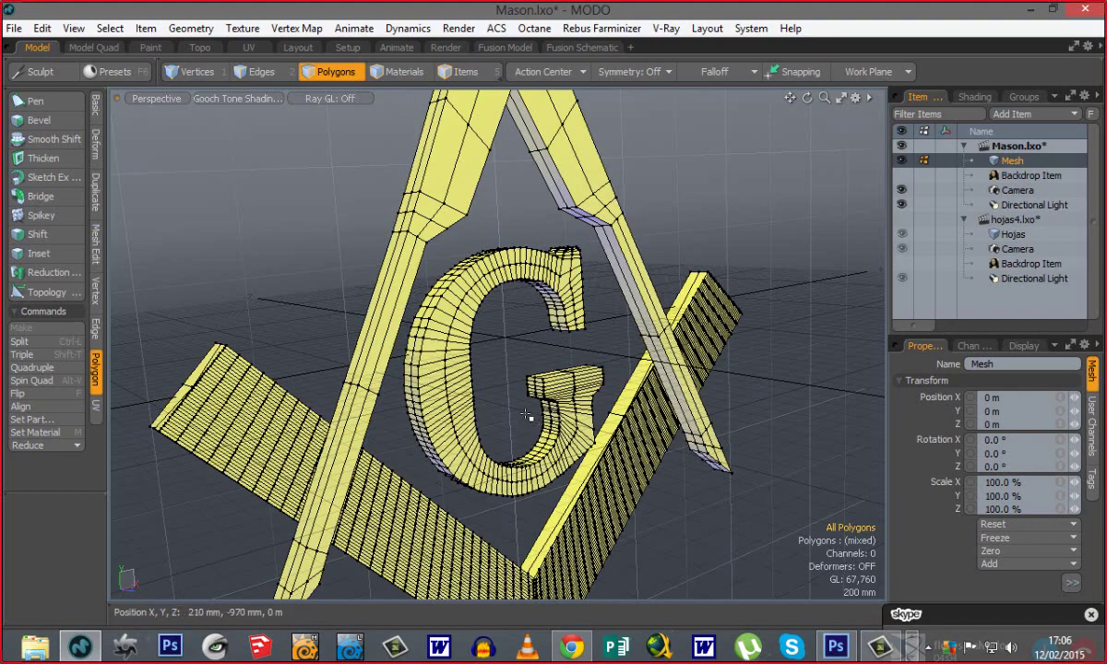
{"action": "key", "text": "alt"}
{"action": "left_click_drag", "start_coordinate": [455, 428], "coordinate": [555, 415], "text": "alt"}
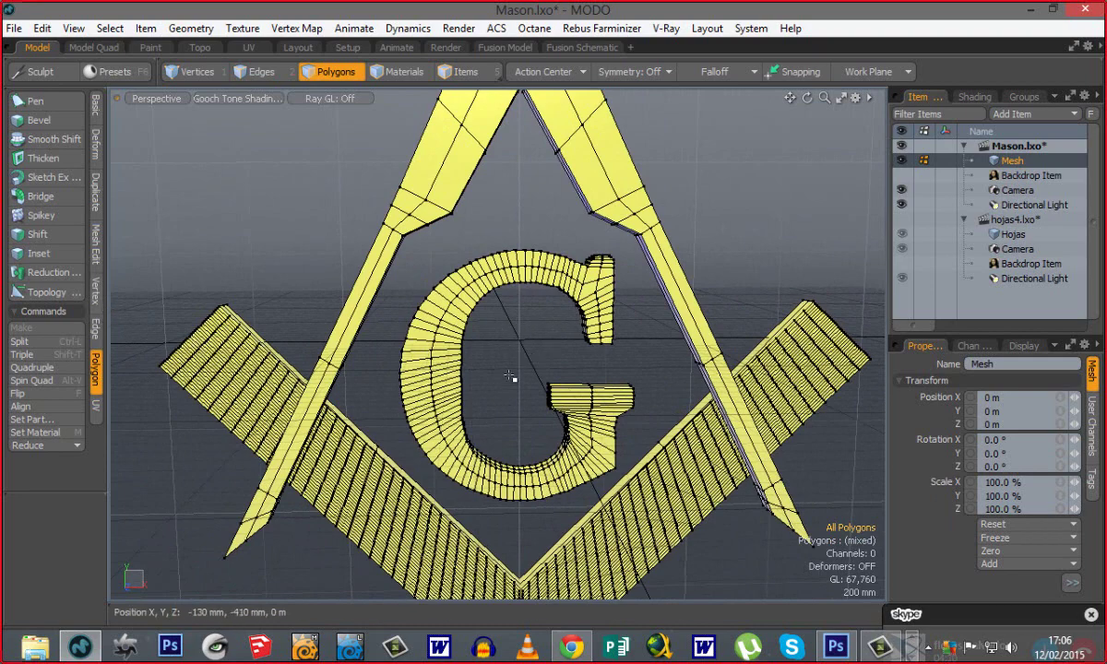
{"action": "key", "text": "a"}
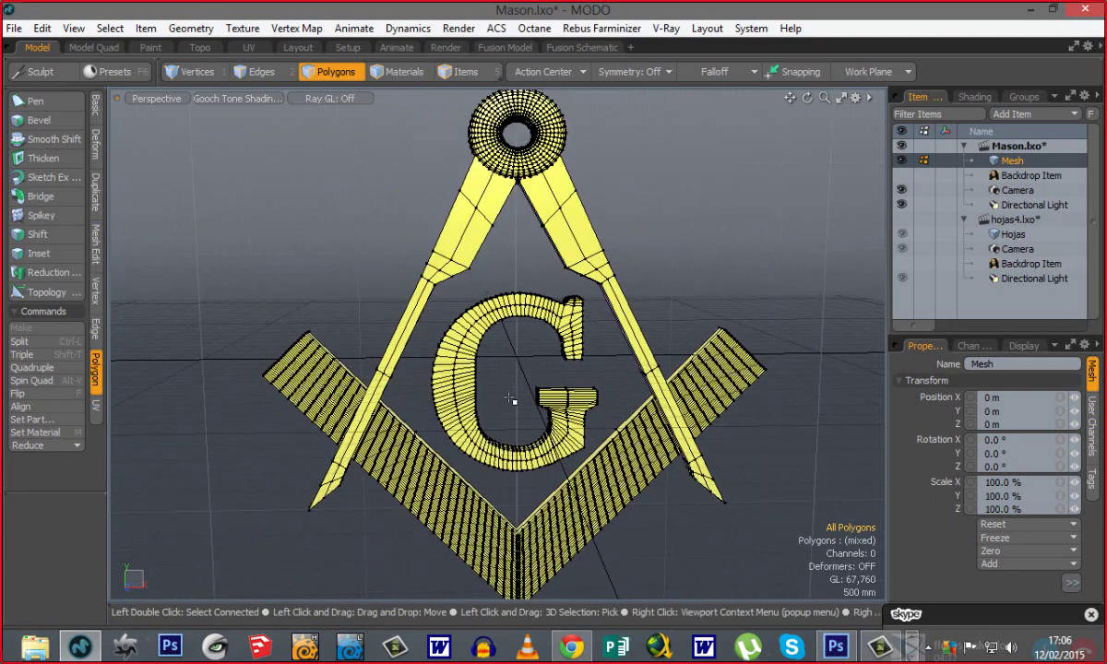
{"action": "scroll", "coordinate": [510, 399], "scroll_direction": "down", "scroll_amount": 2}
{"action": "left_click_drag", "start_coordinate": [510, 399], "coordinate": [461, 377], "text": "alt+shift"}
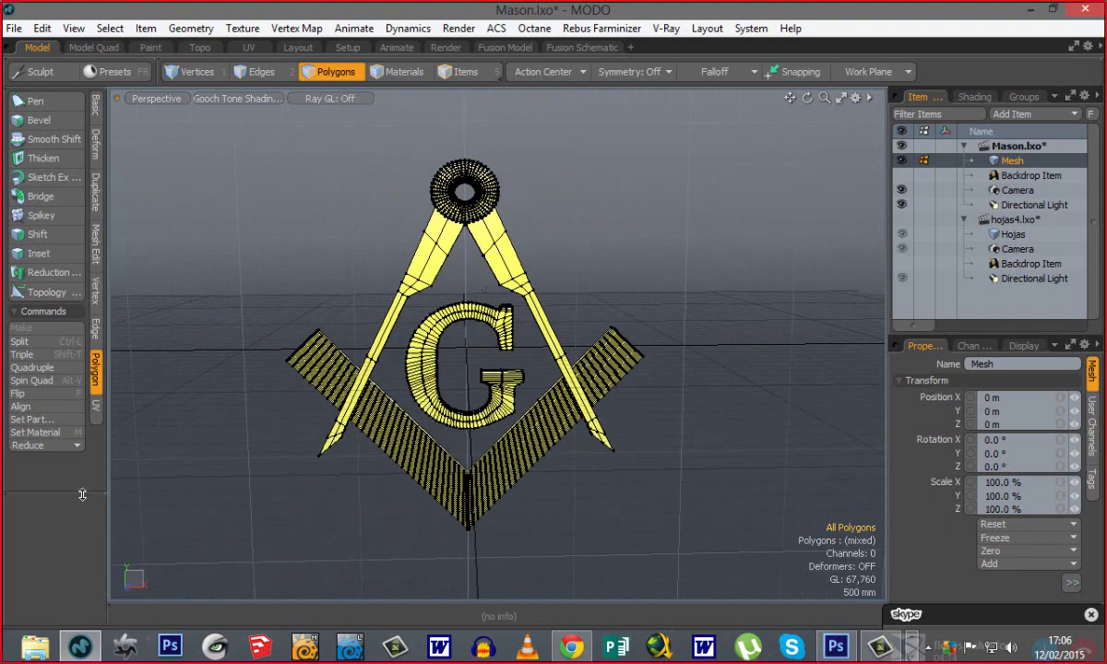
Widen the modeling tool area, activate the Text tool and set its text to TEXTO.
{"action": "left_click_drag", "start_coordinate": [107, 473], "coordinate": [222, 473]}
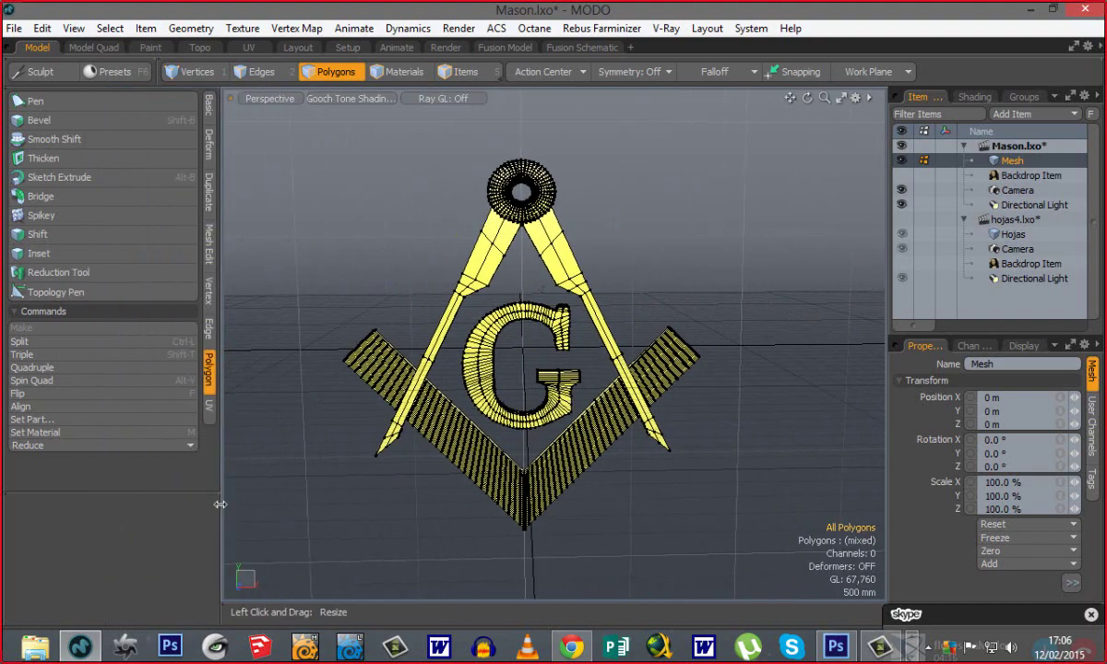
{"action": "left_click", "coordinate": [209, 113]}
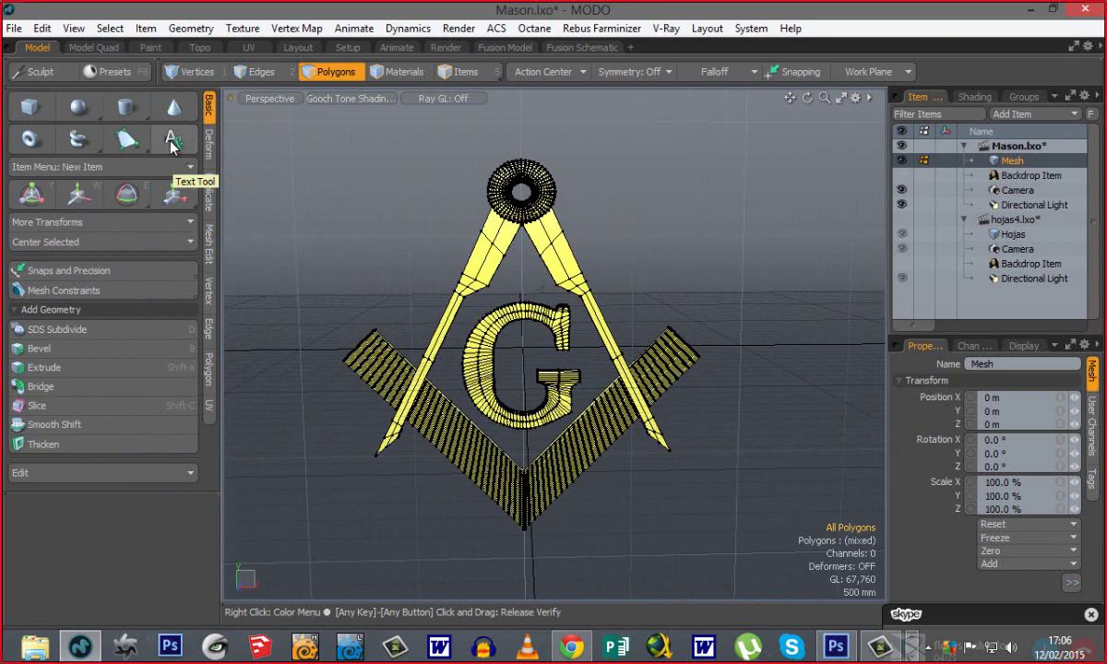
{"action": "left_click_drag", "start_coordinate": [489, 306], "coordinate": [322, 392], "text": "ctrl+alt"}
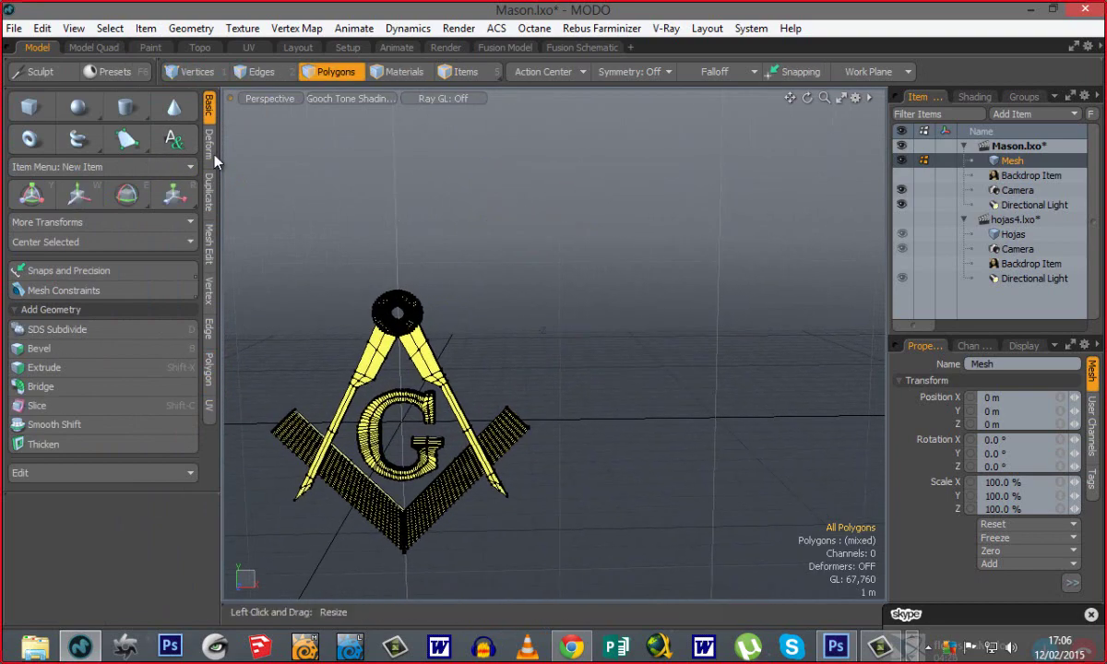
{"action": "left_click", "coordinate": [171, 134]}
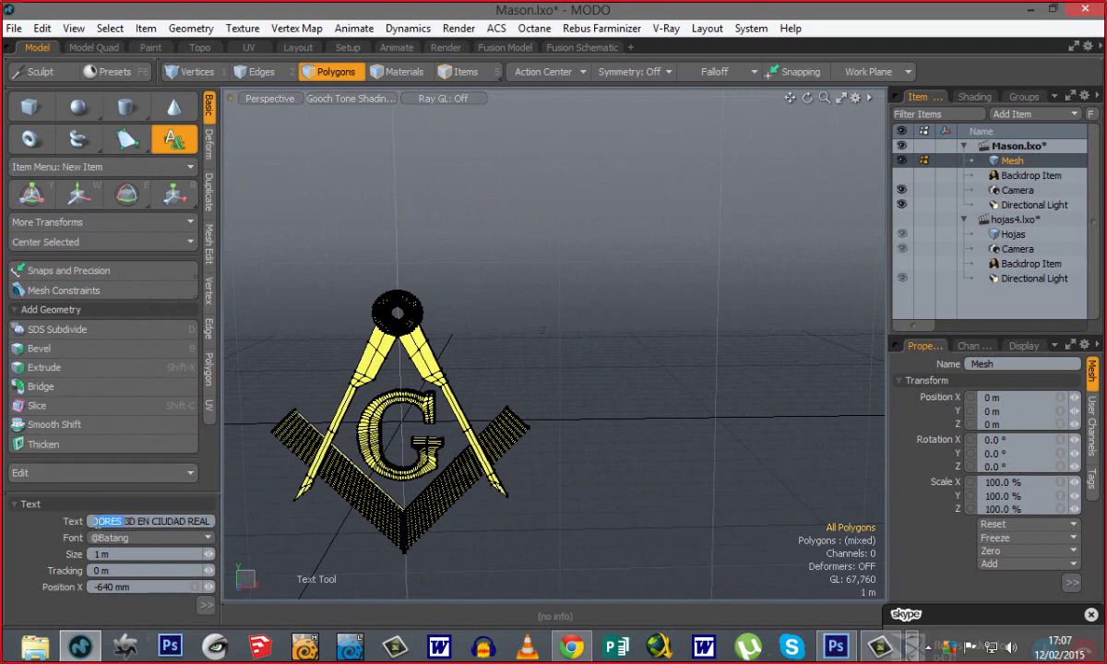
{"action": "left_click", "coordinate": [112, 522]}
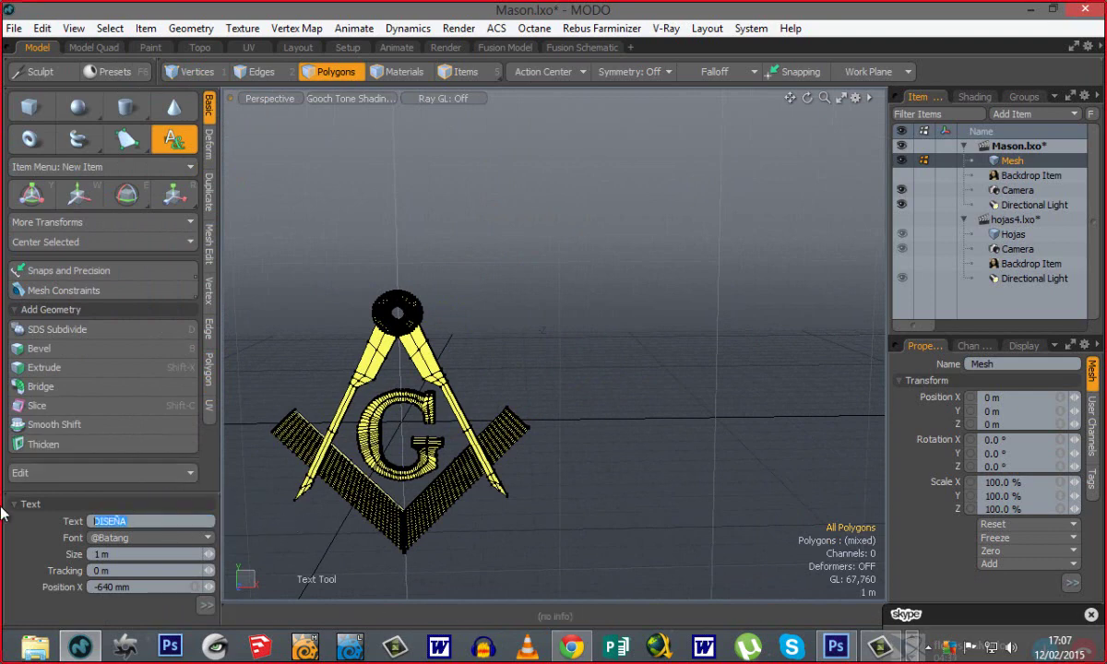
{"action": "key", "text": "BackSpace"}
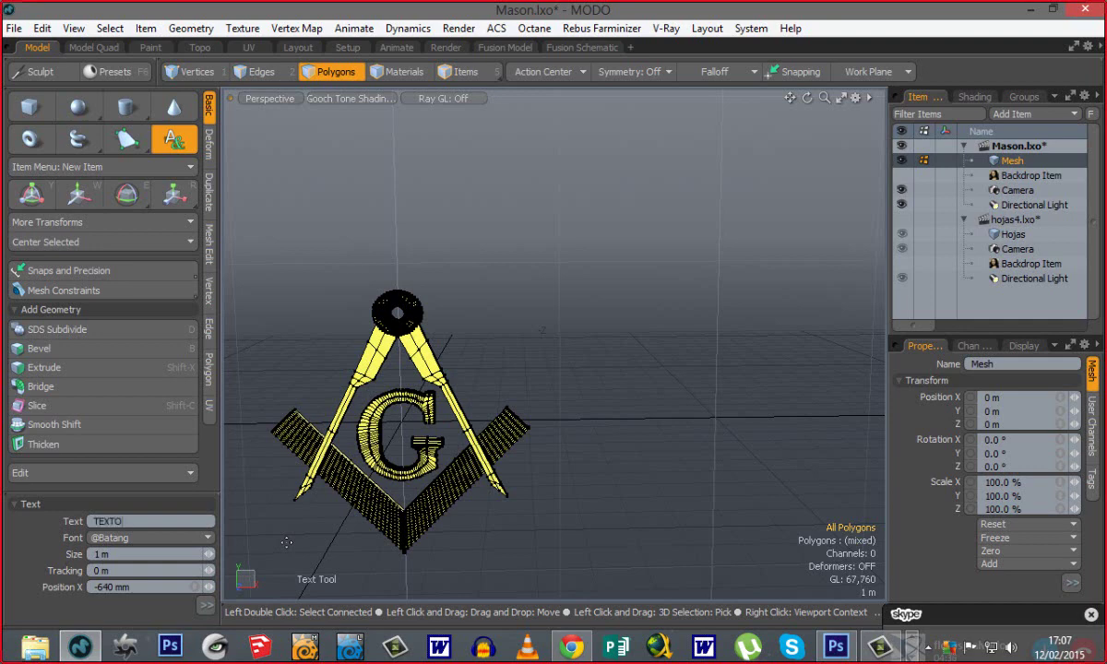
Set the text's font to Andalus and place the TEXTO text behind the letter G.
{"action": "left_click", "coordinate": [110, 538]}
{"action": "scroll", "coordinate": [65, 157], "scroll_direction": "up", "scroll_amount": 10}
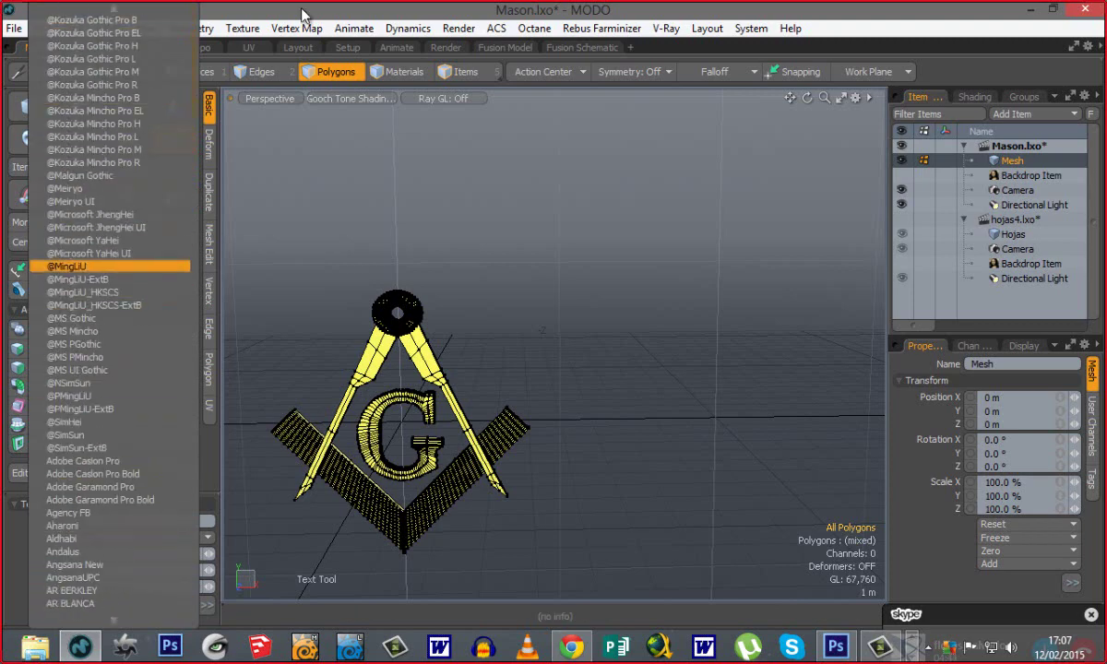
{"action": "scroll", "coordinate": [93, 443], "scroll_direction": "down", "scroll_amount": 9}
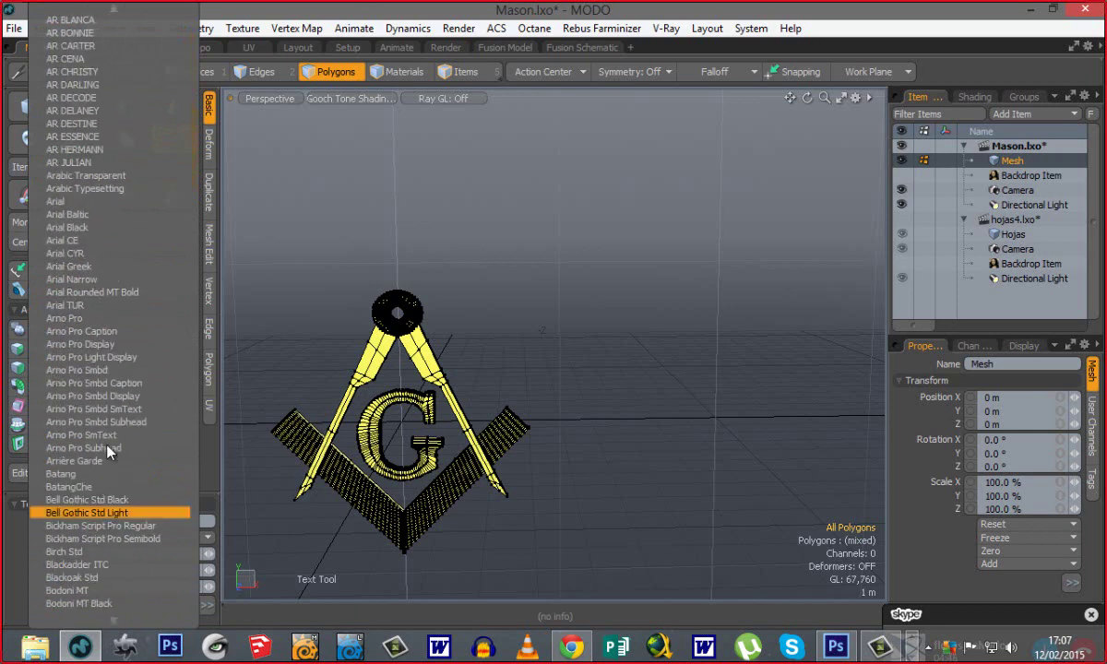
{"action": "scroll", "coordinate": [59, 7], "scroll_direction": "up", "scroll_amount": 3}
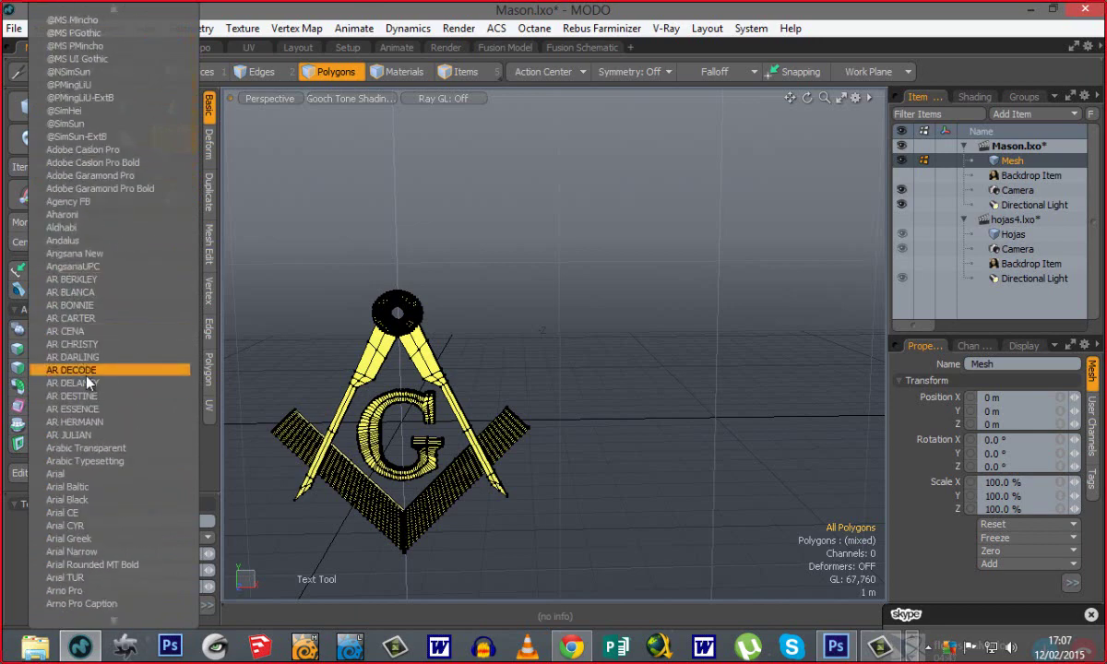
{"action": "left_click", "coordinate": [70, 240]}
{"action": "scroll", "coordinate": [445, 421], "scroll_direction": "down", "scroll_amount": 2}
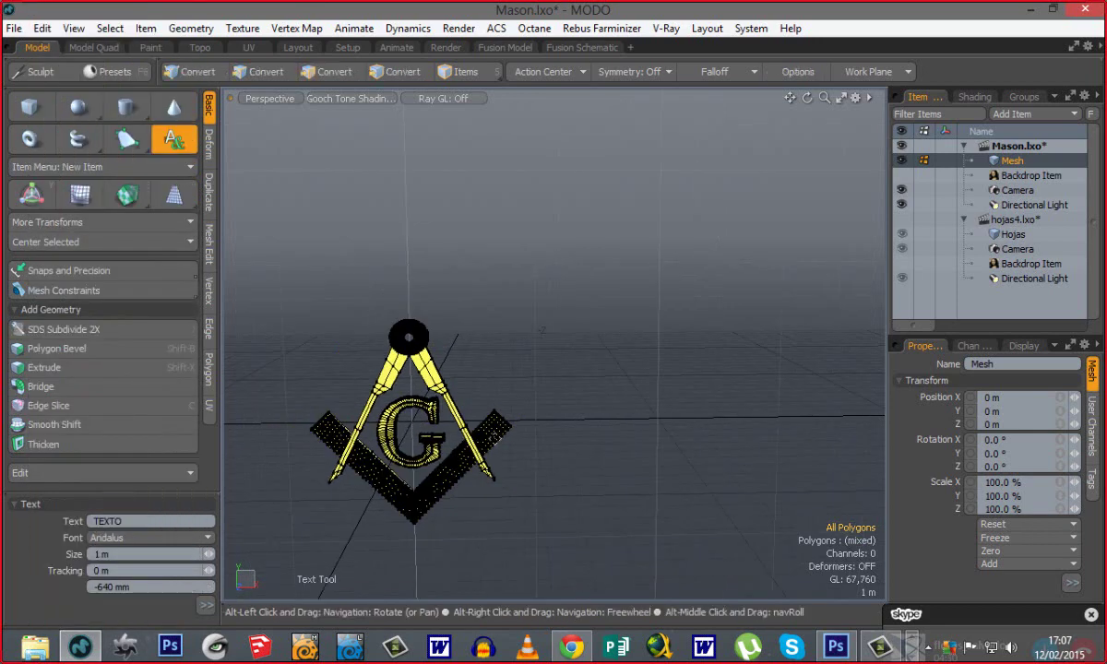
{"action": "left_click_drag", "start_coordinate": [537, 434], "coordinate": [398, 427], "text": "alt+shift"}
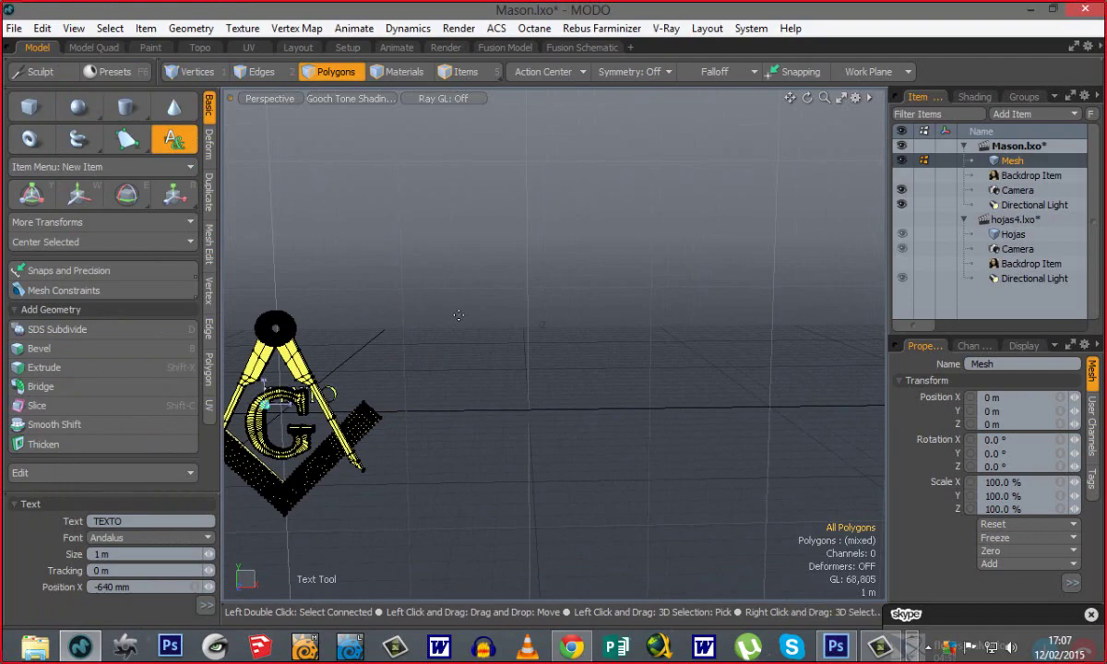
{"action": "left_click_drag", "start_coordinate": [459, 314], "coordinate": [597, 272], "text": "alt+shift"}
{"action": "left_click_drag", "start_coordinate": [412, 367], "coordinate": [539, 370], "text": "ctrl+alt"}
{"action": "left_click_drag", "start_coordinate": [350, 356], "coordinate": [425, 387], "text": "alt"}
{"action": "left_click_drag", "start_coordinate": [346, 318], "coordinate": [449, 317], "text": "ctrl+alt"}
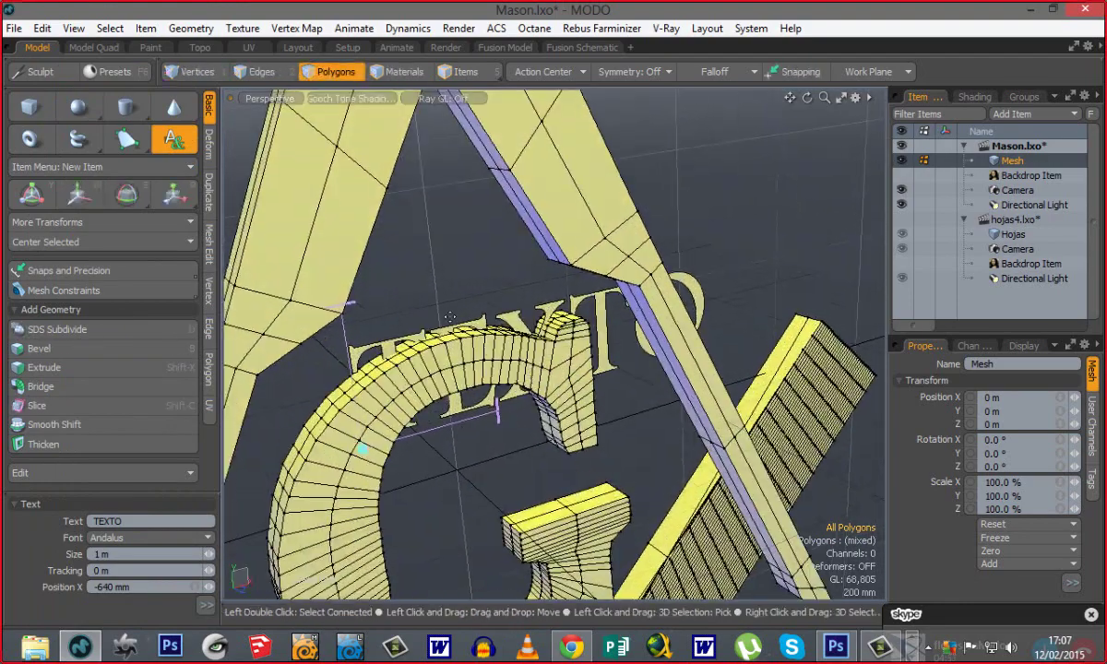
{"action": "key", "text": "space"}
Select the TEXTO text polygon and move it clear of the emblem, beside the compass's upper part.
{"action": "left_click", "coordinate": [410, 332]}
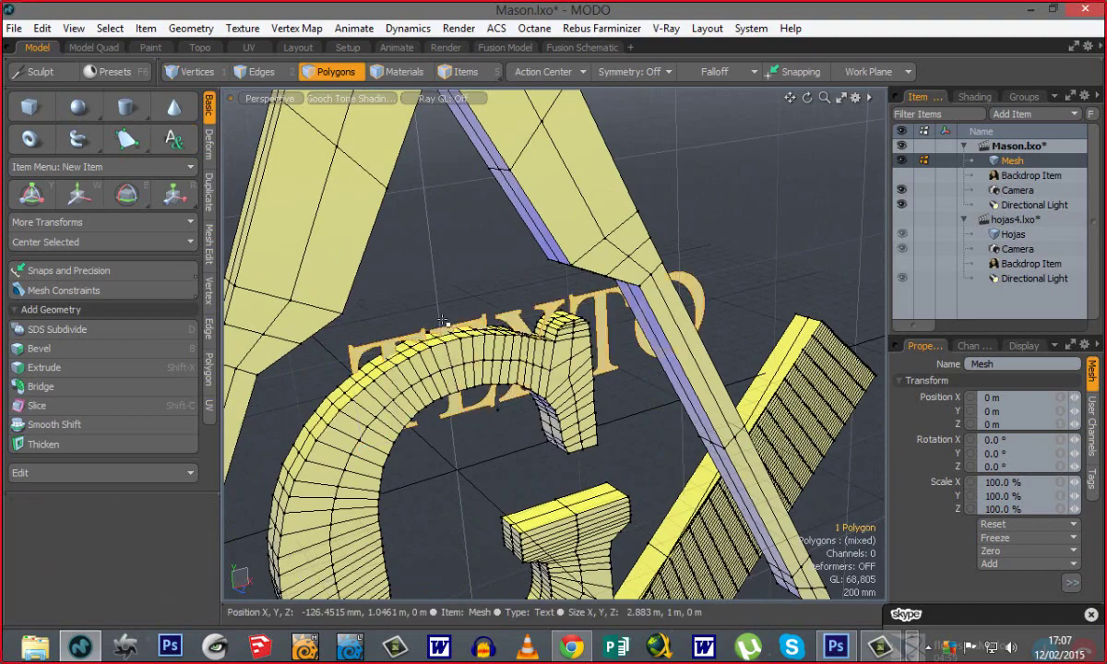
{"action": "left_click_drag", "start_coordinate": [540, 460], "coordinate": [359, 415], "text": "ctrl+alt"}
{"action": "left_click_drag", "start_coordinate": [442, 334], "coordinate": [388, 369], "text": "alt+shift"}
{"action": "key", "text": "w"}
{"action": "left_click_drag", "start_coordinate": [407, 560], "coordinate": [590, 466]}
{"action": "key", "text": "space"}
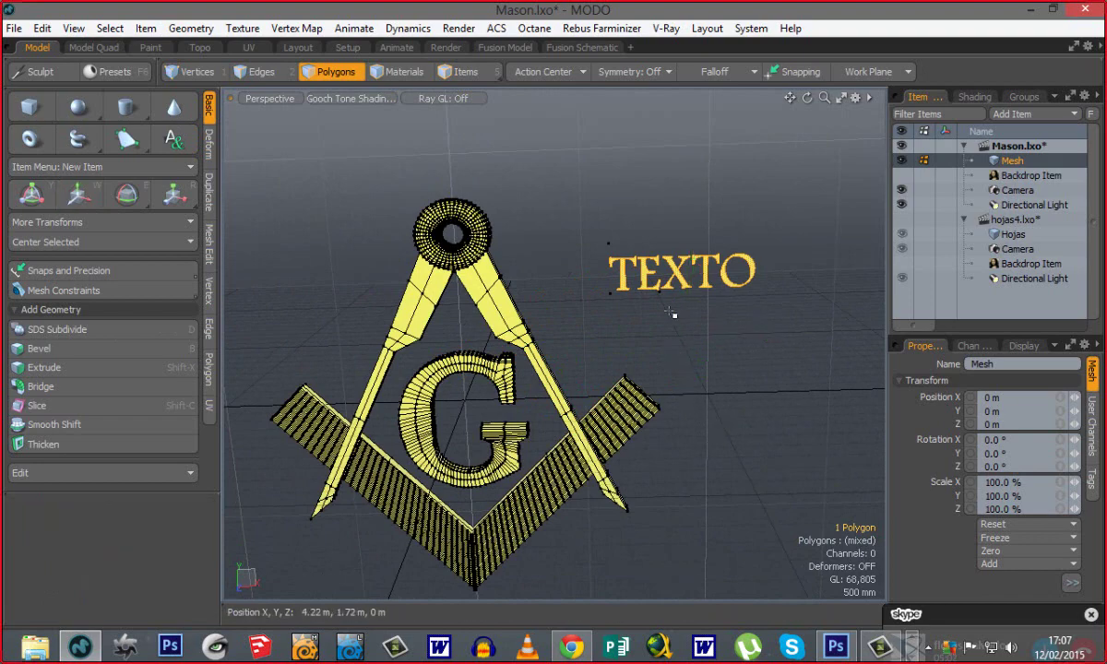
Compare the flat TEXTO text with the letter G's mesh from several angles, selecting each to check its polygons.
{"action": "left_click", "coordinate": [742, 248]}
{"action": "left_click_drag", "start_coordinate": [743, 249], "coordinate": [863, 258], "text": "ctrl+alt"}
{"action": "left_click_drag", "start_coordinate": [566, 376], "coordinate": [605, 303], "text": "alt"}
{"action": "left_click_drag", "start_coordinate": [542, 315], "coordinate": [461, 420], "text": "alt"}
{"action": "left_click_drag", "start_coordinate": [590, 447], "coordinate": [601, 420], "text": "ctrl+alt"}
{"action": "left_click_drag", "start_coordinate": [632, 492], "coordinate": [604, 397], "text": "alt+shift"}
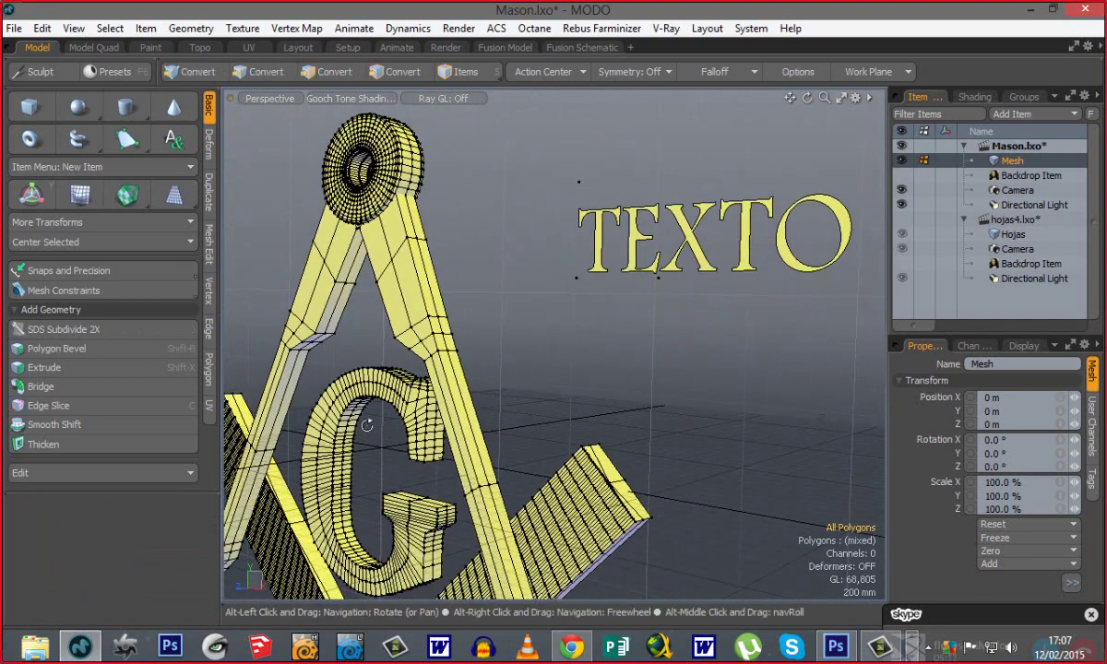
{"action": "left_click_drag", "start_coordinate": [366, 425], "coordinate": [412, 460], "text": "alt"}
{"action": "left_click_drag", "start_coordinate": [683, 406], "coordinate": [633, 362], "text": "alt"}
{"action": "double_click", "coordinate": [318, 416]}
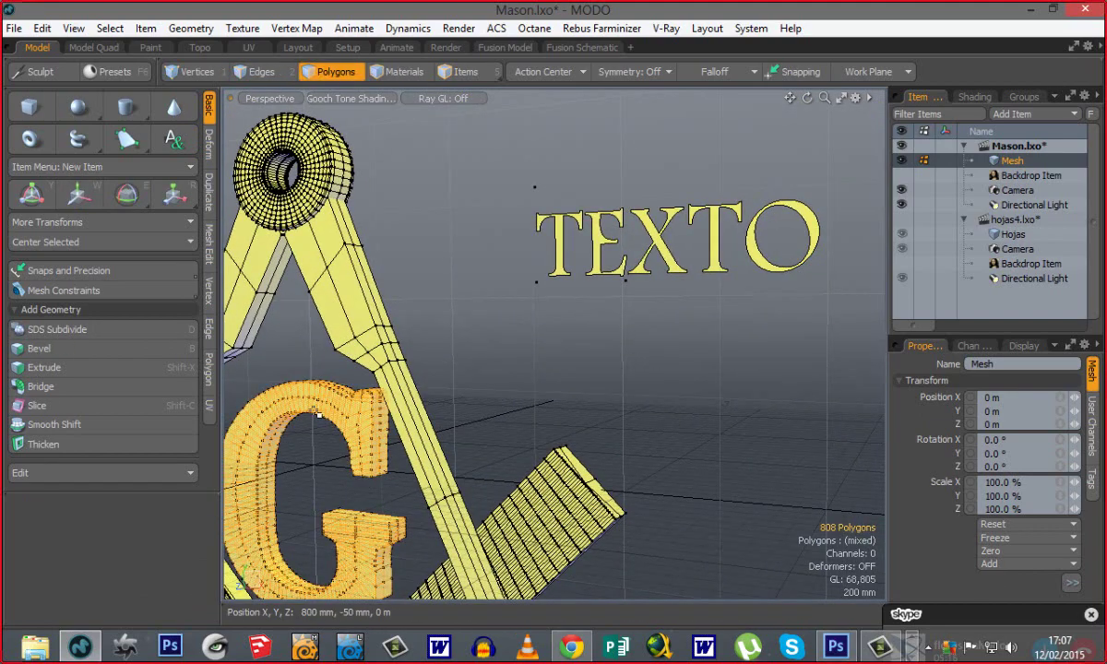
{"action": "left_click", "coordinate": [308, 469]}
{"action": "left_click_drag", "start_coordinate": [466, 349], "coordinate": [511, 314], "text": "alt+shift"}
{"action": "left_click_drag", "start_coordinate": [588, 274], "coordinate": [632, 277], "text": "alt"}
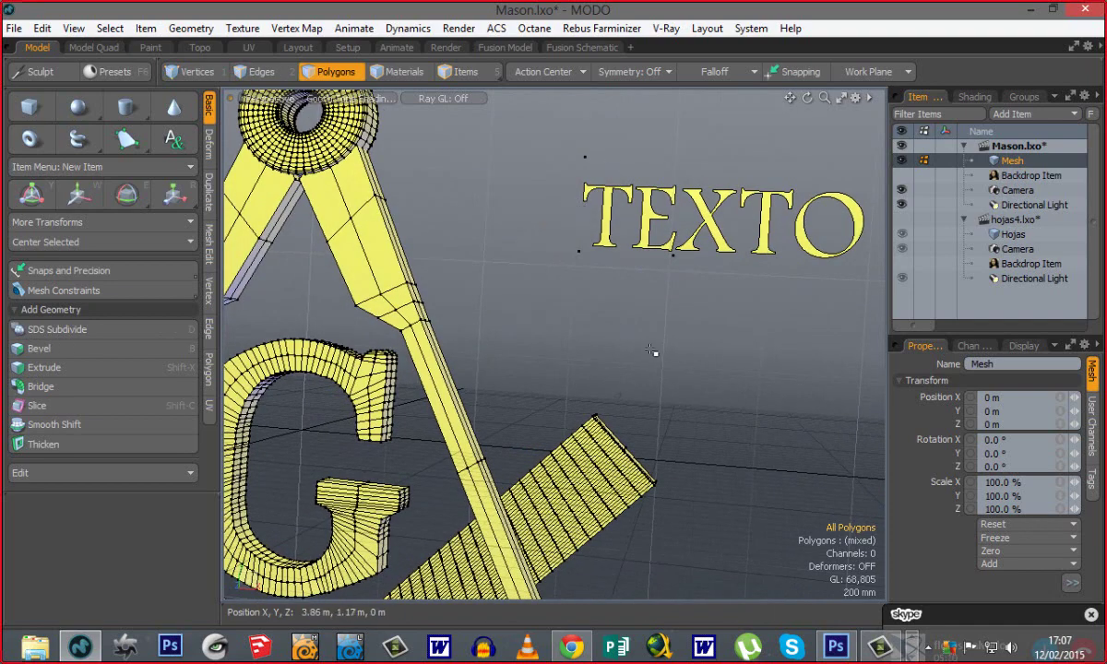
{"action": "left_click_drag", "start_coordinate": [651, 351], "coordinate": [633, 245], "text": "alt"}
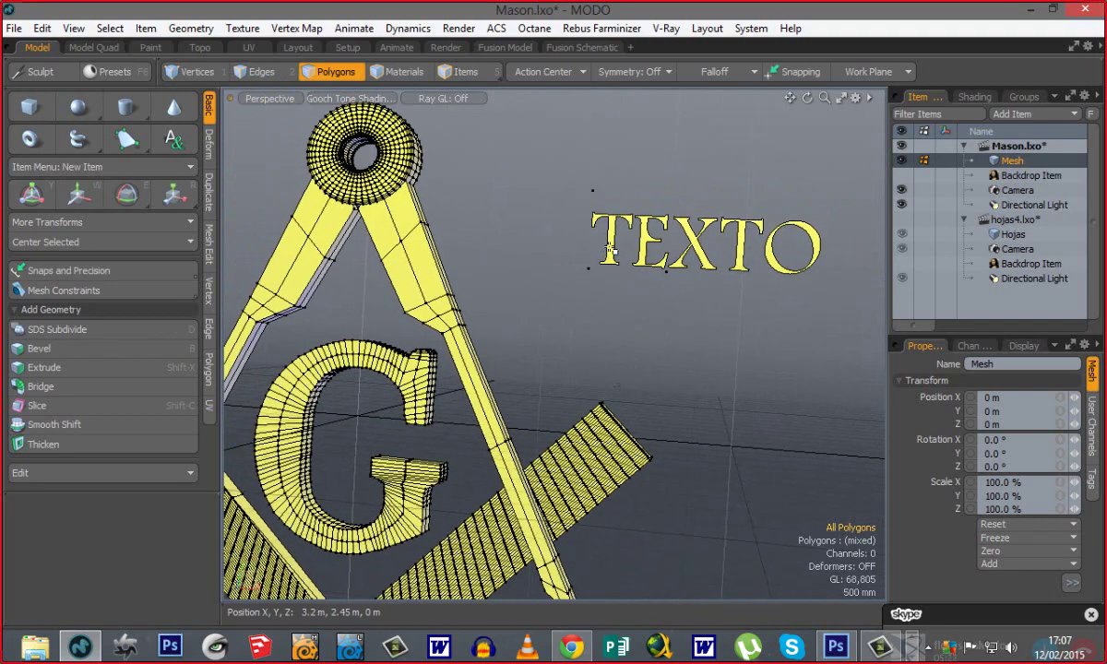
{"action": "left_click", "coordinate": [624, 248]}
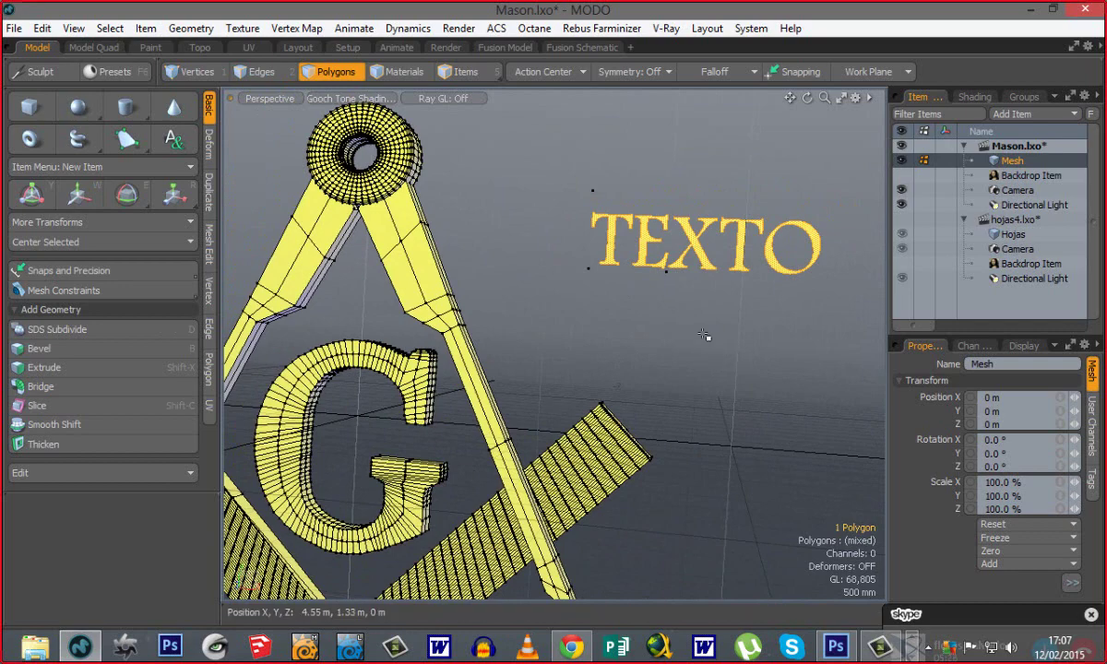
{"action": "left_click", "coordinate": [707, 337]}
{"action": "left_click_drag", "start_coordinate": [789, 254], "coordinate": [740, 356], "text": "alt"}
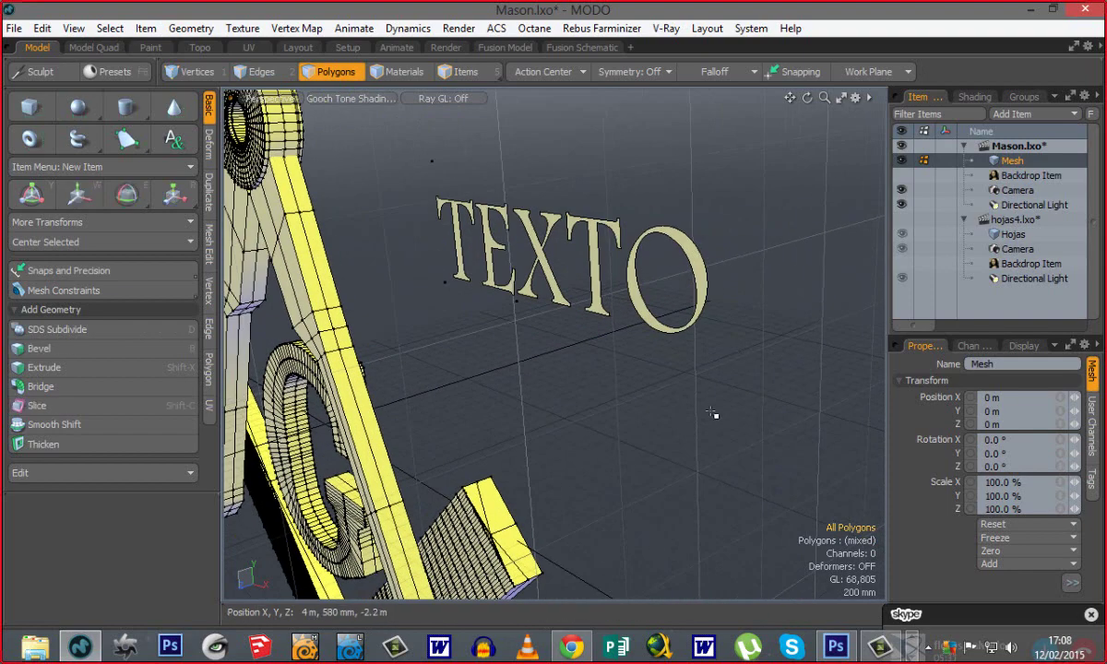
{"action": "left_click_drag", "start_coordinate": [637, 371], "coordinate": [627, 428], "text": "alt"}
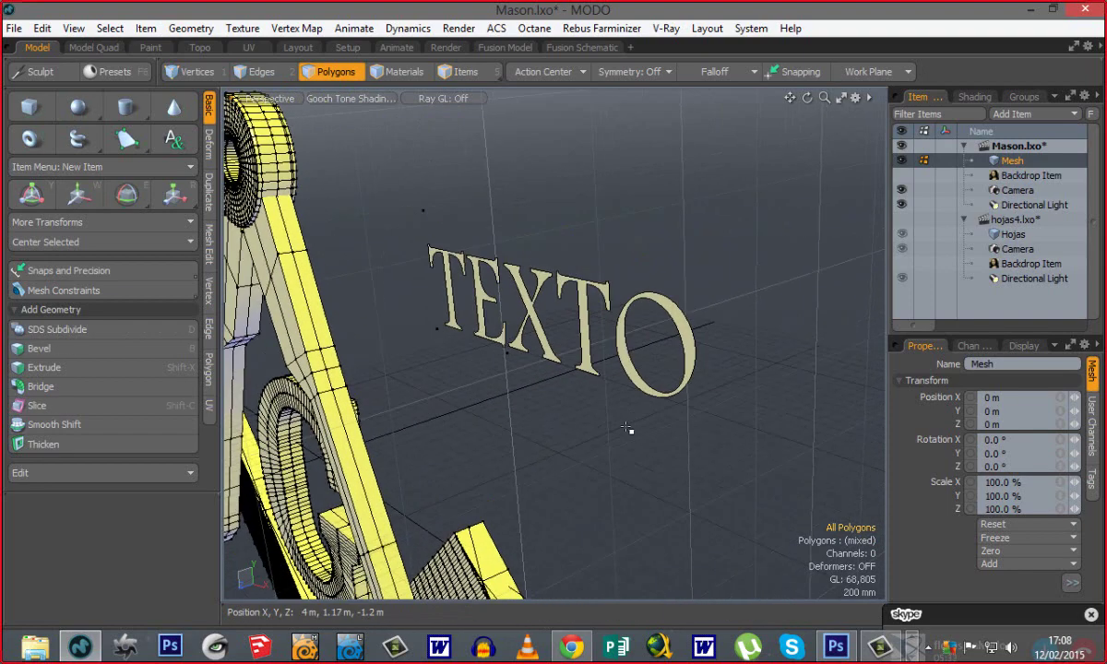
Extrude the TEXTO text polygon by -360 mm along Z.
{"action": "left_click", "coordinate": [633, 376]}
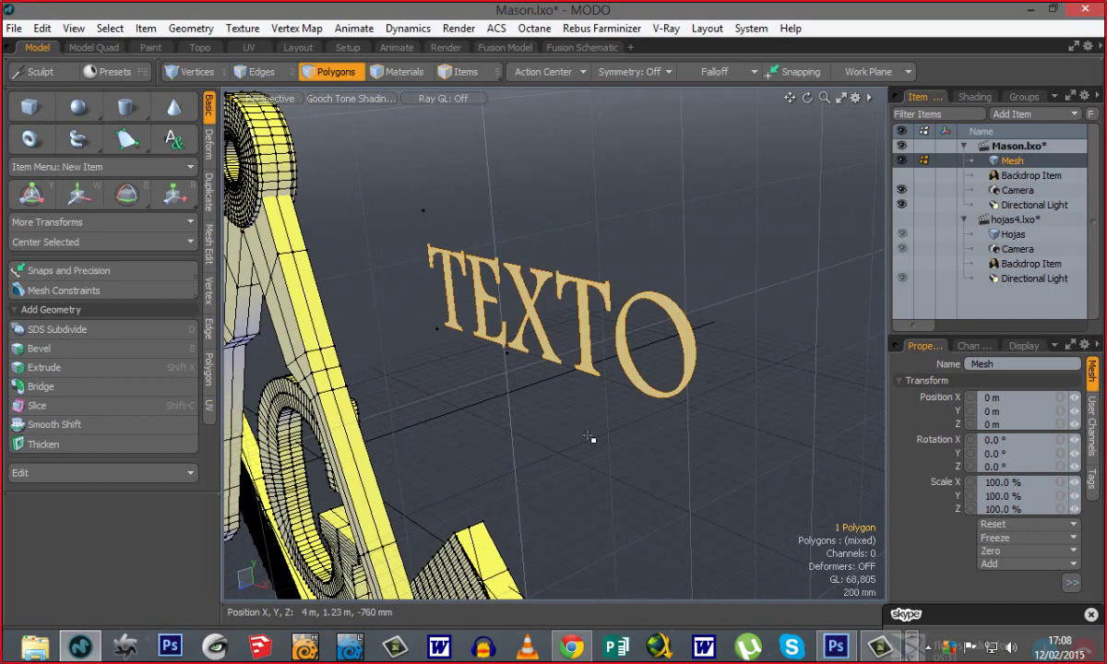
{"action": "left_click_drag", "start_coordinate": [559, 482], "coordinate": [522, 429], "text": "alt"}
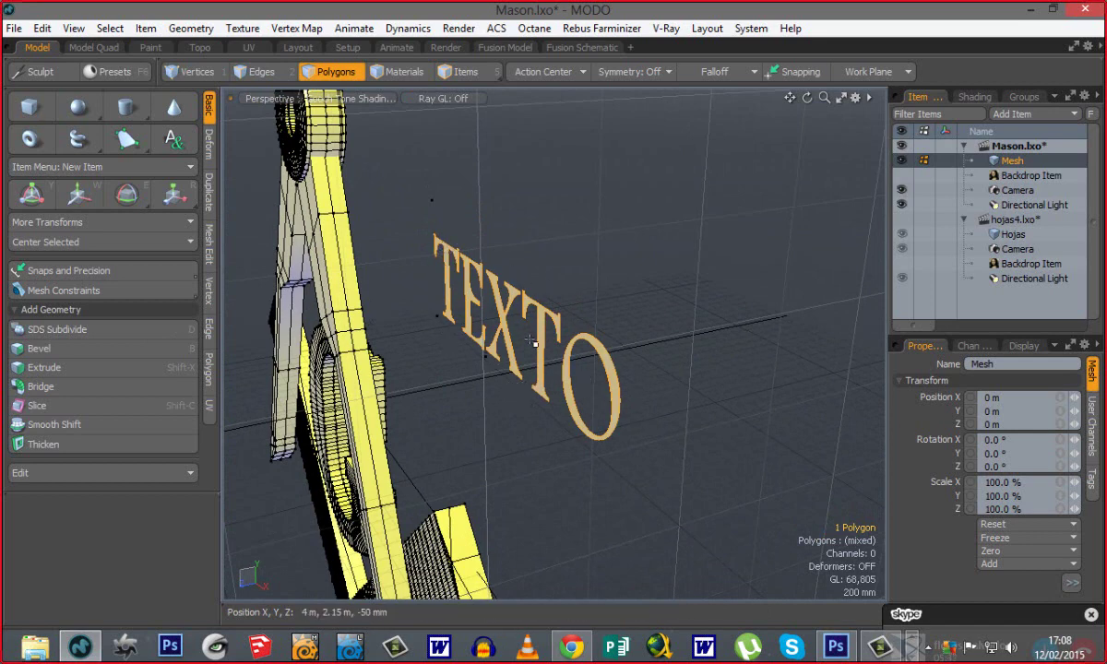
{"action": "key", "text": "ctrl"}
{"action": "key", "text": "shift+x"}
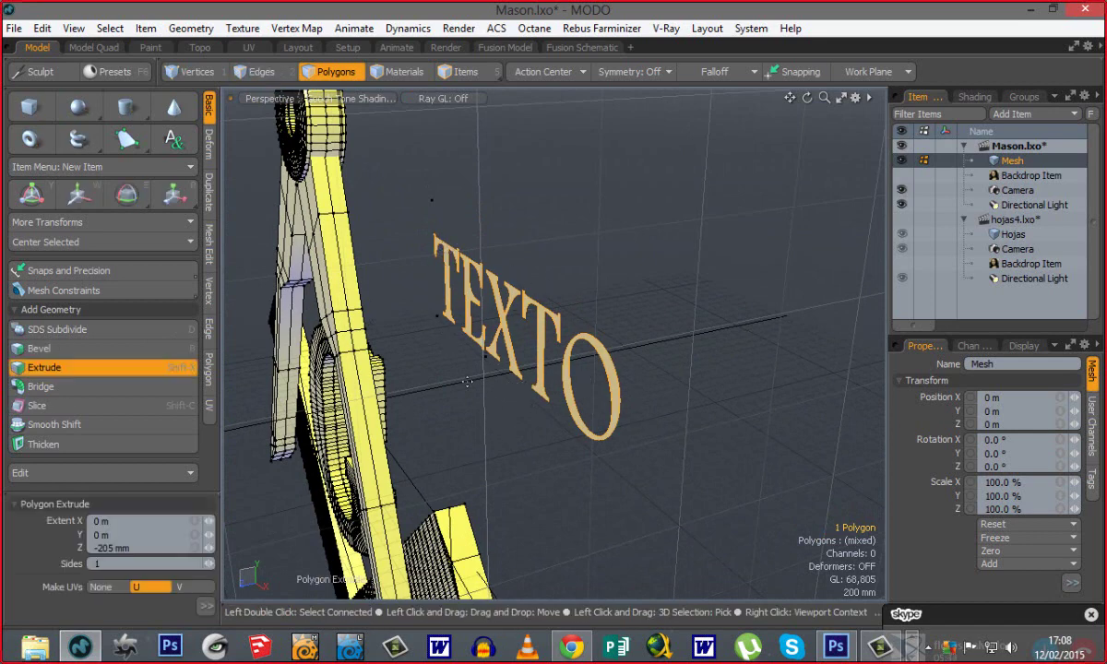
{"action": "left_click", "coordinate": [460, 365]}
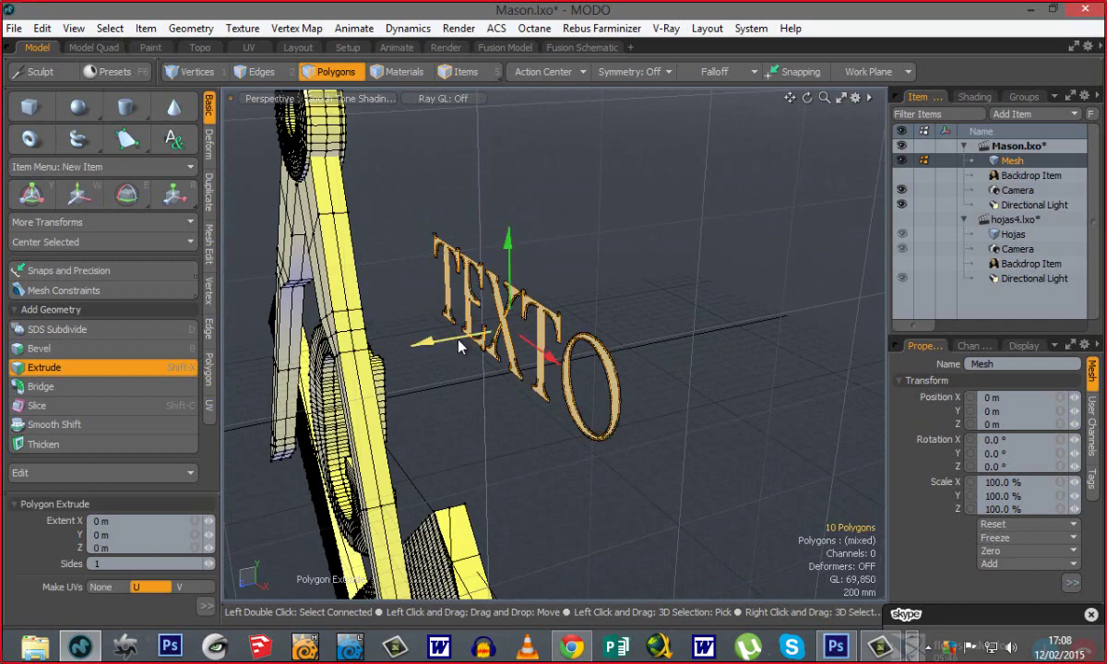
{"action": "left_click_drag", "start_coordinate": [423, 342], "coordinate": [469, 329]}
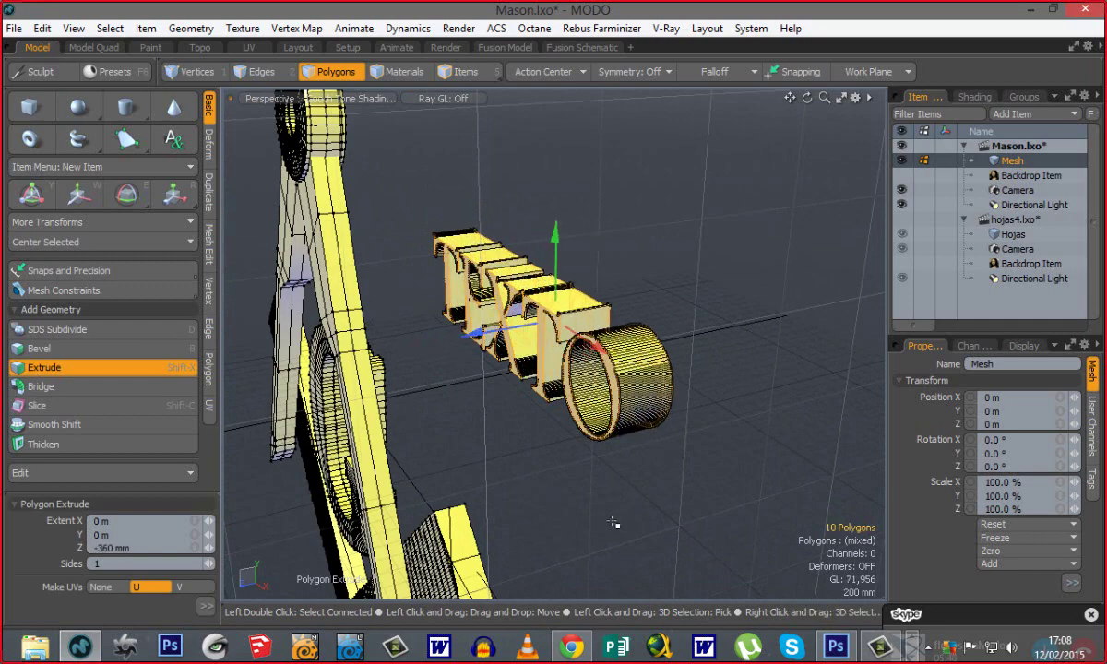
{"action": "key", "text": "Escape"}
{"action": "key", "text": "Escape"}
Examine the extruded text's faces and depth up close and beside the emblem.
{"action": "left_click_drag", "start_coordinate": [554, 479], "coordinate": [598, 381], "text": "alt"}
{"action": "left_click_drag", "start_coordinate": [657, 276], "coordinate": [784, 258], "text": "ctrl+alt"}
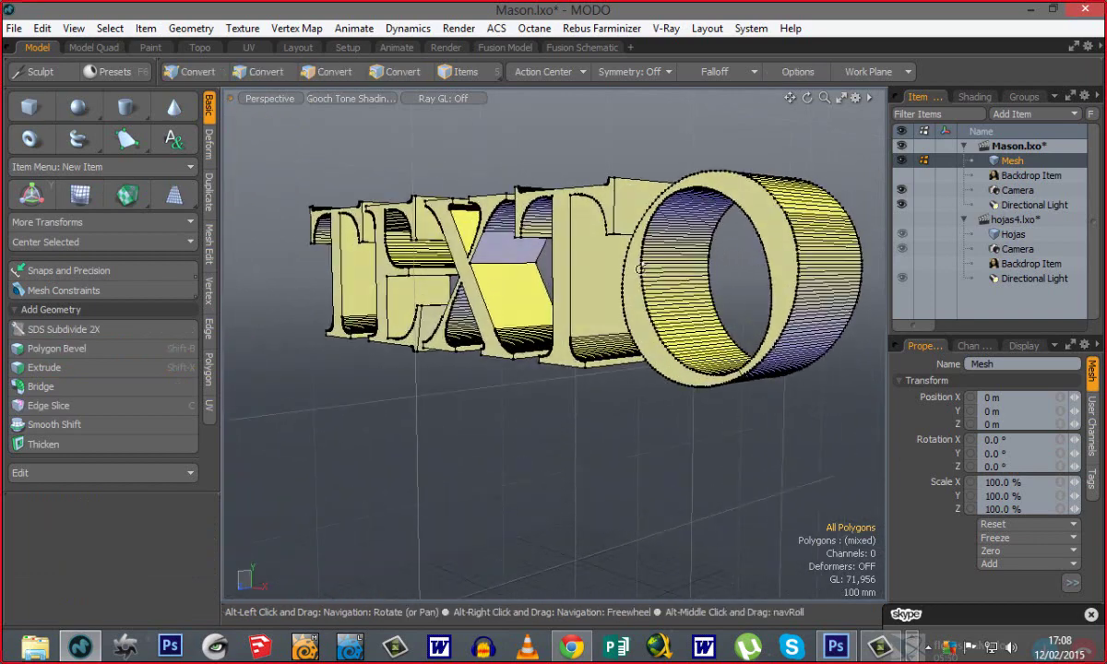
{"action": "left_click_drag", "start_coordinate": [544, 240], "coordinate": [426, 288], "text": "alt"}
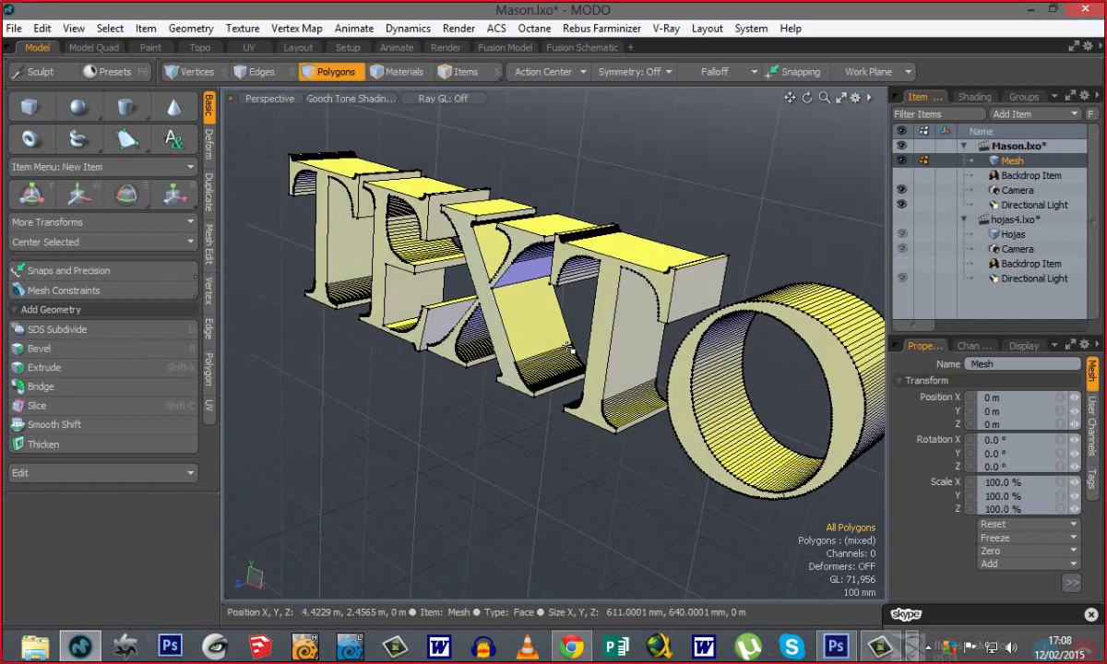
{"action": "left_click_drag", "start_coordinate": [689, 415], "coordinate": [563, 369], "text": "ctrl+alt"}
{"action": "left_click_drag", "start_coordinate": [563, 369], "coordinate": [555, 429], "text": "alt"}
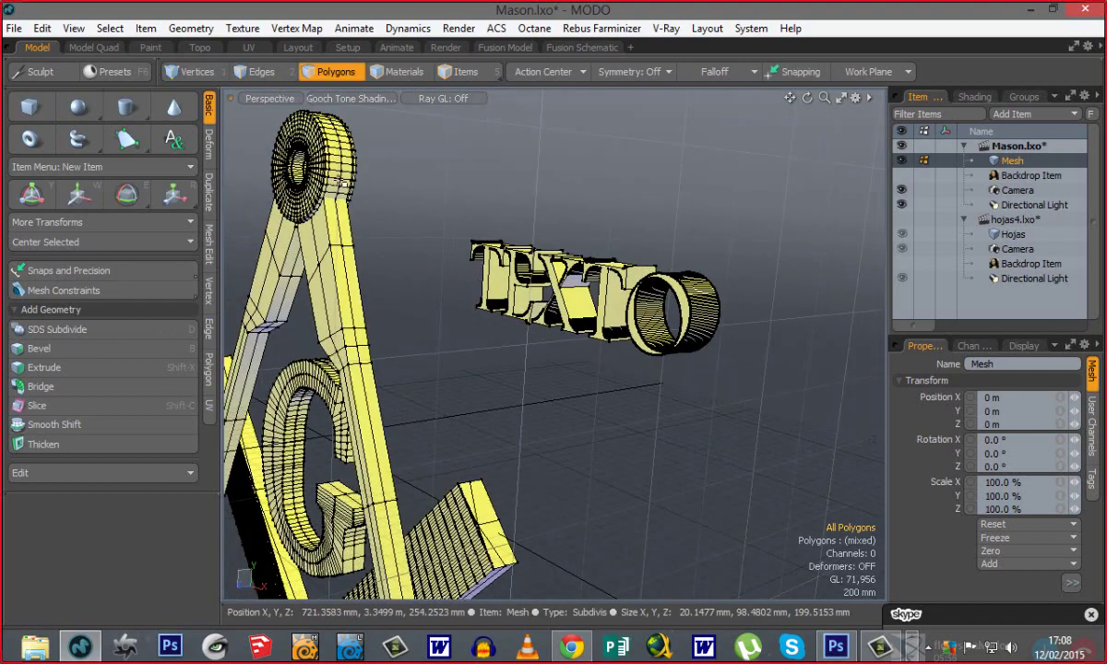
{"action": "left_click_drag", "start_coordinate": [406, 221], "coordinate": [443, 215], "text": "alt"}
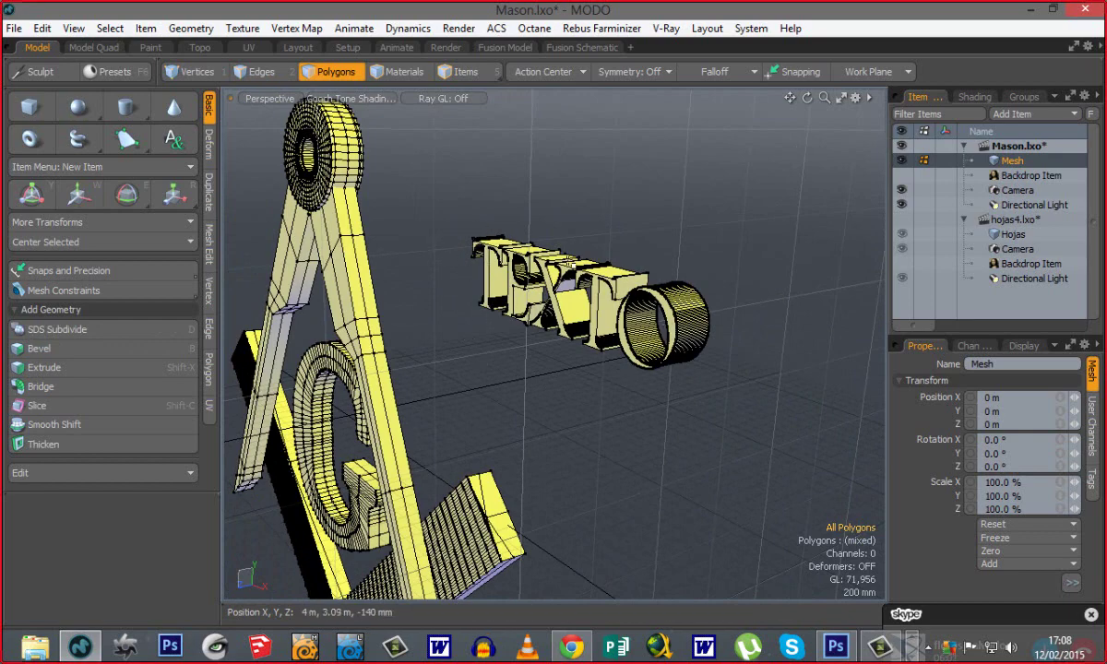
{"action": "left_click_drag", "start_coordinate": [643, 372], "coordinate": [590, 352], "text": "alt"}
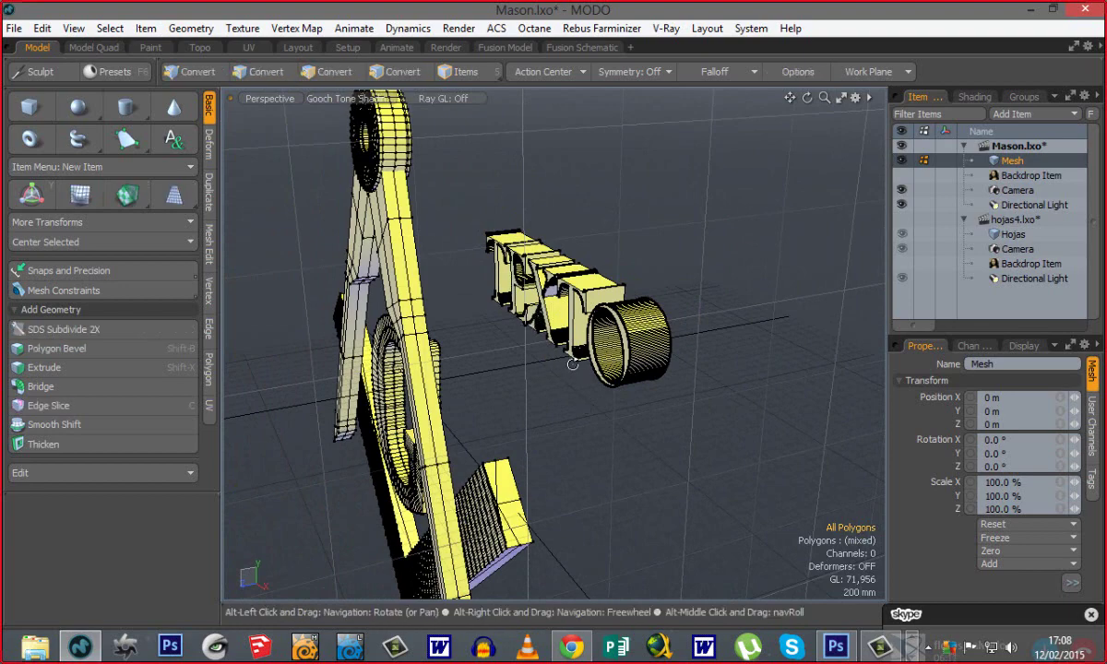
Select the whole extruded TEXTO text and delete it.
{"action": "left_click_drag", "start_coordinate": [579, 372], "coordinate": [480, 298], "text": "alt"}
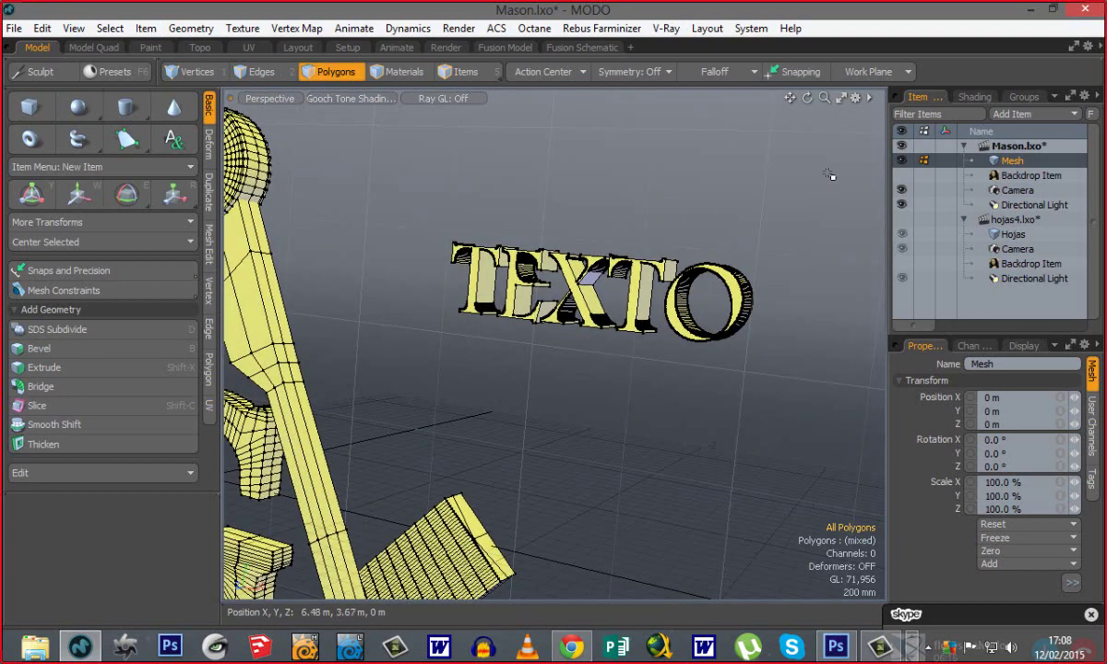
{"action": "left_click_drag", "start_coordinate": [828, 170], "coordinate": [429, 382]}
{"action": "key", "text": "Delete"}
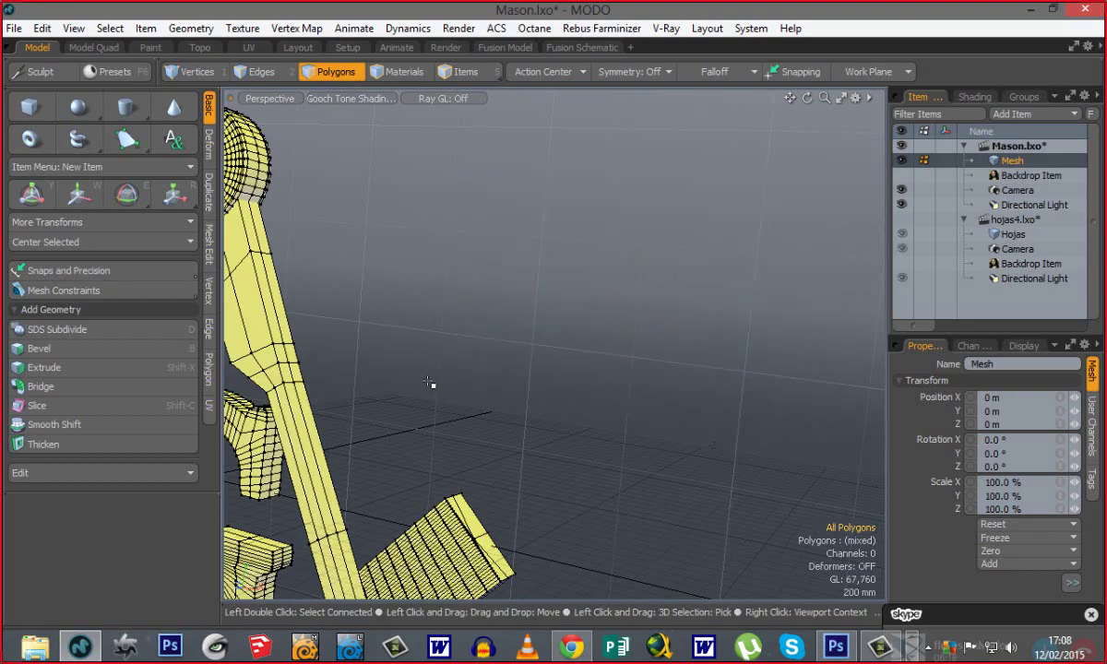
Examine the letter G, square and compass meshes, selecting the connected polygons of the G and of a compass leg in turn.
{"action": "left_click_drag", "start_coordinate": [358, 403], "coordinate": [433, 383], "text": "alt+shift"}
{"action": "left_click_drag", "start_coordinate": [433, 382], "coordinate": [469, 403], "text": "ctrl+alt"}
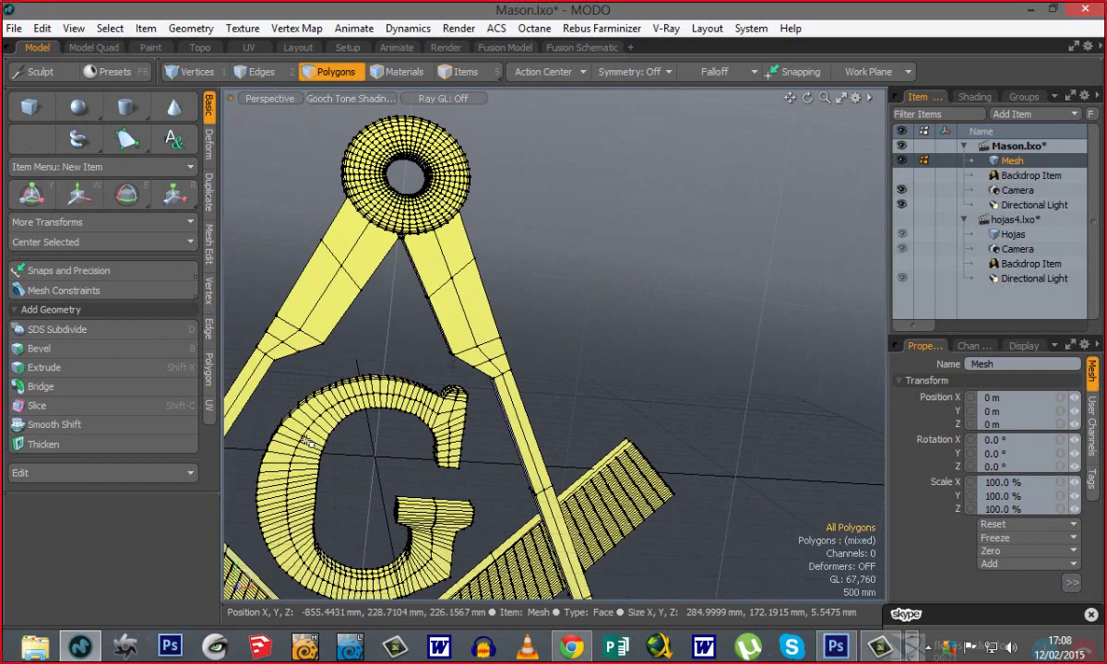
{"action": "left_click_drag", "start_coordinate": [484, 501], "coordinate": [452, 319], "text": "alt"}
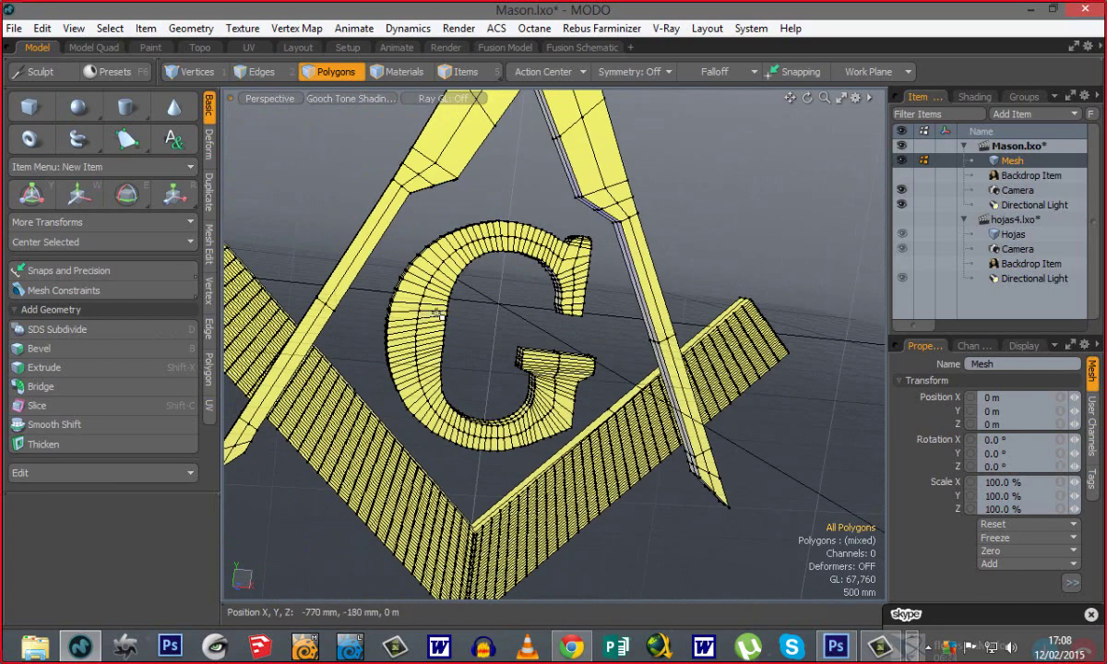
{"action": "double_click", "coordinate": [451, 314]}
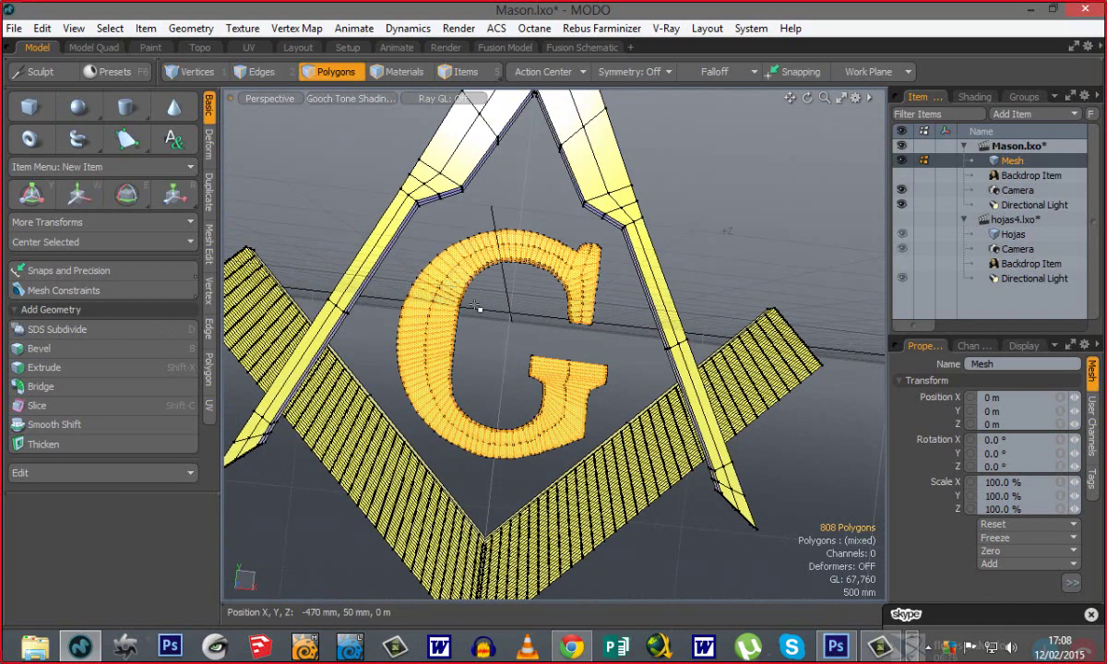
{"action": "left_click", "coordinate": [480, 309]}
{"action": "left_click_drag", "start_coordinate": [608, 388], "coordinate": [395, 428], "text": "ctrl+alt"}
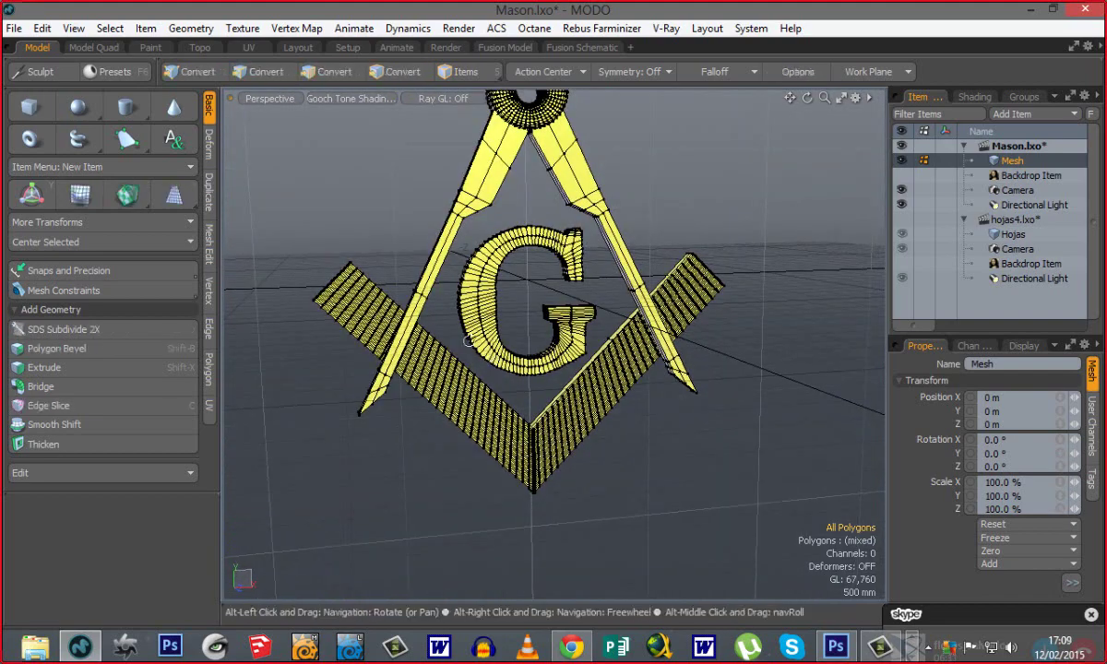
{"action": "left_click_drag", "start_coordinate": [443, 370], "coordinate": [636, 430], "text": "alt"}
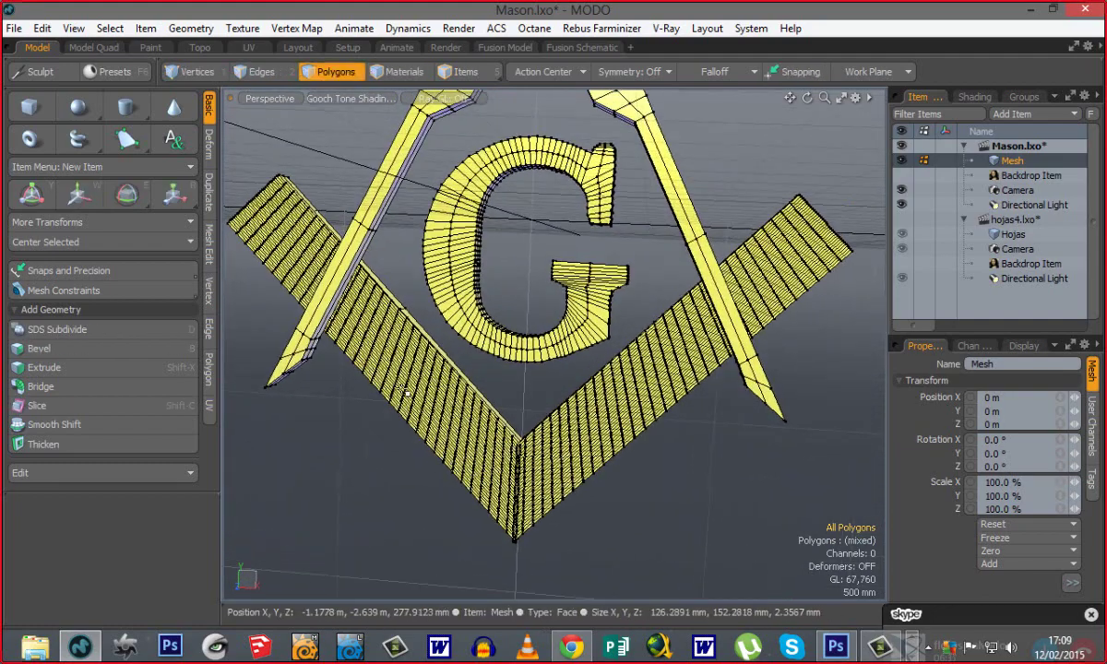
{"action": "left_click_drag", "start_coordinate": [416, 484], "coordinate": [518, 578], "text": "alt"}
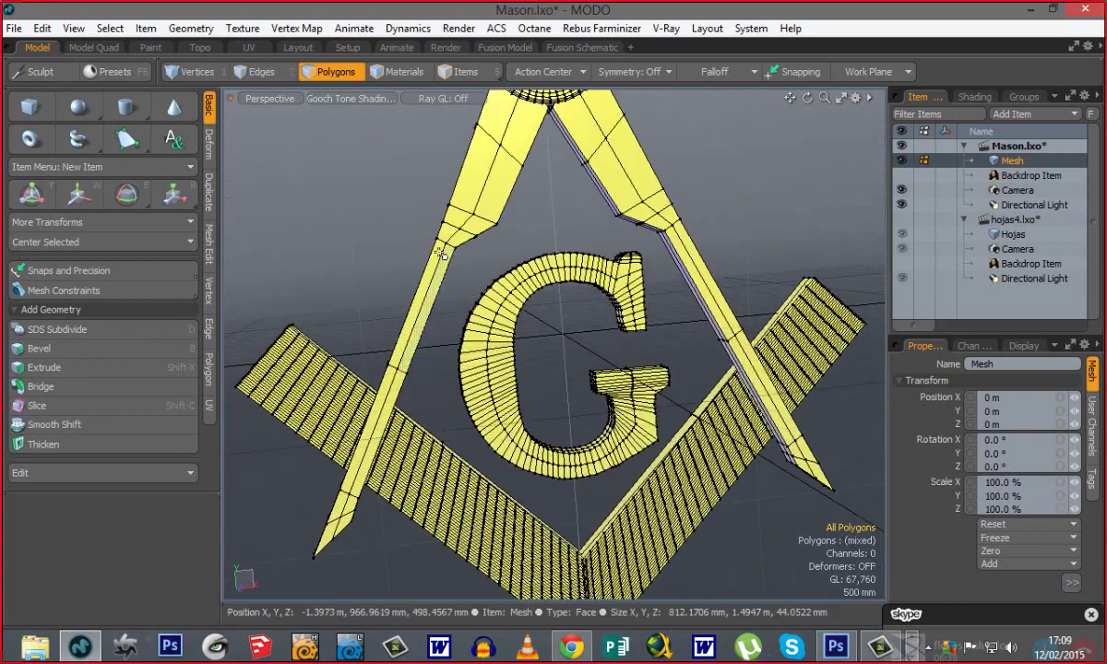
{"action": "double_click", "coordinate": [453, 233]}
{"action": "left_click_drag", "start_coordinate": [449, 389], "coordinate": [567, 426], "text": "ctrl+alt"}
{"action": "left_click", "coordinate": [452, 257]}
Select all connected polygons of both arms of the square.
{"action": "left_click_drag", "start_coordinate": [452, 350], "coordinate": [812, 396], "text": "alt"}
{"action": "left_click_drag", "start_coordinate": [573, 380], "coordinate": [404, 323], "text": "alt"}
{"action": "left_click_drag", "start_coordinate": [522, 350], "coordinate": [532, 375], "text": "alt"}
{"action": "left_click_drag", "start_coordinate": [533, 426], "coordinate": [528, 372], "text": "alt+shift"}
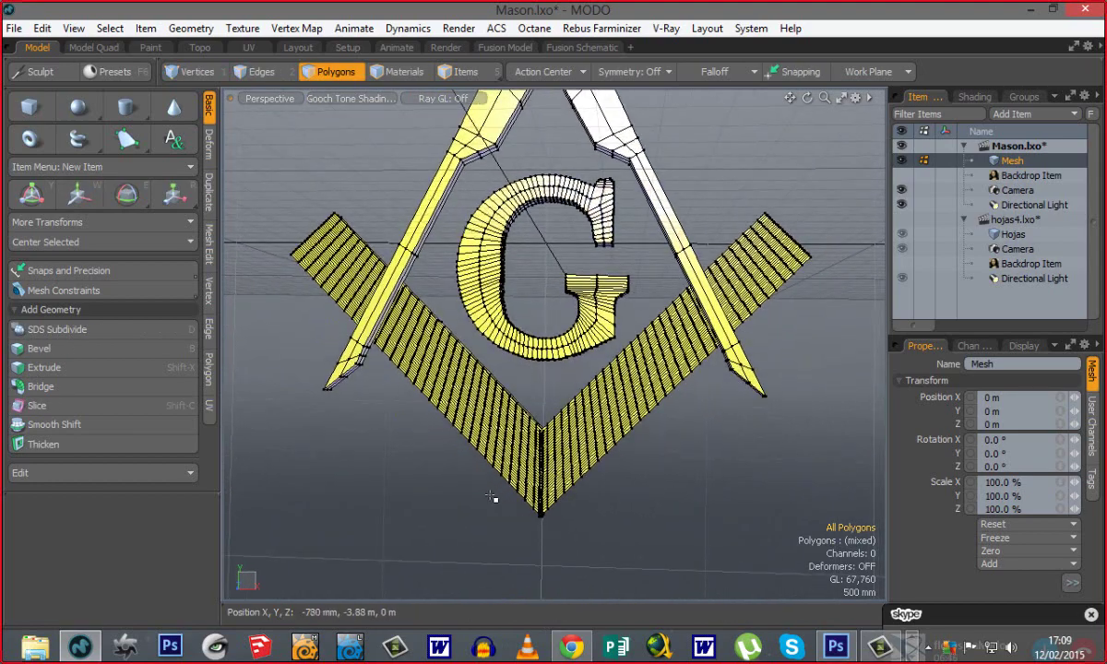
{"action": "double_click", "coordinate": [463, 389]}
{"action": "double_click", "coordinate": [605, 440], "text": "shift"}
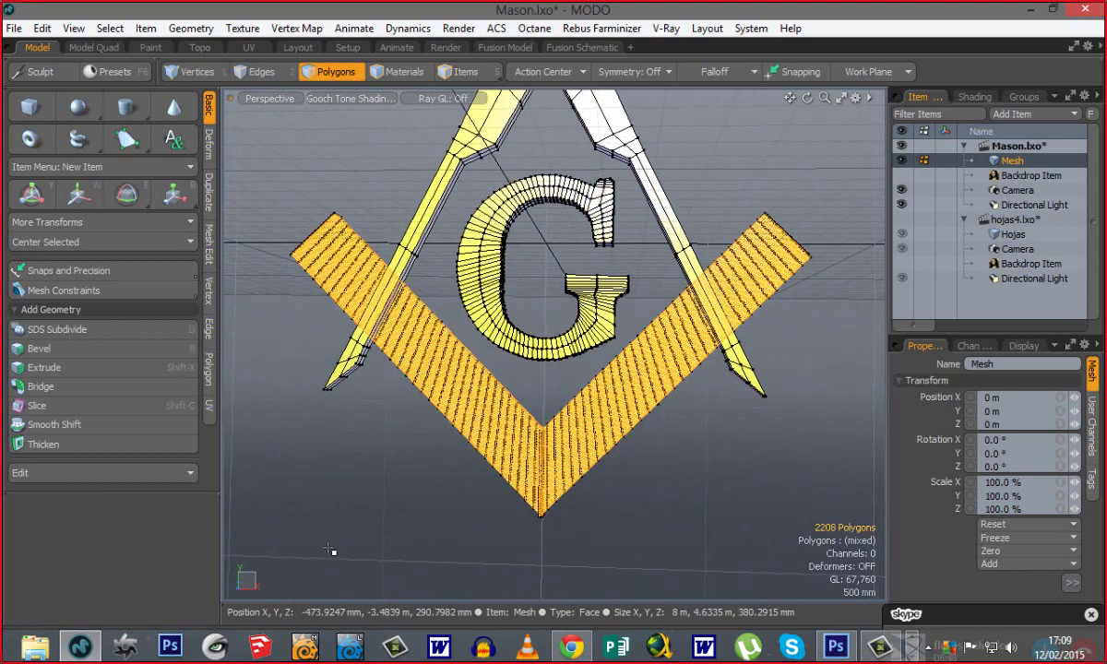
Copy the selected polygons of both square arms into a new mesh item and hide the original Mesh item.
{"action": "left_click_drag", "start_coordinate": [456, 357], "coordinate": [608, 510], "text": "alt"}
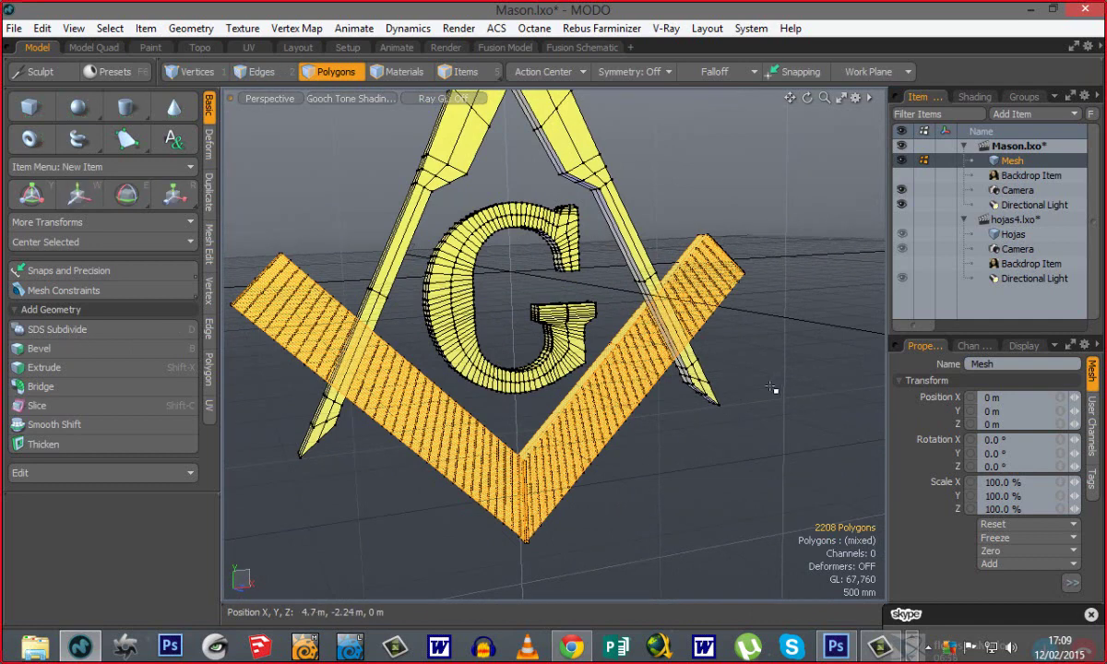
{"action": "key", "text": "n"}
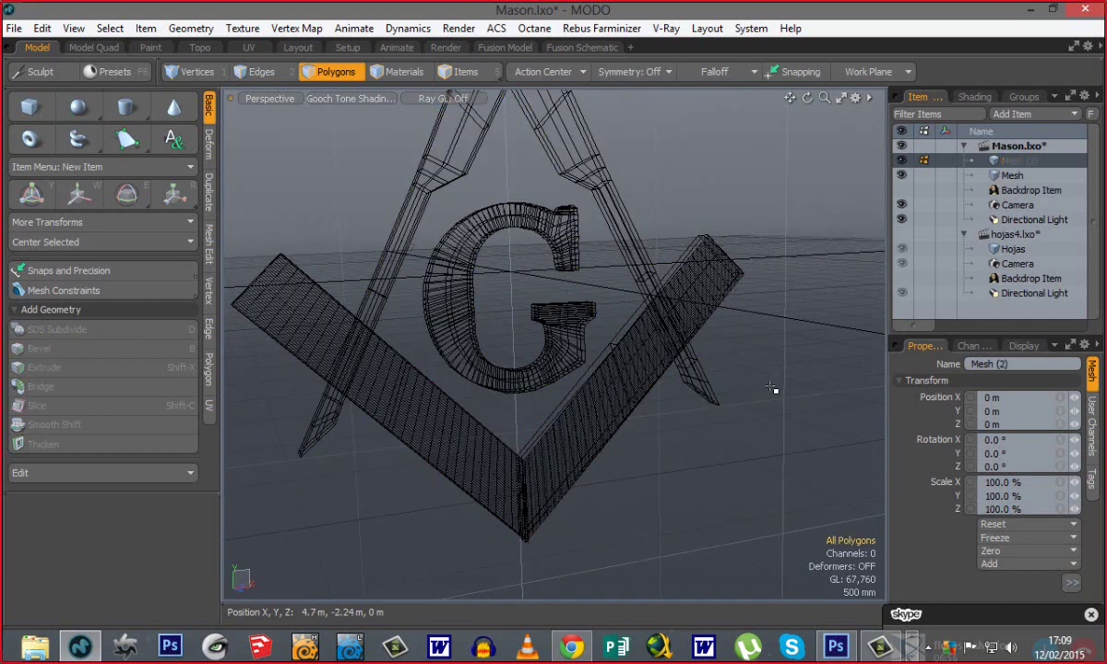
{"action": "left_click", "coordinate": [901, 175]}
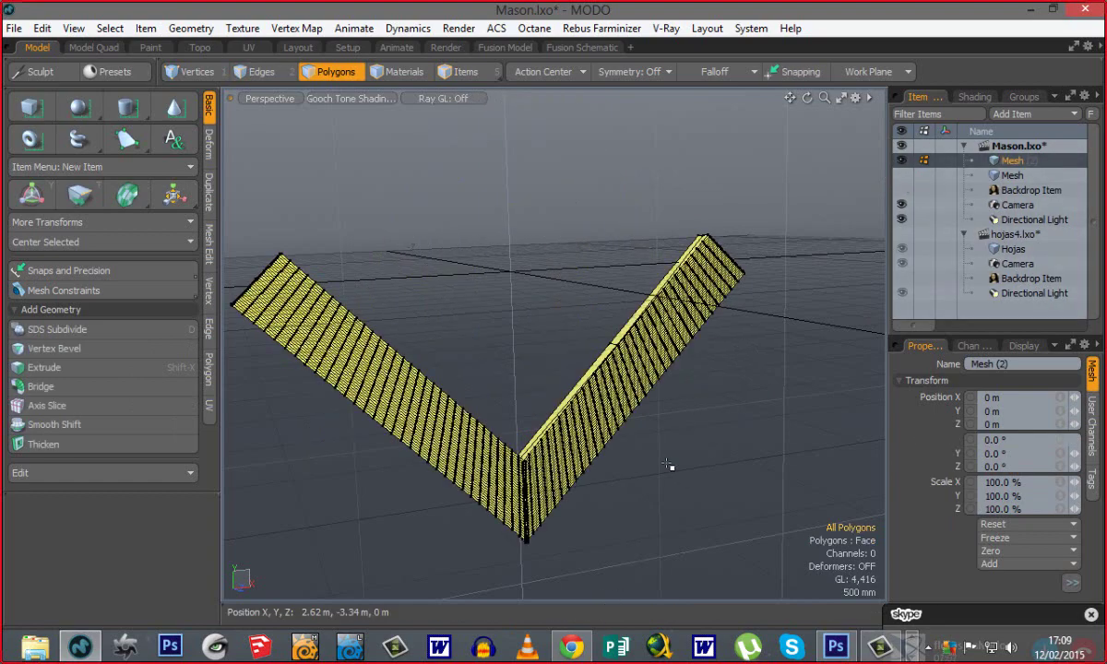
In the front view, select all connected polygons of the square's right arm and delete them.
{"action": "left_click_drag", "start_coordinate": [609, 443], "coordinate": [526, 396], "text": "alt"}
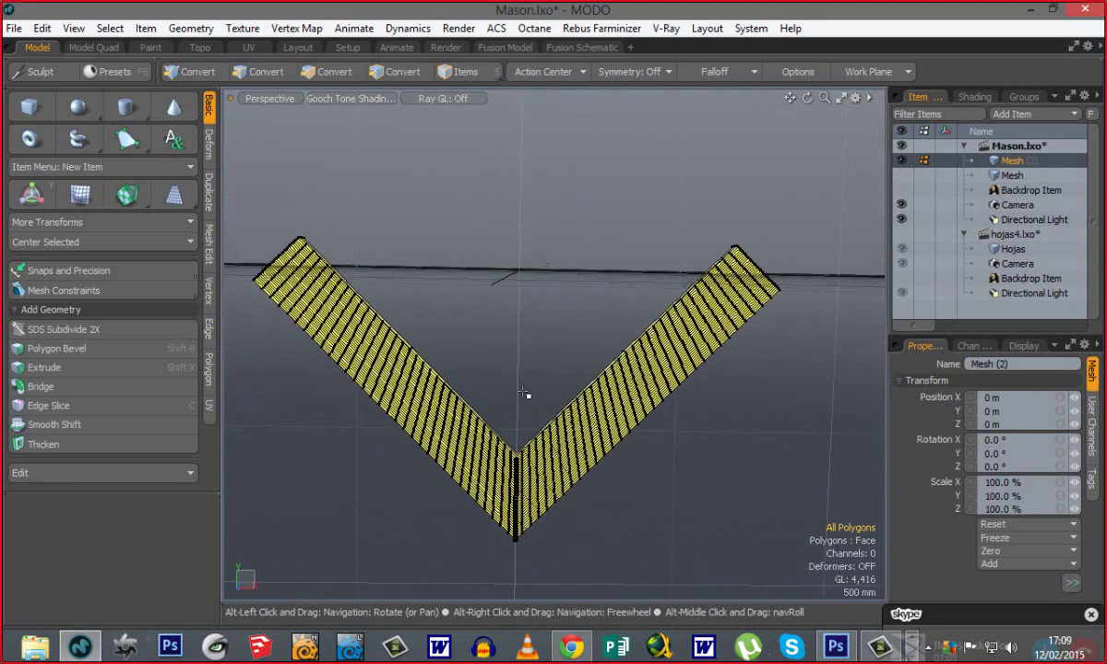
{"action": "key", "text": "ctrl+space"}
{"action": "left_click", "coordinate": [555, 422]}
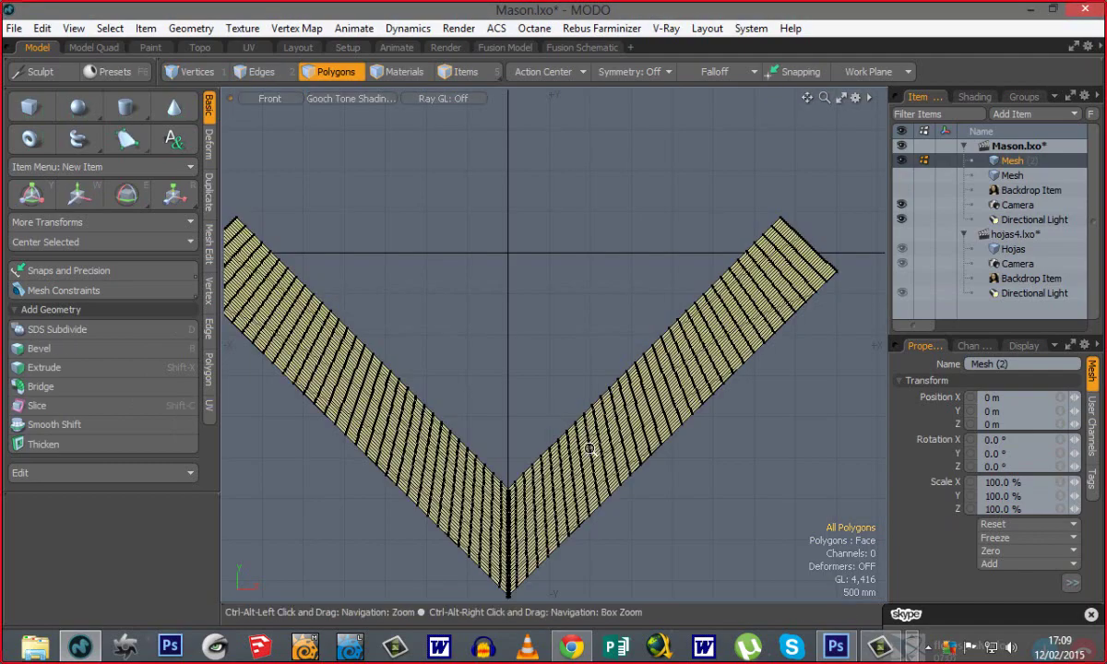
{"action": "left_click_drag", "start_coordinate": [593, 447], "coordinate": [599, 416], "text": "ctrl+alt"}
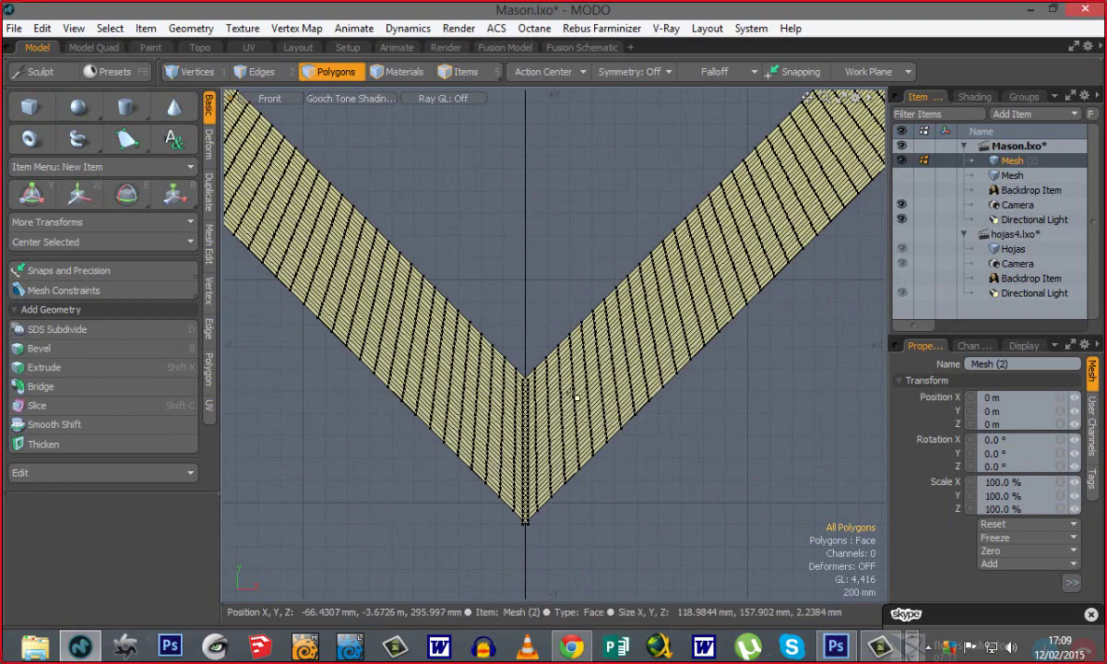
{"action": "double_click", "coordinate": [569, 394]}
{"action": "left_click_drag", "start_coordinate": [622, 496], "coordinate": [322, 266], "text": "ctrl+alt"}
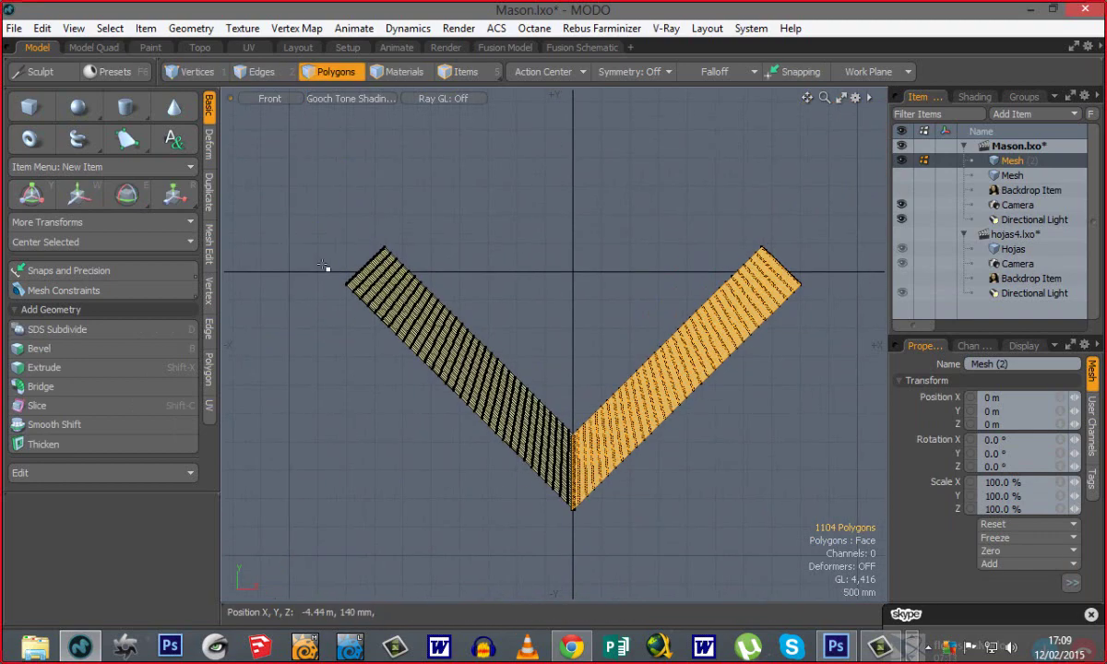
{"action": "left_click_drag", "start_coordinate": [586, 437], "coordinate": [581, 463], "text": "alt+shift"}
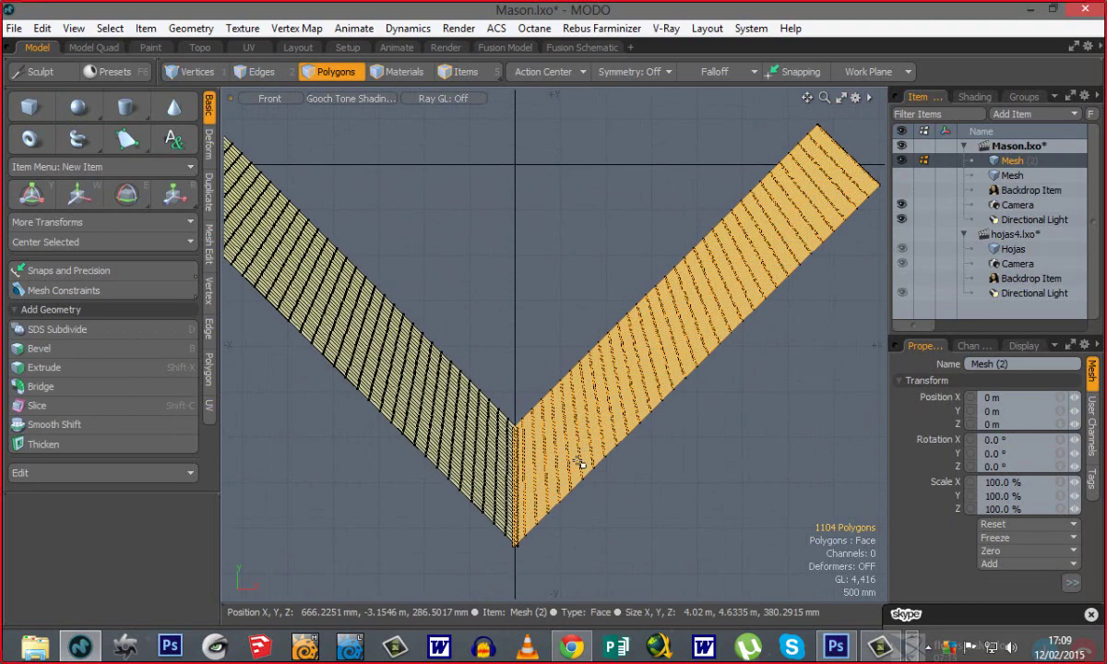
{"action": "left_click", "coordinate": [620, 516]}
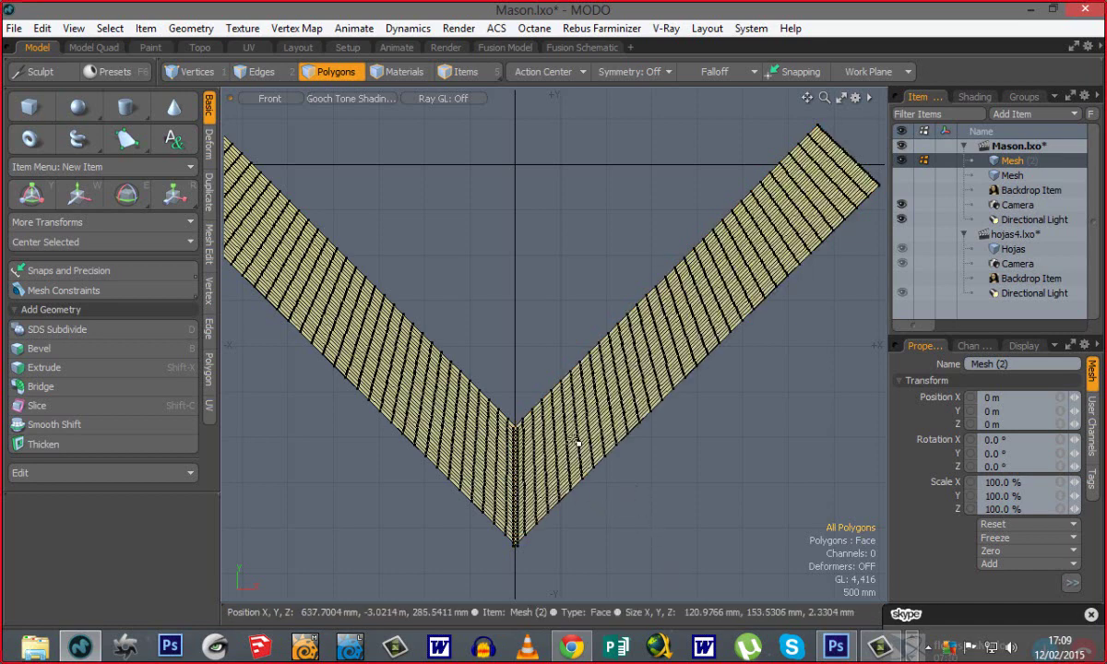
{"action": "double_click", "coordinate": [578, 444]}
{"action": "key", "text": "Delete"}
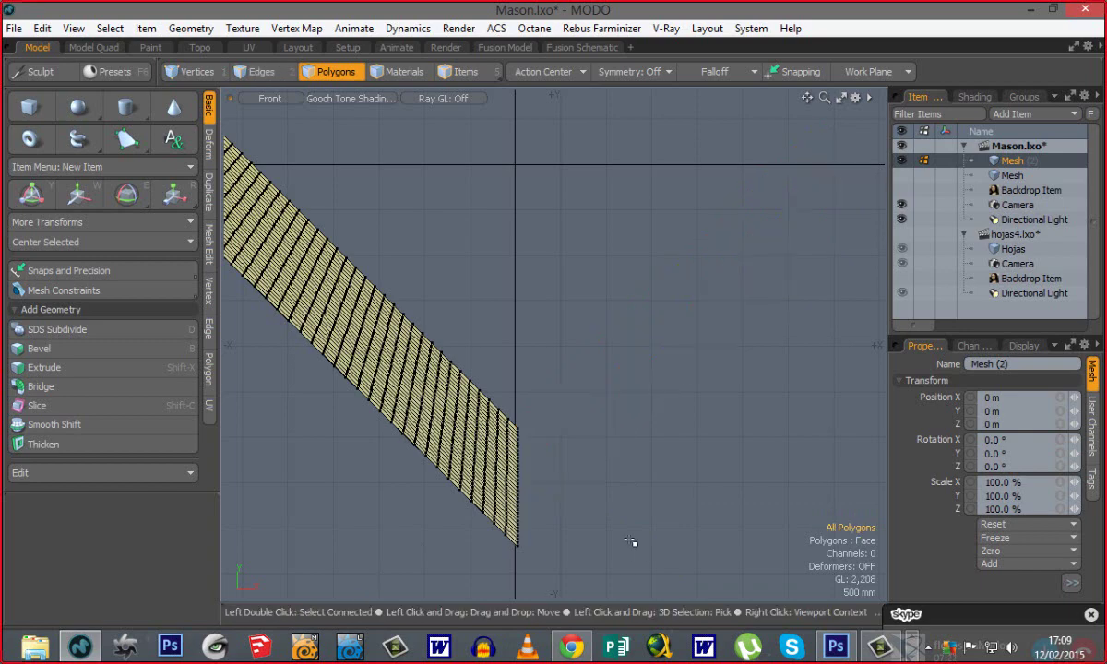
Inspect the outer end cap of the remaining arm, return to the front view and set the lasso style to Lasso.
{"action": "left_click_drag", "start_coordinate": [484, 445], "coordinate": [570, 421], "text": "alt+shift"}
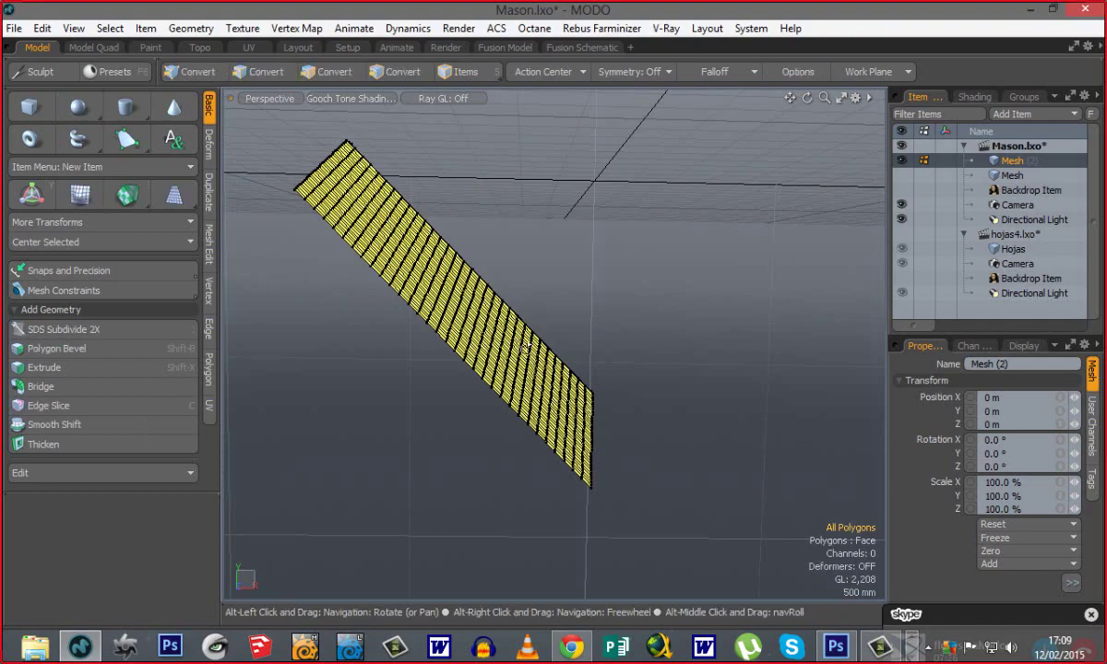
{"action": "left_click_drag", "start_coordinate": [600, 420], "coordinate": [233, 316], "text": "alt"}
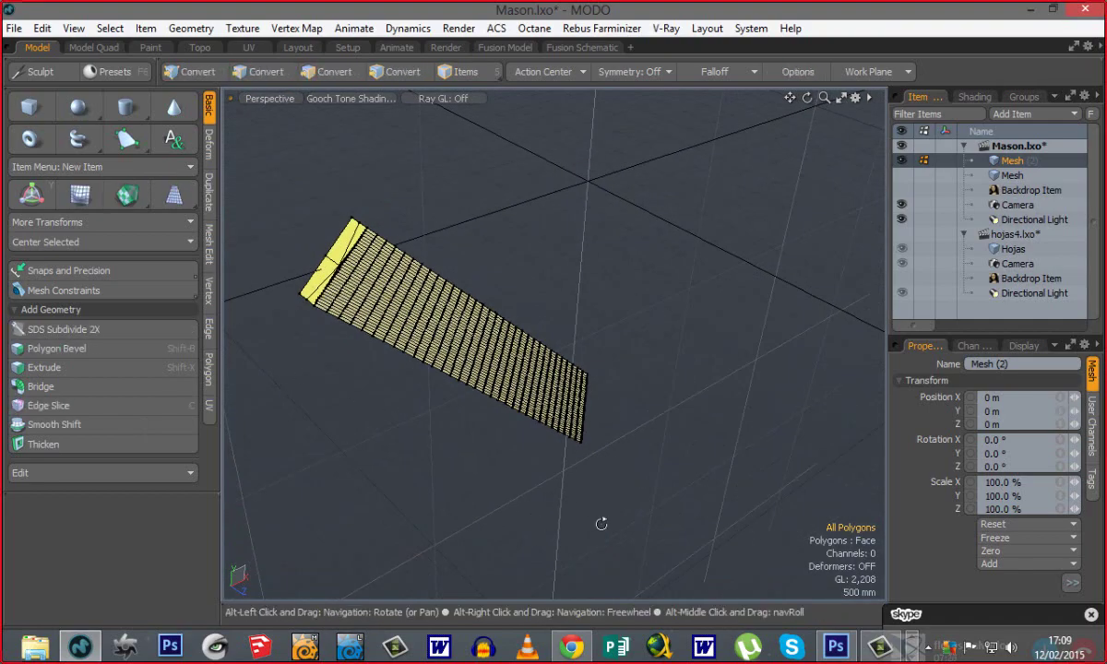
{"action": "left_click_drag", "start_coordinate": [601, 524], "coordinate": [526, 434], "text": "alt"}
{"action": "left_click_drag", "start_coordinate": [376, 282], "coordinate": [553, 313], "text": "ctrl+alt"}
{"action": "left_click_drag", "start_coordinate": [298, 208], "coordinate": [459, 276], "text": "alt+shift"}
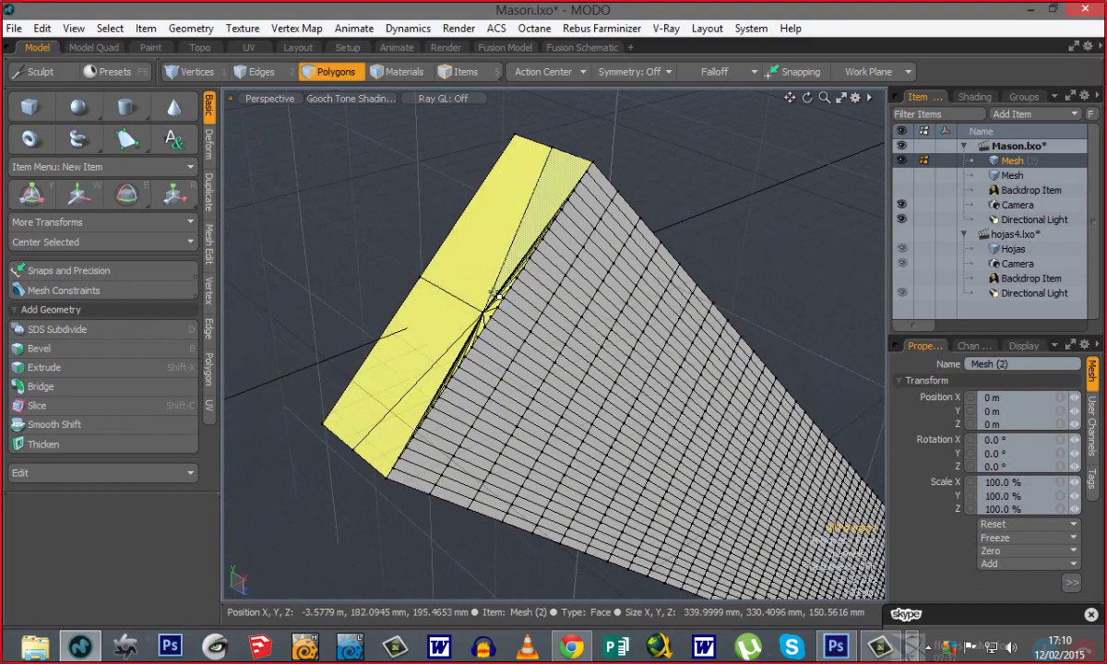
{"action": "left_click_drag", "start_coordinate": [553, 369], "coordinate": [469, 346], "text": "alt"}
{"action": "key", "text": "ctrl+space"}
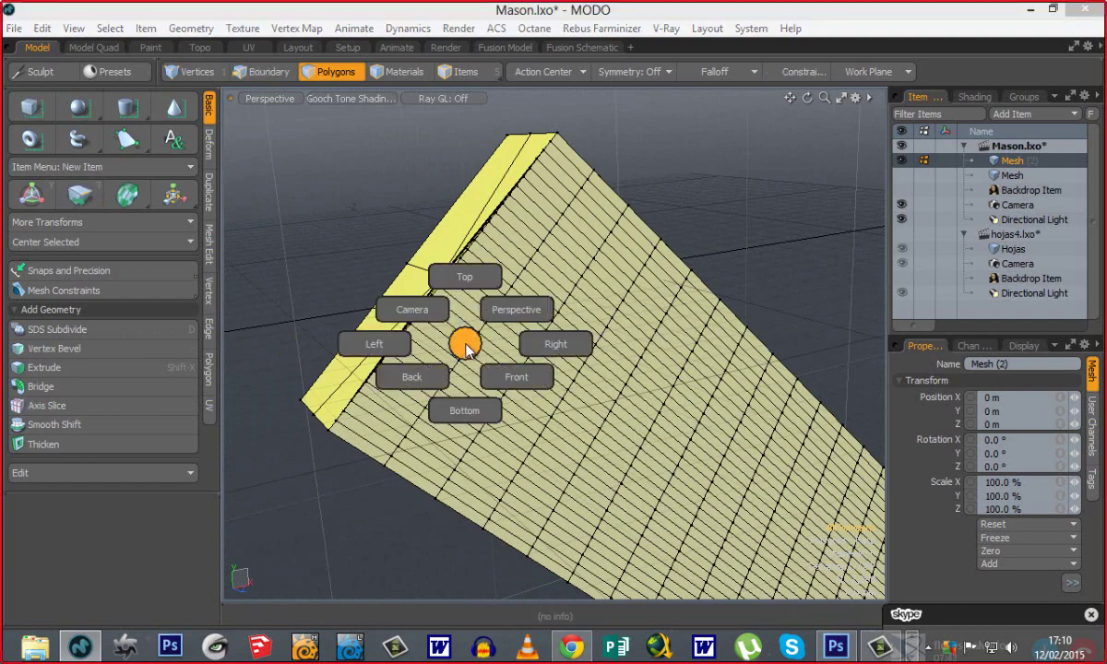
{"action": "left_click", "coordinate": [514, 378]}
{"action": "left_click_drag", "start_coordinate": [400, 333], "coordinate": [427, 322], "text": "ctrl+alt"}
{"action": "right_click", "coordinate": [310, 177]}
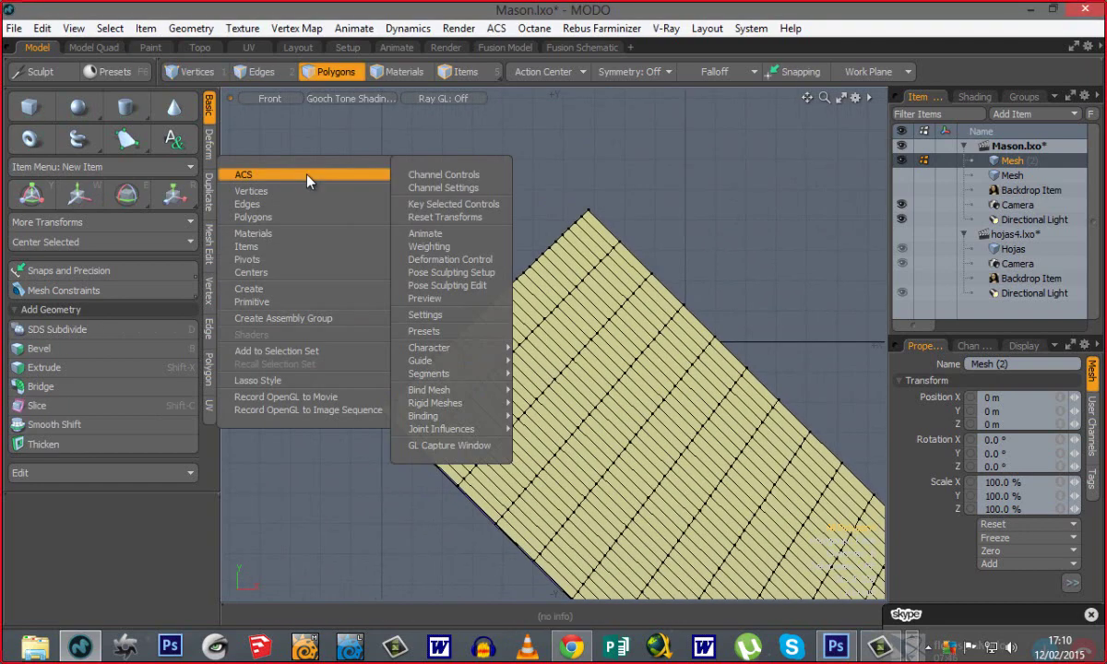
{"action": "mouse_move", "coordinate": [369, 380]}
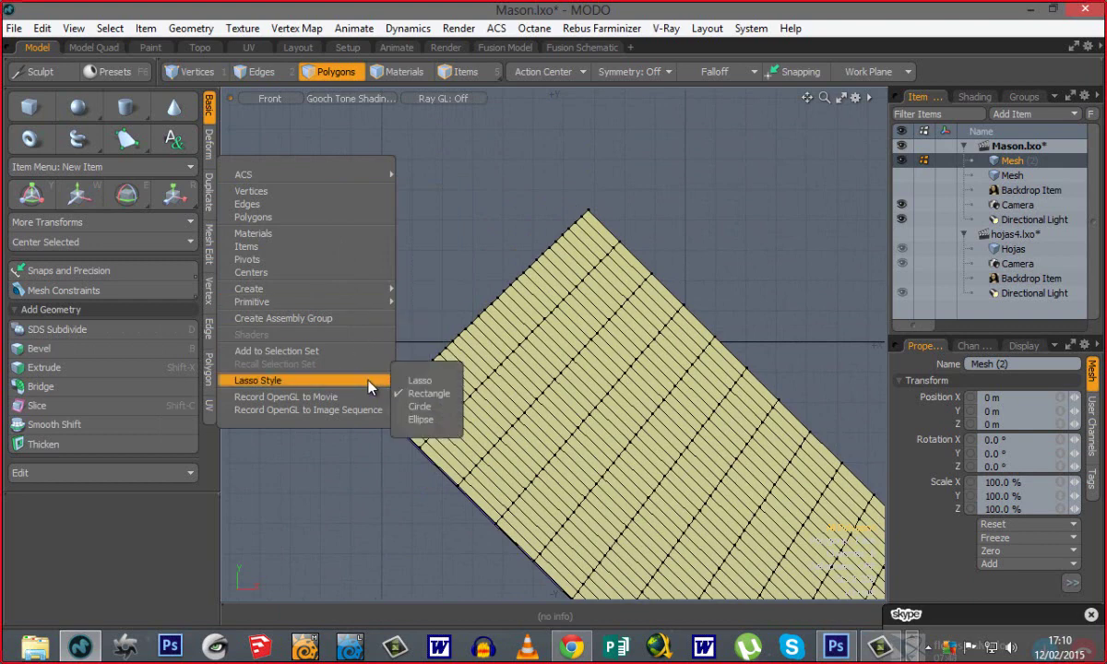
{"action": "left_click", "coordinate": [423, 381]}
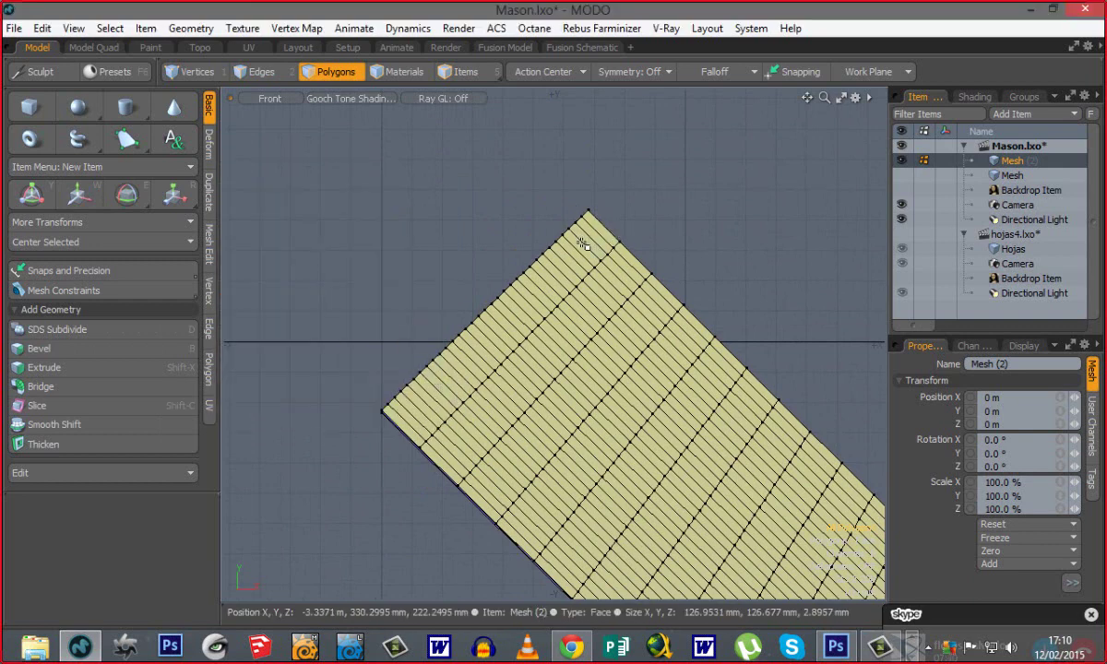
Lasso the polygons of the remaining arm's outer end cap and delete them, checking the selection in perspective.
{"action": "mouse_move", "coordinate": [583, 243]}
{"action": "right_mouse_down"}
{"action": "mouse_move", "coordinate": [620, 189]}
{"action": "mouse_move", "coordinate": [502, 238]}
{"action": "mouse_move", "coordinate": [376, 354]}
{"action": "mouse_move", "coordinate": [346, 417]}
{"action": "mouse_move", "coordinate": [372, 452]}
{"action": "right_mouse_up"}
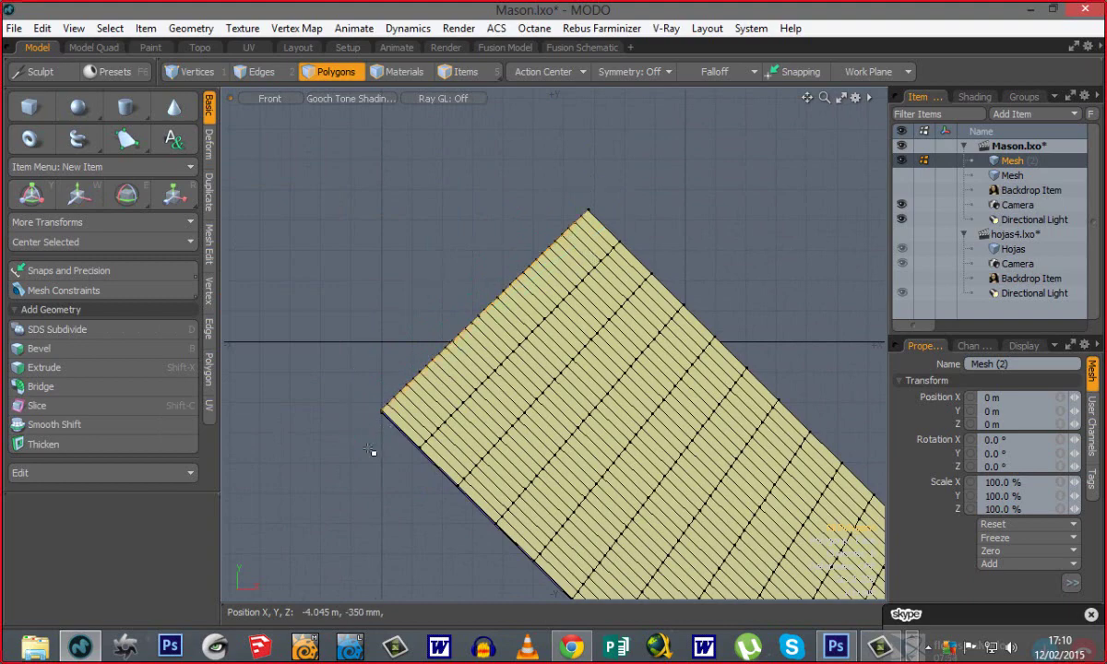
{"action": "key", "text": "ctrl+space"}
{"action": "left_click", "coordinate": [559, 348]}
{"action": "left_click_drag", "start_coordinate": [488, 369], "coordinate": [360, 332], "text": "alt"}
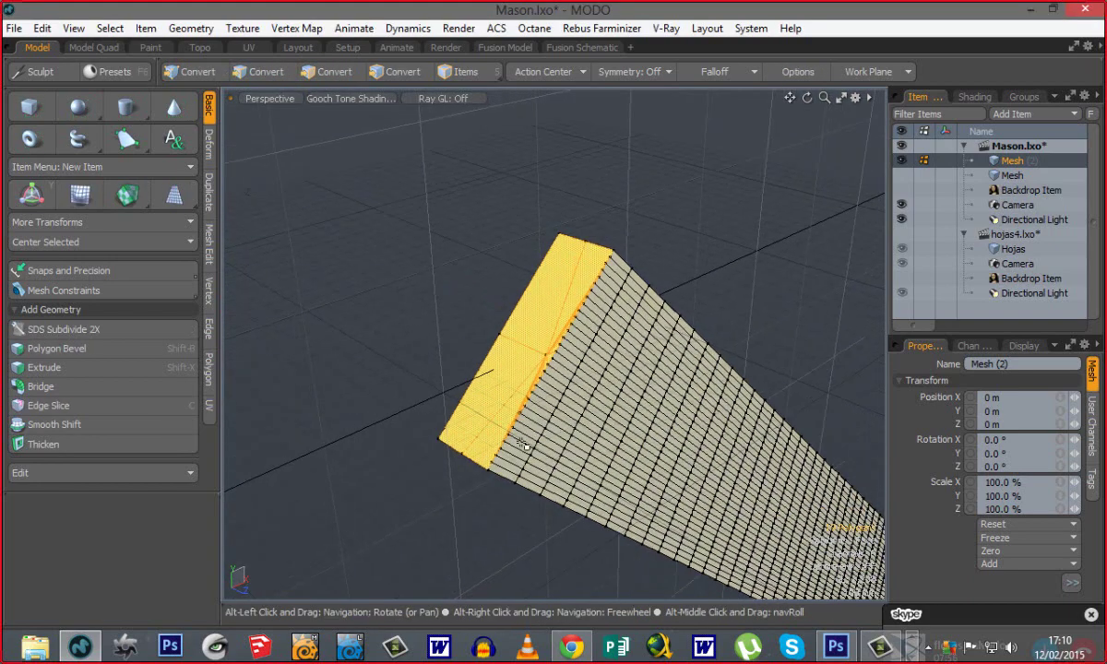
{"action": "key", "text": "Delete"}
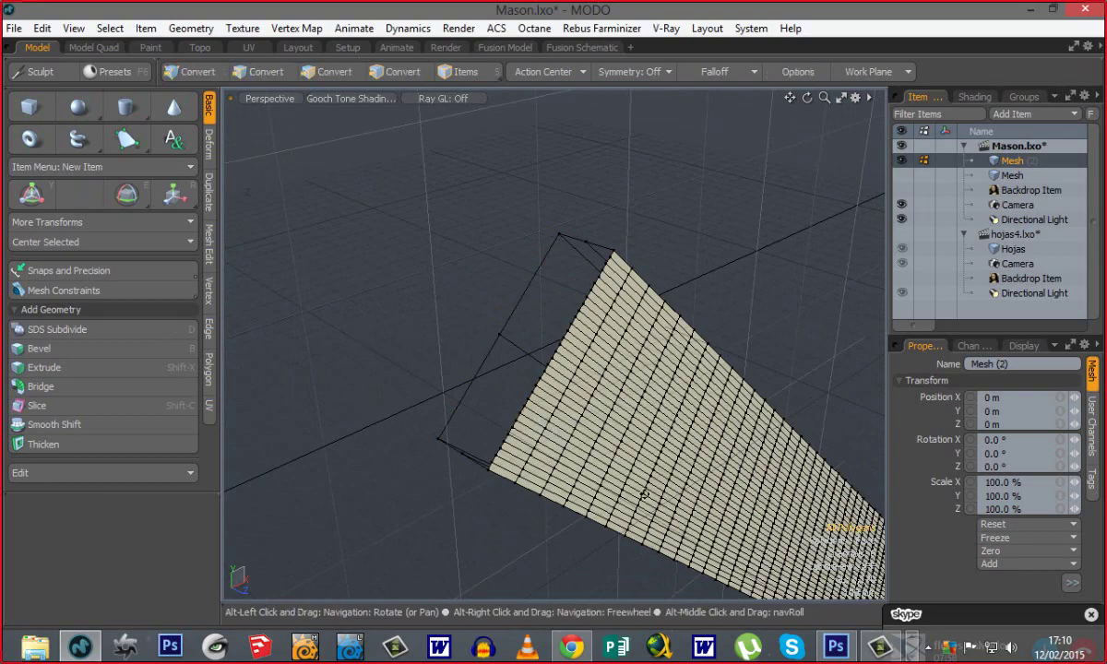
Set the lasso style to Rectangle, select the end-cap polygons where the arm meets the centre axis and delete them.
{"action": "left_click_drag", "start_coordinate": [646, 494], "coordinate": [615, 403], "text": "alt+shift"}
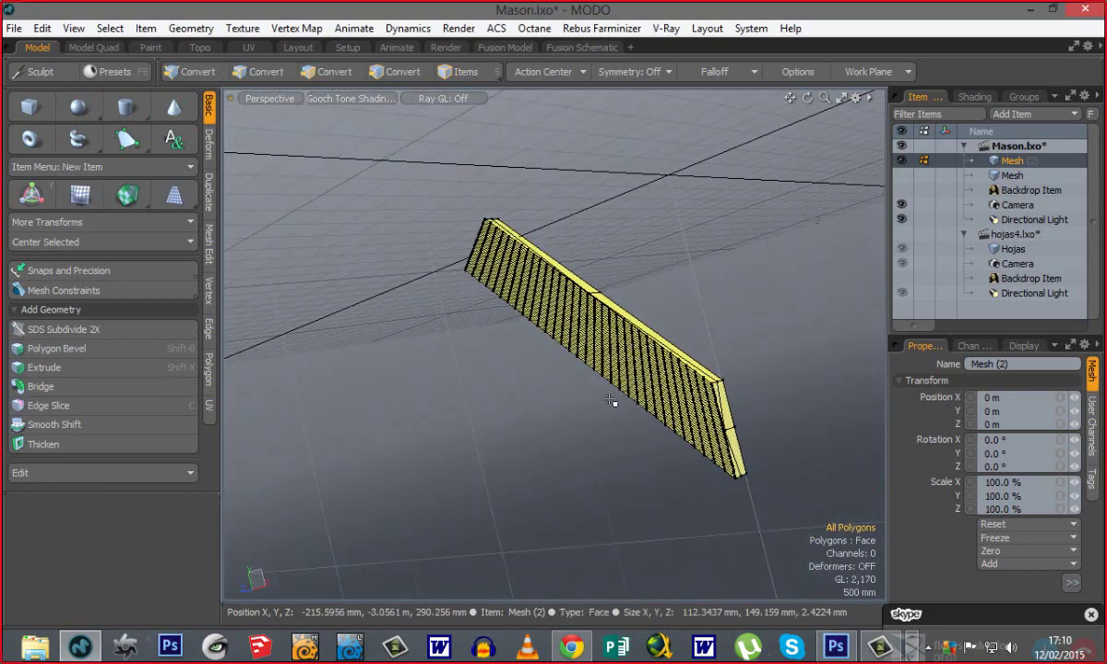
{"action": "key", "text": "ctrl+space"}
{"action": "left_click", "coordinate": [639, 430]}
{"action": "left_click_drag", "start_coordinate": [762, 458], "coordinate": [868, 479], "text": "ctrl+alt"}
{"action": "left_click_drag", "start_coordinate": [728, 439], "coordinate": [511, 344], "text": "alt+shift"}
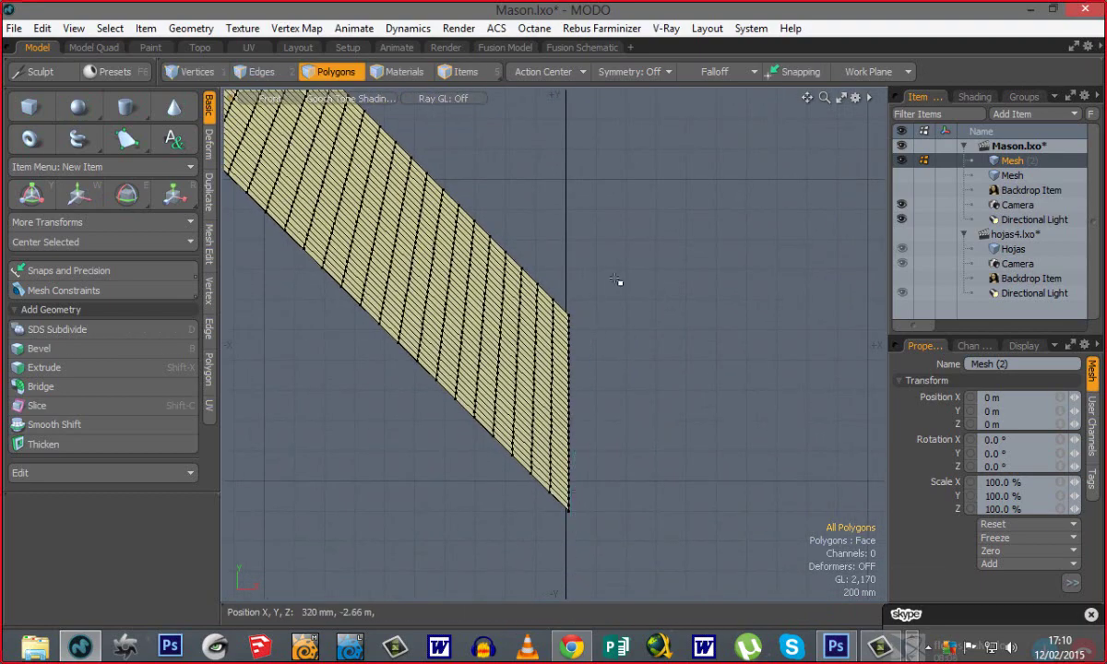
{"action": "right_click", "coordinate": [572, 267]}
{"action": "mouse_move", "coordinate": [646, 479]}
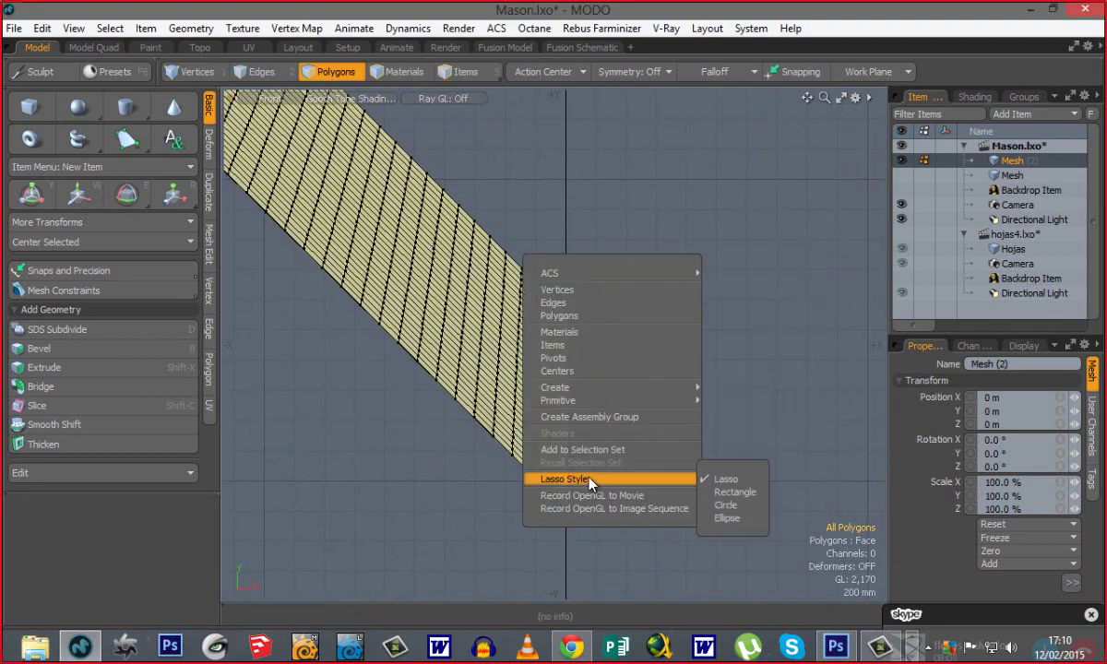
{"action": "left_click", "coordinate": [749, 495]}
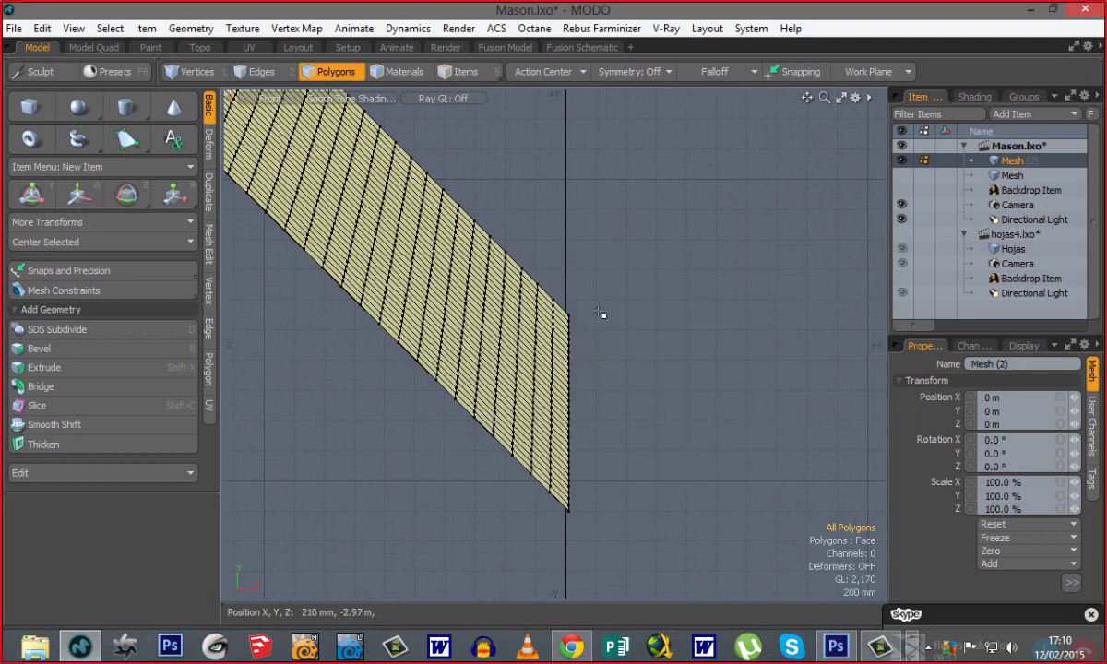
{"action": "mouse_move", "coordinate": [593, 280]}
{"action": "right_mouse_down"}
{"action": "mouse_move", "coordinate": [568, 566]}
{"action": "mouse_move", "coordinate": [576, 559]}
{"action": "right_mouse_up"}
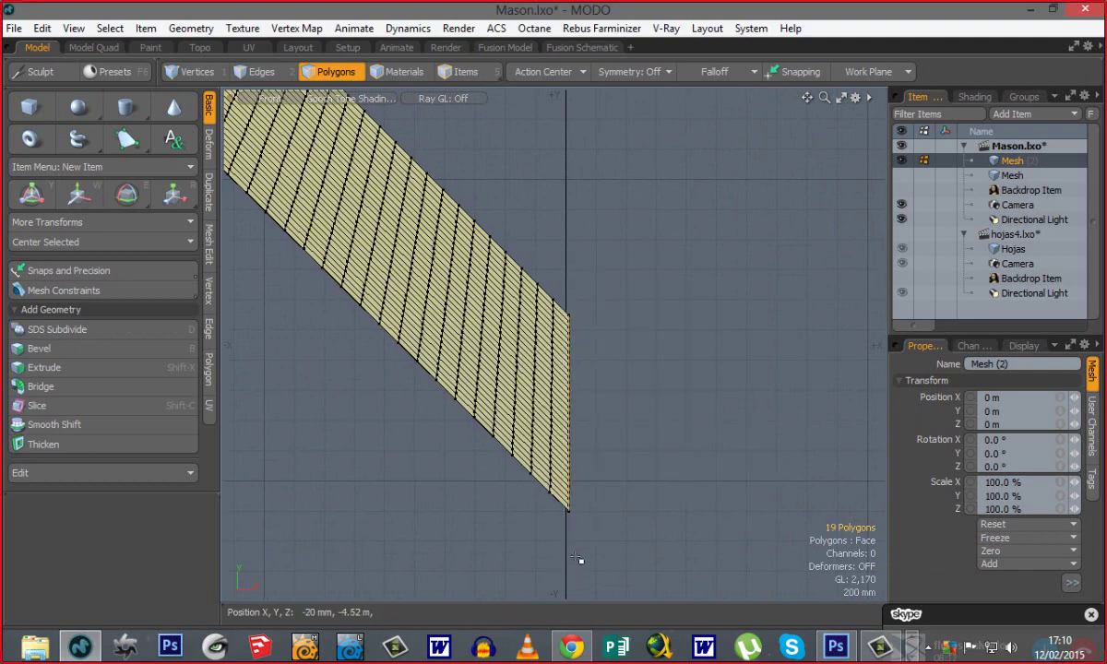
{"action": "left_click", "coordinate": [647, 499]}
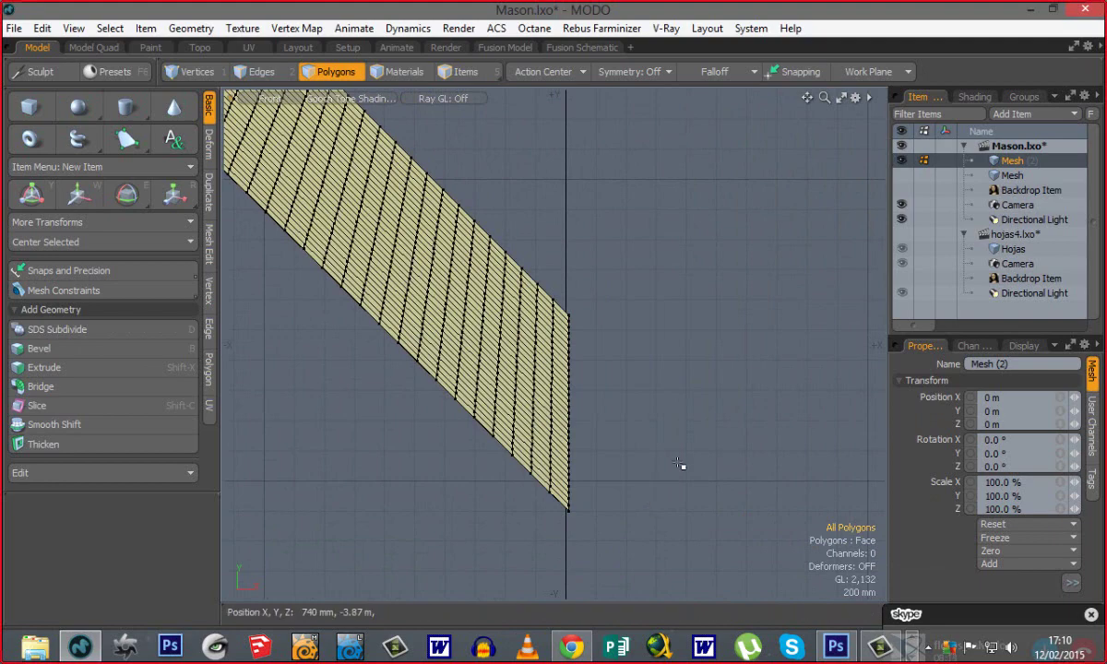
Switch to vertex selection and select every vertex along the arm's vertical inner edge.
{"action": "left_click_drag", "start_coordinate": [585, 361], "coordinate": [657, 363], "text": "ctrl+alt"}
{"action": "left_click_drag", "start_coordinate": [522, 404], "coordinate": [513, 334], "text": "alt+shift"}
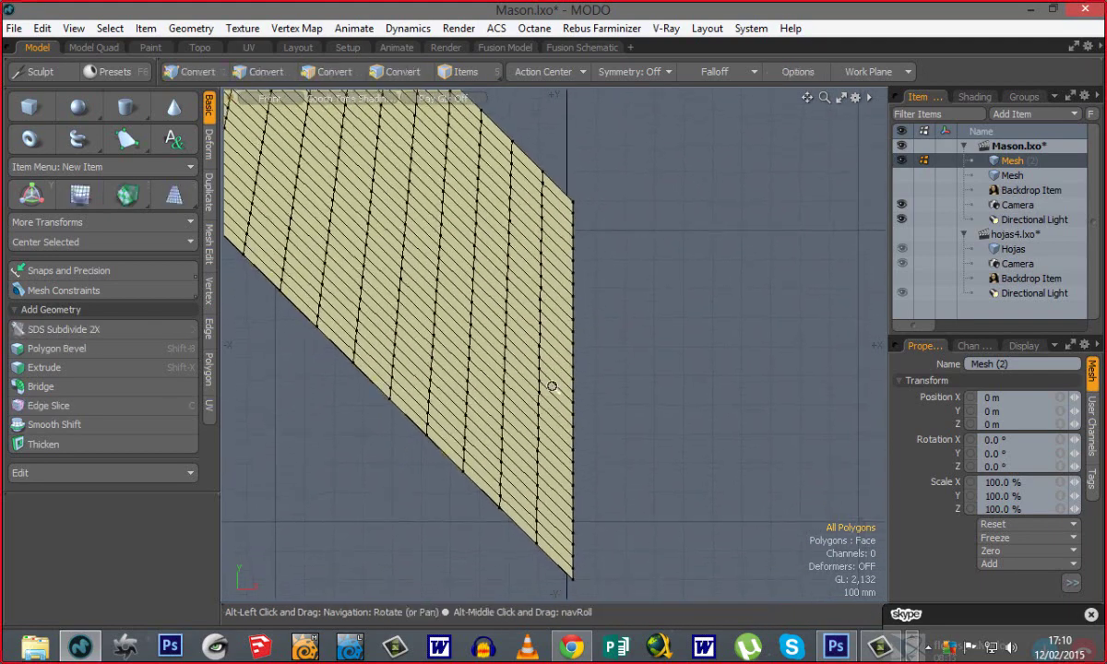
{"action": "left_click_drag", "start_coordinate": [563, 276], "coordinate": [556, 300], "text": "alt+shift"}
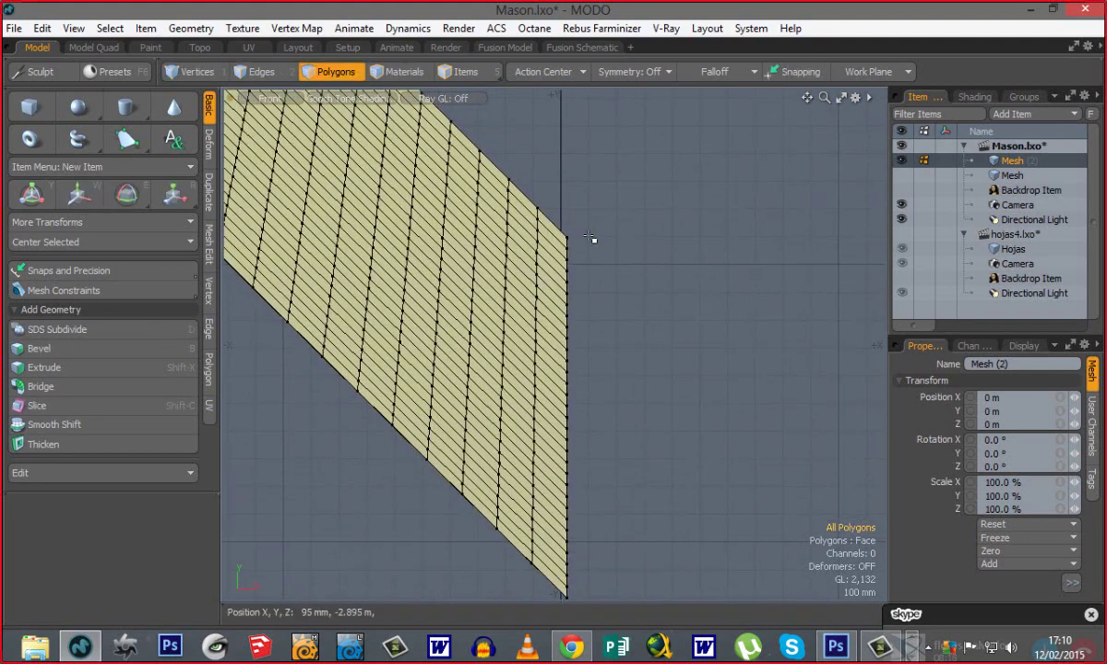
{"action": "key", "text": "1"}
{"action": "right_click_drag", "start_coordinate": [599, 209], "coordinate": [551, 599]}
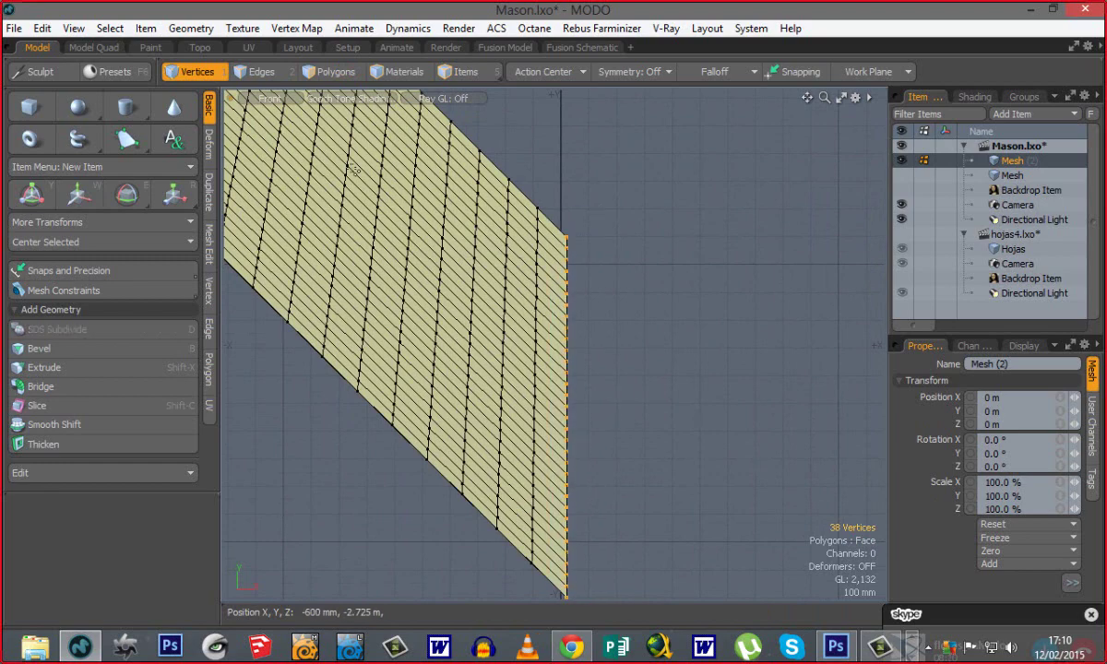
Examine how the selected inner-edge vertices line up with the vertical centre axis, up close and along the whole arm.
{"action": "left_click_drag", "start_coordinate": [569, 329], "coordinate": [460, 347], "text": "ctrl+alt"}
{"action": "left_click_drag", "start_coordinate": [505, 347], "coordinate": [485, 434], "text": "alt+shift"}
{"action": "left_click_drag", "start_coordinate": [559, 356], "coordinate": [552, 145], "text": "ctrl+alt"}
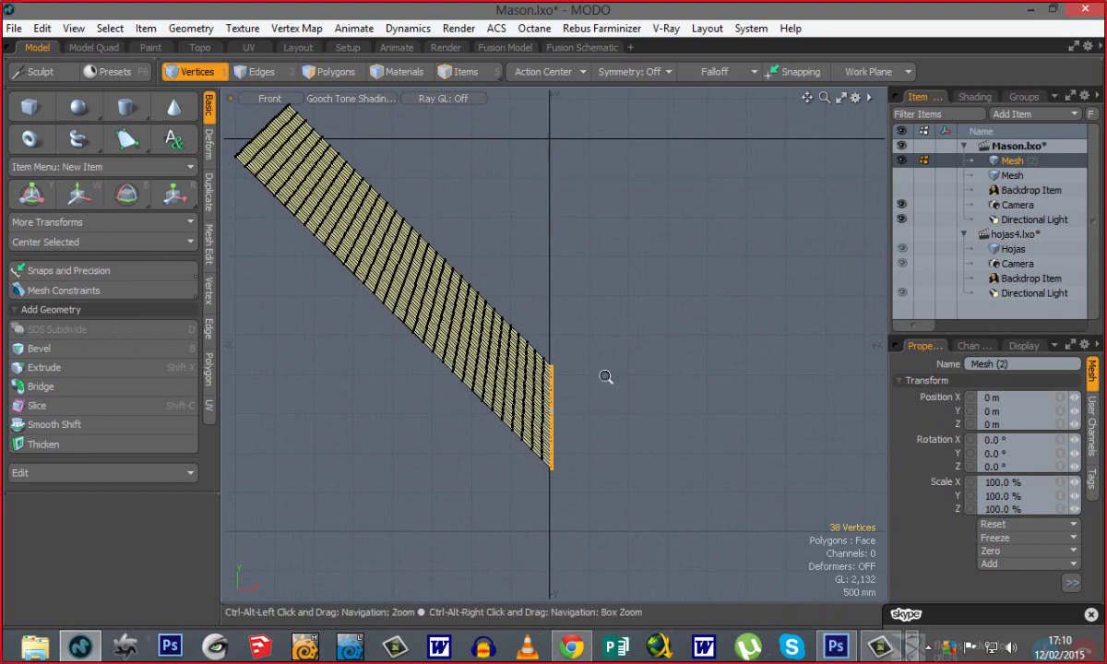
{"action": "left_click_drag", "start_coordinate": [605, 378], "coordinate": [505, 302], "text": "ctrl+alt"}
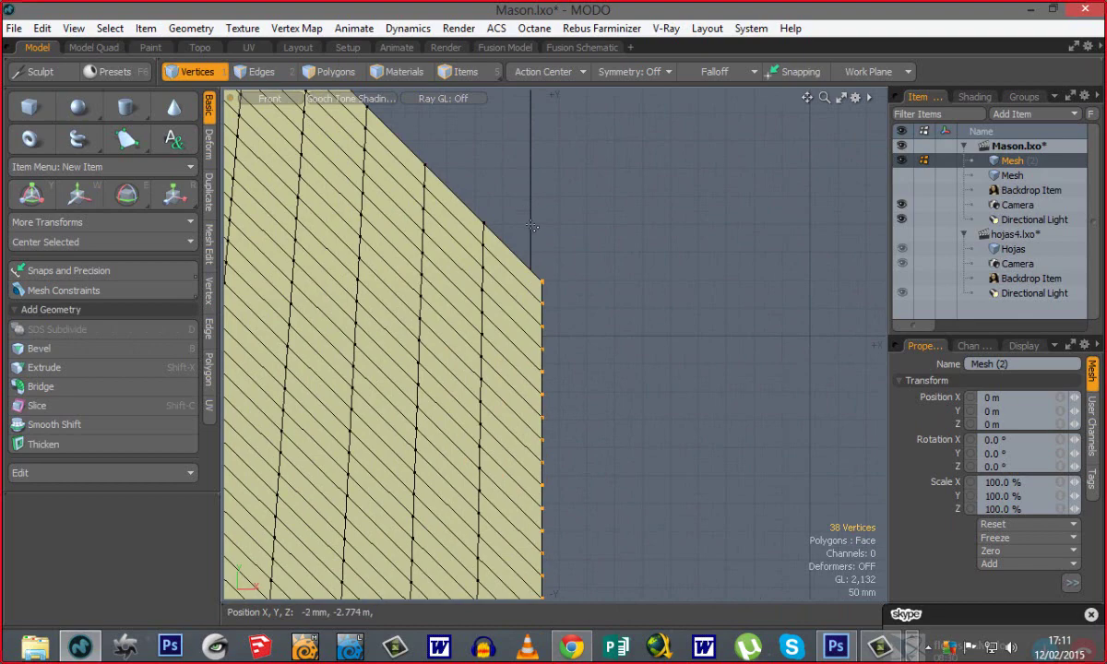
{"action": "left_click_drag", "start_coordinate": [579, 360], "coordinate": [406, 361], "text": "ctrl+alt"}
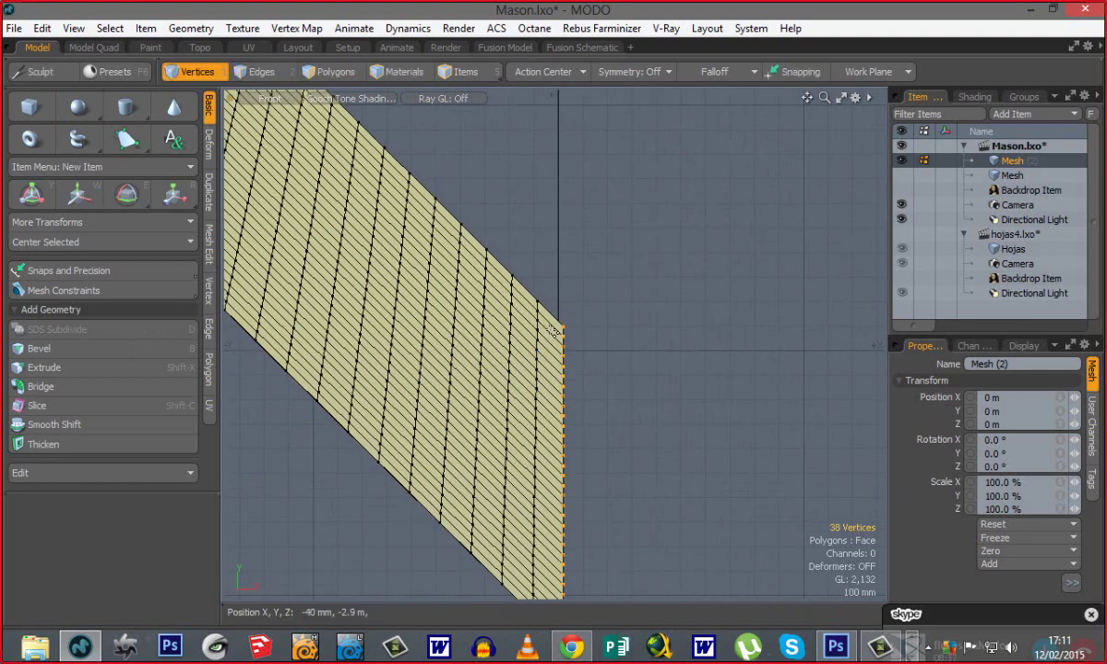
{"action": "left_click_drag", "start_coordinate": [558, 325], "coordinate": [742, 341], "text": "ctrl+alt"}
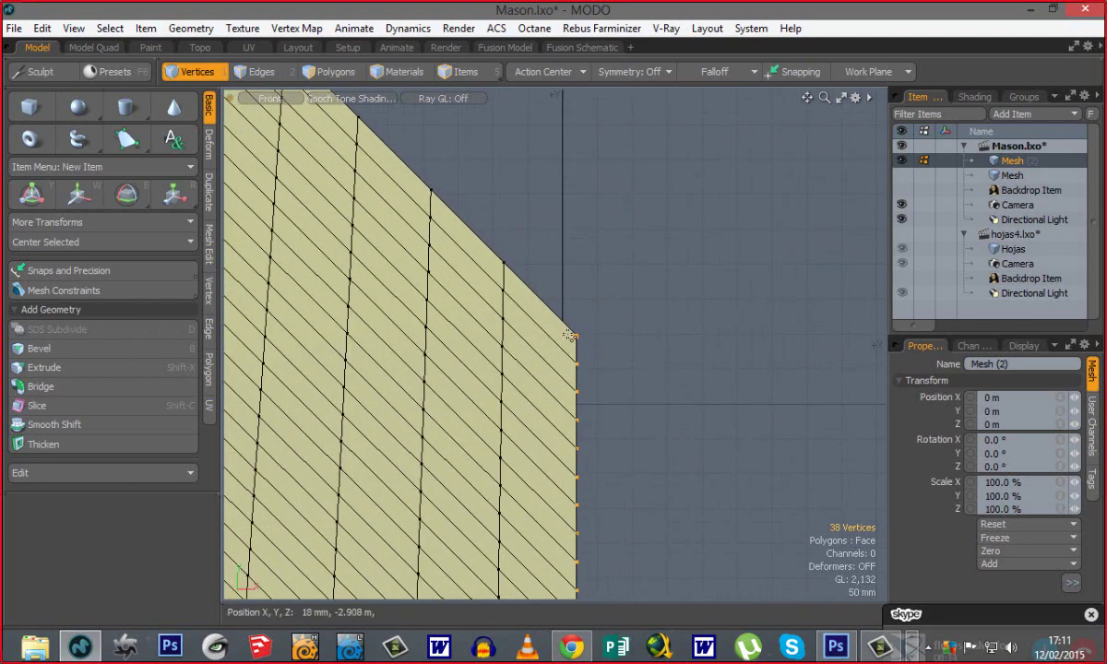
{"action": "left_click_drag", "start_coordinate": [581, 384], "coordinate": [433, 386], "text": "ctrl+alt"}
{"action": "left_click_drag", "start_coordinate": [626, 452], "coordinate": [562, 329], "text": "alt+shift"}
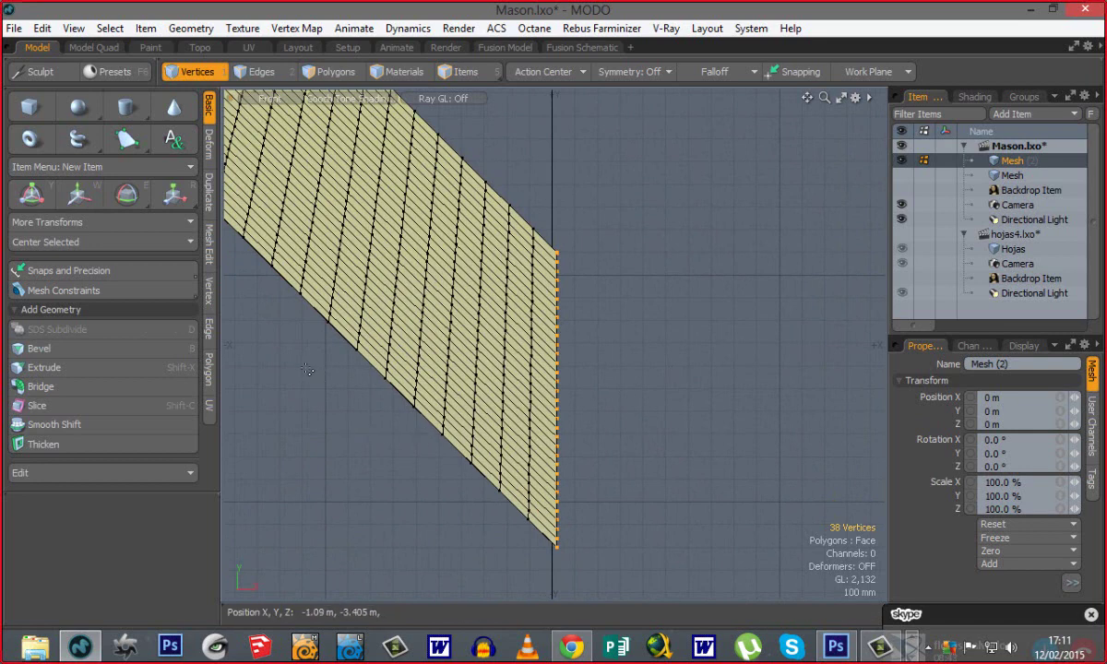
Try to centre the selected inner-edge vertices on all axes, checking the shape in perspective, and undo it.
{"action": "left_click", "coordinate": [211, 293]}
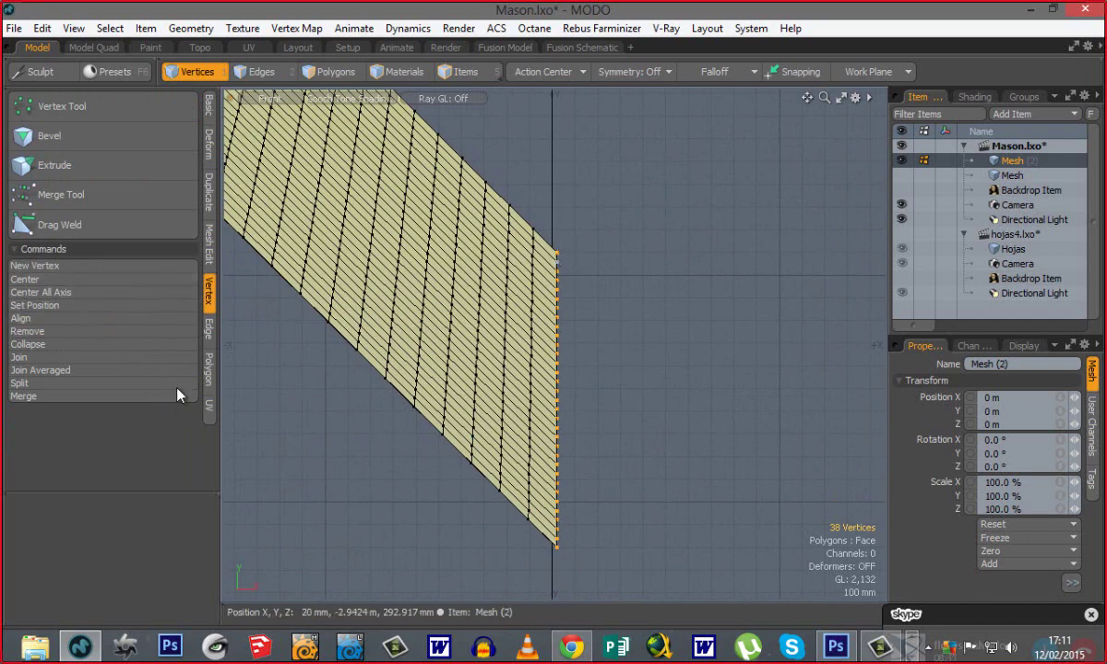
{"action": "key", "text": "ctrl+space"}
{"action": "left_click", "coordinate": [551, 343]}
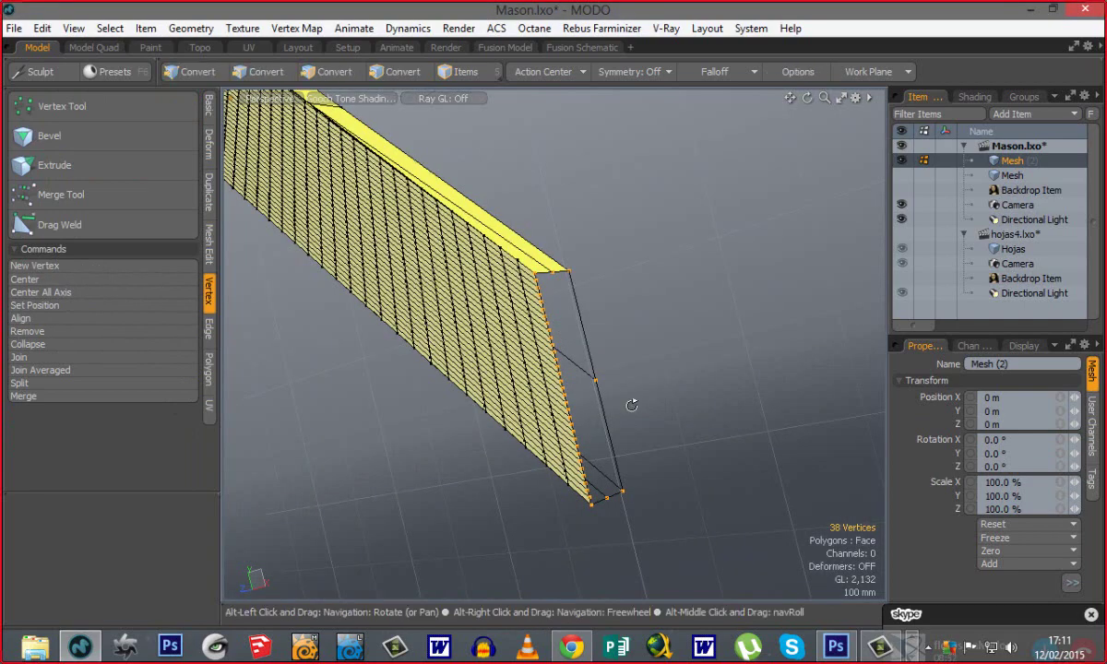
{"action": "left_click", "coordinate": [55, 294]}
{"action": "left_click_drag", "start_coordinate": [447, 380], "coordinate": [321, 380], "text": "ctrl+alt"}
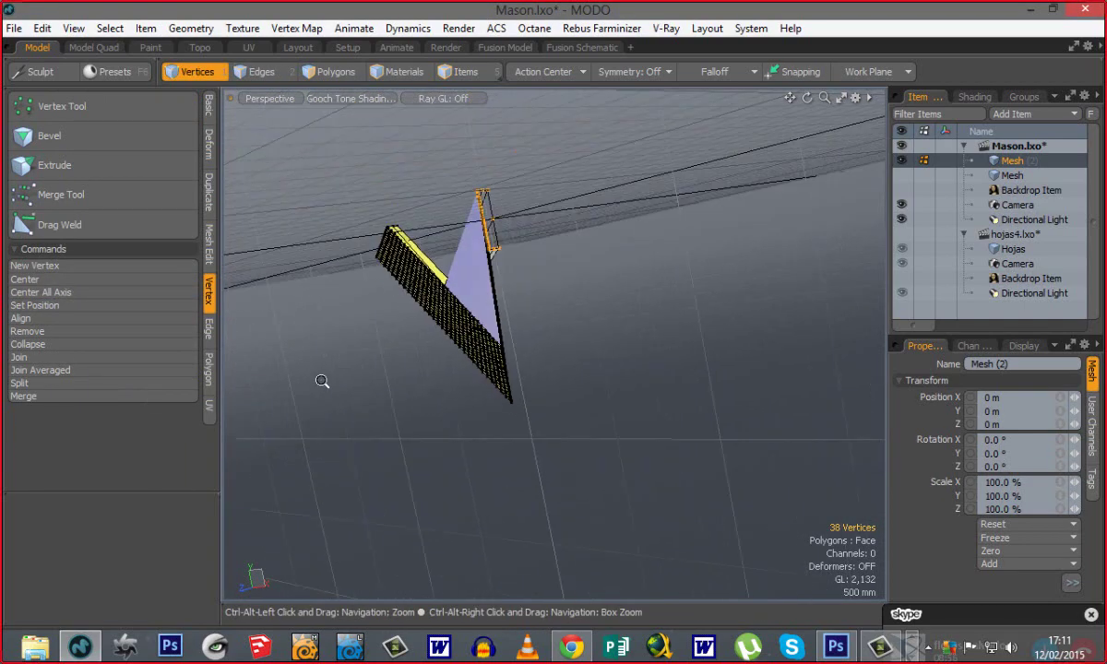
{"action": "left_click_drag", "start_coordinate": [661, 349], "coordinate": [692, 346], "text": "alt"}
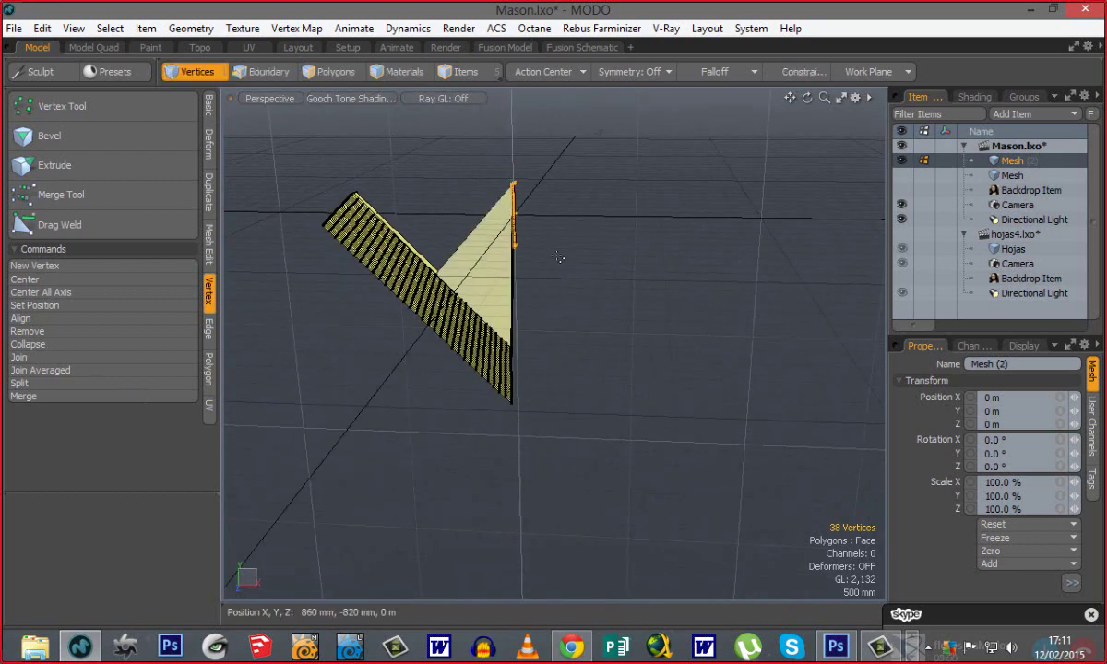
{"action": "key", "text": "ctrl+z"}
{"action": "left_click_drag", "start_coordinate": [571, 390], "coordinate": [637, 388], "text": "ctrl+alt"}
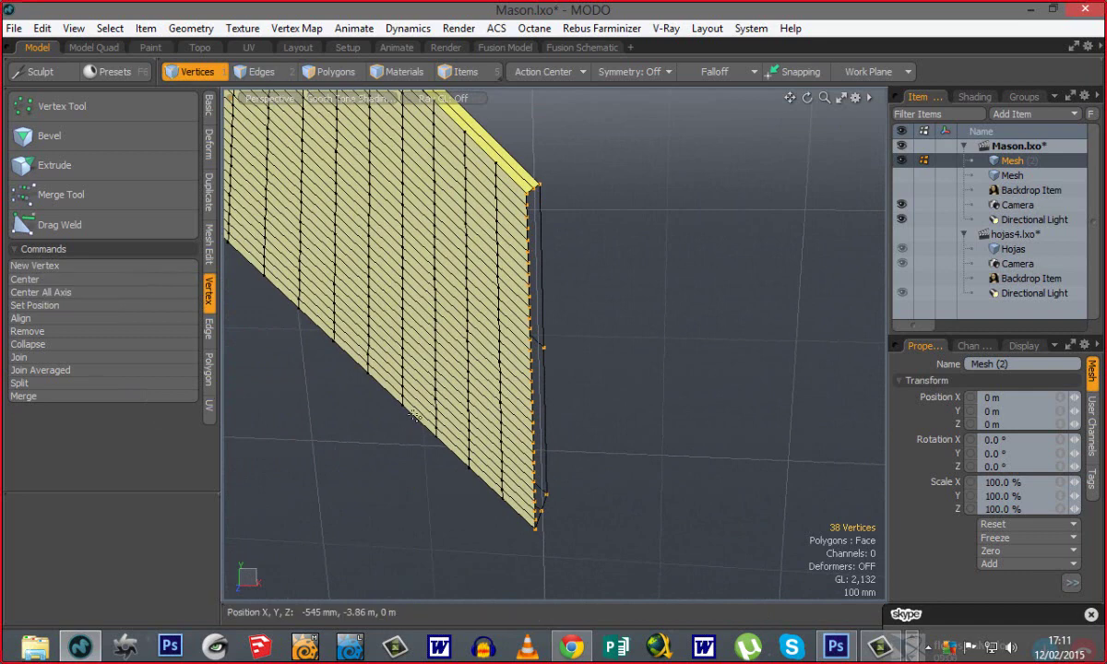
In the front view, centre the selected inner-edge vertices with the Center vertex command's axis set to X.
{"action": "key", "text": "ctrl+space"}
{"action": "left_click", "coordinate": [449, 444]}
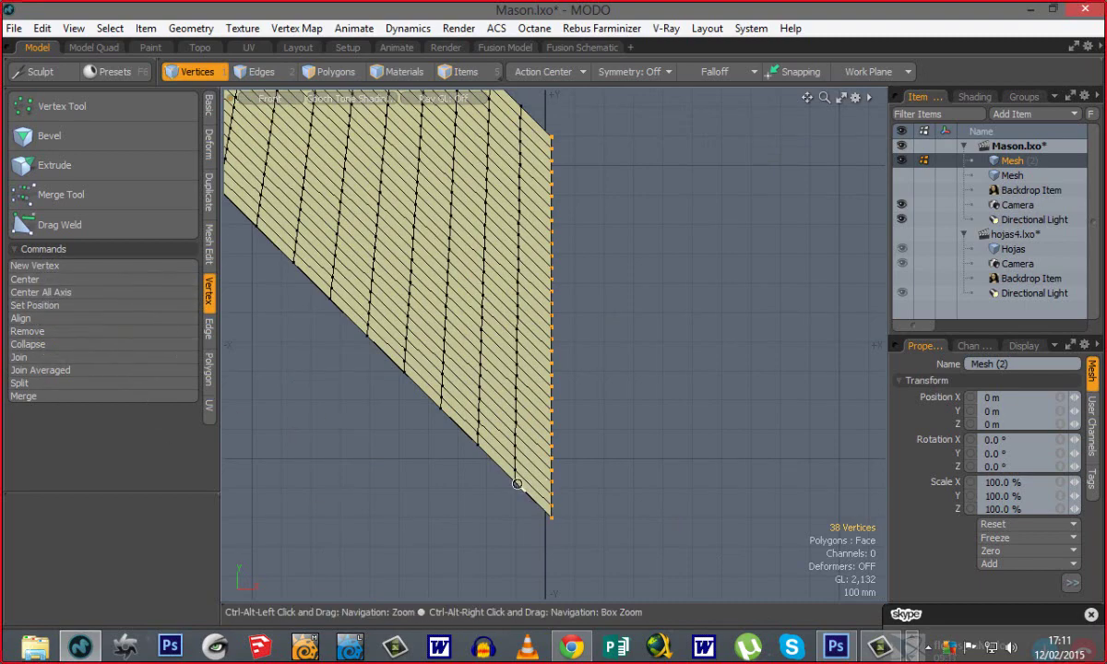
{"action": "left_click_drag", "start_coordinate": [545, 483], "coordinate": [558, 411], "text": "ctrl+alt"}
{"action": "left_click_drag", "start_coordinate": [545, 328], "coordinate": [586, 305], "text": "ctrl+alt"}
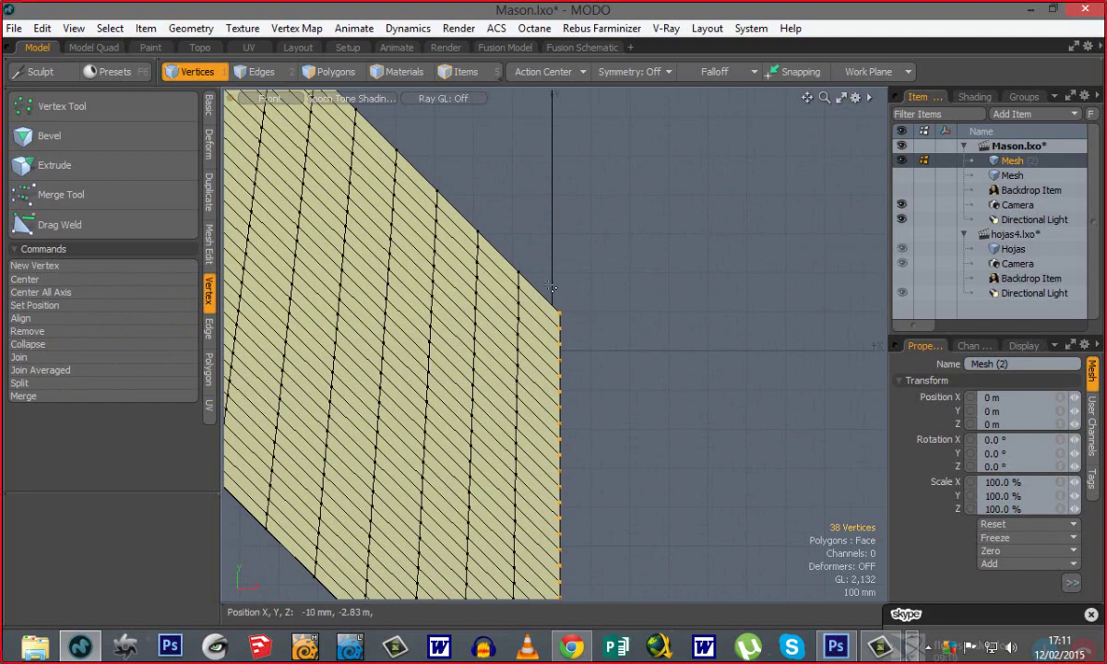
{"action": "left_click_drag", "start_coordinate": [569, 391], "coordinate": [518, 317], "text": "ctrl+alt"}
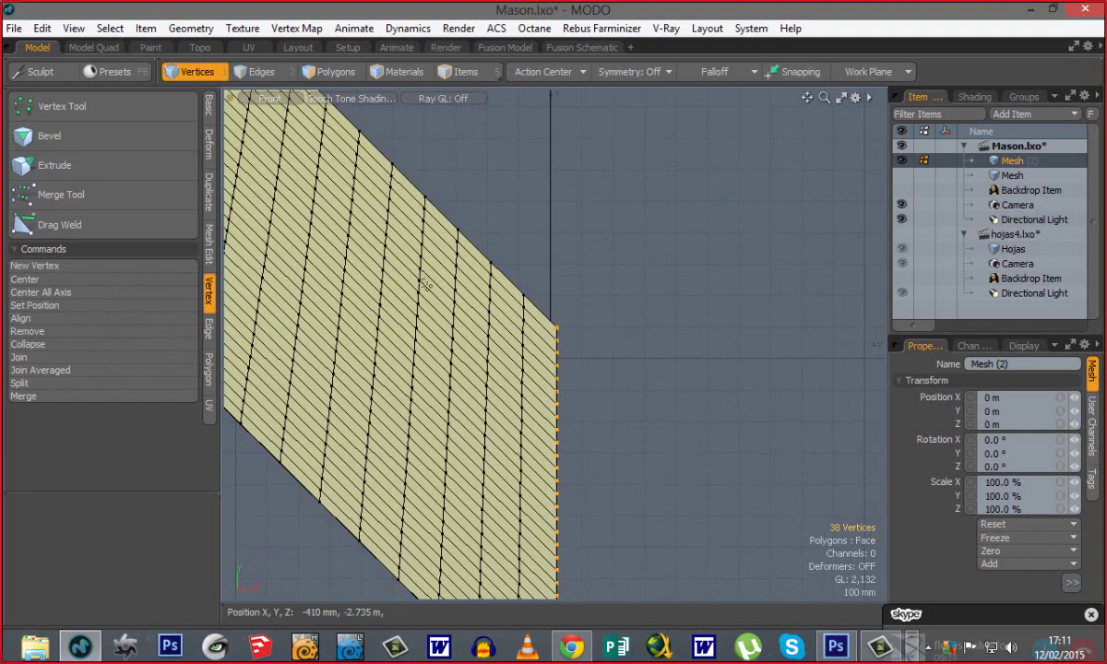
{"action": "mouse_move", "coordinate": [510, 471]}
{"action": "left_mouse_down", "text": "ctrl+alt"}
{"action": "mouse_move", "coordinate": [553, 441]}
{"action": "mouse_move", "coordinate": [576, 495]}
{"action": "mouse_move", "coordinate": [513, 461]}
{"action": "left_mouse_up", "text": "ctrl+alt"}
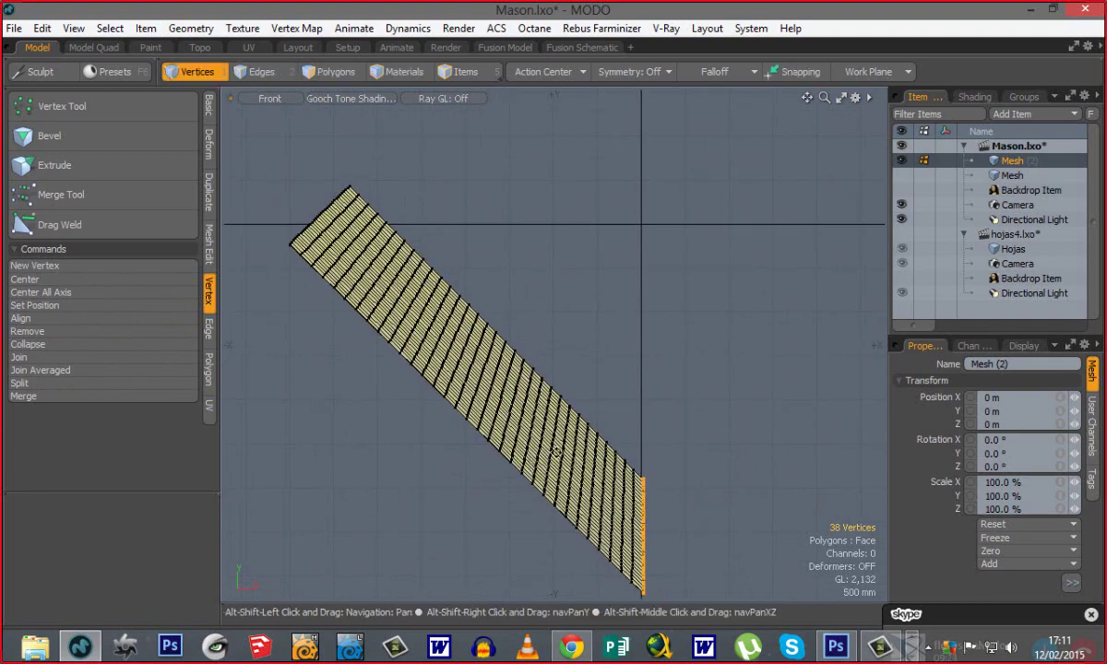
{"action": "left_click_drag", "start_coordinate": [676, 483], "coordinate": [613, 413], "text": "alt+shift"}
{"action": "left_click_drag", "start_coordinate": [582, 481], "coordinate": [598, 430], "text": "ctrl+alt"}
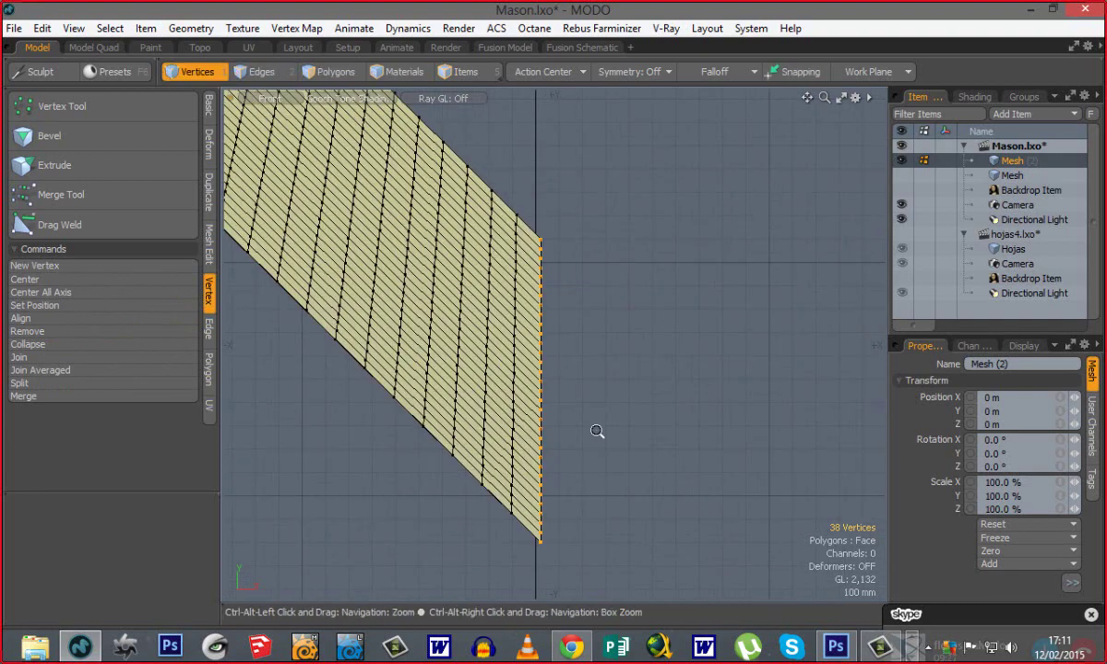
{"action": "left_click", "coordinate": [50, 279]}
{"action": "left_click_drag", "start_coordinate": [686, 279], "coordinate": [575, 141]}
{"action": "left_click", "coordinate": [650, 174]}
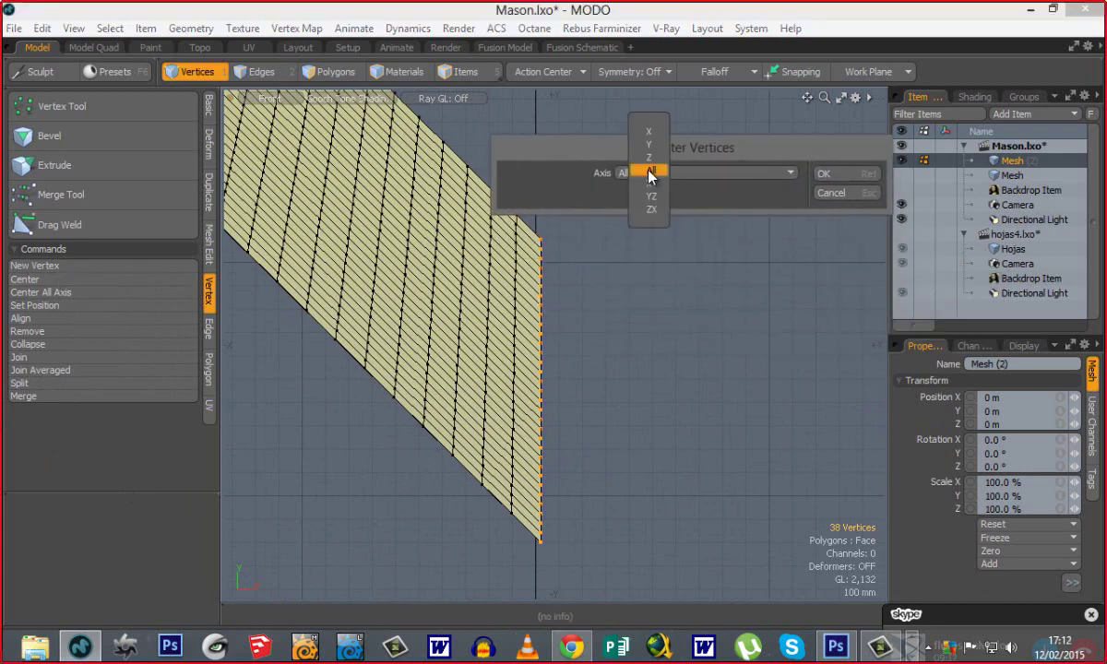
{"action": "left_click", "coordinate": [648, 131]}
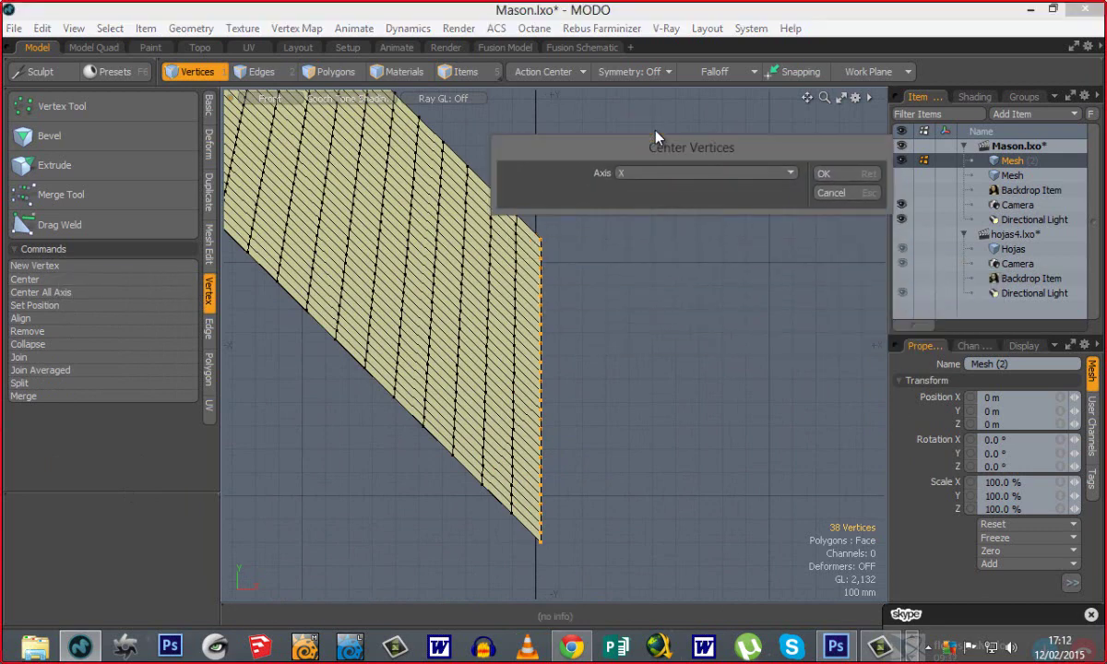
{"action": "left_click", "coordinate": [850, 176]}
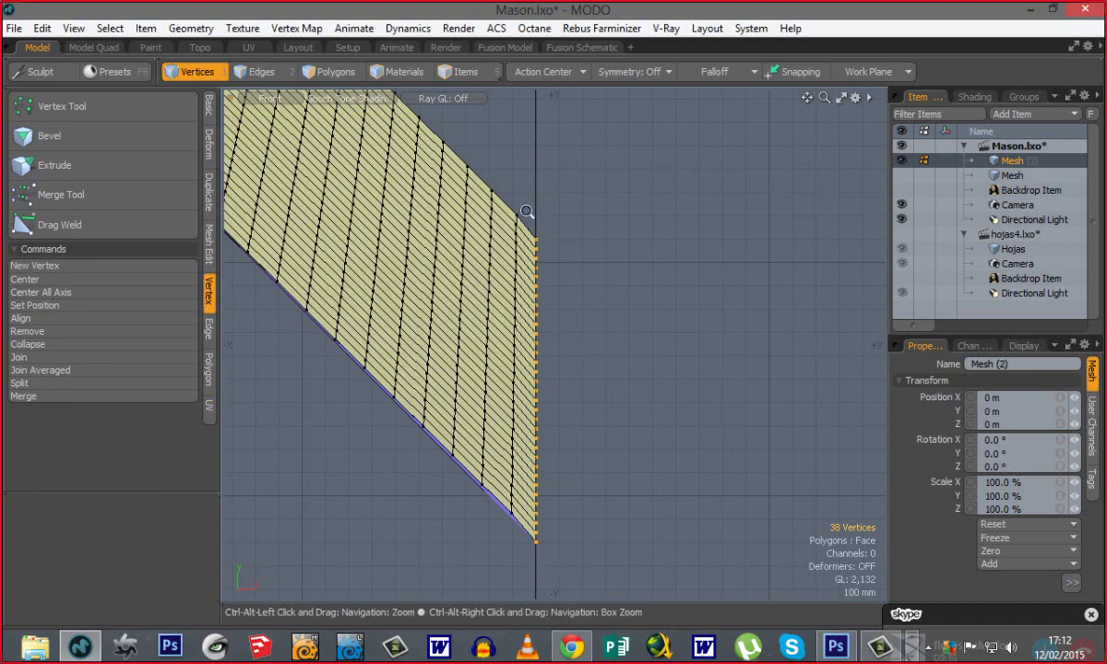
Check the centred vertices against the vertical axis up close and clear the vertex selection.
{"action": "scroll", "coordinate": [527, 215], "scroll_direction": "up", "scroll_amount": 3}
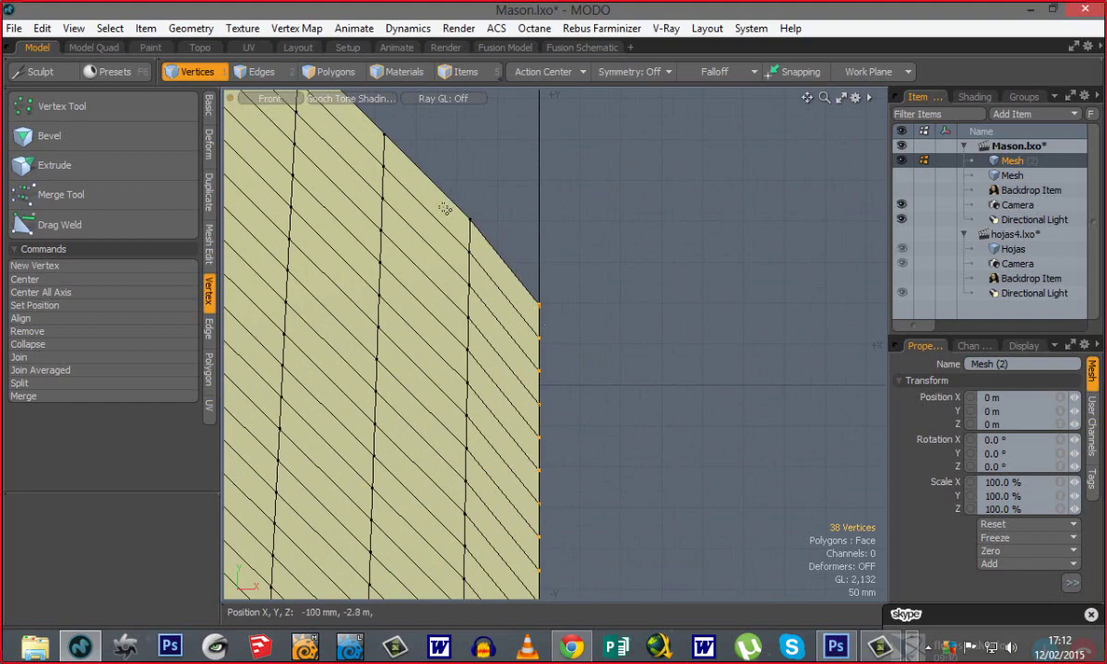
{"action": "left_click_drag", "start_coordinate": [605, 430], "coordinate": [611, 474], "text": "ctrl+alt"}
{"action": "left_click", "coordinate": [603, 447]}
{"action": "scroll", "coordinate": [609, 472], "scroll_direction": "down", "scroll_amount": 4}
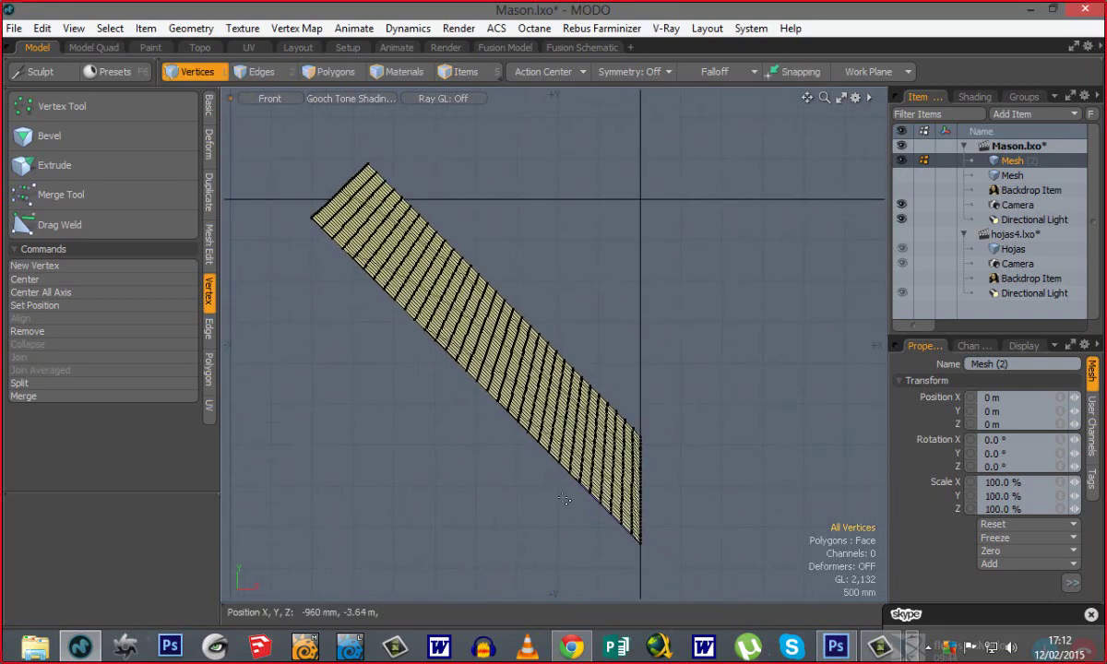
Examine the spacing of the crosswise edge loops near the centred edge and along the arm.
{"action": "scroll", "coordinate": [672, 494], "scroll_direction": "up", "scroll_amount": 3}
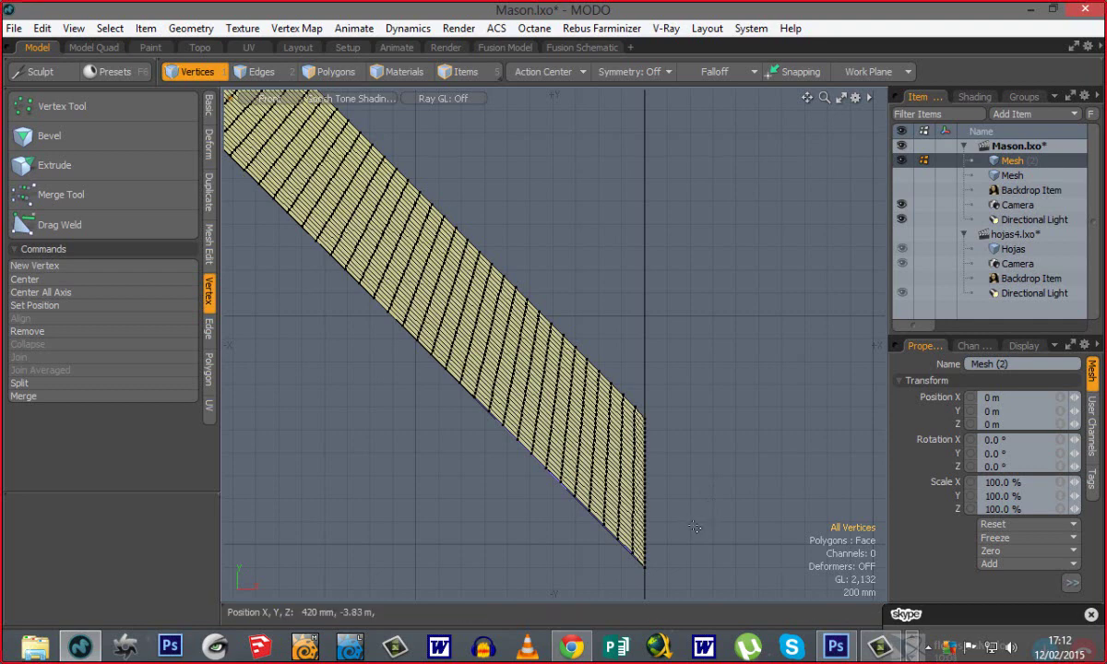
{"action": "scroll", "coordinate": [700, 466], "scroll_direction": "up", "scroll_amount": 5}
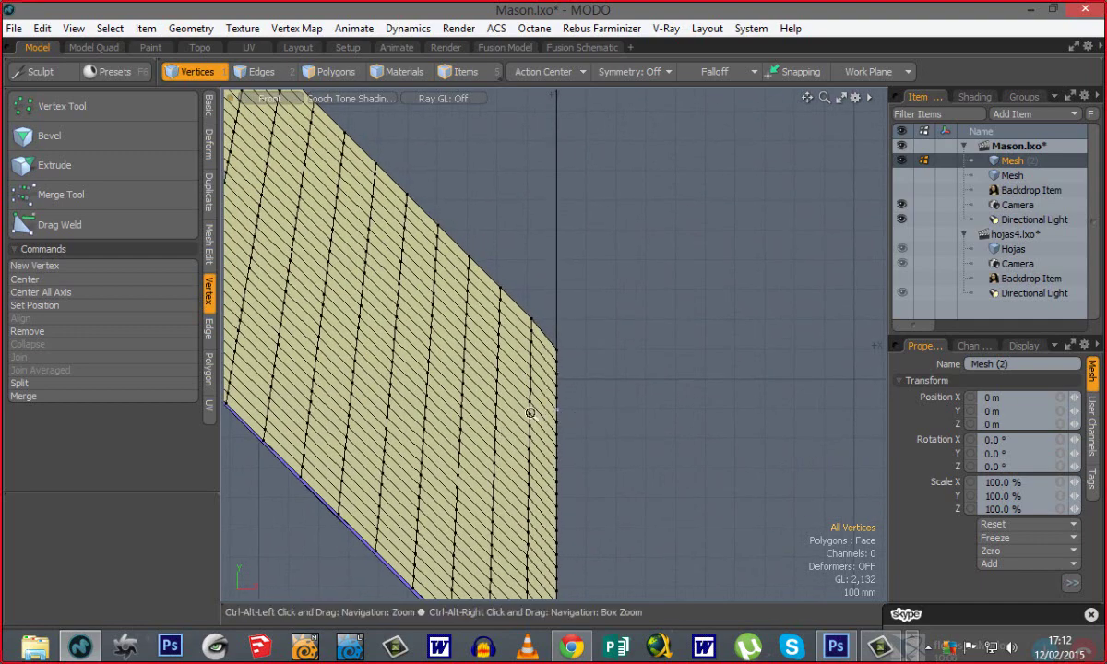
{"action": "scroll", "coordinate": [505, 433], "scroll_direction": "down", "scroll_amount": 5}
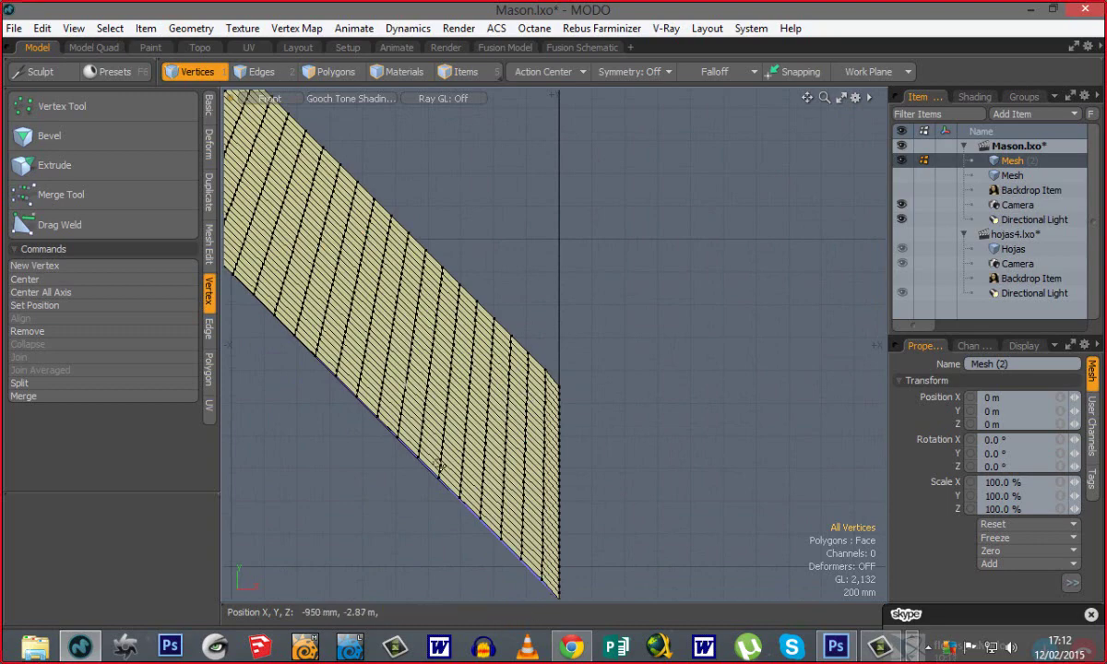
{"action": "left_click_drag", "start_coordinate": [566, 447], "coordinate": [701, 442], "text": "ctrl+alt"}
{"action": "left_click_drag", "start_coordinate": [485, 382], "coordinate": [538, 265], "text": "alt+shift"}
{"action": "left_click_drag", "start_coordinate": [601, 368], "coordinate": [558, 339], "text": "ctrl+alt"}
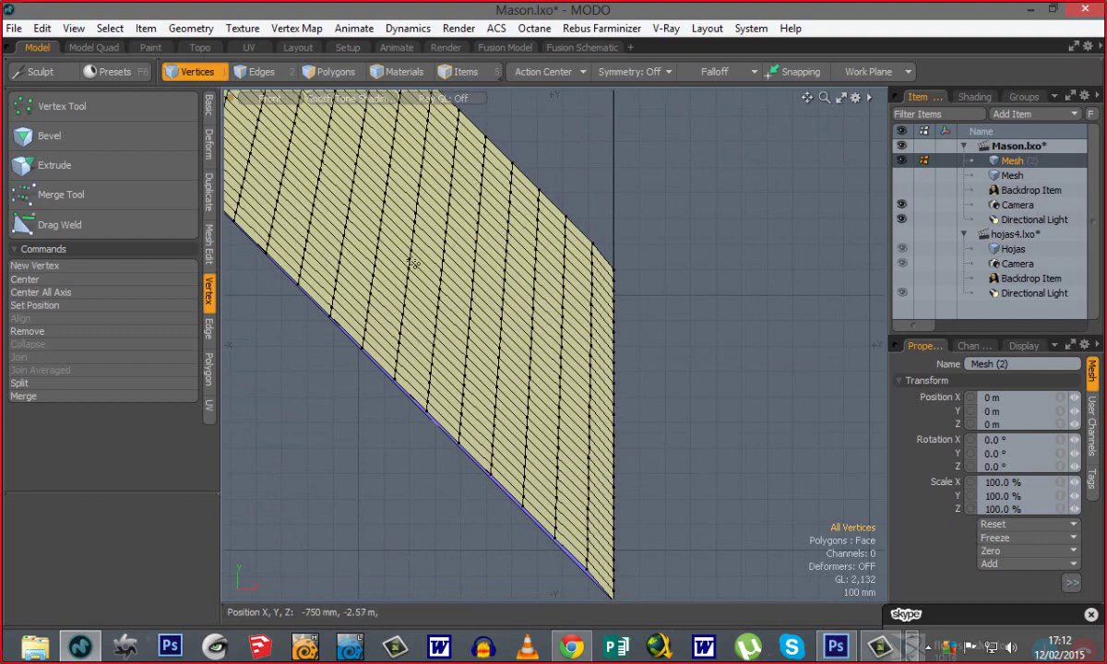
{"action": "left_click_drag", "start_coordinate": [565, 366], "coordinate": [463, 376], "text": "ctrl+alt"}
{"action": "left_click_drag", "start_coordinate": [462, 375], "coordinate": [543, 452], "text": "alt+shift"}
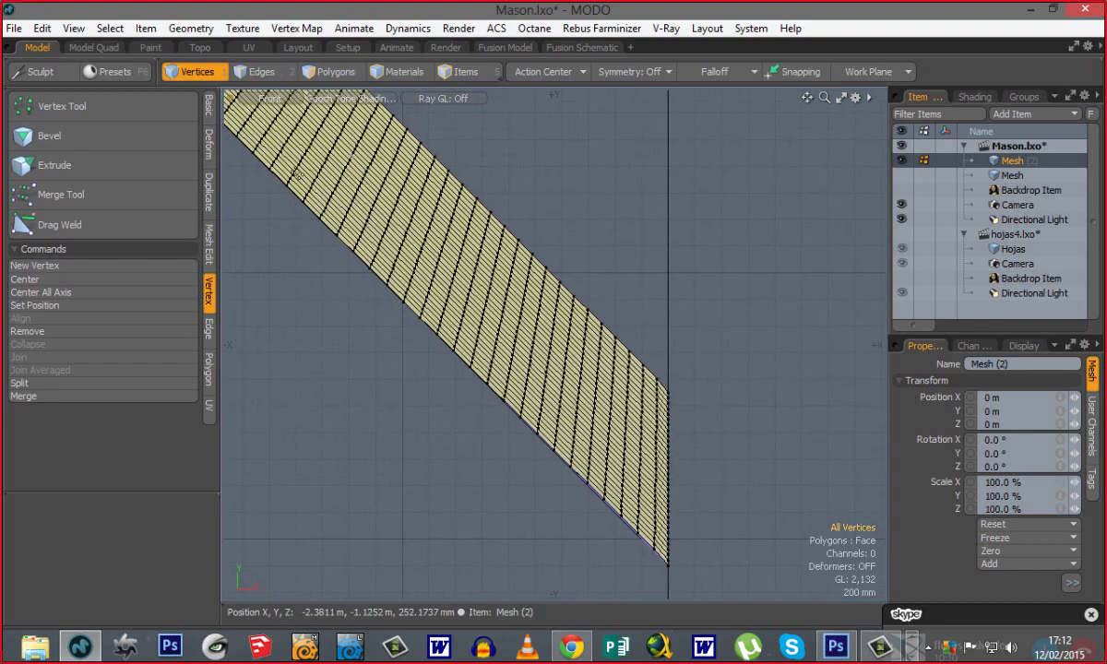
{"action": "left_click_drag", "start_coordinate": [514, 398], "coordinate": [558, 517], "text": "alt+shift"}
{"action": "left_click_drag", "start_coordinate": [712, 572], "coordinate": [668, 499], "text": "alt+shift"}
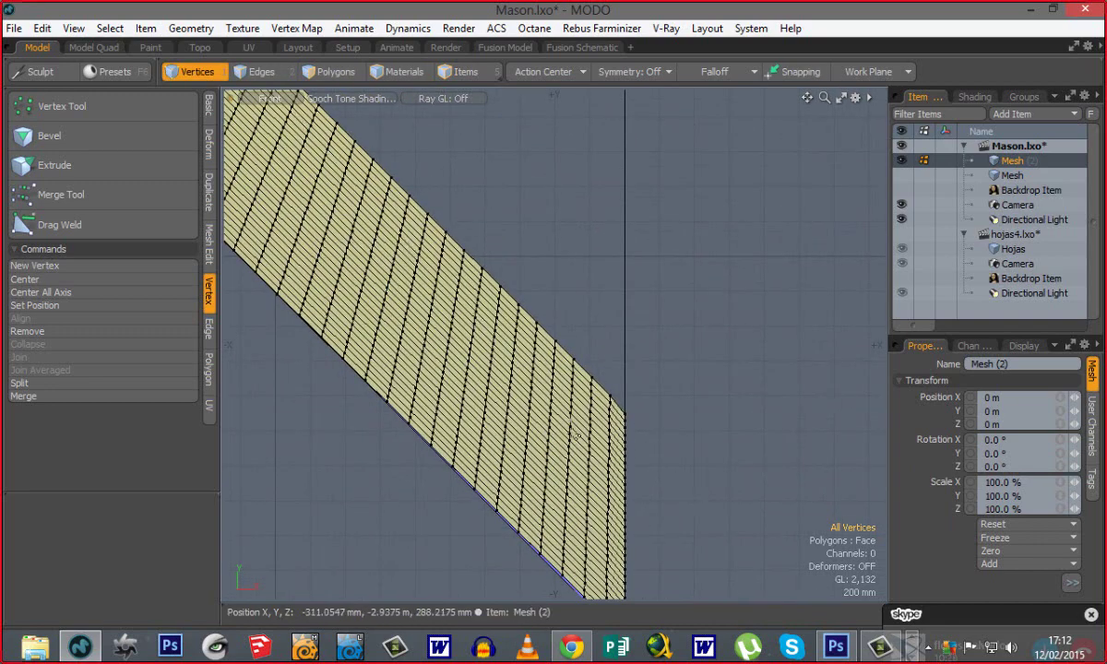
{"action": "left_click_drag", "start_coordinate": [573, 433], "coordinate": [538, 327], "text": "alt+shift"}
Switch to edge selection and select the four crosswise edge loops nearest the arm's centred edge.
{"action": "key", "text": "3"}
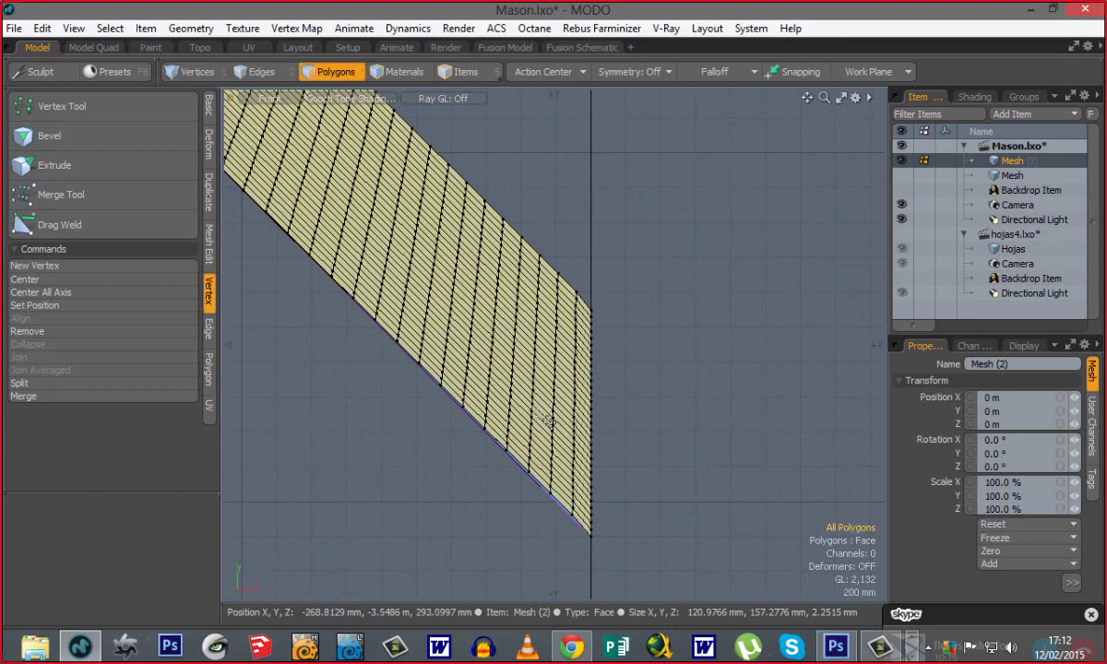
{"action": "key", "text": "2"}
{"action": "left_click_drag", "start_coordinate": [547, 420], "coordinate": [561, 308], "text": "ctrl+alt"}
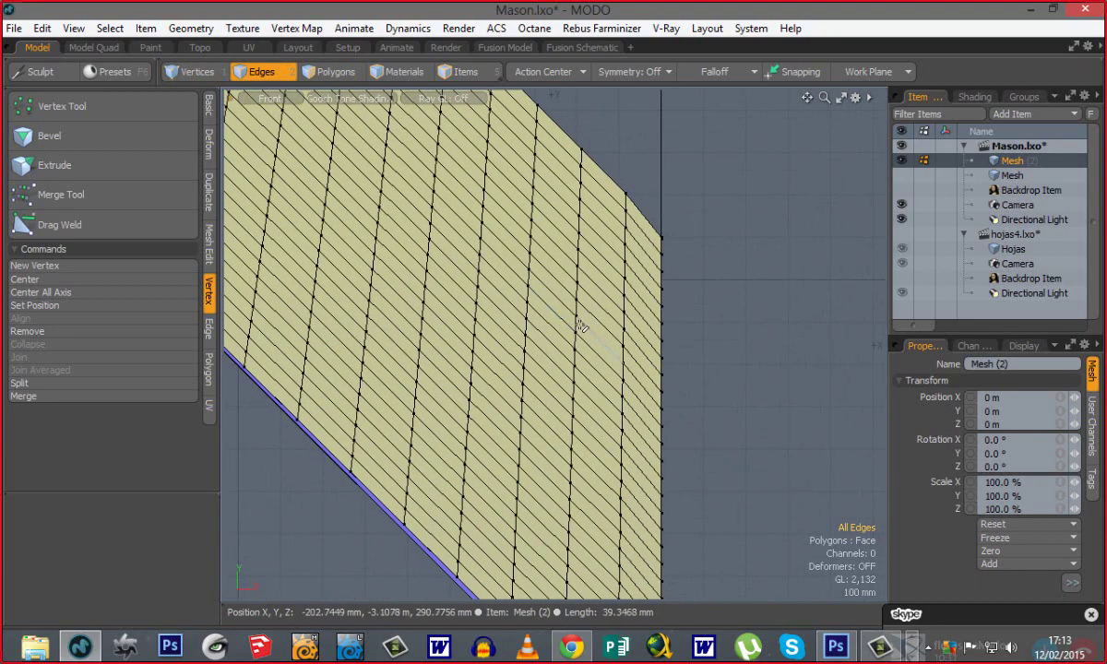
{"action": "double_click", "coordinate": [576, 328]}
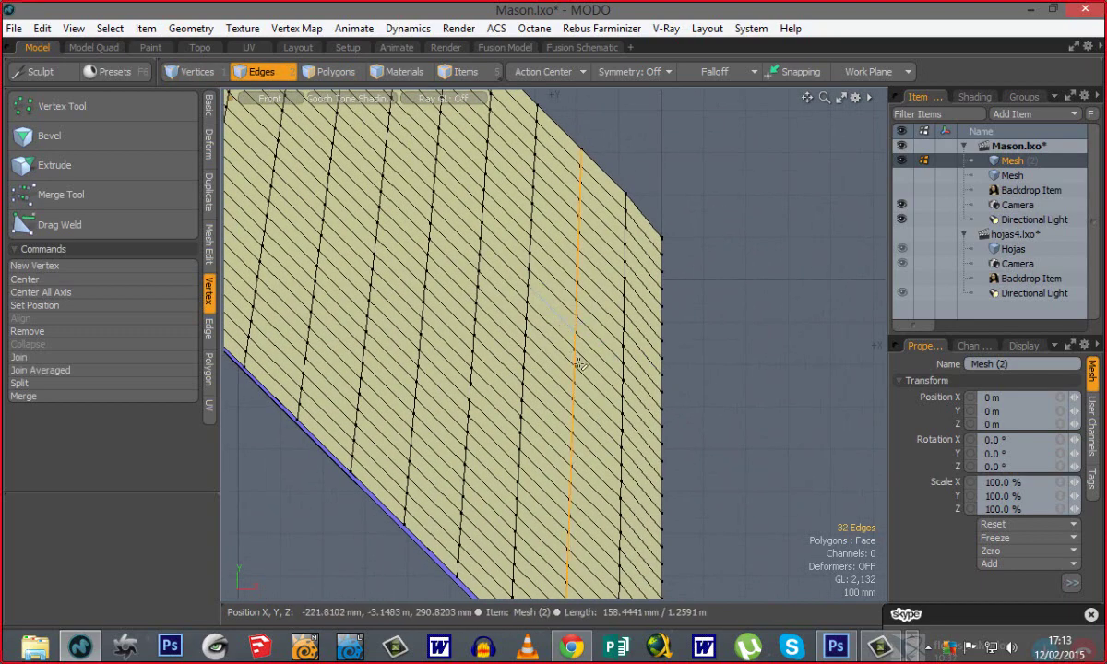
{"action": "double_click", "coordinate": [625, 338]}
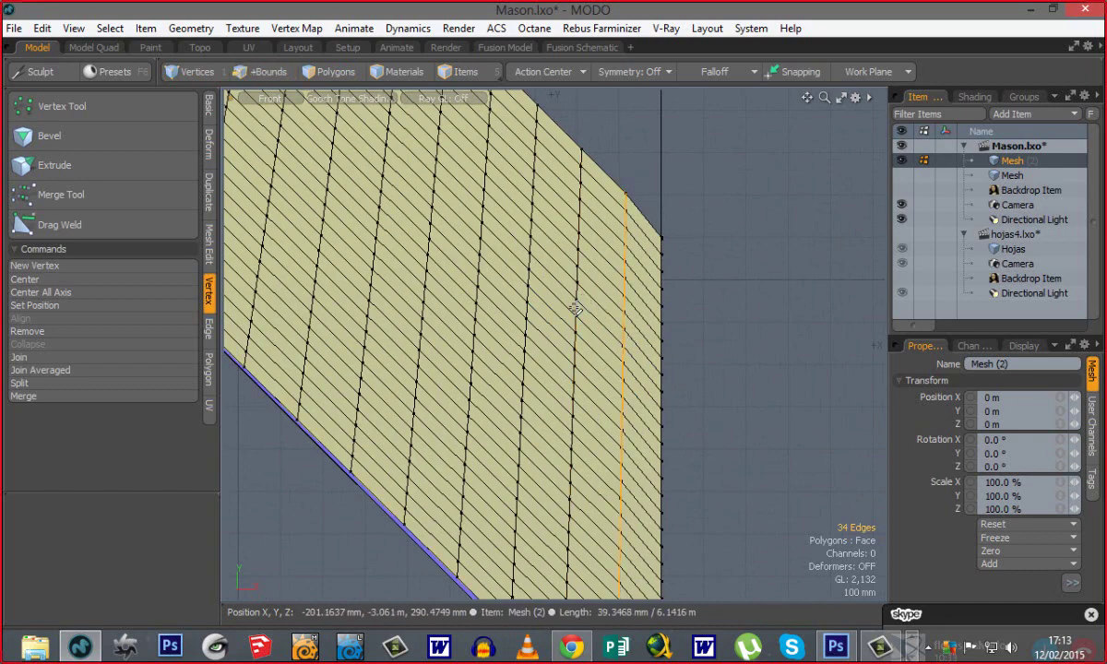
{"action": "double_click", "coordinate": [575, 310], "text": "shift"}
{"action": "double_click", "coordinate": [528, 264], "text": "shift"}
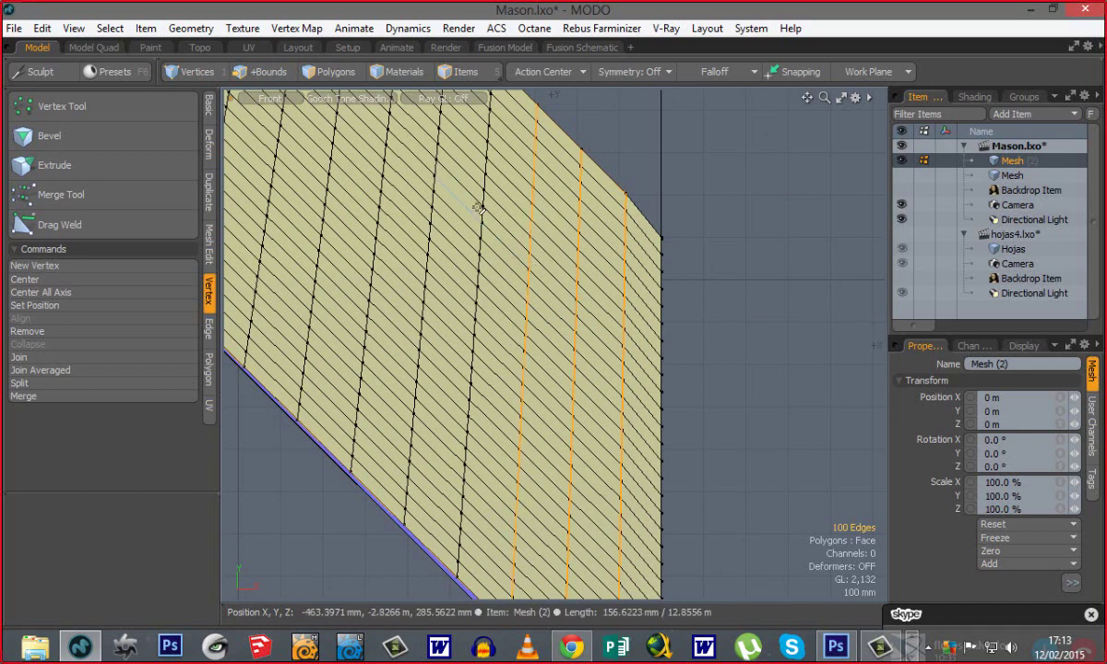
{"action": "double_click", "coordinate": [481, 213], "text": "shift"}
Add the next five crosswise edge loops along the arm, moving away from the centred edge, to the edge selection.
{"action": "left_click_drag", "start_coordinate": [417, 169], "coordinate": [572, 396], "text": "alt+shift"}
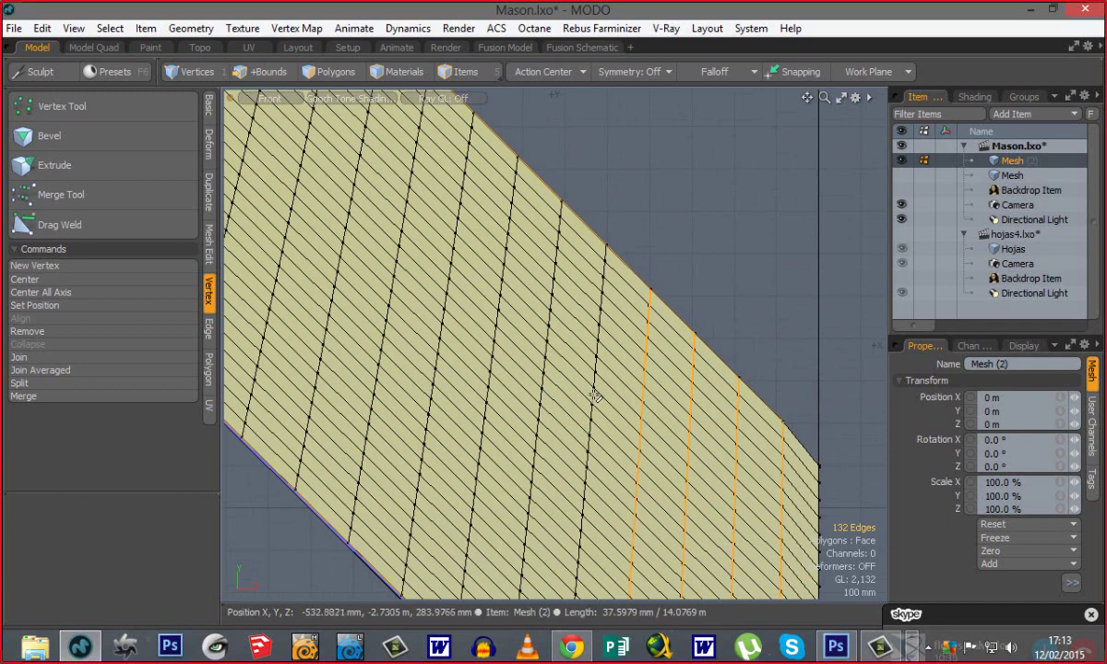
{"action": "double_click", "coordinate": [595, 397], "text": "shift"}
{"action": "double_click", "coordinate": [548, 354], "text": "shift"}
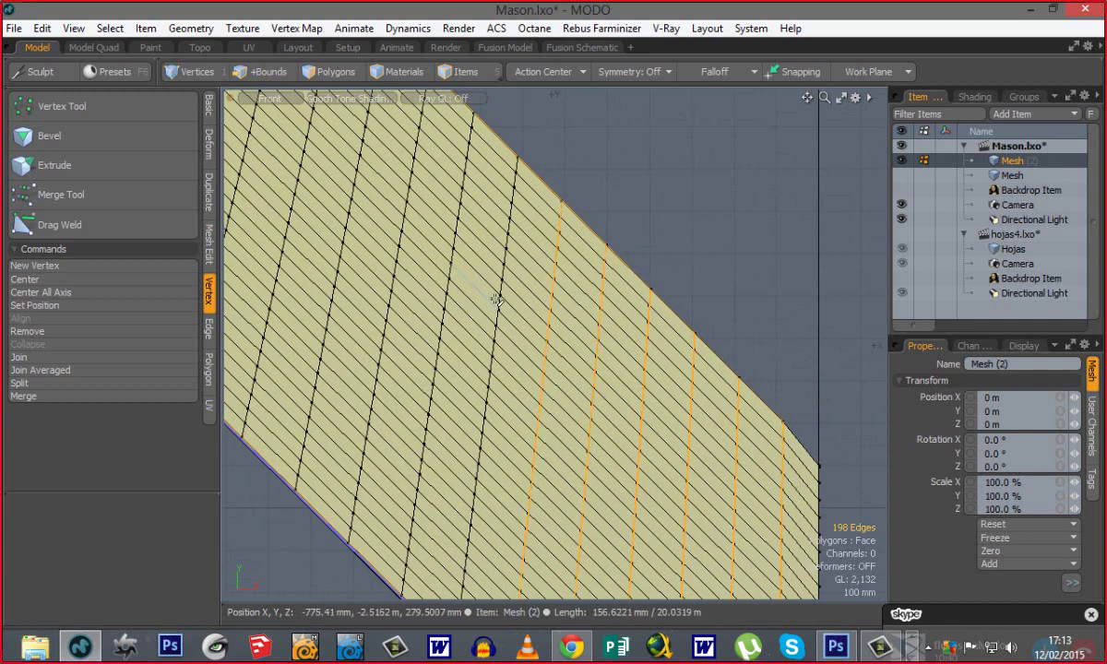
{"action": "double_click", "coordinate": [499, 301], "text": "shift"}
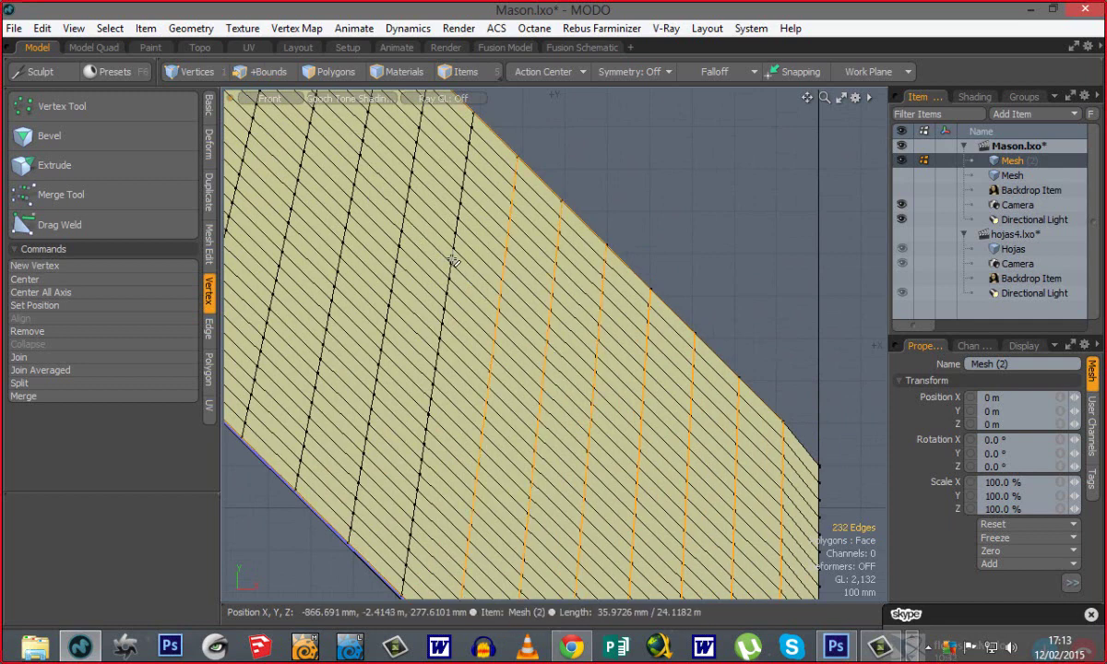
{"action": "left_click_drag", "start_coordinate": [453, 261], "coordinate": [521, 377], "text": "alt+shift"}
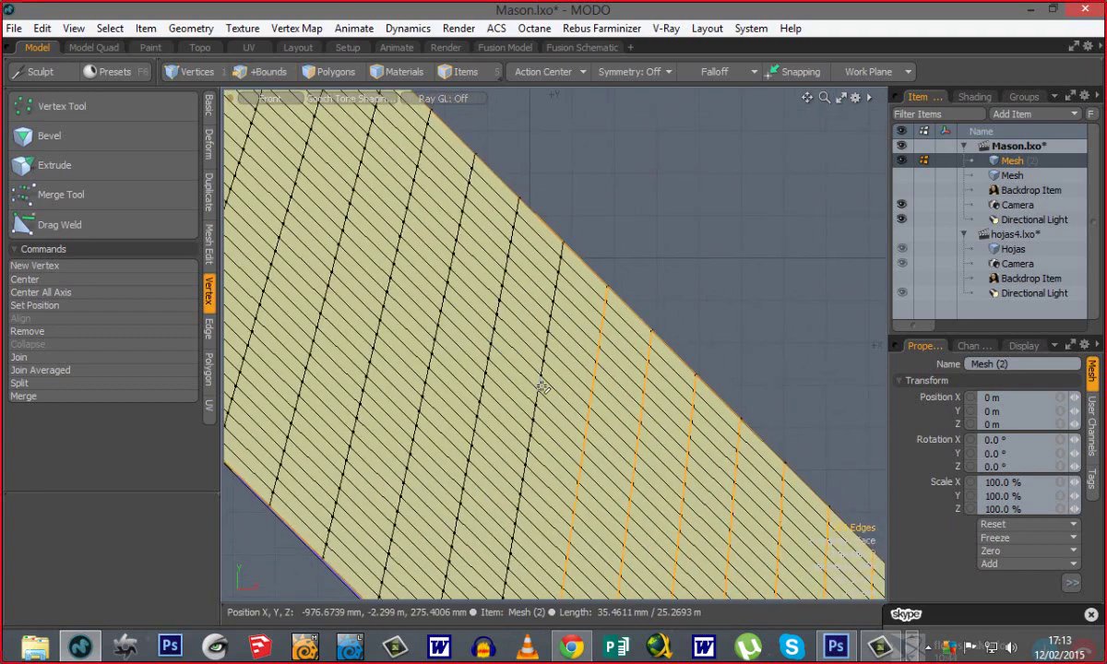
{"action": "double_click", "coordinate": [536, 386], "text": "shift"}
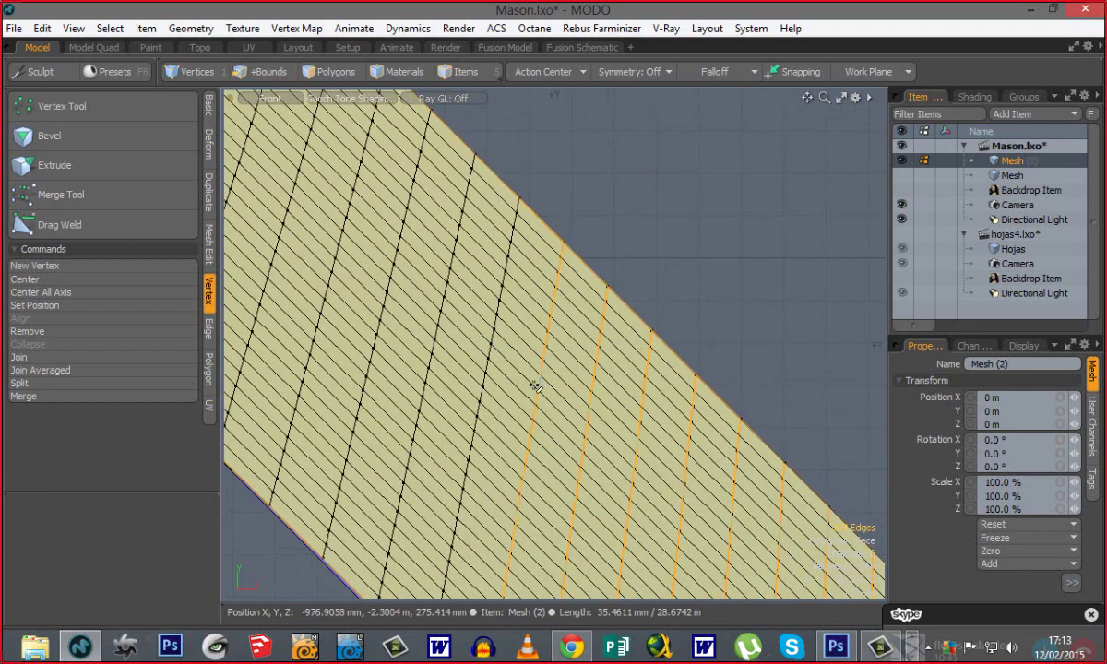
{"action": "double_click", "coordinate": [492, 337], "text": "shift"}
Extend the edge selection loop by loop through the crosswise loops of the arm's middle stretch.
{"action": "left_click_drag", "start_coordinate": [444, 307], "coordinate": [553, 429], "text": "alt+shift"}
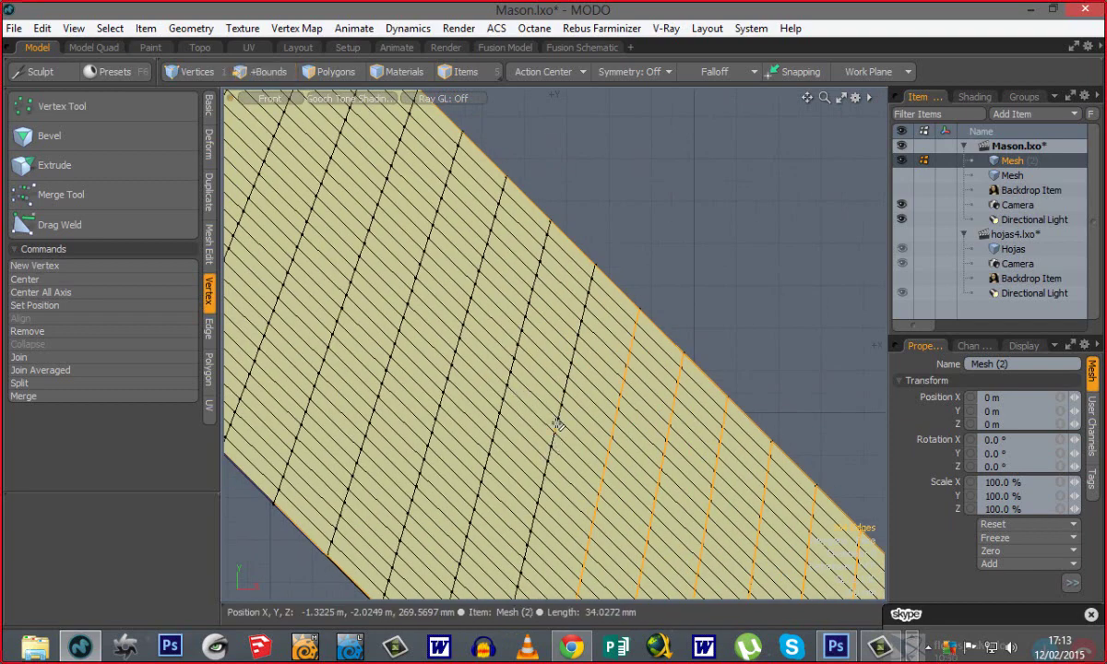
{"action": "double_click", "coordinate": [557, 423], "text": "shift"}
{"action": "double_click", "coordinate": [510, 380], "text": "shift"}
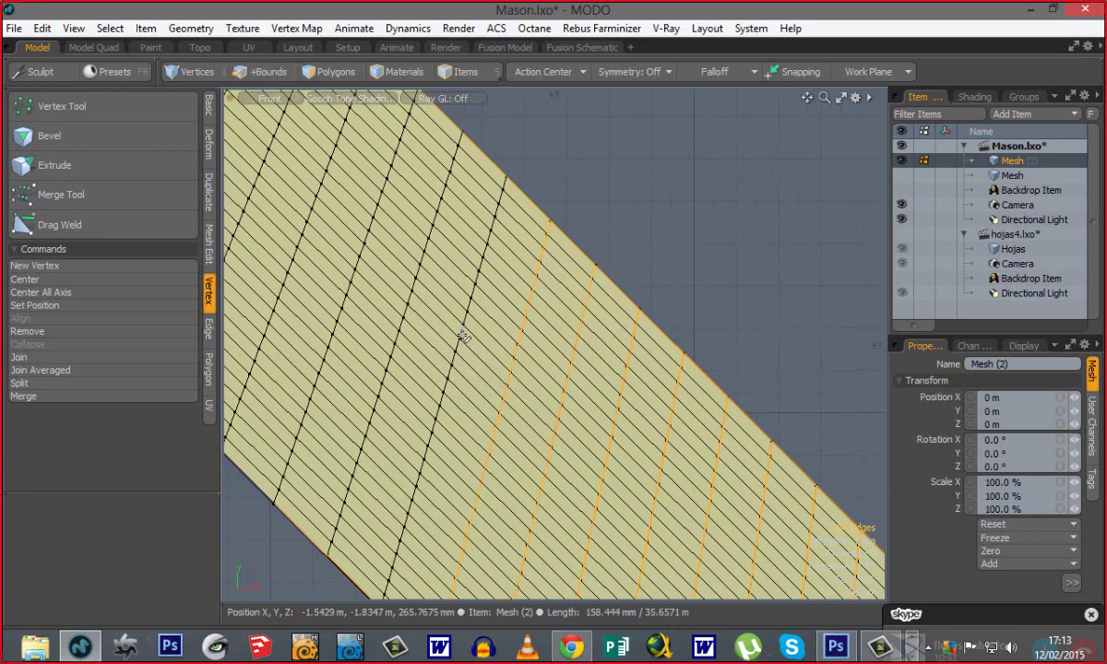
{"action": "left_click_drag", "start_coordinate": [447, 338], "coordinate": [545, 427], "text": "alt+shift"}
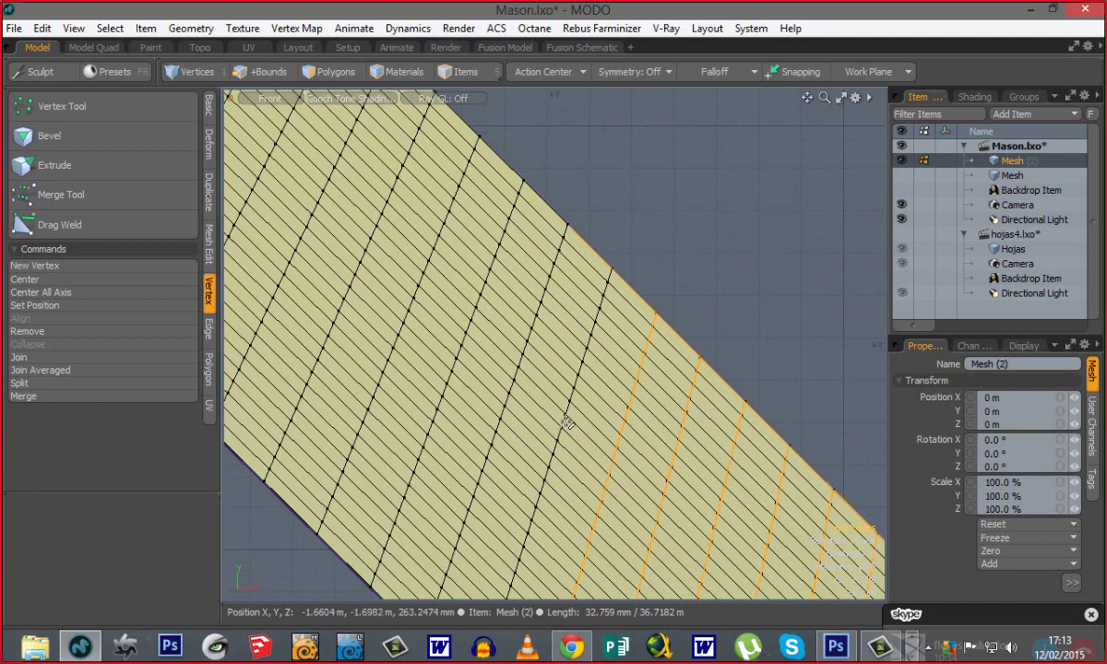
{"action": "double_click", "coordinate": [560, 420], "text": "shift"}
{"action": "double_click", "coordinate": [518, 376], "text": "shift"}
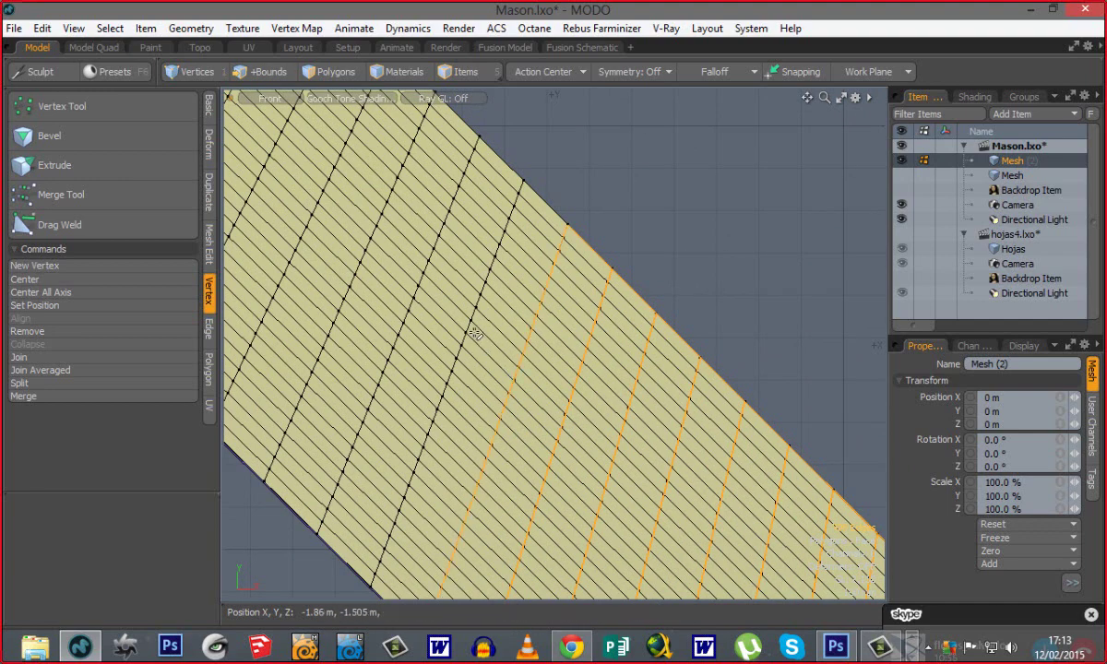
{"action": "left_click_drag", "start_coordinate": [420, 349], "coordinate": [481, 412], "text": "alt+shift"}
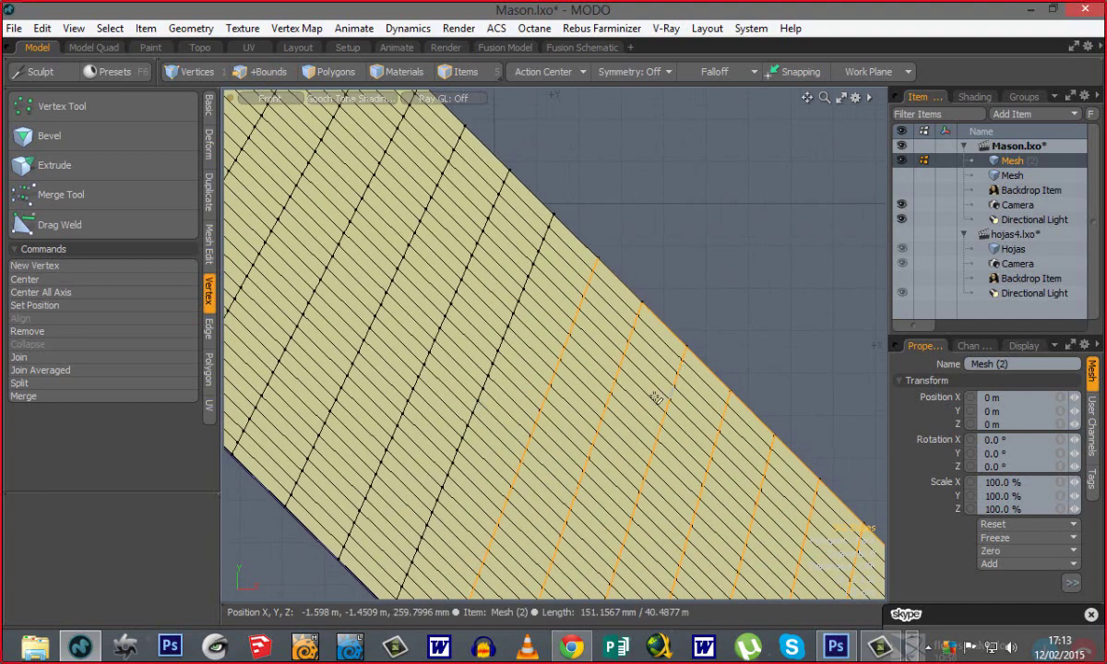
{"action": "double_click", "coordinate": [490, 373], "text": "shift"}
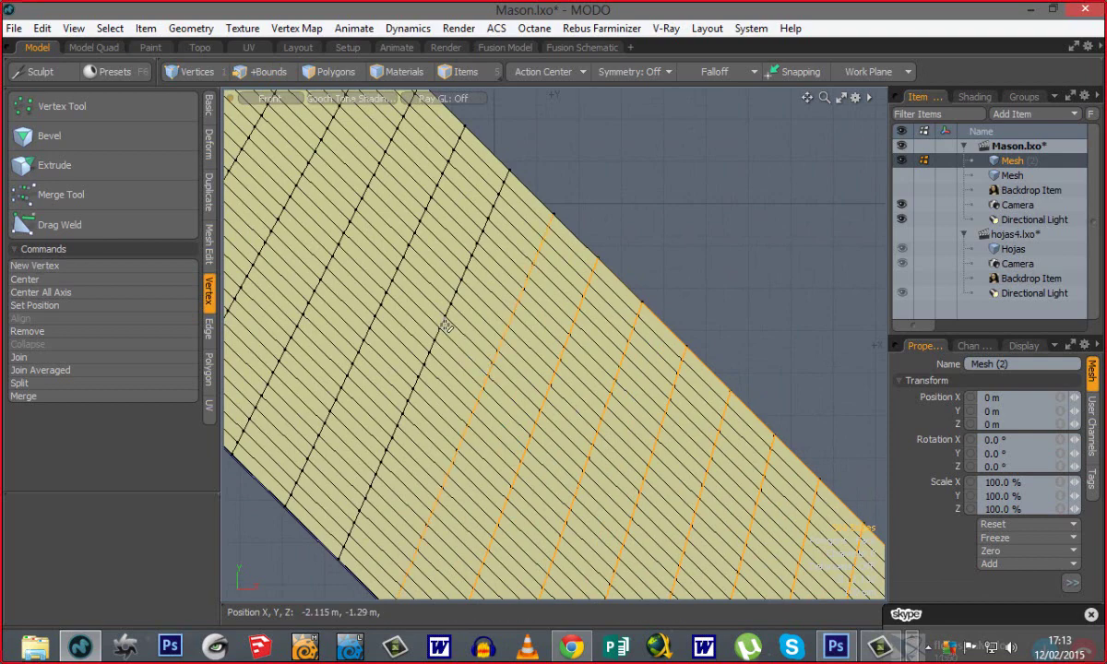
{"action": "left_click_drag", "start_coordinate": [444, 326], "coordinate": [508, 399], "text": "alt+shift"}
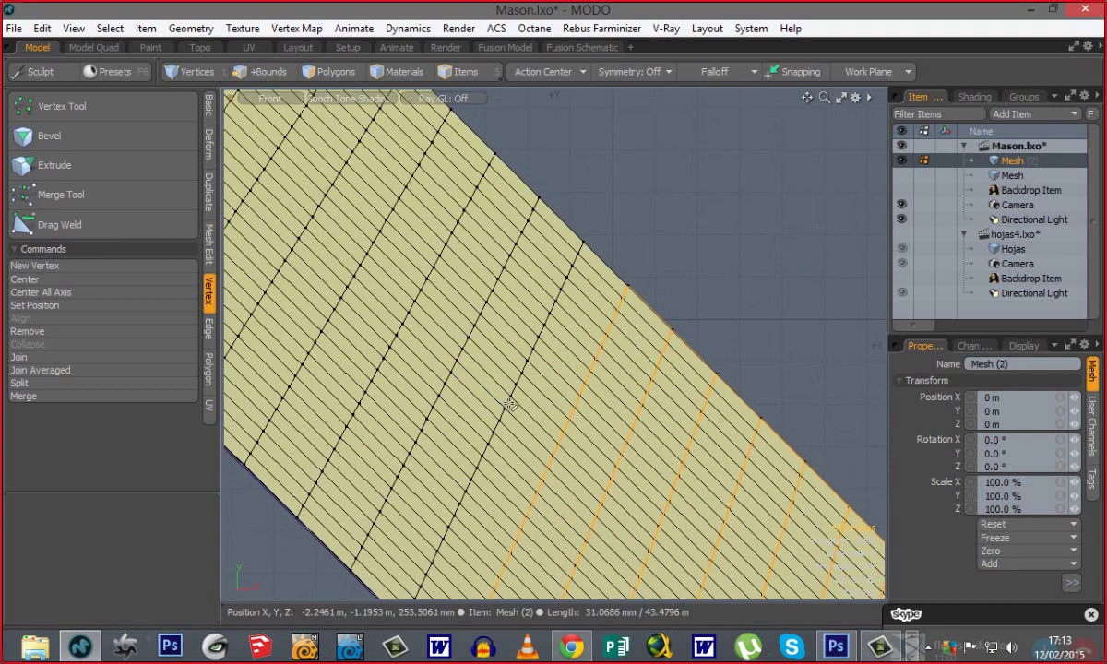
{"action": "double_click", "coordinate": [509, 404], "text": "shift"}
{"action": "double_click", "coordinate": [461, 355], "text": "shift"}
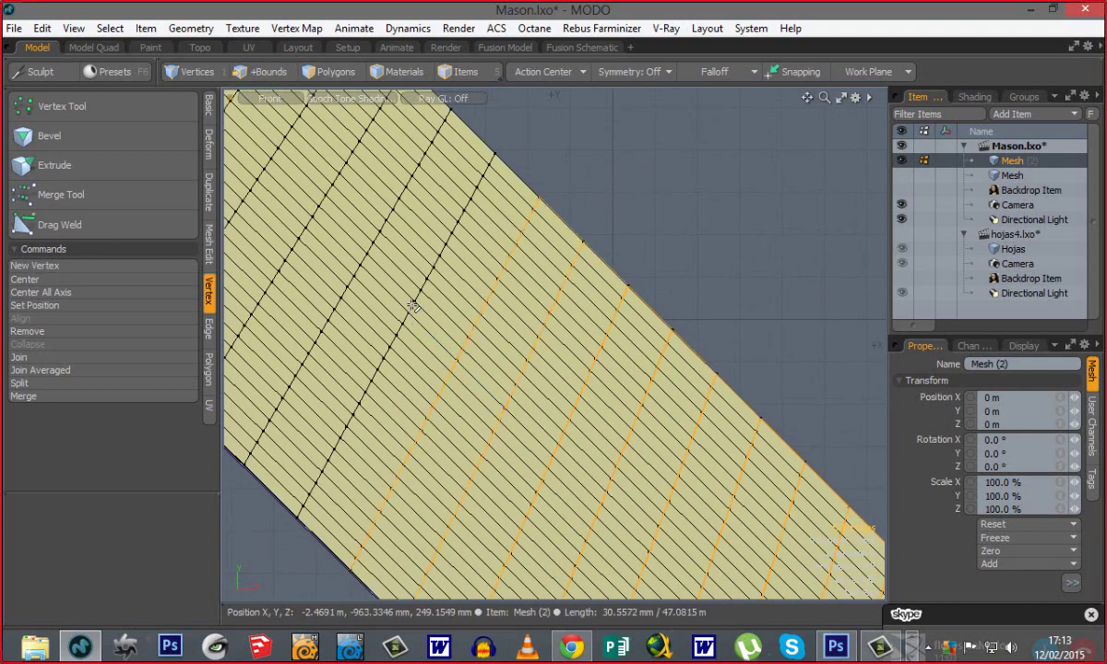
Complete the edge selection with the remaining crosswise loops up to the arm's outer end, leaving the end boundary unselected.
{"action": "left_click_drag", "start_coordinate": [406, 306], "coordinate": [501, 419], "text": "alt+shift"}
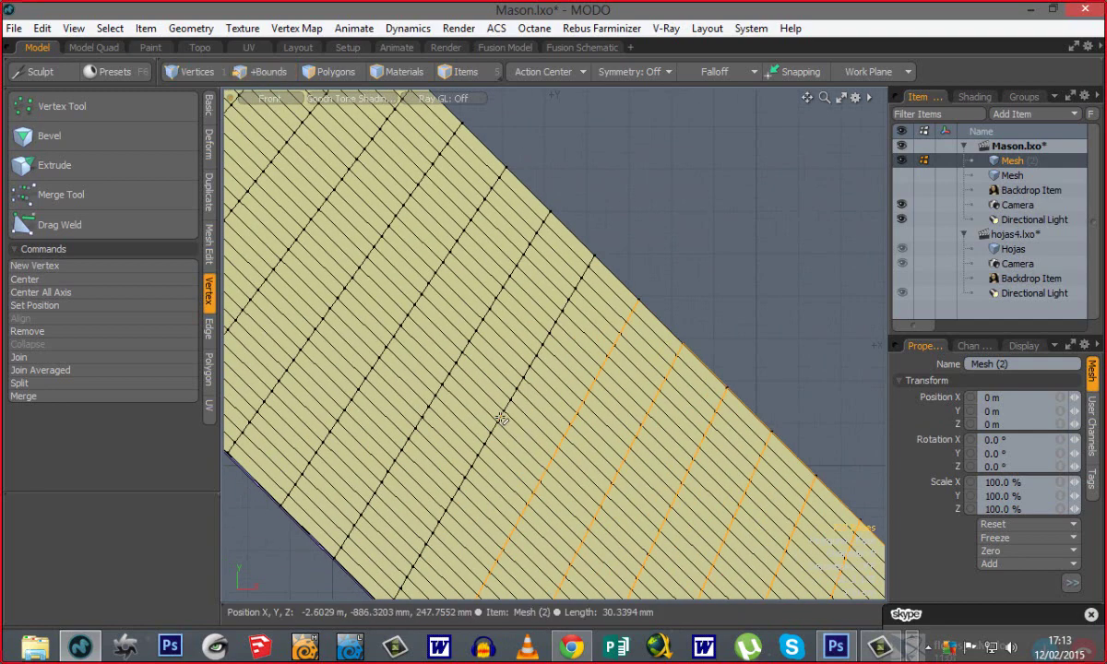
{"action": "double_click", "coordinate": [501, 419], "text": "shift"}
{"action": "double_click", "coordinate": [442, 380], "text": "shift"}
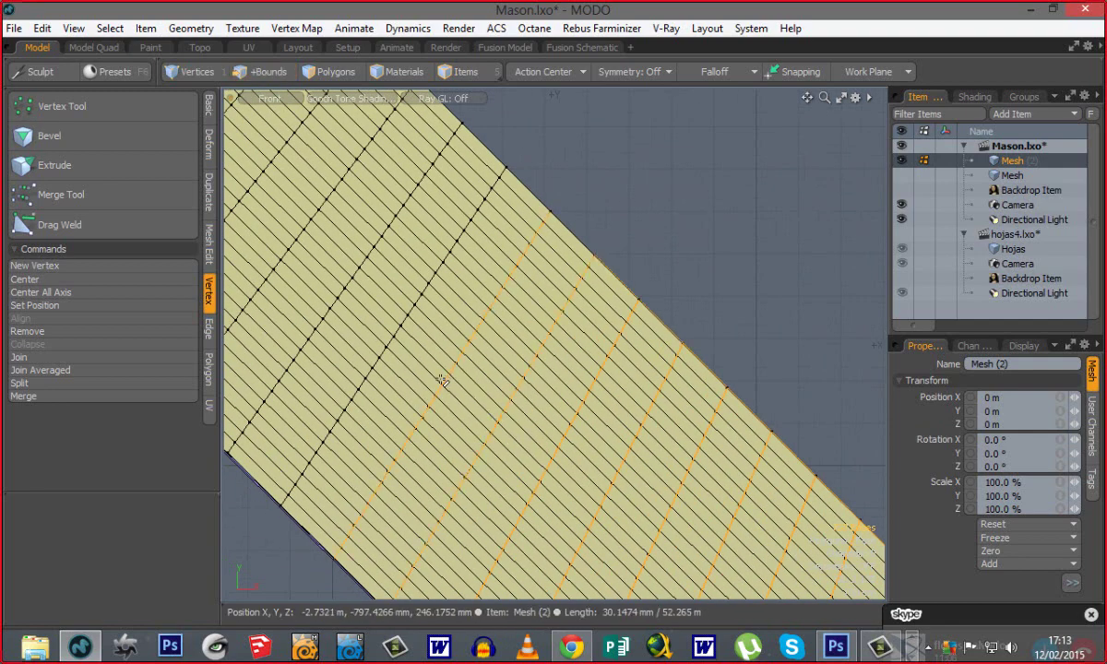
{"action": "double_click", "coordinate": [394, 334], "text": "shift"}
{"action": "double_click", "coordinate": [350, 284], "text": "shift"}
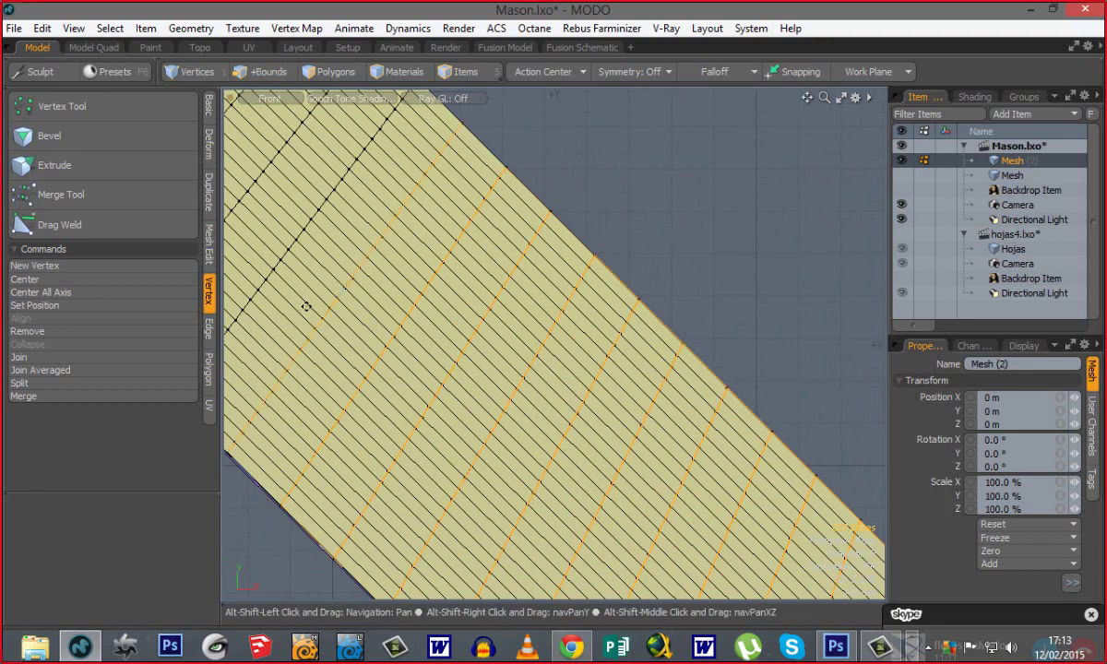
{"action": "left_click_drag", "start_coordinate": [306, 306], "coordinate": [480, 466], "text": "alt+shift"}
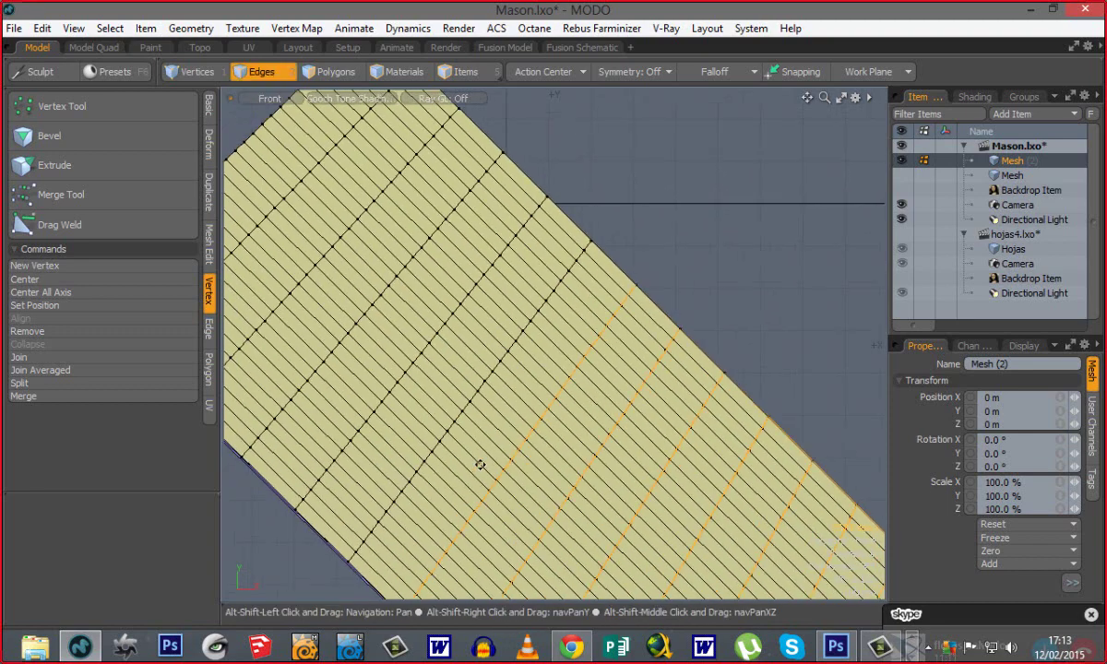
{"action": "double_click", "coordinate": [468, 407], "text": "shift"}
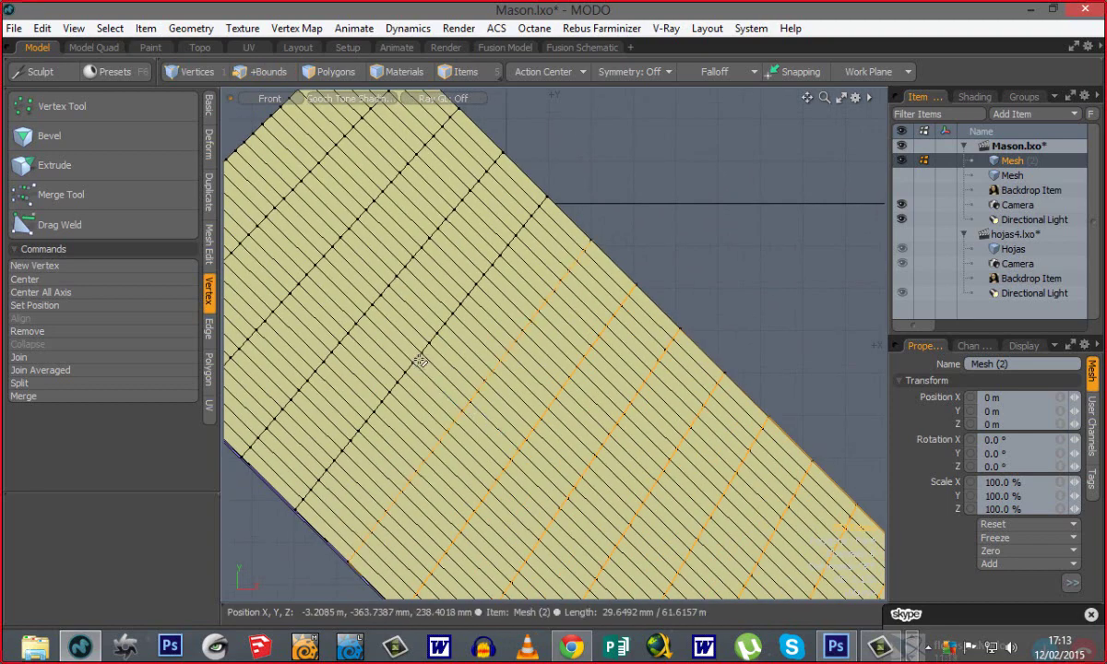
{"action": "left_click_drag", "start_coordinate": [347, 293], "coordinate": [513, 442], "text": "alt+shift"}
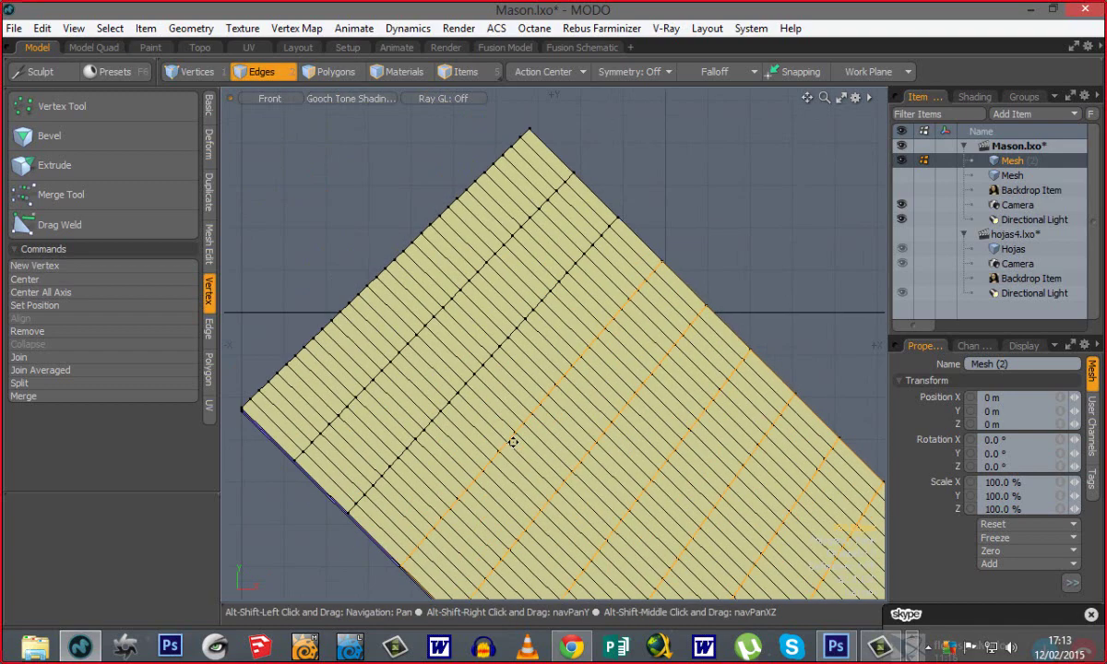
{"action": "double_click", "coordinate": [468, 371], "text": "shift"}
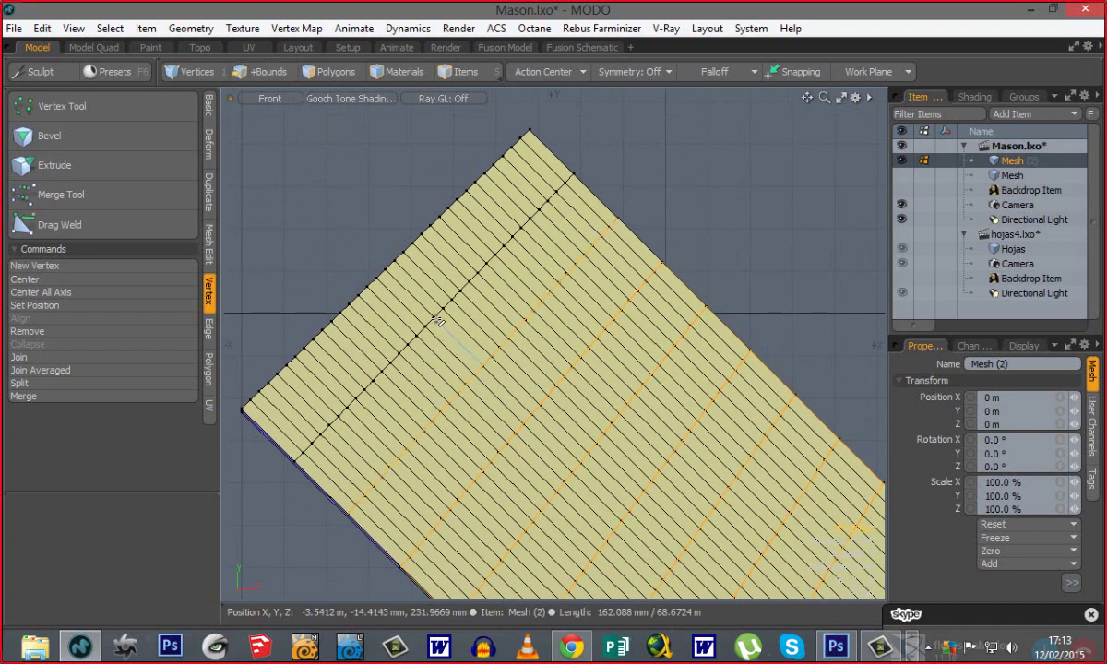
{"action": "key", "text": "2"}
{"action": "scroll", "coordinate": [601, 512], "scroll_direction": "down", "scroll_amount": 3}
{"action": "left_click_drag", "start_coordinate": [600, 511], "coordinate": [425, 324], "text": "alt+shift"}
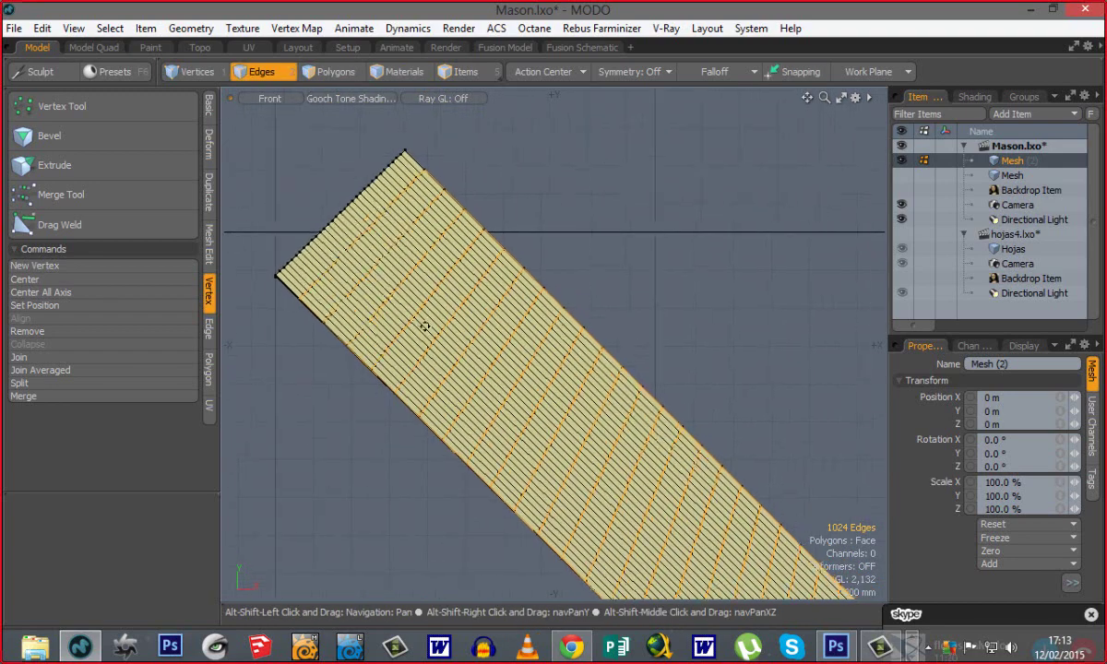
Examine the selected loops around the arm's centred edge in the front view and then in the perspective view.
{"action": "scroll", "coordinate": [448, 340], "scroll_direction": "up", "scroll_amount": 5}
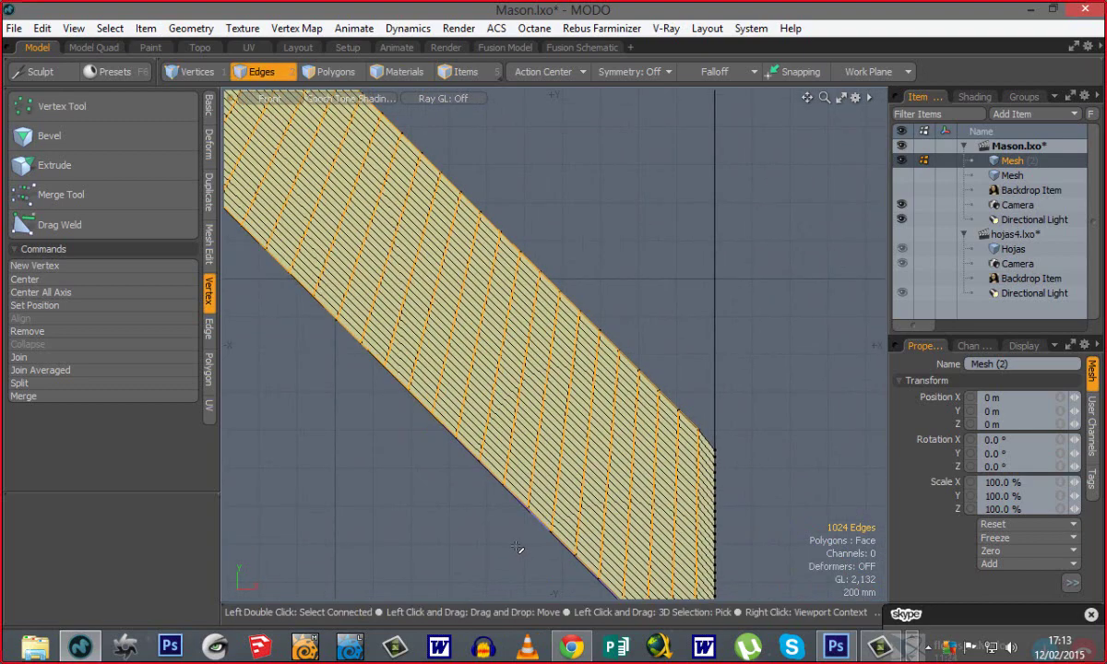
{"action": "left_click_drag", "start_coordinate": [608, 509], "coordinate": [620, 433], "text": "alt"}
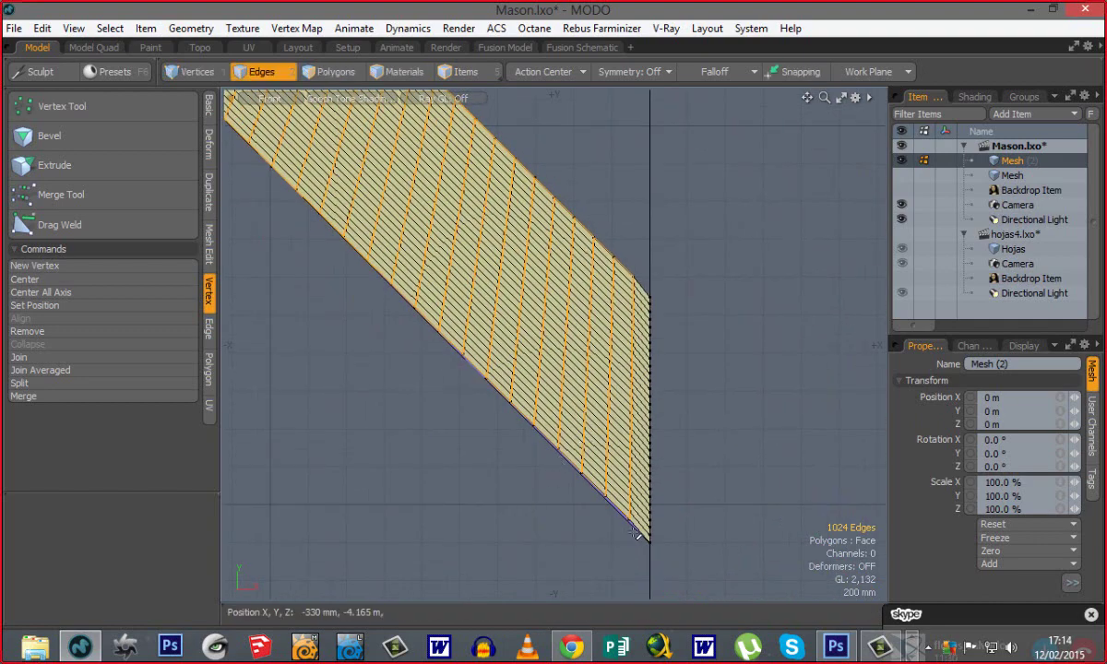
{"action": "left_click_drag", "start_coordinate": [645, 435], "coordinate": [692, 445], "text": "ctrl+alt"}
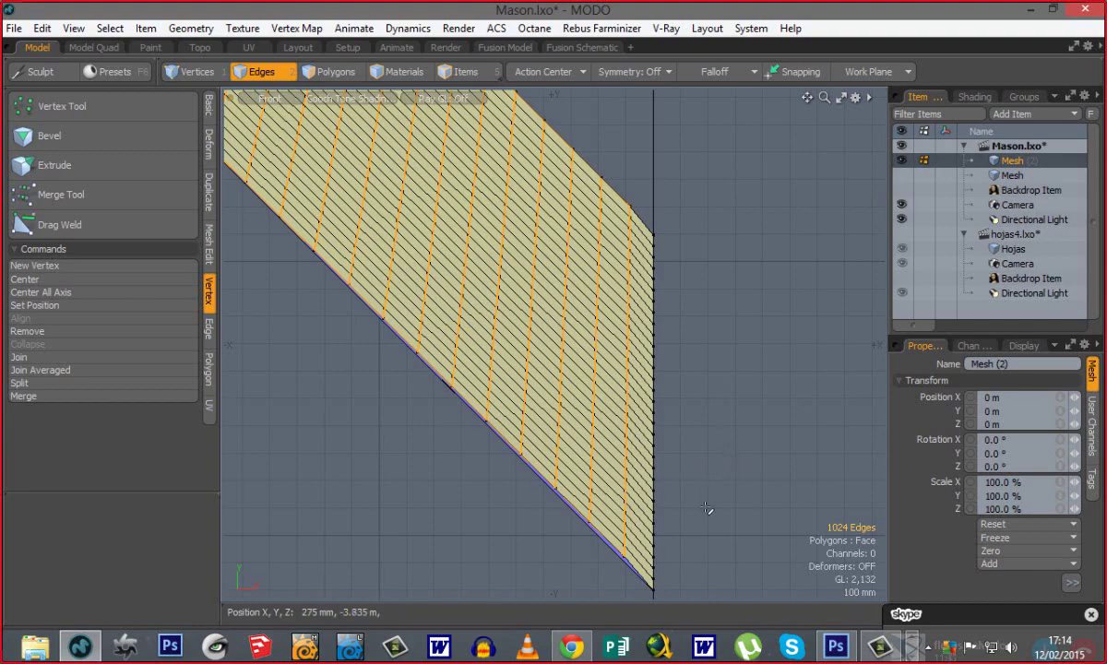
{"action": "left_click_drag", "start_coordinate": [683, 496], "coordinate": [709, 501], "text": "alt+shift"}
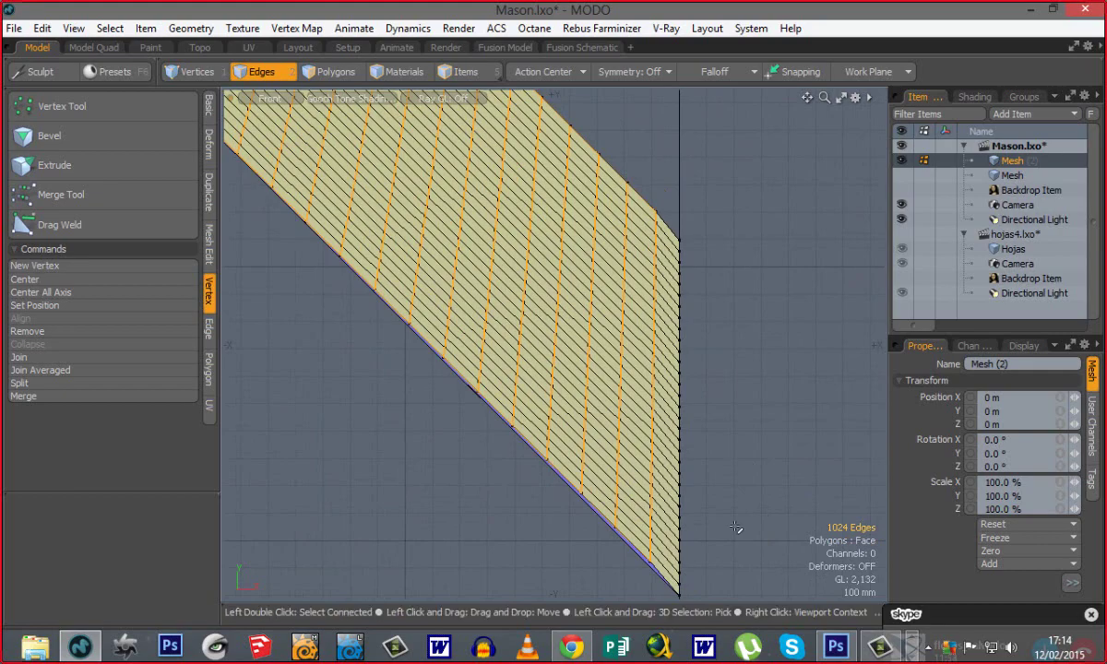
{"action": "left_click_drag", "start_coordinate": [510, 306], "coordinate": [555, 467], "text": "alt+shift"}
{"action": "left_click_drag", "start_coordinate": [634, 435], "coordinate": [570, 422], "text": "ctrl+alt"}
{"action": "scroll", "coordinate": [611, 378], "scroll_direction": "down", "scroll_amount": 1}
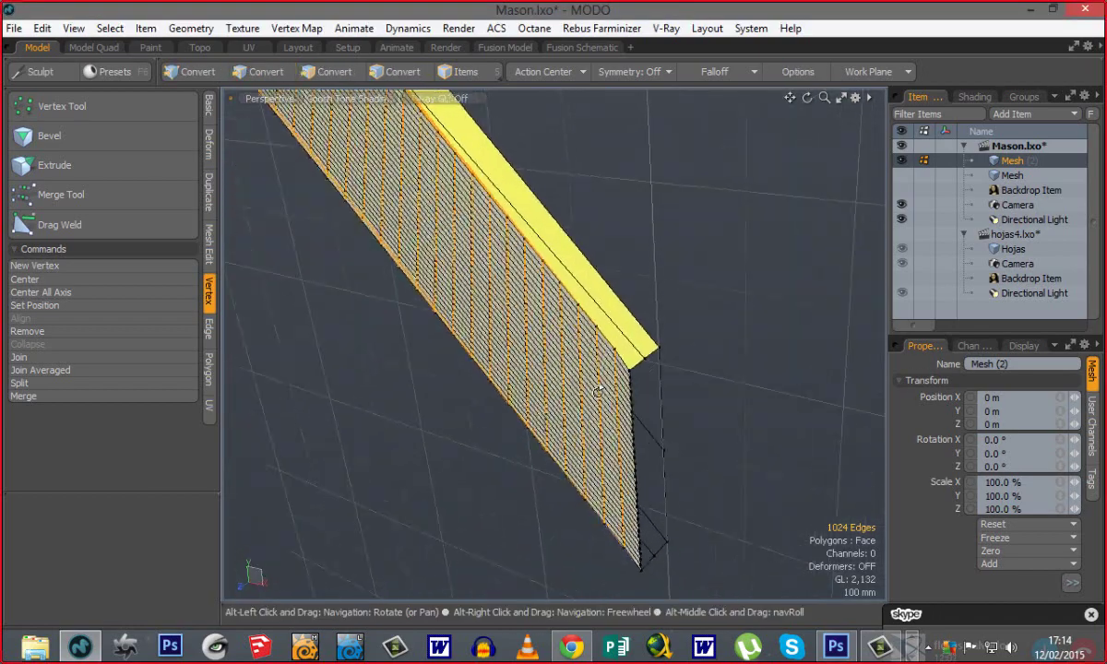
In the perspective view, deselect the single rim edge between two crosswise loops near the arm's centred end.
{"action": "left_click_drag", "start_coordinate": [630, 321], "coordinate": [791, 378], "text": "ctrl+alt"}
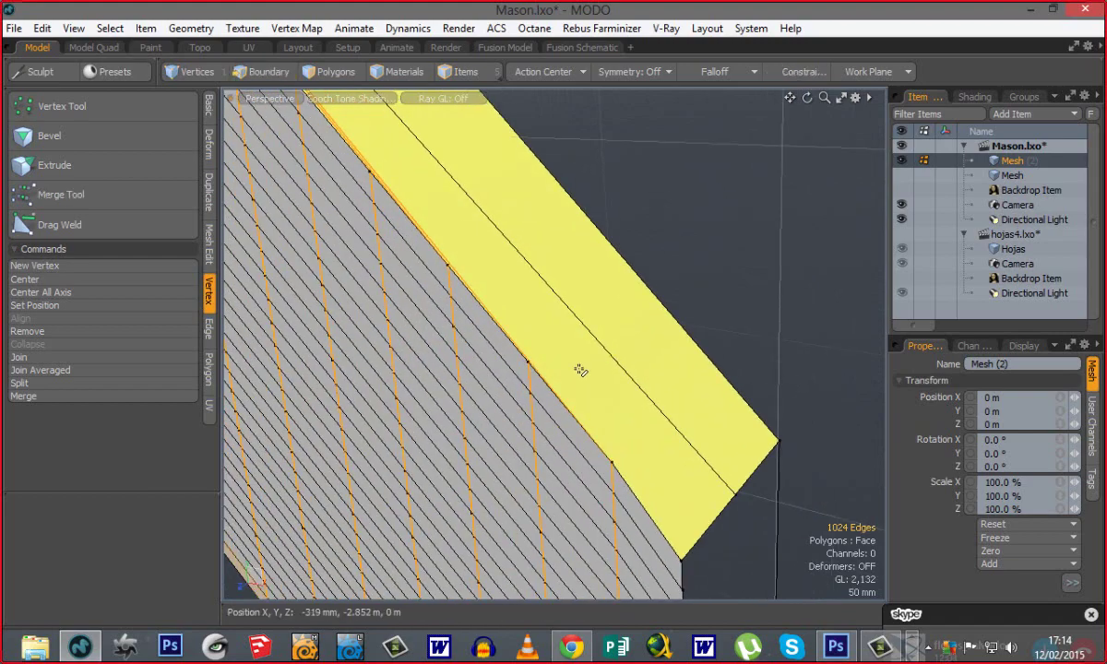
{"action": "left_click_drag", "start_coordinate": [531, 376], "coordinate": [544, 320], "text": "alt"}
{"action": "left_click", "coordinate": [551, 328], "text": "ctrl"}
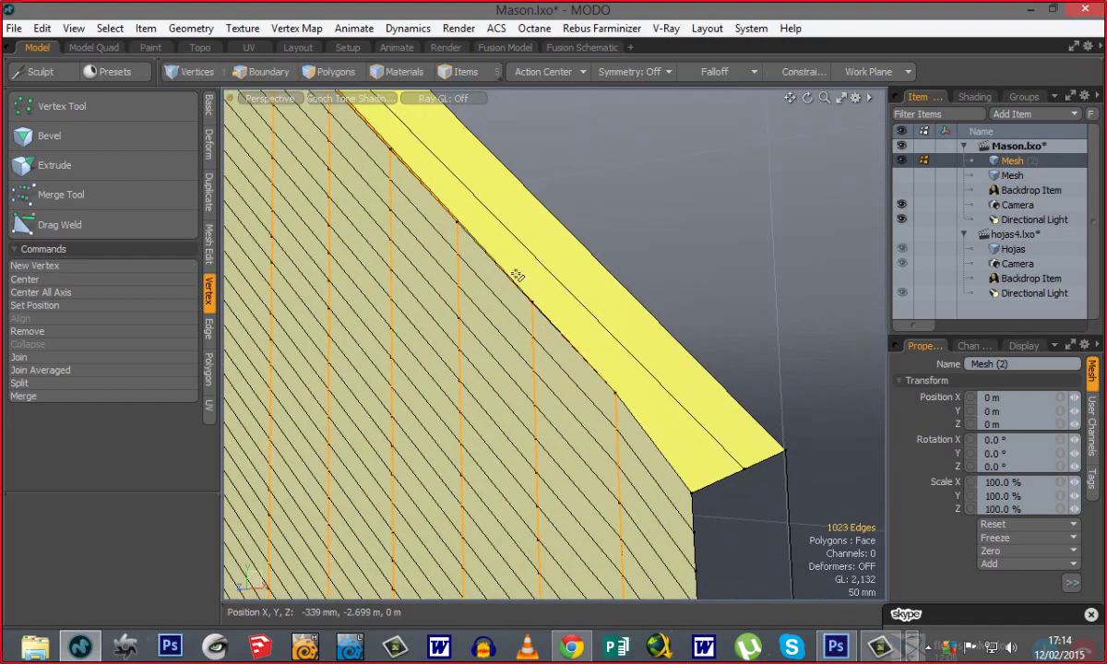
{"action": "left_click_drag", "start_coordinate": [489, 257], "coordinate": [503, 321], "text": "ctrl+alt"}
Switch to polygon selection and select the wide and thin side polygons along the arm's rim near its centred end.
{"action": "left_click_drag", "start_coordinate": [564, 365], "coordinate": [254, 353], "text": "ctrl+alt"}
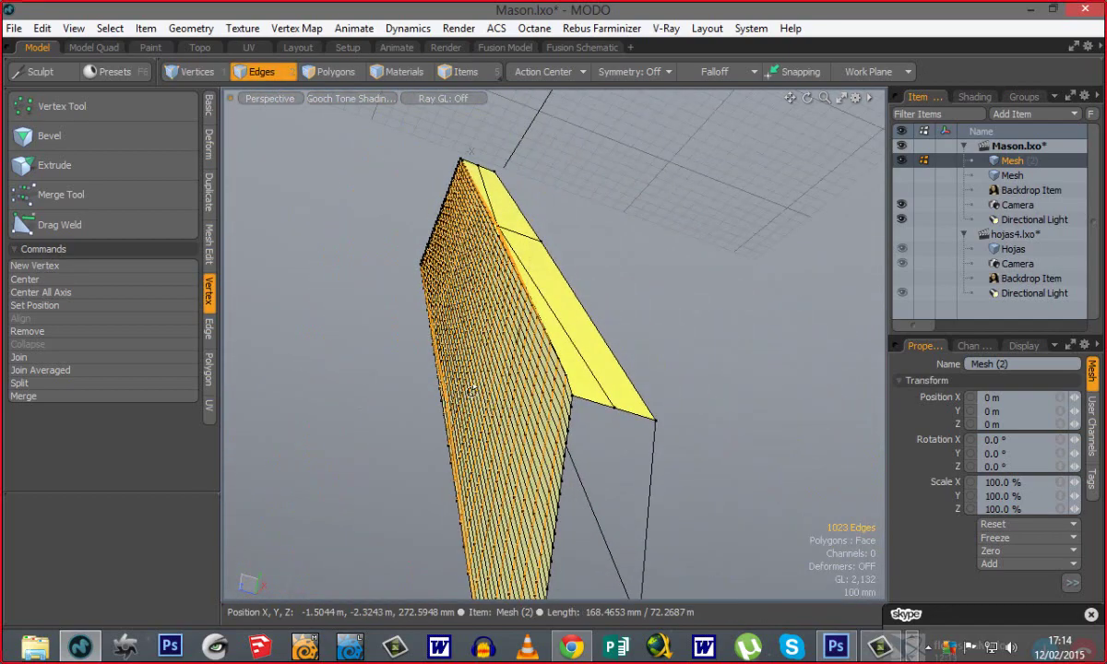
{"action": "mouse_move", "coordinate": [471, 392]}
{"action": "left_mouse_down", "text": "alt"}
{"action": "mouse_move", "coordinate": [508, 346]}
{"action": "mouse_move", "coordinate": [489, 406]}
{"action": "left_mouse_up", "text": "alt"}
{"action": "left_click", "coordinate": [502, 318]}
{"action": "key", "text": "3"}
{"action": "left_click_drag", "start_coordinate": [494, 293], "coordinate": [540, 224], "text": "alt"}
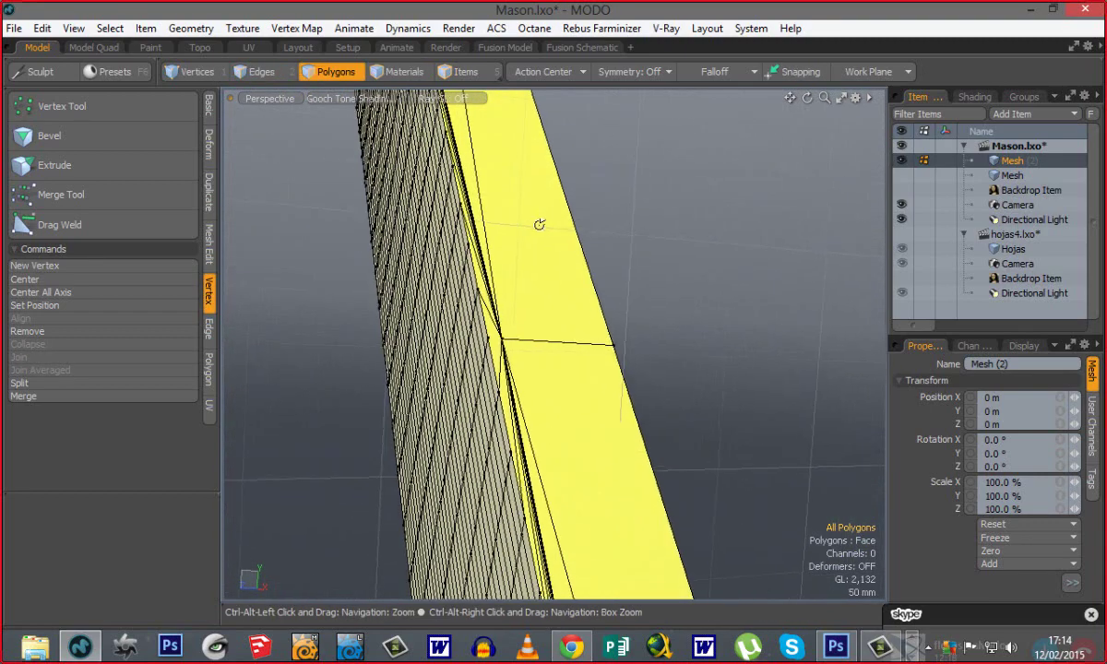
{"action": "left_click", "coordinate": [503, 321]}
{"action": "left_click", "coordinate": [517, 359], "text": "shift"}
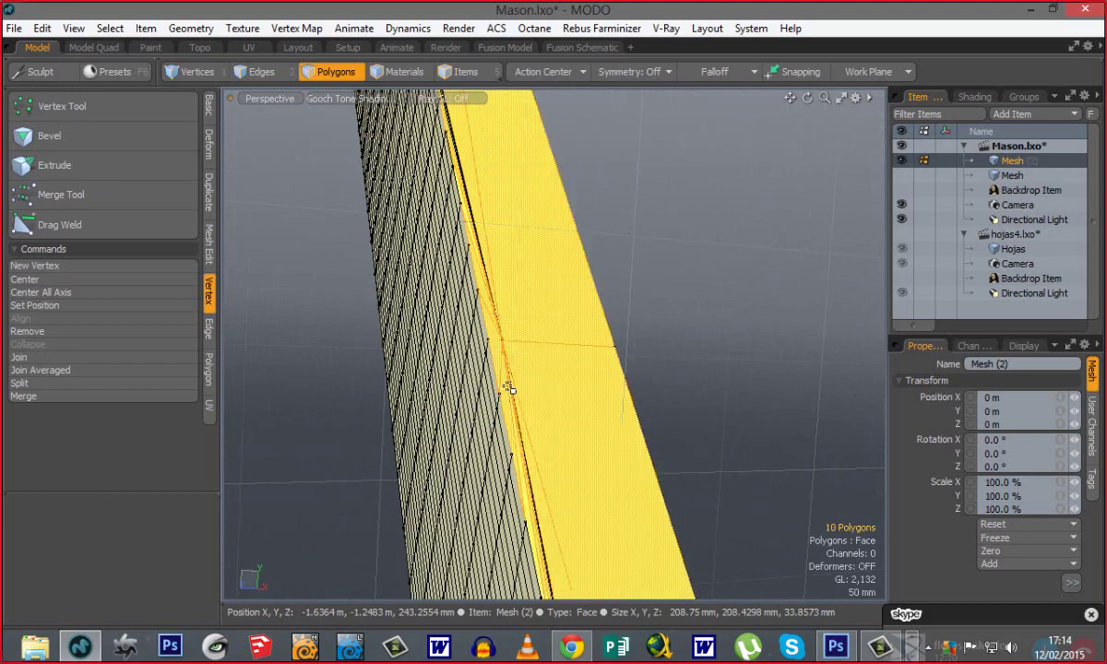
{"action": "mouse_move", "coordinate": [524, 435]}
{"action": "left_mouse_down", "text": "shift"}
{"action": "mouse_move", "coordinate": [576, 480]}
{"action": "mouse_move", "coordinate": [512, 284]}
{"action": "mouse_move", "coordinate": [477, 415]}
{"action": "mouse_move", "coordinate": [495, 301]}
{"action": "mouse_move", "coordinate": [447, 117]}
{"action": "left_mouse_up", "text": "shift"}
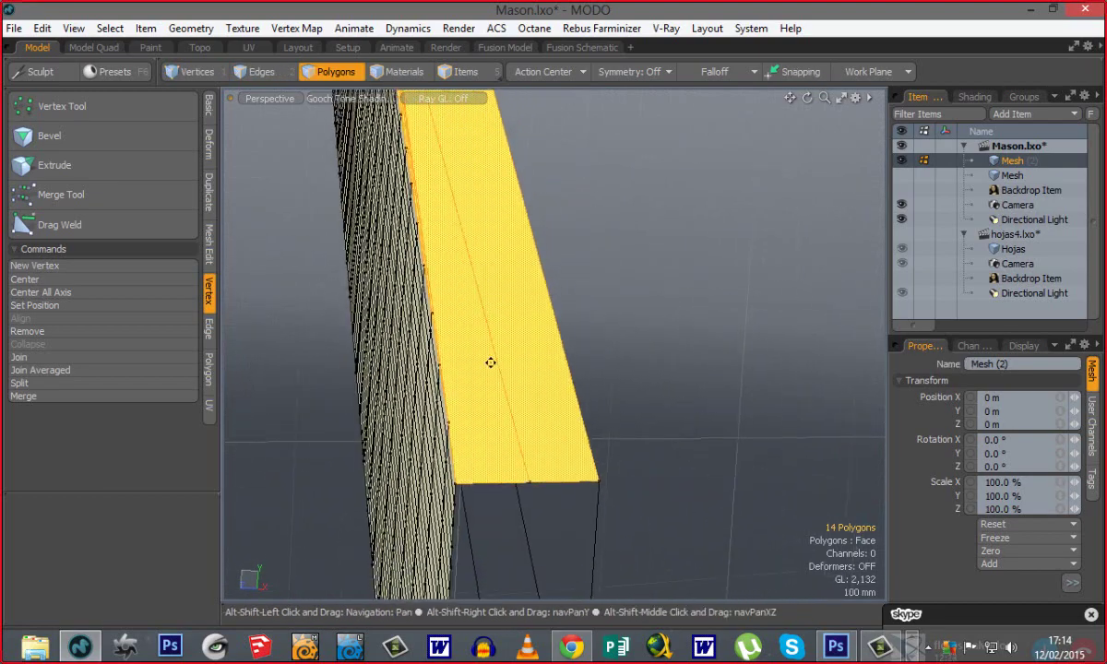
Add the remaining thin sliver polygons along the rest of the same rim to the side-face selection.
{"action": "left_click_drag", "start_coordinate": [492, 364], "coordinate": [514, 317], "text": "alt"}
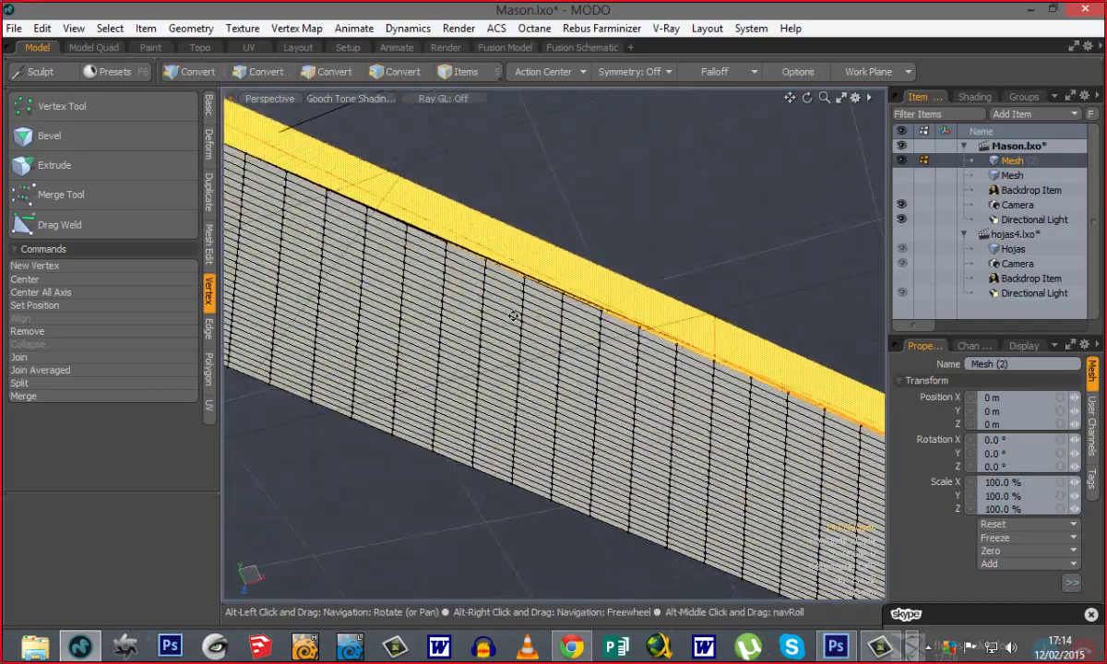
{"action": "left_click_drag", "start_coordinate": [360, 198], "coordinate": [573, 435], "text": "alt+shift"}
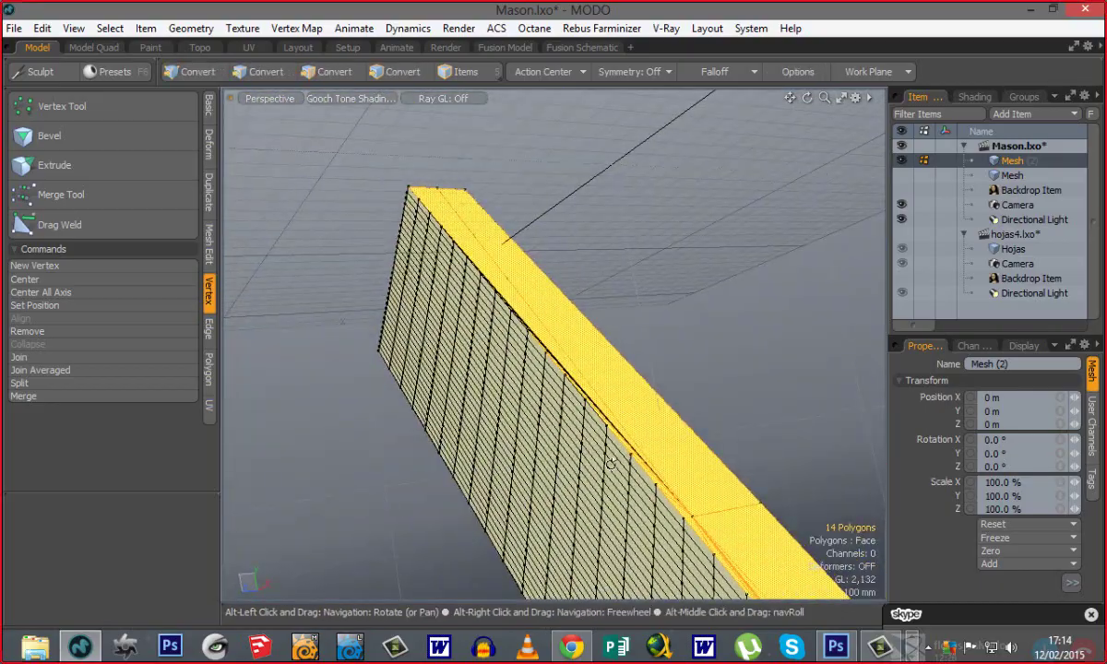
{"action": "left_click_drag", "start_coordinate": [549, 312], "coordinate": [784, 399], "text": "ctrl+alt"}
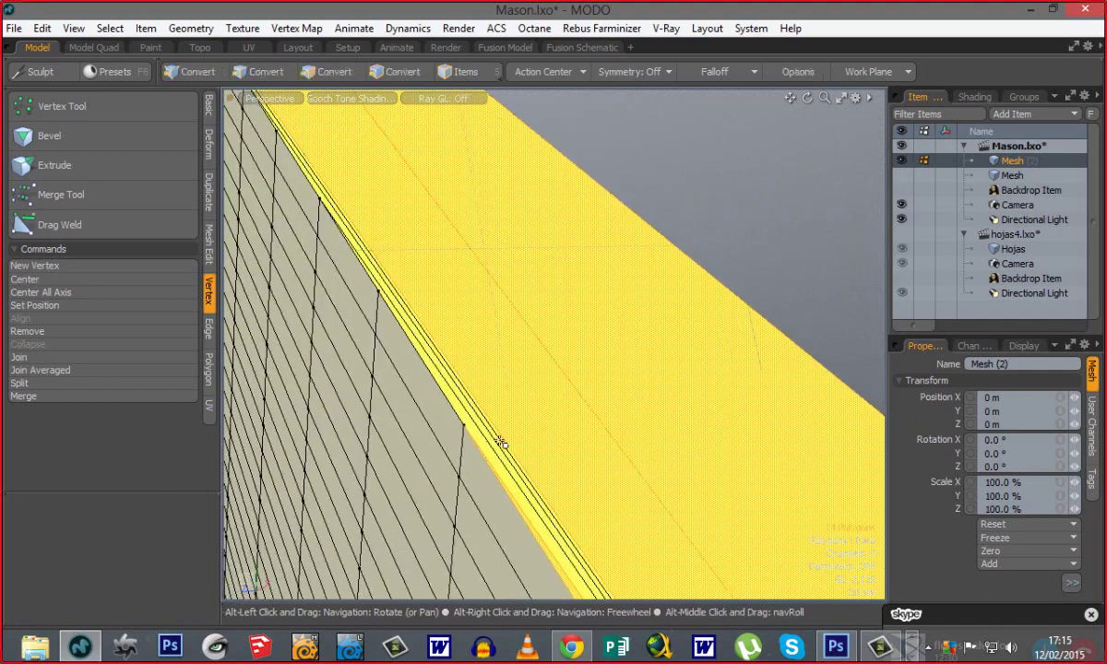
{"action": "left_click_drag", "start_coordinate": [484, 445], "coordinate": [496, 436], "text": "shift"}
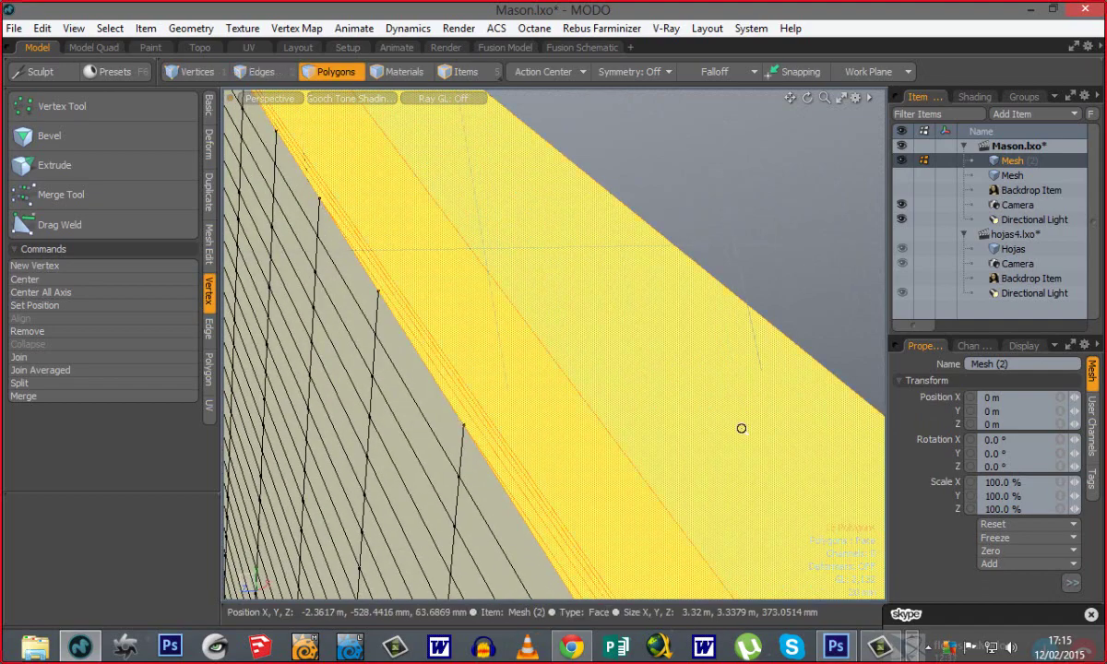
{"action": "left_click_drag", "start_coordinate": [739, 428], "coordinate": [526, 411], "text": "ctrl+alt"}
{"action": "left_click_drag", "start_coordinate": [735, 531], "coordinate": [406, 252], "text": "alt+shift"}
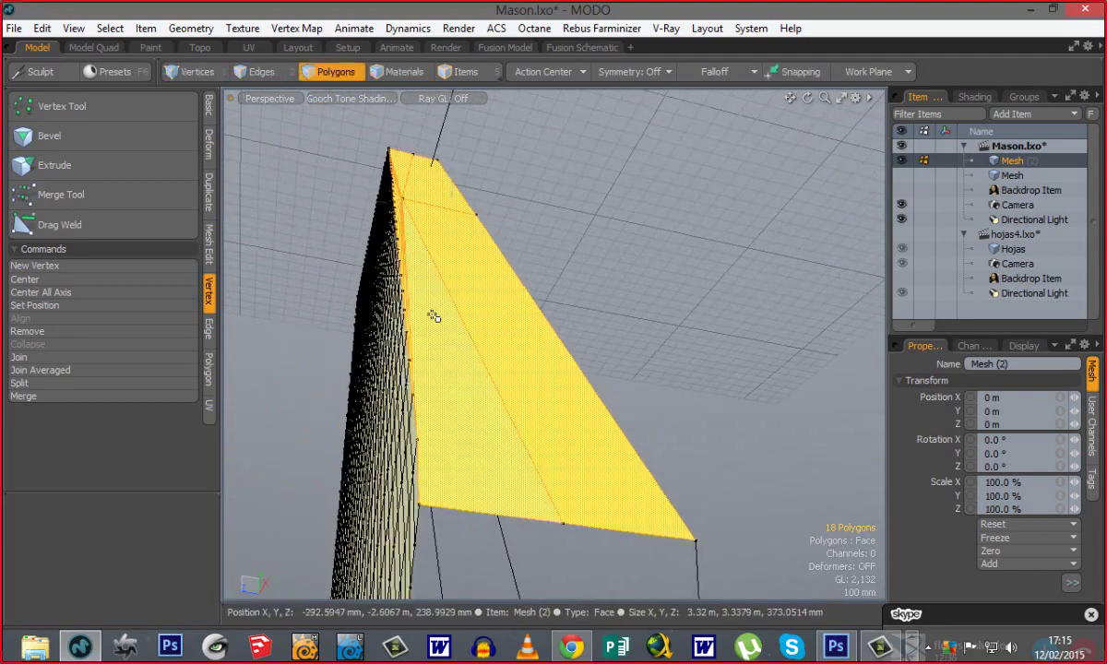
Merge the selected rim polygons into a single polygon.
{"action": "left_click", "coordinate": [210, 377]}
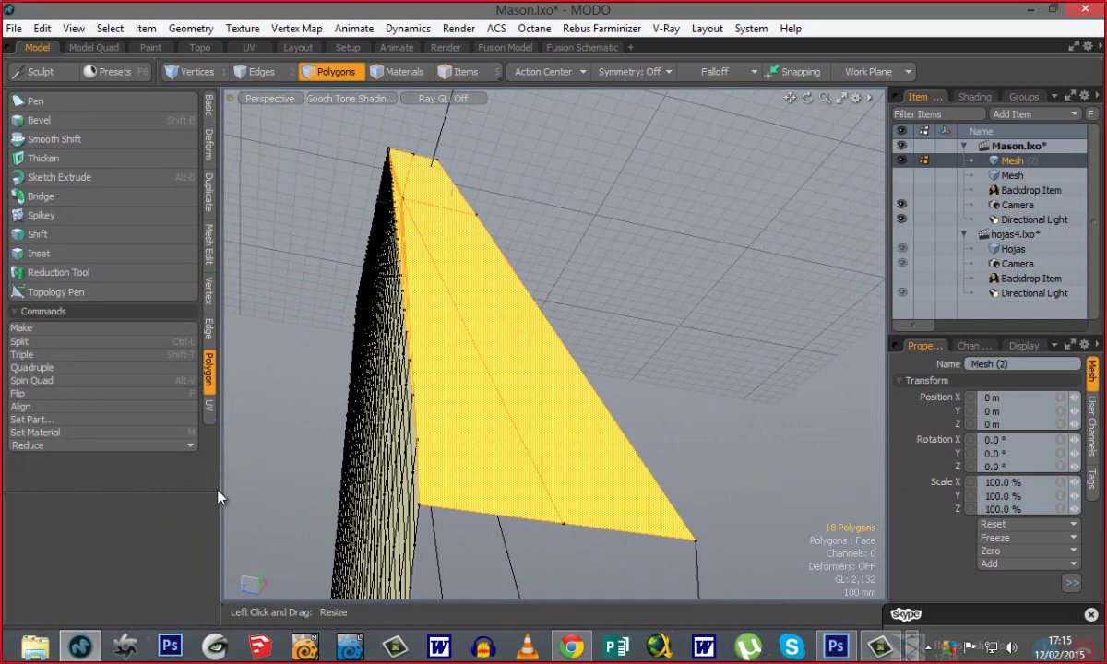
{"action": "left_click", "coordinate": [102, 447]}
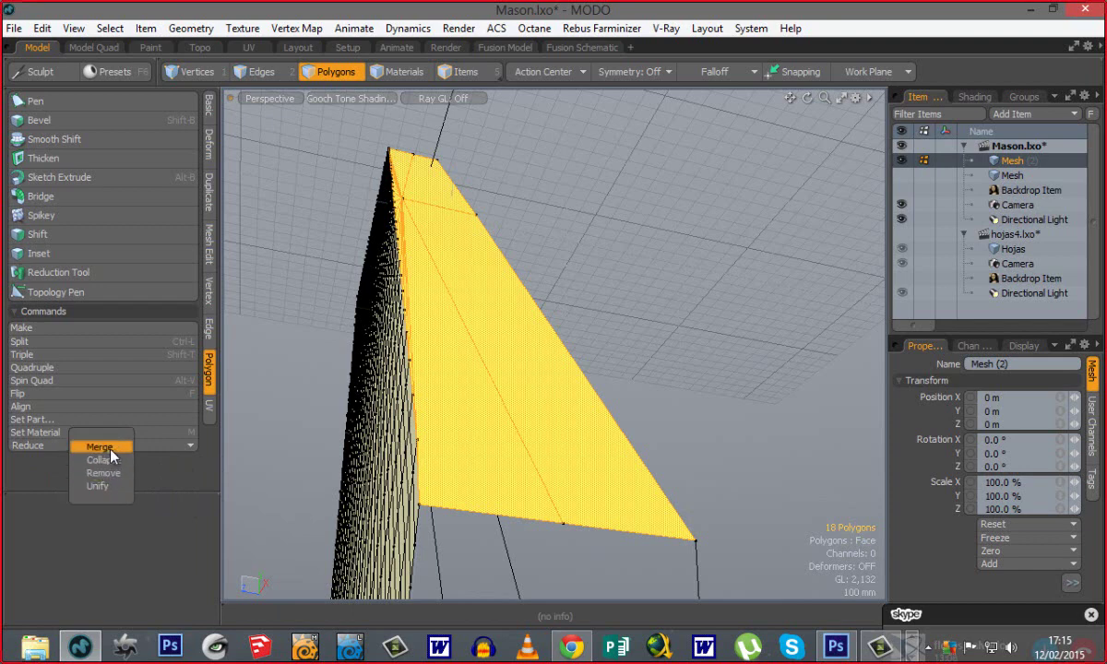
{"action": "left_click", "coordinate": [112, 449]}
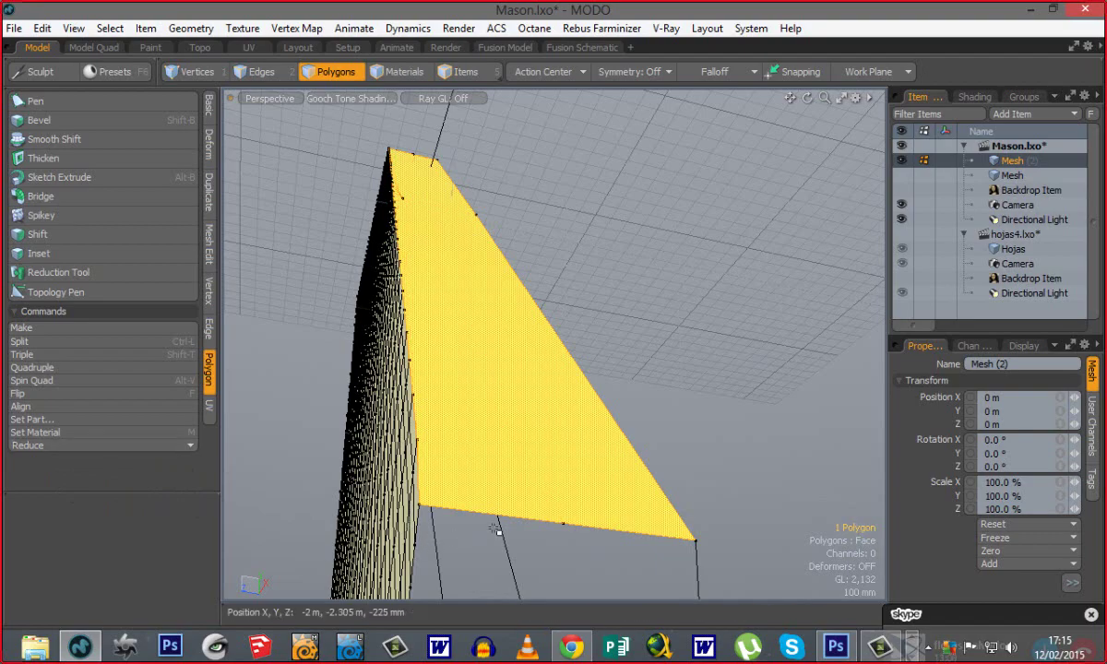
Switch to vertex selection and remove the stray vertex left inside the merged side face.
{"action": "left_click_drag", "start_coordinate": [473, 489], "coordinate": [497, 398], "text": "alt"}
{"action": "key", "text": "1"}
{"action": "key", "text": "space"}
{"action": "key", "text": "space"}
{"action": "key", "text": "space"}
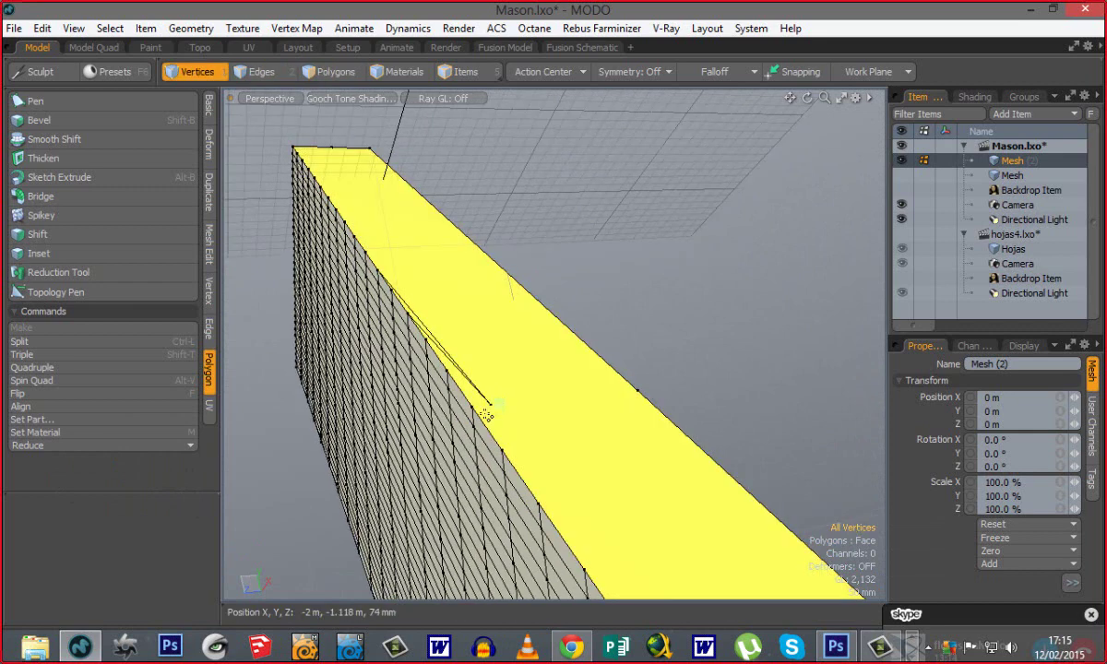
{"action": "left_click", "coordinate": [489, 406]}
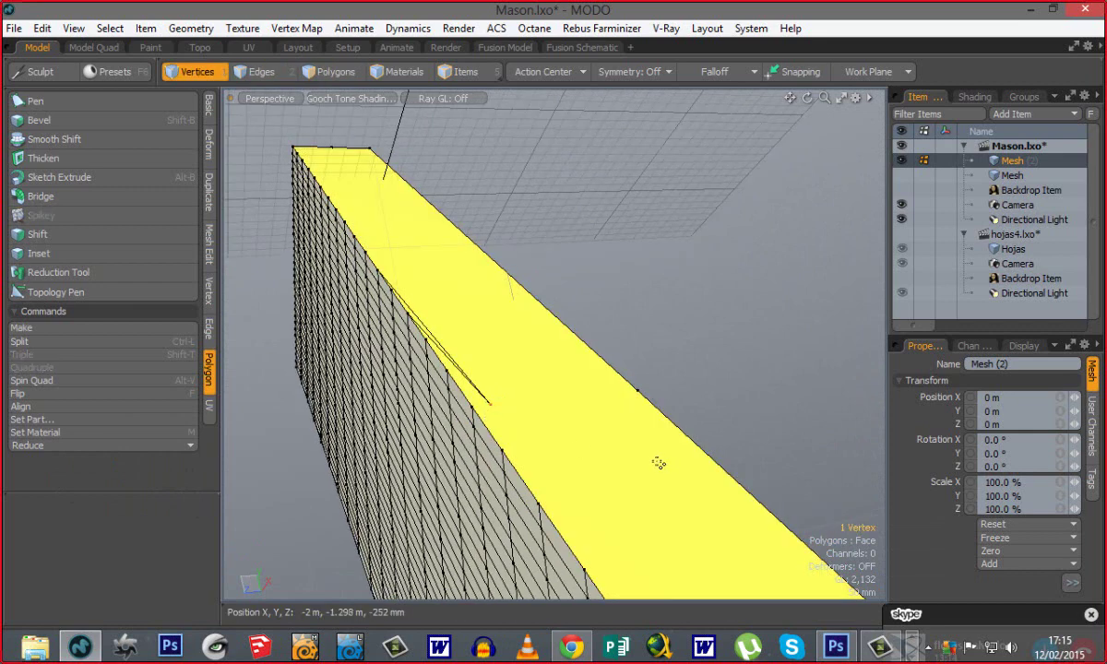
{"action": "left_click", "coordinate": [535, 445]}
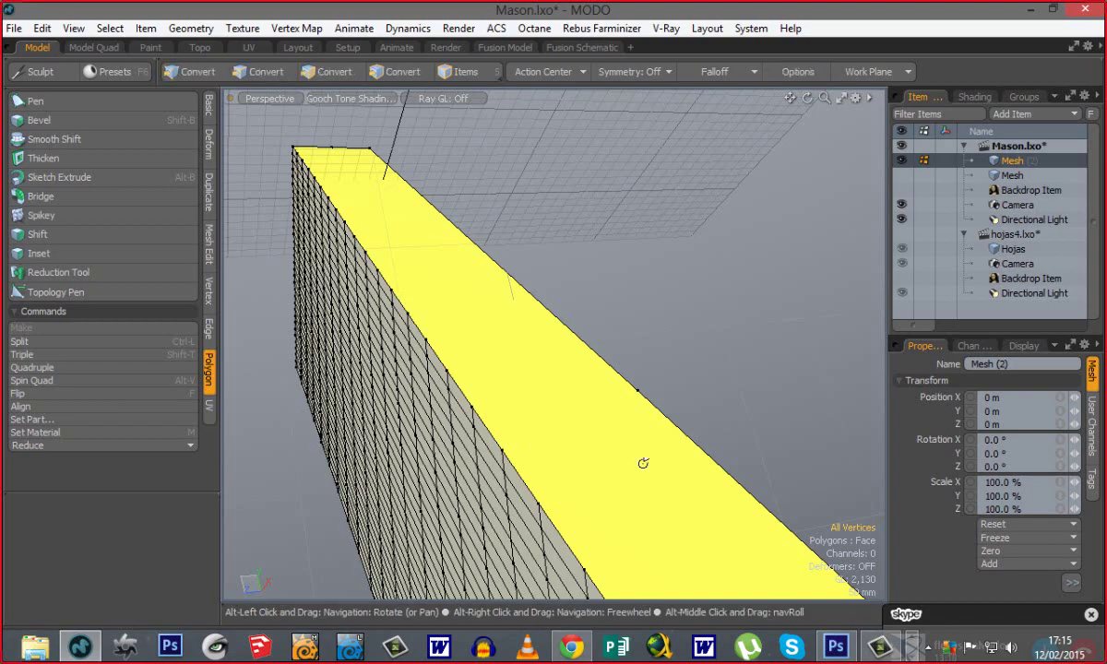
Remove the extra midpoint vertex on the short end edge of the merged side face.
{"action": "left_click_drag", "start_coordinate": [642, 462], "coordinate": [568, 399], "text": "alt"}
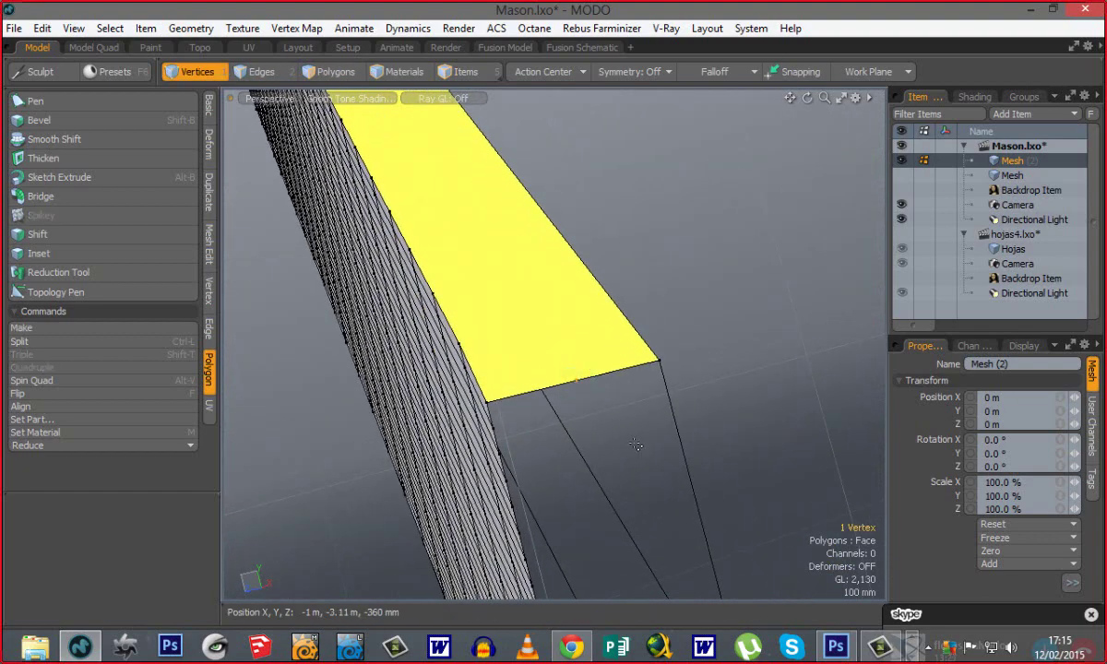
{"action": "left_click", "coordinate": [635, 445]}
{"action": "left_click_drag", "start_coordinate": [633, 440], "coordinate": [556, 406], "text": "ctrl+alt"}
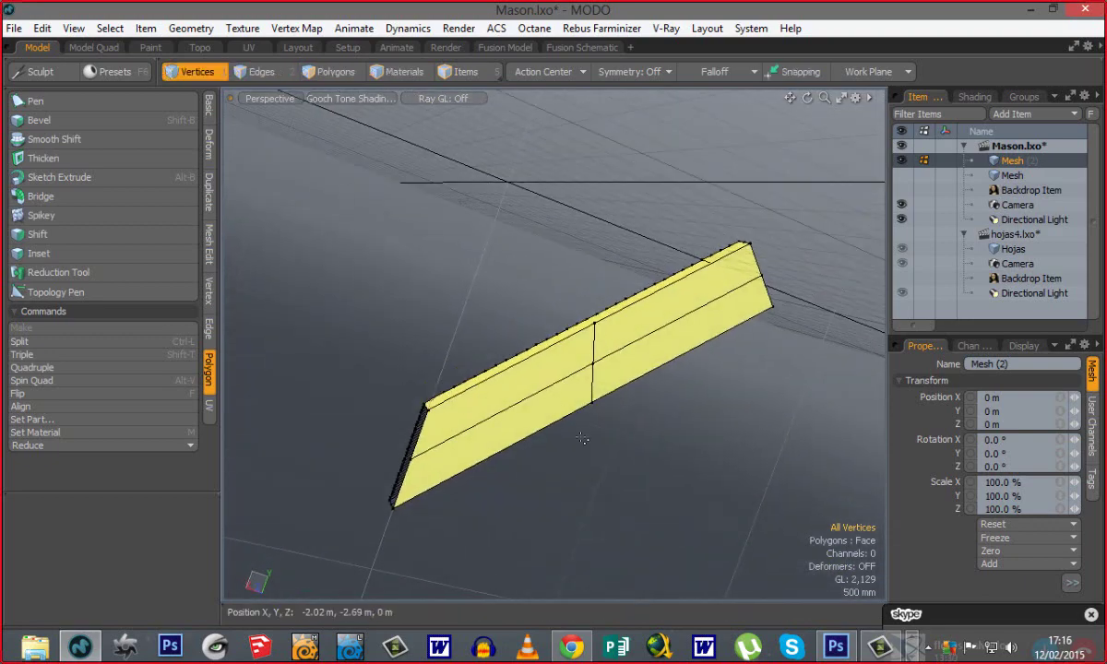
Select the crossing edges that divide the arm's large flat face opposite the dense grid and remove them.
{"action": "key", "text": "2"}
{"action": "key", "text": "3"}
{"action": "left_click_drag", "start_coordinate": [511, 489], "coordinate": [619, 534], "text": "alt"}
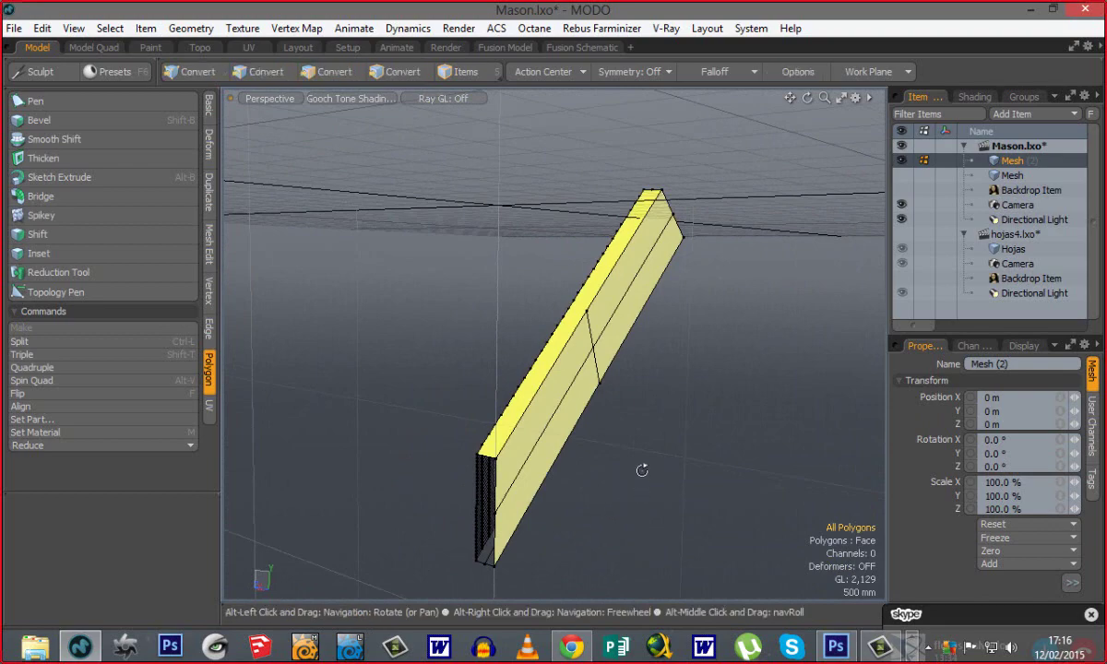
{"action": "left_click_drag", "start_coordinate": [640, 468], "coordinate": [675, 450], "text": "alt"}
{"action": "scroll", "coordinate": [591, 342], "scroll_direction": "up", "scroll_amount": 2}
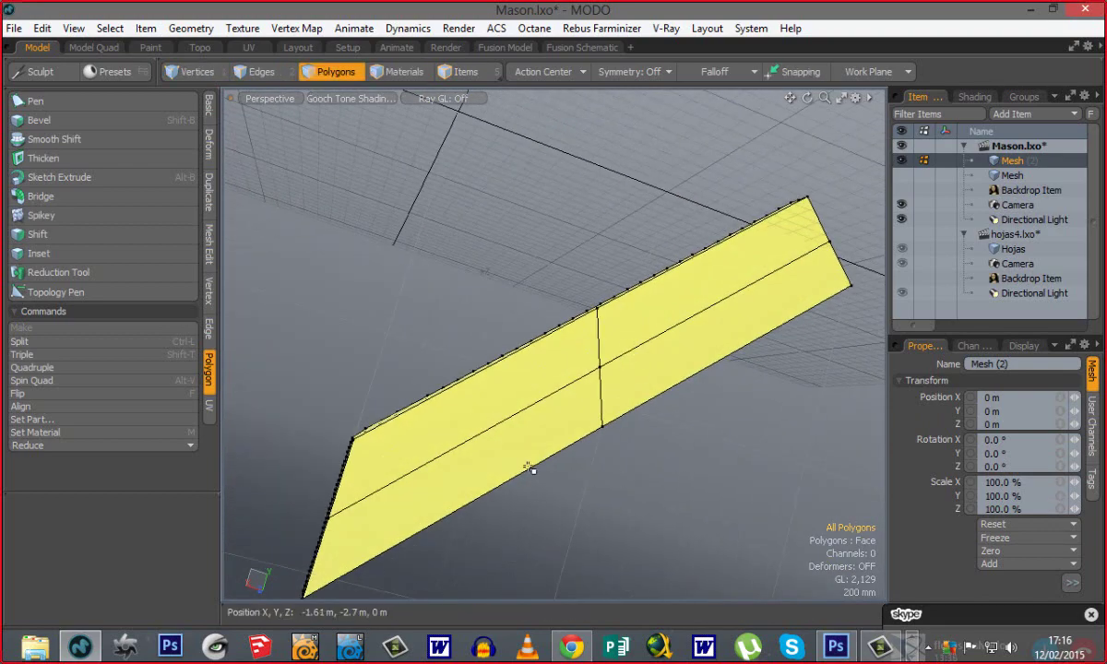
{"action": "key", "text": "2"}
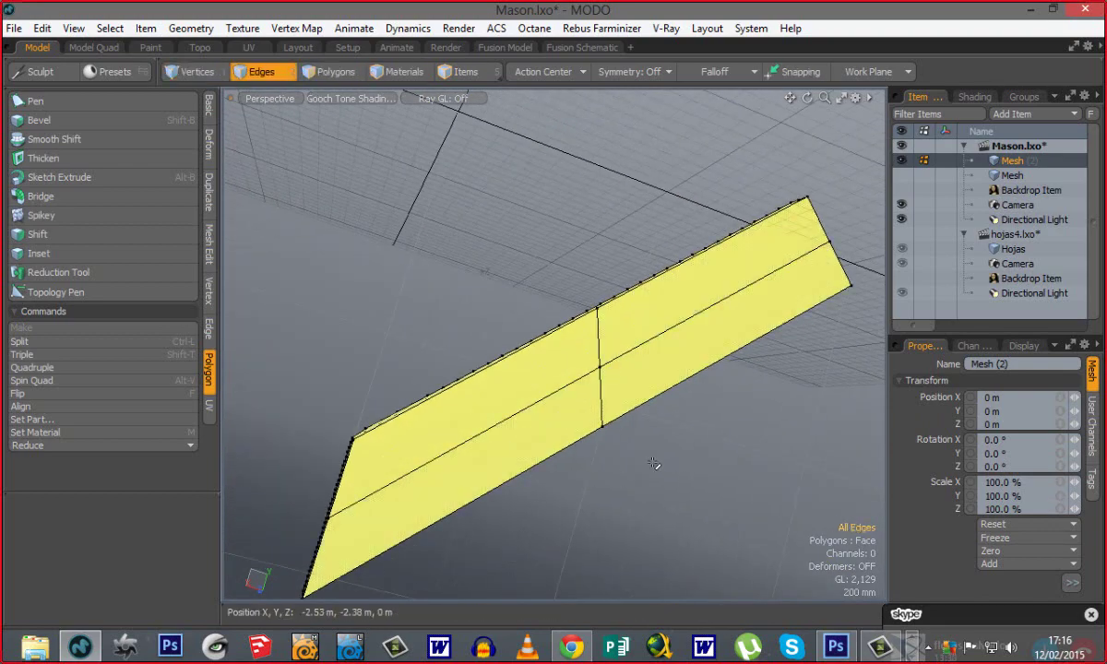
{"action": "left_click_drag", "start_coordinate": [558, 391], "coordinate": [680, 487], "text": "alt"}
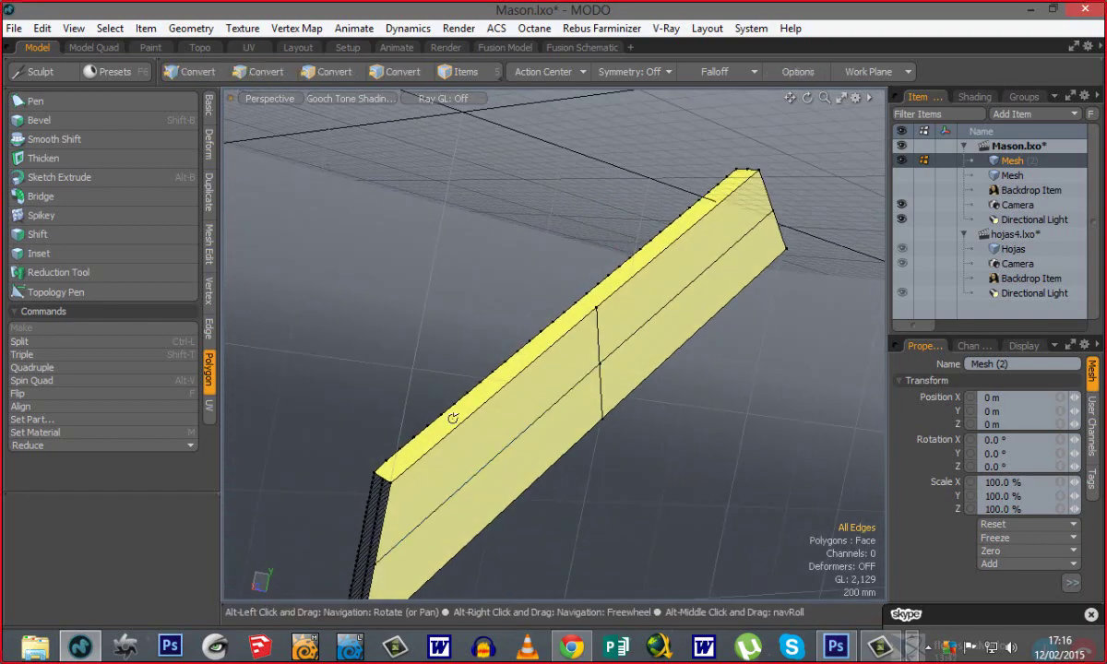
{"action": "left_click_drag", "start_coordinate": [452, 418], "coordinate": [590, 369], "text": "alt"}
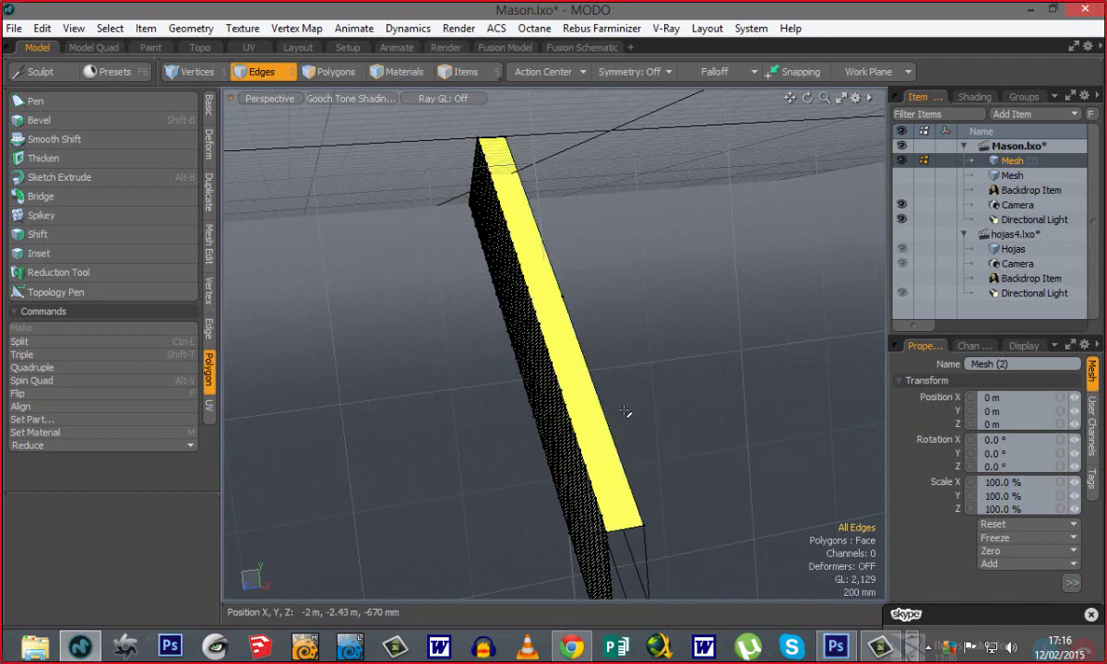
{"action": "left_click_drag", "start_coordinate": [654, 409], "coordinate": [546, 433], "text": "alt"}
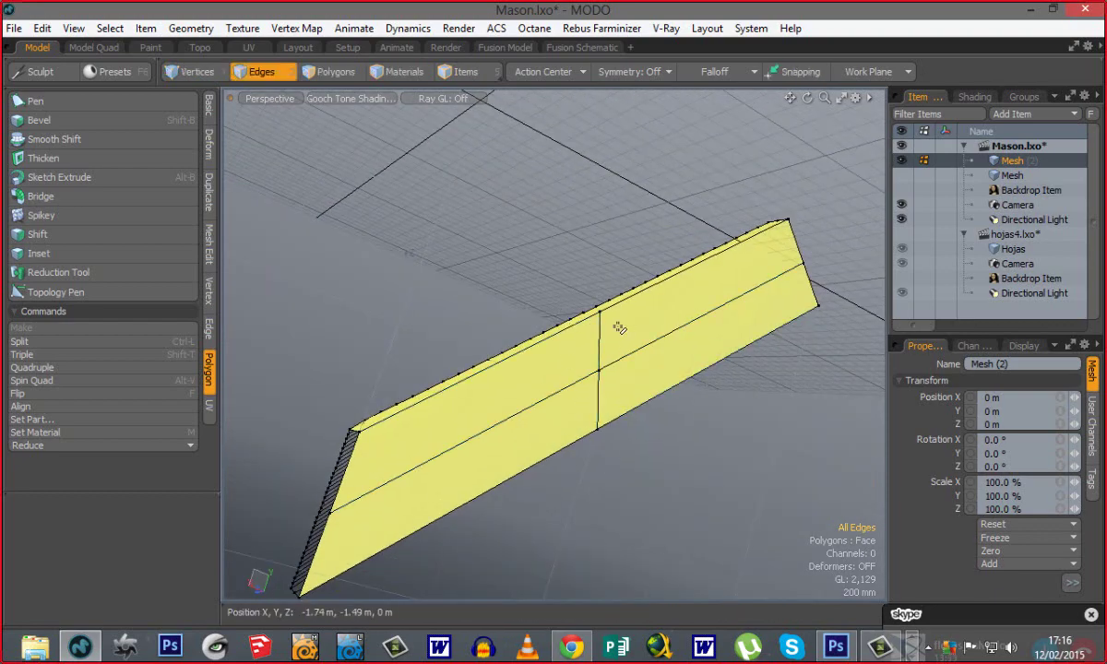
{"action": "mouse_move", "coordinate": [626, 325]}
{"action": "left_mouse_down"}
{"action": "mouse_move", "coordinate": [590, 343]}
{"action": "mouse_move", "coordinate": [586, 385]}
{"action": "left_mouse_up"}
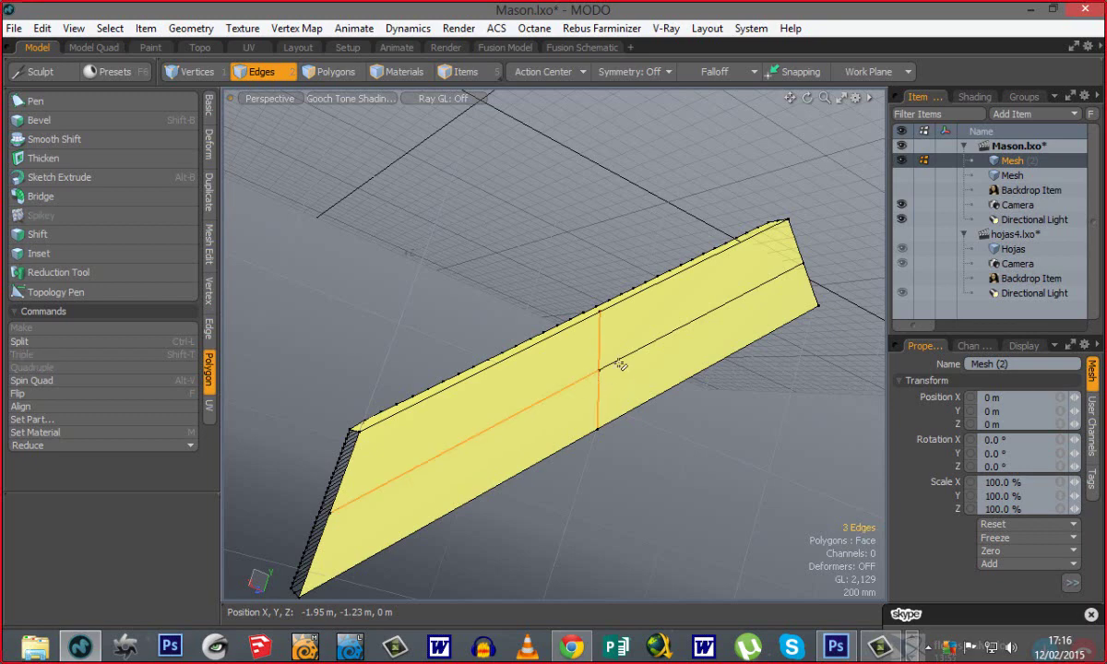
{"action": "key", "text": "BackSpace"}
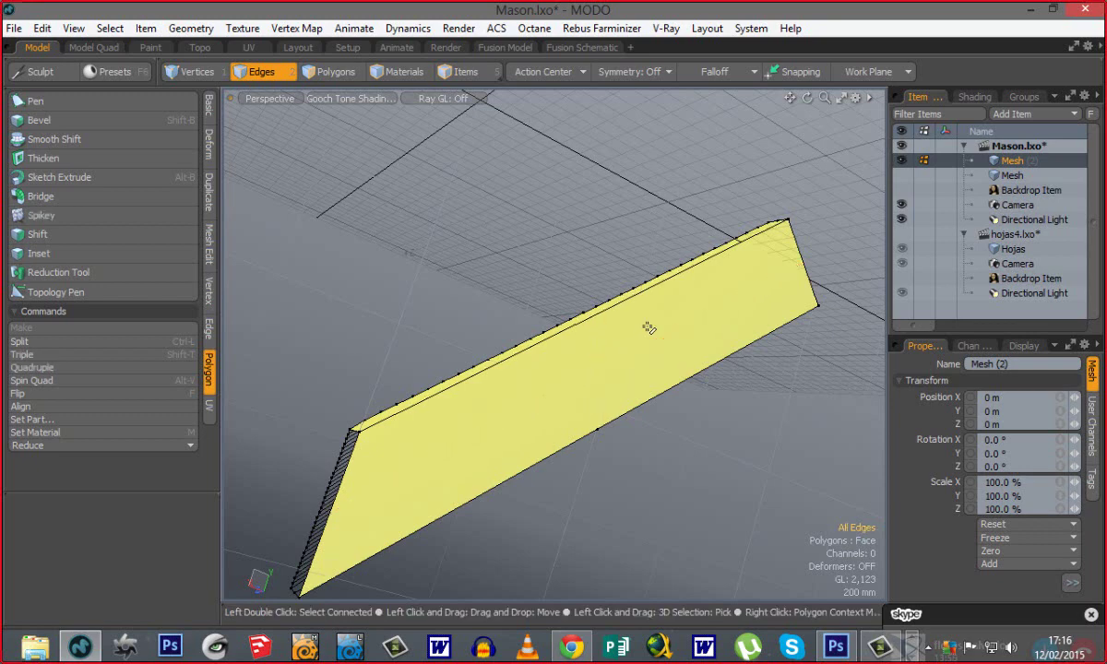
Switch to polygon selection and select the wide and thin side polygons along the arm's opposite rim.
{"action": "left_click_drag", "start_coordinate": [684, 371], "coordinate": [495, 246], "text": "alt"}
{"action": "key", "text": "3"}
{"action": "left_click_drag", "start_coordinate": [595, 349], "coordinate": [594, 308], "text": "ctrl+alt"}
{"action": "key", "text": "alt"}
{"action": "left_click_drag", "start_coordinate": [641, 373], "coordinate": [595, 380], "text": "ctrl+alt"}
{"action": "left_click_drag", "start_coordinate": [460, 411], "coordinate": [453, 403], "text": "shift"}
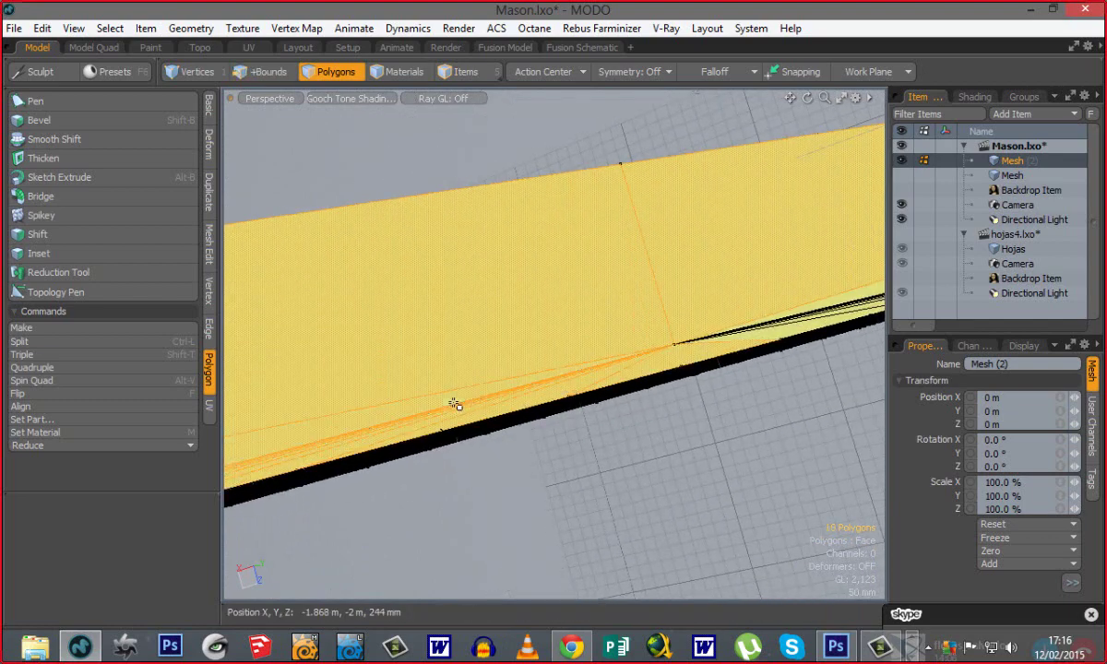
Complete the selection along the opposite rim and merge its polygons into a single polygon.
{"action": "left_click_drag", "start_coordinate": [773, 302], "coordinate": [537, 314], "text": "alt"}
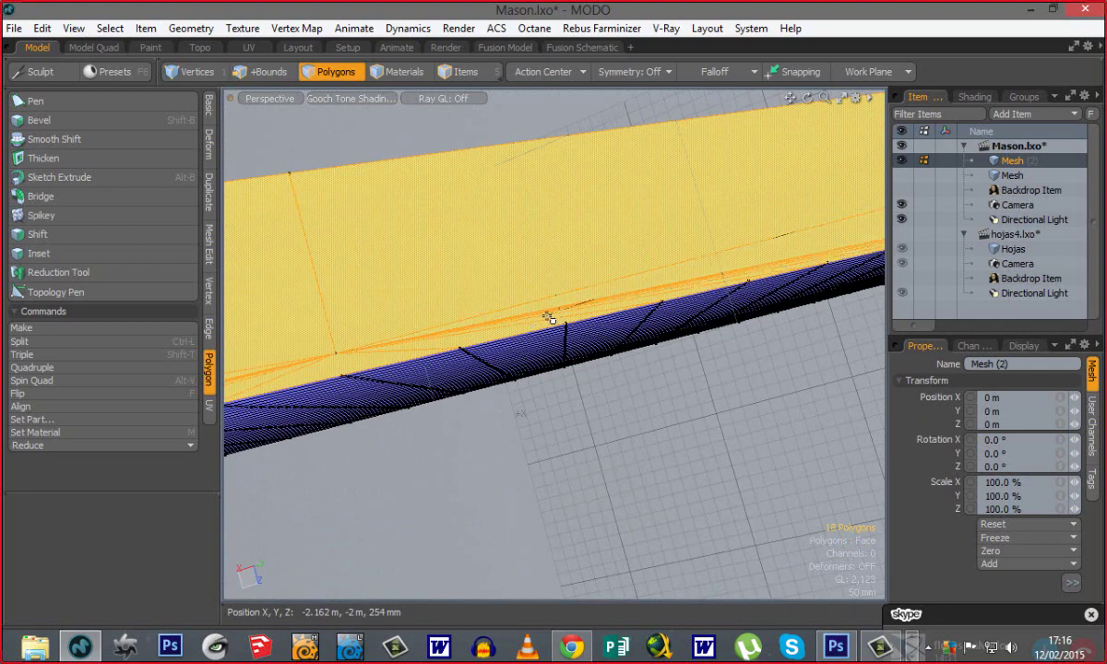
{"action": "left_click_drag", "start_coordinate": [667, 363], "coordinate": [304, 539], "text": "alt"}
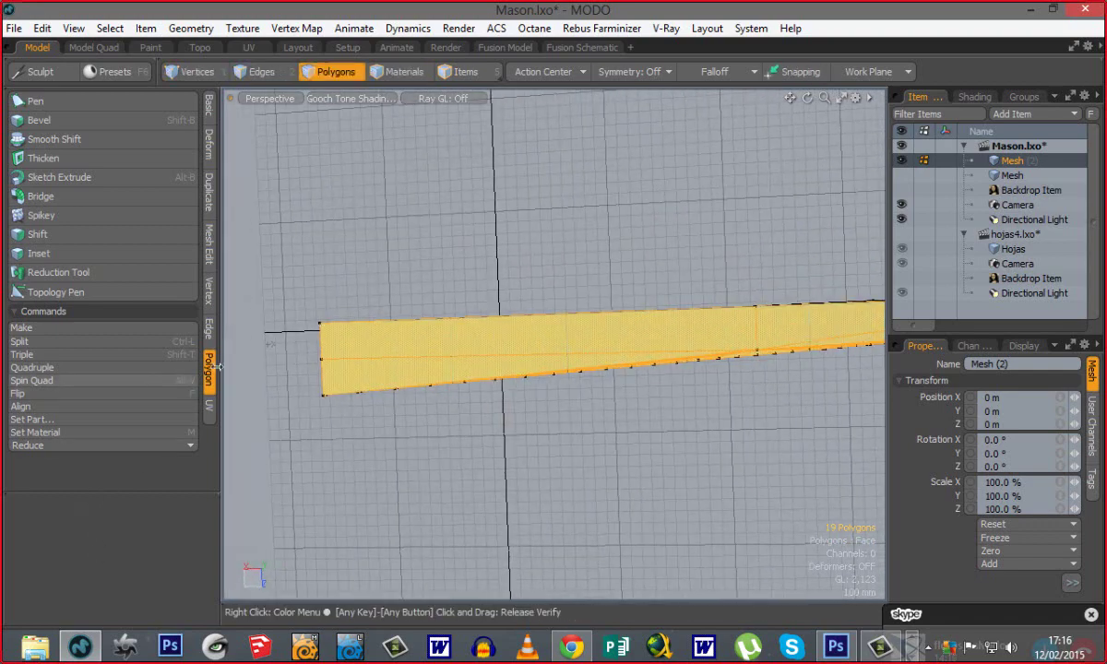
{"action": "left_click", "coordinate": [59, 444]}
{"action": "left_click", "coordinate": [60, 445]}
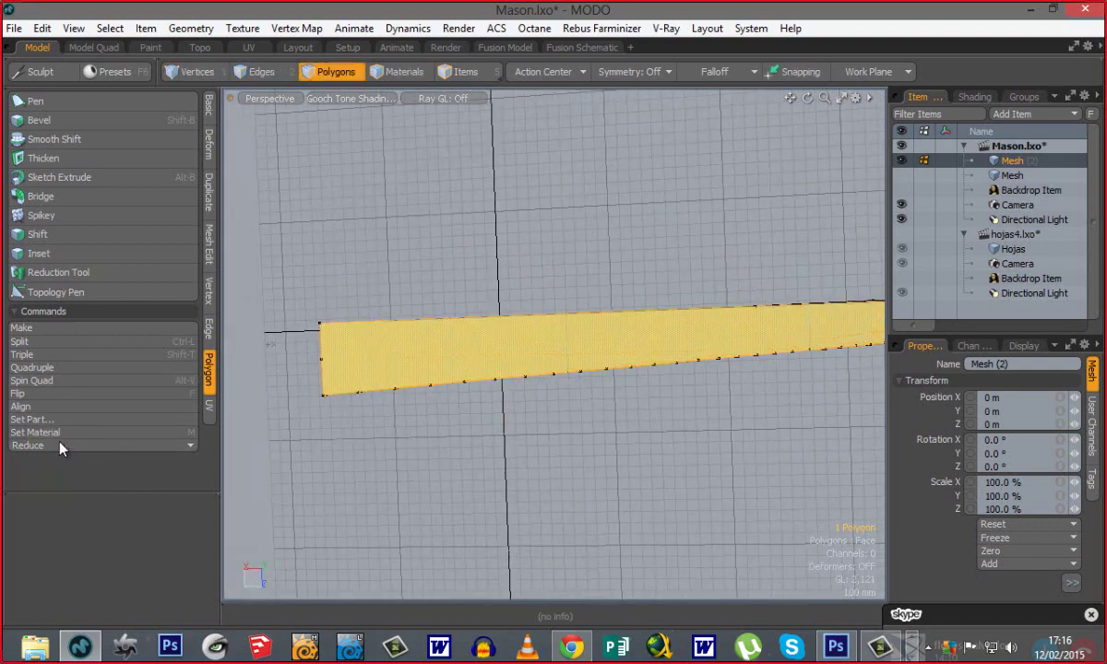
Switch to vertex selection and remove the leftover extra vertices around the second merged side face.
{"action": "left_click_drag", "start_coordinate": [648, 400], "coordinate": [764, 297], "text": "alt"}
{"action": "key", "text": "1"}
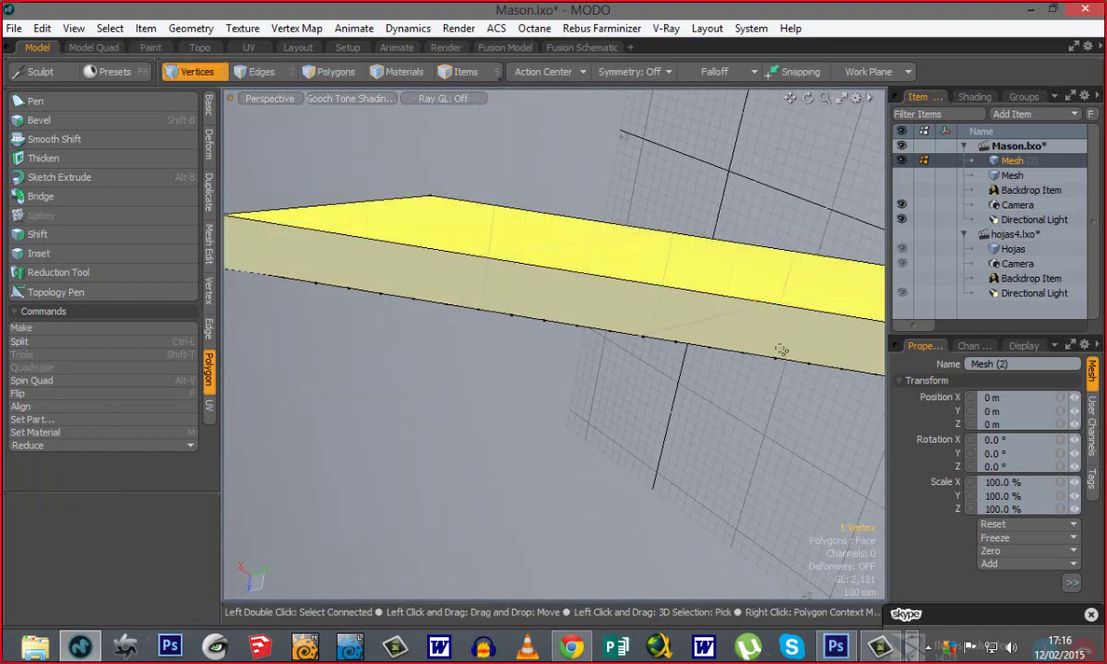
{"action": "left_click_drag", "start_coordinate": [398, 299], "coordinate": [494, 348], "text": "alt+shift"}
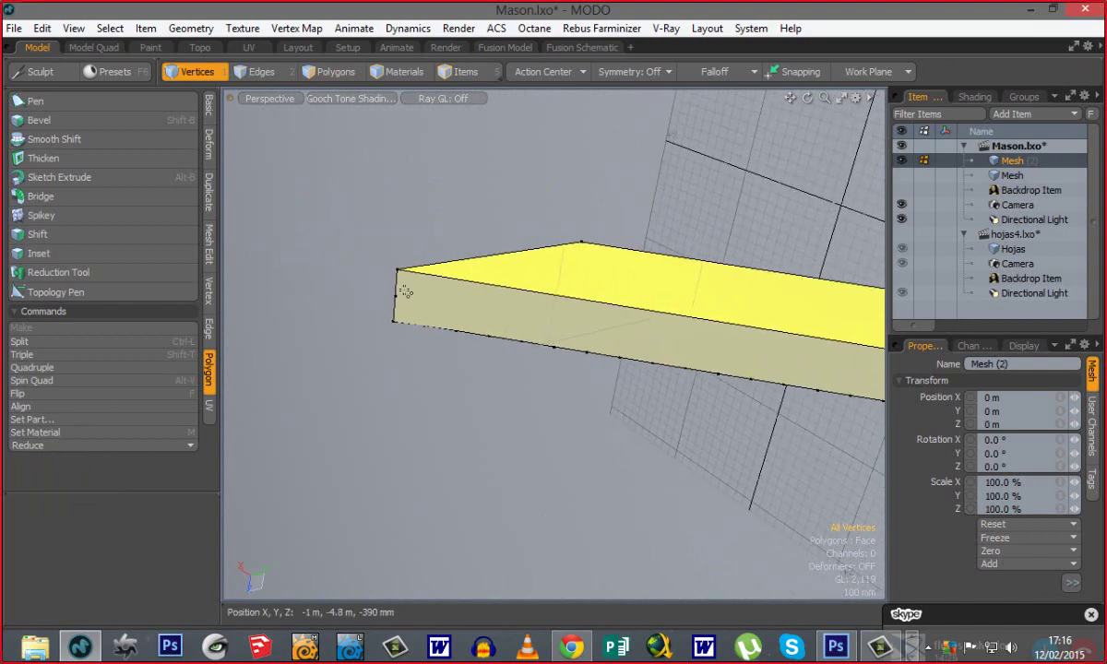
{"action": "left_click_drag", "start_coordinate": [373, 294], "coordinate": [703, 447], "text": "alt"}
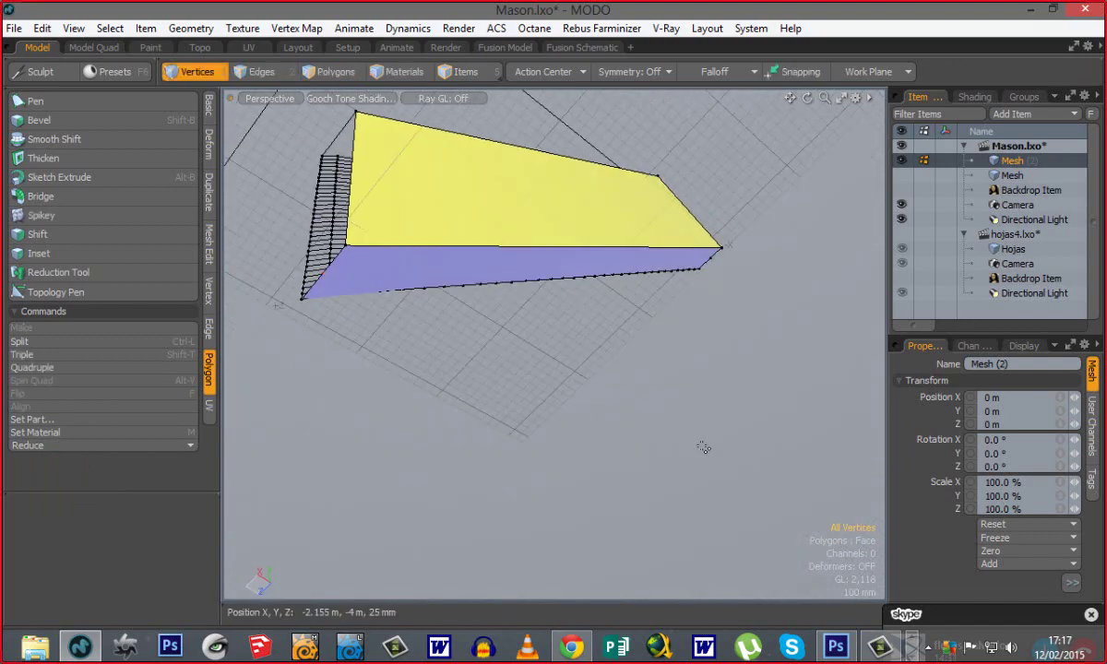
Remove the two midpoint vertices on the short edges of the arm's open end.
{"action": "left_click_drag", "start_coordinate": [754, 346], "coordinate": [324, 418], "text": "alt"}
{"action": "left_click_drag", "start_coordinate": [645, 387], "coordinate": [508, 349], "text": "alt+shift"}
{"action": "left_click_drag", "start_coordinate": [587, 302], "coordinate": [614, 281], "text": "alt"}
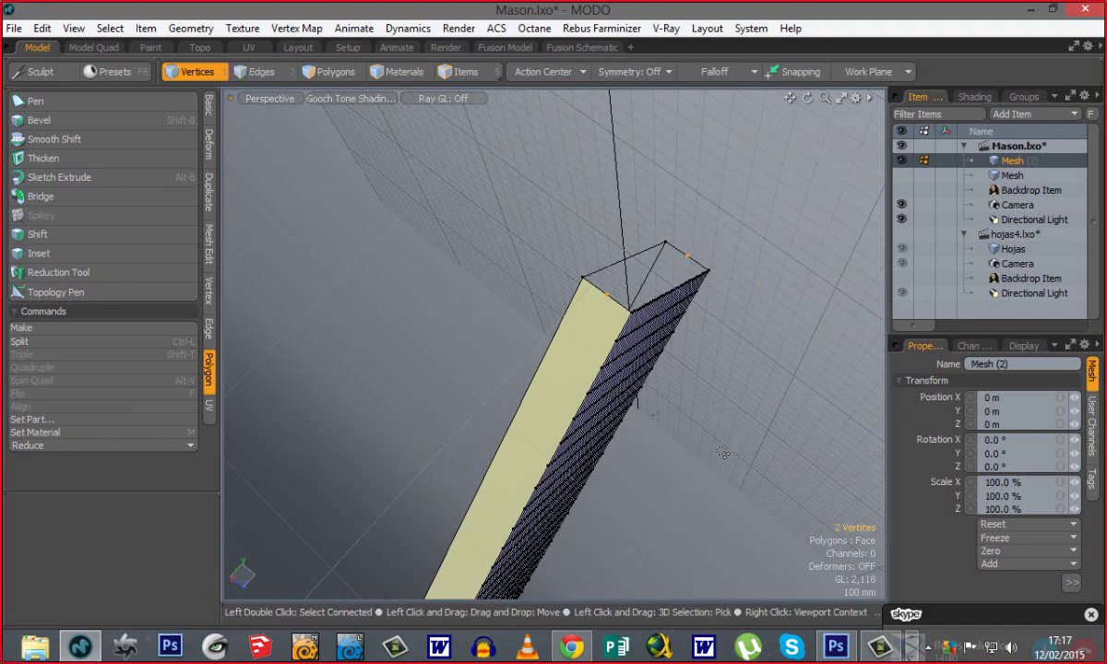
{"action": "left_click_drag", "start_coordinate": [674, 458], "coordinate": [461, 369], "text": "alt+shift"}
{"action": "left_click_drag", "start_coordinate": [583, 380], "coordinate": [364, 406], "text": "alt+shift"}
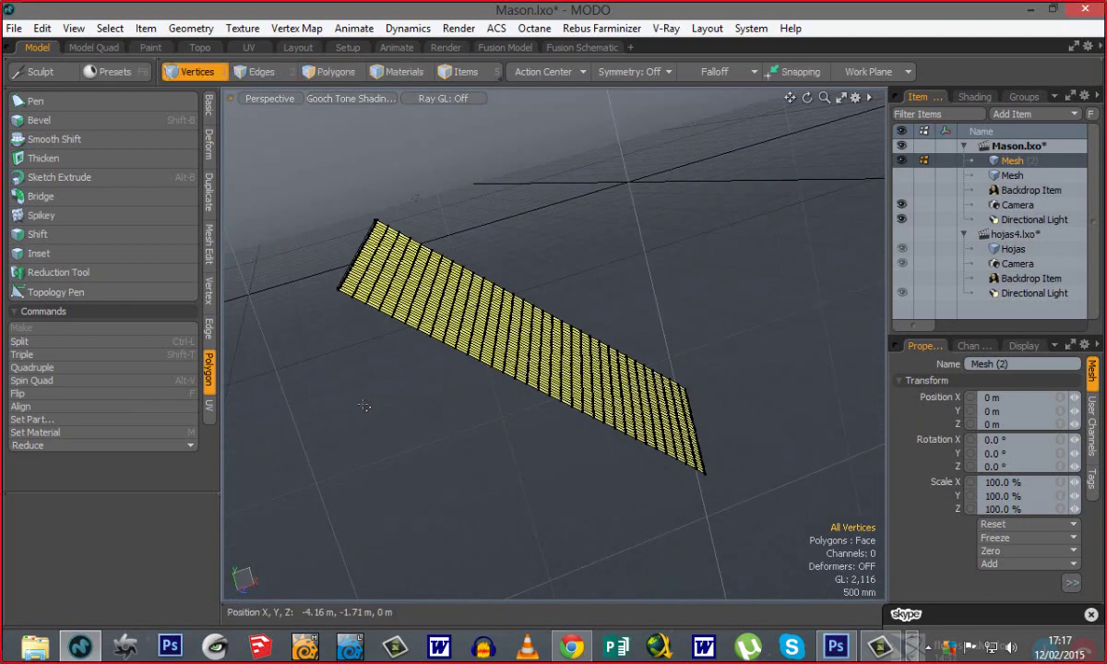
Switch to polygon selection, show the arm in the Right view and set the lasso style to Rectangle.
{"action": "key", "text": "3"}
{"action": "left_click_drag", "start_coordinate": [388, 346], "coordinate": [591, 437], "text": "alt"}
{"action": "left_click_drag", "start_coordinate": [590, 437], "coordinate": [650, 427], "text": "alt"}
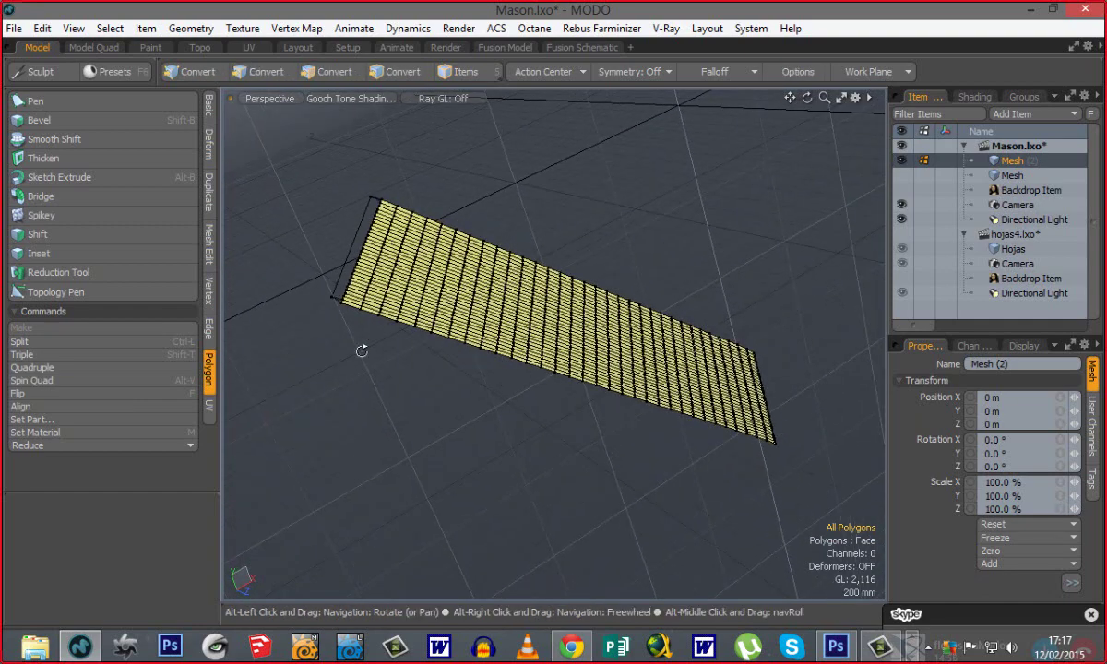
{"action": "key", "text": "ctrl+space"}
{"action": "left_click", "coordinate": [498, 406]}
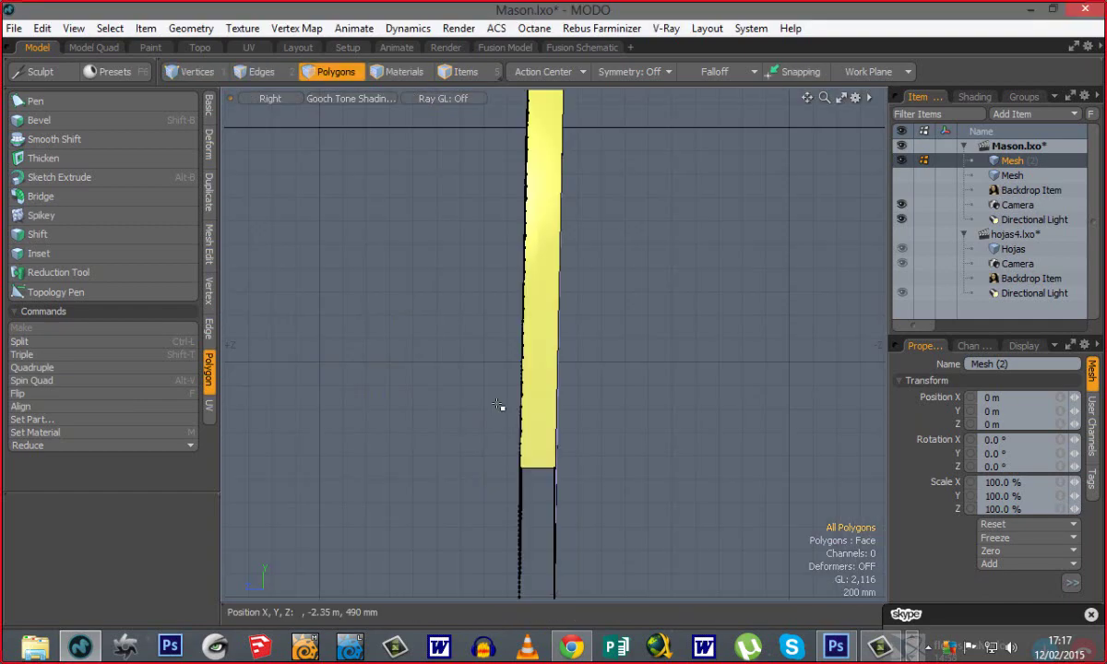
{"action": "left_click_drag", "start_coordinate": [527, 394], "coordinate": [443, 365], "text": "ctrl+alt"}
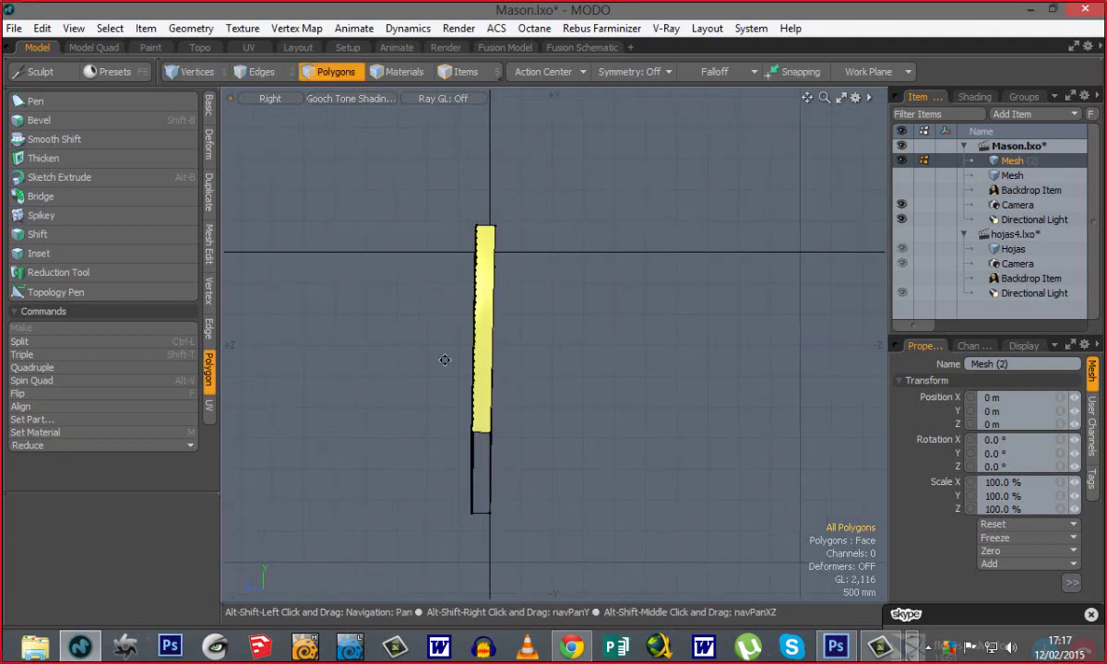
{"action": "left_click_drag", "start_coordinate": [472, 256], "coordinate": [509, 298], "text": "ctrl+alt"}
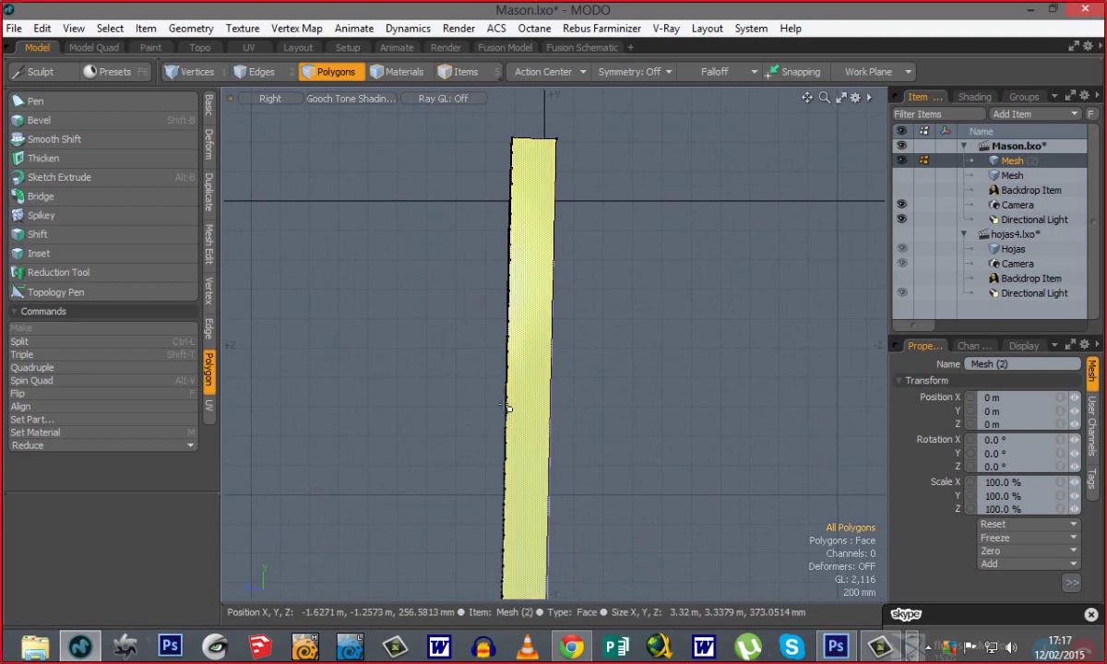
{"action": "left_click_drag", "start_coordinate": [503, 408], "coordinate": [446, 313], "text": "ctrl+alt"}
{"action": "right_click", "coordinate": [275, 284]}
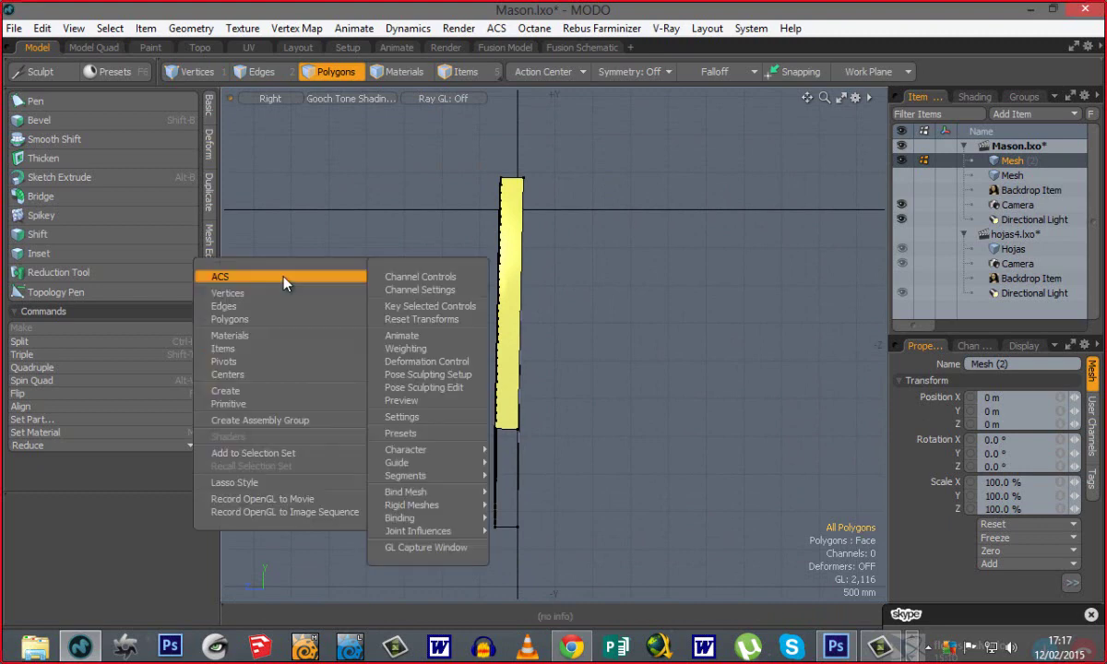
{"action": "mouse_move", "coordinate": [359, 482]}
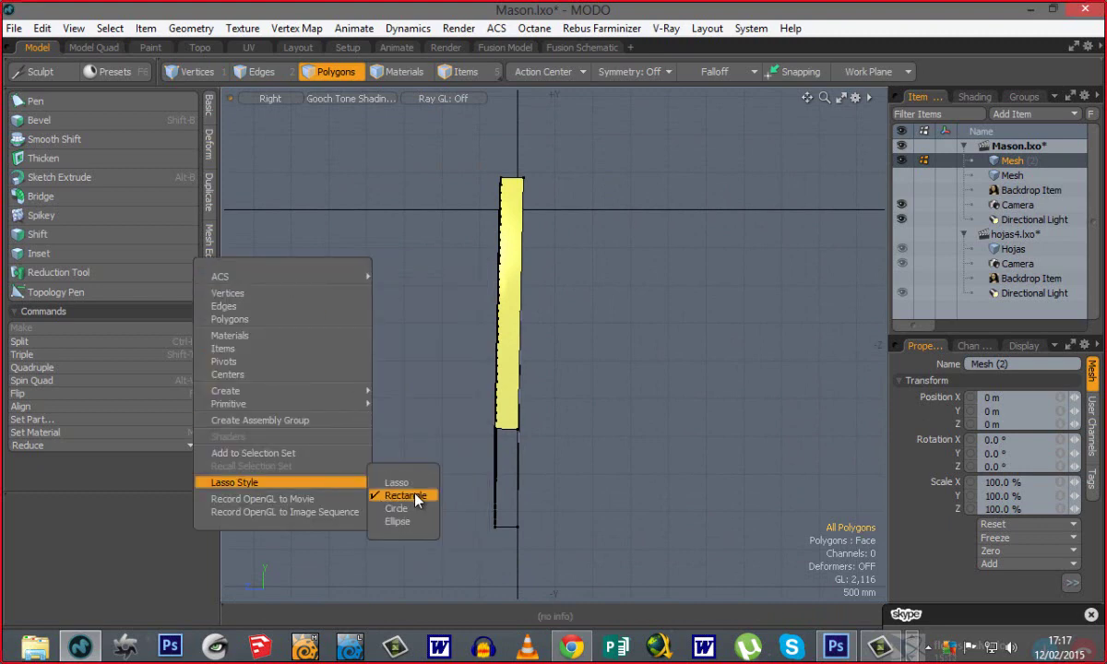
{"action": "left_click", "coordinate": [411, 495]}
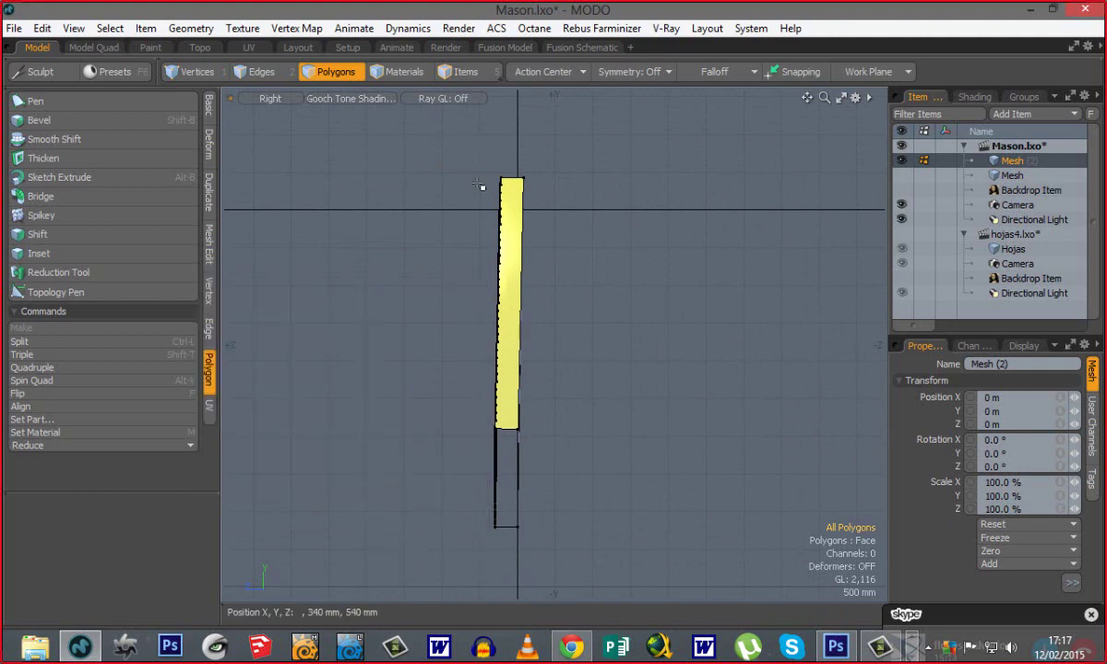
Lasso-select the densely gridded polygons of the arm's large face and merge them into a single polygon.
{"action": "mouse_move", "coordinate": [480, 412]}
{"action": "right_mouse_down"}
{"action": "mouse_move", "coordinate": [480, 586]}
{"action": "mouse_move", "coordinate": [509, 595]}
{"action": "right_mouse_up"}
{"action": "key", "text": "ctrl+space"}
{"action": "left_click", "coordinate": [411, 337]}
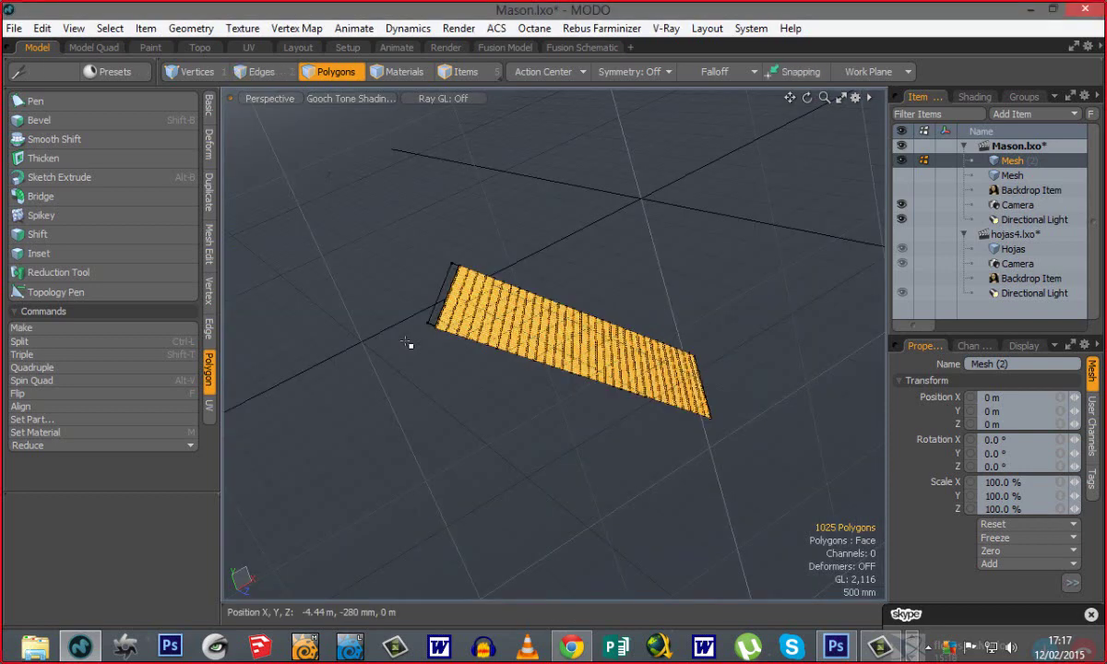
{"action": "left_click_drag", "start_coordinate": [410, 344], "coordinate": [521, 349], "text": "alt"}
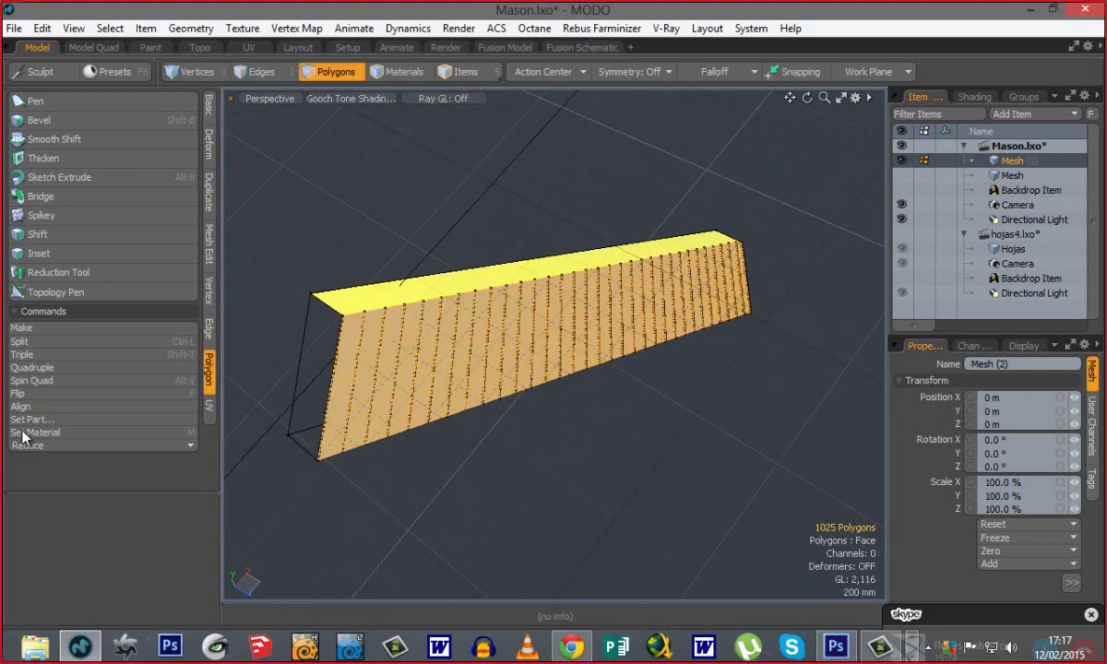
{"action": "left_click", "coordinate": [56, 447]}
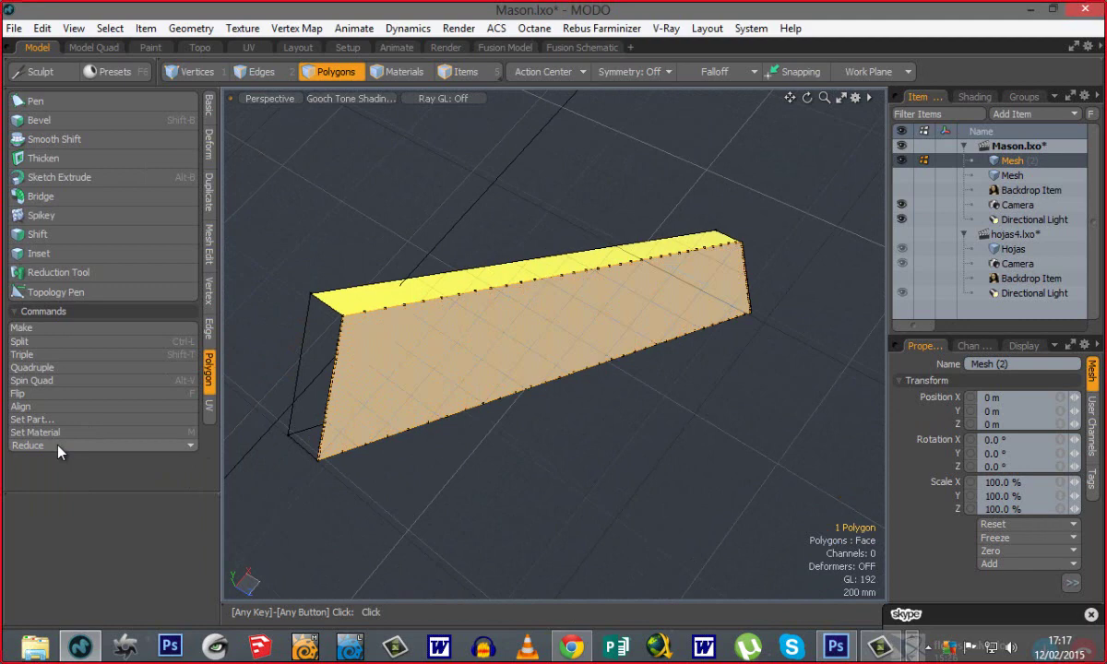
{"action": "left_click", "coordinate": [518, 469]}
{"action": "left_click_drag", "start_coordinate": [710, 420], "coordinate": [620, 349], "text": "alt"}
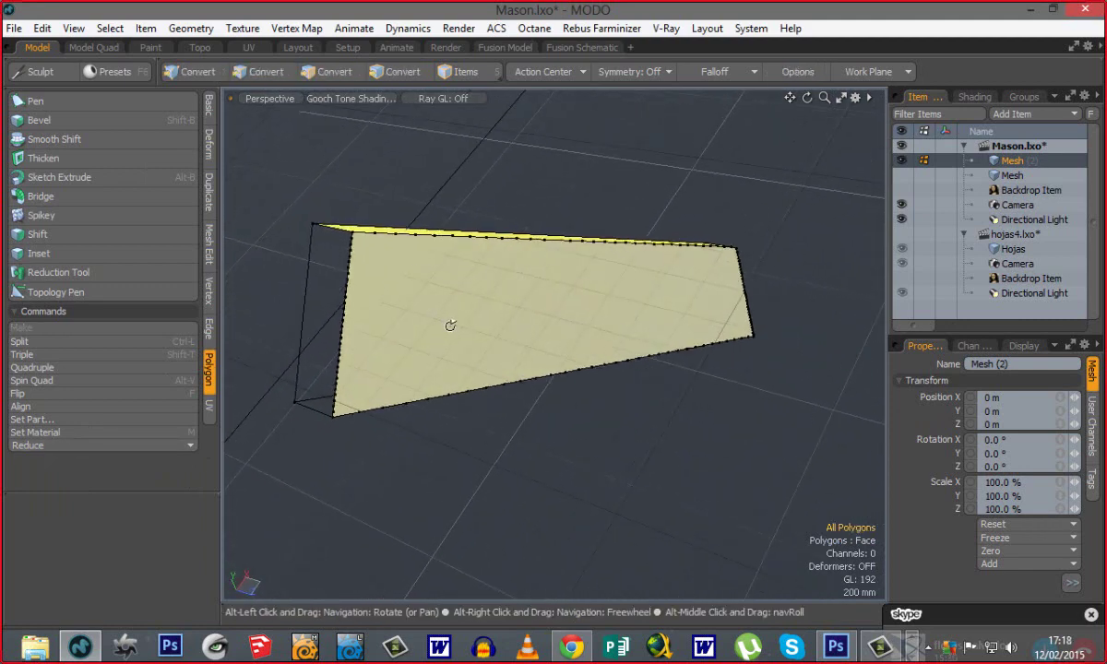
{"action": "left_click_drag", "start_coordinate": [450, 326], "coordinate": [455, 274], "text": "alt"}
Show the arm in the Top view with Wireframe shading and switch to vertex selection.
{"action": "key", "text": "ctrl+space"}
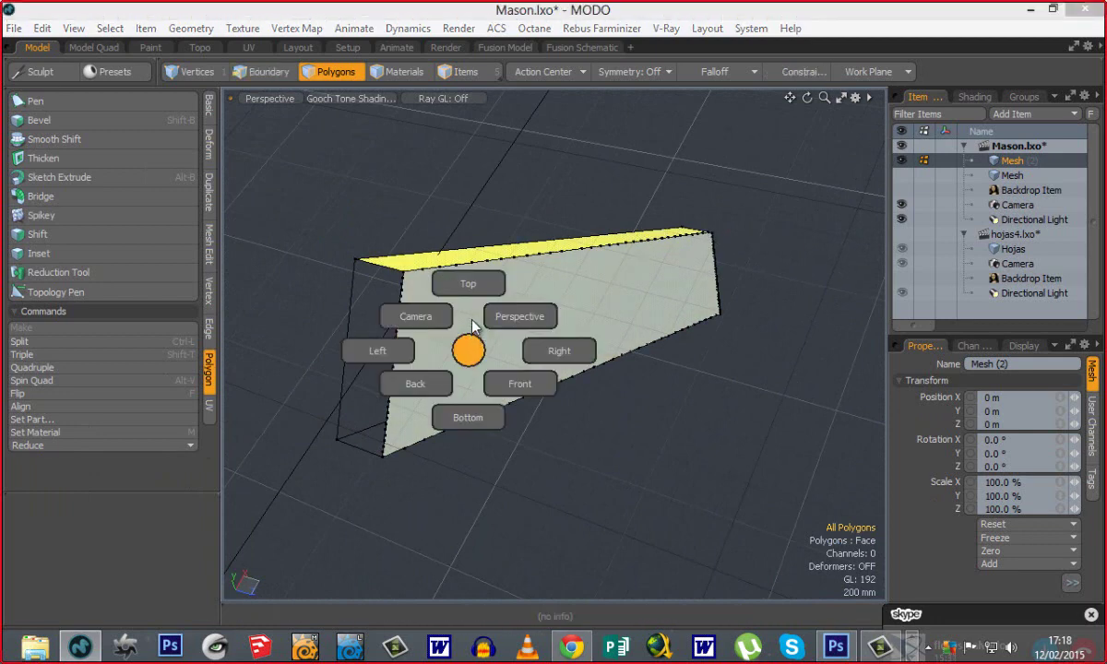
{"action": "left_click", "coordinate": [469, 287]}
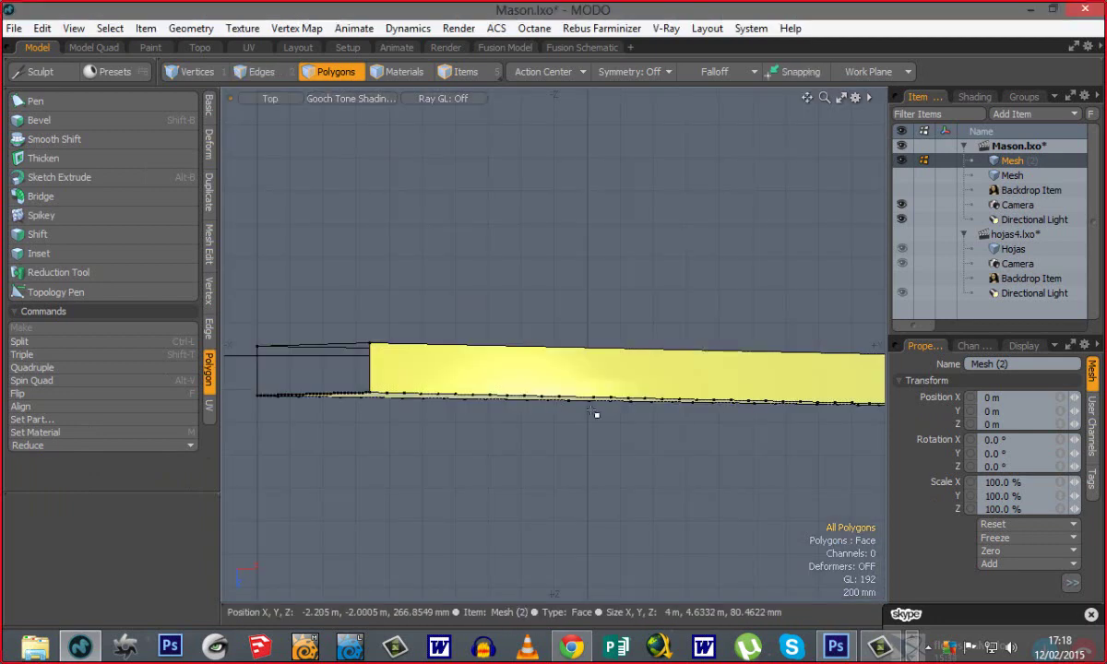
{"action": "left_click_drag", "start_coordinate": [616, 400], "coordinate": [493, 359], "text": "alt+shift"}
{"action": "scroll", "coordinate": [620, 410], "scroll_direction": "down", "scroll_amount": 1}
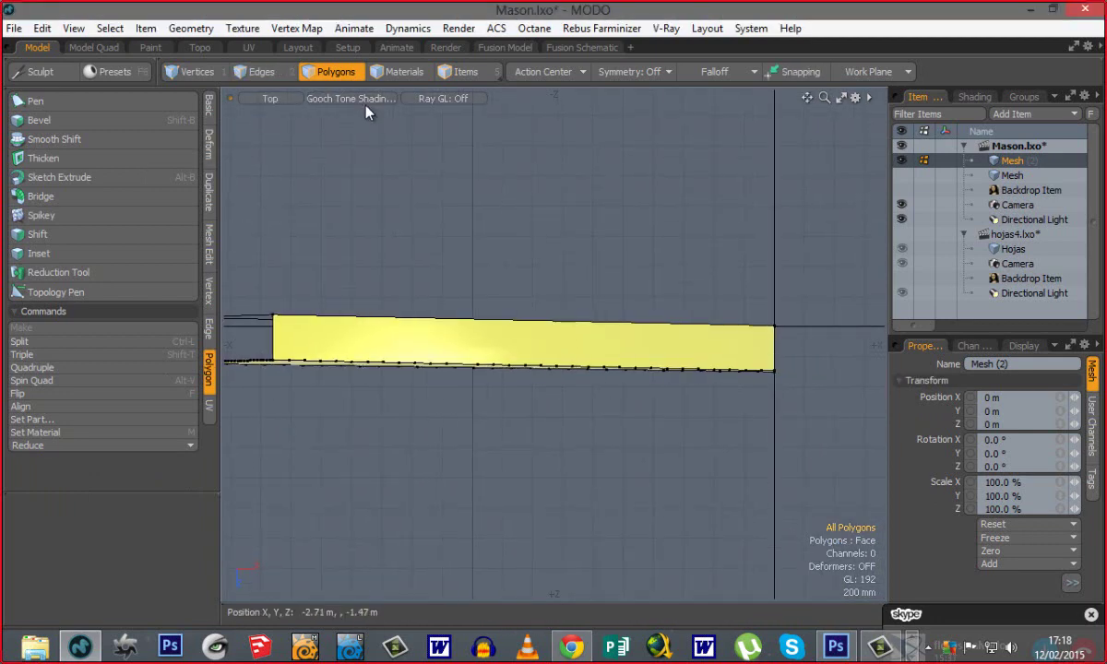
{"action": "left_click", "coordinate": [341, 96]}
{"action": "left_click", "coordinate": [340, 166]}
{"action": "key", "text": "1"}
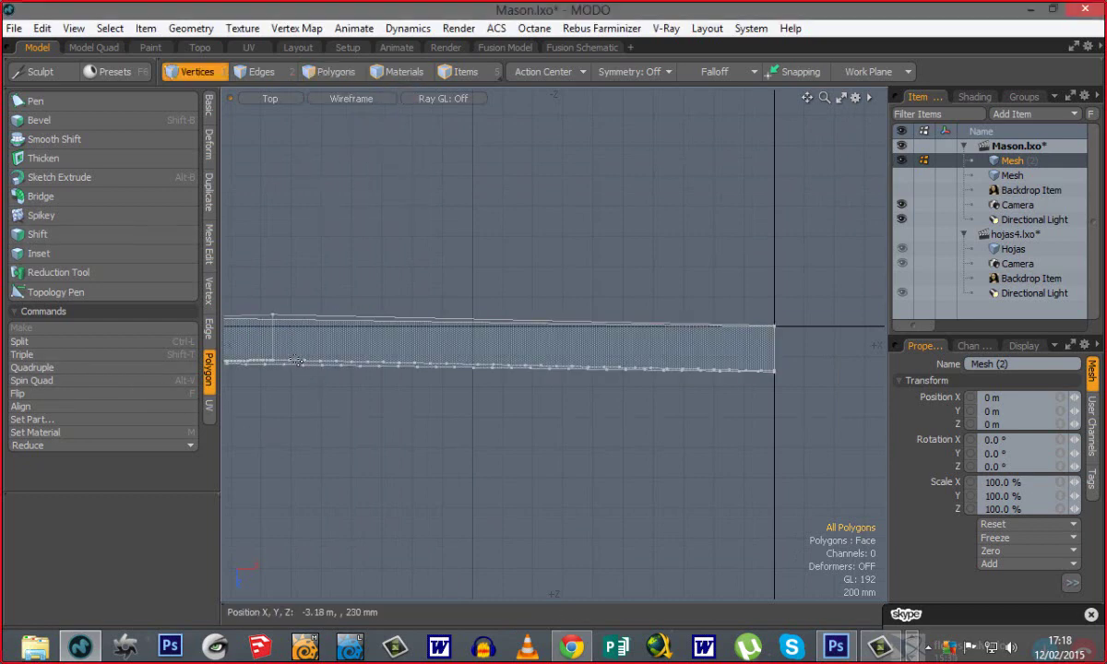
Remove the surplus vertices along both long edges of the merged face, keeping its corner vertices.
{"action": "left_click_drag", "start_coordinate": [398, 411], "coordinate": [723, 452]}
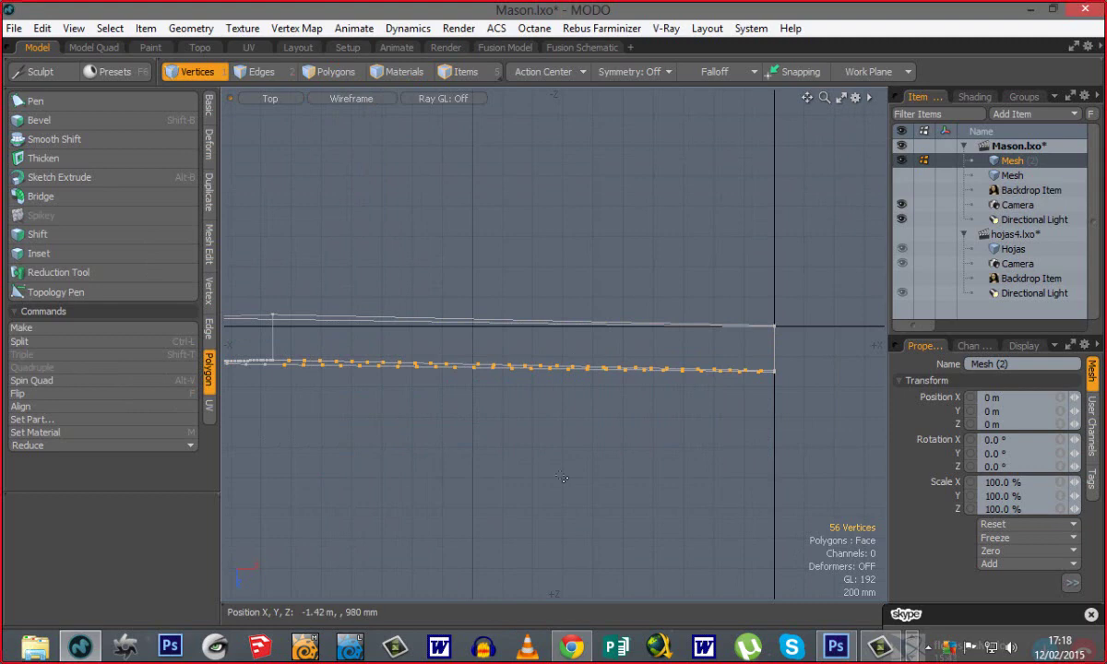
{"action": "left_click_drag", "start_coordinate": [593, 477], "coordinate": [734, 482], "text": "alt+shift"}
{"action": "left_click", "coordinate": [607, 479]}
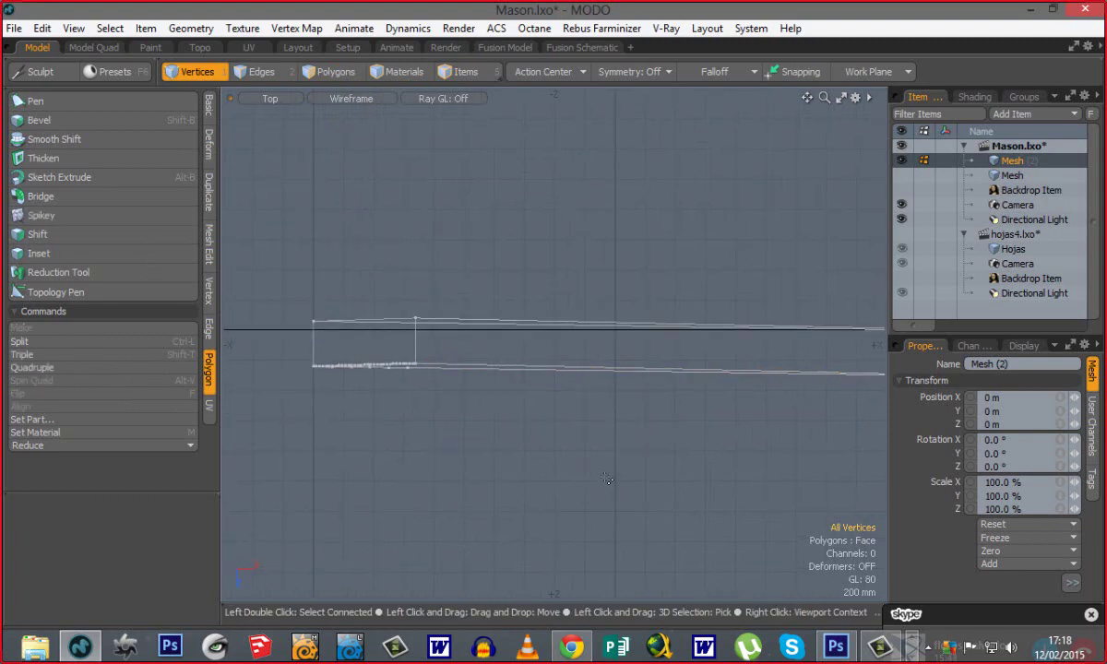
{"action": "left_click_drag", "start_coordinate": [405, 400], "coordinate": [449, 410], "text": "alt"}
{"action": "left_click_drag", "start_coordinate": [487, 348], "coordinate": [372, 454]}
{"action": "key", "text": "Delete"}
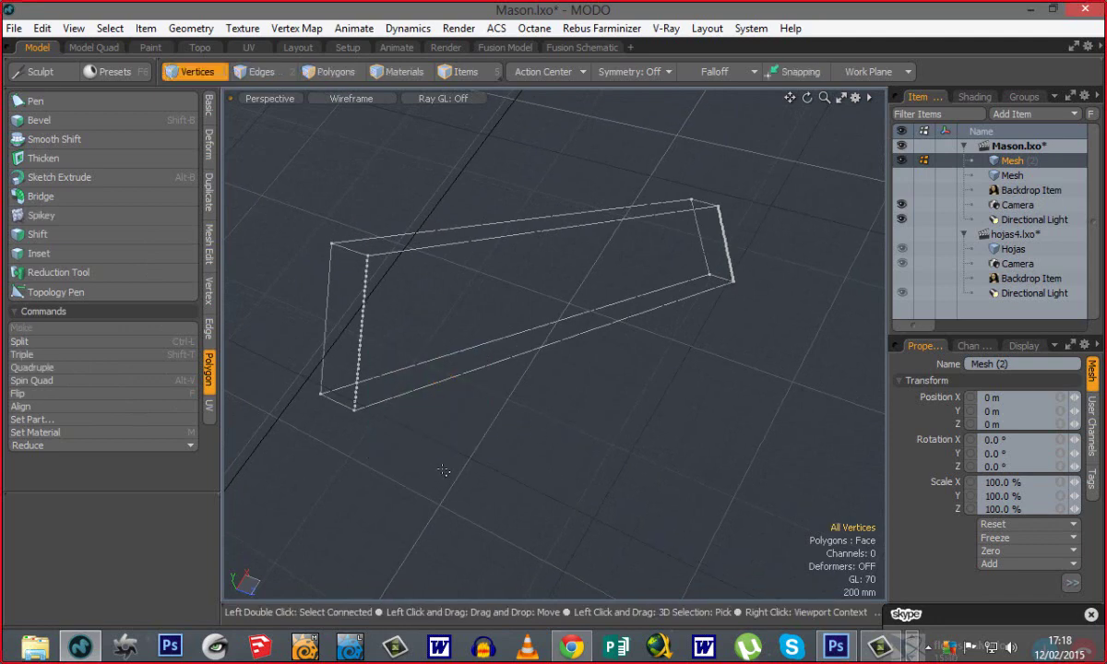
Remove the surplus vertices between the corners on the merged face's shorter end edge.
{"action": "left_click_drag", "start_coordinate": [667, 440], "coordinate": [491, 452], "text": "alt"}
{"action": "left_click_drag", "start_coordinate": [575, 412], "coordinate": [692, 339], "text": "alt"}
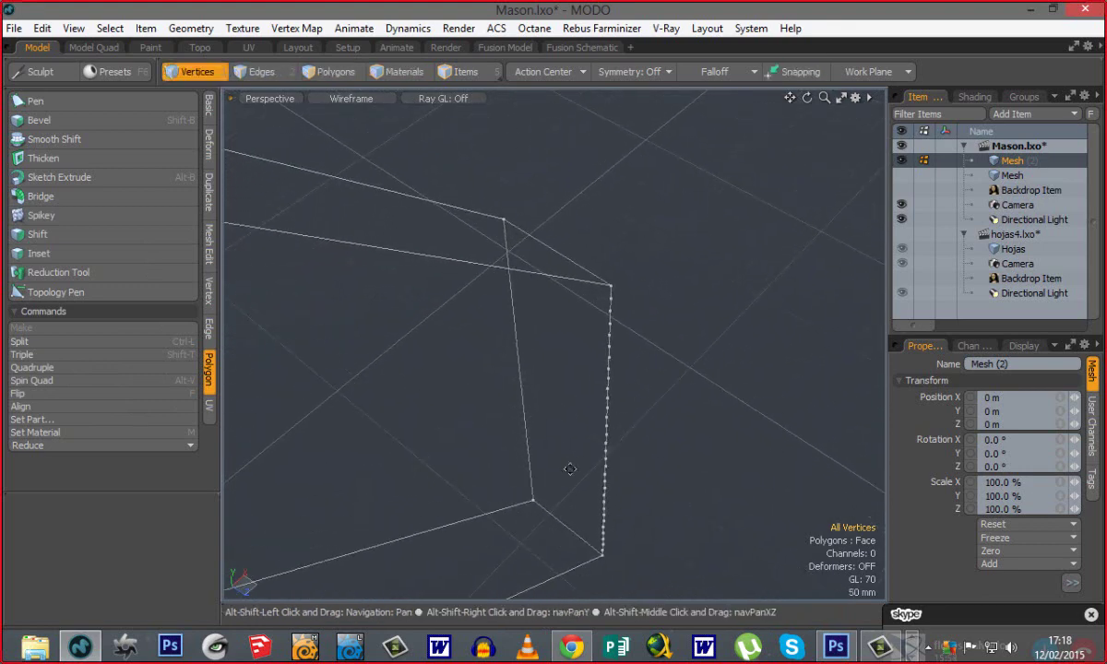
{"action": "left_click_drag", "start_coordinate": [568, 470], "coordinate": [539, 392], "text": "alt+shift"}
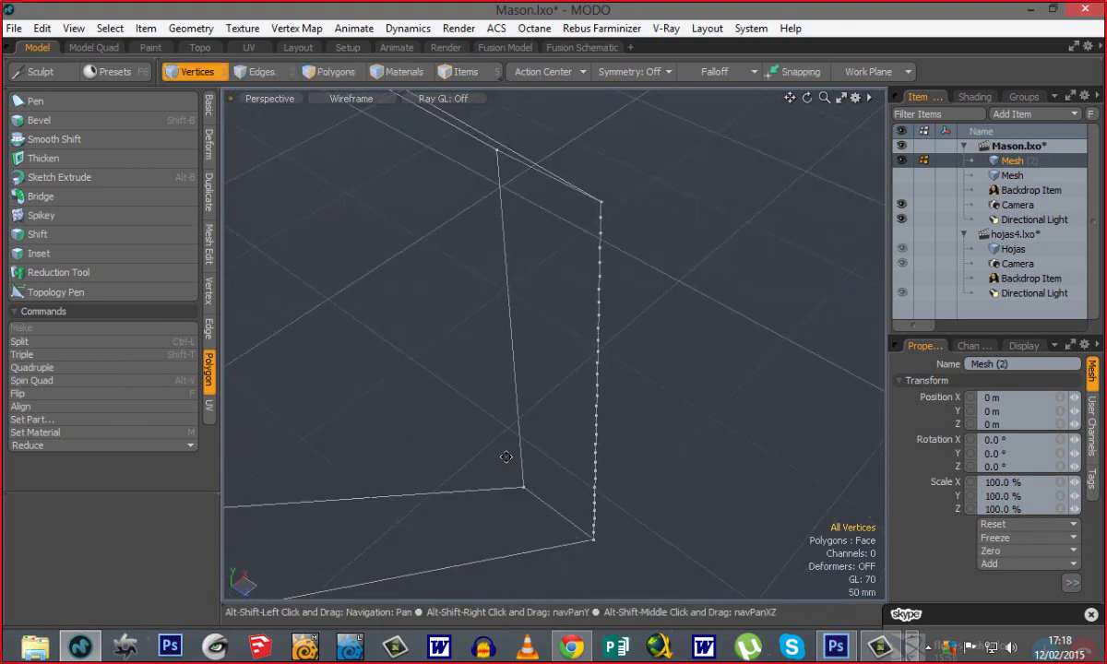
{"action": "left_click_drag", "start_coordinate": [506, 456], "coordinate": [488, 425], "text": "alt+shift"}
{"action": "left_click_drag", "start_coordinate": [555, 382], "coordinate": [540, 356], "text": "alt"}
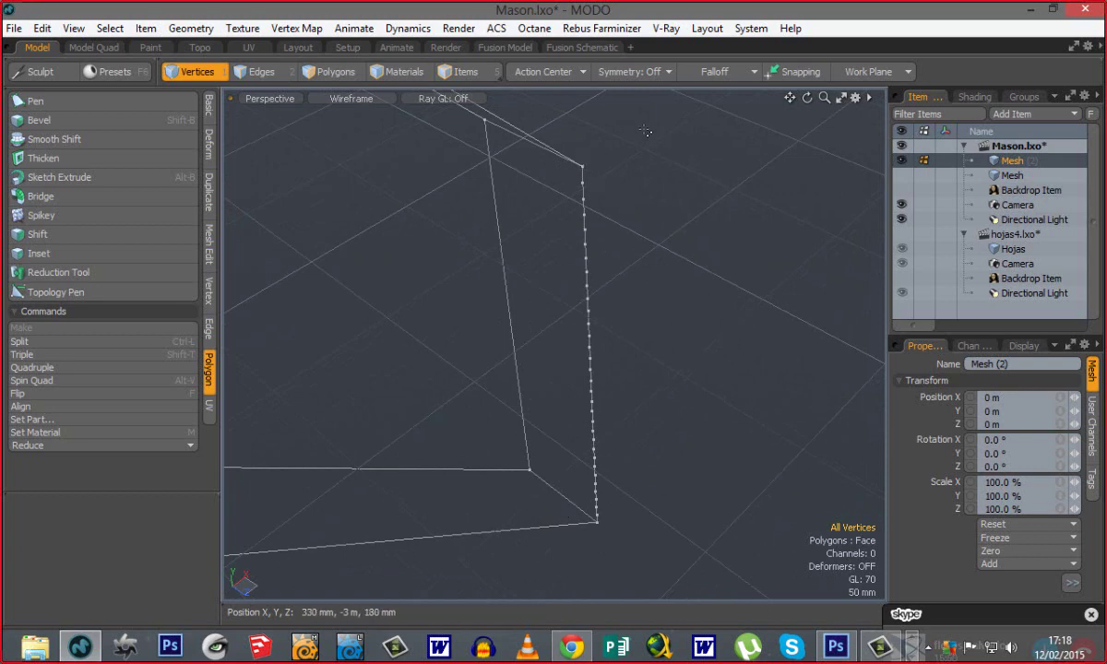
{"action": "left_click_drag", "start_coordinate": [643, 480], "coordinate": [598, 568]}
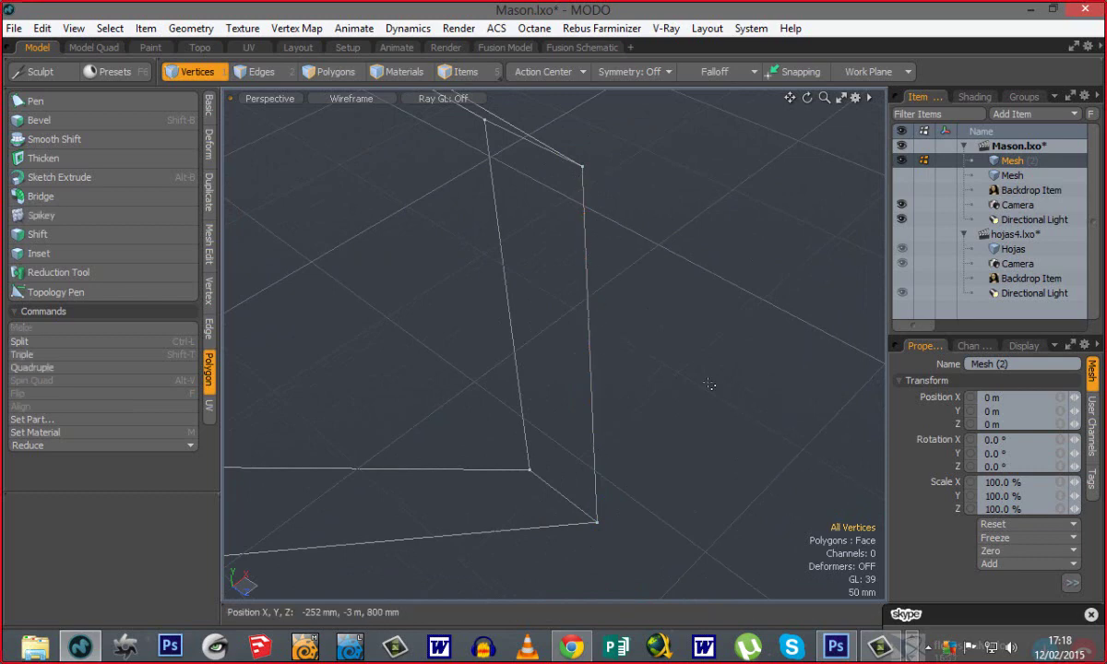
Remove the surplus vertices between the corners on the merged face's opposite end edge.
{"action": "scroll", "coordinate": [702, 406], "scroll_direction": "down", "scroll_amount": 8}
{"action": "left_click_drag", "start_coordinate": [548, 355], "coordinate": [636, 241], "text": "alt"}
{"action": "mouse_move", "coordinate": [582, 129]}
{"action": "right_mouse_down"}
{"action": "mouse_move", "coordinate": [560, 267]}
{"action": "mouse_move", "coordinate": [493, 465]}
{"action": "right_mouse_up"}
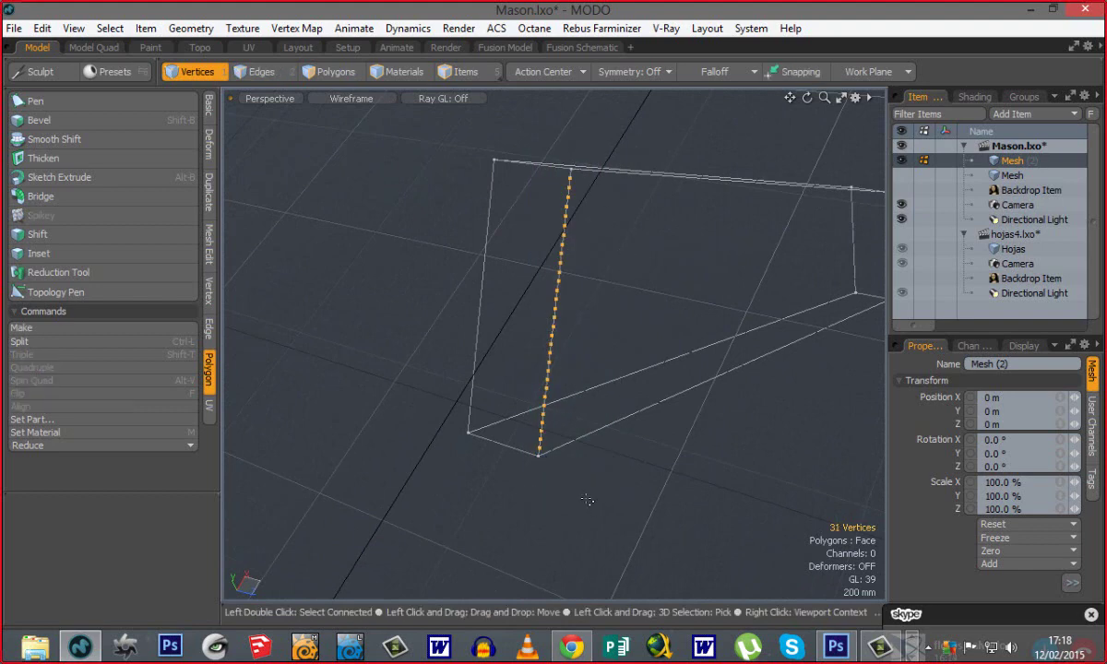
{"action": "left_click_drag", "start_coordinate": [586, 500], "coordinate": [537, 405], "text": "alt"}
Frame the whole arm in the Perspective view and restore Gooch Tone Shading.
{"action": "key", "text": "ctrl+space"}
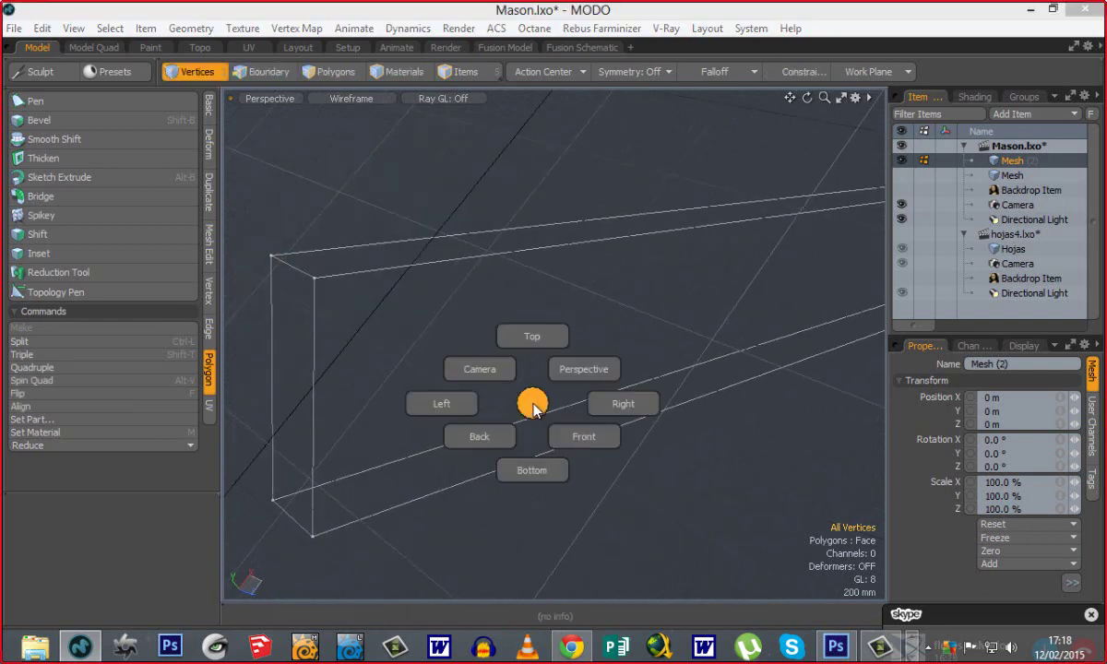
{"action": "left_click", "coordinate": [586, 369]}
{"action": "left_click_drag", "start_coordinate": [610, 401], "coordinate": [472, 387], "text": "ctrl+alt"}
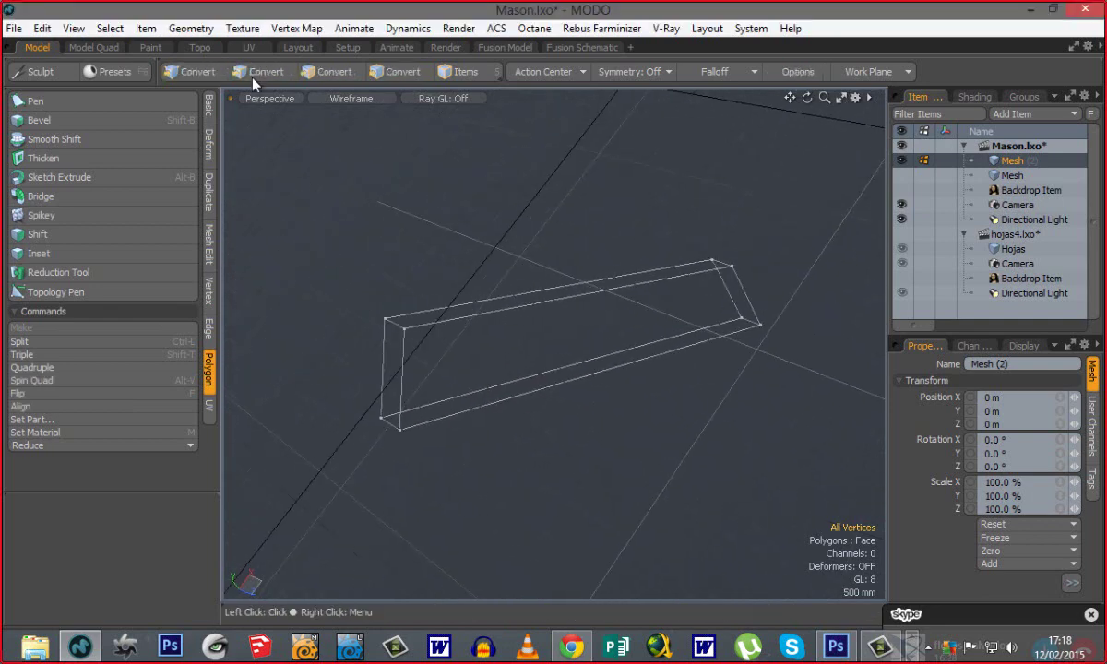
{"action": "left_click", "coordinate": [349, 99]}
{"action": "left_click", "coordinate": [344, 189]}
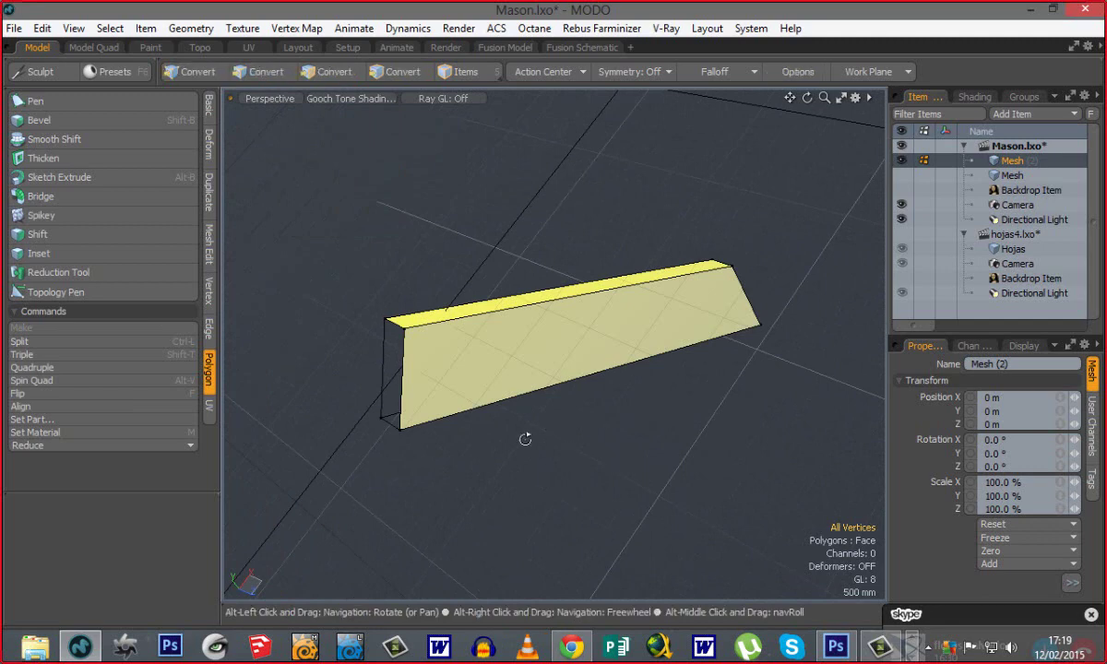
Switch to edge selection, select the four border edges of the arm's open end and fill it with a polygon.
{"action": "left_click_drag", "start_coordinate": [525, 439], "coordinate": [559, 211], "text": "alt"}
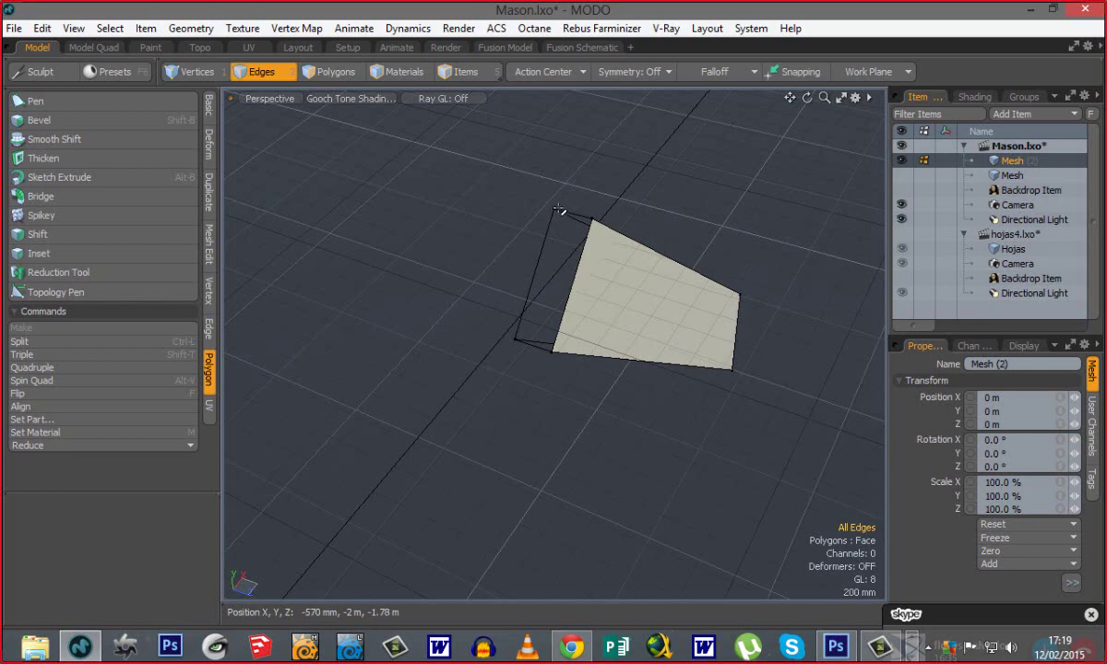
{"action": "double_click", "coordinate": [540, 268]}
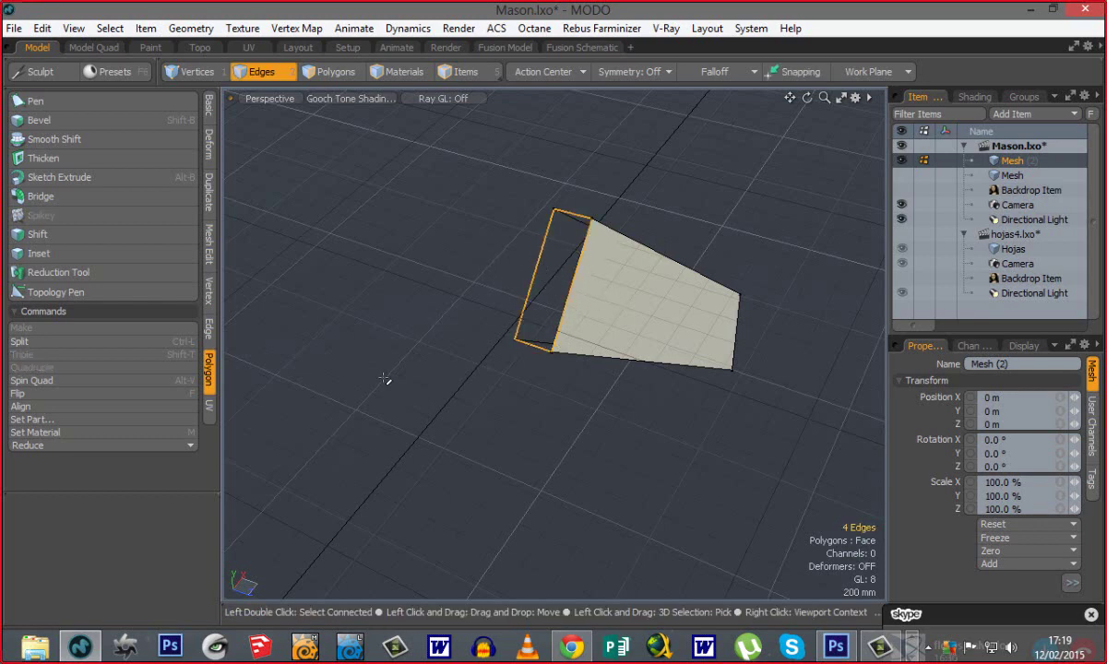
{"action": "key", "text": "p"}
{"action": "left_click_drag", "start_coordinate": [588, 346], "coordinate": [494, 334], "text": "alt+shift"}
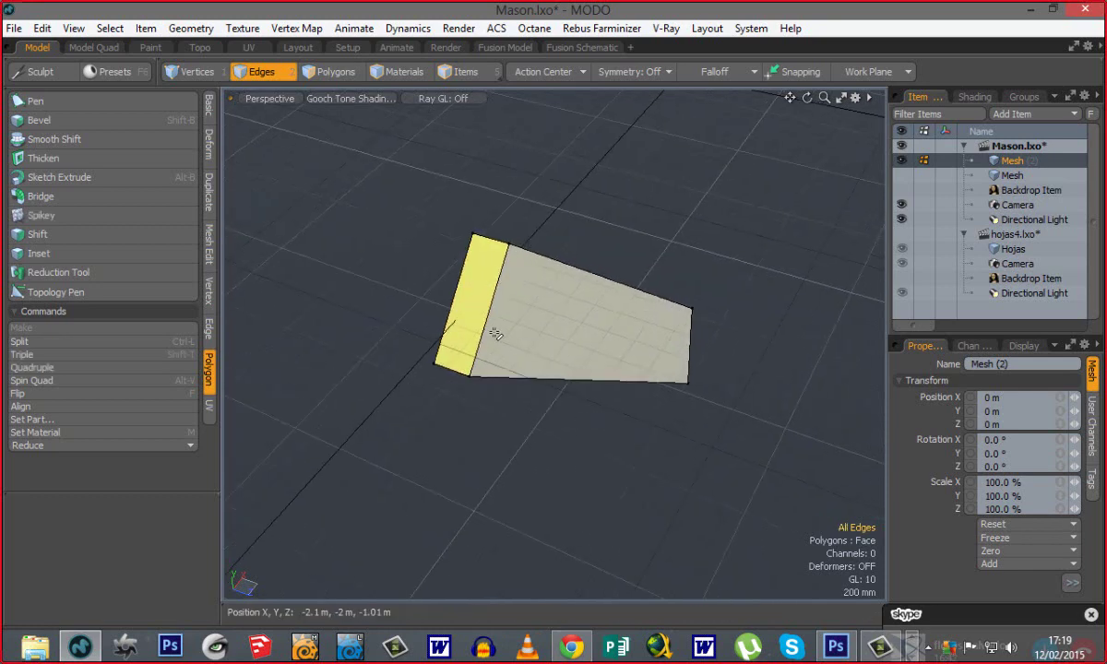
Inspect the cleaned-up arm and its ends in the Front view and from several Perspective angles.
{"action": "left_click_drag", "start_coordinate": [679, 389], "coordinate": [612, 378], "text": "alt"}
{"action": "key", "text": "ctrl+space"}
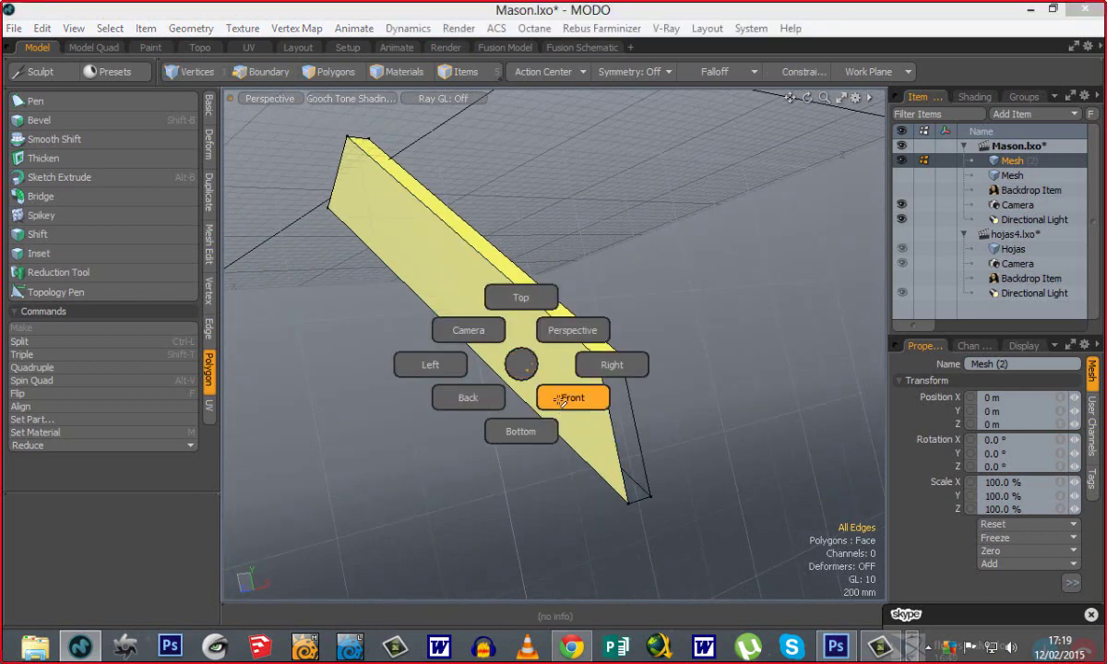
{"action": "left_click", "coordinate": [561, 400]}
{"action": "left_click_drag", "start_coordinate": [684, 411], "coordinate": [618, 405], "text": "ctrl+alt"}
{"action": "mouse_move", "coordinate": [749, 405]}
{"action": "left_mouse_down", "text": "alt+shift"}
{"action": "mouse_move", "coordinate": [610, 383]}
{"action": "mouse_move", "coordinate": [742, 388]}
{"action": "left_mouse_up", "text": "alt+shift"}
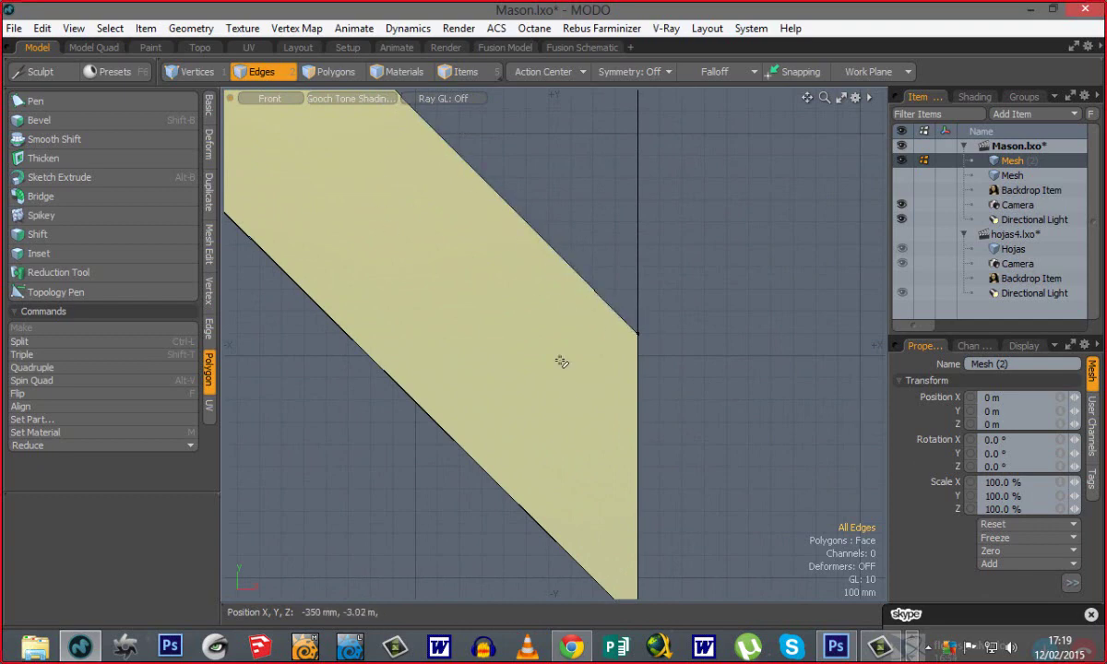
{"action": "left_click_drag", "start_coordinate": [554, 415], "coordinate": [485, 398], "text": "ctrl+alt"}
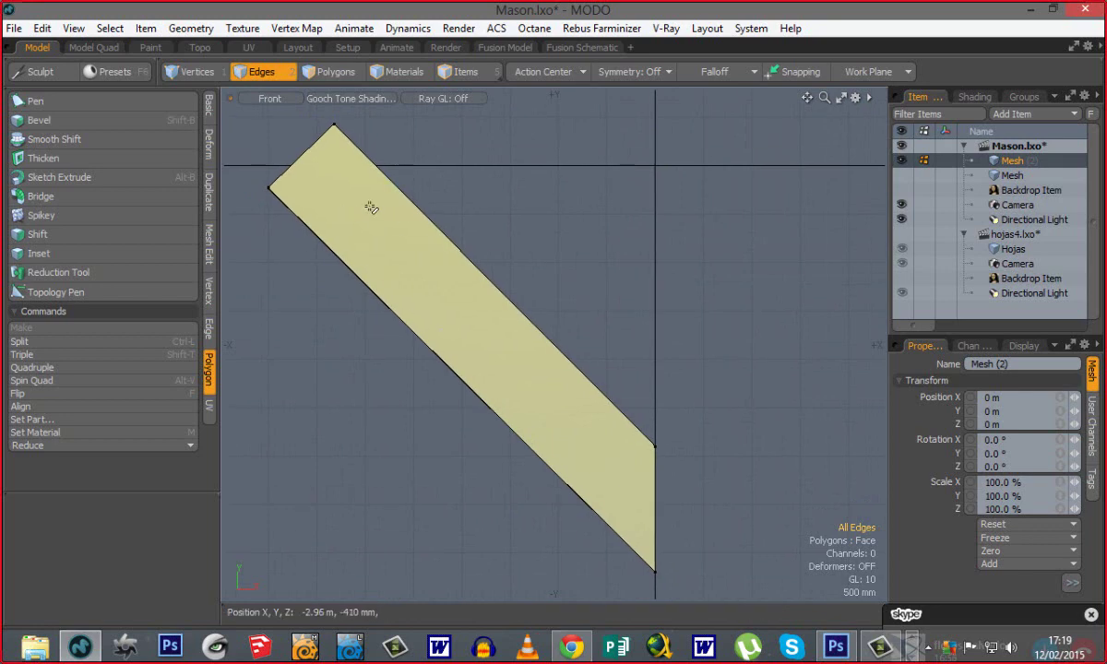
{"action": "key", "text": "ctrl+space"}
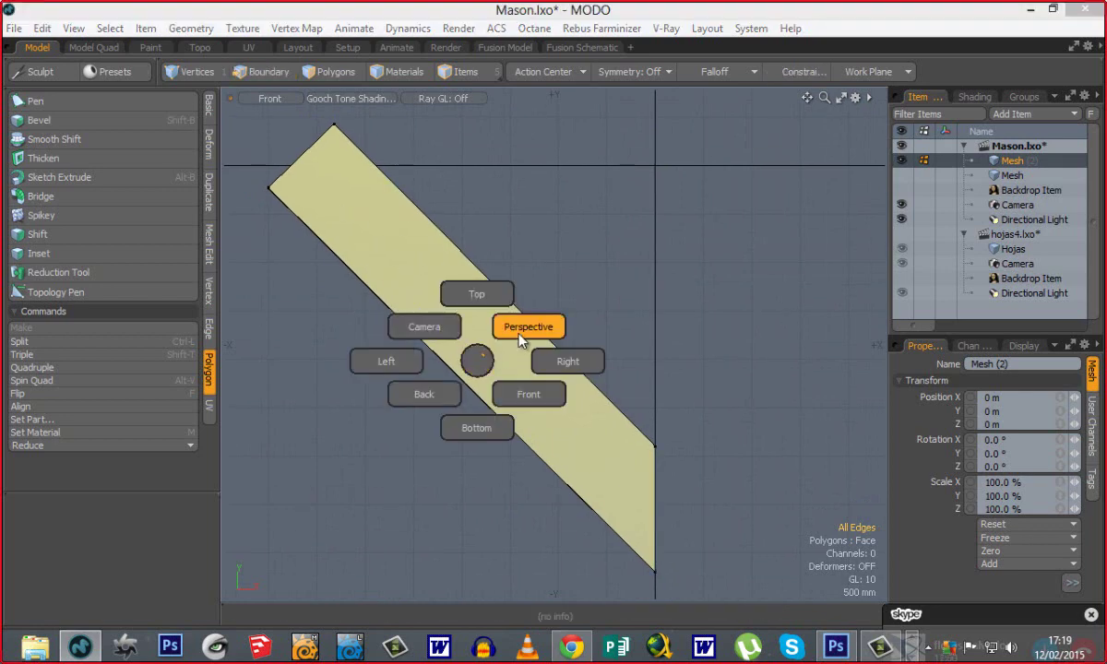
{"action": "left_click", "coordinate": [525, 325]}
{"action": "left_click_drag", "start_coordinate": [495, 361], "coordinate": [426, 312], "text": "alt"}
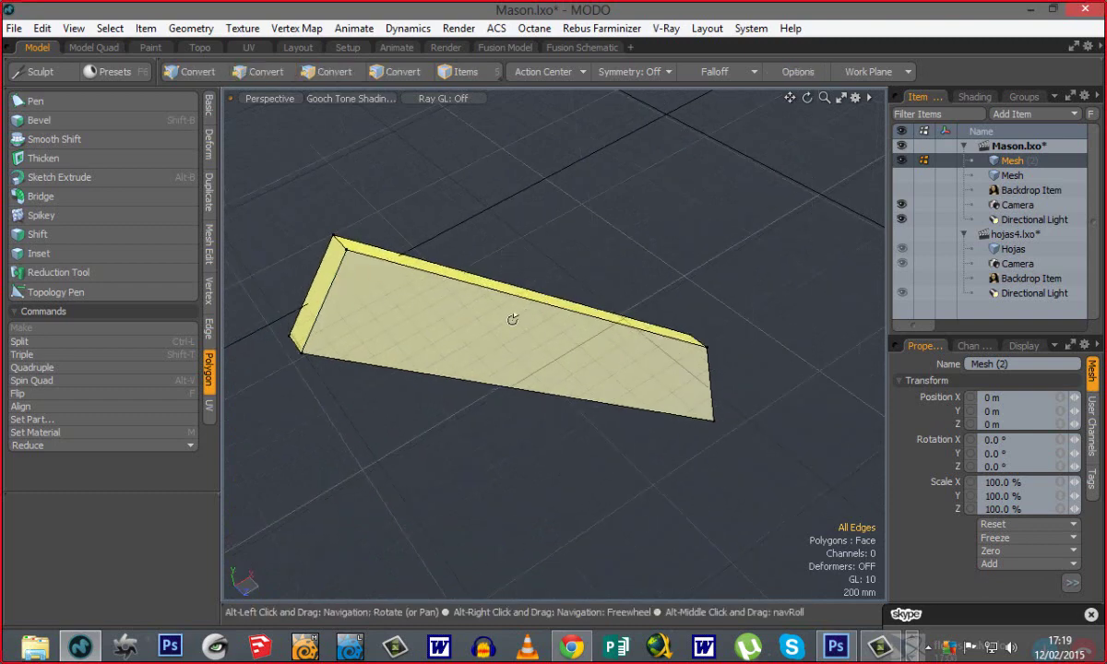
{"action": "left_click_drag", "start_coordinate": [511, 319], "coordinate": [400, 334], "text": "alt"}
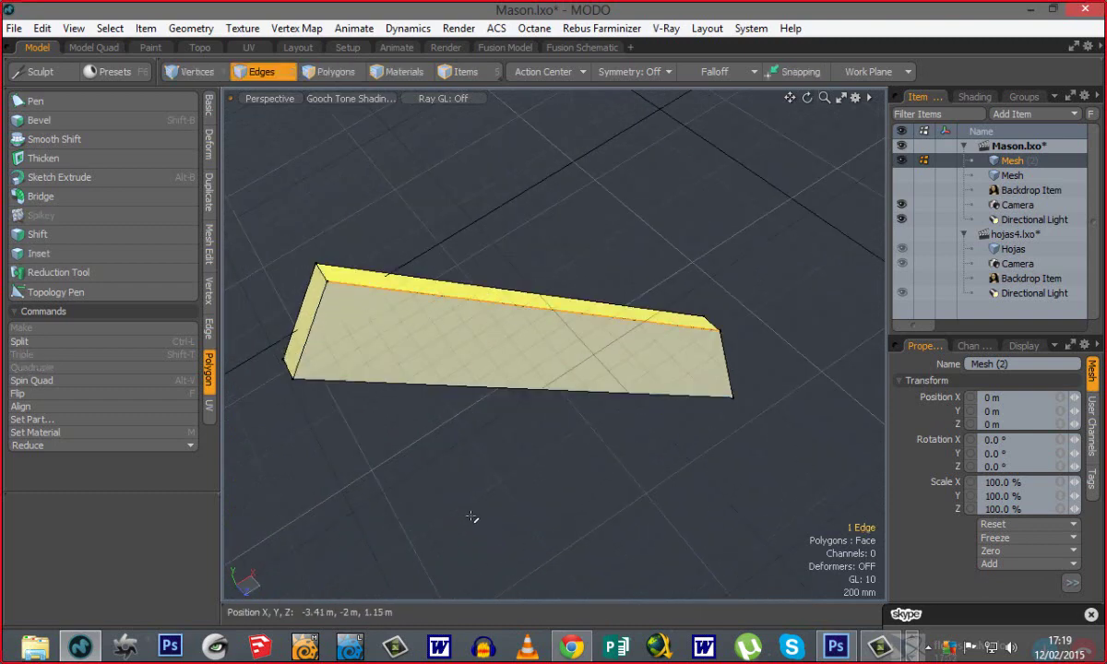
Loop Slice the arm across its length with a uniform count of 31 and clear the edge selection.
{"action": "key", "text": "alt"}
{"action": "key", "text": "alt+c"}
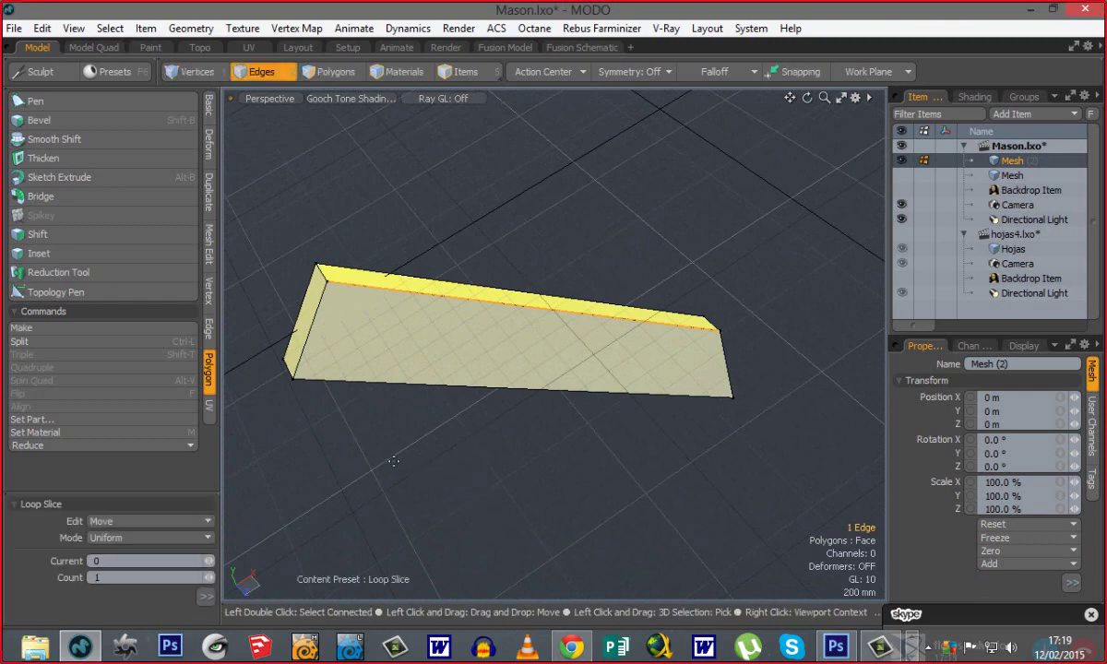
{"action": "left_click_drag", "start_coordinate": [163, 465], "coordinate": [150, 382]}
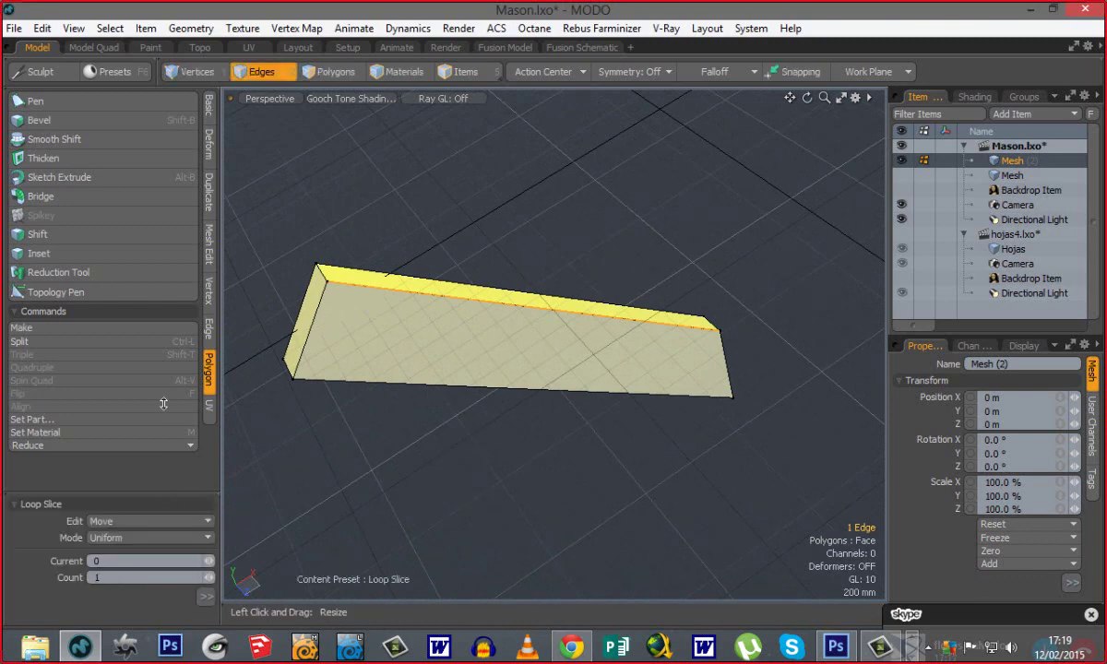
{"action": "left_click_drag", "start_coordinate": [545, 442], "coordinate": [600, 379], "text": "alt"}
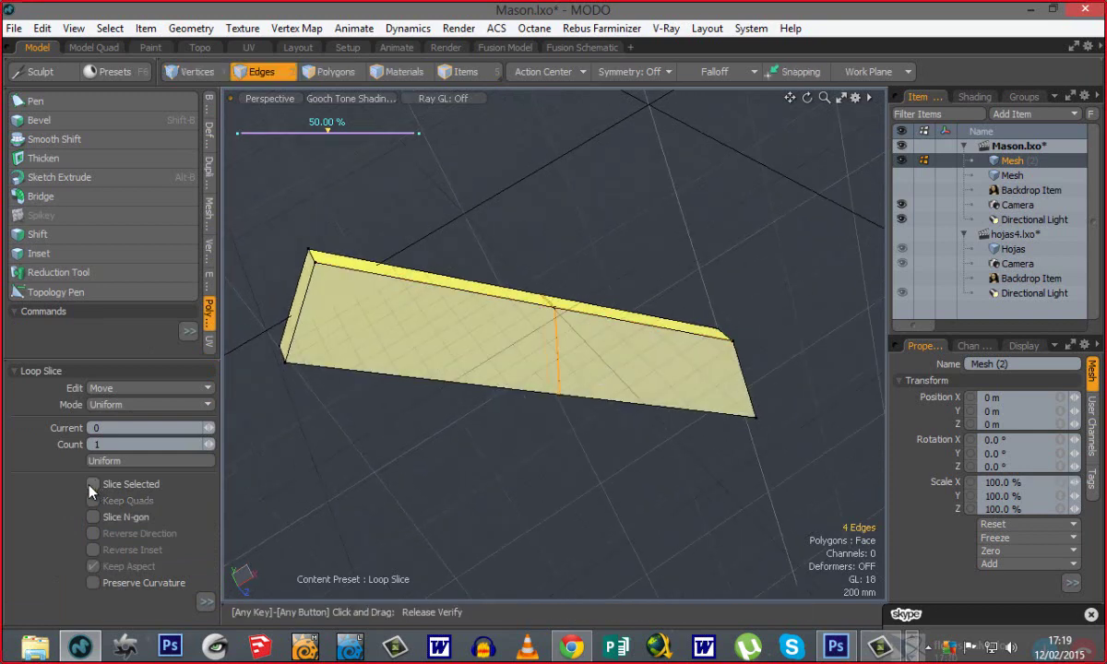
{"action": "left_click_drag", "start_coordinate": [470, 451], "coordinate": [526, 368], "text": "alt"}
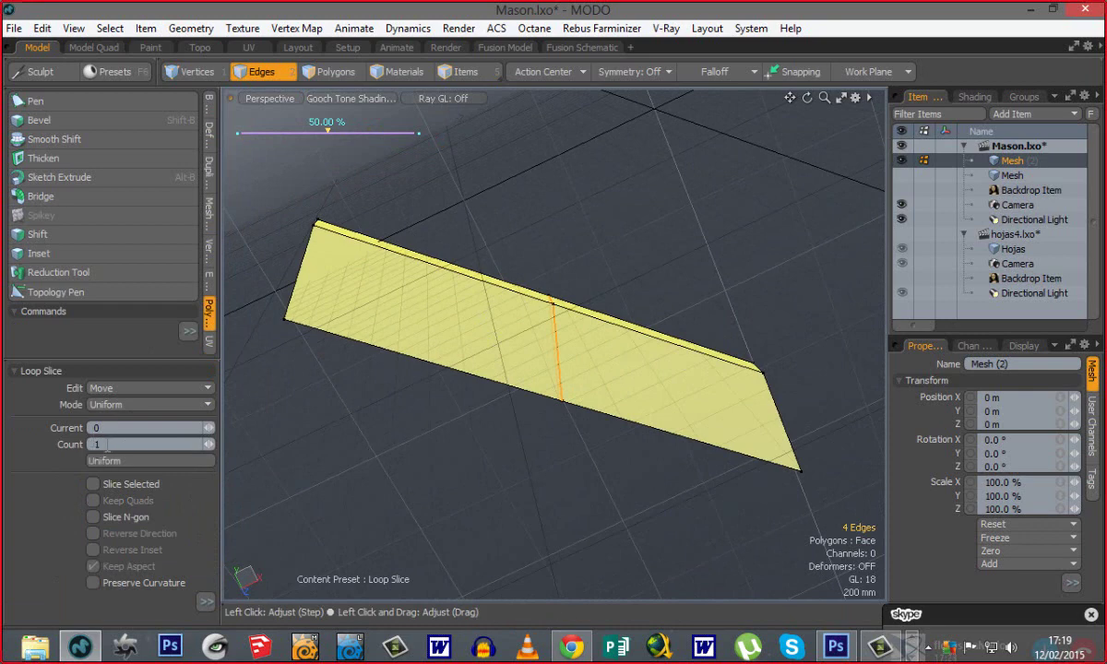
{"action": "scroll", "coordinate": [213, 442], "scroll_direction": "up", "scroll_amount": 9}
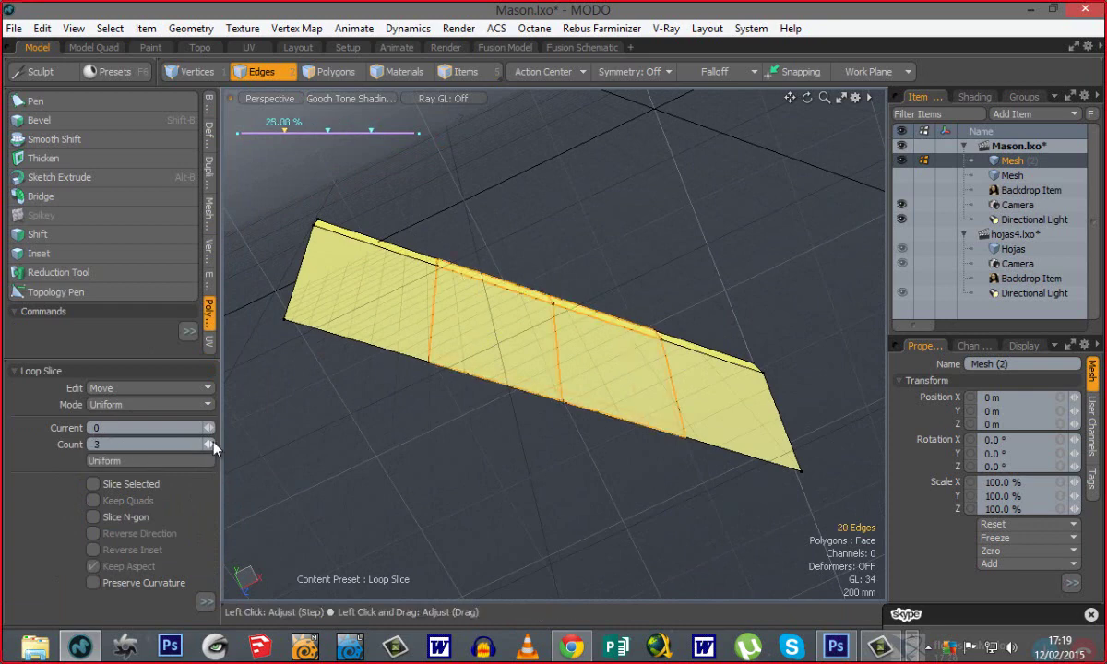
{"action": "scroll", "coordinate": [213, 444], "scroll_direction": "up", "scroll_amount": 12}
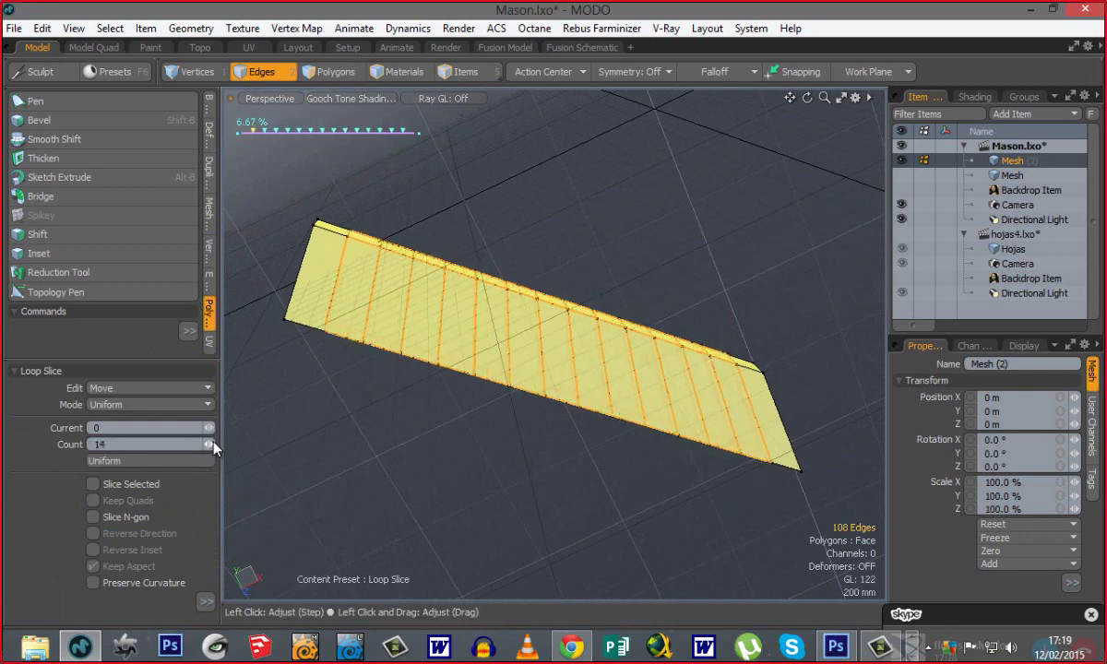
{"action": "scroll", "coordinate": [214, 445], "scroll_direction": "up", "scroll_amount": 8}
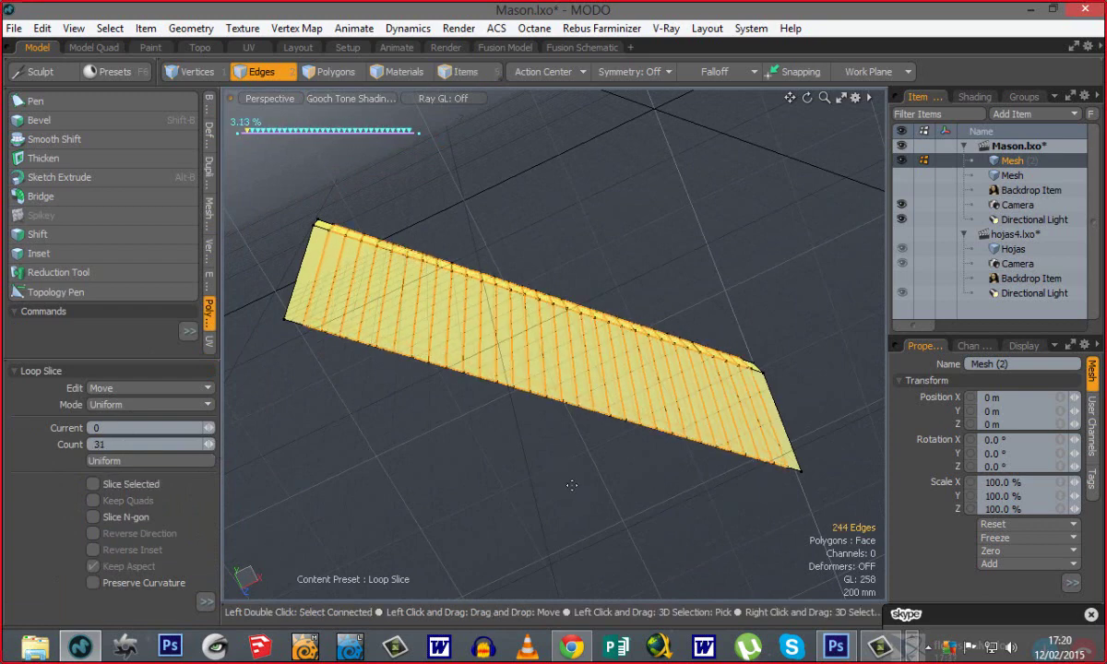
{"action": "key", "text": "q"}
{"action": "key", "text": "Escape"}
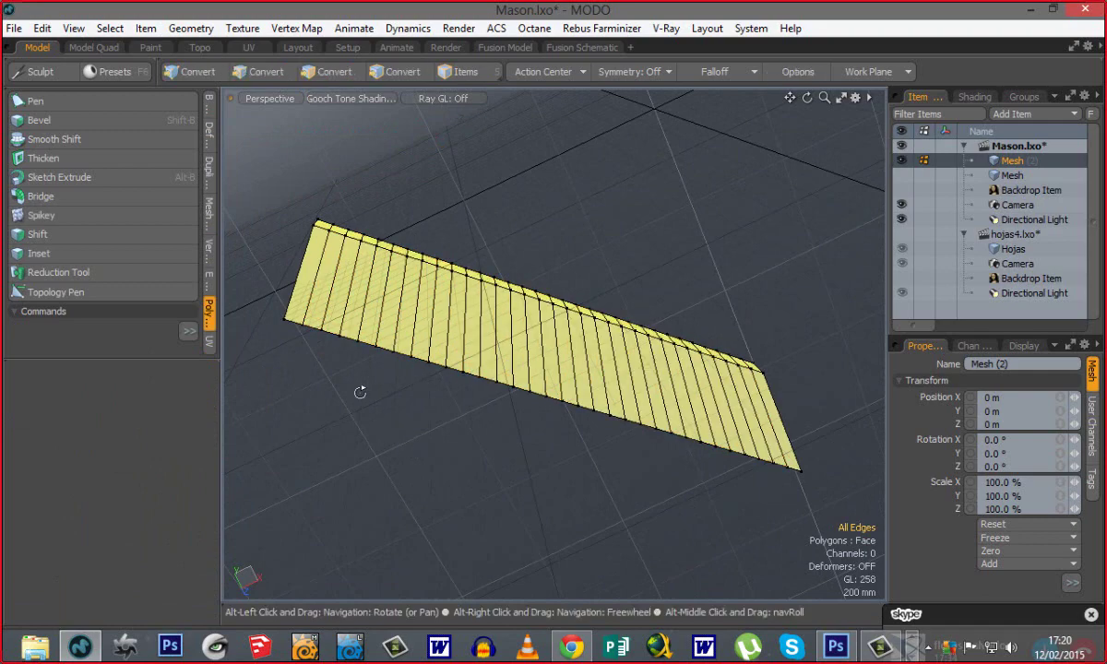
Select a cross edge on the arm's broad face and Loop Slice the arm lengthwise with a uniform count of 8.
{"action": "left_click_drag", "start_coordinate": [358, 393], "coordinate": [665, 461], "text": "alt"}
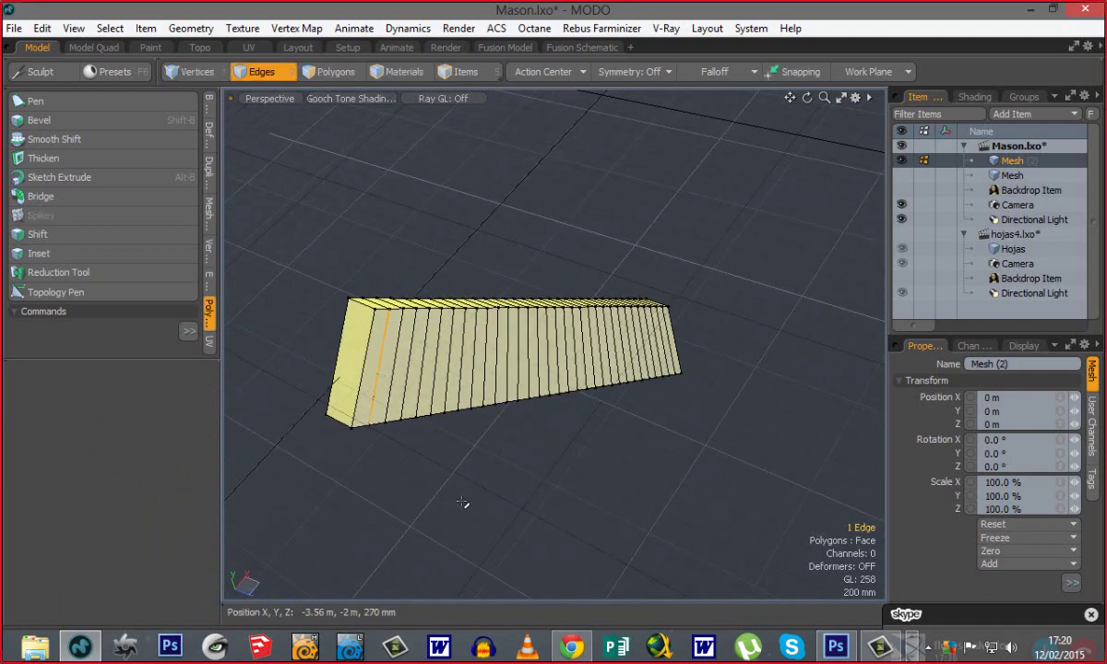
{"action": "key", "text": "alt"}
{"action": "key", "text": "alt+c"}
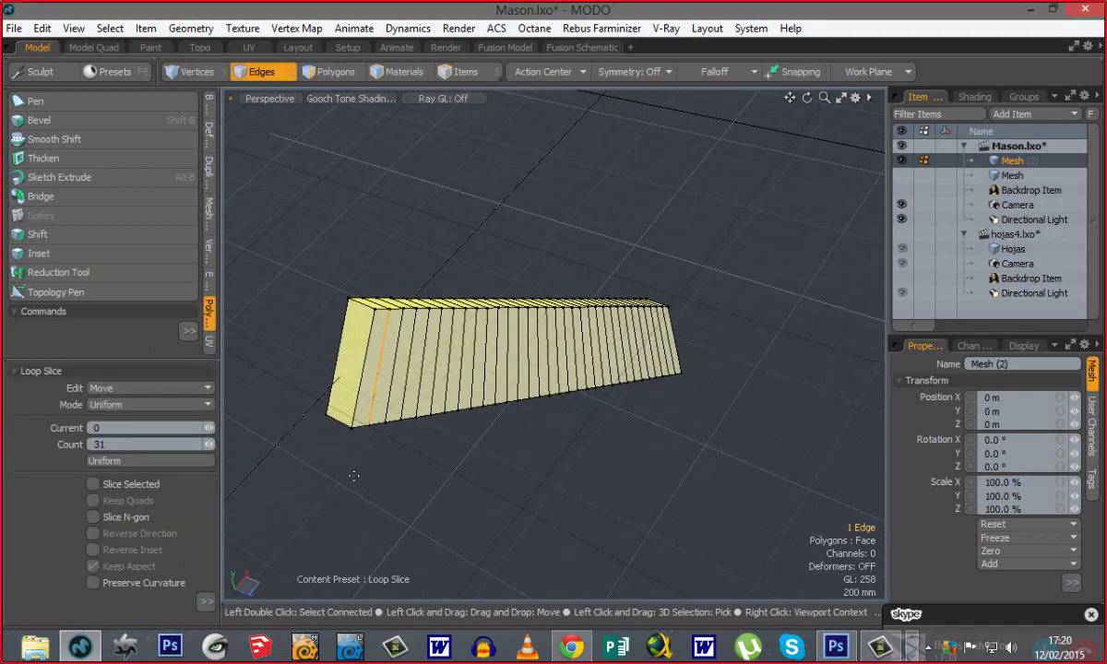
{"action": "left_click", "coordinate": [602, 386]}
{"action": "left_click_drag", "start_coordinate": [602, 386], "coordinate": [549, 335], "text": "alt"}
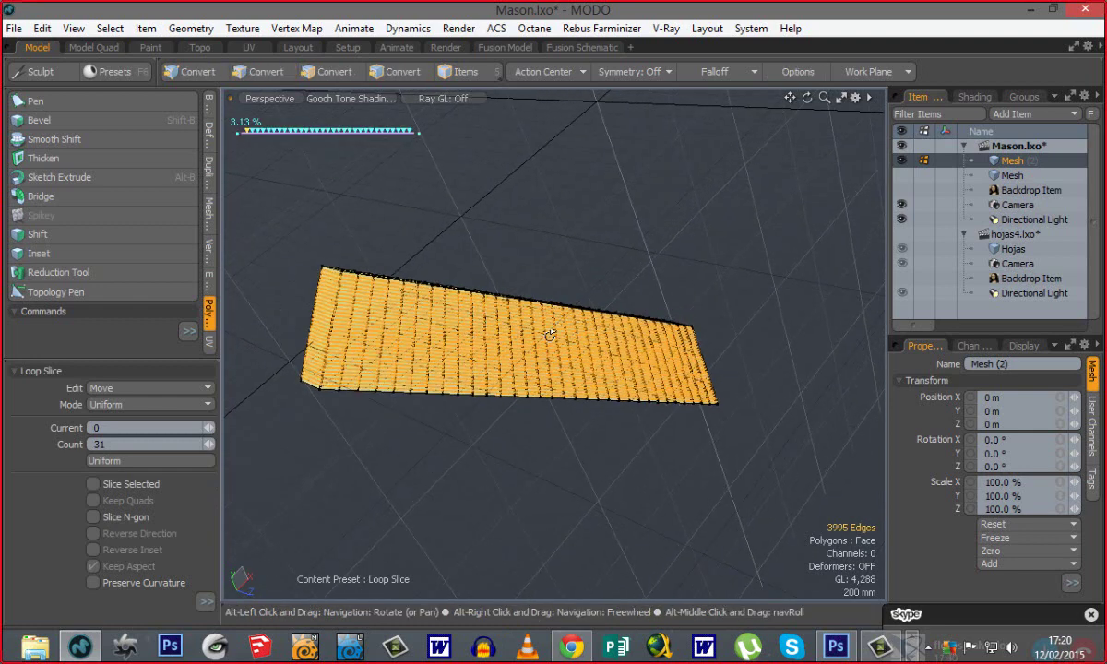
{"action": "left_click_drag", "start_coordinate": [206, 443], "coordinate": [157, 449]}
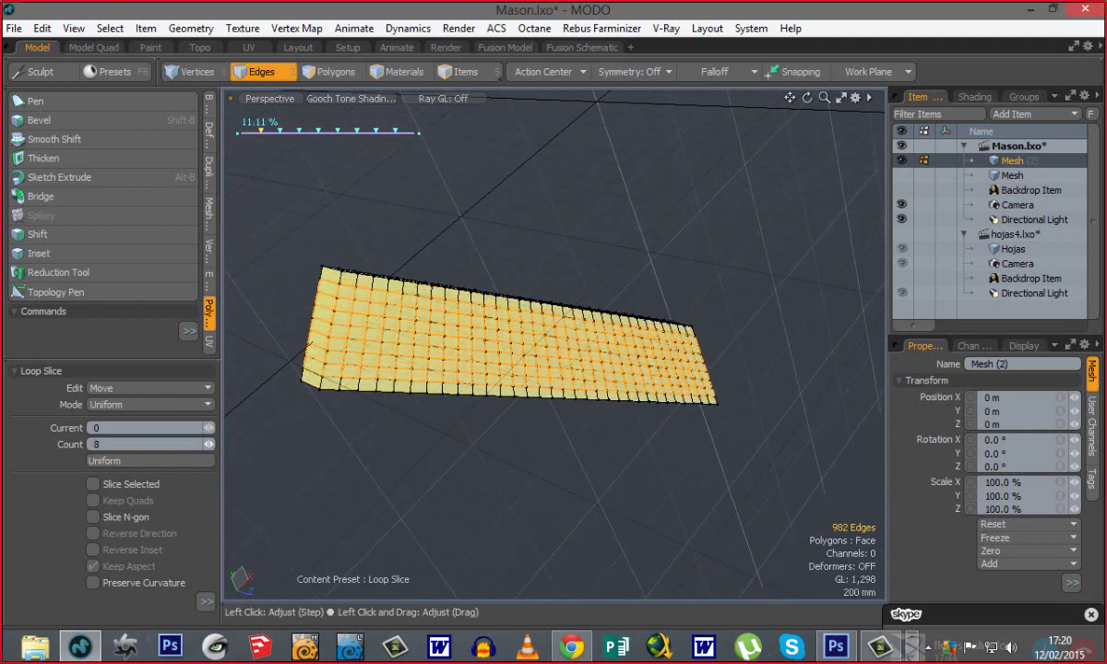
{"action": "key", "text": "space"}
Examine the grid of faces on the arm's broad sides and capped end from several angles.
{"action": "left_click_drag", "start_coordinate": [672, 447], "coordinate": [599, 338], "text": "alt"}
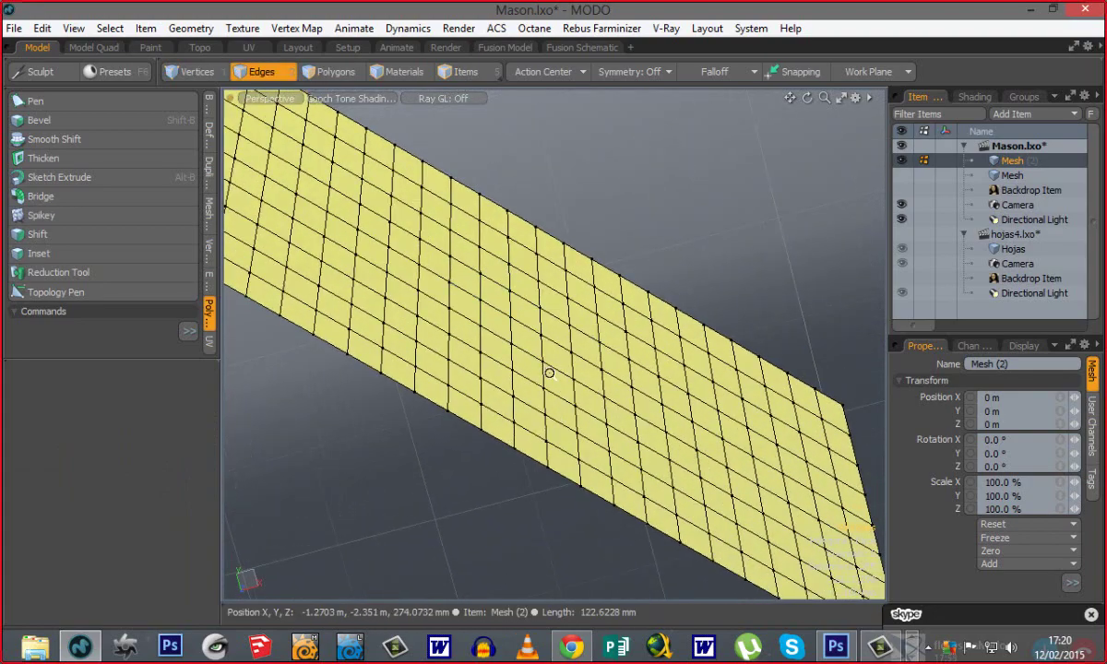
{"action": "left_click_drag", "start_coordinate": [549, 373], "coordinate": [443, 368], "text": "ctrl+alt"}
{"action": "left_click_drag", "start_coordinate": [312, 225], "coordinate": [646, 412], "text": "alt+shift"}
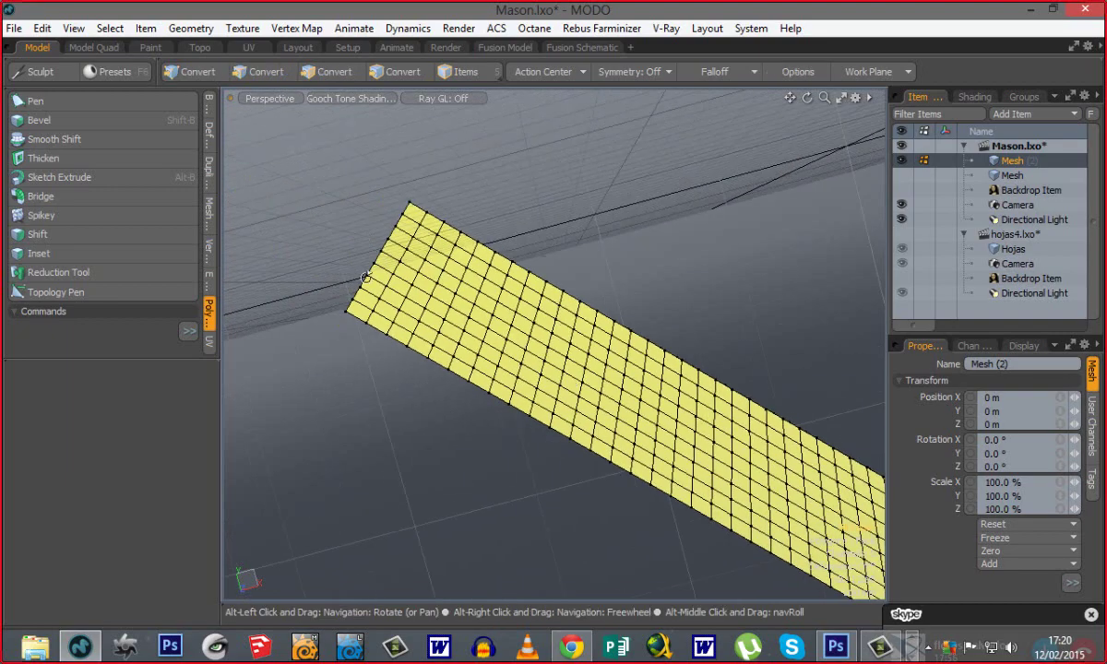
{"action": "left_click_drag", "start_coordinate": [411, 353], "coordinate": [588, 327], "text": "alt"}
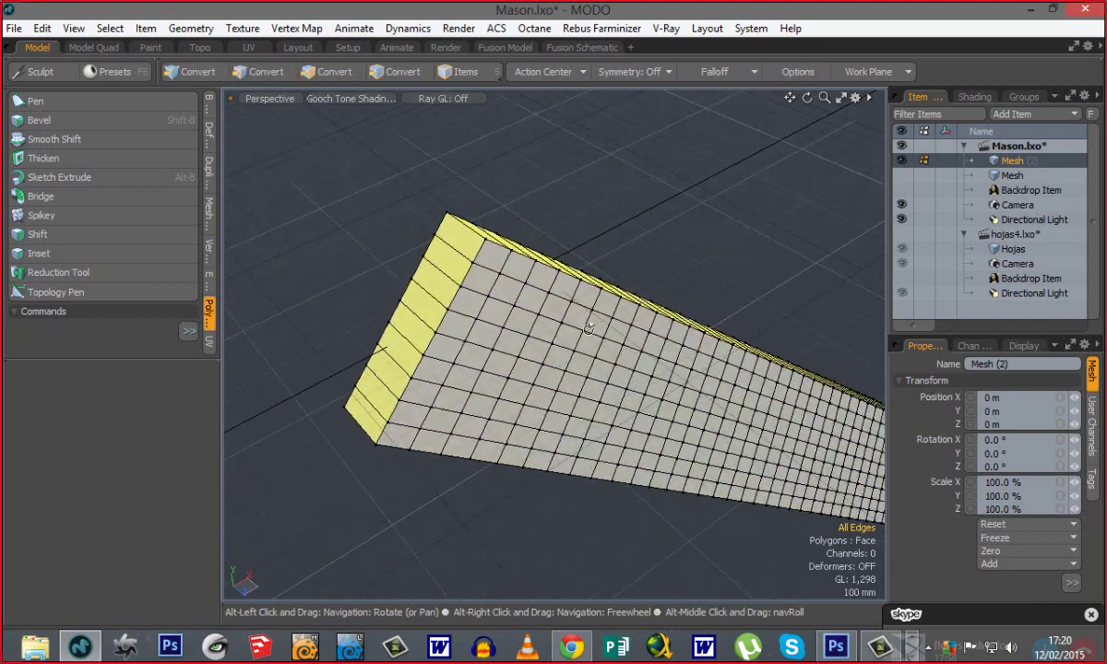
{"action": "left_click_drag", "start_coordinate": [467, 332], "coordinate": [553, 369], "text": "alt"}
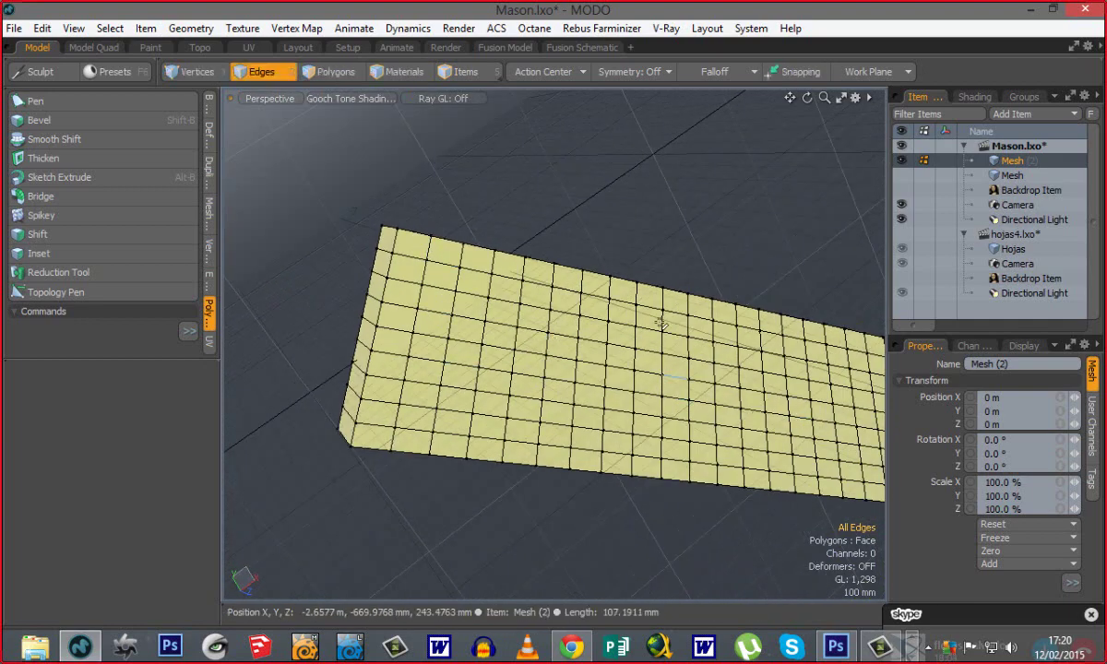
{"action": "left_click_drag", "start_coordinate": [473, 368], "coordinate": [735, 410], "text": "alt"}
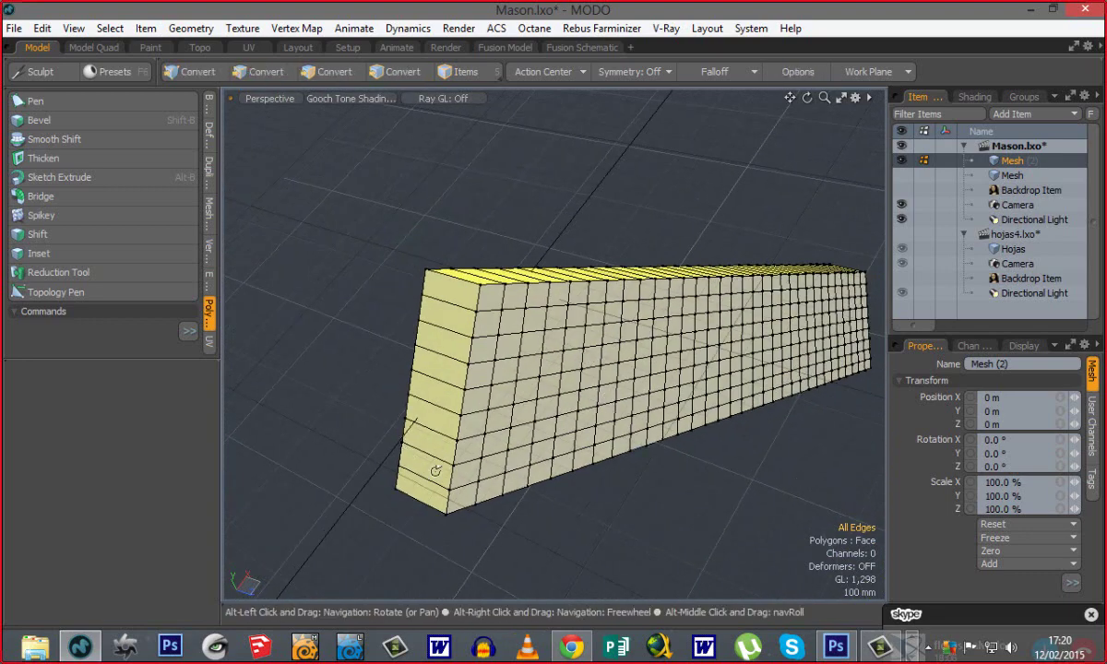
Select an edge across the arm's thickness and Loop Slice its narrow sides and end cap with a uniform count of 4.
{"action": "left_click_drag", "start_coordinate": [411, 442], "coordinate": [536, 376], "text": "alt"}
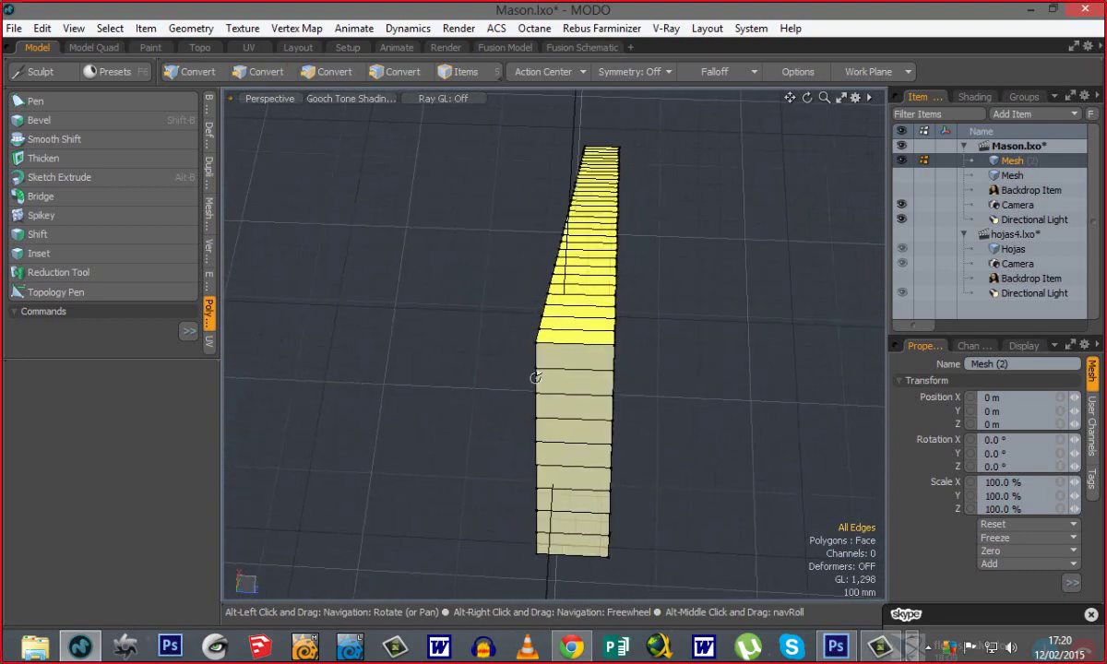
{"action": "left_click", "coordinate": [577, 330]}
{"action": "key", "text": "alt+c"}
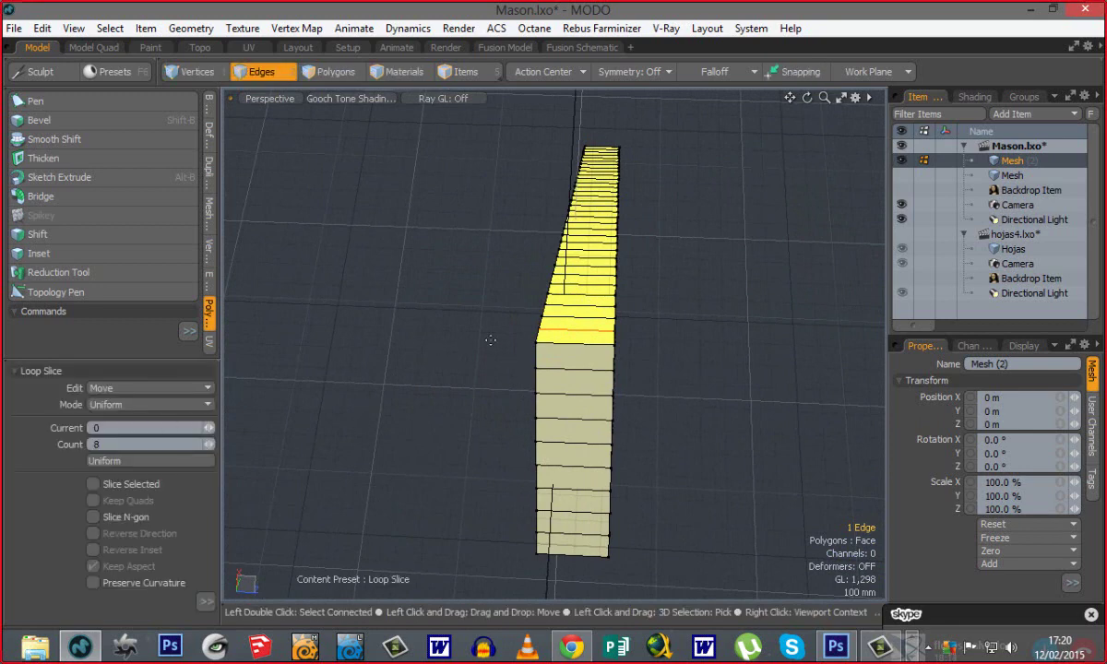
{"action": "left_click", "coordinate": [490, 340]}
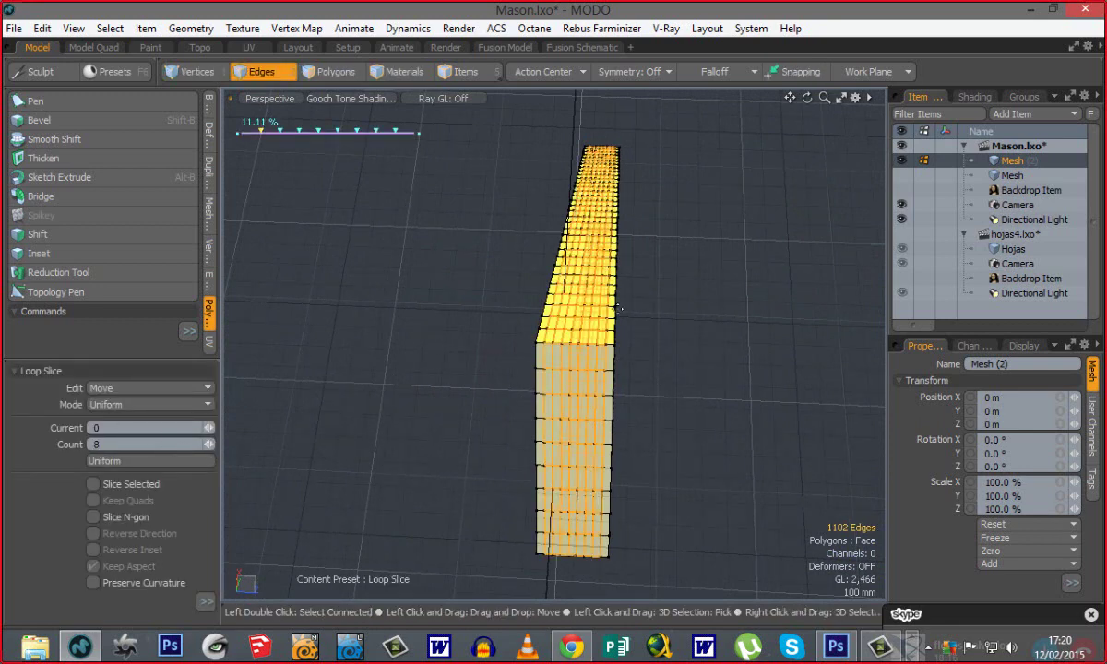
{"action": "left_click_drag", "start_coordinate": [578, 332], "coordinate": [715, 345], "text": "ctrl+alt"}
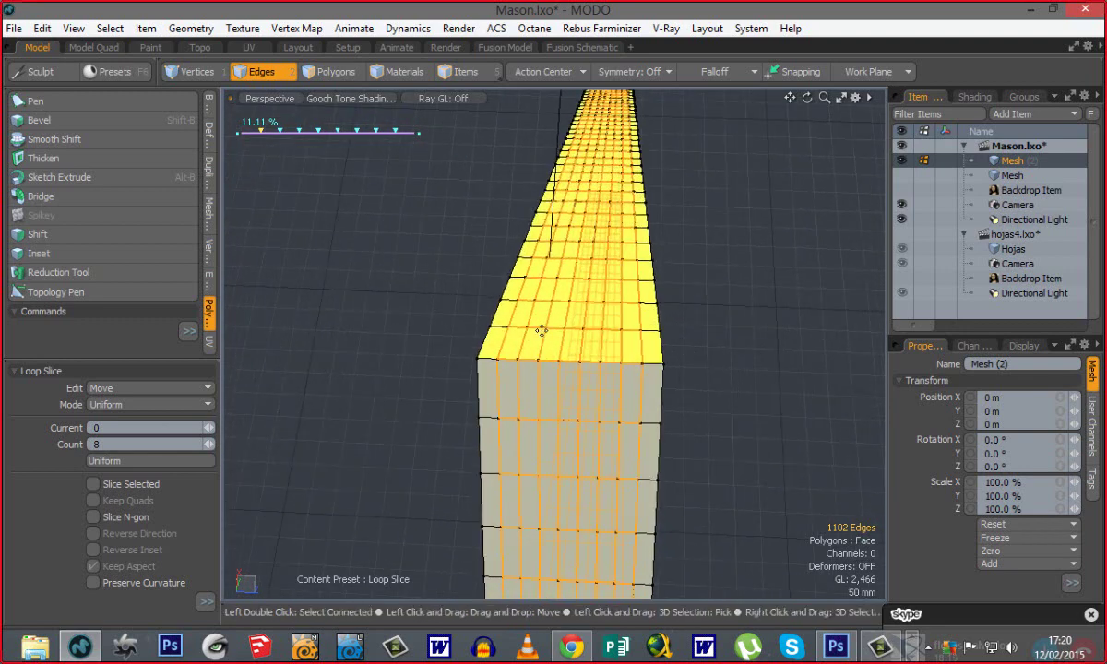
{"action": "left_click", "coordinate": [207, 445]}
{"action": "left_click", "coordinate": [207, 444]}
{"action": "left_click", "coordinate": [206, 444]}
{"action": "left_click", "coordinate": [206, 445]}
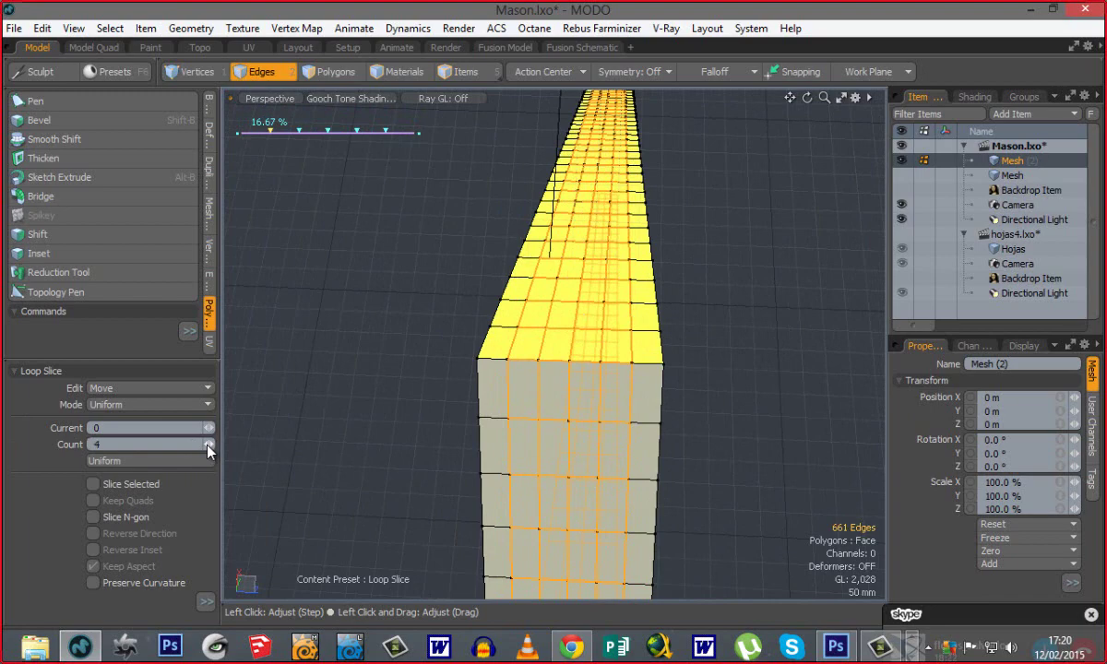
{"action": "key", "text": "space"}
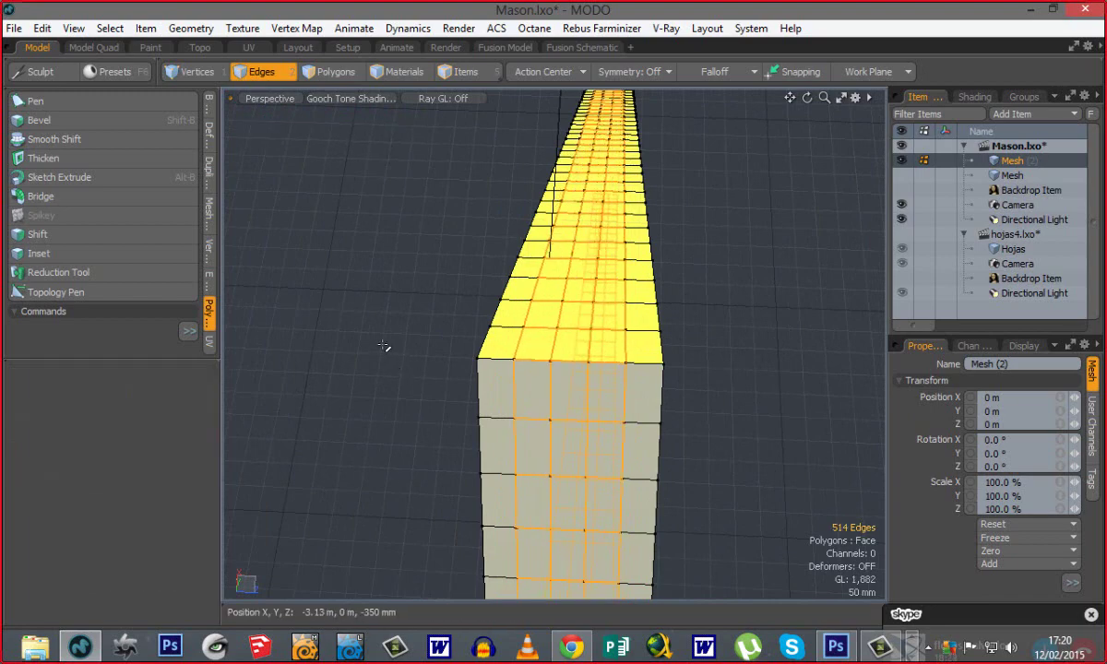
Clear the sliced edges' selection and examine the whole arm and the border edges of its mitered open end.
{"action": "left_click", "coordinate": [383, 345]}
{"action": "scroll", "coordinate": [468, 366], "scroll_direction": "down", "scroll_amount": 6}
{"action": "left_click_drag", "start_coordinate": [468, 366], "coordinate": [434, 397], "text": "alt"}
{"action": "left_click_drag", "start_coordinate": [583, 447], "coordinate": [395, 351], "text": "alt+shift"}
{"action": "left_click_drag", "start_coordinate": [615, 517], "coordinate": [646, 434], "text": "alt"}
{"action": "left_click_drag", "start_coordinate": [688, 495], "coordinate": [581, 395], "text": "alt+shift"}
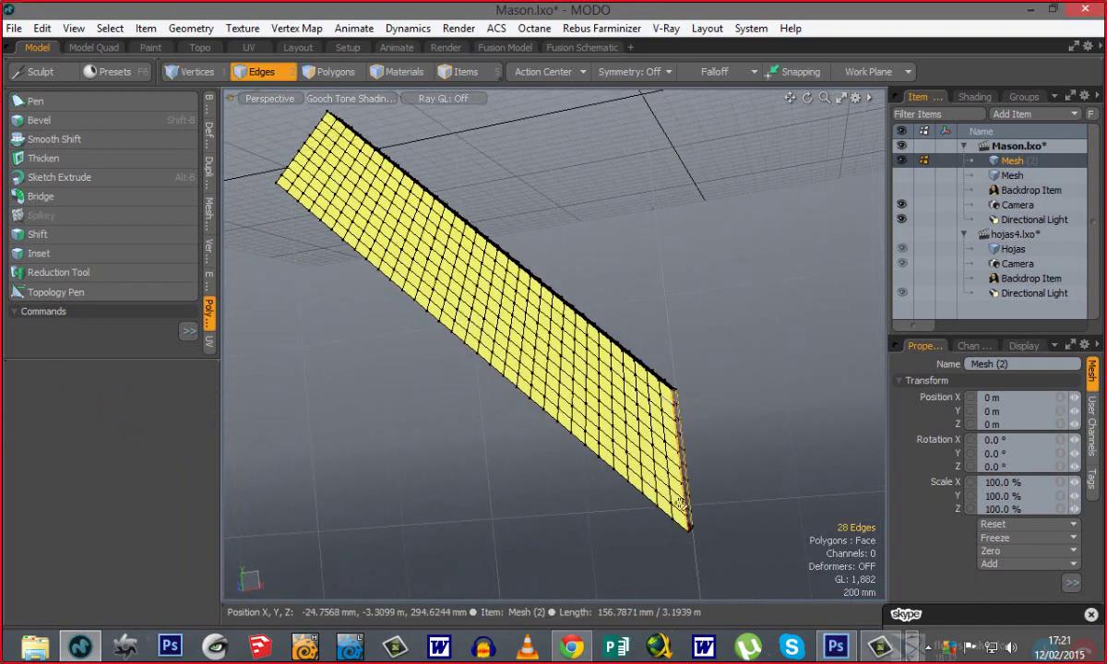
{"action": "left_click", "coordinate": [716, 408]}
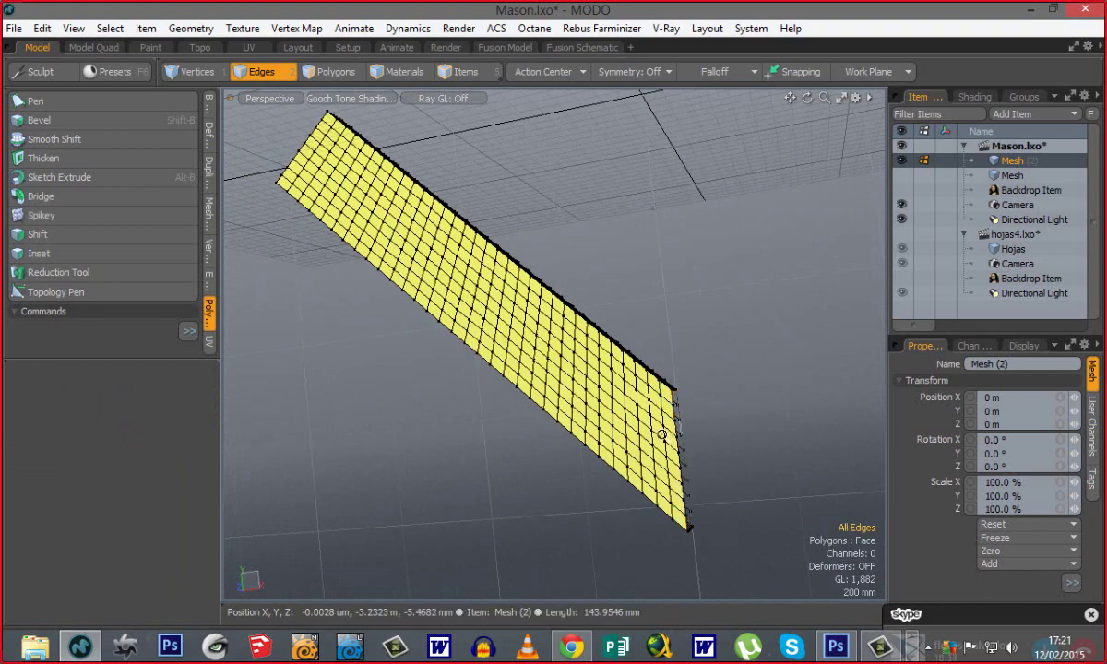
{"action": "scroll", "coordinate": [639, 429], "scroll_direction": "down", "scroll_amount": 4}
{"action": "left_click_drag", "start_coordinate": [596, 439], "coordinate": [517, 420], "text": "alt"}
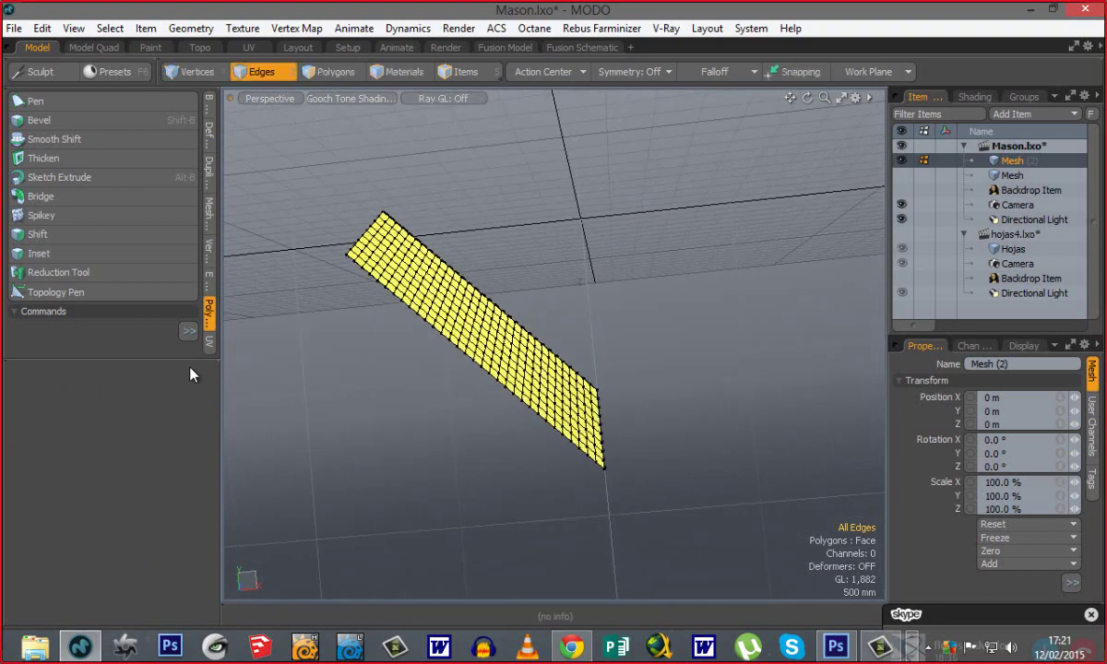
Try mirroring the arm across the X axis with merged vertices and check the joined corner from several angles.
{"action": "left_click_drag", "start_coordinate": [189, 359], "coordinate": [179, 523]}
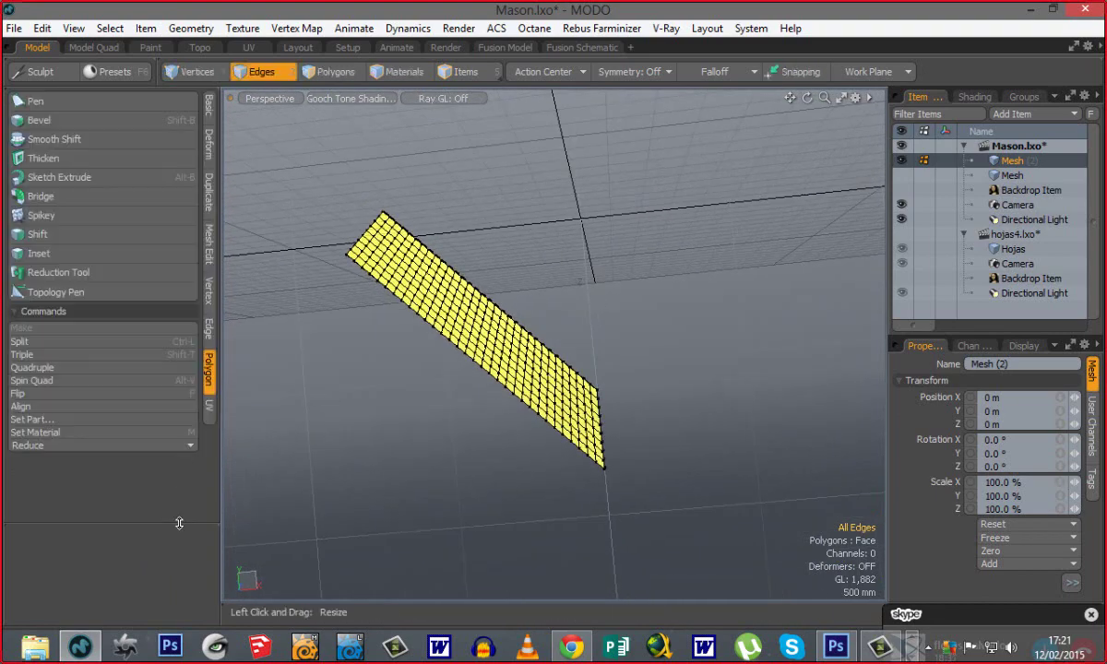
{"action": "left_click", "coordinate": [209, 199]}
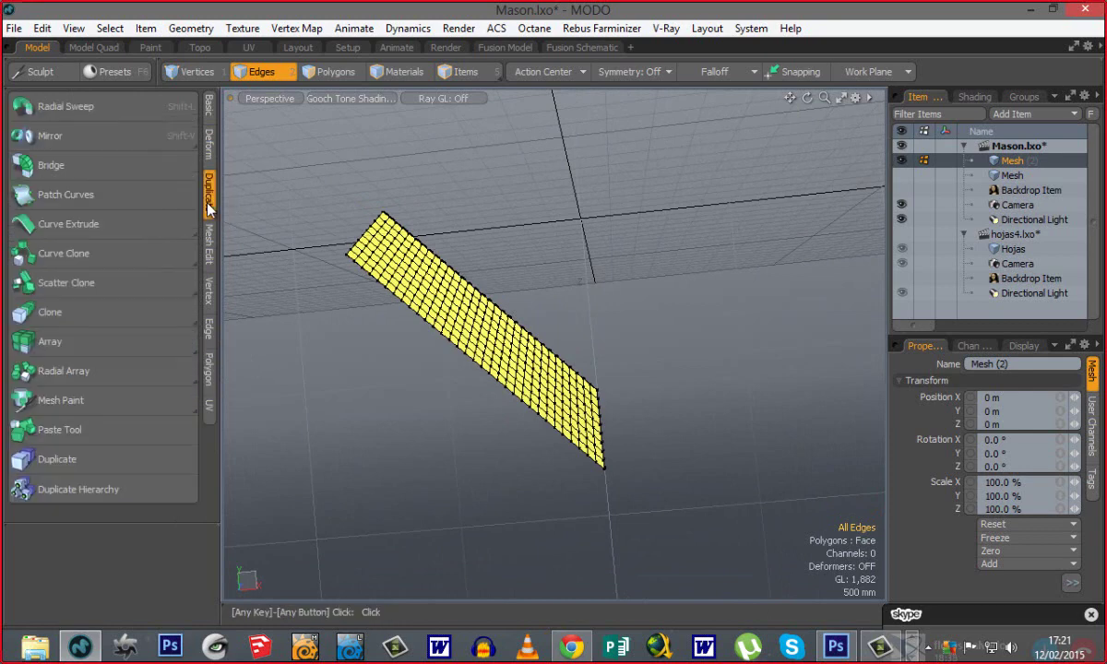
{"action": "left_click", "coordinate": [66, 137]}
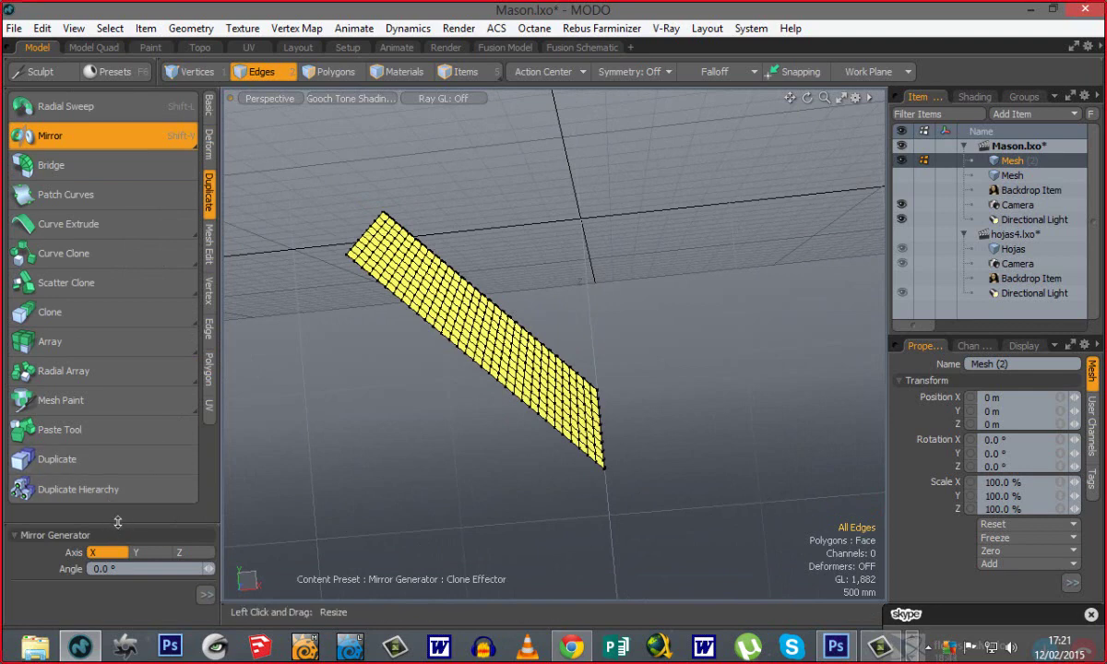
{"action": "left_click_drag", "start_coordinate": [141, 522], "coordinate": [141, 287]}
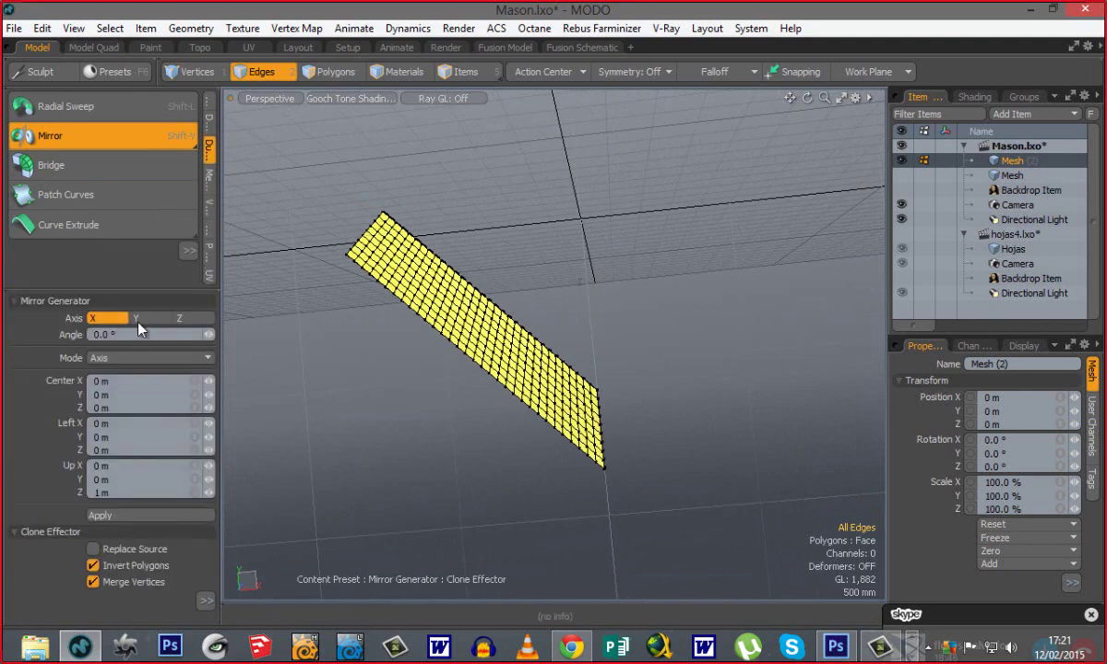
{"action": "left_click", "coordinate": [162, 516]}
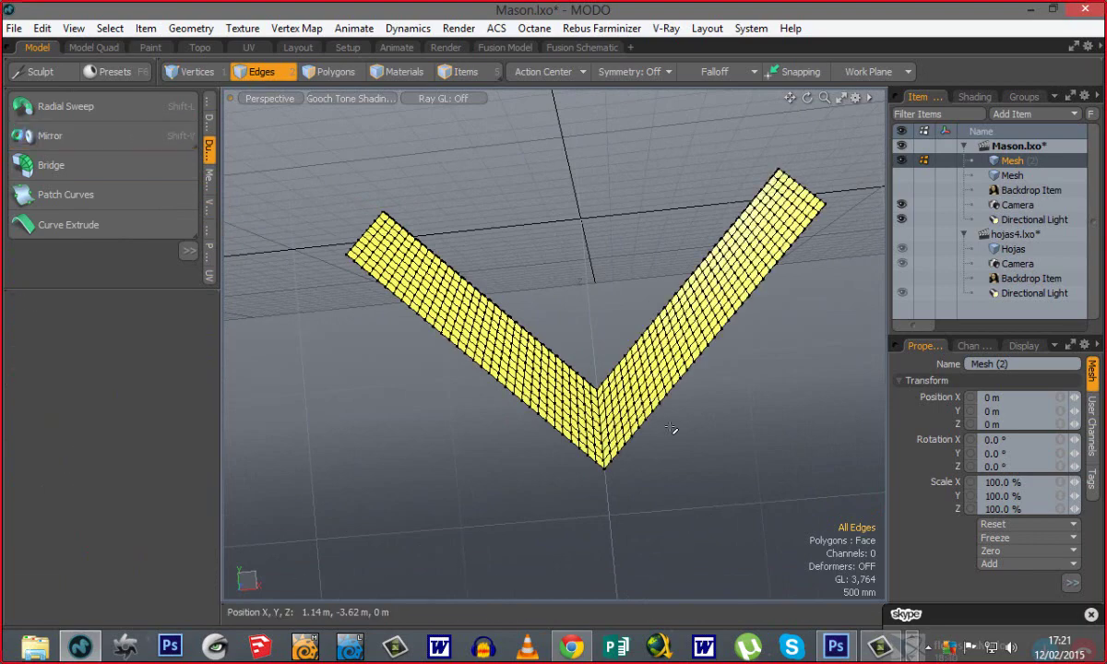
{"action": "left_click_drag", "start_coordinate": [671, 429], "coordinate": [410, 415], "text": "alt"}
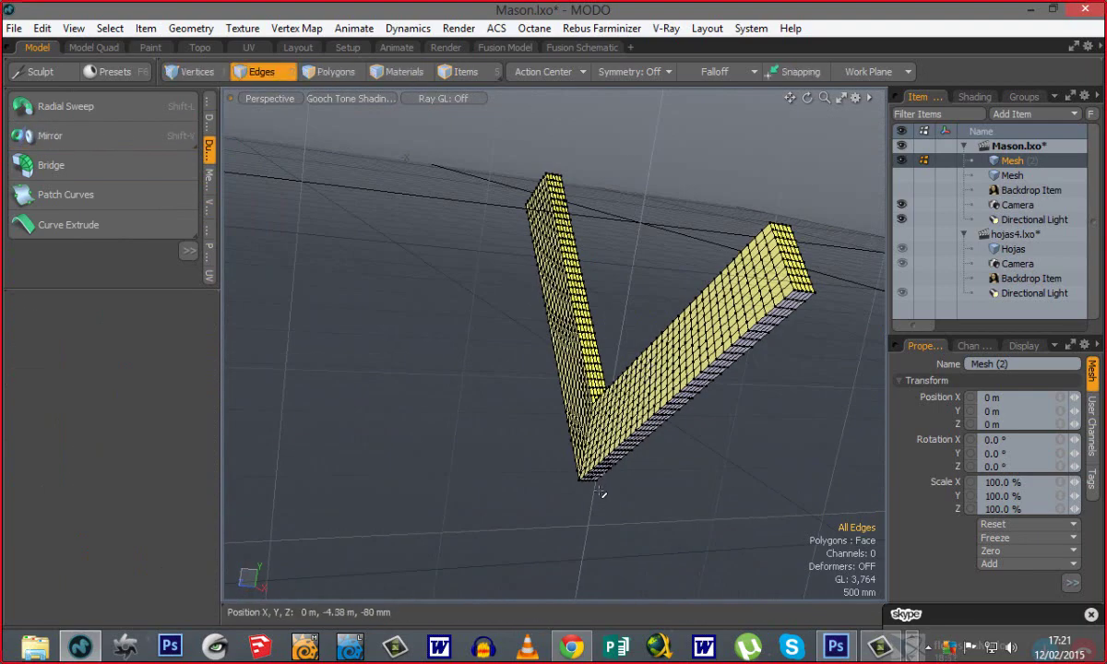
{"action": "left_click_drag", "start_coordinate": [522, 465], "coordinate": [375, 447], "text": "alt"}
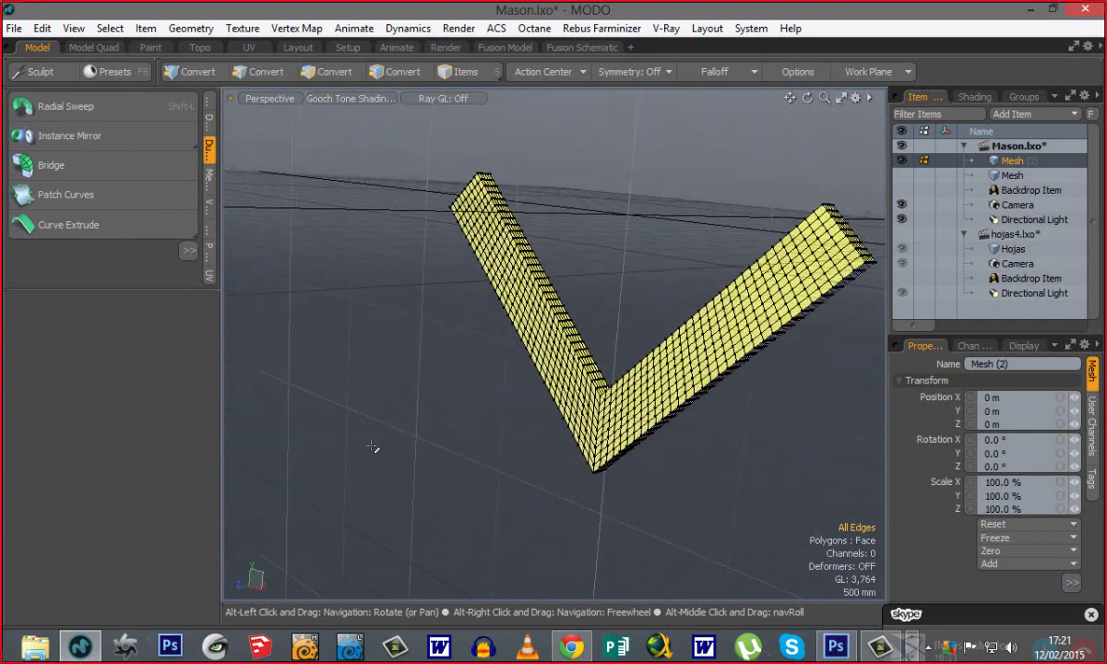
Undo the mirrored copy of the arm and look at the single arm's open end.
{"action": "key", "text": "ctrl+z"}
{"action": "key", "text": "ctrl+z"}
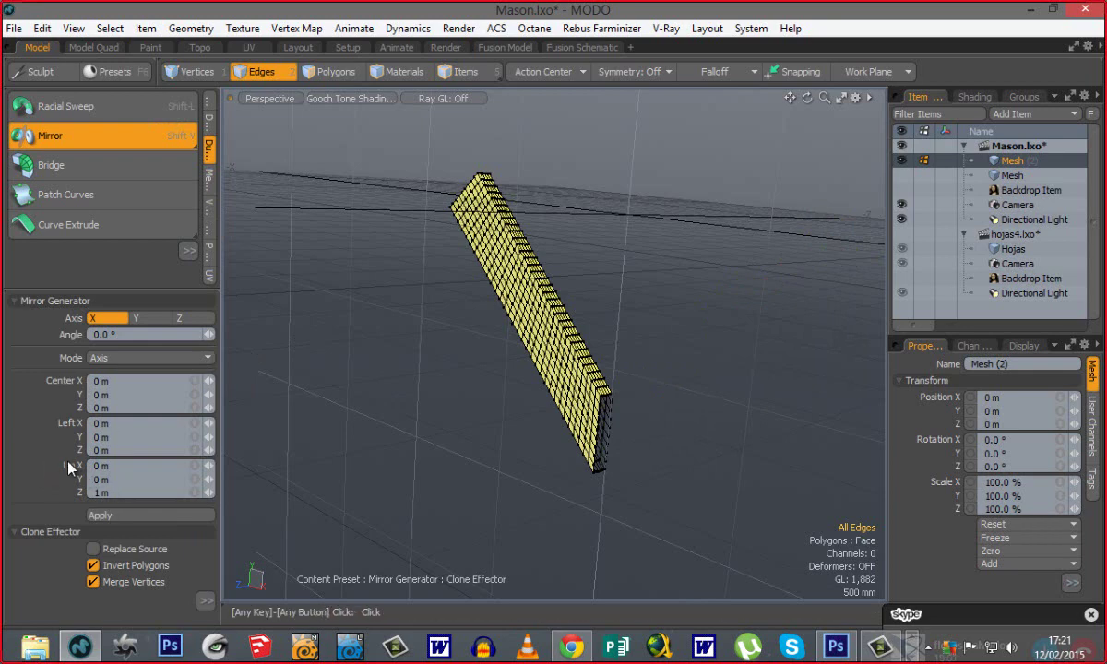
{"action": "left_click_drag", "start_coordinate": [305, 498], "coordinate": [52, 455], "text": "alt"}
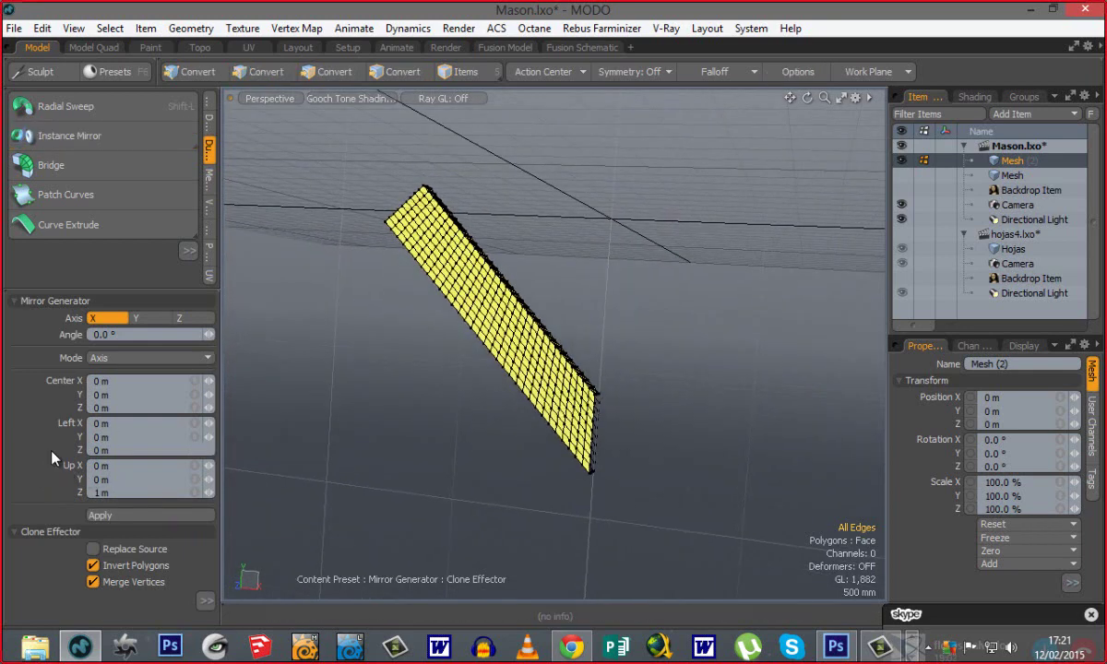
Mirror the arm across the X axis with Up Z at 0 m and merged vertices to form the full square.
{"action": "left_click", "coordinate": [104, 491]}
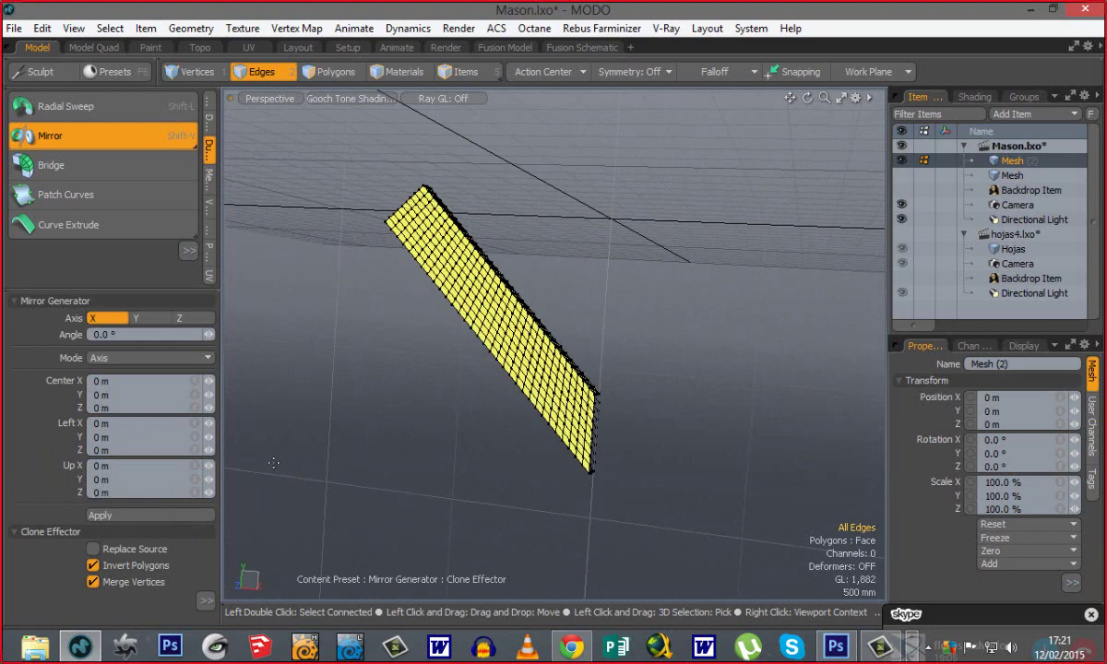
{"action": "left_click", "coordinate": [127, 515]}
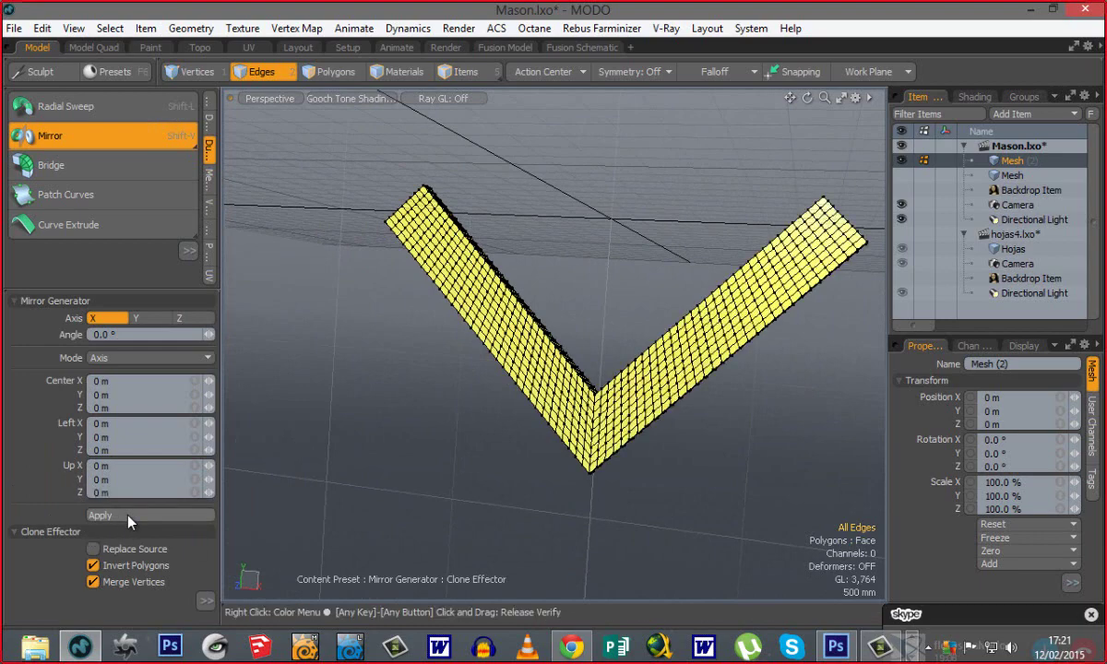
{"action": "left_click_drag", "start_coordinate": [546, 350], "coordinate": [511, 403], "text": "alt"}
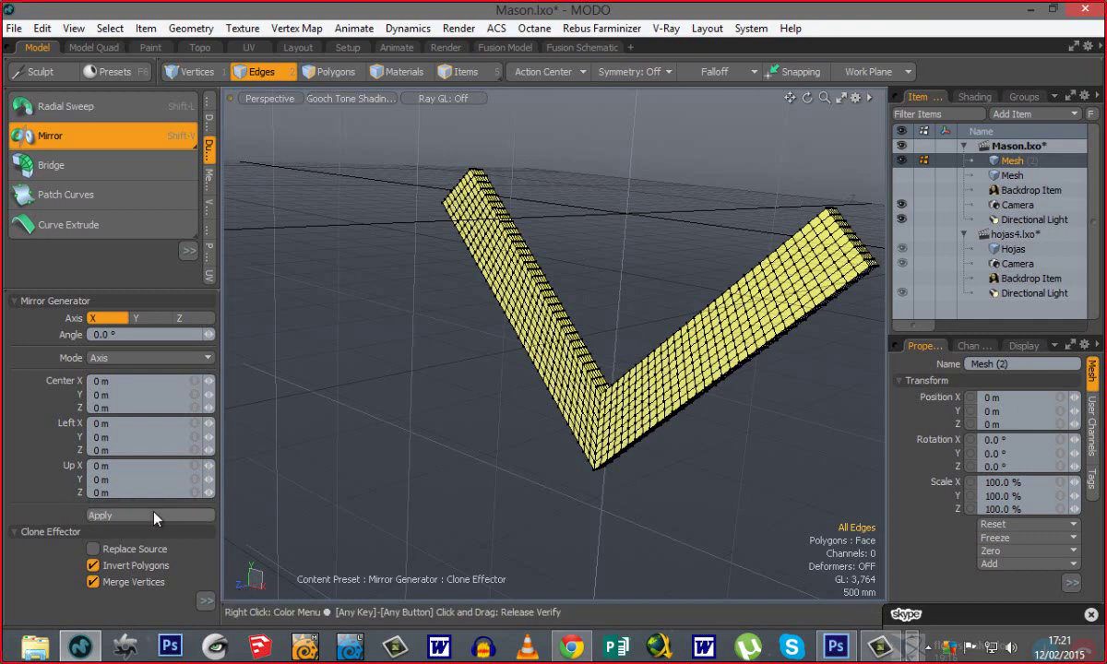
{"action": "left_click", "coordinate": [114, 492]}
{"action": "left_click", "coordinate": [109, 493]}
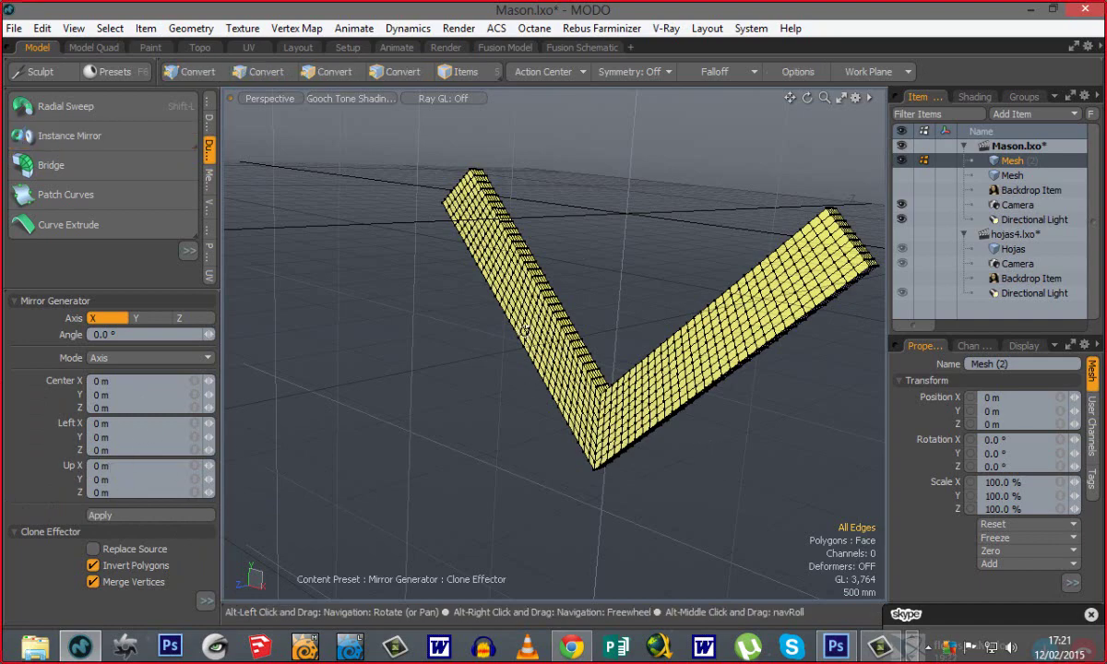
Preview the mirrored square as a subdivision surface, check its corner and front, and return to plain faces.
{"action": "left_click_drag", "start_coordinate": [574, 438], "coordinate": [573, 477], "text": "alt"}
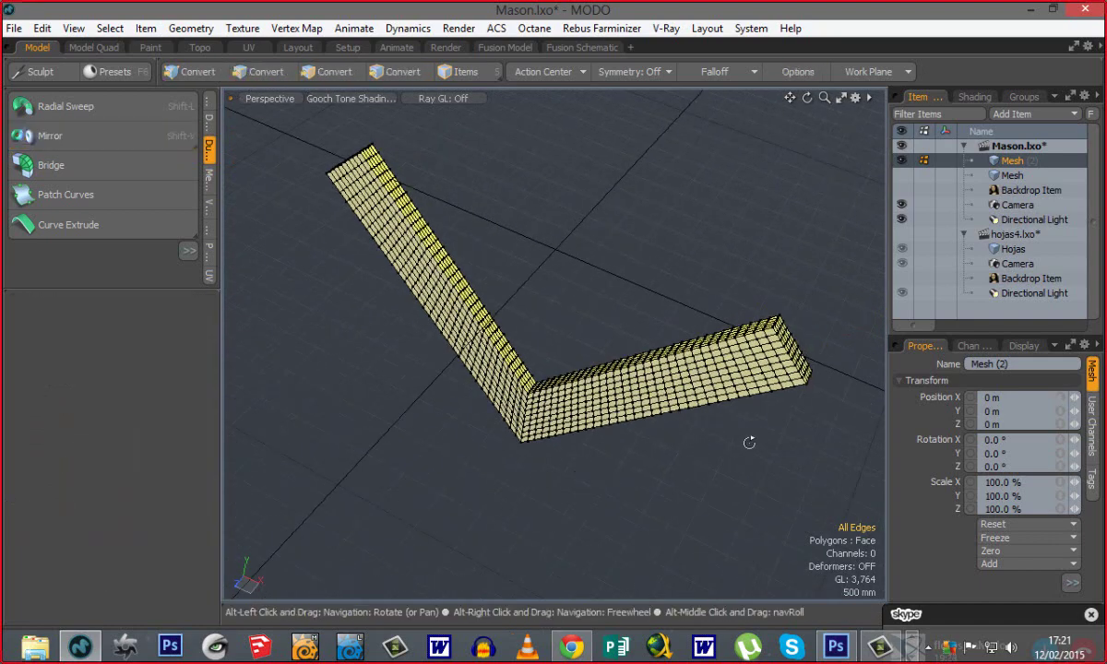
{"action": "left_click_drag", "start_coordinate": [749, 444], "coordinate": [673, 470], "text": "alt"}
{"action": "key", "text": "Tab"}
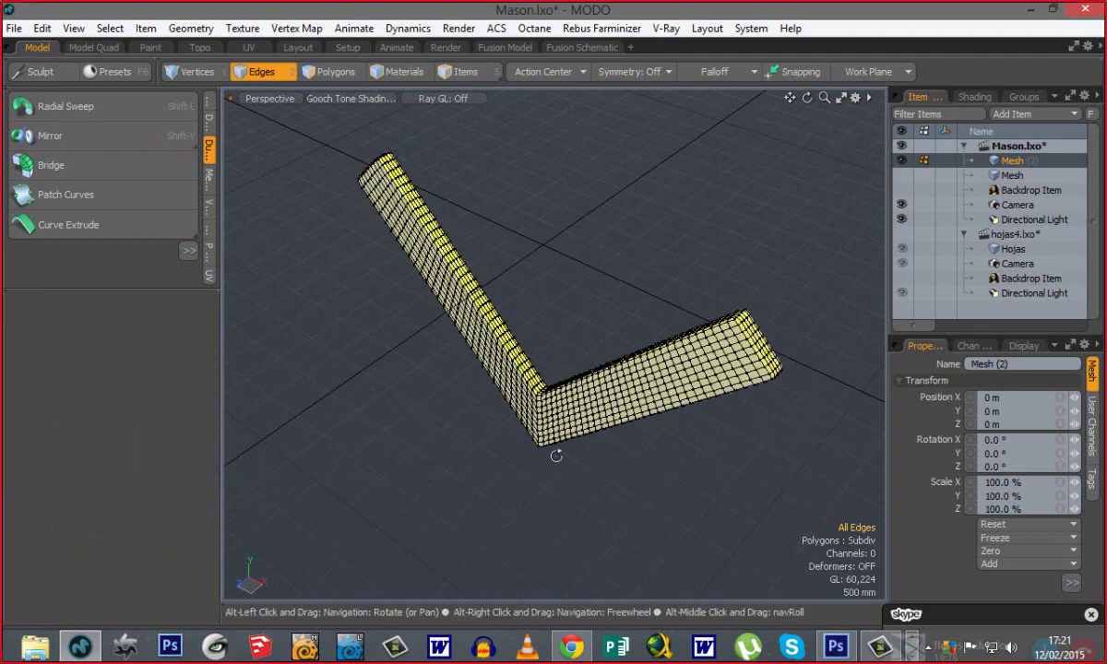
{"action": "left_click_drag", "start_coordinate": [556, 455], "coordinate": [465, 339], "text": "alt"}
{"action": "key", "text": "Tab"}
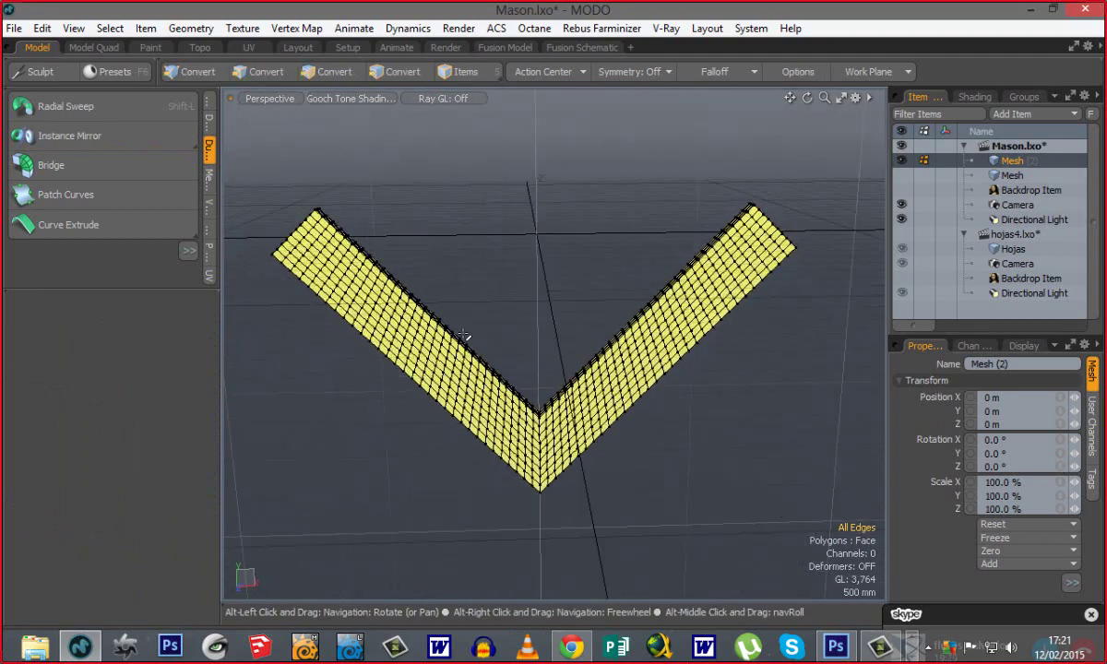
Cut the new square out of Mesh (2), hide that layer, and show and select the Mesh layer with the emblem.
{"action": "key", "text": "3"}
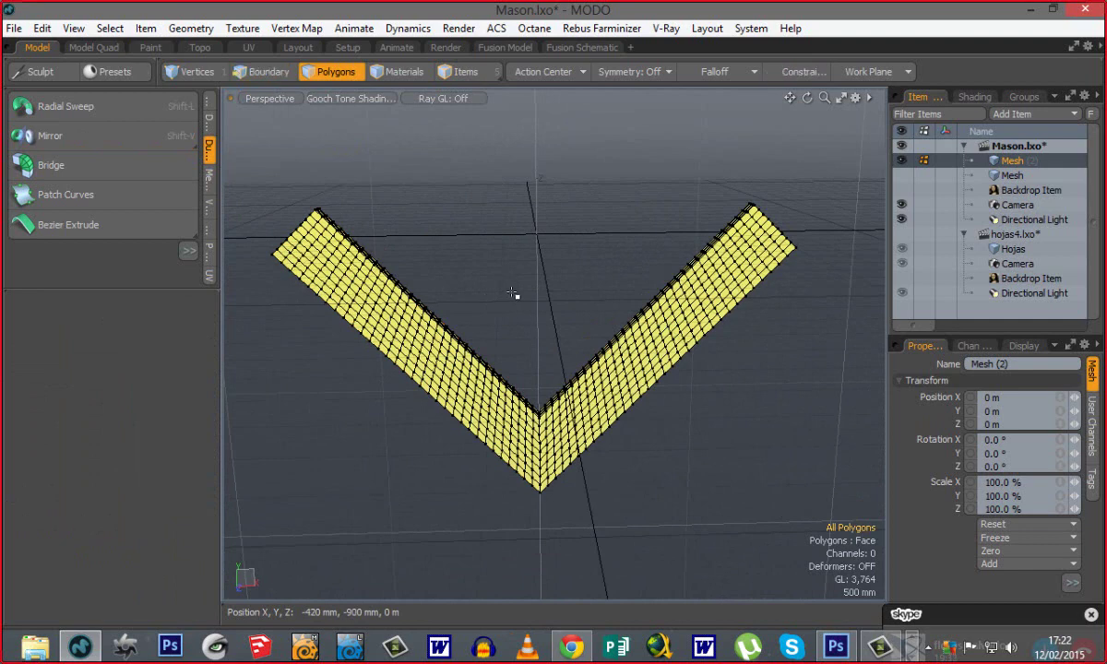
{"action": "key", "text": "ctrl+x"}
{"action": "left_click", "coordinate": [902, 165]}
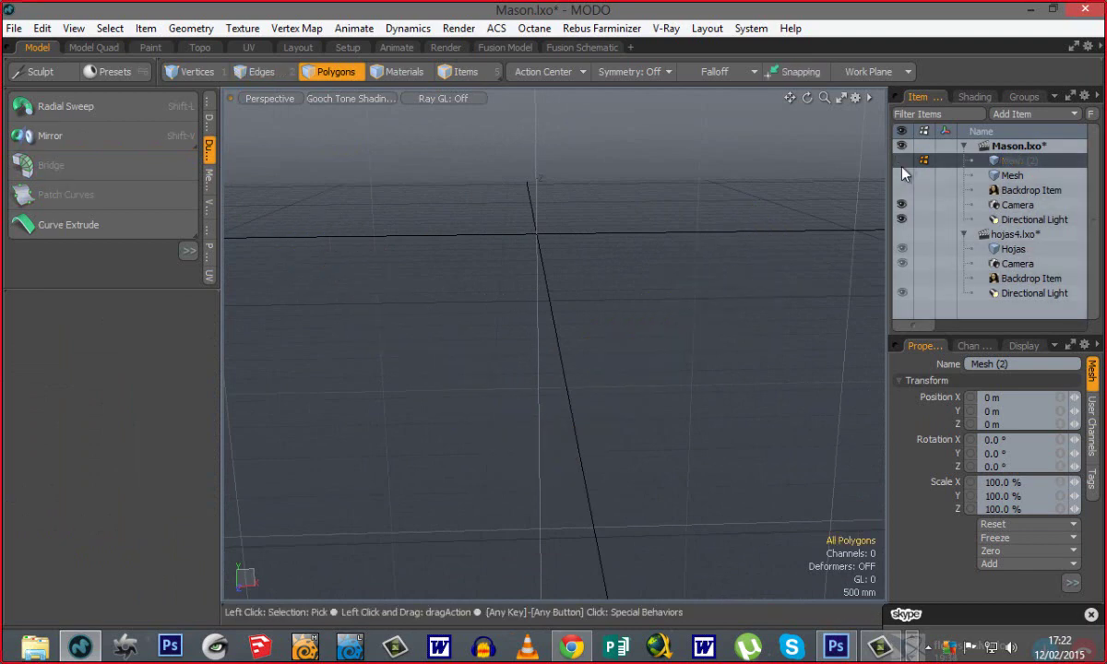
{"action": "left_click", "coordinate": [901, 175]}
{"action": "left_click", "coordinate": [934, 174]}
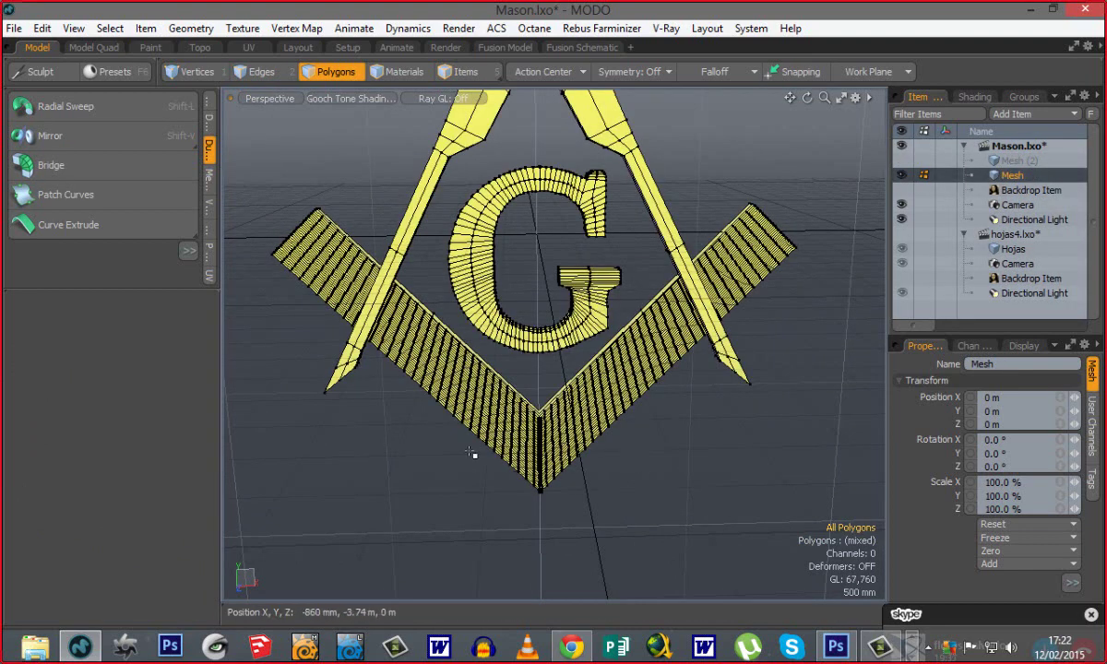
Delete both arms of the old square from the emblem mesh and paste the new square in their place.
{"action": "double_click", "coordinate": [502, 432]}
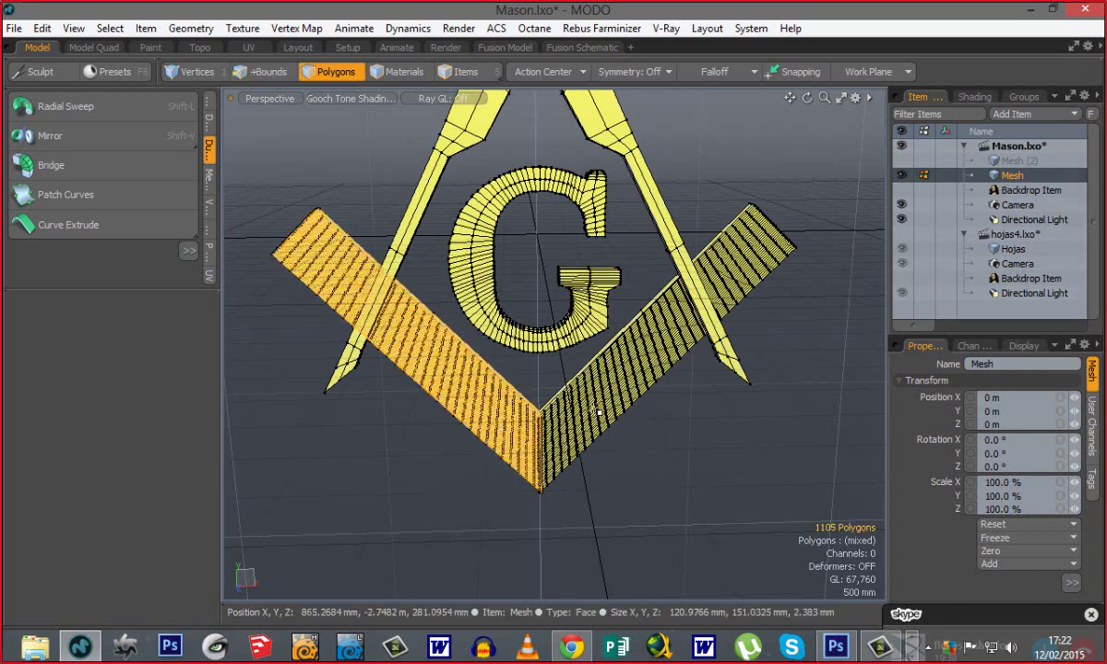
{"action": "double_click", "coordinate": [600, 412], "text": "shift"}
{"action": "key", "text": "Delete"}
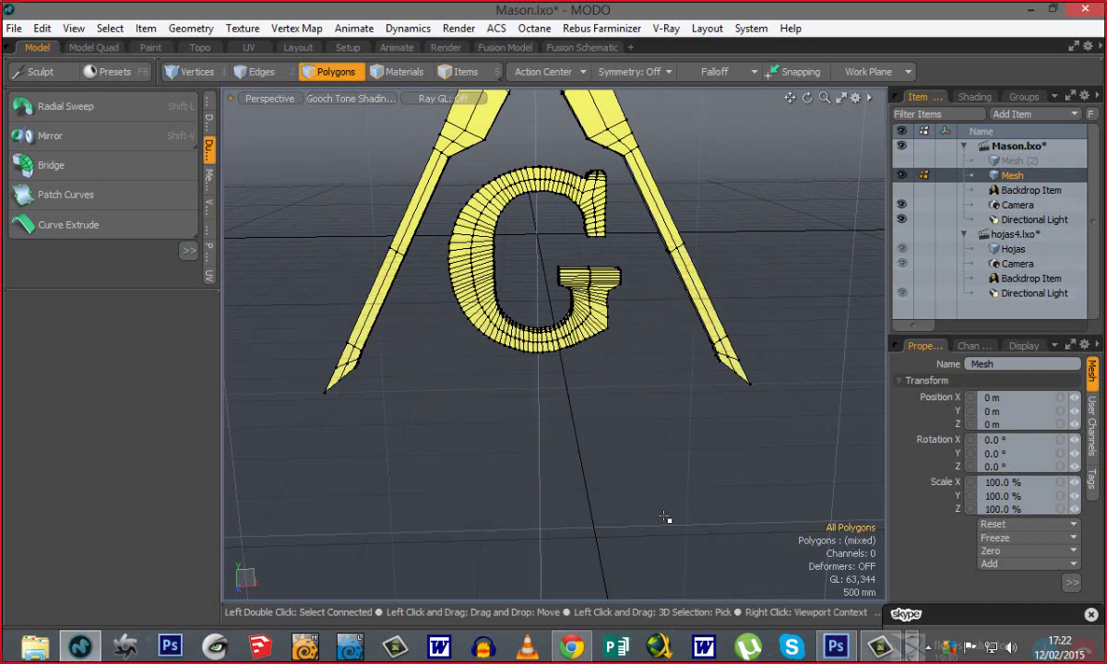
{"action": "key", "text": "ctrl"}
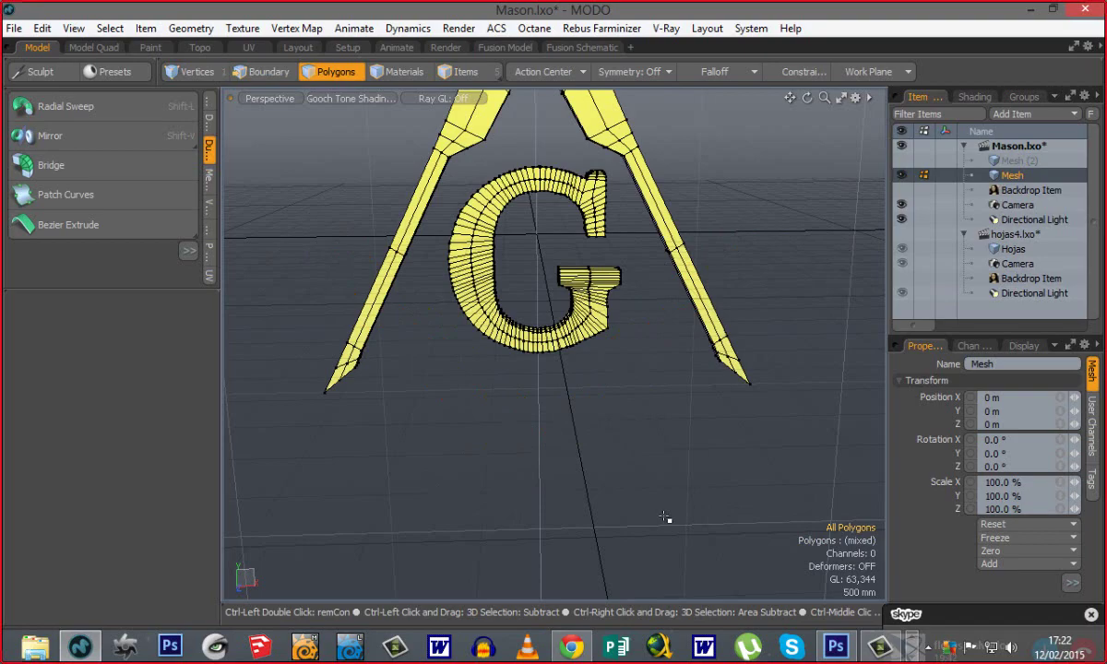
{"action": "key", "text": "ctrl+z"}
Check that the pasted square selects as one connected piece and examine how it fits the compass and G.
{"action": "left_click_drag", "start_coordinate": [529, 430], "coordinate": [701, 393], "text": "alt"}
{"action": "left_click_drag", "start_coordinate": [442, 398], "coordinate": [346, 403], "text": "alt"}
{"action": "double_click", "coordinate": [581, 475]}
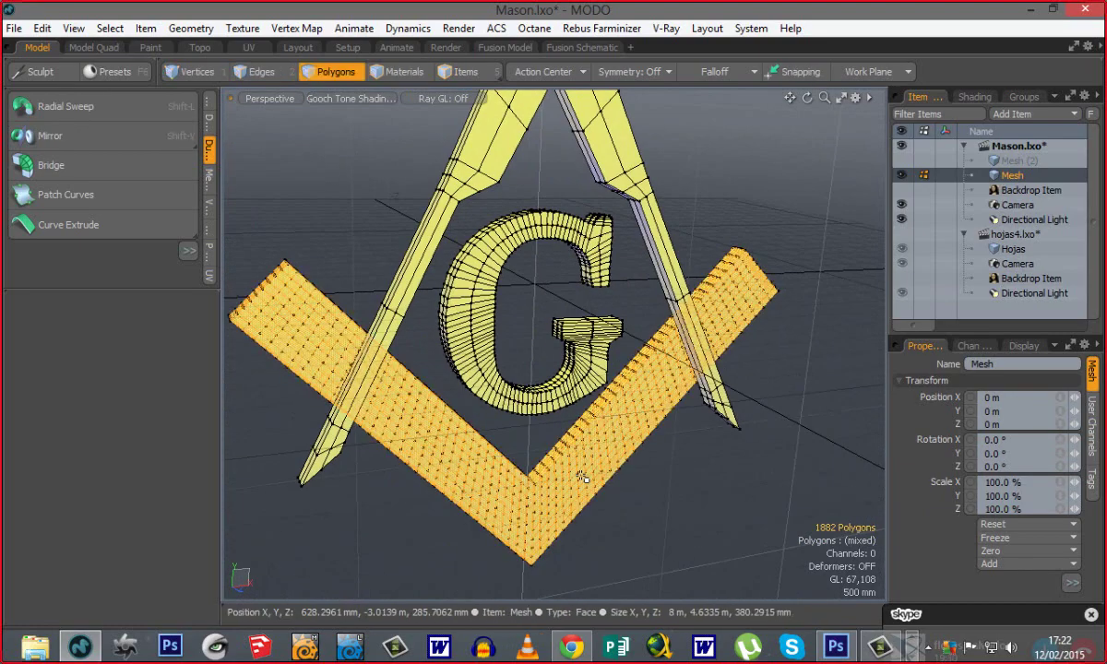
{"action": "left_click", "coordinate": [658, 471]}
{"action": "left_click_drag", "start_coordinate": [439, 402], "coordinate": [538, 422], "text": "alt"}
{"action": "left_click_drag", "start_coordinate": [537, 422], "coordinate": [583, 485], "text": "alt"}
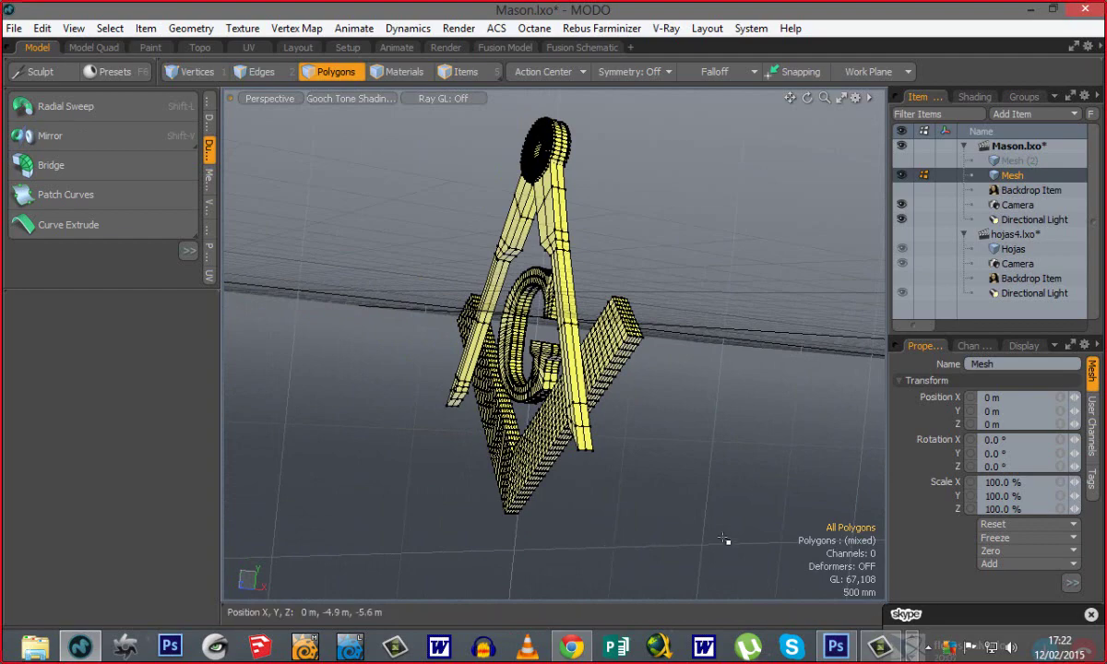
{"action": "left_click_drag", "start_coordinate": [680, 505], "coordinate": [671, 470], "text": "alt"}
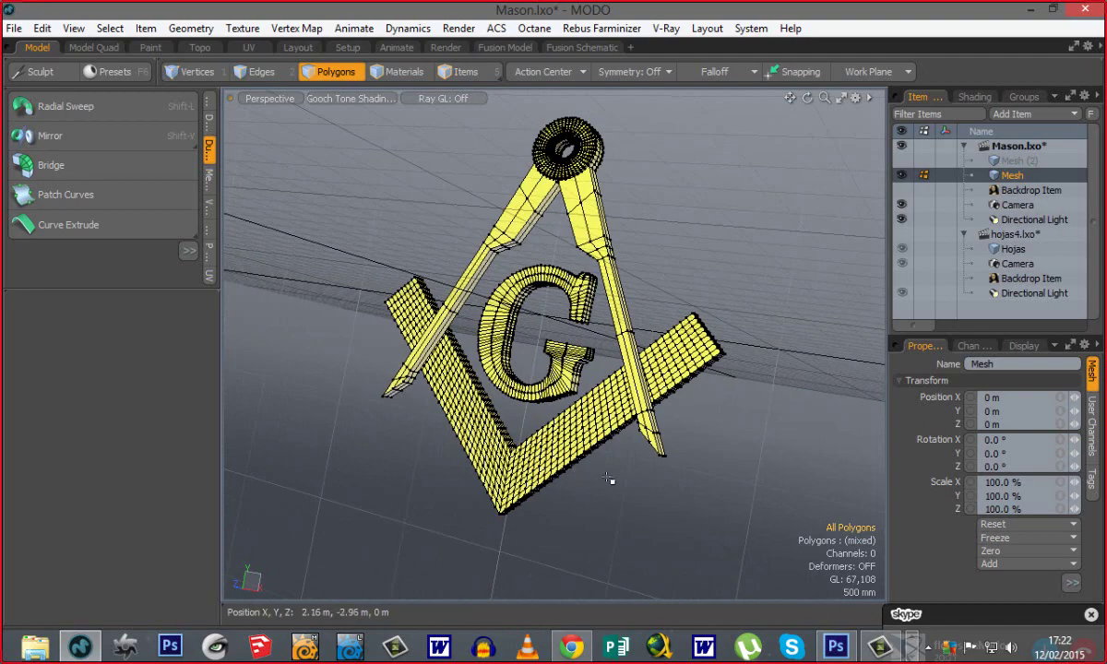
{"action": "left_click_drag", "start_coordinate": [498, 466], "coordinate": [643, 524], "text": "alt"}
{"action": "left_click_drag", "start_coordinate": [499, 480], "coordinate": [481, 443], "text": "alt+shift"}
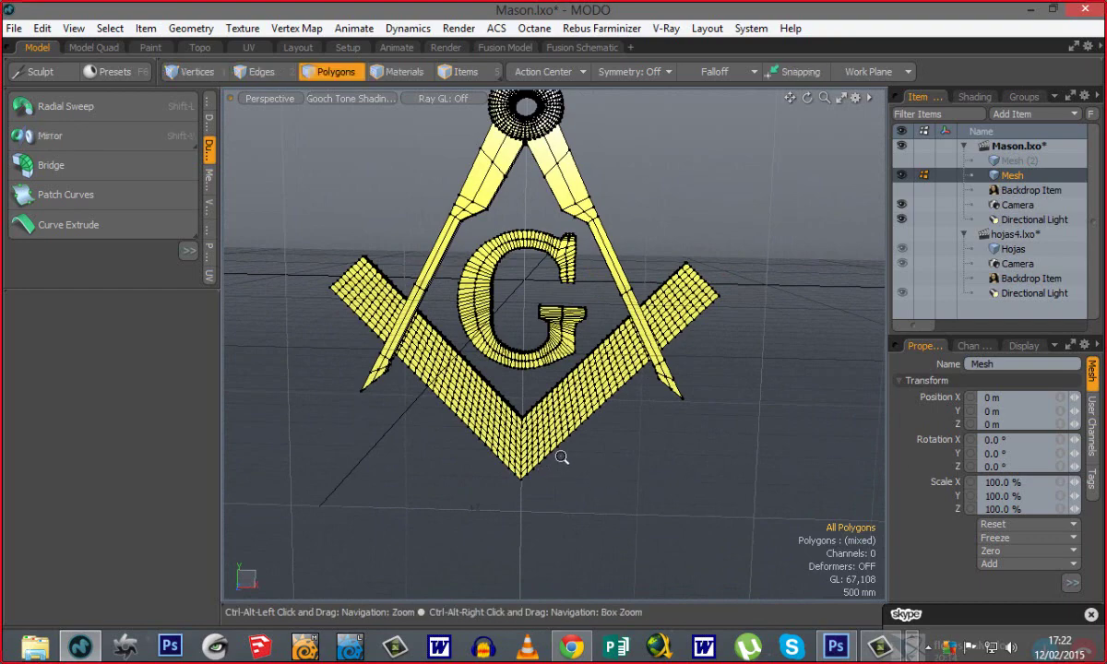
{"action": "left_click_drag", "start_coordinate": [563, 460], "coordinate": [620, 457], "text": "ctrl+alt"}
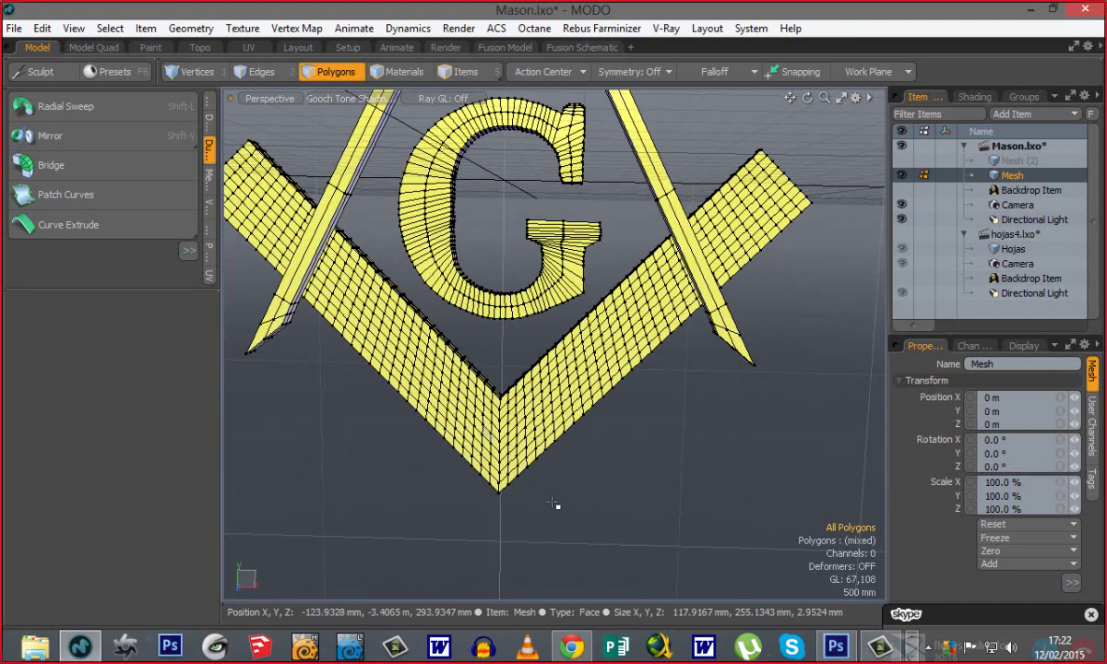
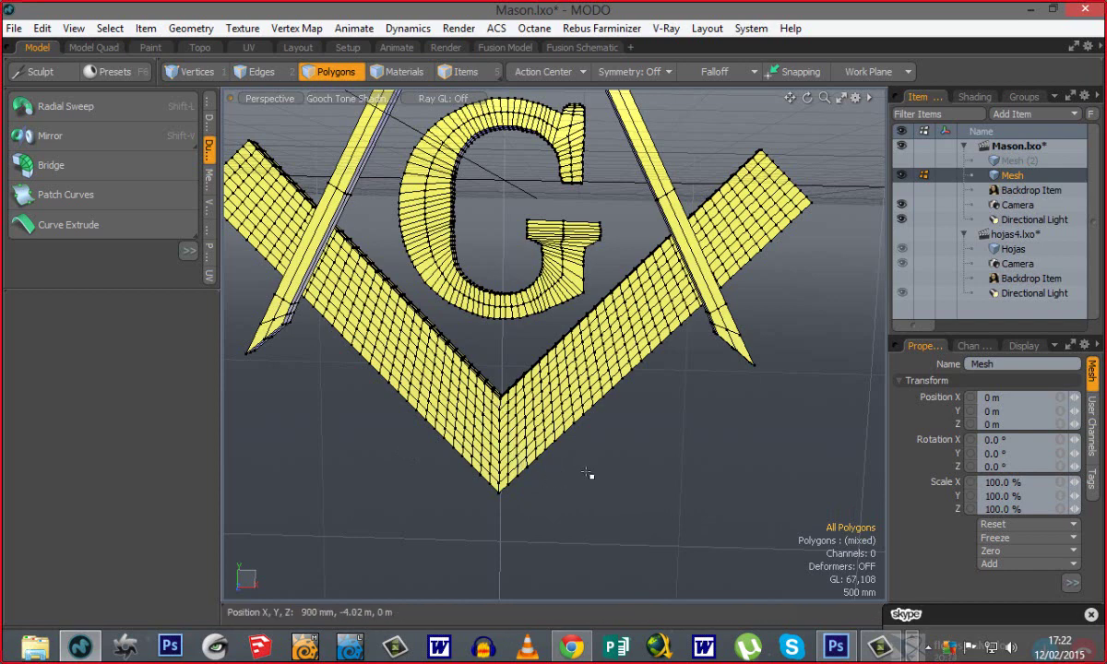
{"action": "left_click_drag", "start_coordinate": [597, 472], "coordinate": [545, 465], "text": "ctrl+alt"}
{"action": "left_click_drag", "start_coordinate": [440, 412], "coordinate": [448, 434], "text": "alt+shift"}
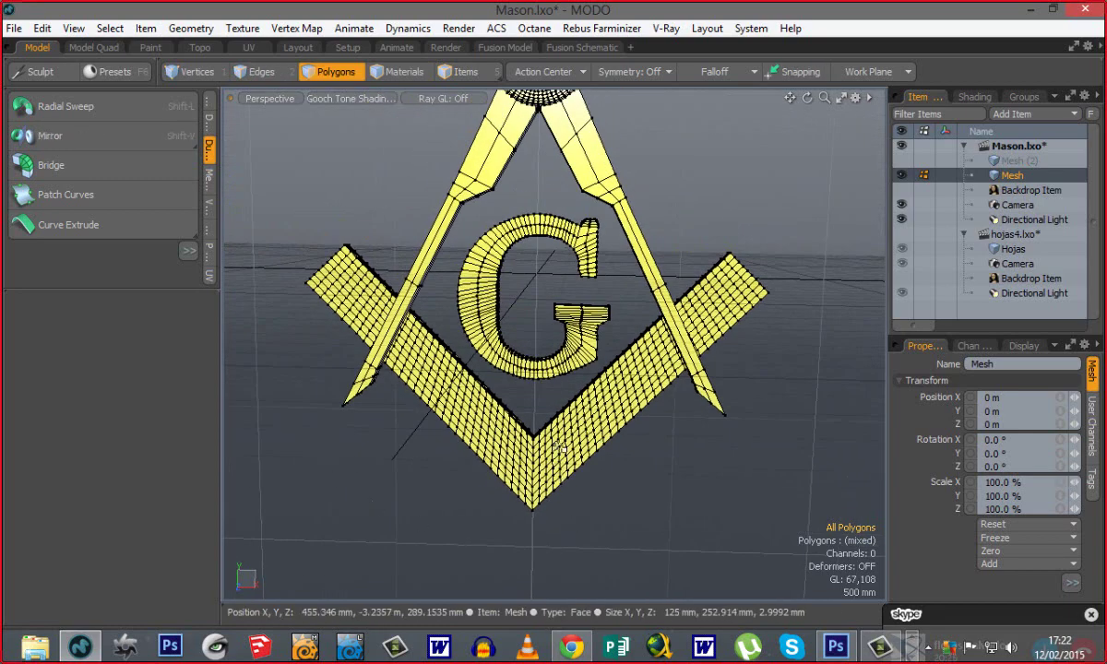
Move the square back to the Mesh (2) layer by cutting and pasting it, and hide the Mesh layer.
{"action": "double_click", "coordinate": [559, 479]}
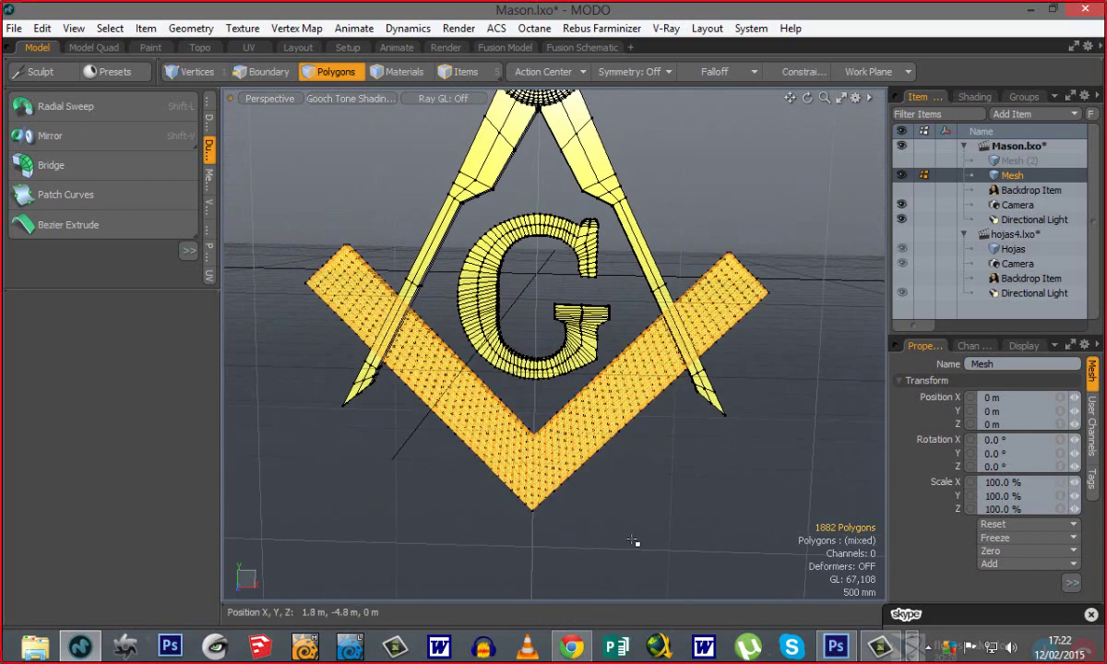
{"action": "key", "text": "ctrl+x"}
{"action": "left_click", "coordinate": [1004, 161]}
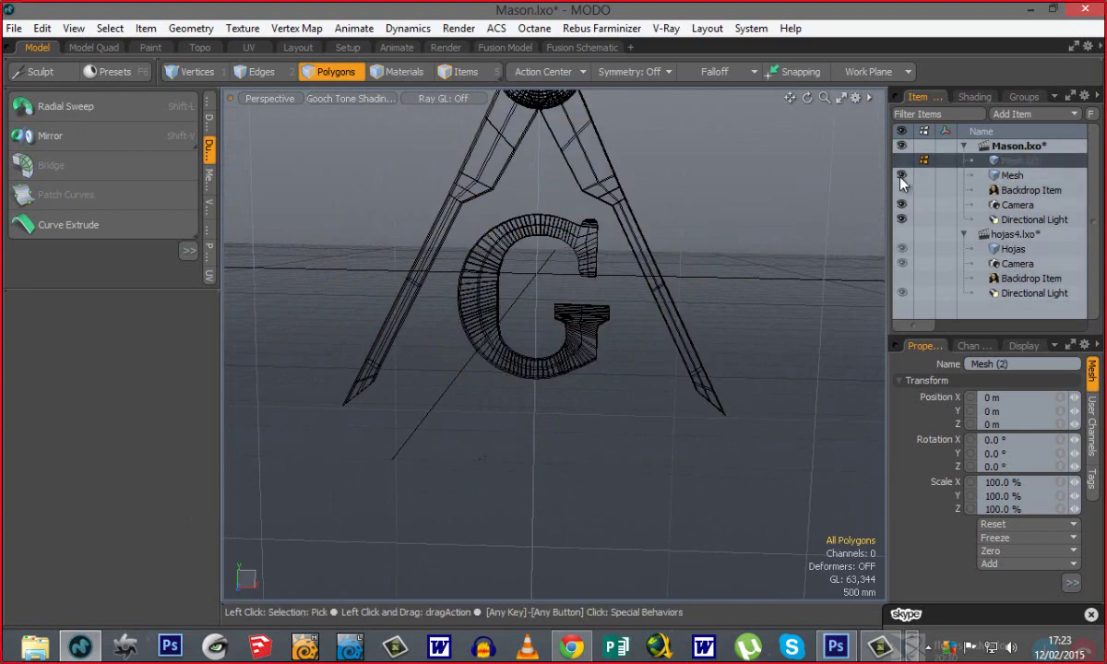
{"action": "left_click", "coordinate": [902, 175]}
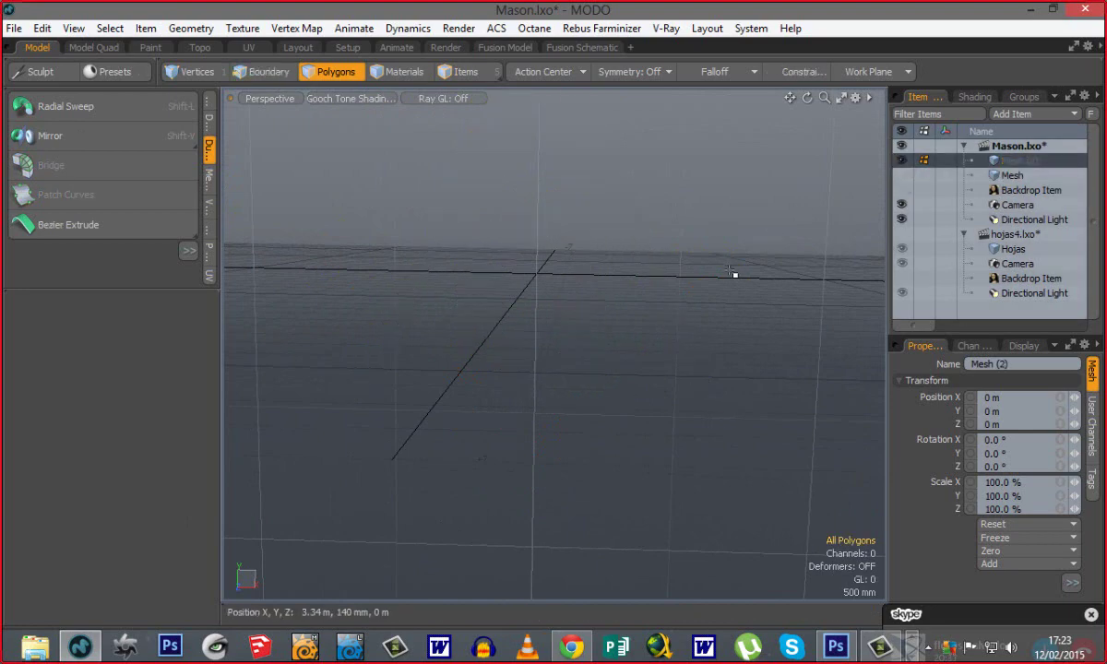
{"action": "key", "text": "ctrl+v"}
In the front view, select all polygons of the square's half on the positive X side and delete them.
{"action": "key", "text": "ctrl+space"}
{"action": "left_click", "coordinate": [540, 331]}
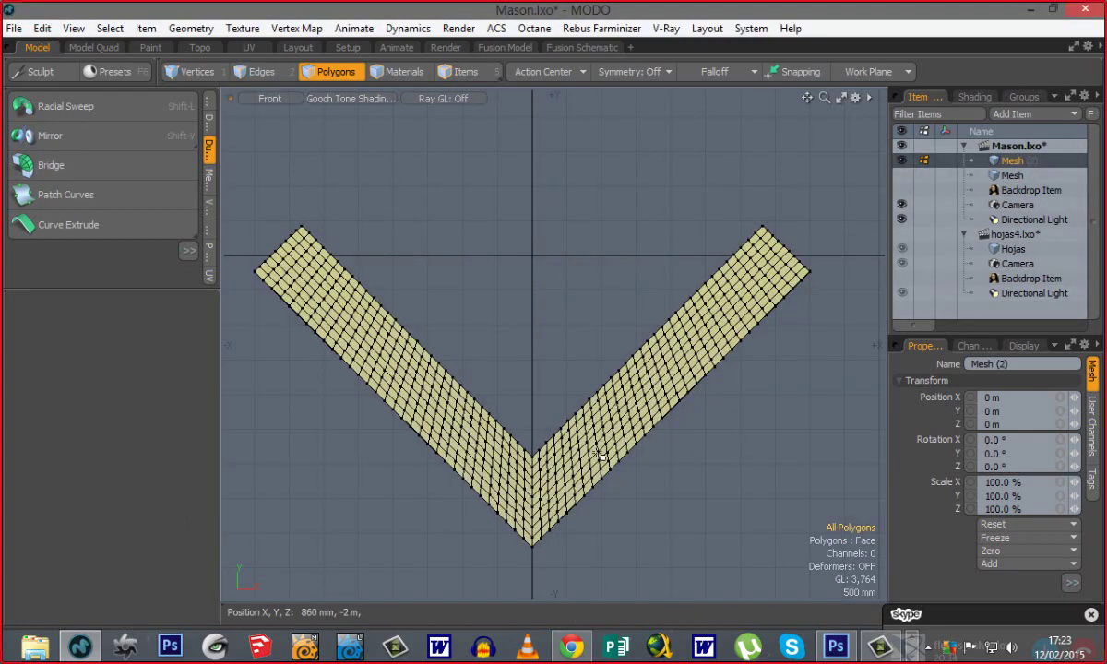
{"action": "left_click_drag", "start_coordinate": [541, 433], "coordinate": [515, 384], "text": "alt+shift"}
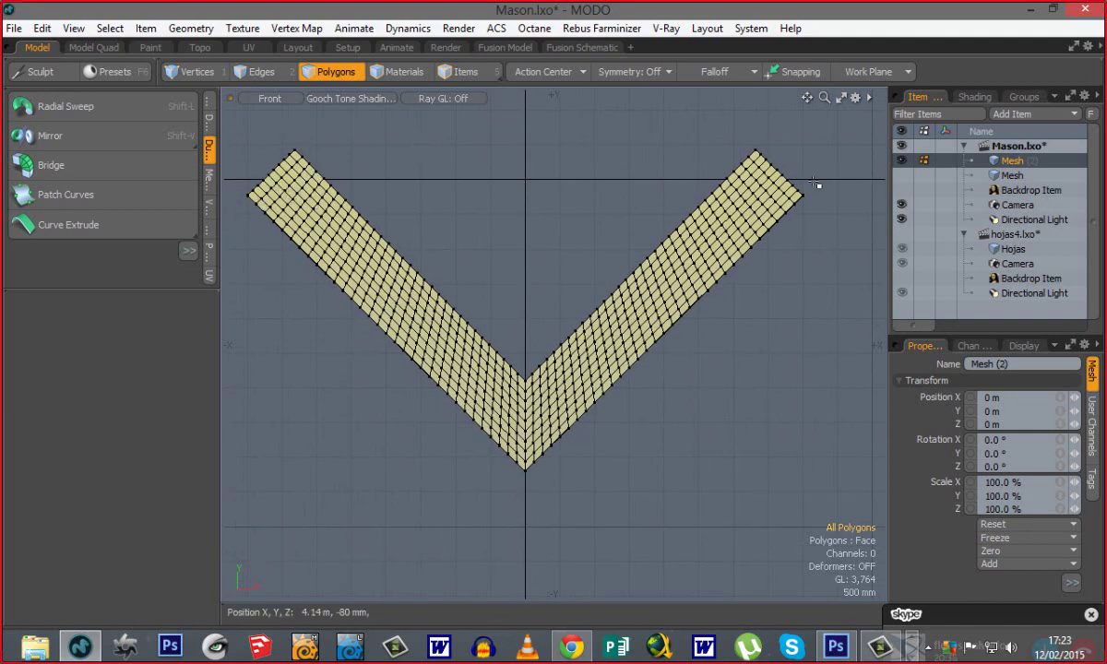
{"action": "left_click_drag", "start_coordinate": [793, 225], "coordinate": [522, 540]}
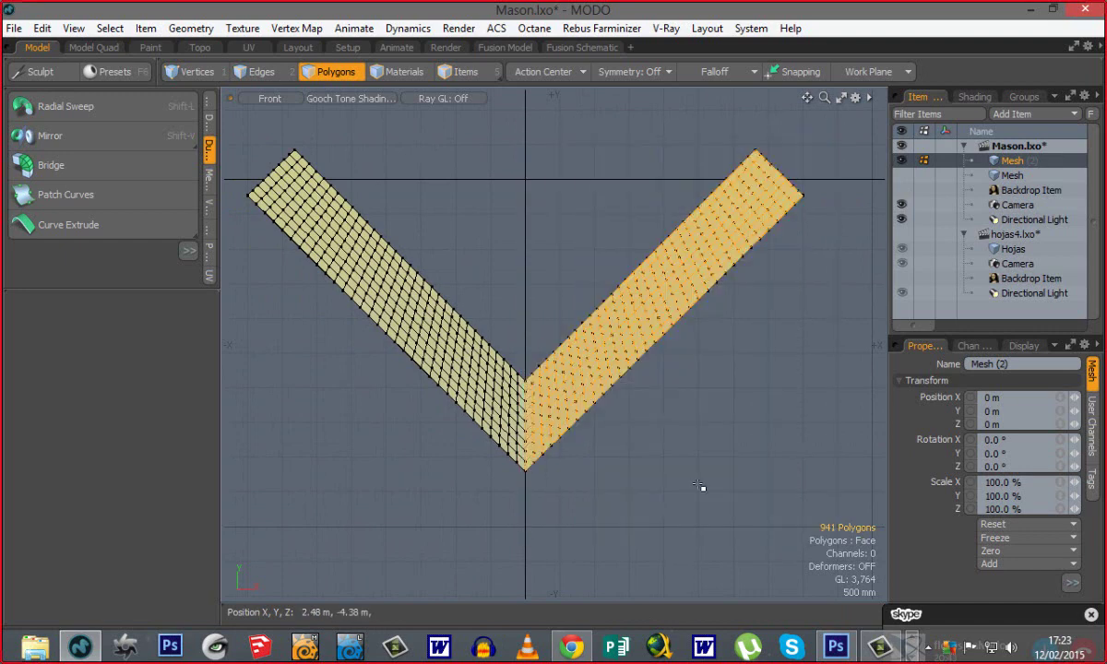
{"action": "key", "text": "Delete"}
Select the column of edges one polygon in from the arm's mitered end, through the full thickness.
{"action": "left_click_drag", "start_coordinate": [488, 426], "coordinate": [649, 434], "text": "alt+shift"}
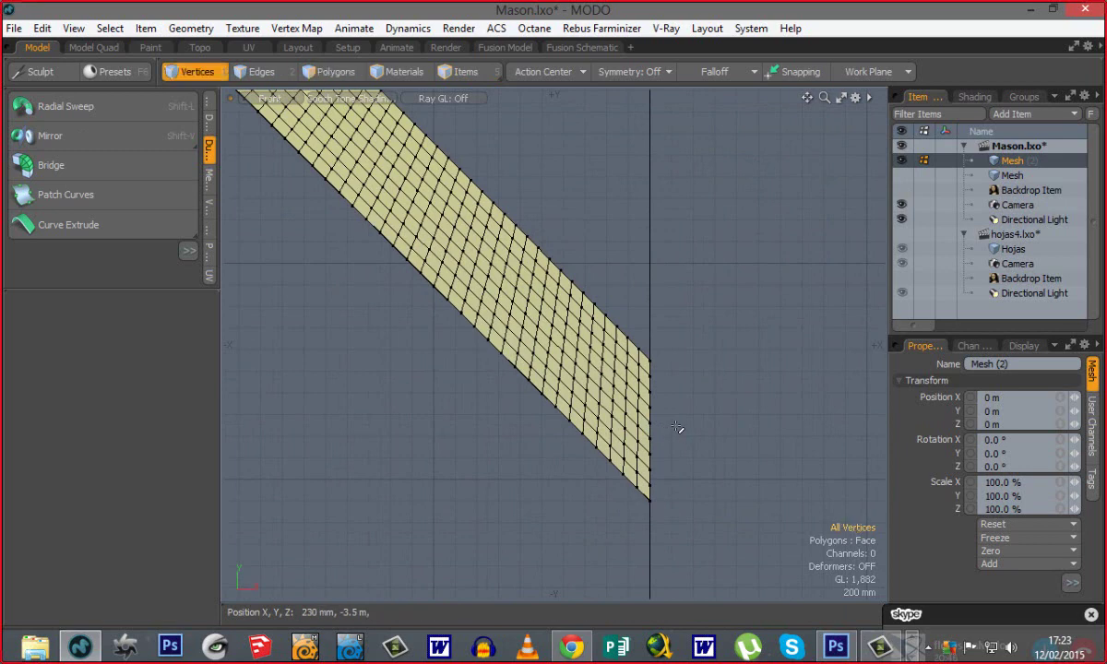
{"action": "mouse_move", "coordinate": [632, 399]}
{"action": "left_mouse_down", "text": "alt"}
{"action": "mouse_move", "coordinate": [636, 351]}
{"action": "mouse_move", "coordinate": [648, 397]}
{"action": "left_mouse_up", "text": "alt"}
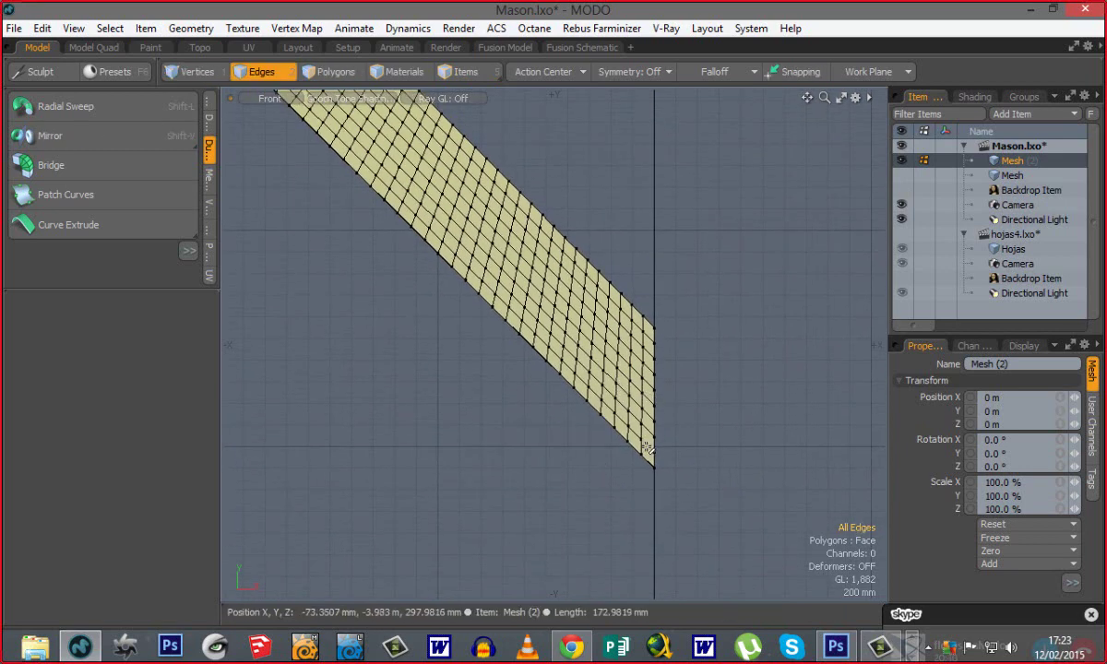
{"action": "left_click", "coordinate": [643, 370]}
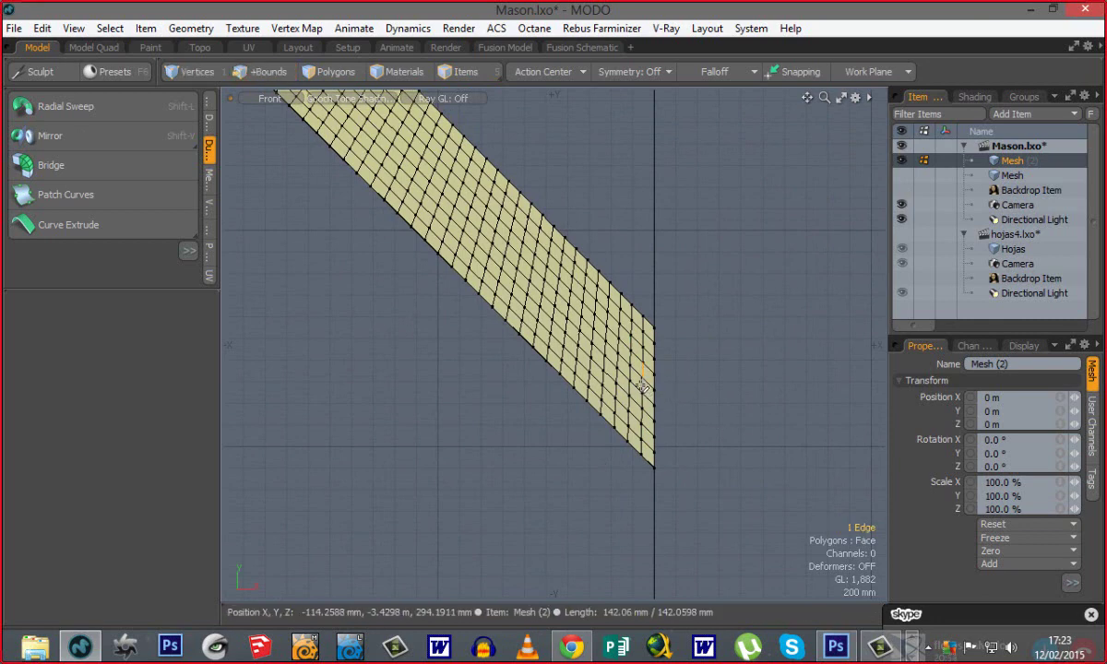
{"action": "left_click_drag", "start_coordinate": [661, 404], "coordinate": [721, 420], "text": "ctrl+alt"}
{"action": "left_click_drag", "start_coordinate": [610, 437], "coordinate": [581, 394], "text": "alt+shift"}
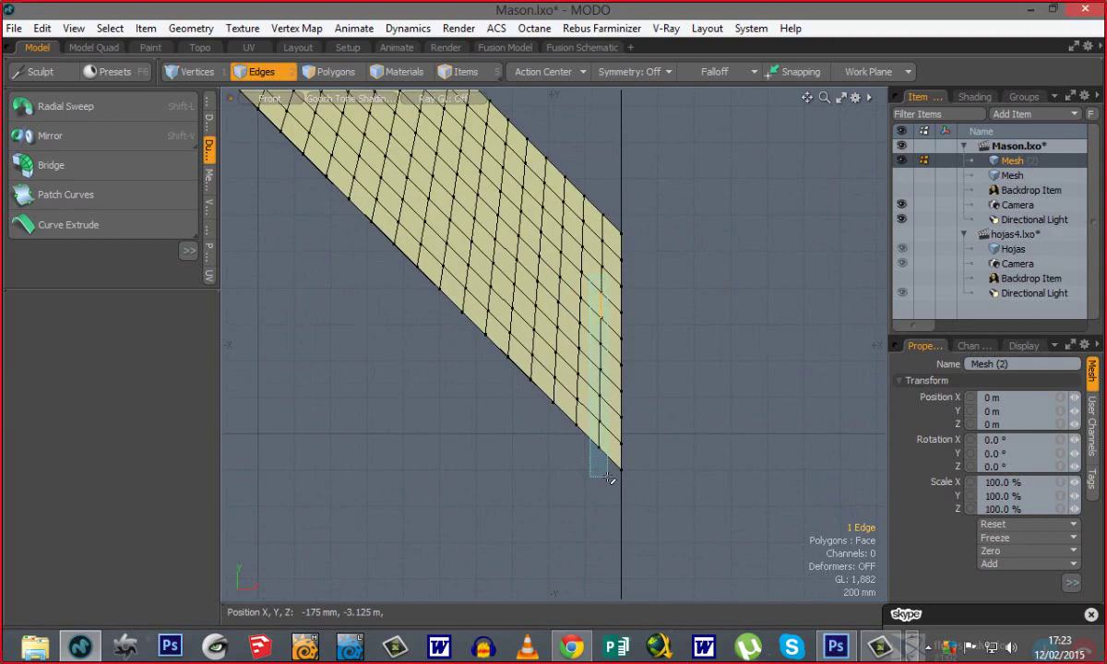
In the perspective view, bevel the selected edges with an inset of 12.5 mm and a round level of 0.
{"action": "key", "text": "ctrl+space"}
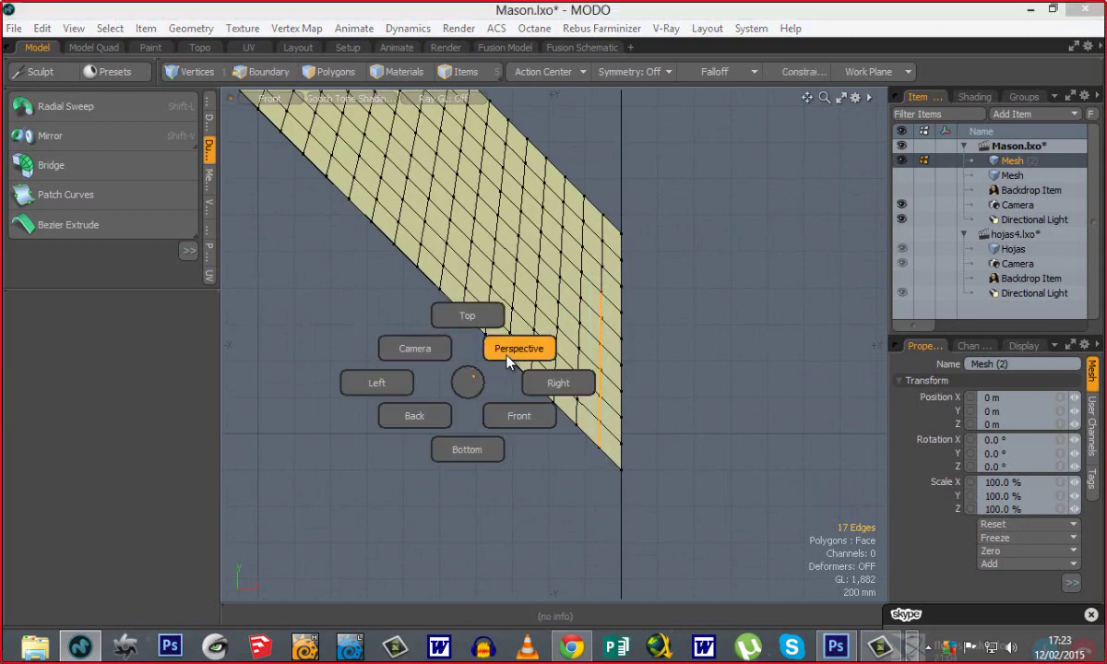
{"action": "left_click", "coordinate": [512, 348]}
{"action": "left_click_drag", "start_coordinate": [495, 346], "coordinate": [701, 344], "text": "alt"}
{"action": "left_click_drag", "start_coordinate": [620, 346], "coordinate": [593, 318], "text": "alt+shift"}
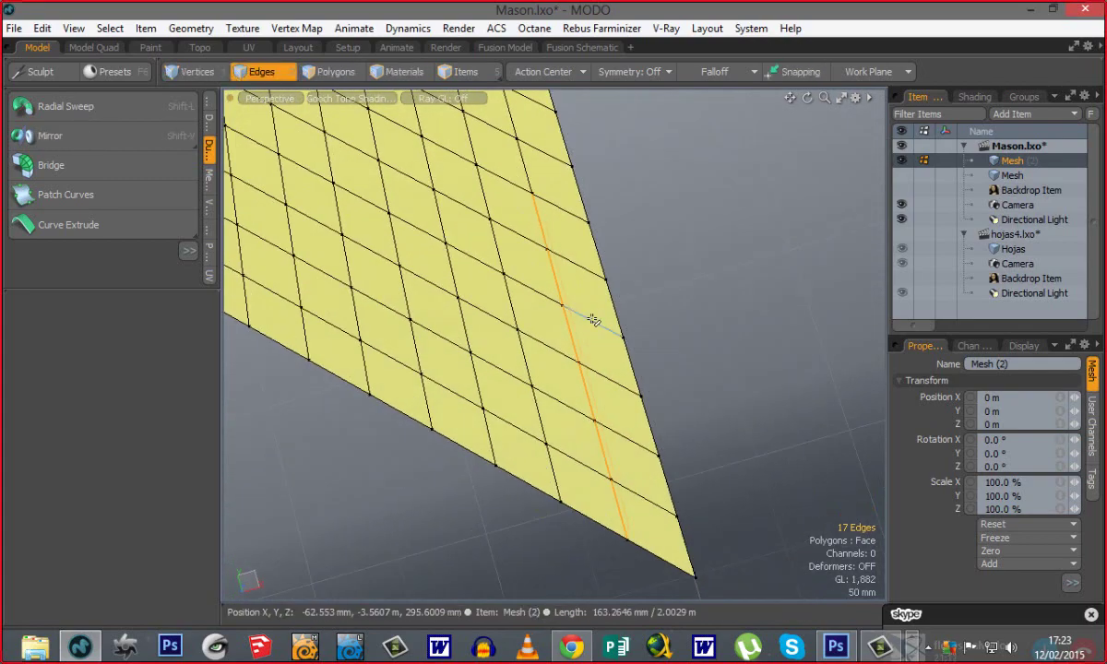
{"action": "key", "text": "b"}
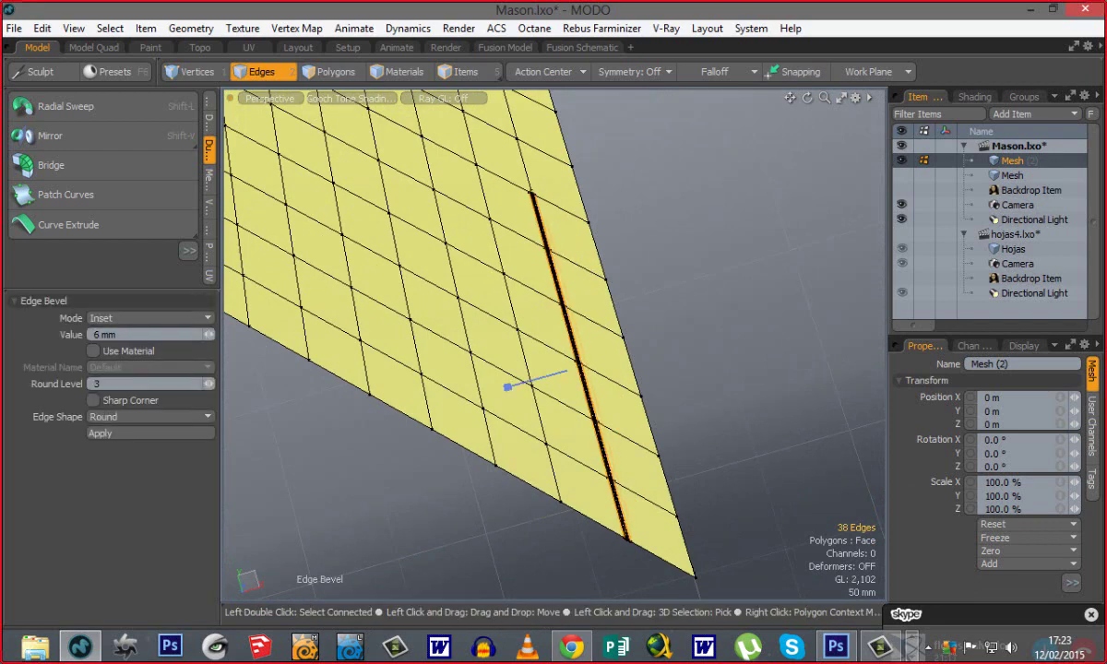
{"action": "left_click_drag", "start_coordinate": [521, 233], "coordinate": [558, 249]}
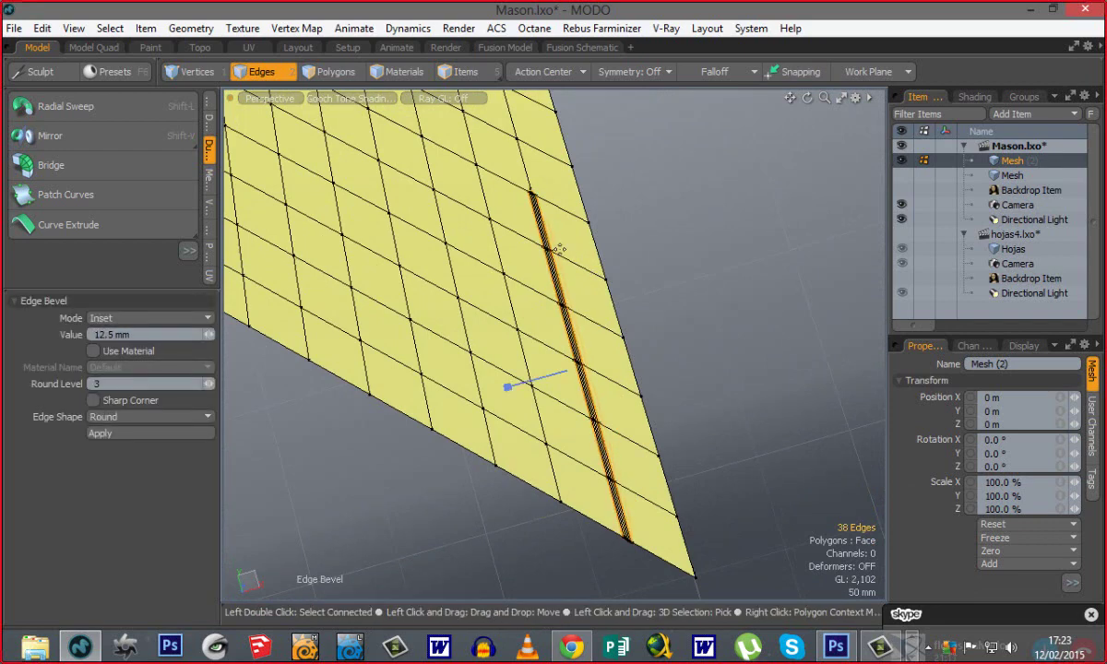
{"action": "left_click", "coordinate": [205, 385]}
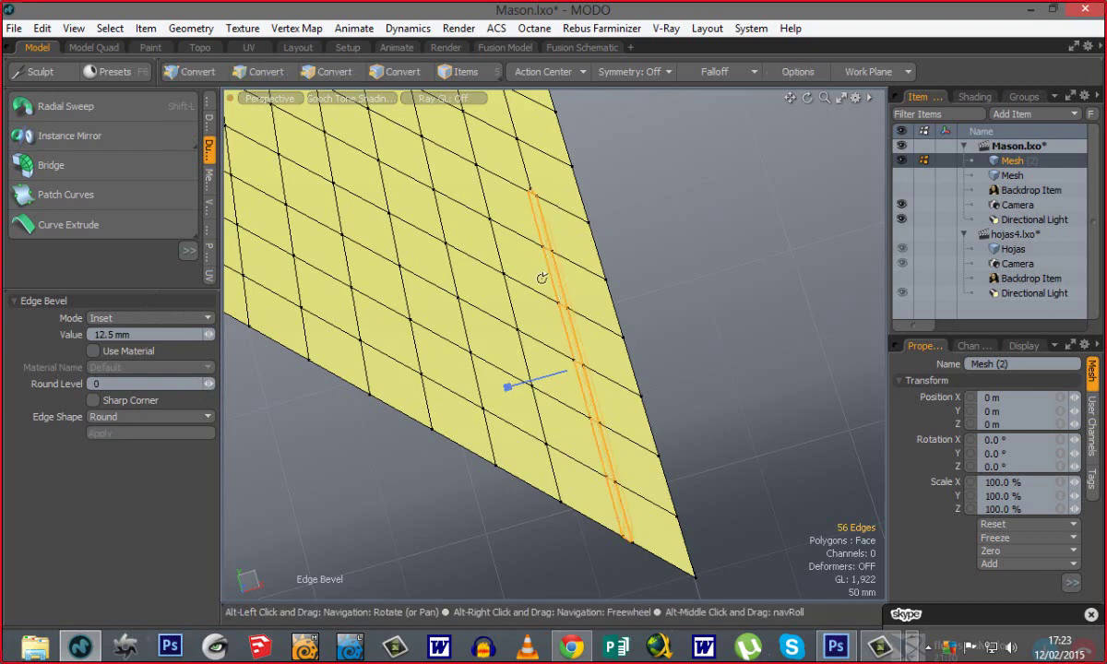
Set the edge bevel's shape to Square and its inset to 7.5 mm, and finish the bevel.
{"action": "left_click_drag", "start_coordinate": [541, 279], "coordinate": [545, 266], "text": "alt"}
{"action": "left_click", "coordinate": [144, 415]}
{"action": "left_click", "coordinate": [145, 424]}
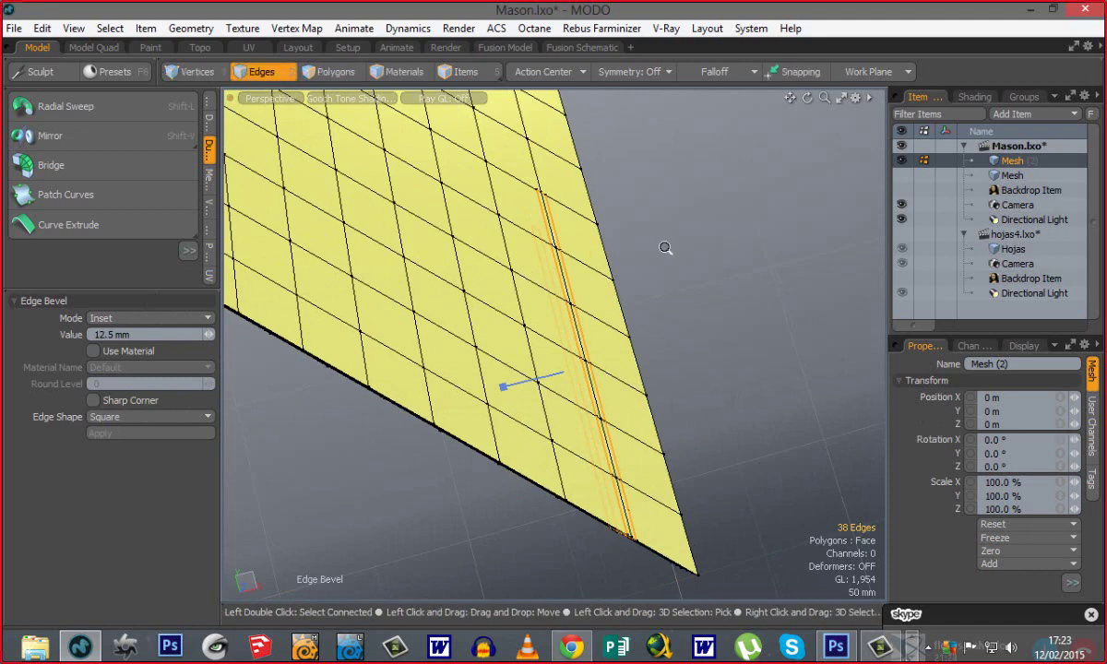
{"action": "left_click_drag", "start_coordinate": [666, 247], "coordinate": [572, 260], "text": "ctrl+alt"}
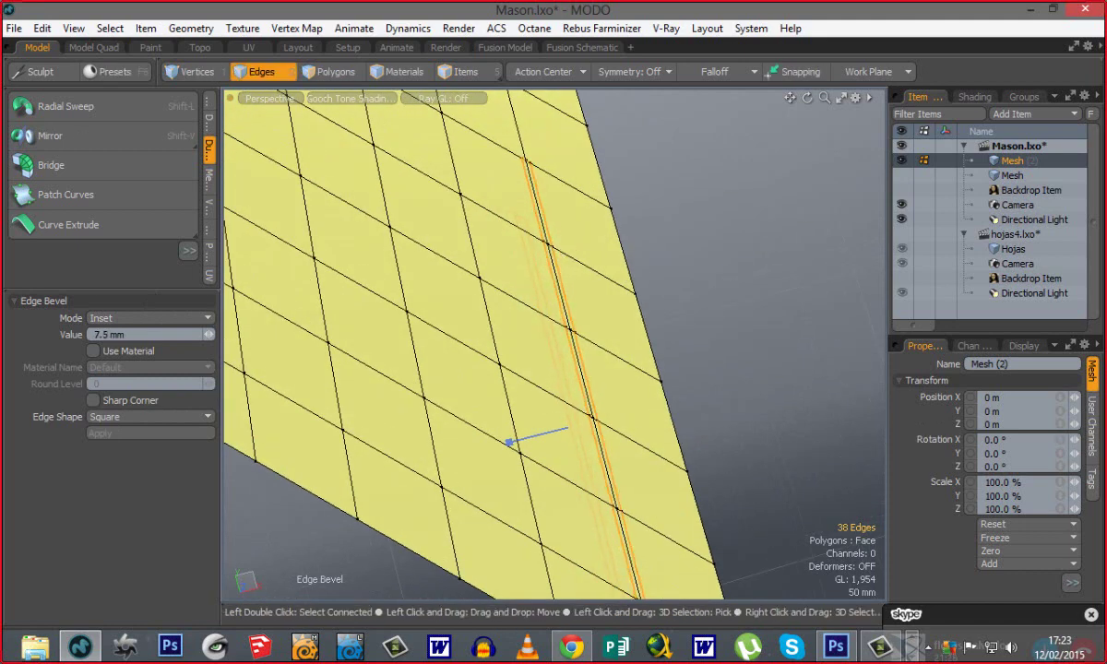
{"action": "key", "text": "space"}
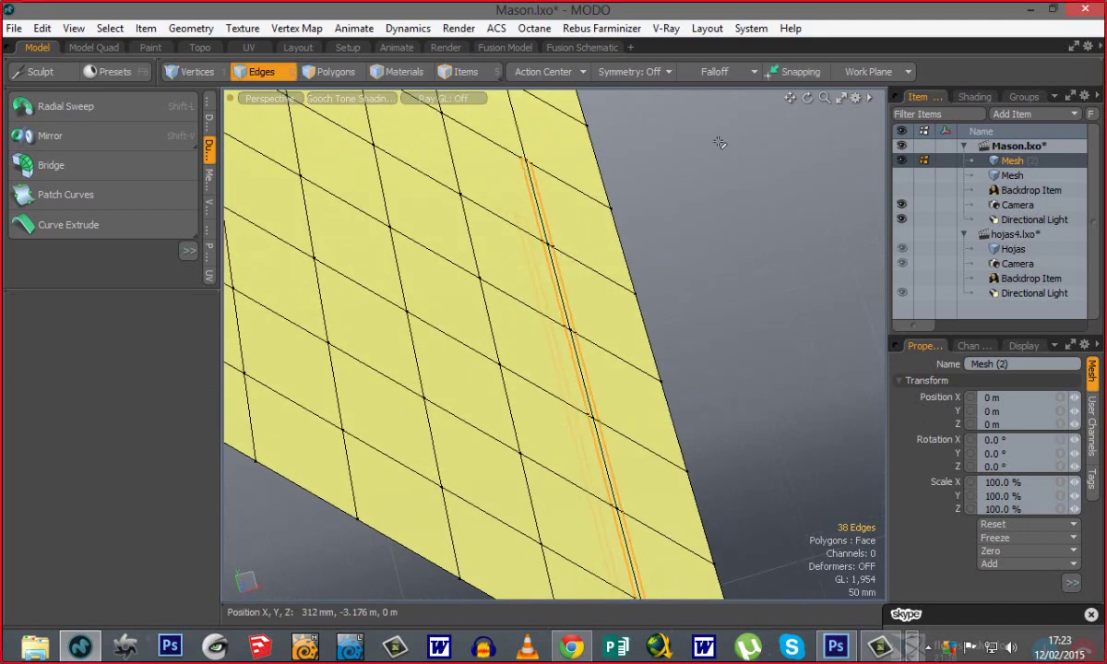
In the front view, select the polygons of the narrow beveled strip near the mitered end, through the full thickness.
{"action": "key", "text": "space"}
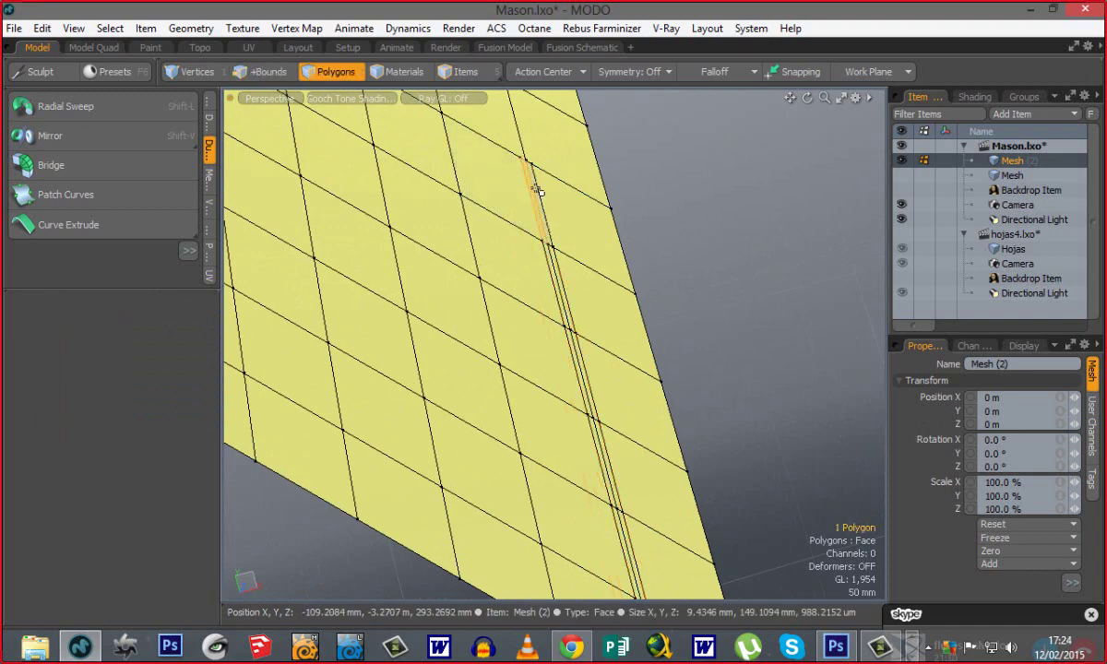
{"action": "key", "text": "ctrl+space"}
{"action": "left_click_drag", "start_coordinate": [588, 330], "coordinate": [531, 337], "text": "ctrl+alt"}
{"action": "left_click_drag", "start_coordinate": [582, 371], "coordinate": [529, 331], "text": "alt+shift"}
{"action": "key", "text": "ctrl+space"}
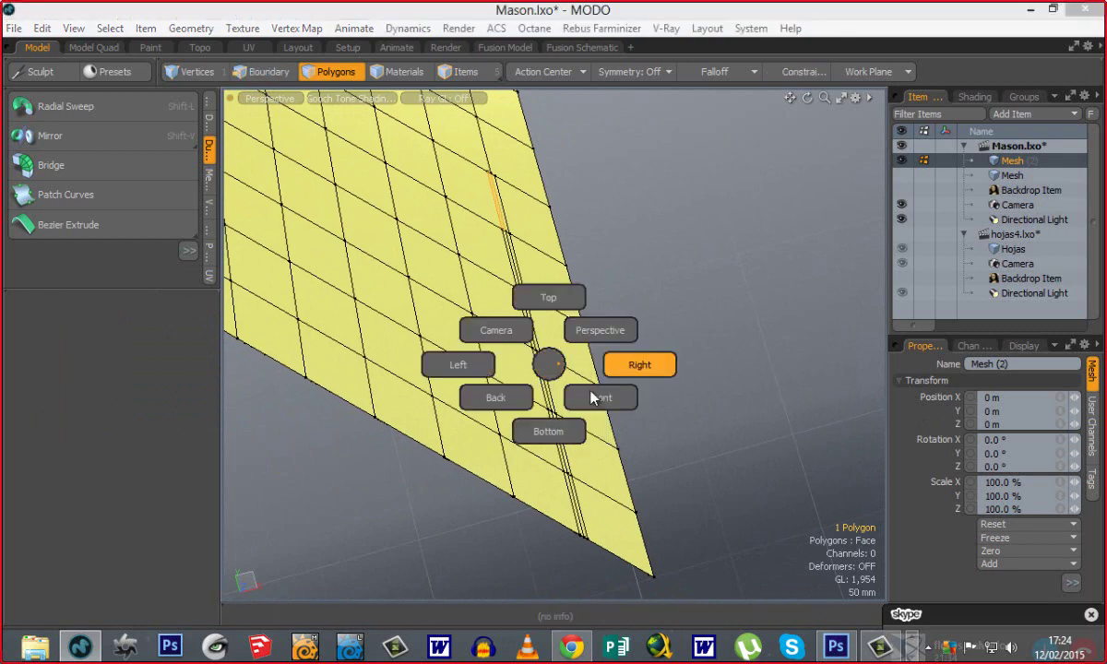
{"action": "left_click", "coordinate": [590, 397]}
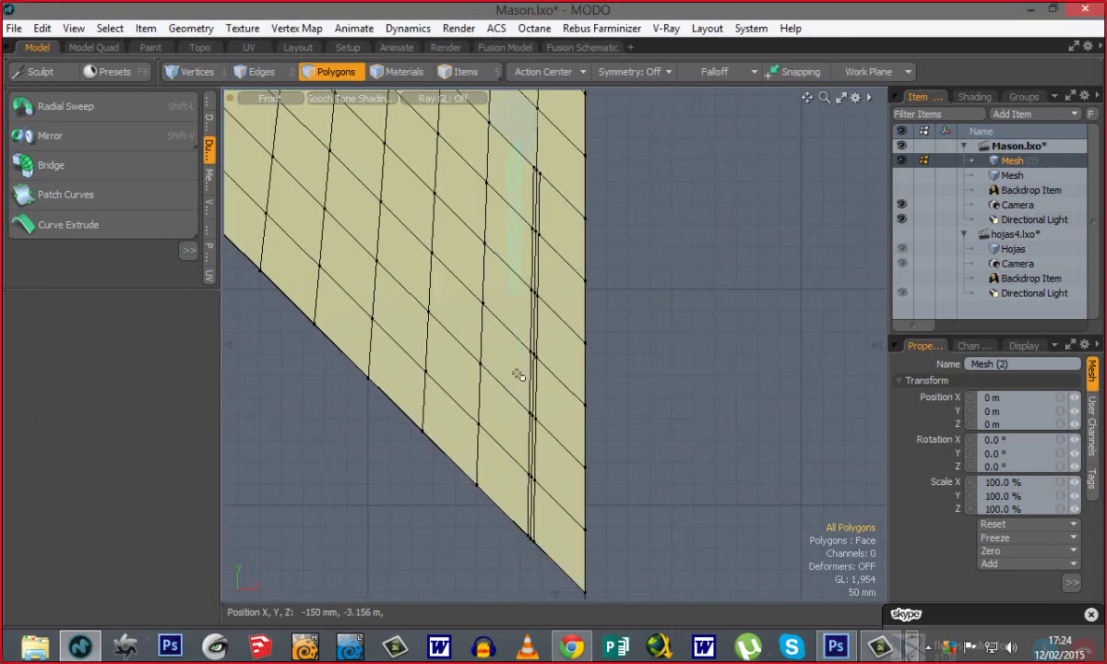
{"action": "right_click_drag", "start_coordinate": [541, 579], "coordinate": [544, 581]}
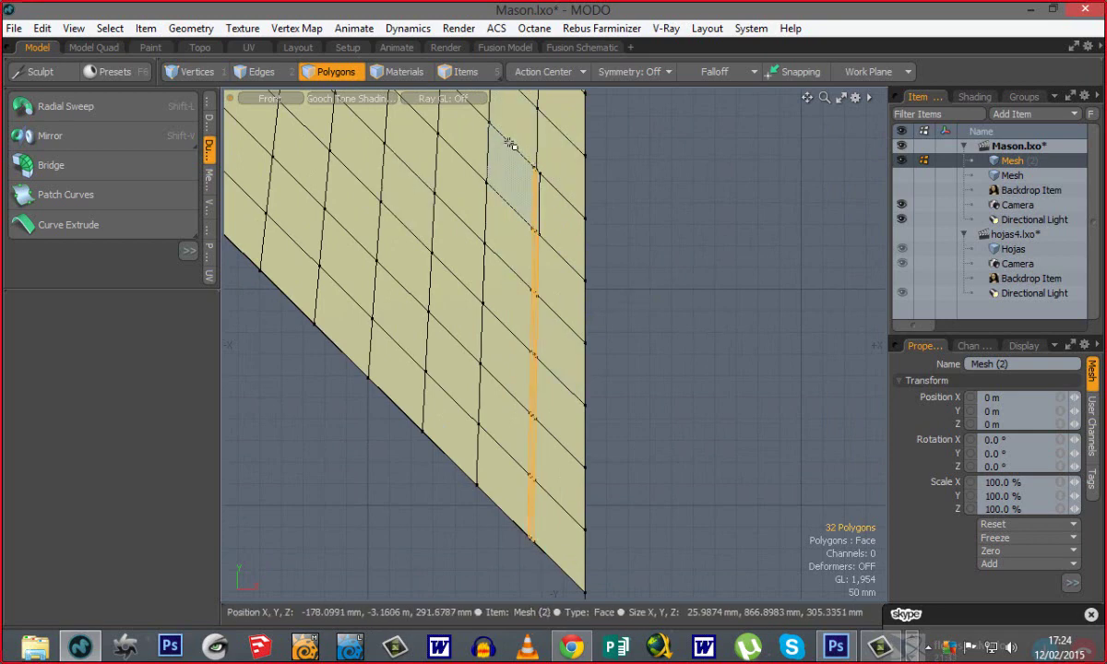
{"action": "right_click_drag", "start_coordinate": [507, 142], "coordinate": [549, 542]}
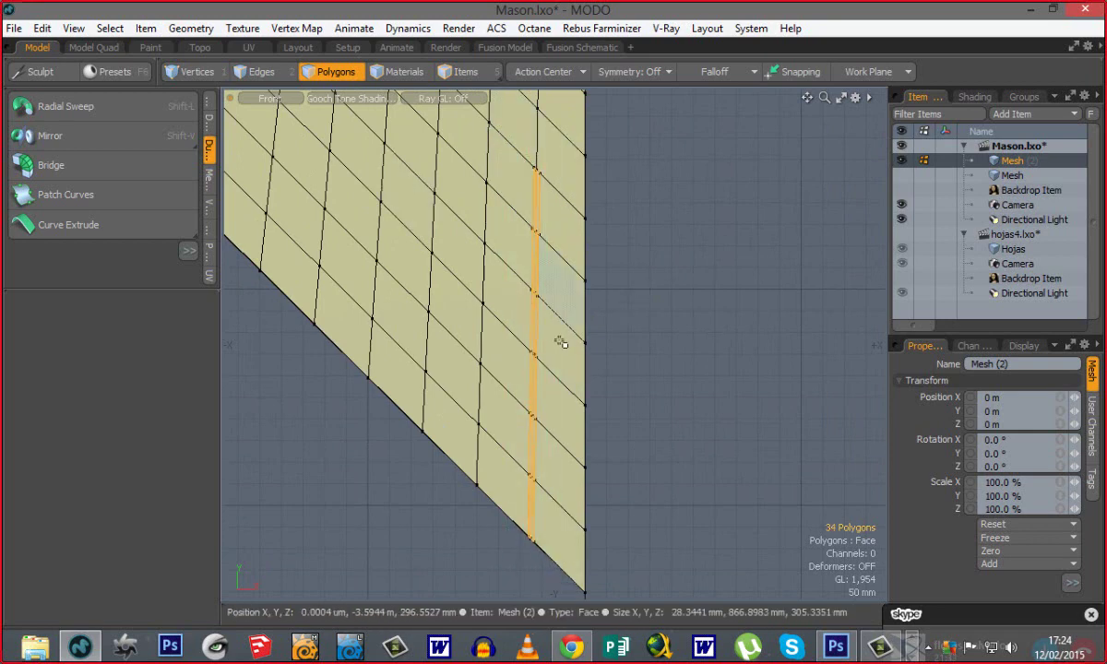
In the perspective view, bevel the selected strip polygons inward with a shift of -12 mm and no inset, and clear the selection.
{"action": "key", "text": "ctrl+space"}
{"action": "left_click", "coordinate": [605, 304]}
{"action": "left_click_drag", "start_coordinate": [411, 251], "coordinate": [734, 372], "text": "alt"}
{"action": "key", "text": "b"}
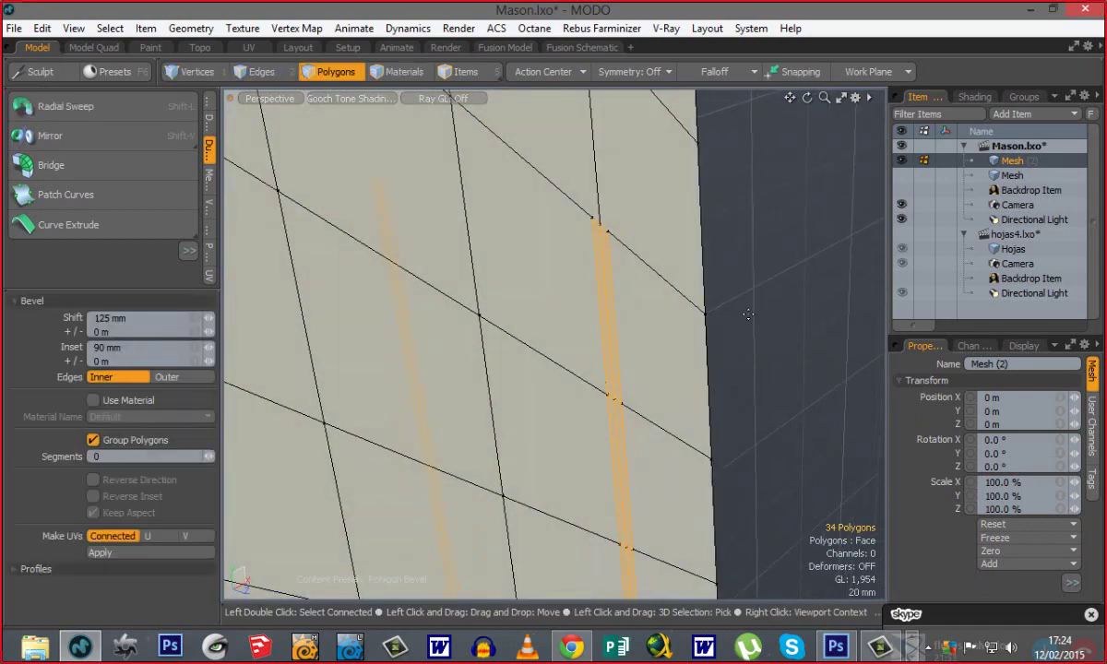
{"action": "left_click_drag", "start_coordinate": [747, 314], "coordinate": [575, 397], "text": "ctrl+alt"}
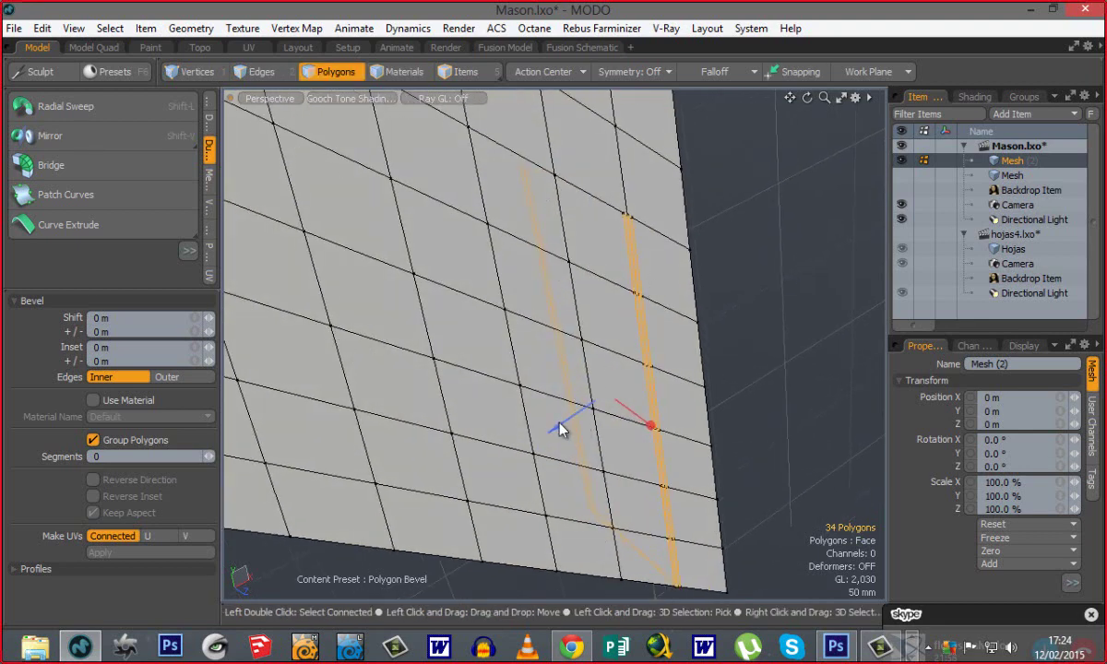
{"action": "left_click_drag", "start_coordinate": [560, 429], "coordinate": [556, 426]}
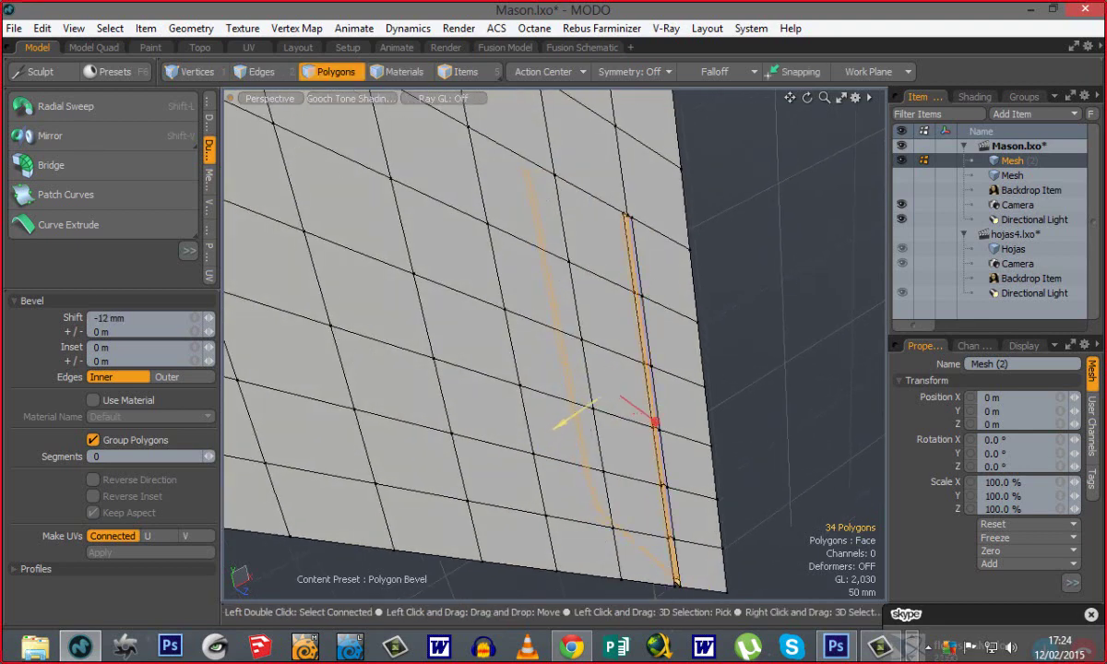
{"action": "key", "text": "q"}
{"action": "left_click", "coordinate": [773, 306]}
{"action": "left_click_drag", "start_coordinate": [742, 415], "coordinate": [590, 212], "text": "alt"}
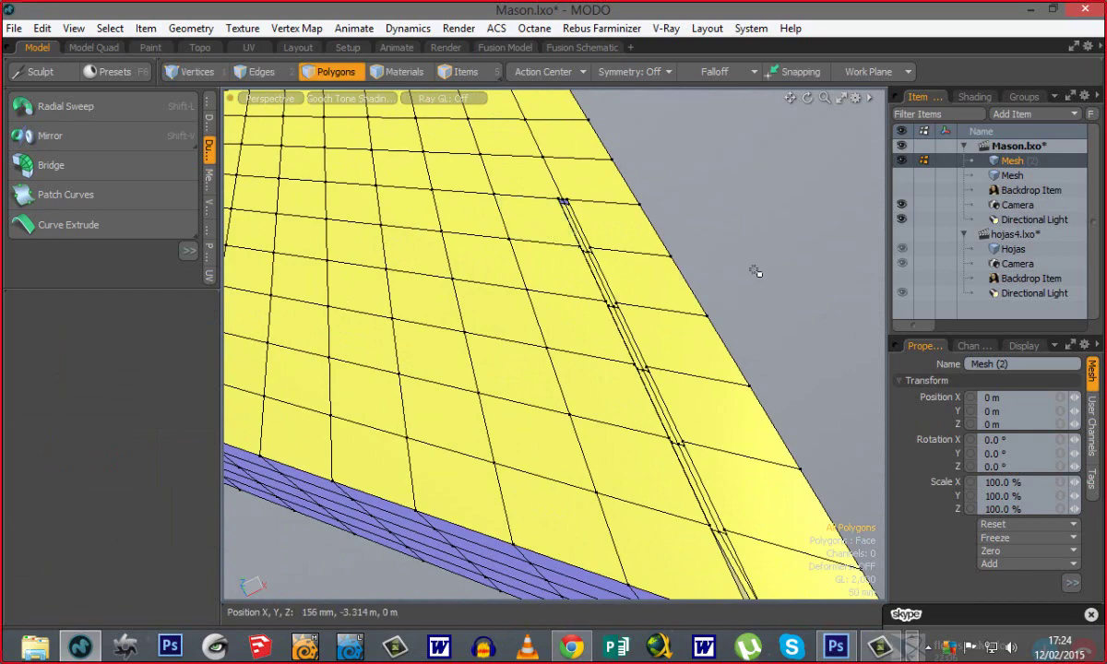
Undo the last polygon bevel and the clearing of the strip's selection.
{"action": "key", "text": "ctrl+z"}
{"action": "key", "text": "ctrl+z"}
{"action": "key", "text": "ctrl+z"}
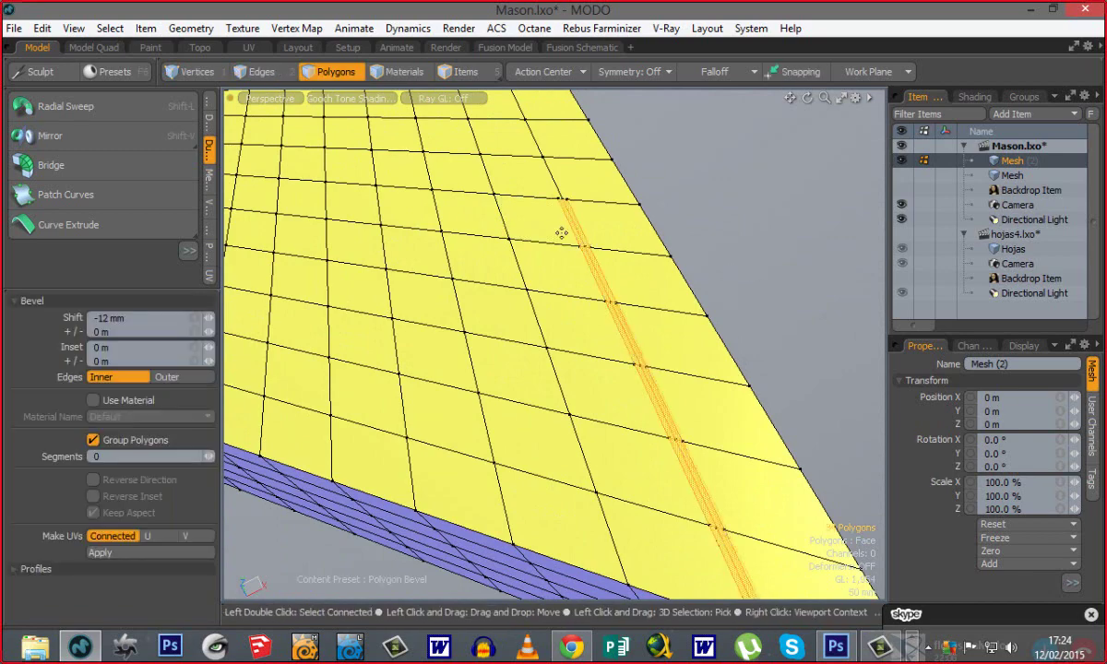
Bevel the strip polygons outward with a shift of 10 mm and no inset, and clear the selection.
{"action": "left_click_drag", "start_coordinate": [475, 254], "coordinate": [585, 354], "text": "alt"}
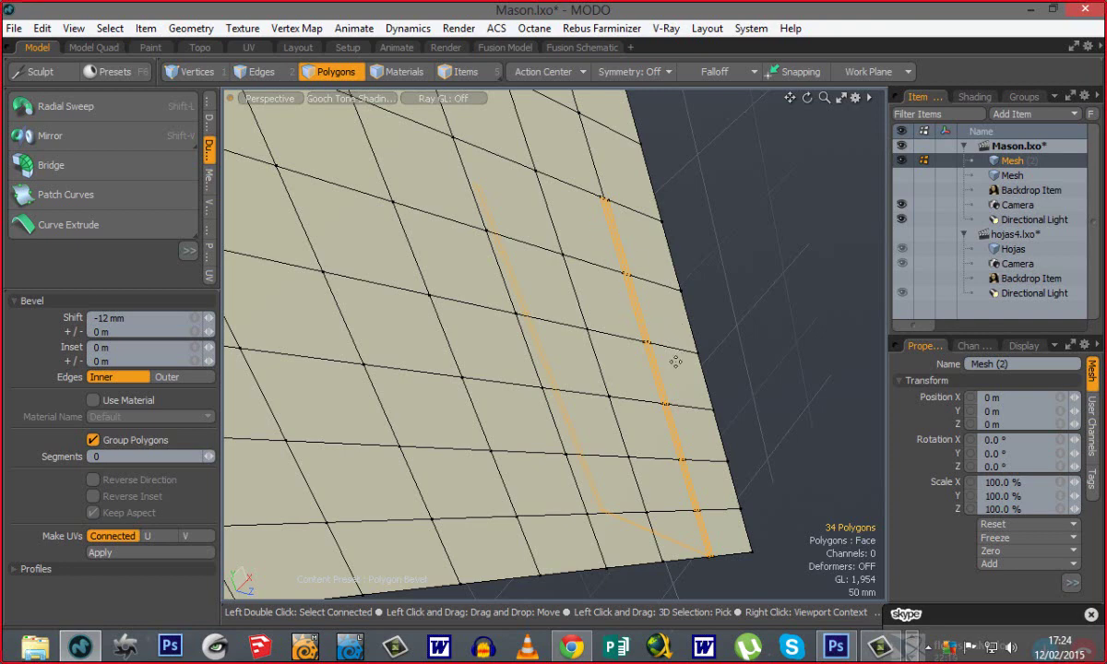
{"action": "left_click_drag", "start_coordinate": [675, 362], "coordinate": [655, 395], "text": "alt"}
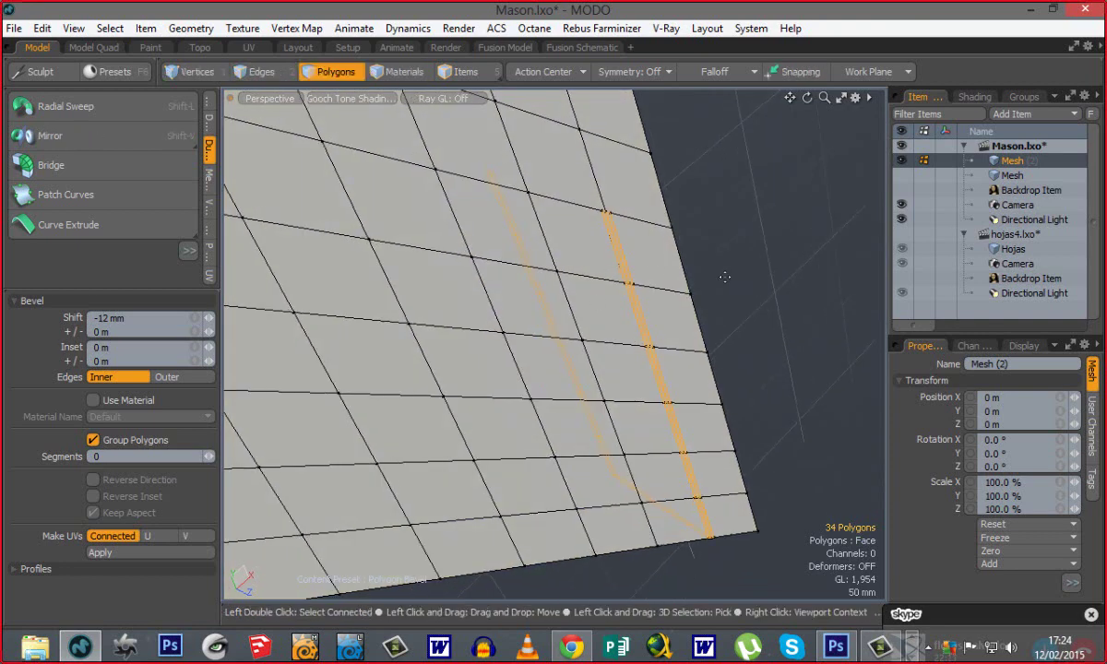
{"action": "left_click", "coordinate": [725, 277]}
{"action": "left_click_drag", "start_coordinate": [549, 400], "coordinate": [582, 418], "text": "alt"}
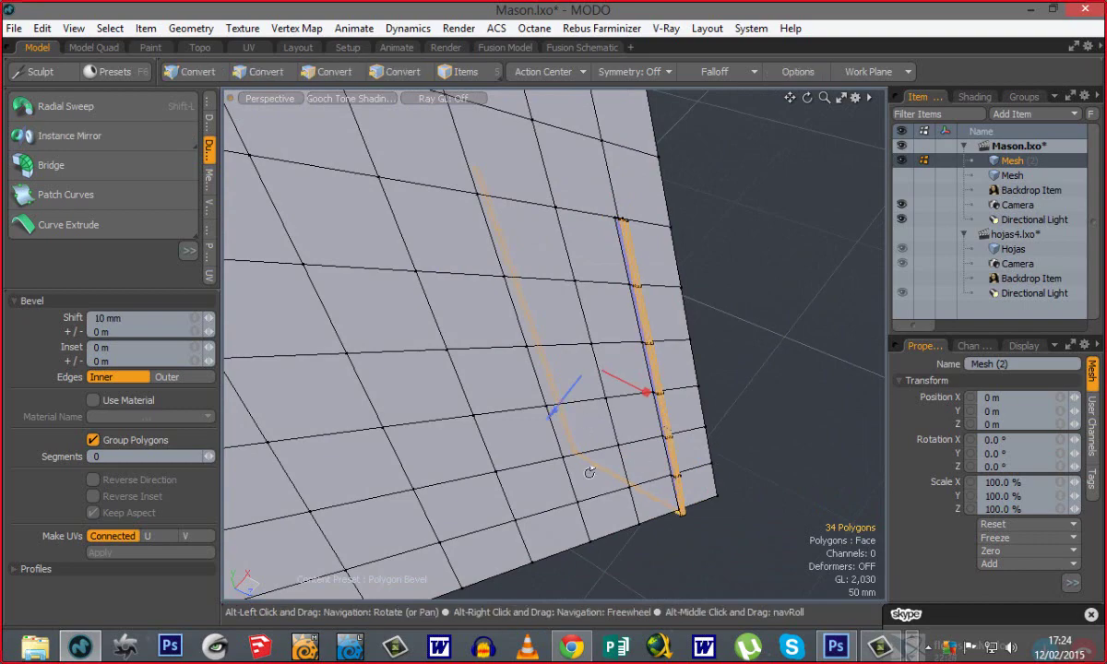
{"action": "left_click_drag", "start_coordinate": [590, 470], "coordinate": [587, 398], "text": "alt"}
{"action": "key", "text": "space"}
{"action": "left_click", "coordinate": [749, 310]}
Turn the wireframe display off to examine the shaded strip on the square's arm, and turn it back on.
{"action": "key", "text": "ctrl+3"}
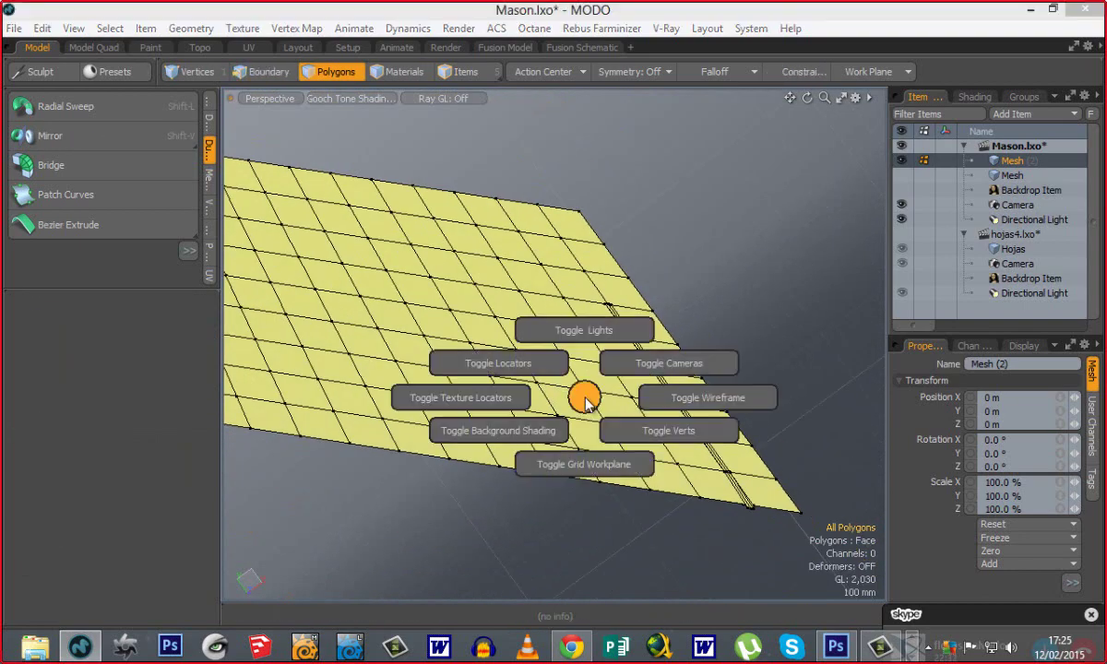
{"action": "left_click", "coordinate": [666, 394]}
{"action": "left_click_drag", "start_coordinate": [574, 336], "coordinate": [596, 356], "text": "alt"}
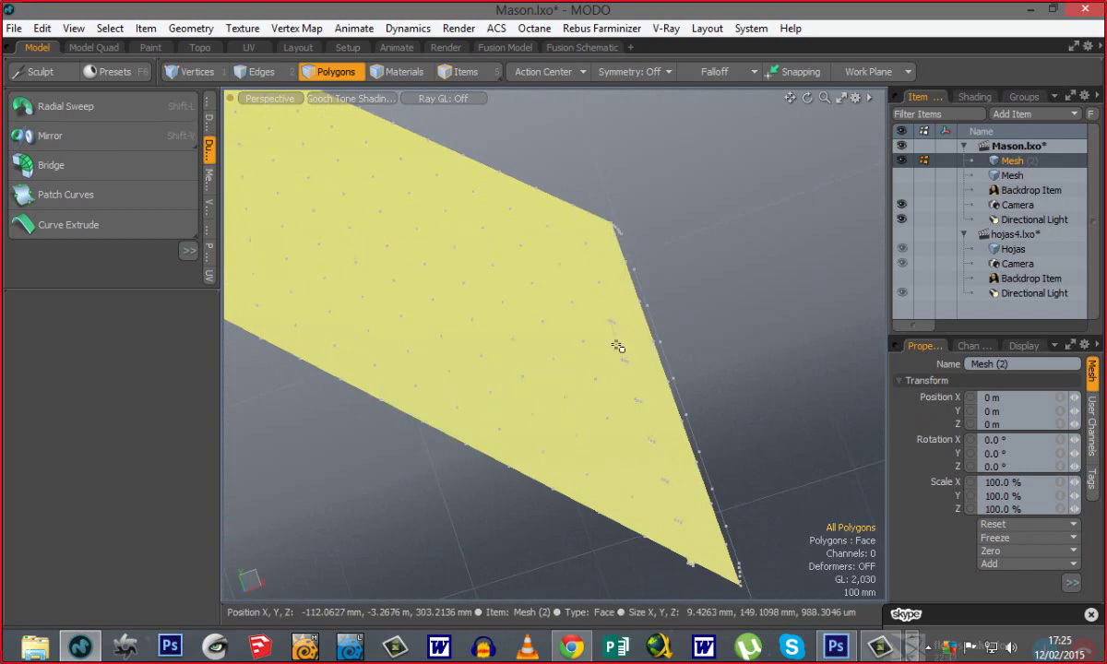
{"action": "key", "text": "ctrl+3"}
{"action": "left_click", "coordinate": [685, 349]}
{"action": "left_click_drag", "start_coordinate": [677, 365], "coordinate": [477, 310], "text": "ctrl+alt"}
{"action": "left_click_drag", "start_coordinate": [561, 322], "coordinate": [784, 396], "text": "alt"}
{"action": "left_click_drag", "start_coordinate": [639, 355], "coordinate": [498, 407], "text": "alt"}
{"action": "left_click_drag", "start_coordinate": [667, 202], "coordinate": [693, 342], "text": "alt+shift"}
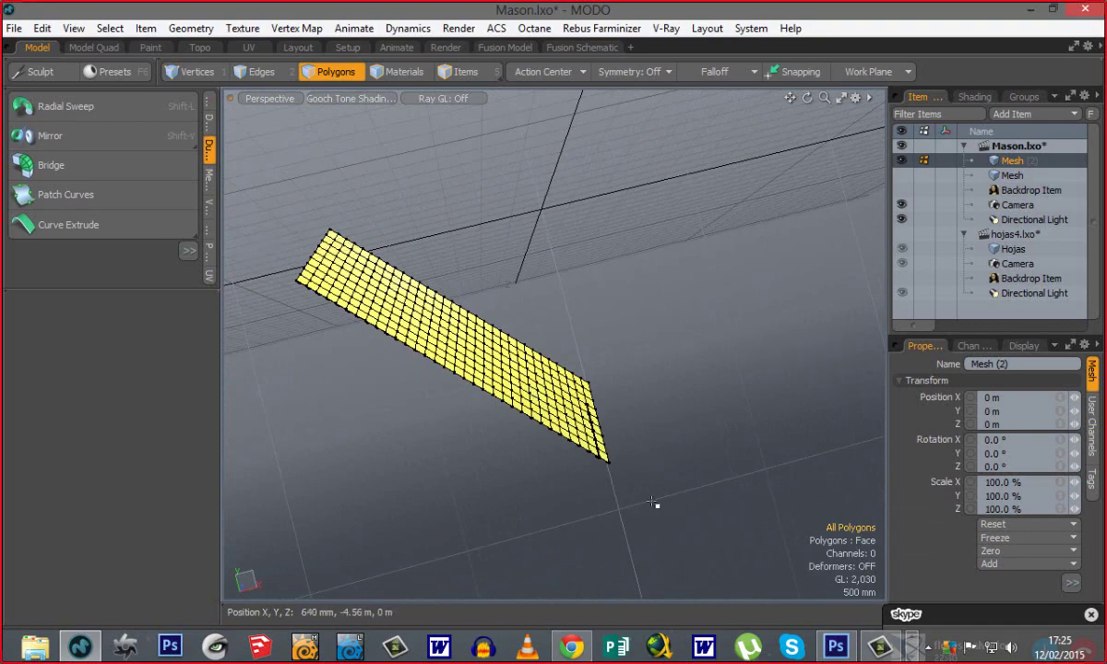
{"action": "left_click_drag", "start_coordinate": [582, 485], "coordinate": [625, 474], "text": "alt+shift"}
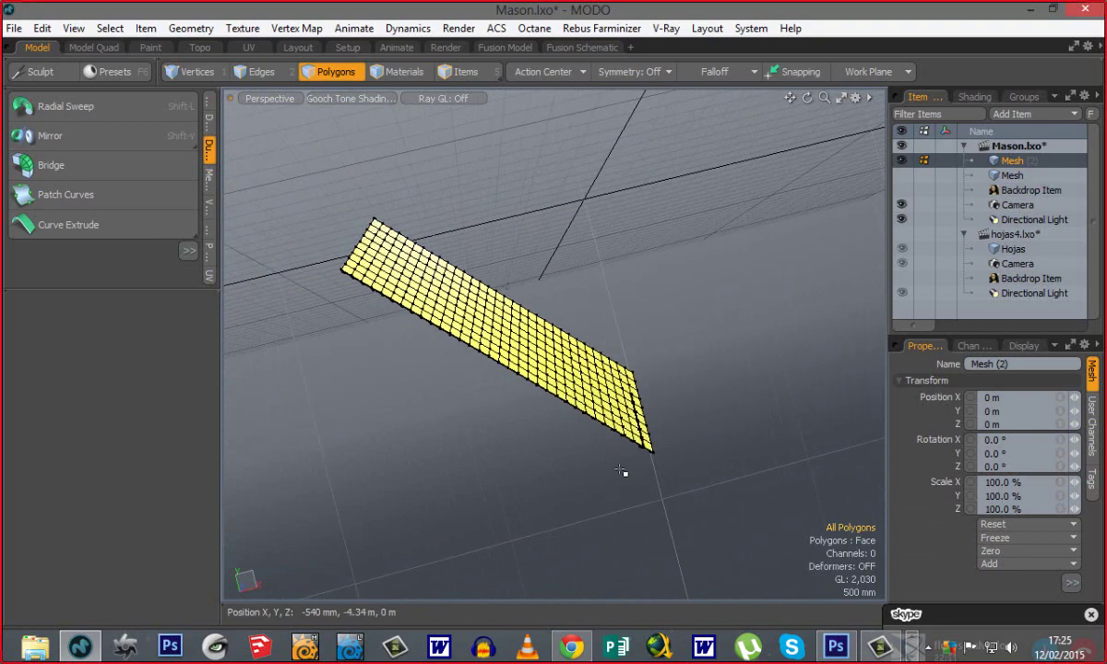
Make the hidden Mesh layer with the compass and the letter G visible.
{"action": "left_click", "coordinate": [902, 175]}
{"action": "left_click_drag", "start_coordinate": [622, 232], "coordinate": [799, 298], "text": "alt"}
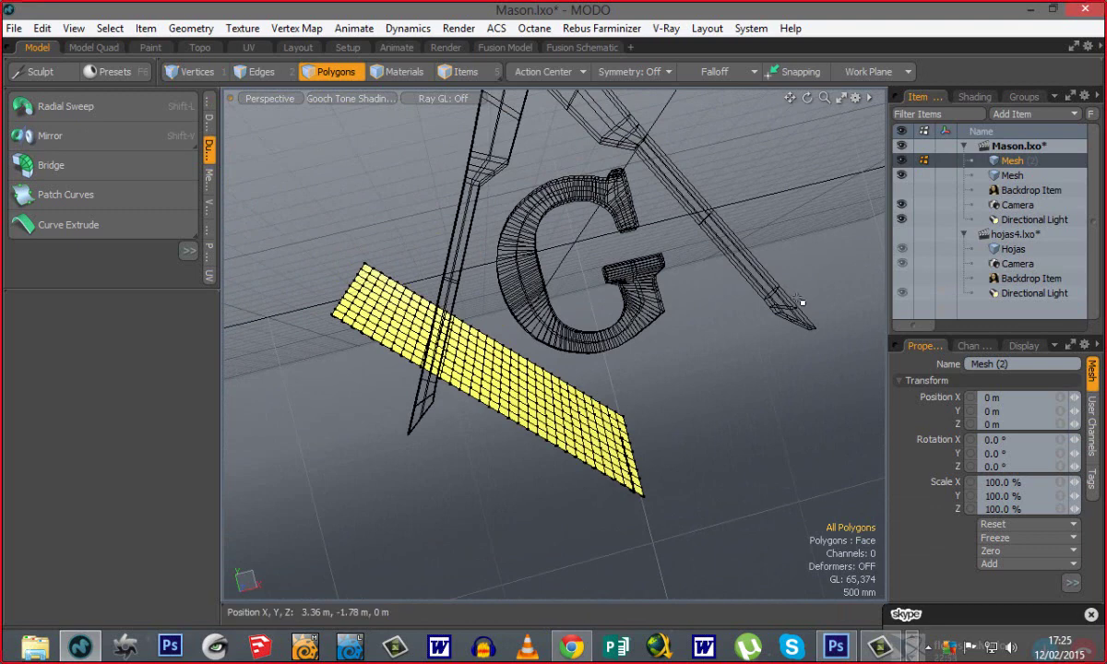
{"action": "left_click_drag", "start_coordinate": [571, 233], "coordinate": [729, 215], "text": "alt"}
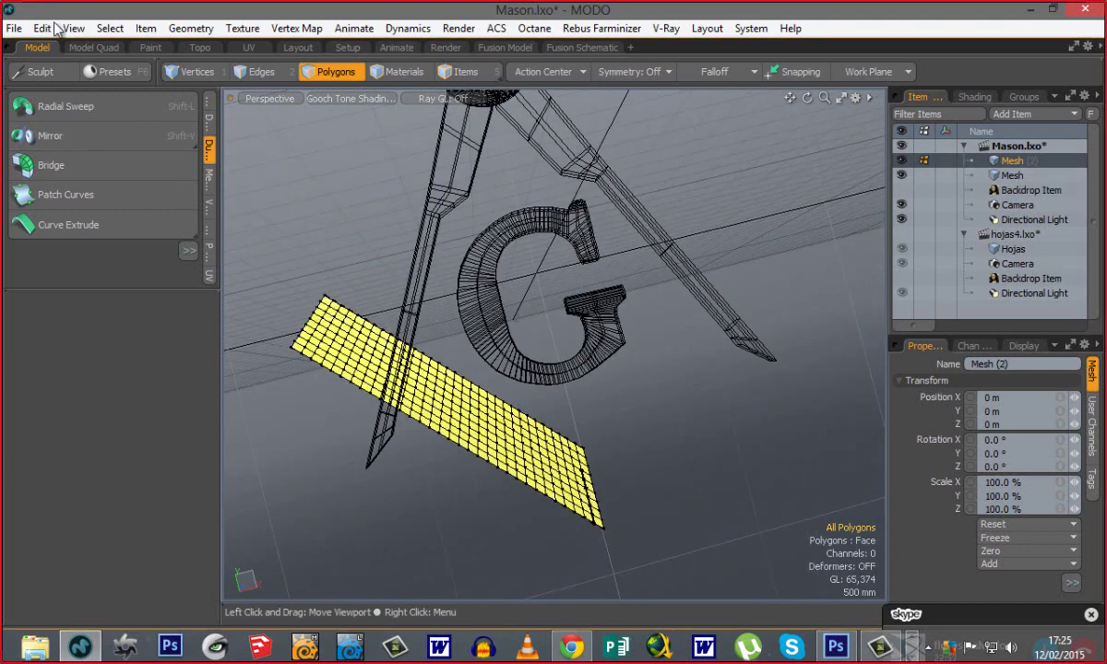
Close the Mason.lxo scene without saving its changes.
{"action": "left_click", "coordinate": [15, 33]}
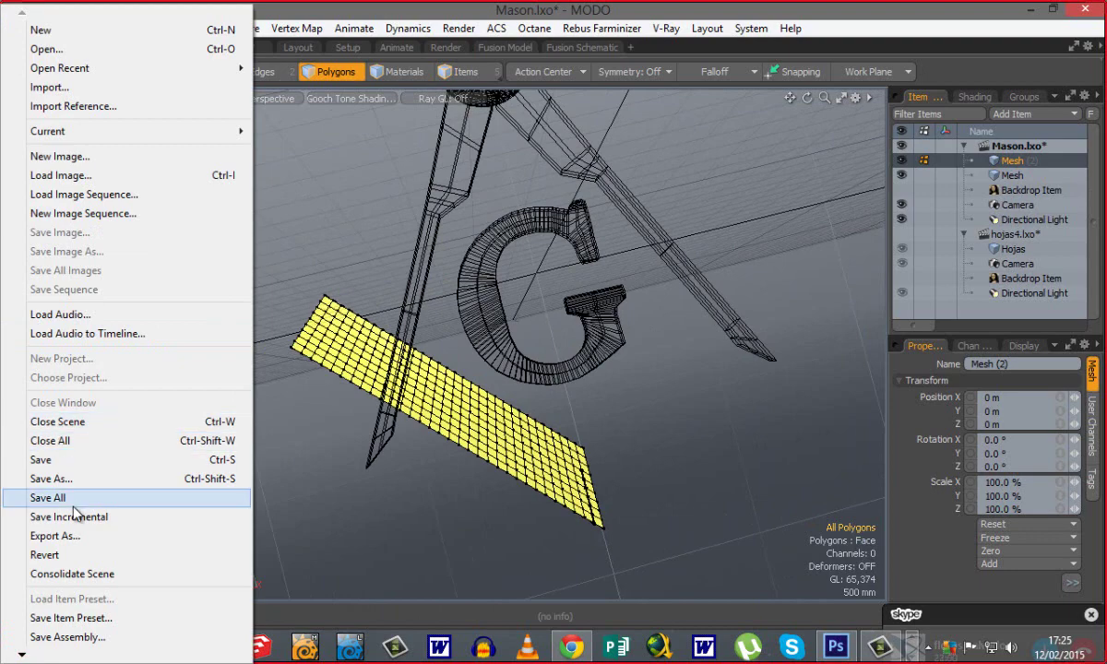
{"action": "left_click", "coordinate": [64, 422]}
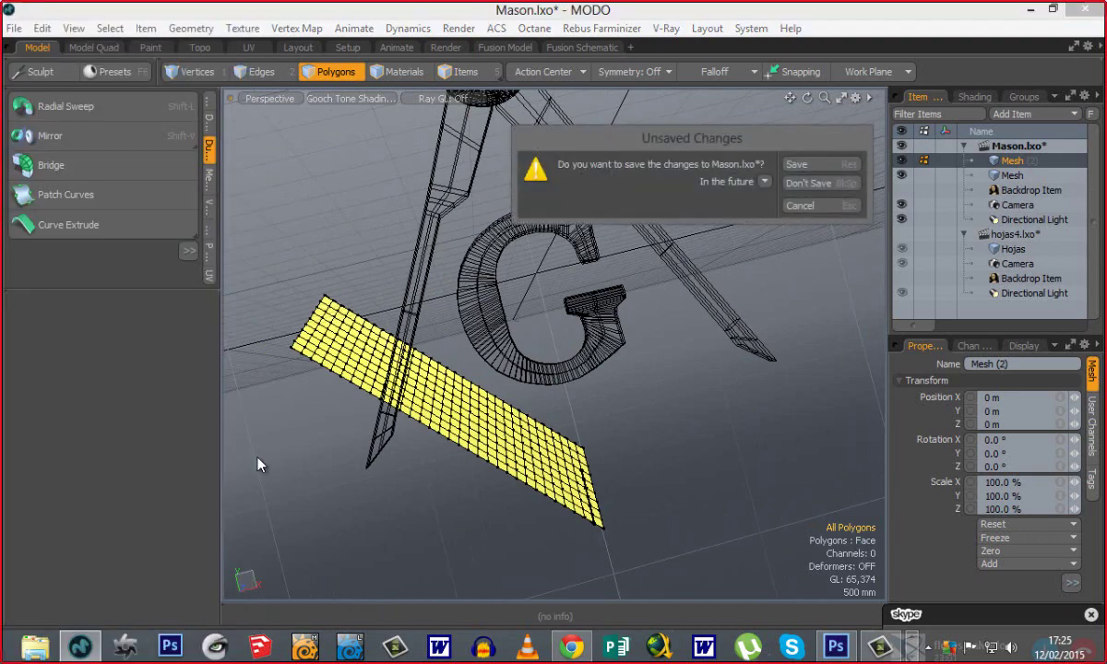
{"action": "left_click", "coordinate": [804, 183]}
Examine the laurel wreath around the ribbon bow, check which polygons are connected to it, and clear the selection.
{"action": "left_click_drag", "start_coordinate": [599, 394], "coordinate": [812, 335], "text": "alt"}
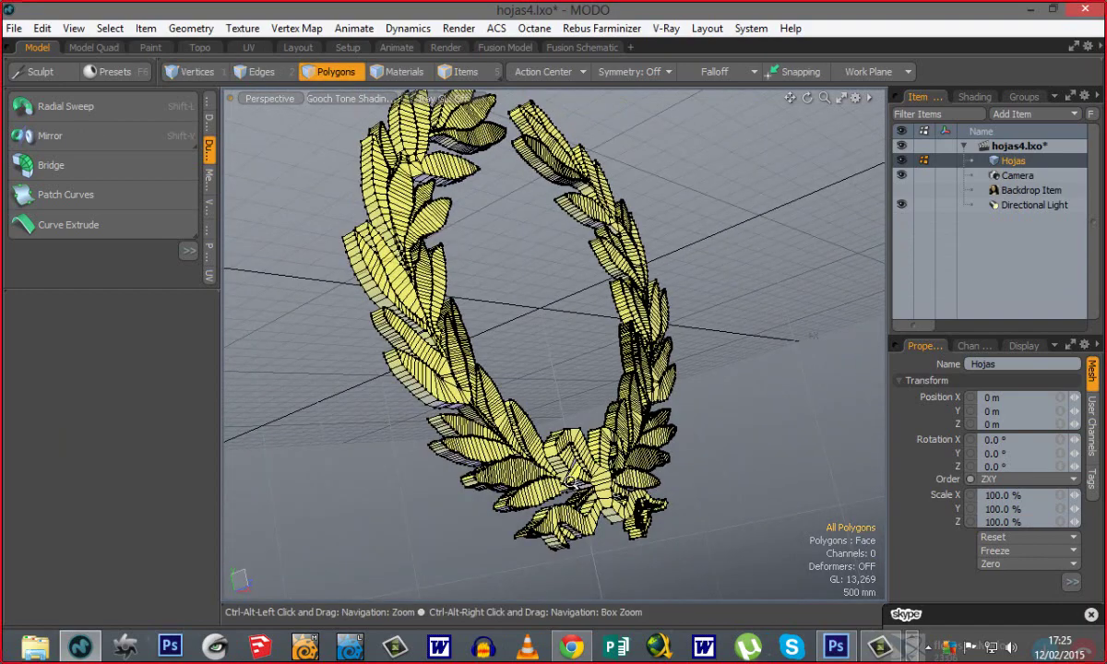
{"action": "left_click_drag", "start_coordinate": [535, 452], "coordinate": [563, 506], "text": "alt"}
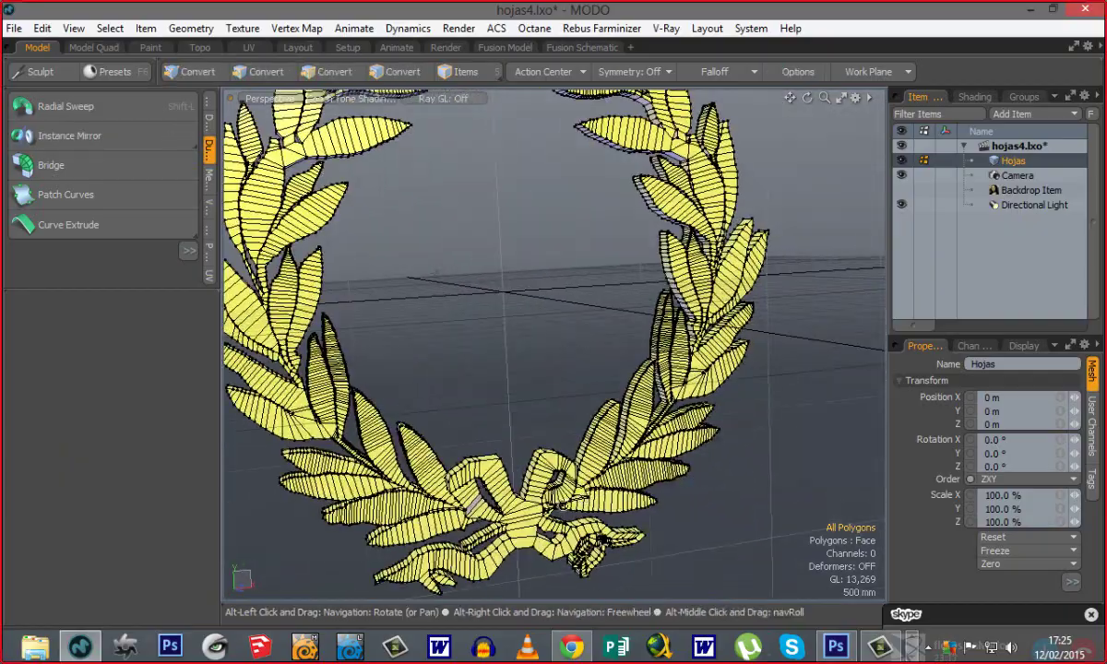
{"action": "left_click_drag", "start_coordinate": [477, 544], "coordinate": [554, 371], "text": "ctrl+alt"}
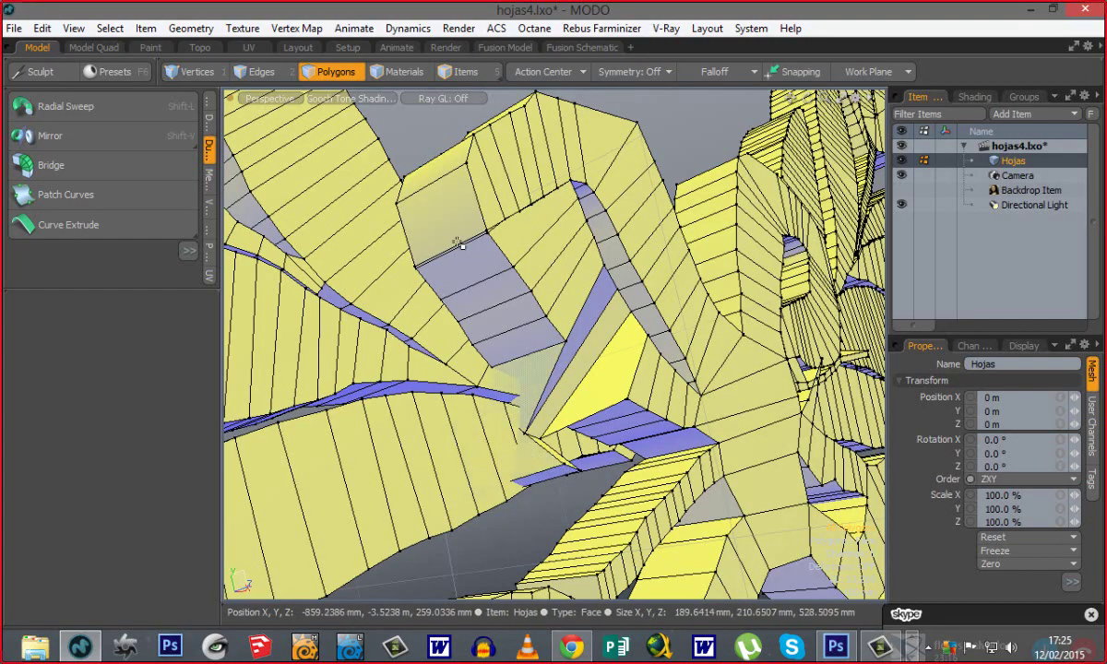
{"action": "left_click_drag", "start_coordinate": [459, 244], "coordinate": [575, 316], "text": "alt"}
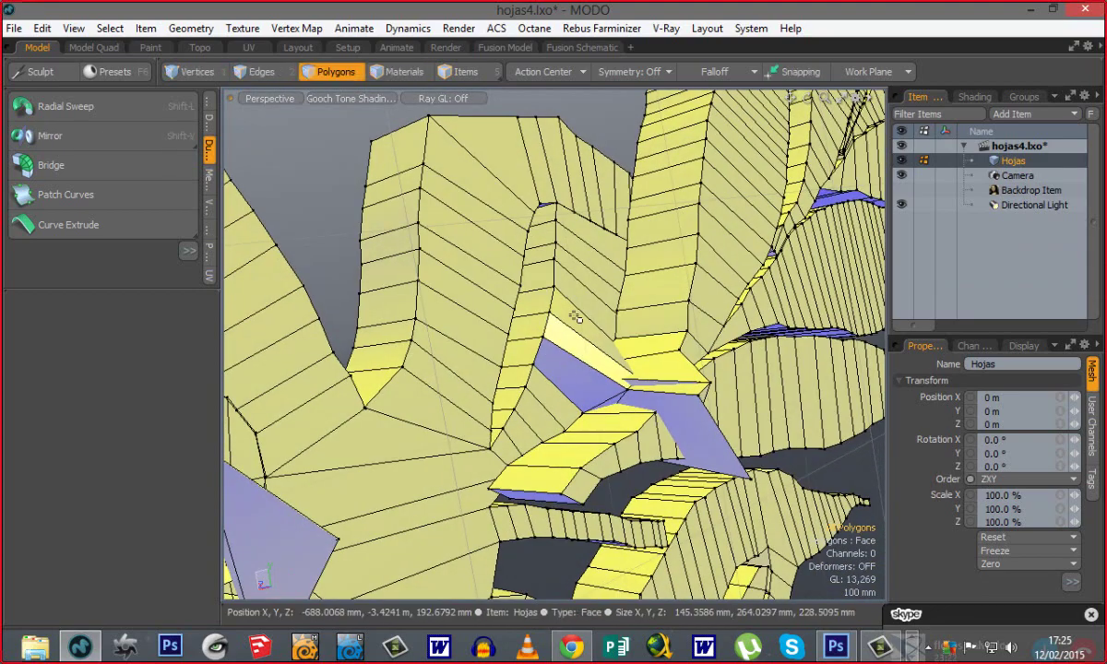
{"action": "double_click", "coordinate": [575, 316]}
{"action": "left_click_drag", "start_coordinate": [293, 314], "coordinate": [521, 394], "text": "alt"}
{"action": "scroll", "coordinate": [521, 394], "scroll_direction": "down", "scroll_amount": 8}
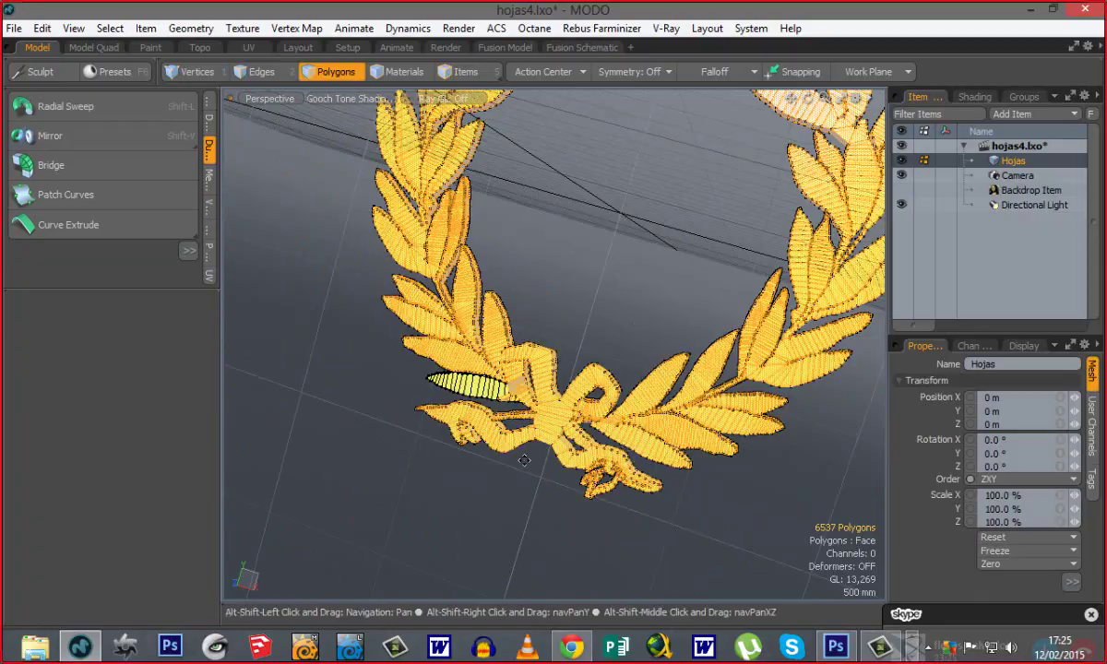
{"action": "left_click_drag", "start_coordinate": [524, 460], "coordinate": [524, 266], "text": "alt"}
{"action": "left_click", "coordinate": [524, 266]}
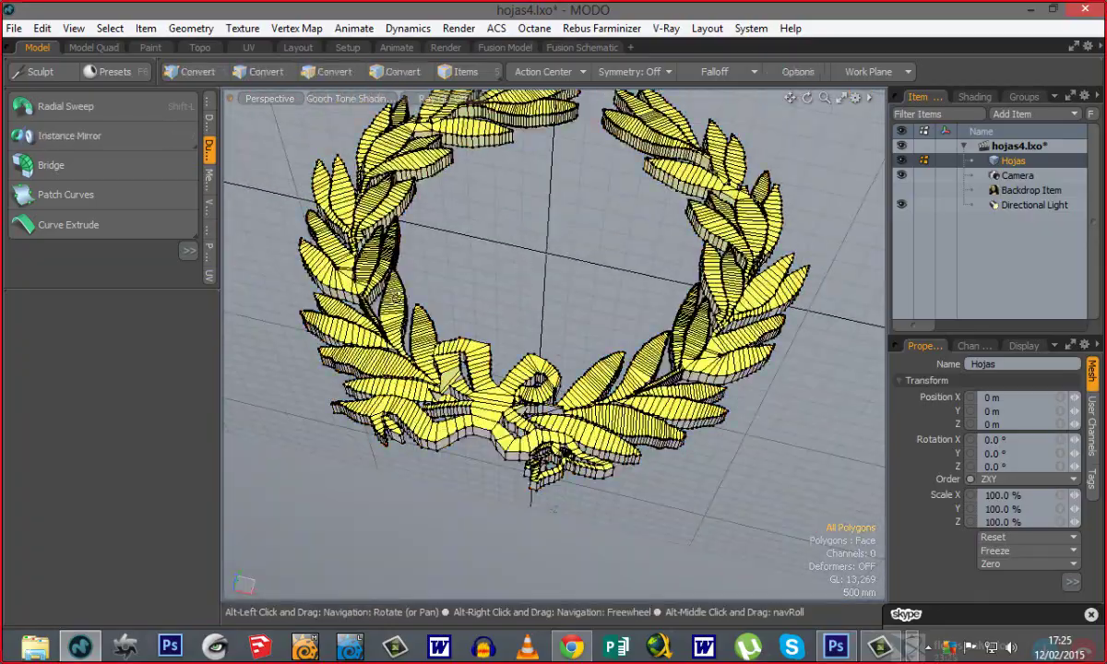
Select the stray polygons between the ribbon's loop and the adjacent leaf, and delete them.
{"action": "left_click_drag", "start_coordinate": [396, 298], "coordinate": [631, 389], "text": "alt"}
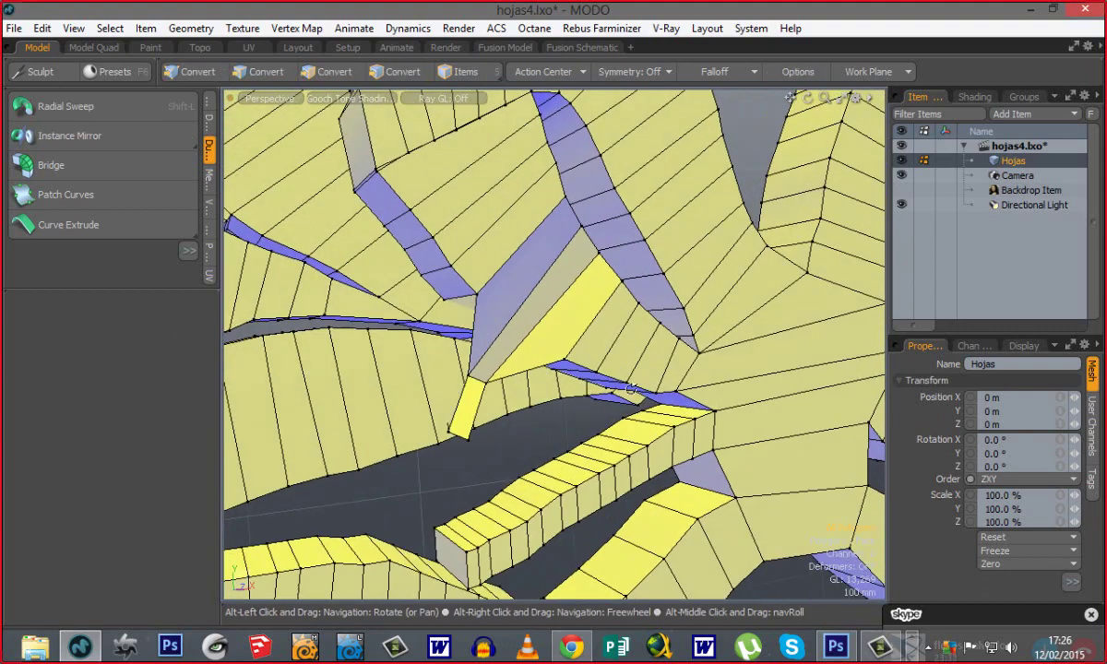
{"action": "left_click_drag", "start_coordinate": [475, 320], "coordinate": [620, 319], "text": "ctrl+alt"}
{"action": "left_click", "coordinate": [476, 414], "text": "shift"}
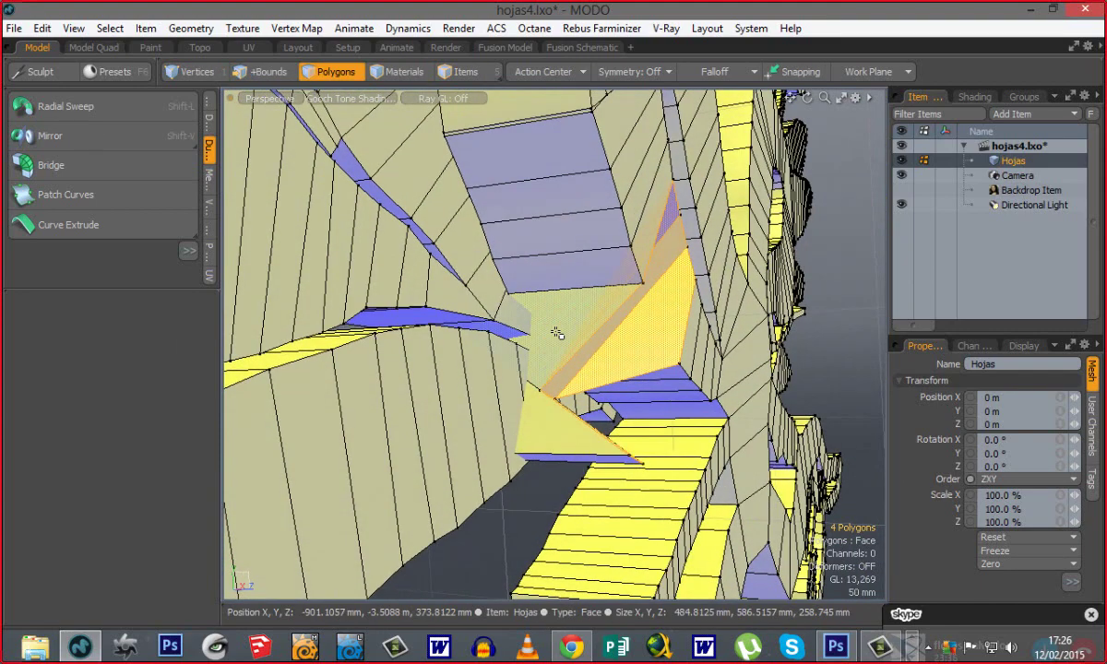
{"action": "left_click_drag", "start_coordinate": [558, 334], "coordinate": [556, 426], "text": "shift"}
{"action": "left_click_drag", "start_coordinate": [687, 397], "coordinate": [451, 372], "text": "alt"}
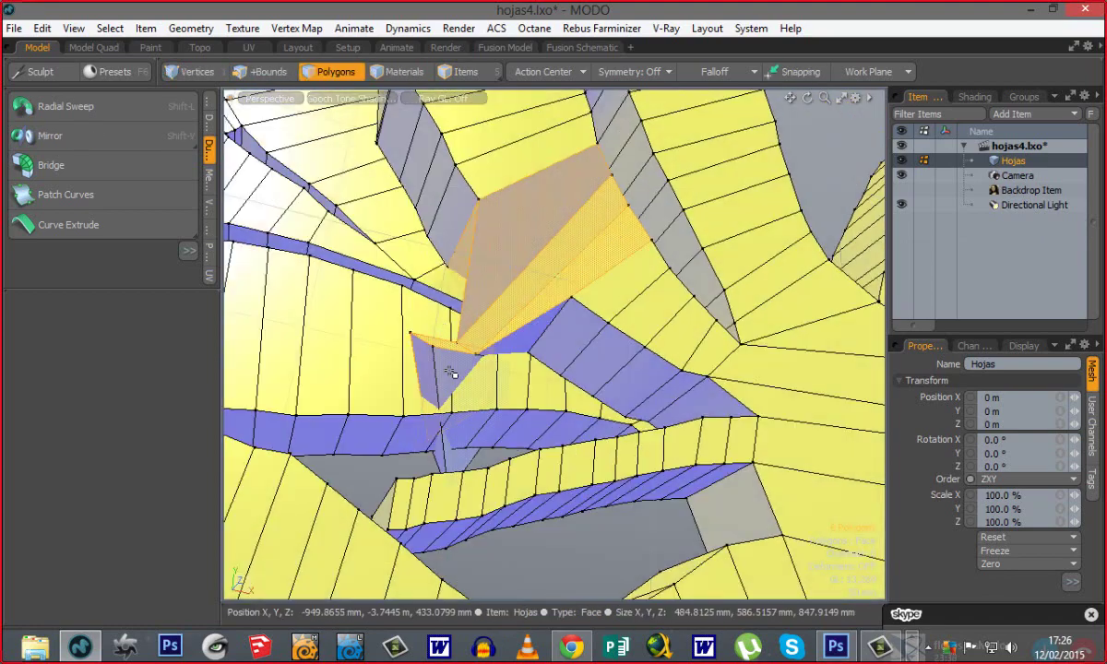
{"action": "left_click_drag", "start_coordinate": [571, 343], "coordinate": [506, 311], "text": "alt"}
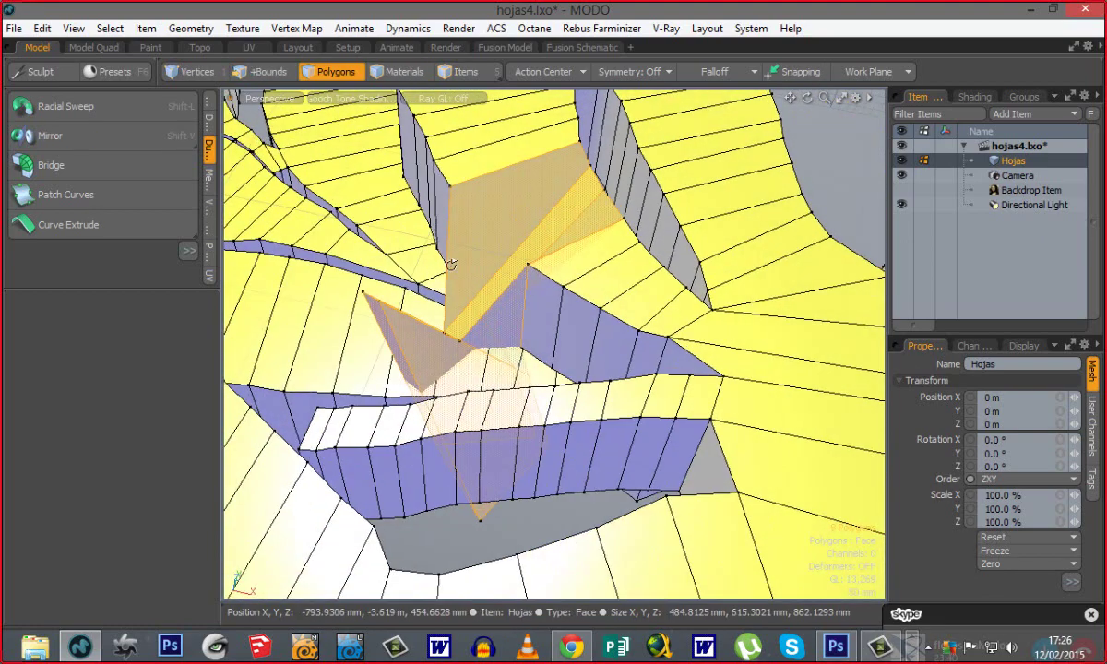
{"action": "left_click_drag", "start_coordinate": [451, 265], "coordinate": [465, 249], "text": "alt"}
{"action": "key", "text": "Delete"}
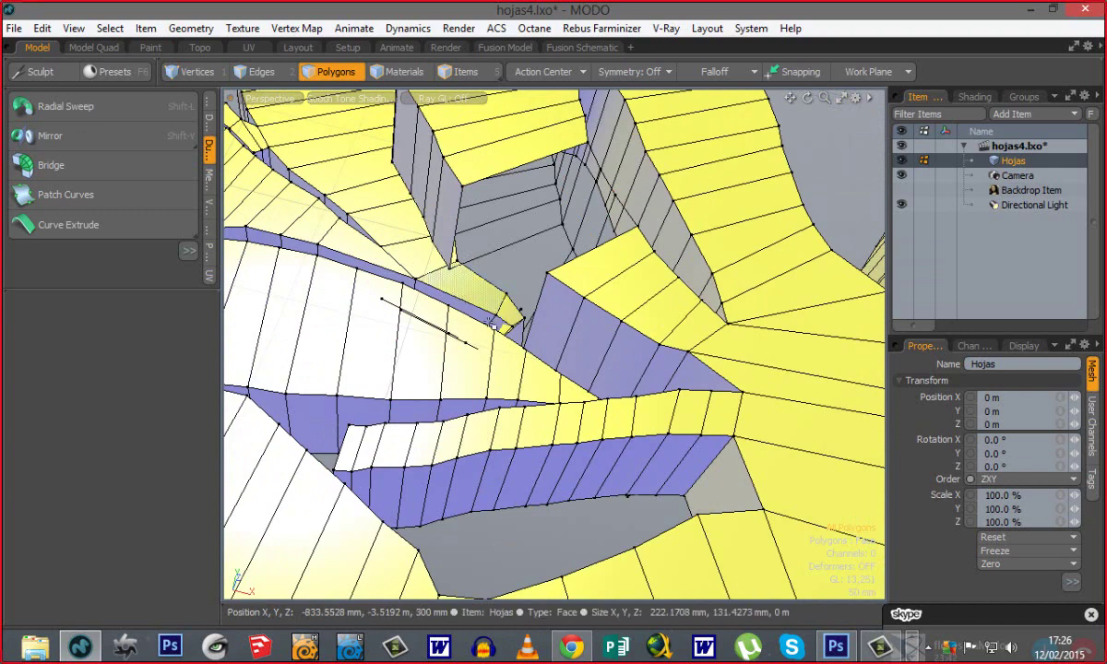
Select the stray triangular polygons wedged between the ribbon's loop and the adjacent leaf, and delete them.
{"action": "left_click_drag", "start_coordinate": [401, 368], "coordinate": [643, 228], "text": "ctrl+alt"}
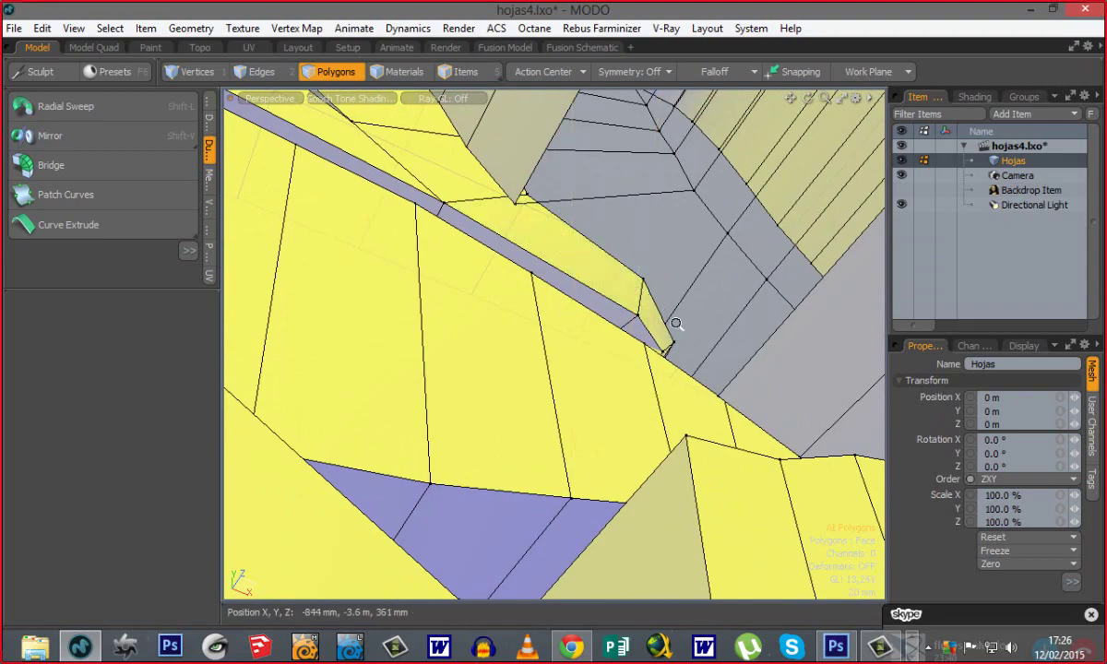
{"action": "mouse_move", "coordinate": [675, 321]}
{"action": "left_mouse_down", "text": "ctrl+alt"}
{"action": "mouse_move", "coordinate": [554, 349]}
{"action": "mouse_move", "coordinate": [662, 371]}
{"action": "mouse_move", "coordinate": [618, 238]}
{"action": "mouse_move", "coordinate": [516, 359]}
{"action": "mouse_move", "coordinate": [470, 383]}
{"action": "mouse_move", "coordinate": [672, 344]}
{"action": "left_mouse_up", "text": "ctrl+alt"}
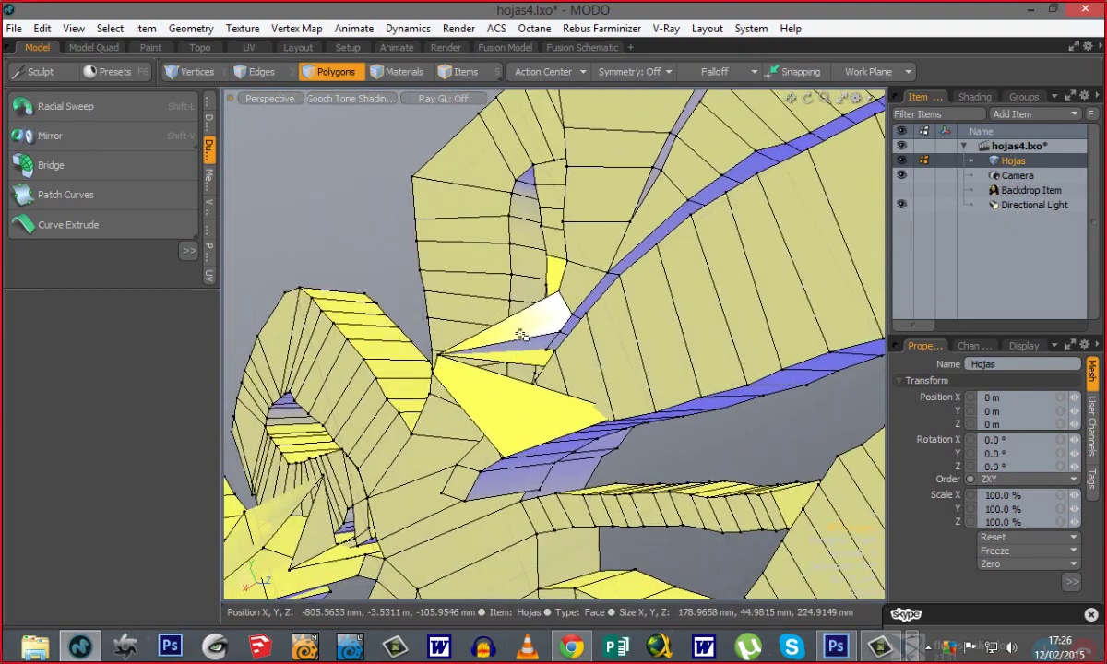
{"action": "left_click", "coordinate": [527, 329]}
{"action": "left_click_drag", "start_coordinate": [545, 334], "coordinate": [534, 367], "text": "alt"}
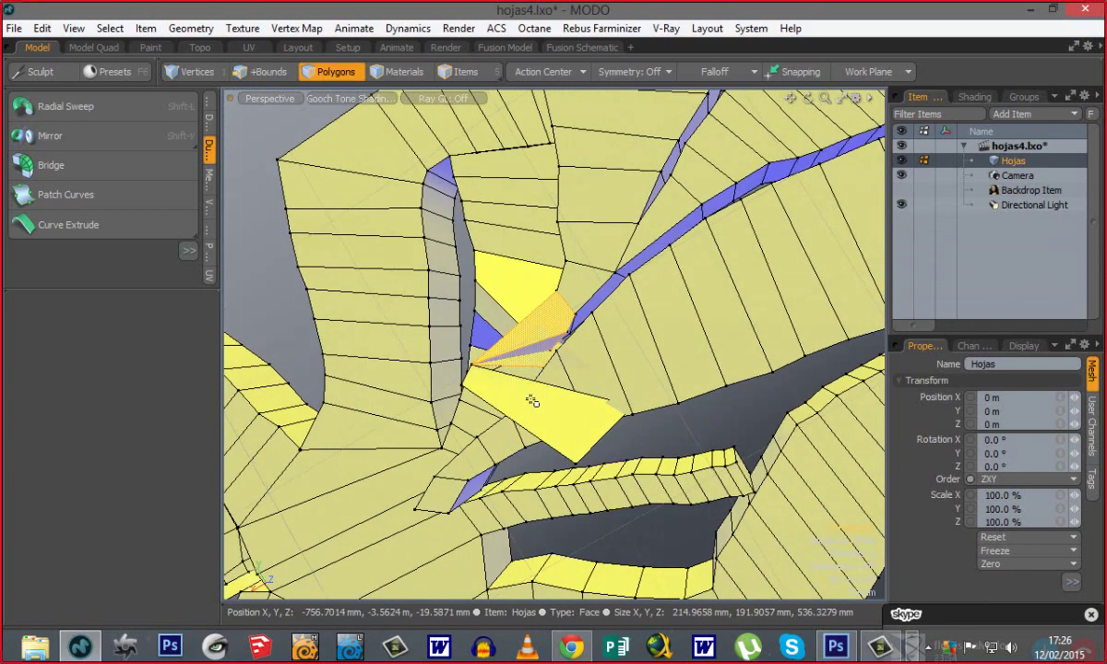
{"action": "key", "text": "Delete"}
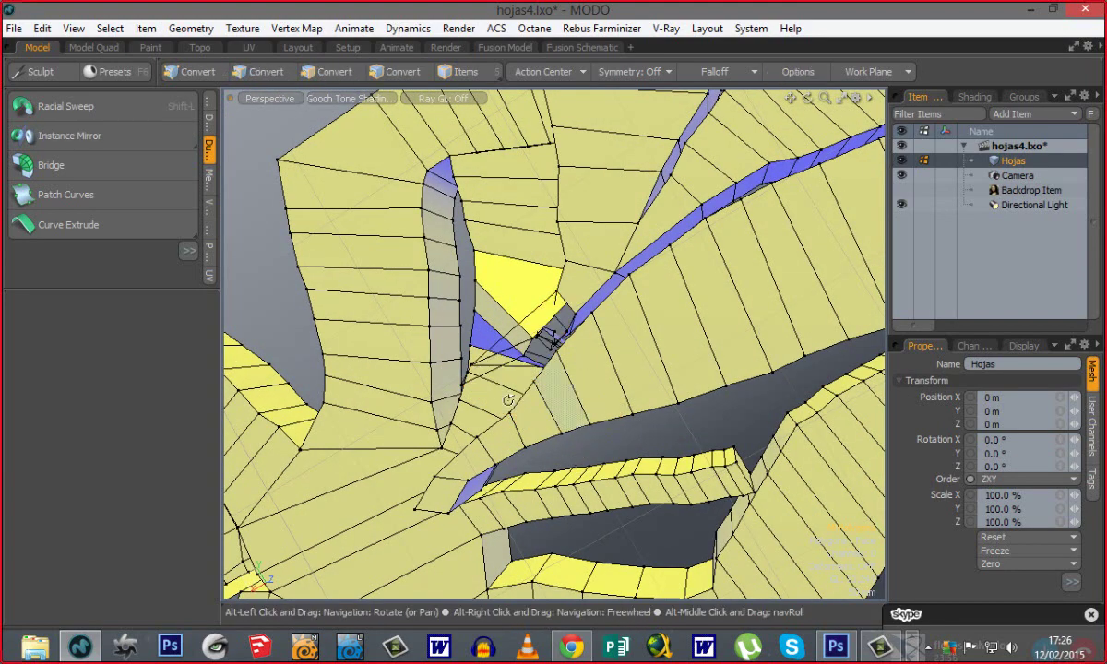
Delete the polygons joining the ribbon loop to the leaf, including the slanted faces across the loop's lower end.
{"action": "left_click_drag", "start_coordinate": [566, 390], "coordinate": [663, 456], "text": "alt"}
{"action": "left_click", "coordinate": [531, 274]}
{"action": "left_click", "coordinate": [548, 377], "text": "shift"}
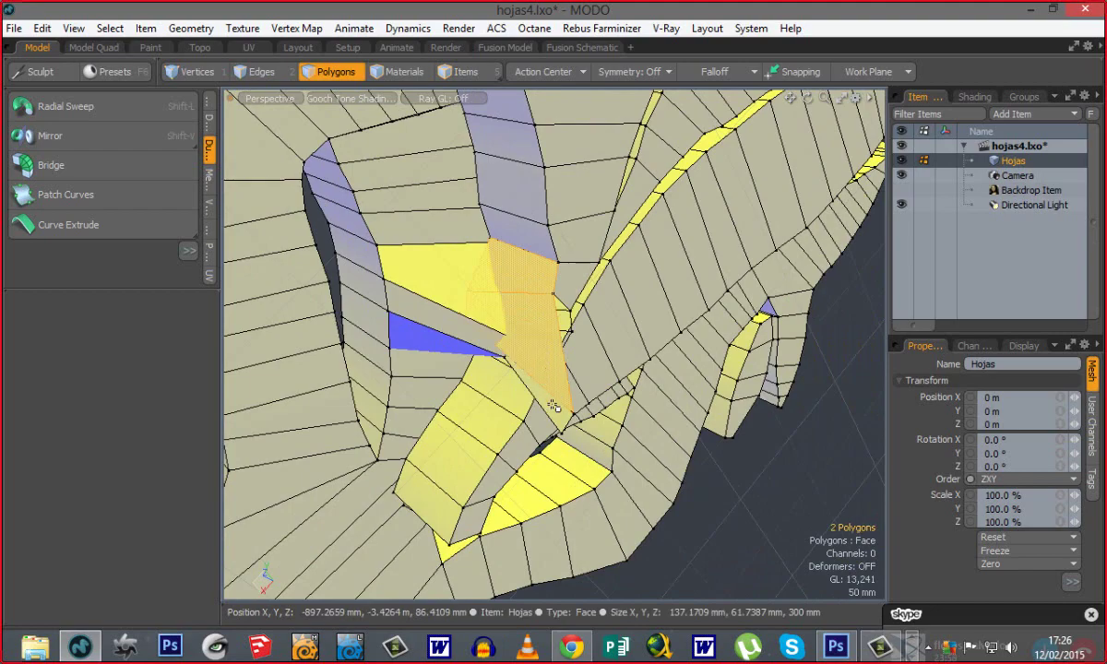
{"action": "left_click", "coordinate": [417, 329]}
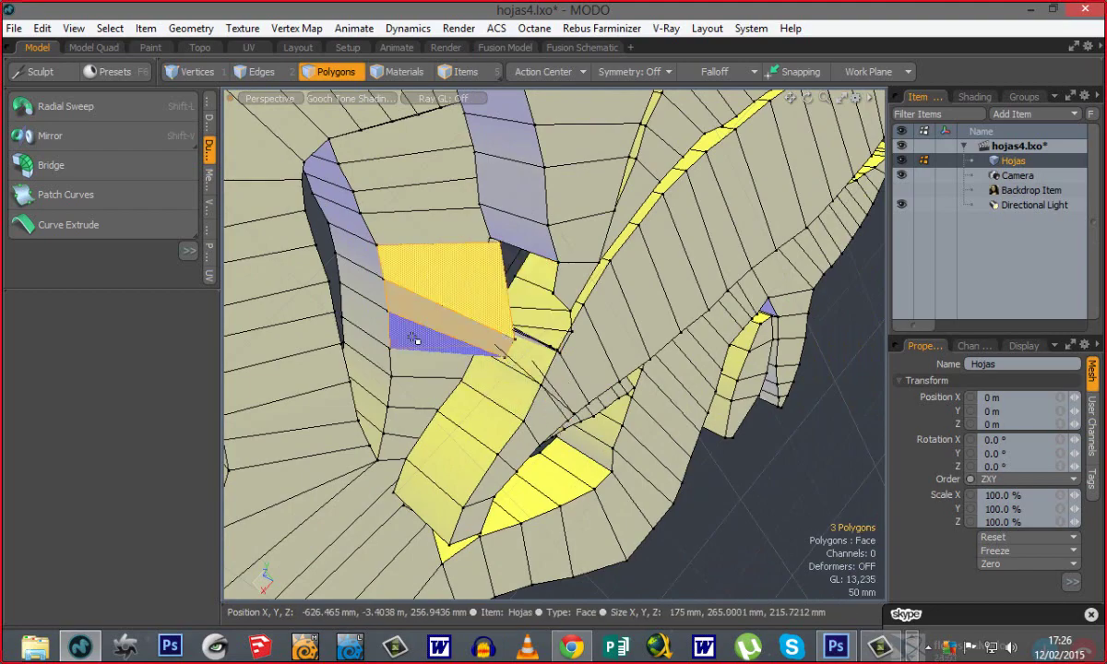
{"action": "key", "text": "Delete"}
Delete the remaining long faces and the small side face sticking out of the gap beside the leaf.
{"action": "left_click_drag", "start_coordinate": [466, 323], "coordinate": [482, 367], "text": "alt"}
{"action": "left_click", "coordinate": [483, 368]}
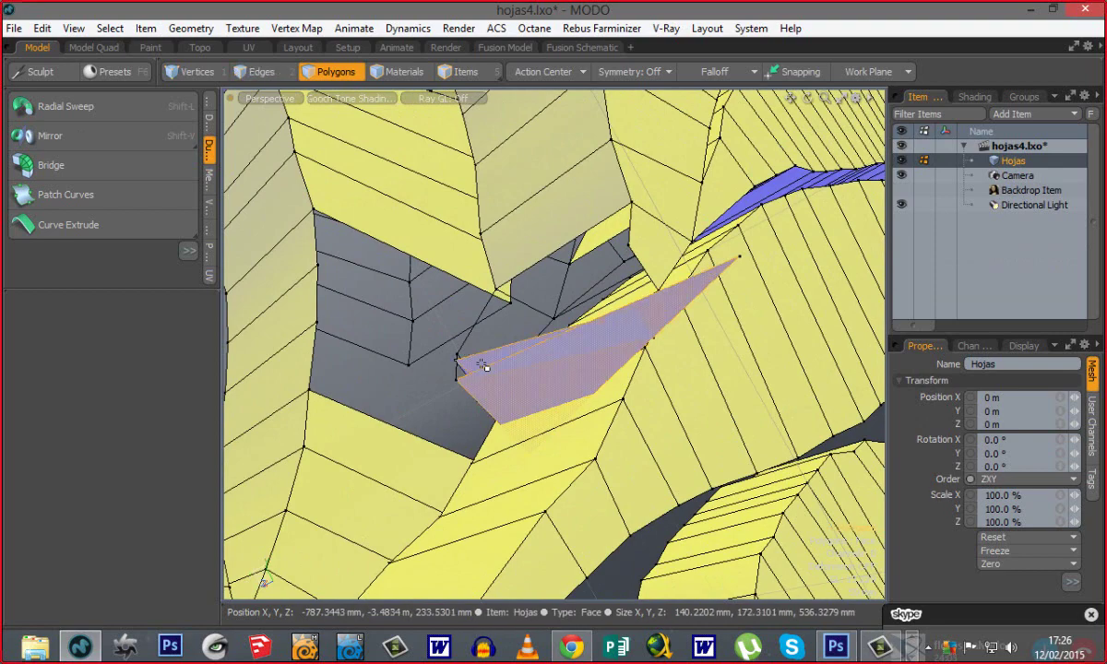
{"action": "key", "text": "Delete"}
{"action": "key", "text": "3"}
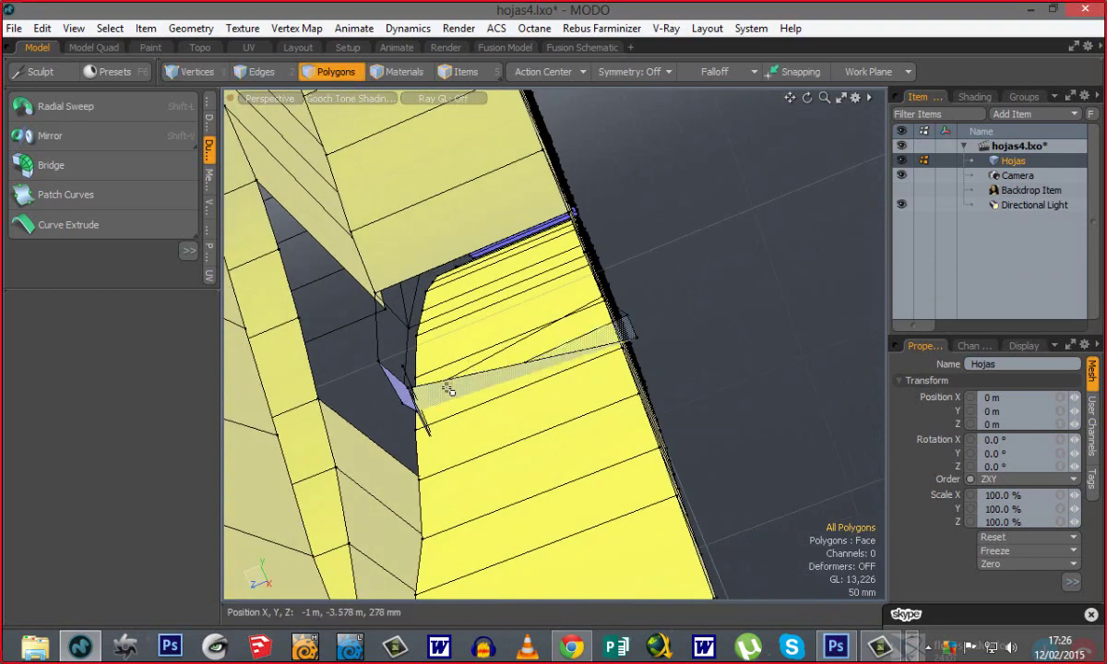
{"action": "left_click", "coordinate": [420, 391]}
{"action": "key", "text": "Delete"}
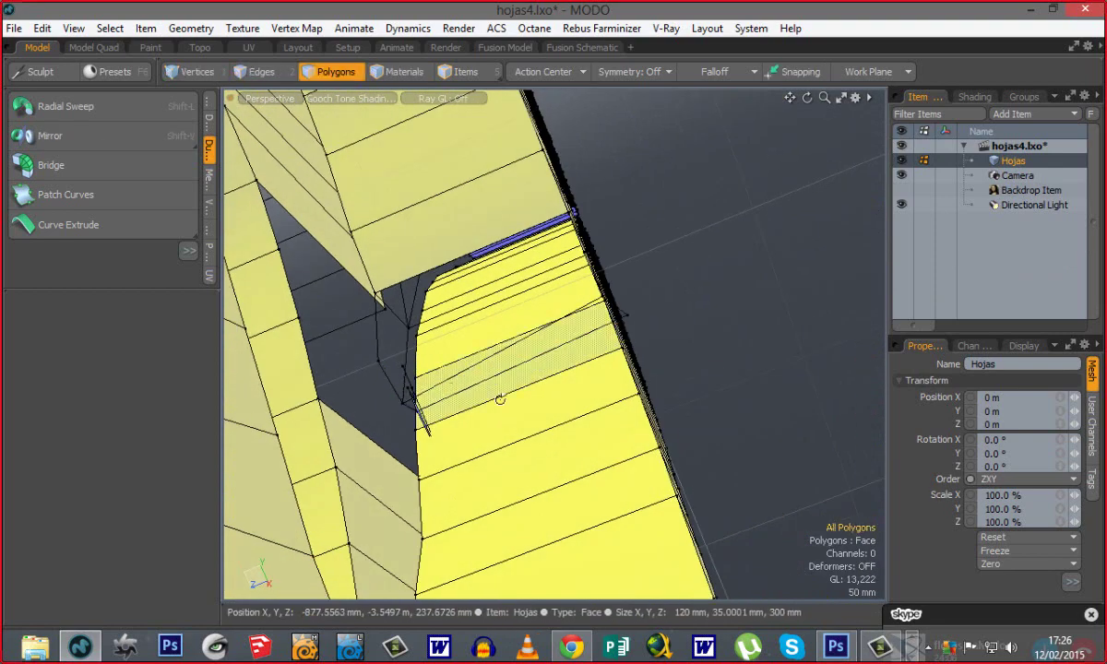
Select the thin leftover sliver polygons at the leaf's edge inside the gap and delete them.
{"action": "left_click_drag", "start_coordinate": [501, 397], "coordinate": [440, 434], "text": "alt"}
{"action": "left_click_drag", "start_coordinate": [583, 393], "coordinate": [416, 305], "text": "alt"}
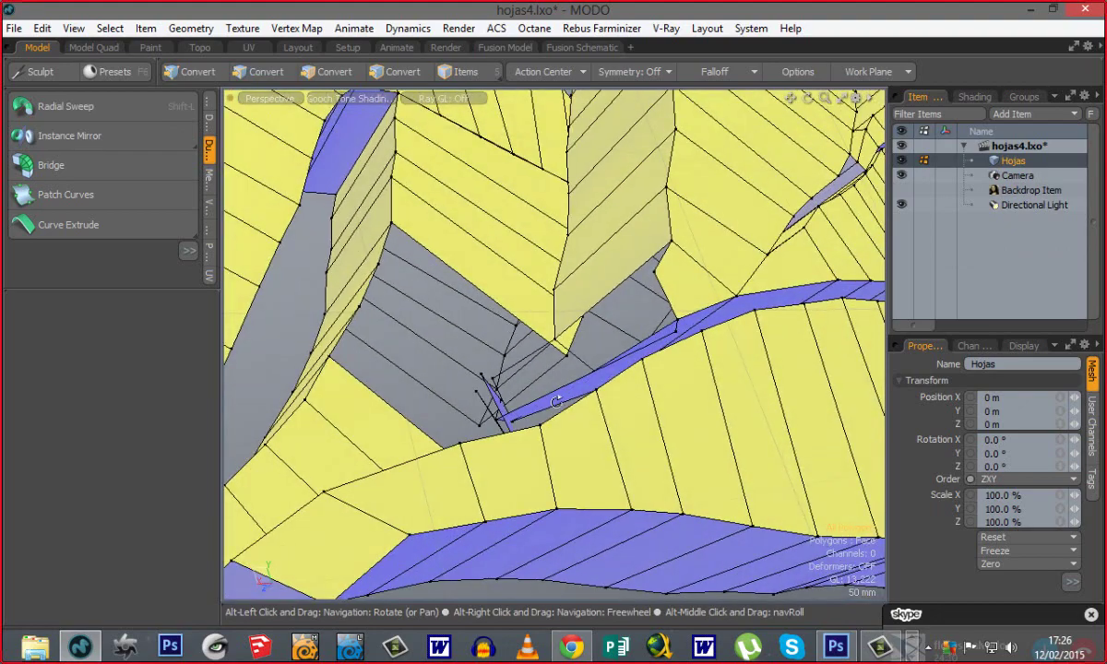
{"action": "left_click", "coordinate": [510, 418]}
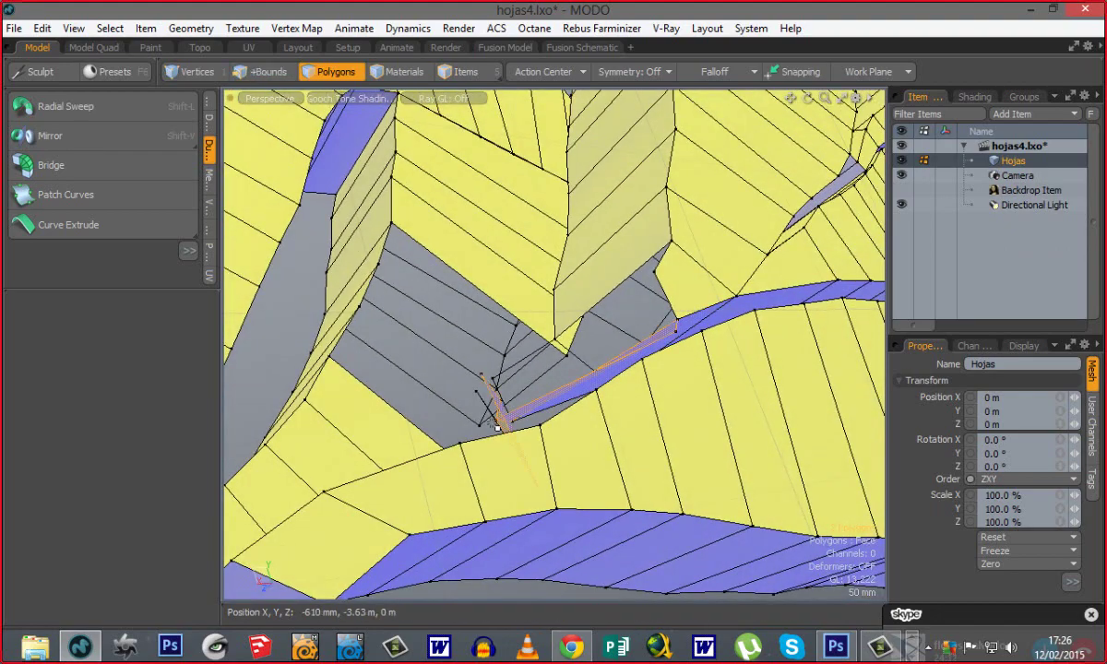
{"action": "left_click_drag", "start_coordinate": [498, 427], "coordinate": [491, 417], "text": "alt"}
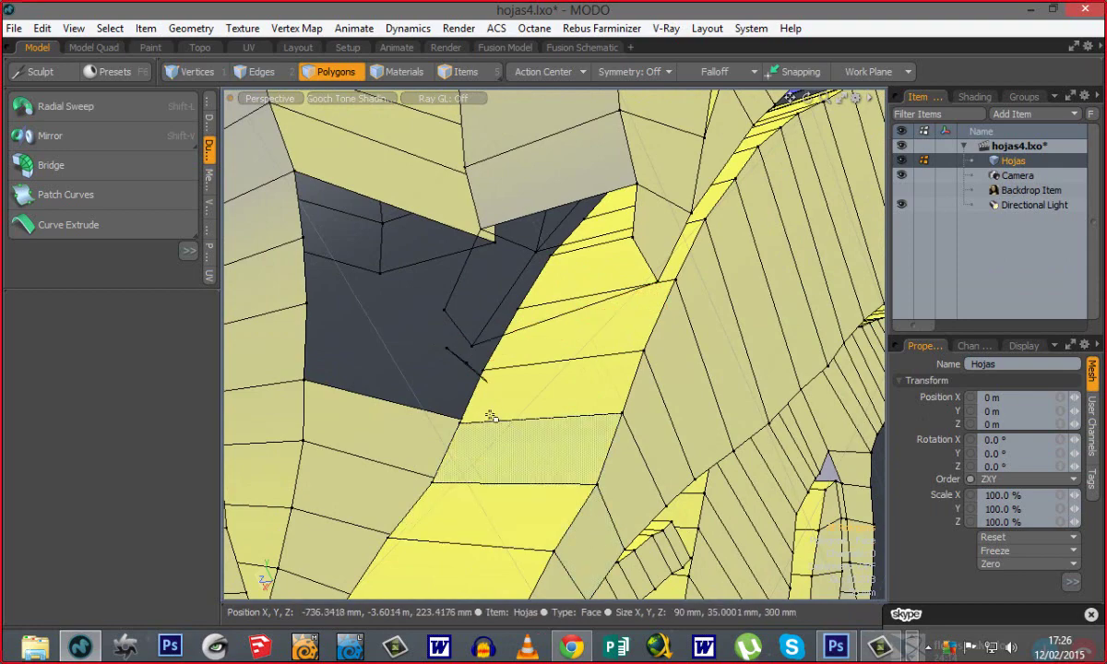
Select all polygons connected to the ribbon, hide the unselected laurel branch, and clear the selection.
{"action": "left_click_drag", "start_coordinate": [522, 373], "coordinate": [871, 378], "text": "alt"}
{"action": "scroll", "coordinate": [508, 435], "scroll_direction": "down", "scroll_amount": 4}
{"action": "mouse_move", "coordinate": [615, 393]}
{"action": "left_mouse_down", "text": "alt"}
{"action": "mouse_move", "coordinate": [612, 244]}
{"action": "mouse_move", "coordinate": [635, 481]}
{"action": "mouse_move", "coordinate": [632, 406]}
{"action": "left_mouse_up", "text": "alt"}
{"action": "double_click", "coordinate": [630, 300]}
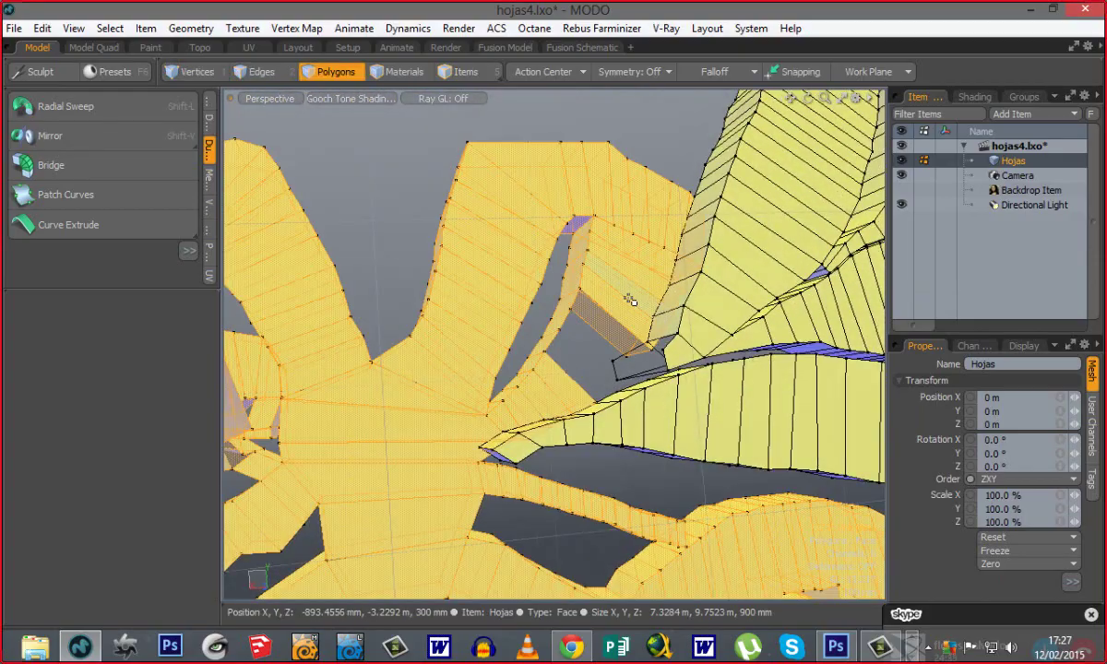
{"action": "left_click_drag", "start_coordinate": [631, 300], "coordinate": [417, 390], "text": "alt"}
{"action": "left_click_drag", "start_coordinate": [646, 457], "coordinate": [549, 395], "text": "alt+shift"}
{"action": "left_click_drag", "start_coordinate": [507, 433], "coordinate": [522, 474], "text": "alt"}
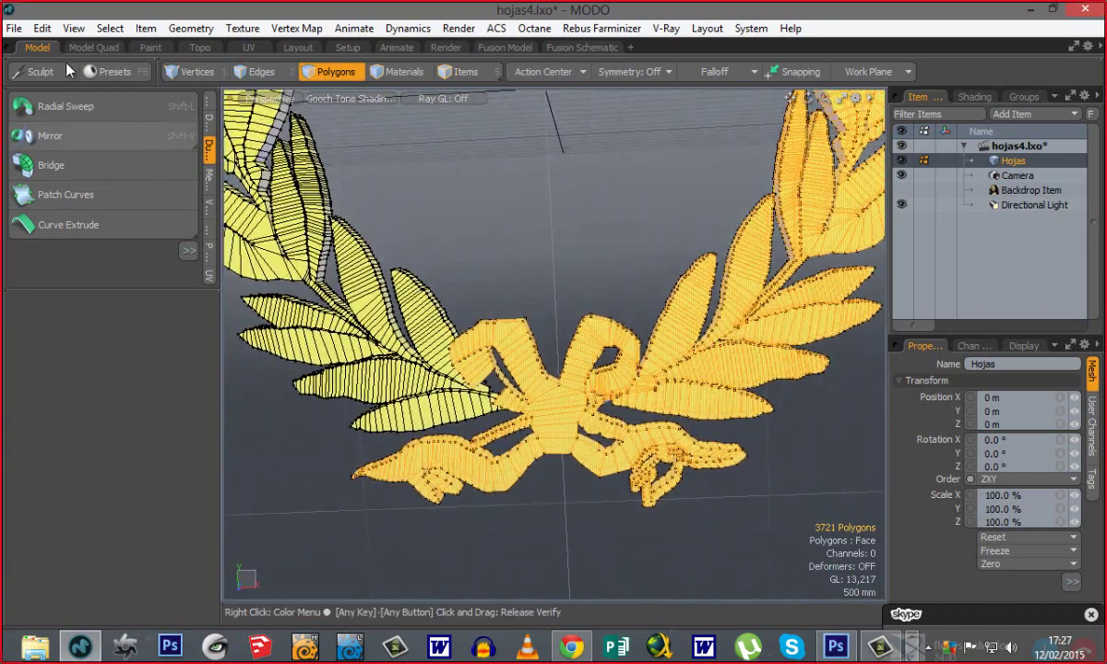
{"action": "left_click", "coordinate": [106, 28]}
{"action": "left_click", "coordinate": [345, 10]}
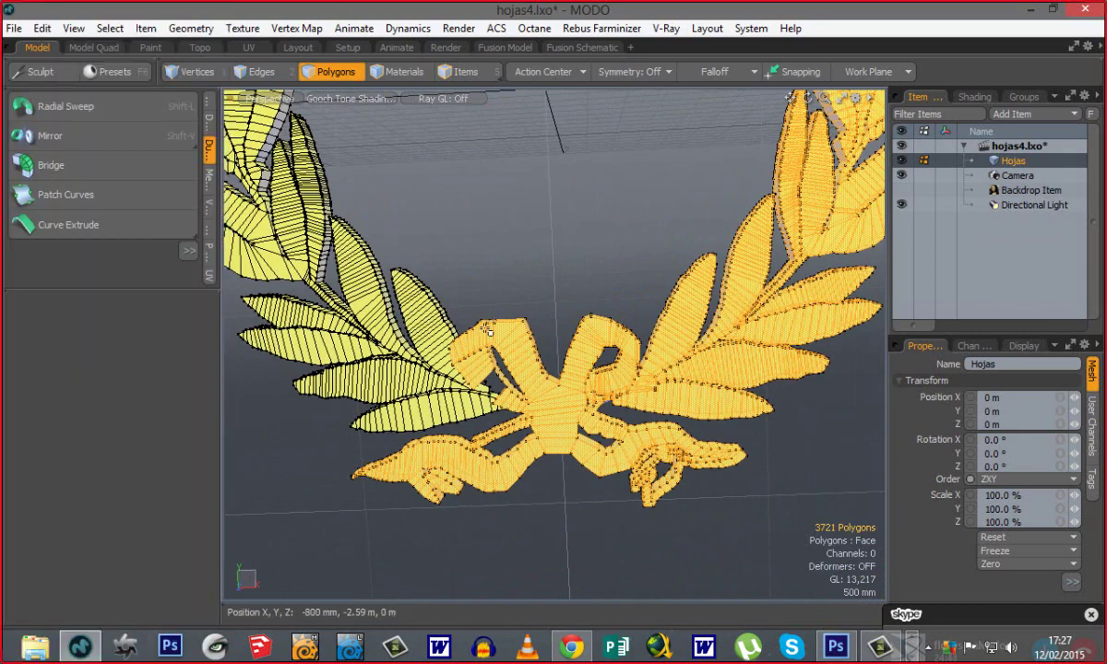
{"action": "left_click_drag", "start_coordinate": [487, 329], "coordinate": [537, 308], "text": "alt"}
{"action": "key", "text": "shift+h"}
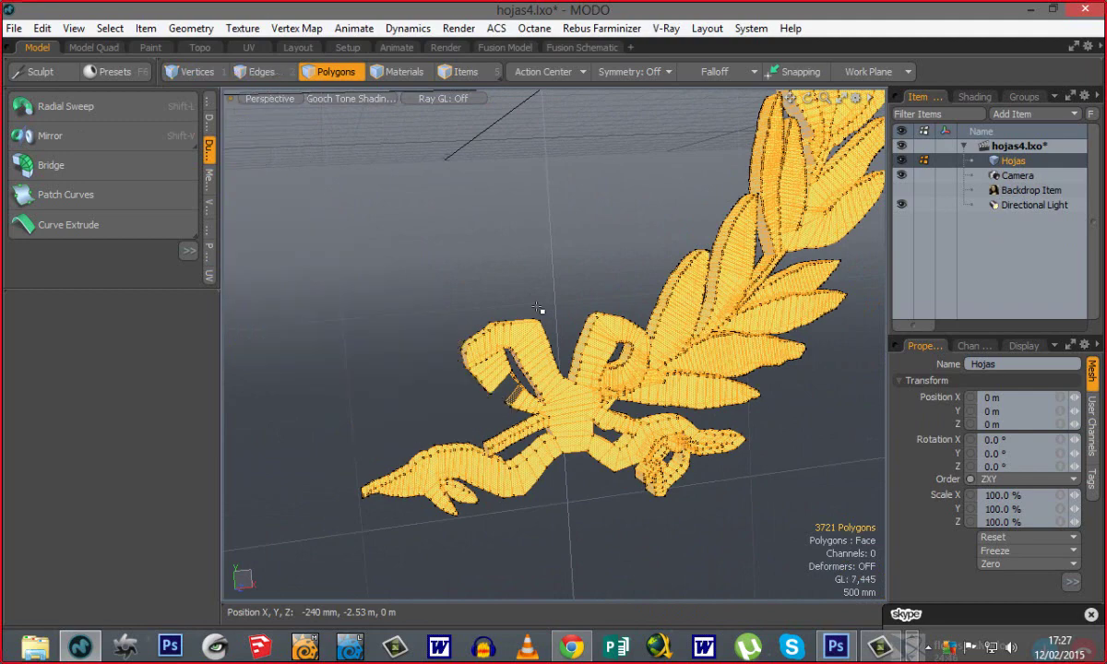
{"action": "left_click", "coordinate": [498, 254]}
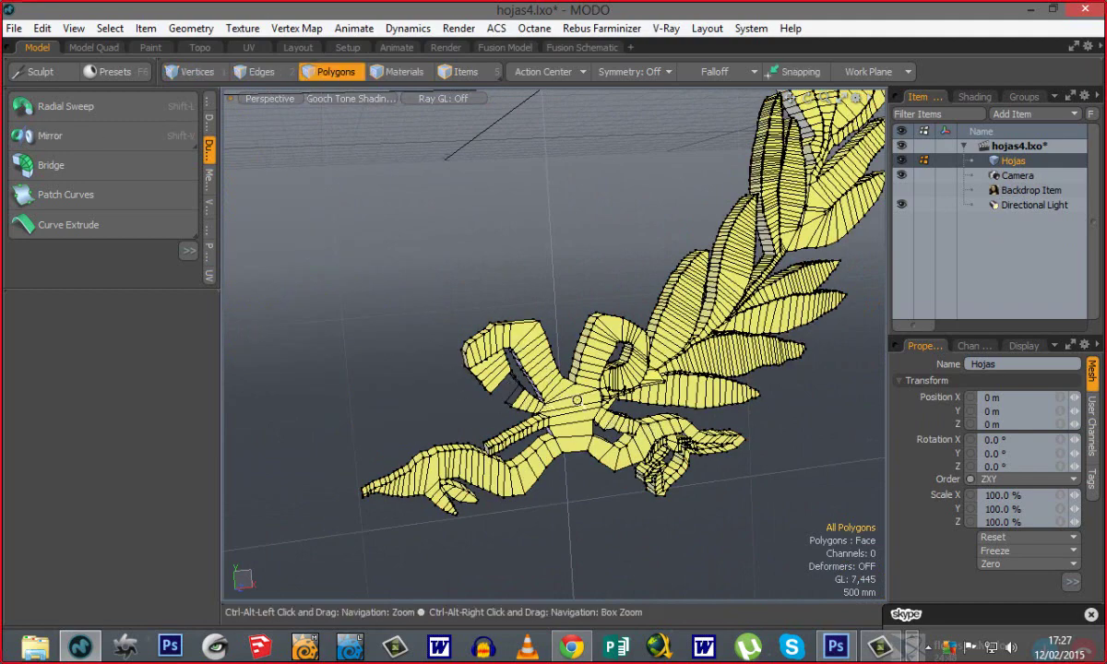
Select the open border edges at both cut ends of the ribbon's left loop and connect them with Bridge.
{"action": "left_click_drag", "start_coordinate": [513, 377], "coordinate": [582, 402], "text": "ctrl+alt"}
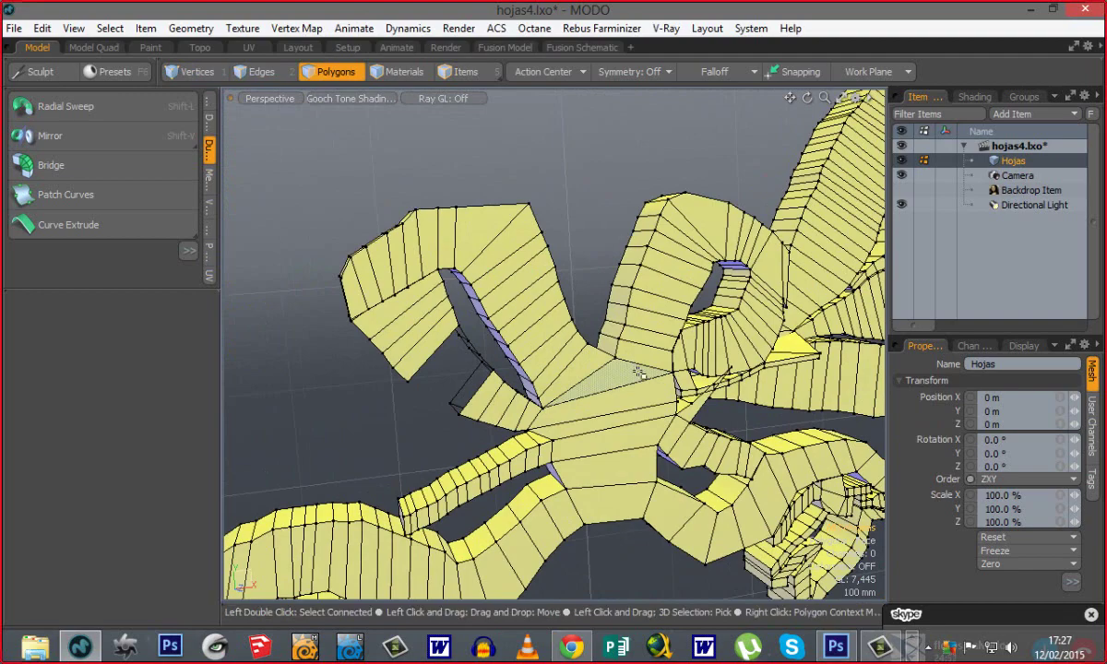
{"action": "left_click_drag", "start_coordinate": [609, 374], "coordinate": [538, 407], "text": "alt"}
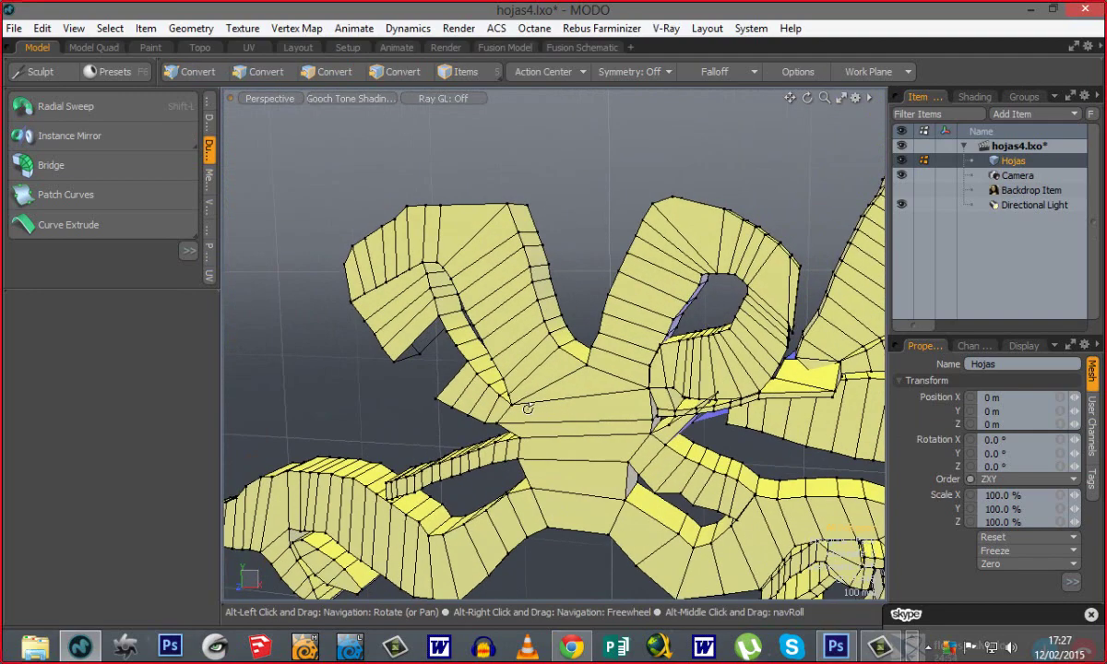
{"action": "left_click_drag", "start_coordinate": [469, 402], "coordinate": [513, 361], "text": "alt"}
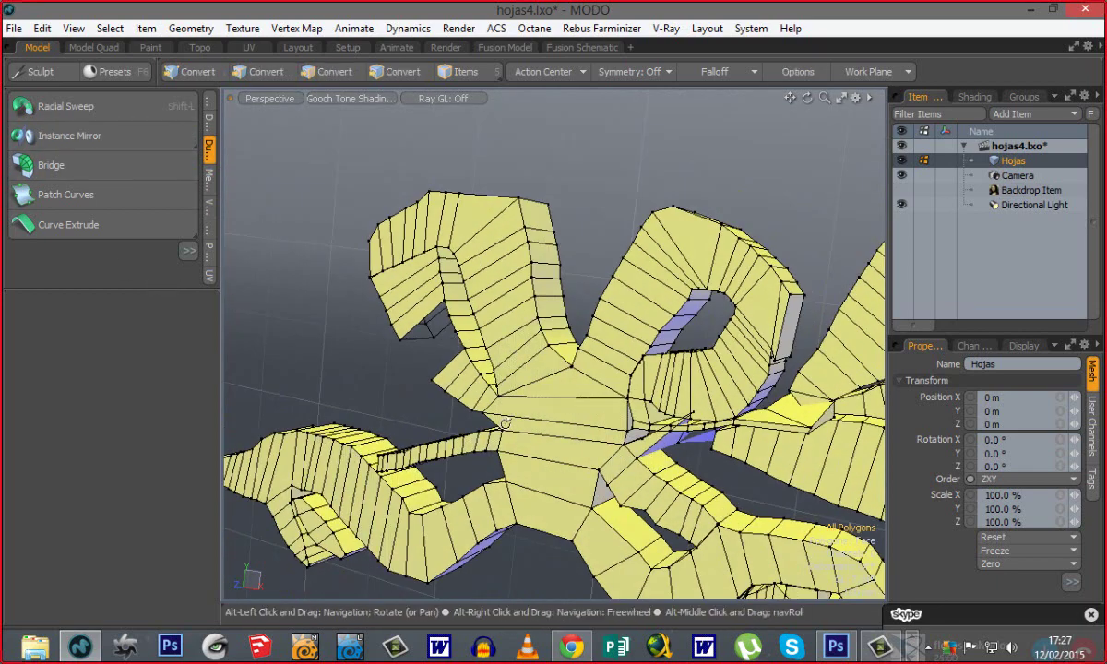
{"action": "left_click_drag", "start_coordinate": [476, 408], "coordinate": [674, 399], "text": "alt"}
{"action": "left_click_drag", "start_coordinate": [430, 356], "coordinate": [492, 284], "text": "ctrl+alt"}
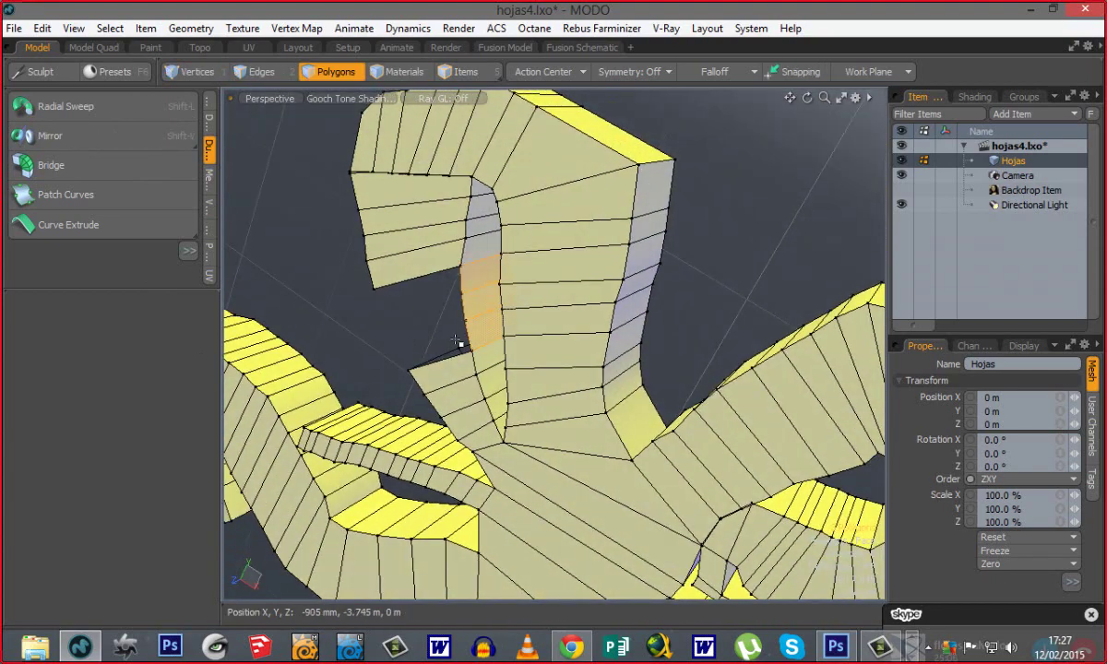
{"action": "left_click_drag", "start_coordinate": [541, 403], "coordinate": [461, 305], "text": "alt"}
{"action": "key", "text": "2"}
{"action": "double_click", "coordinate": [461, 271]}
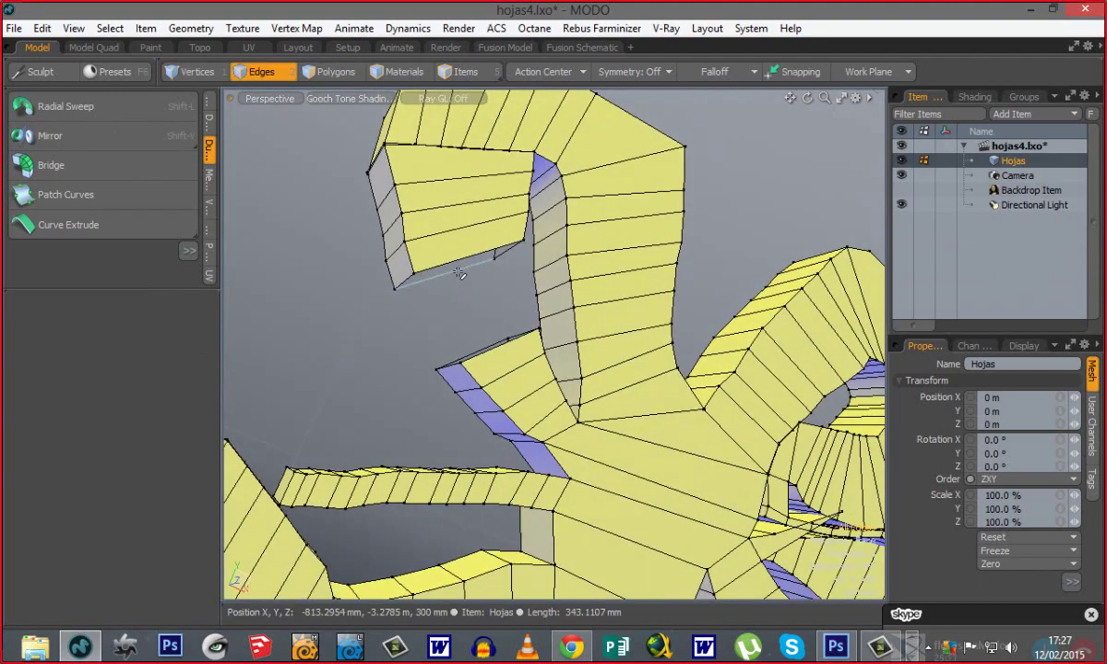
{"action": "left_click_drag", "start_coordinate": [528, 394], "coordinate": [480, 360], "text": "alt"}
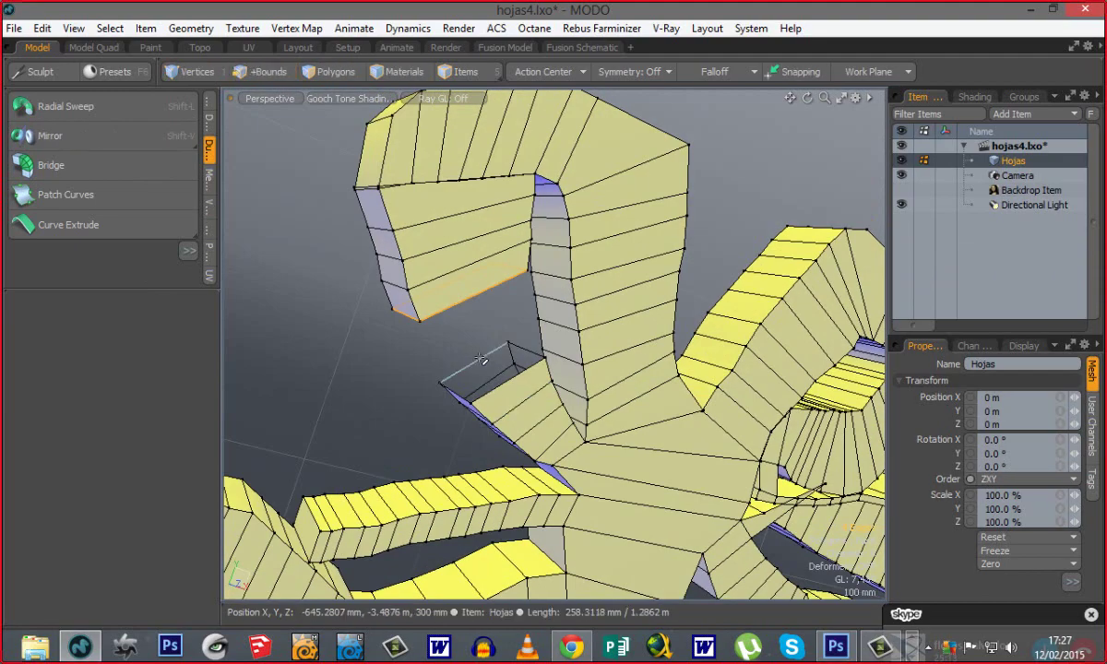
{"action": "right_click", "coordinate": [480, 360]}
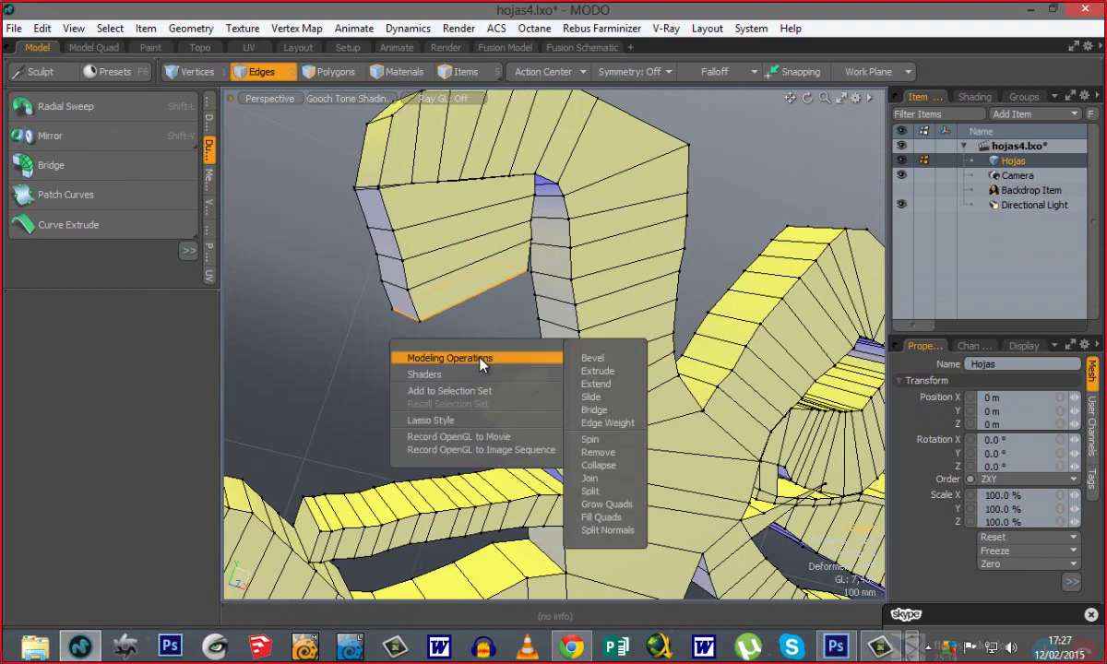
{"action": "left_click", "coordinate": [593, 410]}
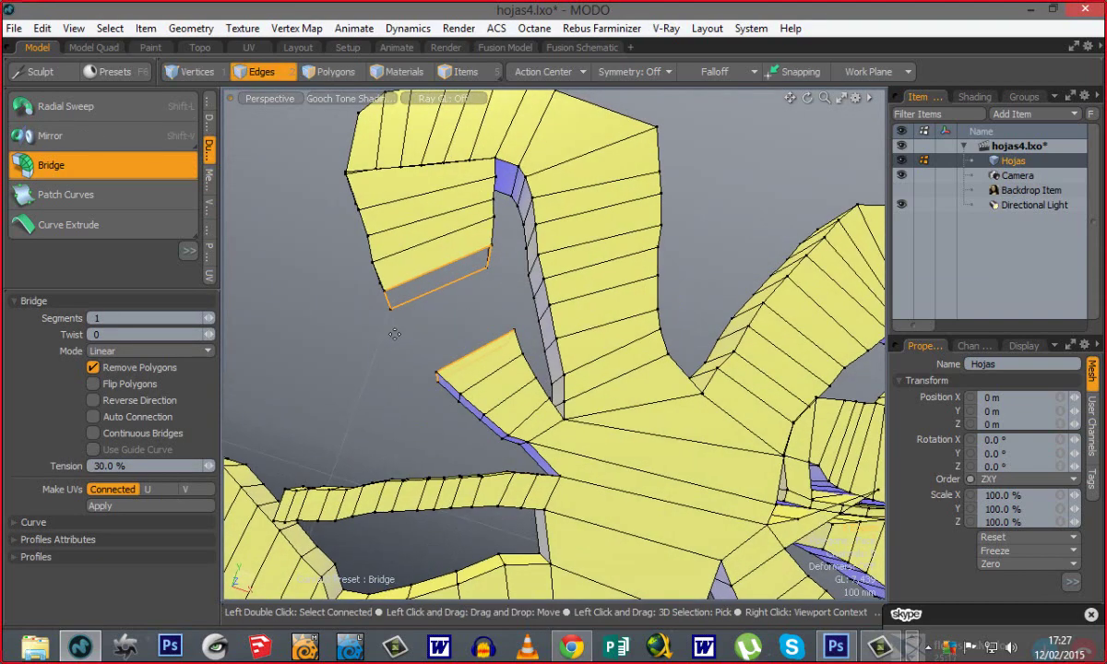
{"action": "left_click", "coordinate": [394, 334]}
Set the ribbon loop's bridge to 3 segments in Curve mode, finish the tool, and clear the edge selection.
{"action": "left_click_drag", "start_coordinate": [394, 334], "coordinate": [461, 332], "text": "alt"}
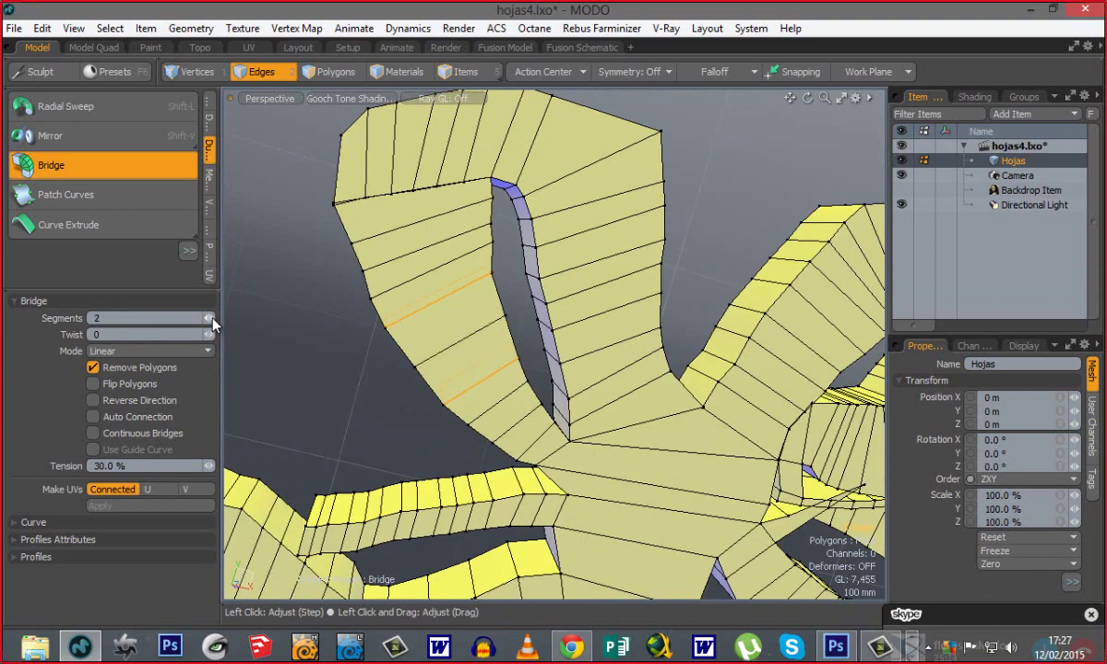
{"action": "left_click_drag", "start_coordinate": [516, 369], "coordinate": [479, 359], "text": "alt"}
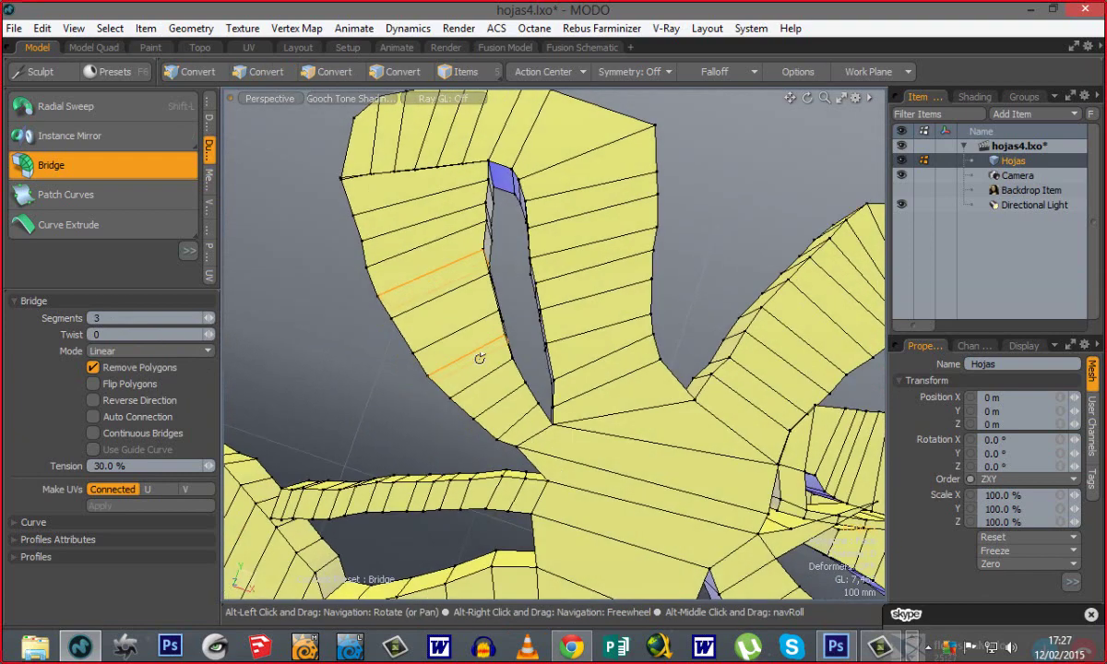
{"action": "left_click", "coordinate": [139, 350]}
{"action": "left_click", "coordinate": [166, 369]}
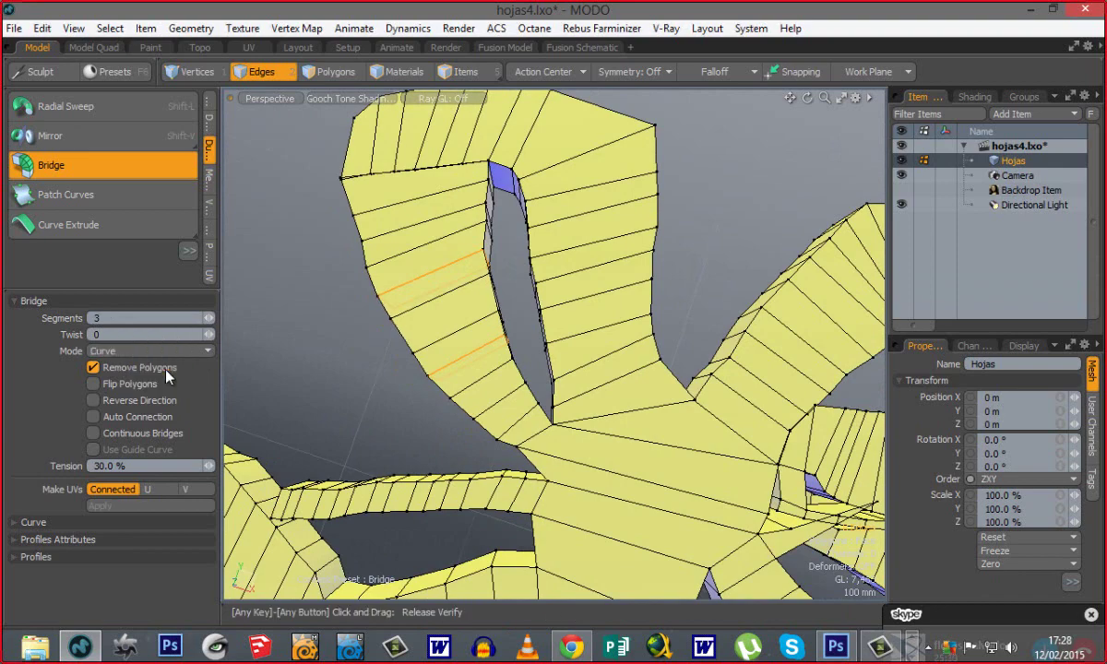
{"action": "mouse_move", "coordinate": [484, 305]}
{"action": "left_mouse_down", "text": "alt"}
{"action": "mouse_move", "coordinate": [558, 369]}
{"action": "mouse_move", "coordinate": [469, 314]}
{"action": "left_mouse_up", "text": "alt"}
{"action": "key", "text": "space"}
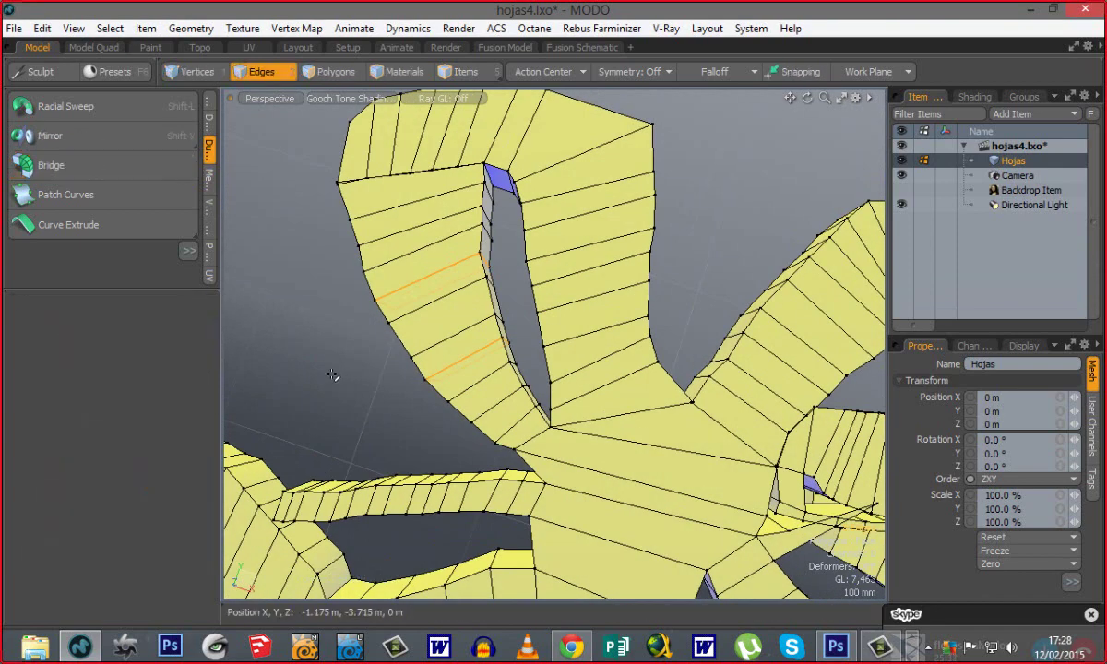
{"action": "left_click", "coordinate": [336, 378]}
{"action": "left_click_drag", "start_coordinate": [477, 401], "coordinate": [559, 421], "text": "ctrl+alt"}
{"action": "left_click_drag", "start_coordinate": [559, 420], "coordinate": [470, 341], "text": "alt+shift"}
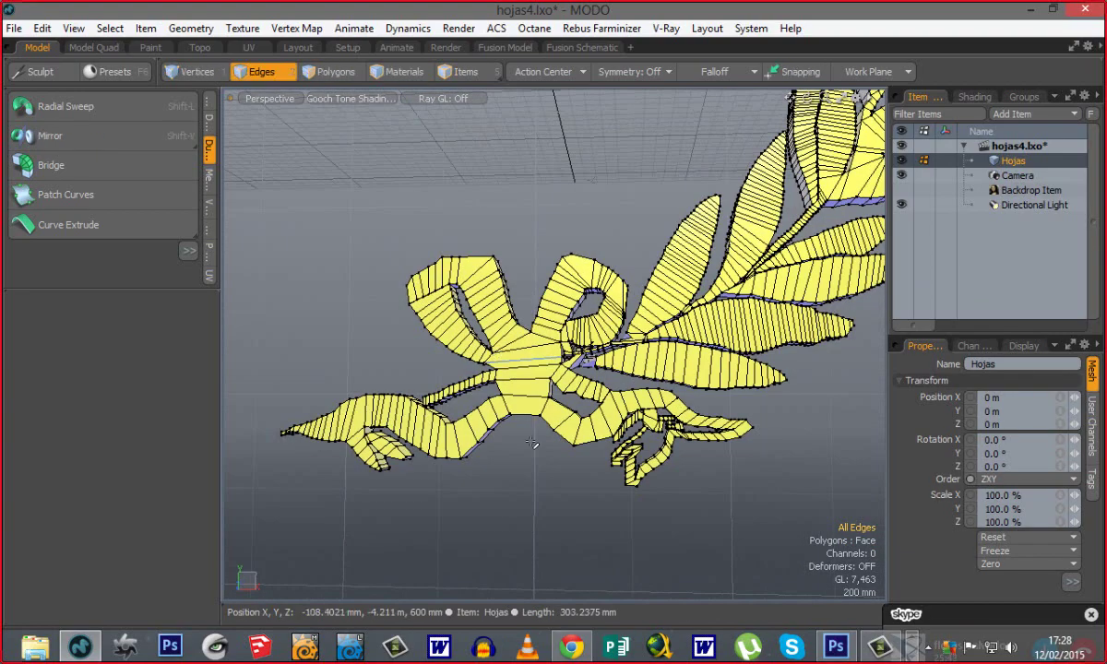
{"action": "left_click_drag", "start_coordinate": [580, 454], "coordinate": [506, 209], "text": "alt"}
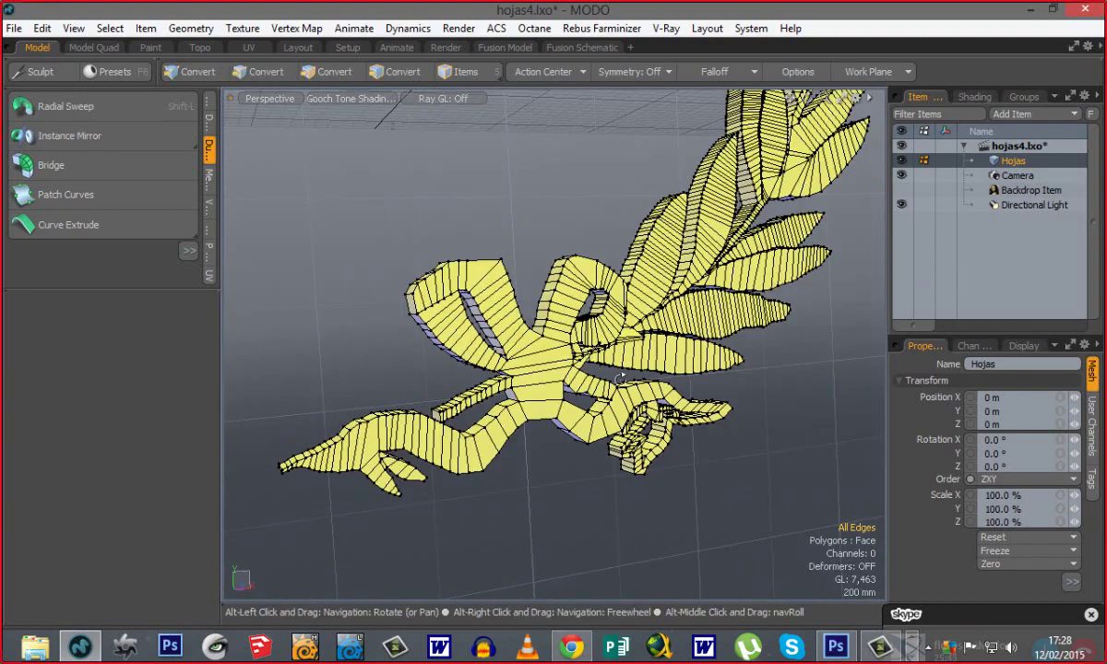
Switch to polygon selection and unhide the rest of the laurel wreath mesh.
{"action": "key", "text": "3"}
{"action": "left_click_drag", "start_coordinate": [528, 259], "coordinate": [565, 328], "text": "alt"}
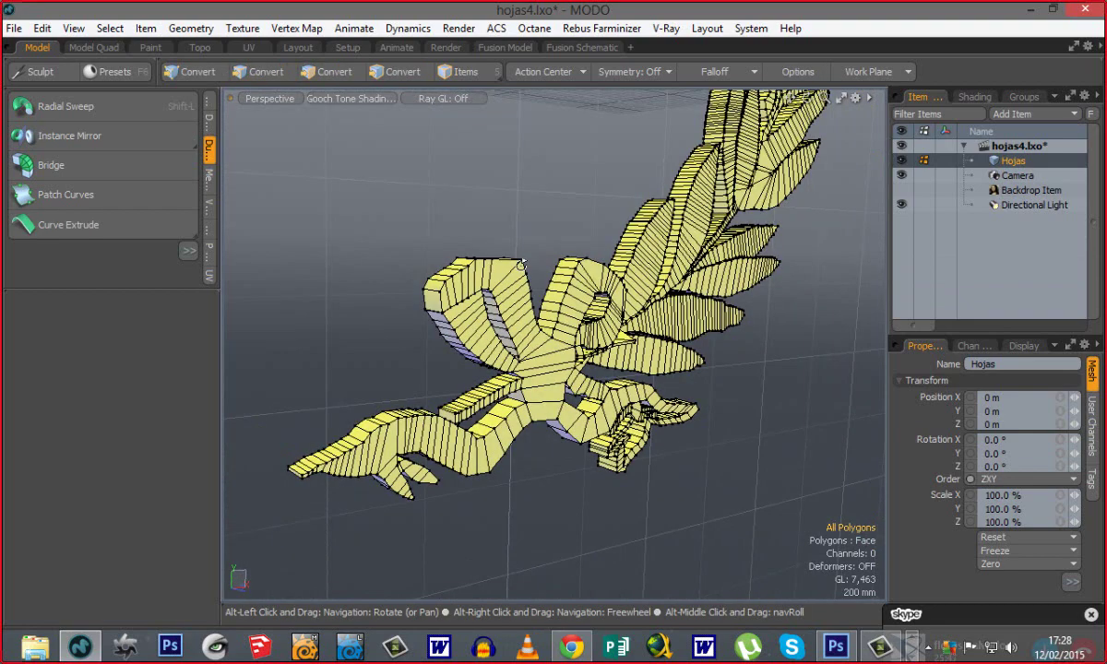
{"action": "scroll", "coordinate": [610, 401], "scroll_direction": "down", "scroll_amount": 7}
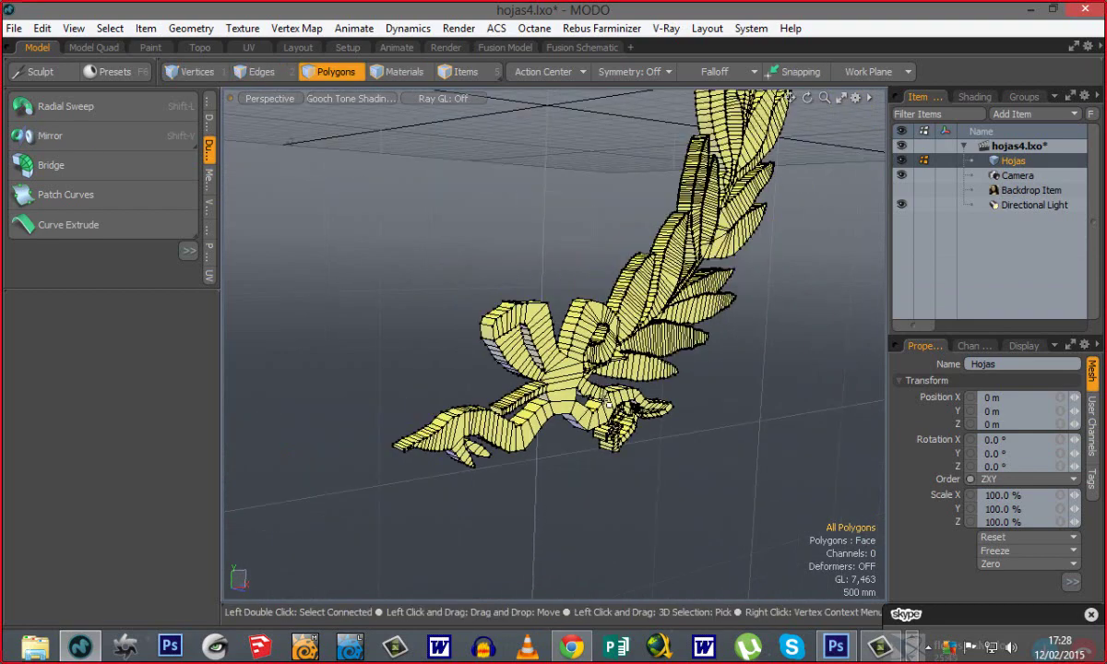
{"action": "scroll", "coordinate": [609, 404], "scroll_direction": "up", "scroll_amount": 4}
{"action": "key", "text": "u"}
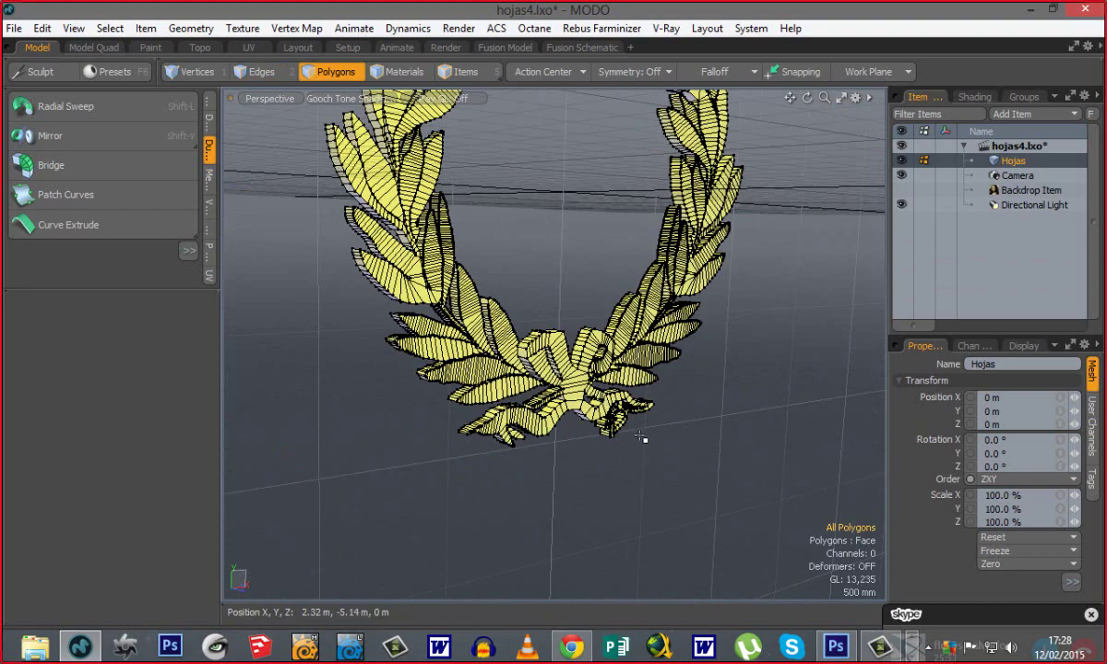
{"action": "left_click_drag", "start_coordinate": [642, 439], "coordinate": [542, 356], "text": "alt"}
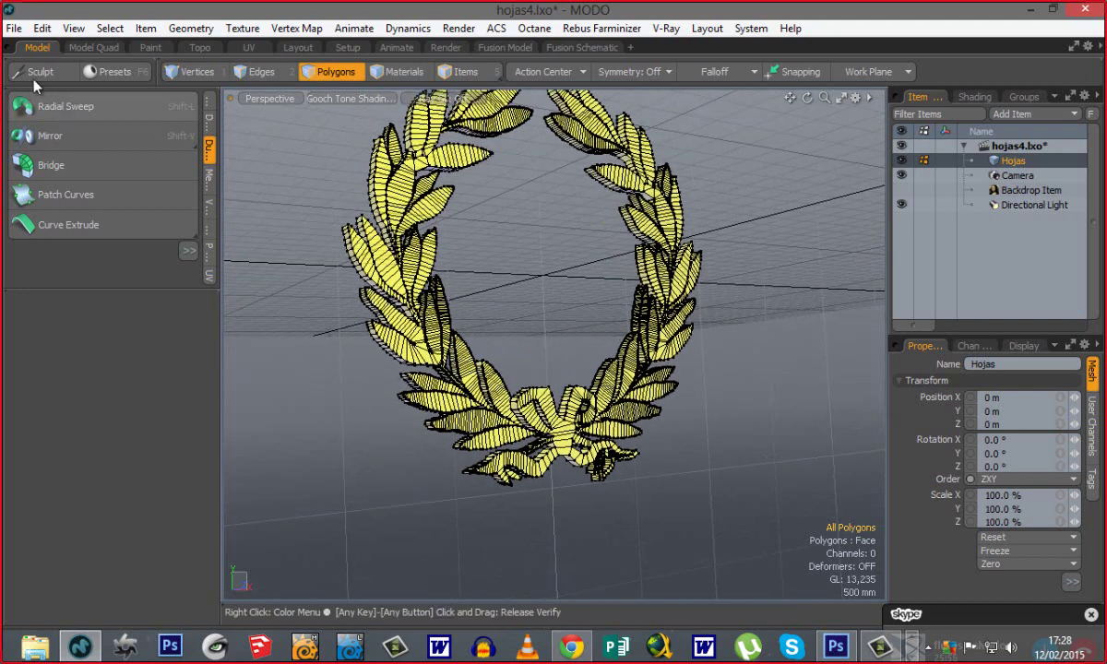
Close the hojas4.lxo scene without saving its changes.
{"action": "left_click", "coordinate": [13, 28]}
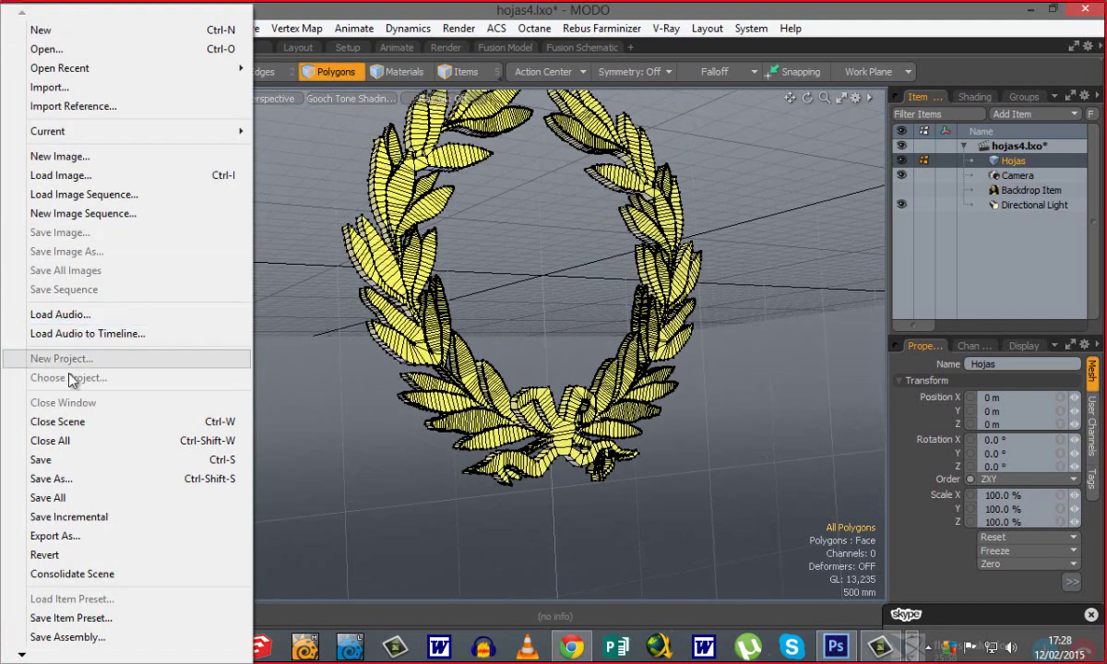
{"action": "left_click", "coordinate": [59, 422]}
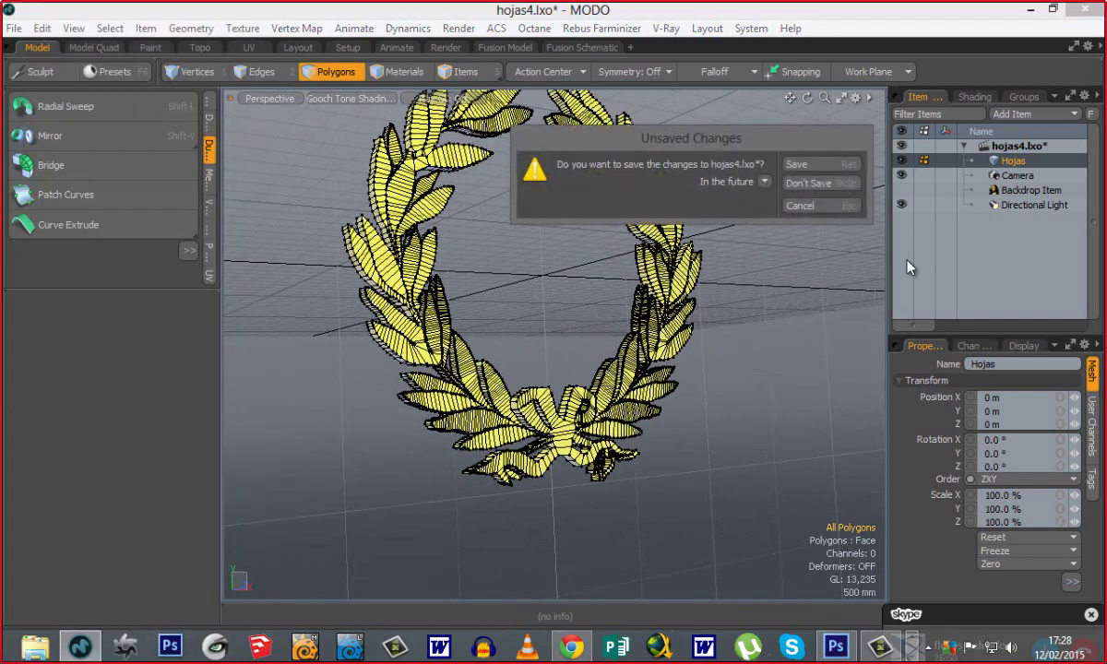
{"action": "left_click", "coordinate": [801, 184]}
{"action": "left_click_drag", "start_coordinate": [581, 330], "coordinate": [321, 370], "text": "alt"}
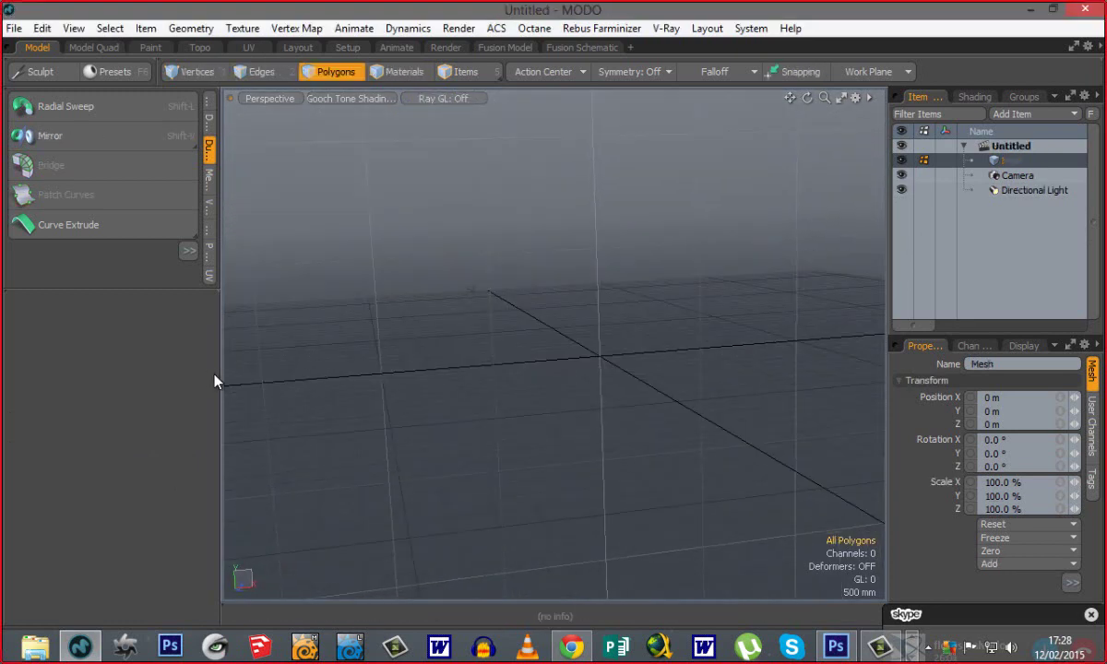
Widen and lengthen the modelling toolbox so the full list of duplicate tools and the category names are readable.
{"action": "left_click_drag", "start_coordinate": [219, 375], "coordinate": [289, 369]}
{"action": "left_click_drag", "start_coordinate": [75, 287], "coordinate": [120, 537]}
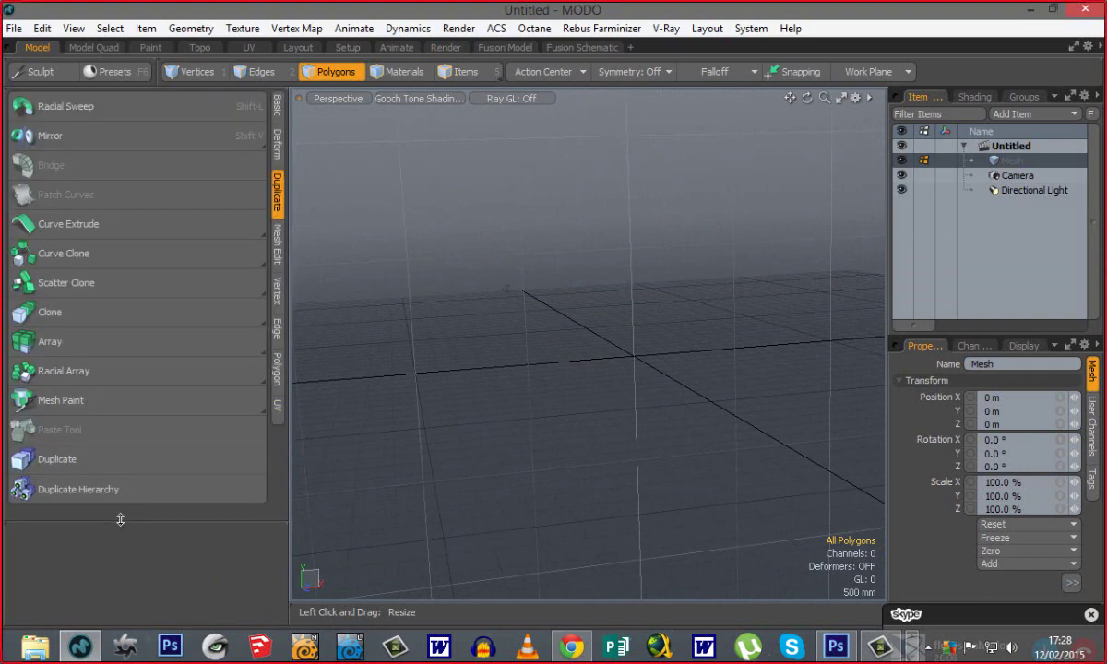
{"action": "left_click_drag", "start_coordinate": [593, 437], "coordinate": [599, 504], "text": "alt"}
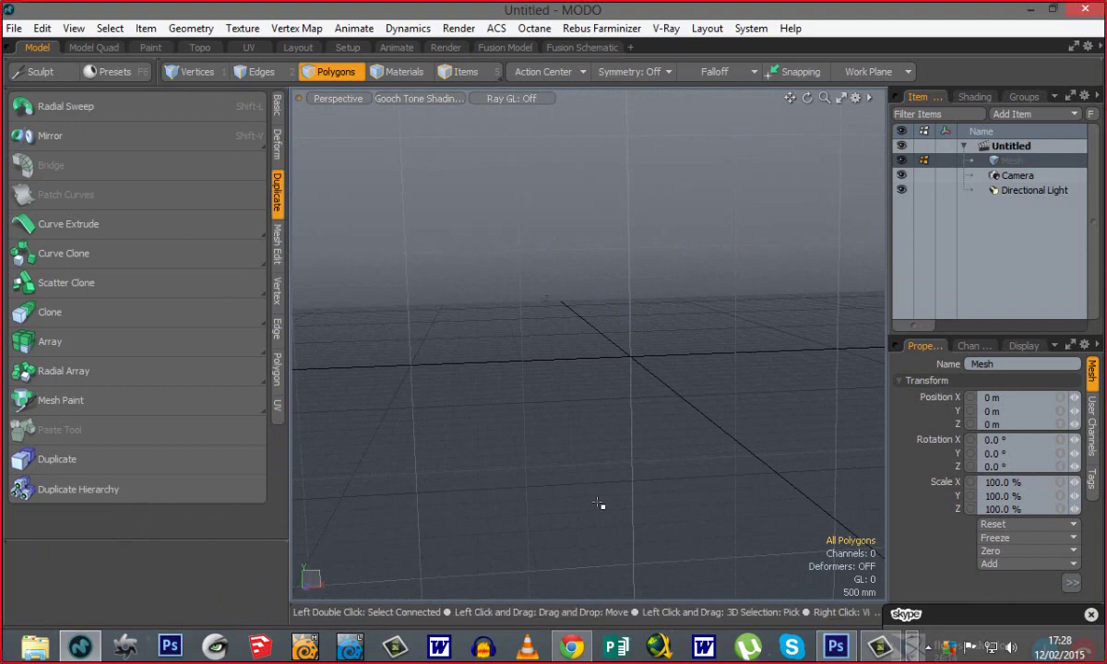
{"action": "left_click_drag", "start_coordinate": [290, 426], "coordinate": [255, 428]}
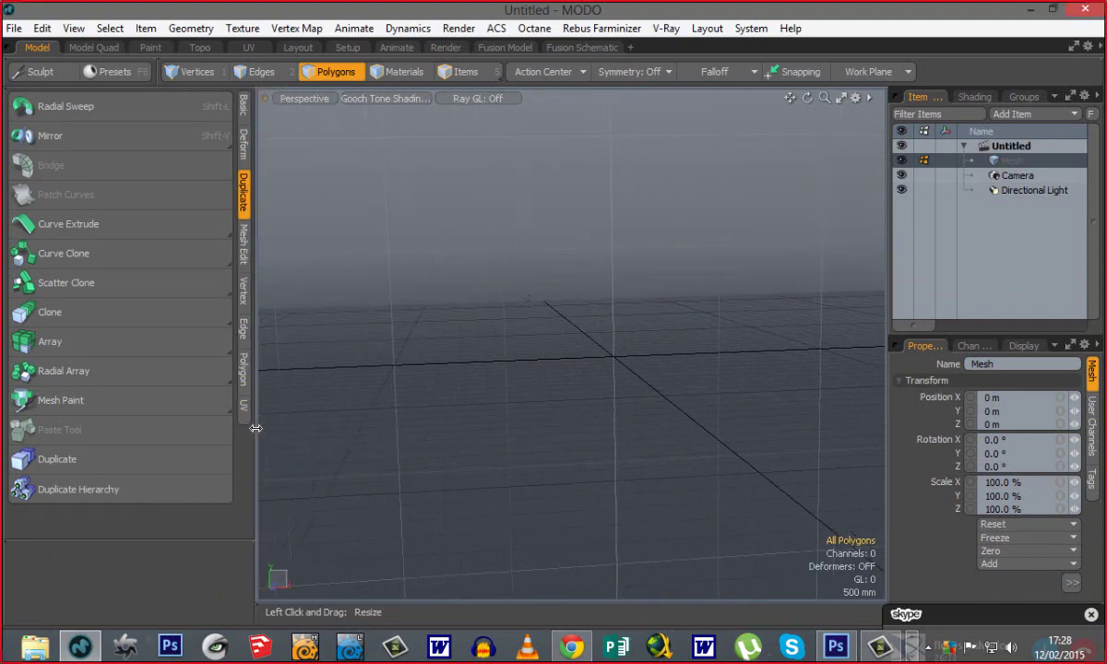
{"action": "left_click_drag", "start_coordinate": [605, 395], "coordinate": [656, 388], "text": "alt"}
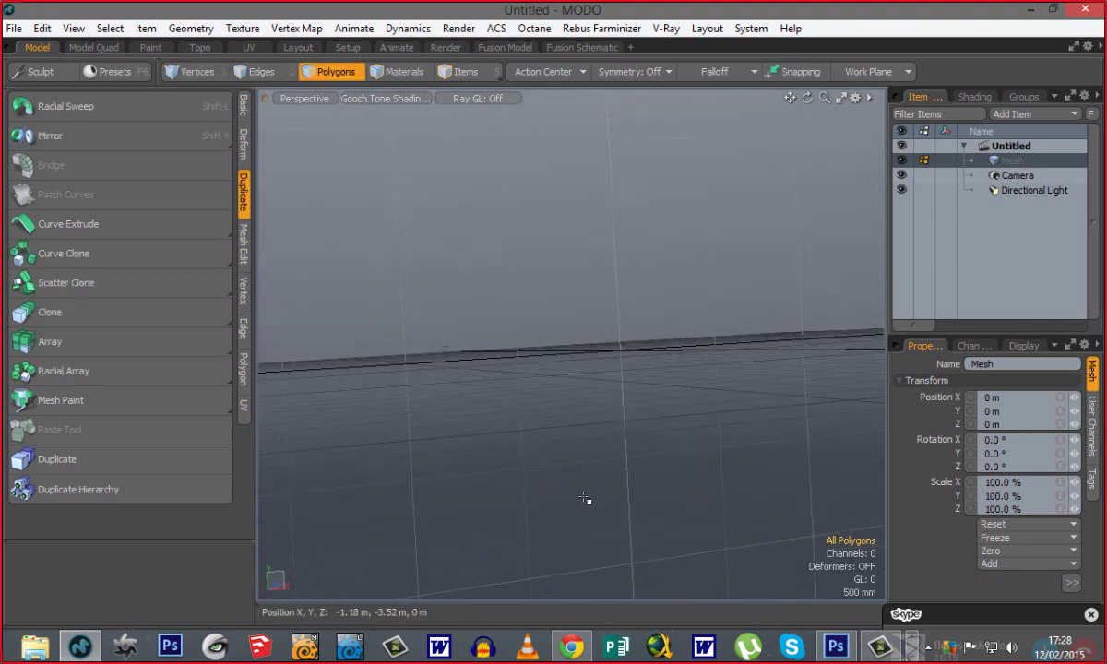
{"action": "left_click_drag", "start_coordinate": [623, 334], "coordinate": [684, 481], "text": "alt"}
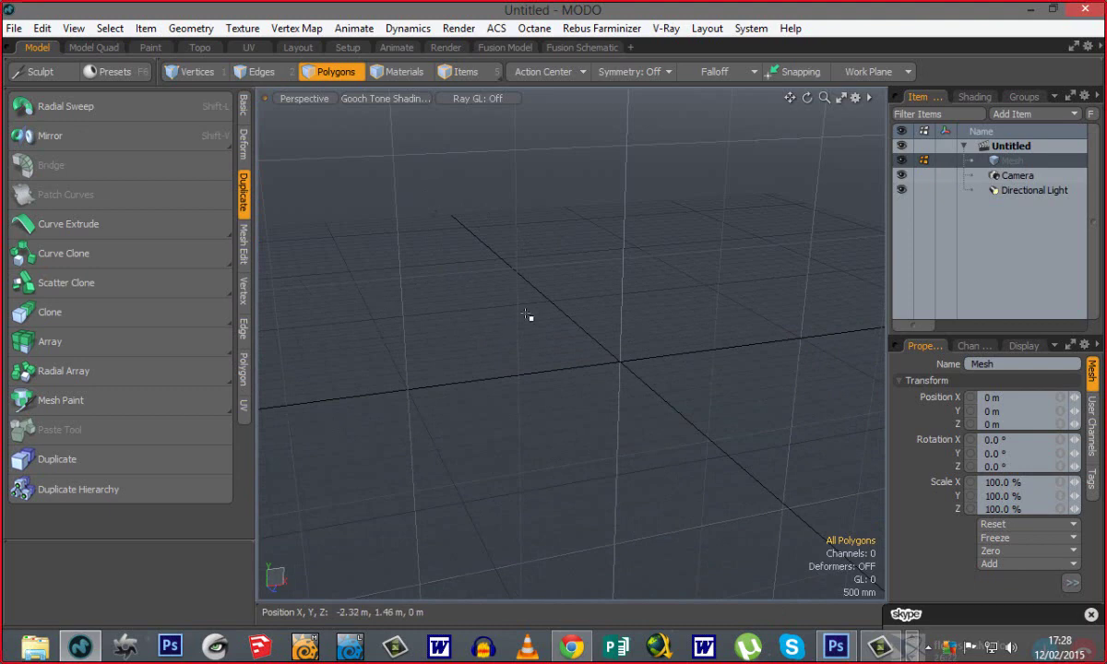
{"action": "left_click_drag", "start_coordinate": [704, 375], "coordinate": [566, 346], "text": "alt"}
{"action": "left_click_drag", "start_coordinate": [680, 407], "coordinate": [507, 328], "text": "alt"}
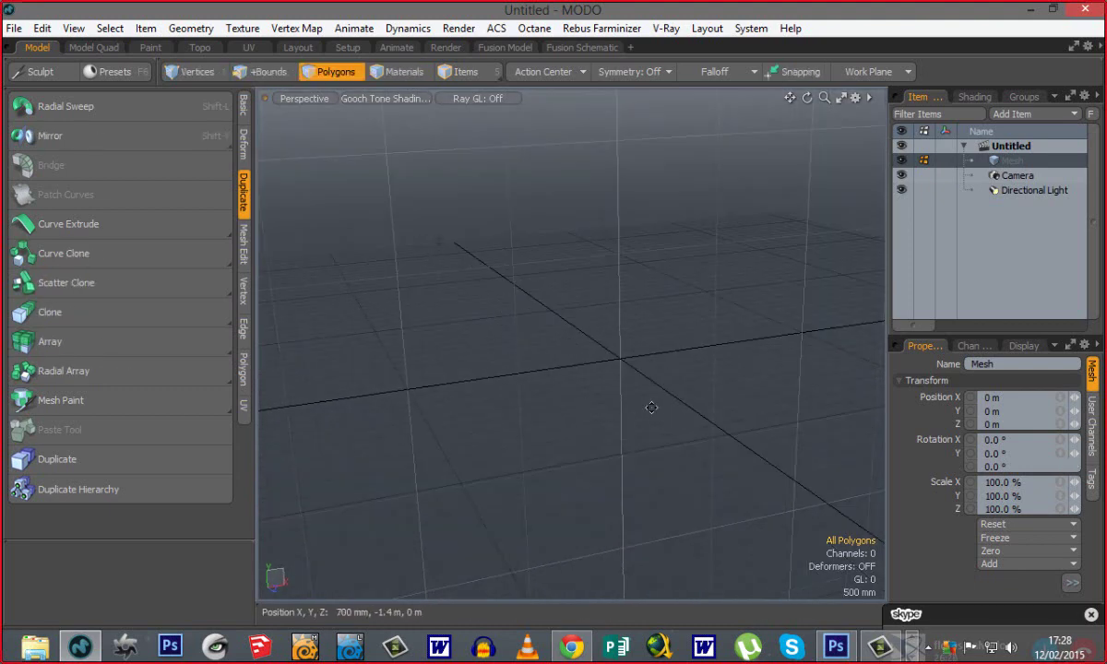
{"action": "left_click_drag", "start_coordinate": [652, 407], "coordinate": [593, 382], "text": "alt"}
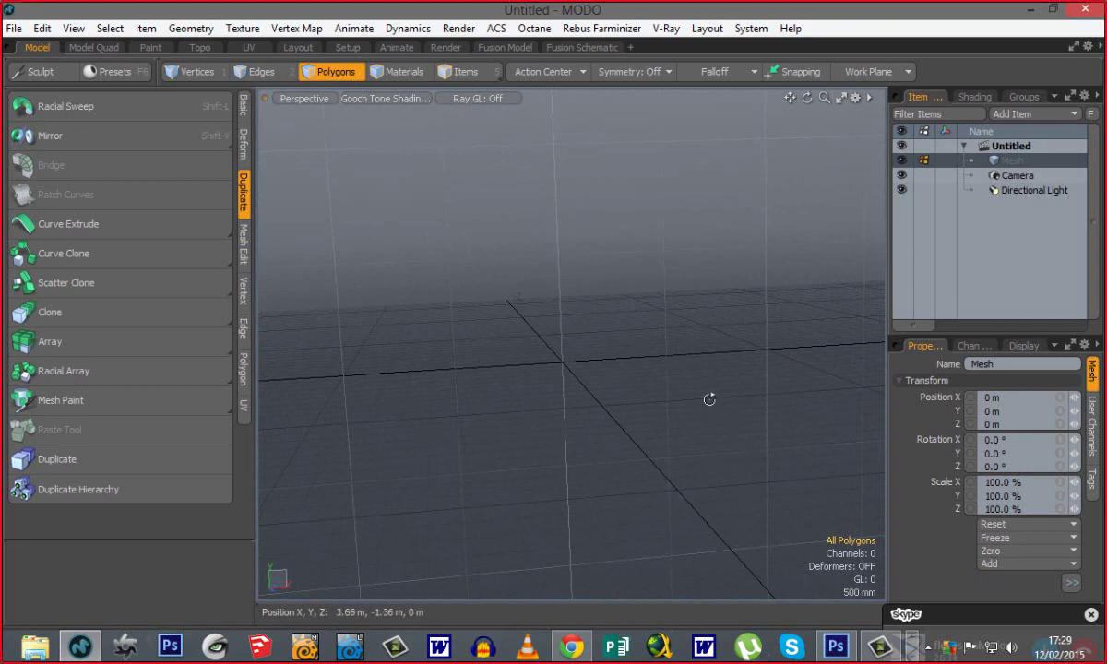
{"action": "left_click_drag", "start_coordinate": [709, 399], "coordinate": [615, 511], "text": "alt"}
{"action": "left_click_drag", "start_coordinate": [763, 448], "coordinate": [616, 521], "text": "alt"}
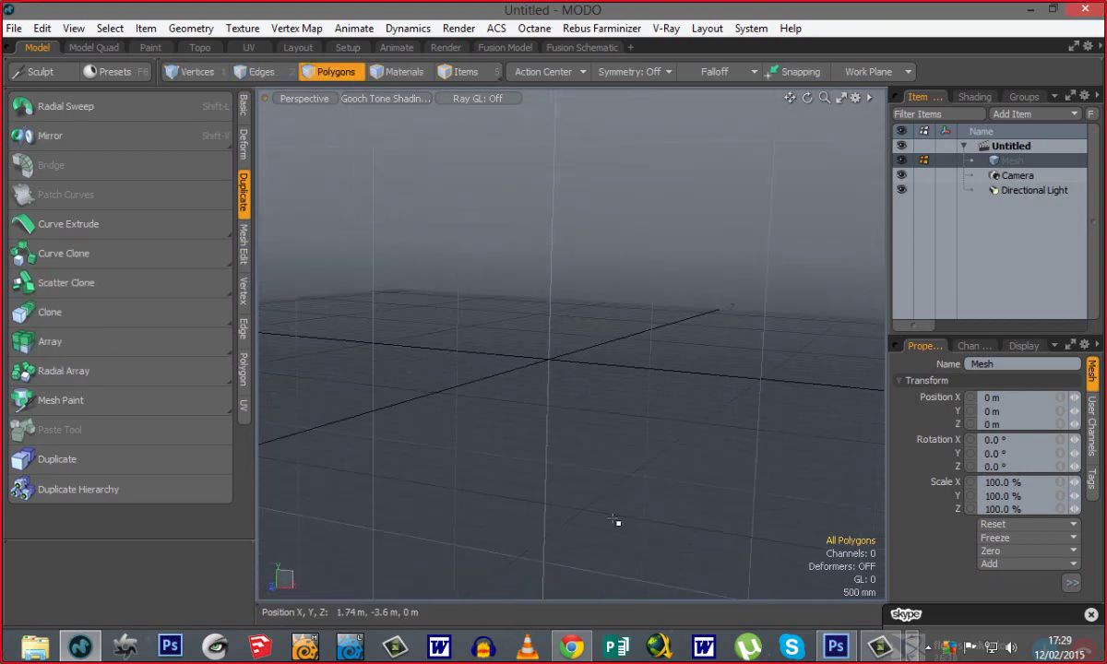
{"action": "left_click_drag", "start_coordinate": [462, 412], "coordinate": [319, 143], "text": "alt"}
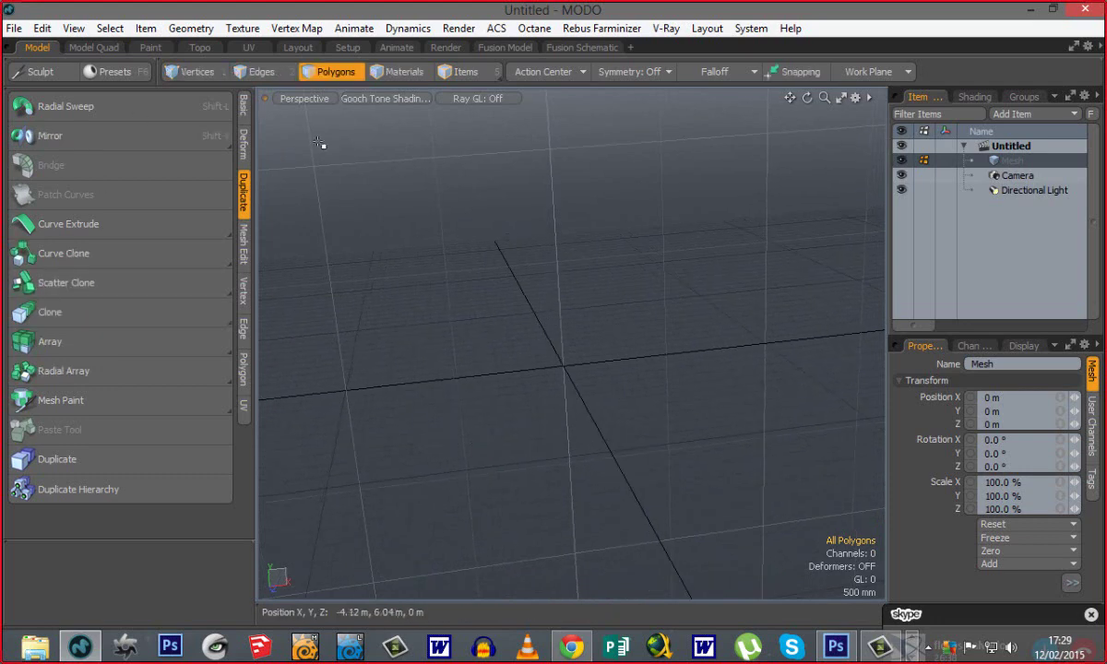
Create a cube primitive at the origin of the empty scene.
{"action": "left_click", "coordinate": [244, 109]}
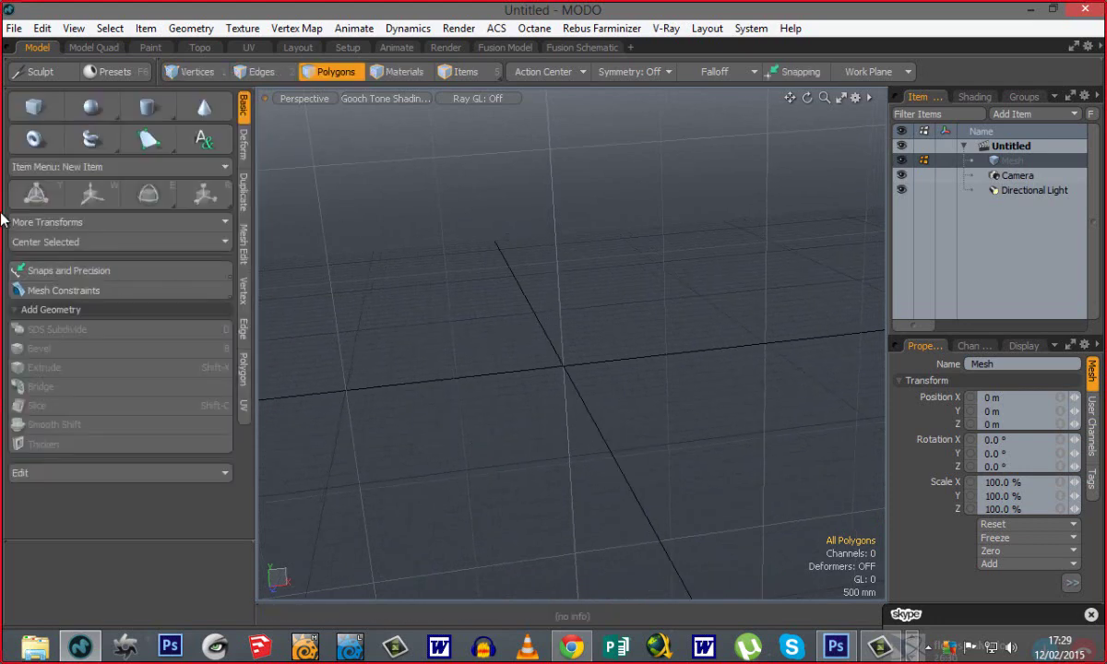
{"action": "left_click", "coordinate": [91, 107]}
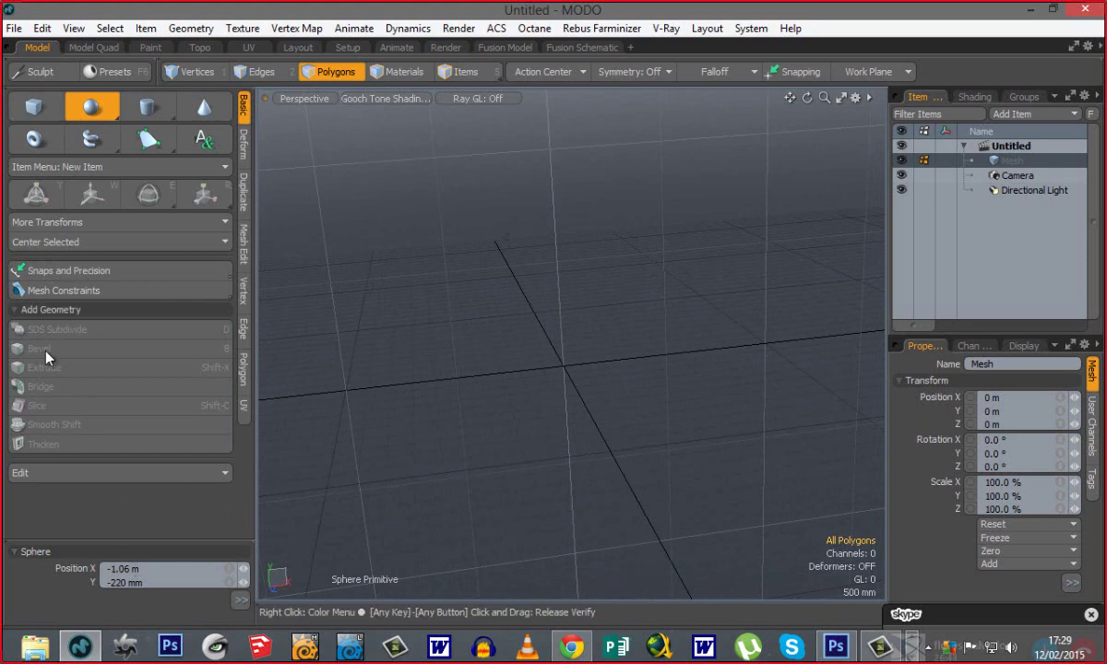
{"action": "left_click", "coordinate": [35, 107]}
{"action": "left_click_drag", "start_coordinate": [534, 407], "coordinate": [618, 396], "text": "alt"}
{"action": "key", "text": "q"}
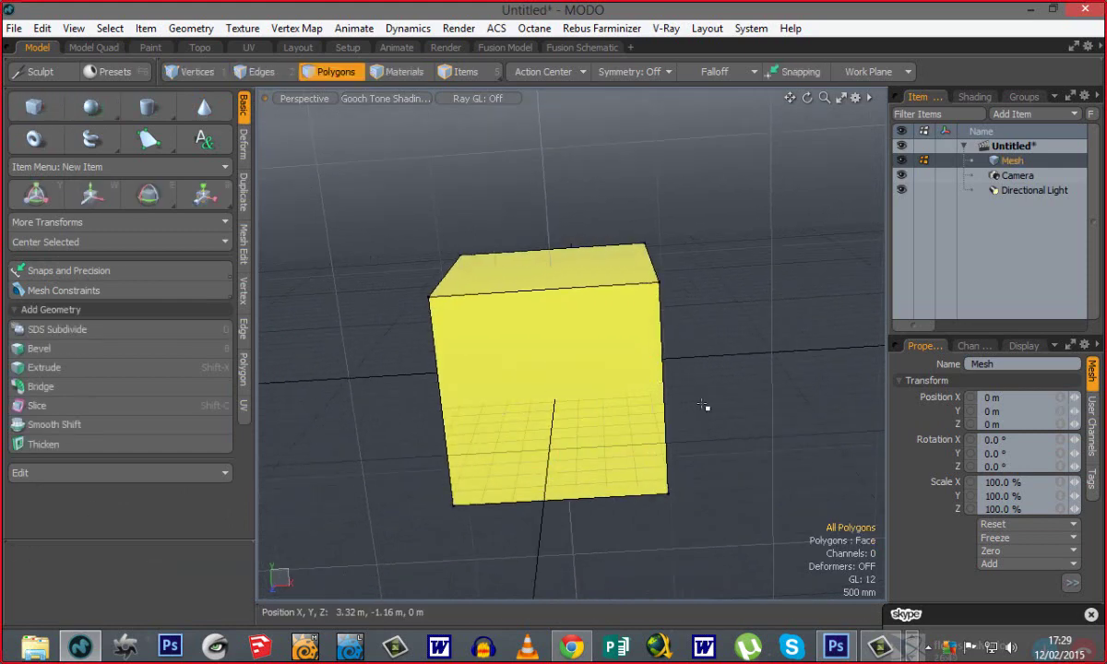
Subdivide the cube three times with the Faceted method and 0.0 % fractal.
{"action": "key", "text": "shift+d"}
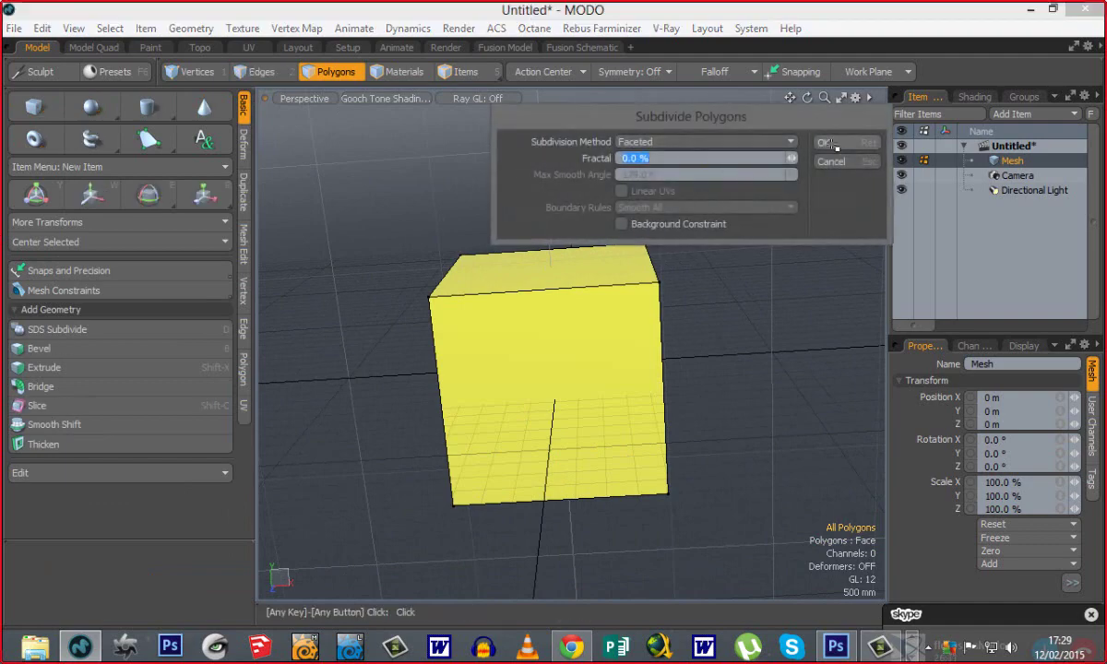
{"action": "left_click", "coordinate": [833, 145]}
{"action": "key", "text": "shift+d"}
{"action": "left_click", "coordinate": [833, 145]}
{"action": "key", "text": "shift+d"}
{"action": "left_click", "coordinate": [833, 144]}
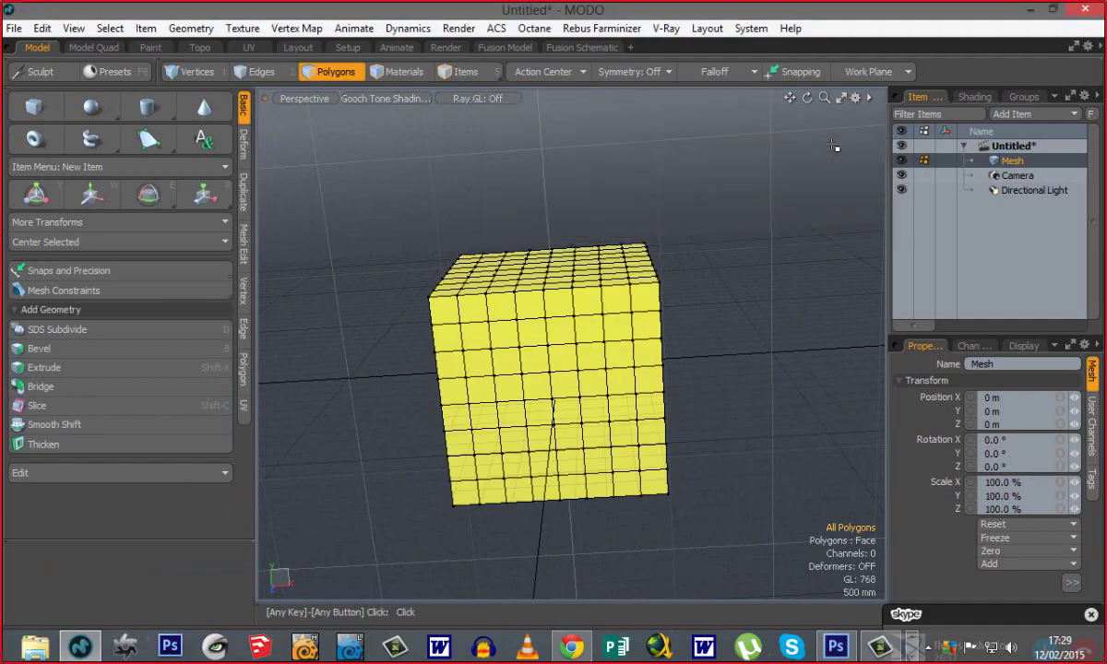
{"action": "left_click_drag", "start_coordinate": [833, 145], "coordinate": [424, 223], "text": "alt"}
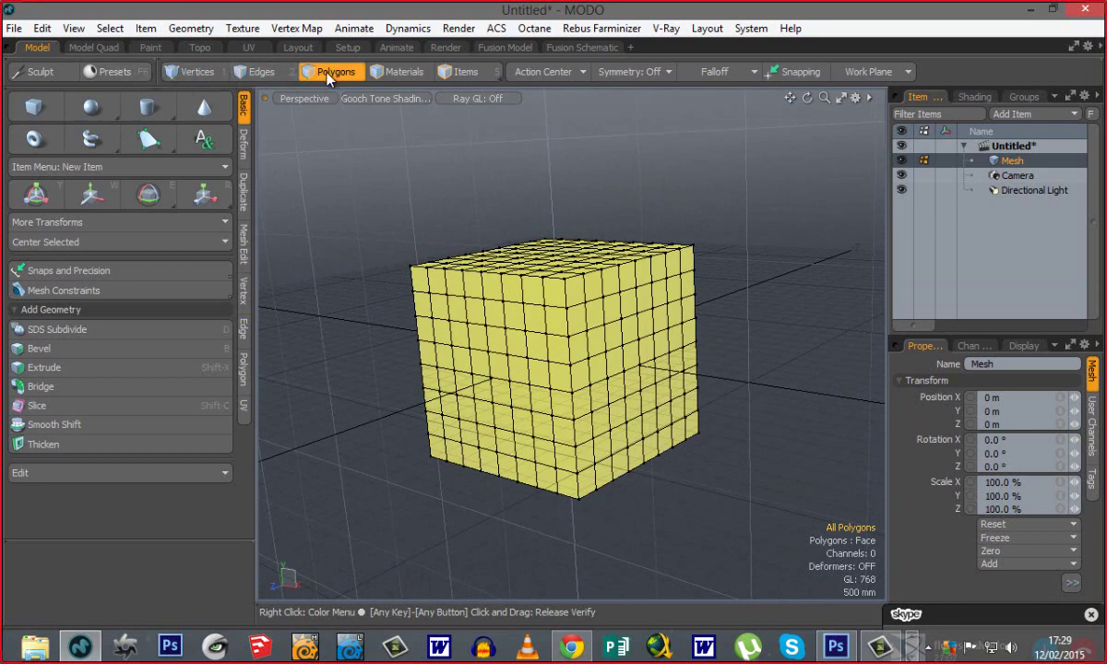
Alternate the component selection among edges, vertices and polygons, returning to polygon selection.
{"action": "left_click", "coordinate": [250, 72]}
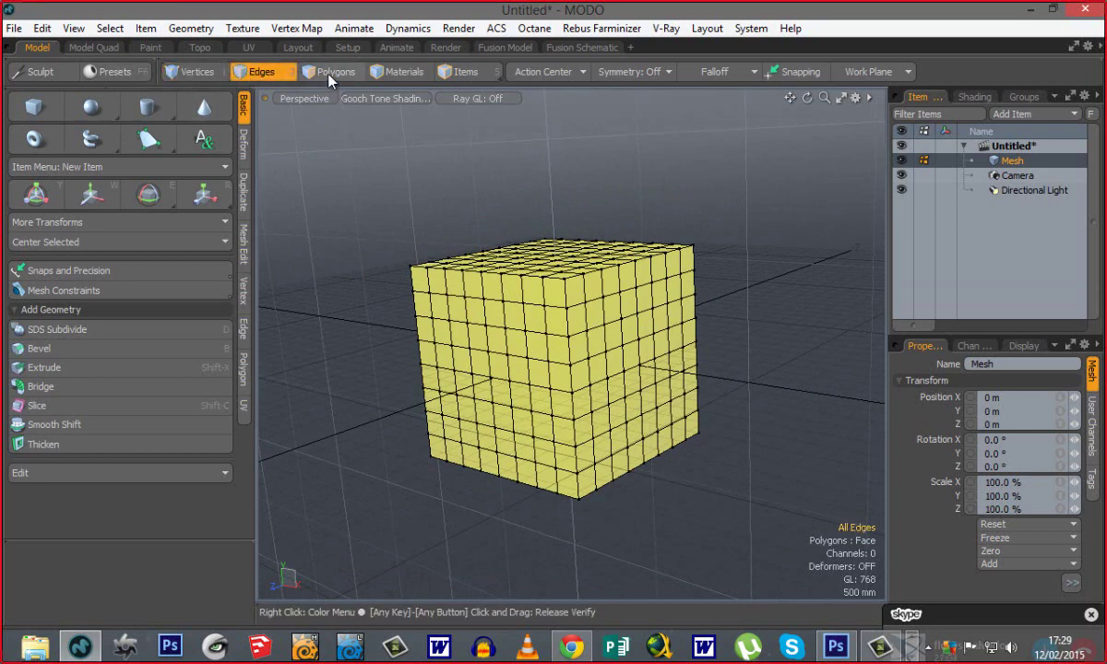
{"action": "left_click", "coordinate": [312, 70]}
{"action": "left_click", "coordinate": [199, 69]}
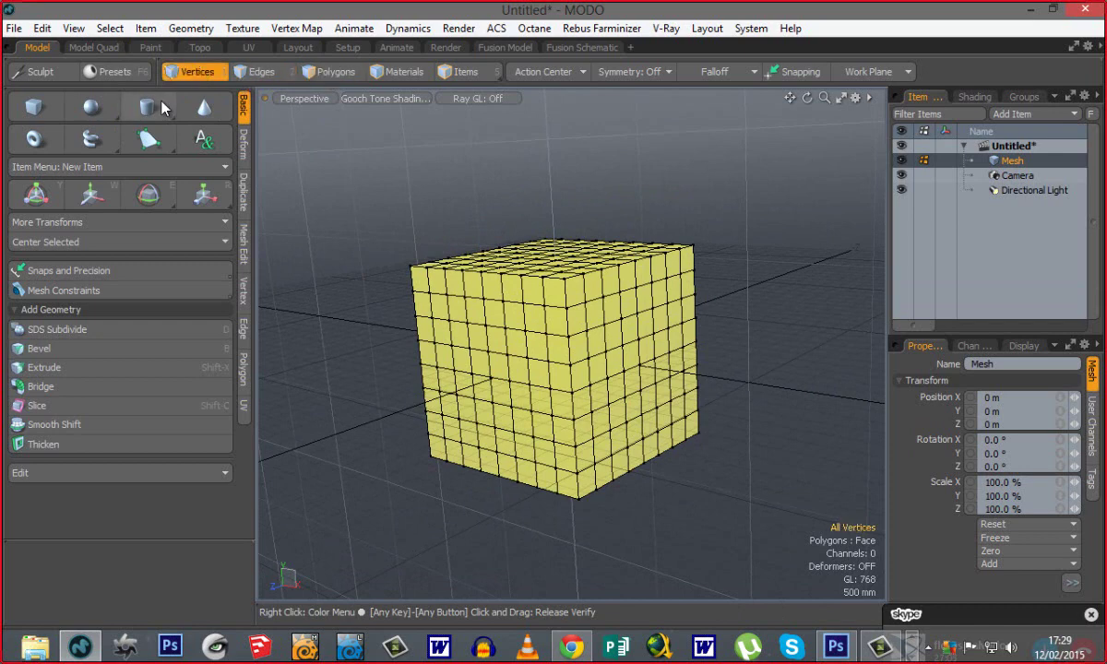
{"action": "left_click", "coordinate": [250, 72]}
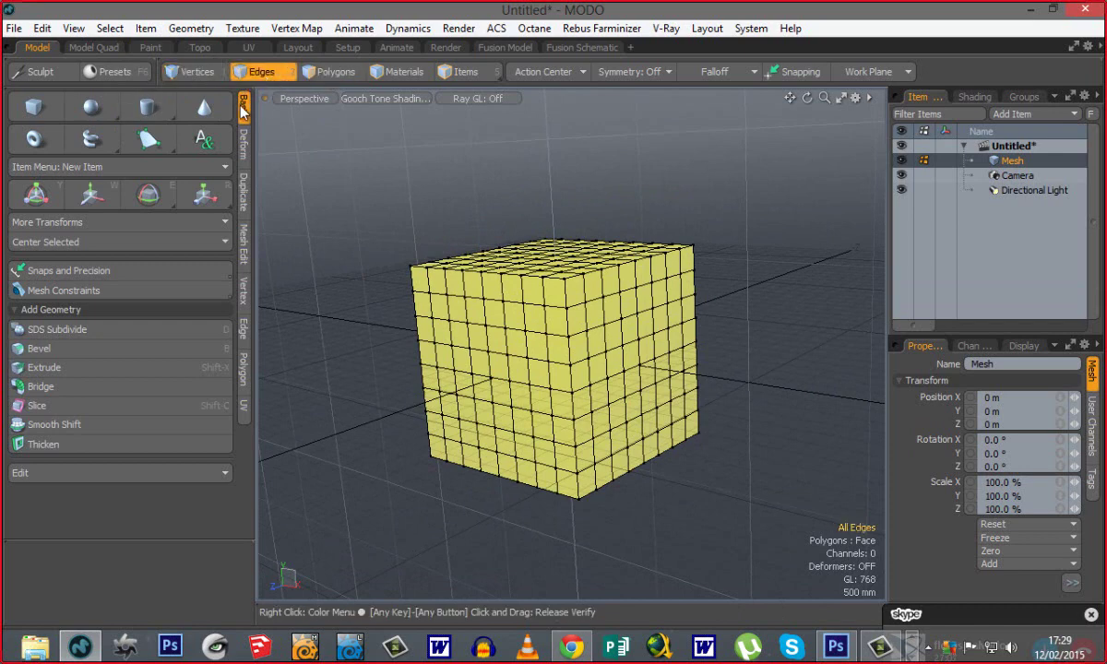
{"action": "left_click", "coordinate": [327, 72]}
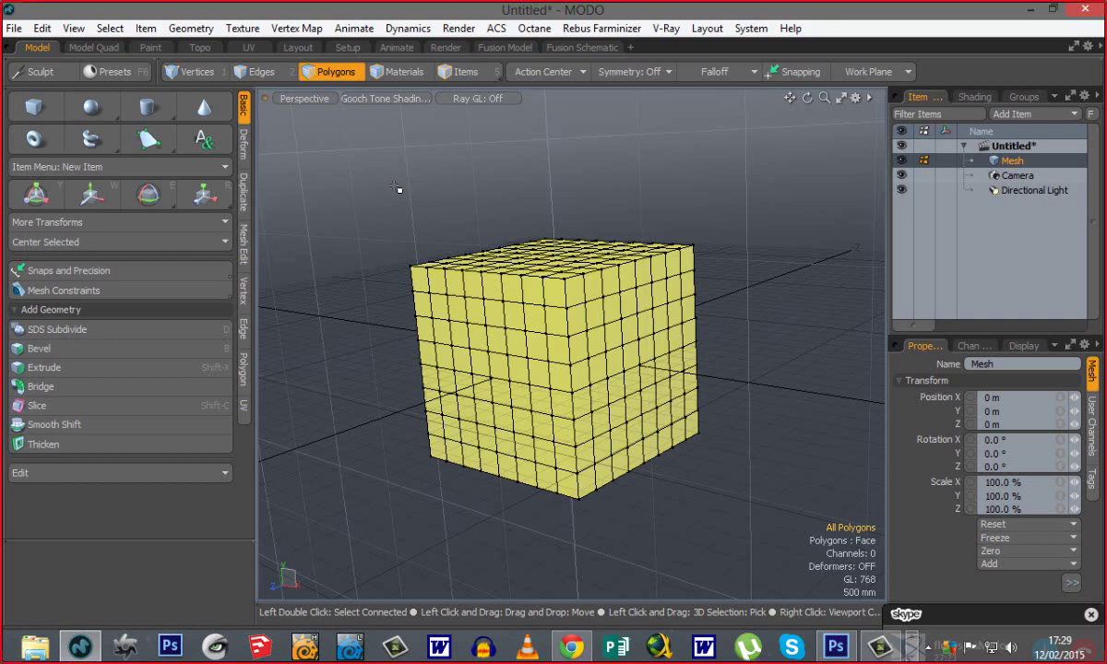
{"action": "left_click", "coordinate": [248, 72]}
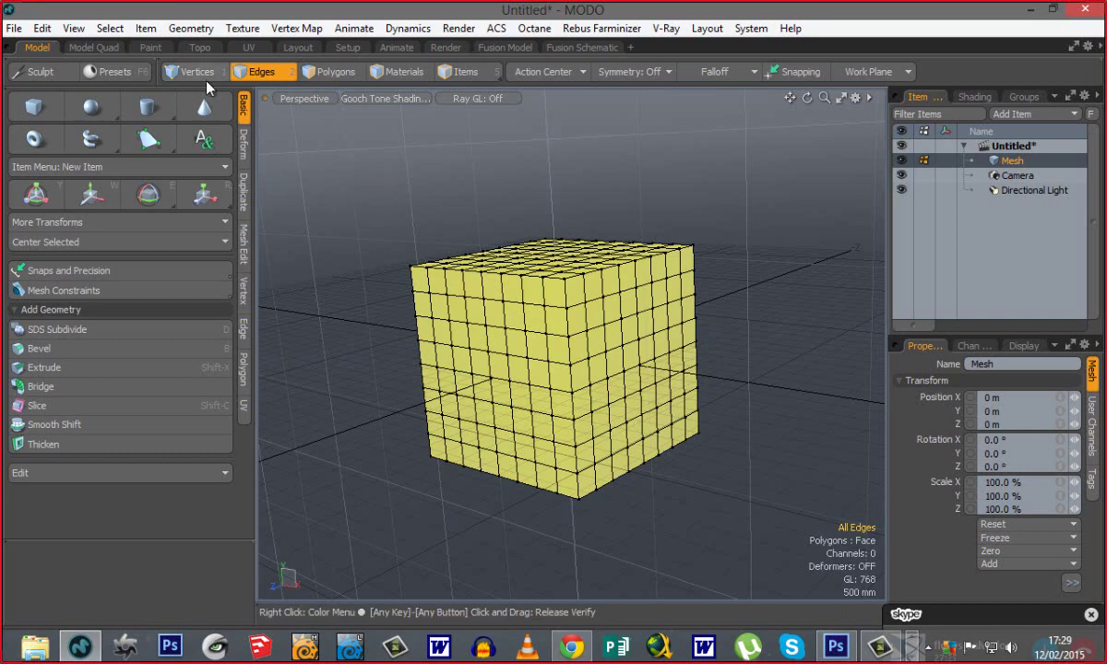
{"action": "key", "text": "1"}
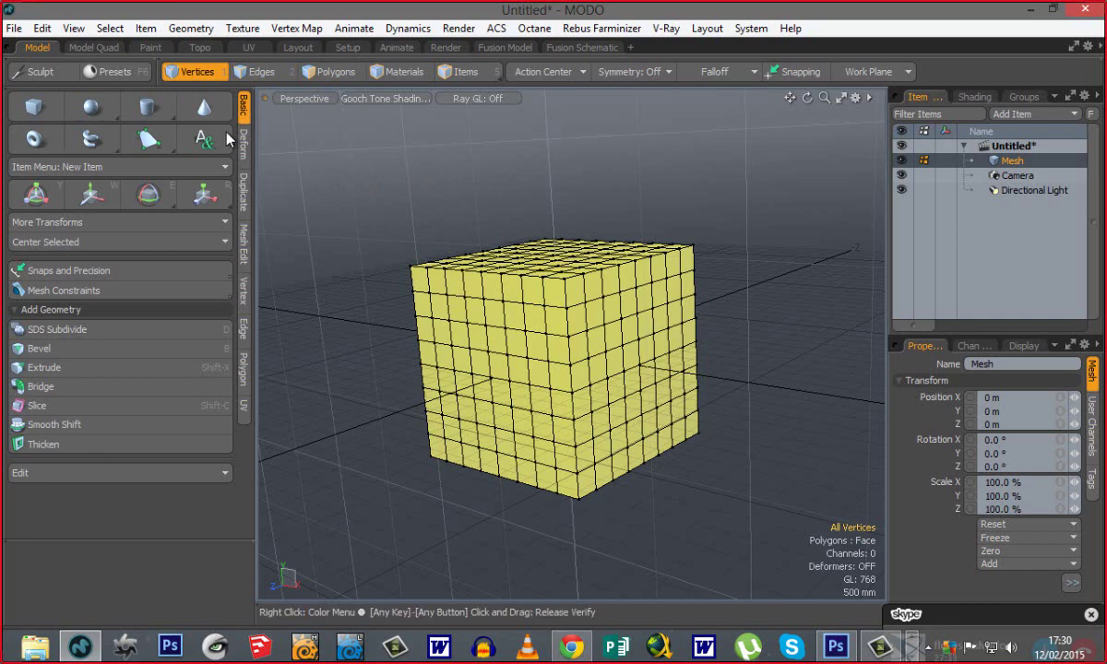
{"action": "left_click", "coordinate": [254, 71]}
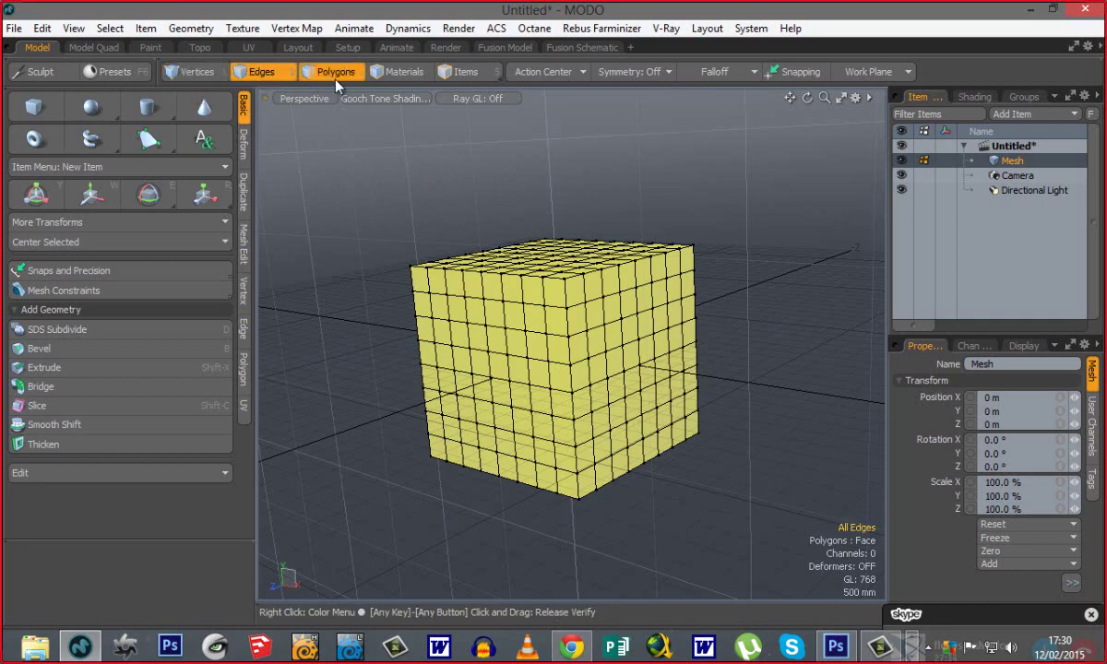
{"action": "left_click", "coordinate": [337, 74]}
{"action": "left_click", "coordinate": [185, 71]}
{"action": "left_click", "coordinate": [251, 71]}
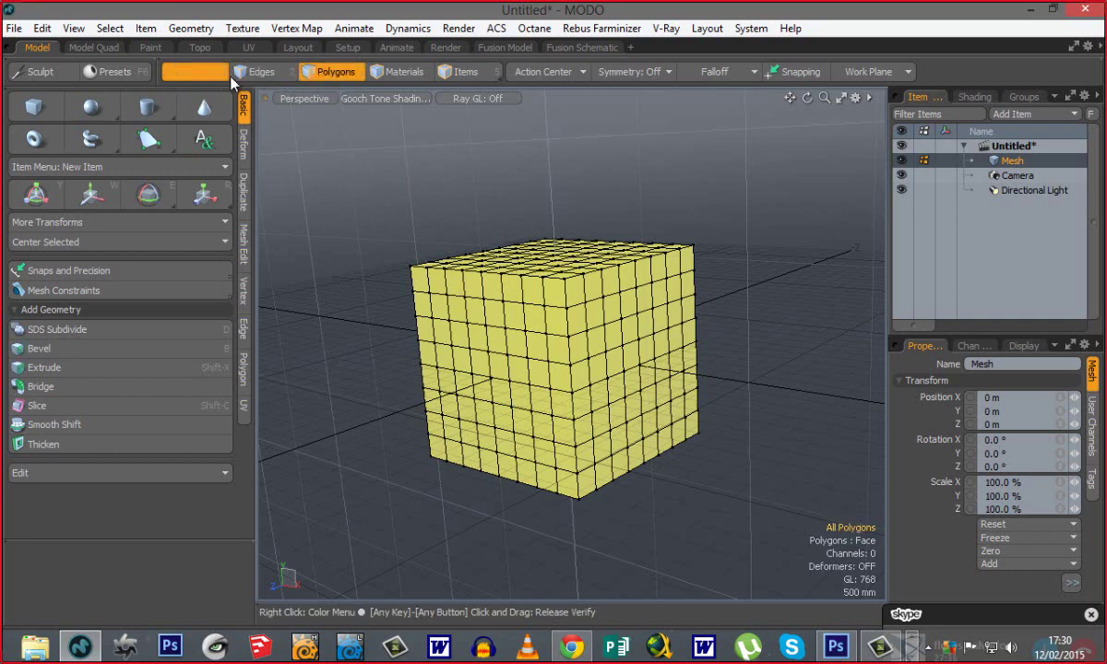
{"action": "left_click", "coordinate": [258, 71]}
{"action": "left_click", "coordinate": [333, 71]}
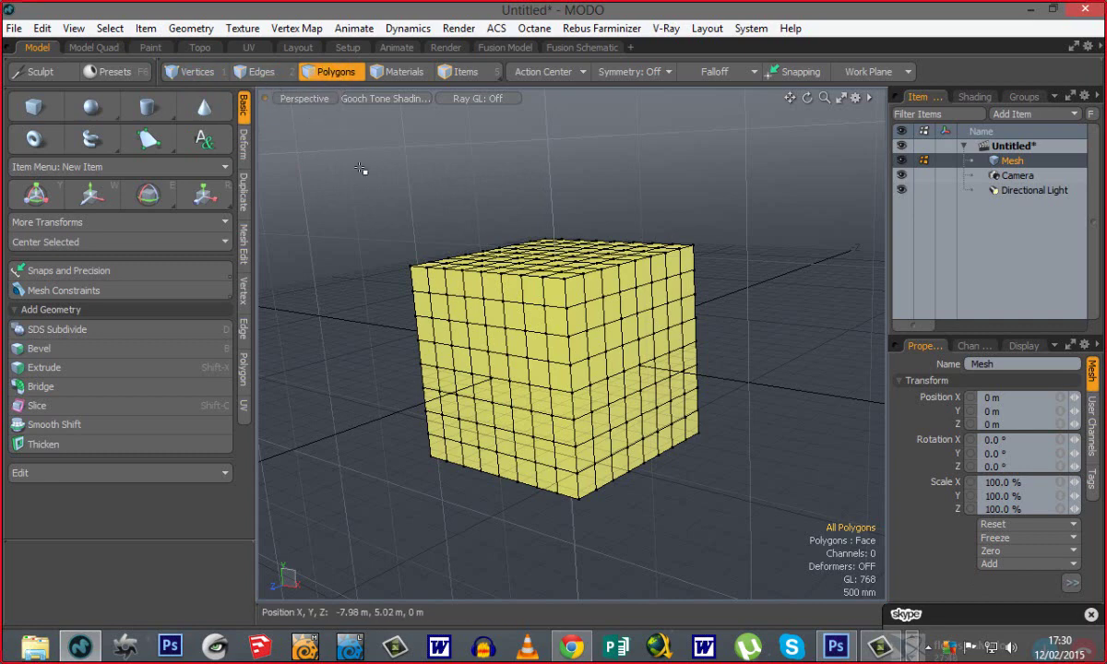
Cycle repeatedly through the vertex, edge and polygon selection modes in that order, finishing in edge mode.
{"action": "key", "text": "1"}
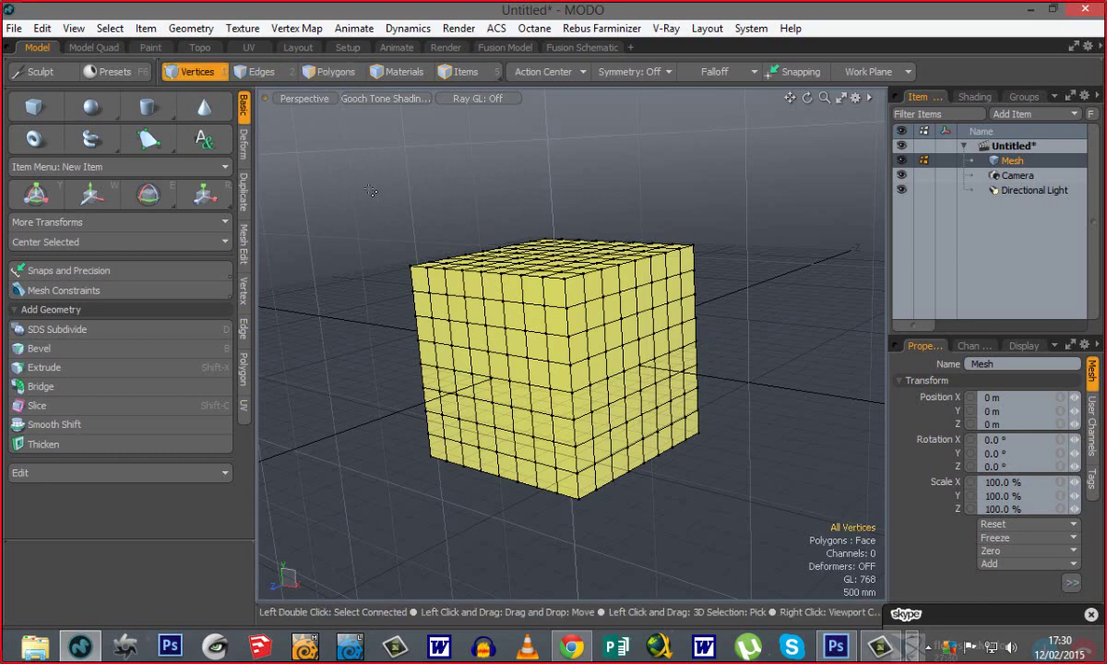
{"action": "key", "text": "2"}
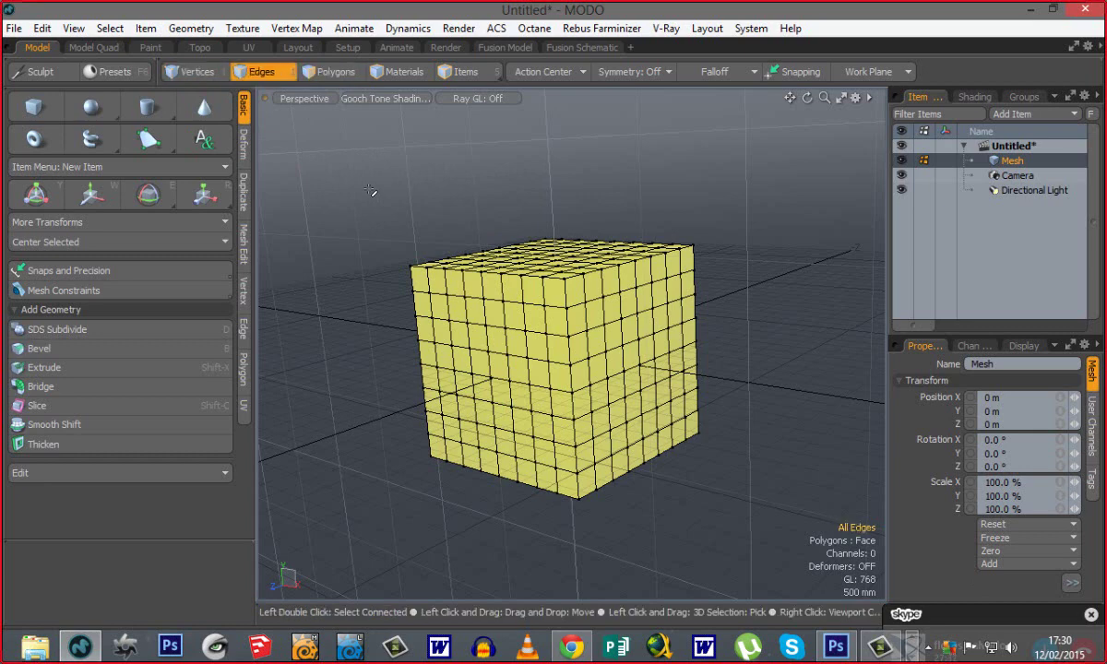
{"action": "key", "text": "3"}
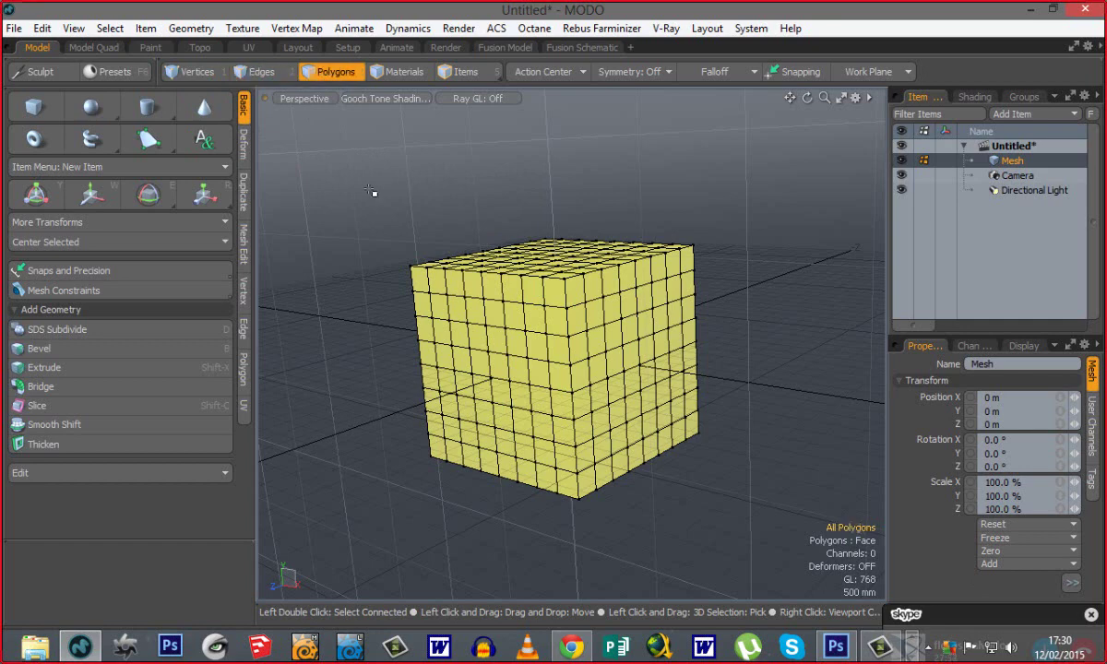
{"action": "key", "text": "1"}
{"action": "key", "text": "2"}
{"action": "key", "text": "3"}
{"action": "key", "text": "1"}
{"action": "key", "text": "2"}
{"action": "key", "text": "3"}
{"action": "key", "text": "1"}
{"action": "key", "text": "2"}
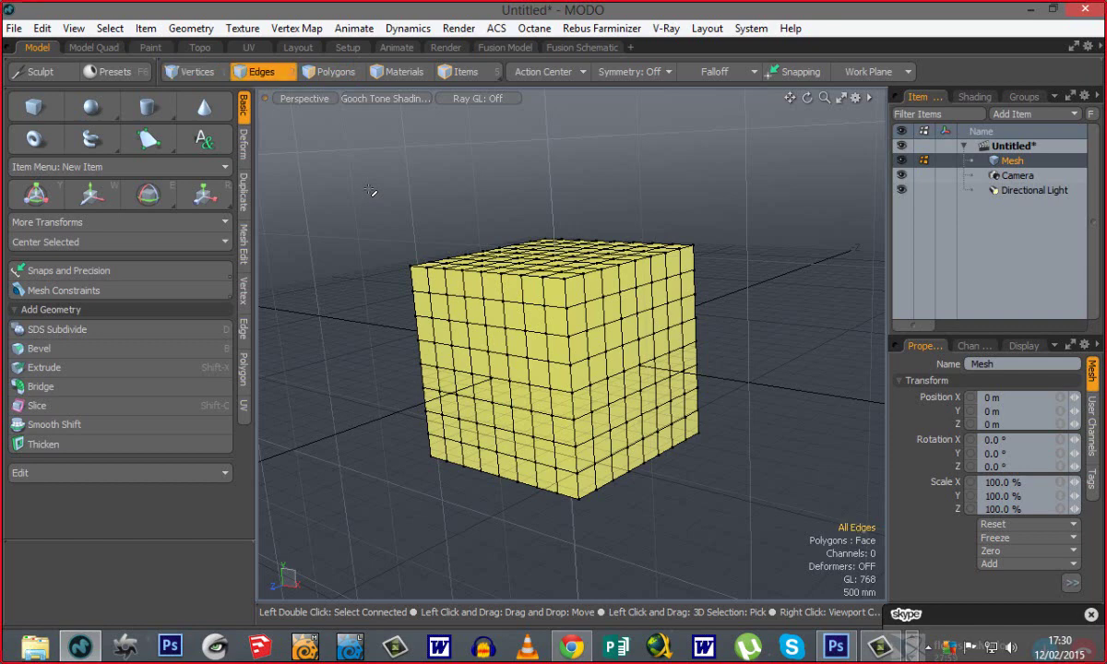
Switch to polygon selection and orbit the perspective view around the cube to inspect it from several angles.
{"action": "key", "text": "3"}
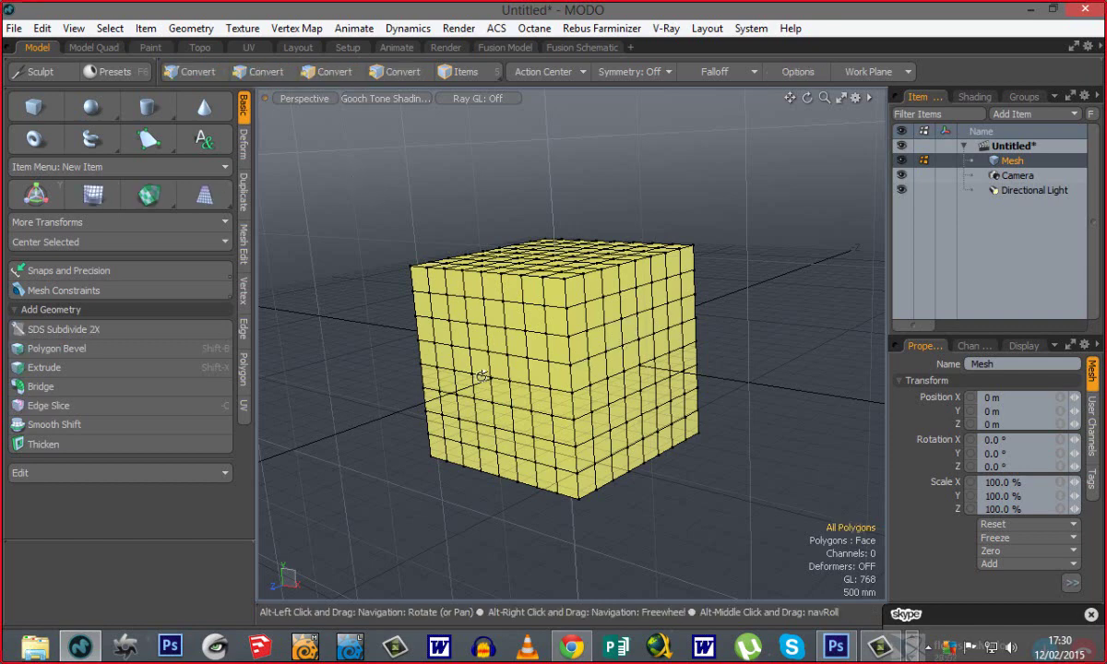
{"action": "left_click_drag", "start_coordinate": [516, 318], "coordinate": [586, 346], "text": "alt"}
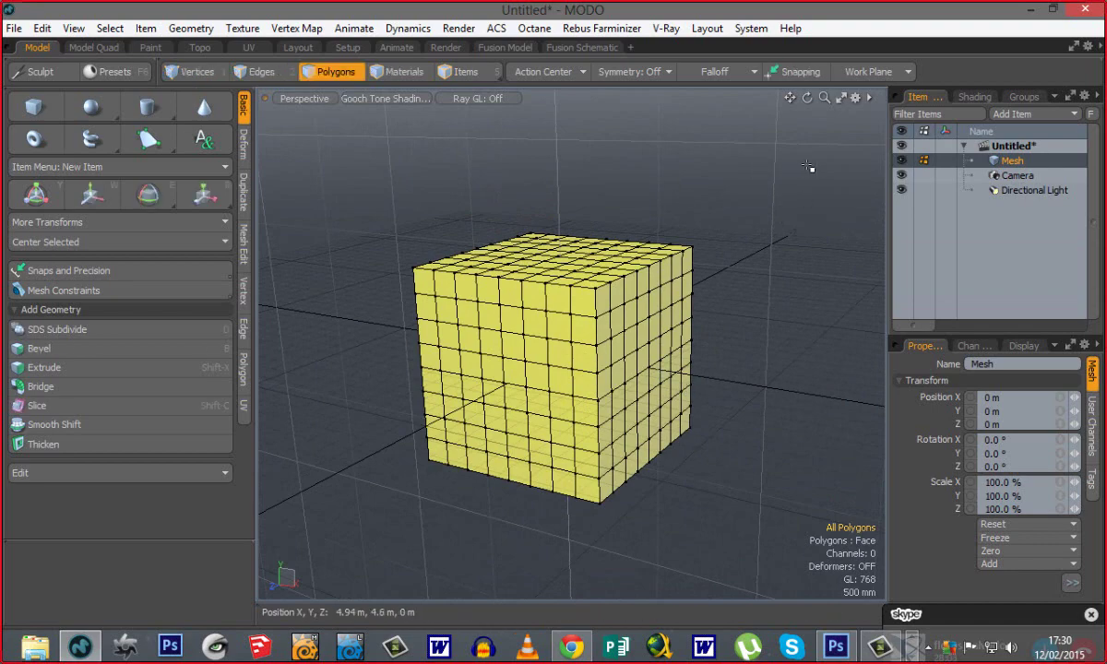
{"action": "left_click_drag", "start_coordinate": [591, 277], "coordinate": [590, 443], "text": "alt"}
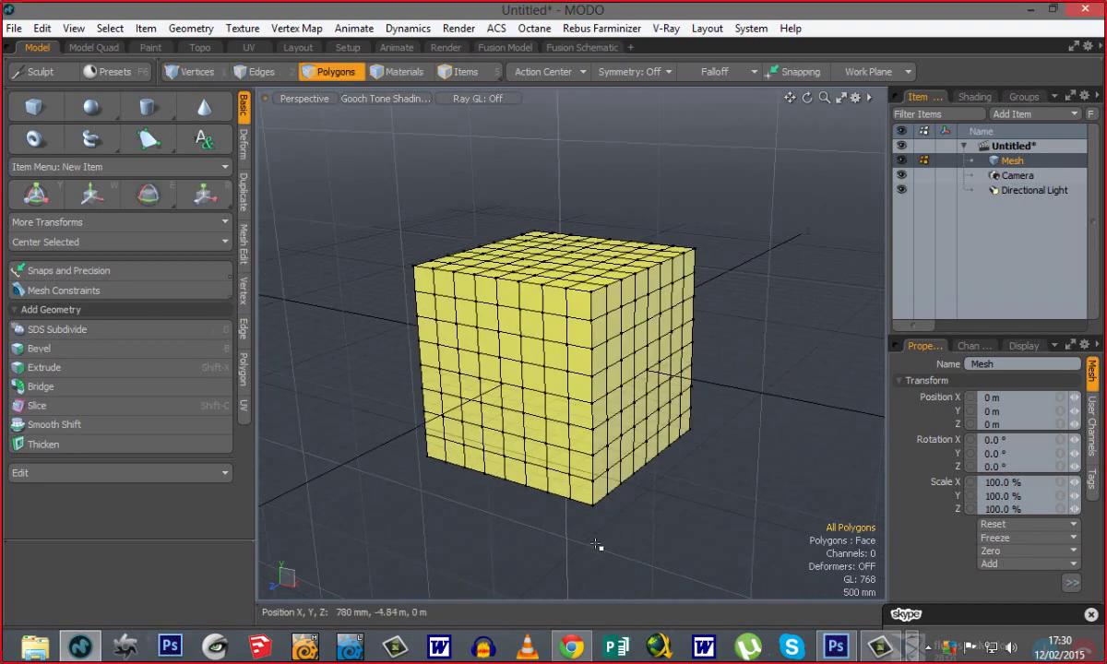
{"action": "left_click_drag", "start_coordinate": [620, 505], "coordinate": [603, 501], "text": "alt"}
{"action": "left_click_drag", "start_coordinate": [481, 401], "coordinate": [469, 475], "text": "alt"}
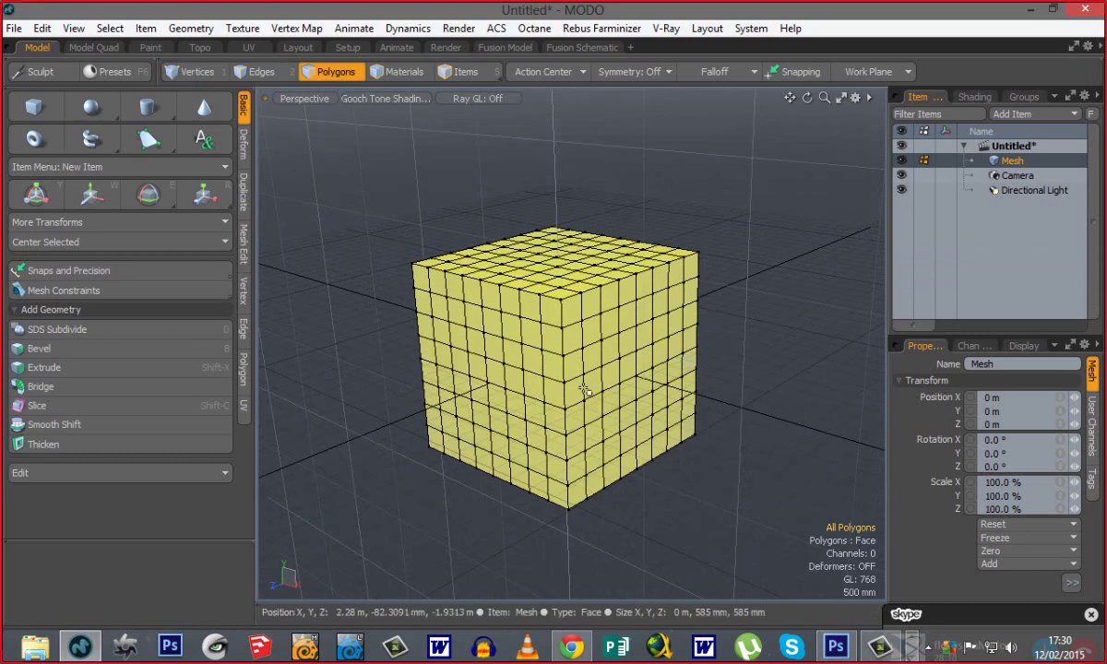
{"action": "left_click_drag", "start_coordinate": [564, 334], "coordinate": [589, 420], "text": "alt"}
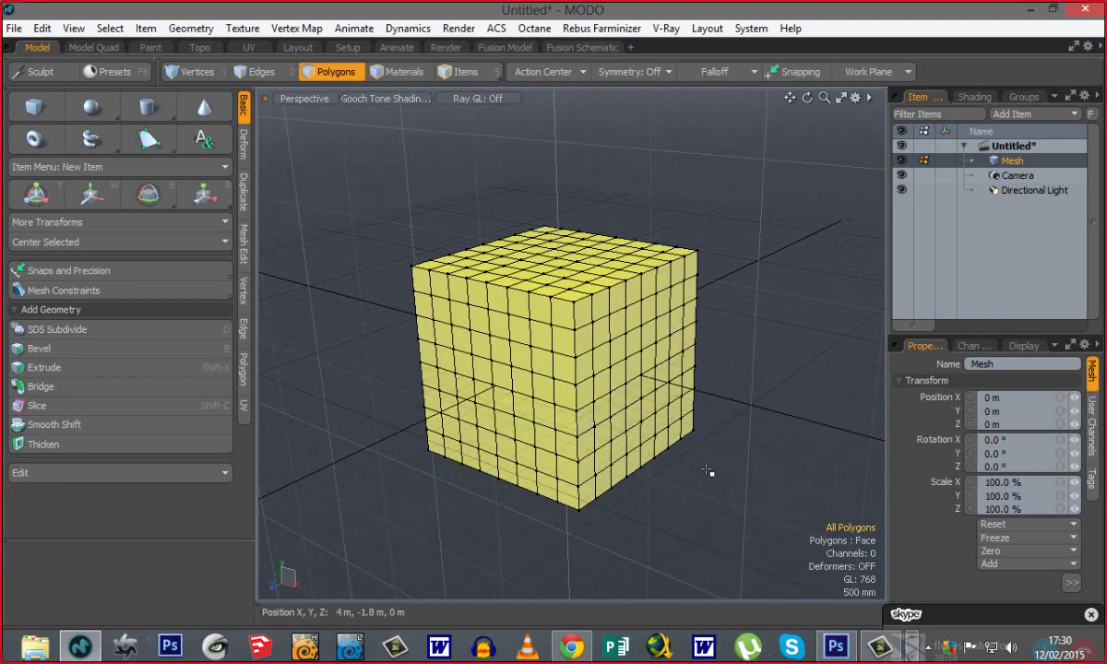
{"action": "left_click_drag", "start_coordinate": [582, 411], "coordinate": [570, 397], "text": "alt"}
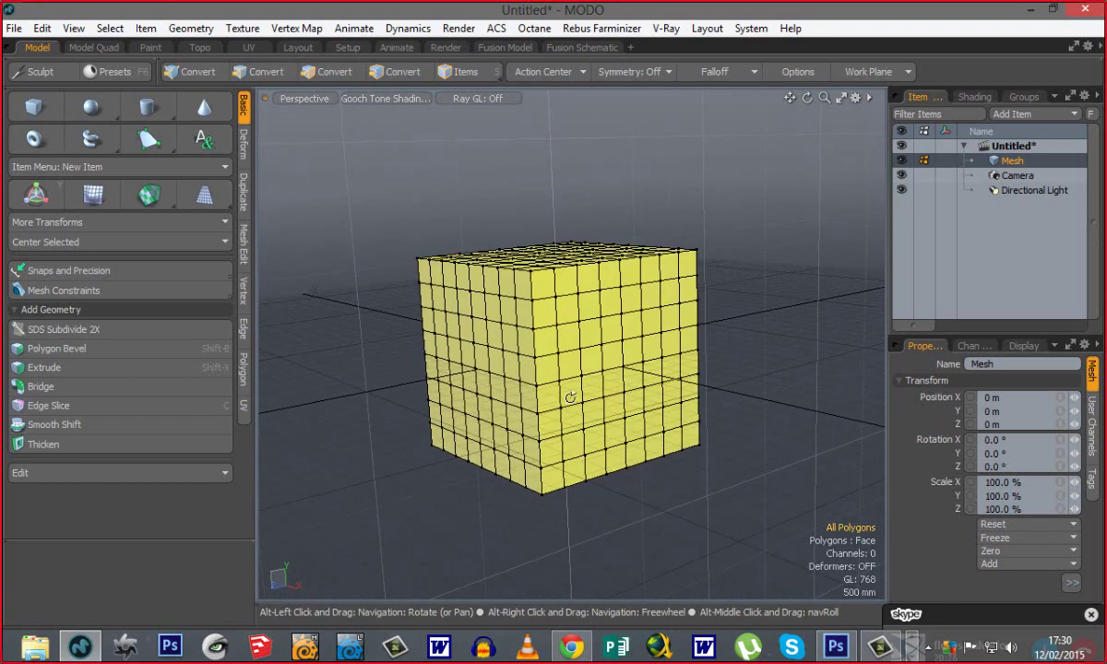
{"action": "left_click_drag", "start_coordinate": [502, 362], "coordinate": [717, 354], "text": "alt"}
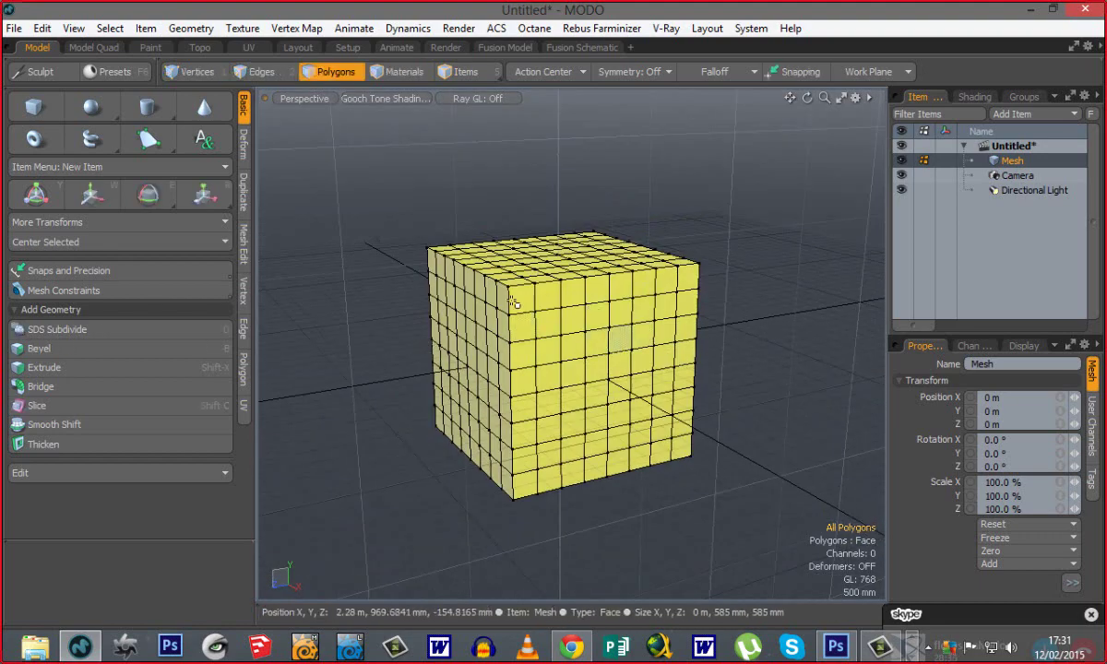
Zoom the perspective view in and out on the cube several times, finishing with a closer view.
{"action": "scroll", "coordinate": [543, 321], "scroll_direction": "up", "scroll_amount": 5}
{"action": "scroll", "coordinate": [543, 321], "scroll_direction": "down", "scroll_amount": 8}
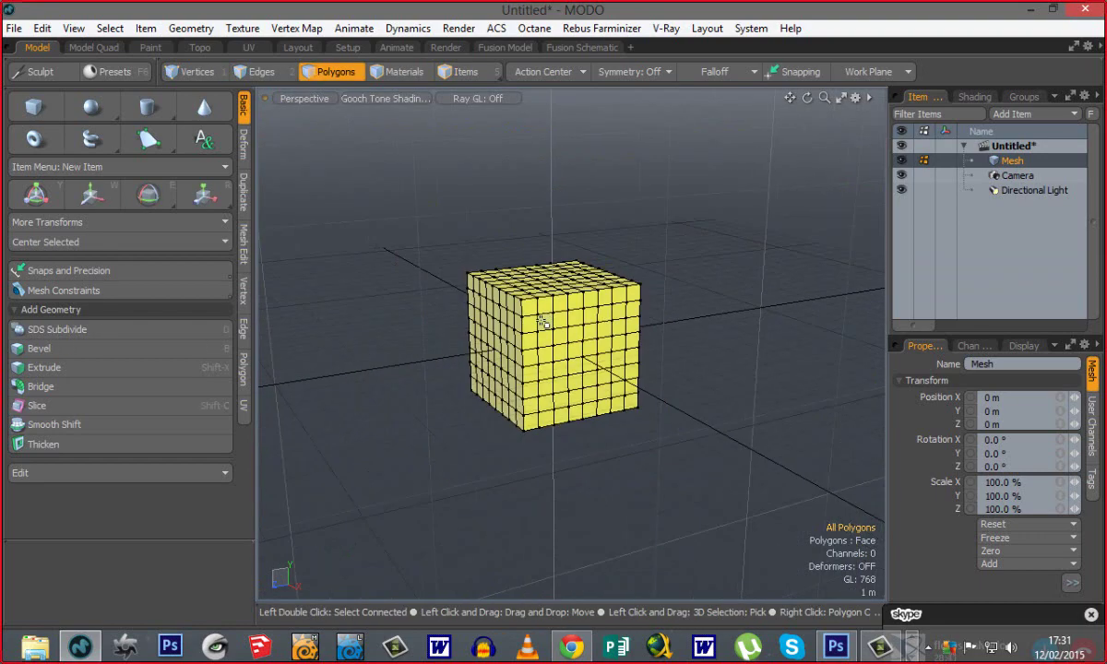
{"action": "scroll", "coordinate": [543, 321], "scroll_direction": "up", "scroll_amount": 5}
{"action": "scroll", "coordinate": [542, 321], "scroll_direction": "down", "scroll_amount": 7}
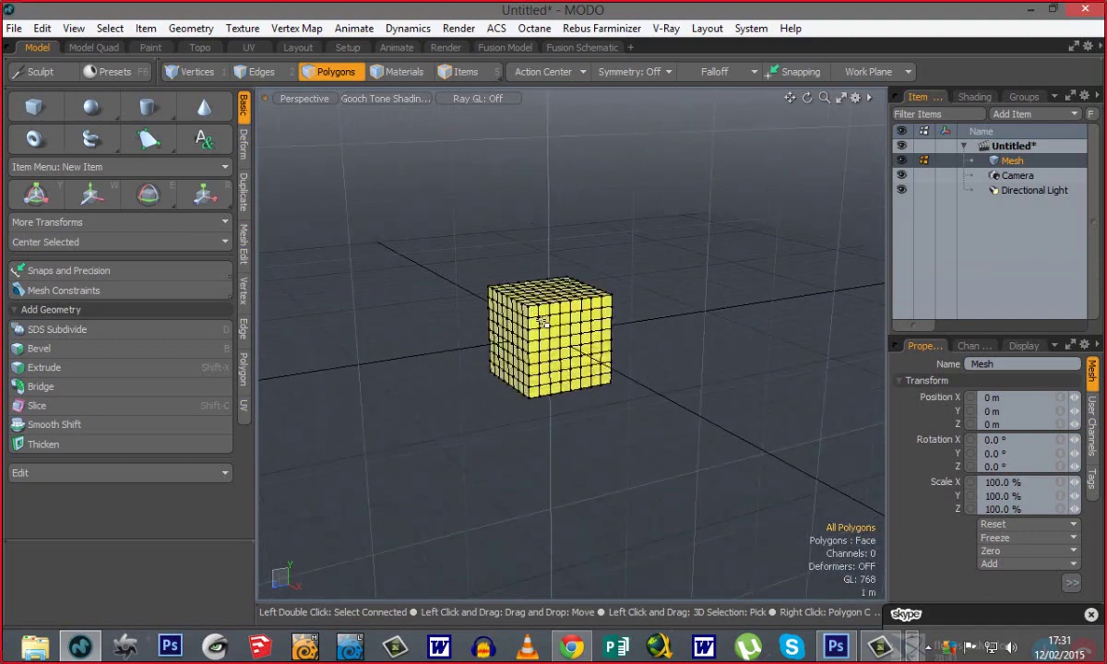
{"action": "scroll", "coordinate": [542, 321], "scroll_direction": "up", "scroll_amount": 7}
{"action": "scroll", "coordinate": [542, 321], "scroll_direction": "down", "scroll_amount": 7}
{"action": "scroll", "coordinate": [542, 321], "scroll_direction": "up", "scroll_amount": 3}
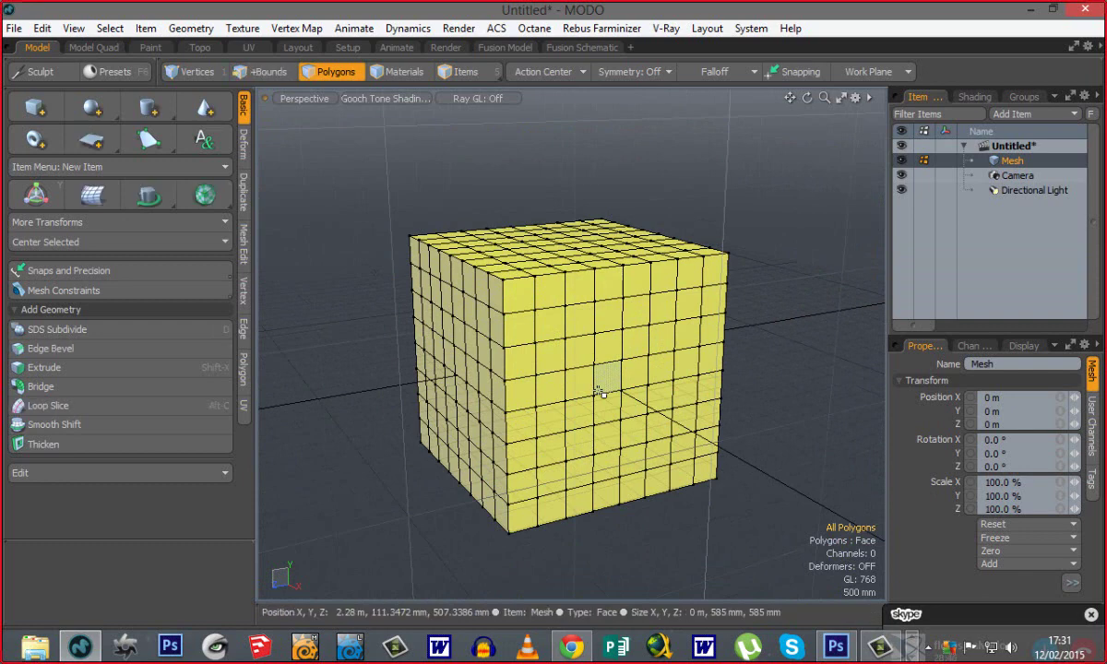
Pan and orbit the view around the cube, trying both direct viewport navigation and the viewport's navigation widgets.
{"action": "key", "text": "alt+shift"}
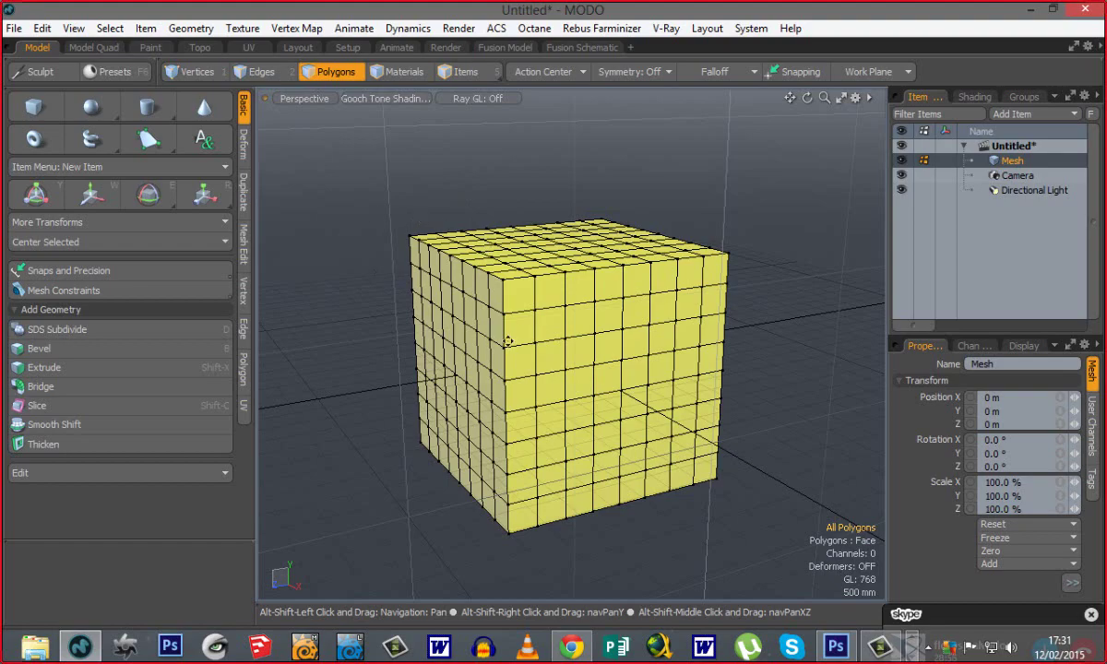
{"action": "left_click_drag", "start_coordinate": [523, 348], "coordinate": [600, 402], "text": "alt+shift"}
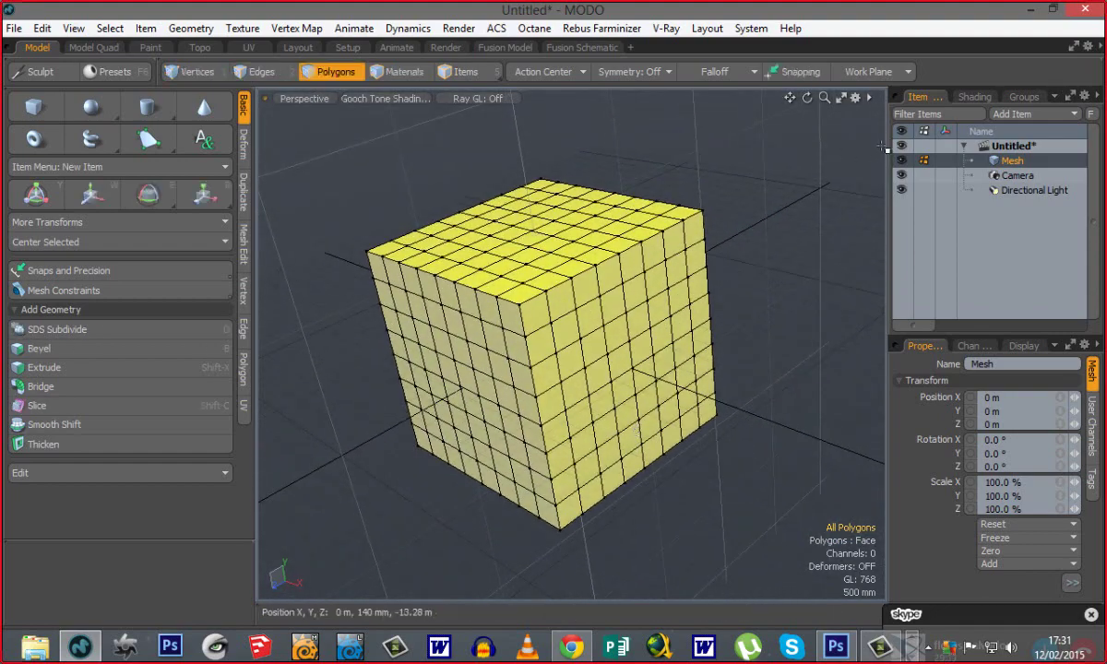
{"action": "mouse_move", "coordinate": [808, 98]}
{"action": "left_mouse_down"}
{"action": "mouse_move", "coordinate": [775, 74]}
{"action": "mouse_move", "coordinate": [821, 176]}
{"action": "mouse_move", "coordinate": [774, 120]}
{"action": "mouse_move", "coordinate": [806, 98]}
{"action": "left_mouse_up"}
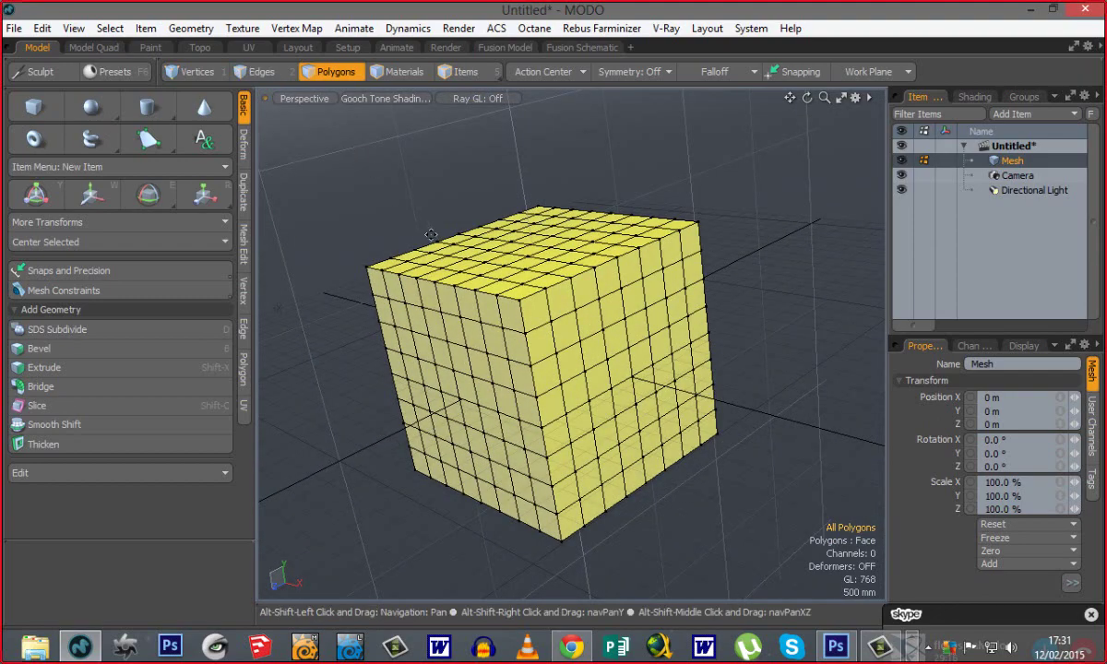
{"action": "left_click_drag", "start_coordinate": [431, 234], "coordinate": [400, 214], "text": "alt+shift"}
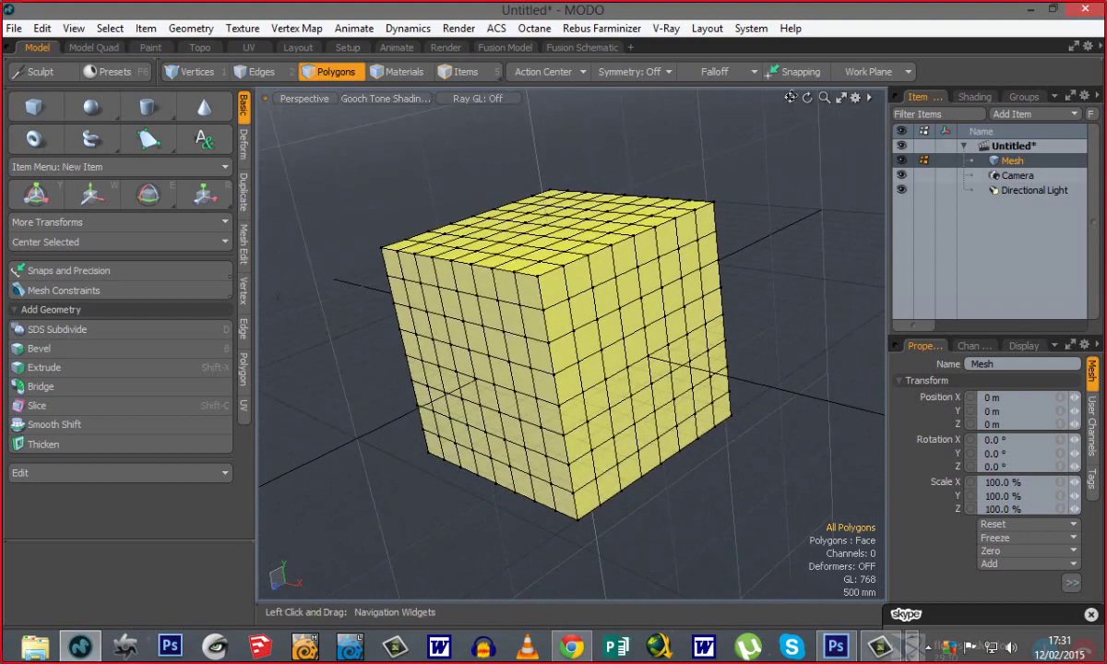
{"action": "left_click_drag", "start_coordinate": [790, 98], "coordinate": [815, 139]}
{"action": "left_click_drag", "start_coordinate": [373, 423], "coordinate": [530, 362], "text": "alt"}
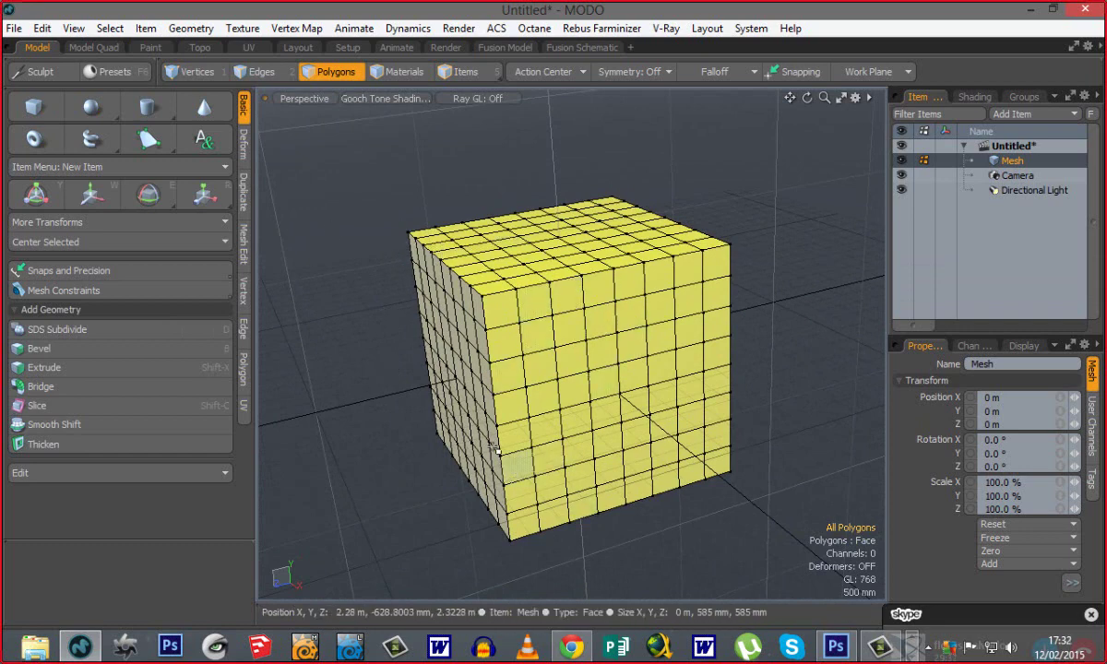
Zoom out and pan the cube off-centre, then fit it back into the view and adjust the viewing angle.
{"action": "scroll", "coordinate": [489, 447], "scroll_direction": "down", "scroll_amount": 2}
{"action": "scroll", "coordinate": [489, 447], "scroll_direction": "down", "scroll_amount": 3}
{"action": "left_click_drag", "start_coordinate": [433, 472], "coordinate": [719, 313], "text": "alt+shift"}
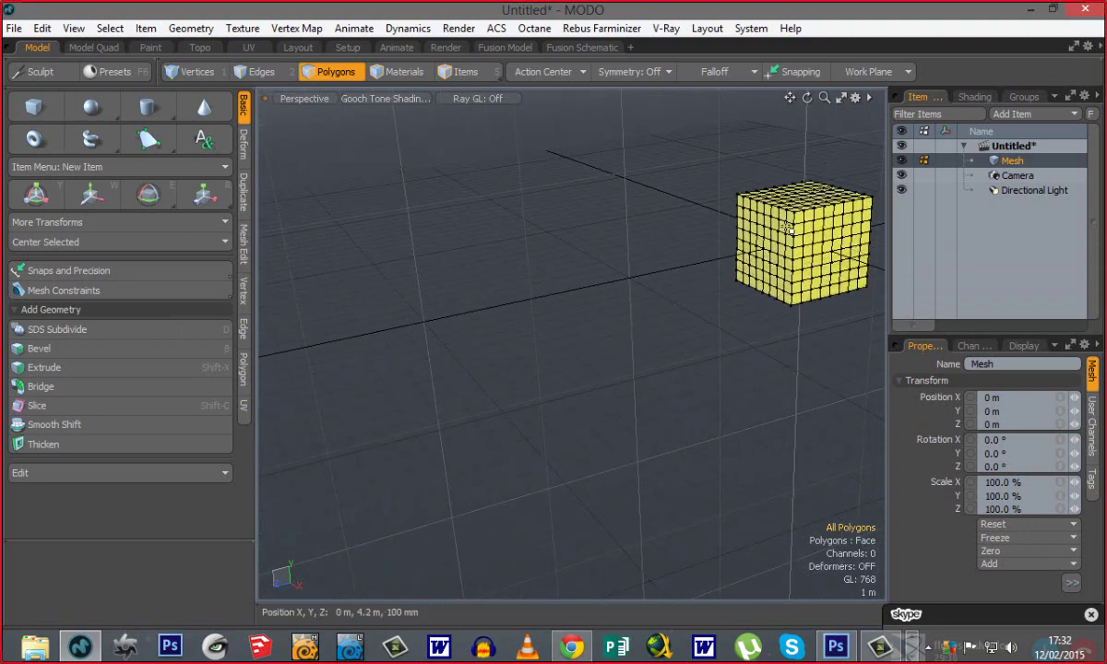
{"action": "key", "text": "a"}
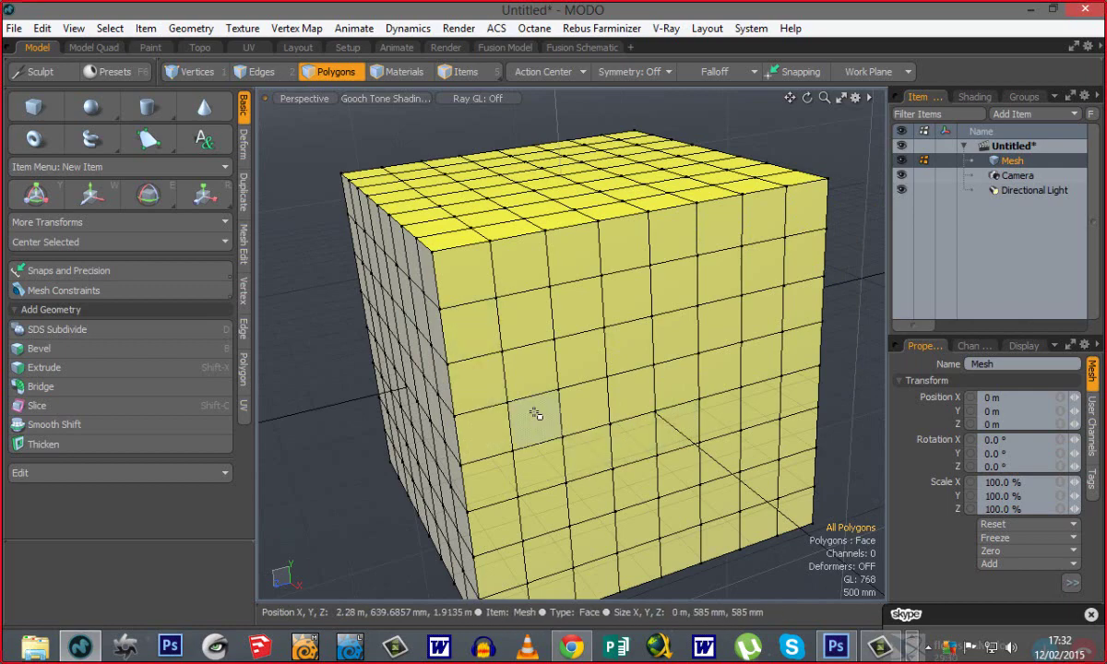
{"action": "scroll", "coordinate": [562, 468], "scroll_direction": "down", "scroll_amount": 3}
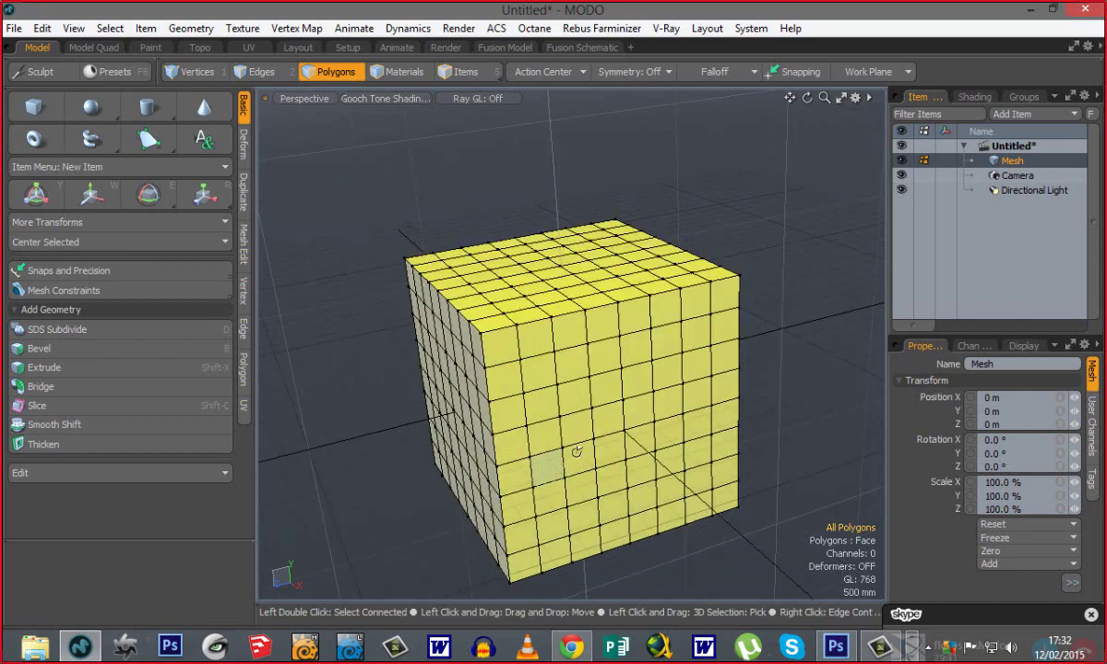
{"action": "left_click_drag", "start_coordinate": [383, 545], "coordinate": [415, 530], "text": "alt"}
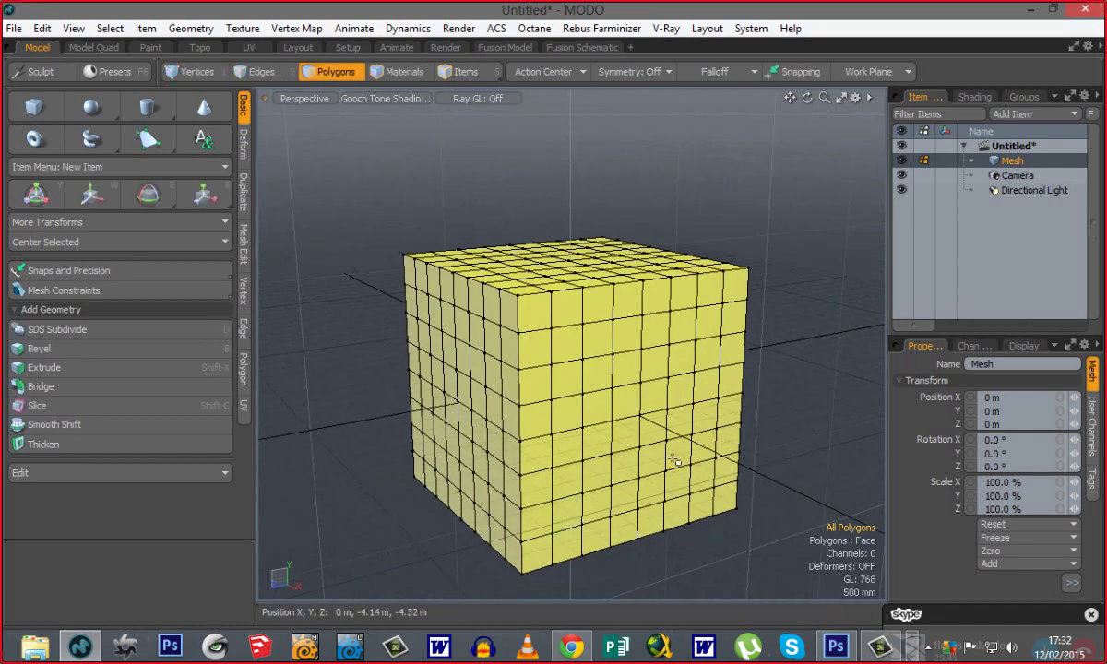
{"action": "left_click_drag", "start_coordinate": [675, 460], "coordinate": [609, 448], "text": "alt"}
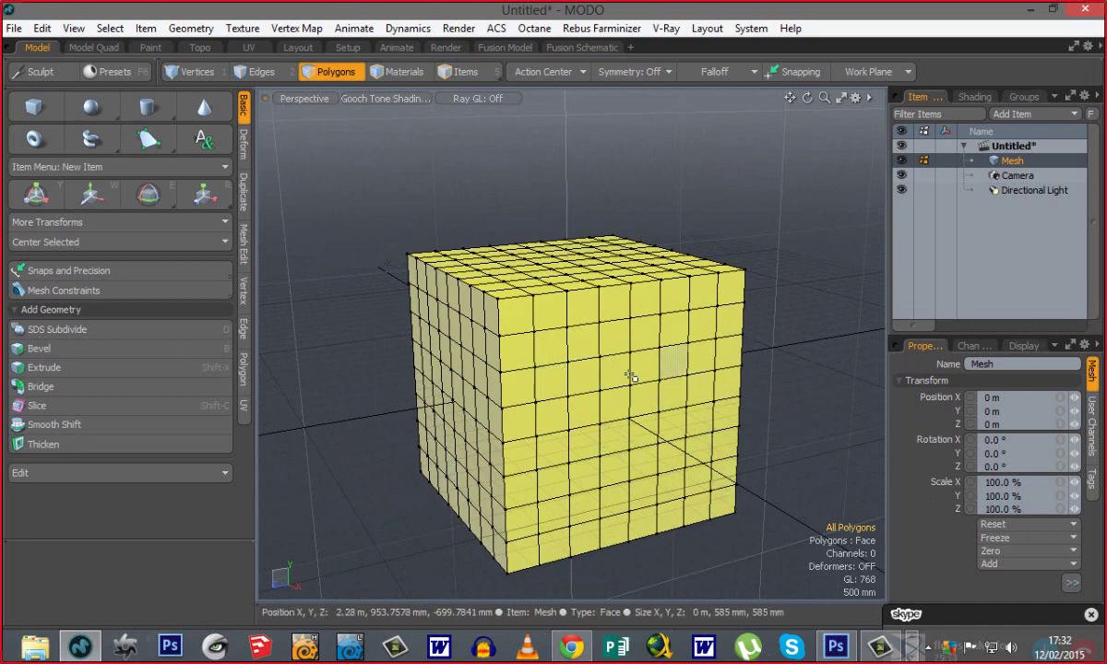
Select a patch of seven polygons on the cube's front face, frame that selection, then fit the whole mesh and clear the selection.
{"action": "mouse_move", "coordinate": [673, 363]}
{"action": "left_mouse_down"}
{"action": "mouse_move", "coordinate": [655, 363]}
{"action": "mouse_move", "coordinate": [671, 409]}
{"action": "left_mouse_up"}
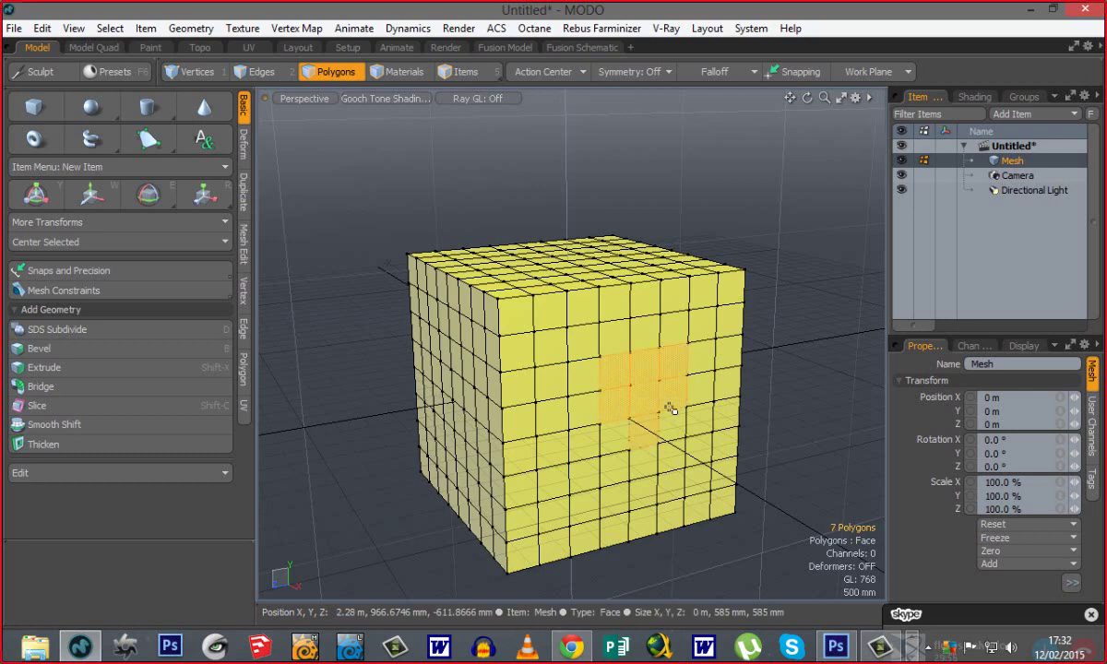
{"action": "key", "text": "ctrl"}
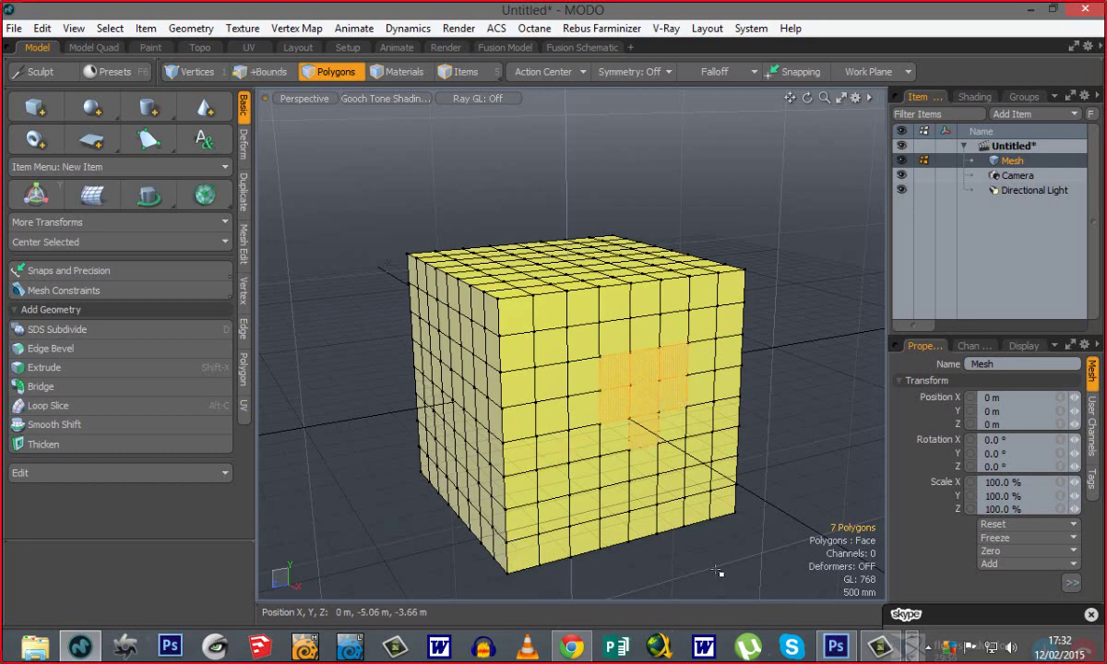
{"action": "key", "text": "shift+a"}
{"action": "left_click_drag", "start_coordinate": [538, 477], "coordinate": [499, 412], "text": "alt"}
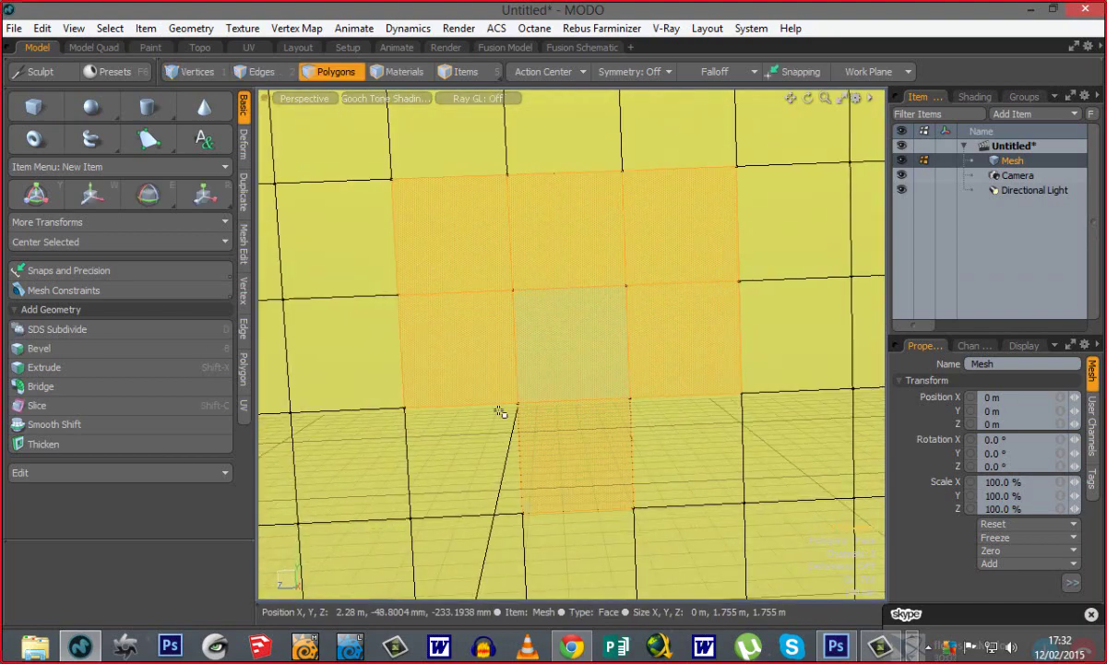
{"action": "key", "text": "a"}
{"action": "left_click", "coordinate": [674, 401]}
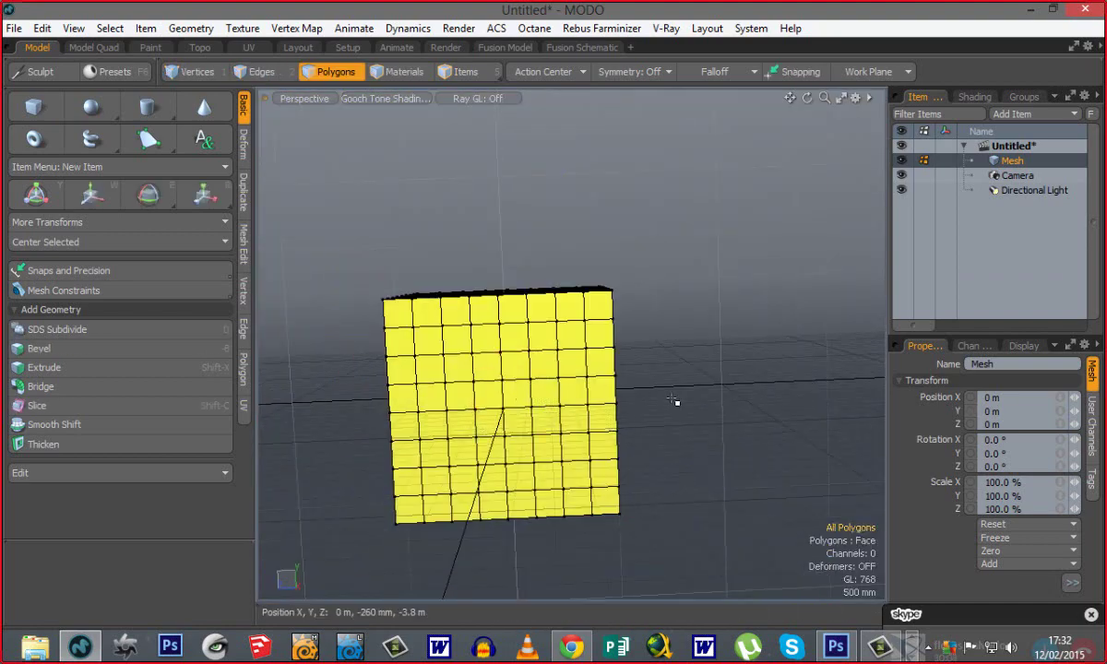
Cycle through the component selection modes to vertices and lasso-select 12 vertices on the cube's front face.
{"action": "left_click_drag", "start_coordinate": [495, 403], "coordinate": [613, 414], "text": "alt"}
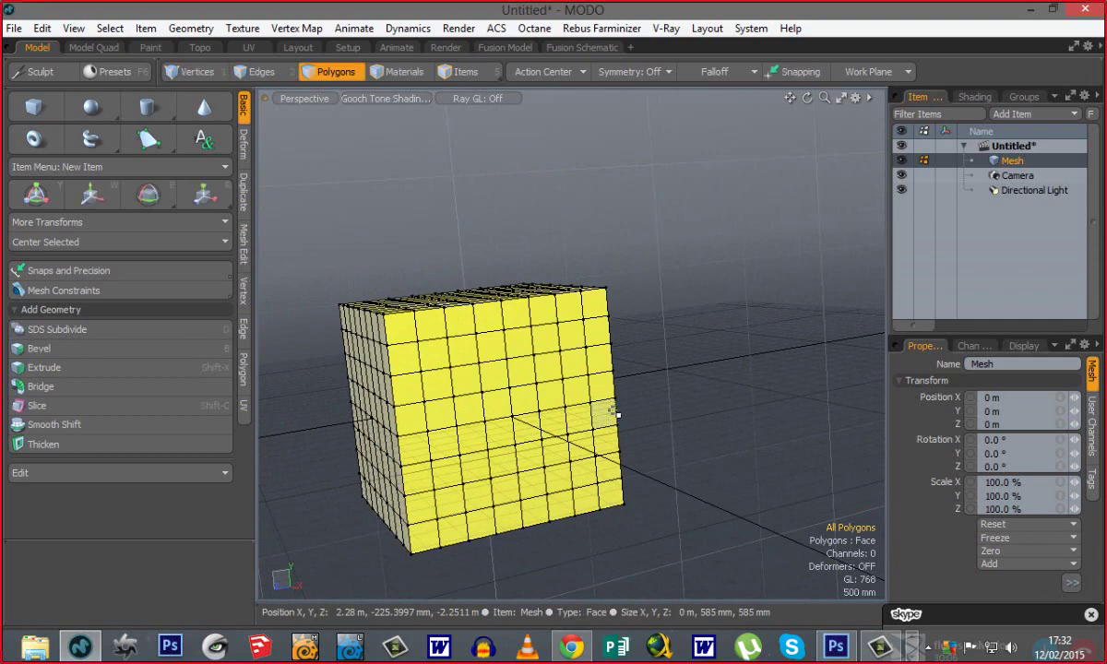
{"action": "key", "text": "1"}
{"action": "key", "text": "2"}
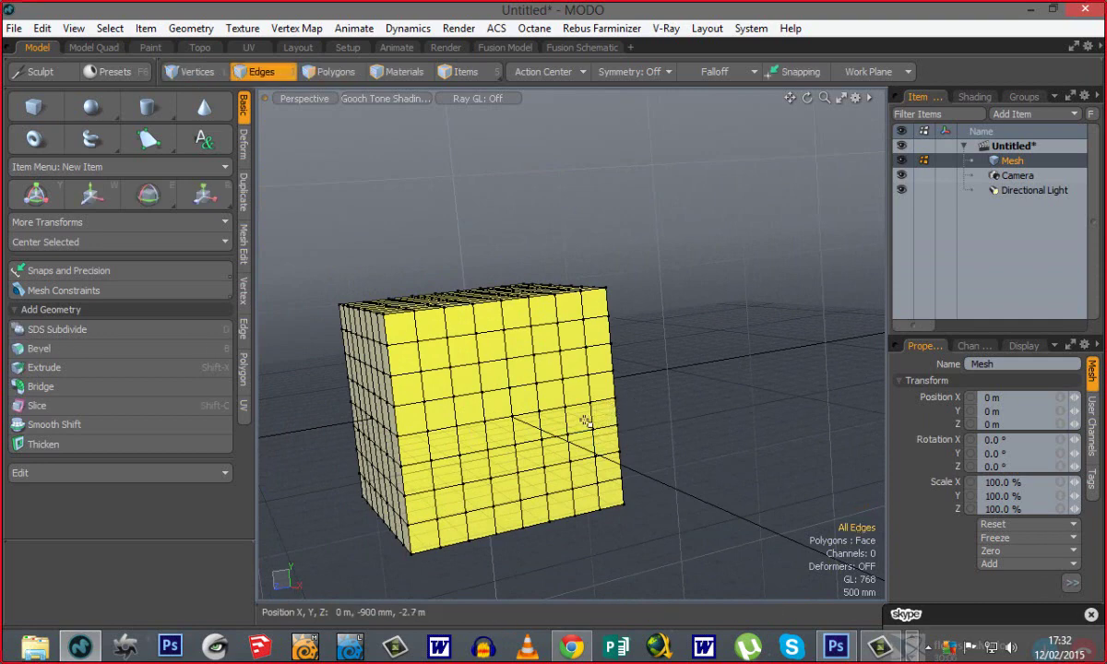
{"action": "key", "text": "3"}
{"action": "key", "text": "1"}
{"action": "right_click_drag", "start_coordinate": [466, 436], "coordinate": [466, 436]}
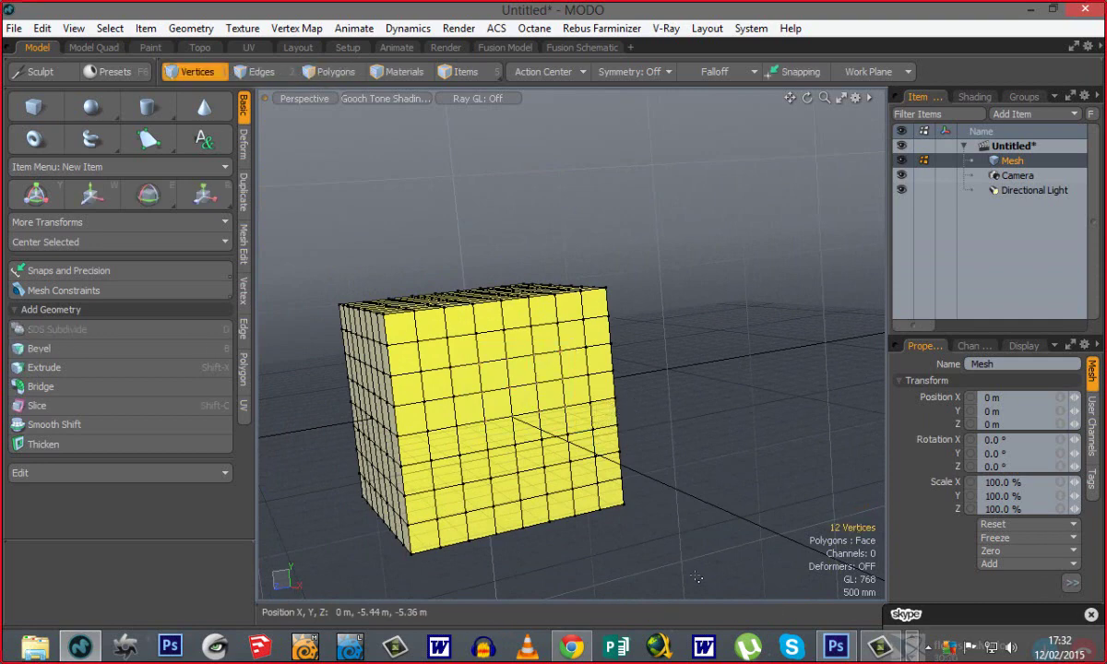
Frame the view on the selected vertices, then fit the whole cube with the selection cleared and orbit around it.
{"action": "left_click_drag", "start_coordinate": [577, 479], "coordinate": [564, 406], "text": "alt"}
{"action": "key", "text": "shift+a"}
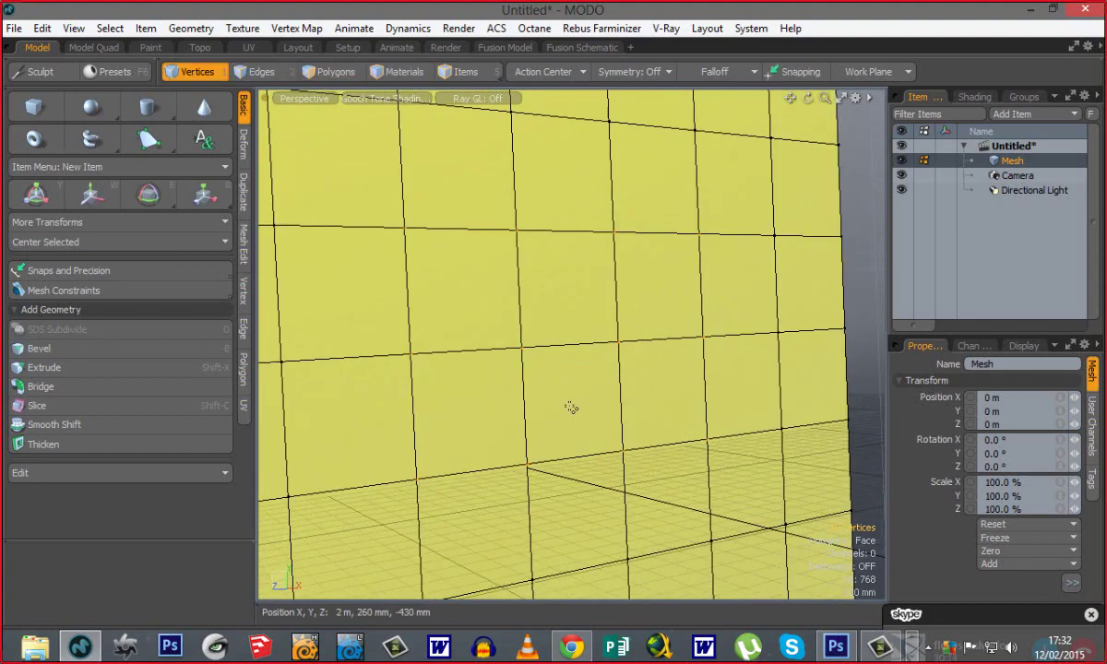
{"action": "key", "text": "a"}
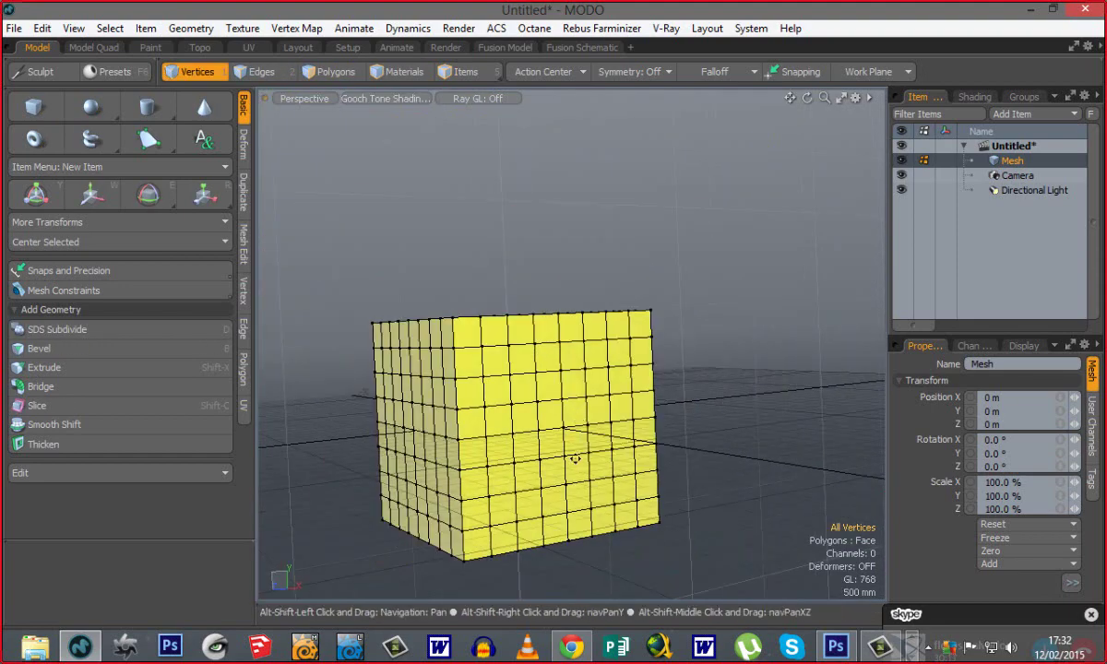
{"action": "left_click_drag", "start_coordinate": [574, 458], "coordinate": [632, 508], "text": "alt"}
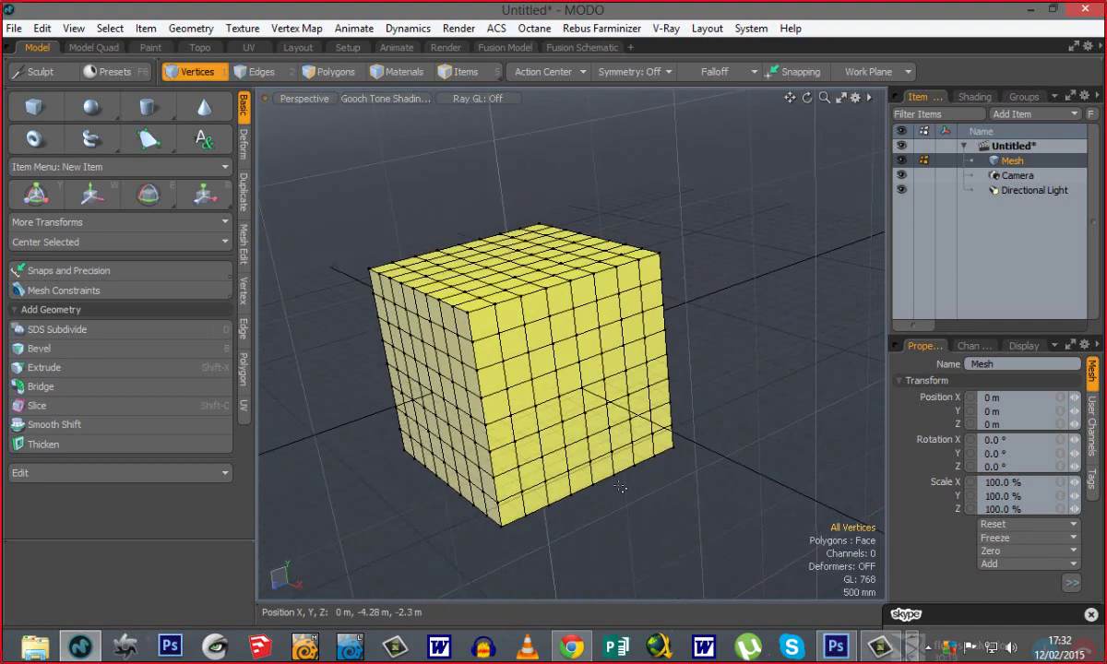
{"action": "left_click_drag", "start_coordinate": [487, 229], "coordinate": [547, 352], "text": "alt"}
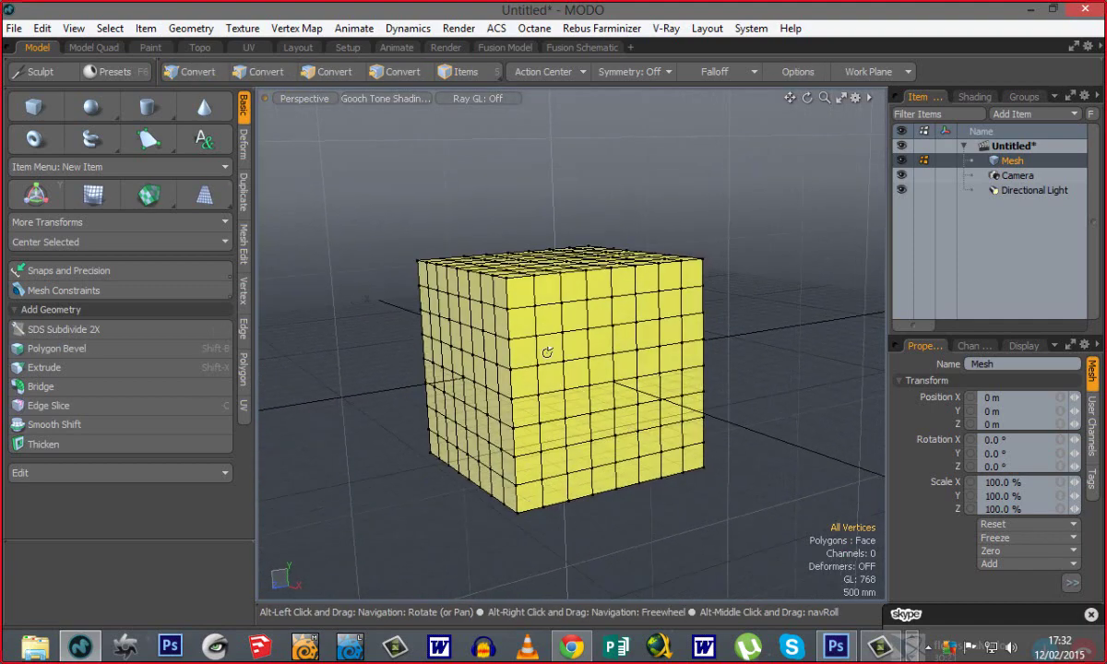
Go through edge selection to polygon selection and select single polygons one after another on the cube's front face.
{"action": "key", "text": "2"}
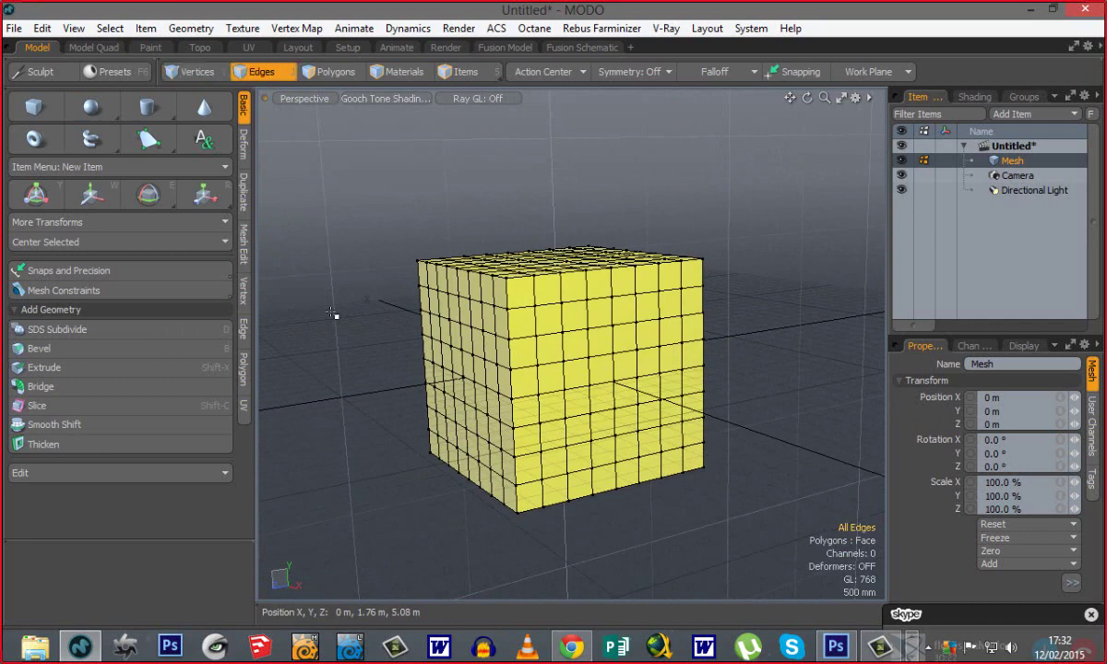
{"action": "key", "text": "3"}
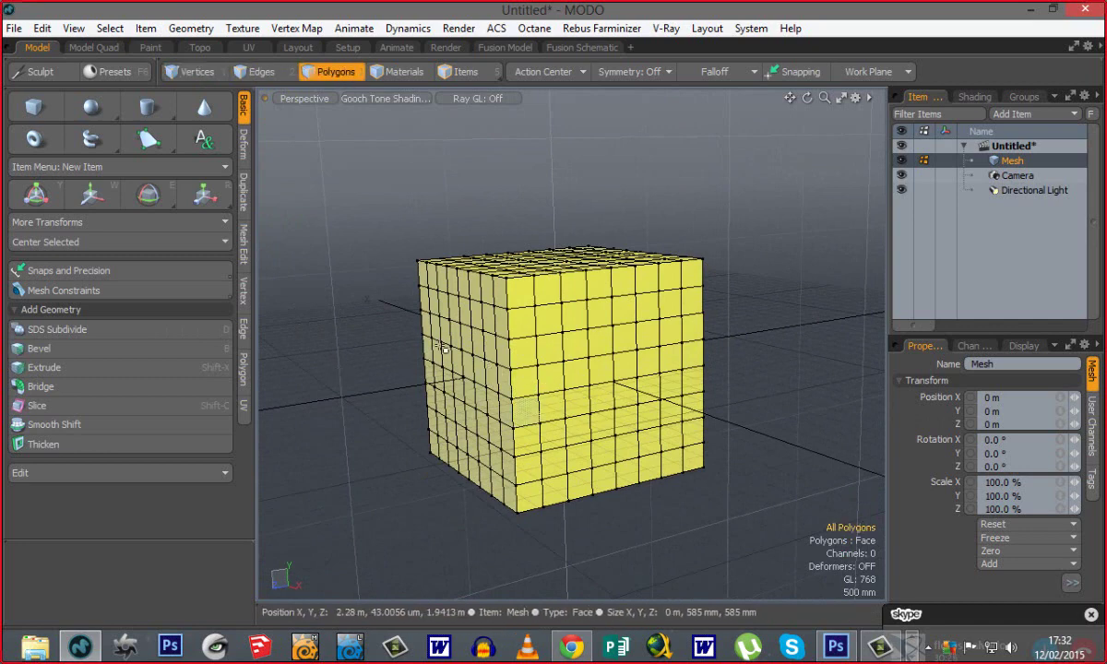
{"action": "left_click", "coordinate": [526, 387]}
{"action": "left_click", "coordinate": [576, 373]}
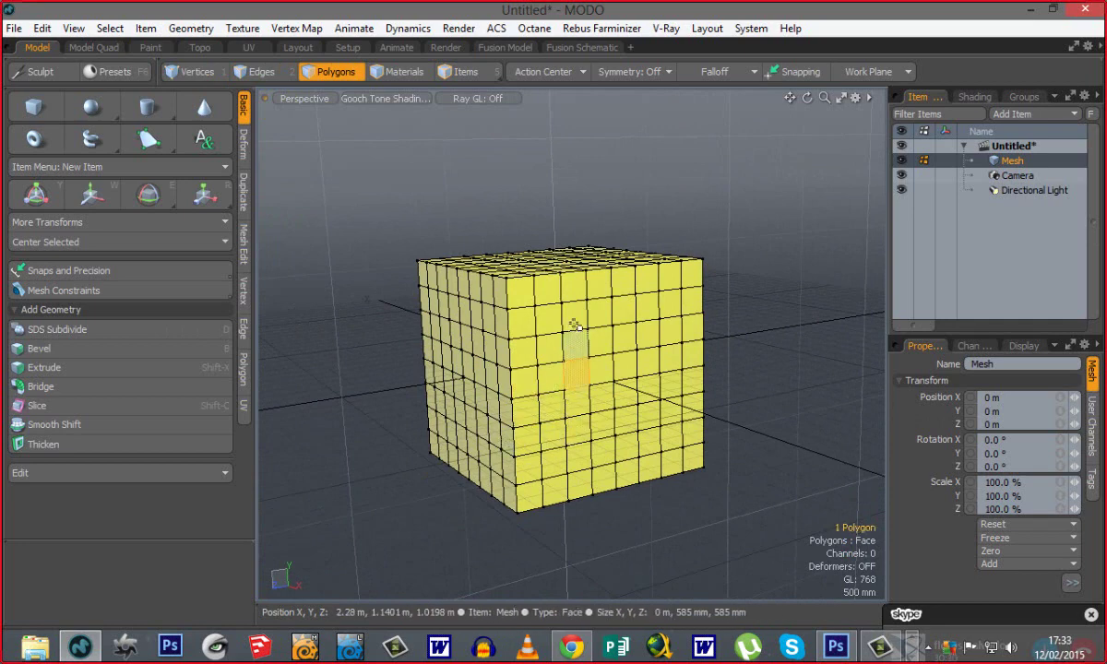
{"action": "left_click", "coordinate": [575, 316]}
{"action": "left_click", "coordinate": [600, 398]}
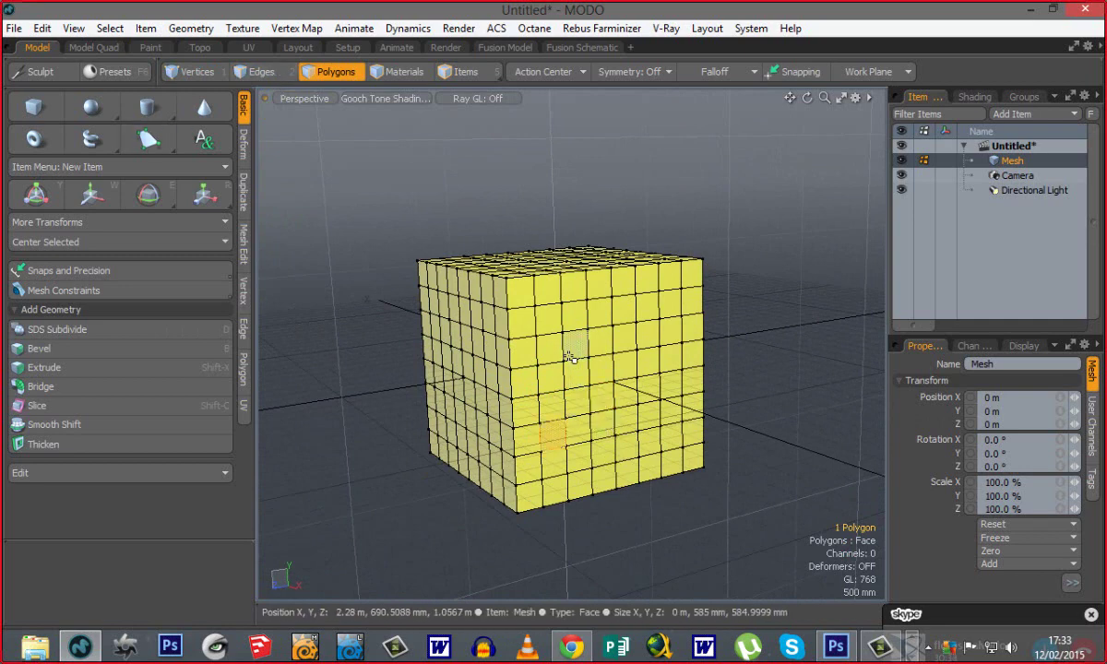
Clear the single-polygon selection and build up a patch of seven polygons on the cube's front face.
{"action": "left_click", "coordinate": [626, 338]}
{"action": "left_click", "coordinate": [637, 538]}
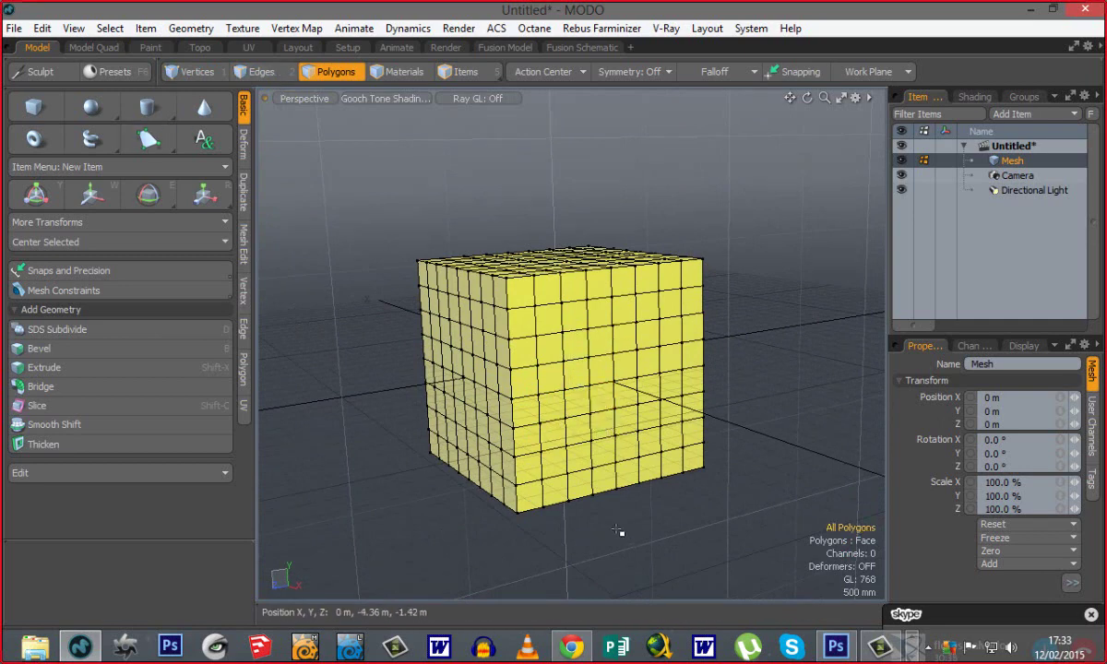
{"action": "left_click", "coordinate": [522, 420]}
{"action": "key", "text": "shift"}
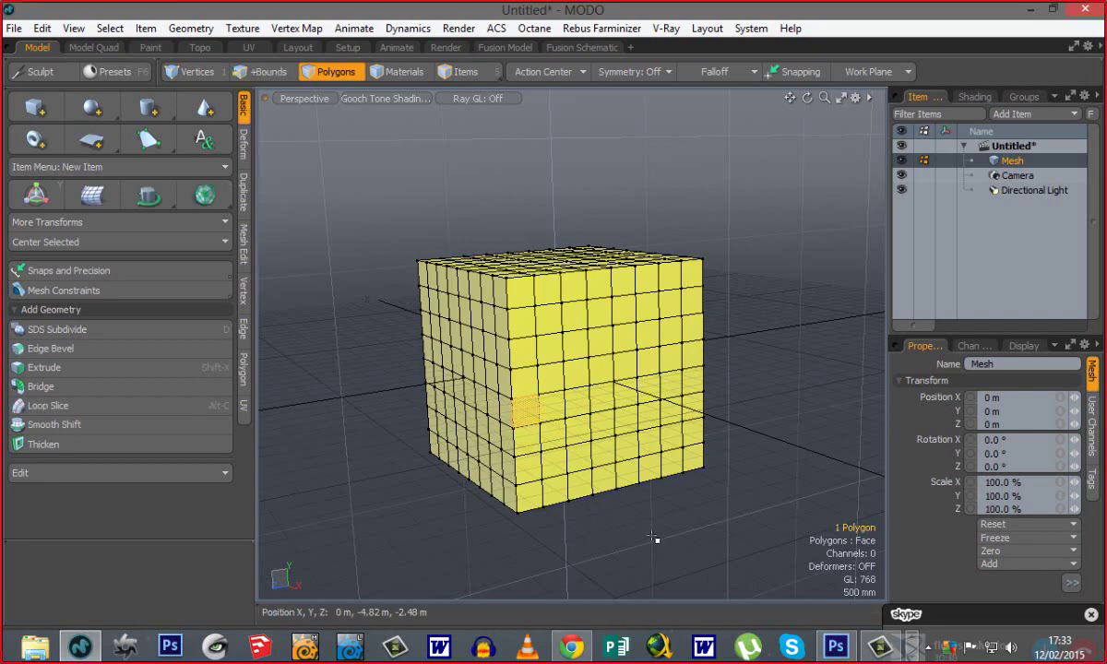
{"action": "left_click", "coordinate": [555, 413], "text": "shift"}
{"action": "left_click", "coordinate": [553, 383], "text": "shift"}
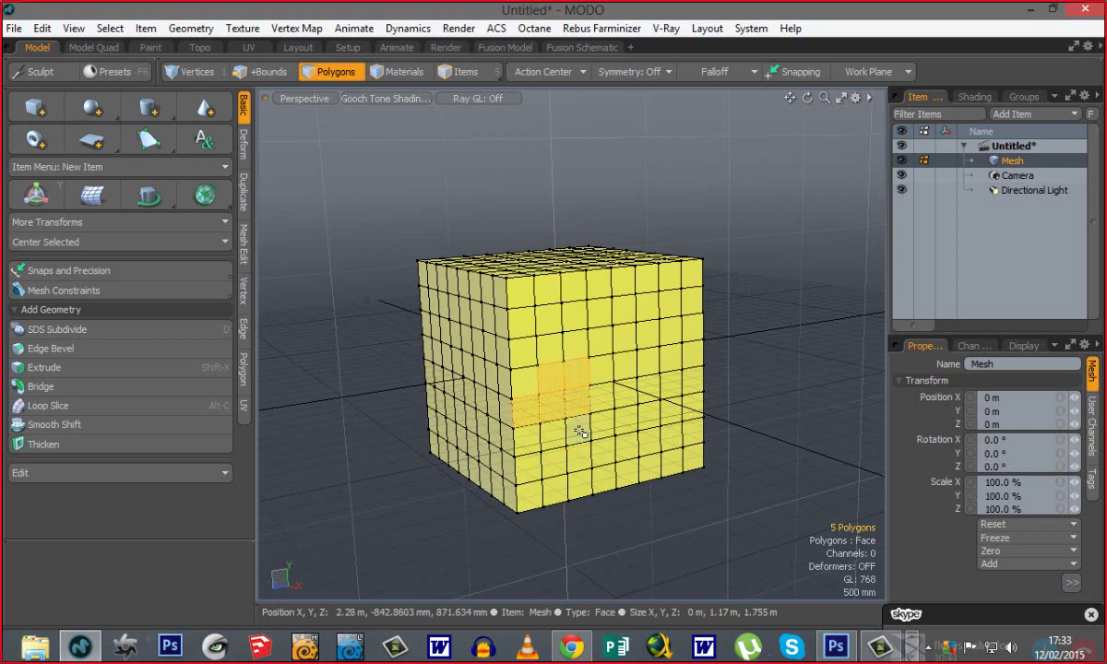
Deselect the seven polygons on the front face one by one until none remains selected.
{"action": "key", "text": "ctrl"}
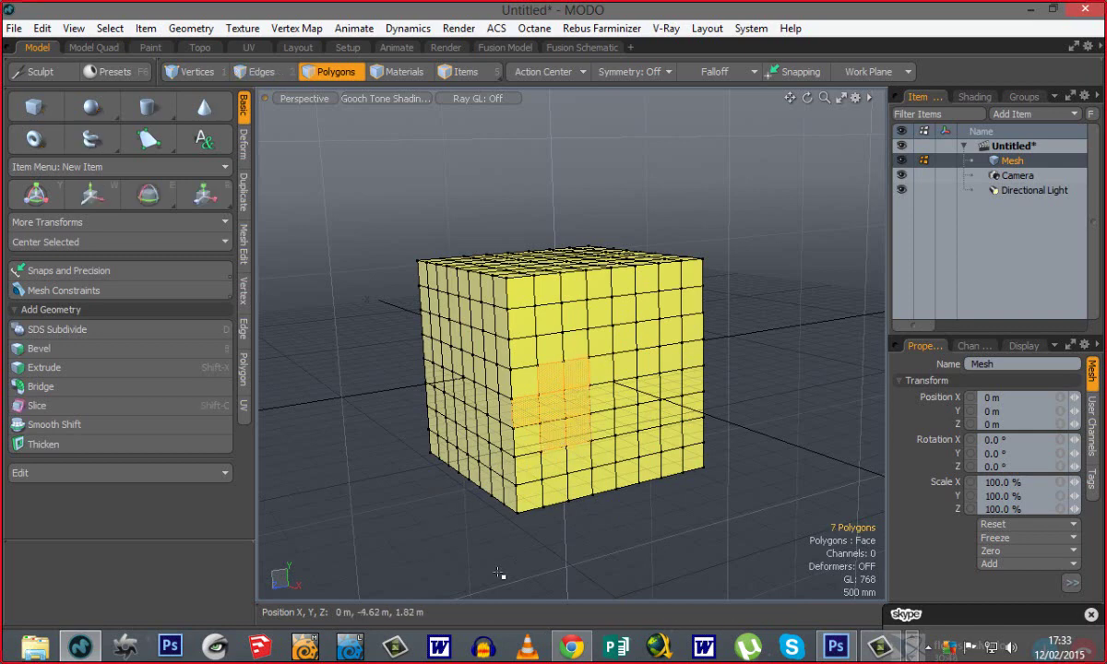
{"action": "left_click", "coordinate": [560, 441], "text": "ctrl"}
{"action": "left_click", "coordinate": [577, 435], "text": "ctrl"}
{"action": "left_click", "coordinate": [581, 414], "text": "ctrl"}
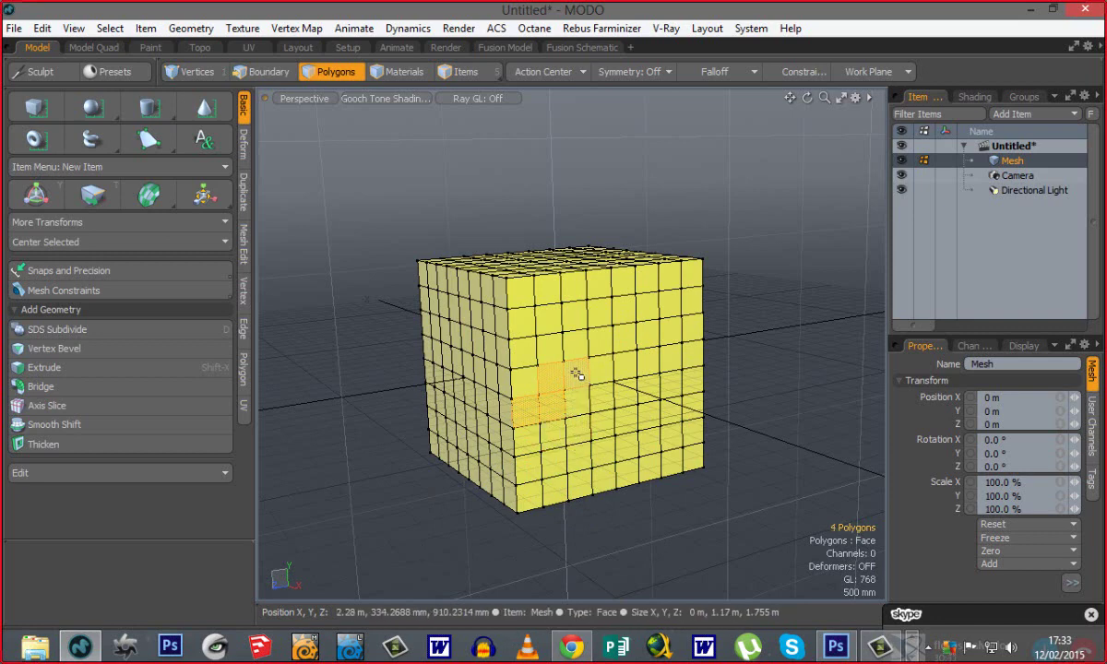
{"action": "left_click", "coordinate": [576, 375], "text": "ctrl"}
{"action": "left_click", "coordinate": [551, 378], "text": "ctrl"}
{"action": "left_click", "coordinate": [552, 414], "text": "ctrl"}
{"action": "left_click", "coordinate": [527, 414], "text": "ctrl"}
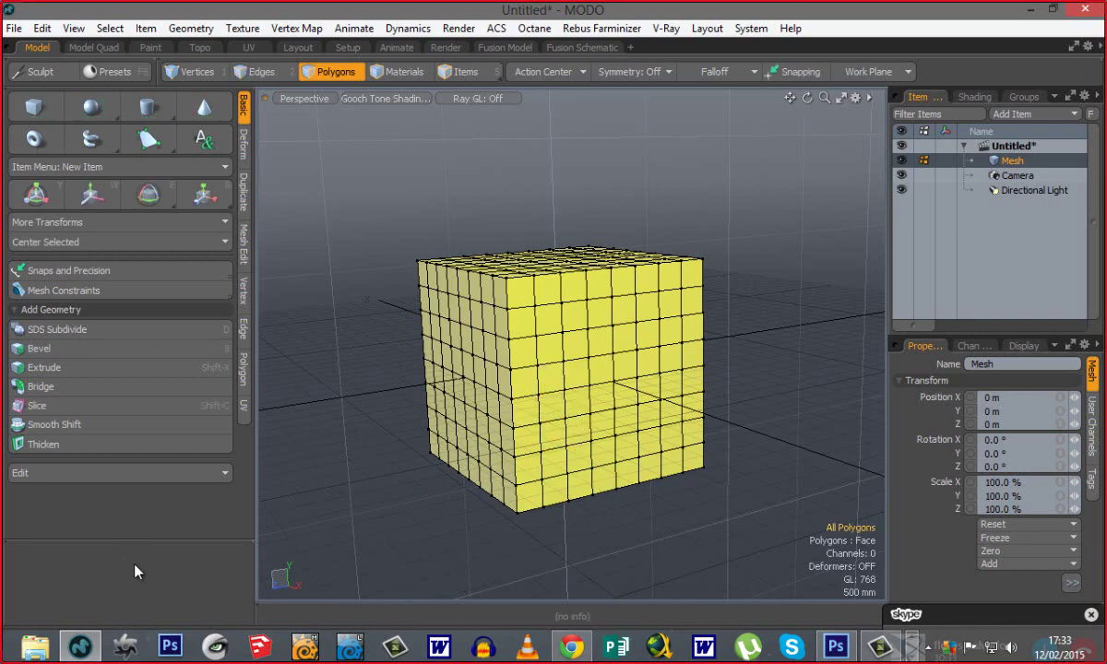
Paint-select a patch of 12 polygons on the front face in one stroke, then clear the selection.
{"action": "mouse_move", "coordinate": [527, 409]}
{"action": "left_mouse_down"}
{"action": "mouse_move", "coordinate": [554, 374]}
{"action": "mouse_move", "coordinate": [546, 351]}
{"action": "left_mouse_up"}
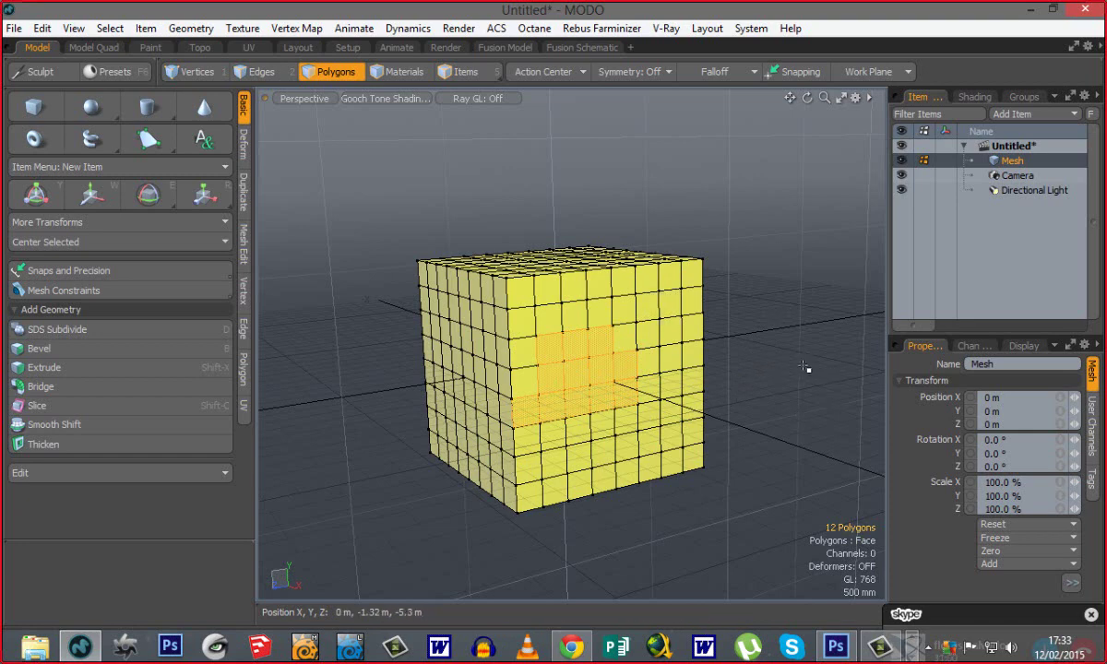
{"action": "left_click", "coordinate": [768, 377]}
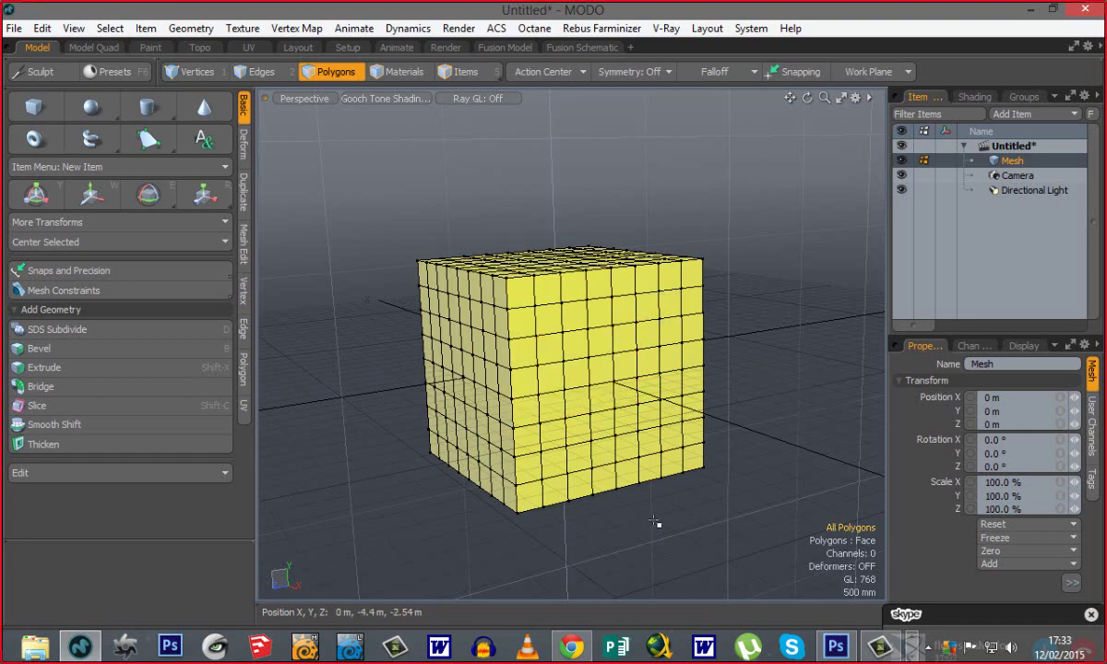
Select two adjacent polygons in the front face's fifth row, expand them into a polygon loop around the cube, and clear the selection.
{"action": "left_click_drag", "start_coordinate": [650, 504], "coordinate": [577, 355], "text": "alt"}
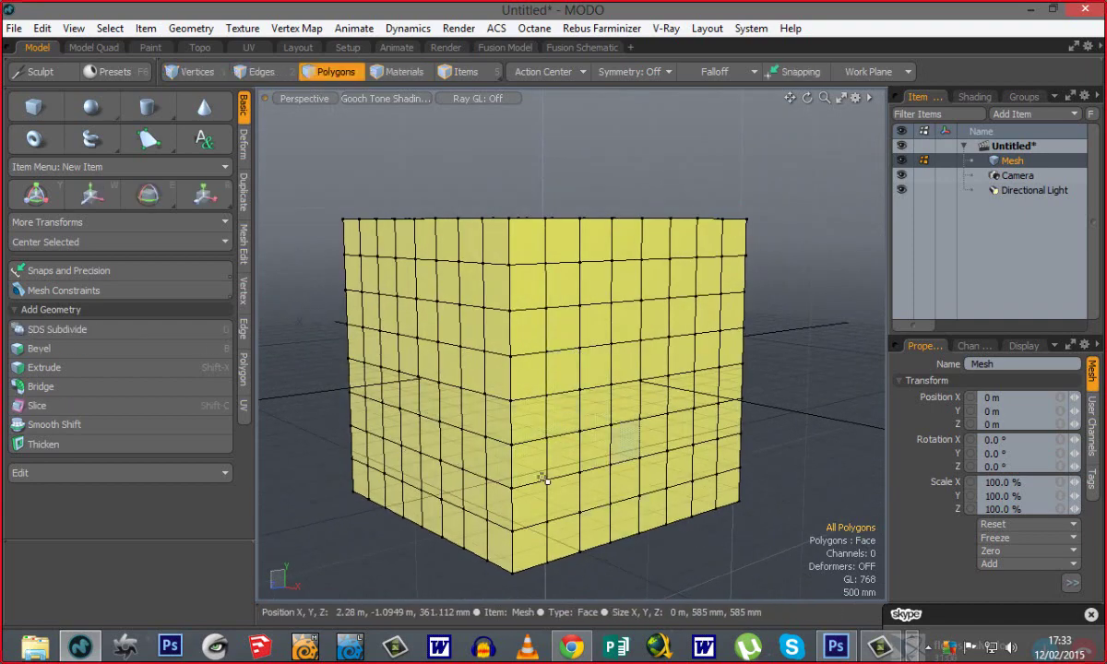
{"action": "left_click_drag", "start_coordinate": [586, 402], "coordinate": [373, 358], "text": "alt"}
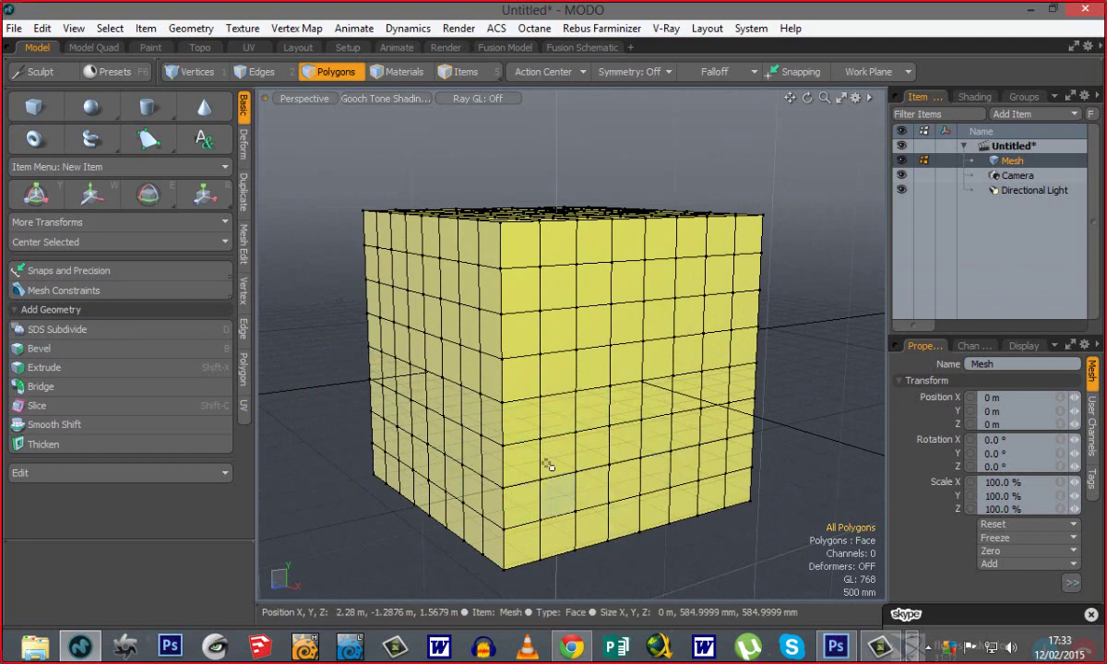
{"action": "left_click", "coordinate": [522, 420]}
{"action": "left_click", "coordinate": [557, 413], "text": "shift"}
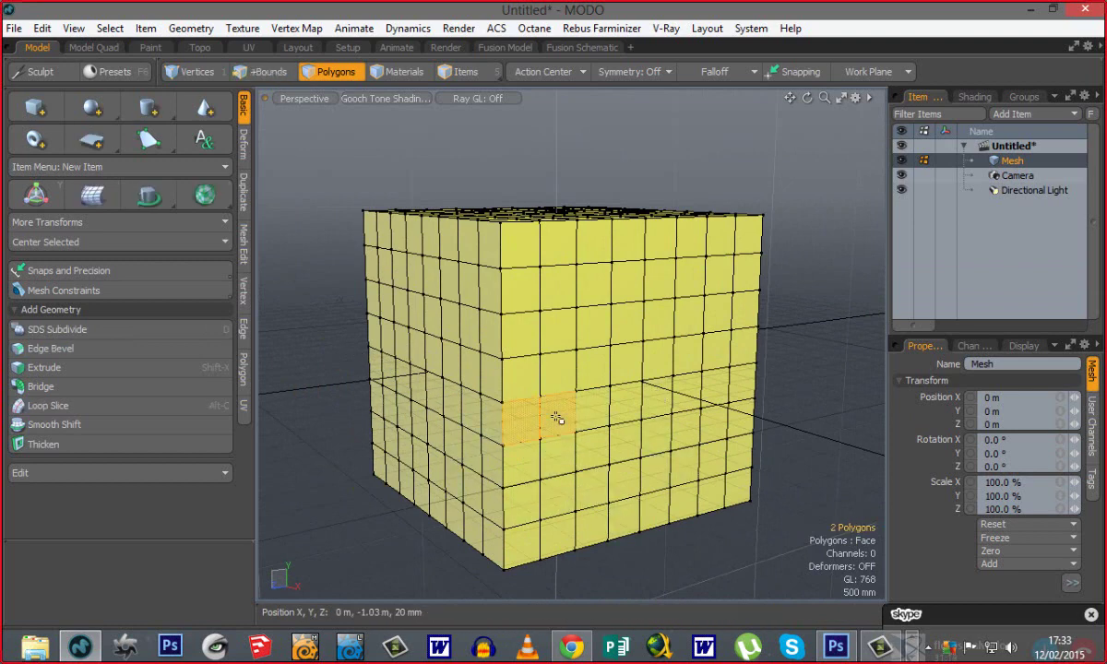
{"action": "scroll", "coordinate": [468, 482], "scroll_direction": "down", "scroll_amount": 3}
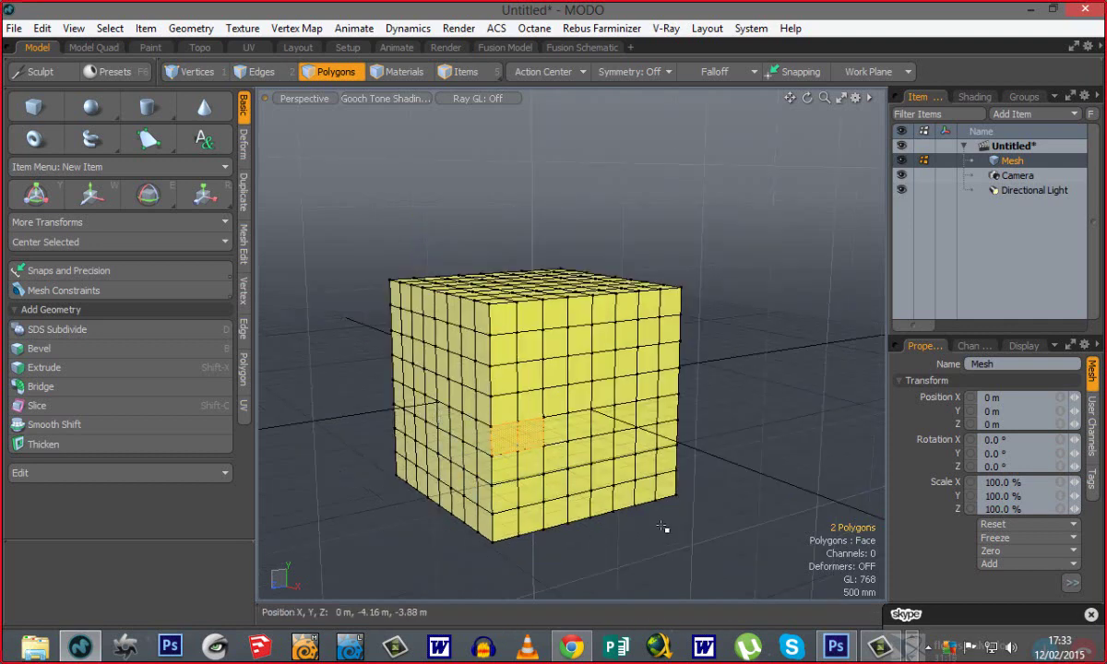
{"action": "key", "text": "l"}
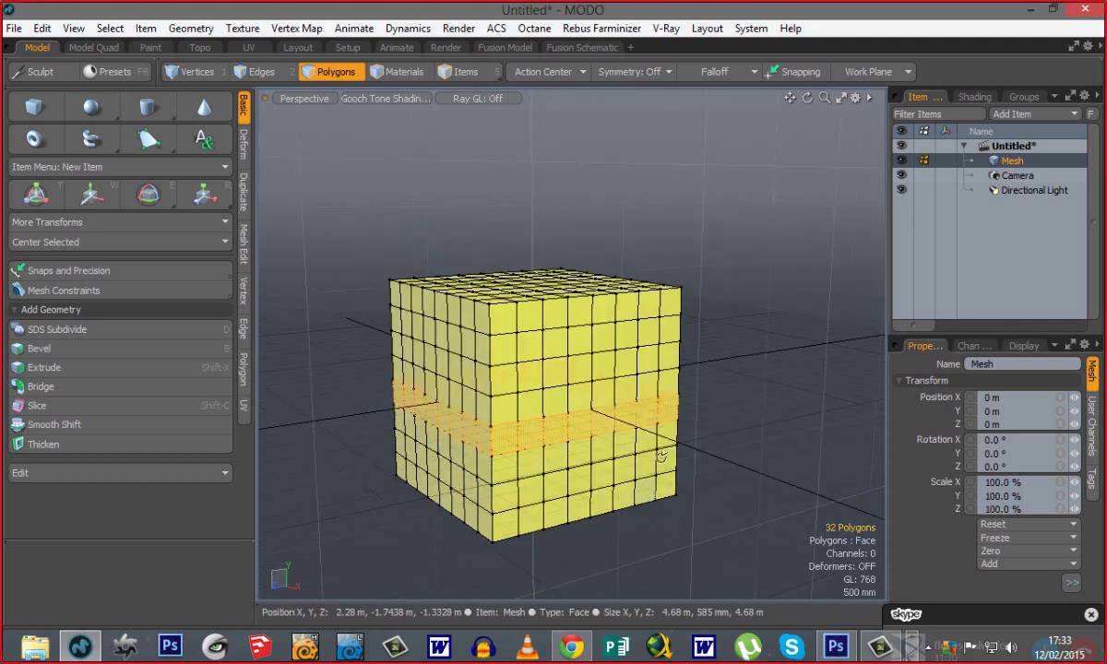
{"action": "left_click_drag", "start_coordinate": [661, 527], "coordinate": [705, 541], "text": "alt"}
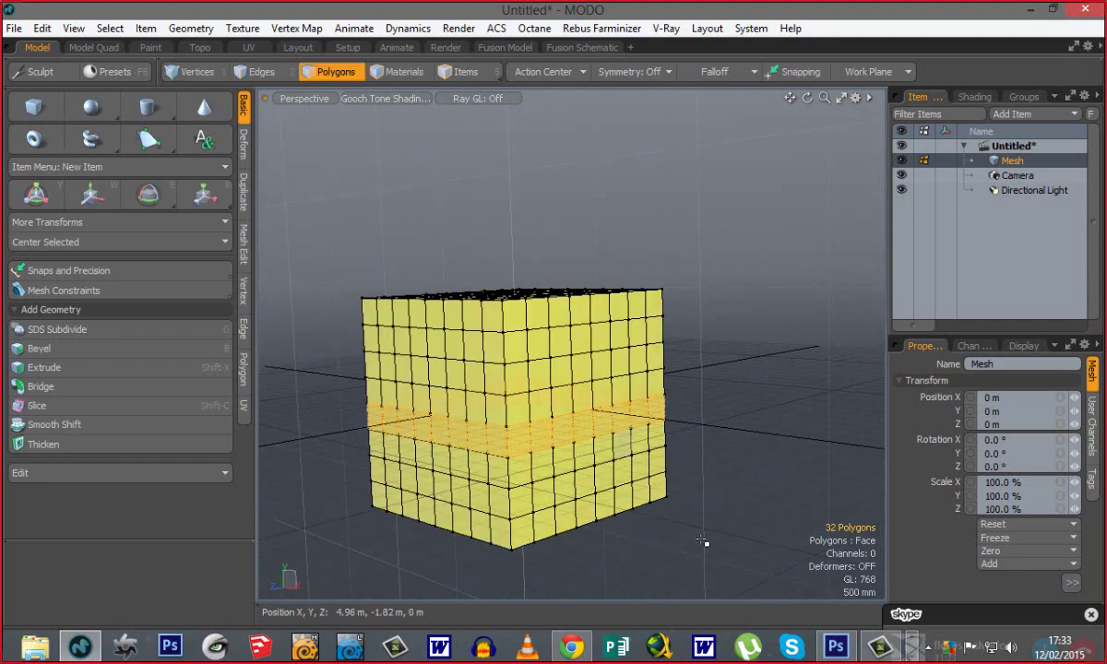
{"action": "left_click", "coordinate": [656, 506]}
Select all connected polygons of the cube from one of its polygons, then clear the selection.
{"action": "left_click_drag", "start_coordinate": [522, 489], "coordinate": [519, 452], "text": "ctrl+alt"}
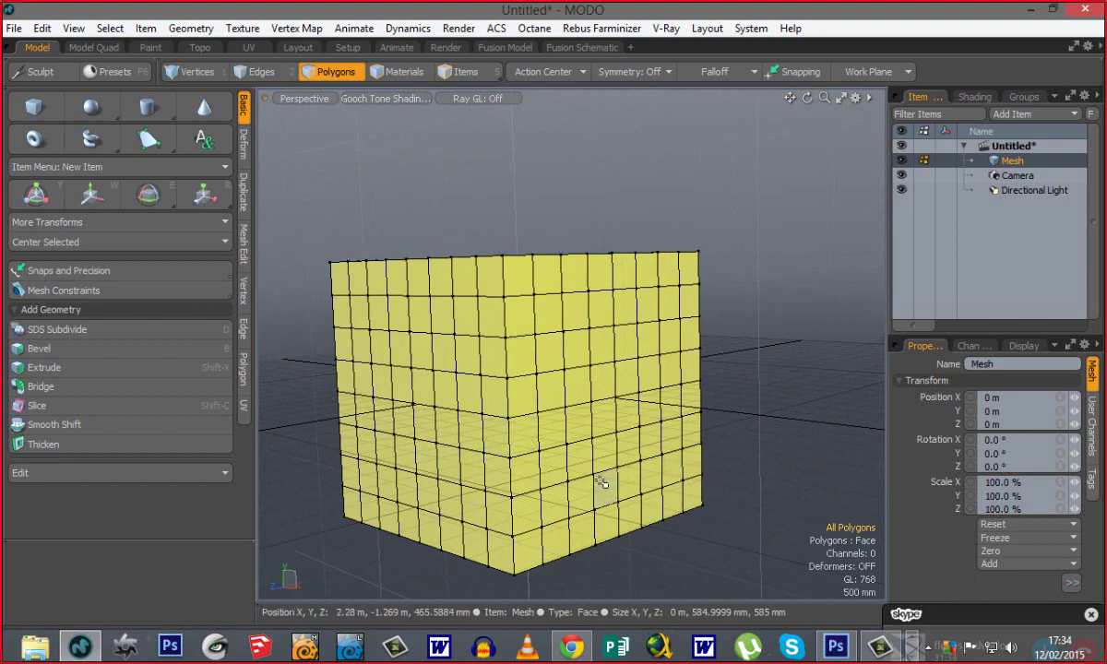
{"action": "left_click_drag", "start_coordinate": [601, 485], "coordinate": [613, 549], "text": "alt"}
{"action": "mouse_move", "coordinate": [561, 477]}
{"action": "left_mouse_down", "text": "alt+shift"}
{"action": "mouse_move", "coordinate": [573, 440]}
{"action": "mouse_move", "coordinate": [576, 459]}
{"action": "left_mouse_up", "text": "alt+shift"}
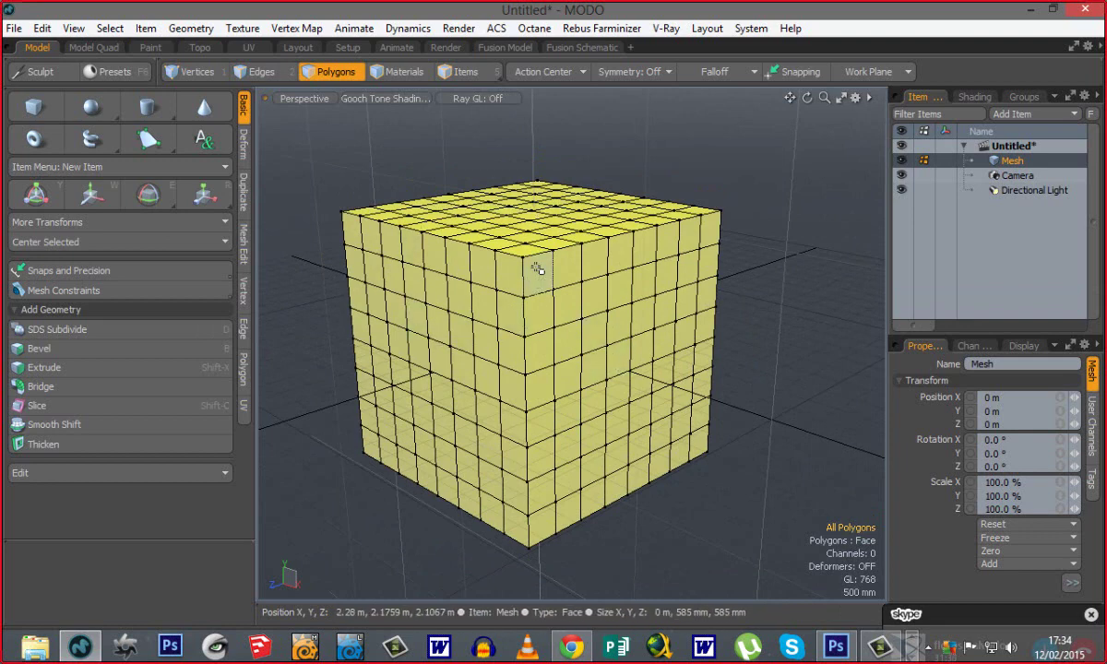
{"action": "double_click", "coordinate": [525, 405]}
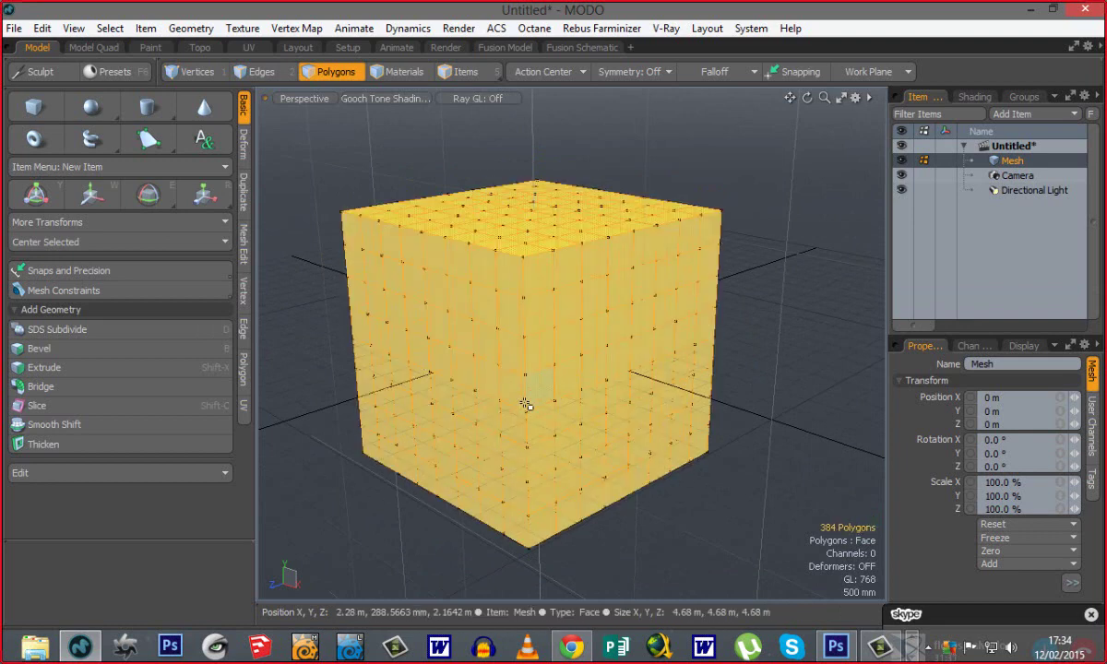
{"action": "left_click", "coordinate": [407, 510]}
{"action": "left_click_drag", "start_coordinate": [407, 511], "coordinate": [533, 458], "text": "alt"}
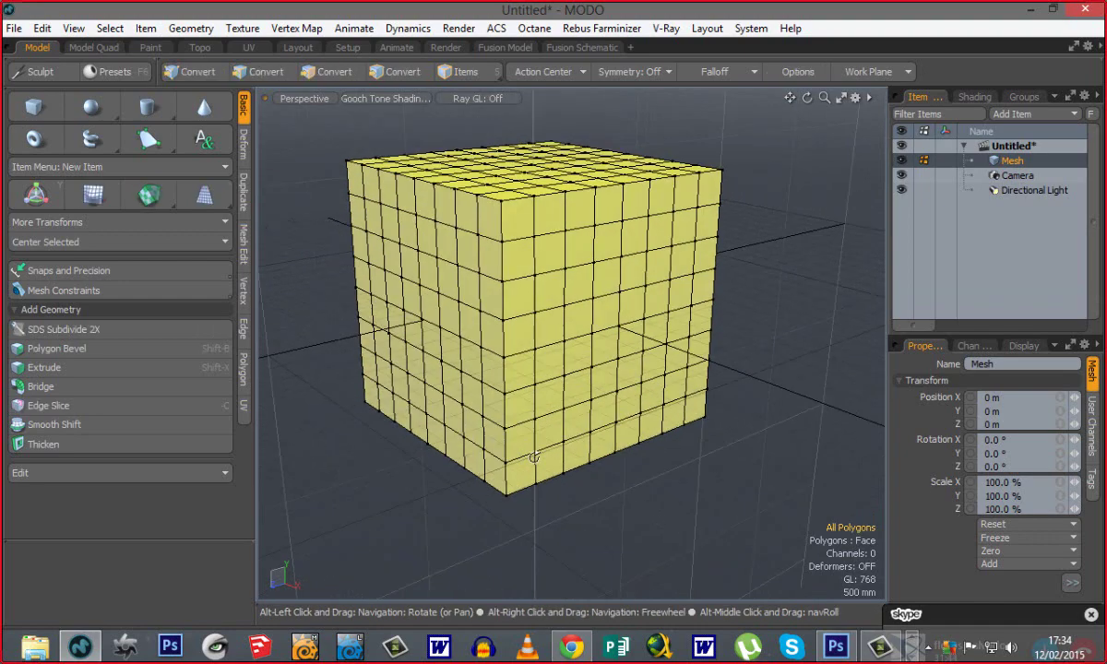
Switch to vertex selection, select all connected vertices of the cube, and clear the selection.
{"action": "key", "text": "1"}
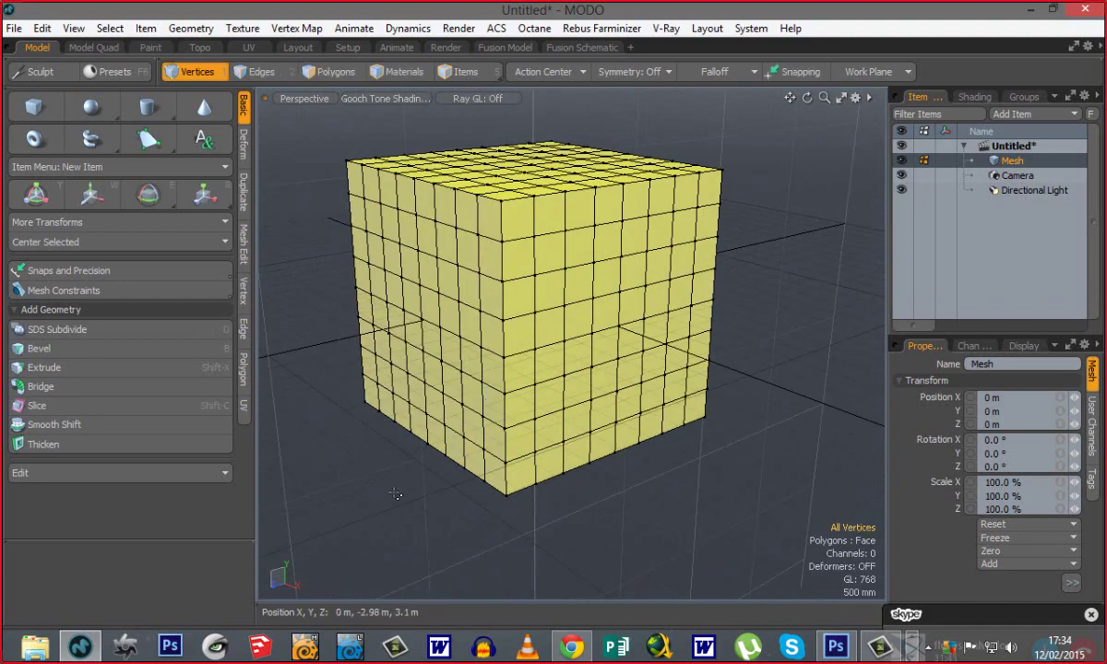
{"action": "left_click", "coordinate": [535, 312]}
{"action": "left_click_drag", "start_coordinate": [481, 479], "coordinate": [655, 447], "text": "alt"}
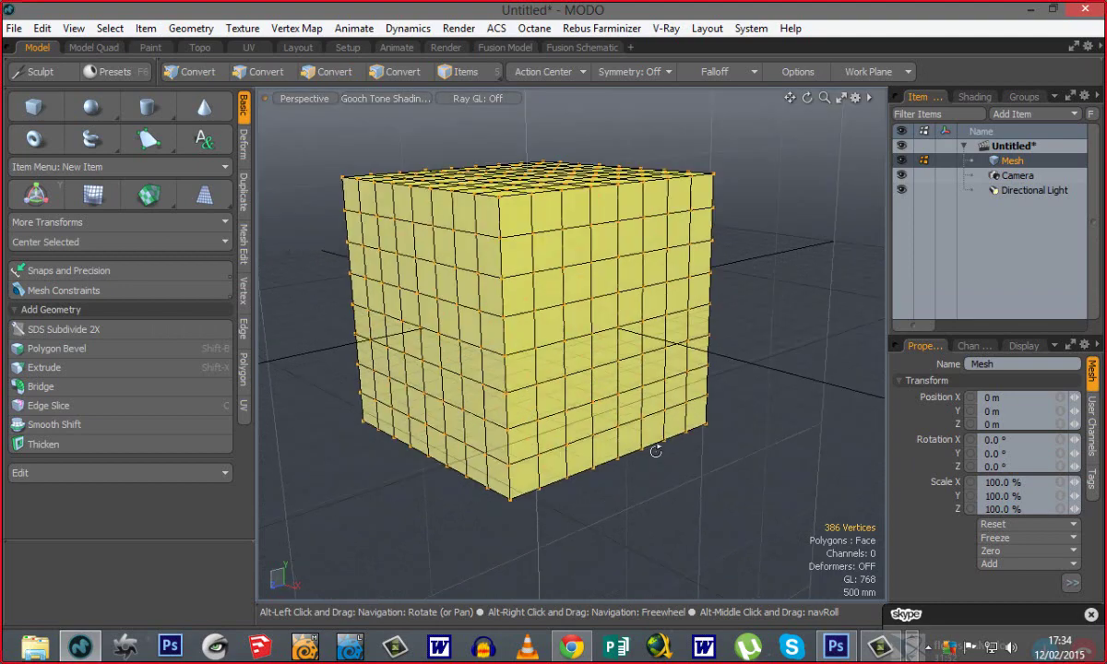
{"action": "left_click", "coordinate": [637, 505]}
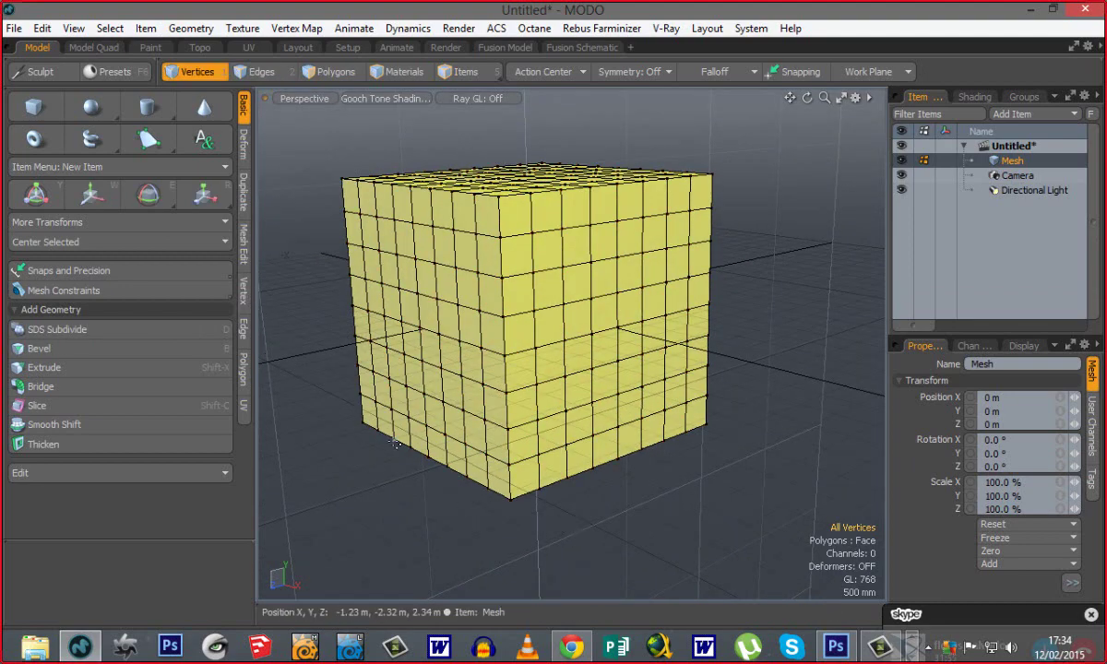
Switch to edge selection, select the horizontal edge loop around the cube's middle, and clear the selection.
{"action": "key", "text": "2"}
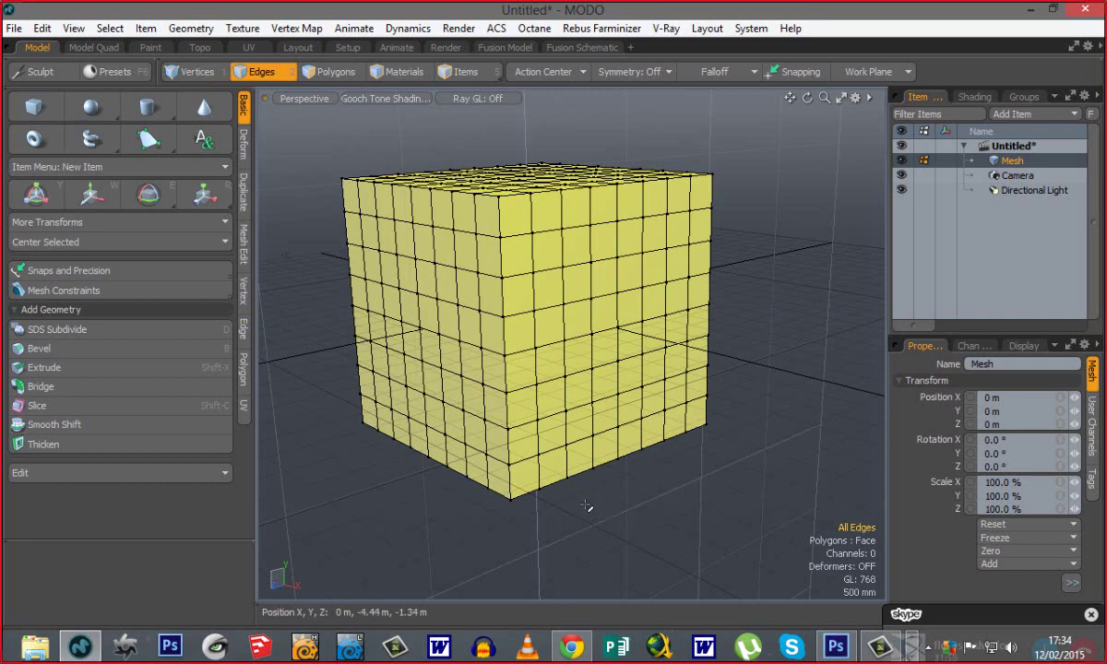
{"action": "double_click", "coordinate": [551, 347]}
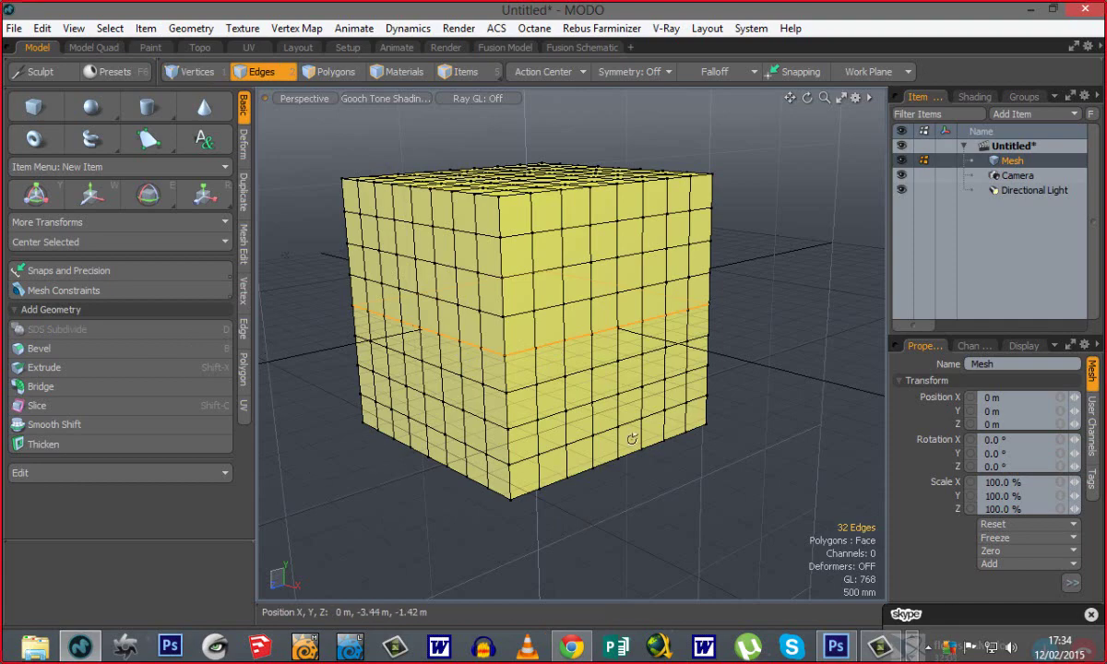
{"action": "left_click_drag", "start_coordinate": [632, 440], "coordinate": [612, 545], "text": "alt"}
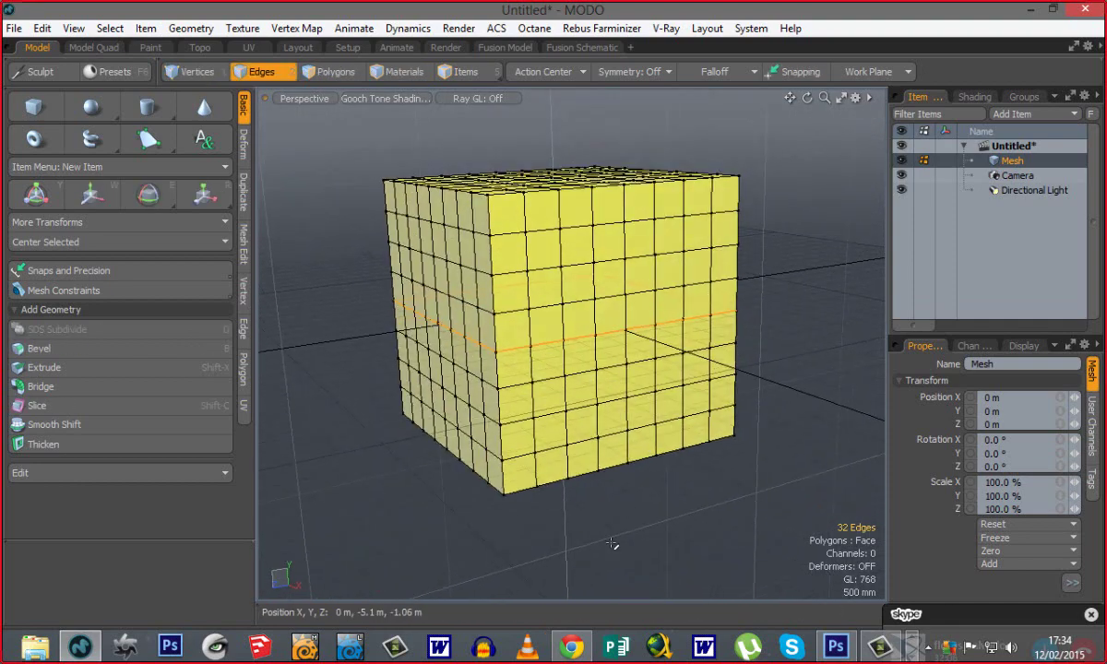
{"action": "left_click", "coordinate": [590, 514]}
Go through polygon selection back to edge selection and select the cube's middle horizontal edge loop again.
{"action": "key", "text": "3"}
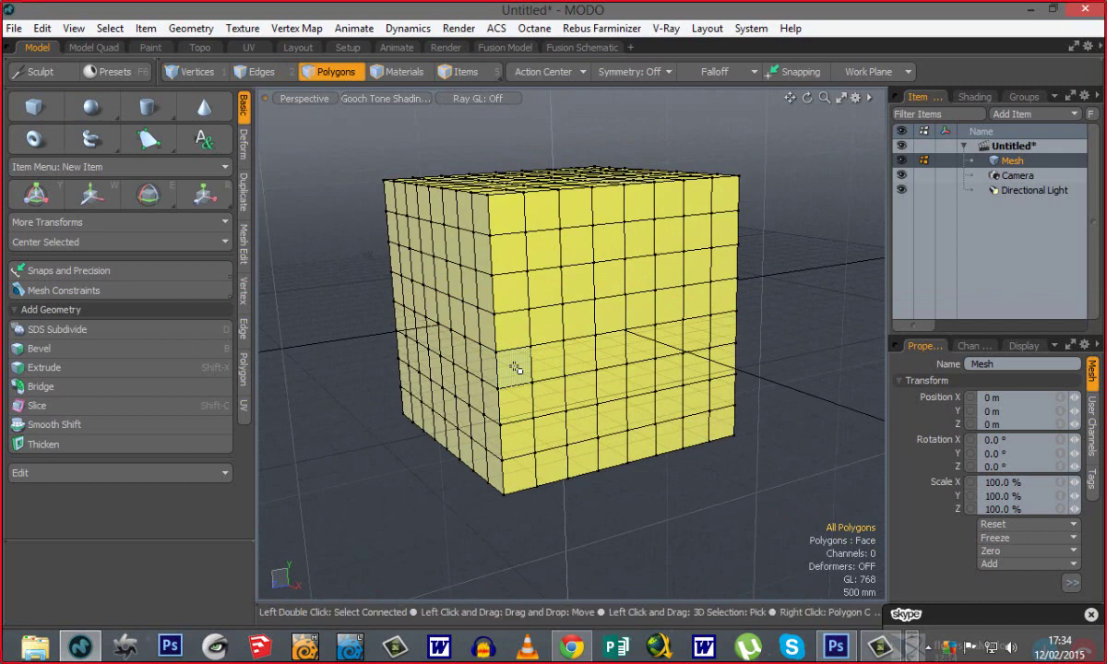
{"action": "key", "text": "2"}
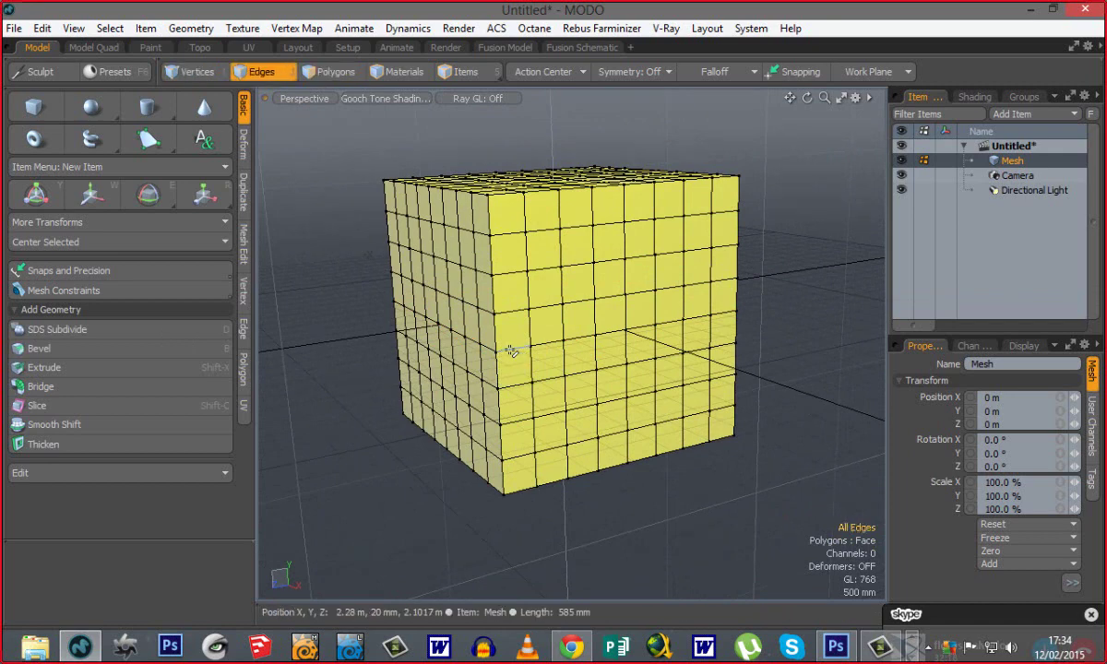
{"action": "double_click", "coordinate": [482, 341]}
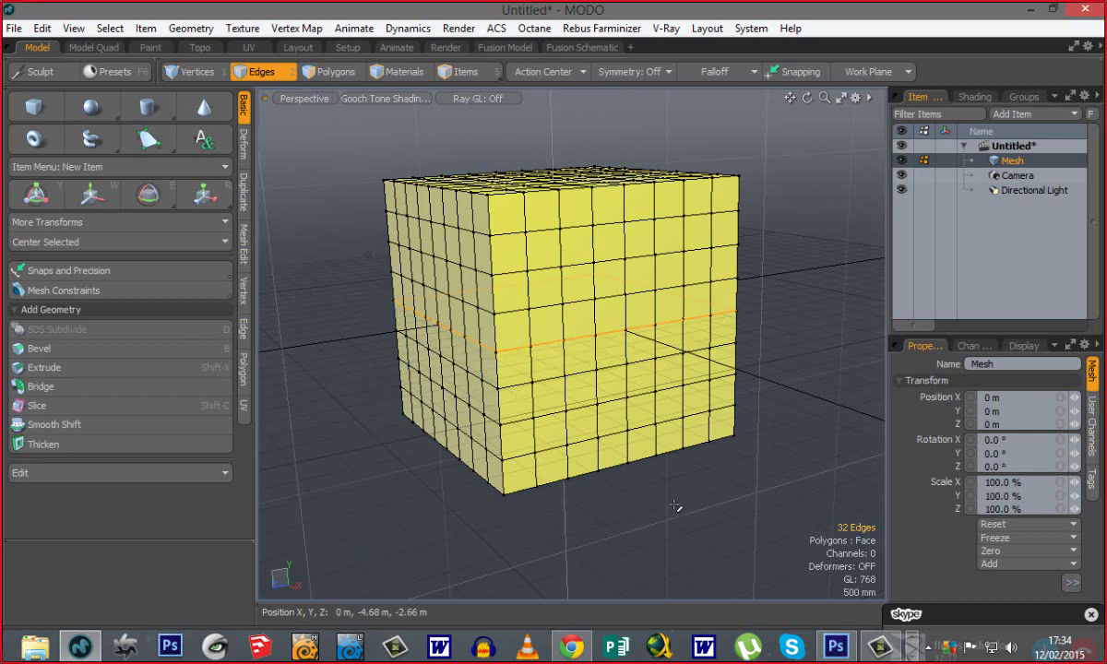
In polygon selection, turn two adjacent polygons just below the cube's middle into a full polygon loop, inspect it, and clear the selection.
{"action": "key", "text": "3"}
{"action": "left_click", "coordinate": [514, 369]}
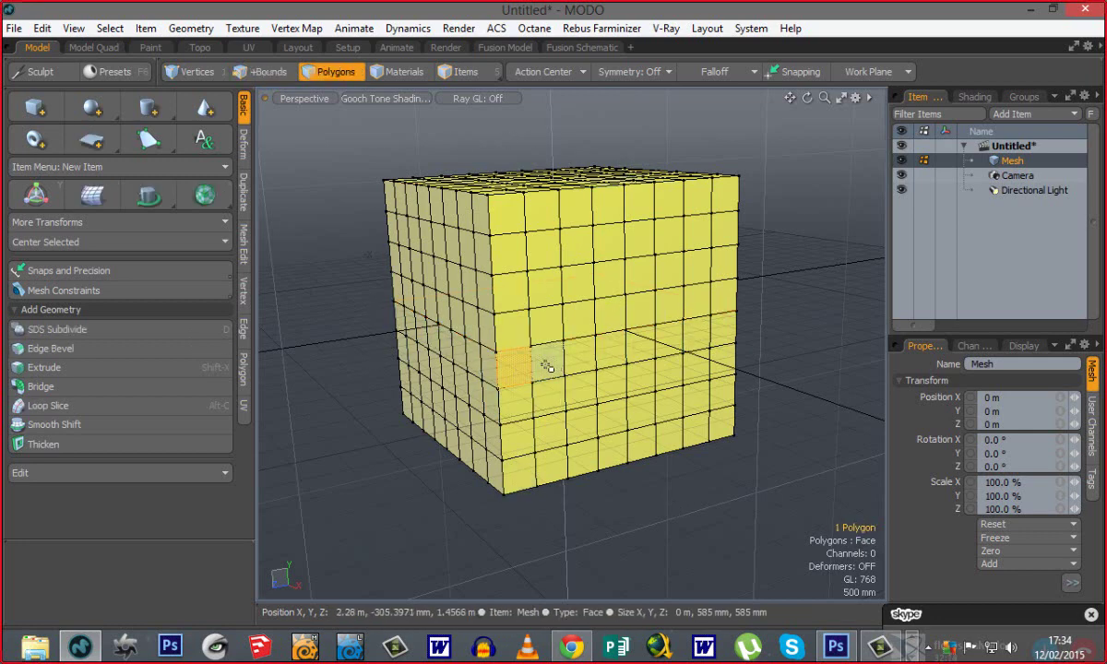
{"action": "left_click", "coordinate": [547, 367], "text": "shift"}
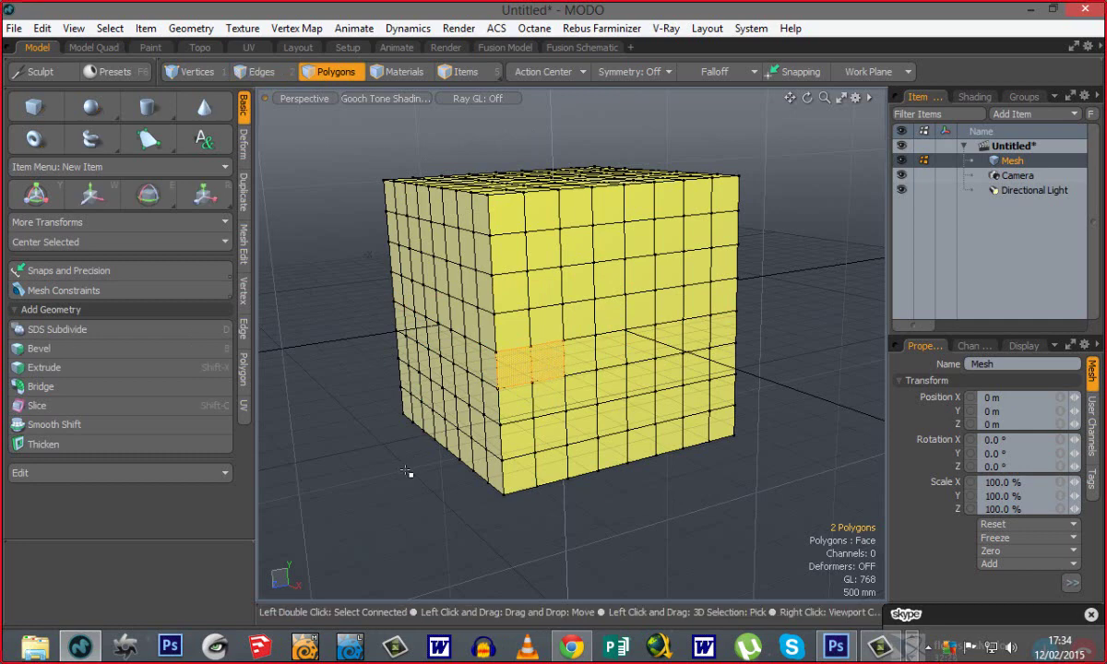
{"action": "key", "text": "l"}
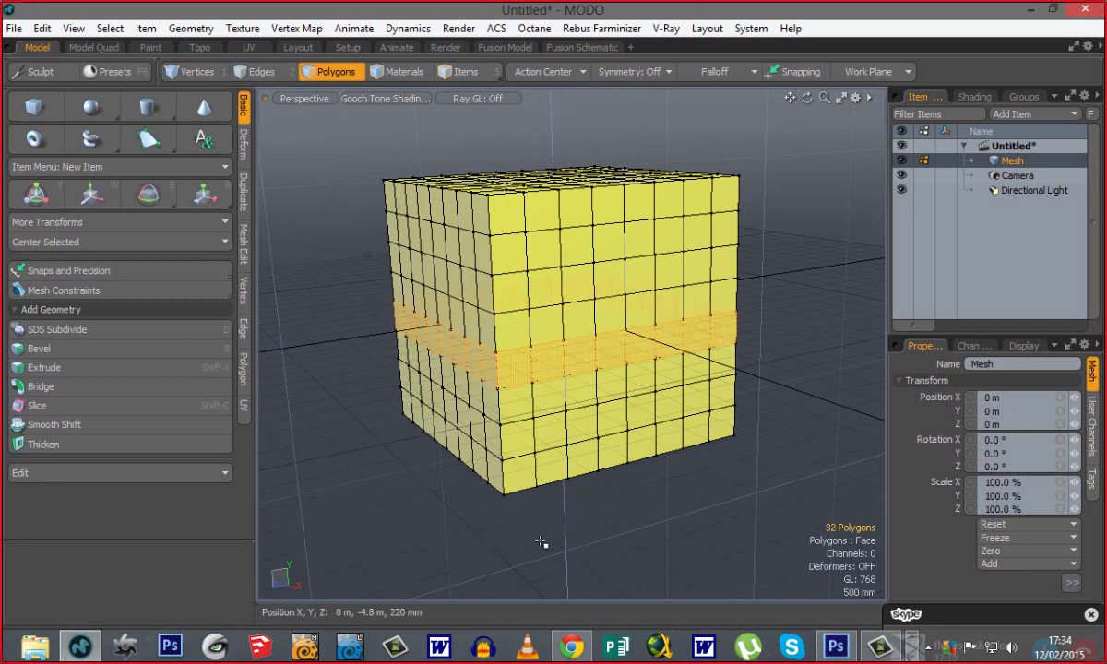
{"action": "left_click_drag", "start_coordinate": [541, 543], "coordinate": [488, 289], "text": "alt"}
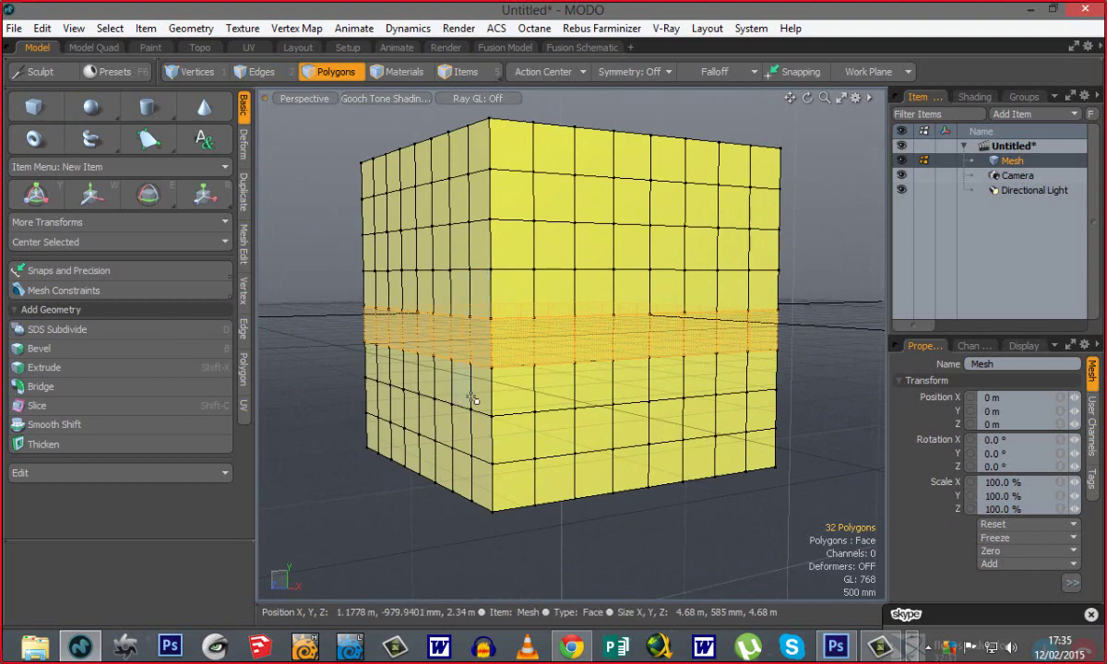
{"action": "left_click_drag", "start_coordinate": [472, 397], "coordinate": [380, 519], "text": "alt"}
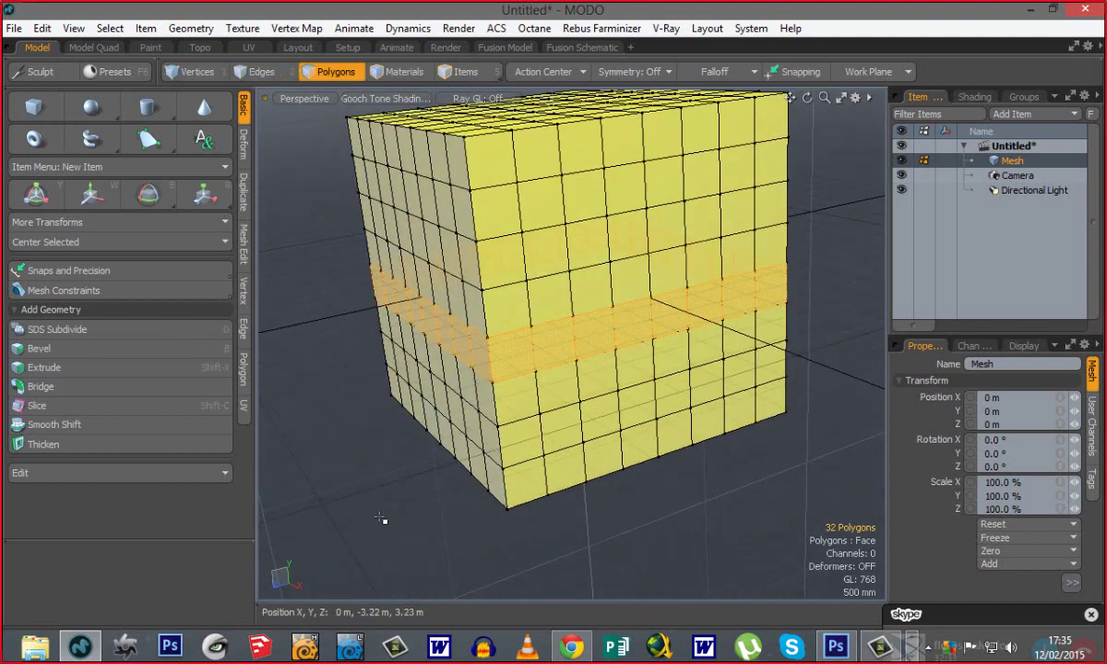
{"action": "left_click", "coordinate": [578, 535]}
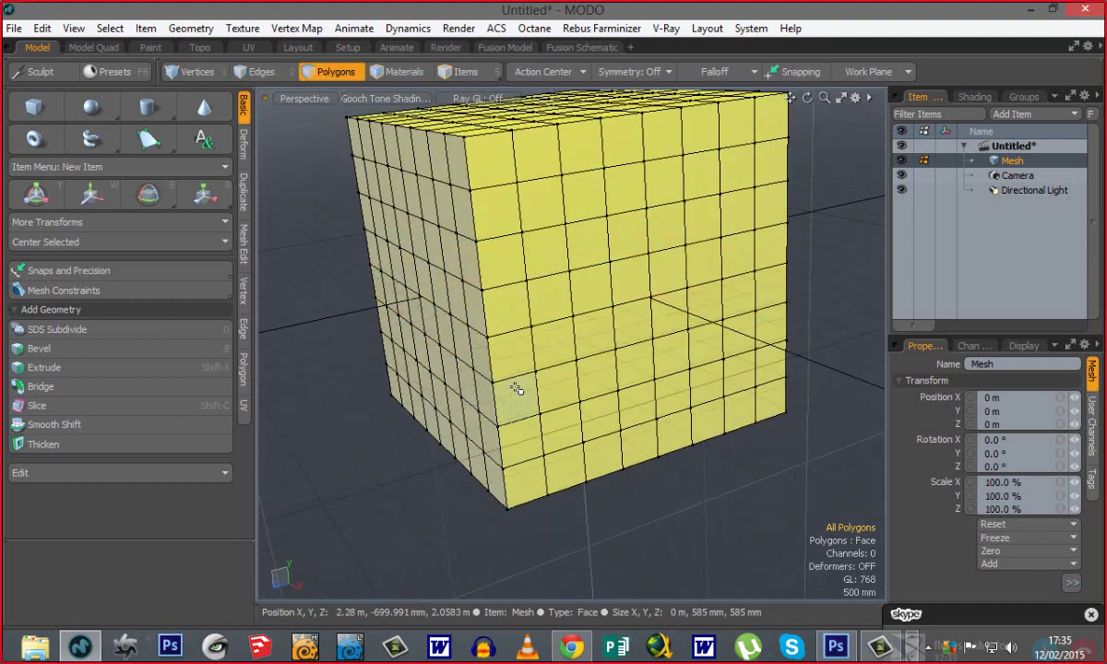
Select three alternating polygons, the first, third and fifth, in the fifth row of the cube's front face.
{"action": "left_click", "coordinate": [509, 358]}
{"action": "left_click", "coordinate": [593, 330], "text": "shift"}
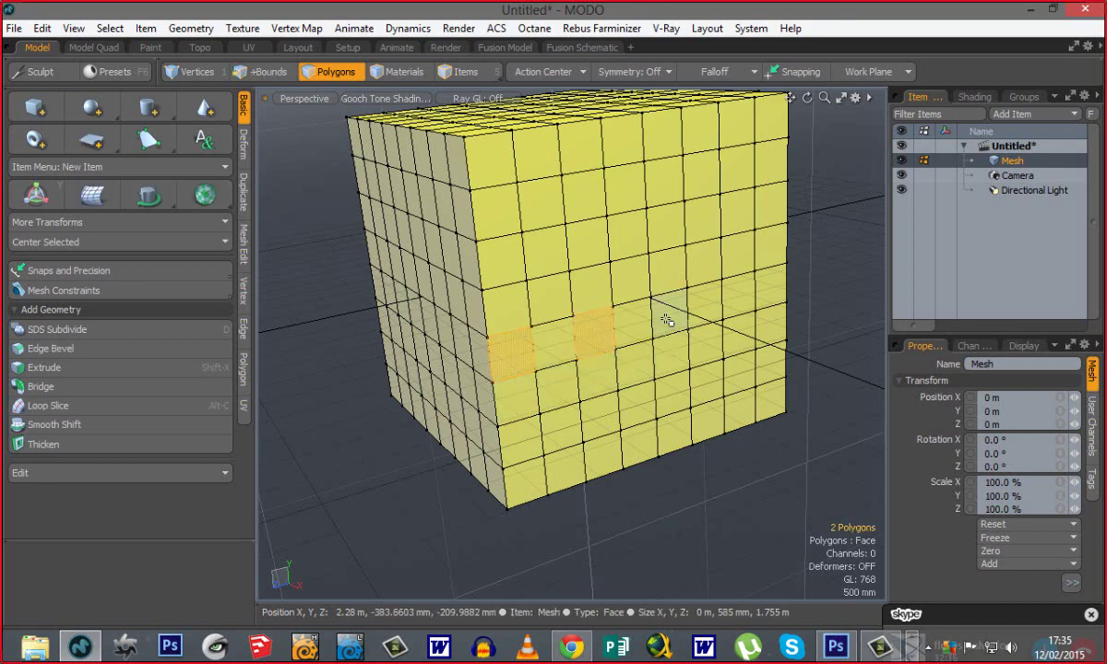
{"action": "left_click", "coordinate": [668, 313], "text": "shift"}
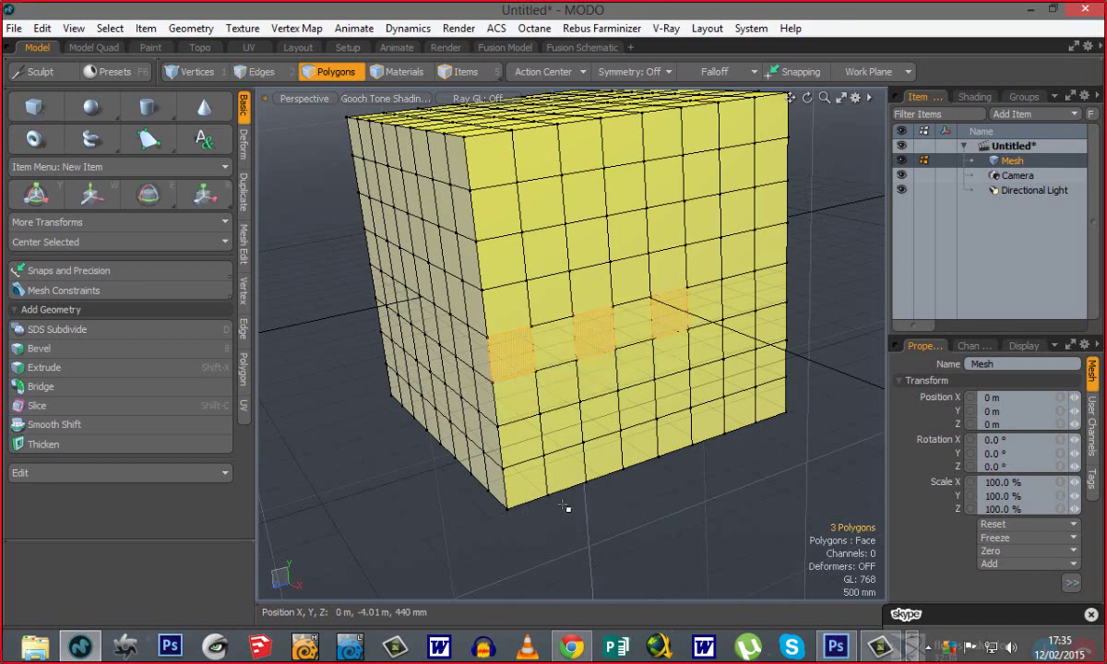
Replace the alternating picks with a full polygon loop made from two adjacent polygons in the front face's fourth row, and clear it.
{"action": "left_click", "coordinate": [608, 521]}
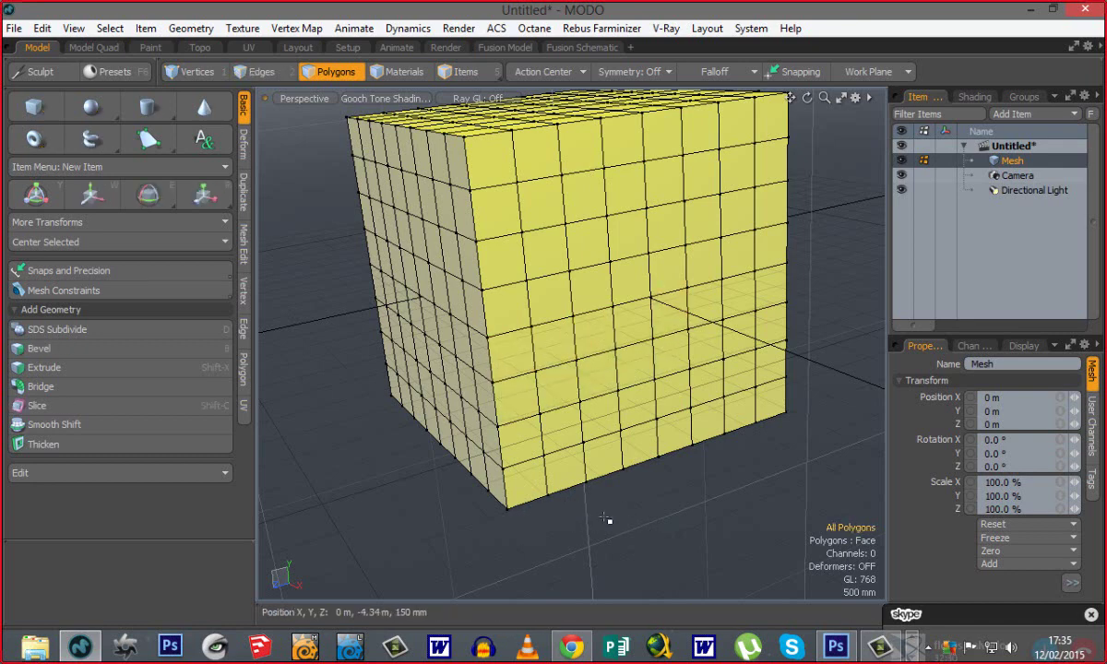
{"action": "left_click_drag", "start_coordinate": [608, 521], "coordinate": [512, 420], "text": "alt"}
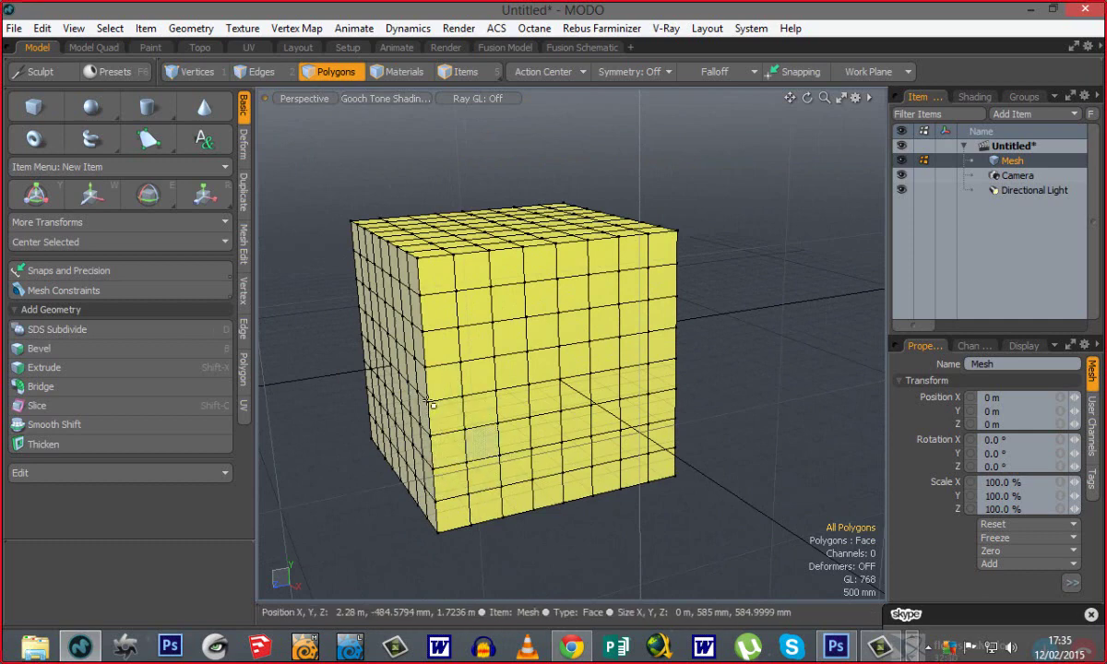
{"action": "left_click_drag", "start_coordinate": [495, 411], "coordinate": [637, 529], "text": "alt"}
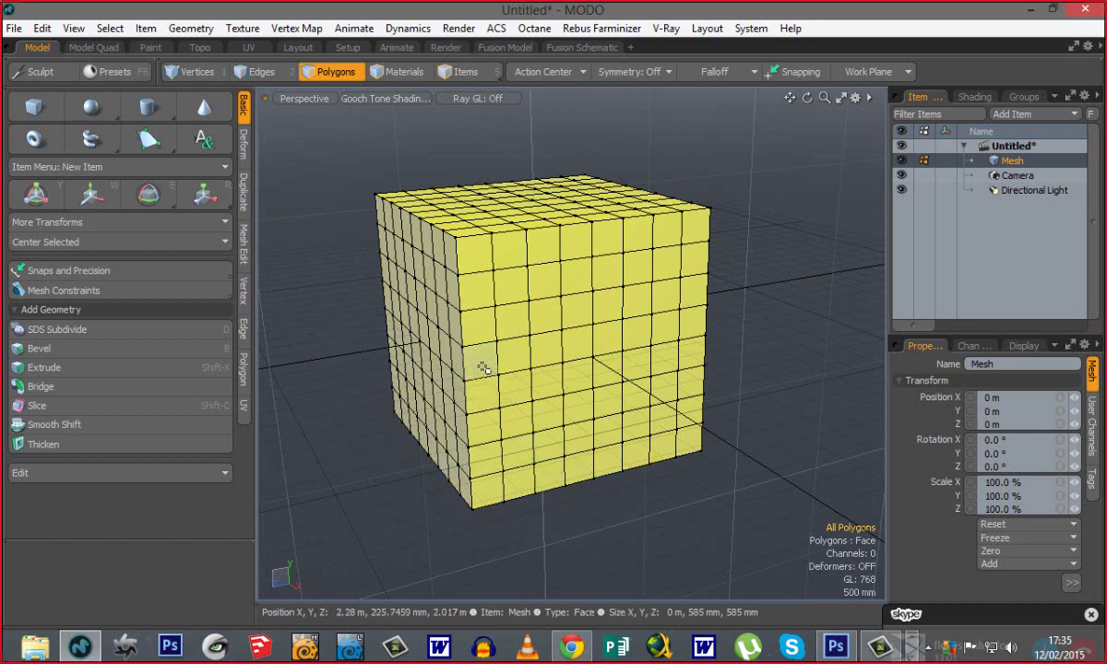
{"action": "left_click_drag", "start_coordinate": [484, 361], "coordinate": [522, 361]}
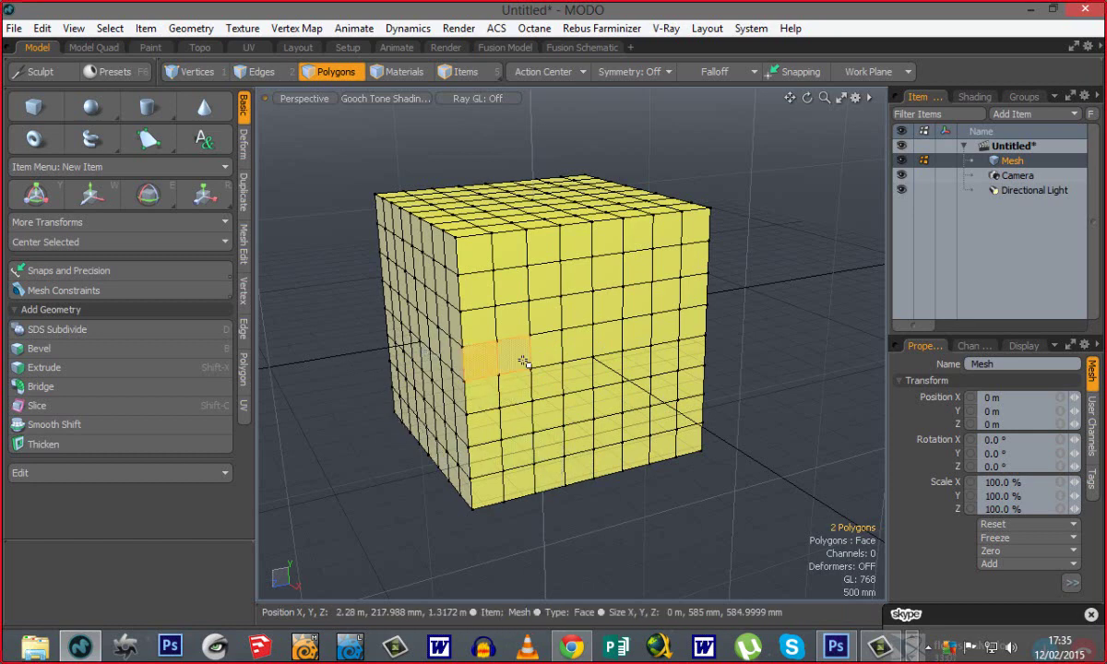
{"action": "key", "text": "l"}
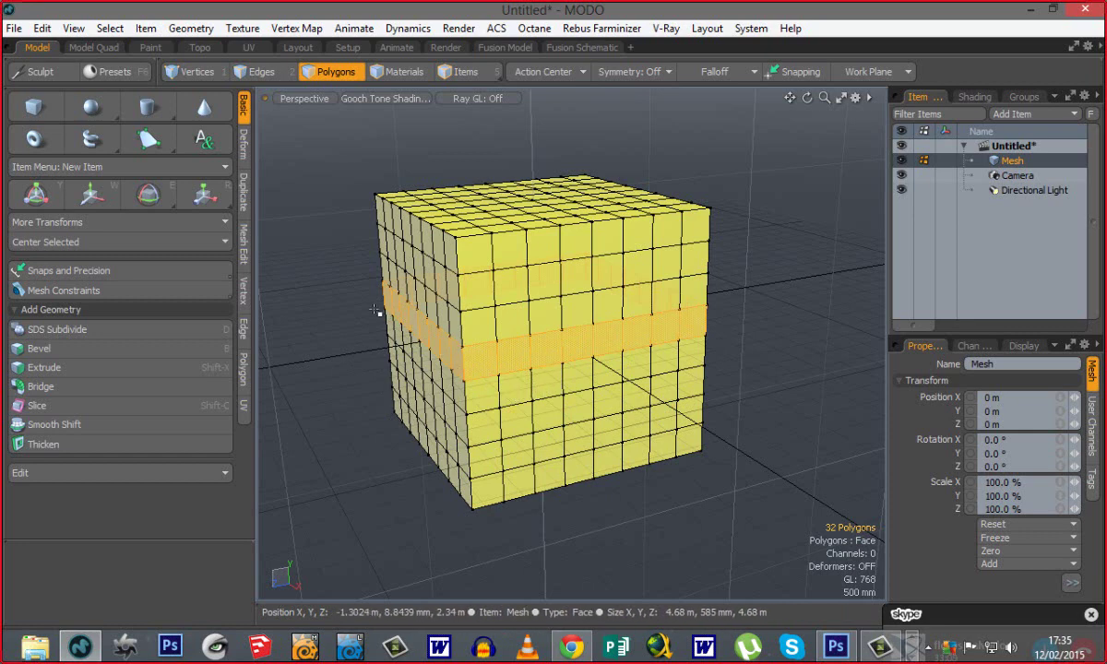
{"action": "left_click", "coordinate": [649, 532]}
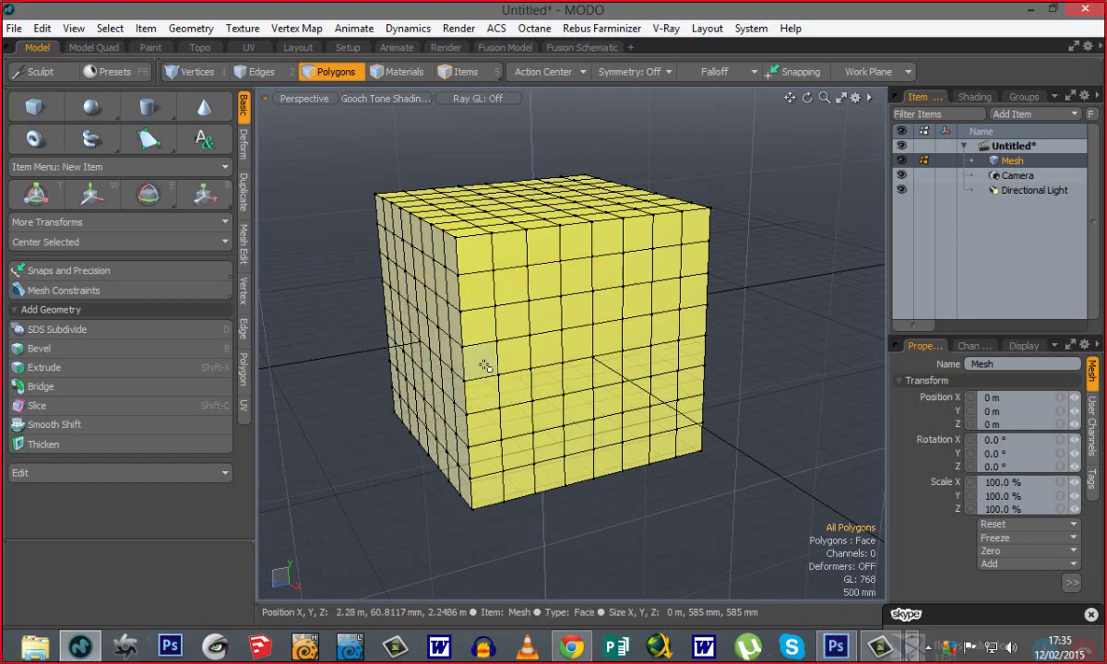
Select the first and third polygons in the front face's fourth row, inspect them from another side, and clear the selection.
{"action": "left_click", "coordinate": [485, 366]}
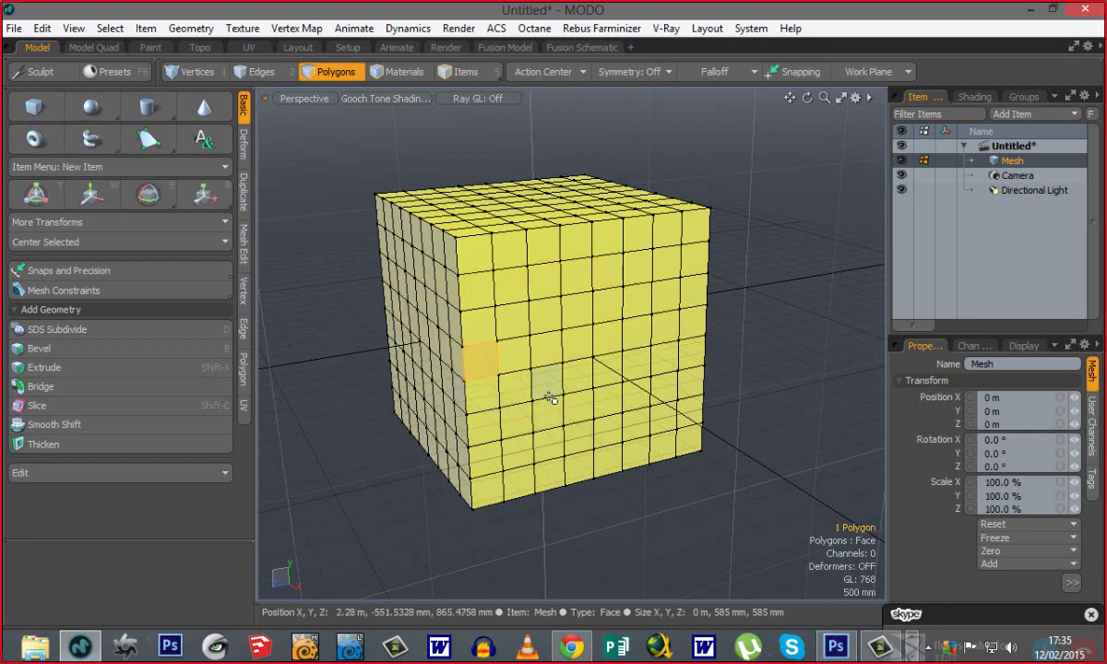
{"action": "left_click", "coordinate": [544, 351], "text": "shift"}
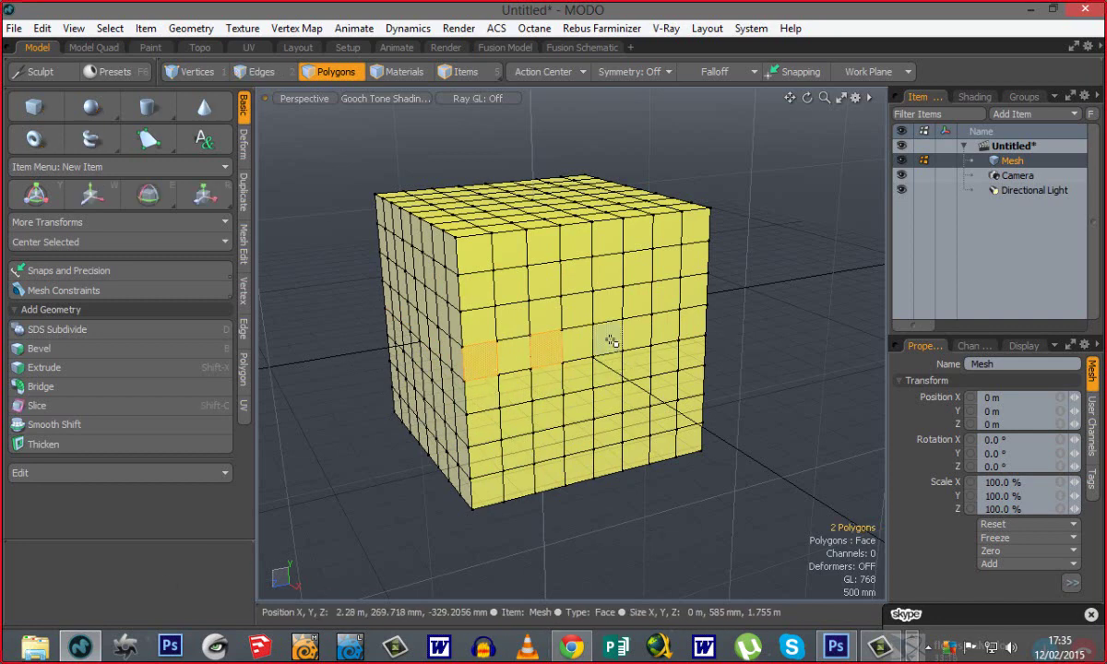
{"action": "left_click_drag", "start_coordinate": [660, 431], "coordinate": [707, 397], "text": "alt"}
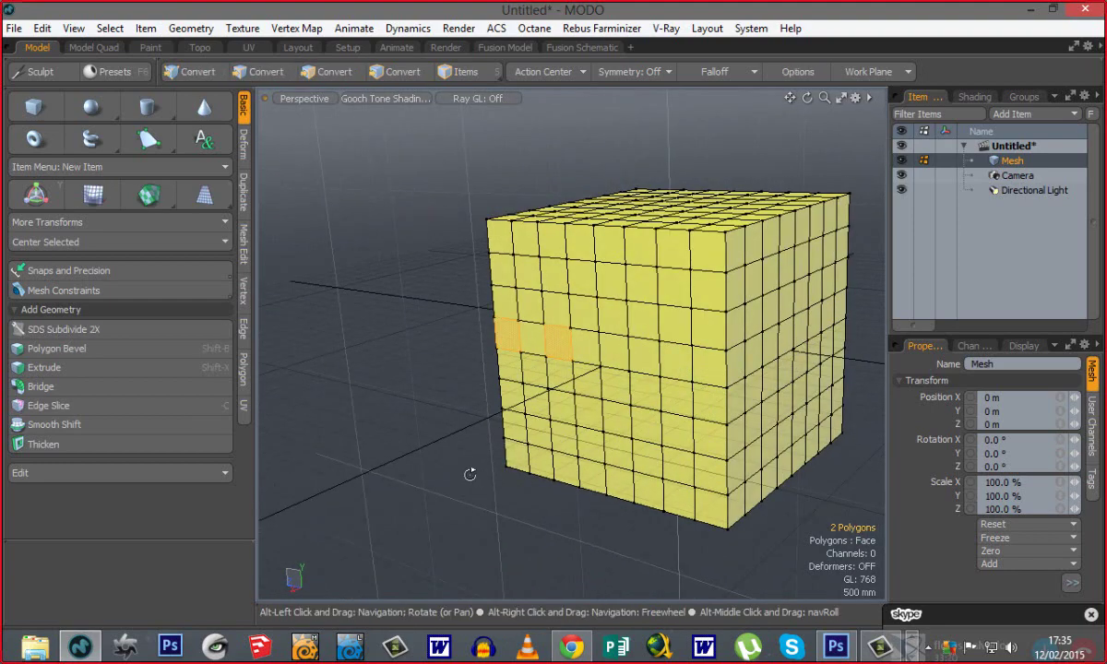
{"action": "left_click_drag", "start_coordinate": [469, 536], "coordinate": [618, 539], "text": "alt"}
{"action": "left_click", "coordinate": [593, 538]}
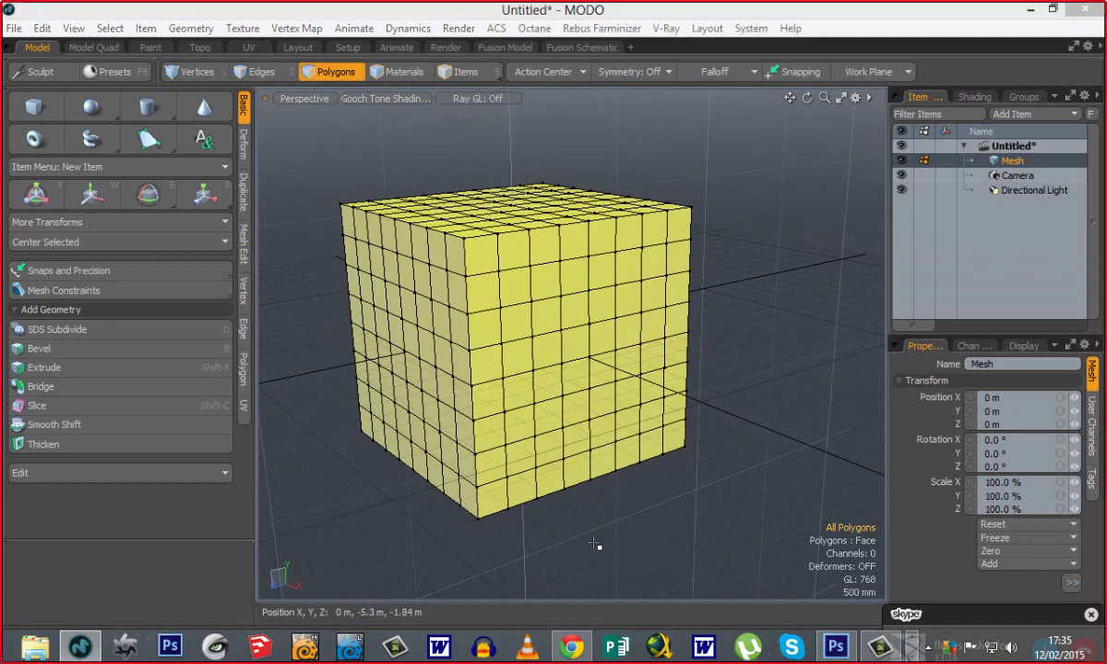
Reselect the first and third polygons of the front face's fourth row and extend the alternating pattern around the cube.
{"action": "key", "text": "Up"}
{"action": "left_click", "coordinate": [831, 174]}
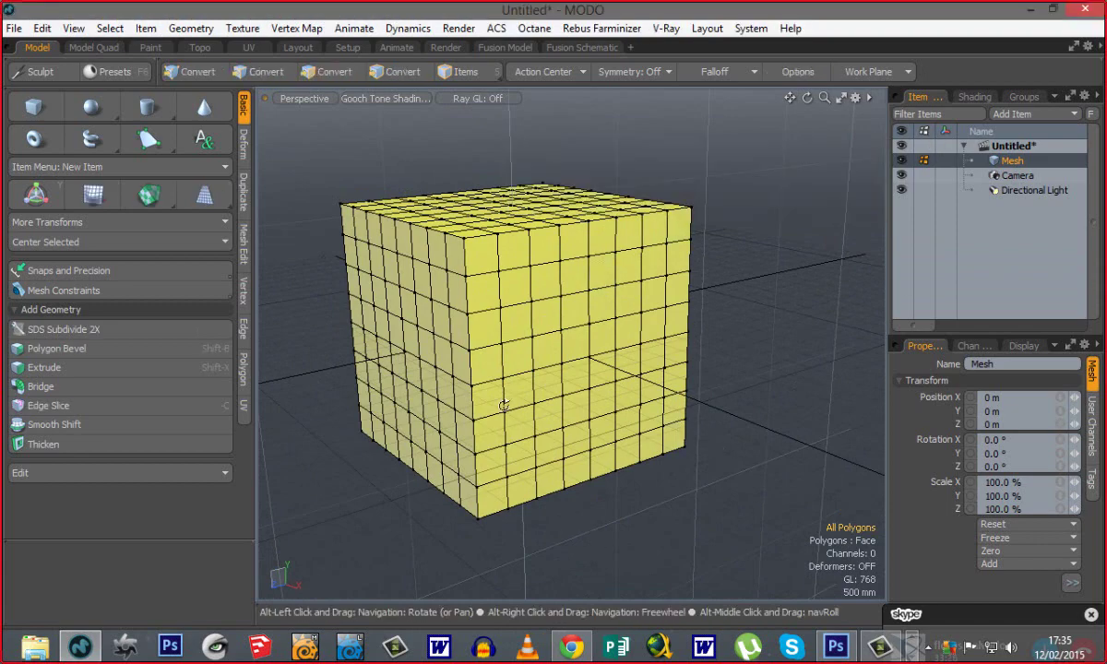
{"action": "left_click_drag", "start_coordinate": [495, 407], "coordinate": [550, 465], "text": "alt"}
{"action": "left_click", "coordinate": [486, 366]}
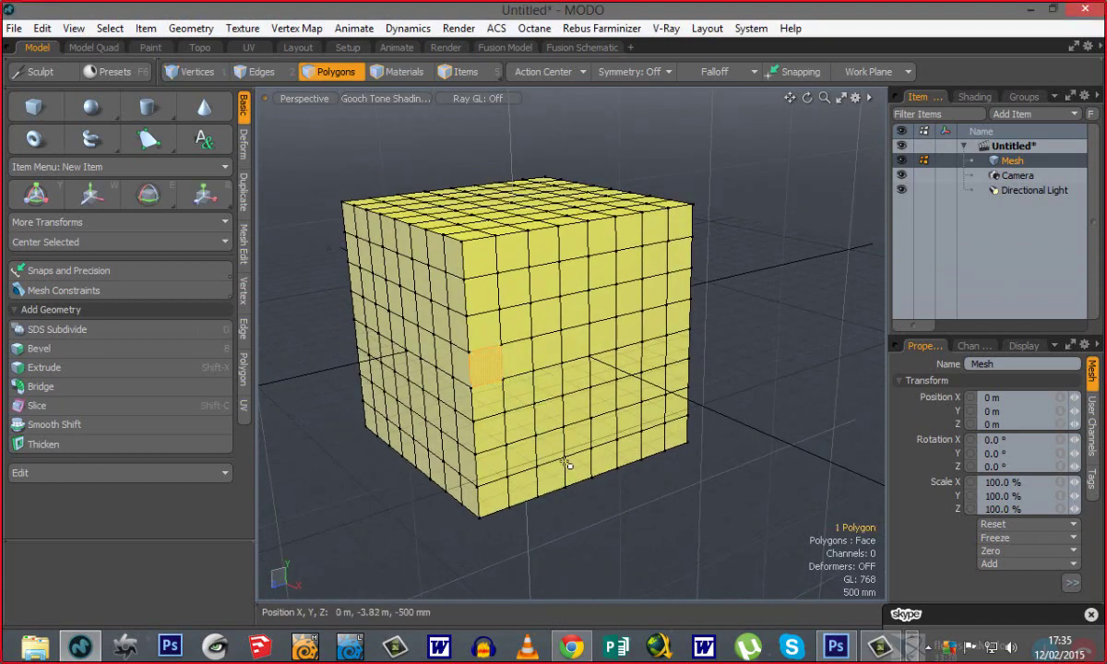
{"action": "key", "text": "alt"}
{"action": "left_click", "coordinate": [554, 353], "text": "shift"}
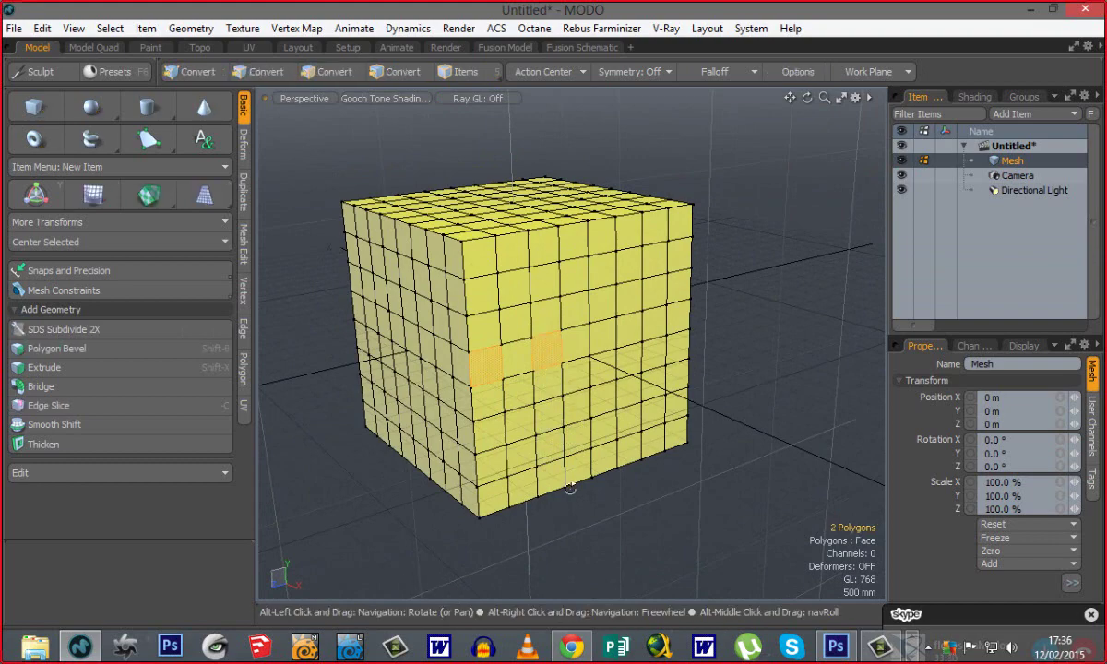
{"action": "left_click_drag", "start_coordinate": [553, 354], "coordinate": [494, 334], "text": "alt"}
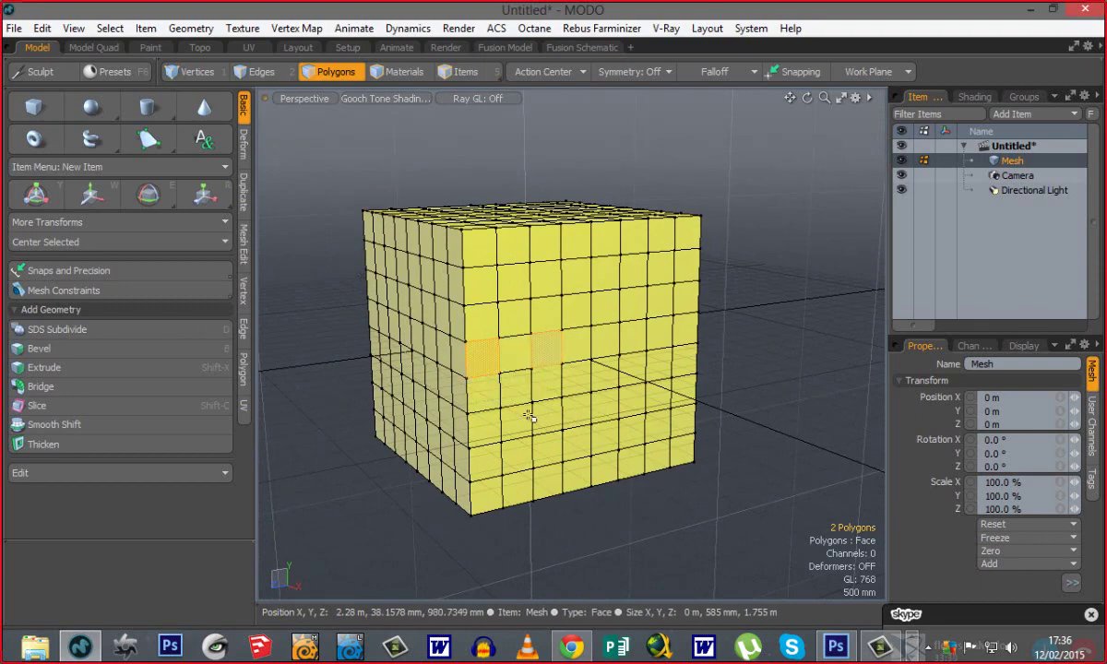
{"action": "left_click_drag", "start_coordinate": [530, 417], "coordinate": [583, 511], "text": "alt"}
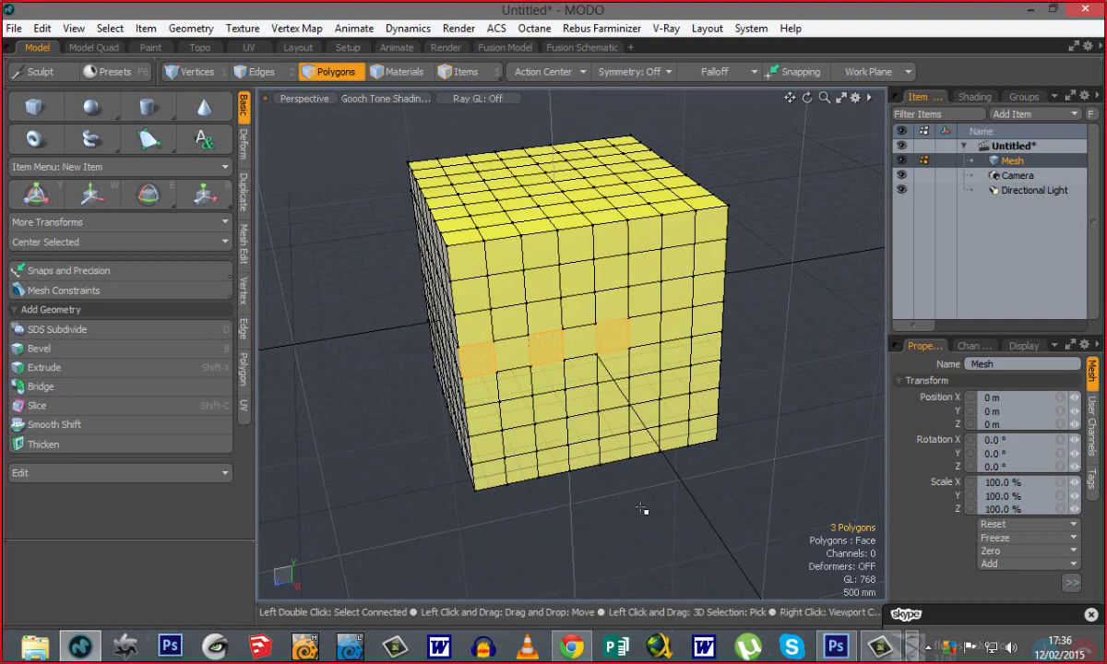
{"action": "left_click_drag", "start_coordinate": [641, 508], "coordinate": [350, 469], "text": "alt"}
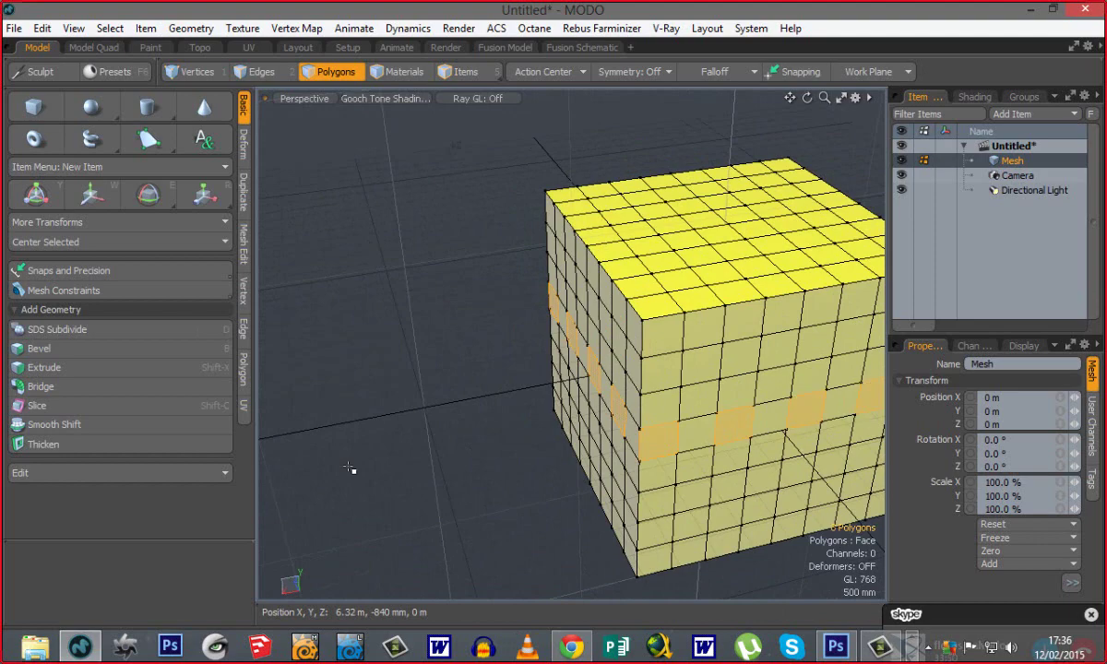
Individually select the first, third, fifth and seventh polygons in the front face's fourth row, and clear the selection.
{"action": "left_click_drag", "start_coordinate": [370, 452], "coordinate": [462, 375], "text": "alt"}
{"action": "left_click", "coordinate": [454, 340]}
{"action": "left_click", "coordinate": [543, 345], "text": "shift"}
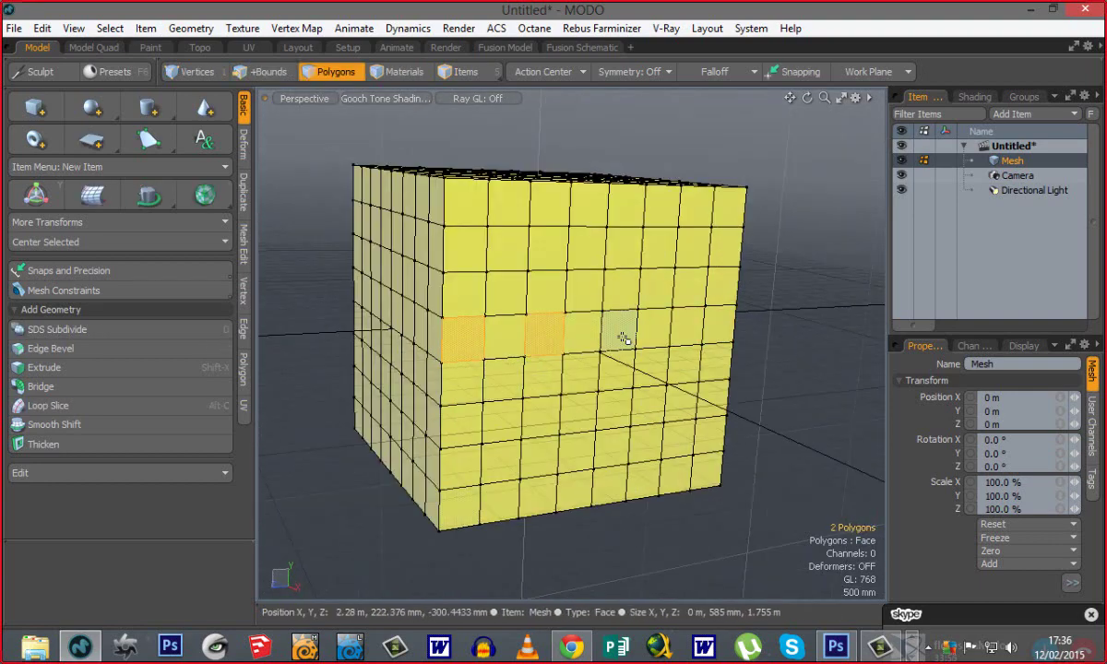
{"action": "left_click", "coordinate": [623, 337], "text": "shift"}
{"action": "left_click", "coordinate": [685, 336], "text": "shift"}
{"action": "left_click", "coordinate": [797, 420]}
Select the first two polygons of the front face's fourth row again, expand them into a loop, and clear the selection.
{"action": "left_click_drag", "start_coordinate": [549, 445], "coordinate": [577, 273], "text": "alt"}
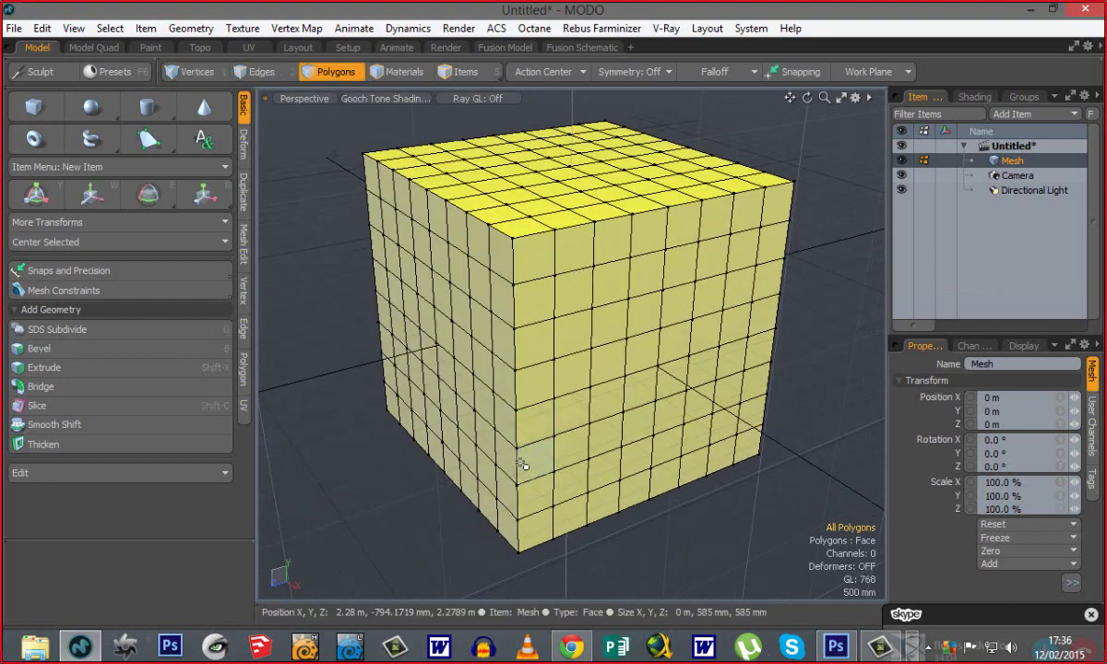
{"action": "scroll", "coordinate": [517, 443], "scroll_direction": "down", "scroll_amount": 5}
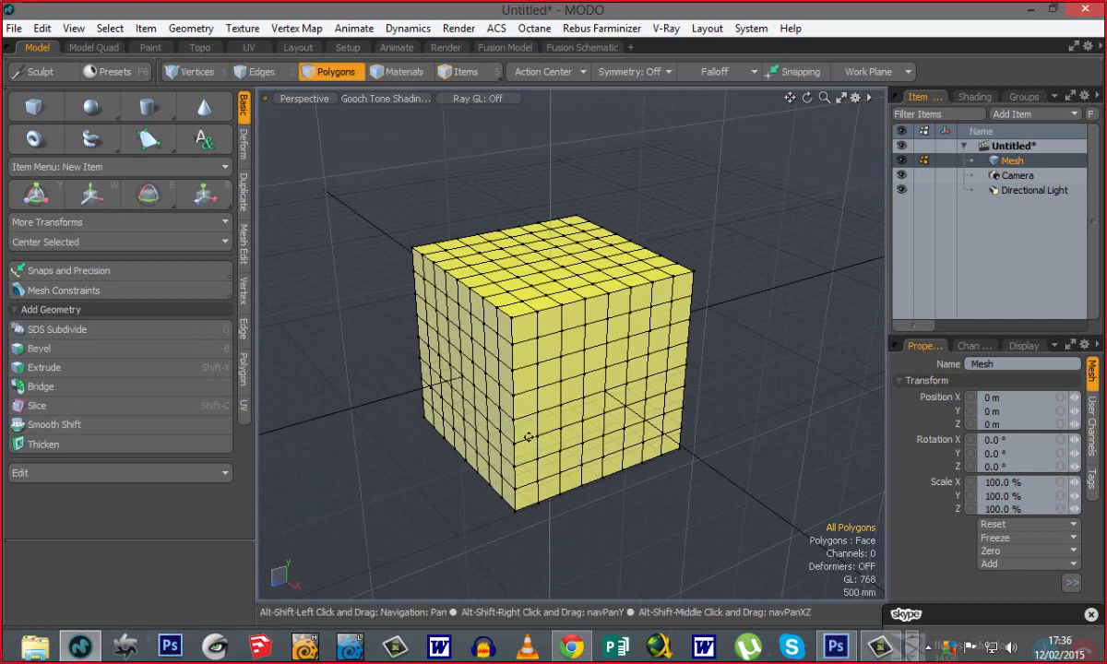
{"action": "left_click_drag", "start_coordinate": [528, 437], "coordinate": [583, 421], "text": "alt+shift"}
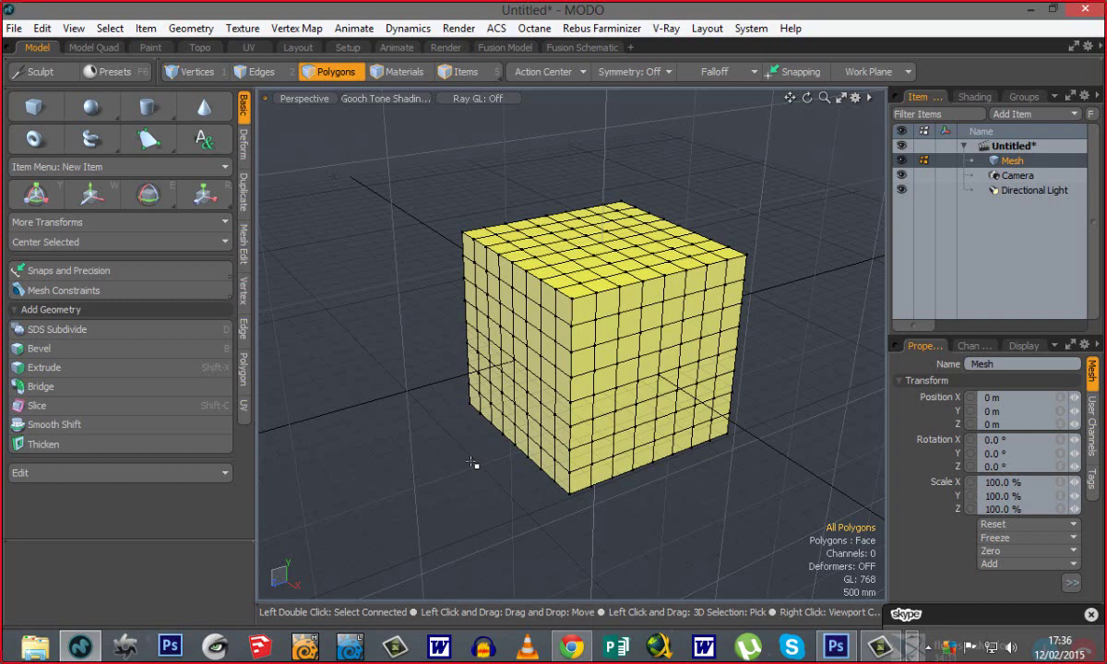
{"action": "left_click_drag", "start_coordinate": [618, 415], "coordinate": [549, 364], "text": "ctrl+alt"}
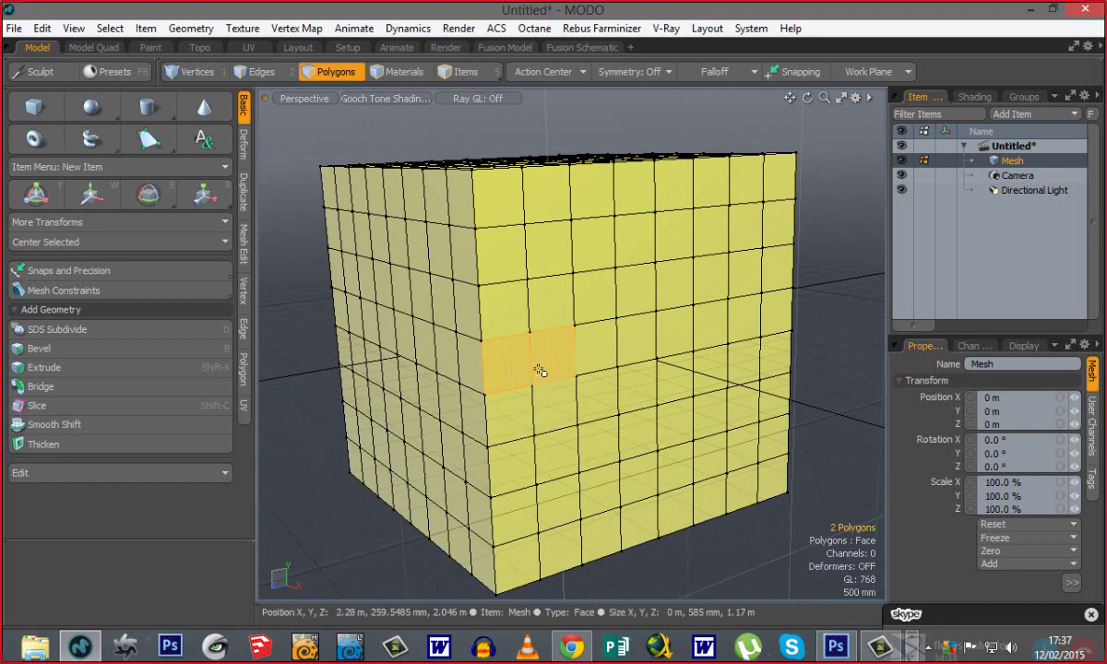
{"action": "key", "text": "l"}
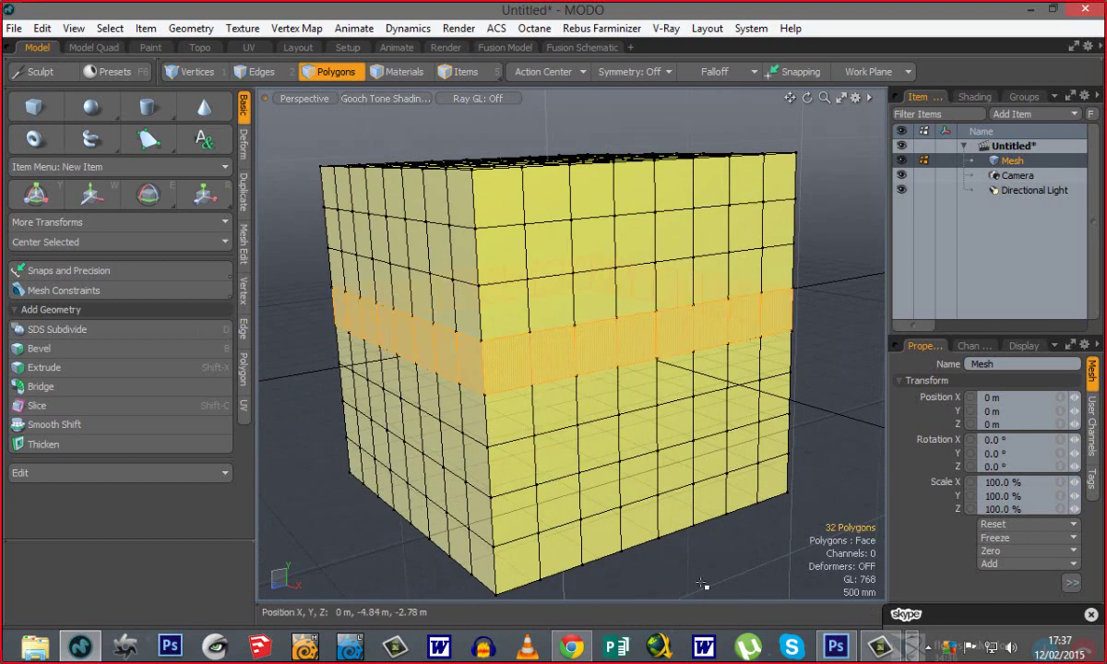
{"action": "left_click", "coordinate": [701, 583]}
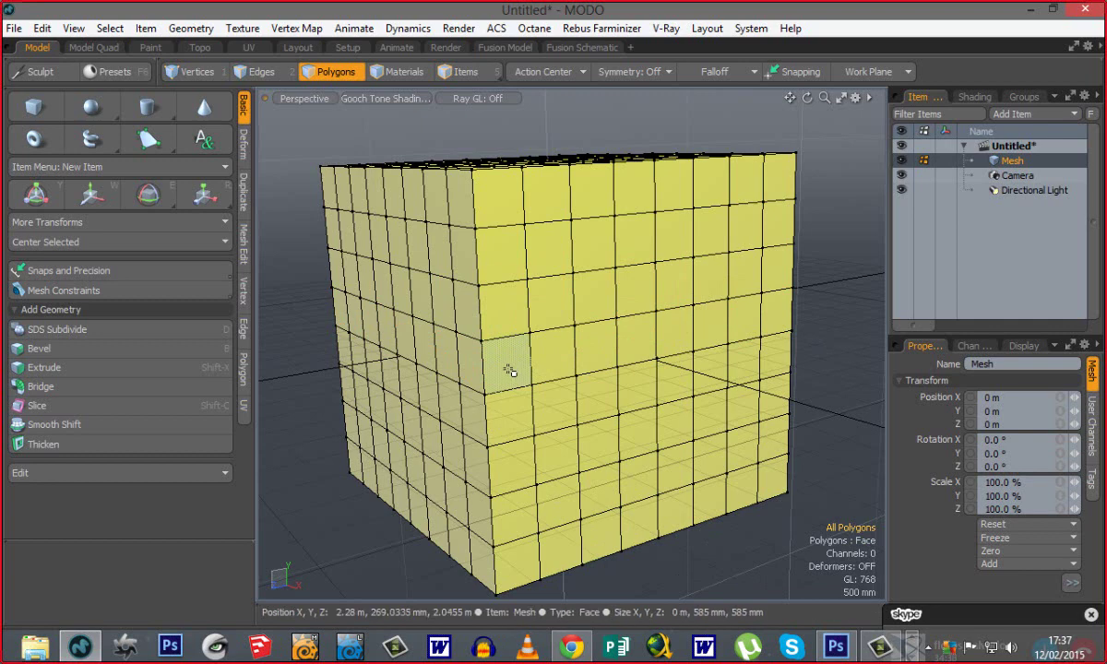
Extend a selection of two adjacent front-face polygons to all connected polygons of the cube, inspect it, and clear the selection.
{"action": "left_click_drag", "start_coordinate": [494, 370], "coordinate": [549, 366]}
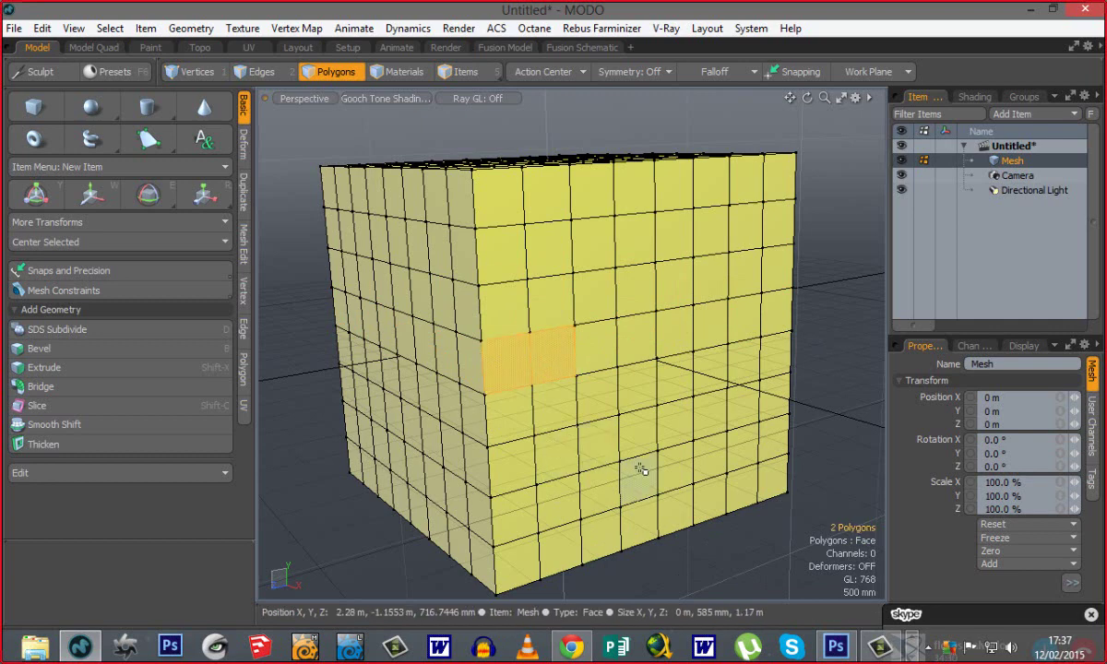
{"action": "double_click", "coordinate": [560, 359], "text": "shift"}
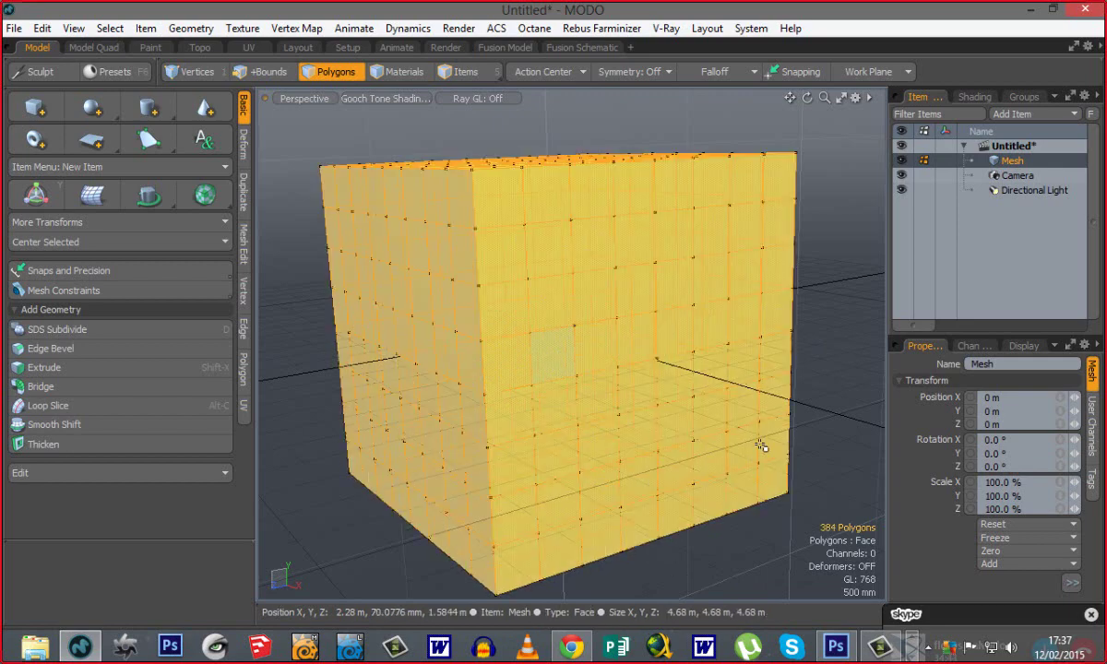
{"action": "left_click_drag", "start_coordinate": [499, 262], "coordinate": [528, 186], "text": "alt"}
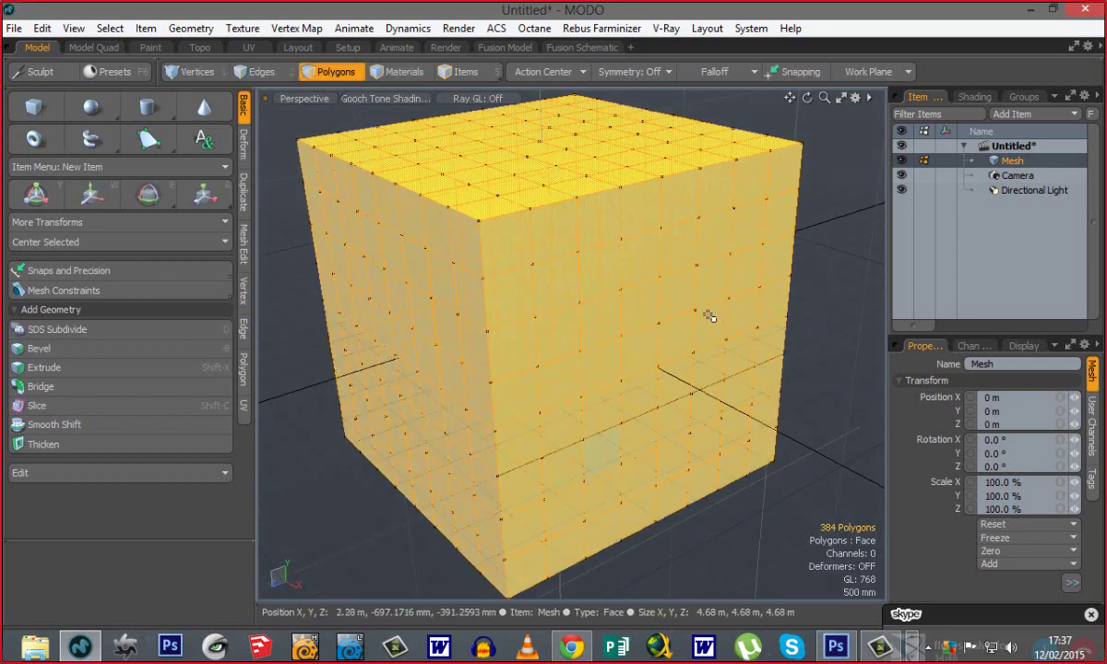
{"action": "left_click", "coordinate": [694, 538]}
Select the four polygons forming a 2 by 2 block at the centre of the cube's front face.
{"action": "left_click_drag", "start_coordinate": [667, 524], "coordinate": [576, 459], "text": "alt"}
{"action": "scroll", "coordinate": [586, 445], "scroll_direction": "down", "scroll_amount": 6}
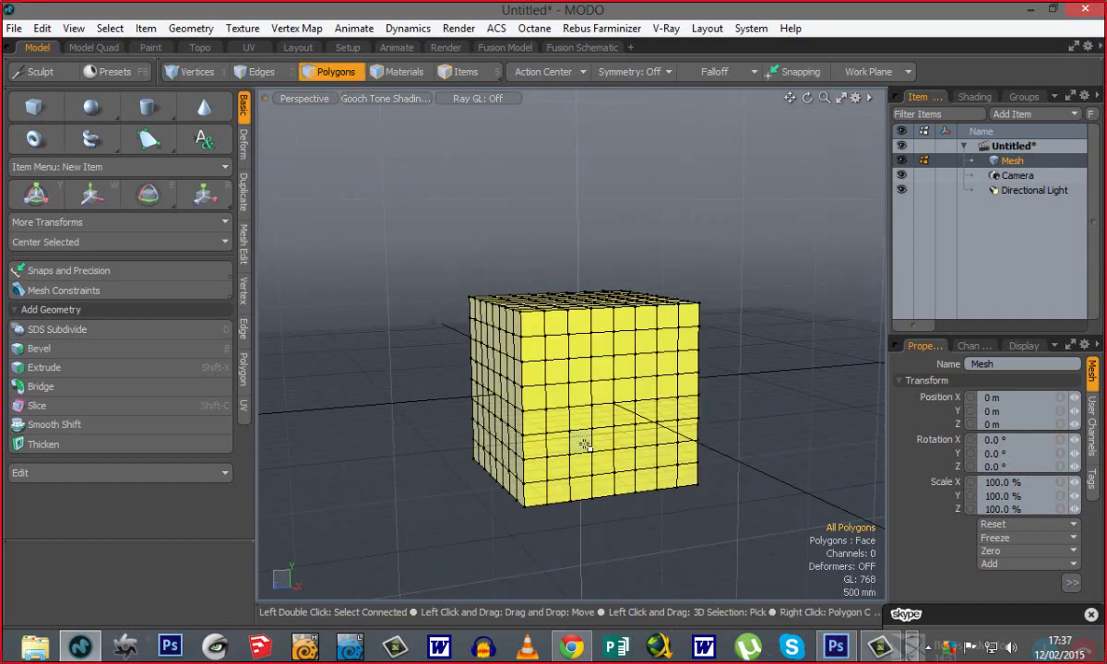
{"action": "scroll", "coordinate": [585, 445], "scroll_direction": "up", "scroll_amount": 5}
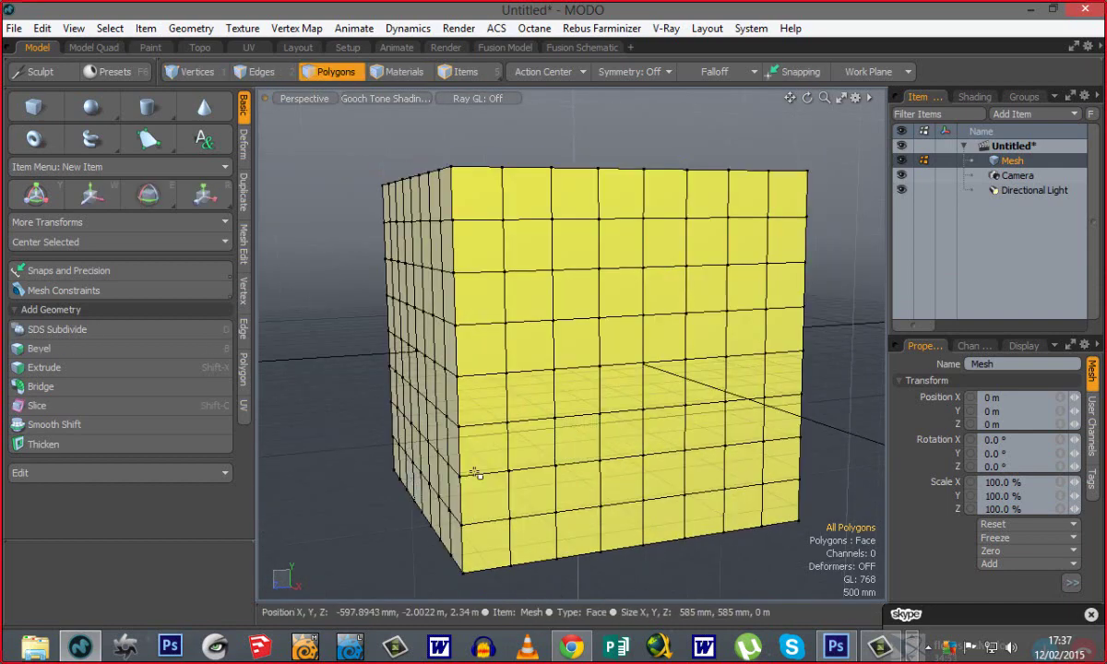
{"action": "left_click_drag", "start_coordinate": [662, 477], "coordinate": [498, 395], "text": "alt"}
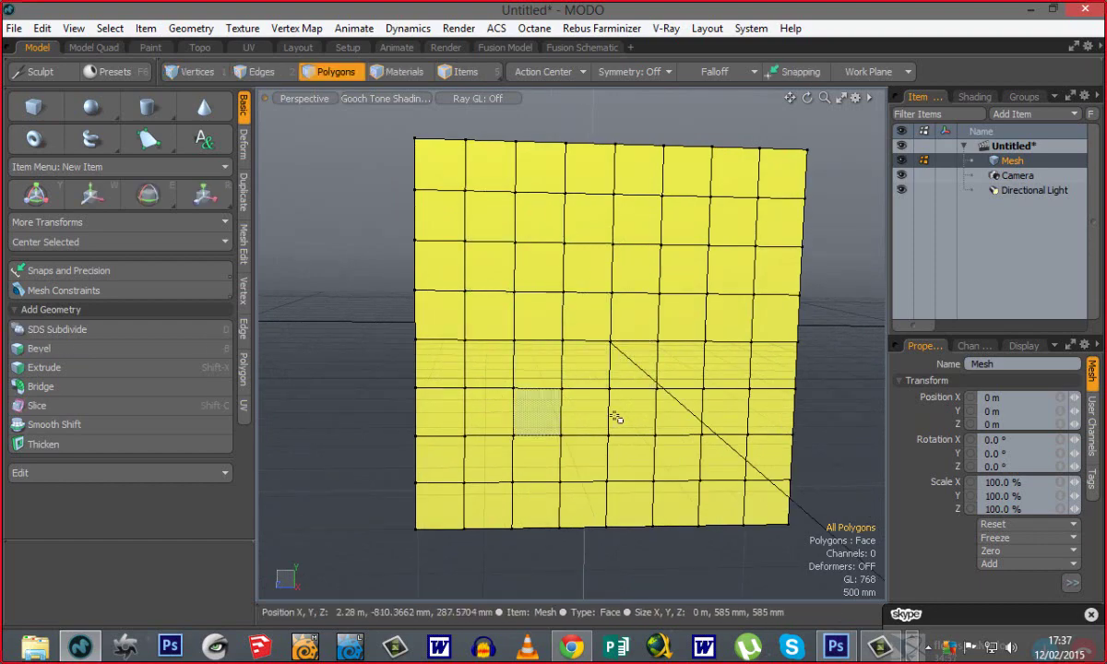
{"action": "left_click_drag", "start_coordinate": [542, 425], "coordinate": [613, 505], "text": "alt"}
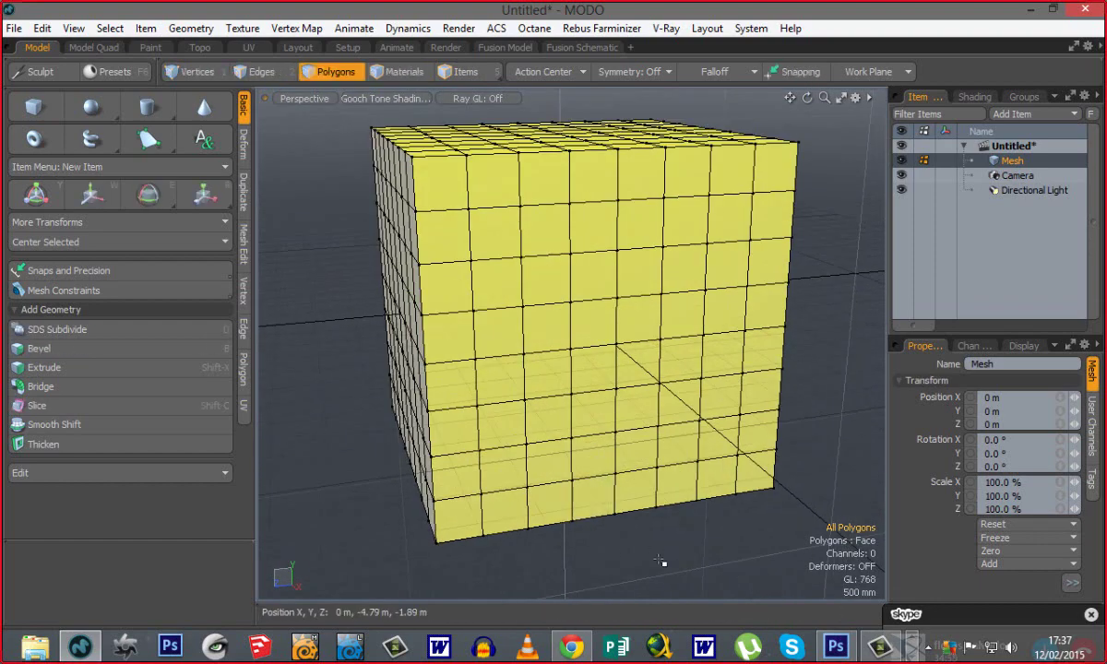
{"action": "left_click_drag", "start_coordinate": [618, 325], "coordinate": [613, 364]}
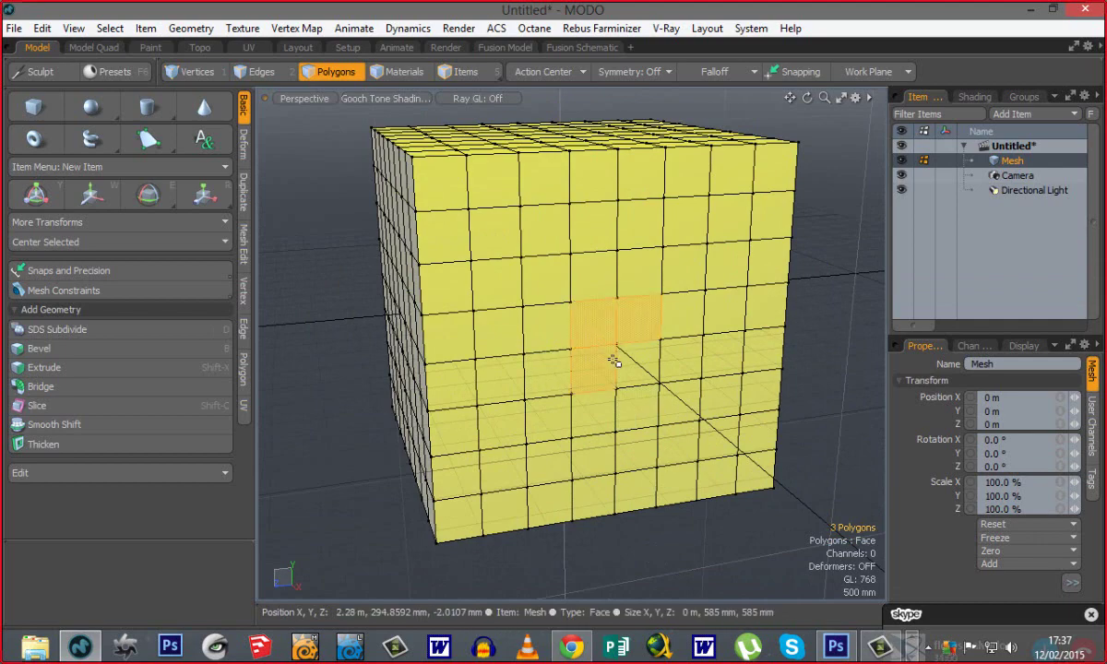
{"action": "left_click_drag", "start_coordinate": [604, 467], "coordinate": [554, 406], "text": "alt+shift"}
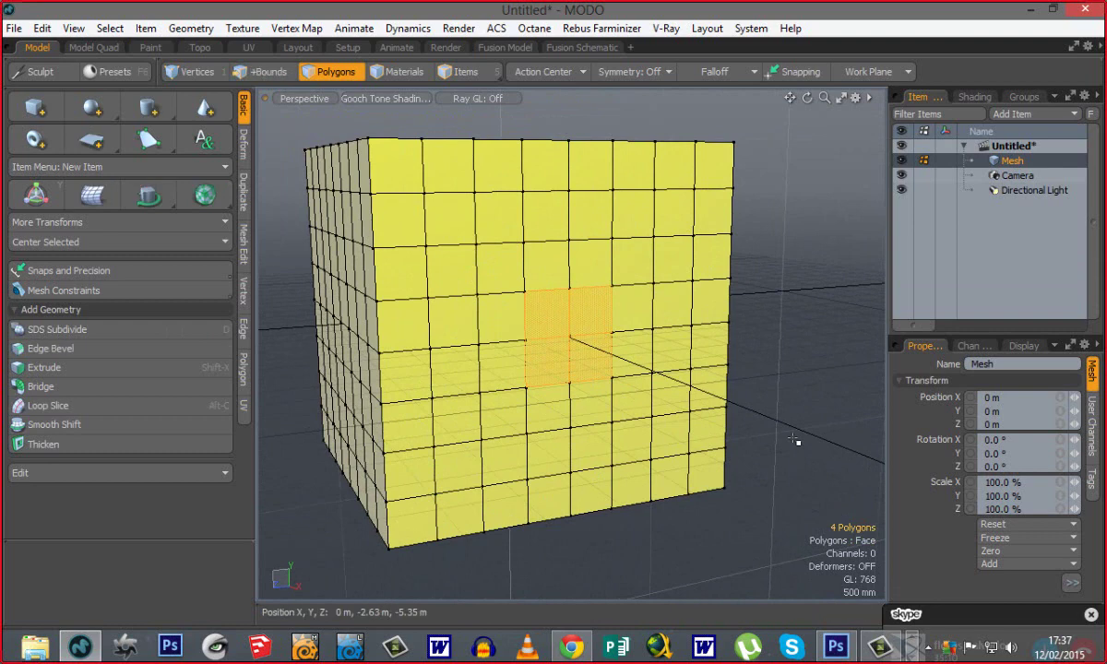
Grow the selection to the whole front face, shrink it back to the centre, and grow it to the central 4 by 4 block.
{"action": "key", "text": "shift+Up"}
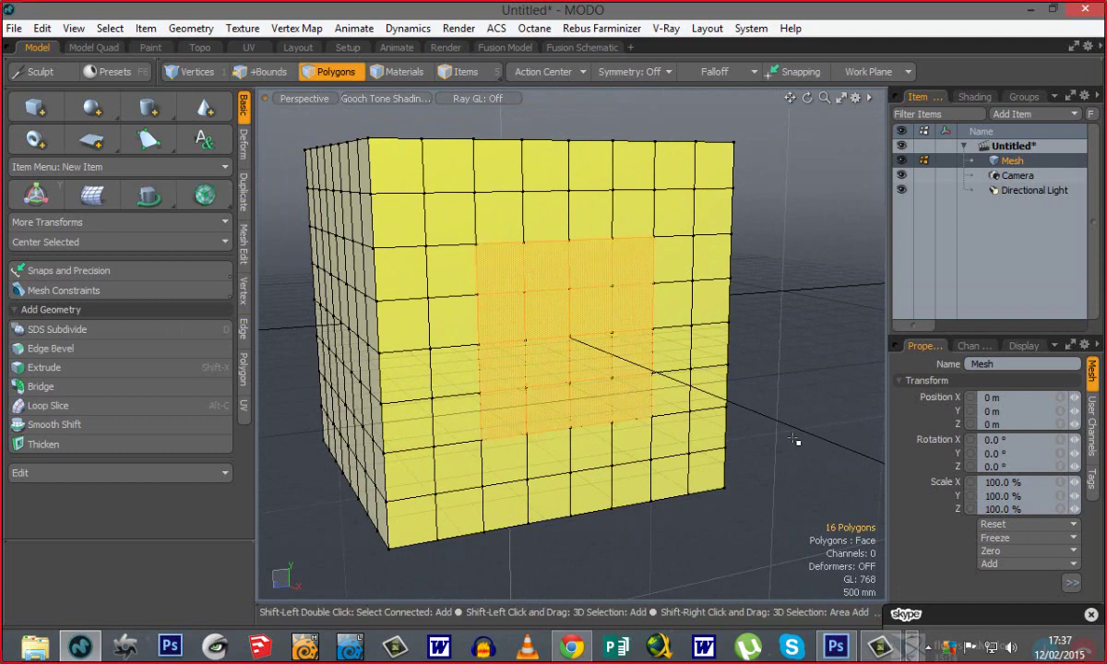
{"action": "key", "text": "shift+Up"}
{"action": "key", "text": "shift+Up"}
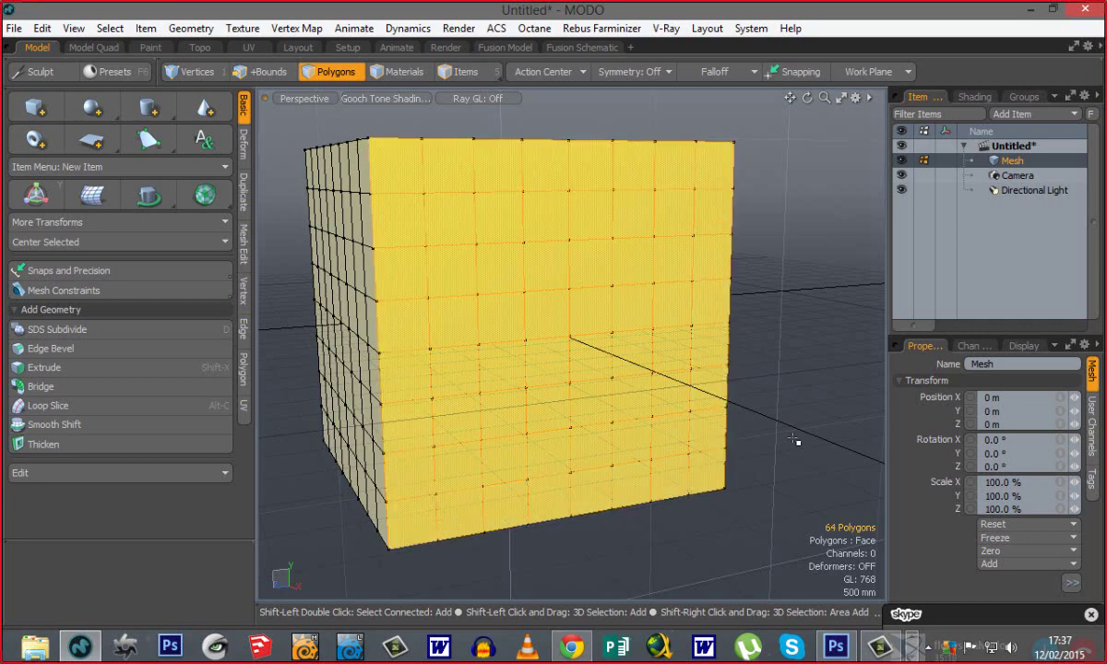
{"action": "key", "text": "shift+Down"}
{"action": "key", "text": "shift+Down"}
{"action": "key", "text": "shift+Down"}
{"action": "key", "text": "shift+Up"}
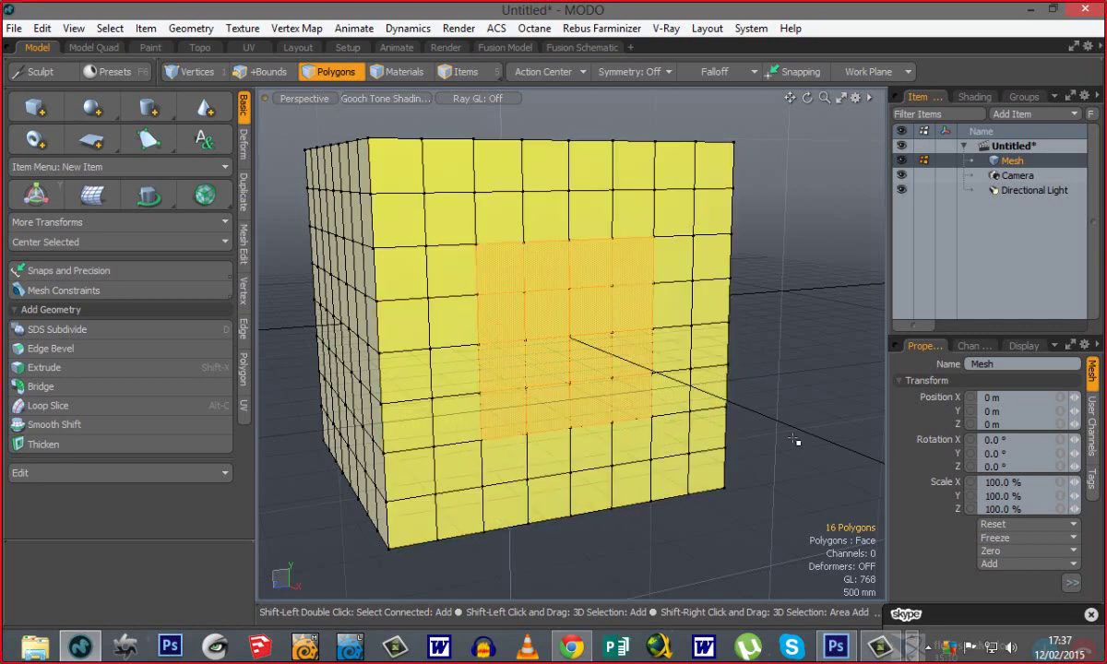
Grow the central 4 by 4 polygon selection twice, shrink it twice back to the block, and clear the selection.
{"action": "key", "text": "shift+Up"}
{"action": "key", "text": "shift+Up"}
{"action": "key", "text": "shift+Down"}
{"action": "key", "text": "shift+Down"}
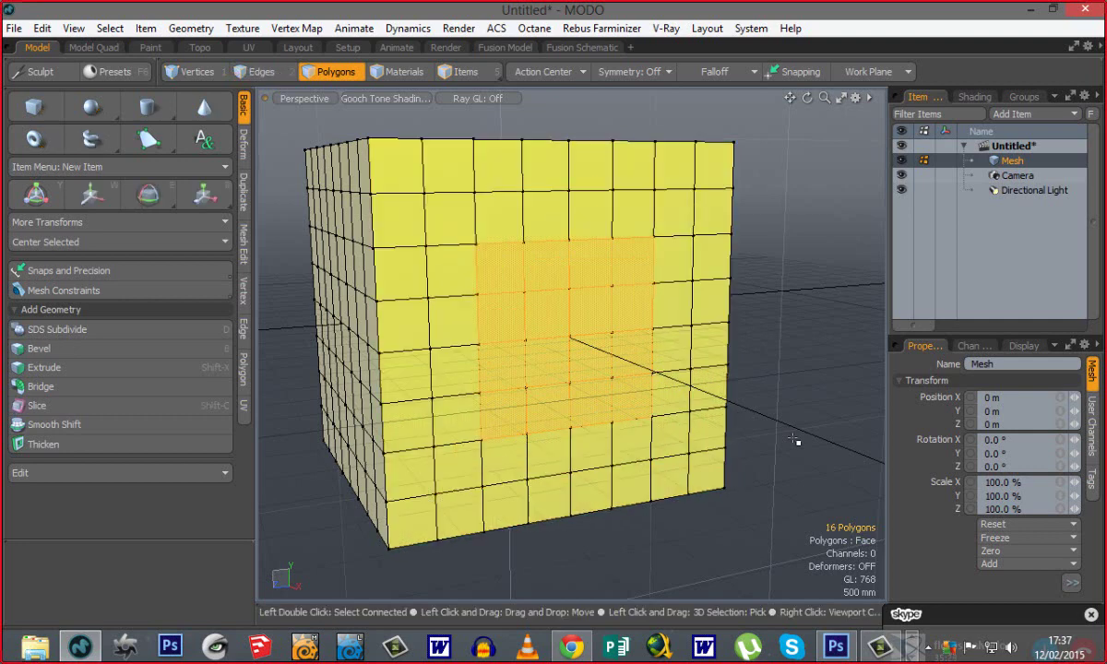
{"action": "left_click", "coordinate": [766, 424]}
{"action": "scroll", "coordinate": [507, 416], "scroll_direction": "down", "scroll_amount": 2}
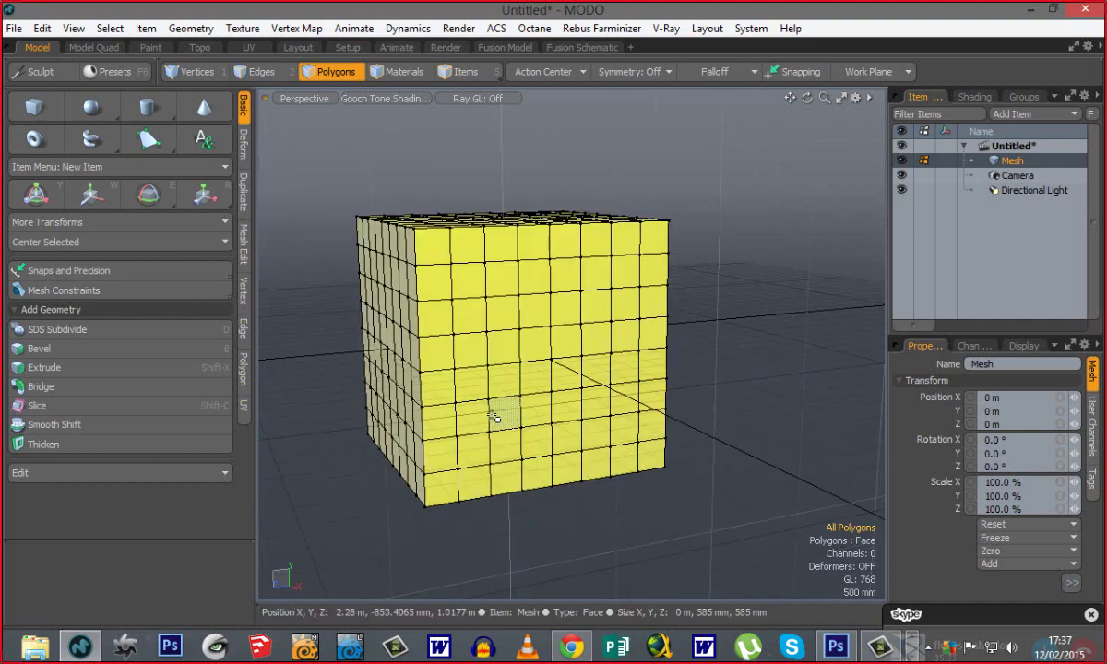
{"action": "left_click_drag", "start_coordinate": [493, 417], "coordinate": [433, 401], "text": "alt"}
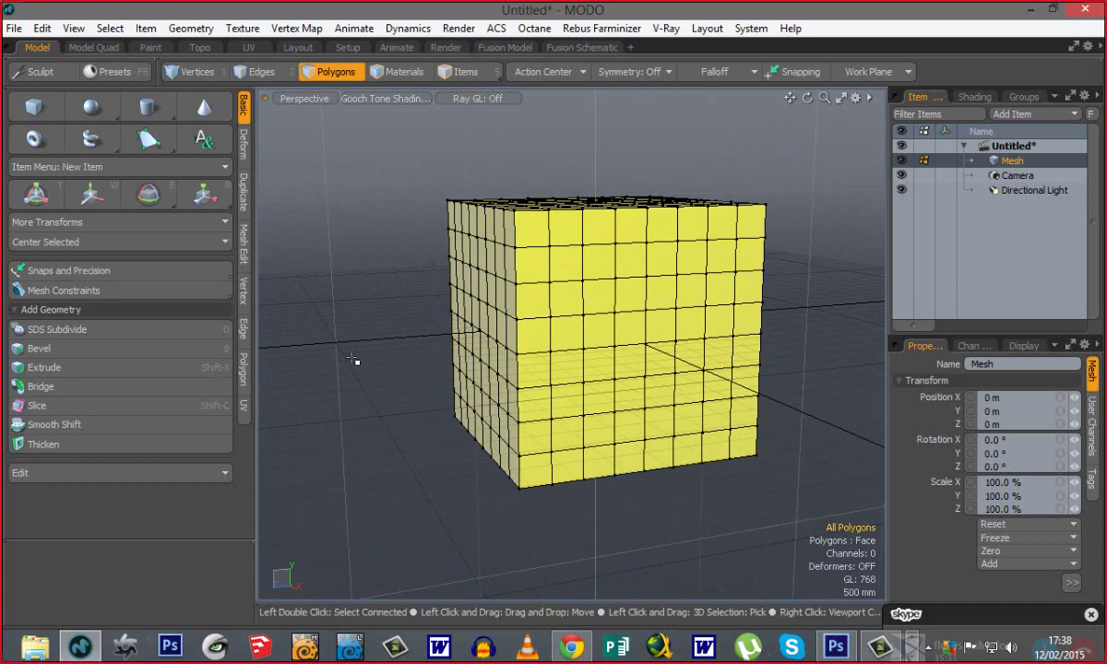
{"action": "left_click_drag", "start_coordinate": [442, 358], "coordinate": [539, 420], "text": "alt"}
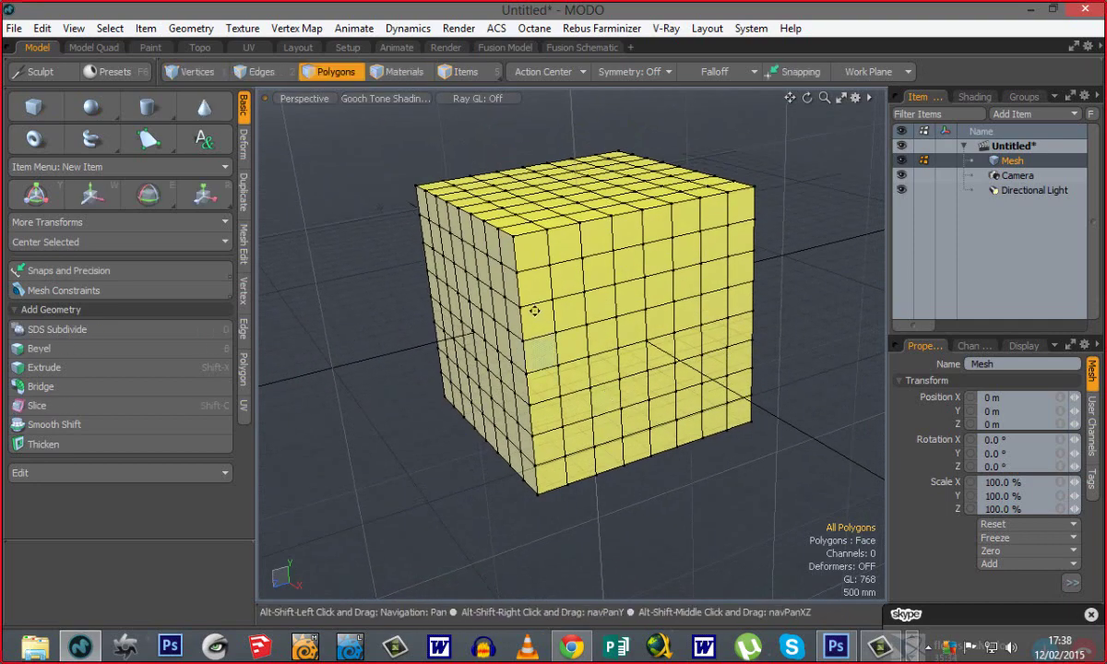
{"action": "left_click_drag", "start_coordinate": [534, 314], "coordinate": [527, 254], "text": "alt"}
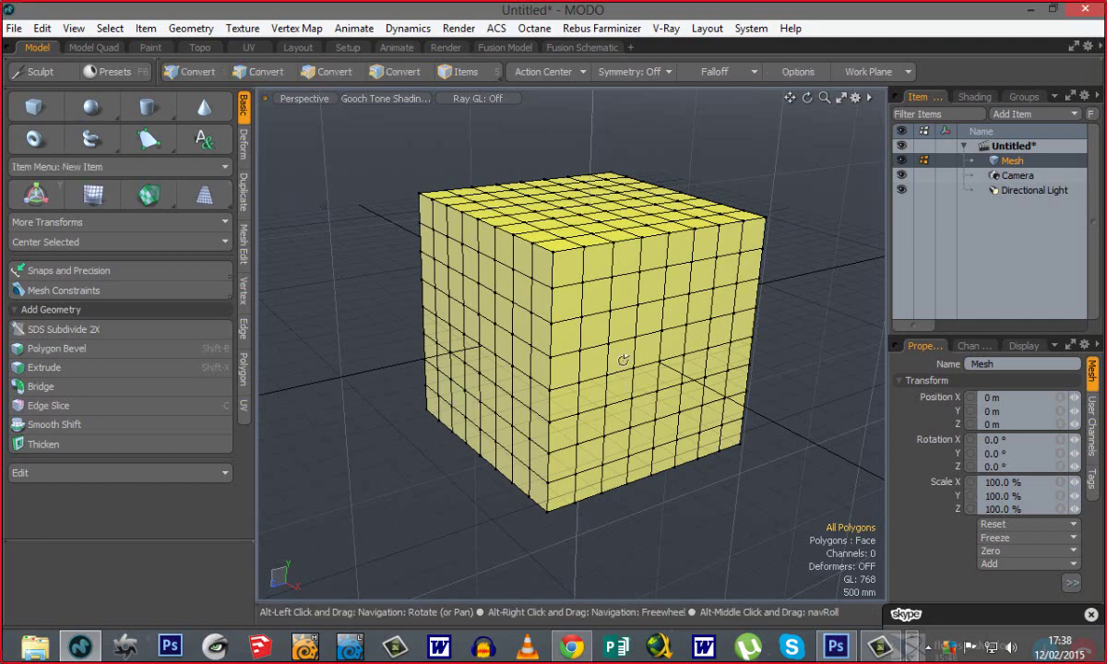
{"action": "left_click_drag", "start_coordinate": [623, 361], "coordinate": [595, 318], "text": "alt"}
{"action": "left_click_drag", "start_coordinate": [620, 436], "coordinate": [581, 501], "text": "alt"}
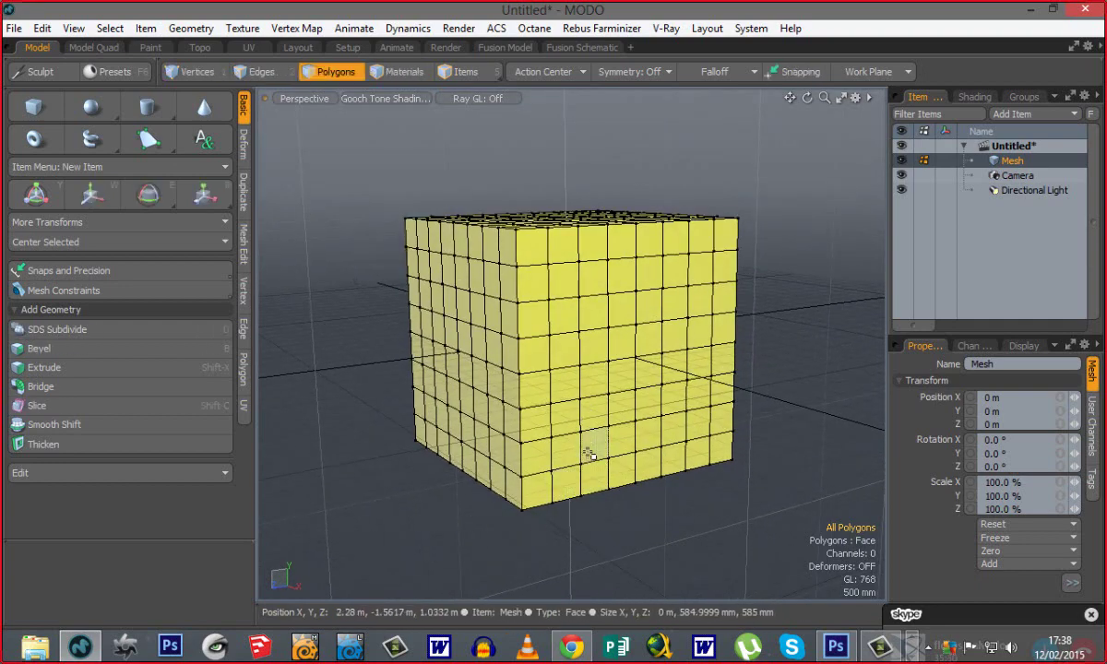
{"action": "left_click_drag", "start_coordinate": [588, 450], "coordinate": [609, 315], "text": "alt"}
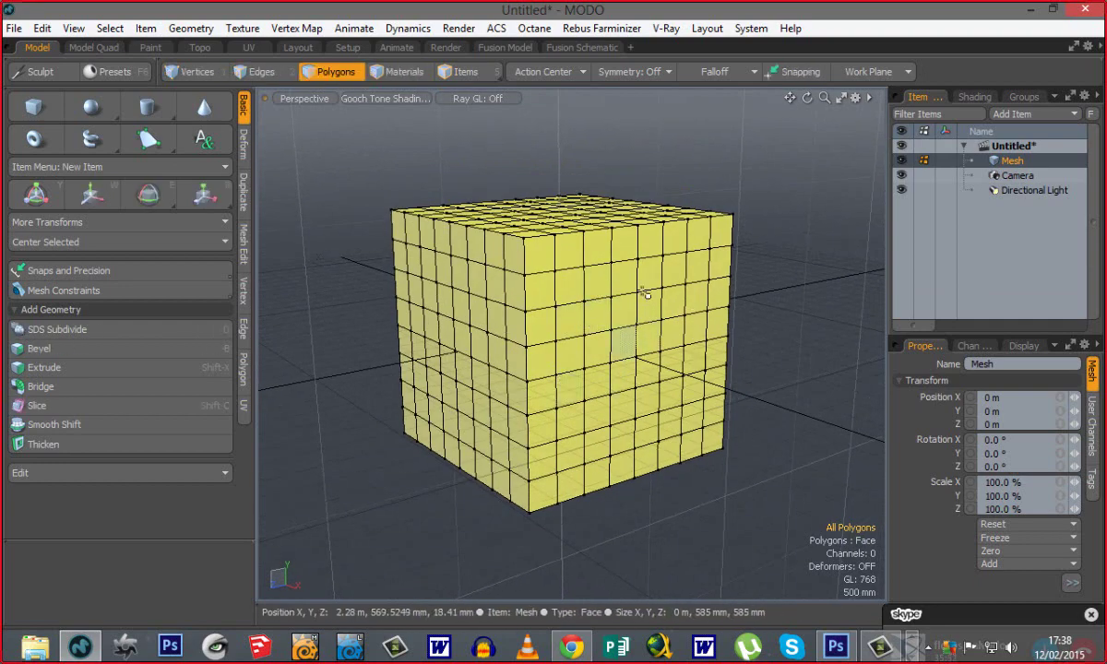
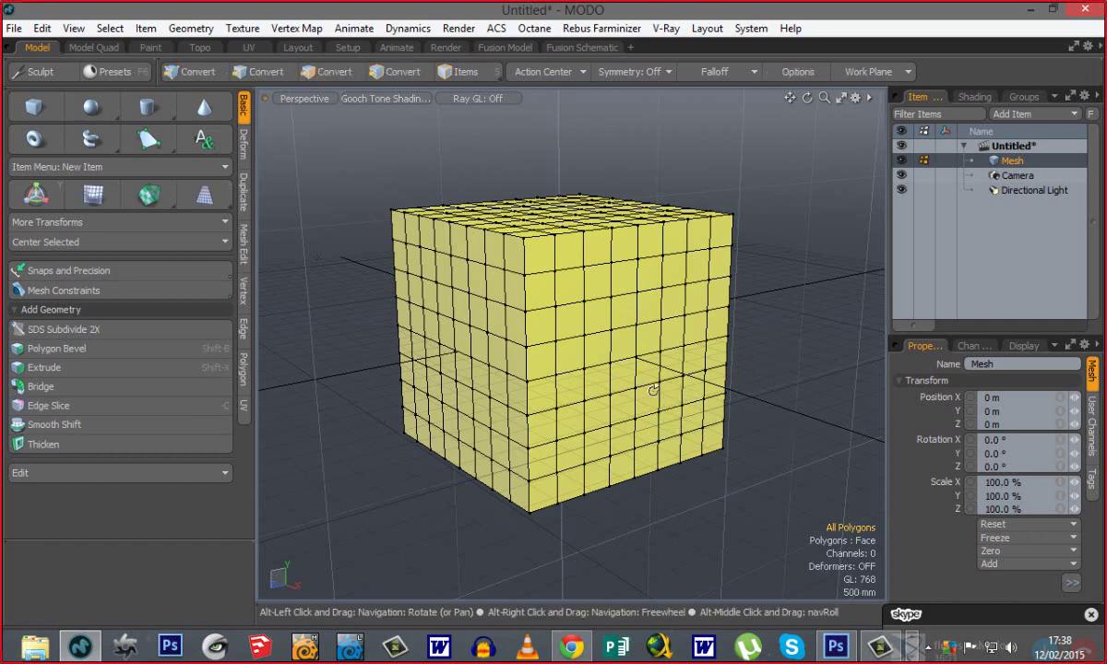
Select a 3 by 3 block of polygons near the centre of the cube's front face and delete it.
{"action": "left_click_drag", "start_coordinate": [665, 415], "coordinate": [564, 365], "text": "alt"}
{"action": "mouse_move", "coordinate": [597, 315]}
{"action": "left_mouse_down"}
{"action": "mouse_move", "coordinate": [606, 383]}
{"action": "mouse_move", "coordinate": [655, 321]}
{"action": "mouse_move", "coordinate": [620, 338]}
{"action": "mouse_move", "coordinate": [590, 318]}
{"action": "left_mouse_up"}
{"action": "left_click_drag", "start_coordinate": [673, 480], "coordinate": [825, 404], "text": "alt"}
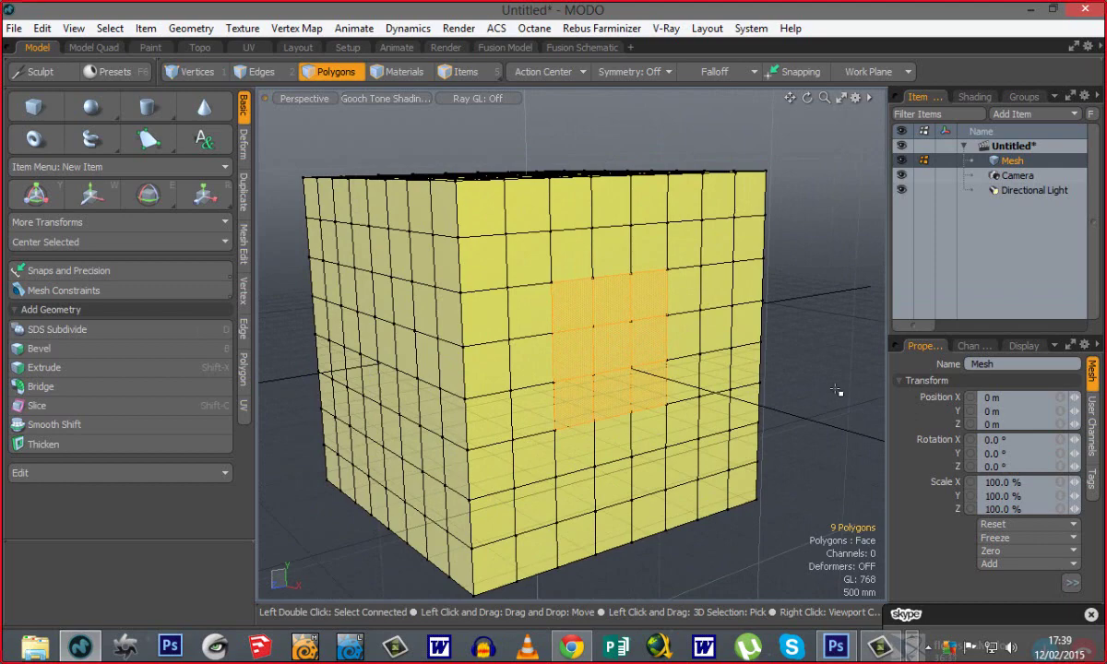
{"action": "key", "text": "Delete"}
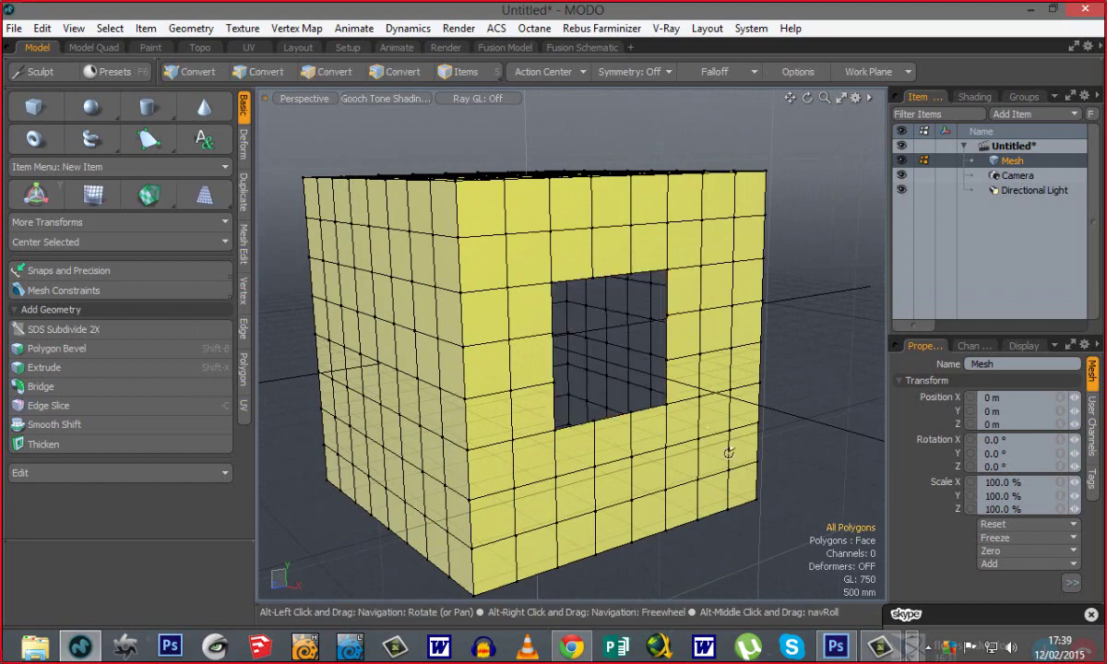
{"action": "left_click_drag", "start_coordinate": [645, 413], "coordinate": [487, 268], "text": "alt"}
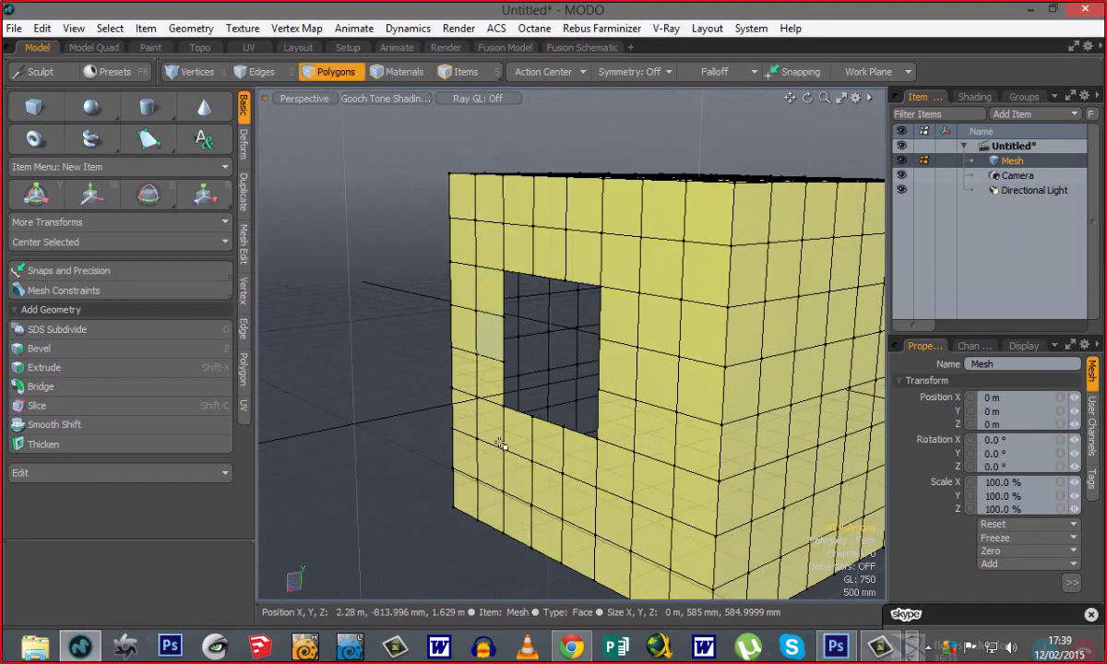
{"action": "left_click_drag", "start_coordinate": [437, 398], "coordinate": [458, 428], "text": "alt"}
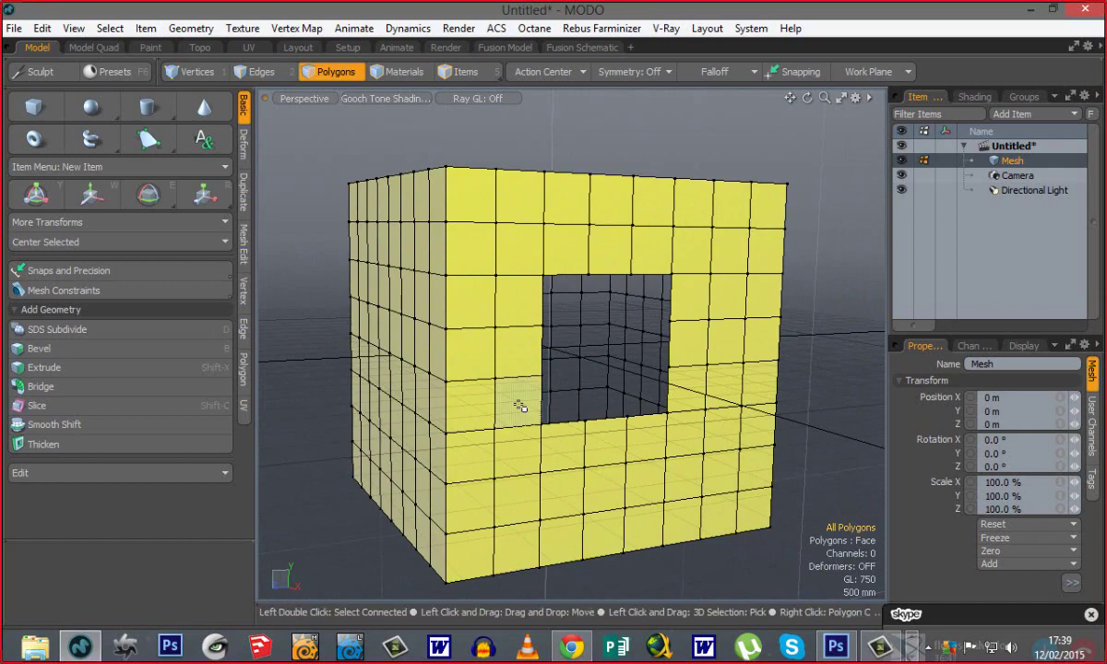
Undo the polygon deletion and select the same 3 by 3 block on the front face again.
{"action": "key", "text": "ctrl+z"}
{"action": "left_click_drag", "start_coordinate": [601, 472], "coordinate": [618, 492], "text": "alt"}
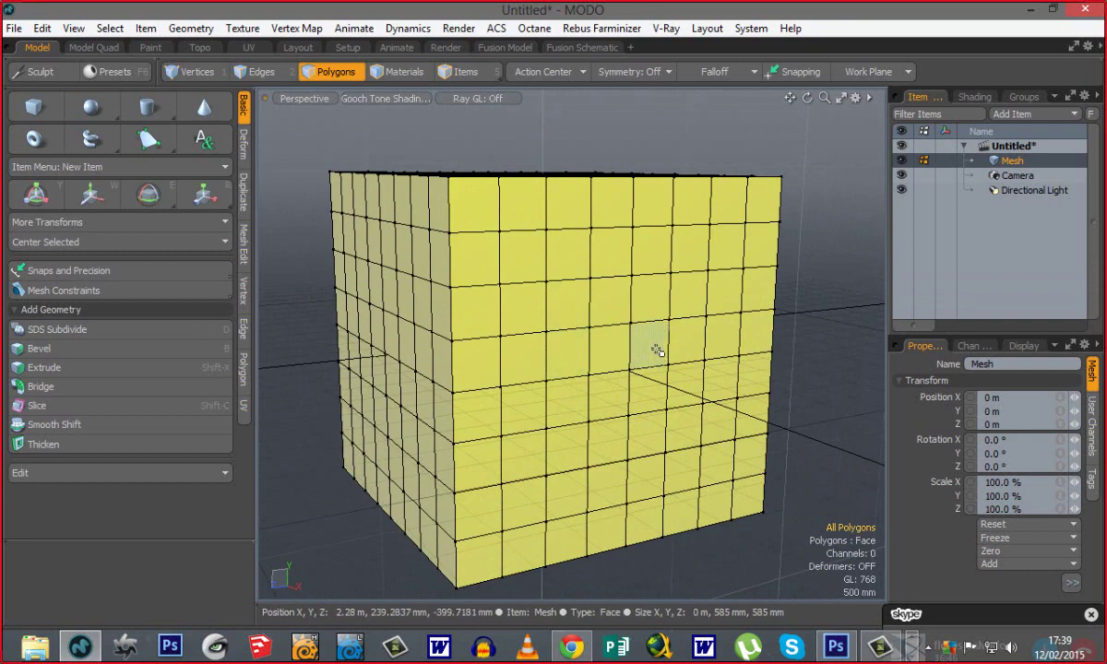
{"action": "mouse_move", "coordinate": [652, 304]}
{"action": "left_mouse_down"}
{"action": "mouse_move", "coordinate": [566, 376]}
{"action": "mouse_move", "coordinate": [624, 397]}
{"action": "mouse_move", "coordinate": [655, 354]}
{"action": "mouse_move", "coordinate": [623, 349]}
{"action": "left_mouse_up"}
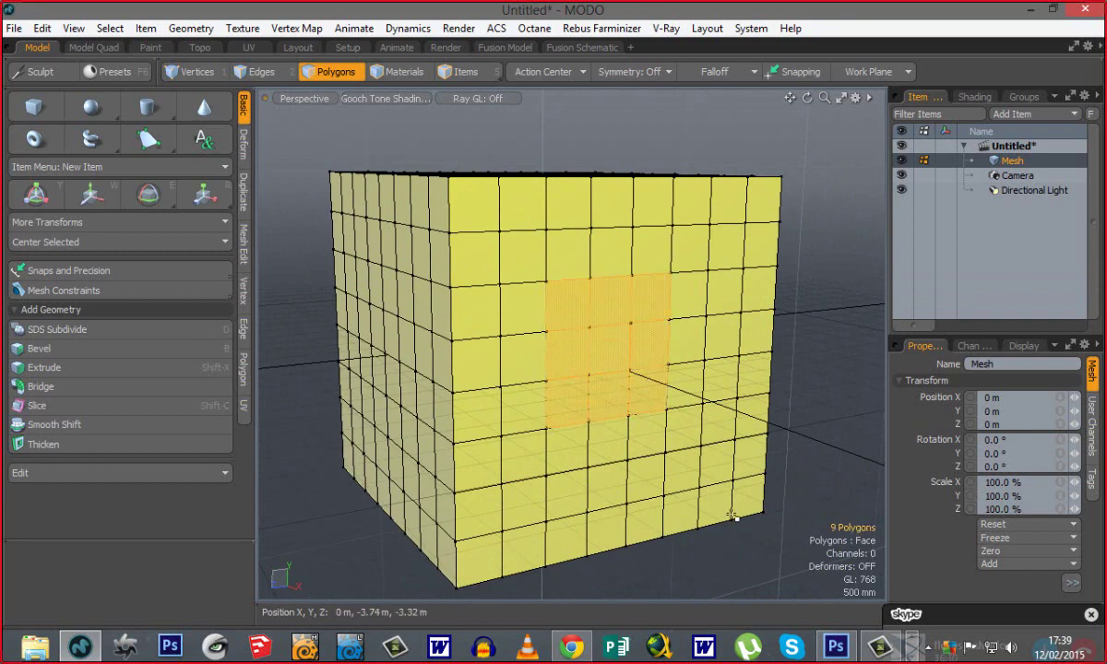
{"action": "key", "text": "alt"}
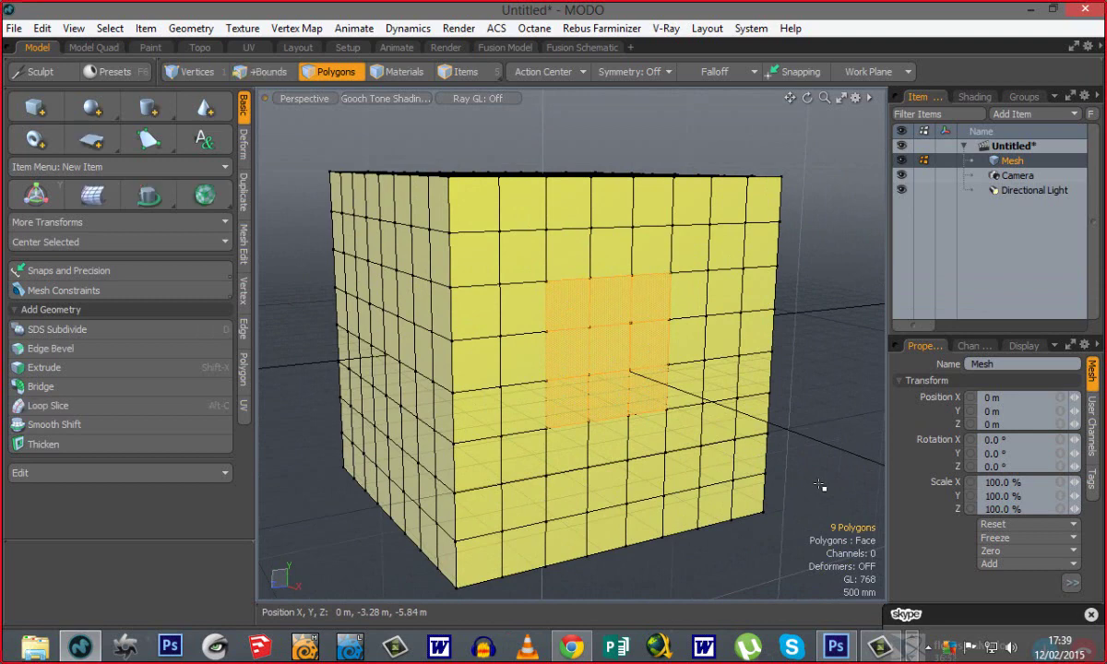
Hide all unselected polygons to isolate the 3 by 3 block, unhide the rest of the cube, and clear the selection.
{"action": "key", "text": "shift+h"}
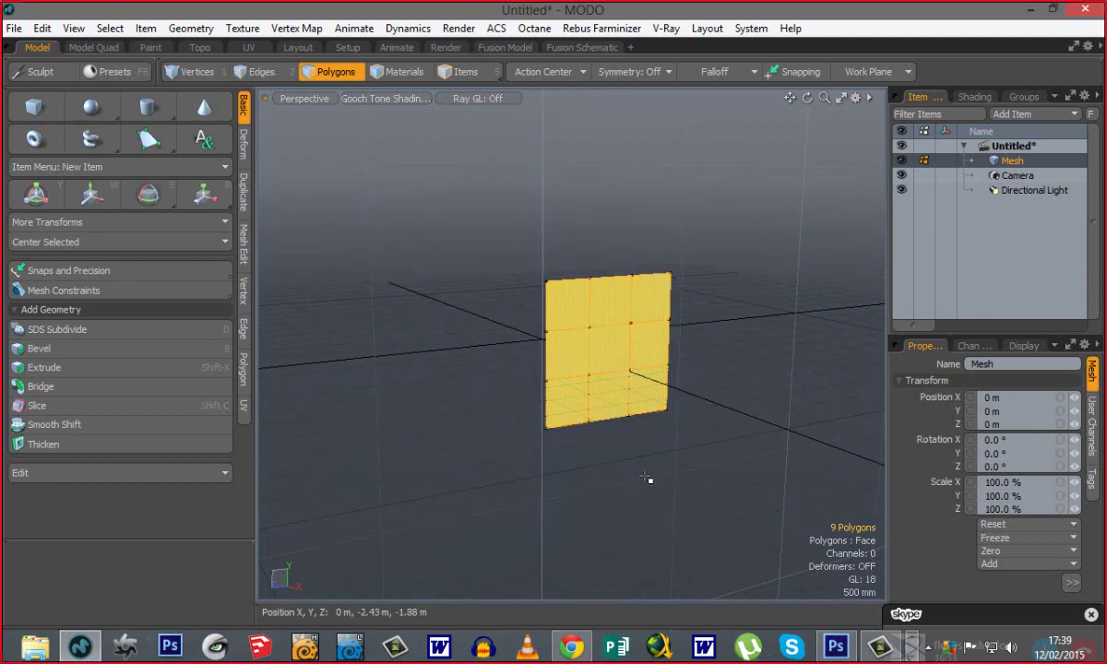
{"action": "left_click_drag", "start_coordinate": [581, 457], "coordinate": [584, 480], "text": "alt"}
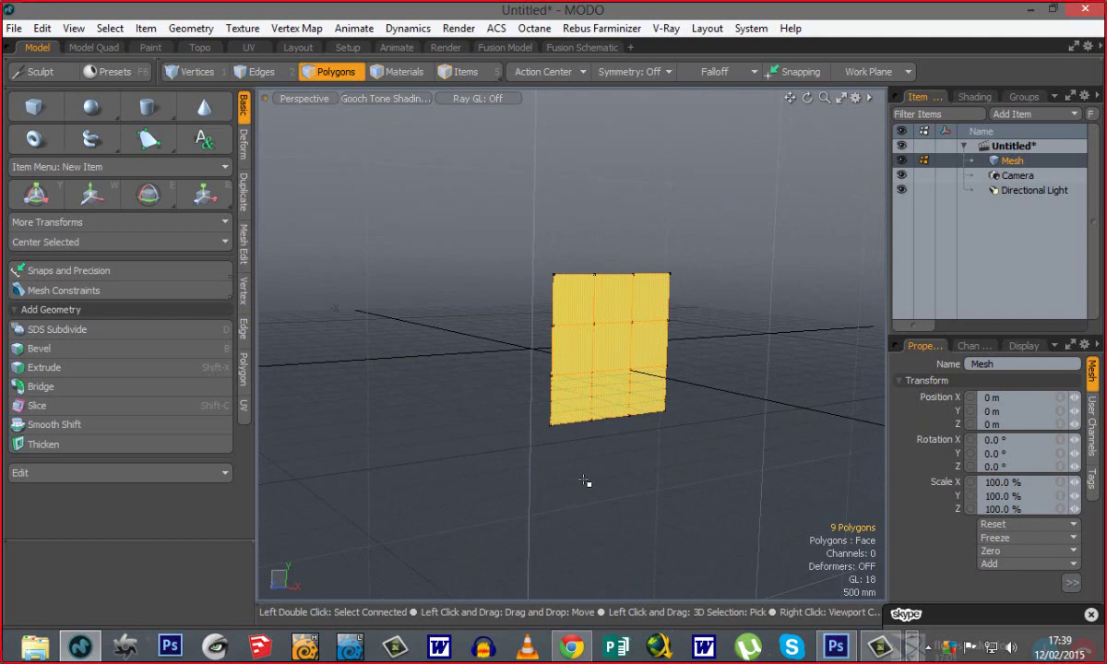
{"action": "key", "text": "u"}
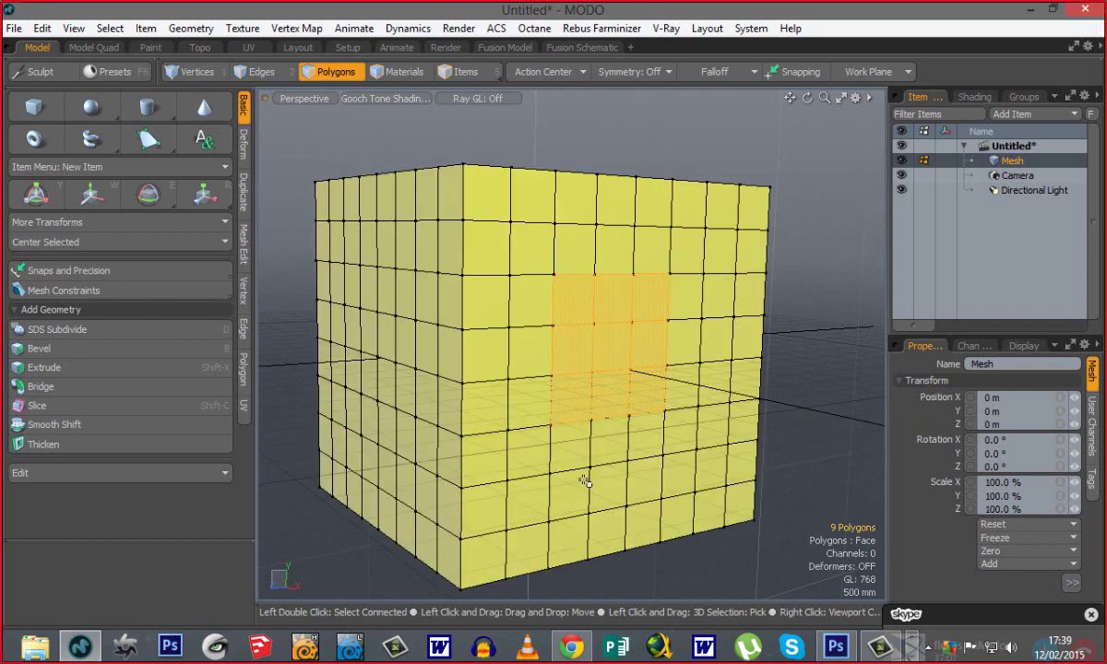
{"action": "left_click", "coordinate": [815, 423]}
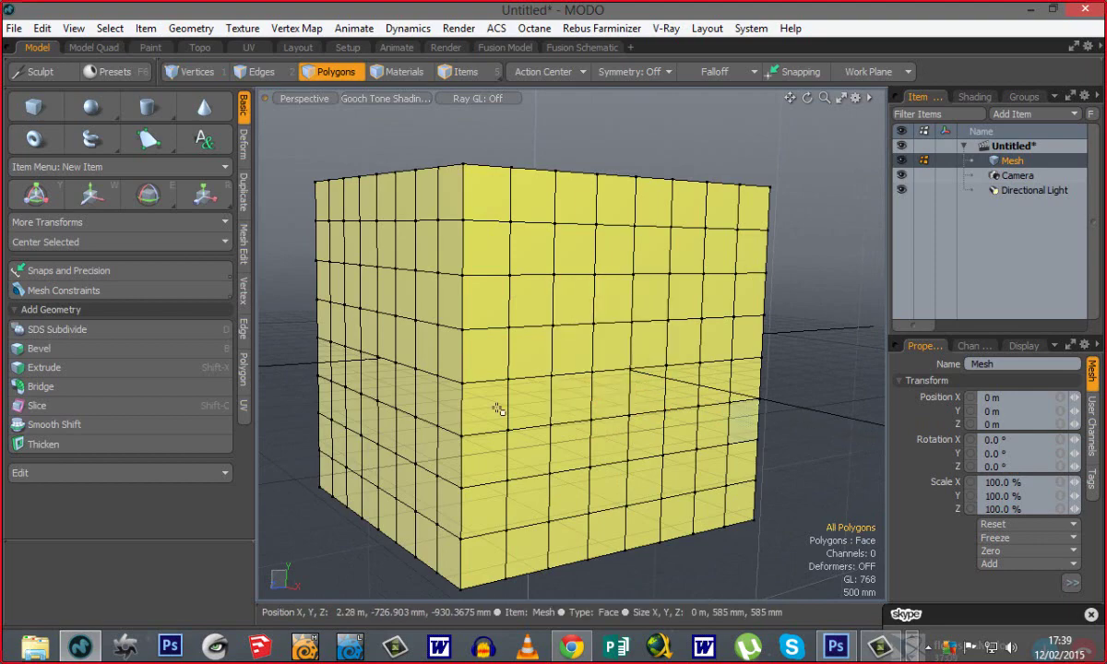
Select the four polygons forming a 2 by 2 block at the centre of the cube's front face.
{"action": "left_click_drag", "start_coordinate": [496, 408], "coordinate": [443, 443], "text": "alt"}
{"action": "mouse_move", "coordinate": [613, 334]}
{"action": "left_mouse_down"}
{"action": "mouse_move", "coordinate": [655, 366]}
{"action": "mouse_move", "coordinate": [650, 347]}
{"action": "left_mouse_up"}
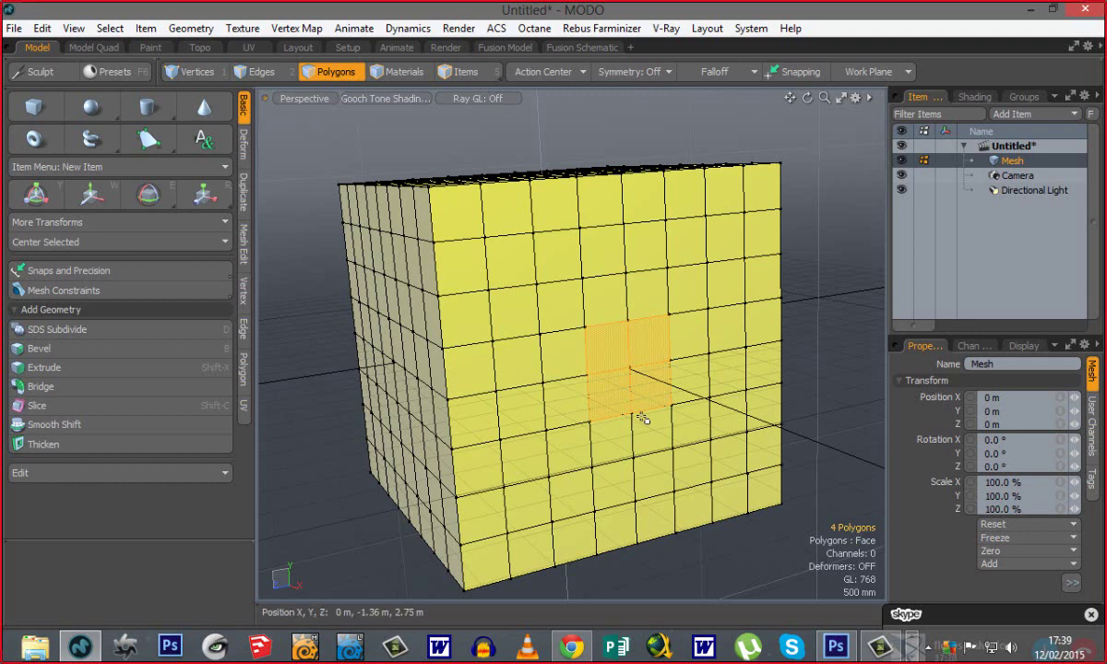
{"action": "left_click_drag", "start_coordinate": [649, 408], "coordinate": [596, 421], "text": "alt"}
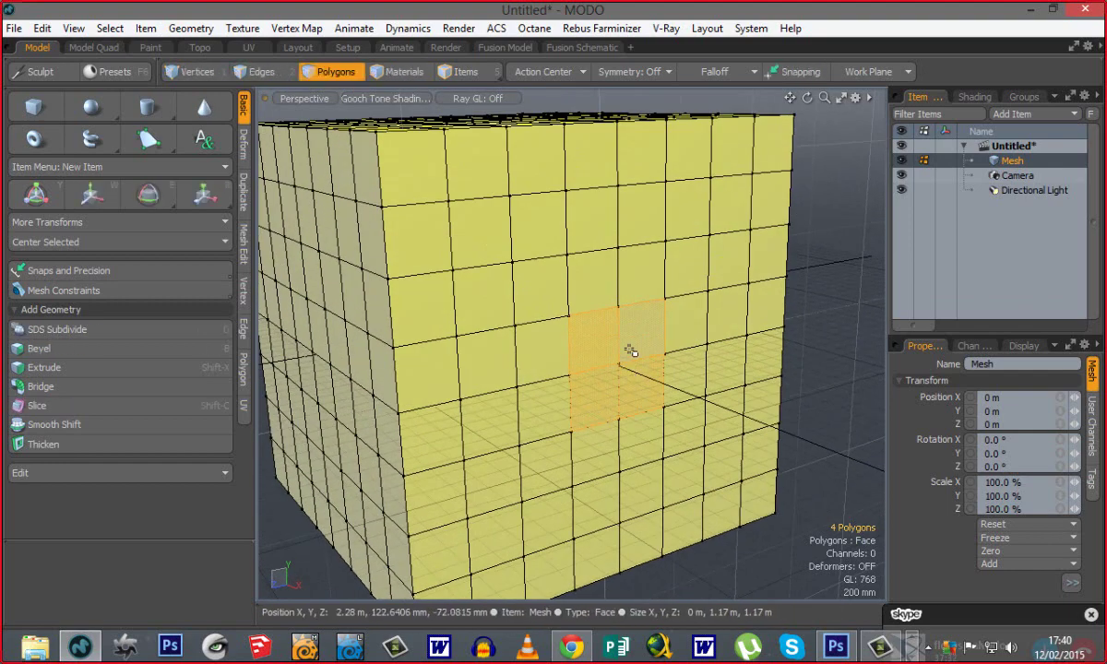
{"action": "left_click_drag", "start_coordinate": [528, 408], "coordinate": [642, 357], "text": "alt"}
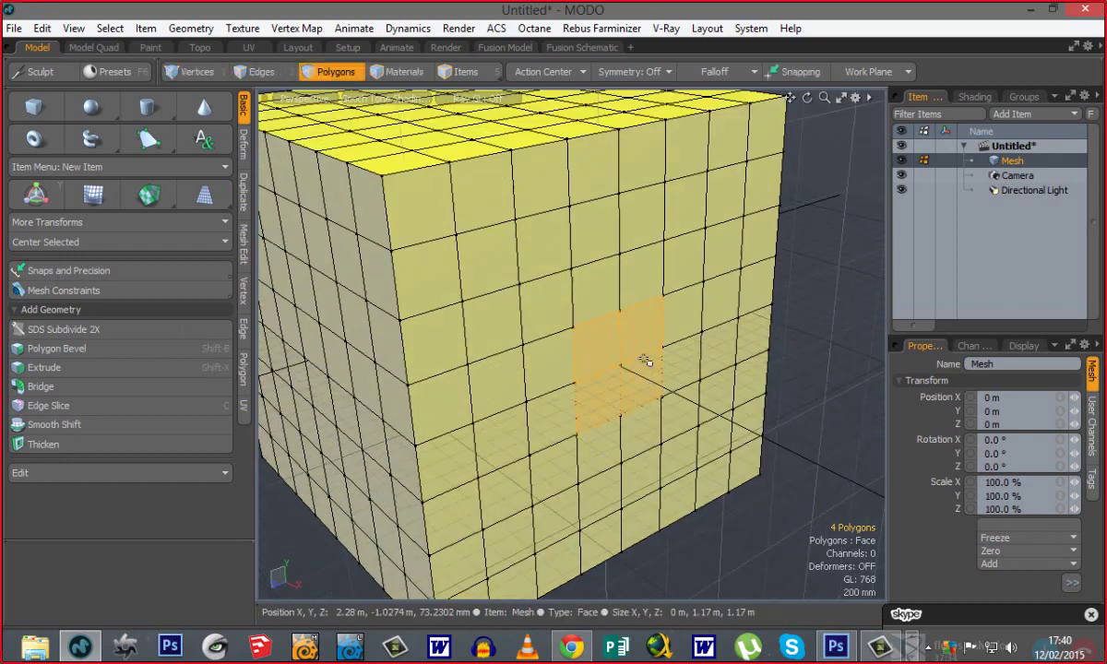
{"action": "left_click_drag", "start_coordinate": [649, 442], "coordinate": [551, 284], "text": "alt"}
{"action": "left_click_drag", "start_coordinate": [573, 443], "coordinate": [559, 376], "text": "alt"}
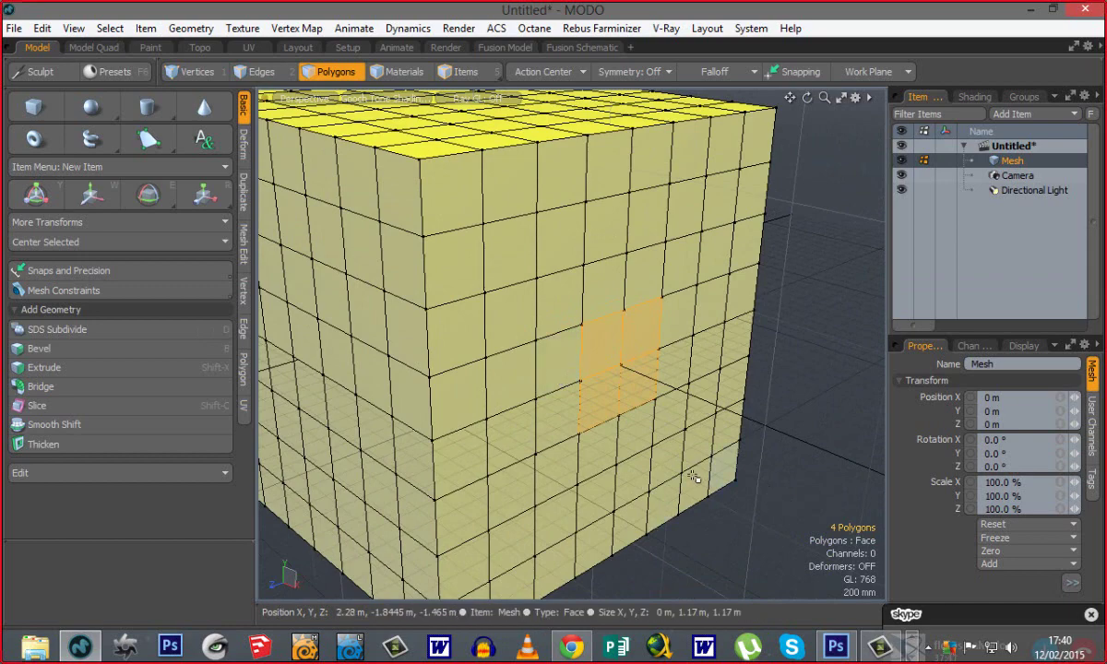
Bevel the four selected polygons inward with a shift of -1.88 m to form a deep recess in the front face.
{"action": "key", "text": "b"}
{"action": "left_click_drag", "start_coordinate": [564, 402], "coordinate": [649, 403], "text": "alt"}
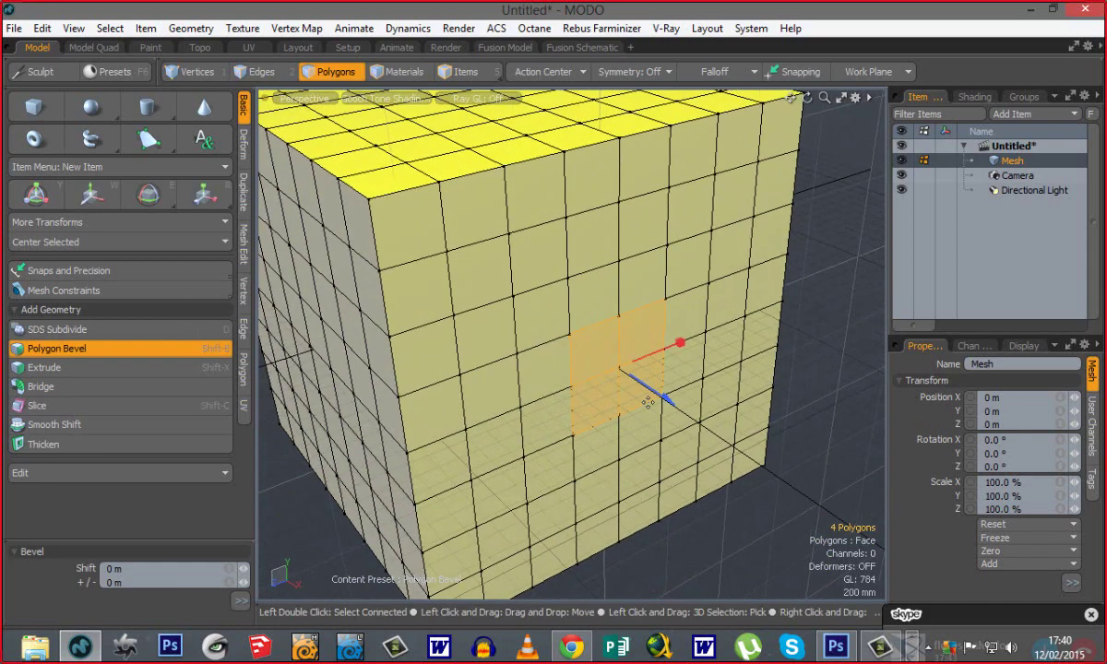
{"action": "left_click_drag", "start_coordinate": [672, 337], "coordinate": [597, 293]}
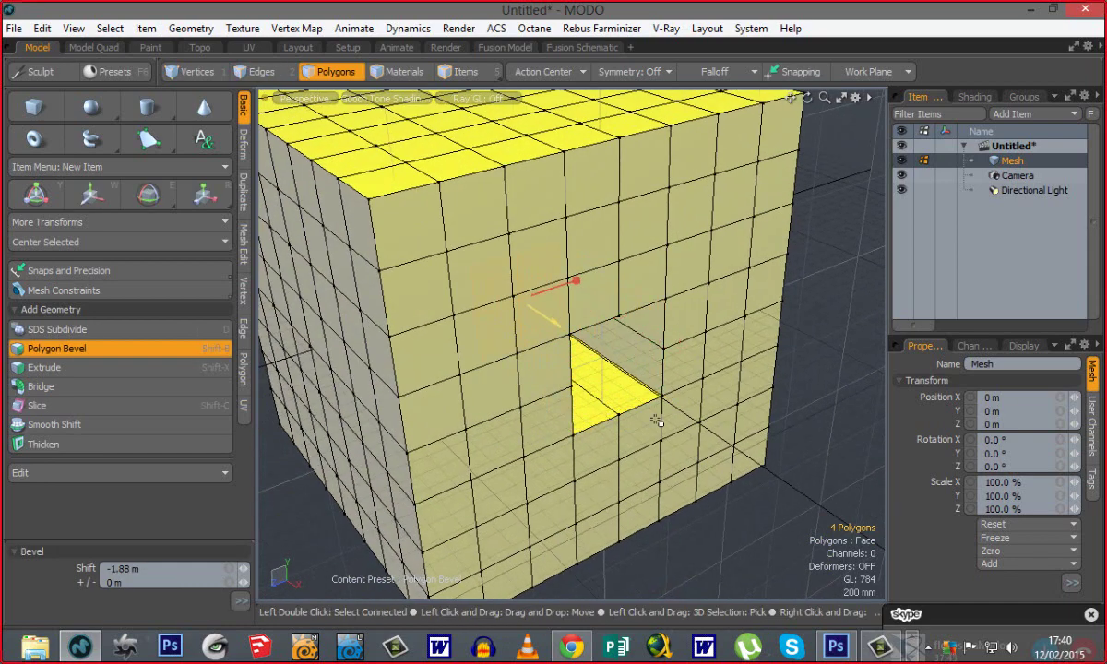
{"action": "key", "text": "space"}
Add a single uniform loop slice around the recess's inner walls, halfway along its depth.
{"action": "left_click_drag", "start_coordinate": [495, 445], "coordinate": [628, 387], "text": "alt"}
{"action": "key", "text": "space"}
{"action": "key", "text": "space"}
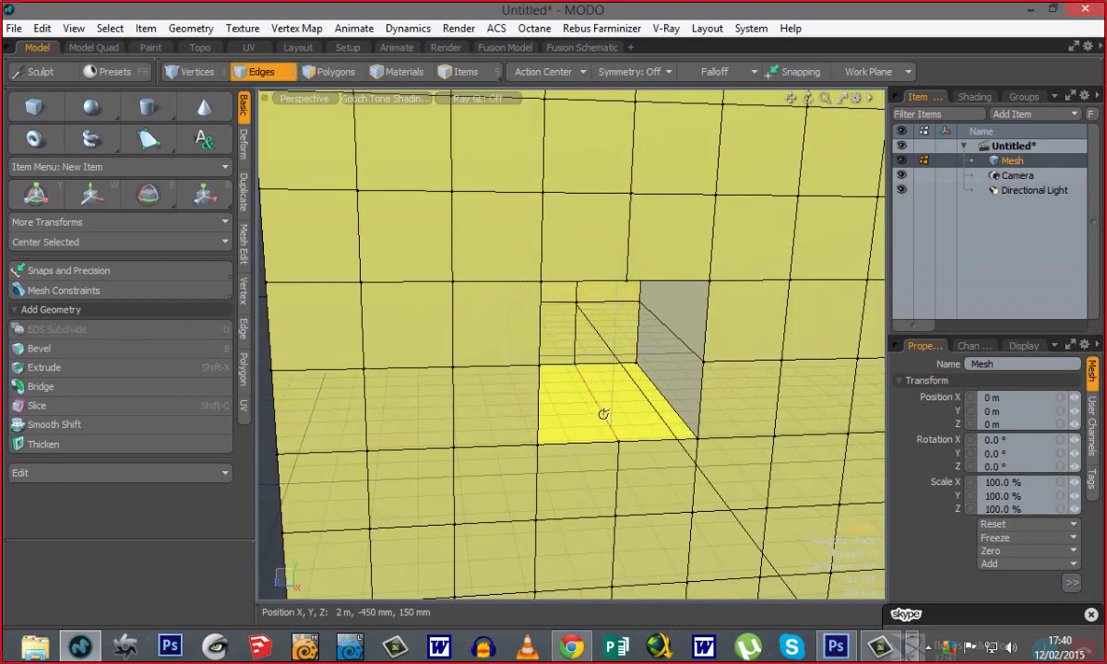
{"action": "key", "text": "alt+c"}
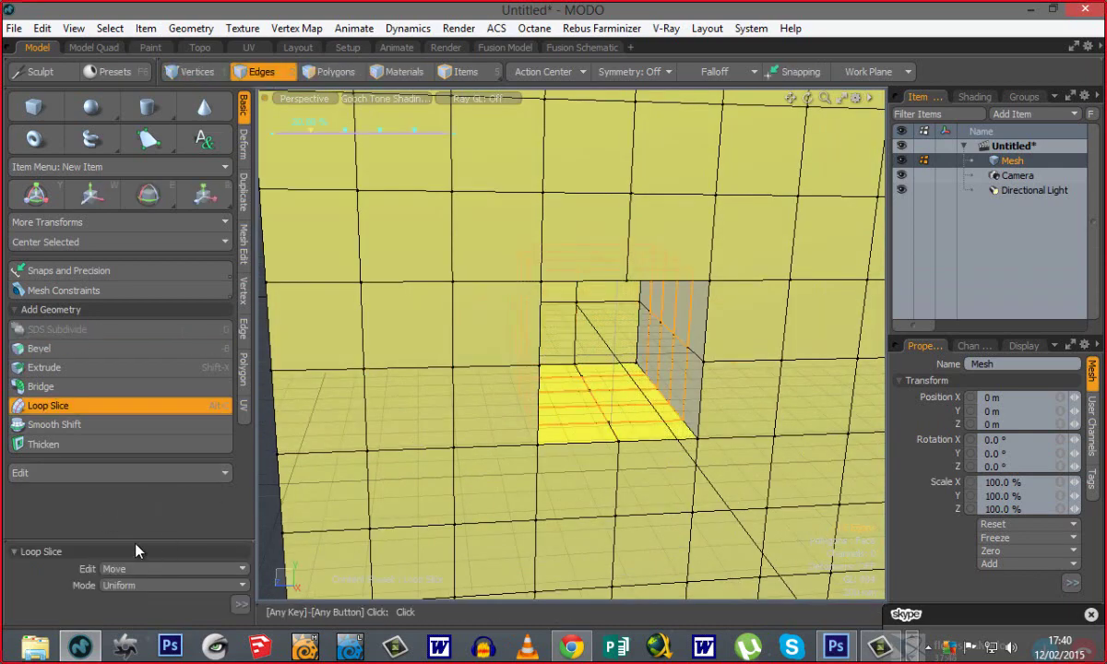
{"action": "left_click_drag", "start_coordinate": [143, 510], "coordinate": [143, 376]}
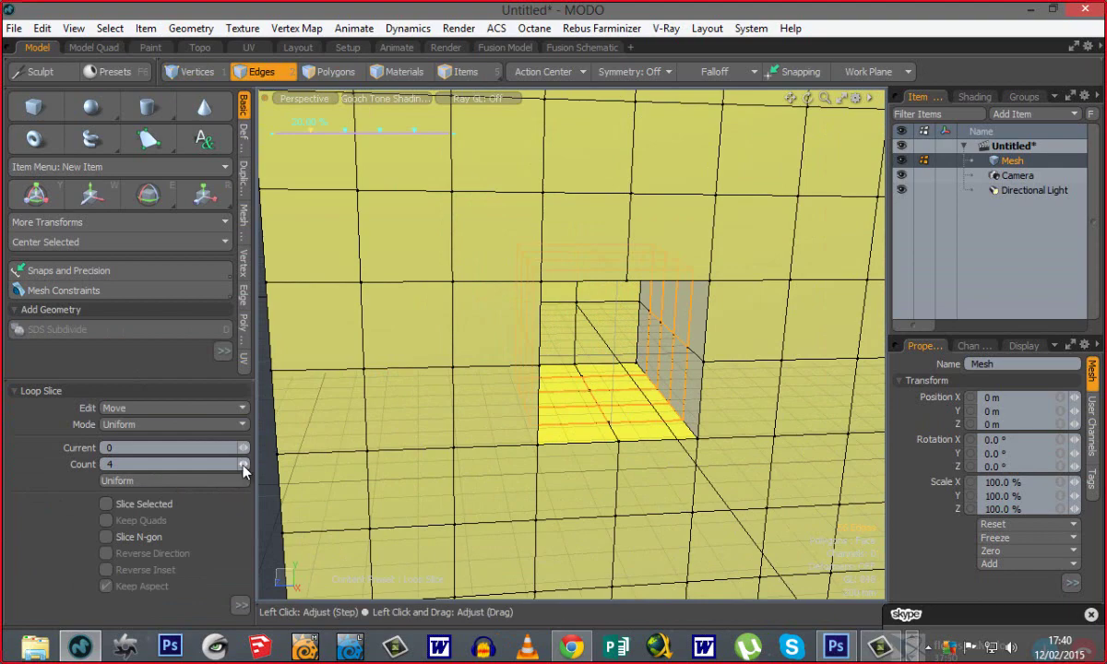
{"action": "key", "text": "space"}
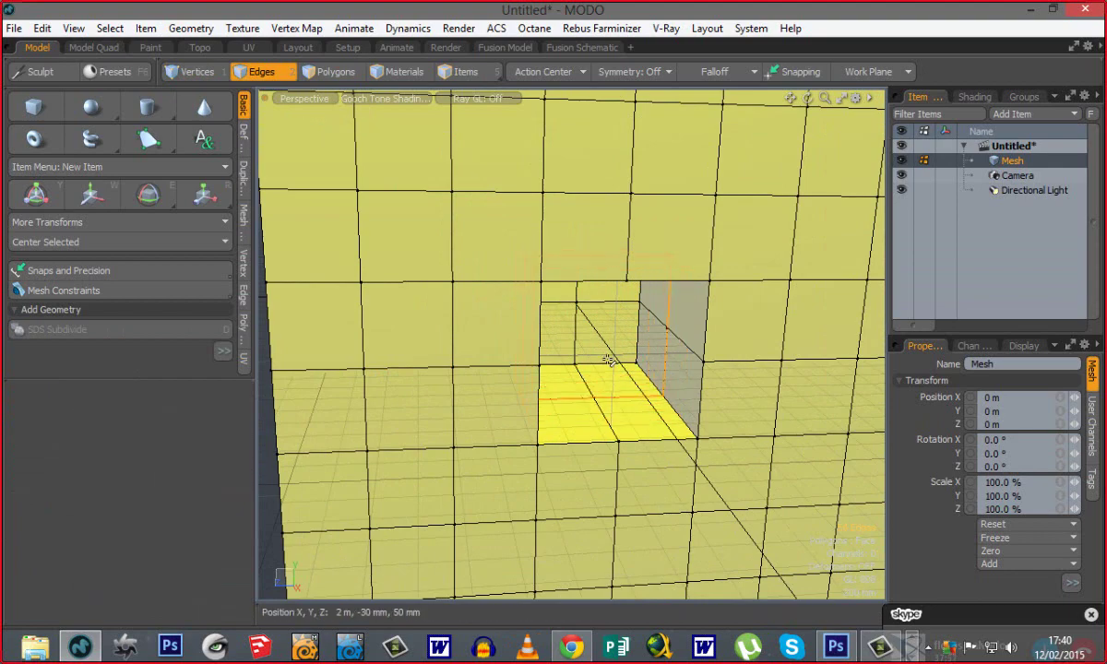
Select the two rear floor polygons inside the recess and bevel them downward into a pit.
{"action": "key", "text": "space"}
{"action": "left_click_drag", "start_coordinate": [668, 412], "coordinate": [527, 383], "text": "alt"}
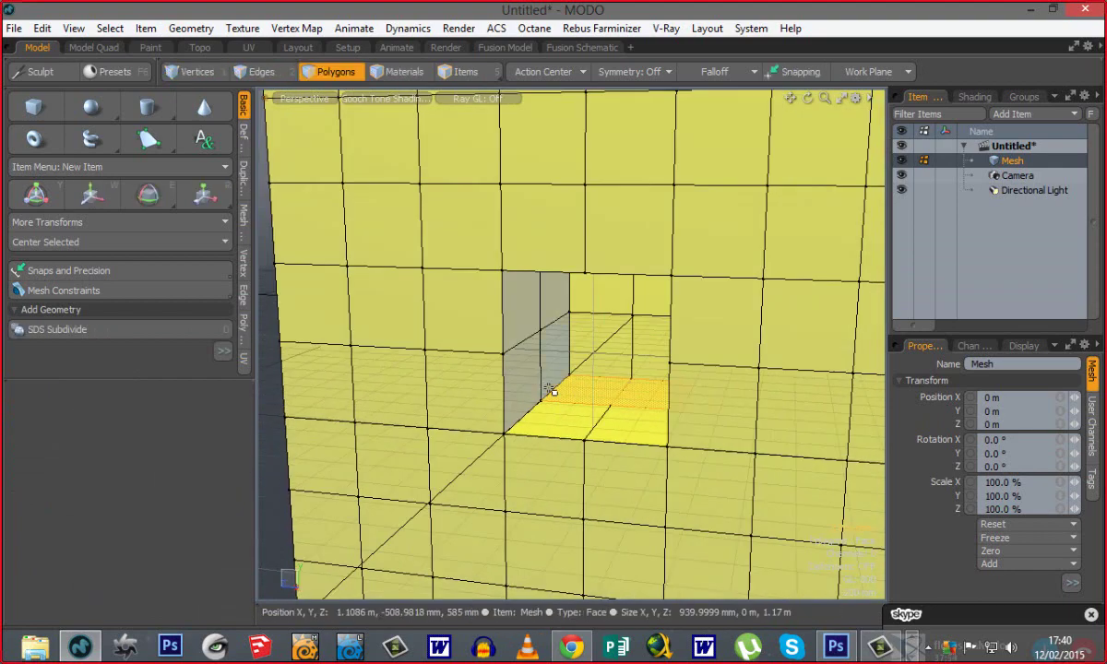
{"action": "key", "text": "b"}
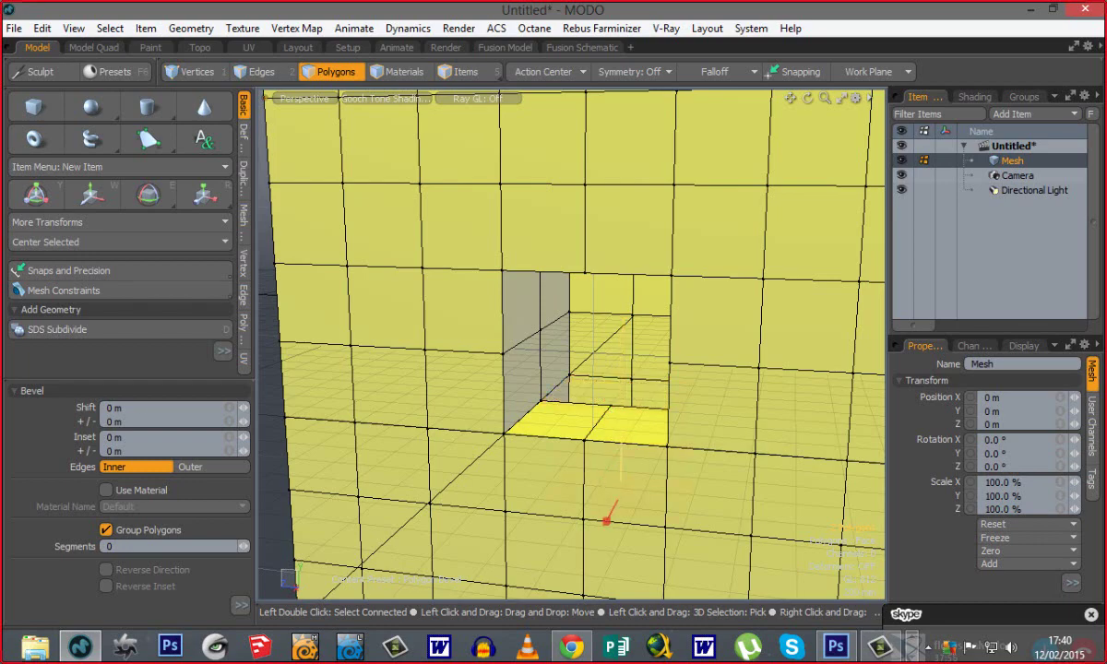
{"action": "key", "text": "space"}
Select the two polygons at the bottom of the pit inside the recess and hide all other polygons.
{"action": "mouse_move", "coordinate": [624, 429]}
{"action": "left_mouse_down", "text": "ctrl+alt"}
{"action": "mouse_move", "coordinate": [529, 405]}
{"action": "mouse_move", "coordinate": [511, 420]}
{"action": "mouse_move", "coordinate": [623, 440]}
{"action": "left_mouse_up", "text": "ctrl+alt"}
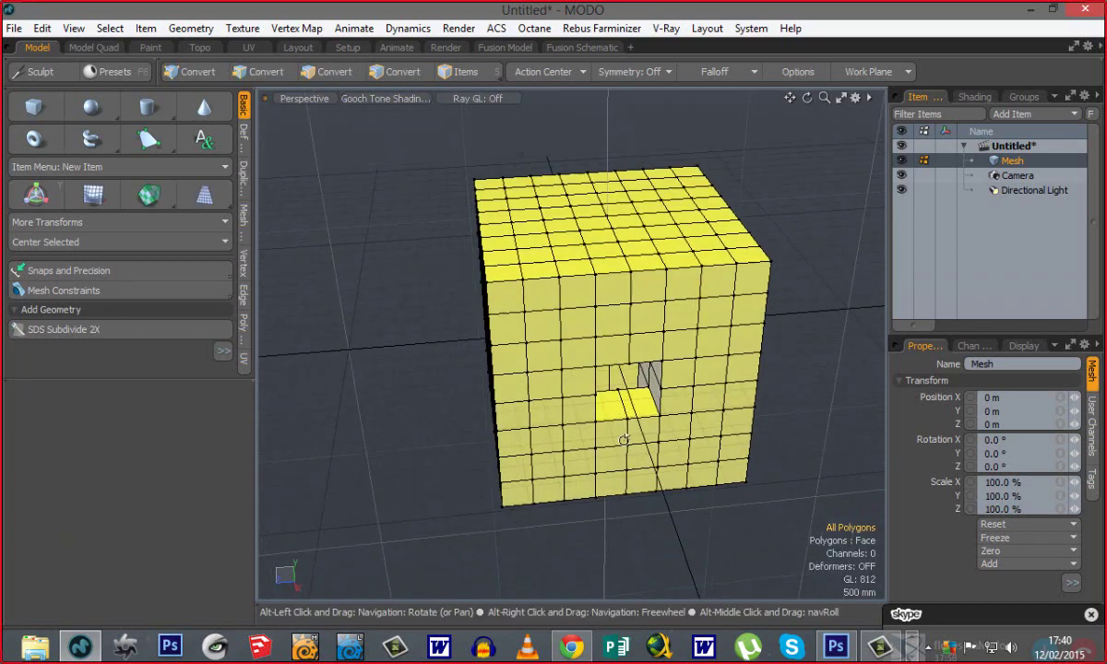
{"action": "left_click_drag", "start_coordinate": [627, 397], "coordinate": [815, 430], "text": "ctrl+alt"}
{"action": "left_click_drag", "start_coordinate": [711, 434], "coordinate": [619, 425], "text": "alt"}
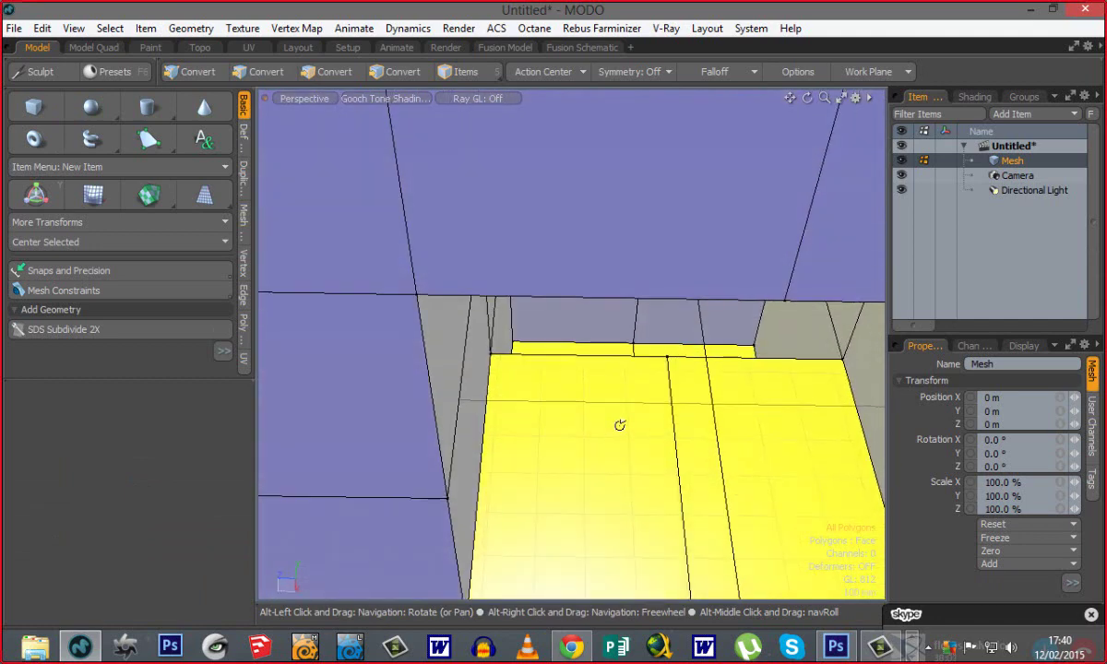
{"action": "left_click", "coordinate": [629, 349]}
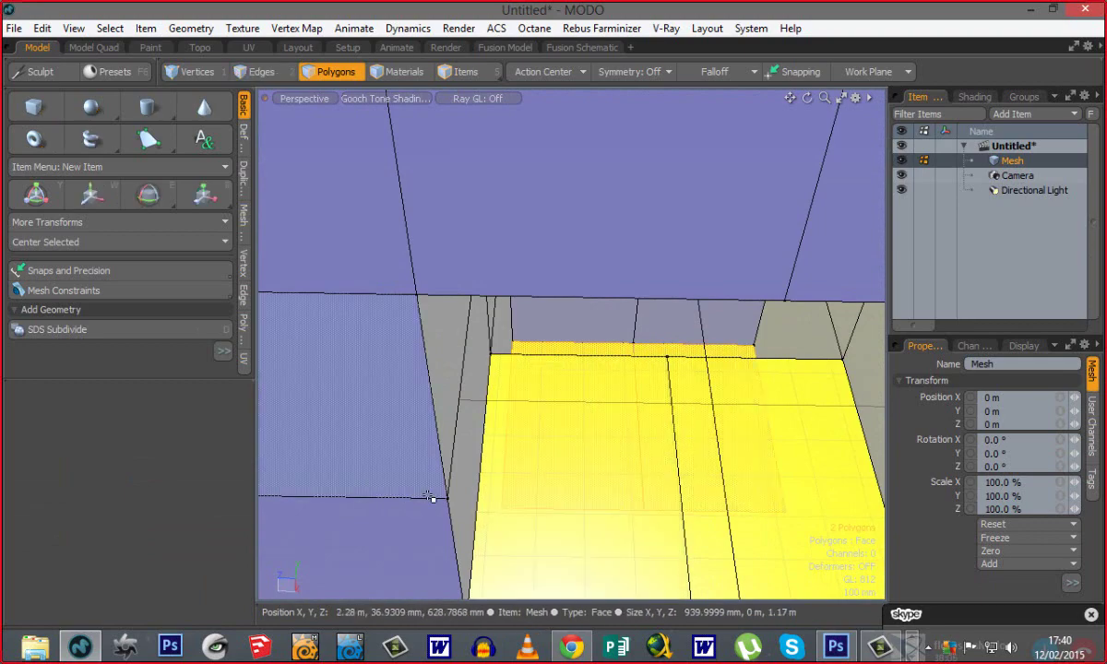
{"action": "left_click", "coordinate": [647, 342], "text": "shift"}
{"action": "key", "text": "shift+h"}
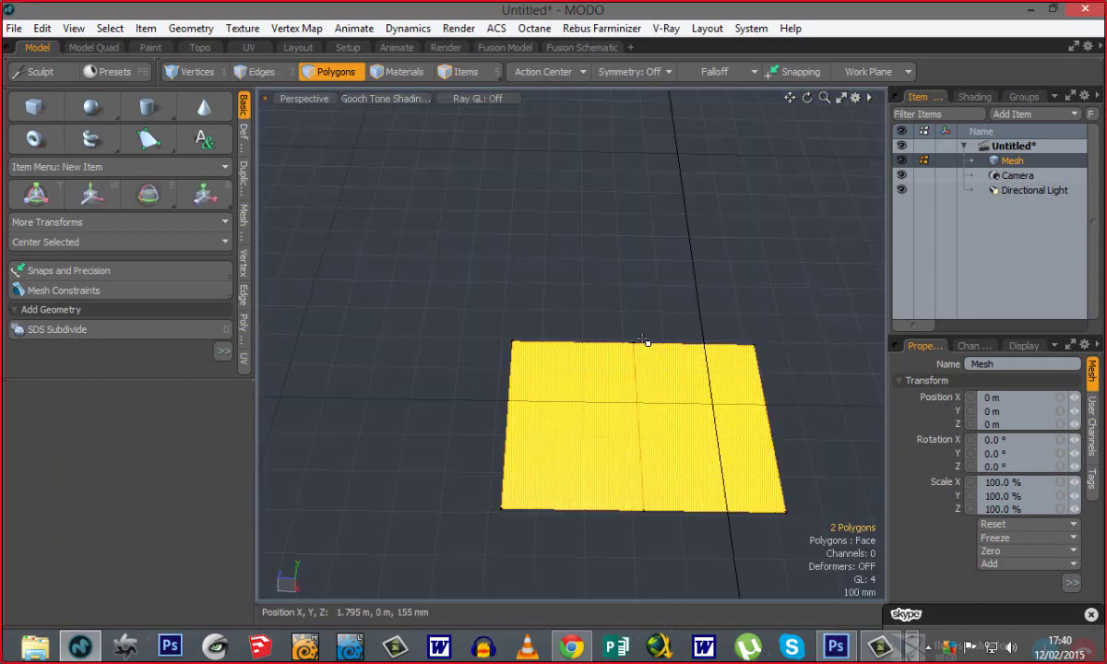
Deselect the two isolated pit polygons and unhide the rest of the cube.
{"action": "left_click_drag", "start_coordinate": [588, 497], "coordinate": [579, 251], "text": "alt"}
{"action": "left_click_drag", "start_coordinate": [635, 386], "coordinate": [584, 326], "text": "ctrl+alt"}
{"action": "left_click_drag", "start_coordinate": [634, 365], "coordinate": [558, 388], "text": "alt"}
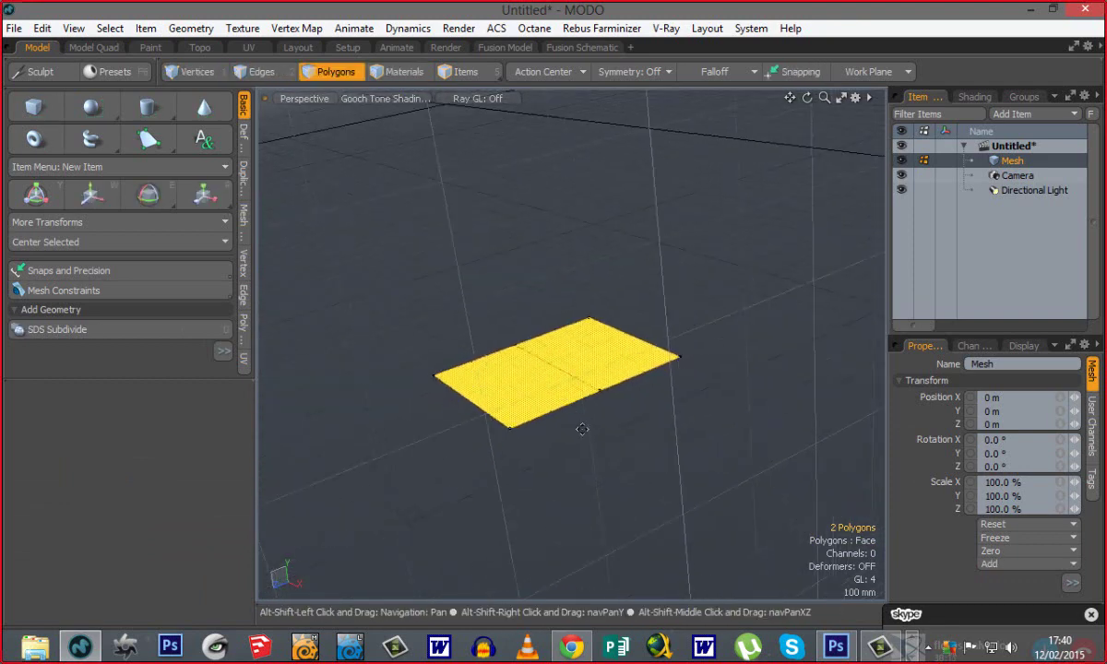
{"action": "left_click", "coordinate": [622, 446]}
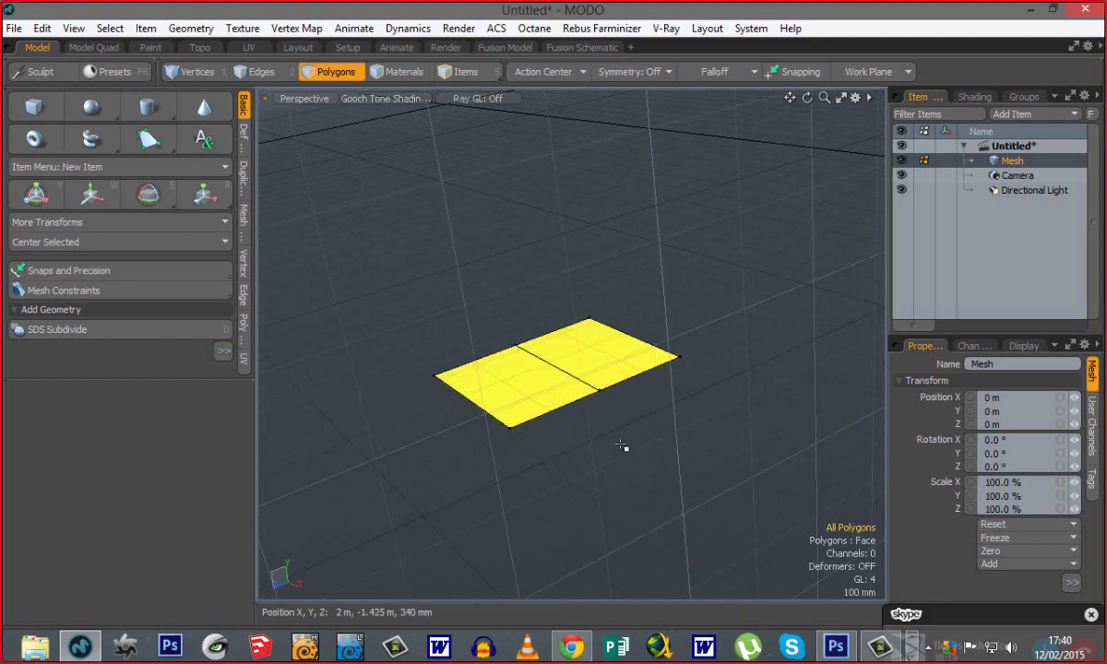
{"action": "key", "text": "u"}
{"action": "scroll", "coordinate": [605, 387], "scroll_direction": "down", "scroll_amount": 3}
{"action": "left_click_drag", "start_coordinate": [561, 477], "coordinate": [606, 387], "text": "alt"}
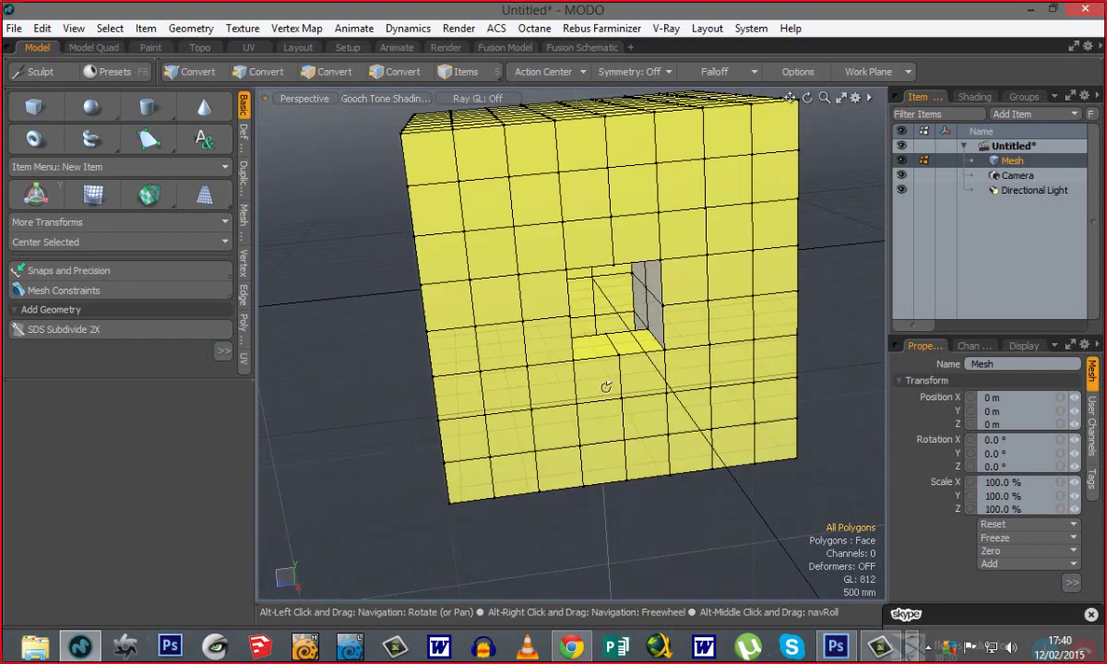
{"action": "left_click_drag", "start_coordinate": [479, 376], "coordinate": [531, 410], "text": "alt"}
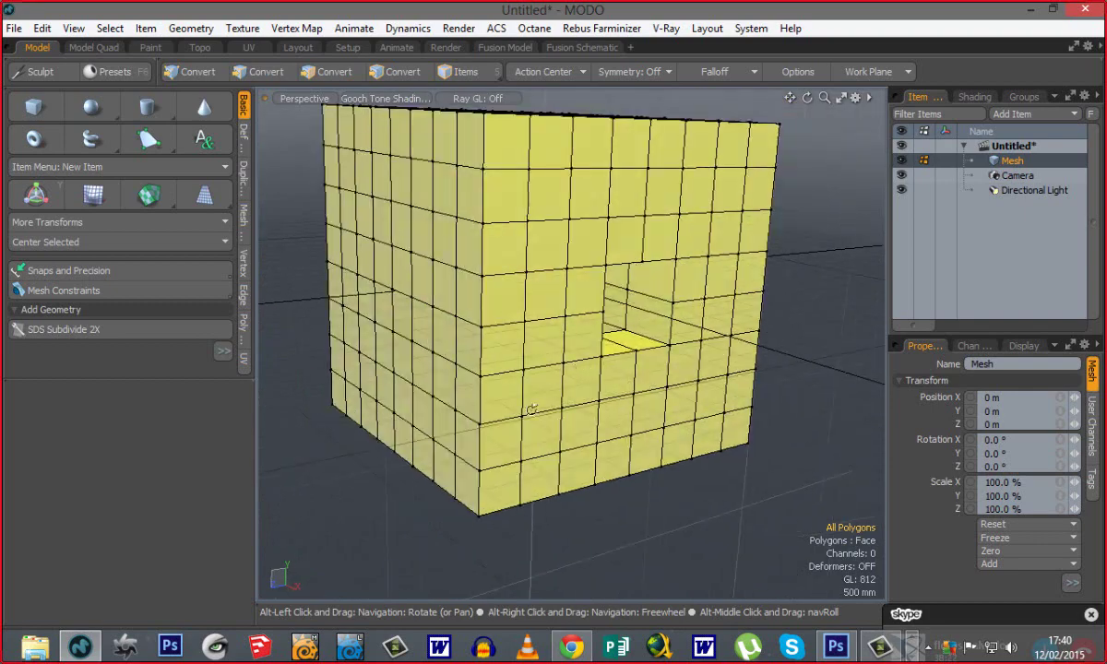
{"action": "left_click_drag", "start_coordinate": [449, 403], "coordinate": [480, 434], "text": "alt"}
{"action": "left_click_drag", "start_coordinate": [628, 475], "coordinate": [561, 465], "text": "ctrl+alt"}
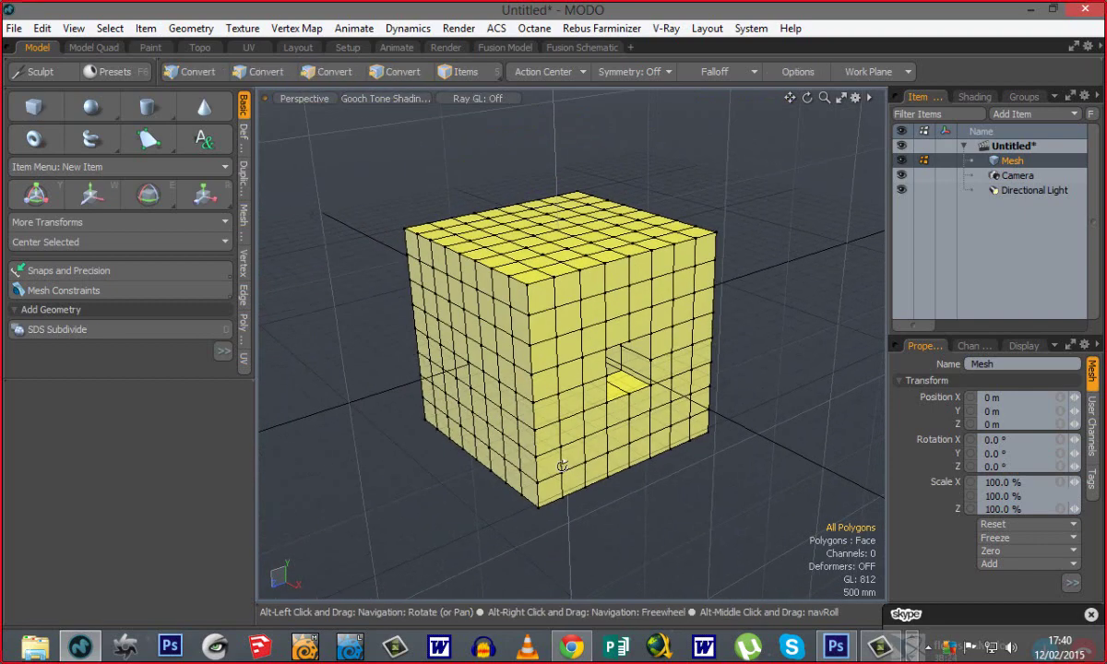
{"action": "left_click_drag", "start_coordinate": [463, 415], "coordinate": [512, 430], "text": "alt+shift"}
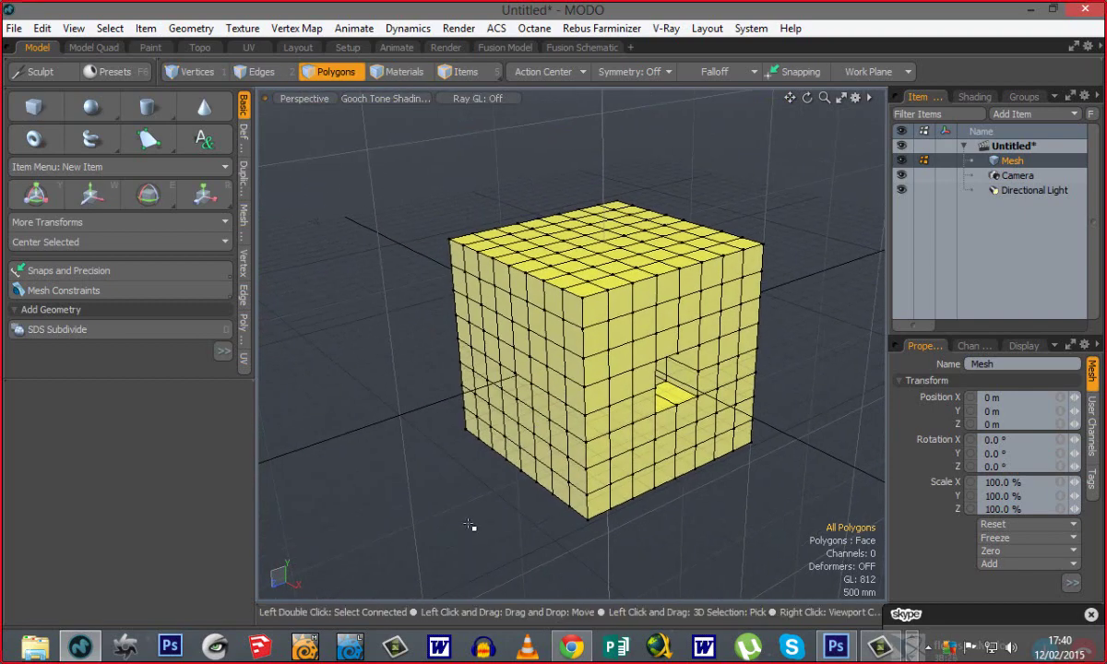
{"action": "left_click_drag", "start_coordinate": [498, 512], "coordinate": [521, 476], "text": "alt"}
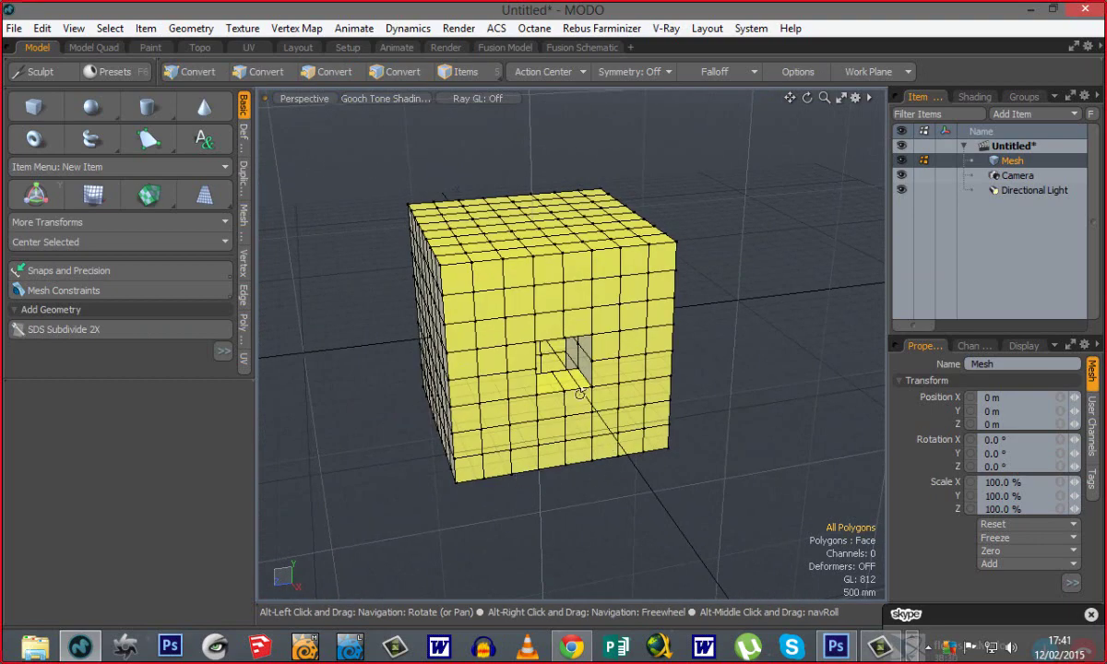
Select the two polygons at the bottom of the pit, hide all other polygons, and clear the selection.
{"action": "left_click_drag", "start_coordinate": [572, 373], "coordinate": [821, 419], "text": "ctrl+alt"}
{"action": "left_click_drag", "start_coordinate": [566, 432], "coordinate": [554, 539], "text": "alt"}
{"action": "left_click_drag", "start_coordinate": [534, 380], "coordinate": [576, 380], "text": "ctrl+alt"}
{"action": "left_click", "coordinate": [497, 355]}
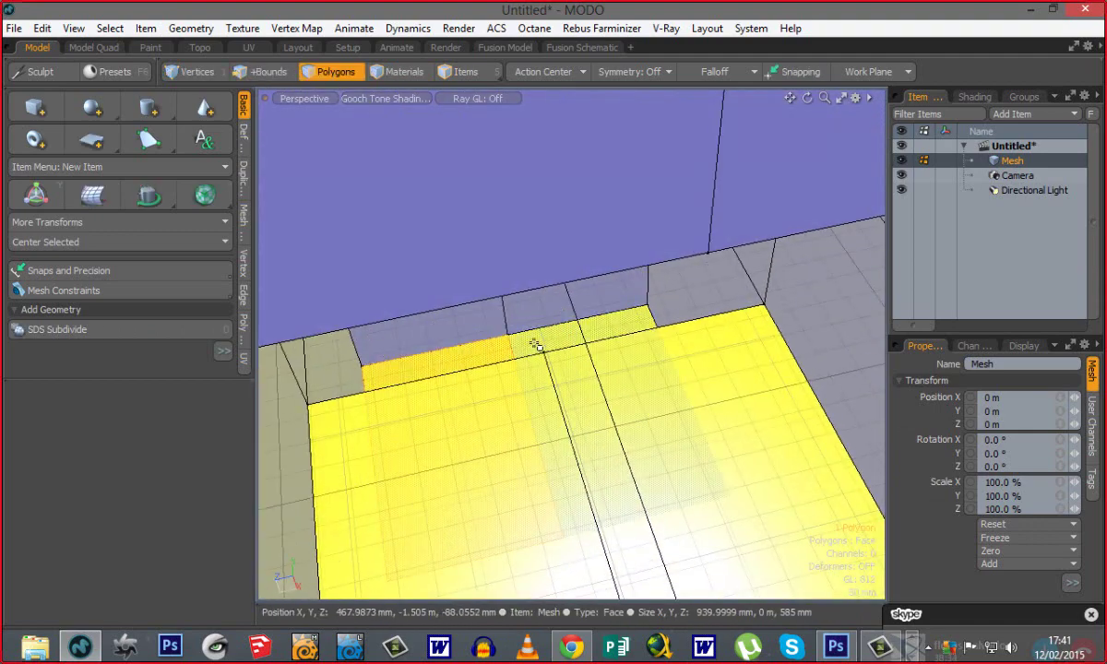
{"action": "left_click", "coordinate": [451, 583], "text": "shift"}
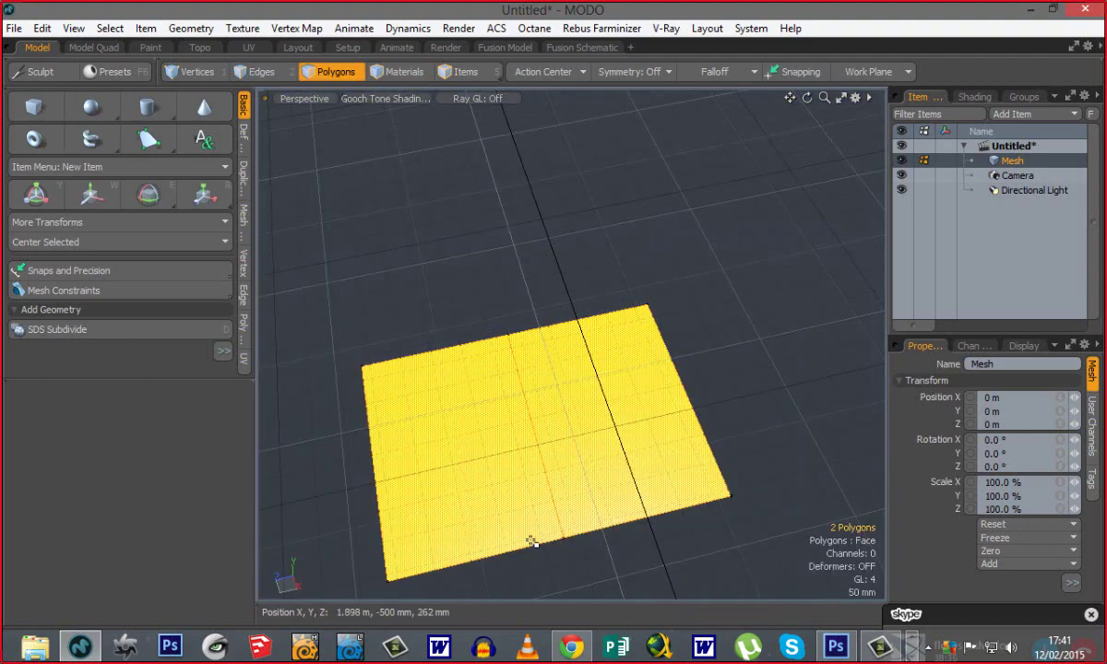
{"action": "left_click", "coordinate": [720, 228]}
{"action": "left_click_drag", "start_coordinate": [536, 438], "coordinate": [517, 453], "text": "ctrl+alt"}
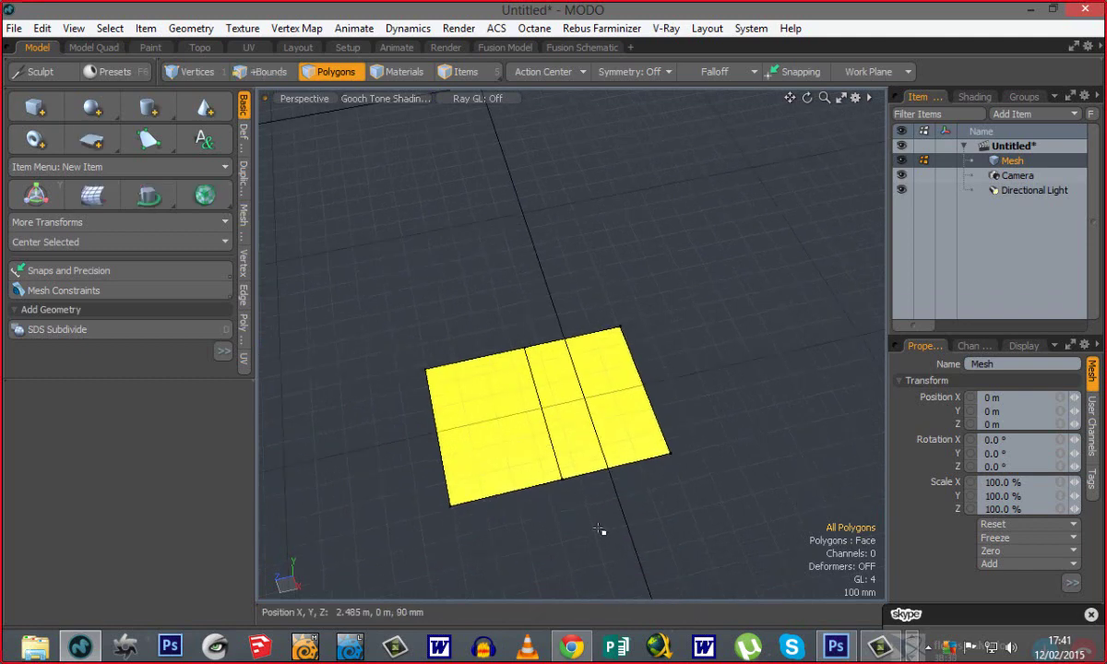
Subdivide the isolated polygons with the Faceted method and unhide the rest of the cube.
{"action": "key", "text": "shift"}
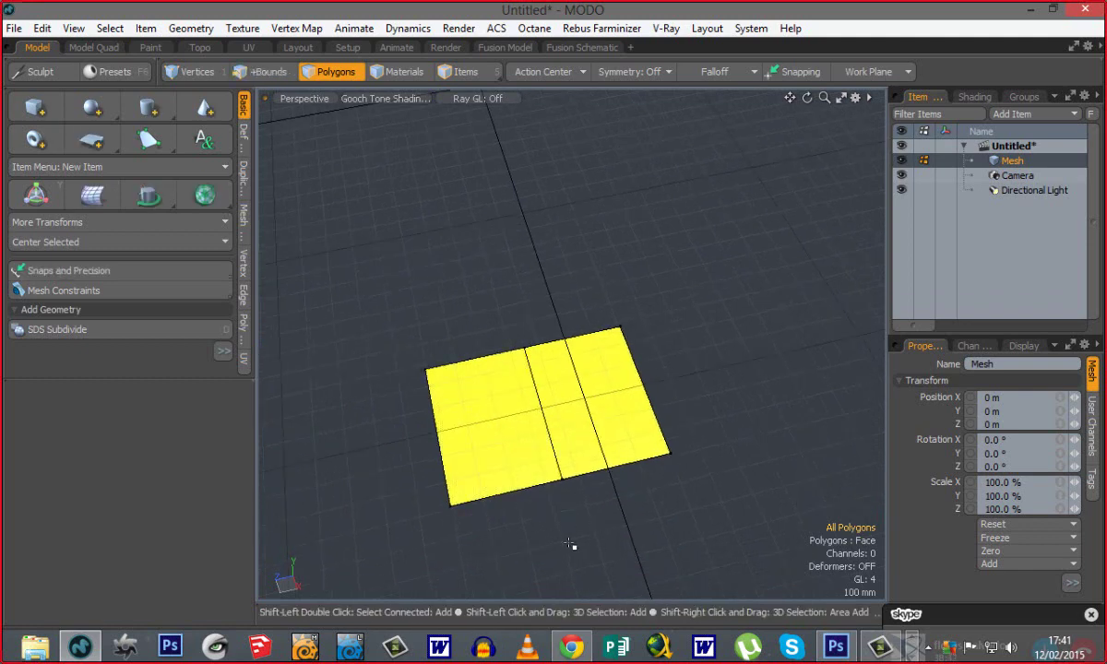
{"action": "key", "text": "shift+d"}
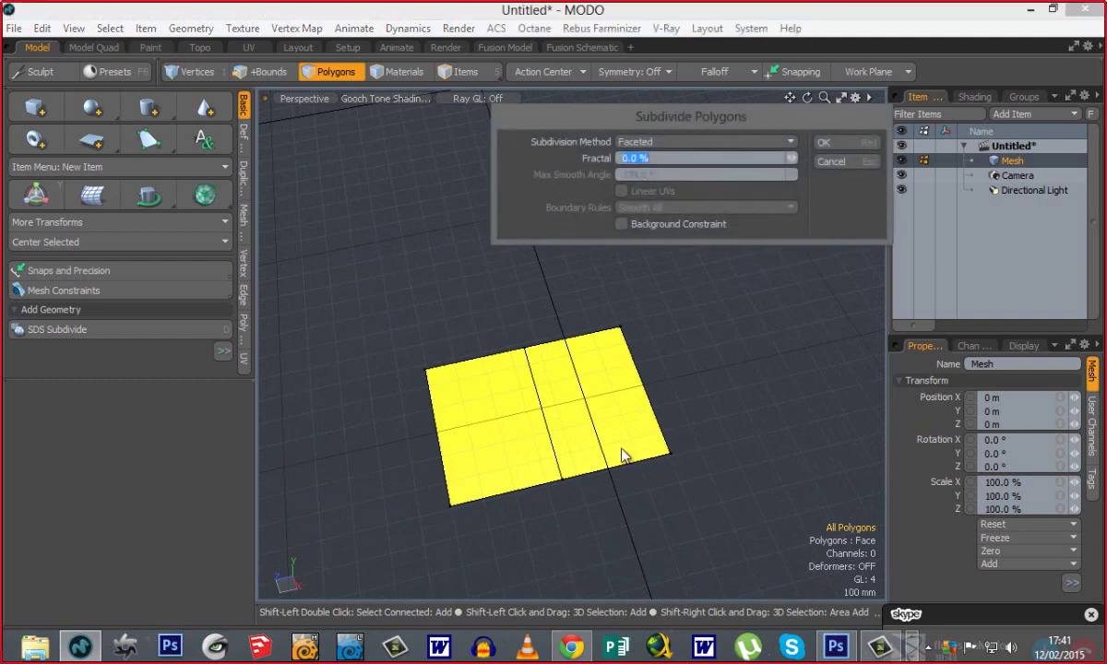
{"action": "left_click", "coordinate": [850, 143]}
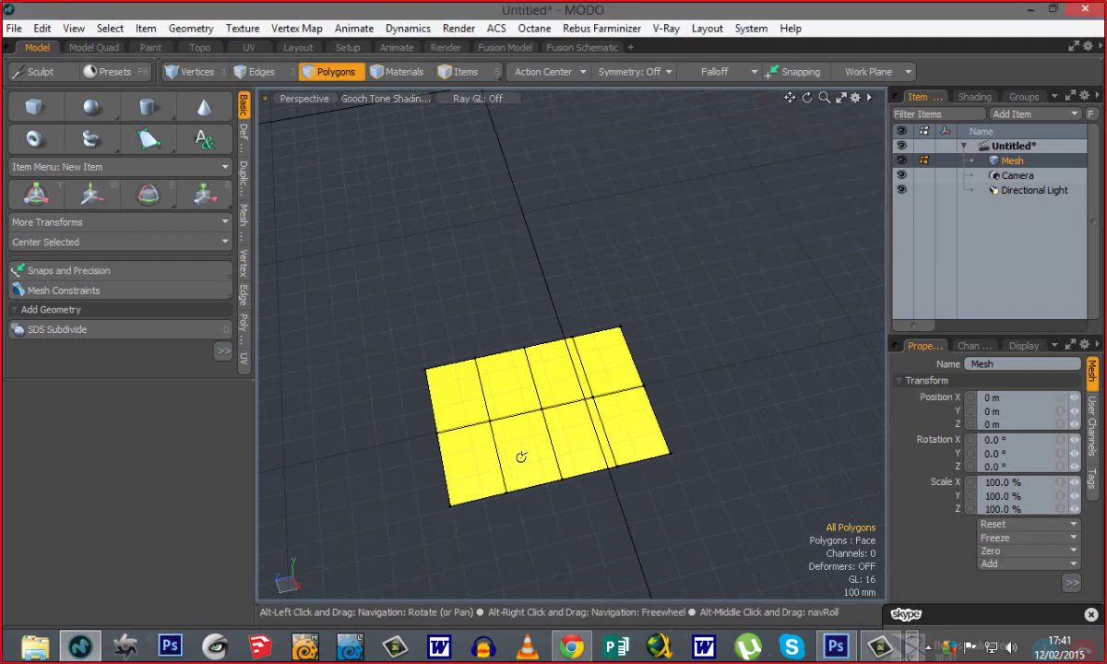
{"action": "left_click_drag", "start_coordinate": [519, 457], "coordinate": [539, 440], "text": "alt"}
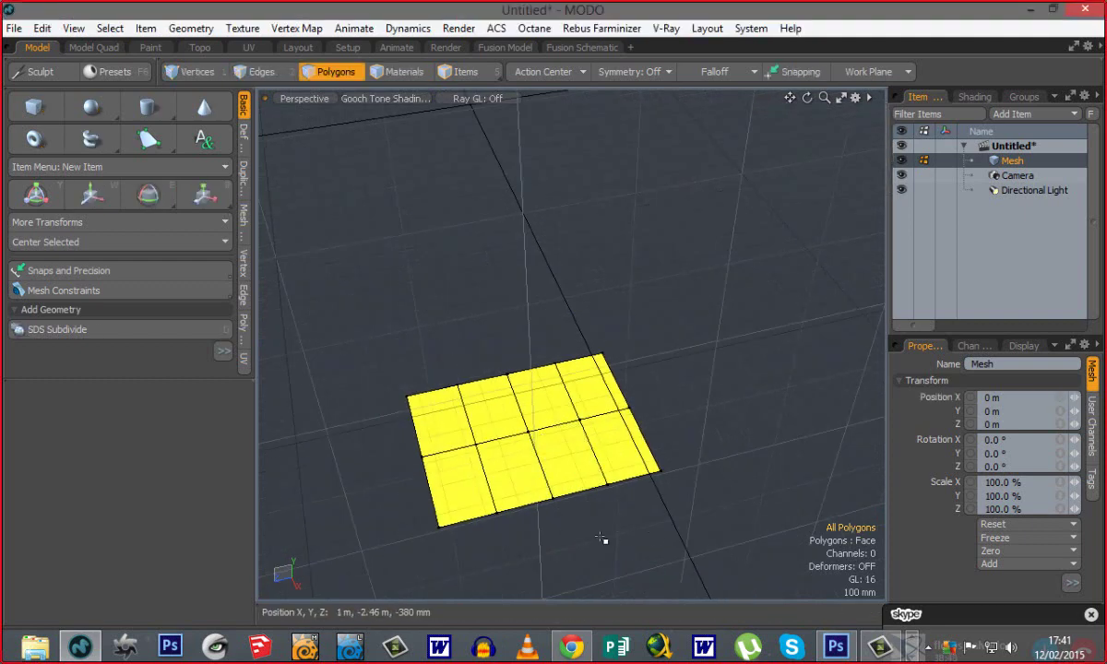
{"action": "key", "text": "u"}
{"action": "left_click_drag", "start_coordinate": [604, 521], "coordinate": [514, 437], "text": "alt"}
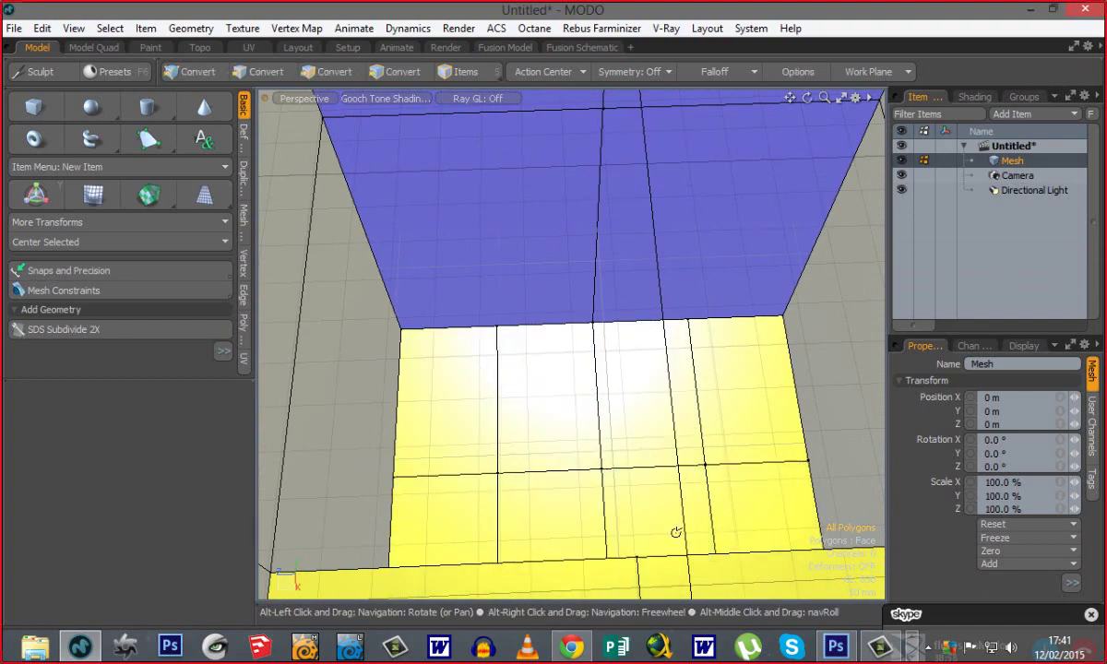
{"action": "left_click_drag", "start_coordinate": [687, 544], "coordinate": [539, 365], "text": "alt"}
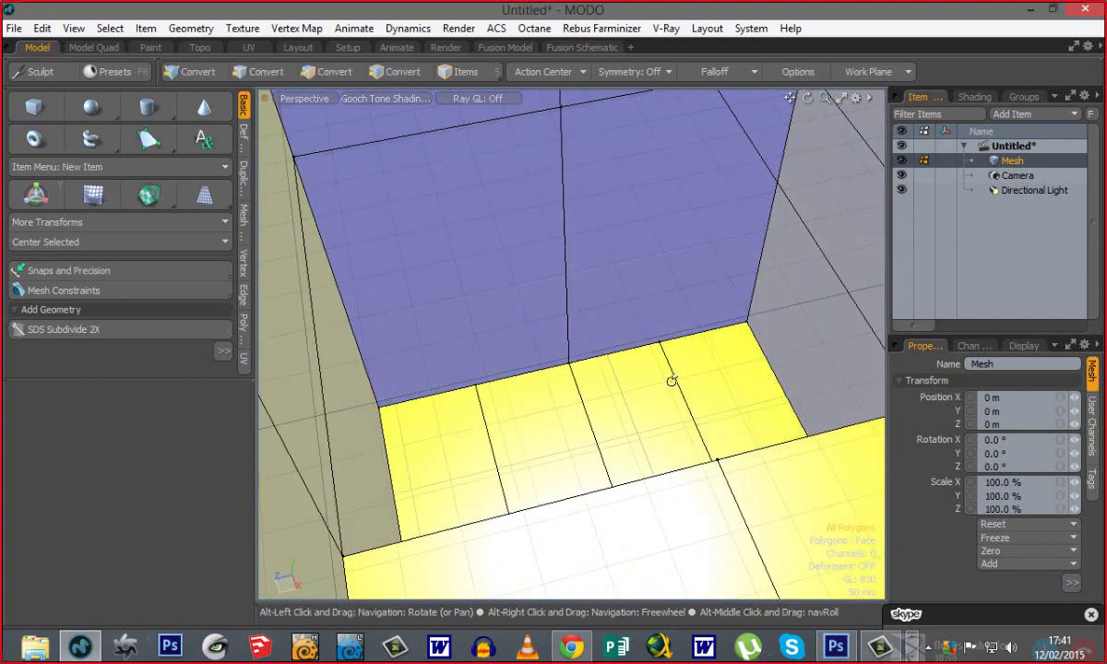
{"action": "left_click_drag", "start_coordinate": [672, 378], "coordinate": [655, 465], "text": "alt"}
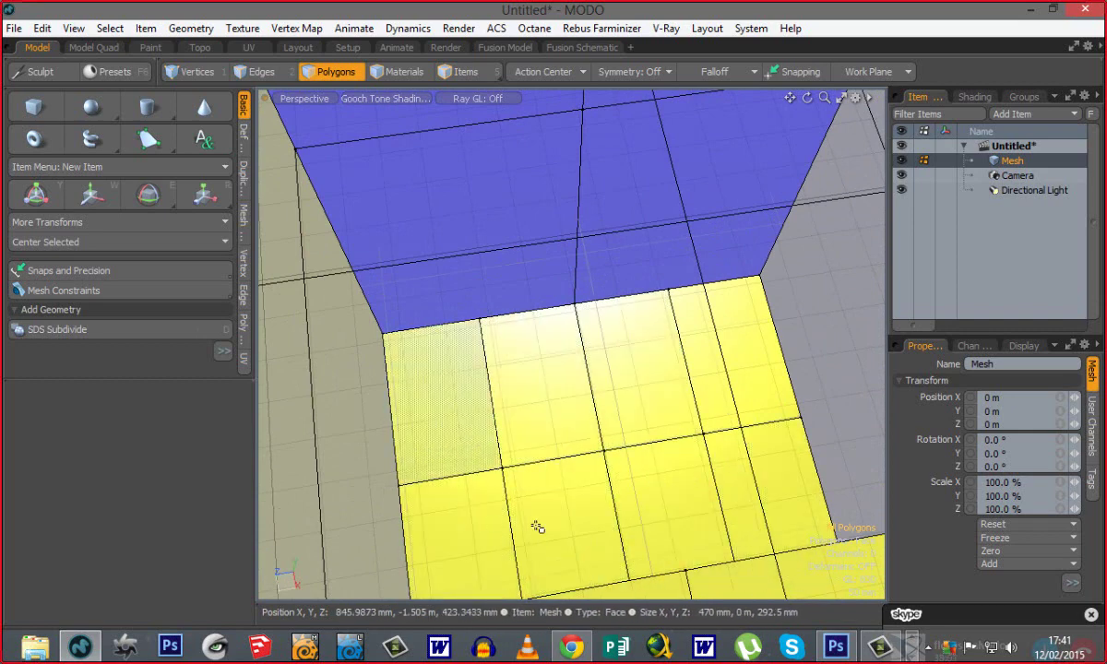
Undo the recent unhiding, subdivision and isolation of the pit-floor polygons.
{"action": "key", "text": "ctrl+z"}
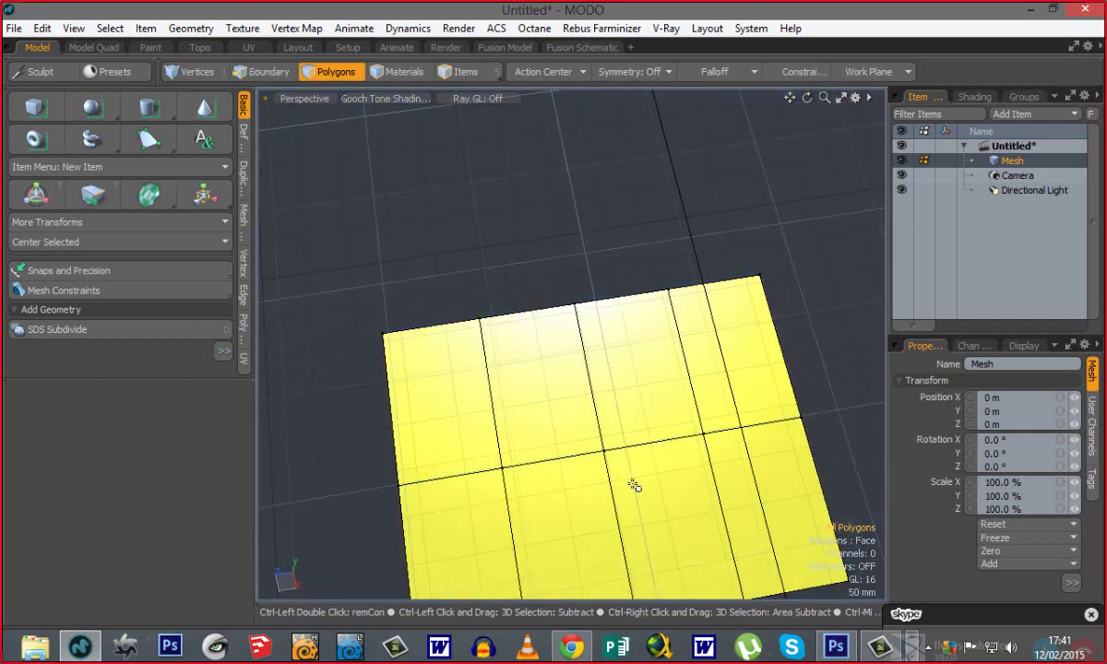
{"action": "key", "text": "ctrl+z"}
{"action": "key", "text": "ctrl+z"}
{"action": "key", "text": "ctrl+z"}
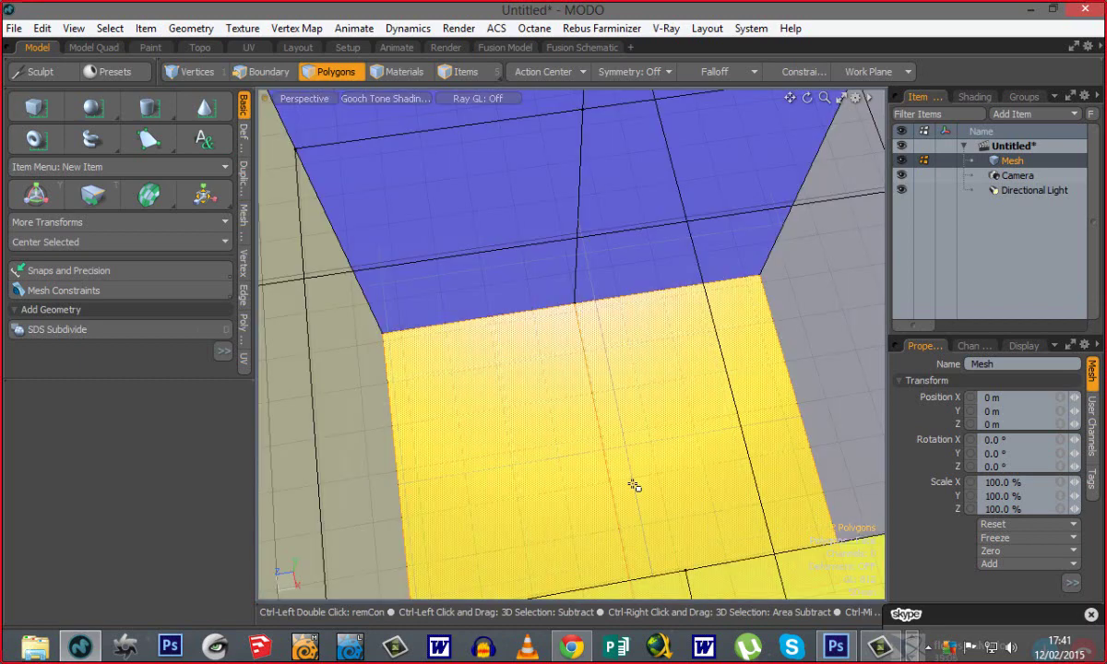
Select both pit-floor polygons with the surrounding geometry visible and subdivide them using the Faceted method.
{"action": "left_click", "coordinate": [847, 334]}
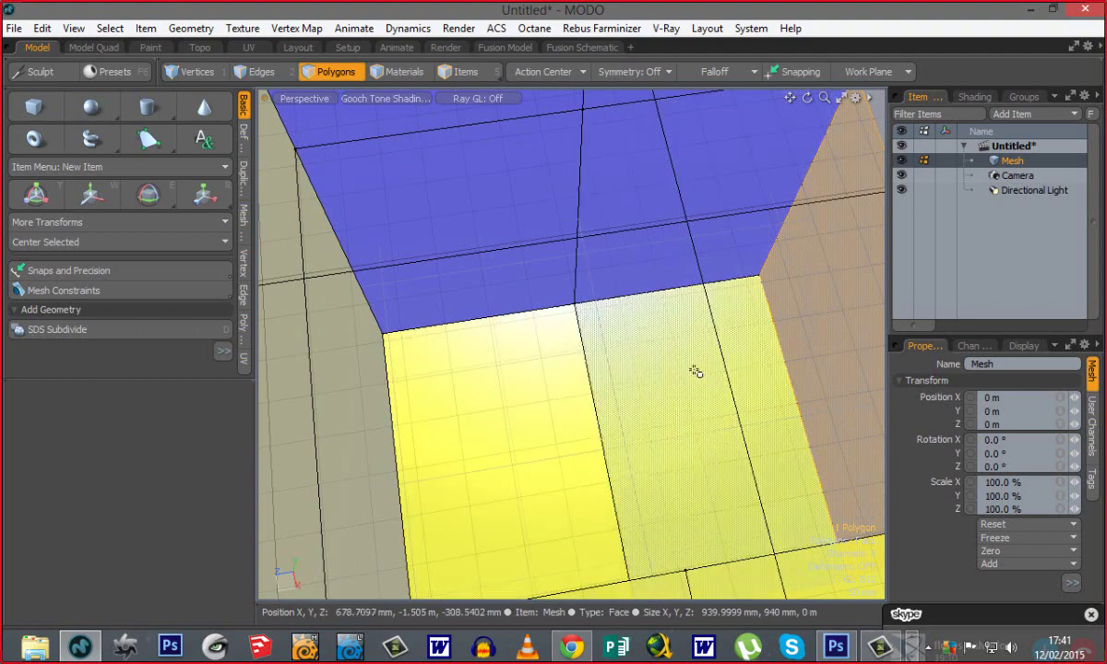
{"action": "left_click", "coordinate": [550, 397], "text": "shift"}
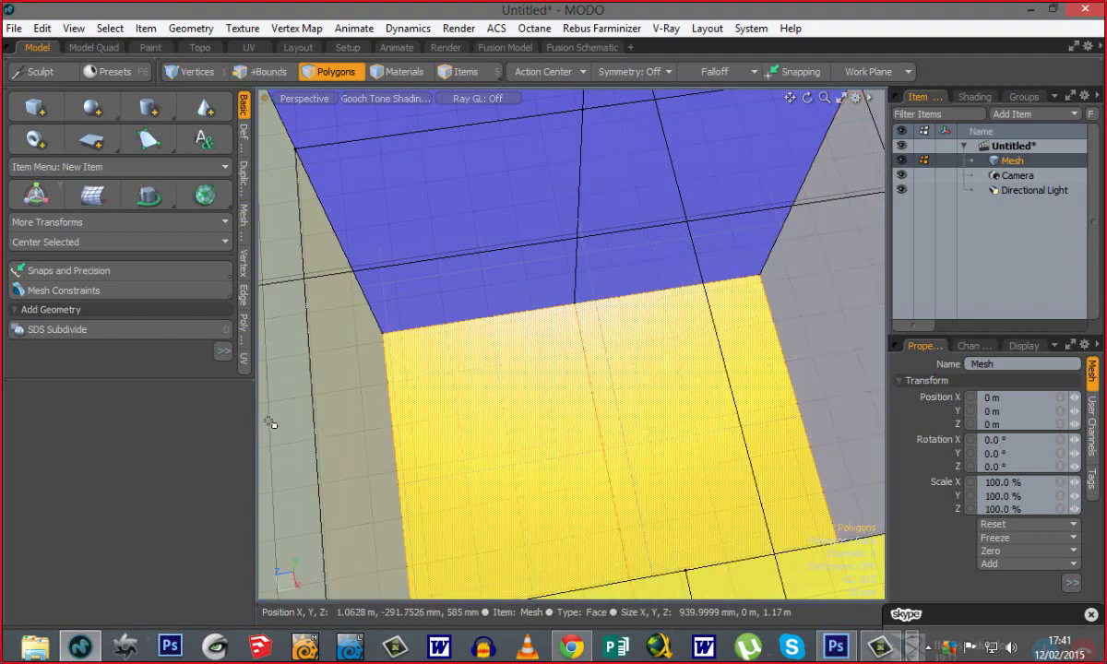
{"action": "key", "text": "shift+d"}
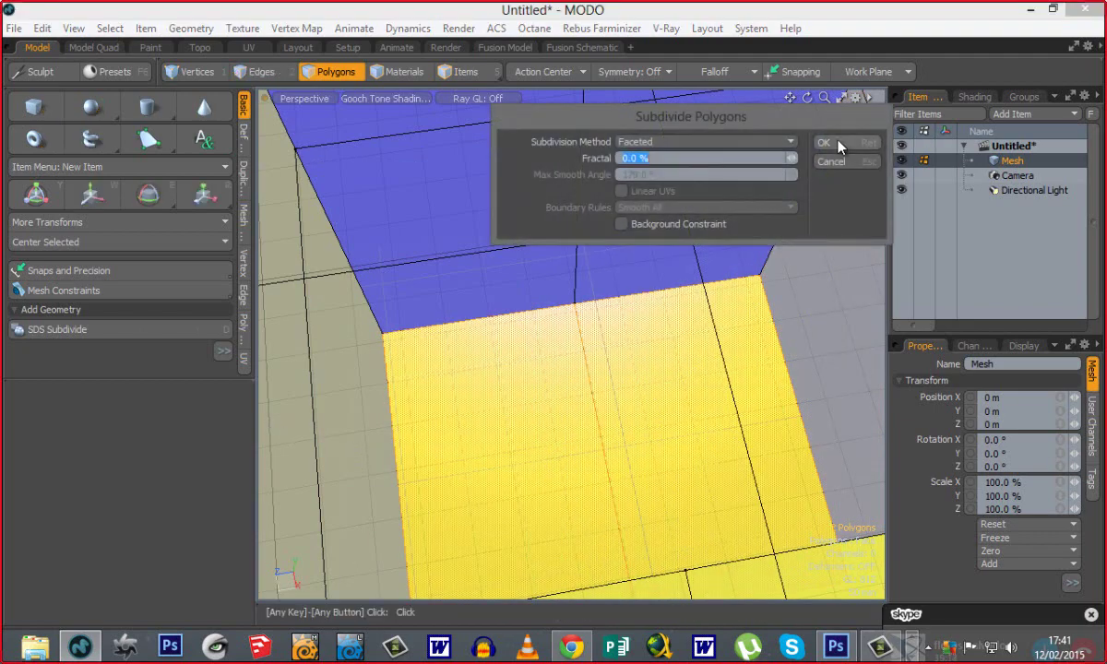
{"action": "left_click", "coordinate": [824, 143]}
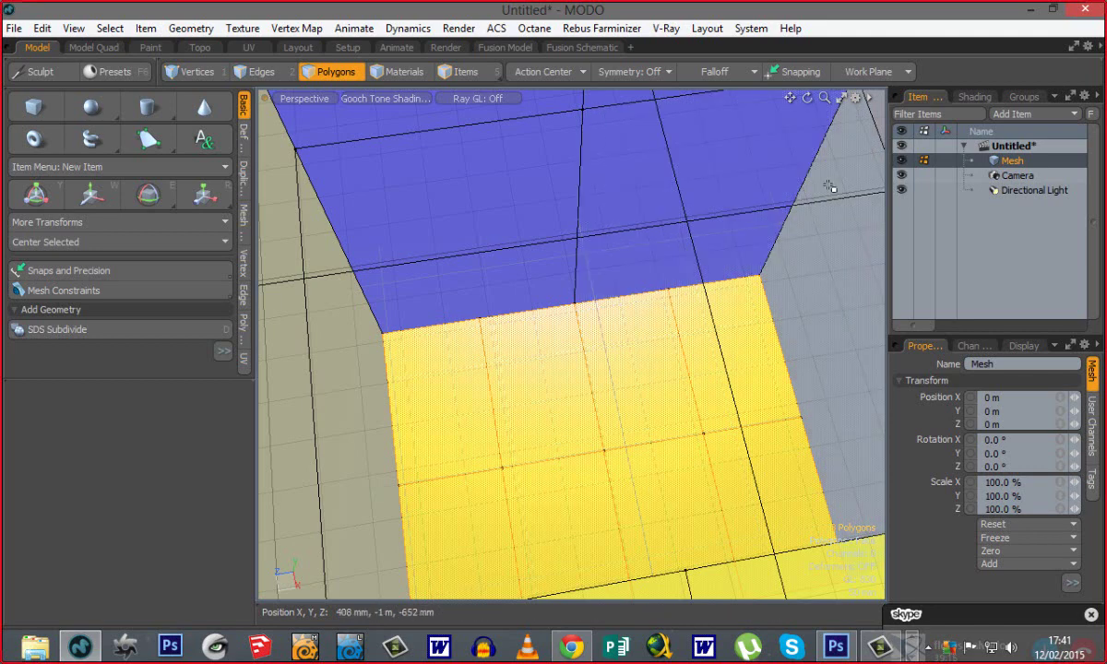
{"action": "left_click", "coordinate": [828, 186]}
Examine the subdivided pit floor inside the recess from several angles and clear the selection.
{"action": "left_click_drag", "start_coordinate": [677, 512], "coordinate": [544, 490], "text": "alt"}
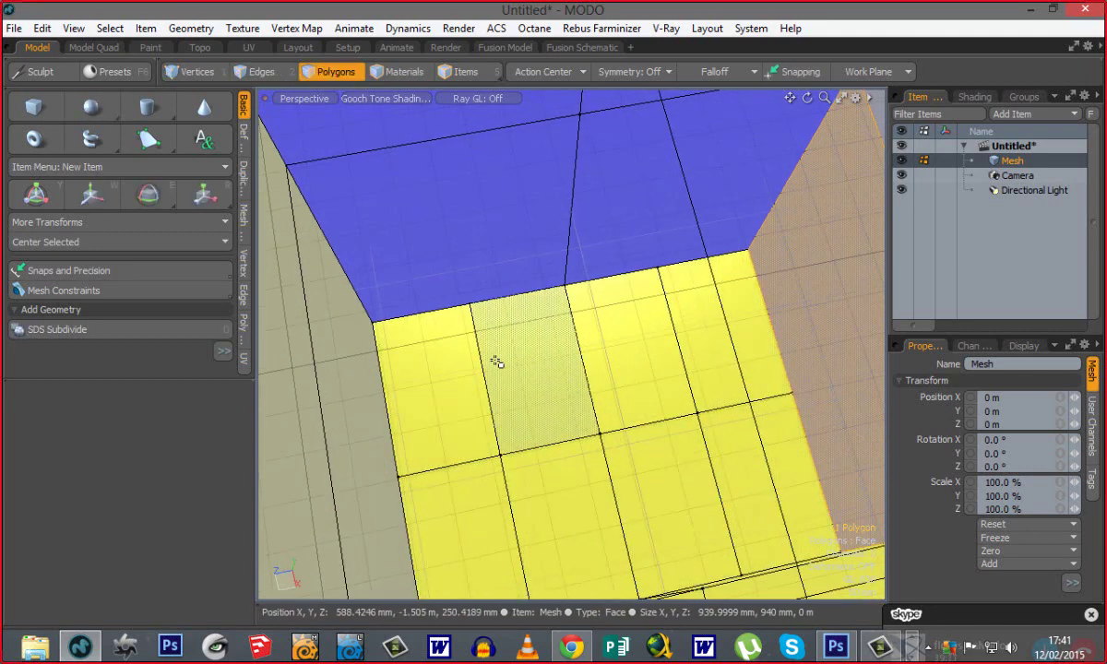
{"action": "left_click_drag", "start_coordinate": [623, 486], "coordinate": [503, 218], "text": "alt"}
{"action": "left_click_drag", "start_coordinate": [563, 279], "coordinate": [681, 403], "text": "alt"}
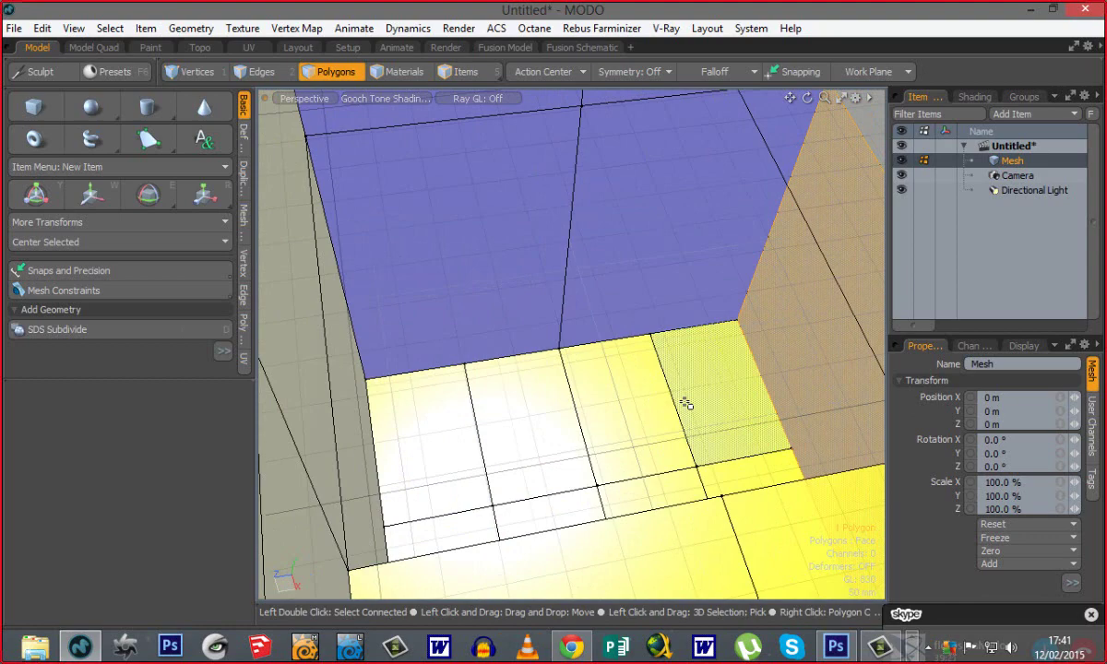
{"action": "scroll", "coordinate": [647, 440], "scroll_direction": "down", "scroll_amount": 3}
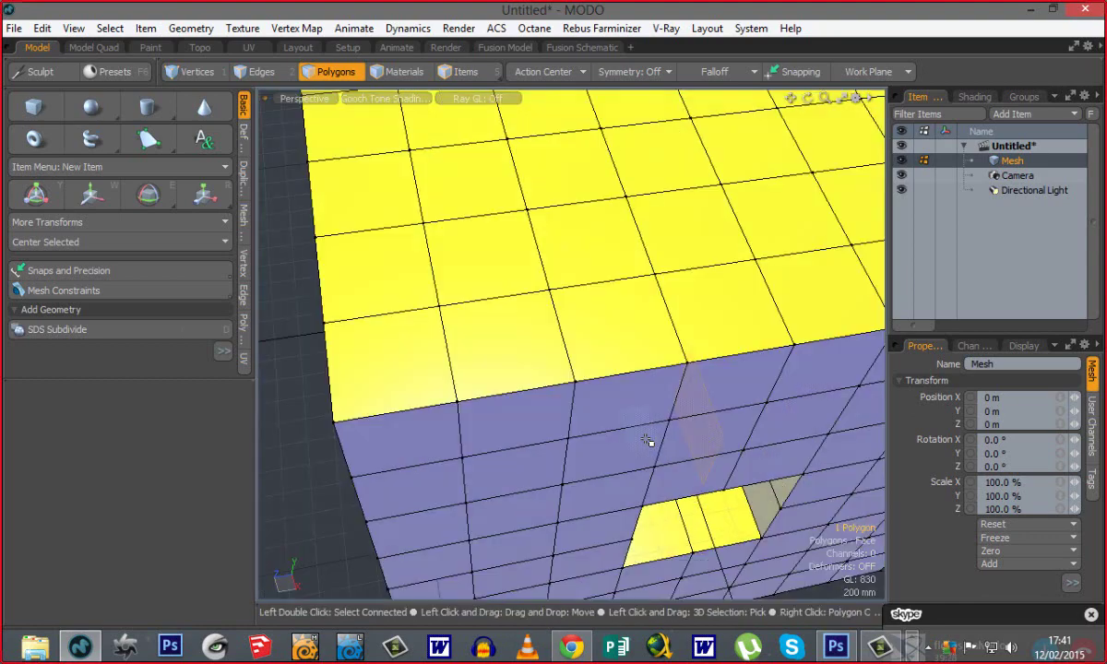
{"action": "left_click", "coordinate": [285, 474]}
{"action": "scroll", "coordinate": [727, 524], "scroll_direction": "up", "scroll_amount": 3}
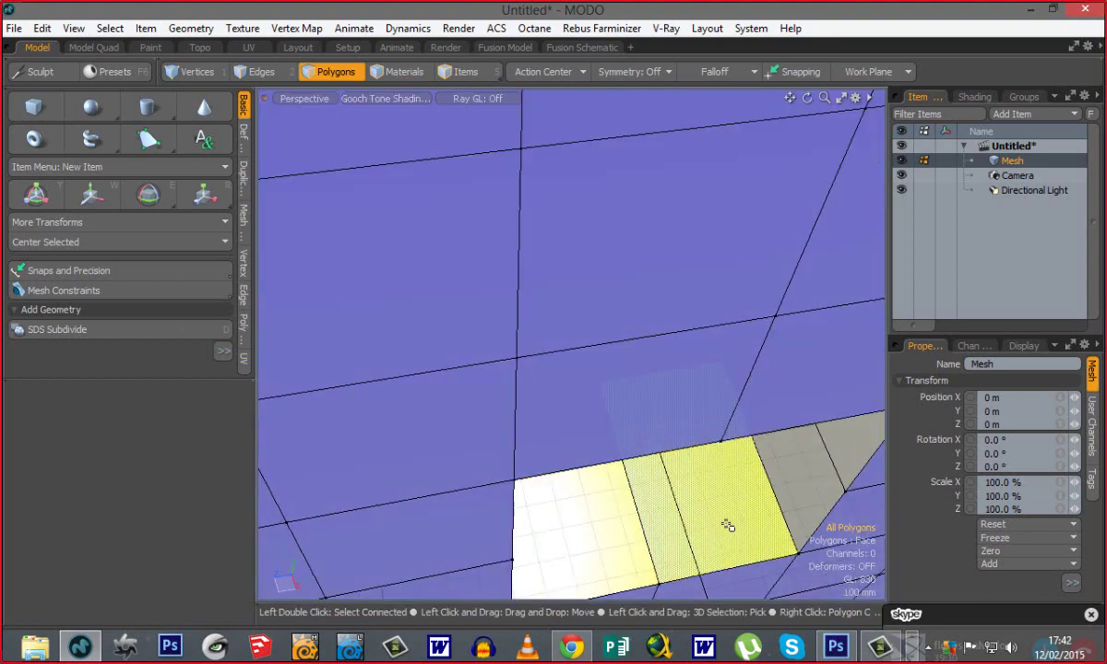
{"action": "left_click_drag", "start_coordinate": [655, 480], "coordinate": [597, 518], "text": "alt+shift"}
{"action": "scroll", "coordinate": [597, 518], "scroll_direction": "down", "scroll_amount": 5}
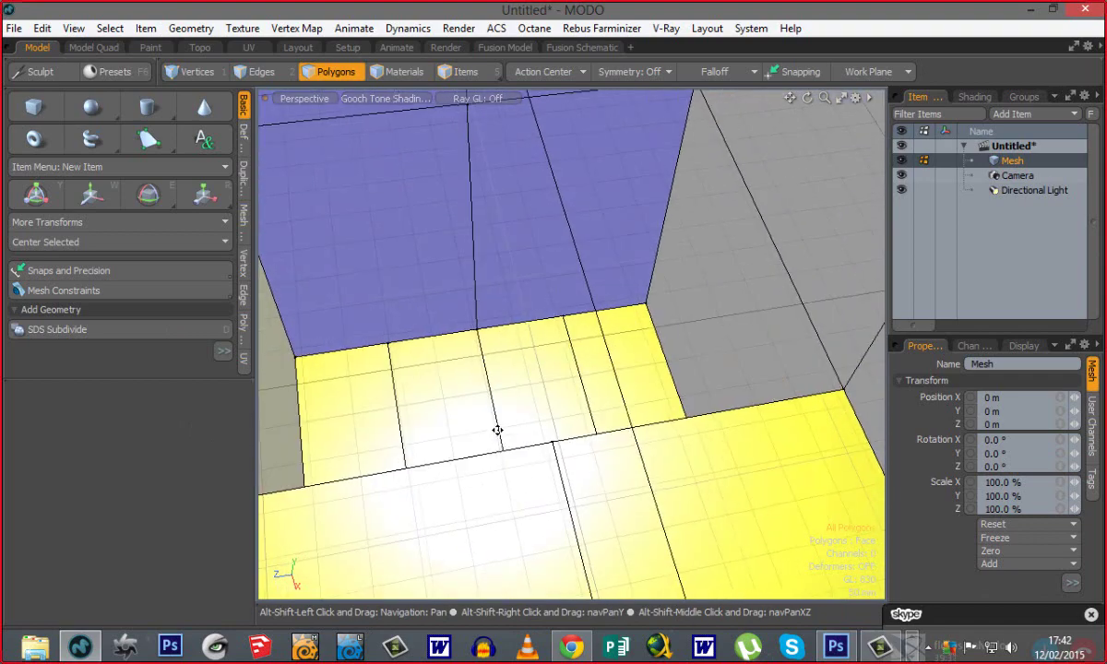
Try the whole mesh as a subdivision surface, examine the rounded pit, and switch back to plain faces.
{"action": "key", "text": "Tab"}
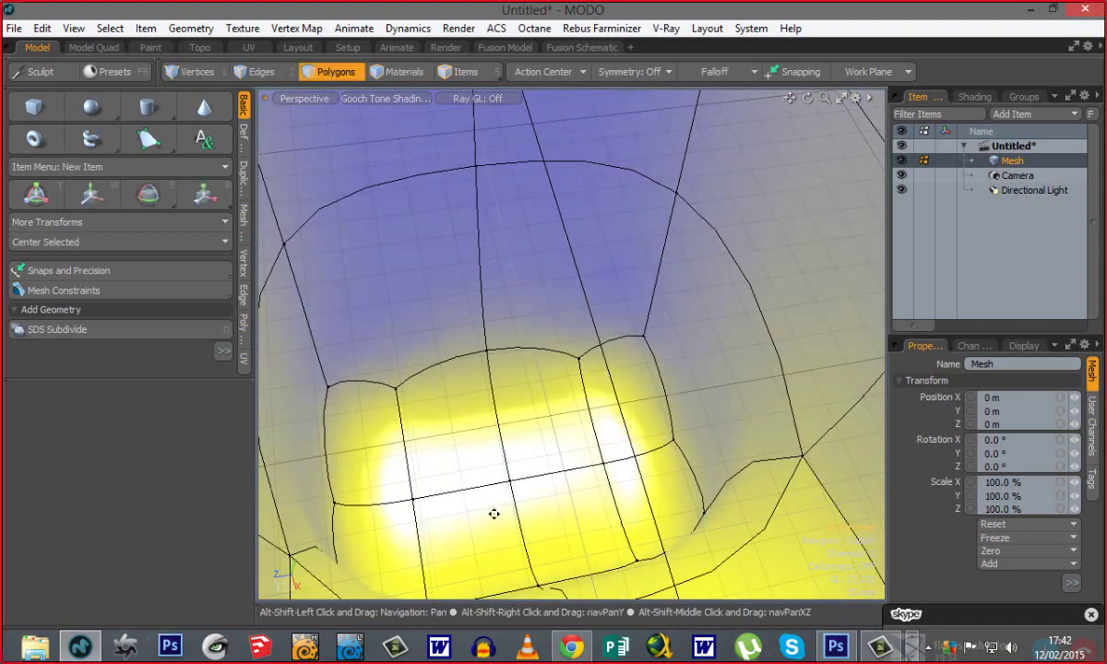
{"action": "left_click_drag", "start_coordinate": [494, 514], "coordinate": [405, 452], "text": "alt+shift"}
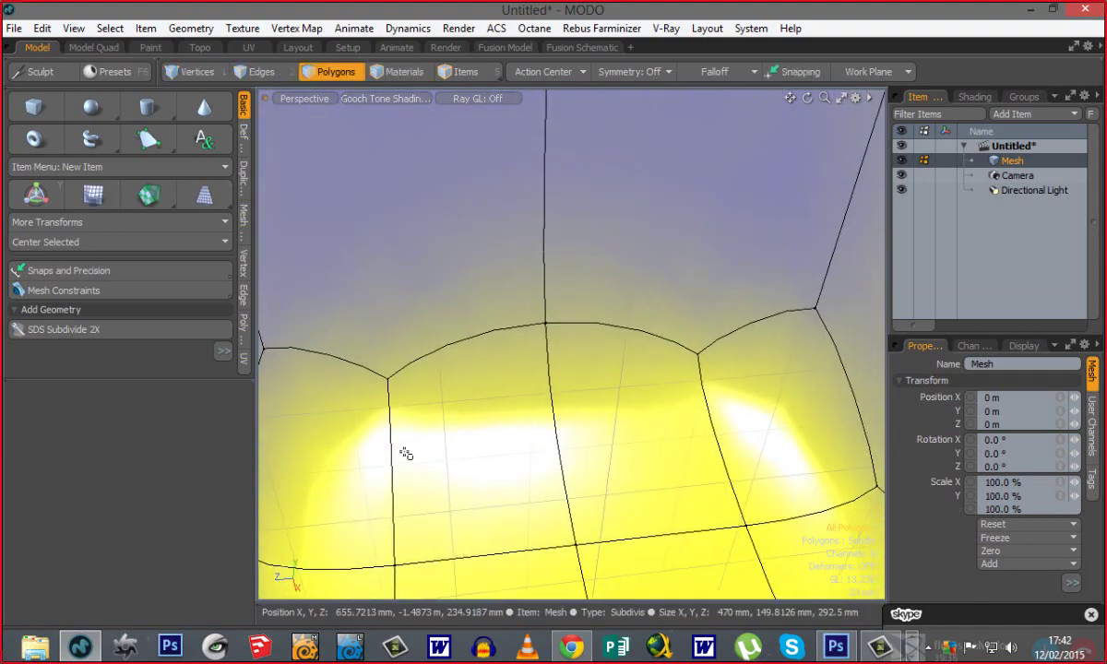
{"action": "left_click_drag", "start_coordinate": [526, 480], "coordinate": [499, 425], "text": "ctrl+alt"}
{"action": "left_click_drag", "start_coordinate": [499, 426], "coordinate": [470, 482], "text": "alt+shift"}
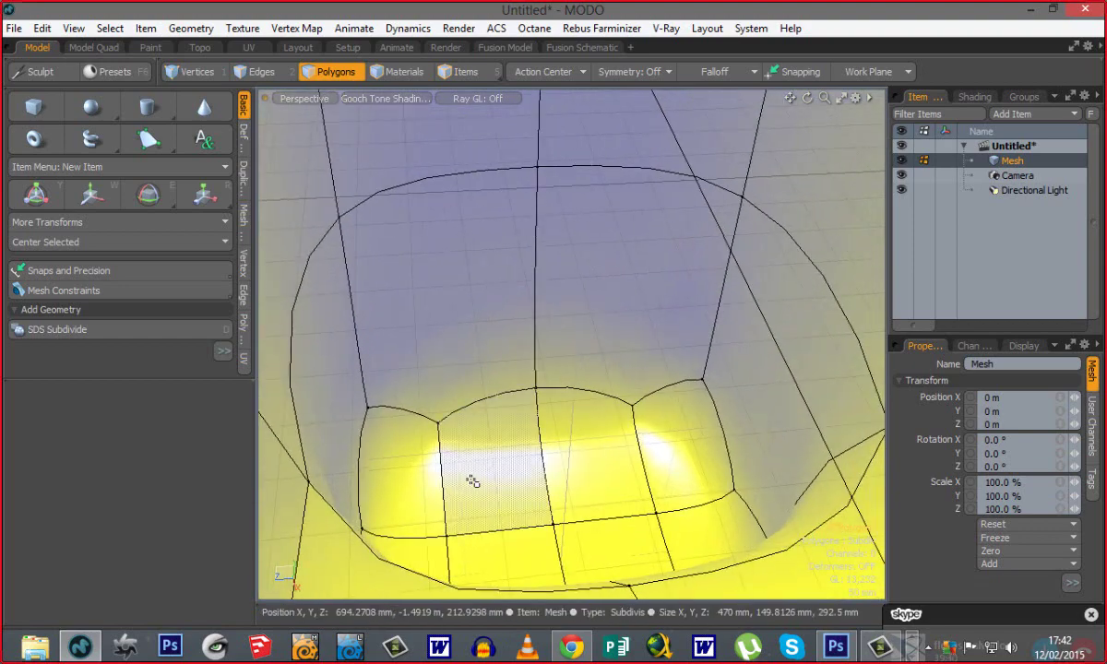
{"action": "key", "text": "Tab"}
Select the eight pit-floor polygons, hide all others, and convert the isolated polygons to a subdivision surface.
{"action": "left_click_drag", "start_coordinate": [573, 437], "coordinate": [550, 487], "text": "alt"}
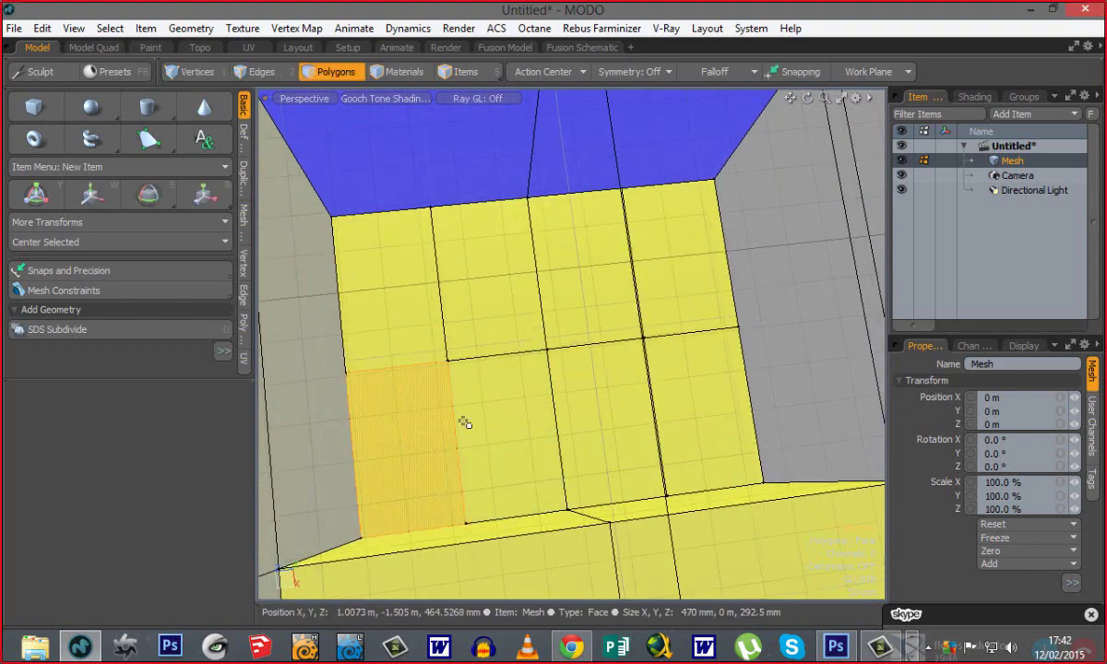
{"action": "mouse_move", "coordinate": [464, 423]}
{"action": "left_mouse_down"}
{"action": "mouse_move", "coordinate": [702, 411]}
{"action": "mouse_move", "coordinate": [489, 296]}
{"action": "mouse_move", "coordinate": [556, 462]}
{"action": "mouse_move", "coordinate": [488, 399]}
{"action": "mouse_move", "coordinate": [556, 457]}
{"action": "mouse_move", "coordinate": [532, 462]}
{"action": "left_mouse_up"}
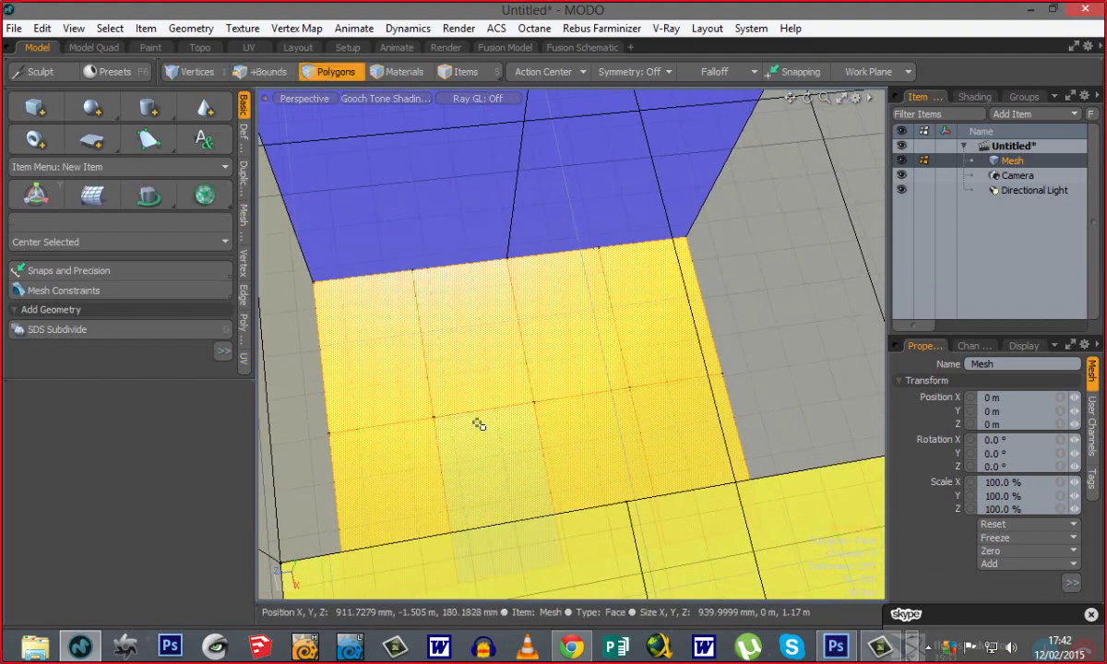
{"action": "key", "text": "shift+h"}
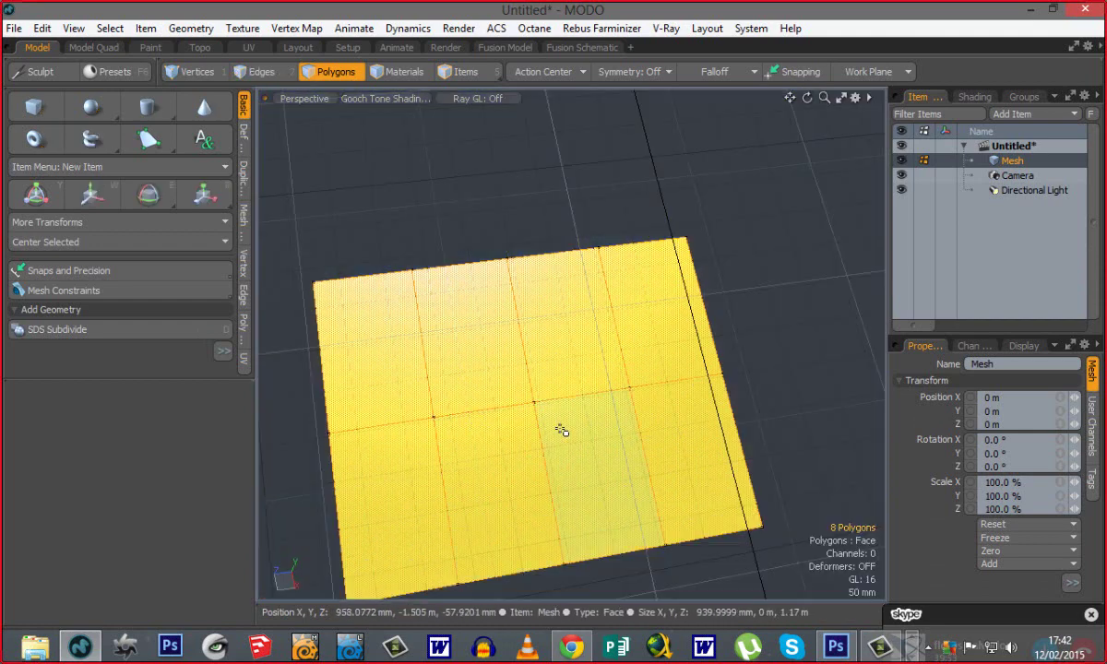
{"action": "key", "text": "Tab"}
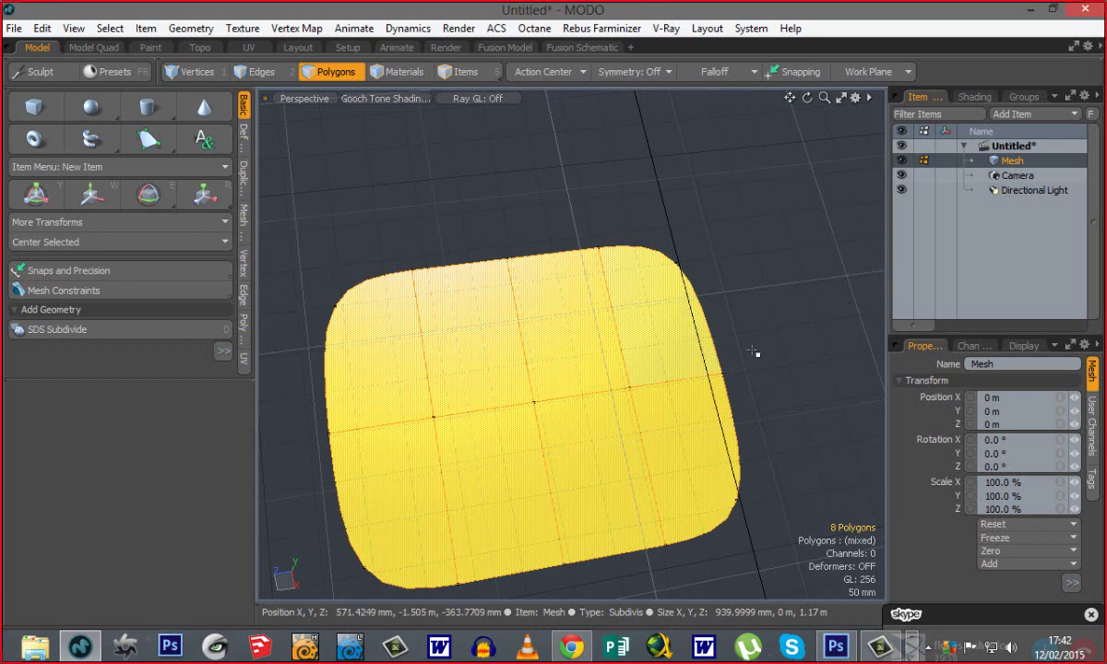
Clear the selection and unhide the surrounding geometry to view the rounded pit floor in place.
{"action": "left_click", "coordinate": [785, 344]}
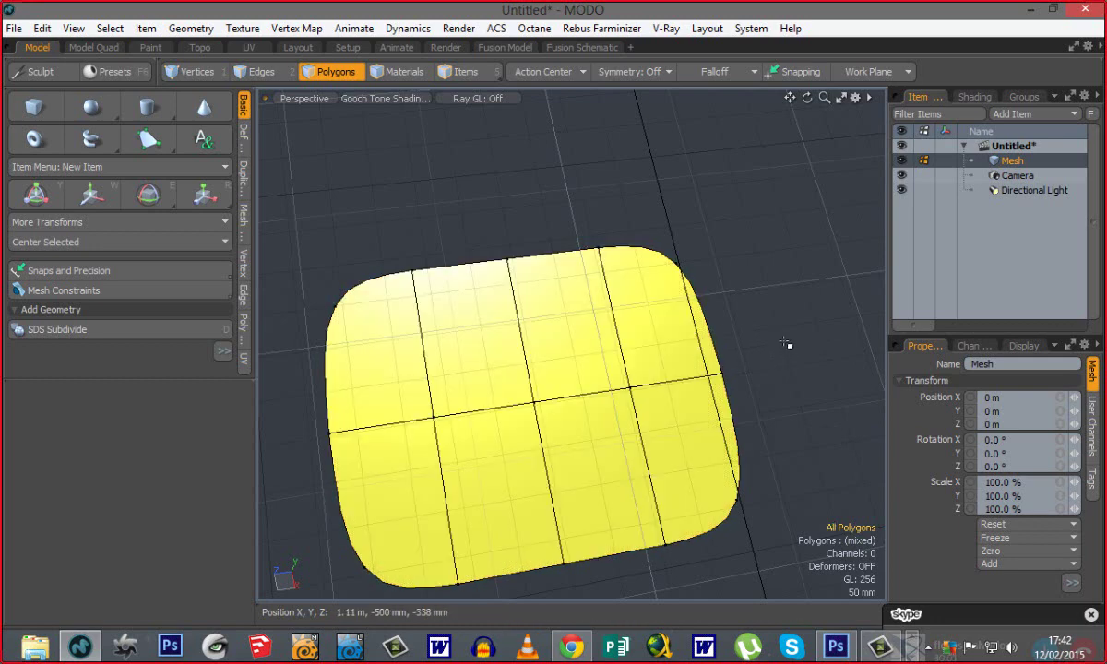
{"action": "key", "text": "u"}
{"action": "left_click_drag", "start_coordinate": [524, 440], "coordinate": [549, 465], "text": "alt"}
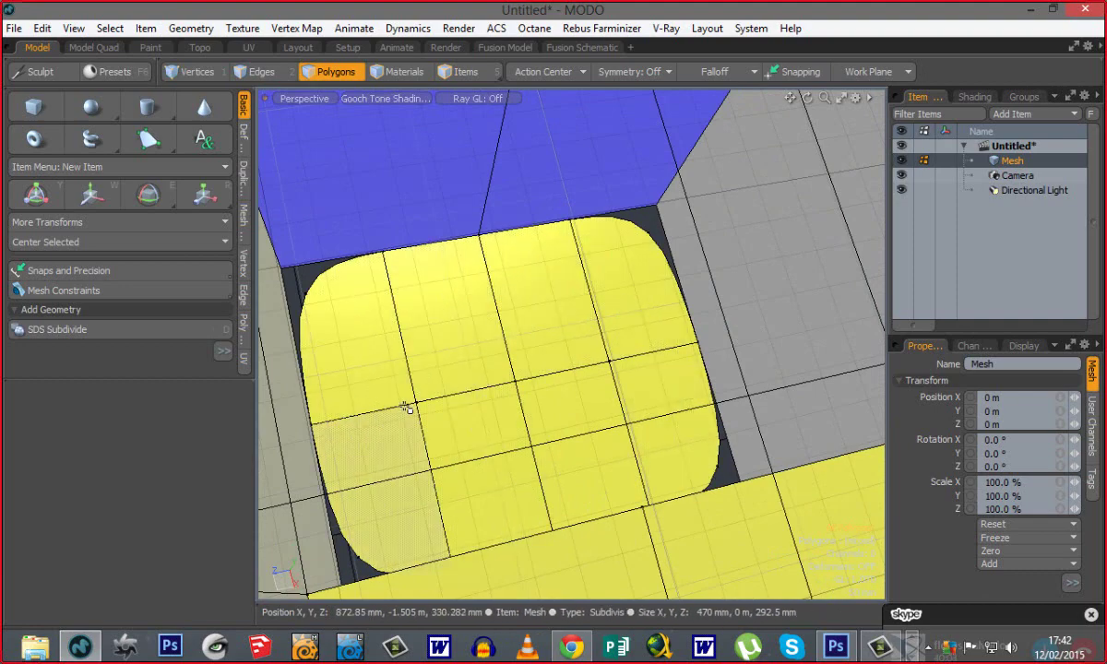
{"action": "mouse_move", "coordinate": [554, 461]}
{"action": "left_mouse_down", "text": "alt"}
{"action": "mouse_move", "coordinate": [394, 449]}
{"action": "mouse_move", "coordinate": [516, 425]}
{"action": "mouse_move", "coordinate": [513, 415]}
{"action": "left_mouse_up", "text": "alt"}
Select the eight pit-floor polygons, hide all others, and switch the isolated polygons back to plain faces.
{"action": "mouse_move", "coordinate": [392, 304]}
{"action": "left_mouse_down"}
{"action": "mouse_move", "coordinate": [408, 383]}
{"action": "mouse_move", "coordinate": [571, 422]}
{"action": "mouse_move", "coordinate": [664, 309]}
{"action": "left_mouse_up"}
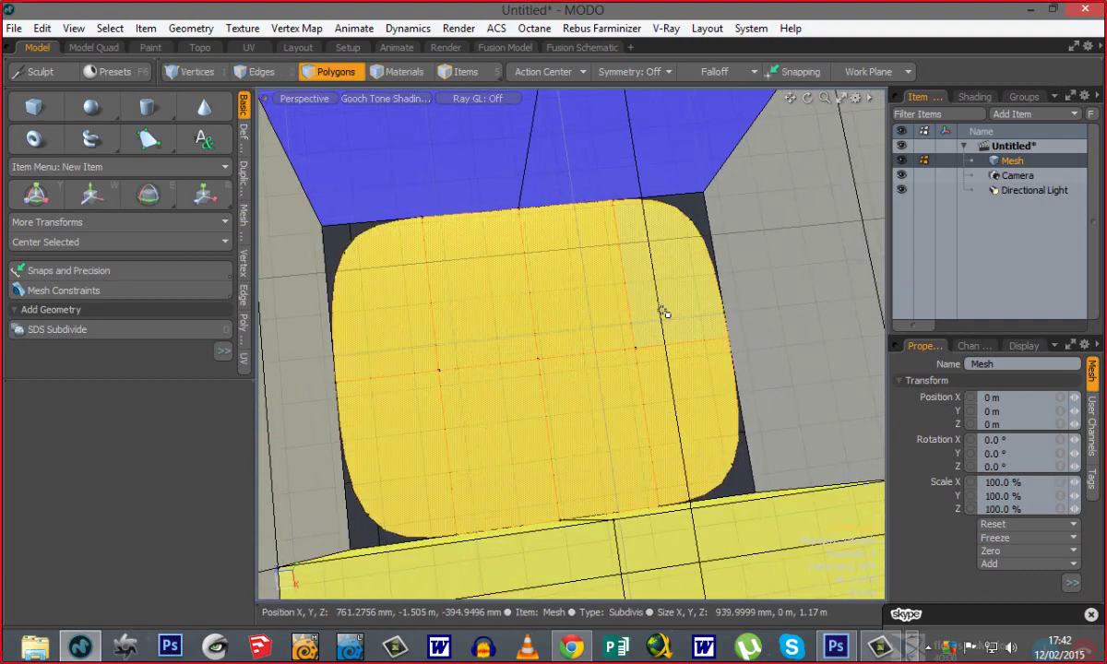
{"action": "key", "text": "Tab"}
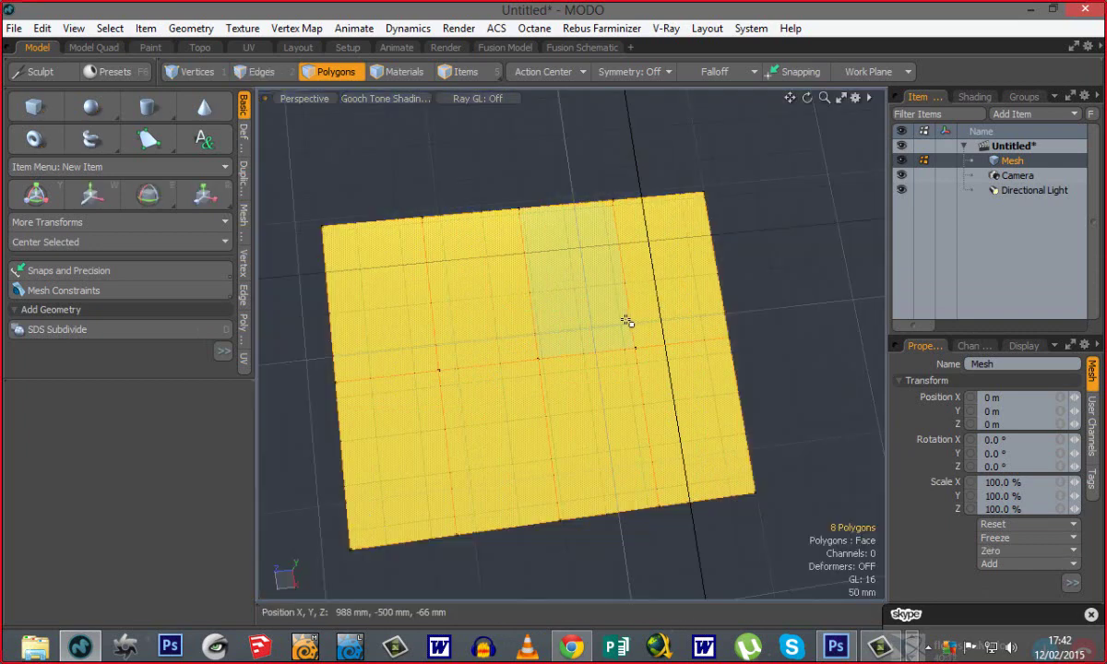
{"action": "left_click", "coordinate": [779, 289]}
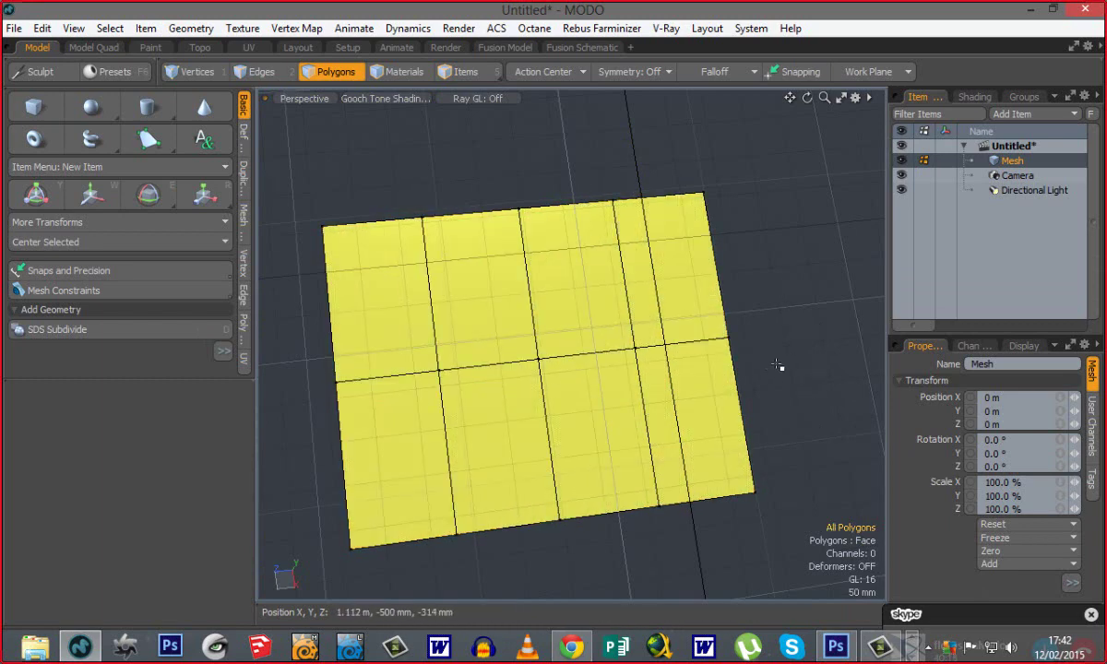
Convert the isolated pit-floor polygons to a subdivision surface and unhide the rest of the cube.
{"action": "key", "text": "Tab"}
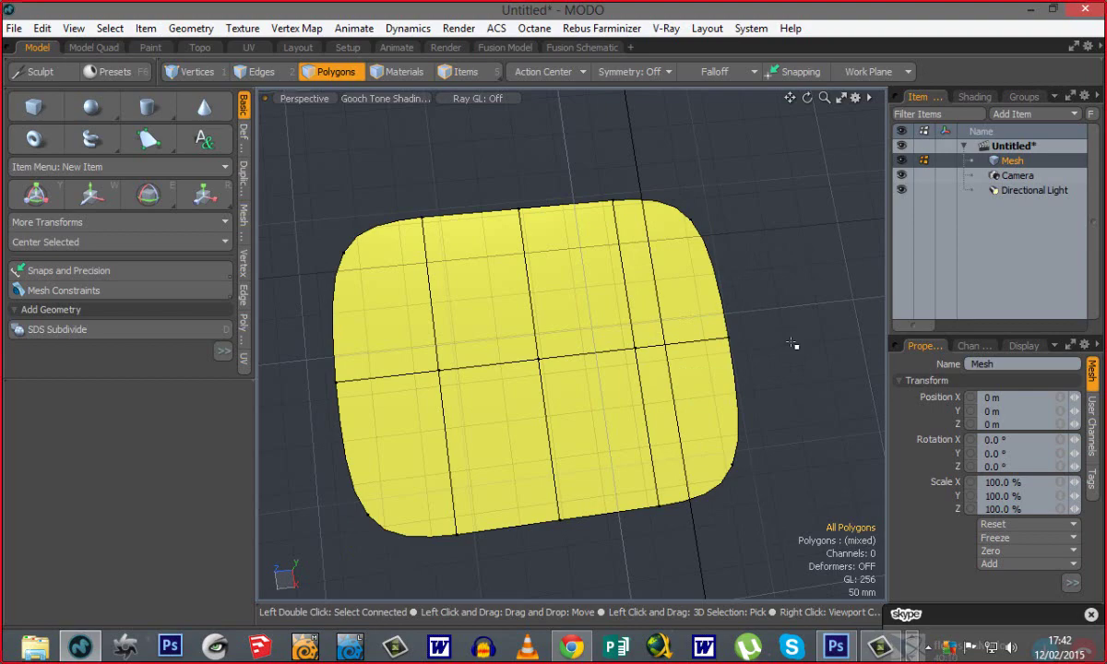
{"action": "key", "text": "u"}
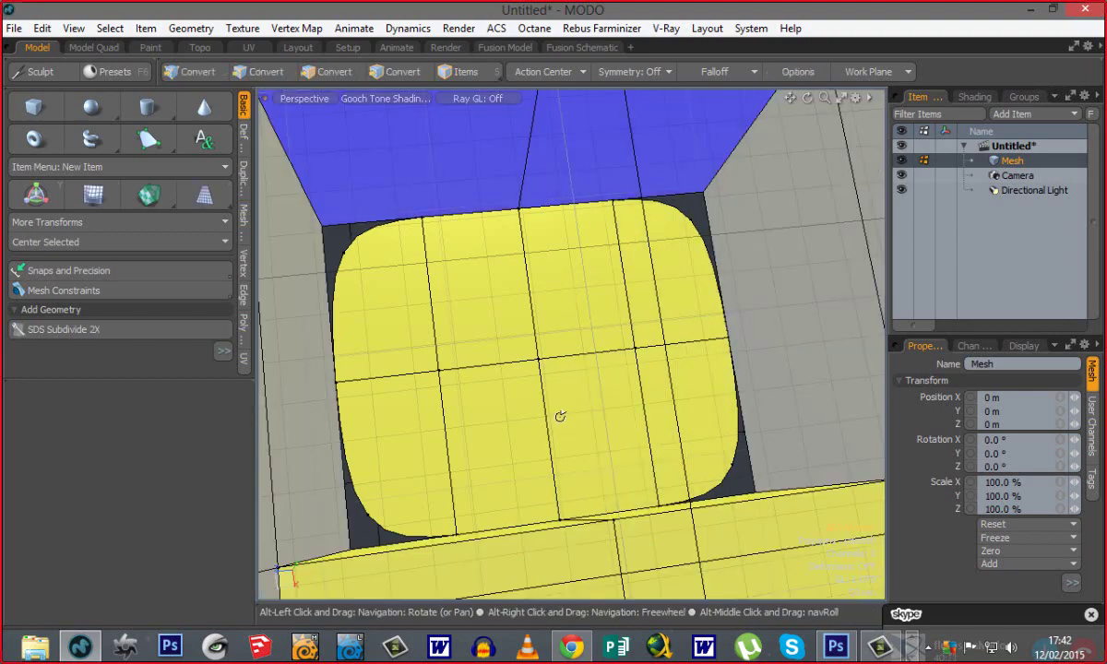
{"action": "left_click_drag", "start_coordinate": [559, 416], "coordinate": [531, 408], "text": "alt"}
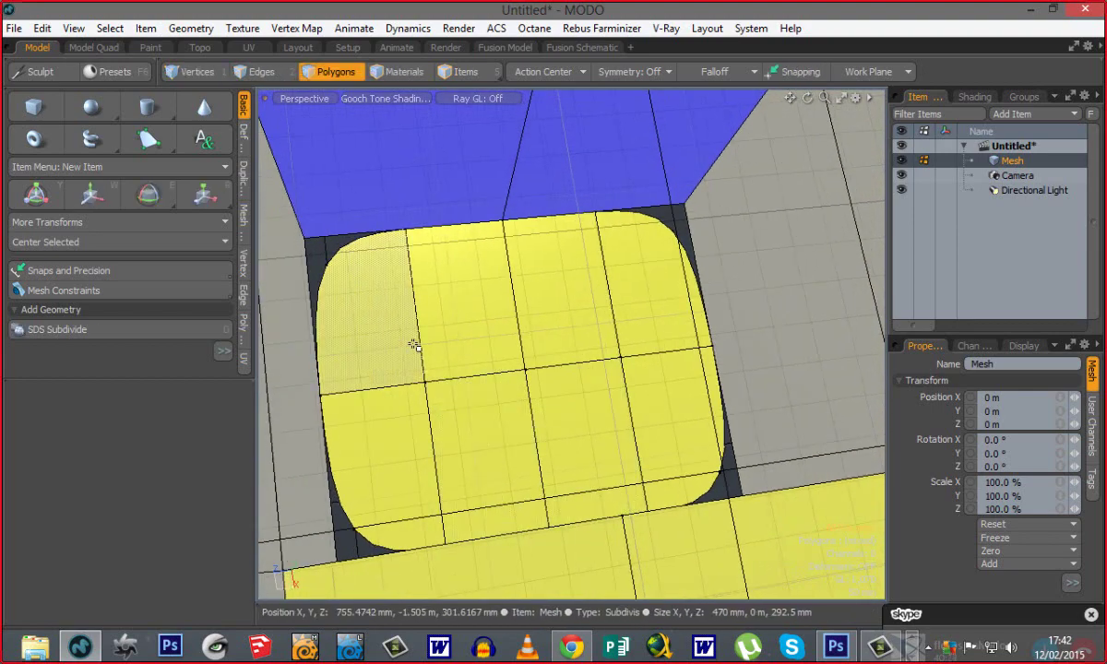
Select the eight rounded pit-floor polygons, revert them to plain faces, and clear the selection with the whole cube in view.
{"action": "mouse_move", "coordinate": [475, 357]}
{"action": "left_mouse_down"}
{"action": "mouse_move", "coordinate": [622, 415]}
{"action": "mouse_move", "coordinate": [424, 441]}
{"action": "left_mouse_up"}
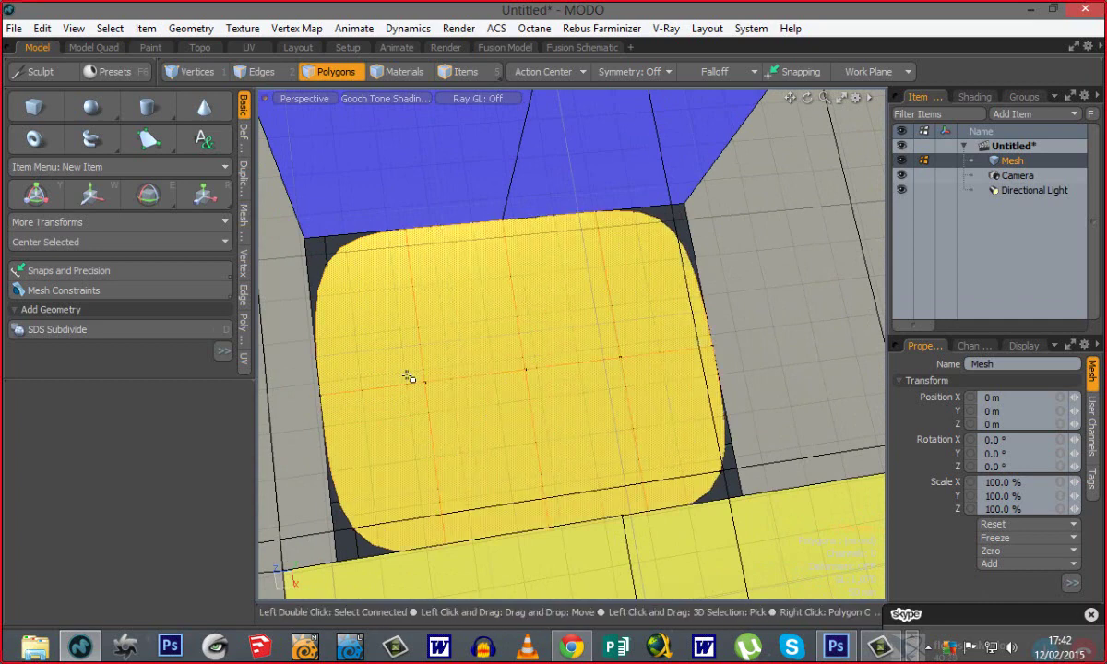
{"action": "key", "text": "Tab"}
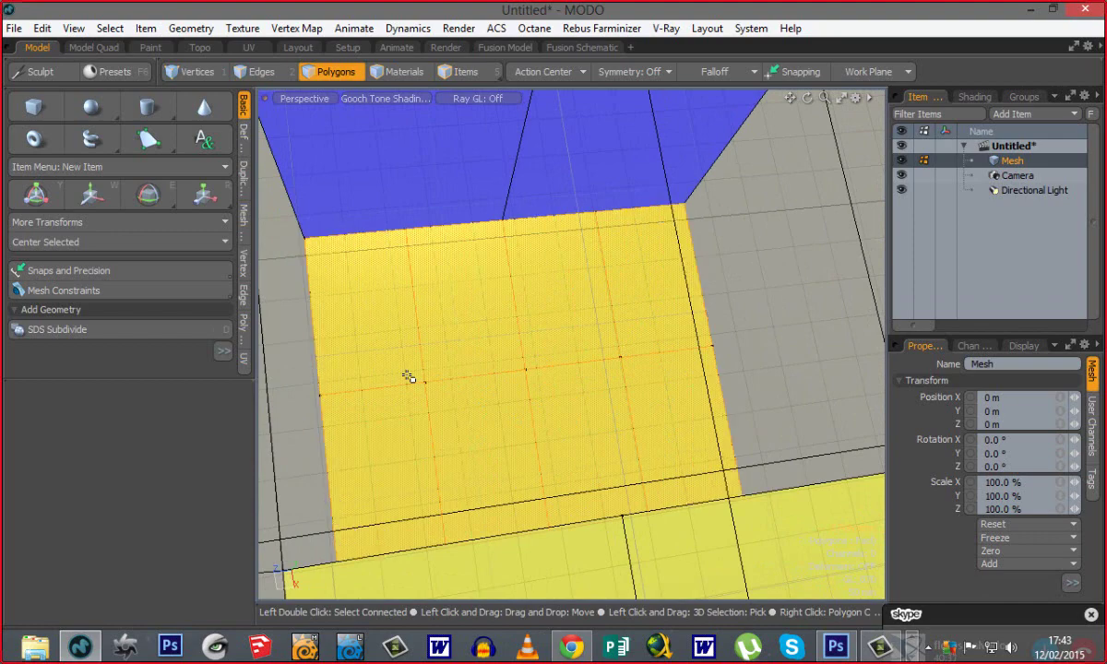
{"action": "scroll", "coordinate": [505, 348], "scroll_direction": "down", "scroll_amount": 3}
{"action": "left_click_drag", "start_coordinate": [505, 397], "coordinate": [601, 378], "text": "alt"}
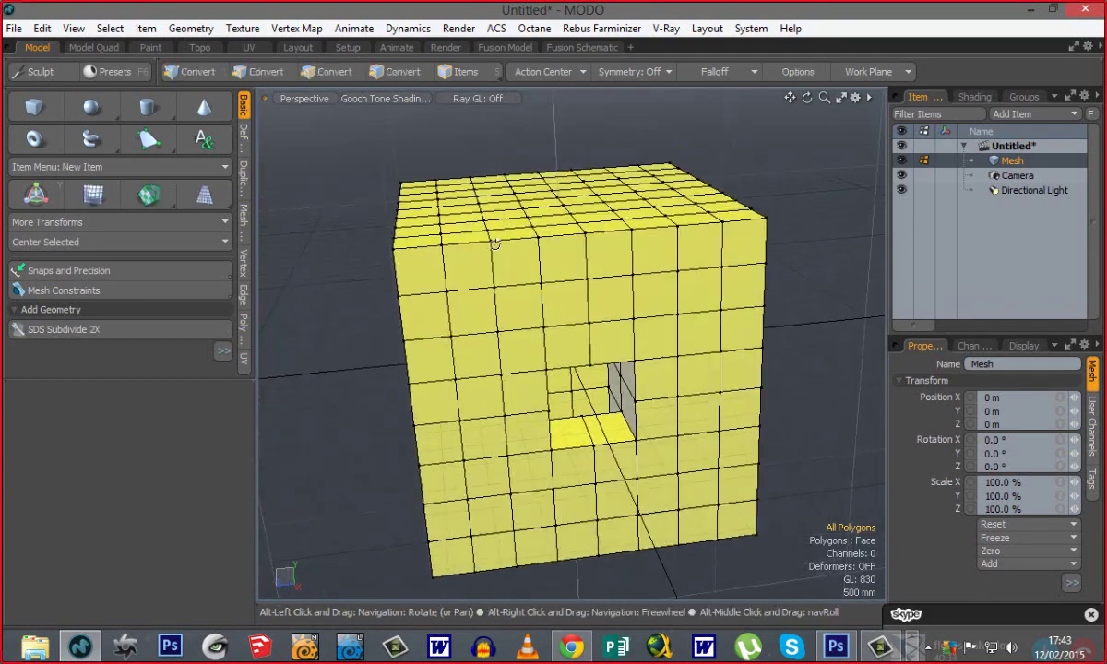
{"action": "left_click_drag", "start_coordinate": [495, 242], "coordinate": [461, 222], "text": "alt"}
{"action": "left_click_drag", "start_coordinate": [437, 328], "coordinate": [449, 335], "text": "alt"}
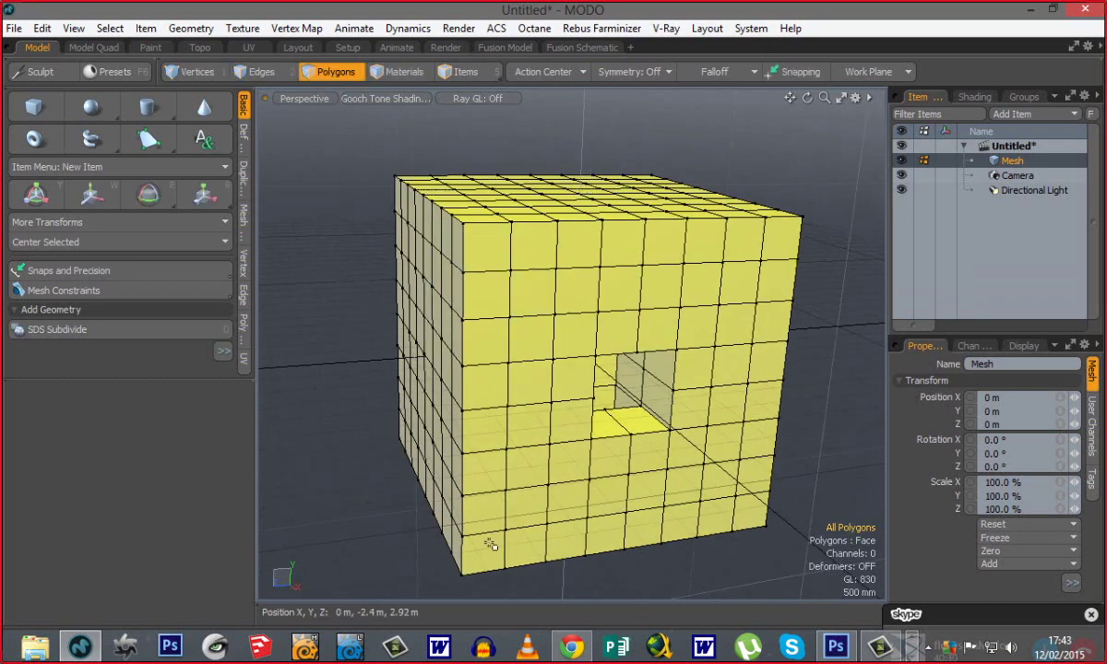
{"action": "left_click_drag", "start_coordinate": [736, 247], "coordinate": [618, 314], "text": "alt"}
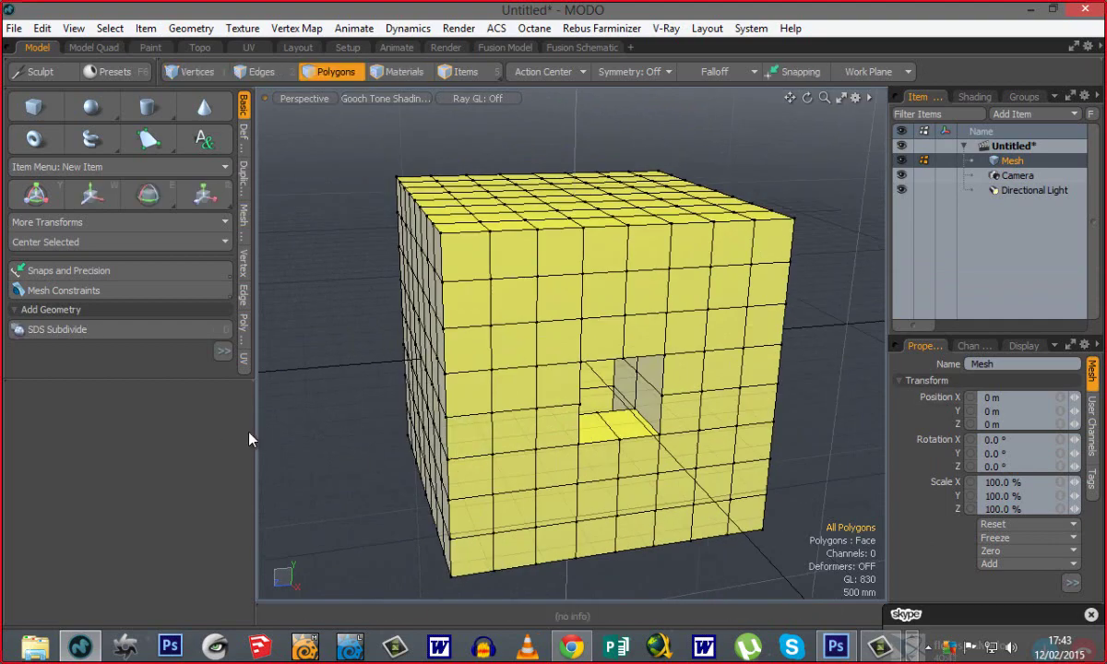
Narrow the tool area and the item list area to give the 3D viewport more room around the cube.
{"action": "left_click_drag", "start_coordinate": [251, 439], "coordinate": [155, 420]}
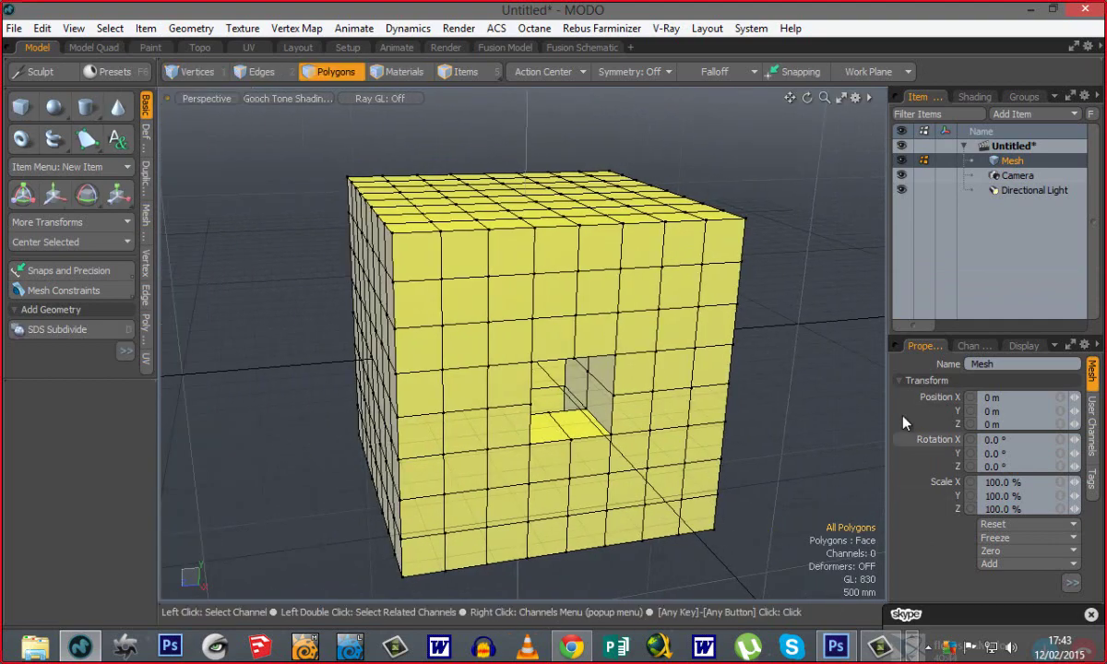
{"action": "left_click_drag", "start_coordinate": [890, 441], "coordinate": [895, 441]}
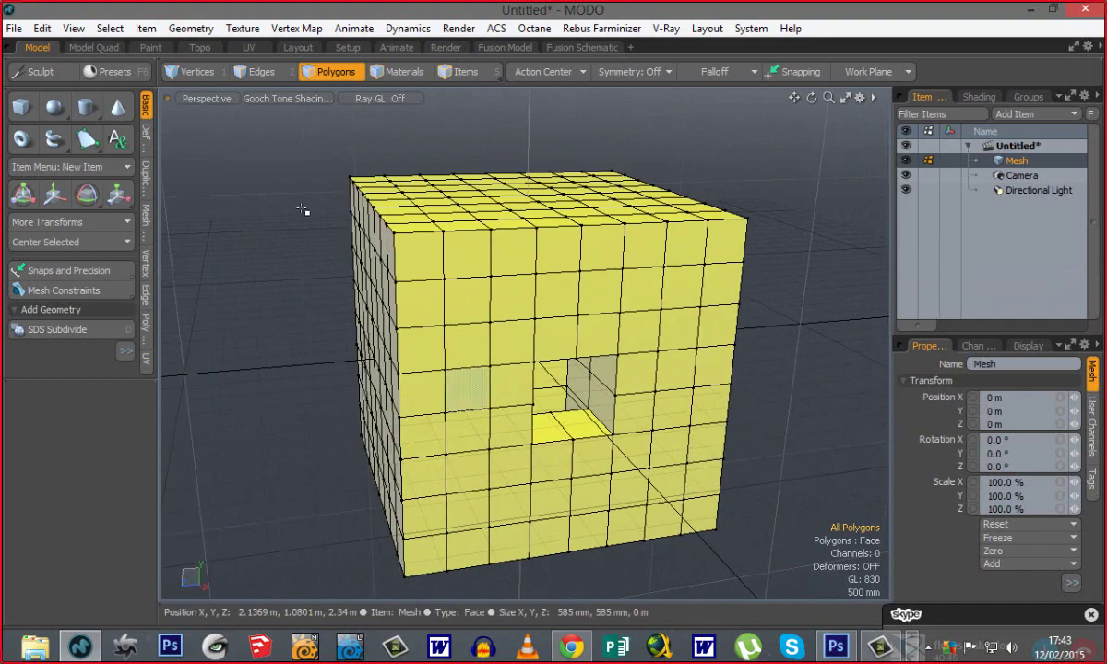
{"action": "scroll", "coordinate": [523, 308], "scroll_direction": "down", "scroll_amount": 2}
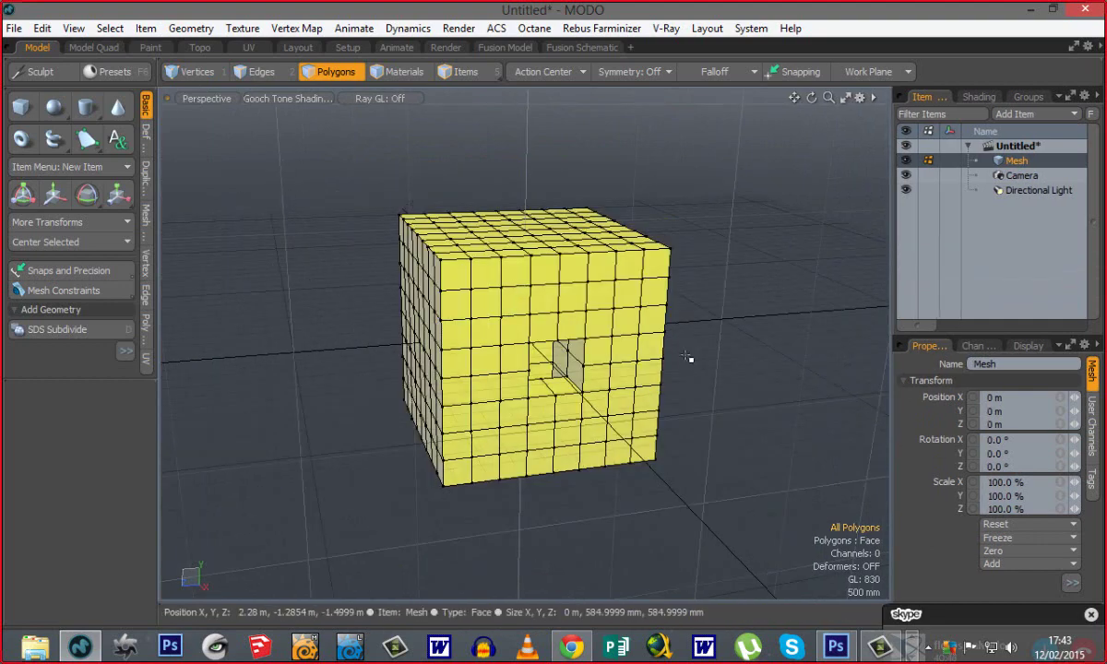
{"action": "left_click_drag", "start_coordinate": [696, 309], "coordinate": [596, 327], "text": "alt"}
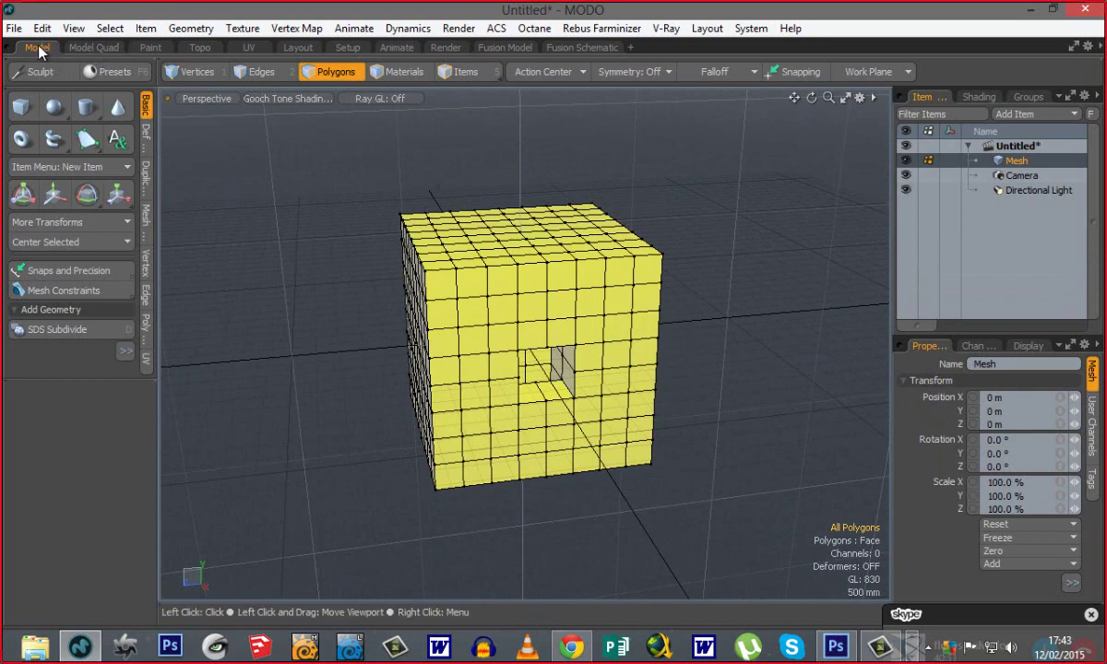
Switch to the Model Quad layout and resize its four viewports so the cube fits in each view.
{"action": "left_click", "coordinate": [94, 47]}
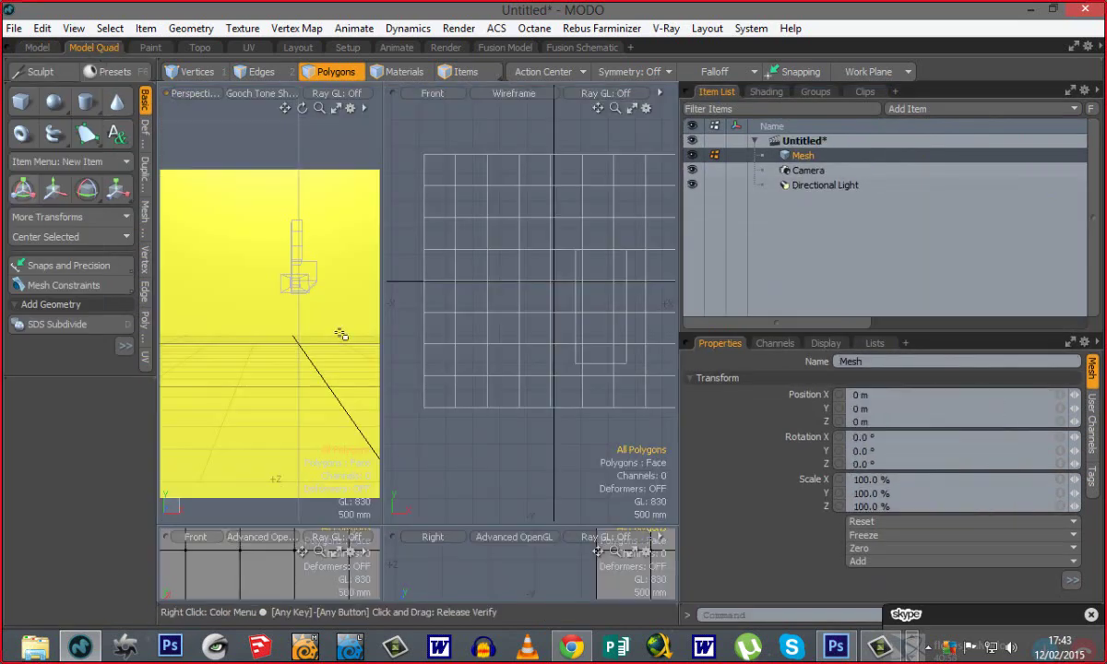
{"action": "left_click_drag", "start_coordinate": [678, 380], "coordinate": [878, 380]}
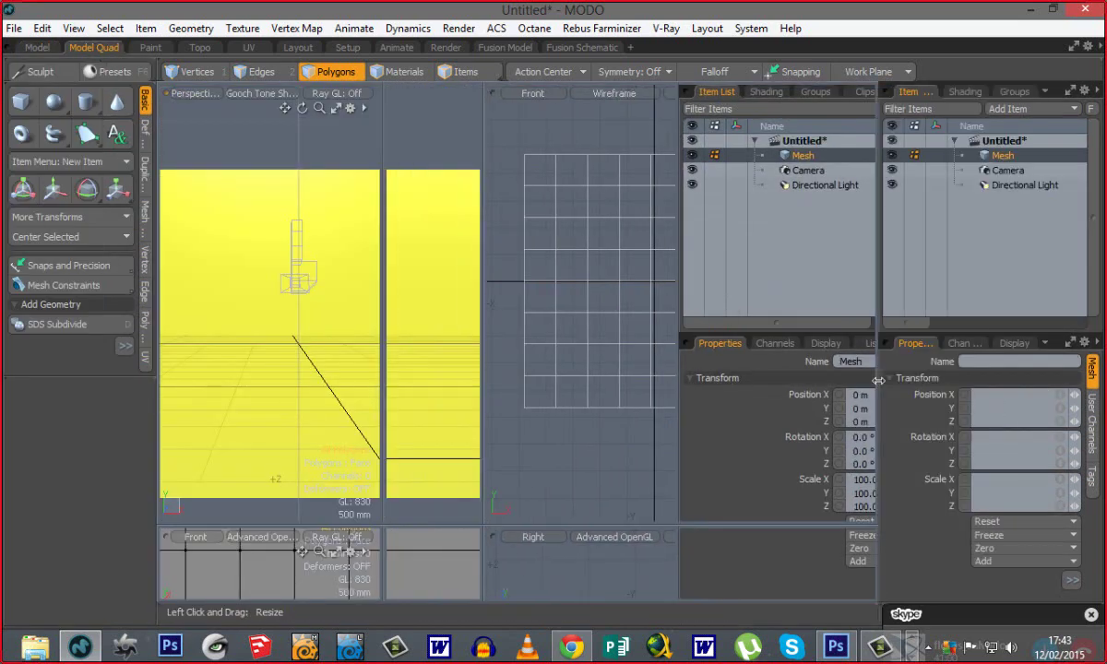
{"action": "left_click_drag", "start_coordinate": [487, 524], "coordinate": [515, 389]}
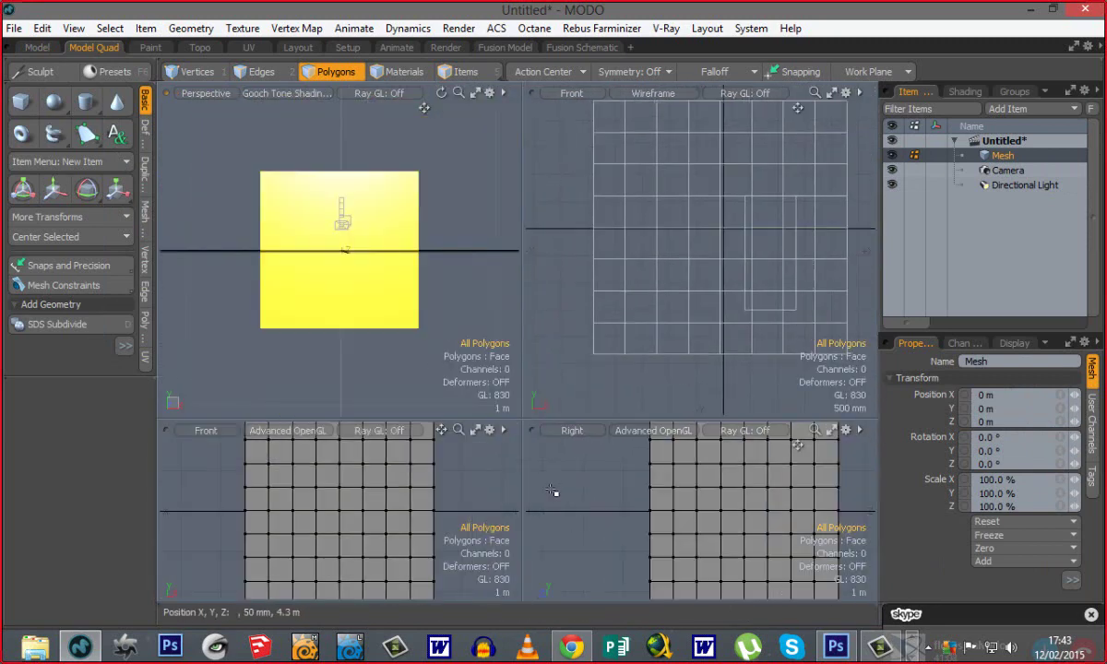
{"action": "left_click_drag", "start_coordinate": [368, 291], "coordinate": [373, 338], "text": "ctrl+alt"}
{"action": "left_click_drag", "start_coordinate": [605, 534], "coordinate": [604, 525], "text": "alt+shift"}
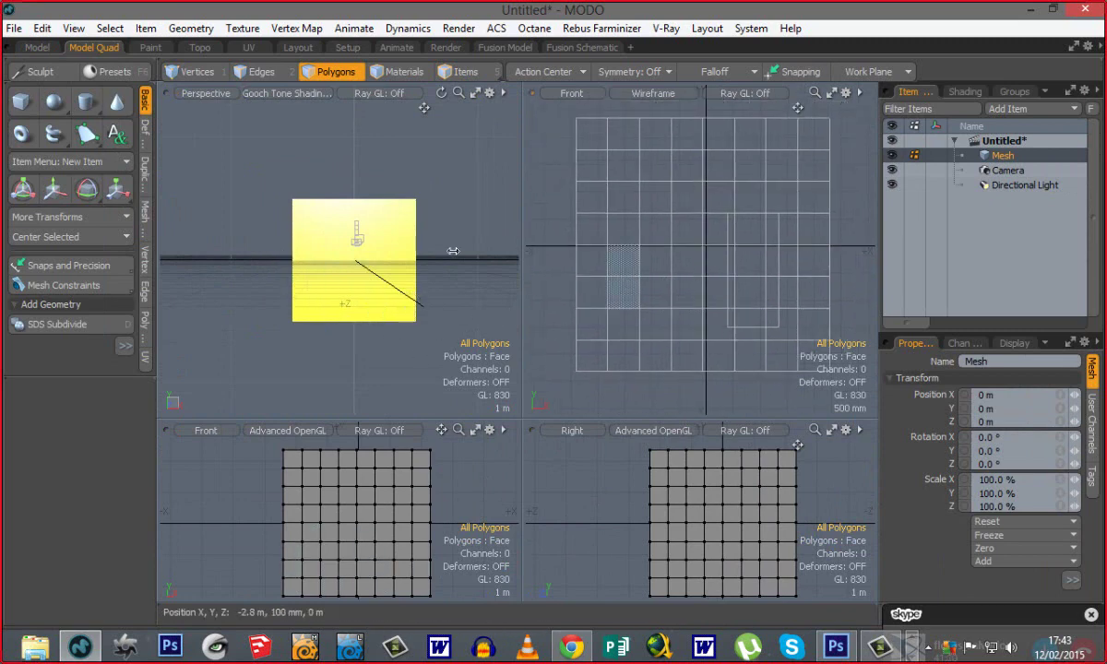
Change the wireframe Front viewport to a Perspective view and examine the cube's wireframe from several angles.
{"action": "key", "text": "ctrl+space"}
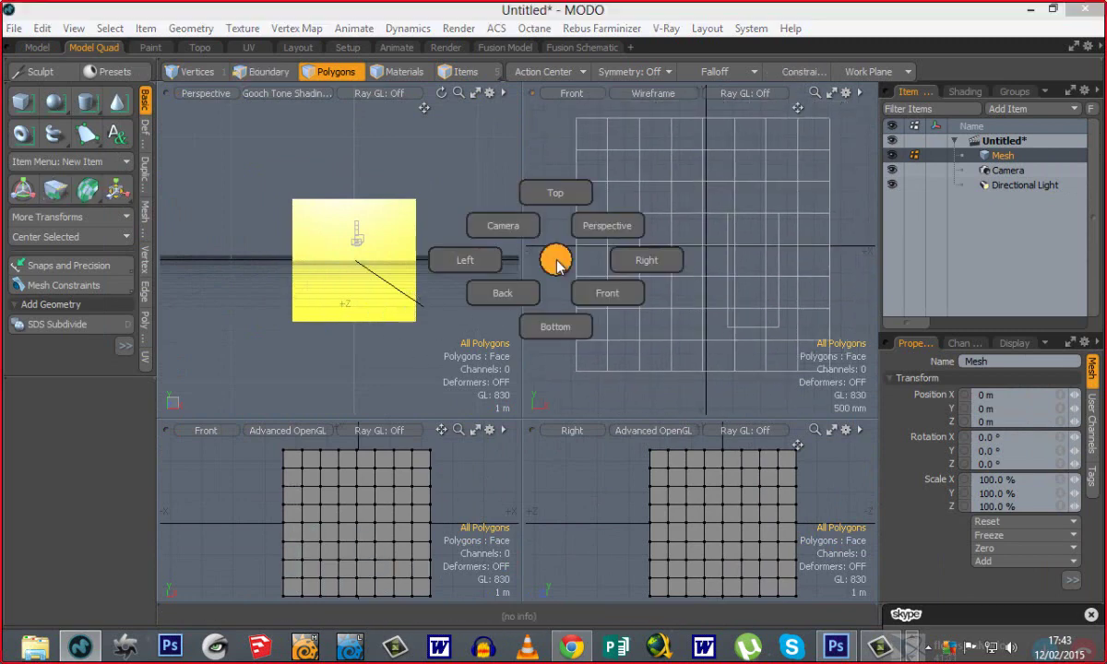
{"action": "left_click", "coordinate": [601, 226]}
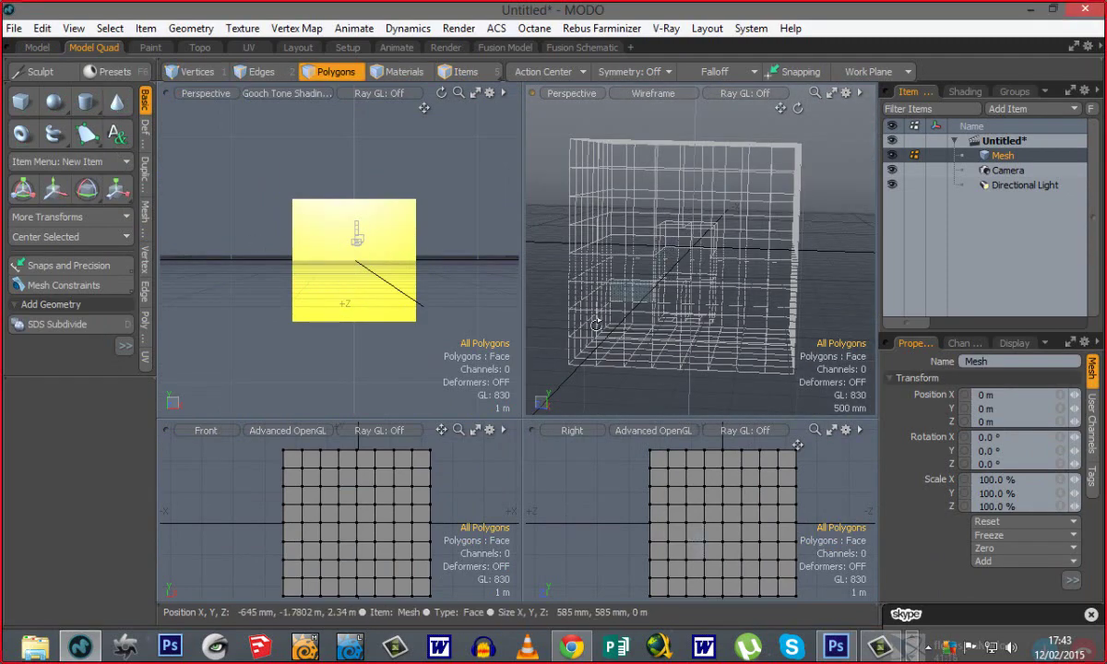
{"action": "left_click_drag", "start_coordinate": [596, 324], "coordinate": [635, 329], "text": "alt"}
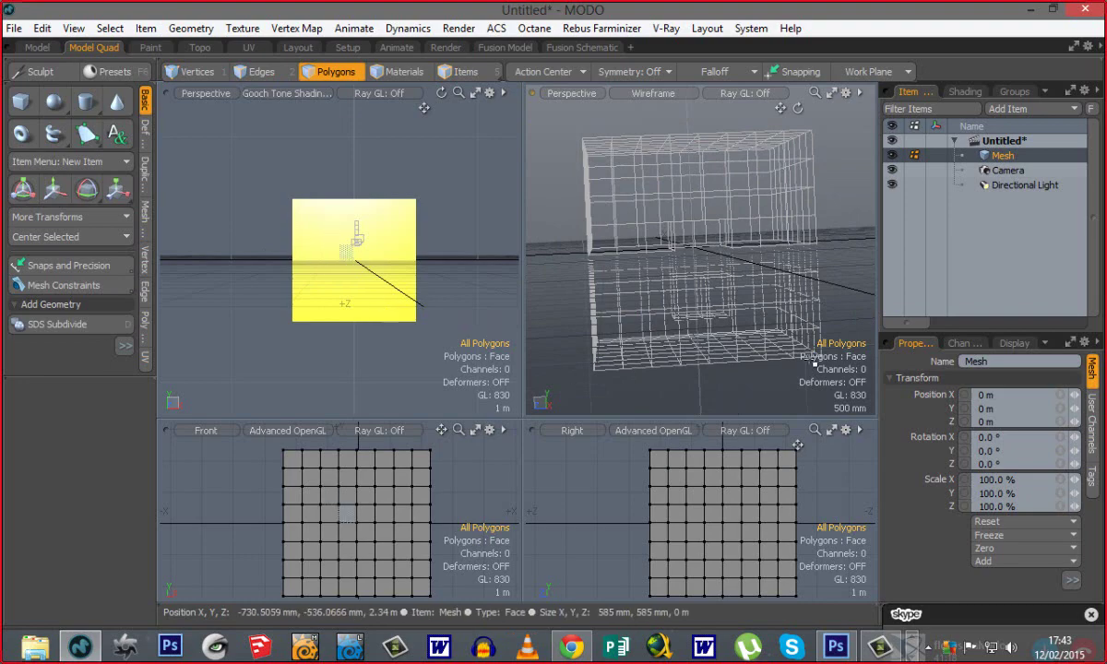
{"action": "left_click_drag", "start_coordinate": [654, 312], "coordinate": [536, 348], "text": "alt"}
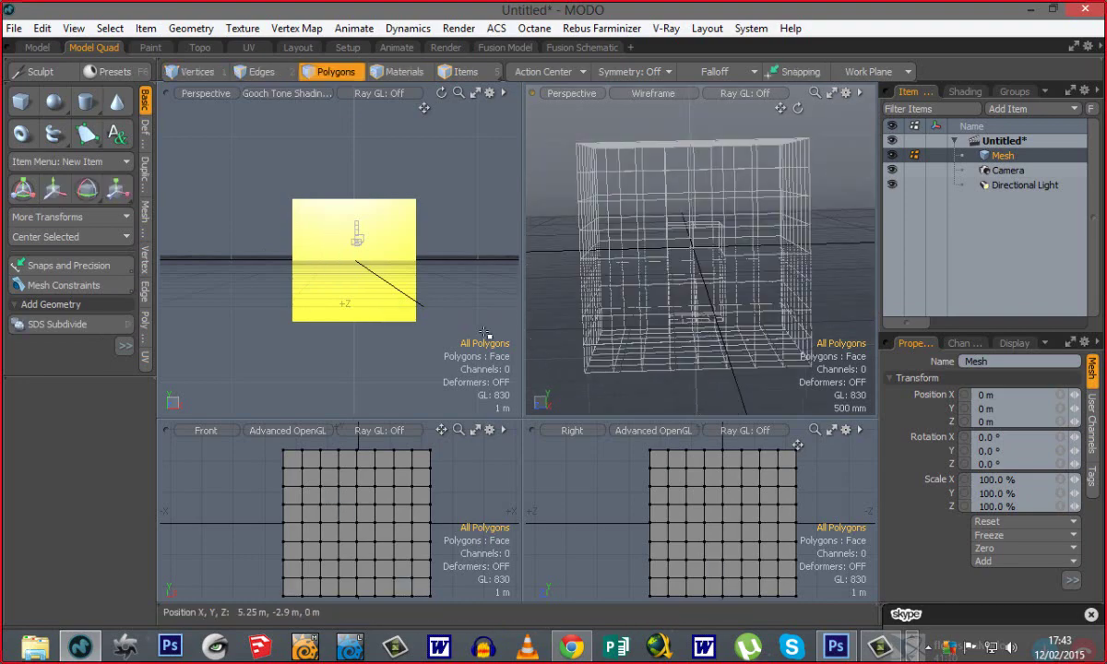
{"action": "left_click_drag", "start_coordinate": [736, 314], "coordinate": [702, 322], "text": "alt"}
{"action": "left_click_drag", "start_coordinate": [617, 288], "coordinate": [600, 227], "text": "alt"}
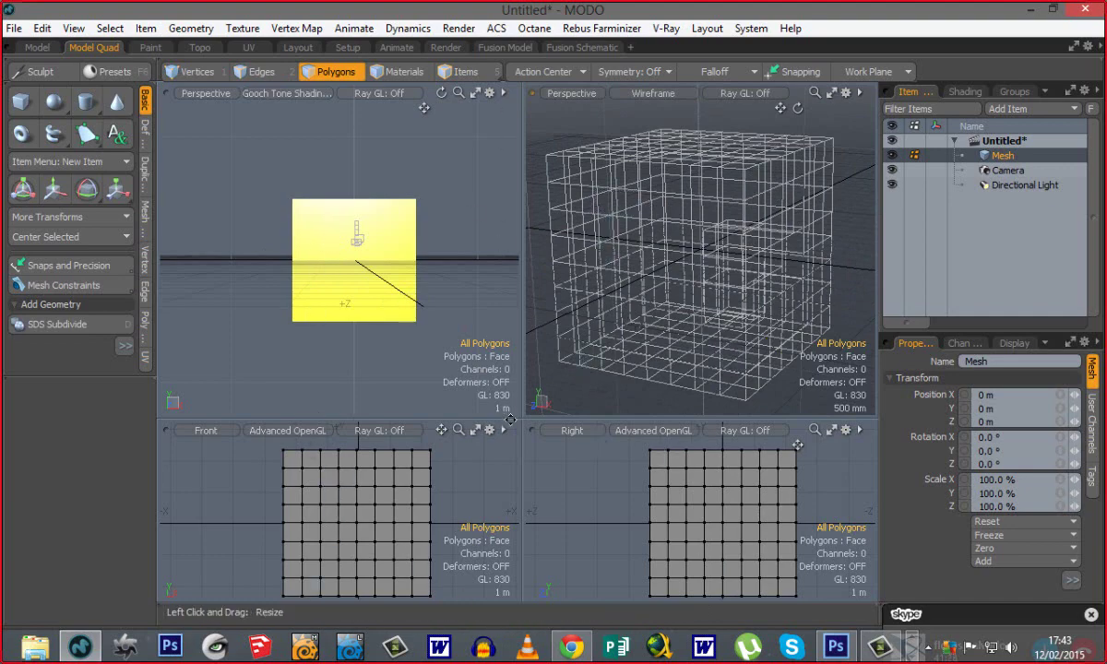
Enlarge the wireframe Perspective viewport within the quad layout, then maximize it and restore the four-view arrangement.
{"action": "left_click_drag", "start_coordinate": [510, 419], "coordinate": [450, 388]}
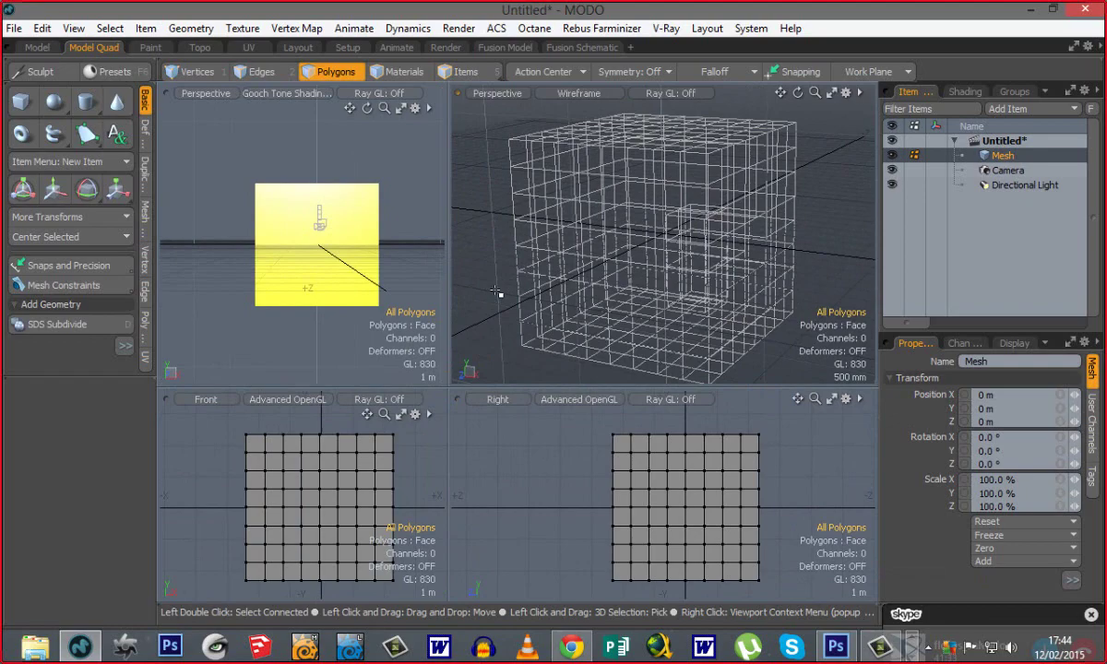
{"action": "key", "text": "ctrl+space"}
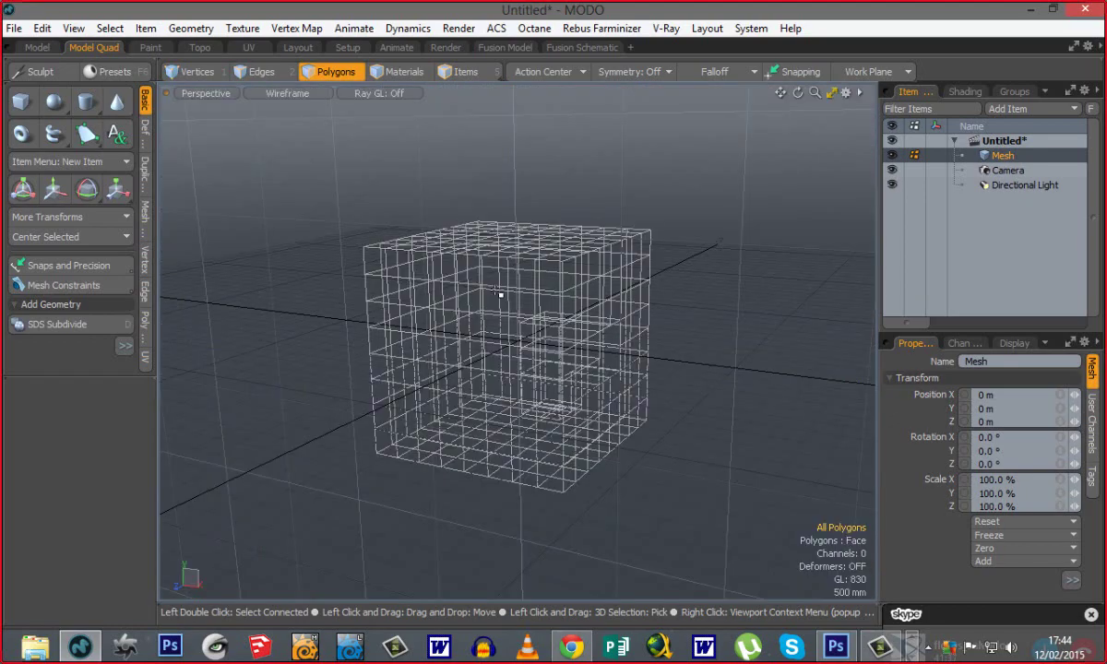
{"action": "left_click_drag", "start_coordinate": [517, 365], "coordinate": [396, 304], "text": "ctrl+alt"}
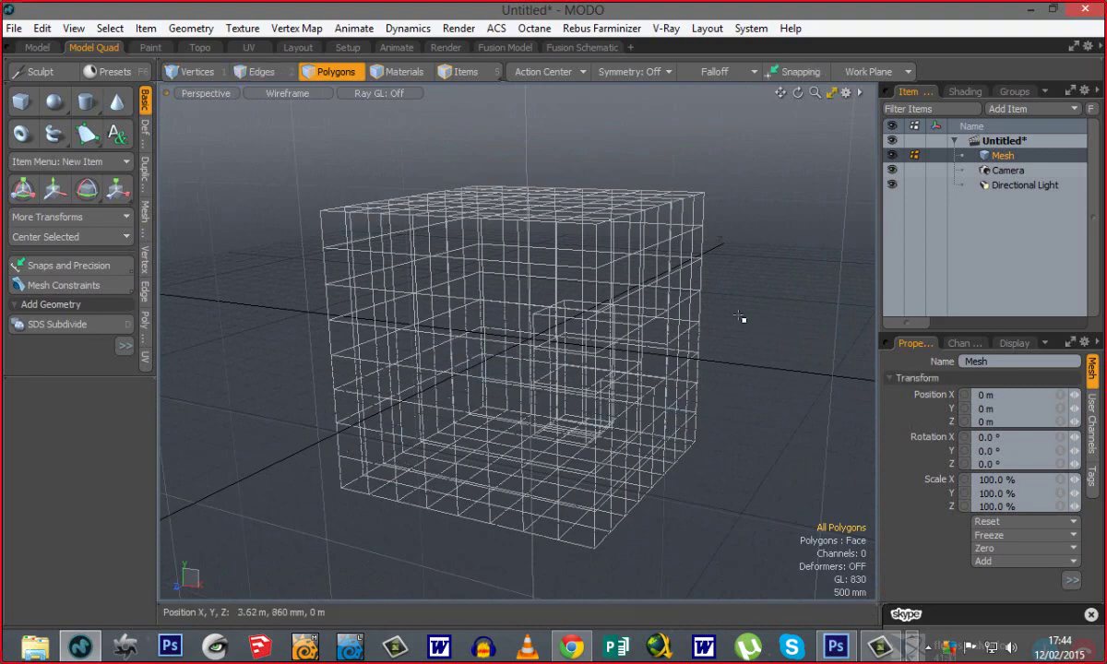
{"action": "key", "text": "KP_0"}
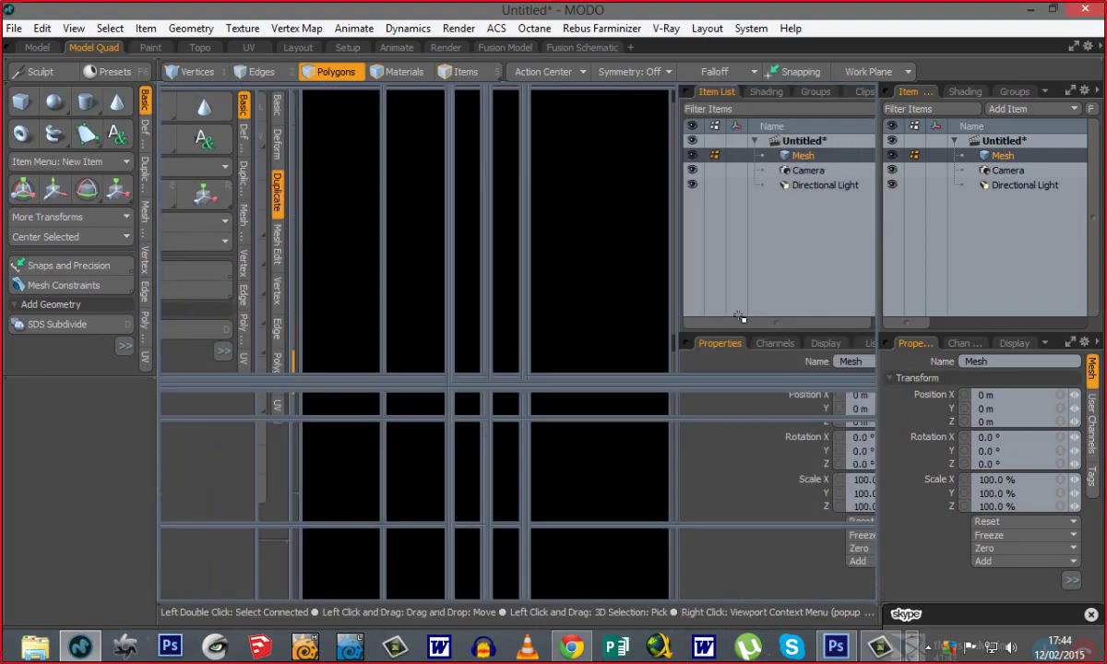
{"action": "left_click_drag", "start_coordinate": [689, 260], "coordinate": [680, 297], "text": "ctrl+alt"}
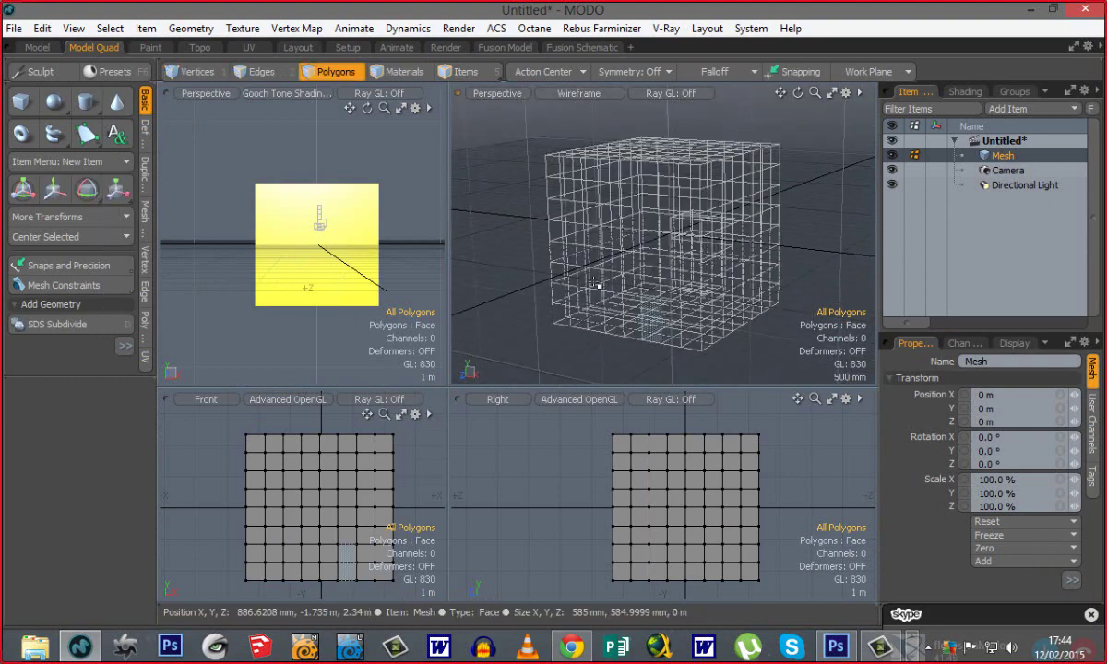
Return to the Model layout and enlarge the tool area until the full list of Add Geometry tools shows.
{"action": "left_click", "coordinate": [38, 48]}
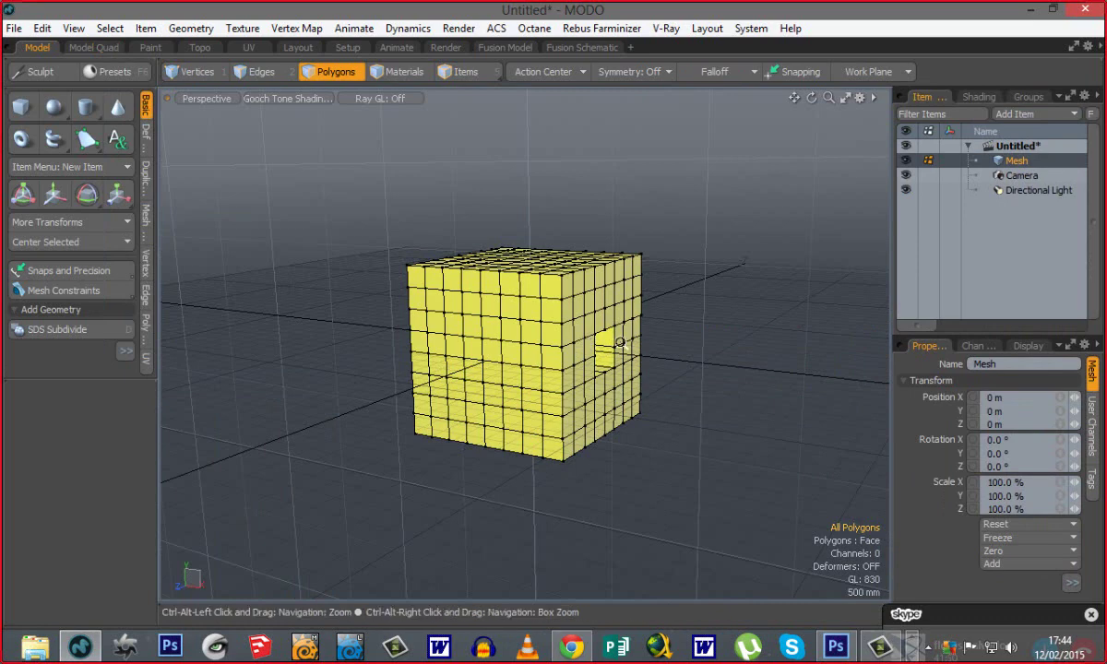
{"action": "left_click_drag", "start_coordinate": [620, 343], "coordinate": [678, 343], "text": "ctrl+alt"}
{"action": "left_click_drag", "start_coordinate": [158, 447], "coordinate": [243, 459]}
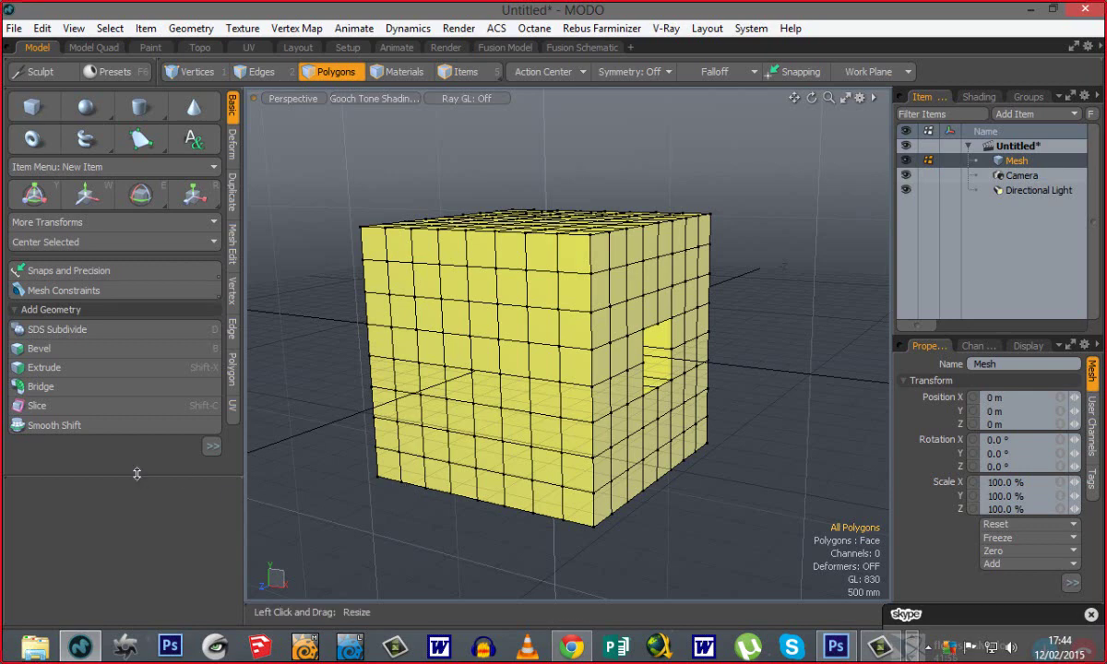
{"action": "left_click_drag", "start_coordinate": [137, 473], "coordinate": [139, 535]}
{"action": "left_click_drag", "start_coordinate": [546, 427], "coordinate": [469, 450], "text": "ctrl+alt"}
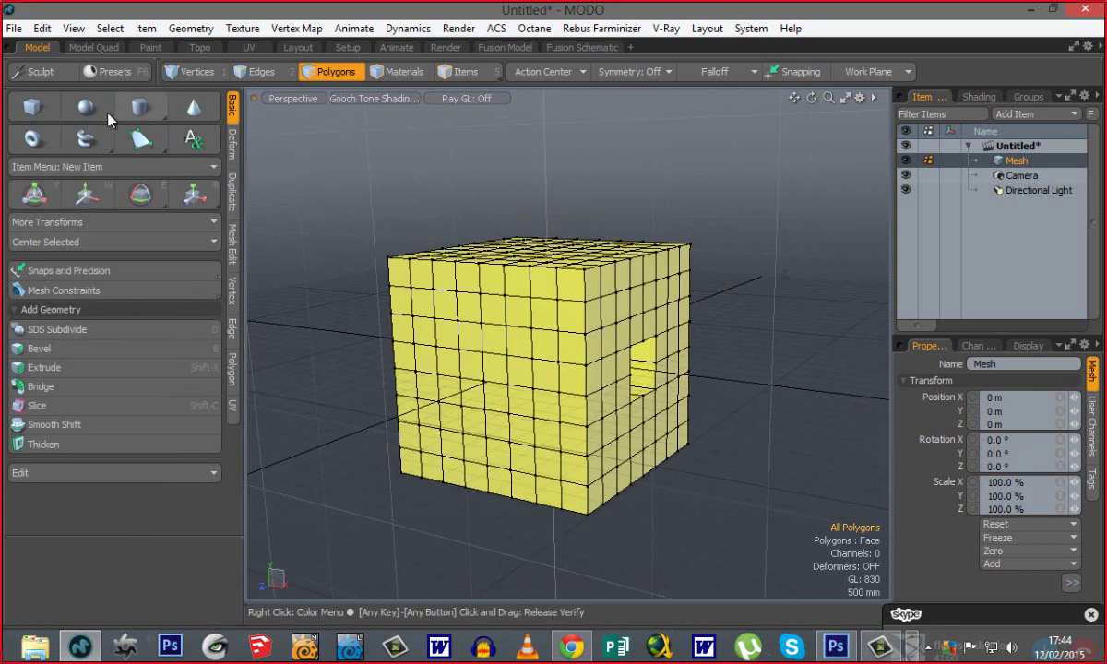
Browse the Duplicate, Mesh Edit, Vertex and Edge tool categories and return to the Basic tools.
{"action": "left_click", "coordinate": [232, 189]}
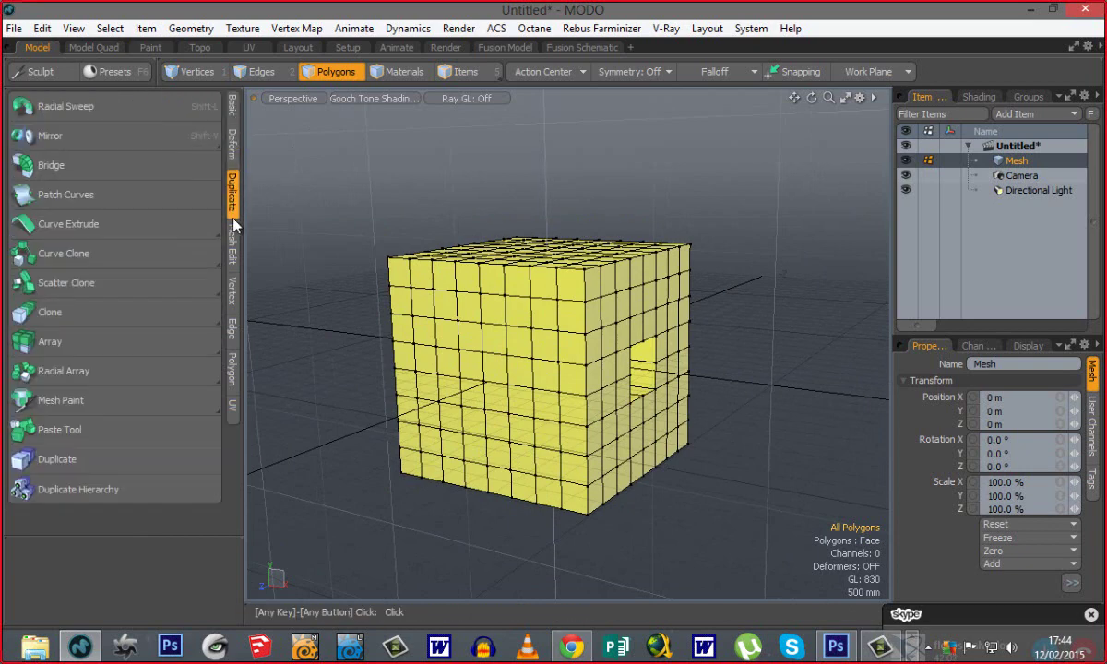
{"action": "left_click", "coordinate": [233, 246]}
{"action": "left_click", "coordinate": [233, 294]}
{"action": "left_click", "coordinate": [236, 334]}
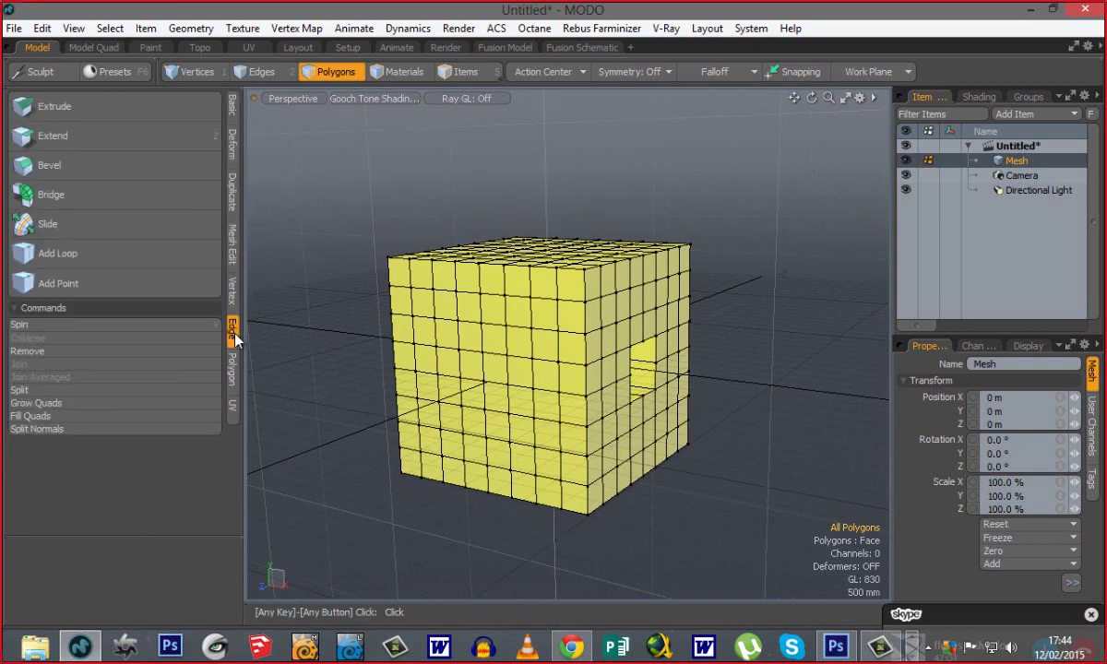
{"action": "left_click", "coordinate": [231, 103]}
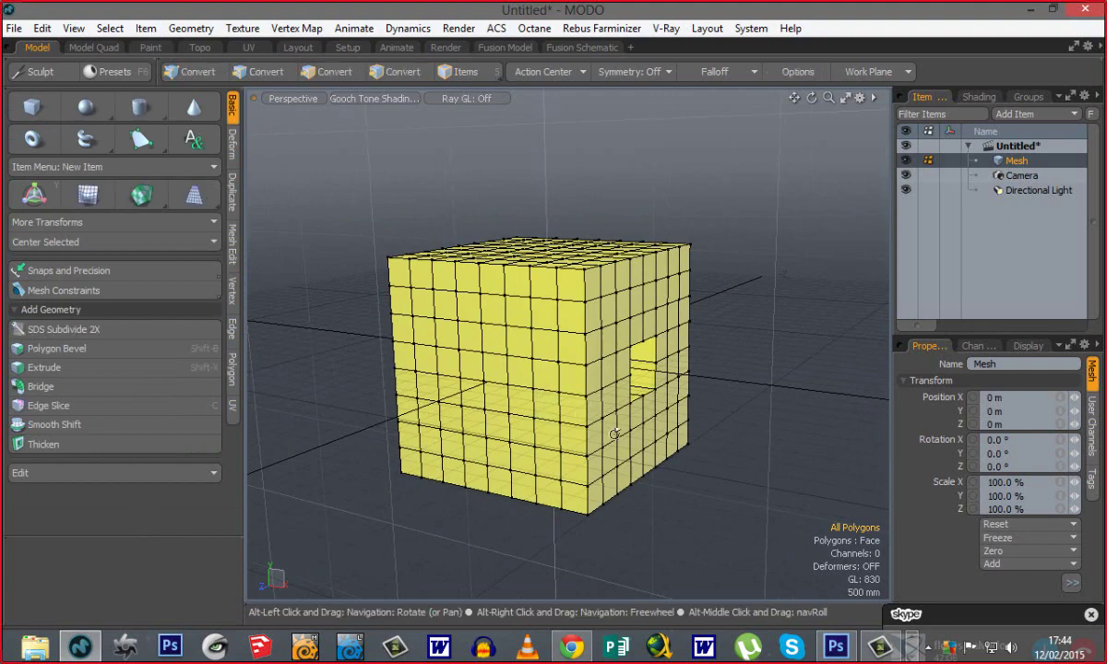
Select all polygons of the cube and delete them to empty the mesh.
{"action": "left_click_drag", "start_coordinate": [593, 458], "coordinate": [445, 234], "text": "alt"}
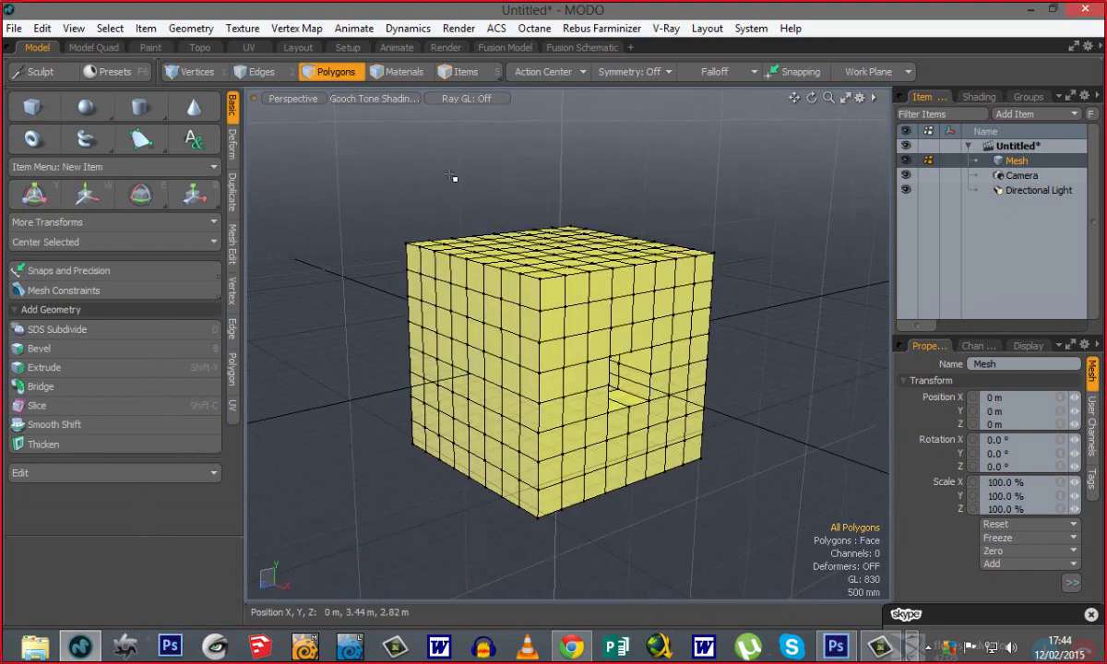
{"action": "mouse_move", "coordinate": [771, 176]}
{"action": "right_mouse_down"}
{"action": "mouse_move", "coordinate": [742, 209]}
{"action": "mouse_move", "coordinate": [339, 515]}
{"action": "right_mouse_up"}
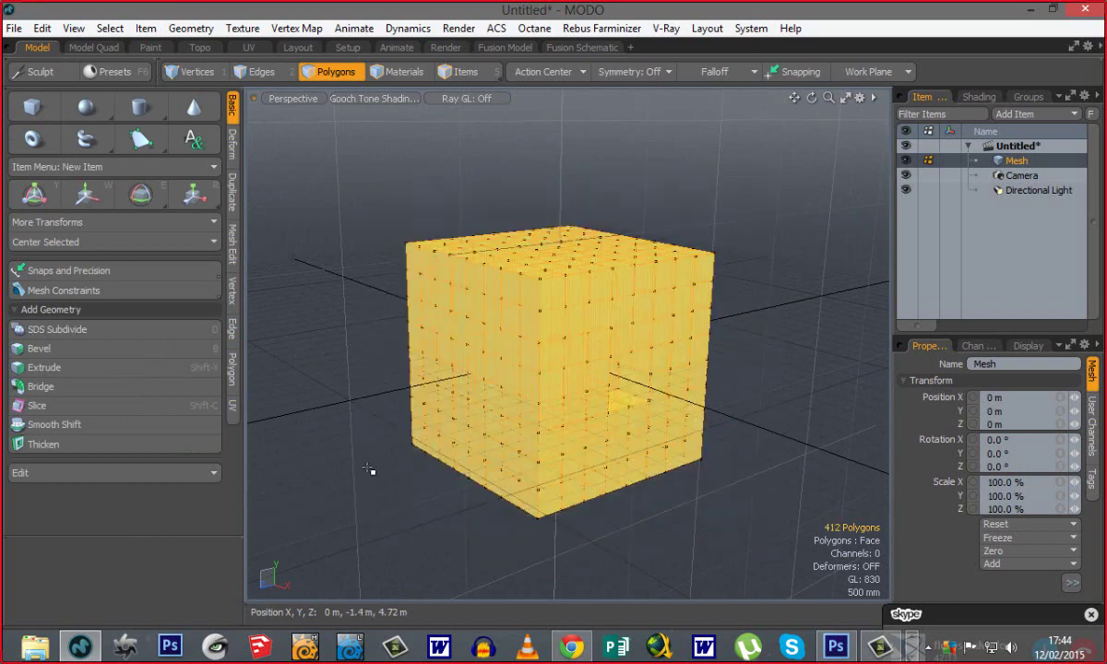
{"action": "left_click", "coordinate": [368, 470]}
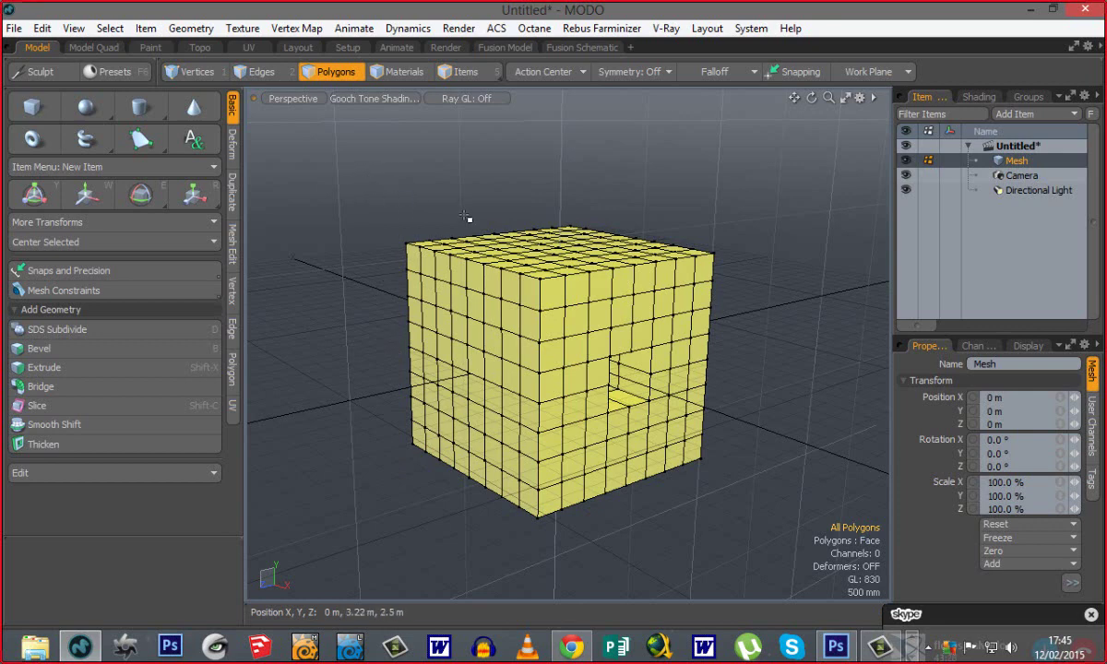
{"action": "left_click_drag", "start_coordinate": [325, 160], "coordinate": [755, 540]}
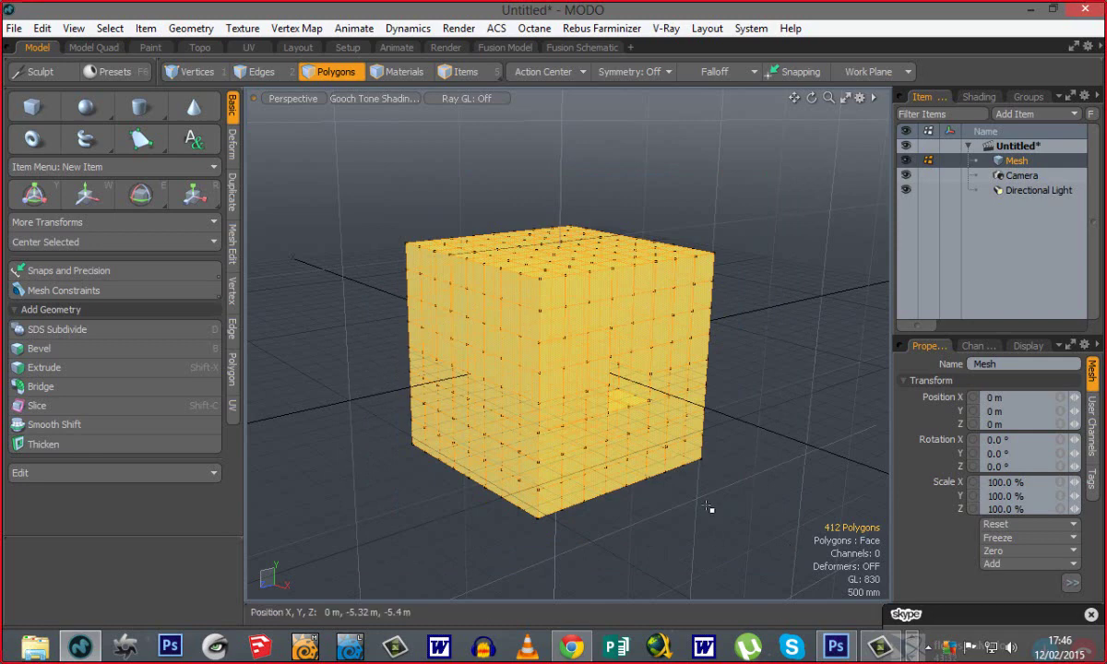
{"action": "key", "text": "Delete"}
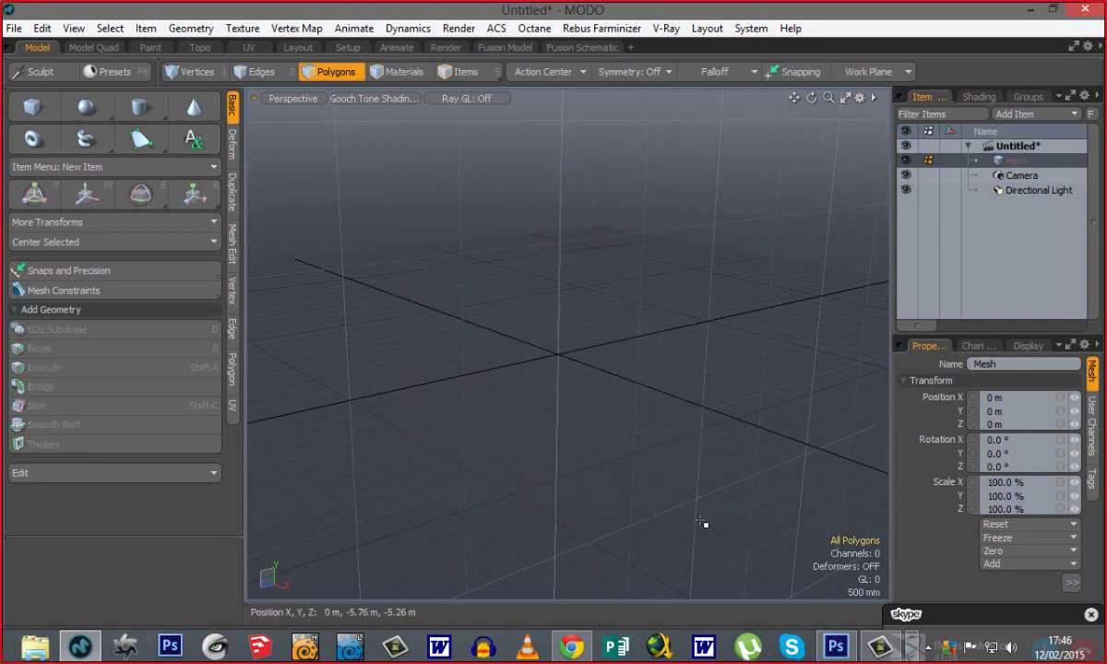
Look around the empty scene, switching the viewport to the Right view and back to Perspective.
{"action": "left_click_drag", "start_coordinate": [567, 370], "coordinate": [521, 368], "text": "alt"}
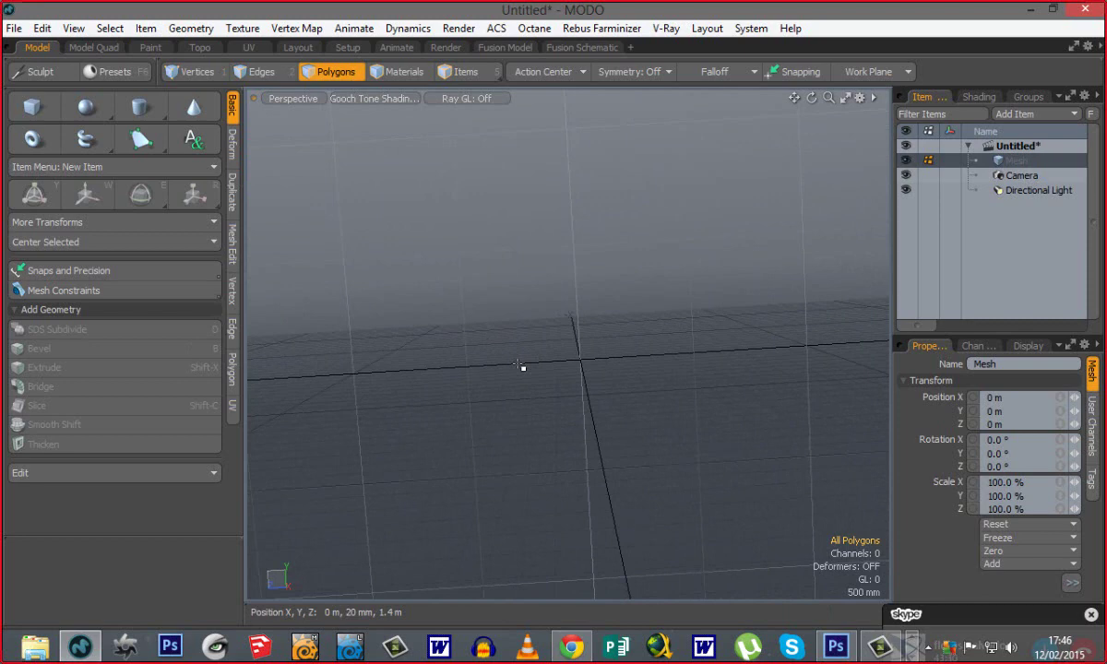
{"action": "left_click_drag", "start_coordinate": [645, 457], "coordinate": [544, 418], "text": "alt"}
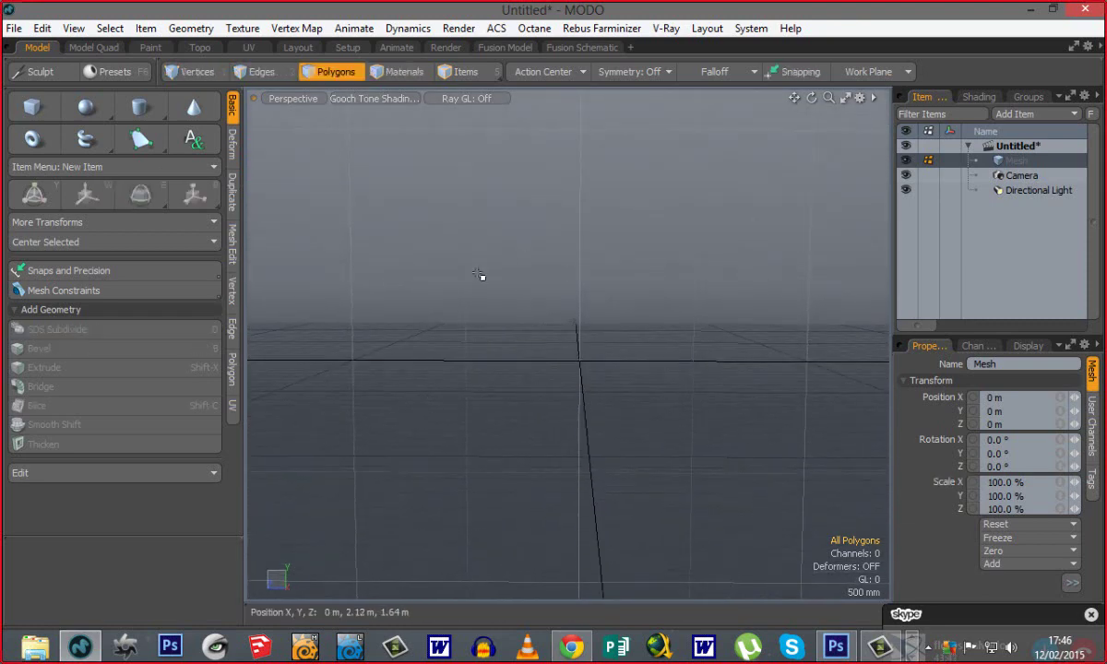
{"action": "key", "text": "ctrl+space"}
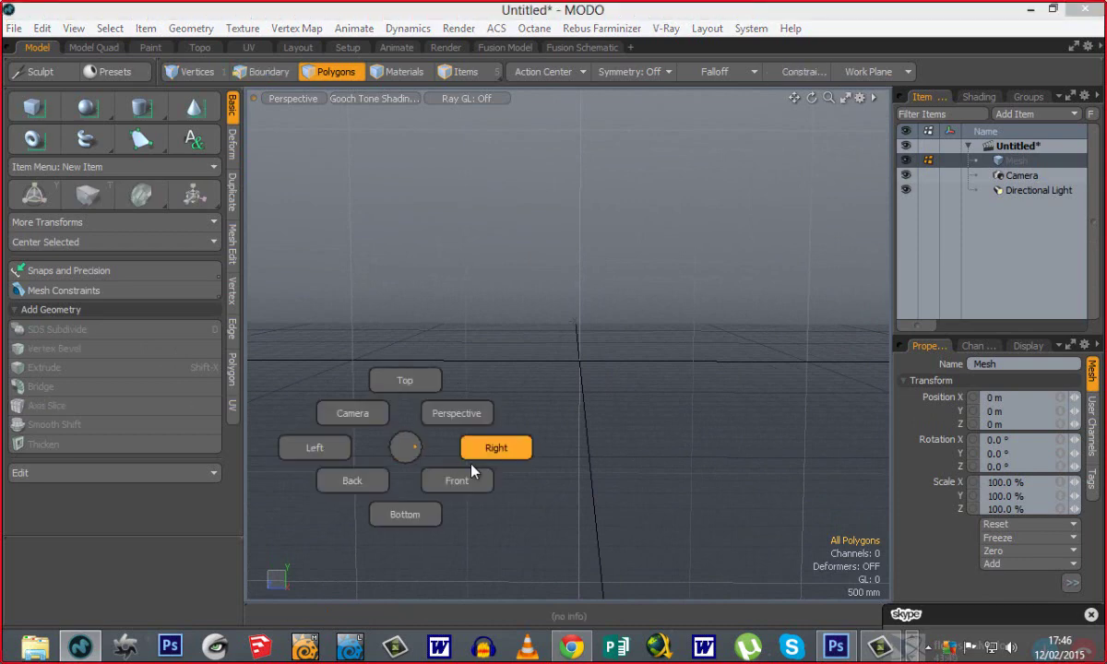
{"action": "left_click", "coordinate": [482, 457]}
{"action": "left_click_drag", "start_coordinate": [526, 438], "coordinate": [494, 396], "text": "ctrl+alt"}
{"action": "left_click_drag", "start_coordinate": [494, 396], "coordinate": [494, 405], "text": "alt+shift"}
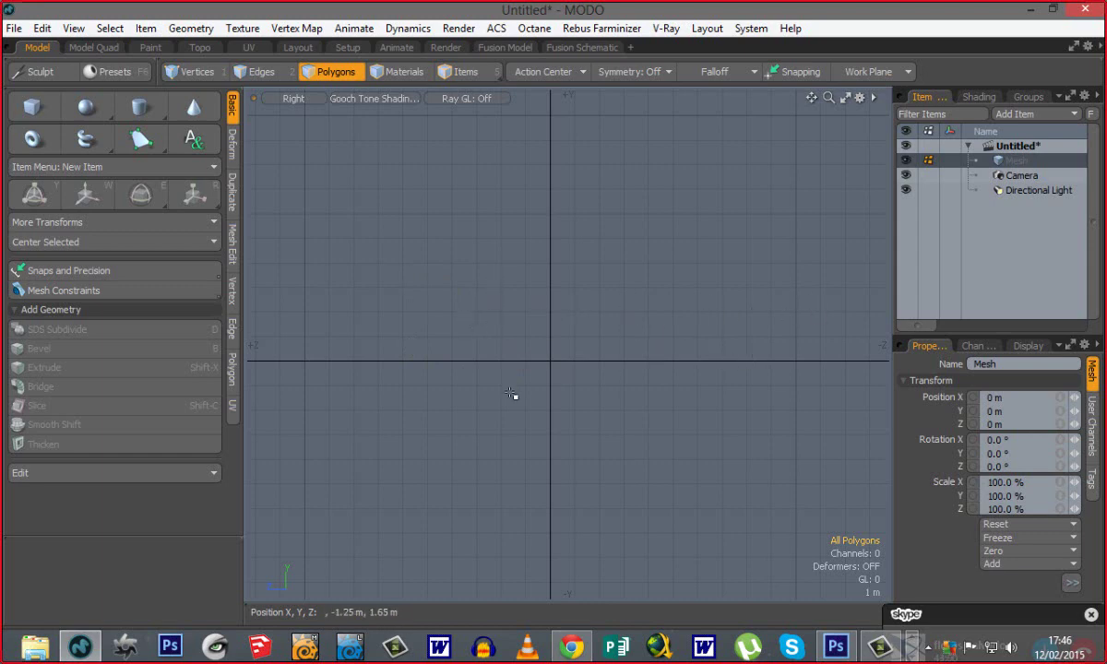
{"action": "key", "text": "ctrl+space"}
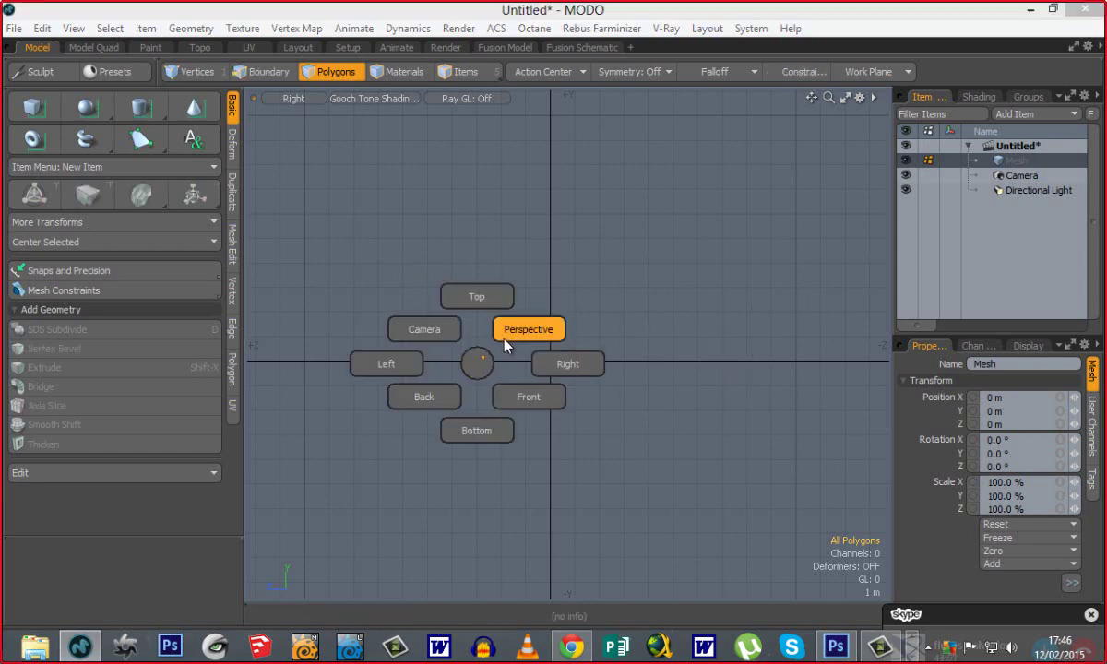
{"action": "left_click", "coordinate": [504, 339]}
{"action": "left_click_drag", "start_coordinate": [477, 349], "coordinate": [579, 401], "text": "alt"}
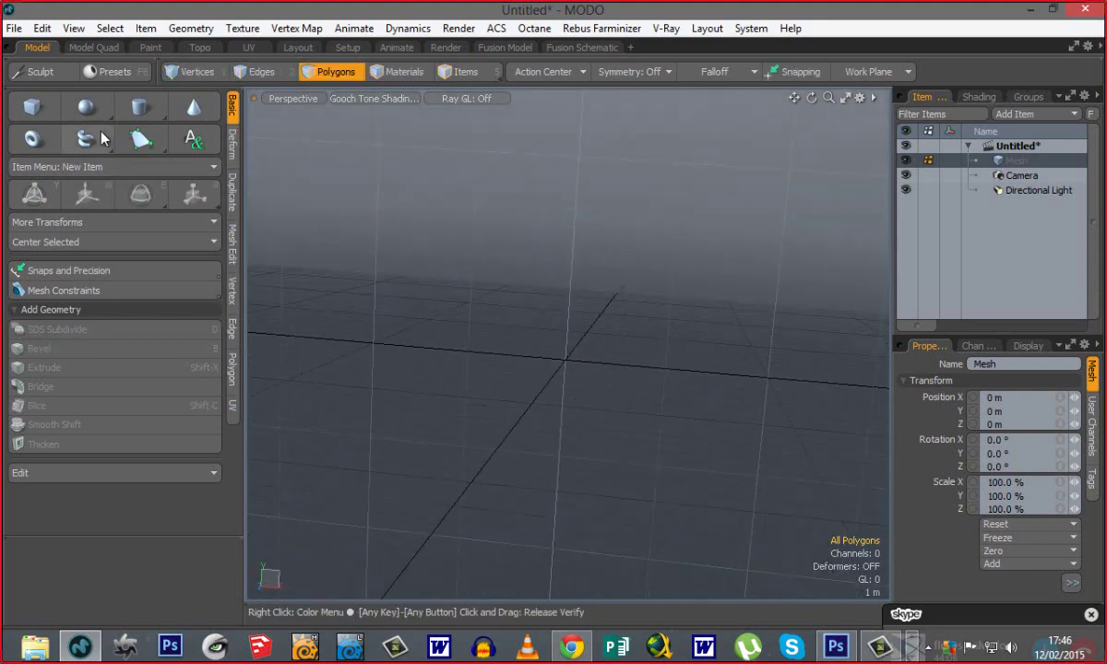
Create a flat sphere primitive near the origin with radii of about 2.4 m by 2.55 m and 8 sides.
{"action": "left_click", "coordinate": [86, 107]}
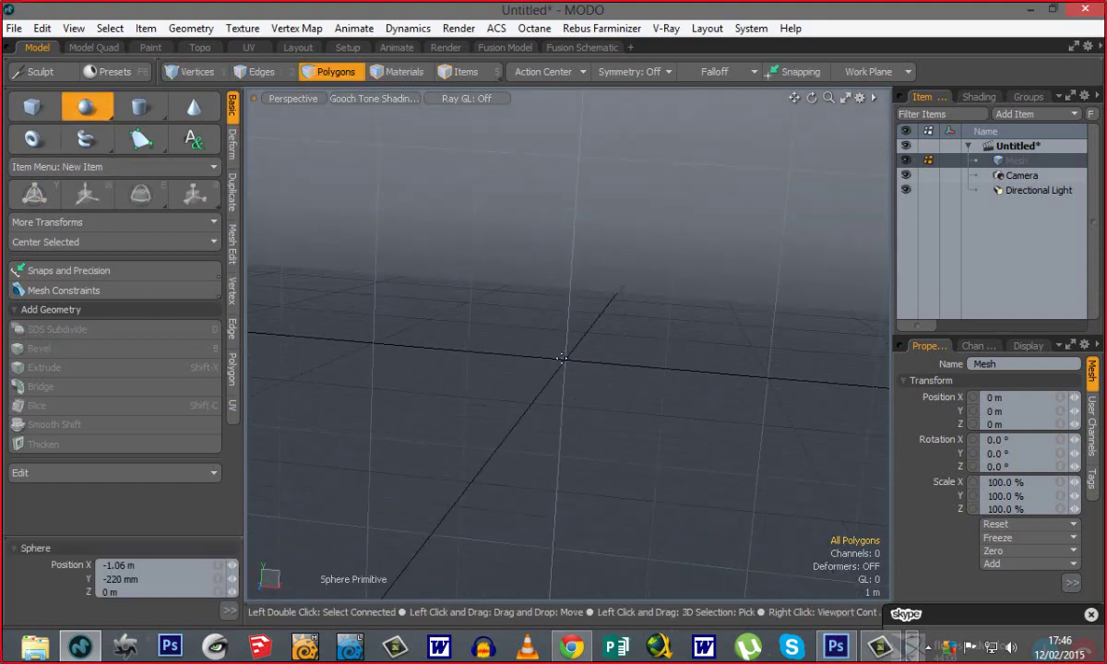
{"action": "left_click_drag", "start_coordinate": [562, 357], "coordinate": [604, 406]}
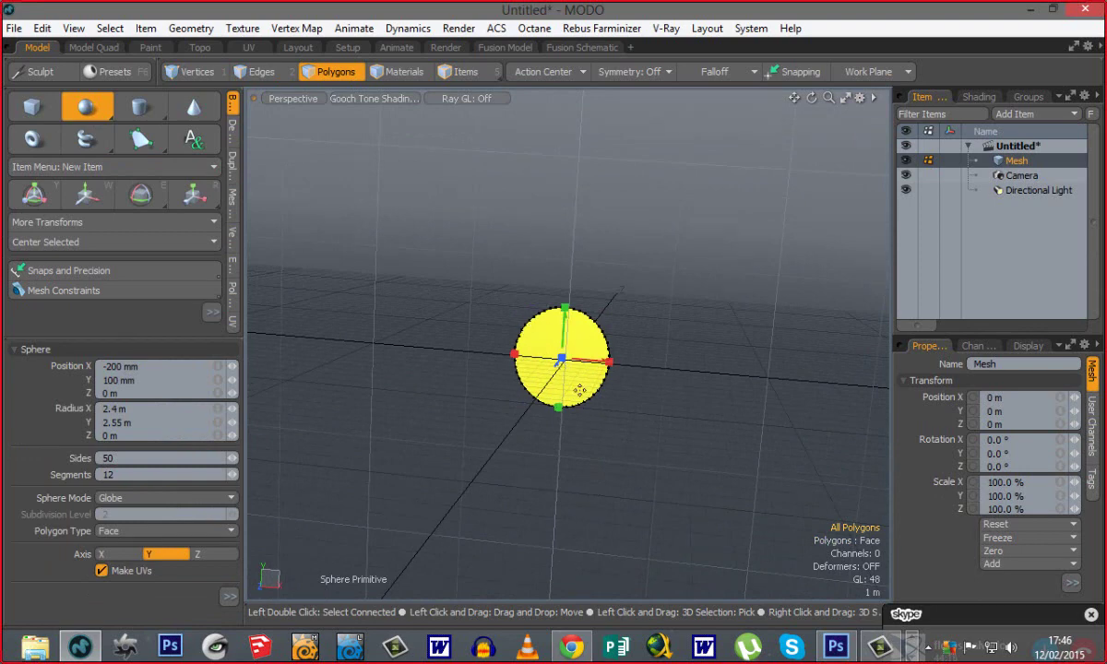
{"action": "left_click", "coordinate": [138, 457]}
{"action": "type", "text": "8"}
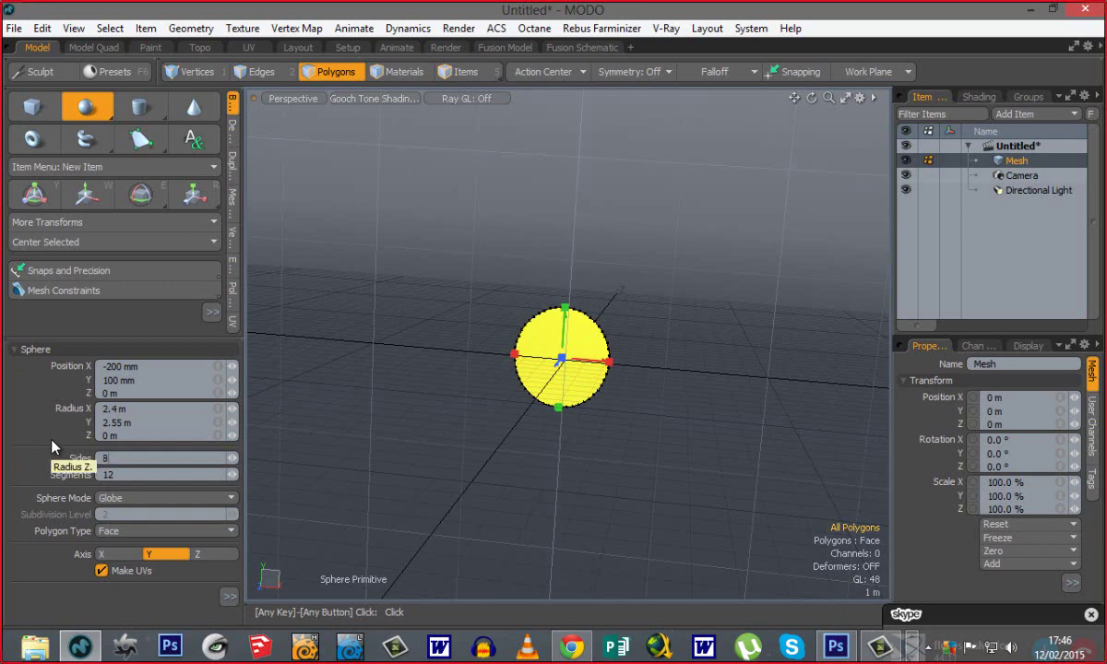
{"action": "key", "text": "Tab"}
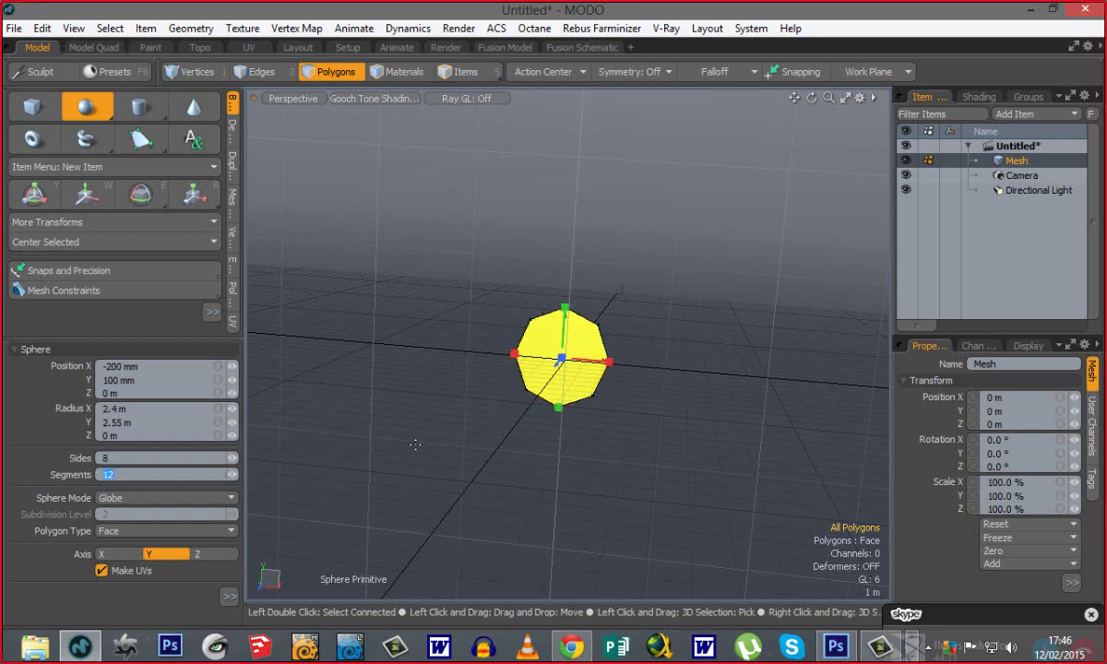
{"action": "key", "text": "space"}
Switch the viewport to the Right view and display the flat disc as wireframe.
{"action": "key", "text": "ctrl+space"}
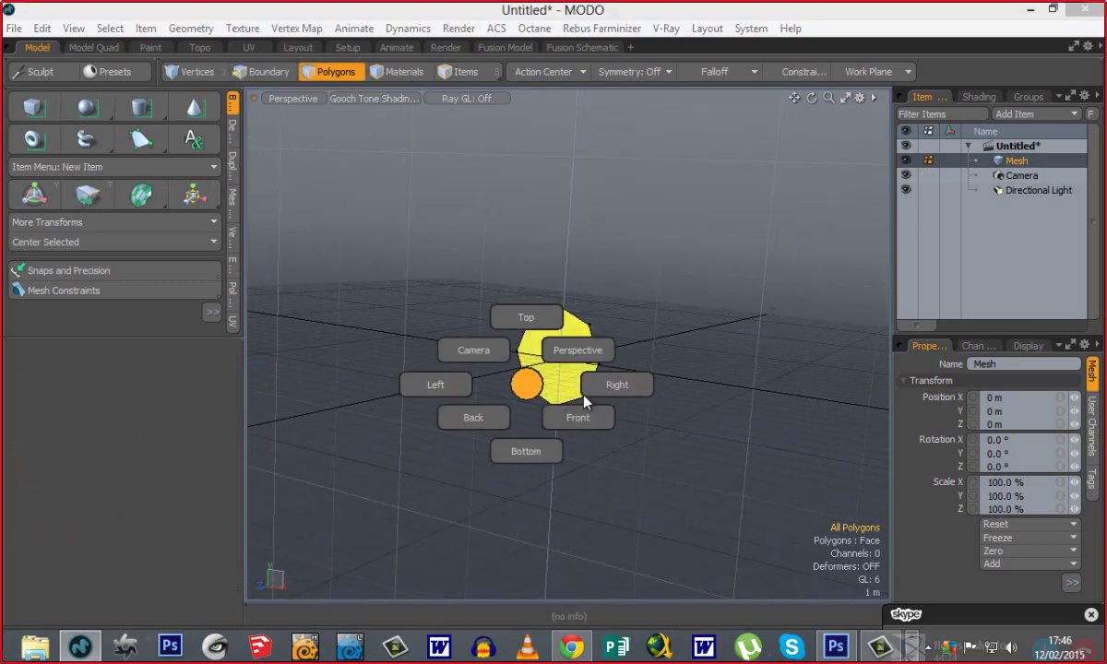
{"action": "left_click", "coordinate": [596, 394]}
{"action": "left_click", "coordinate": [360, 98]}
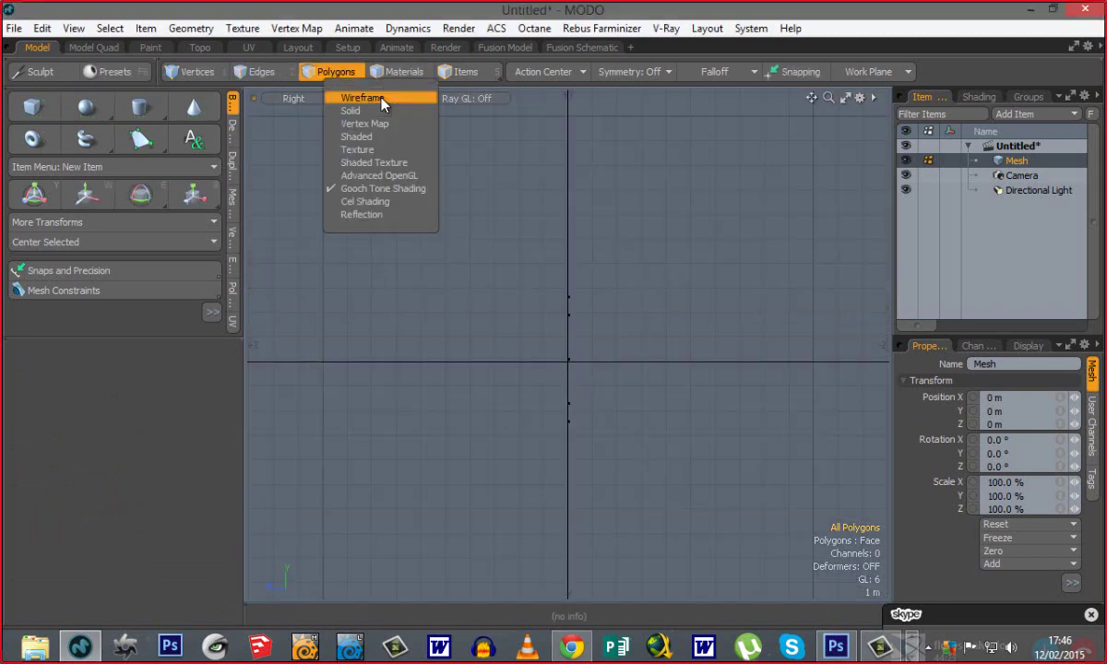
{"action": "left_click", "coordinate": [357, 90]}
{"action": "mouse_move", "coordinate": [513, 349]}
{"action": "left_mouse_down", "text": "ctrl+alt"}
{"action": "mouse_move", "coordinate": [445, 361]}
{"action": "mouse_move", "coordinate": [529, 349]}
{"action": "left_mouse_up", "text": "ctrl+alt"}
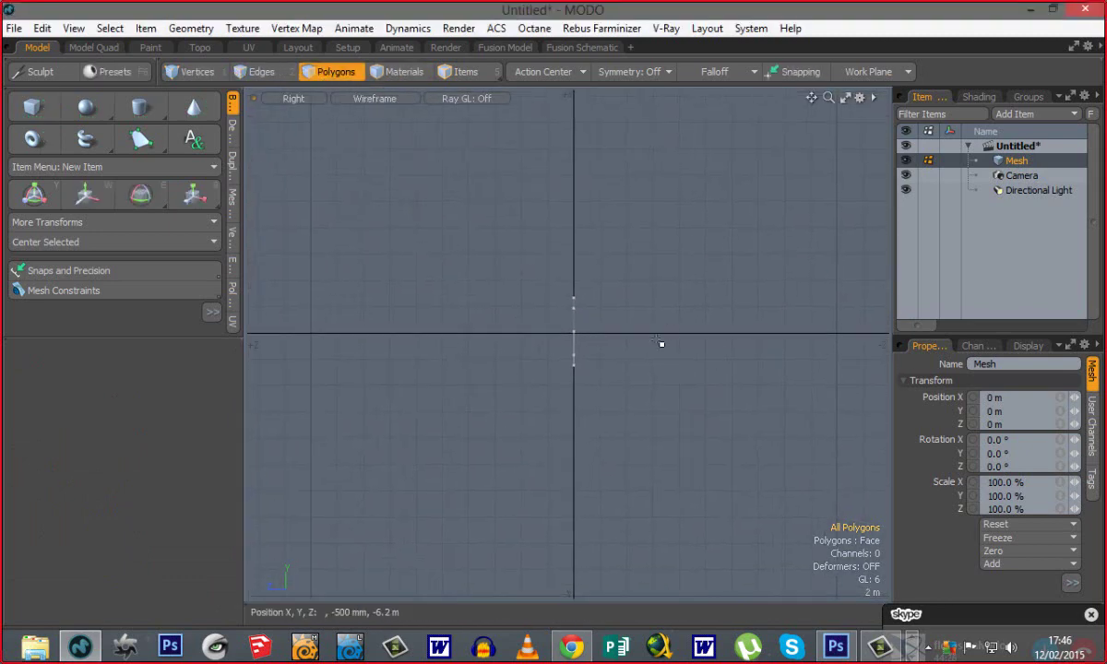
Move the disc about 2.7 m in Y and 11.6 m in Z, and rotate it about -18.5° around X.
{"action": "key", "text": "w"}
{"action": "left_click_drag", "start_coordinate": [490, 248], "coordinate": [437, 267]}
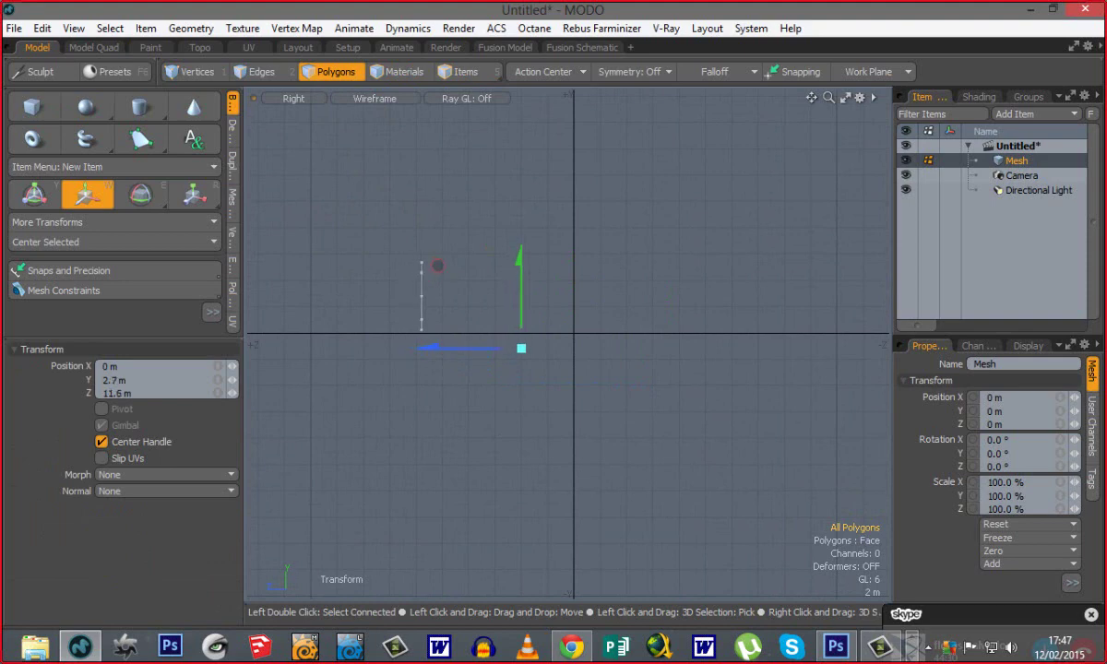
{"action": "key", "text": "e"}
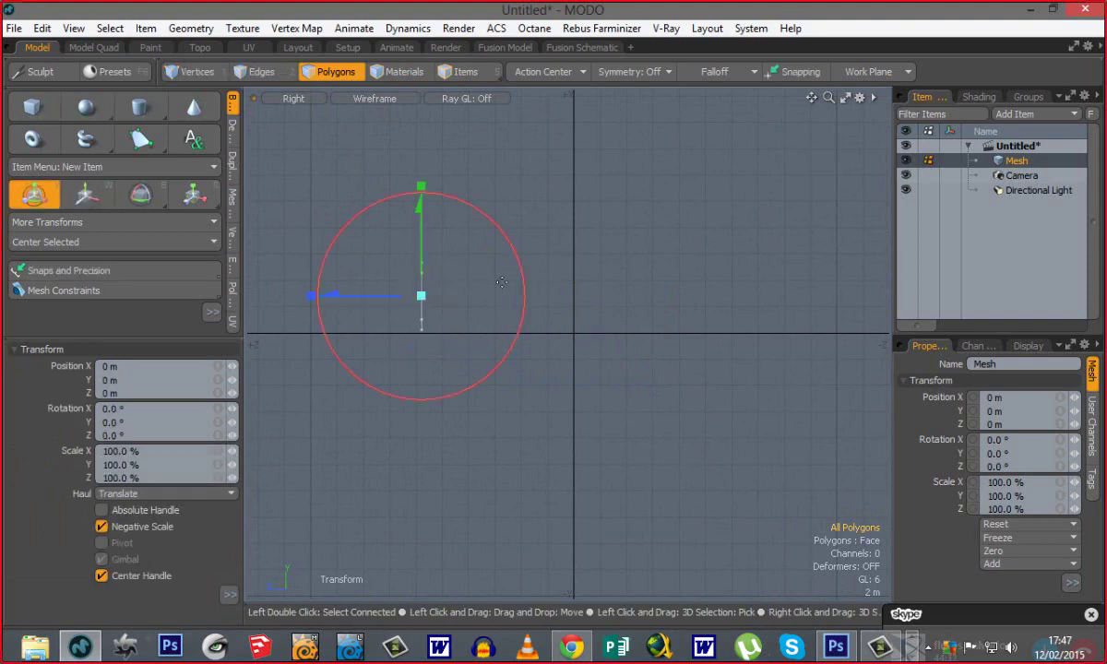
{"action": "left_click_drag", "start_coordinate": [522, 281], "coordinate": [514, 306]}
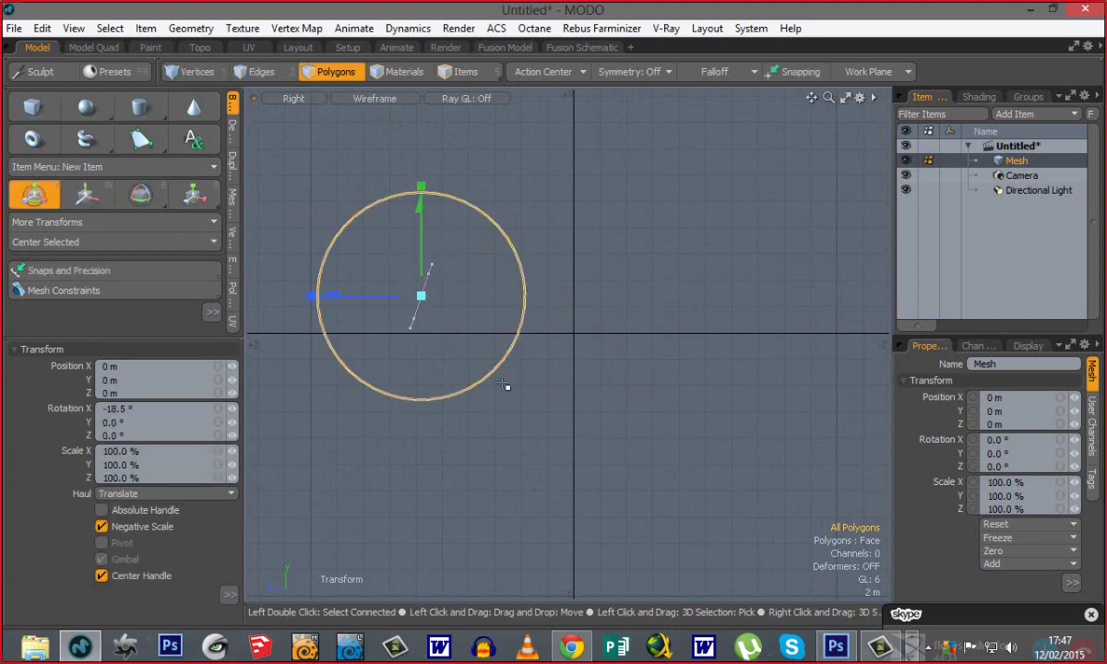
{"action": "key", "text": "space"}
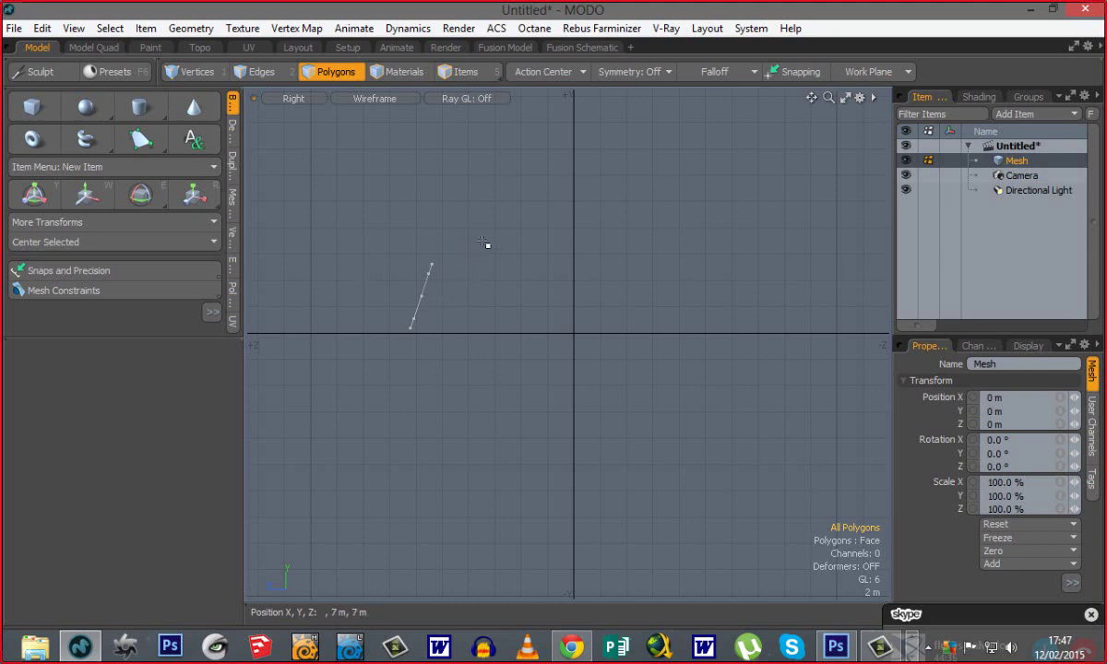
Select the disc's polygons and extrude them along negative Z to beyond the vertical axis.
{"action": "left_click_drag", "start_coordinate": [482, 242], "coordinate": [364, 380]}
{"action": "key", "text": "shift+x"}
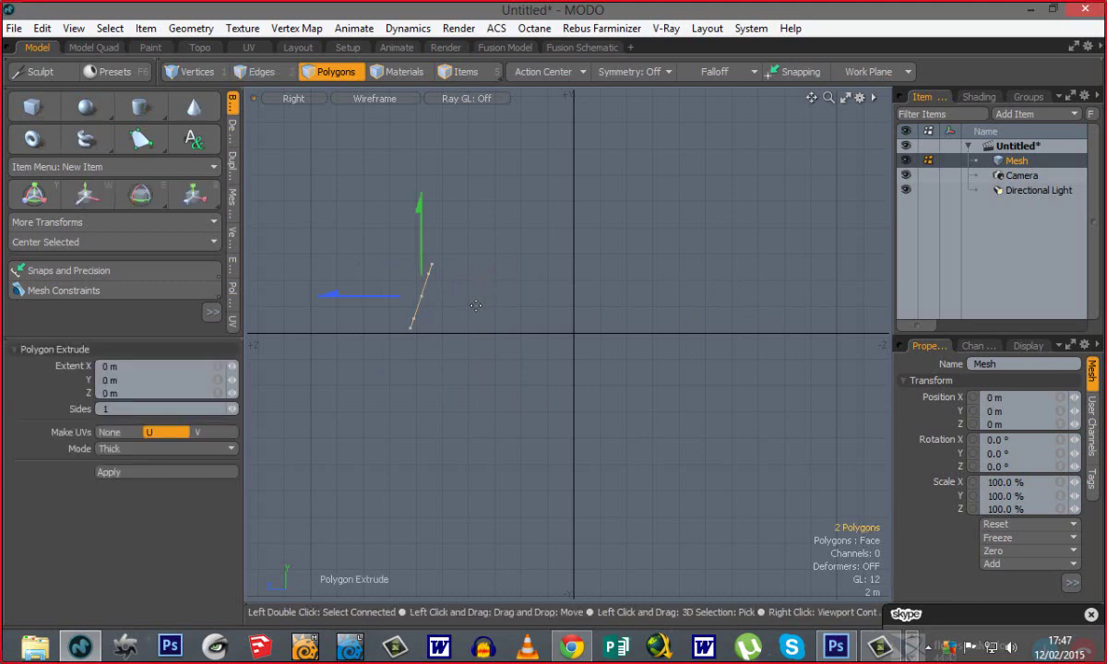
{"action": "left_click_drag", "start_coordinate": [373, 298], "coordinate": [600, 298]}
{"action": "key", "text": "space"}
Select the far end polygon of the extrusion and rotate it about 45.5° around X.
{"action": "left_click_drag", "start_coordinate": [714, 240], "coordinate": [601, 369]}
{"action": "key", "text": "y"}
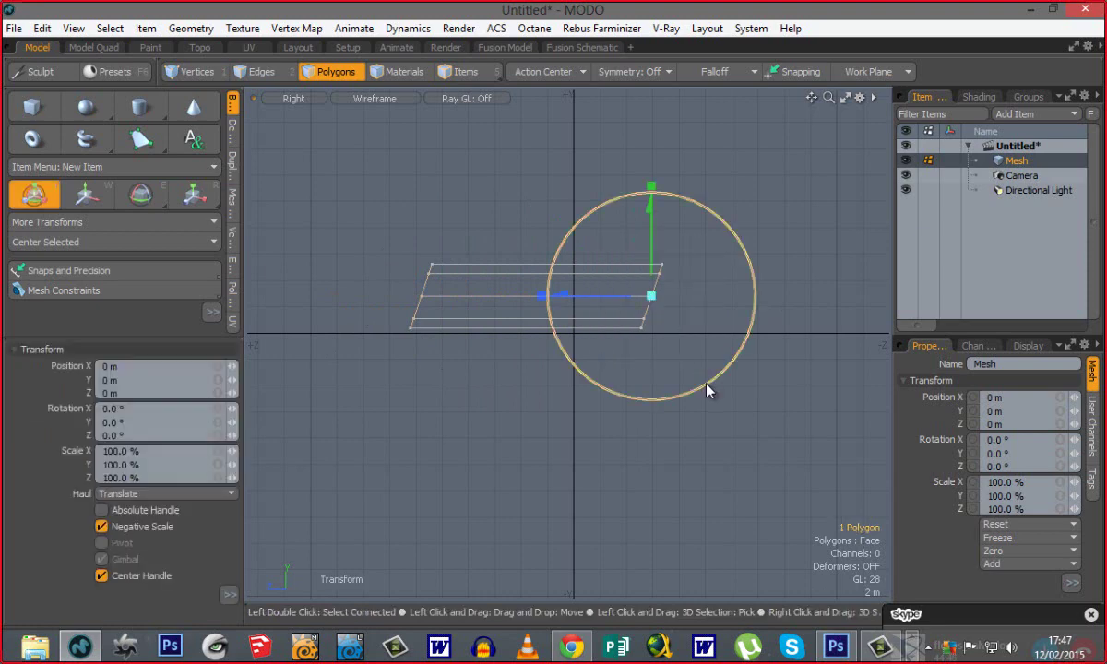
{"action": "left_click_drag", "start_coordinate": [706, 388], "coordinate": [769, 322]}
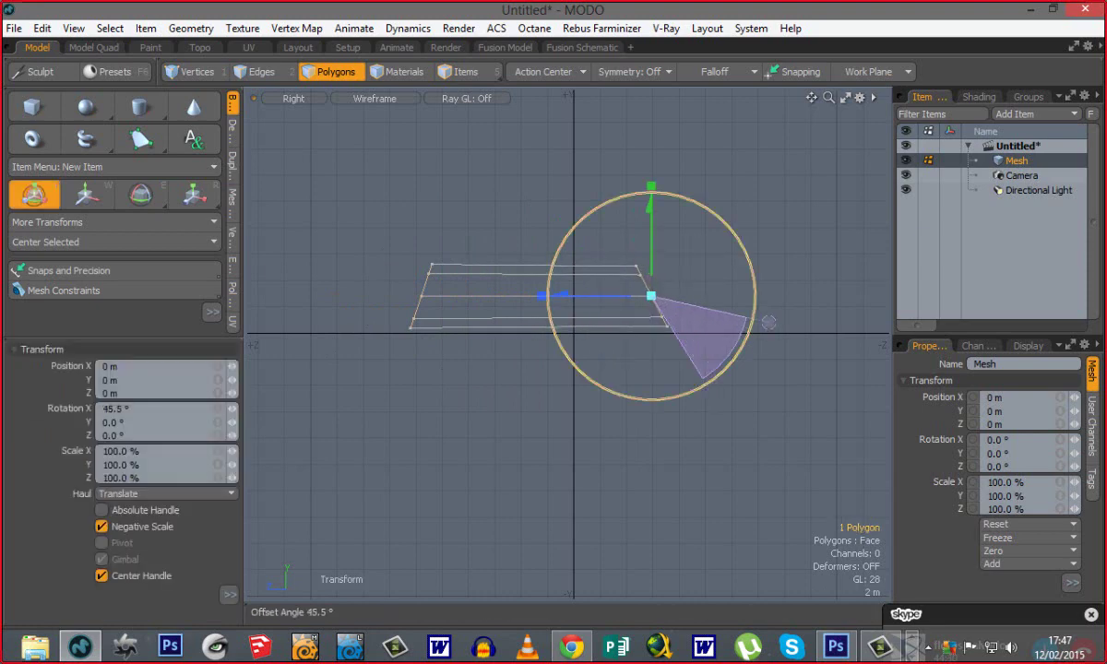
Scale the far end polygon to about 26%, move it 1.5 m in Y and -800 mm in Z, and deselect it.
{"action": "left_click_drag", "start_coordinate": [663, 286], "coordinate": [588, 316], "text": "ctrl+alt"}
{"action": "key", "text": "r"}
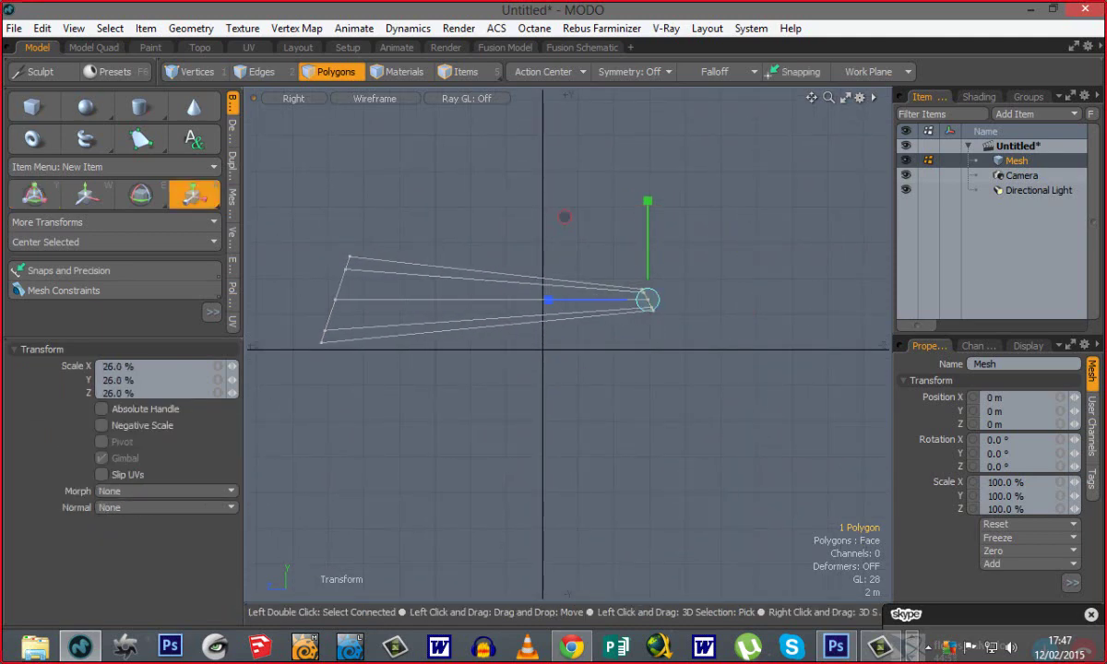
{"action": "key", "text": "w"}
{"action": "left_click_drag", "start_coordinate": [647, 301], "coordinate": [675, 325]}
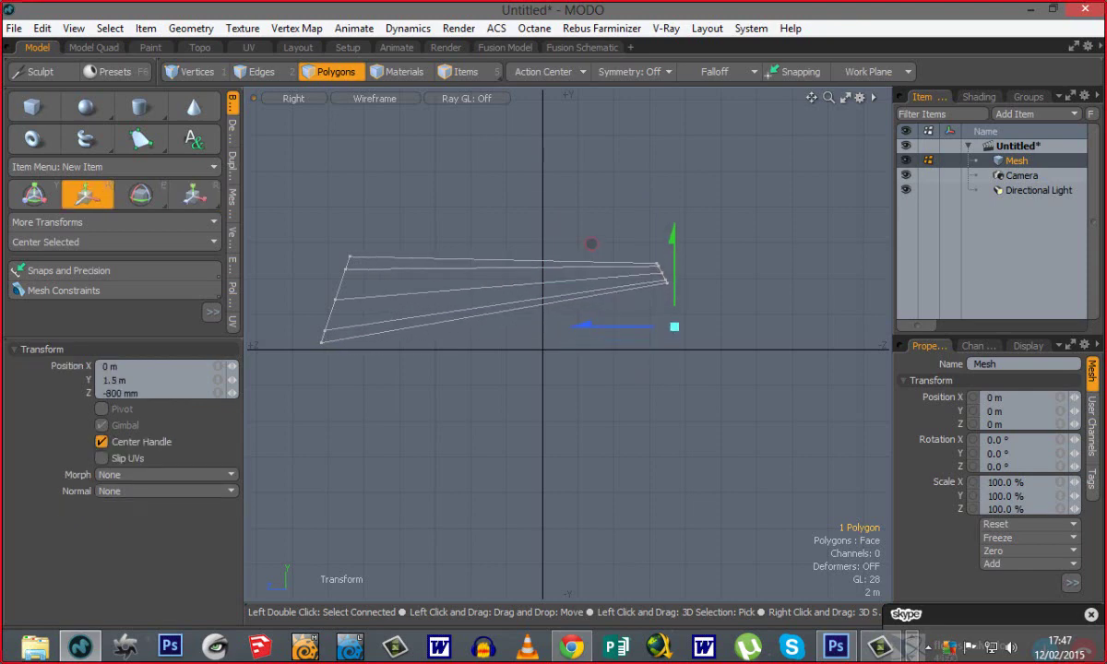
{"action": "key", "text": "Escape"}
Set the viewport's shading to Gooch Tone Shading and return it to the Perspective view.
{"action": "left_click", "coordinate": [341, 100]}
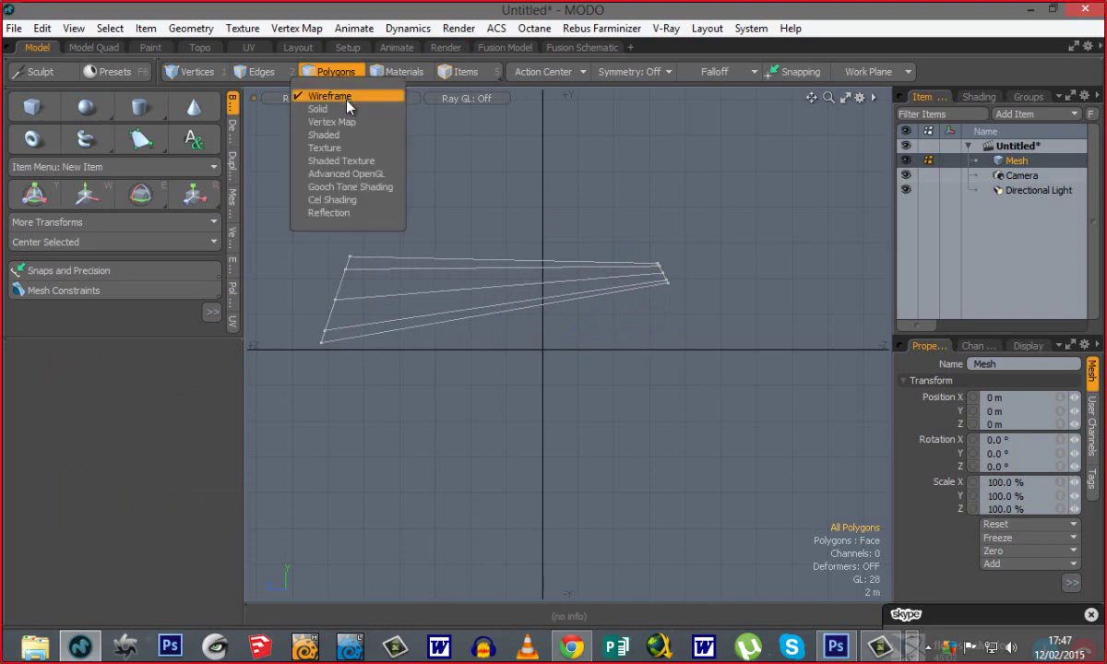
{"action": "left_click", "coordinate": [351, 175]}
{"action": "key", "text": "ctrl+space"}
{"action": "left_click", "coordinate": [479, 242]}
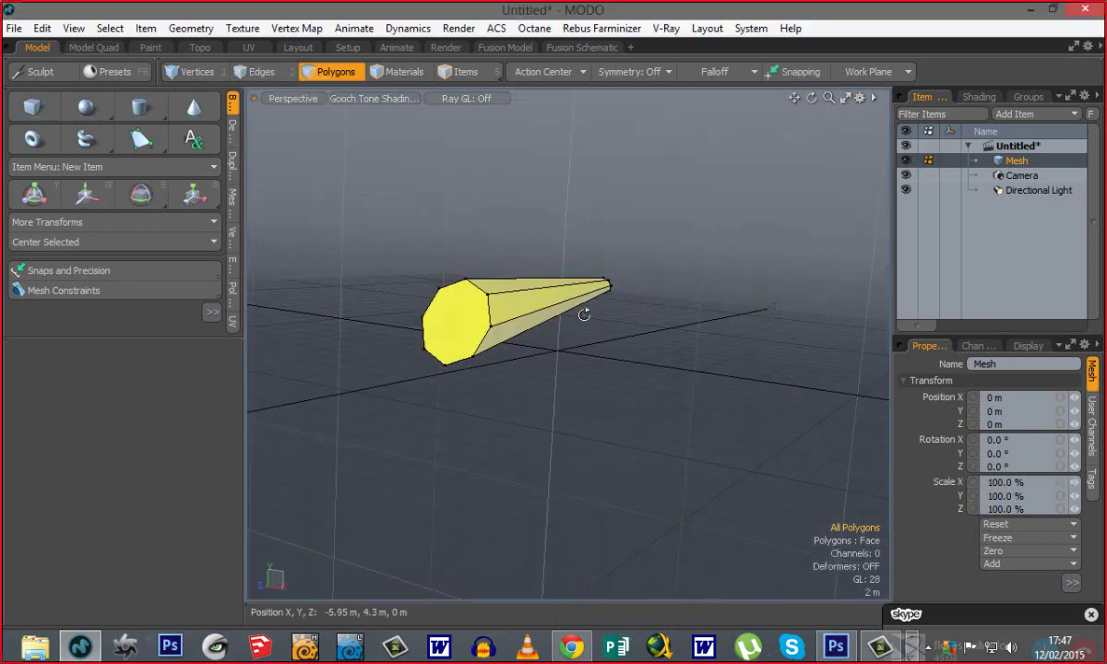
Select the polygon capping the narrow end of the tapered shape and examine it up close.
{"action": "left_click_drag", "start_coordinate": [586, 312], "coordinate": [700, 405], "text": "alt"}
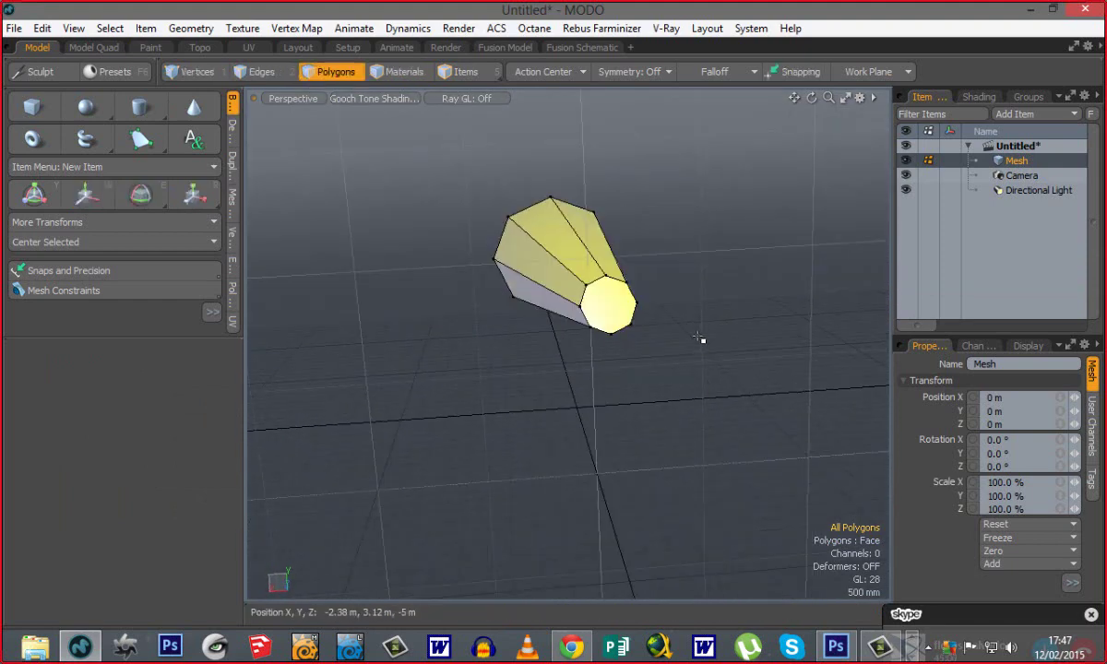
{"action": "left_click", "coordinate": [626, 323]}
{"action": "left_click_drag", "start_coordinate": [626, 323], "coordinate": [687, 294], "text": "alt"}
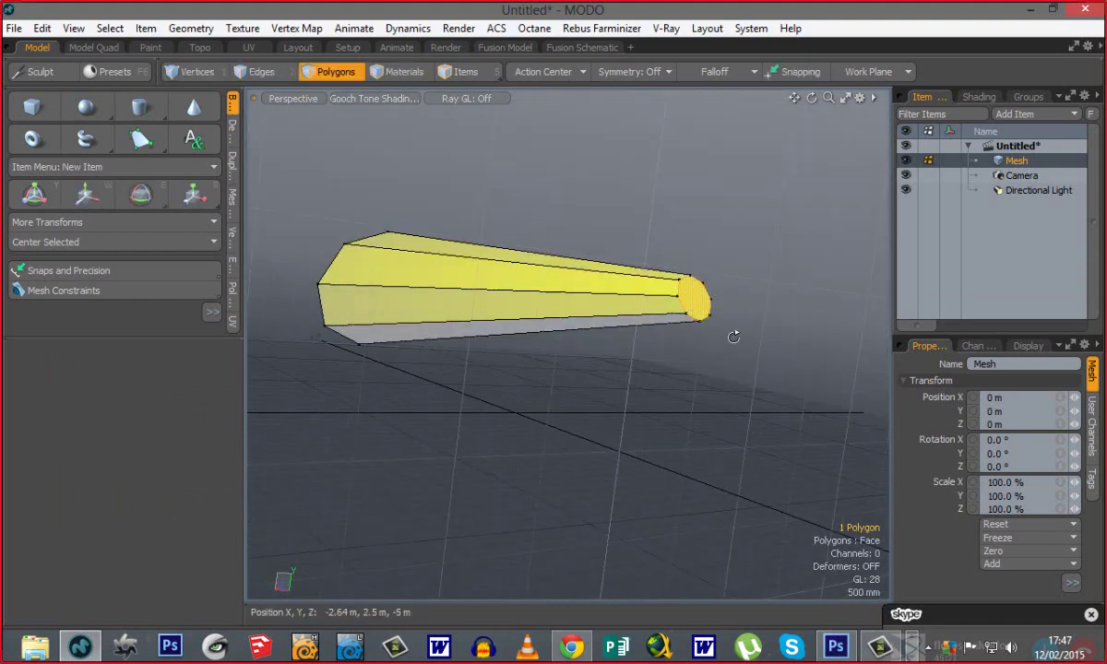
{"action": "left_click_drag", "start_coordinate": [734, 334], "coordinate": [545, 298], "text": "alt"}
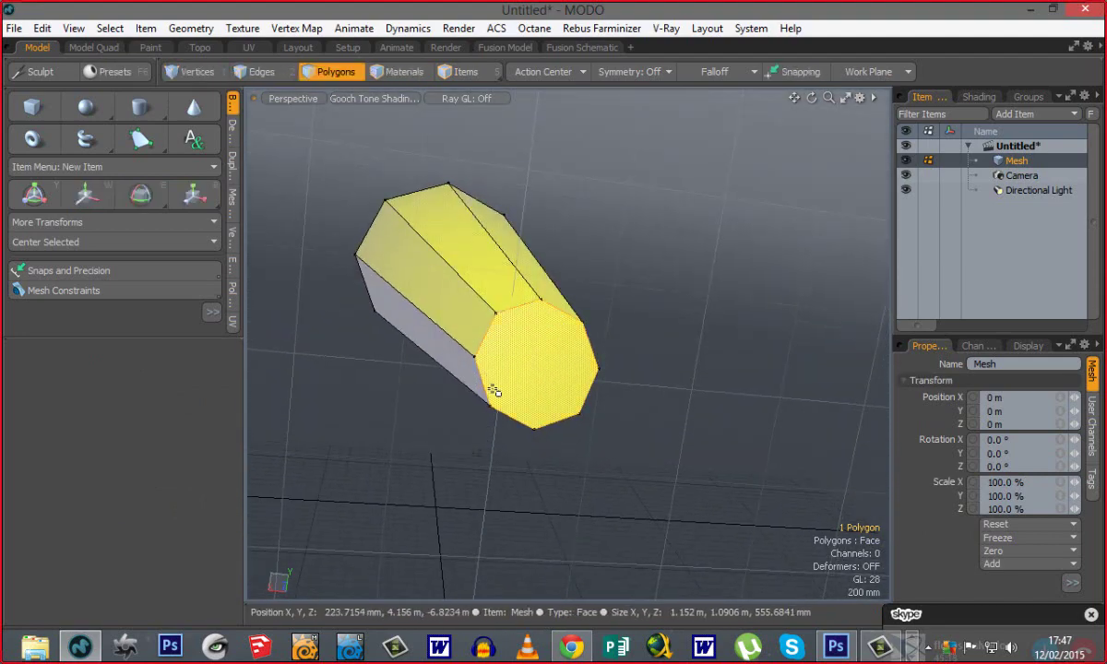
Apply the Spikey tool with 0.0 spike strength to the selected narrow end polygon, splitting it into triangles around its centre, and deselect.
{"action": "left_click_drag", "start_coordinate": [474, 339], "coordinate": [547, 346], "text": "alt"}
{"action": "left_click_drag", "start_coordinate": [545, 388], "coordinate": [465, 309], "text": "alt"}
{"action": "left_click_drag", "start_coordinate": [593, 389], "coordinate": [541, 415], "text": "alt"}
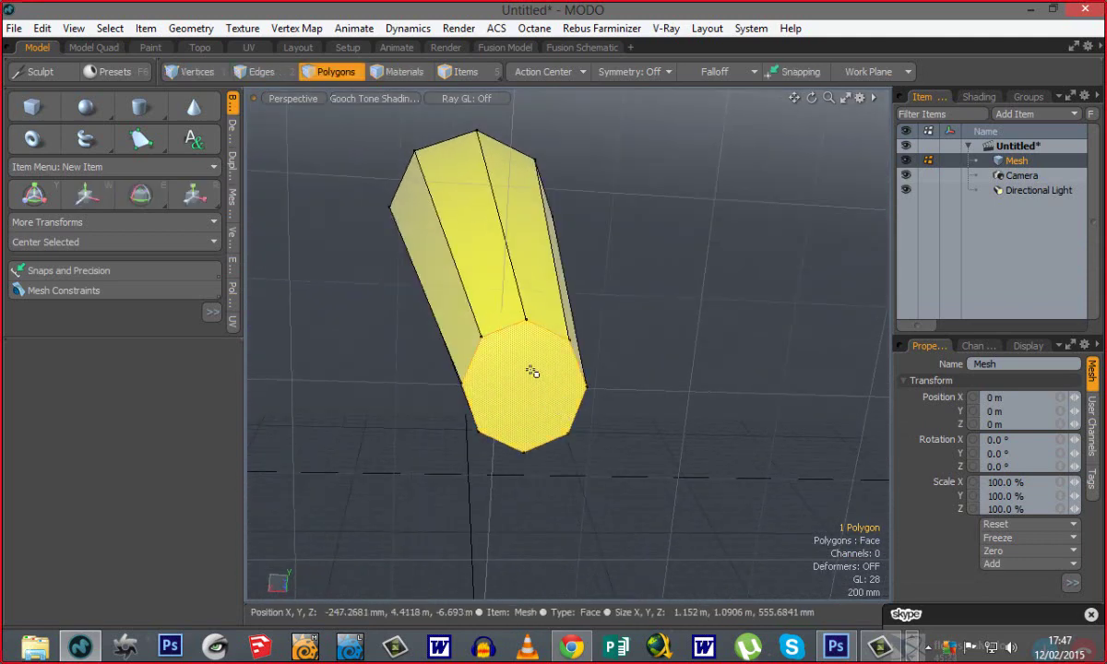
{"action": "scroll", "coordinate": [528, 370], "scroll_direction": "up", "scroll_amount": 2}
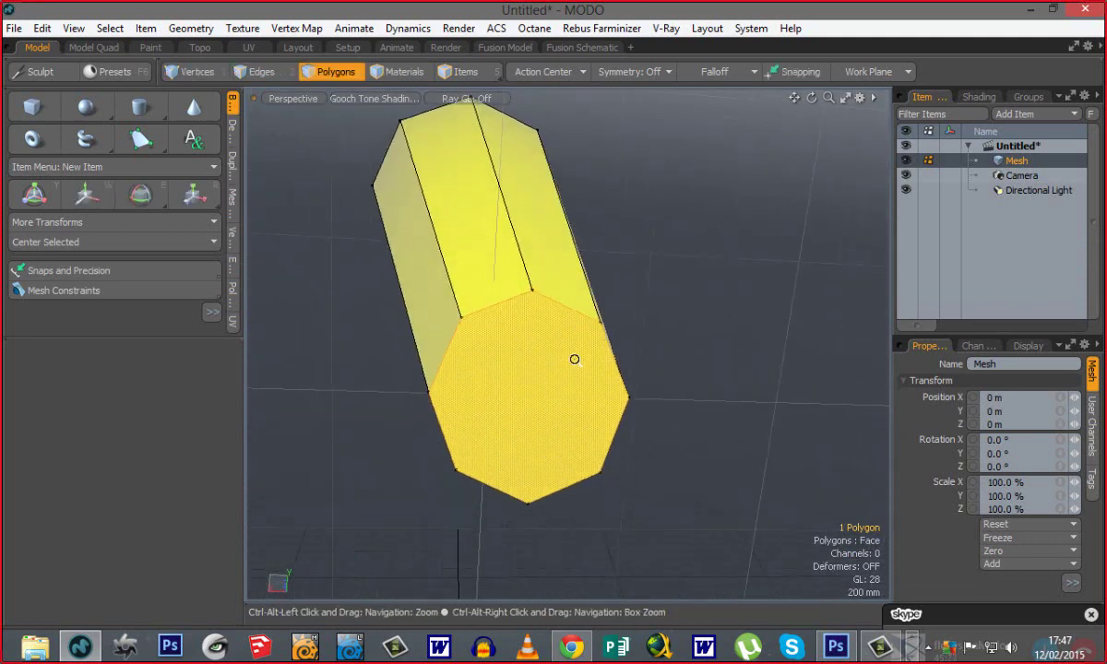
{"action": "left_click_drag", "start_coordinate": [572, 358], "coordinate": [448, 328], "text": "alt"}
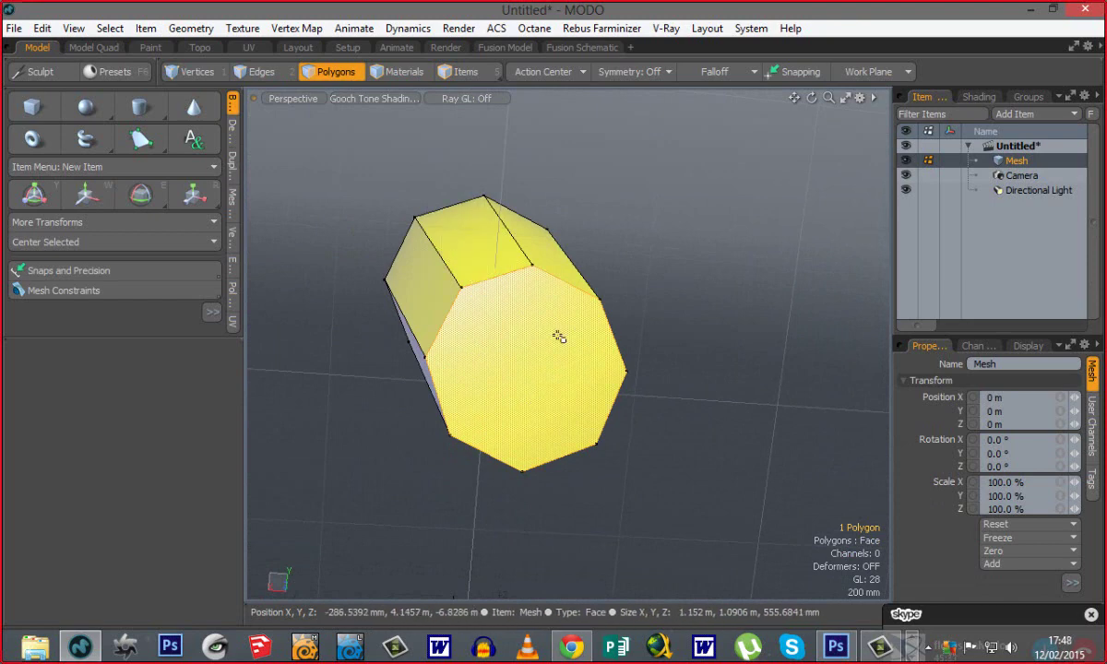
{"action": "left_click_drag", "start_coordinate": [159, 338], "coordinate": [158, 498]}
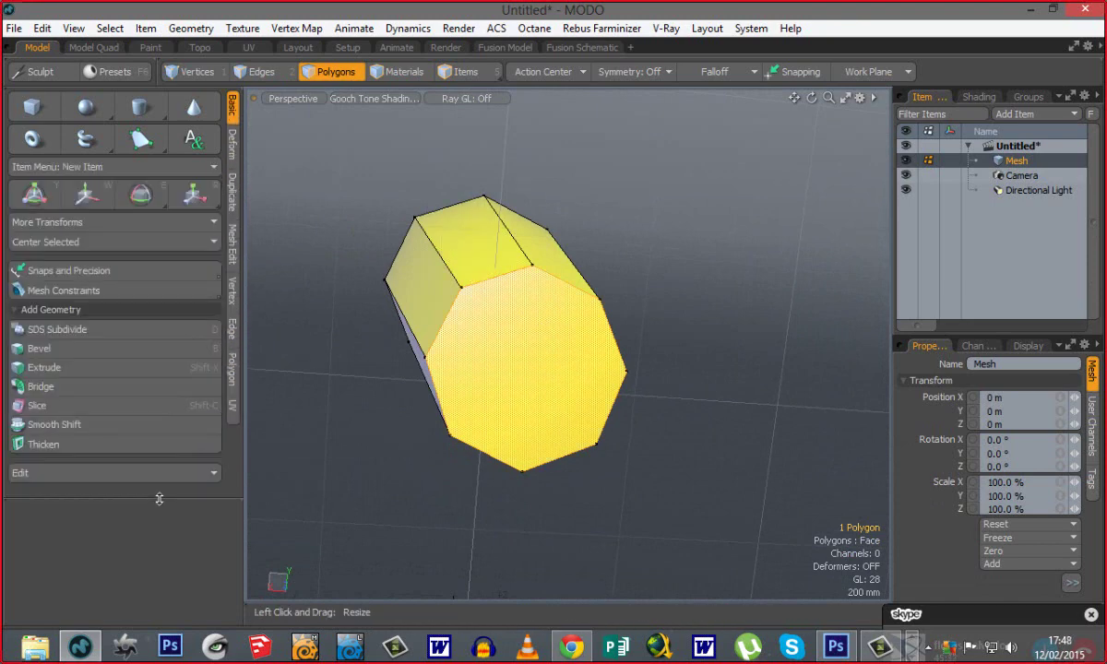
{"action": "left_click_drag", "start_coordinate": [487, 374], "coordinate": [517, 343], "text": "alt"}
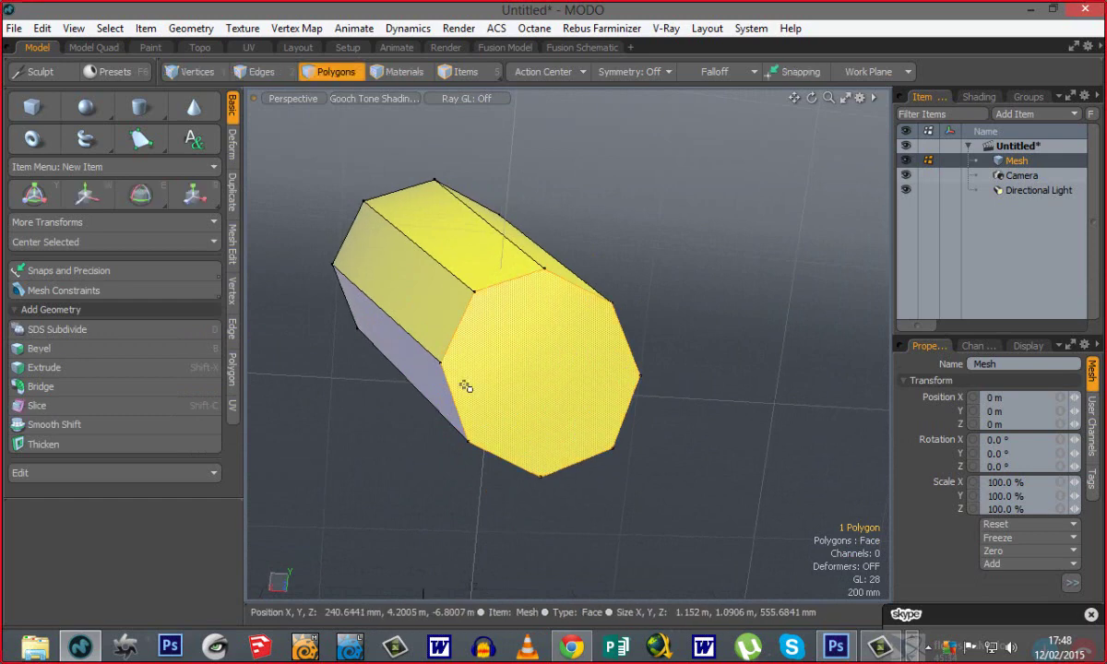
{"action": "left_click_drag", "start_coordinate": [465, 386], "coordinate": [324, 369], "text": "alt+shift"}
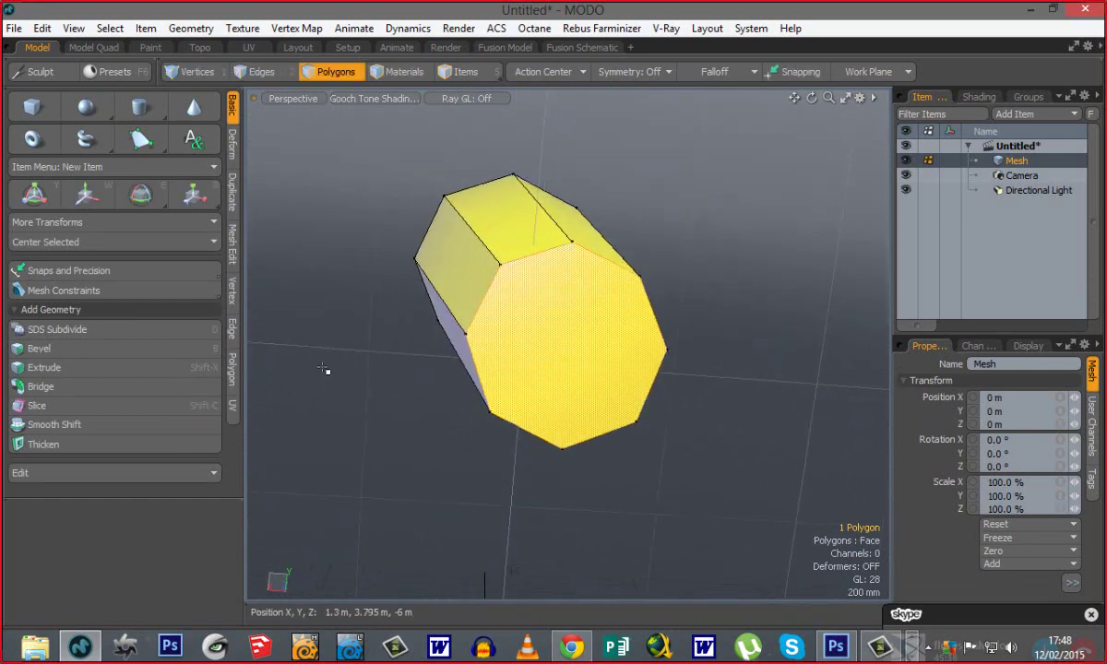
{"action": "left_click", "coordinate": [232, 374]}
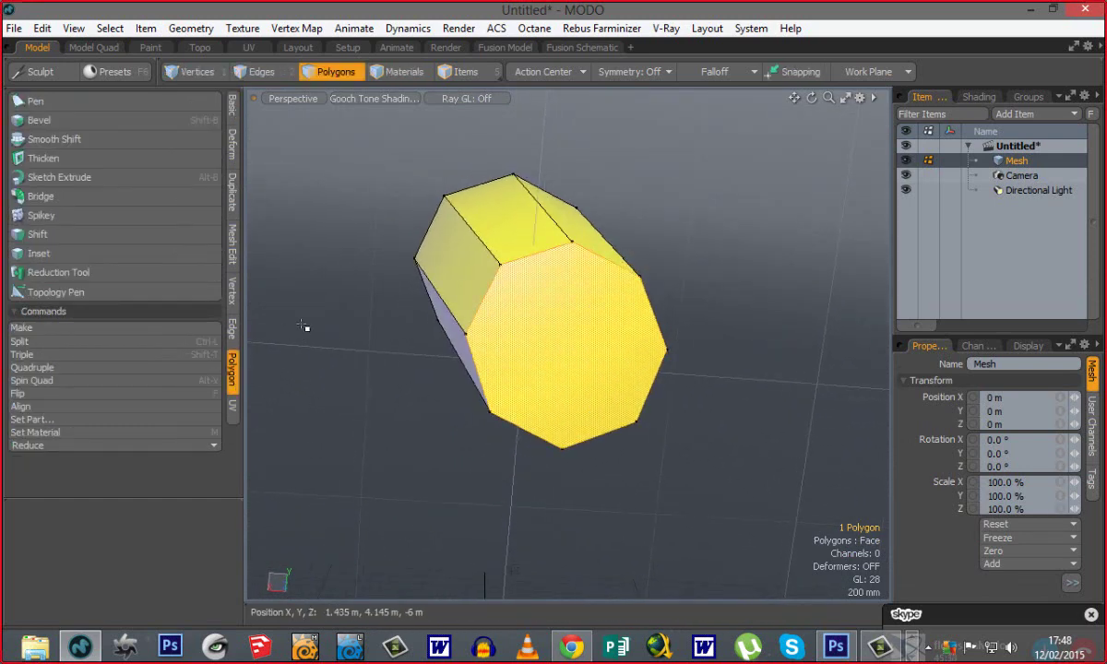
{"action": "left_click", "coordinate": [60, 220]}
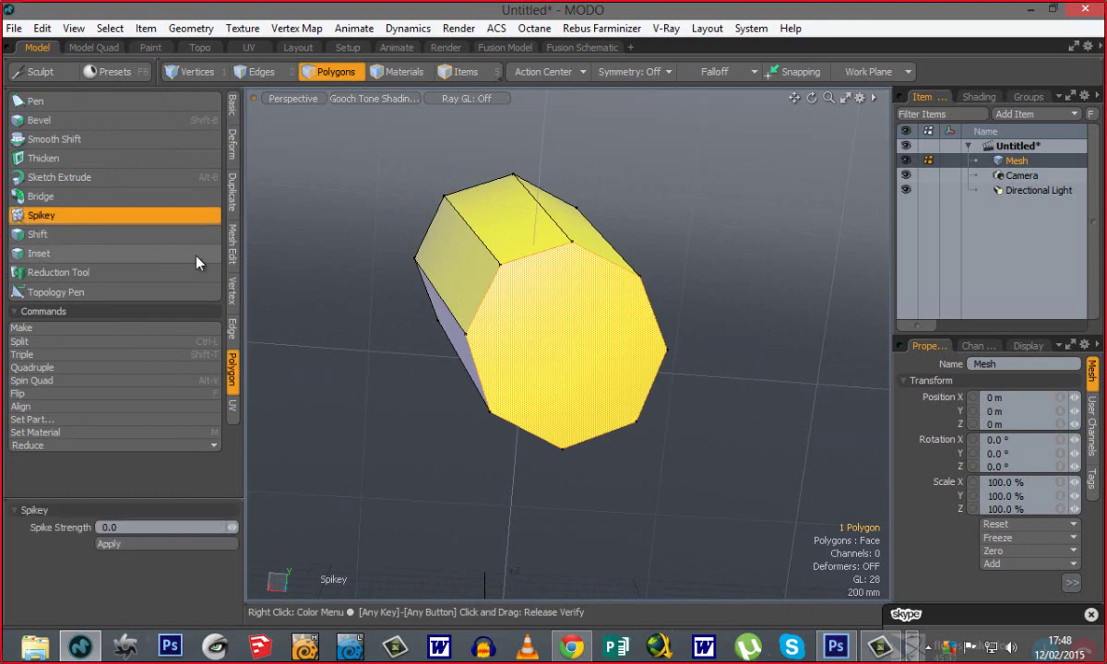
{"action": "key", "text": "space"}
{"action": "left_click", "coordinate": [632, 482]}
Select the four diagonal spoke edges of the narrow end cap and remove them, merging its triangles into four quads.
{"action": "left_click_drag", "start_coordinate": [541, 412], "coordinate": [571, 349], "text": "alt"}
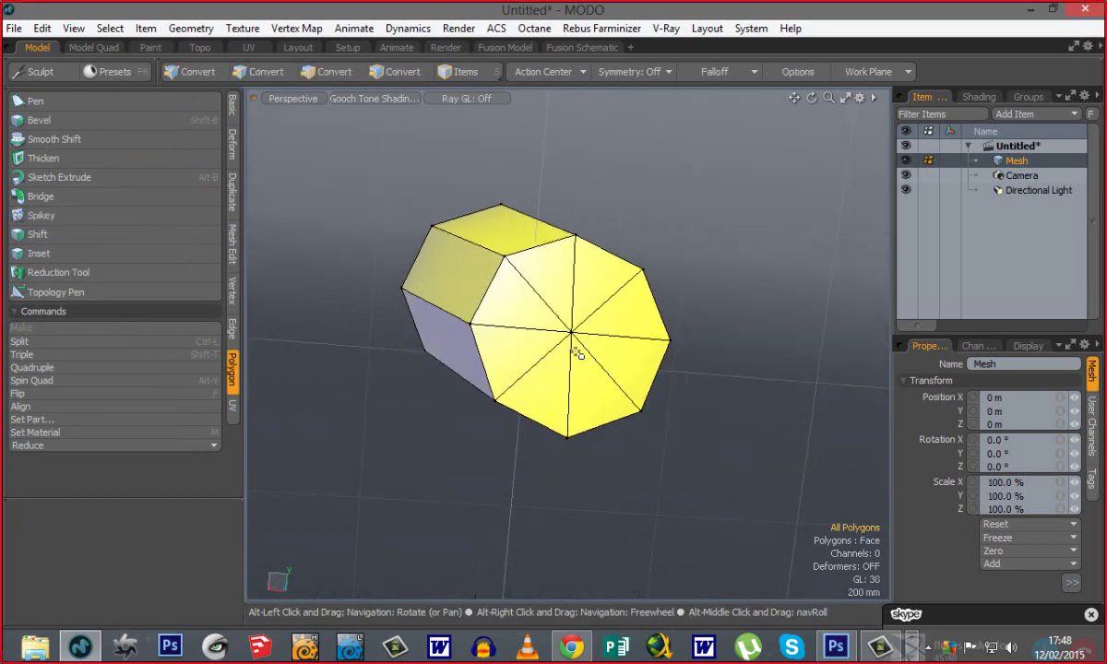
{"action": "mouse_move", "coordinate": [535, 305]}
{"action": "left_mouse_down", "text": "alt"}
{"action": "mouse_move", "coordinate": [563, 361]}
{"action": "mouse_move", "coordinate": [554, 314]}
{"action": "left_mouse_up", "text": "alt"}
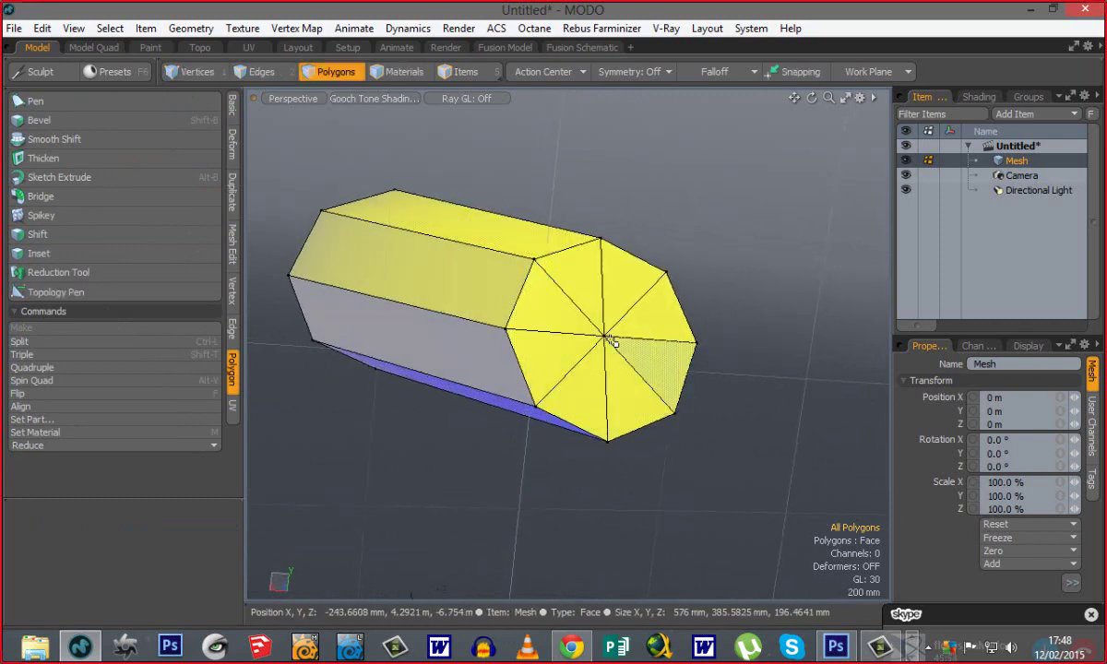
{"action": "left_click_drag", "start_coordinate": [593, 380], "coordinate": [586, 457], "text": "alt"}
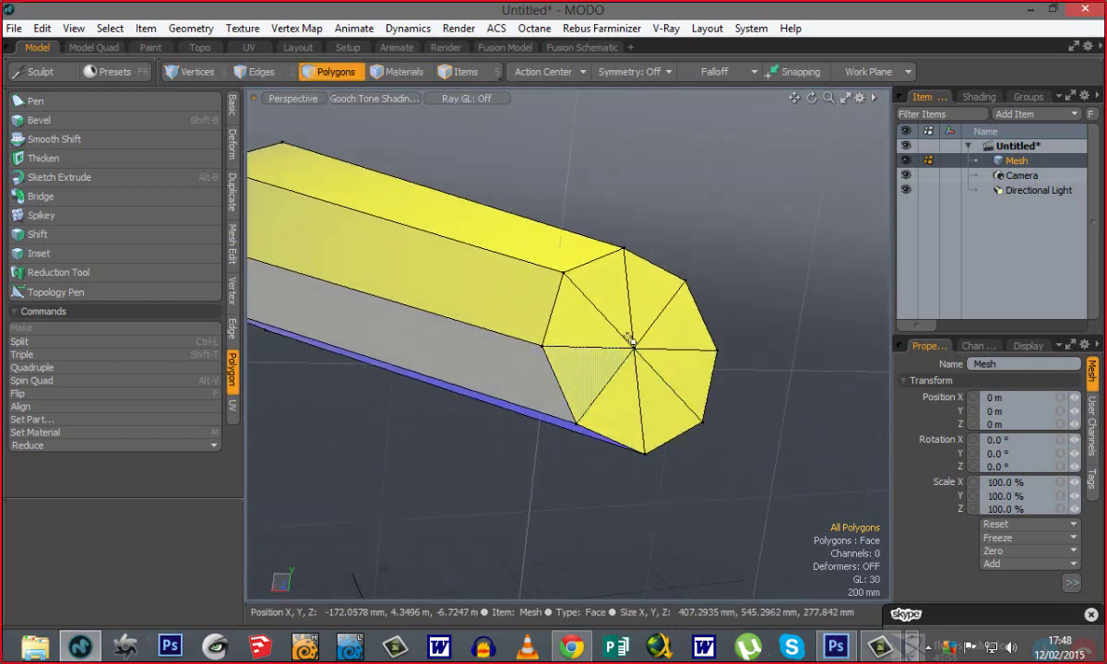
{"action": "mouse_move", "coordinate": [670, 327]}
{"action": "left_mouse_down"}
{"action": "mouse_move", "coordinate": [568, 277]}
{"action": "mouse_move", "coordinate": [600, 392]}
{"action": "mouse_move", "coordinate": [680, 371]}
{"action": "mouse_move", "coordinate": [692, 379]}
{"action": "mouse_move", "coordinate": [625, 346]}
{"action": "left_mouse_up"}
{"action": "left_click", "coordinate": [739, 489]}
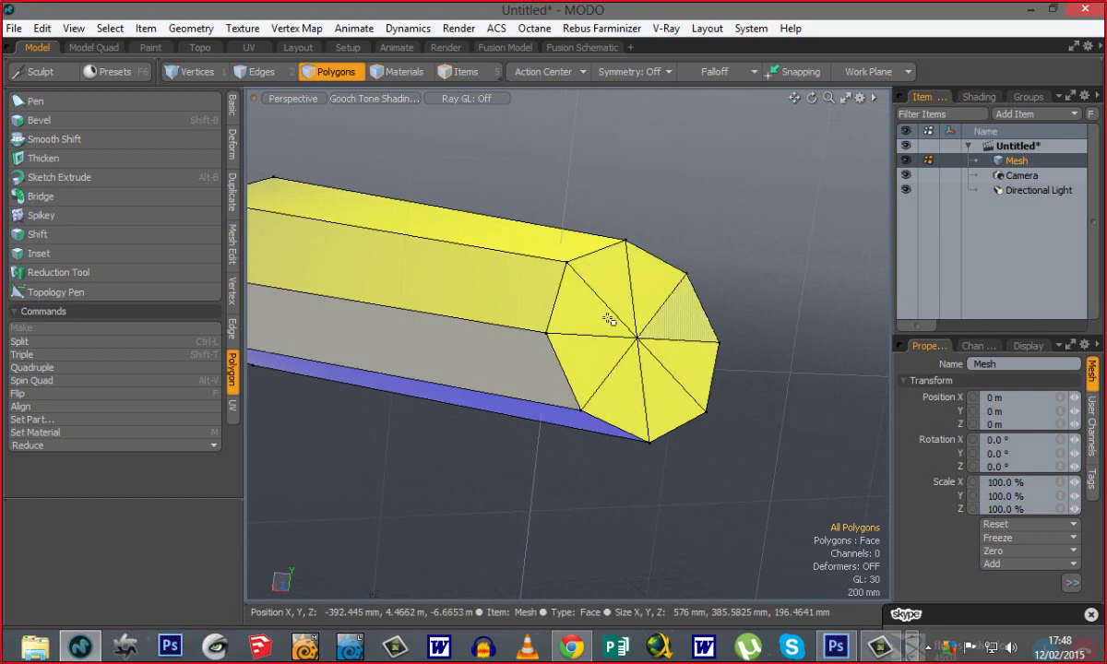
{"action": "key", "text": "2"}
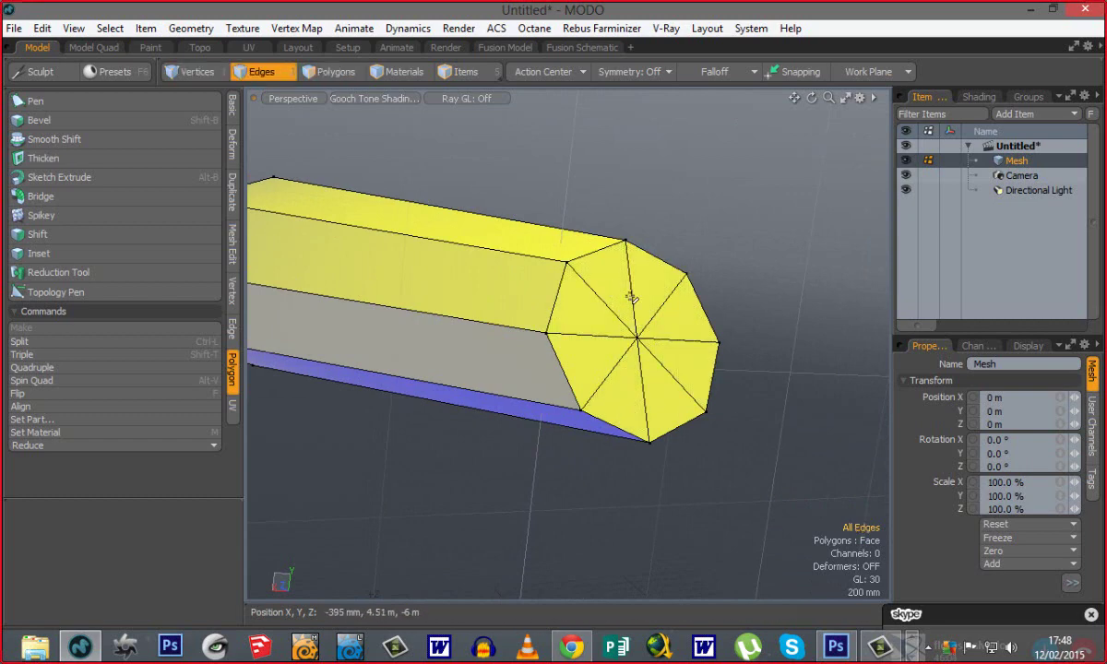
{"action": "left_click_drag", "start_coordinate": [761, 336], "coordinate": [667, 357], "text": "alt"}
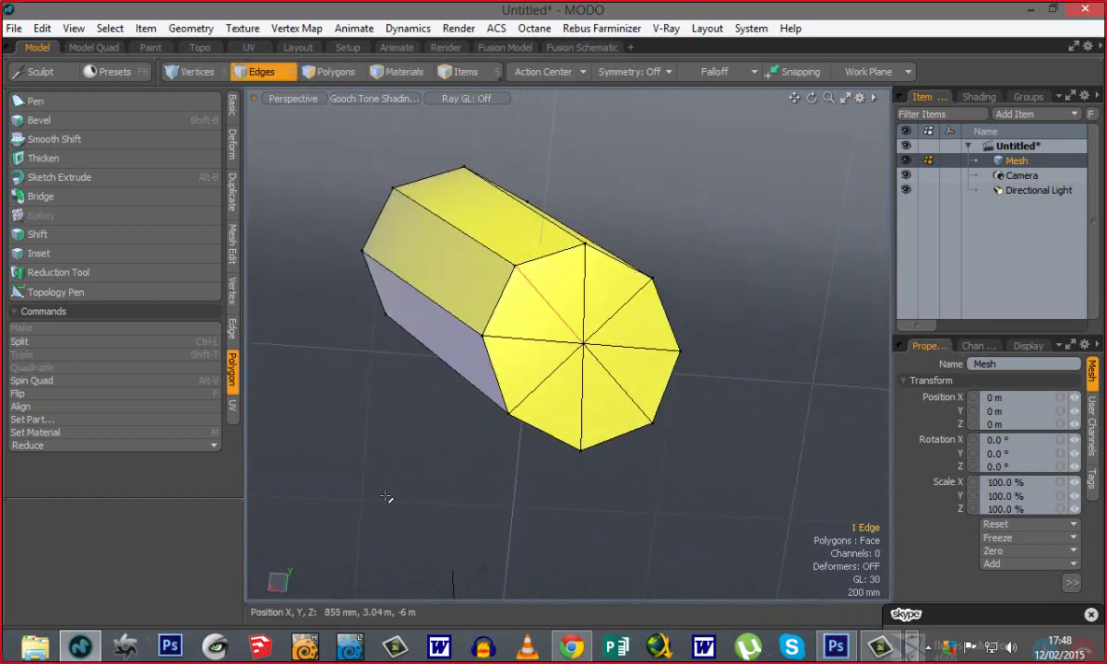
{"action": "left_click", "coordinate": [542, 387], "text": "shift"}
{"action": "left_click", "coordinate": [637, 404], "text": "shift"}
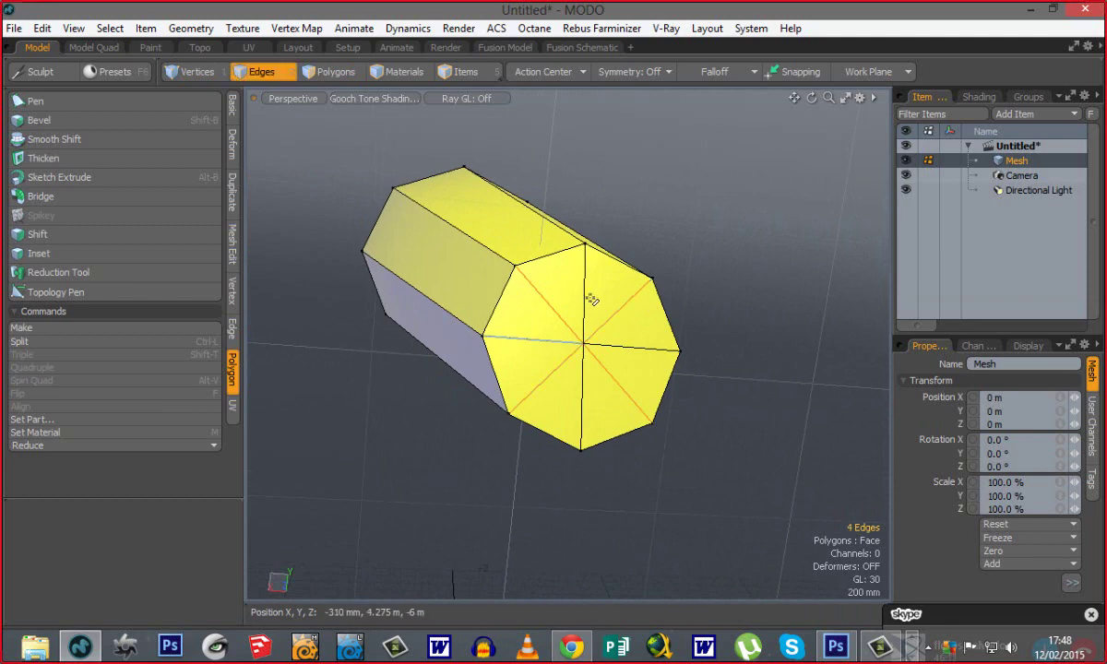
{"action": "left_click", "coordinate": [431, 478]}
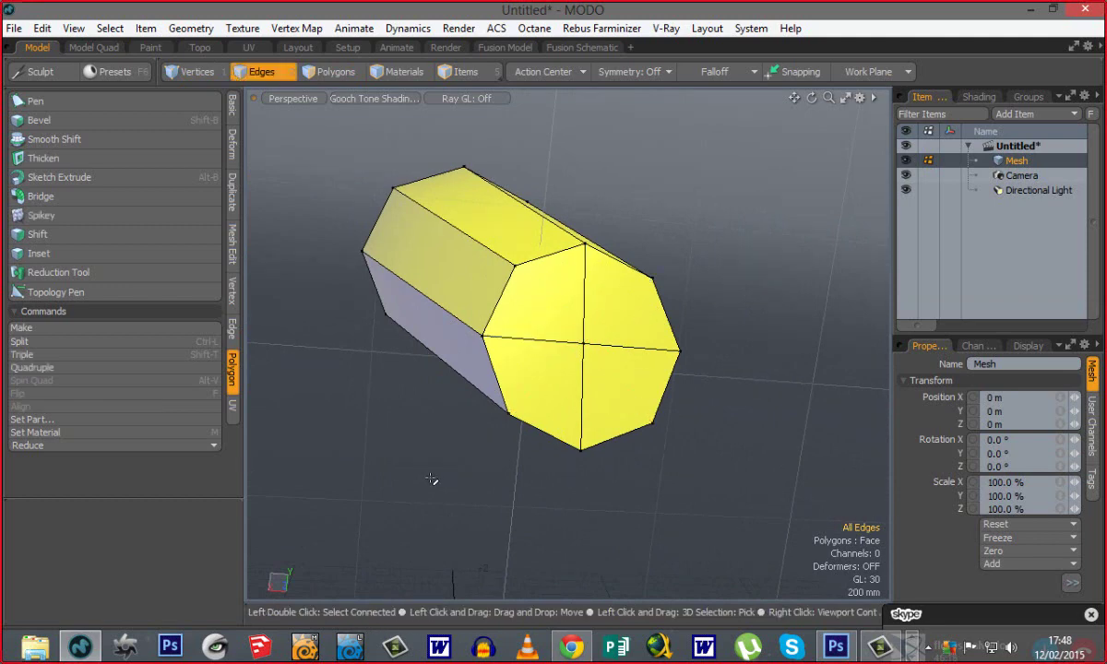
Select the four edges bounding one quad of the end cap to check its sides, and clear the selection.
{"action": "left_click", "coordinate": [527, 341]}
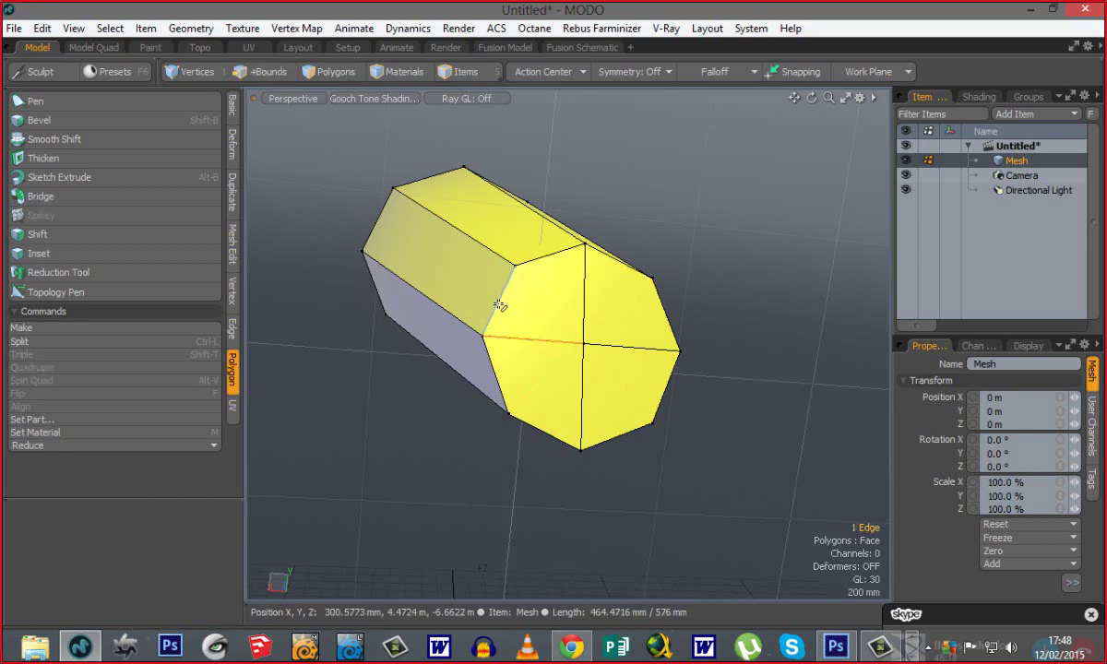
{"action": "left_click", "coordinate": [501, 301], "text": "shift"}
{"action": "left_click", "coordinate": [536, 257], "text": "shift"}
{"action": "left_click", "coordinate": [586, 277], "text": "shift"}
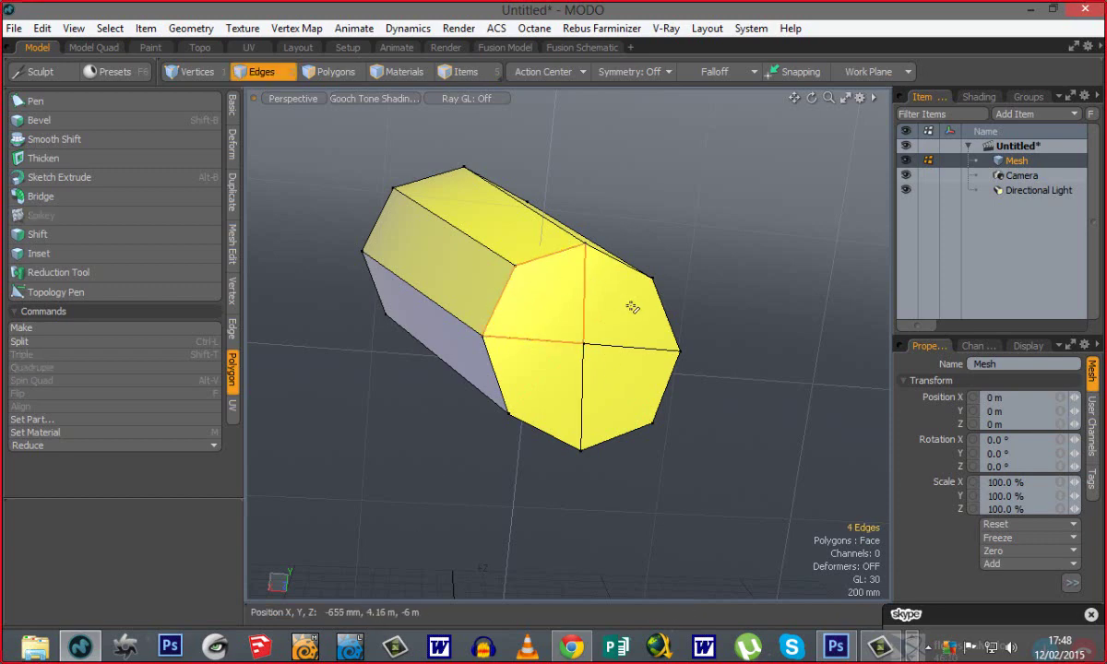
{"action": "left_click", "coordinate": [346, 524]}
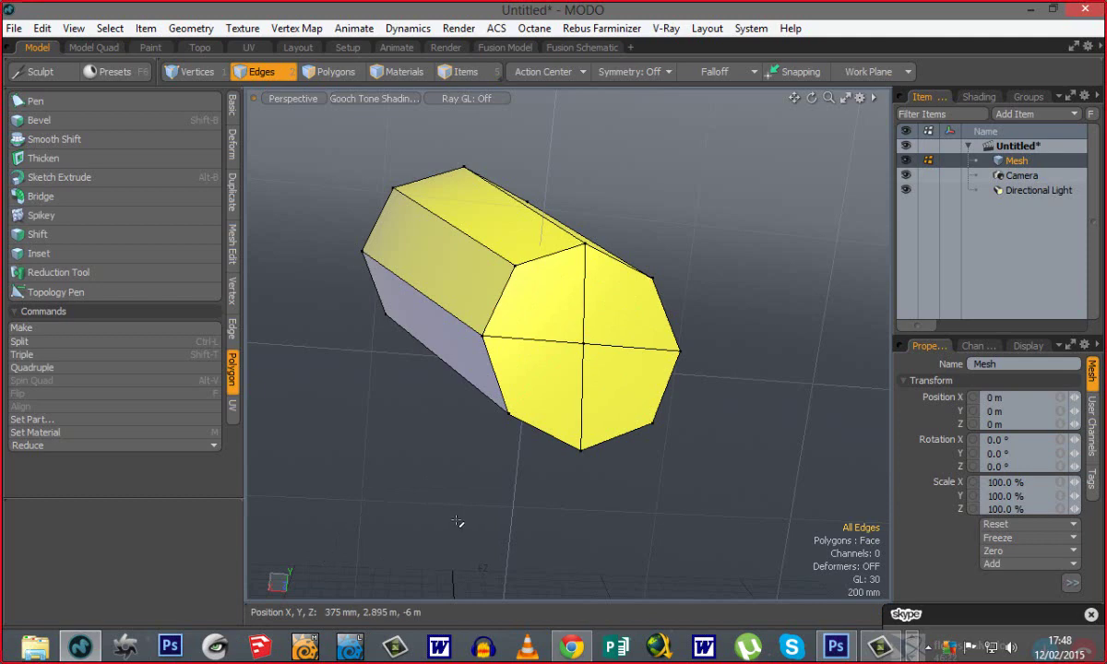
Frame the whole tapered shape and switch the viewport to the Right view.
{"action": "scroll", "coordinate": [458, 521], "scroll_direction": "down", "scroll_amount": 3}
{"action": "left_click_drag", "start_coordinate": [443, 462], "coordinate": [799, 285], "text": "alt"}
{"action": "left_click_drag", "start_coordinate": [571, 272], "coordinate": [517, 388], "text": "alt"}
{"action": "left_click_drag", "start_coordinate": [517, 387], "coordinate": [443, 393], "text": "ctrl+alt"}
{"action": "left_click_drag", "start_coordinate": [591, 332], "coordinate": [752, 269], "text": "alt+shift"}
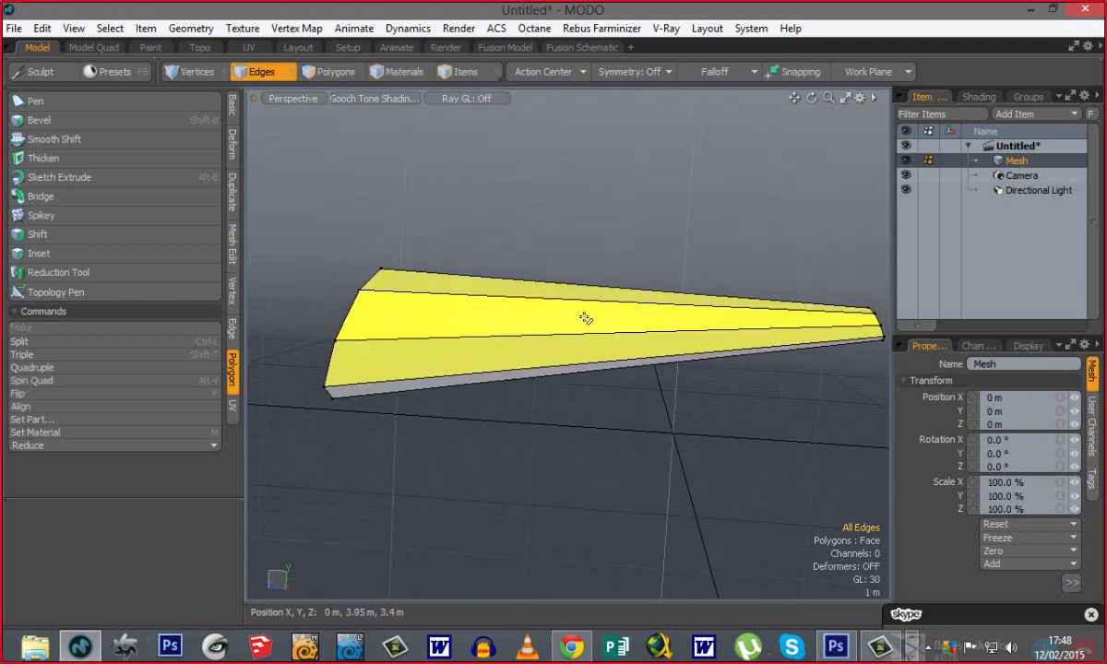
{"action": "key", "text": "ctrl+space"}
{"action": "left_click", "coordinate": [693, 312]}
{"action": "left_click_drag", "start_coordinate": [628, 429], "coordinate": [465, 405], "text": "ctrl+alt"}
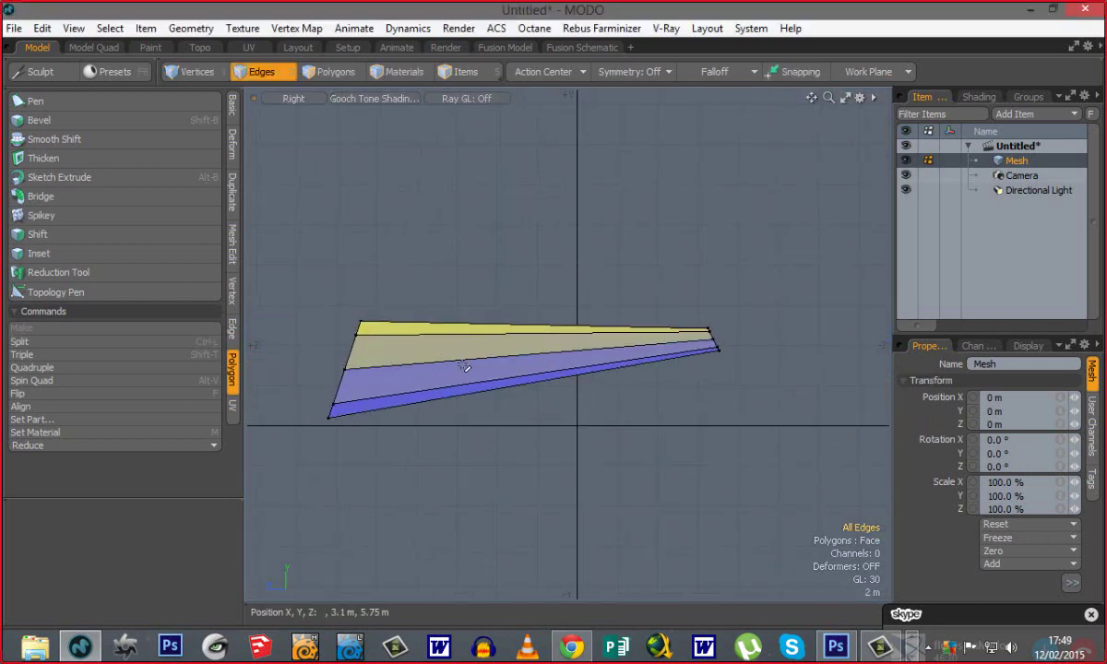
Cut the tapered shape across its length with a uniform Loop Slice of count 5, and clear the selection.
{"action": "key", "text": "alt+c"}
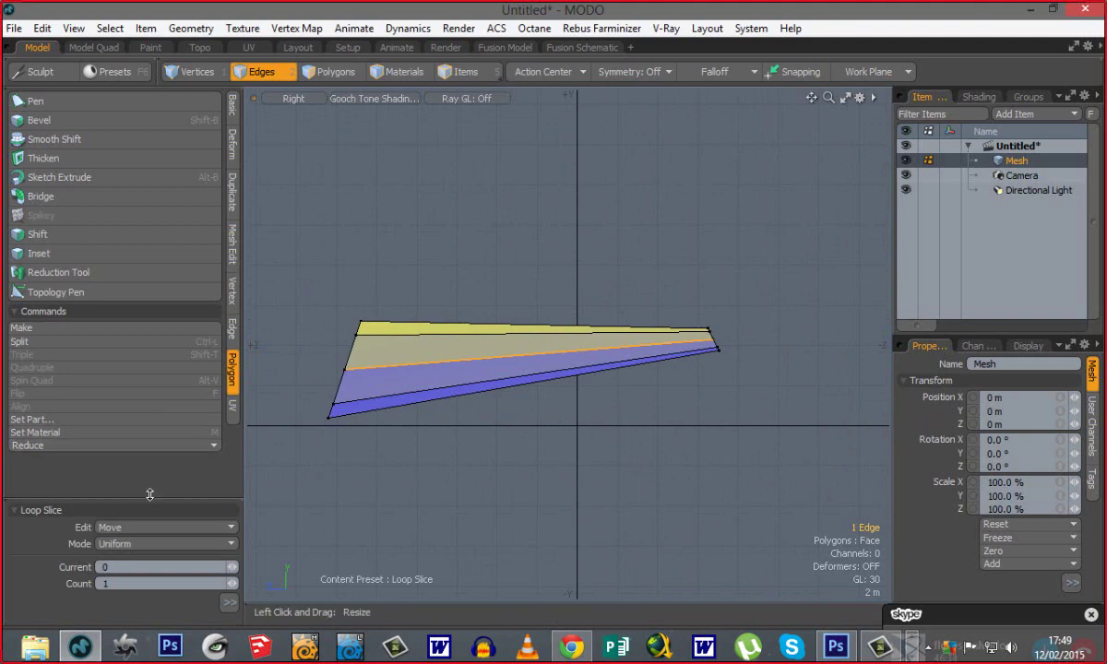
{"action": "left_click_drag", "start_coordinate": [149, 495], "coordinate": [151, 382]}
{"action": "left_click", "coordinate": [505, 393]}
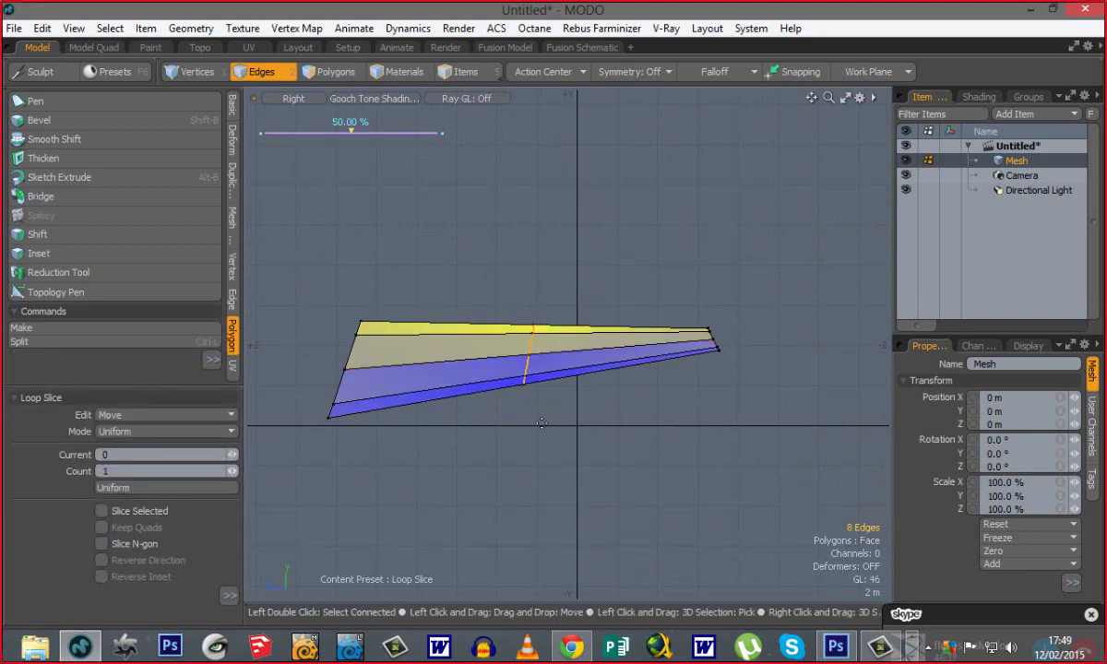
{"action": "left_click", "coordinate": [235, 472]}
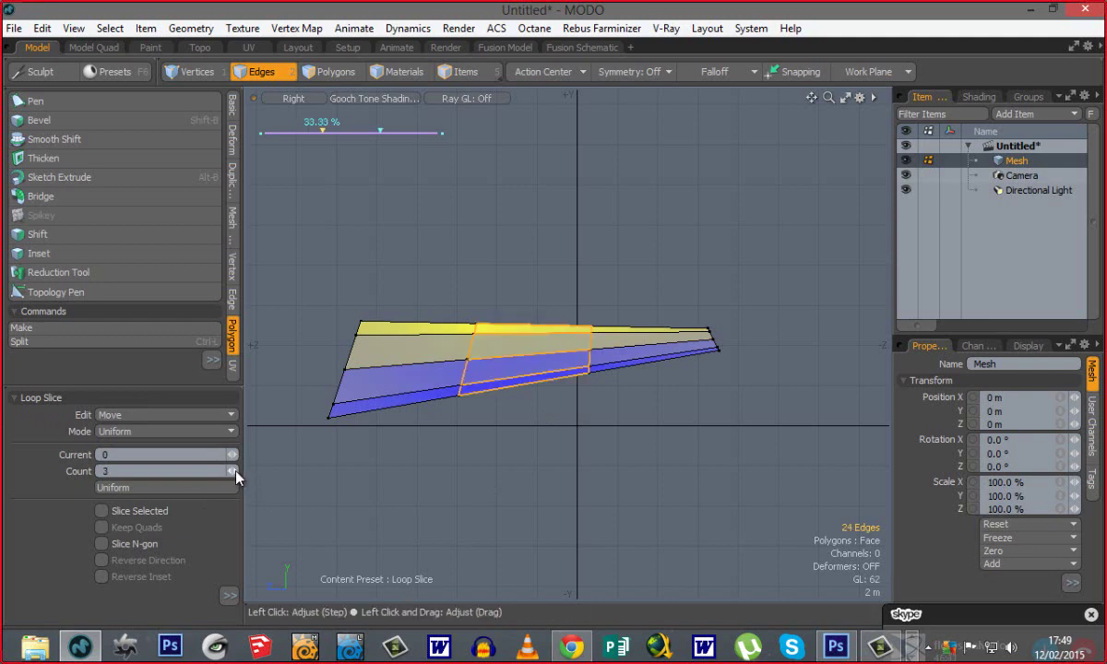
{"action": "left_click", "coordinate": [236, 472]}
{"action": "left_click", "coordinate": [236, 472]}
{"action": "left_click", "coordinate": [235, 473]}
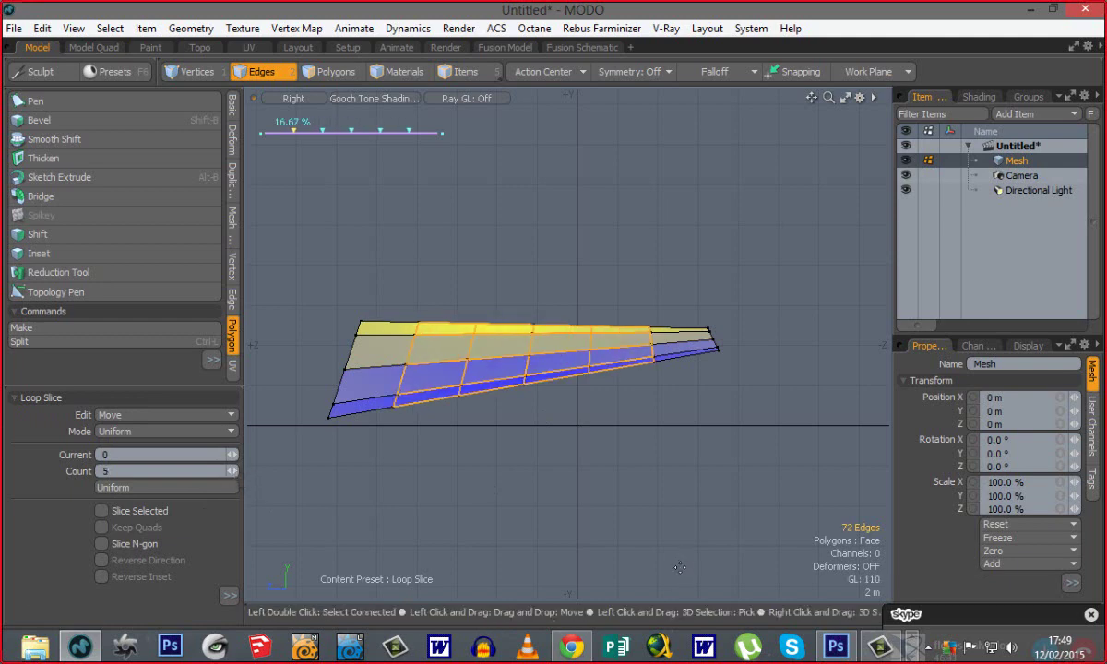
{"action": "key", "text": "space"}
{"action": "left_click", "coordinate": [577, 451]}
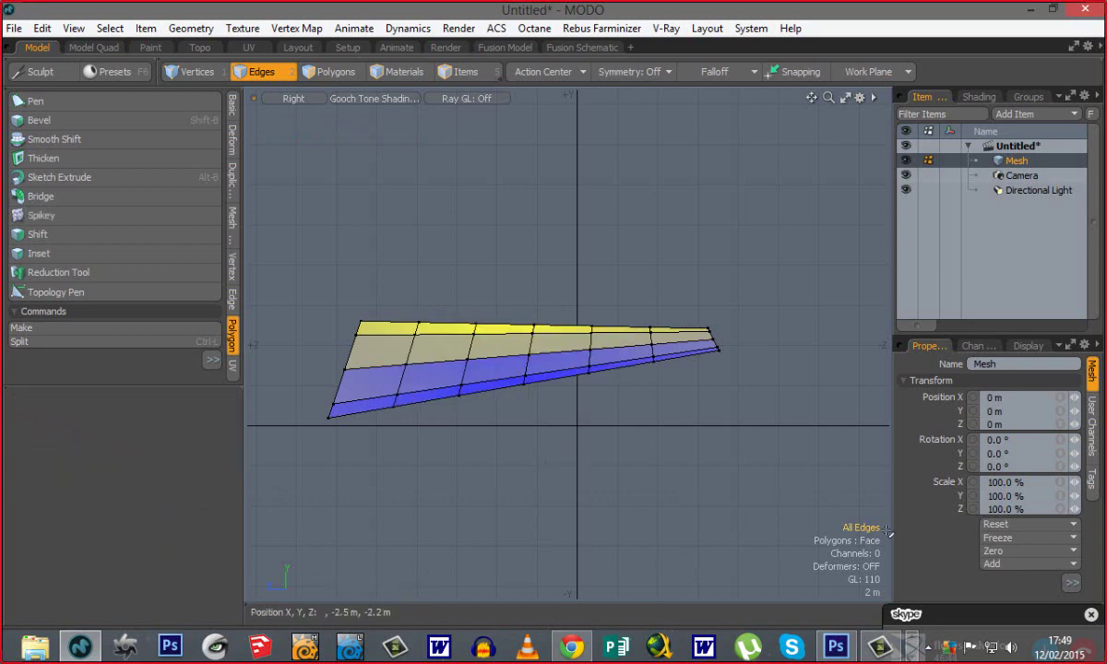
Select the edge loop nearest the wide end and move it 550 mm up in Y.
{"action": "left_click_drag", "start_coordinate": [561, 408], "coordinate": [584, 401], "text": "alt+shift"}
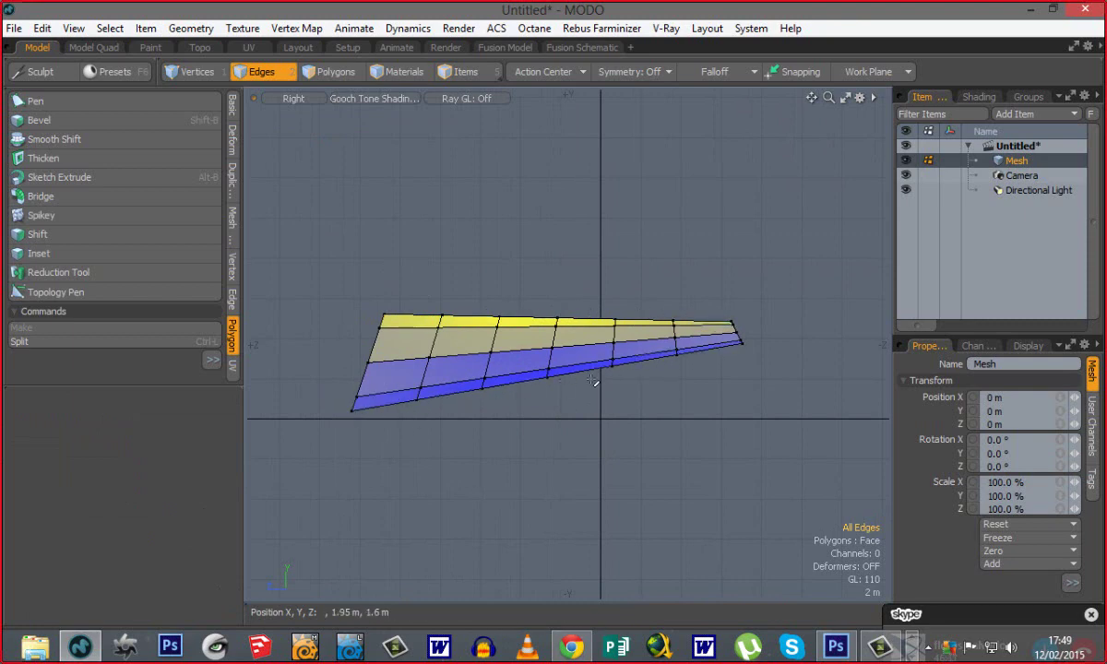
{"action": "left_click_drag", "start_coordinate": [518, 354], "coordinate": [554, 359], "text": "ctrl+alt"}
{"action": "left_click_drag", "start_coordinate": [506, 348], "coordinate": [503, 363], "text": "alt+shift"}
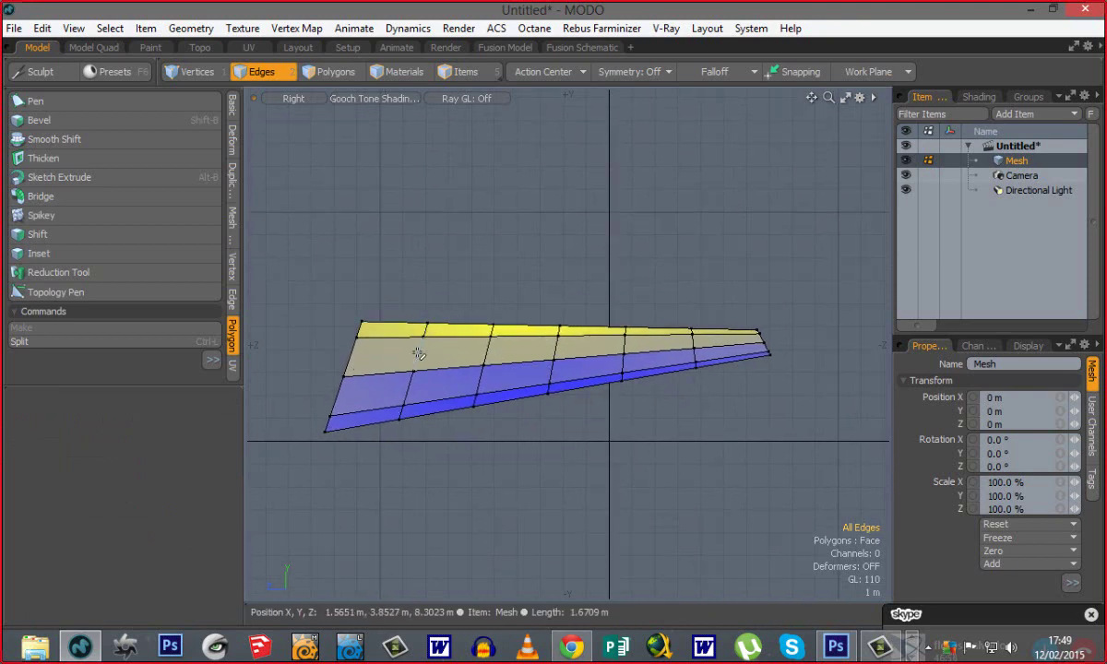
{"action": "double_click", "coordinate": [417, 354]}
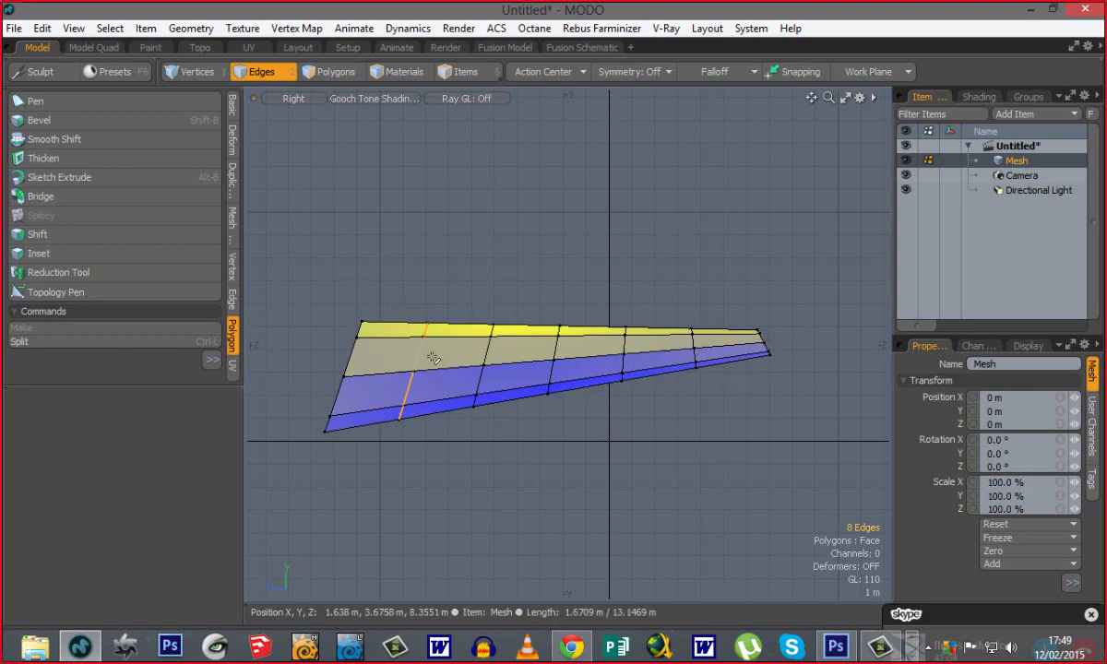
{"action": "key", "text": "w"}
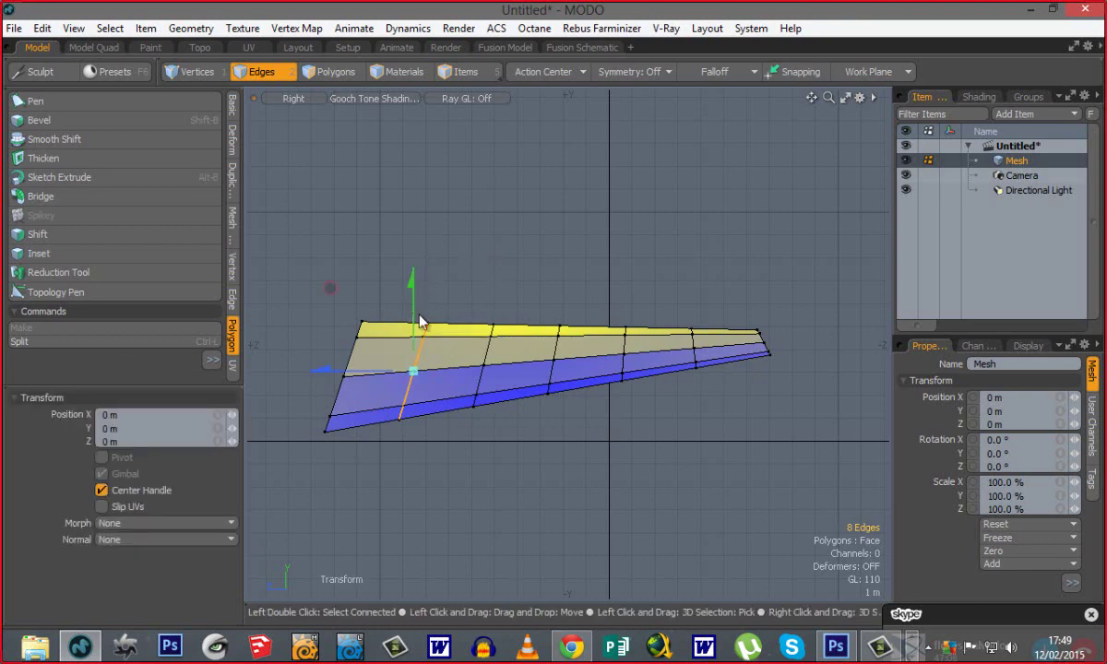
{"action": "left_click_drag", "start_coordinate": [413, 279], "coordinate": [412, 267]}
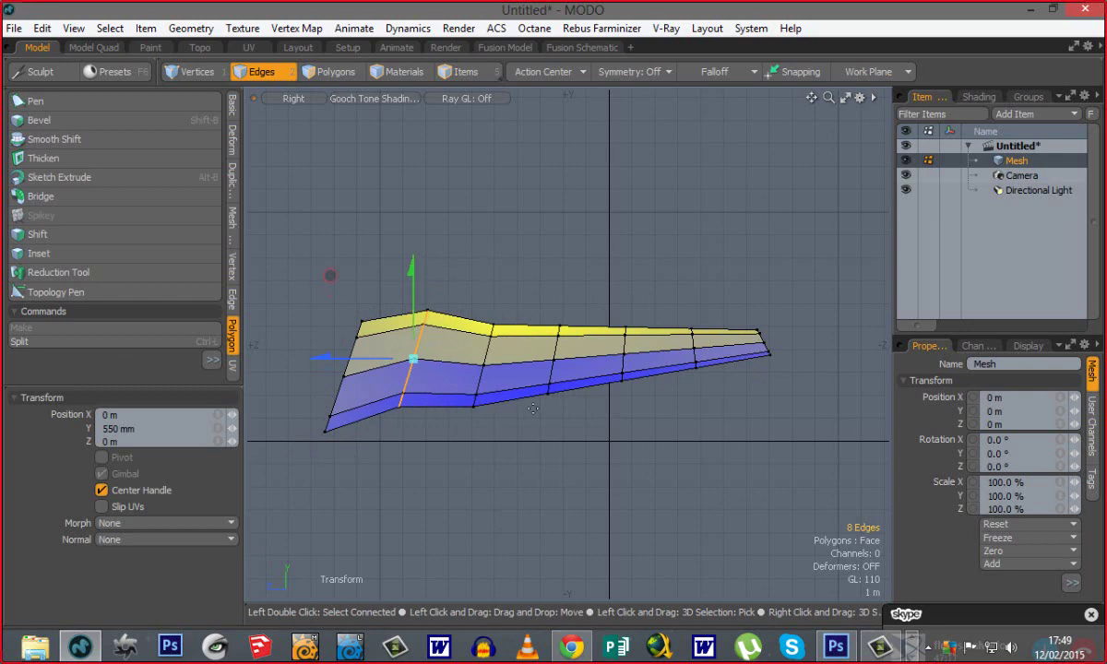
{"action": "key", "text": "space"}
Select the middle edge loop of the tapered shape and move it slightly down in Y.
{"action": "left_click_drag", "start_coordinate": [597, 398], "coordinate": [451, 373], "text": "alt+shift"}
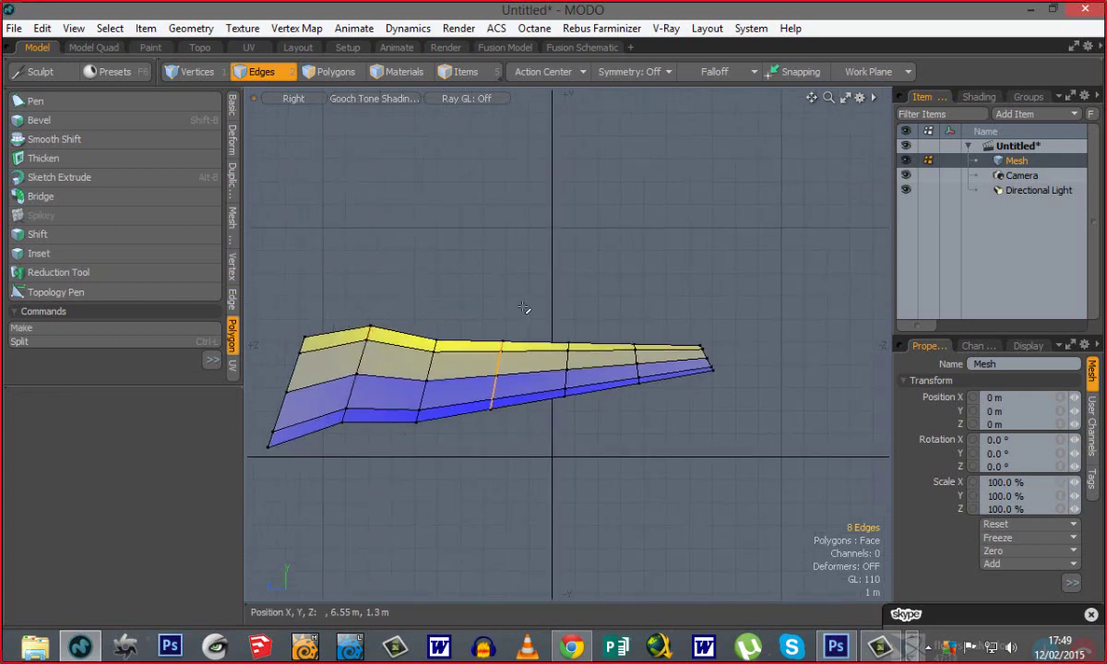
{"action": "key", "text": "w"}
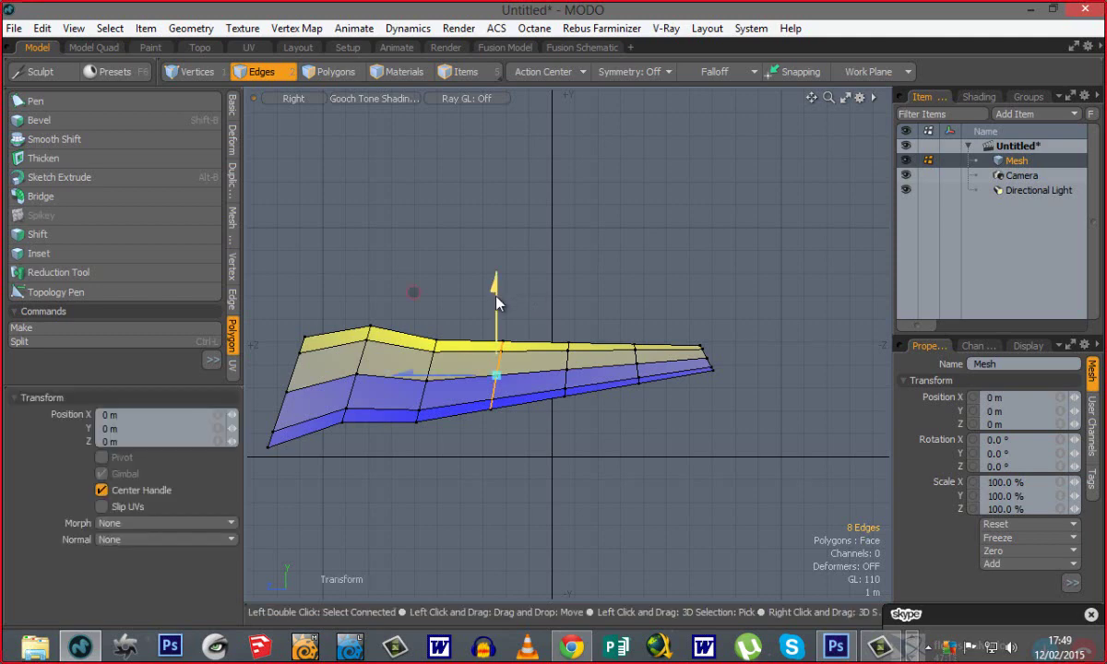
{"action": "left_click_drag", "start_coordinate": [497, 297], "coordinate": [497, 301]}
{"action": "left_click_drag", "start_coordinate": [413, 292], "coordinate": [414, 296]}
{"action": "key", "text": "q"}
Select the edge loop nearest the narrow end, move it up in Y to bend the shape, and deselect it.
{"action": "left_click_drag", "start_coordinate": [576, 412], "coordinate": [583, 429], "text": "alt+shift"}
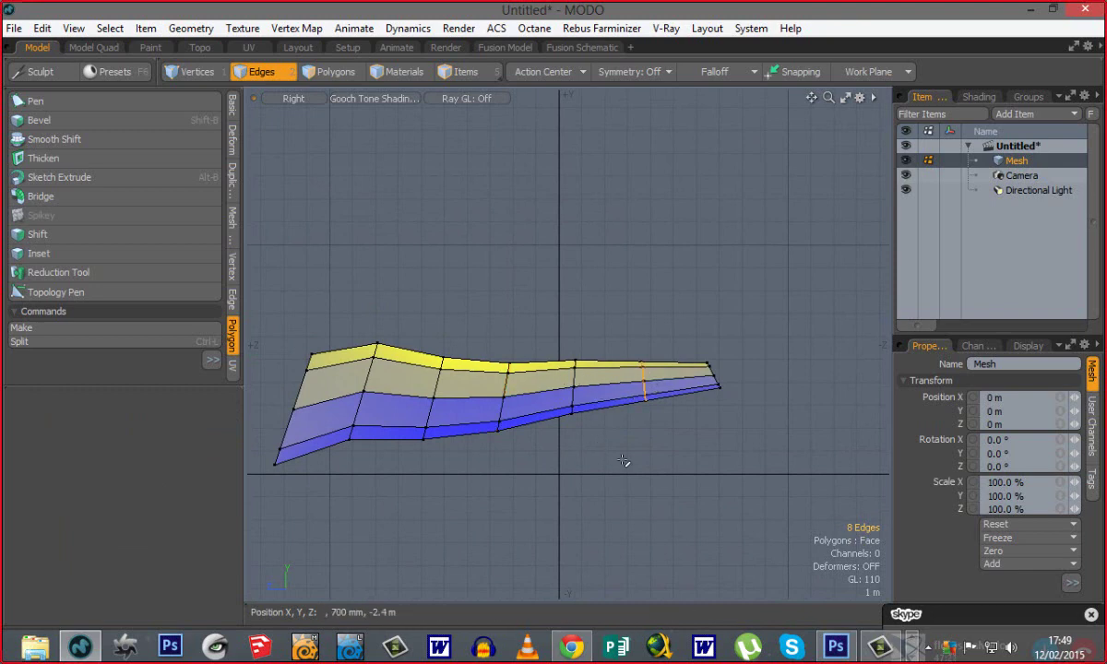
{"action": "key", "text": "w"}
{"action": "left_click_drag", "start_coordinate": [644, 310], "coordinate": [644, 299]}
{"action": "left_click_drag", "start_coordinate": [349, 382], "coordinate": [402, 360], "text": "alt"}
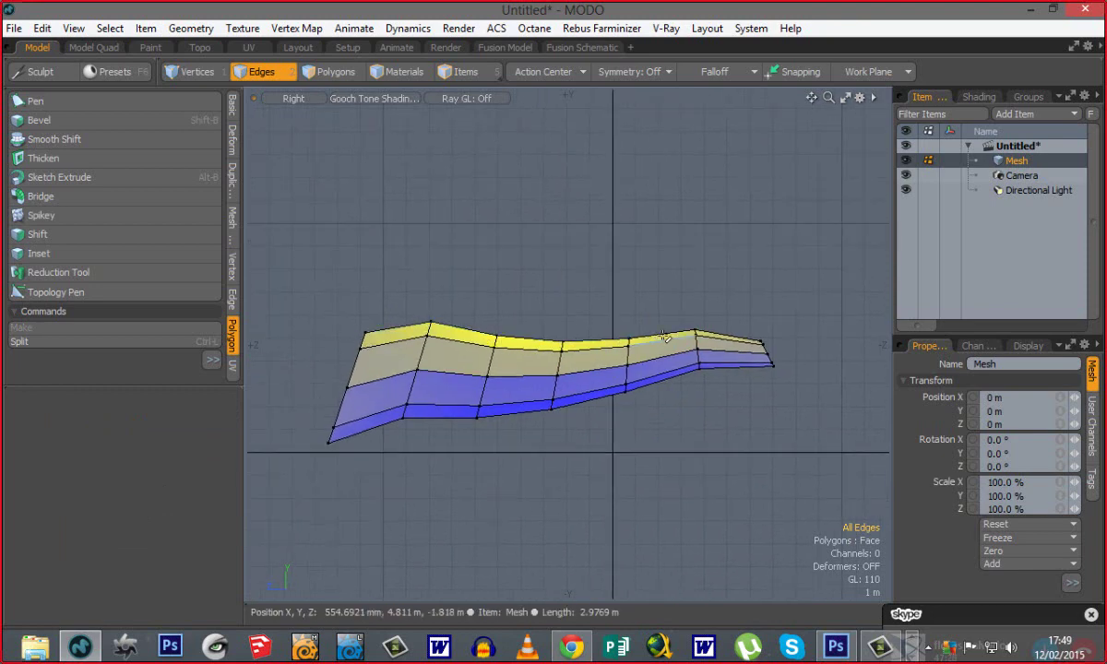
Select the edge loop nearest the wide end and try scaling it to 137.5% in Y about its own centre.
{"action": "left_click_drag", "start_coordinate": [568, 452], "coordinate": [565, 423], "text": "alt+shift"}
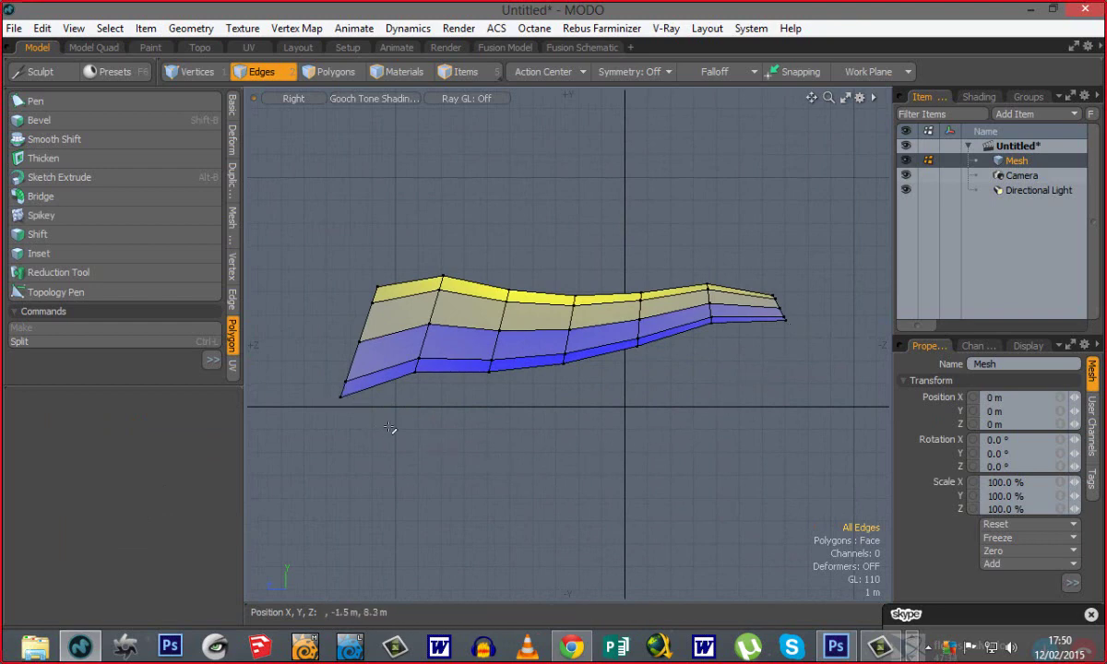
{"action": "double_click", "coordinate": [436, 300]}
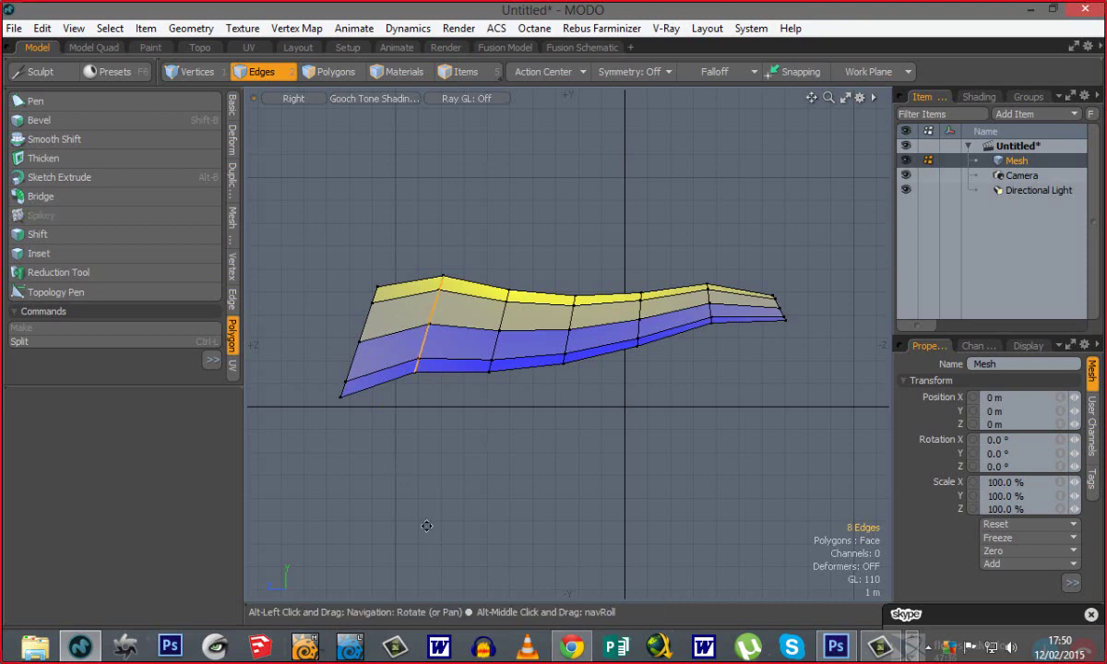
{"action": "left_click_drag", "start_coordinate": [425, 526], "coordinate": [472, 464], "text": "alt+shift"}
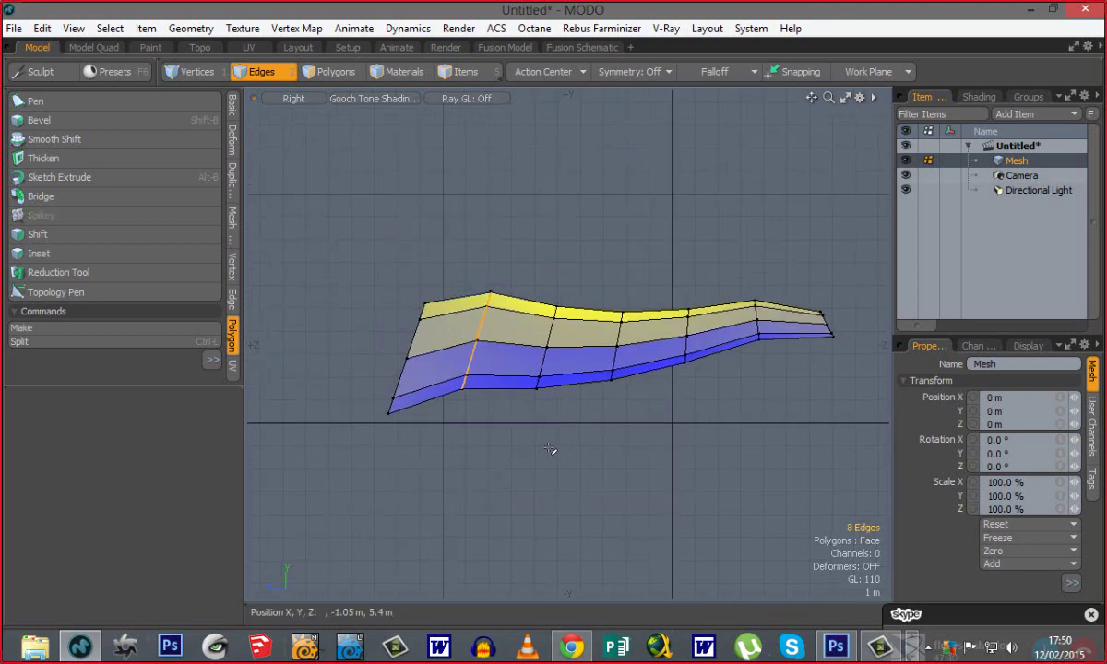
{"action": "key", "text": "r"}
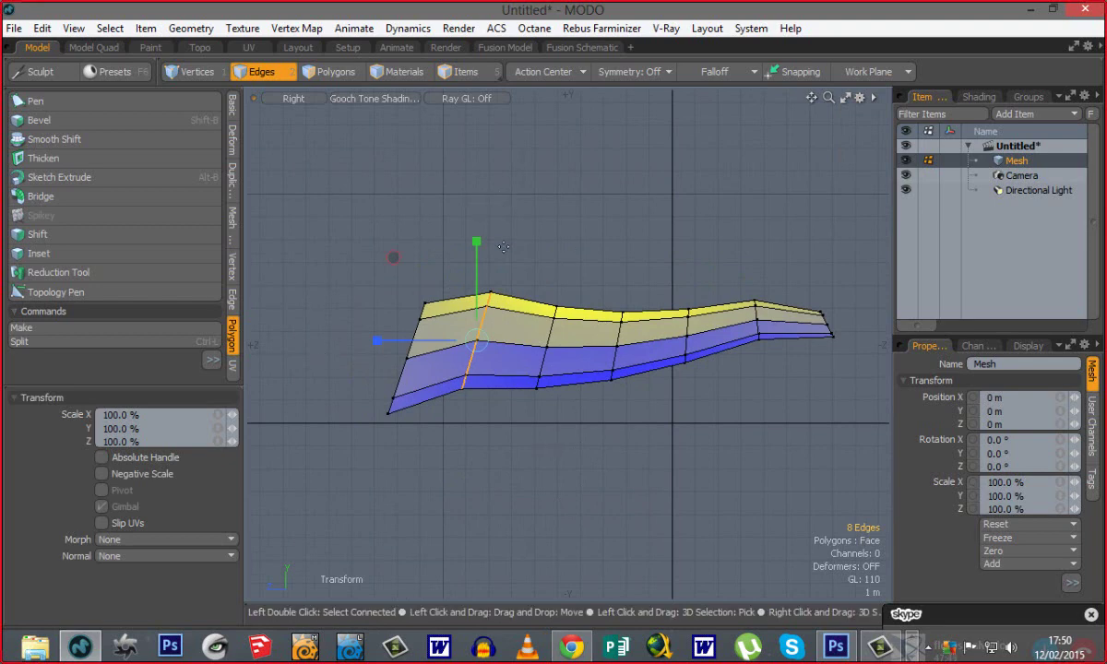
{"action": "left_click_drag", "start_coordinate": [476, 243], "coordinate": [480, 185]}
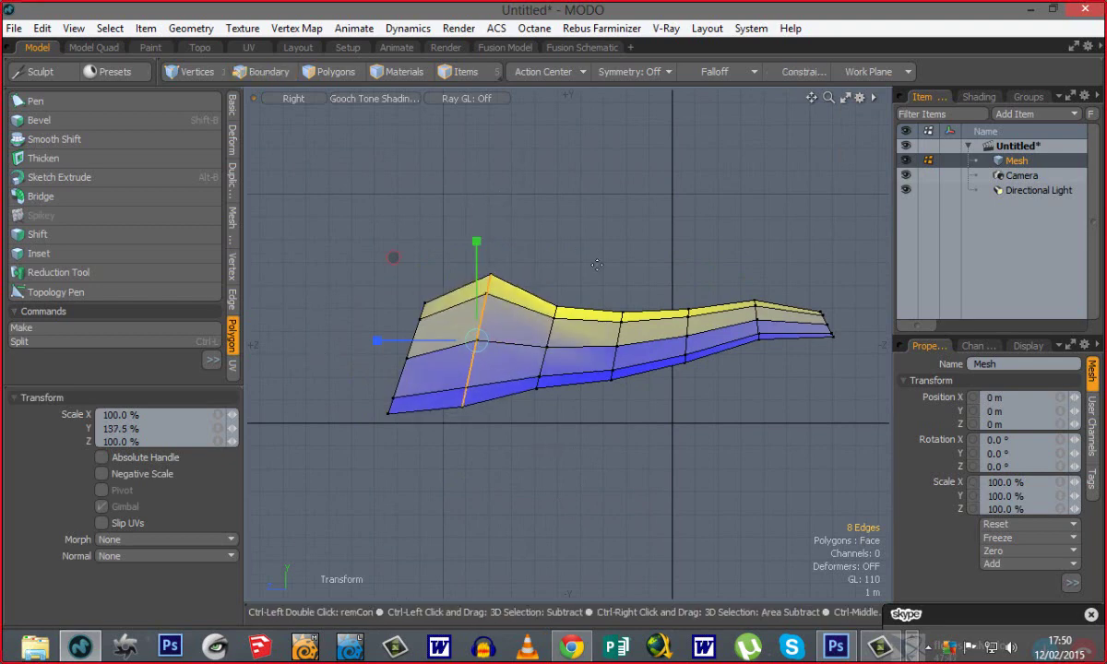
{"action": "key", "text": "ctrl+z"}
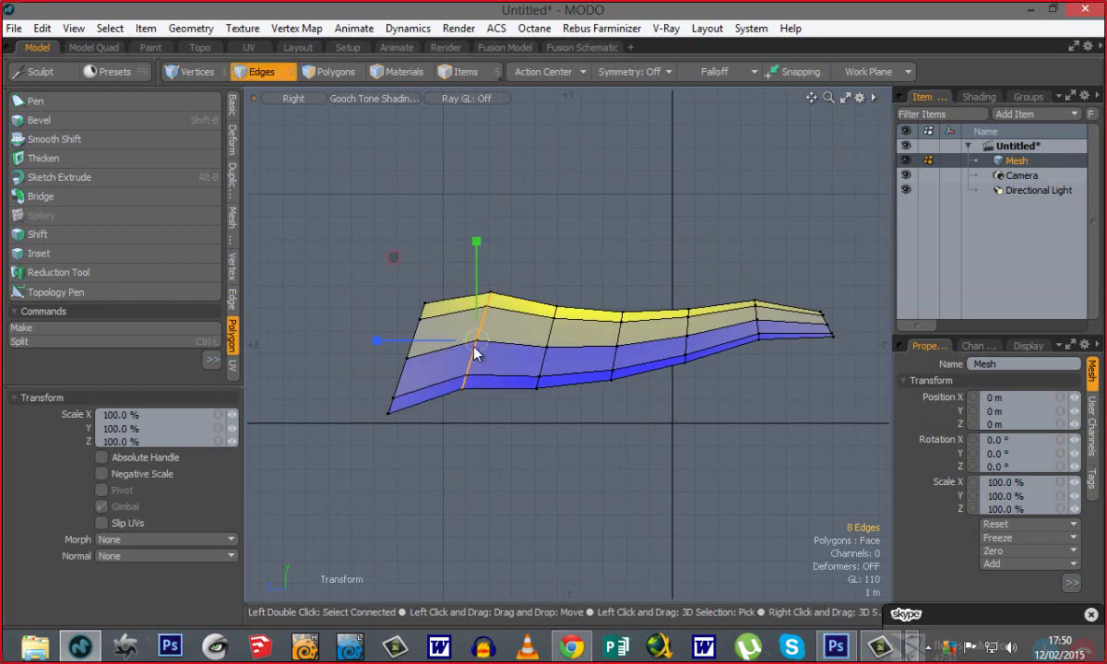
Place the scale centre on the selected loop's topmost vertex and scale the loop to about 153% in Y.
{"action": "left_click", "coordinate": [530, 234]}
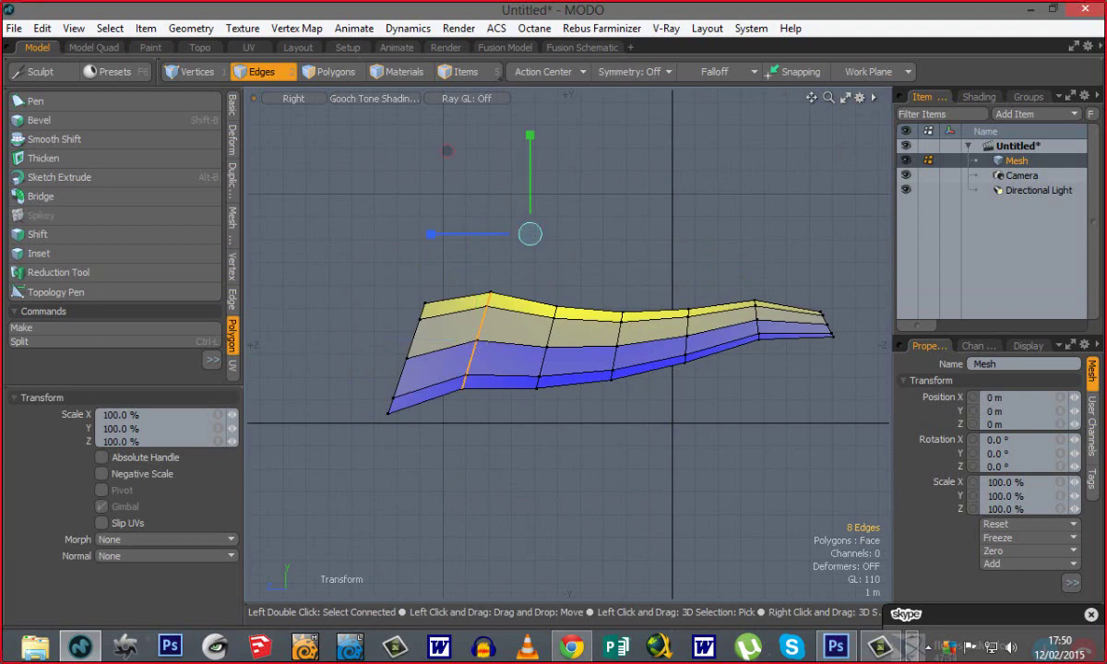
{"action": "left_click", "coordinate": [365, 242]}
{"action": "left_click", "coordinate": [317, 461]}
{"action": "left_click", "coordinate": [553, 443]}
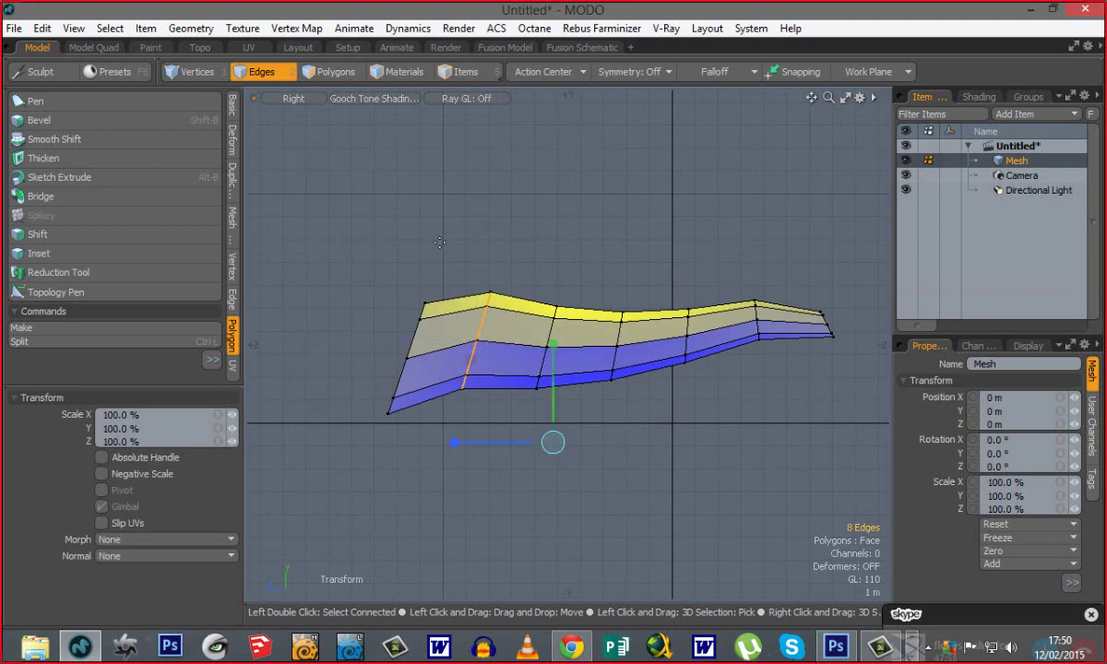
{"action": "left_click", "coordinate": [489, 291]}
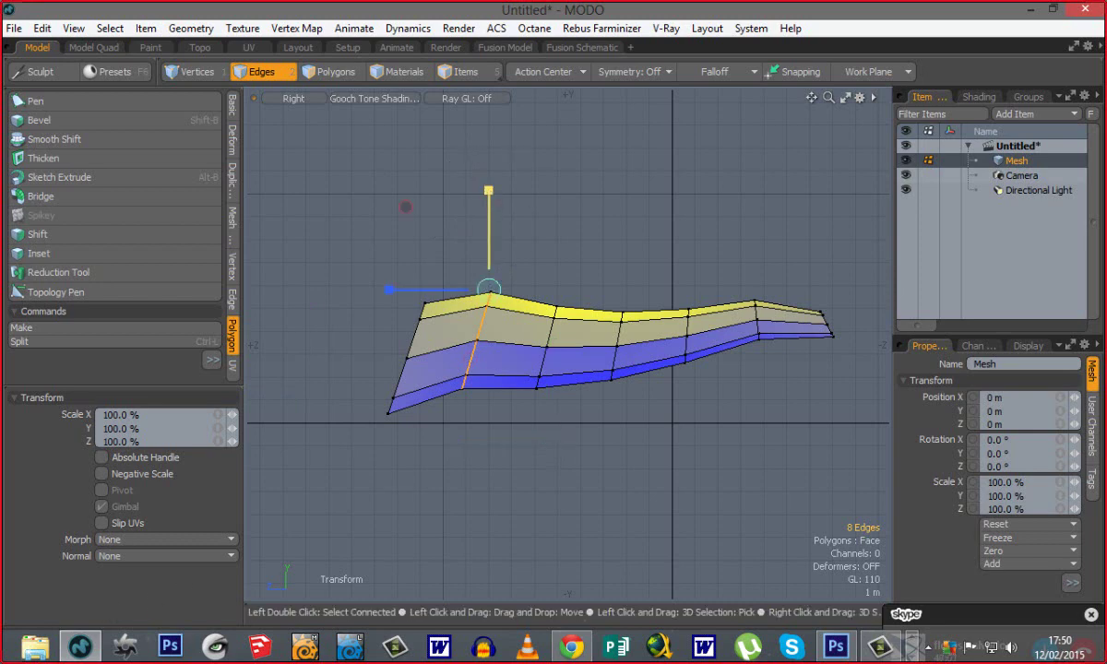
{"action": "left_click_drag", "start_coordinate": [489, 190], "coordinate": [489, 135]}
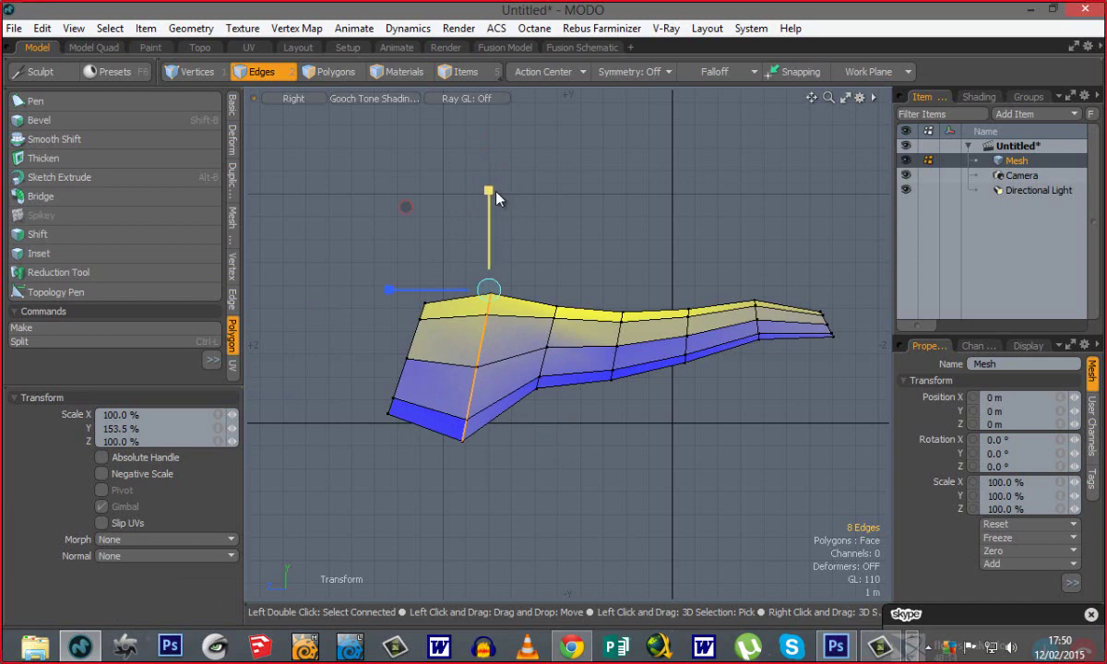
{"action": "mouse_move", "coordinate": [497, 190]}
{"action": "left_mouse_down"}
{"action": "mouse_move", "coordinate": [489, 211]}
{"action": "mouse_move", "coordinate": [489, 192]}
{"action": "left_mouse_up"}
{"action": "key", "text": "space"}
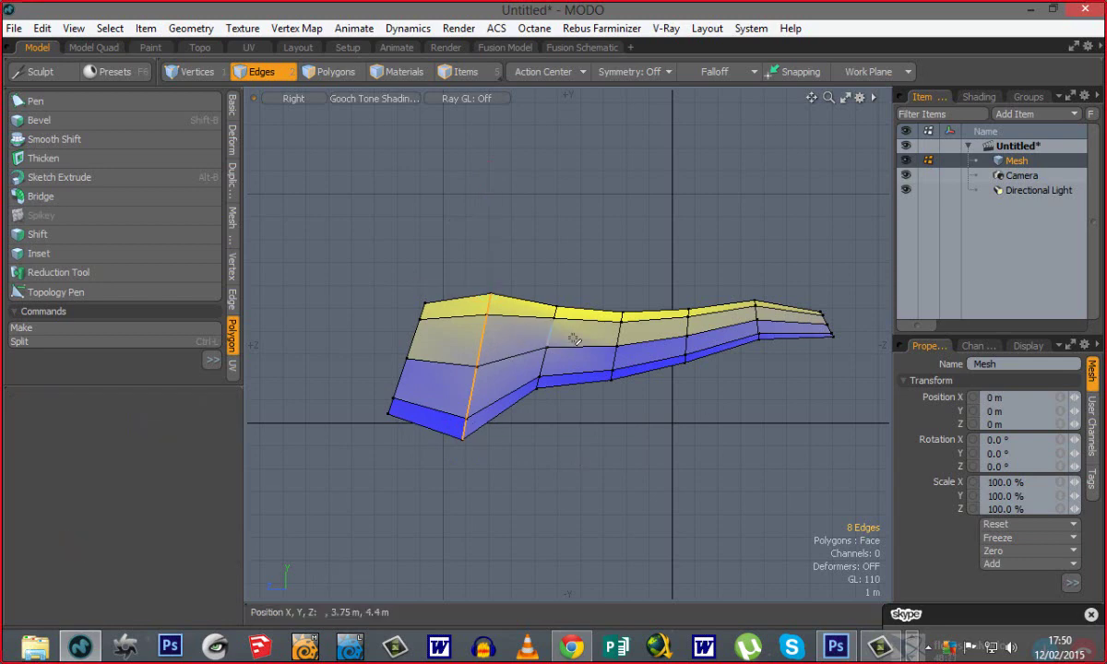
Select the second edge loop from the wide end and enlarge it in Y from its topmost vertex, deepening the underside.
{"action": "double_click", "coordinate": [550, 336]}
{"action": "key", "text": "r"}
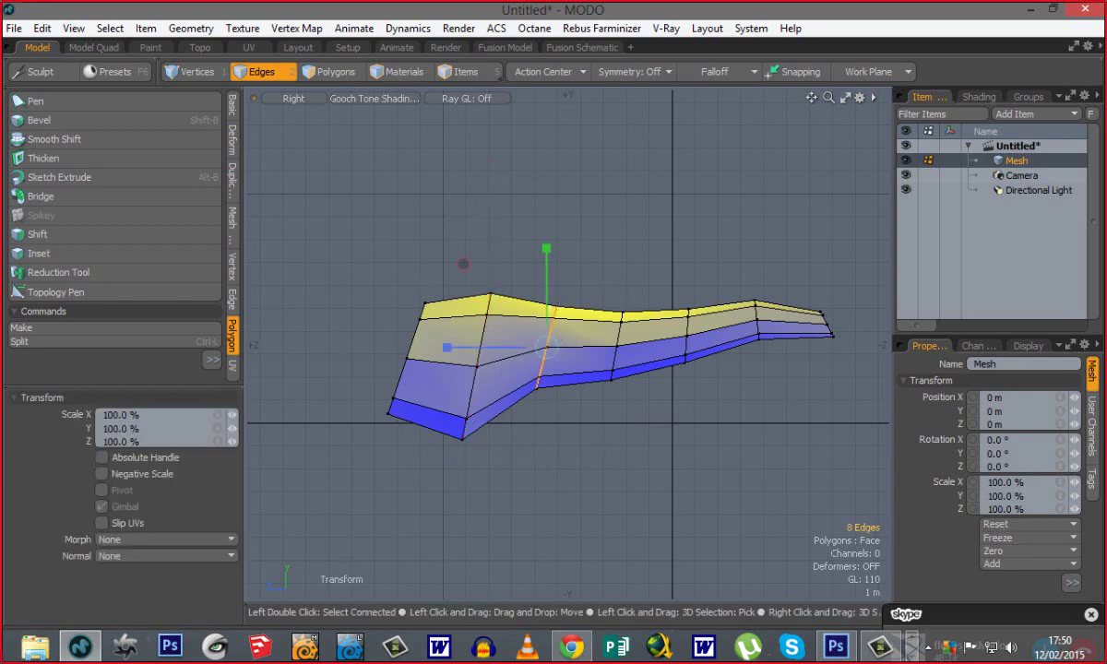
{"action": "left_click", "coordinate": [557, 303]}
{"action": "left_click_drag", "start_coordinate": [560, 248], "coordinate": [593, 398]}
{"action": "key", "text": "q"}
Select the middle edge loop and enlarge it in Y from its topmost vertex to match the deepened profile.
{"action": "double_click", "coordinate": [618, 335]}
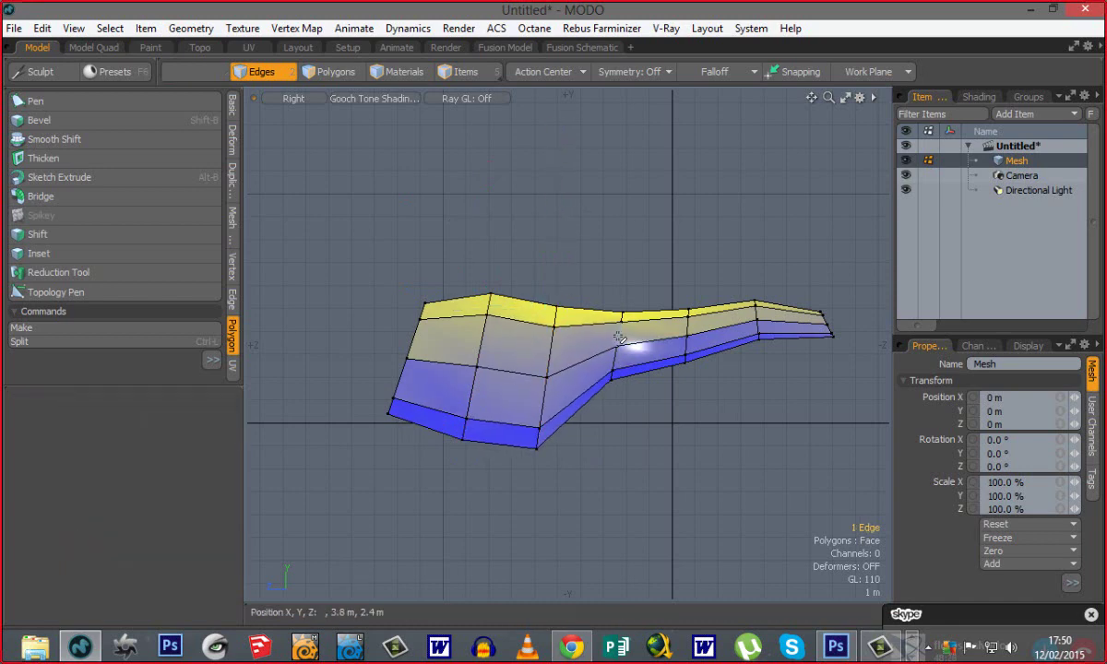
{"action": "key", "text": "r"}
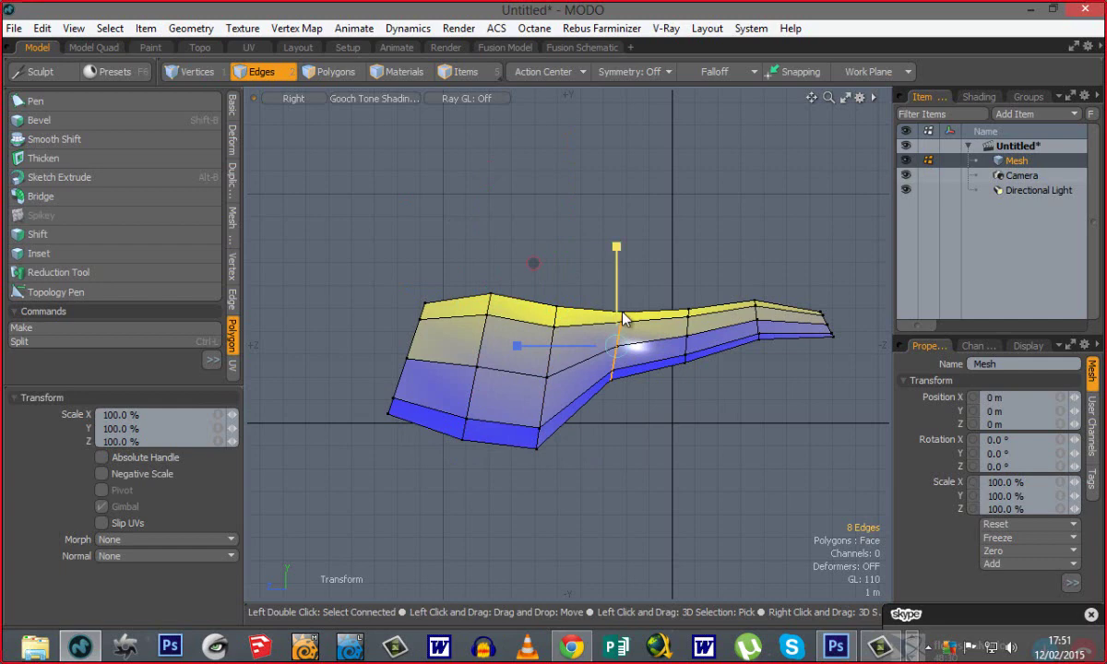
{"action": "left_click", "coordinate": [623, 311]}
{"action": "left_click_drag", "start_coordinate": [623, 215], "coordinate": [623, 116]}
{"action": "key", "text": "space"}
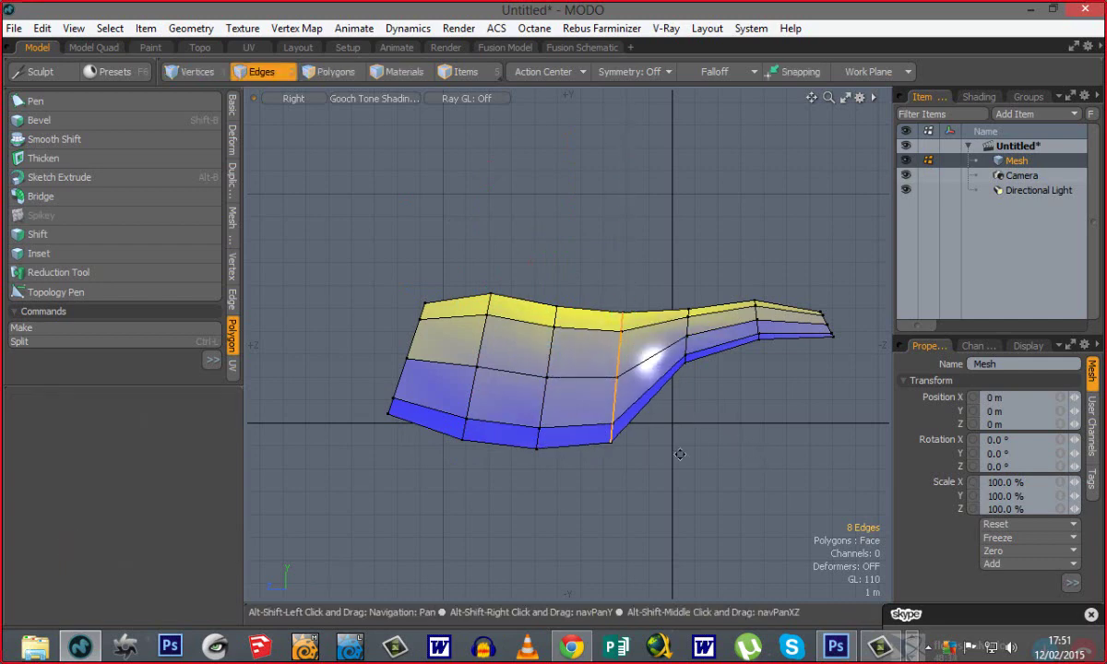
Use Soft Drag without a selection to pull down the undersides of the two loops nearest the narrow end, smoothing the bottom profile.
{"action": "left_click_drag", "start_coordinate": [743, 442], "coordinate": [632, 467], "text": "alt+shift"}
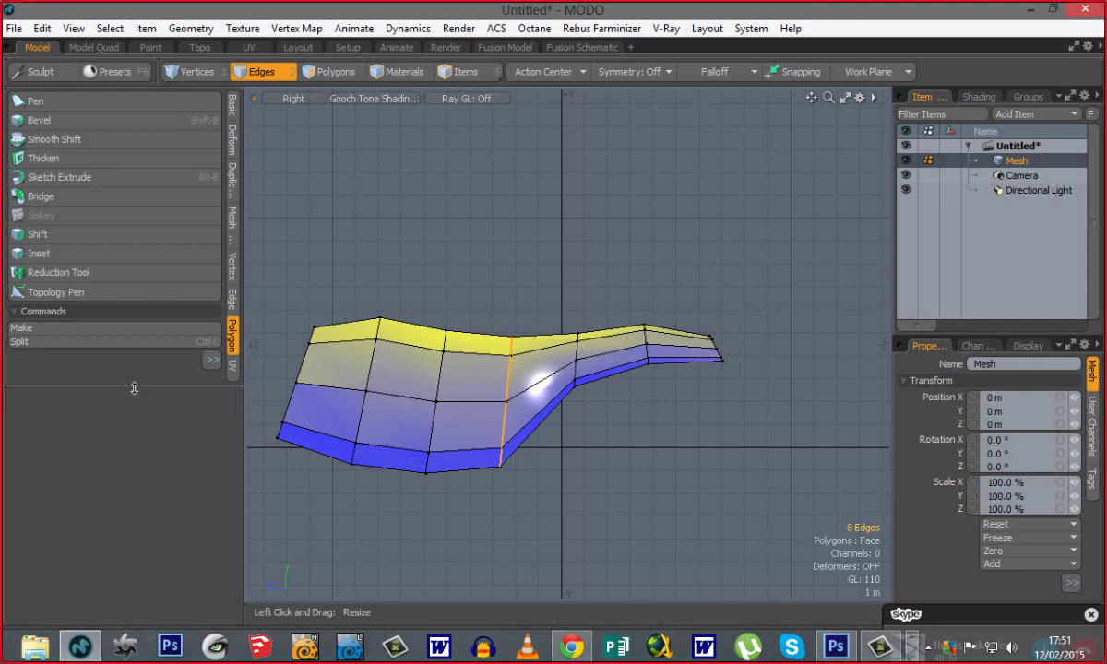
{"action": "left_click_drag", "start_coordinate": [129, 383], "coordinate": [120, 478]}
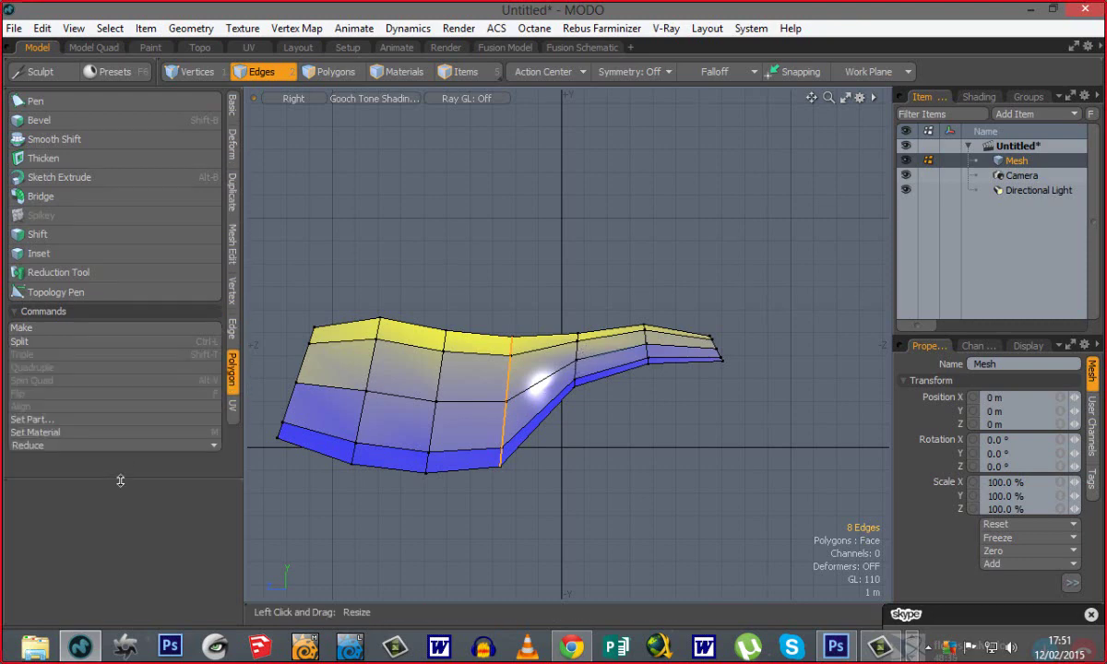
{"action": "left_click", "coordinate": [231, 145]}
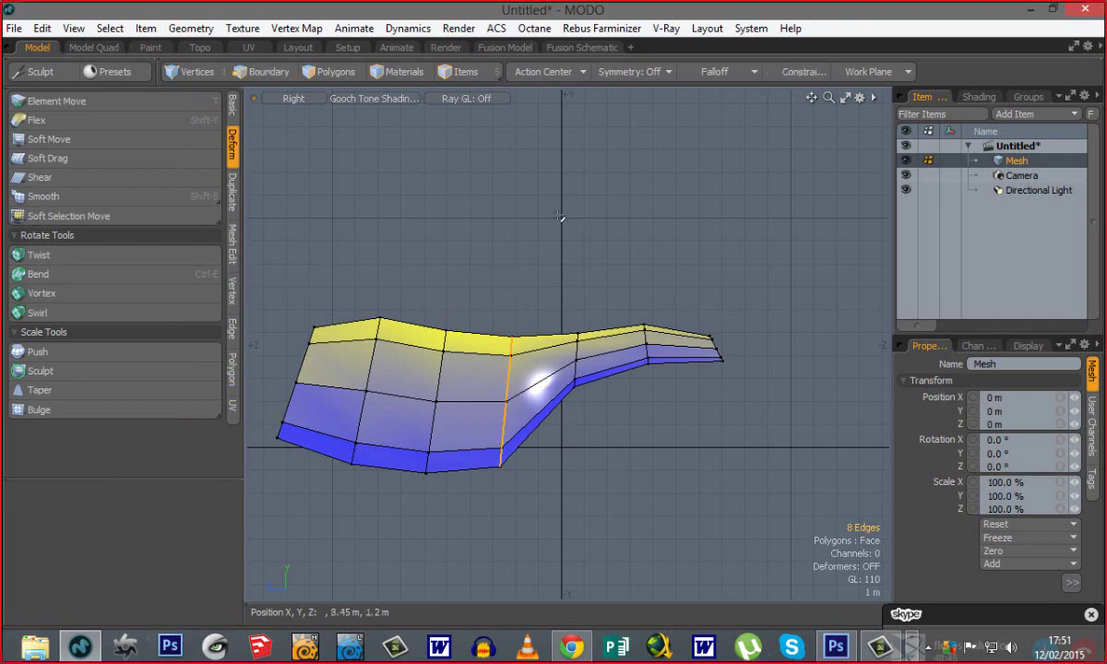
{"action": "key", "text": "ctrl+z"}
{"action": "key", "text": "ctrl+z"}
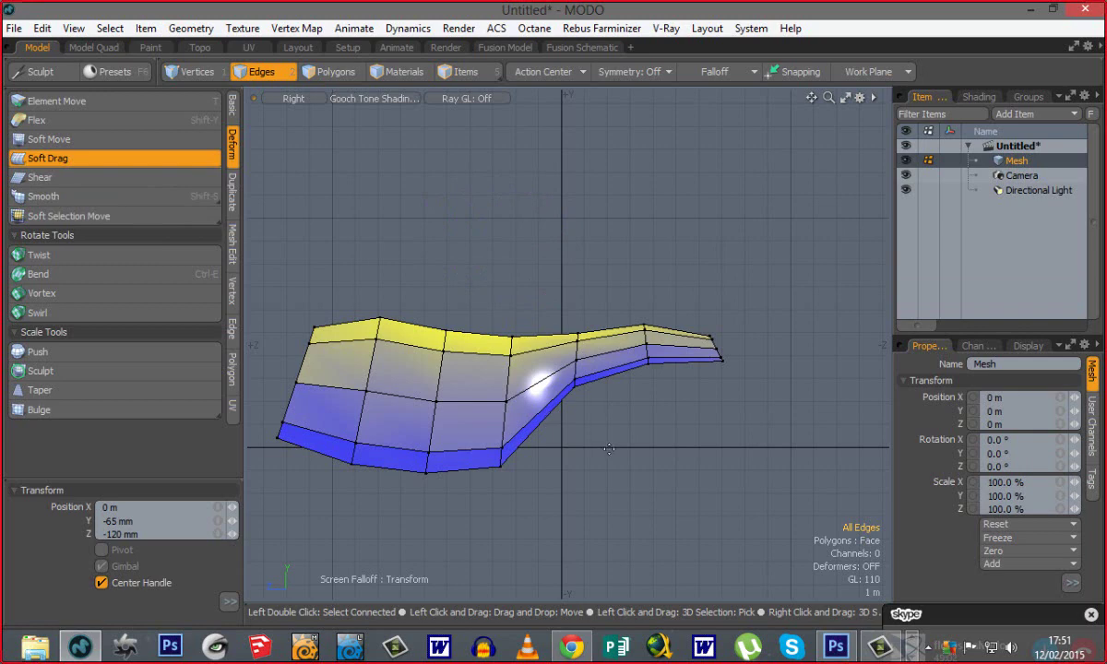
{"action": "left_click_drag", "start_coordinate": [579, 390], "coordinate": [589, 454]}
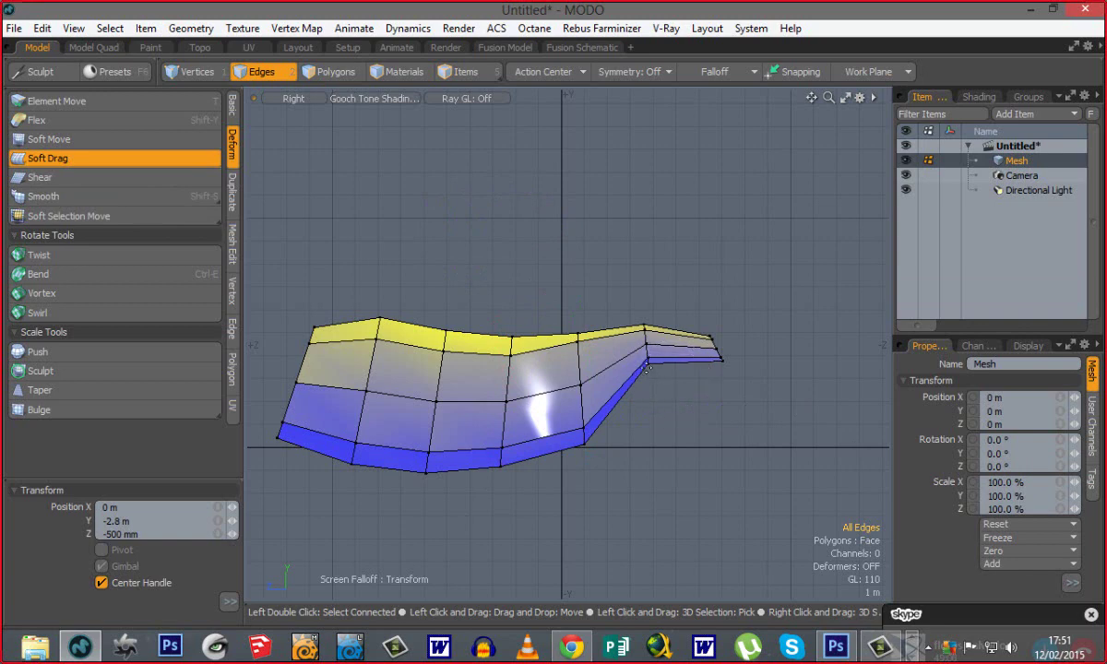
{"action": "left_click", "coordinate": [651, 385]}
{"action": "left_click_drag", "start_coordinate": [651, 386], "coordinate": [660, 443]}
{"action": "key", "text": "space"}
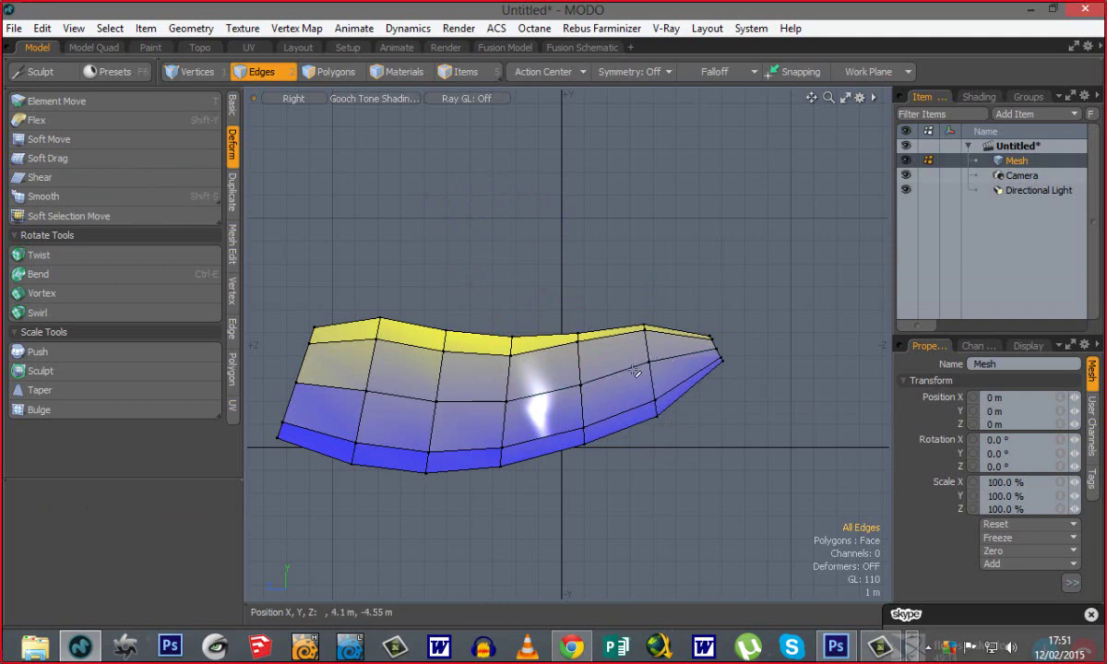
Move the two mid-height vertices of the loop nearest the narrow end 300 mm down in Y and clear the selection.
{"action": "key", "text": "1"}
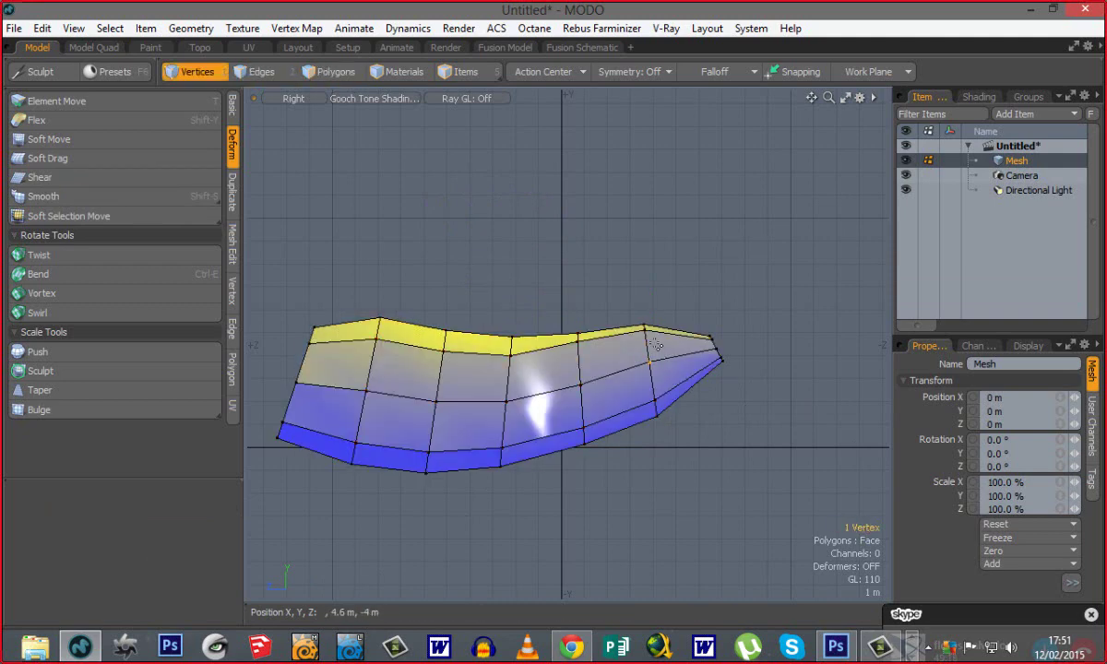
{"action": "key", "text": "w"}
{"action": "left_click_drag", "start_coordinate": [687, 427], "coordinate": [688, 434]}
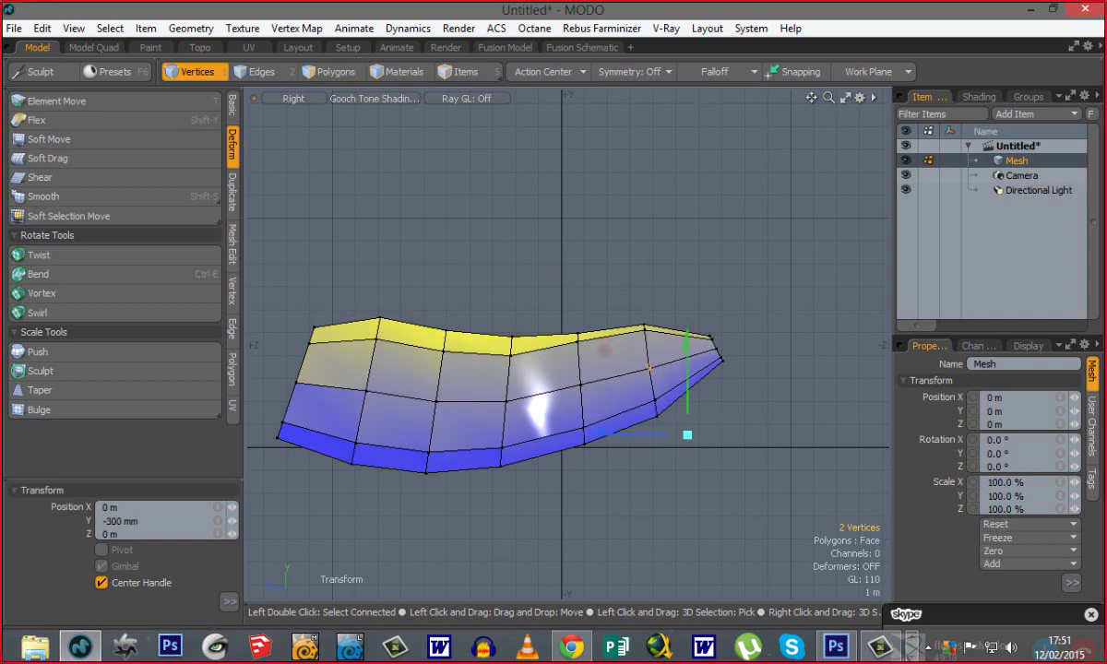
{"action": "key", "text": "space"}
{"action": "left_click", "coordinate": [698, 439]}
{"action": "left_click_drag", "start_coordinate": [555, 388], "coordinate": [605, 377], "text": "alt+shift"}
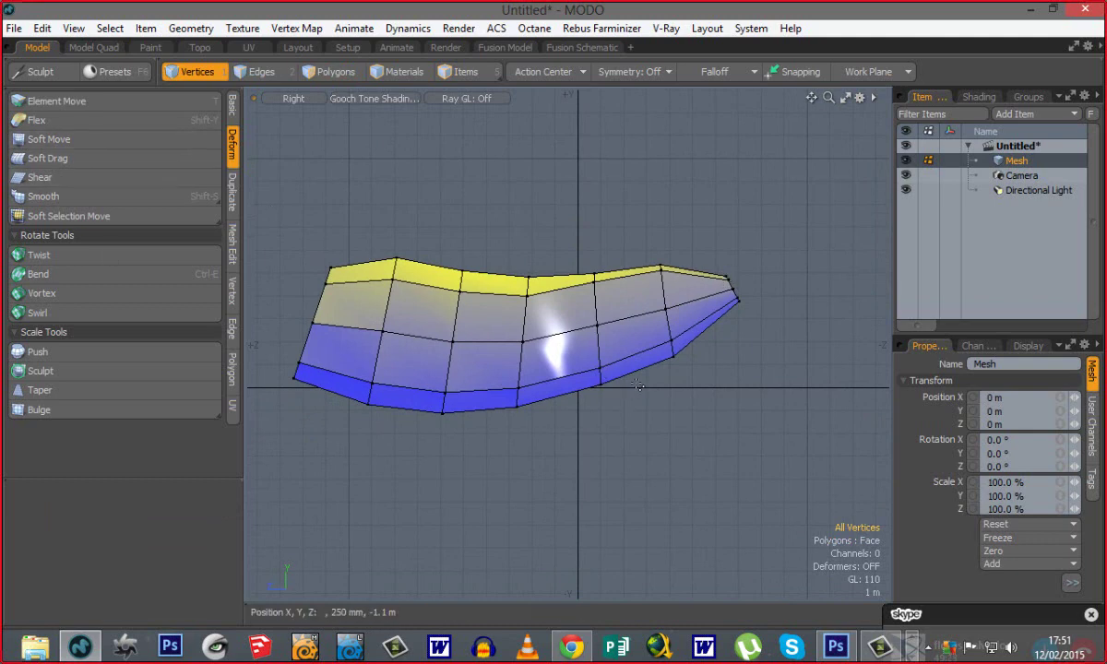
Show the shape in Perspective view and delete the polygon capping its wide end.
{"action": "key", "text": "ctrl+space"}
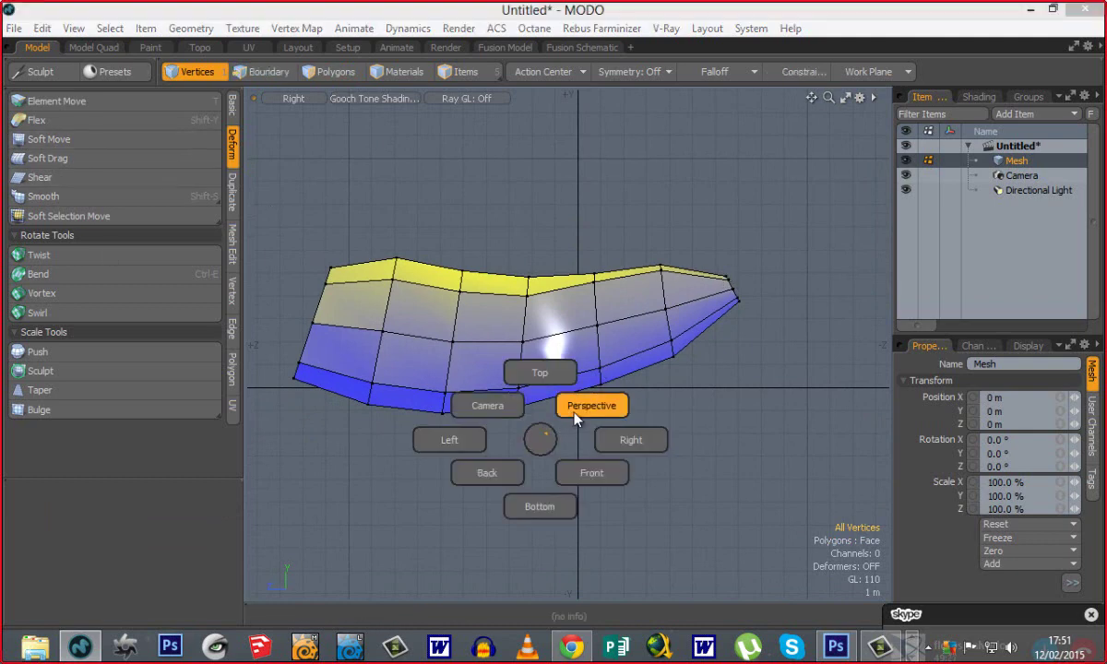
{"action": "left_click", "coordinate": [546, 439]}
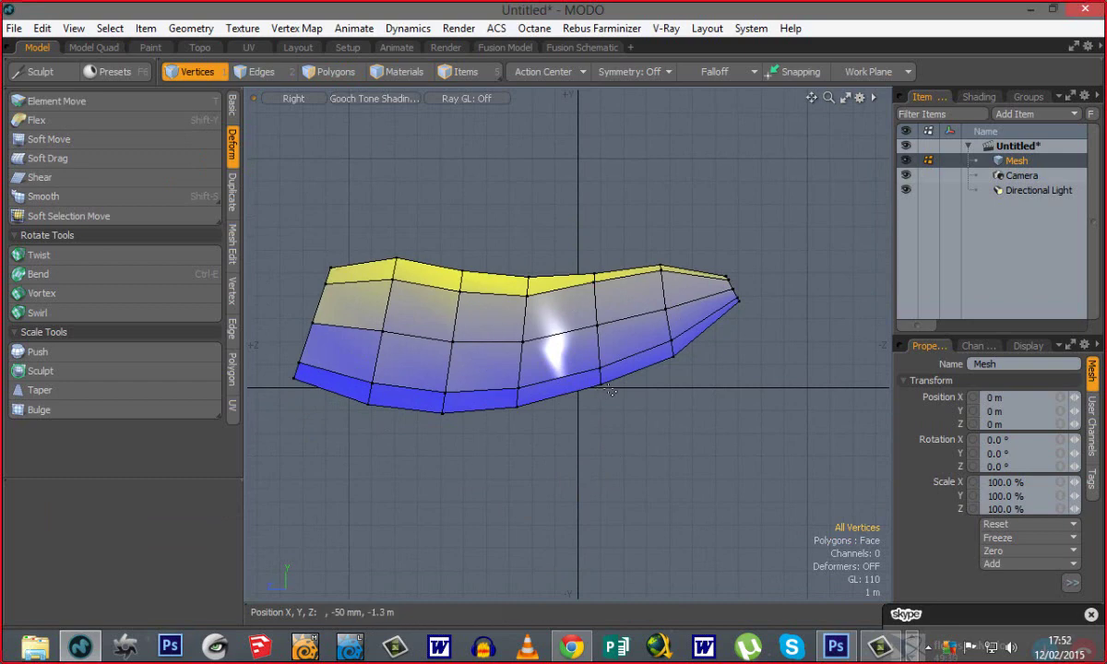
{"action": "left_click_drag", "start_coordinate": [470, 370], "coordinate": [571, 394], "text": "alt+shift"}
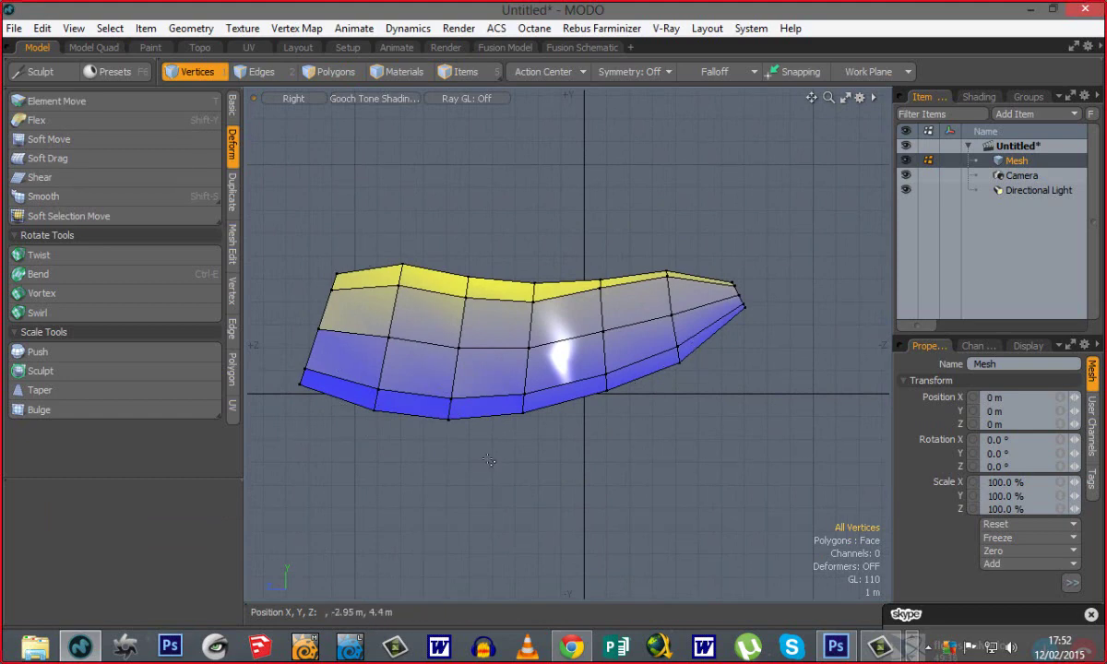
{"action": "key", "text": "ctrl+space"}
{"action": "left_click", "coordinate": [535, 429]}
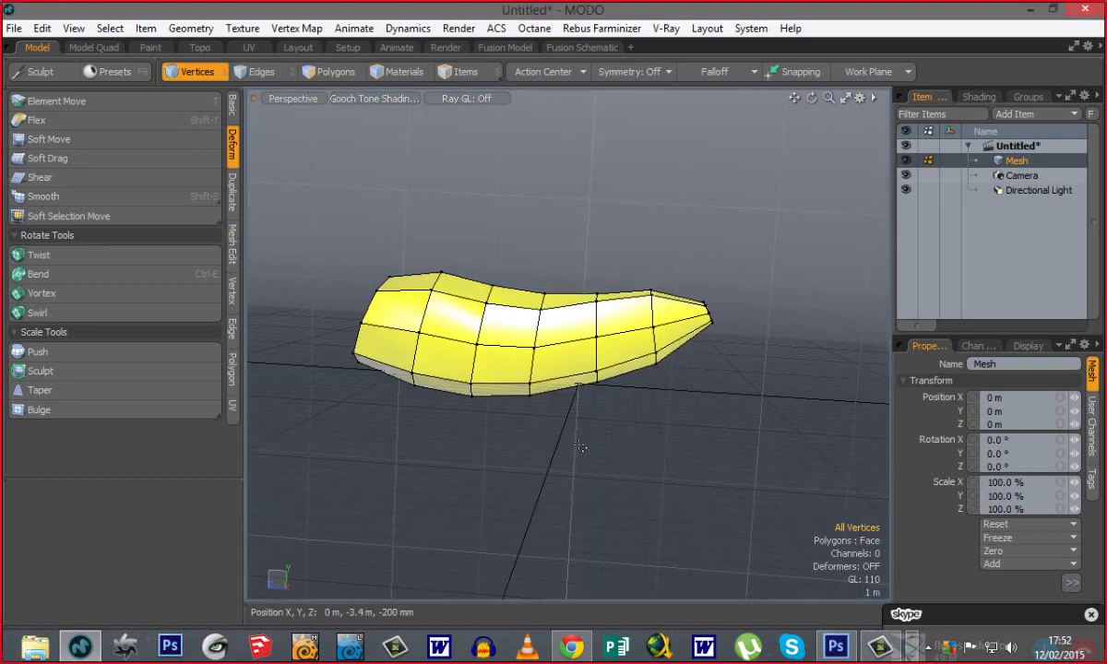
{"action": "left_click_drag", "start_coordinate": [347, 316], "coordinate": [434, 401], "text": "alt"}
{"action": "key", "text": "2"}
{"action": "key", "text": "3"}
{"action": "left_click", "coordinate": [435, 402]}
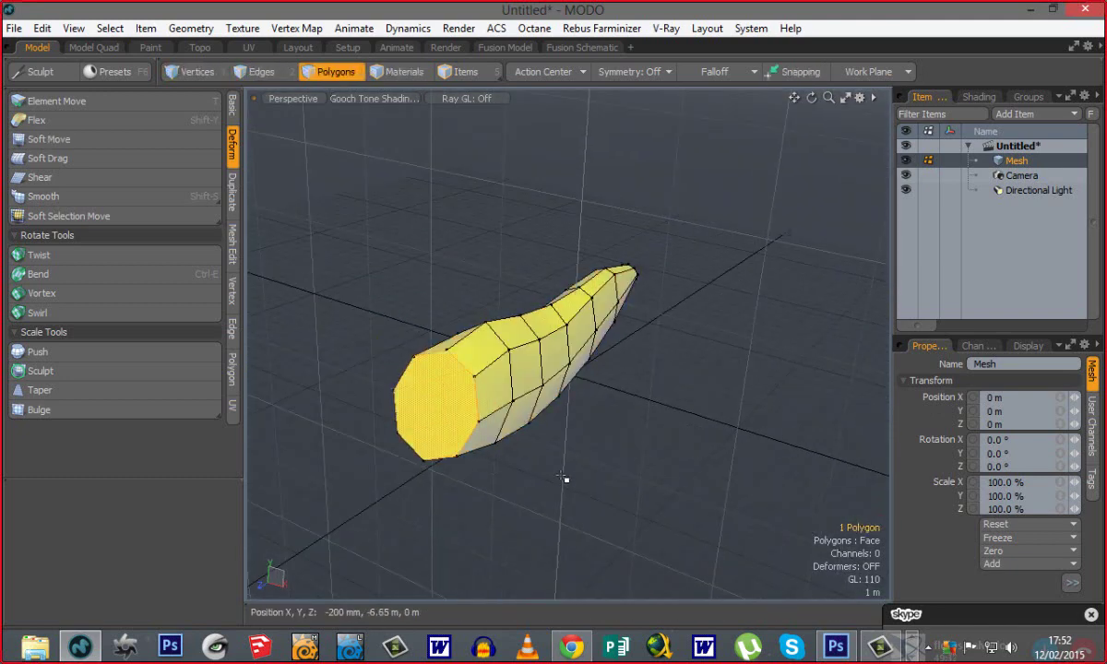
{"action": "key", "text": "Delete"}
Inspect the open wide end, the underside and the opposite side of the mesh for irregular faces.
{"action": "left_click_drag", "start_coordinate": [433, 351], "coordinate": [506, 467], "text": "alt"}
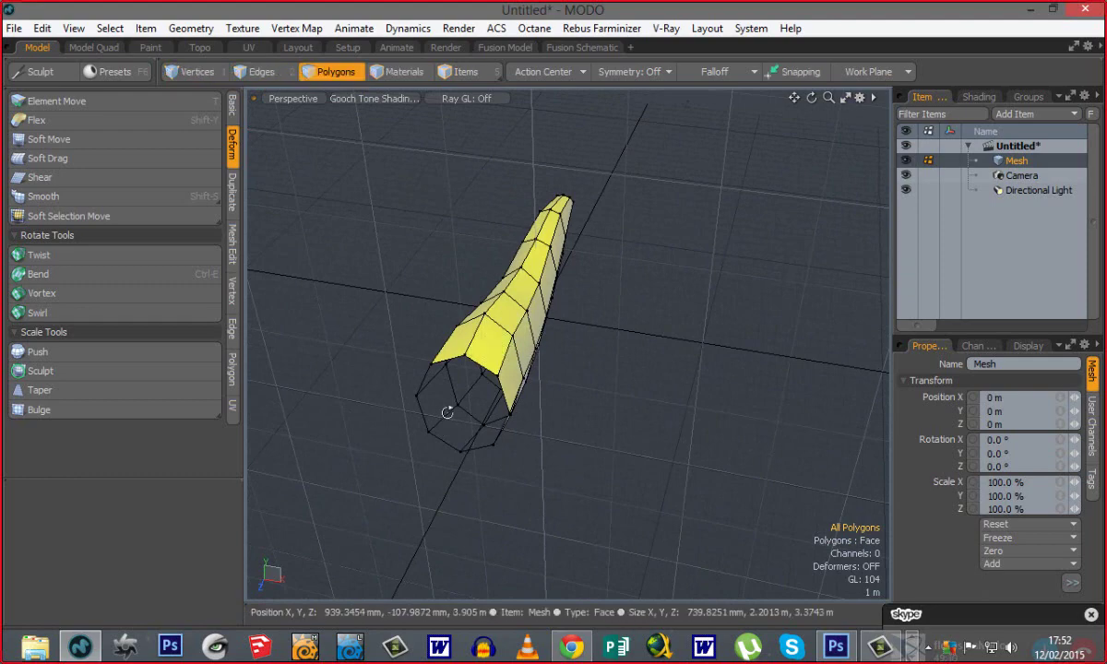
{"action": "left_click_drag", "start_coordinate": [448, 413], "coordinate": [700, 401], "text": "alt"}
{"action": "left_click_drag", "start_coordinate": [452, 445], "coordinate": [491, 361], "text": "alt"}
{"action": "left_click", "coordinate": [506, 314]}
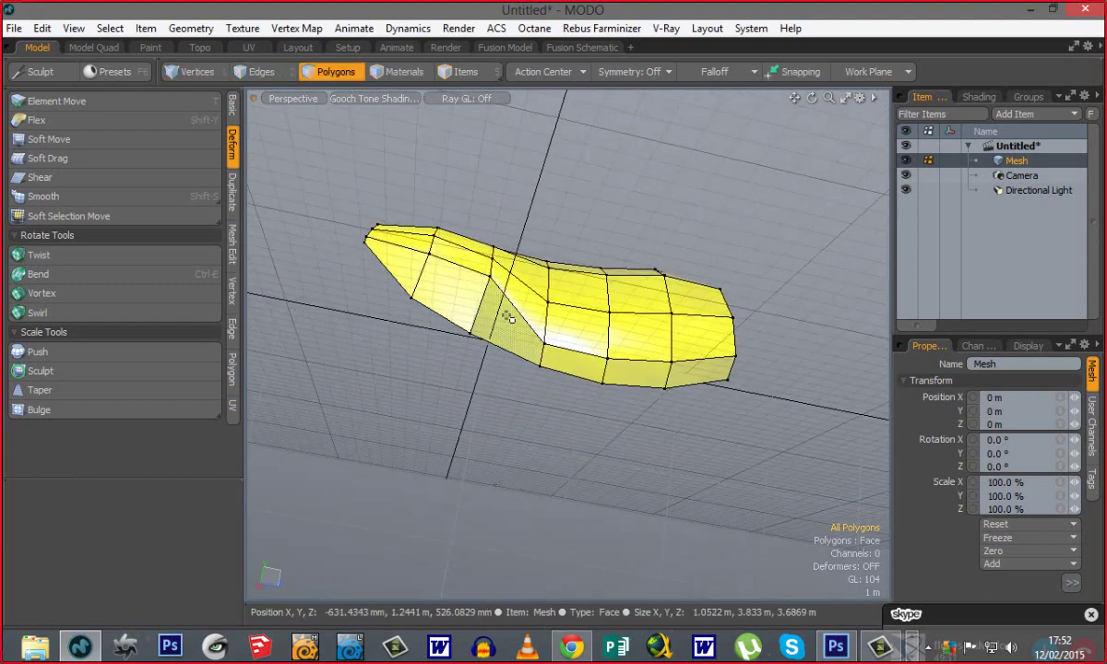
{"action": "left_click_drag", "start_coordinate": [477, 314], "coordinate": [440, 324], "text": "alt"}
{"action": "left_click", "coordinate": [687, 304]}
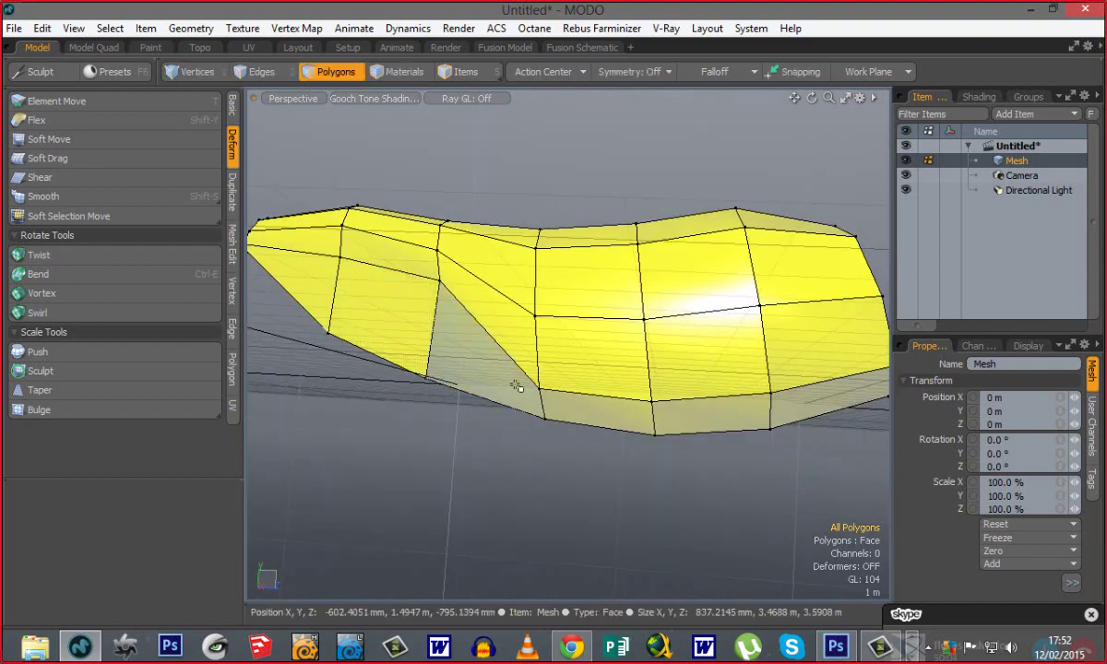
{"action": "left_click_drag", "start_coordinate": [517, 383], "coordinate": [548, 467], "text": "alt"}
Switch to Front view and center the mesh on all axes.
{"action": "key", "text": "ctrl+space"}
{"action": "left_click", "coordinate": [576, 459]}
{"action": "left_click", "coordinate": [230, 281]}
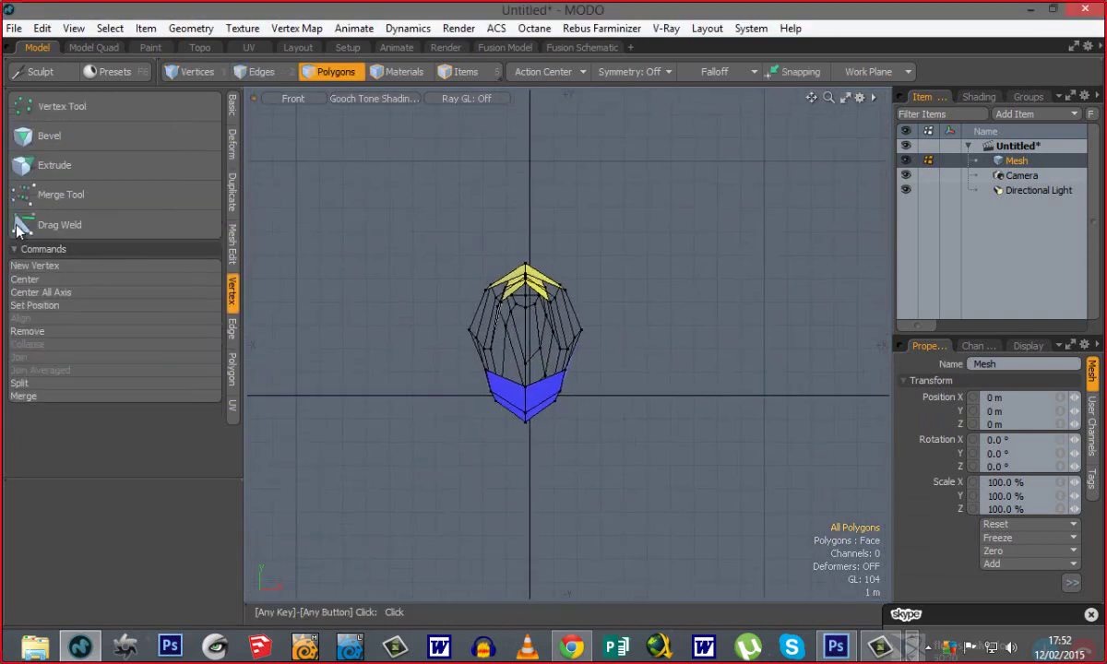
{"action": "left_click", "coordinate": [37, 294]}
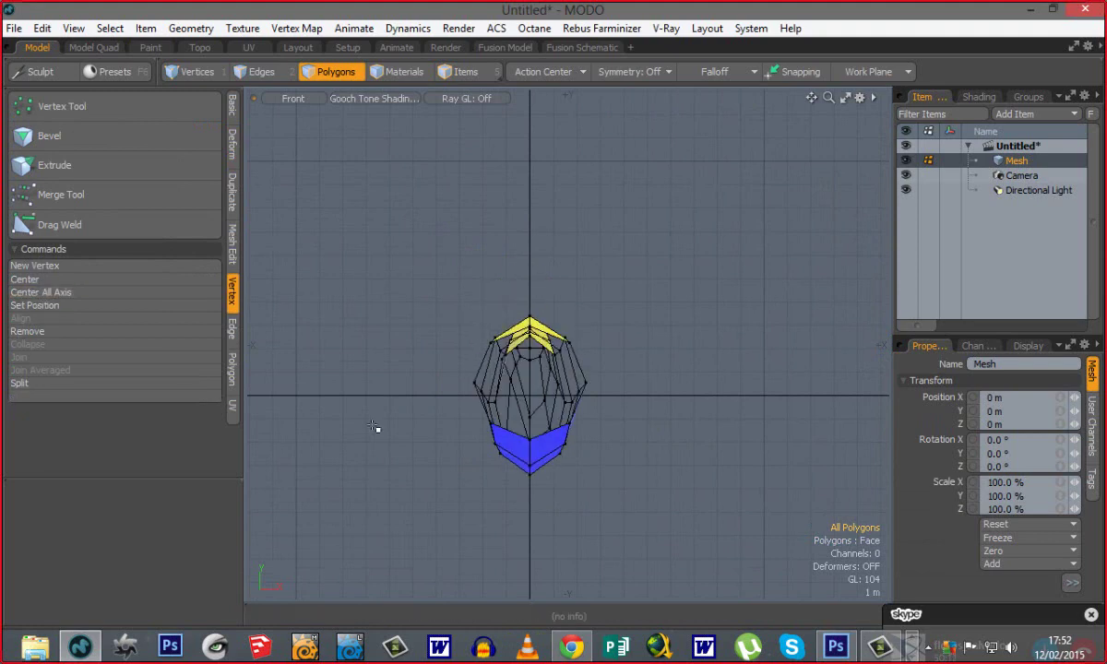
Show the mesh in Perspective view and select the misshapen triangular side polygon to mark which half is irregular.
{"action": "left_click_drag", "start_coordinate": [543, 444], "coordinate": [529, 429], "text": "alt+shift"}
{"action": "key", "text": "ctrl+space"}
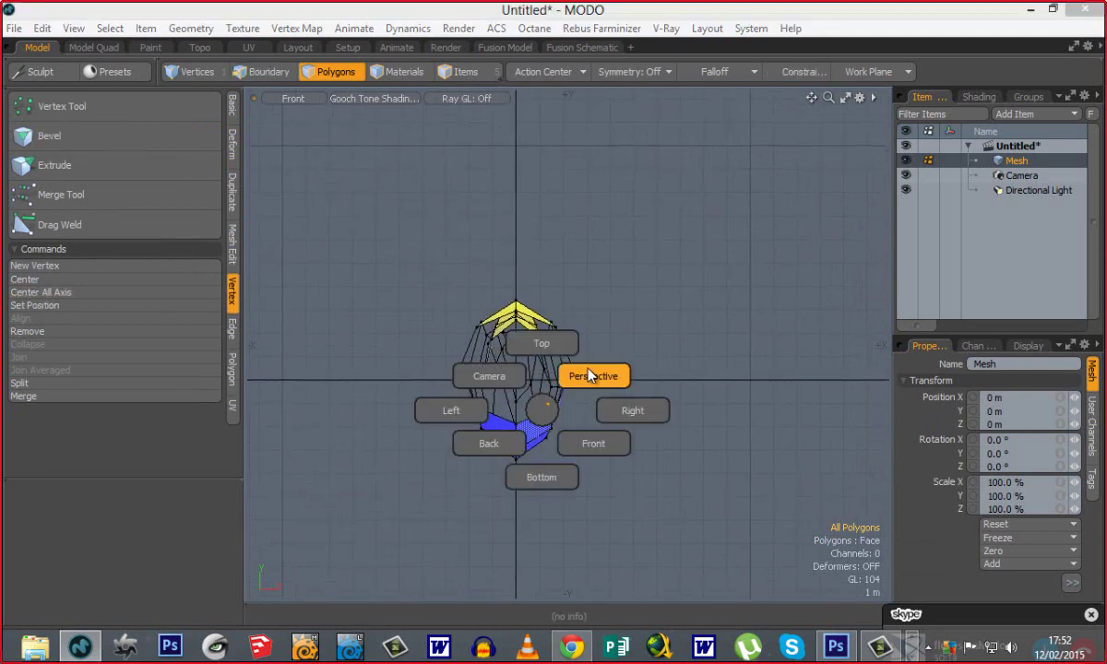
{"action": "left_click", "coordinate": [590, 376]}
{"action": "mouse_move", "coordinate": [480, 356]}
{"action": "left_mouse_down", "text": "alt"}
{"action": "mouse_move", "coordinate": [509, 416]}
{"action": "mouse_move", "coordinate": [577, 273]}
{"action": "mouse_move", "coordinate": [514, 378]}
{"action": "mouse_move", "coordinate": [542, 349]}
{"action": "mouse_move", "coordinate": [472, 371]}
{"action": "left_mouse_up", "text": "alt"}
{"action": "left_click", "coordinate": [501, 391]}
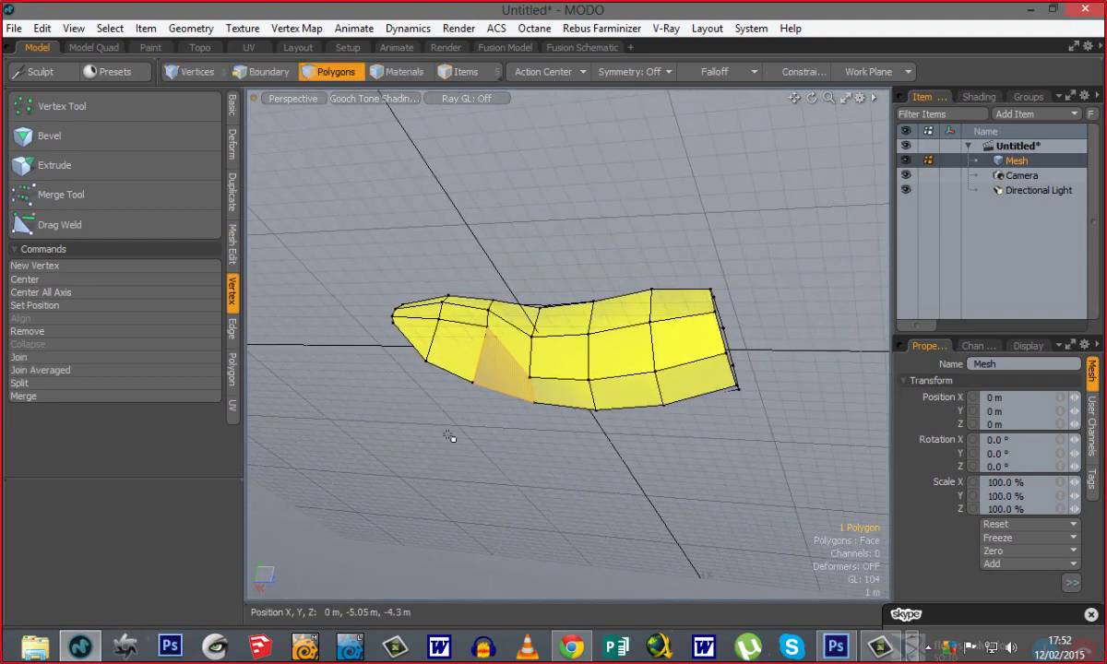
In Front view, select all polygons on the irregular negative X half of the mesh and delete them.
{"action": "key", "text": "ctrl+space"}
{"action": "left_click", "coordinate": [513, 464]}
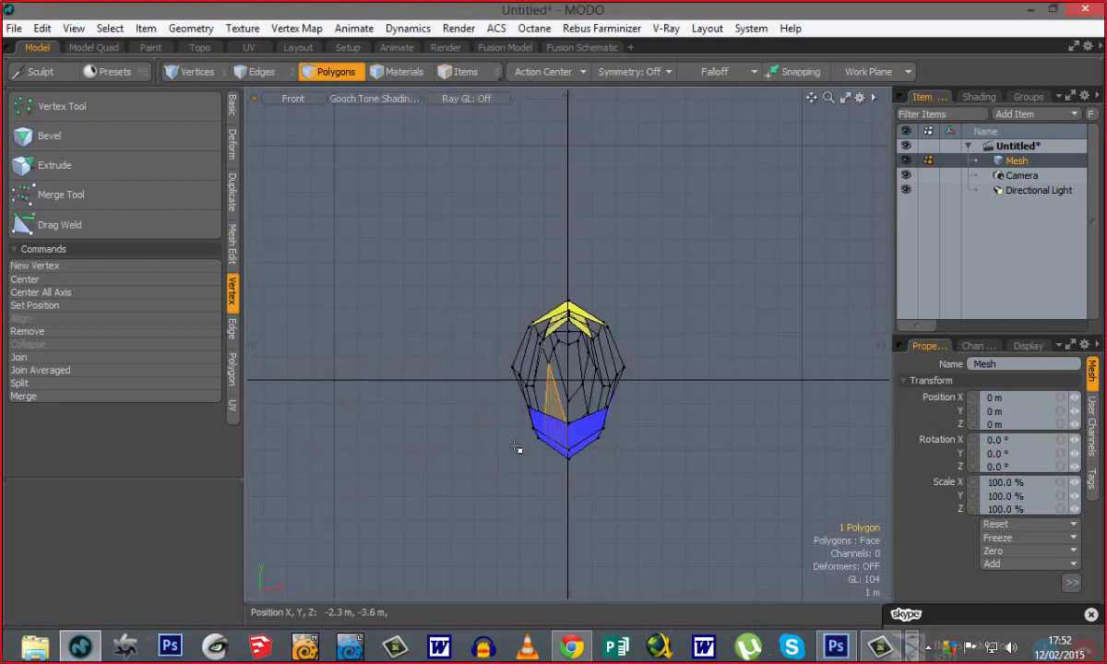
{"action": "left_click_drag", "start_coordinate": [588, 421], "coordinate": [652, 411], "text": "ctrl+alt"}
{"action": "left_click_drag", "start_coordinate": [476, 217], "coordinate": [449, 239], "text": "alt+shift"}
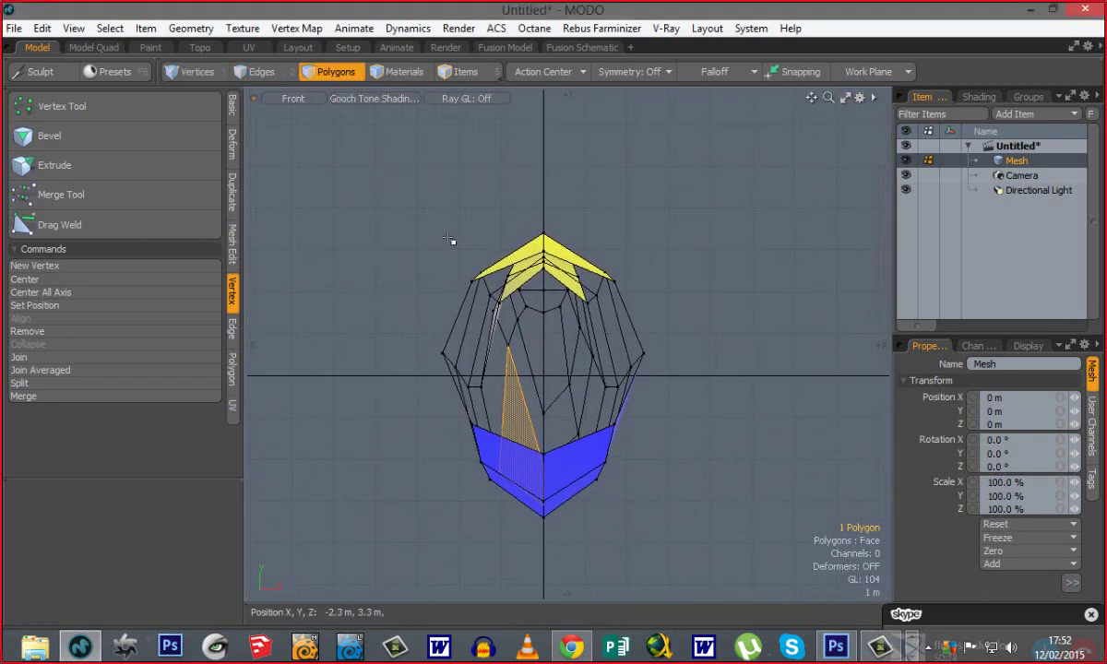
{"action": "left_click_drag", "start_coordinate": [414, 193], "coordinate": [553, 552]}
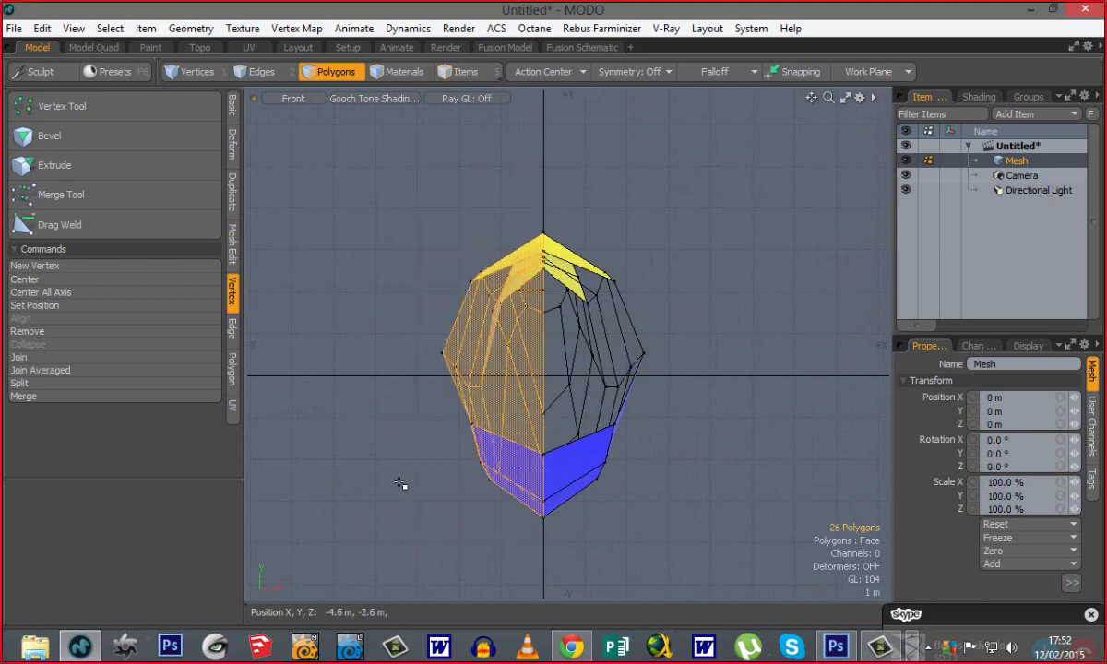
{"action": "key", "text": "Delete"}
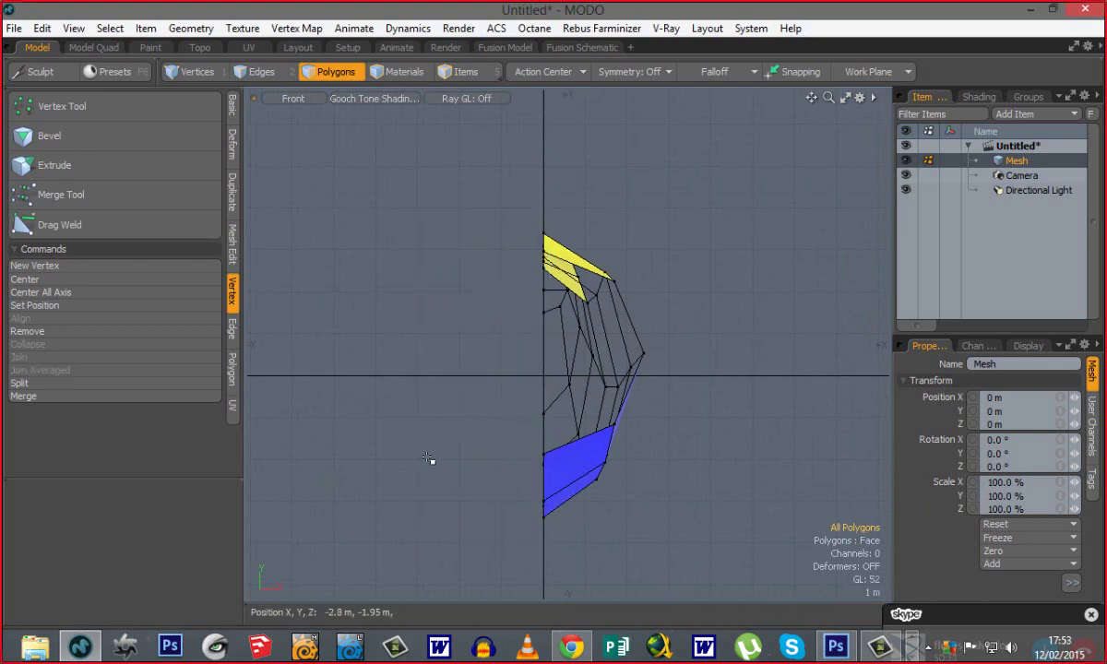
Select the vertices along the open center line, set their X position to 0 m and clear the selection.
{"action": "key", "text": "1"}
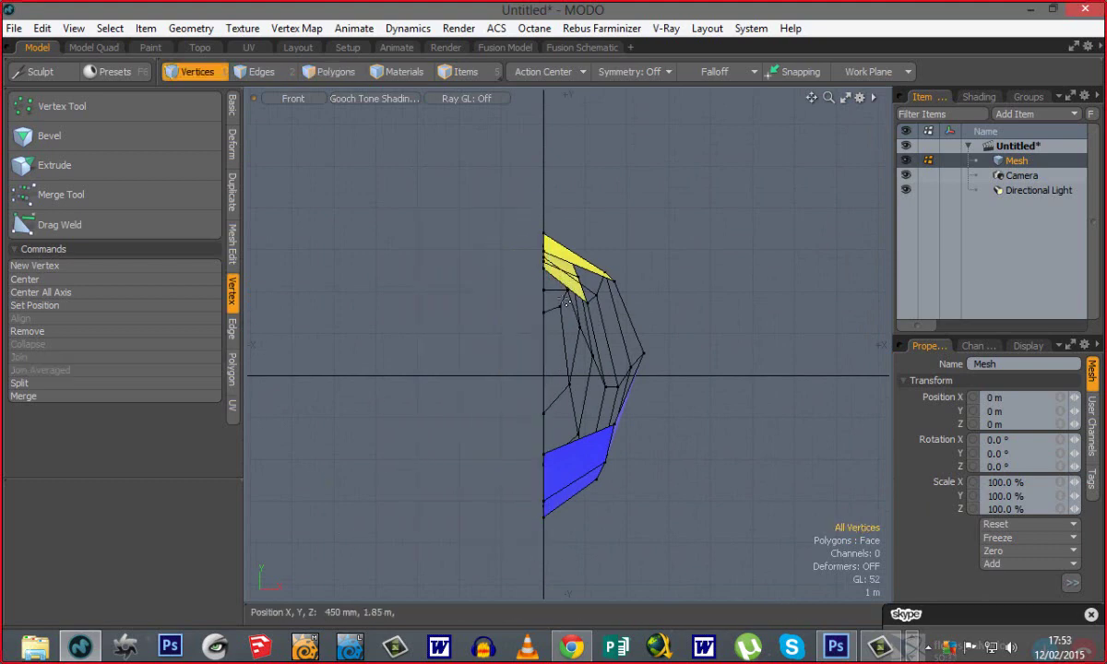
{"action": "left_click_drag", "start_coordinate": [549, 214], "coordinate": [533, 534]}
{"action": "left_click", "coordinate": [65, 313]}
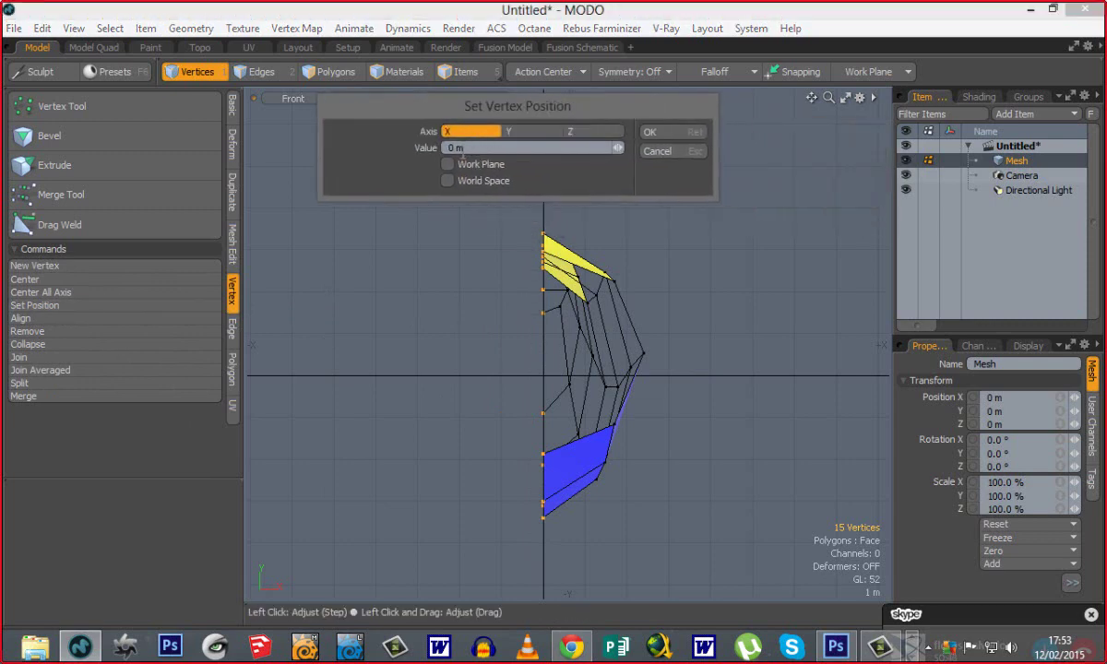
{"action": "left_click", "coordinate": [668, 136]}
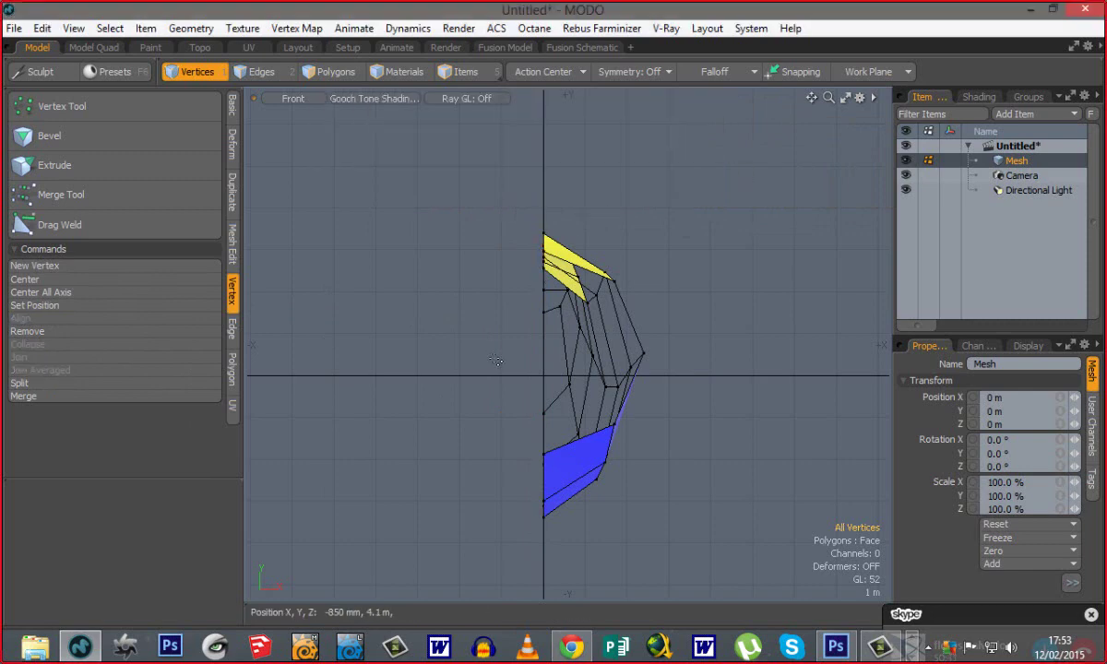
Mirror the remaining half across the X axis with the center at 0 m, and check the full shape in Perspective view.
{"action": "left_click", "coordinate": [230, 209]}
{"action": "left_click", "coordinate": [48, 133]}
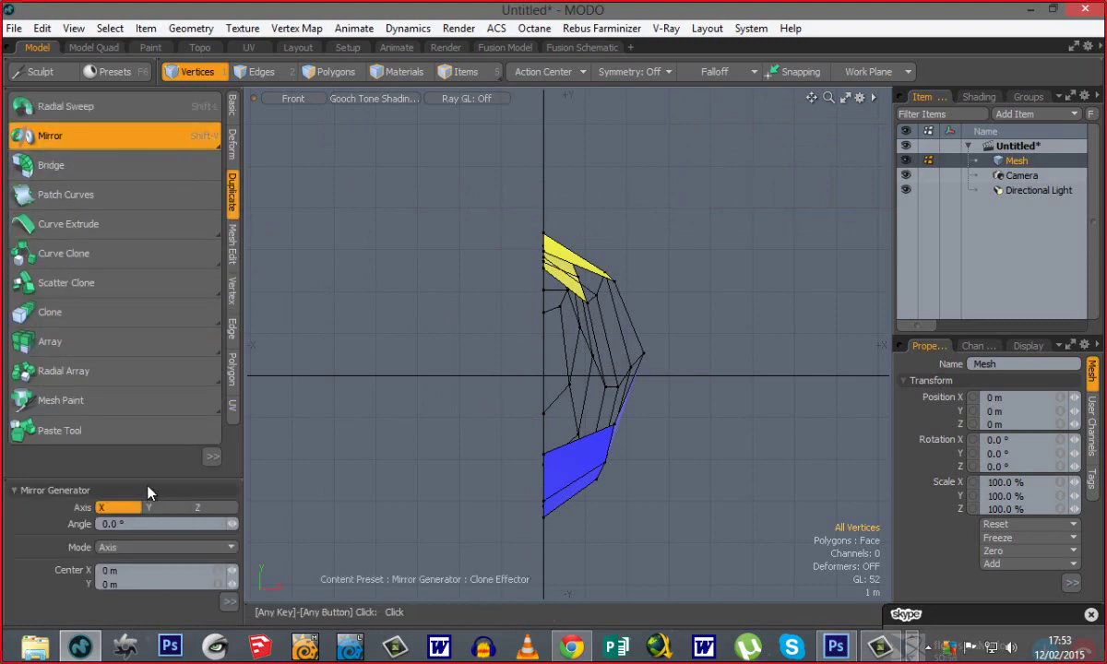
{"action": "left_click_drag", "start_coordinate": [149, 477], "coordinate": [146, 319]}
{"action": "left_click", "coordinate": [152, 544]}
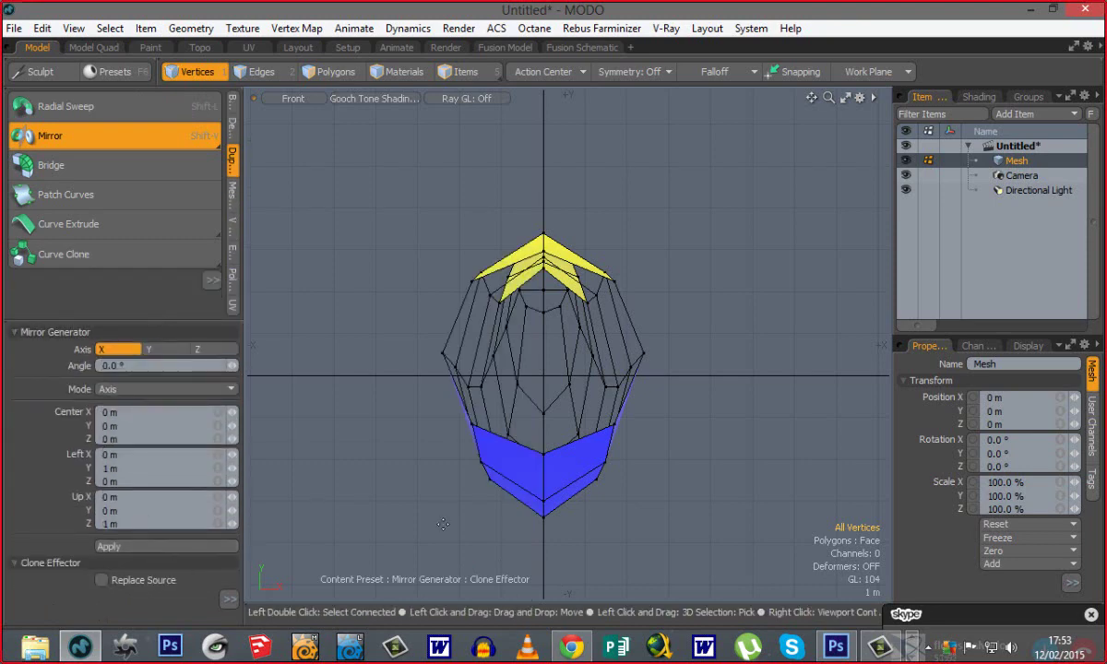
{"action": "key", "text": "space"}
{"action": "key", "text": "ctrl+space"}
{"action": "left_click", "coordinate": [424, 415]}
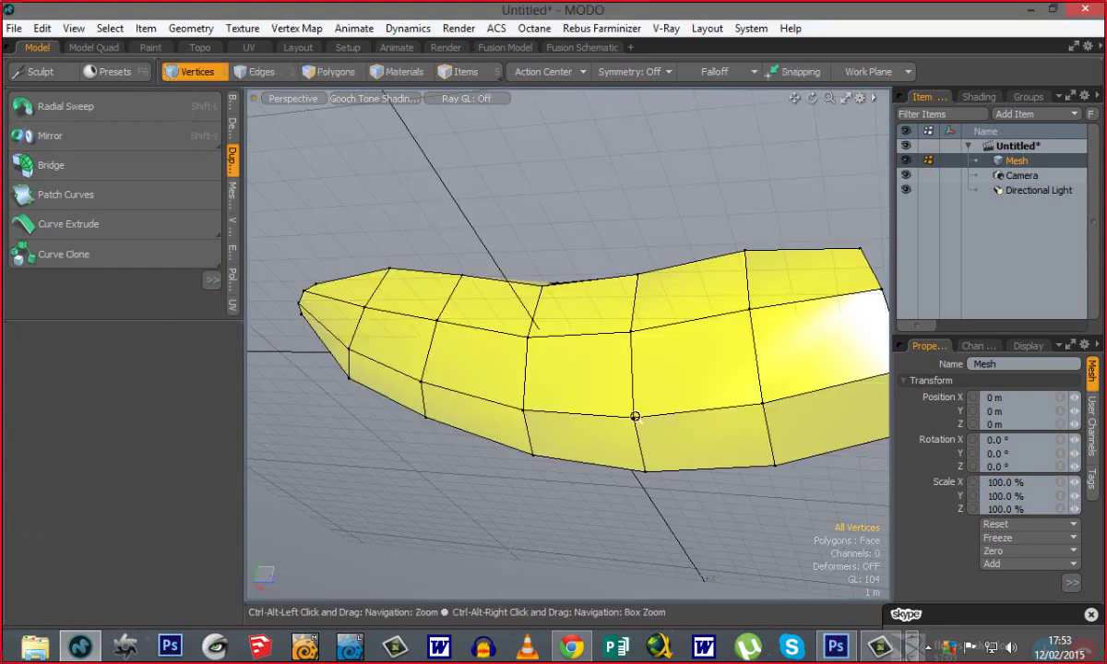
{"action": "left_click_drag", "start_coordinate": [650, 398], "coordinate": [412, 283], "text": "alt"}
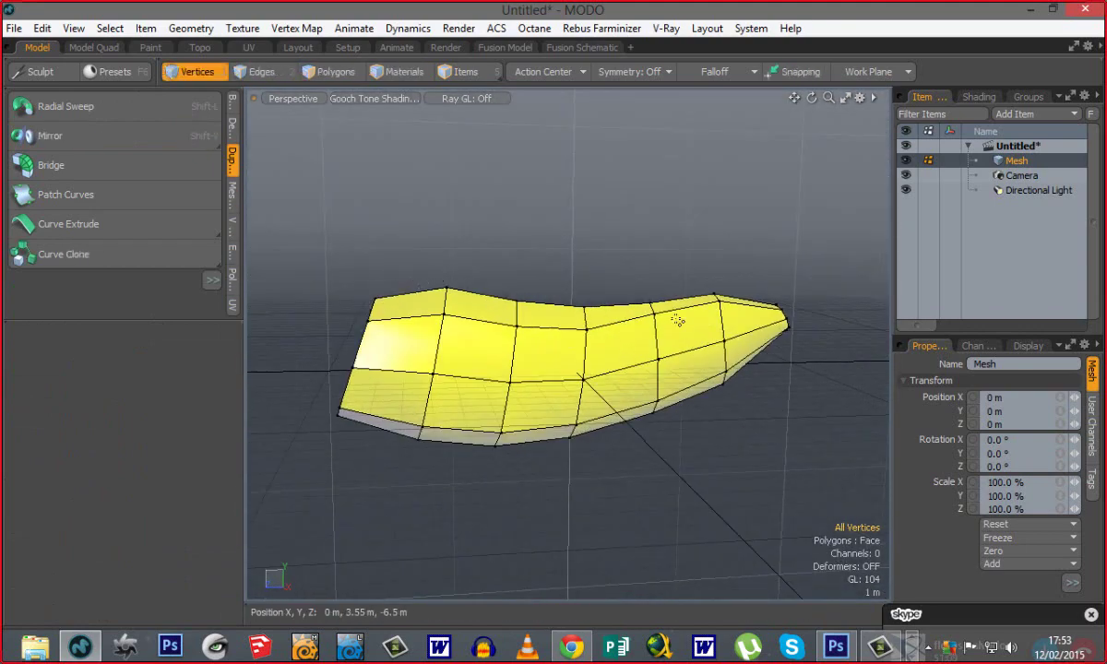
Select the edge loop nearest the body's open wide end and scale it to 146% in X.
{"action": "left_click_drag", "start_coordinate": [678, 320], "coordinate": [453, 317], "text": "alt"}
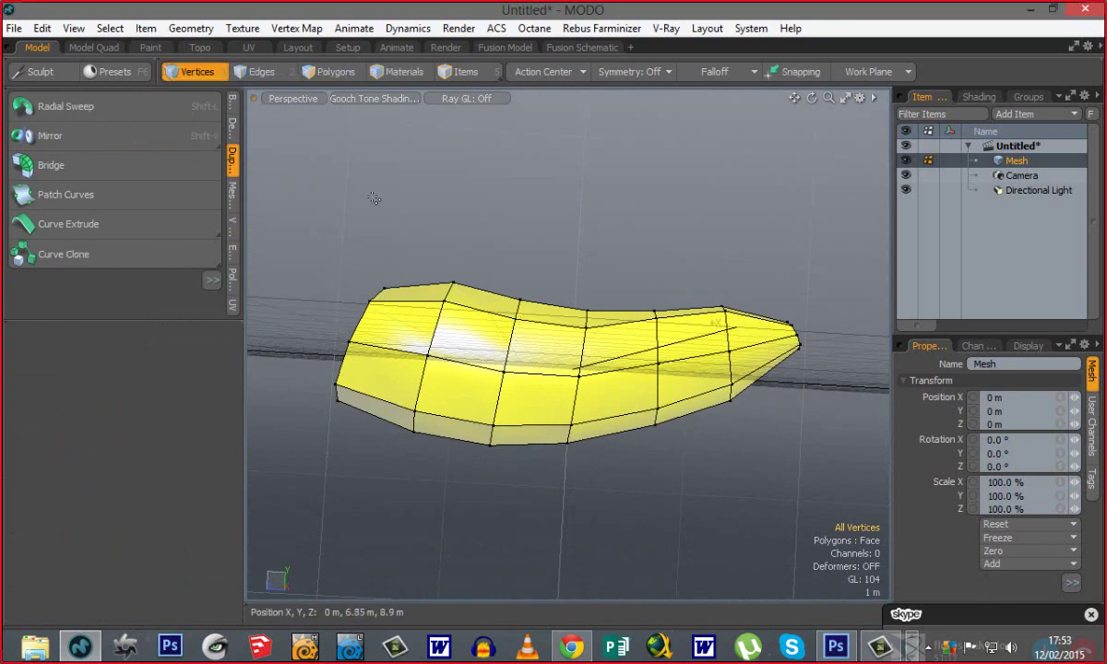
{"action": "key", "text": "2"}
{"action": "left_click_drag", "start_coordinate": [448, 262], "coordinate": [507, 470], "text": "alt"}
{"action": "left_click_drag", "start_coordinate": [572, 446], "coordinate": [571, 452], "text": "alt+shift"}
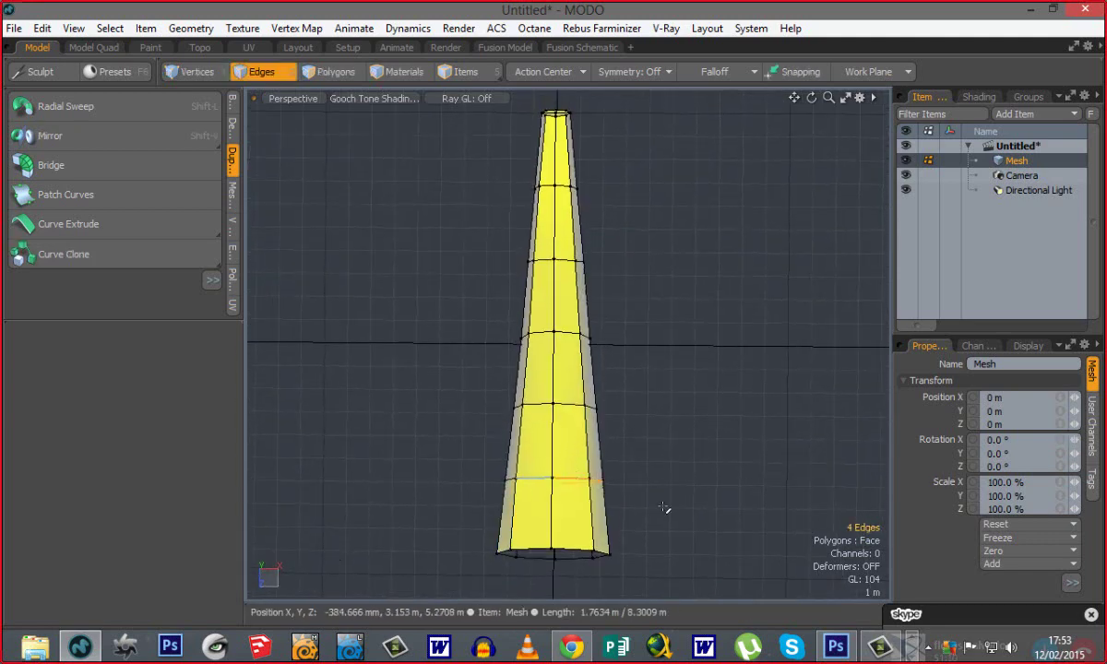
{"action": "mouse_move", "coordinate": [654, 457]}
{"action": "right_mouse_down"}
{"action": "mouse_move", "coordinate": [434, 485]}
{"action": "mouse_move", "coordinate": [430, 512]}
{"action": "right_mouse_up"}
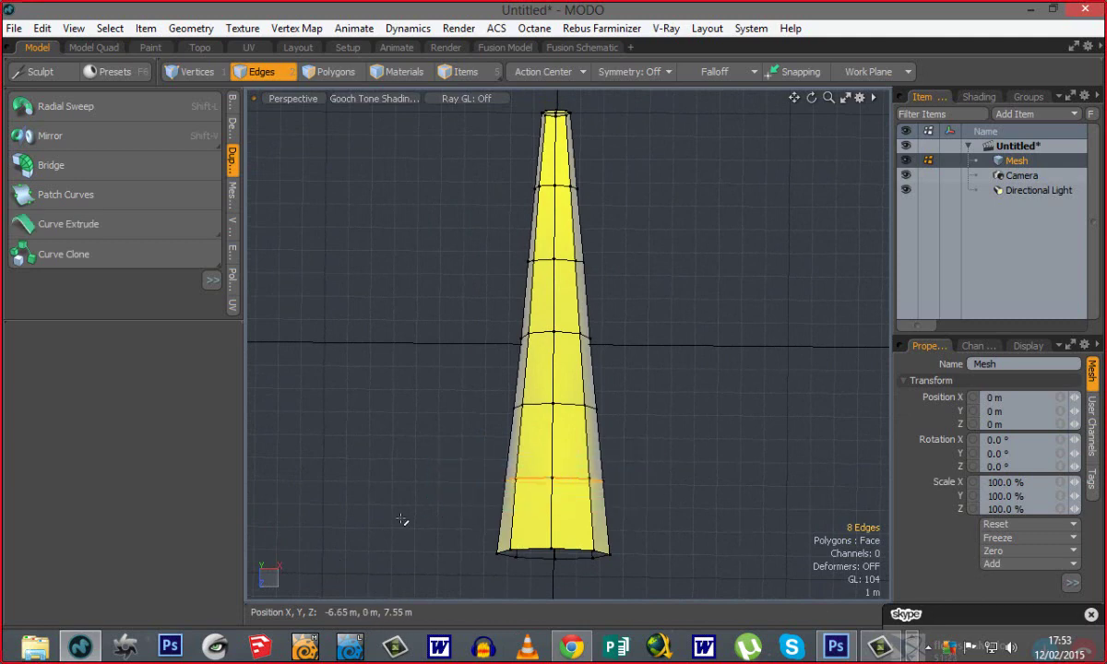
{"action": "key", "text": "y"}
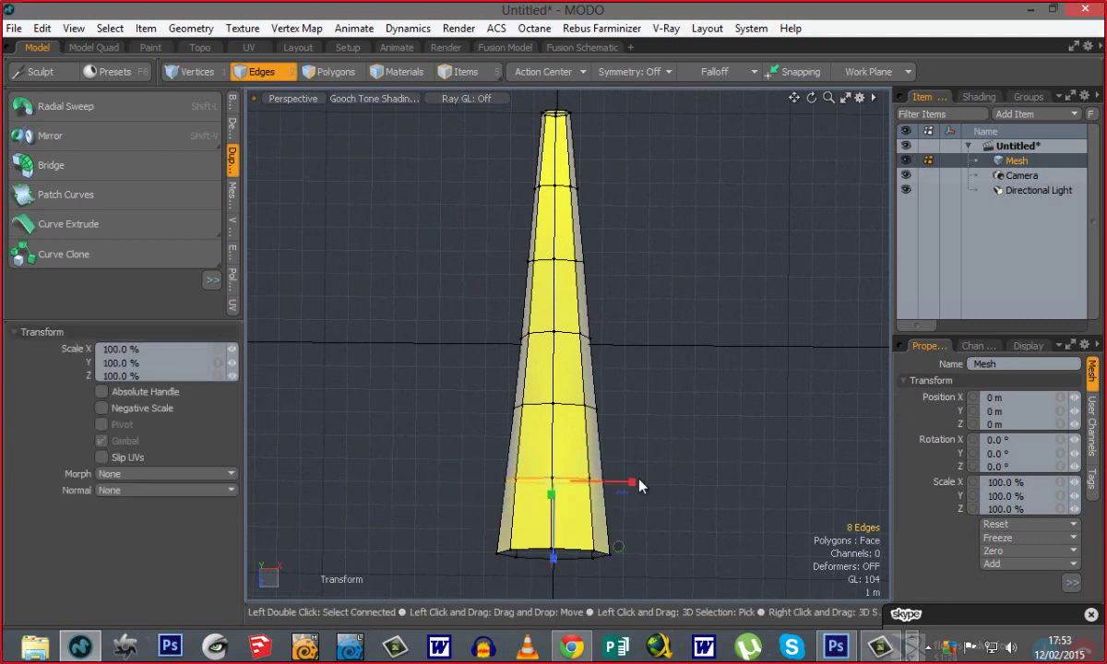
{"action": "left_click_drag", "start_coordinate": [631, 481], "coordinate": [669, 482]}
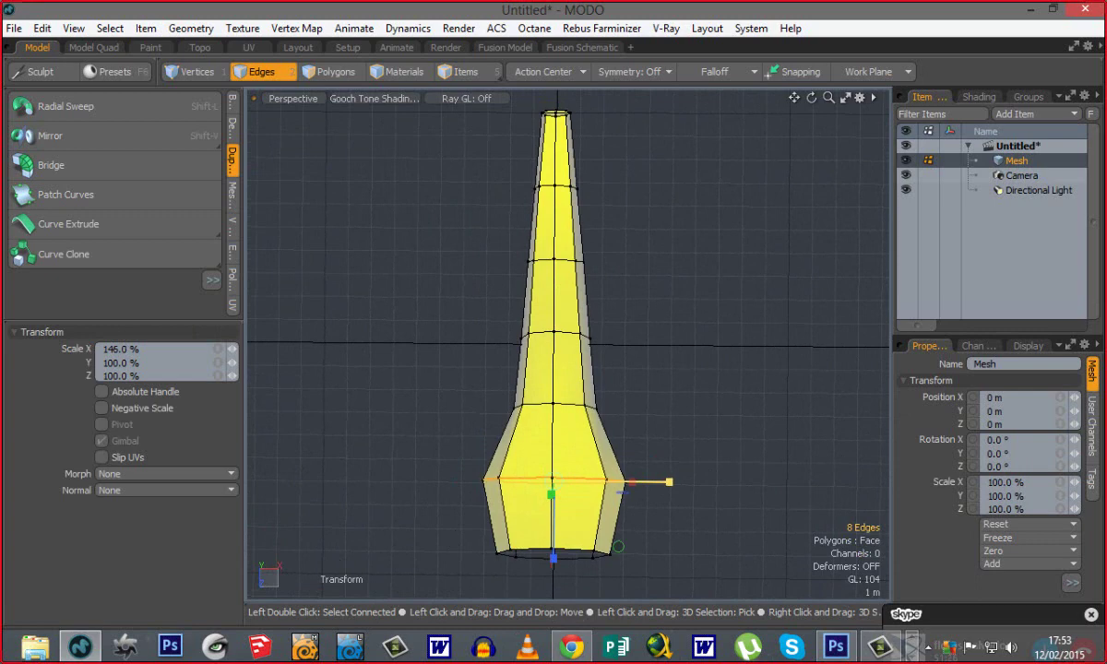
{"action": "key", "text": "space"}
Select the second inner edge loop from the wide end and widen it along X.
{"action": "left_click_drag", "start_coordinate": [534, 459], "coordinate": [533, 443], "text": "alt"}
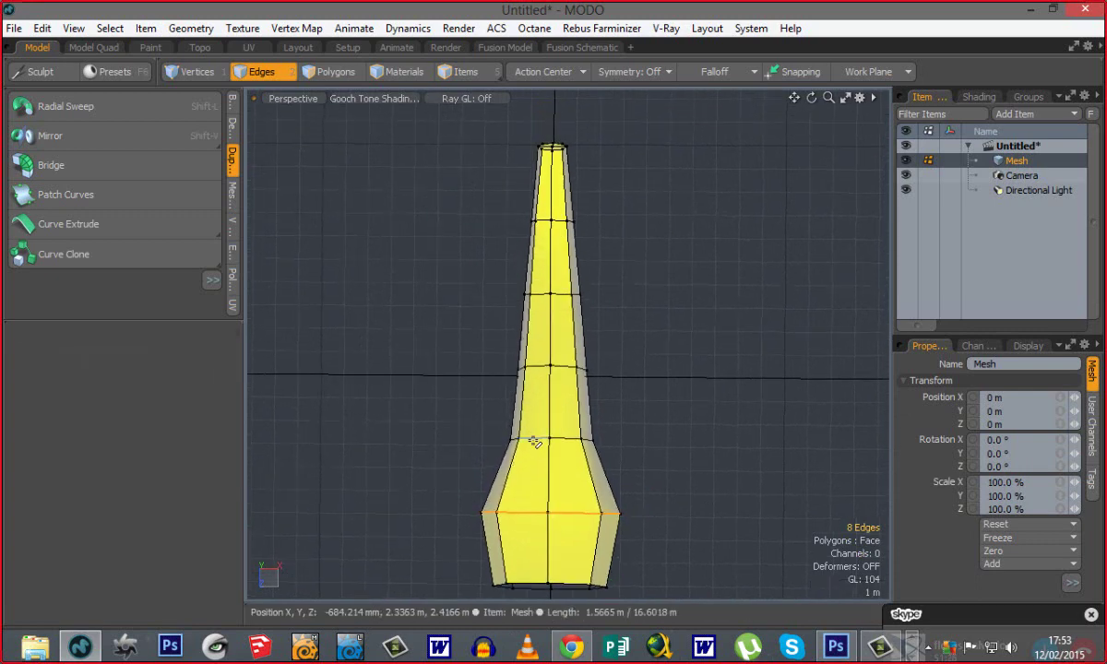
{"action": "left_click", "coordinate": [534, 441]}
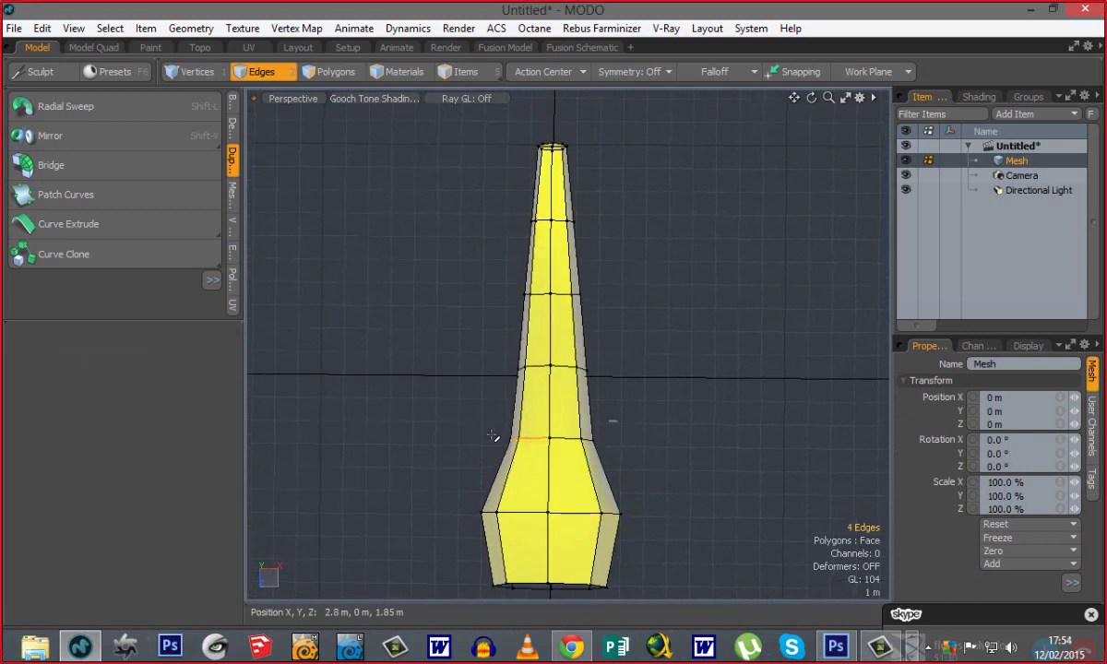
{"action": "right_click_drag", "start_coordinate": [466, 454], "coordinate": [453, 454]}
{"action": "key", "text": "r"}
{"action": "left_click_drag", "start_coordinate": [629, 441], "coordinate": [659, 441]}
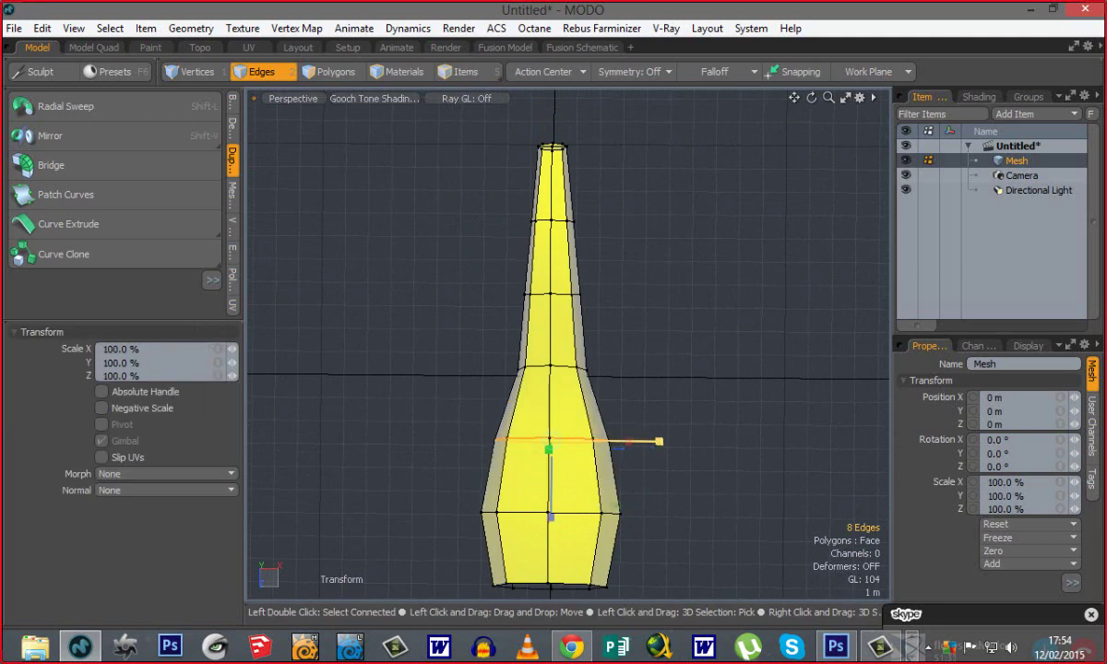
{"action": "key", "text": "space"}
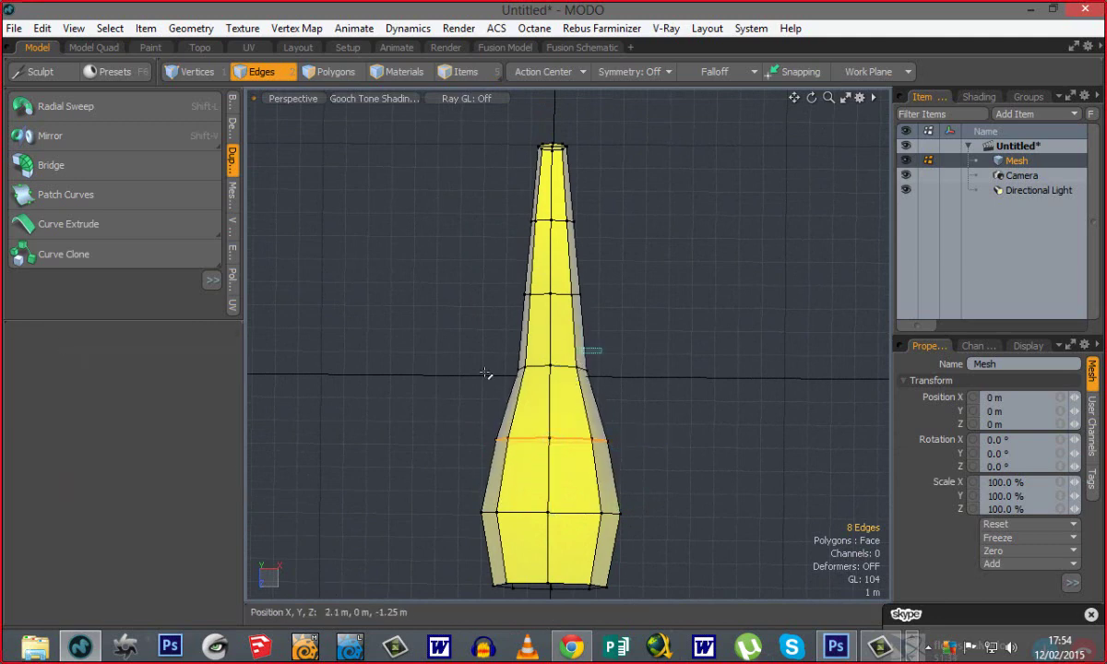
Widen the third and fourth inner edge loops from the wide end to about 238% and 239% in X.
{"action": "key", "text": "y"}
{"action": "left_click_drag", "start_coordinate": [623, 372], "coordinate": [721, 373]}
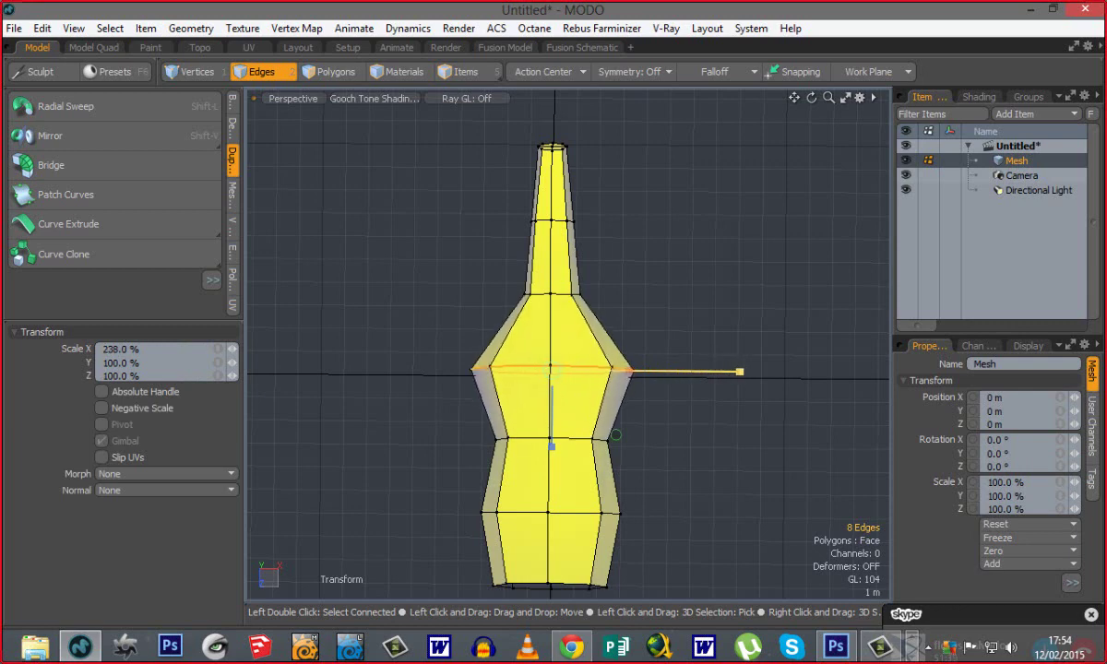
{"action": "key", "text": "space"}
{"action": "left_click_drag", "start_coordinate": [602, 266], "coordinate": [454, 321]}
{"action": "key", "text": "y"}
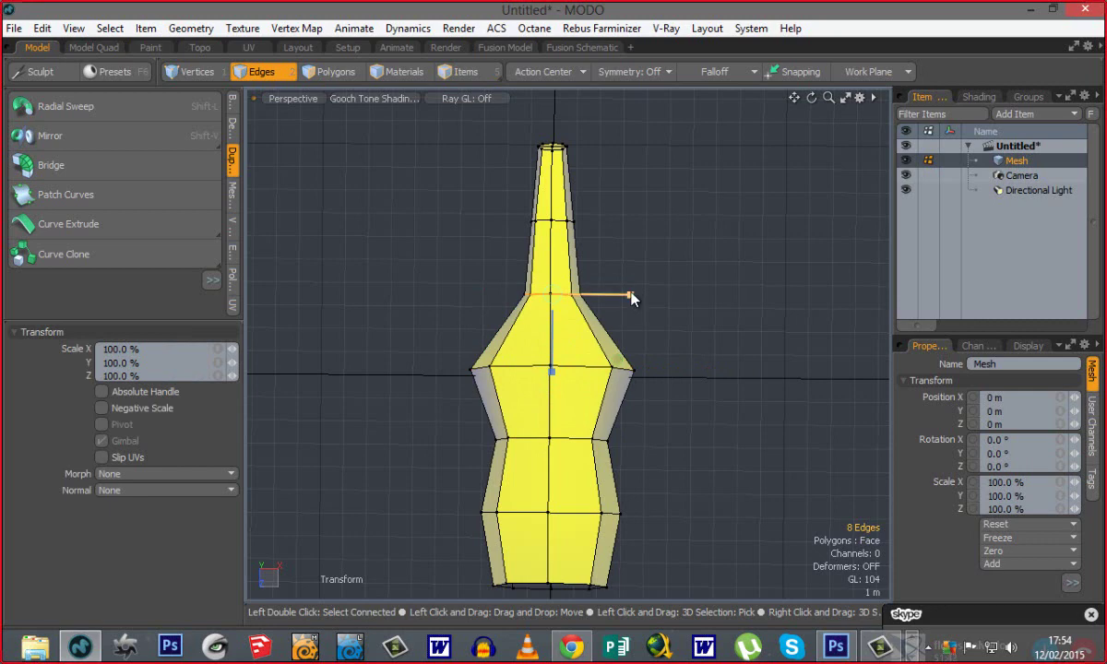
{"action": "left_click_drag", "start_coordinate": [633, 297], "coordinate": [737, 295]}
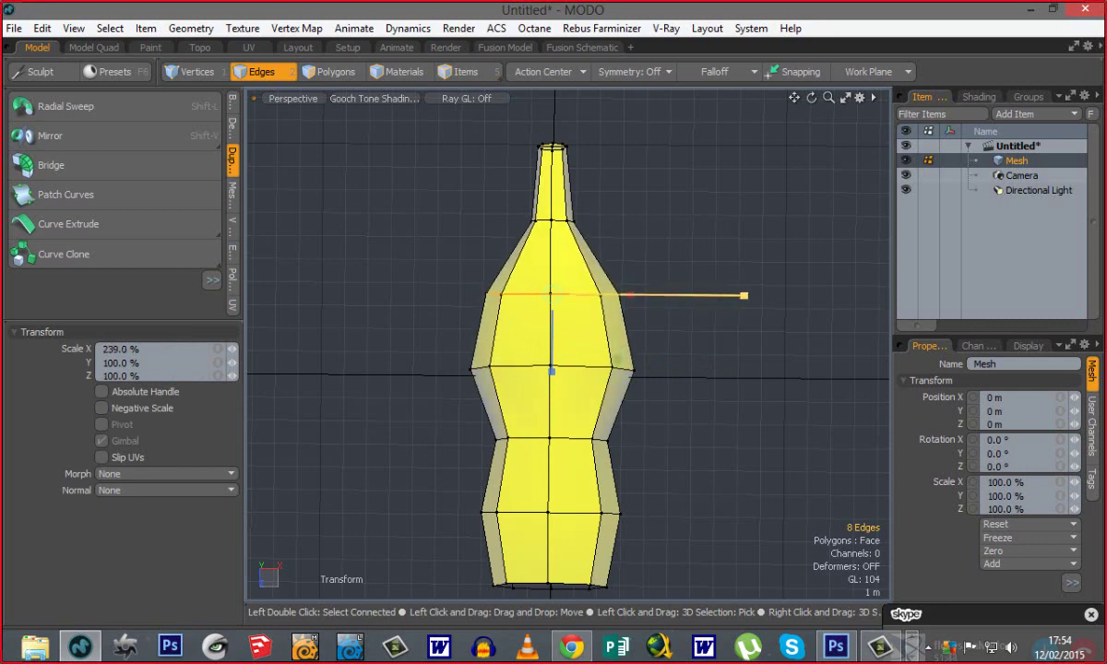
{"action": "key", "text": "space"}
Scale the edge loop nearest the narrow tip to about 251% in X and clear the selection.
{"action": "double_click", "coordinate": [544, 221]}
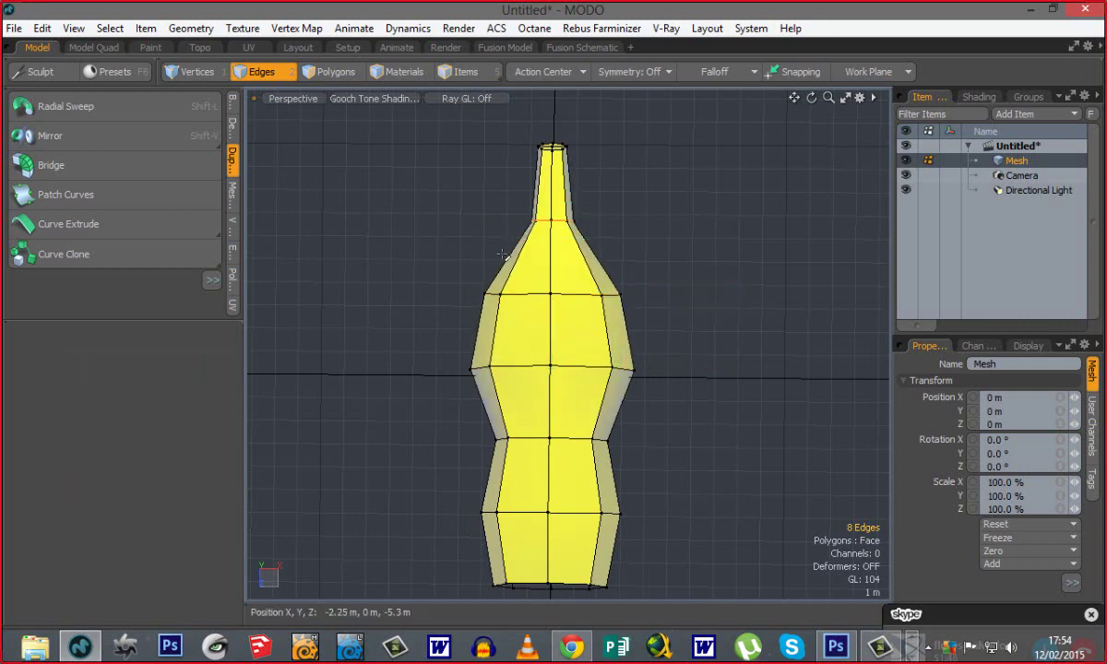
{"action": "key", "text": "y"}
{"action": "left_click_drag", "start_coordinate": [632, 221], "coordinate": [767, 221]}
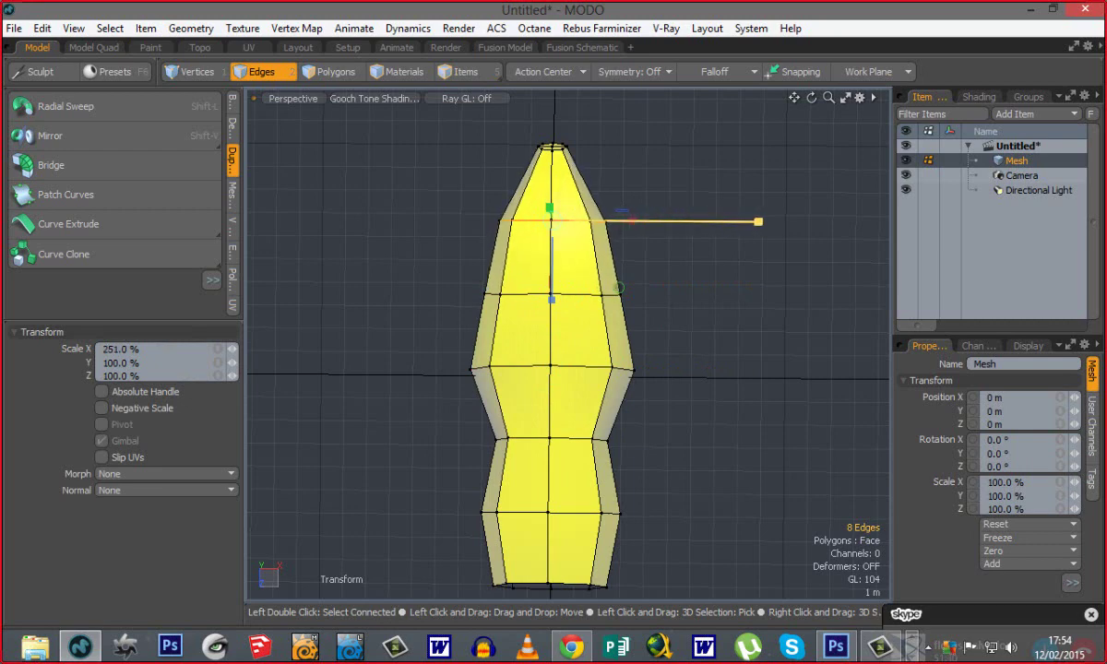
{"action": "key", "text": "q"}
{"action": "left_click", "coordinate": [695, 398]}
Display the mesh as a subdivision surface and examine the lengthwise seam at the open end.
{"action": "key", "text": "ctrl+space"}
{"action": "left_click", "coordinate": [631, 398]}
{"action": "left_click_drag", "start_coordinate": [573, 514], "coordinate": [604, 389], "text": "alt"}
{"action": "key", "text": "Tab"}
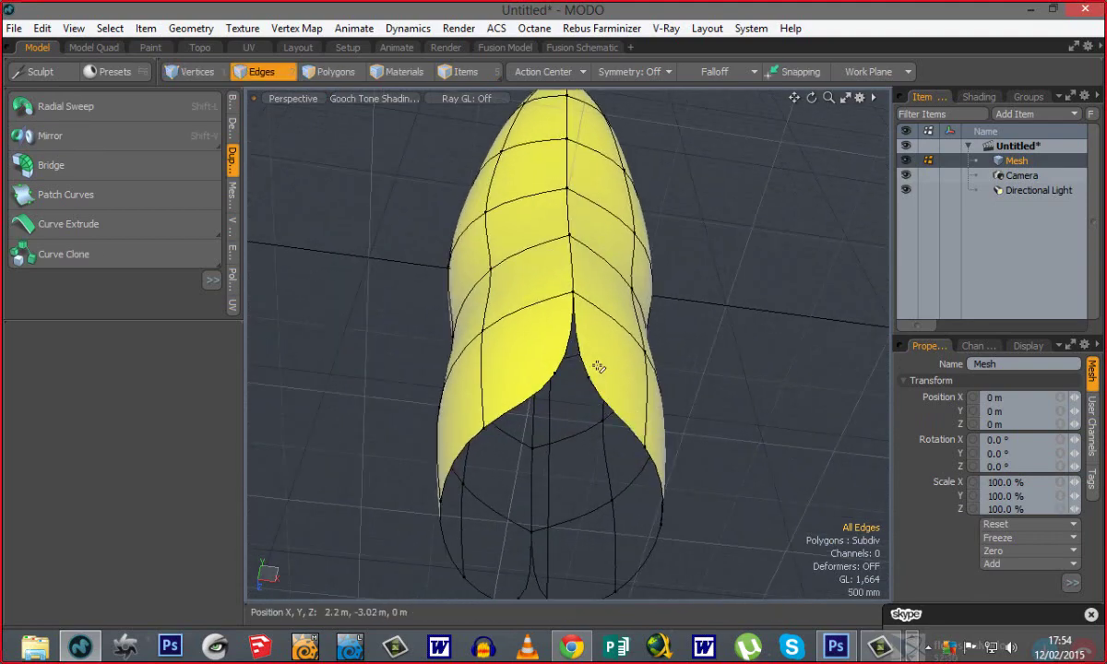
{"action": "mouse_move", "coordinate": [573, 447]}
{"action": "left_mouse_down", "text": "alt"}
{"action": "mouse_move", "coordinate": [601, 408]}
{"action": "mouse_move", "coordinate": [565, 426]}
{"action": "left_mouse_up", "text": "alt"}
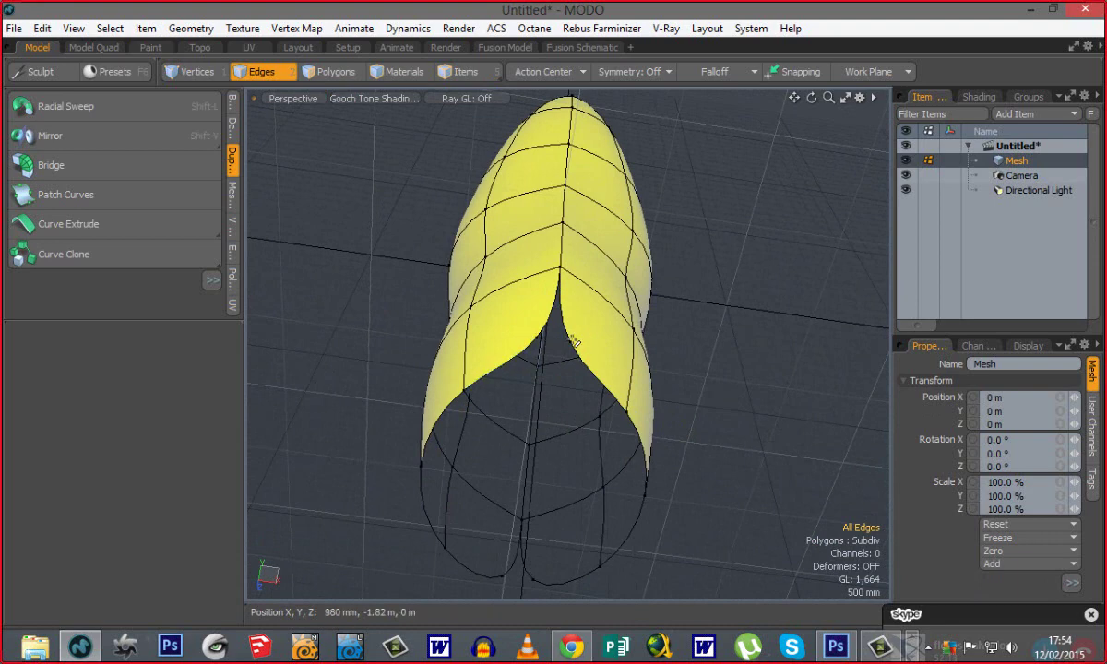
{"action": "left_click_drag", "start_coordinate": [578, 378], "coordinate": [576, 452], "text": "alt"}
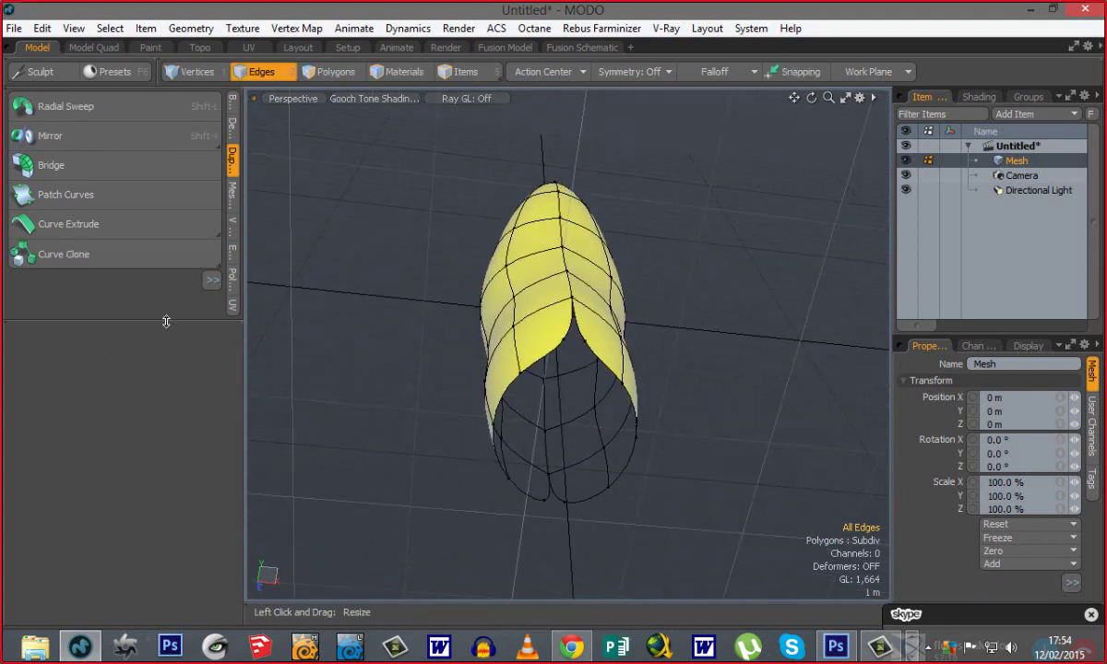
Merge the coincident vertices along the body's seam and switch the mesh back to plain faces.
{"action": "left_click_drag", "start_coordinate": [166, 321], "coordinate": [161, 503]}
{"action": "left_click", "coordinate": [231, 296]}
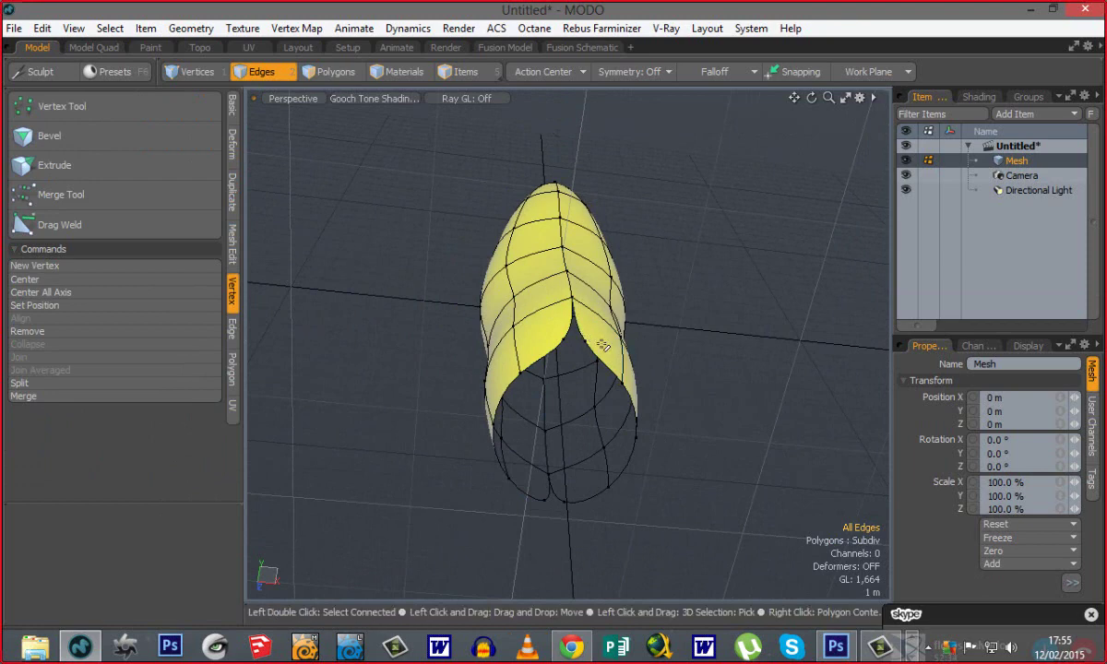
{"action": "left_click", "coordinate": [31, 403]}
{"action": "left_click", "coordinate": [652, 128]}
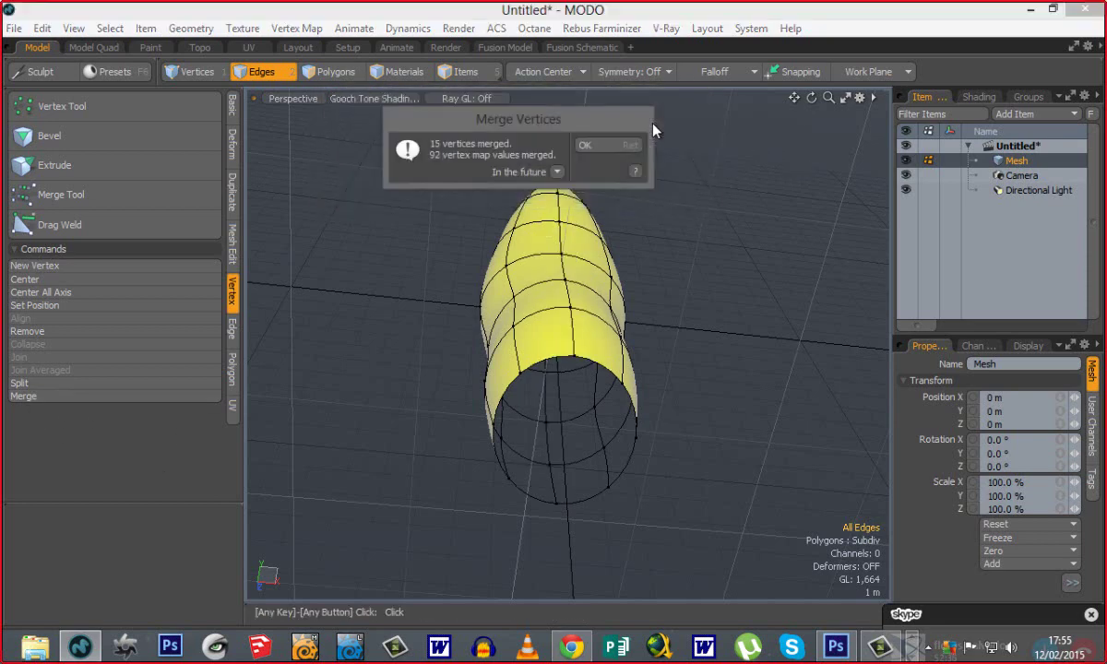
{"action": "left_click_drag", "start_coordinate": [564, 366], "coordinate": [503, 315], "text": "alt"}
{"action": "key", "text": "Tab"}
{"action": "left_click_drag", "start_coordinate": [664, 393], "coordinate": [495, 358], "text": "ctrl+alt"}
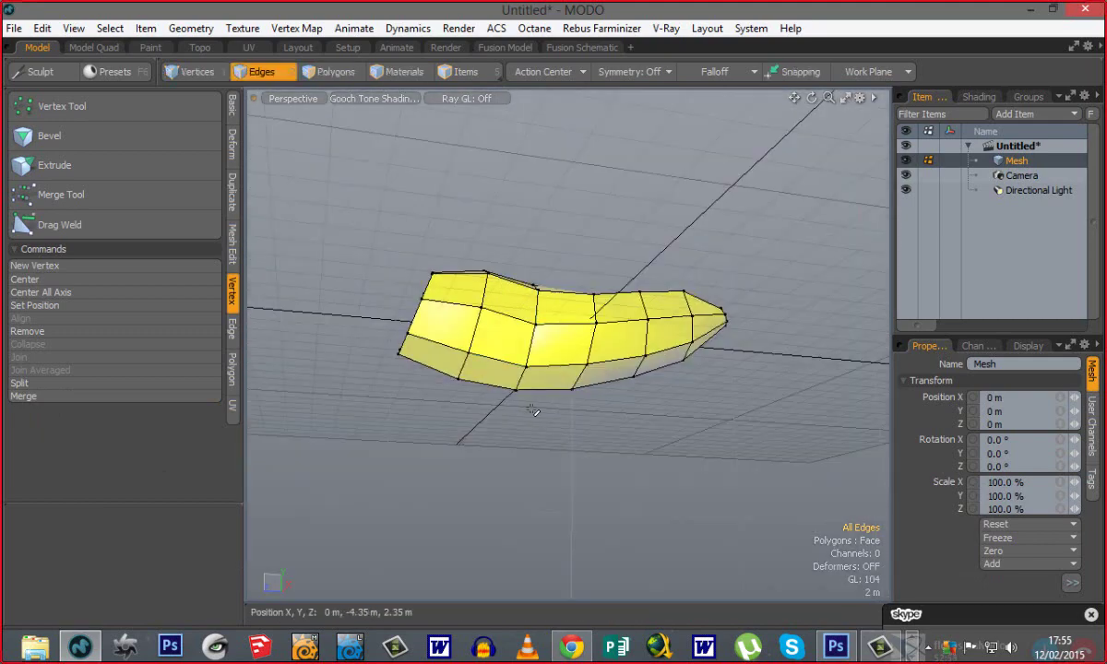
Examine the body's side and underside polygons from several angles in polygon selection mode.
{"action": "left_click_drag", "start_coordinate": [550, 428], "coordinate": [707, 367], "text": "alt"}
{"action": "key", "text": "3"}
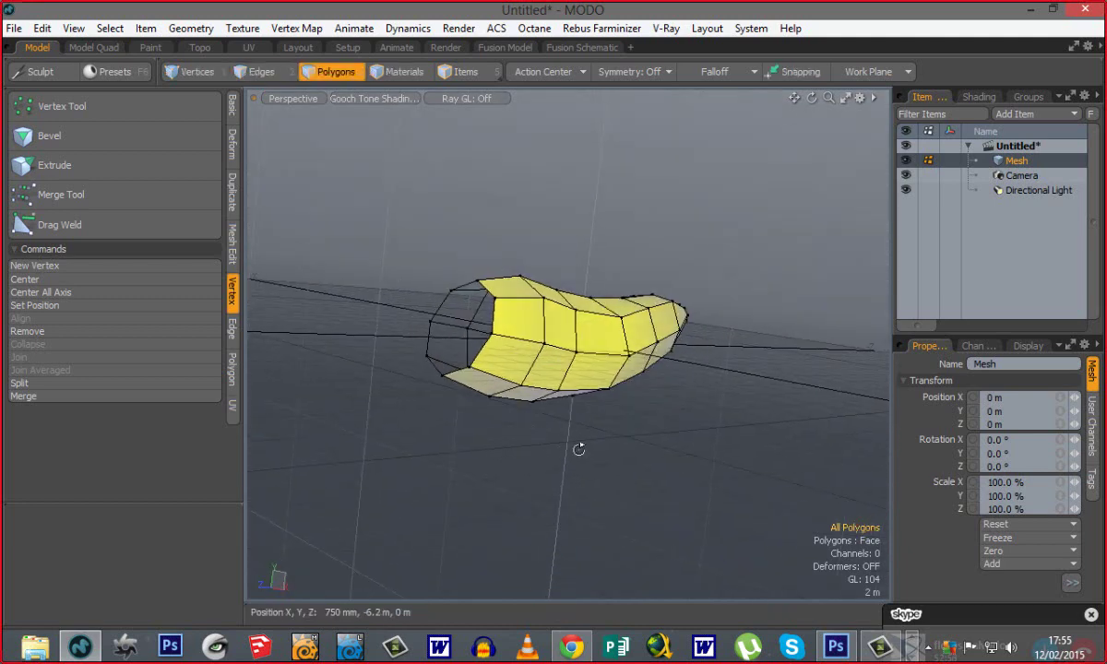
{"action": "left_click_drag", "start_coordinate": [579, 447], "coordinate": [664, 451], "text": "alt"}
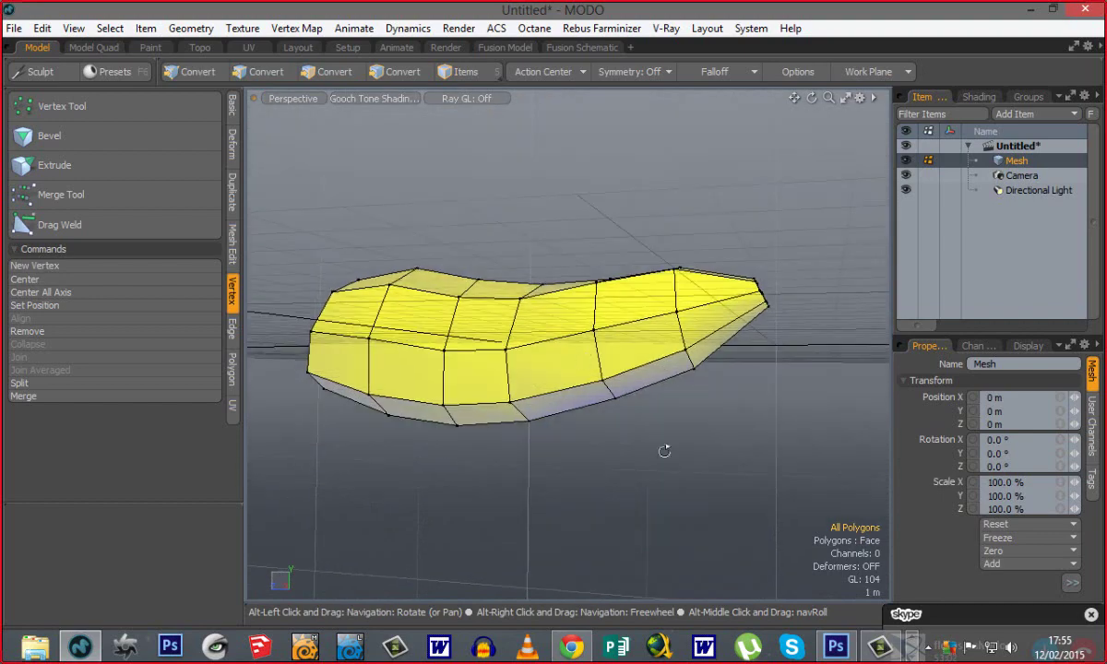
{"action": "mouse_move", "coordinate": [572, 329]}
{"action": "left_mouse_down"}
{"action": "mouse_move", "coordinate": [611, 348]}
{"action": "mouse_move", "coordinate": [623, 327]}
{"action": "mouse_move", "coordinate": [573, 309]}
{"action": "mouse_move", "coordinate": [486, 373]}
{"action": "left_mouse_up"}
{"action": "left_click_drag", "start_coordinate": [667, 405], "coordinate": [694, 393], "text": "alt"}
{"action": "left_click", "coordinate": [695, 393]}
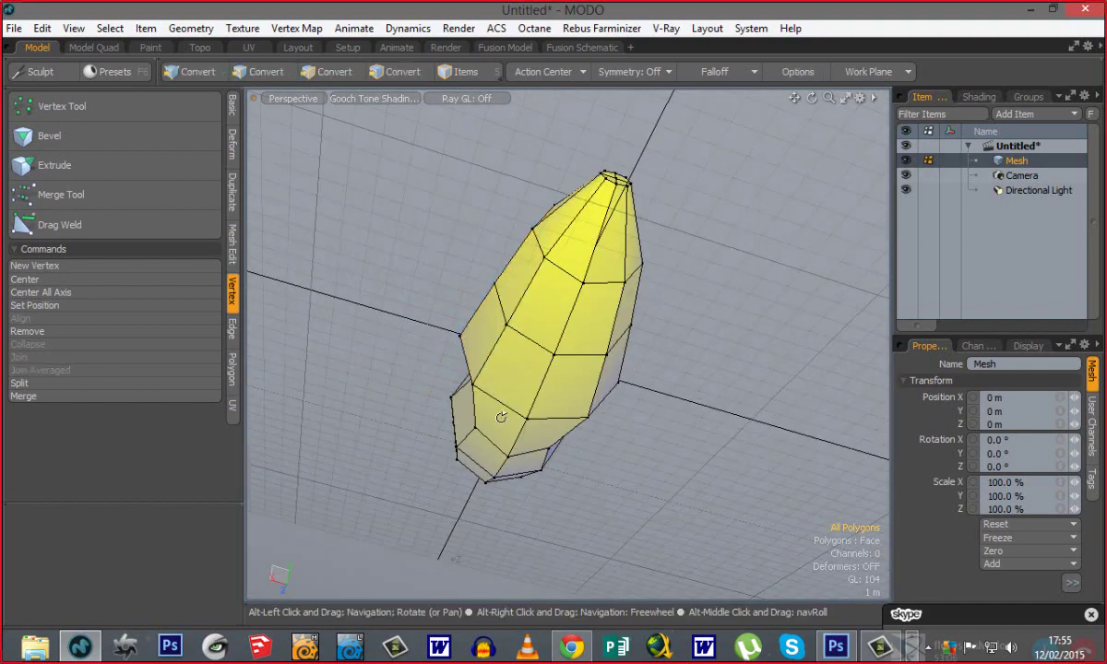
{"action": "left_click_drag", "start_coordinate": [501, 417], "coordinate": [521, 360], "text": "alt"}
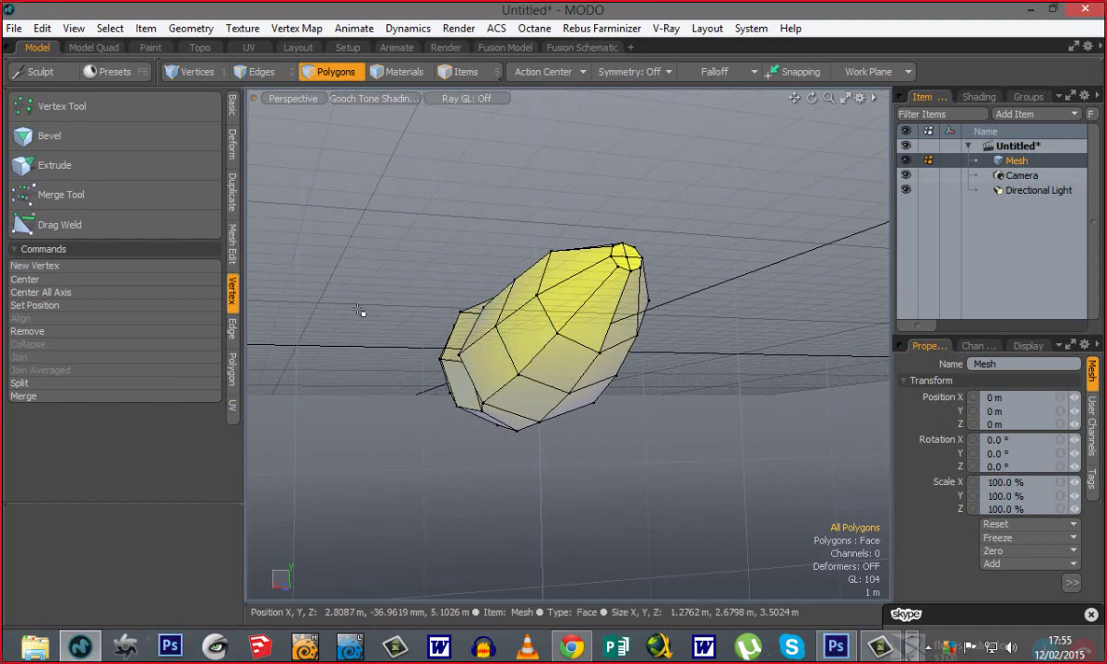
{"action": "mouse_move", "coordinate": [463, 348]}
{"action": "left_mouse_down", "text": "alt"}
{"action": "mouse_move", "coordinate": [623, 413]}
{"action": "mouse_move", "coordinate": [463, 334]}
{"action": "left_mouse_up", "text": "alt"}
{"action": "left_click_drag", "start_coordinate": [605, 455], "coordinate": [516, 383], "text": "alt"}
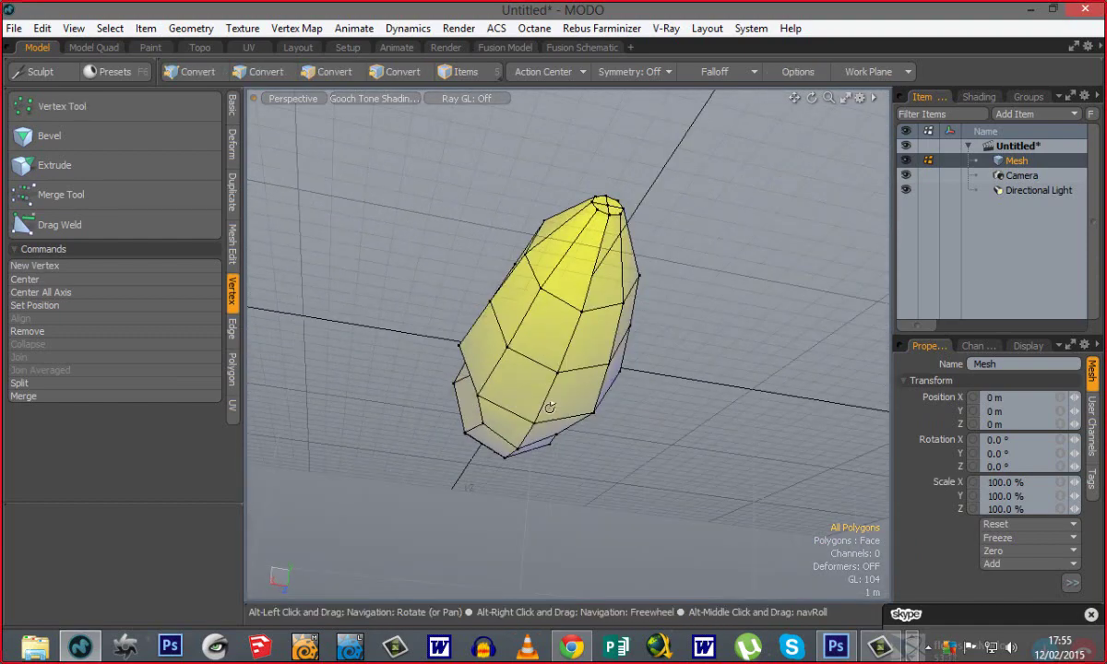
{"action": "left_click_drag", "start_coordinate": [547, 323], "coordinate": [517, 431], "text": "alt"}
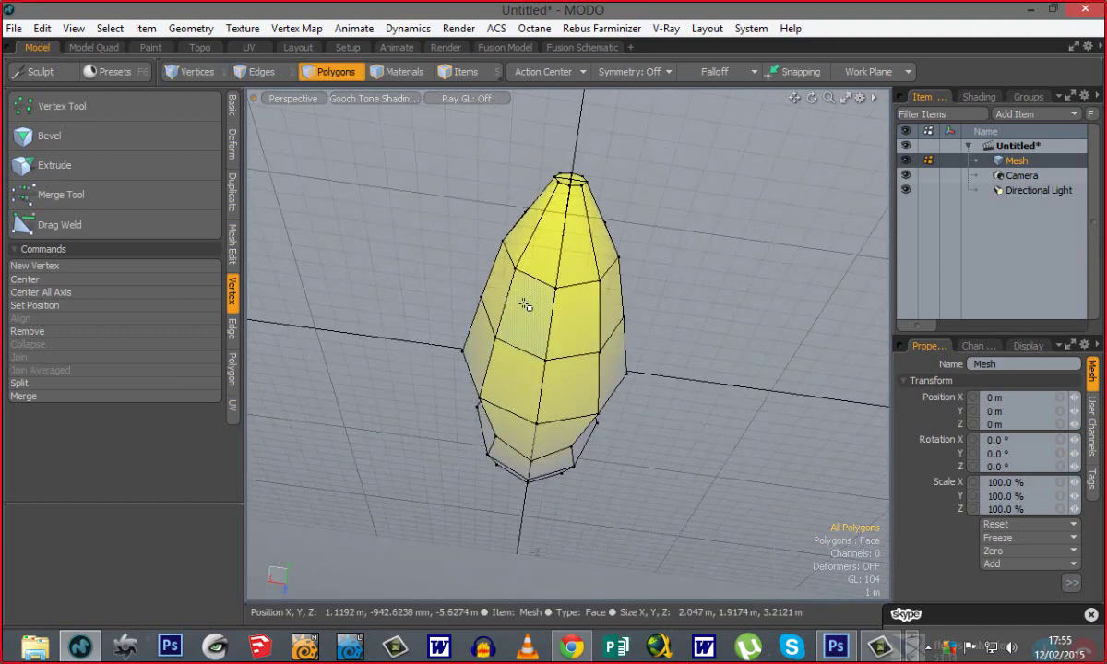
Select the four adjacent polygons on the body's lower side near the narrow end and bevel them with an inset of about 648 mm.
{"action": "mouse_move", "coordinate": [525, 304]}
{"action": "left_mouse_down"}
{"action": "mouse_move", "coordinate": [514, 381]}
{"action": "mouse_move", "coordinate": [613, 376]}
{"action": "mouse_move", "coordinate": [625, 391]}
{"action": "left_mouse_up"}
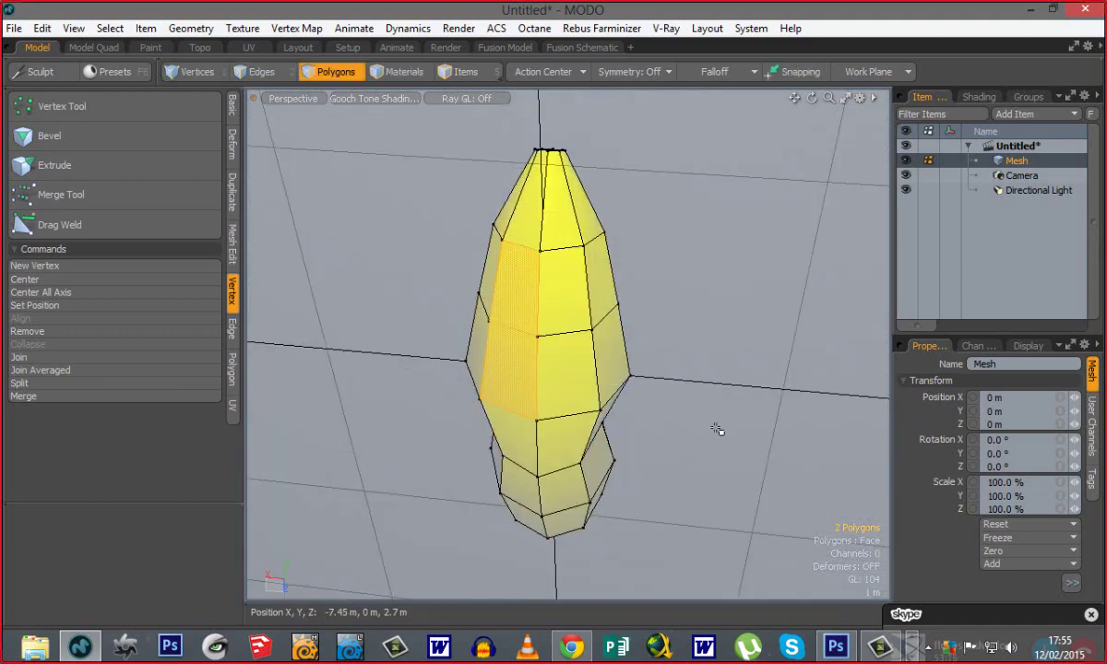
{"action": "left_click", "coordinate": [461, 229]}
{"action": "mouse_move", "coordinate": [462, 229]}
{"action": "left_mouse_down", "text": "alt"}
{"action": "mouse_move", "coordinate": [724, 485]}
{"action": "mouse_move", "coordinate": [583, 313]}
{"action": "mouse_move", "coordinate": [557, 368]}
{"action": "mouse_move", "coordinate": [604, 353]}
{"action": "mouse_move", "coordinate": [641, 452]}
{"action": "mouse_move", "coordinate": [524, 425]}
{"action": "mouse_move", "coordinate": [571, 444]}
{"action": "left_mouse_up", "text": "alt"}
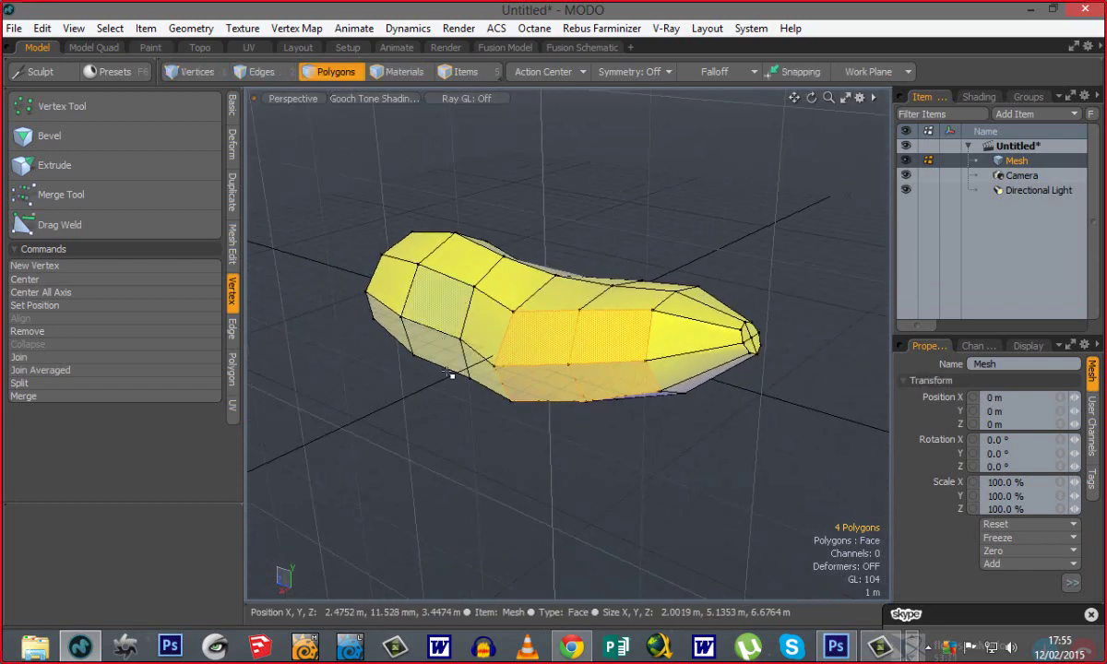
{"action": "left_click_drag", "start_coordinate": [593, 344], "coordinate": [475, 516], "text": "ctrl+alt"}
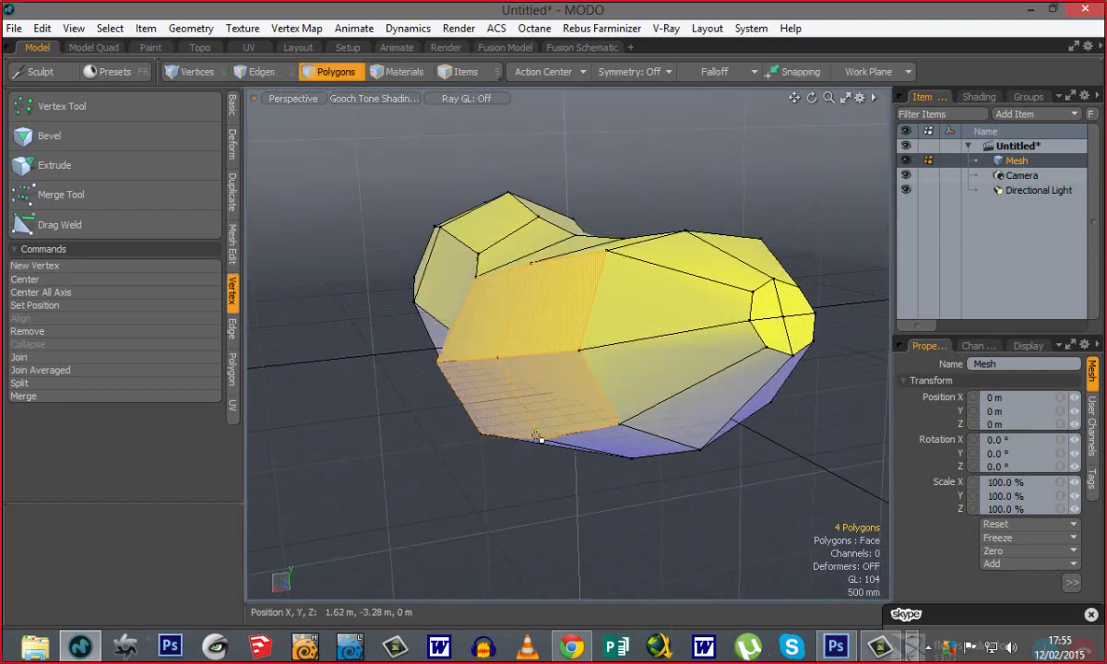
{"action": "left_click_drag", "start_coordinate": [540, 438], "coordinate": [606, 396], "text": "alt"}
{"action": "key", "text": "b"}
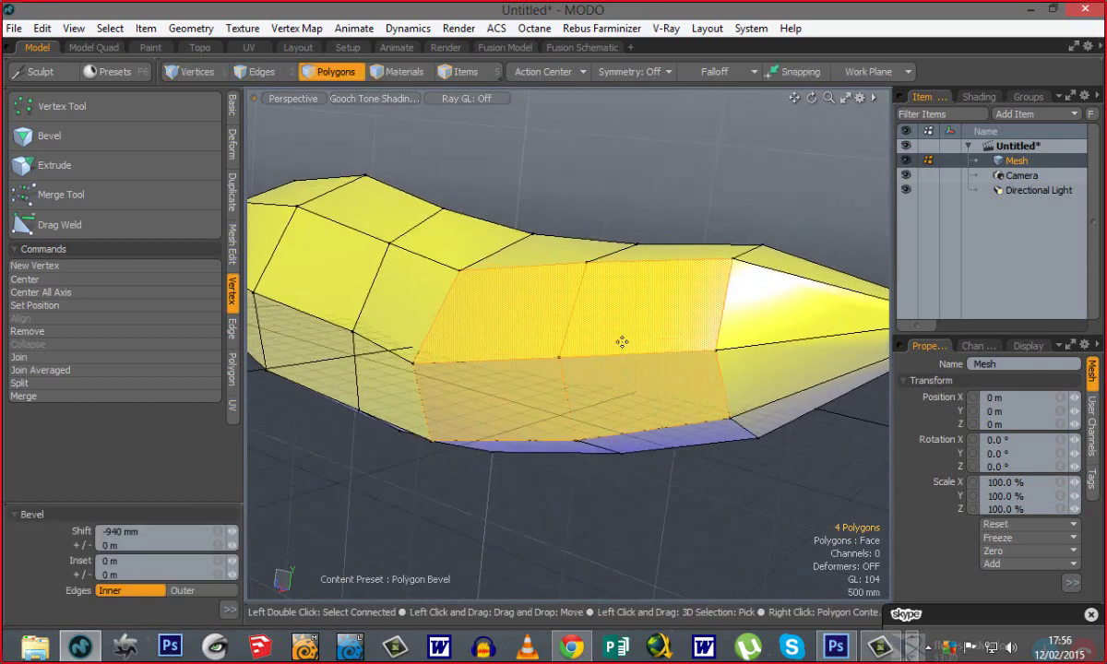
{"action": "left_click", "coordinate": [621, 342]}
{"action": "left_click_drag", "start_coordinate": [650, 385], "coordinate": [612, 374]}
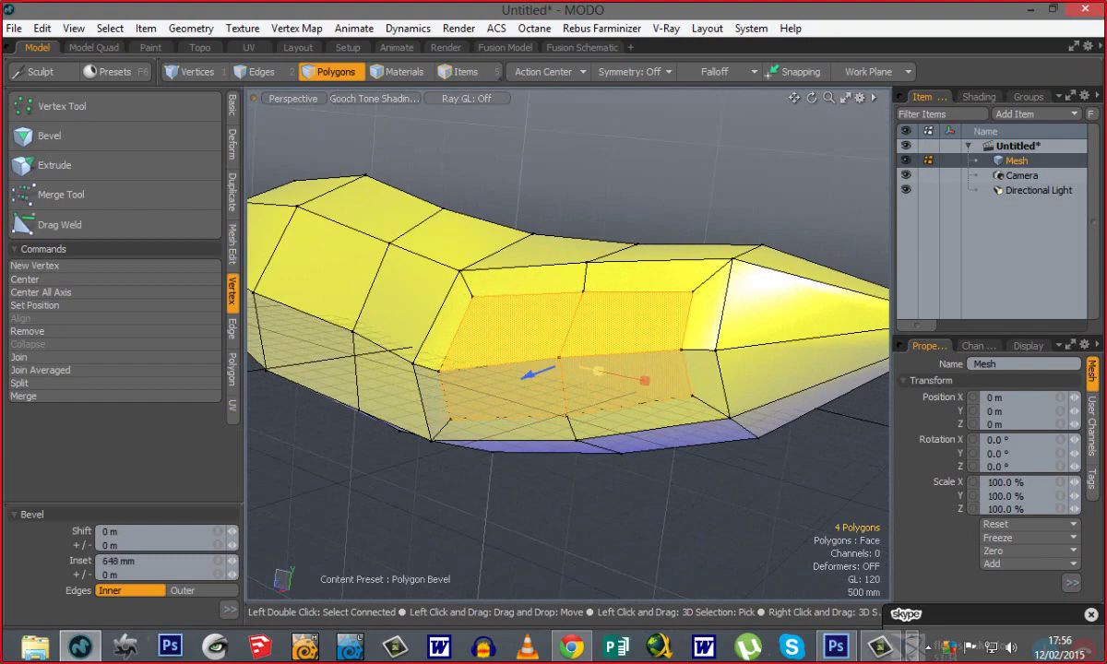
{"action": "left_click_drag", "start_coordinate": [635, 328], "coordinate": [443, 416], "text": "alt"}
{"action": "key", "text": "q"}
Select the two long border polygons along one side of the inset area and bevel them outward.
{"action": "left_click", "coordinate": [601, 548]}
{"action": "left_click_drag", "start_coordinate": [600, 548], "coordinate": [527, 433], "text": "alt"}
{"action": "key", "text": "3"}
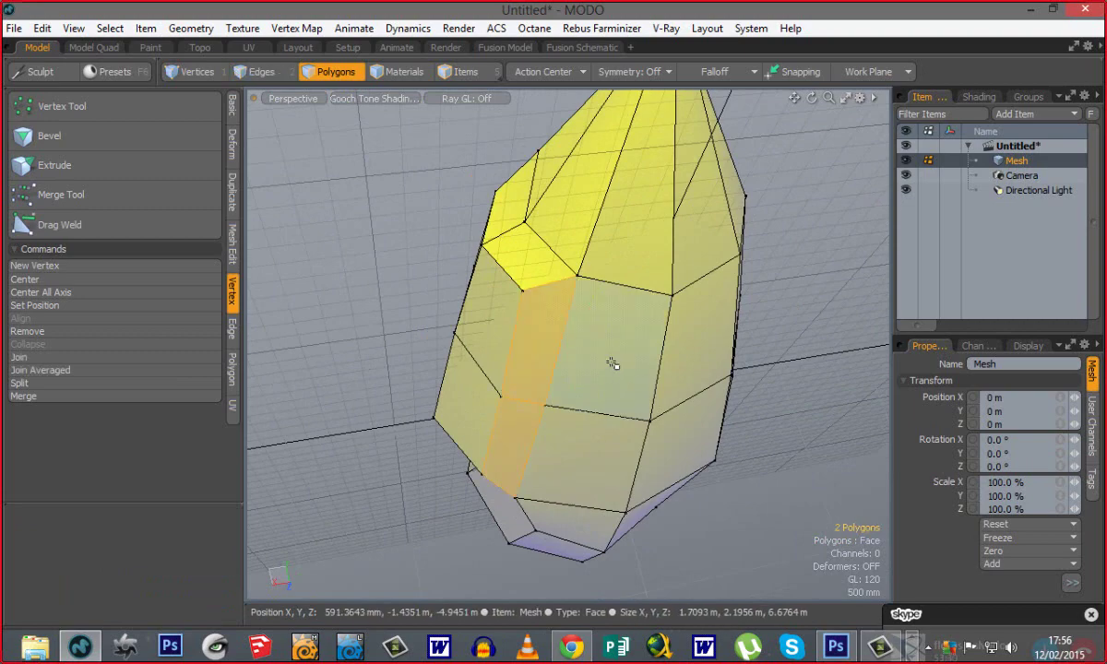
{"action": "mouse_move", "coordinate": [571, 333]}
{"action": "left_mouse_down", "text": "alt"}
{"action": "mouse_move", "coordinate": [517, 406]}
{"action": "mouse_move", "coordinate": [556, 376]}
{"action": "mouse_move", "coordinate": [652, 454]}
{"action": "mouse_move", "coordinate": [559, 384]}
{"action": "mouse_move", "coordinate": [565, 316]}
{"action": "left_mouse_up", "text": "alt"}
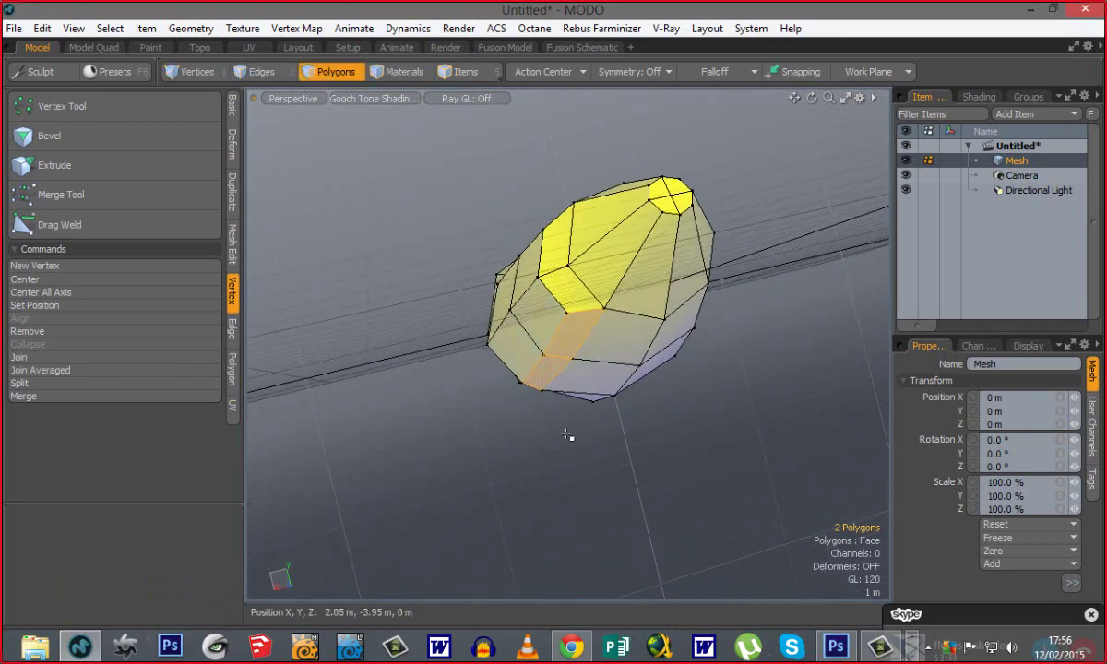
{"action": "key", "text": "b"}
{"action": "left_click_drag", "start_coordinate": [556, 411], "coordinate": [555, 505]}
{"action": "key", "text": "Escape"}
Move the end edges of the beveled strip inward, shifting the one near the narrow tip about -250 mm in X and 2.6 m in Z.
{"action": "left_click_drag", "start_coordinate": [566, 250], "coordinate": [592, 363], "text": "alt"}
{"action": "left_click", "coordinate": [559, 390]}
{"action": "left_click", "coordinate": [625, 377], "text": "shift"}
{"action": "key", "text": "2"}
{"action": "left_click", "coordinate": [472, 370]}
{"action": "key", "text": "w"}
{"action": "key", "text": "Escape"}
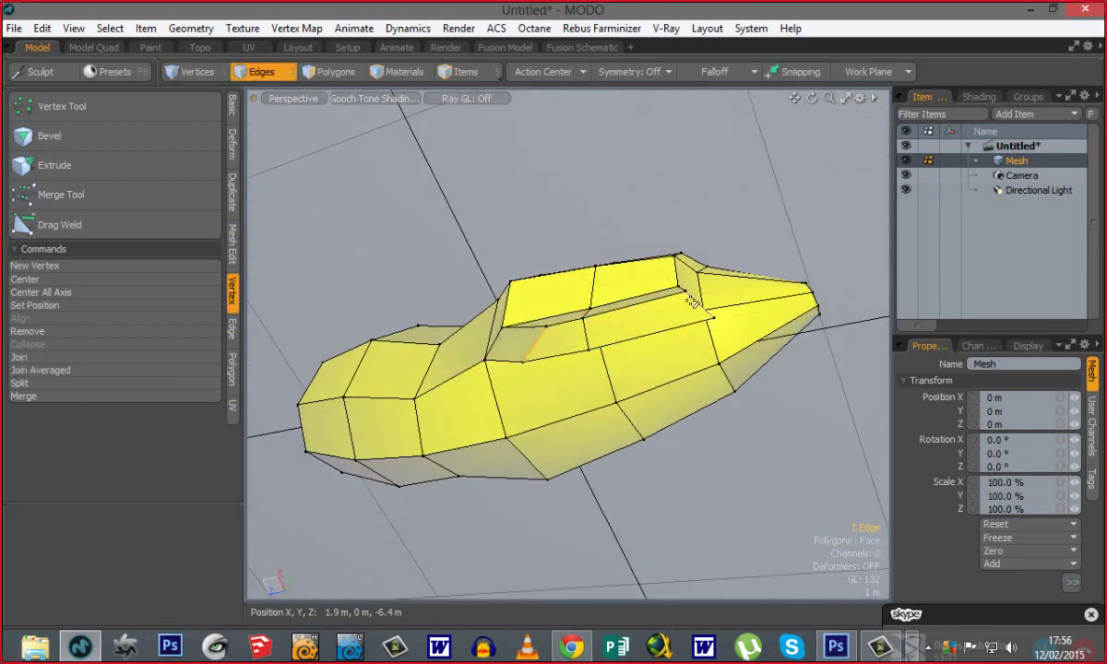
{"action": "key", "text": "w"}
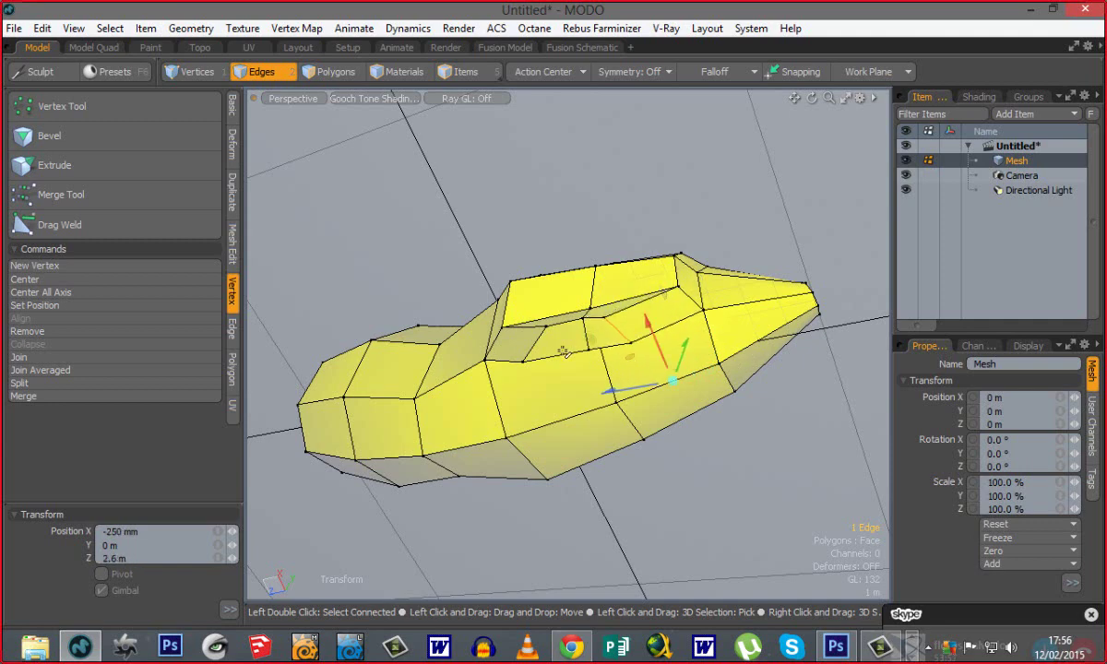
Move the beveled strip's end edge nearer the body's wide end downward, shifting it by -650 mm in Y and -350 mm in Z.
{"action": "key", "text": "Escape"}
{"action": "left_click", "coordinate": [536, 344]}
{"action": "key", "text": "w"}
{"action": "left_click_drag", "start_coordinate": [564, 364], "coordinate": [586, 284]}
{"action": "key", "text": "space"}
{"action": "key", "text": "w"}
{"action": "key", "text": "space"}
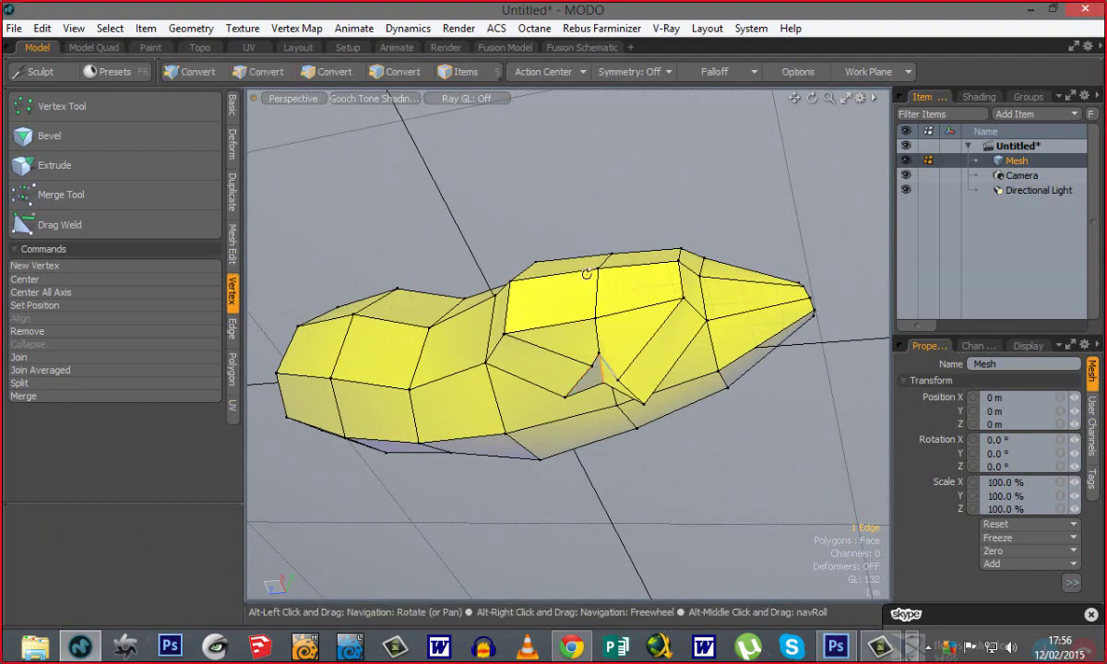
{"action": "left_click_drag", "start_coordinate": [585, 276], "coordinate": [631, 508], "text": "alt"}
{"action": "key", "text": "w"}
{"action": "left_click_drag", "start_coordinate": [587, 429], "coordinate": [590, 442]}
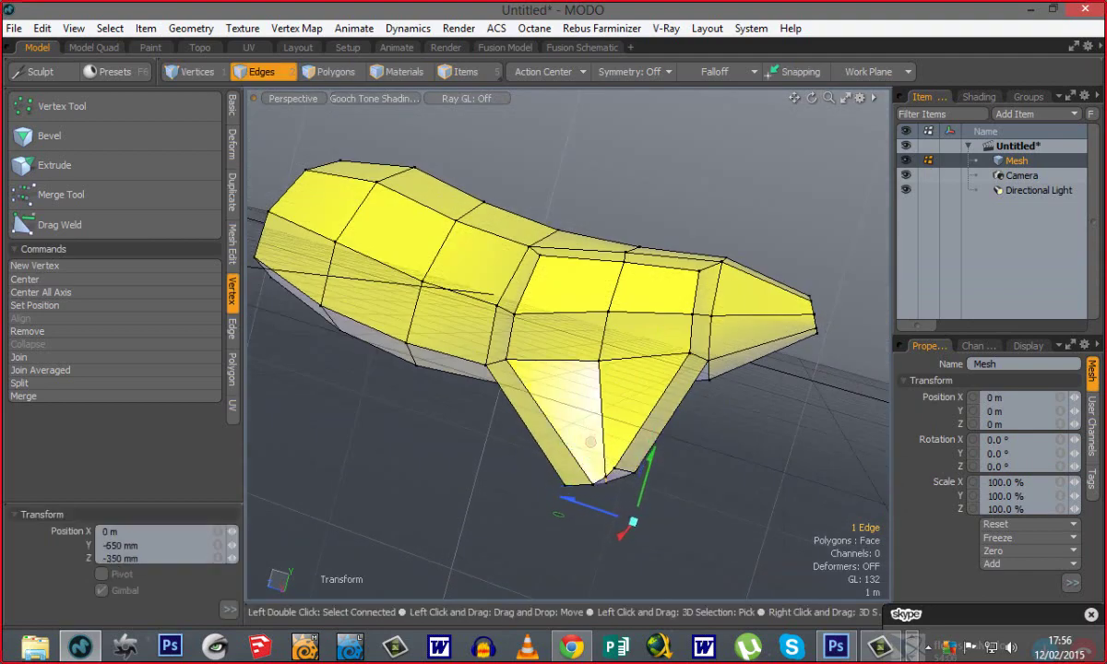
{"action": "key", "text": "q"}
{"action": "left_click", "coordinate": [708, 479]}
Examine the body and its leg-like protrusion from the open end, the narrow tip and the side.
{"action": "left_click_drag", "start_coordinate": [708, 479], "coordinate": [597, 420], "text": "alt"}
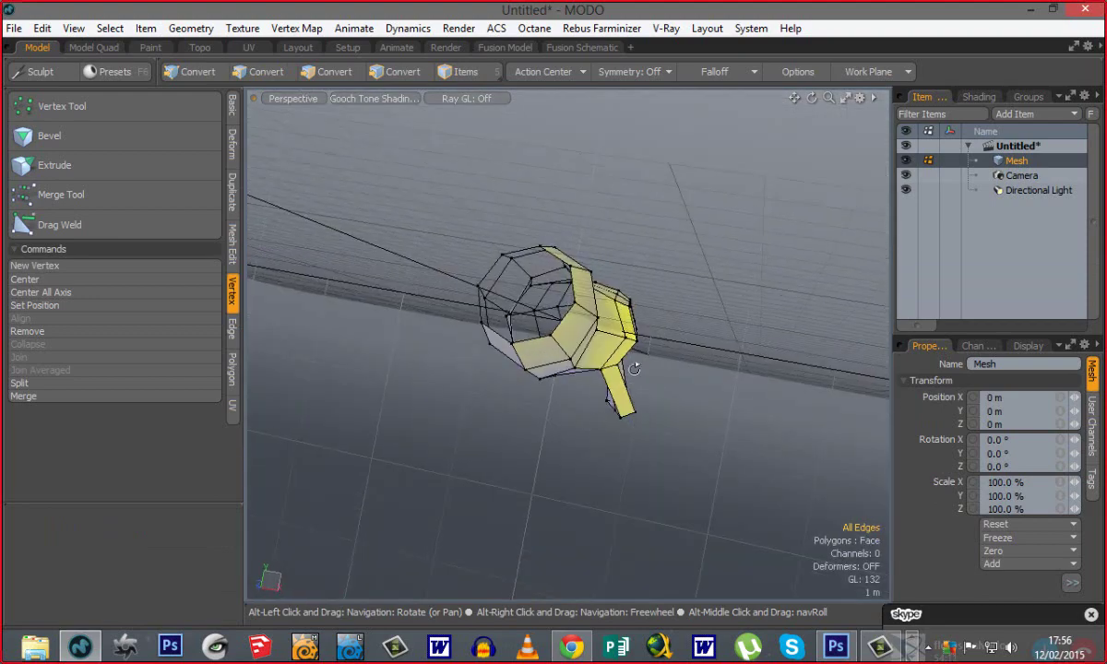
{"action": "left_click_drag", "start_coordinate": [634, 369], "coordinate": [590, 397], "text": "alt"}
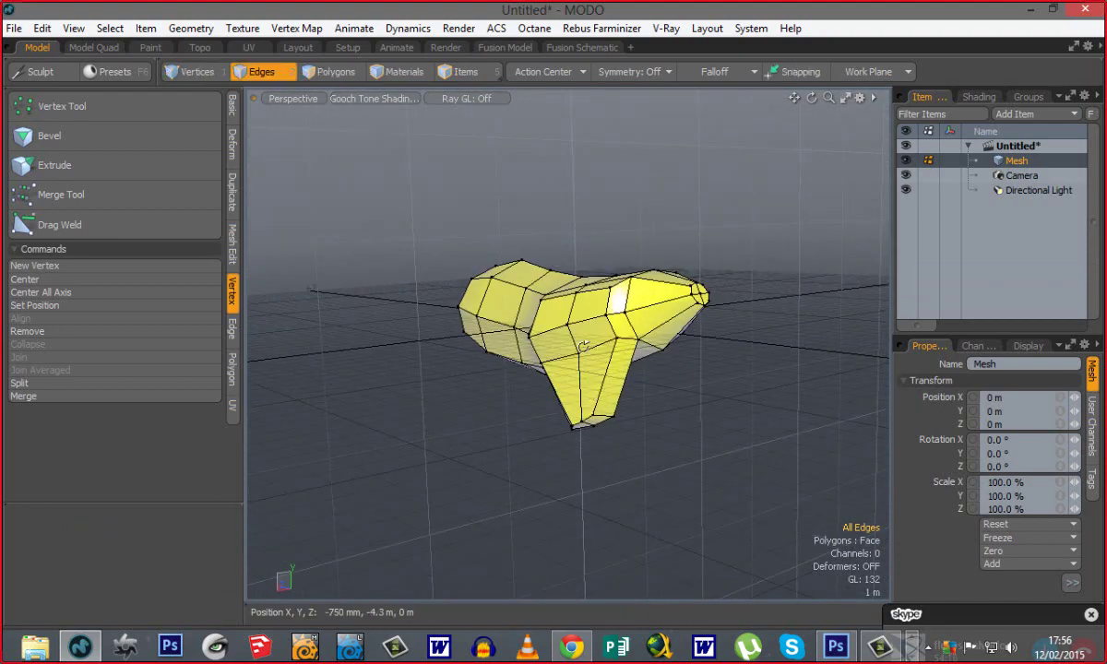
{"action": "left_click_drag", "start_coordinate": [583, 346], "coordinate": [635, 400], "text": "alt"}
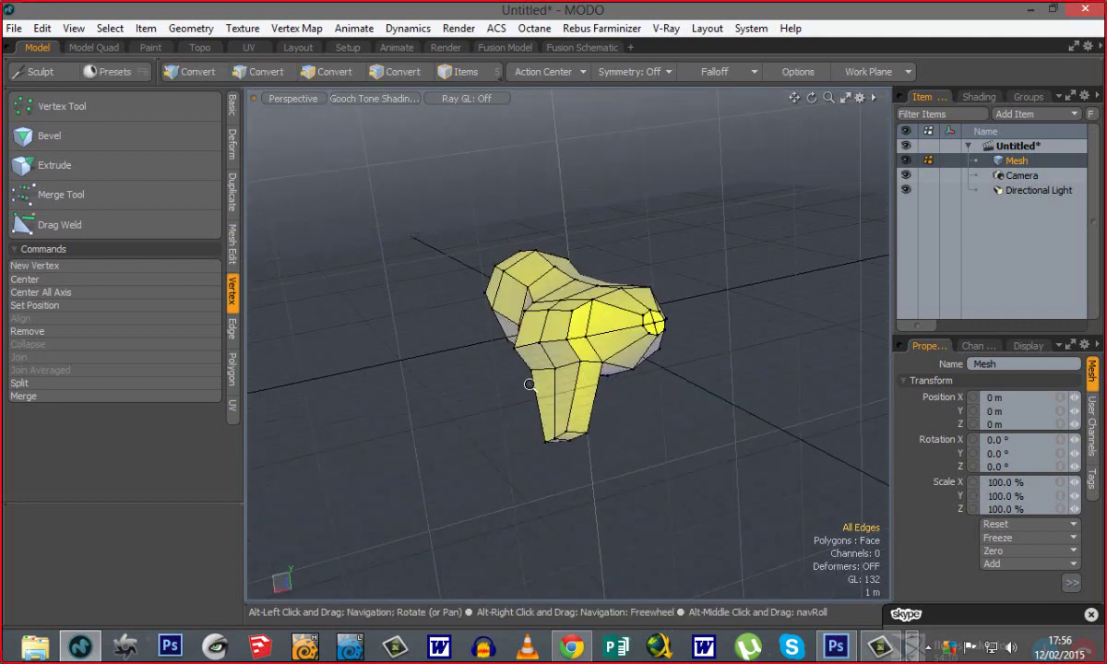
{"action": "scroll", "coordinate": [528, 374], "scroll_direction": "up", "scroll_amount": 3}
{"action": "left_click", "coordinate": [588, 355]}
{"action": "left_click", "coordinate": [554, 360], "text": "shift"}
{"action": "mouse_move", "coordinate": [544, 380]}
{"action": "left_mouse_down", "text": "alt"}
{"action": "mouse_move", "coordinate": [466, 364]}
{"action": "mouse_move", "coordinate": [590, 355]}
{"action": "mouse_move", "coordinate": [557, 399]}
{"action": "left_mouse_up", "text": "alt"}
{"action": "key", "text": "w"}
{"action": "key", "text": "Escape"}
{"action": "left_click_drag", "start_coordinate": [506, 333], "coordinate": [614, 367], "text": "alt"}
{"action": "left_click_drag", "start_coordinate": [680, 415], "coordinate": [662, 356], "text": "ctrl+alt"}
{"action": "left_click_drag", "start_coordinate": [707, 482], "coordinate": [620, 465], "text": "alt"}
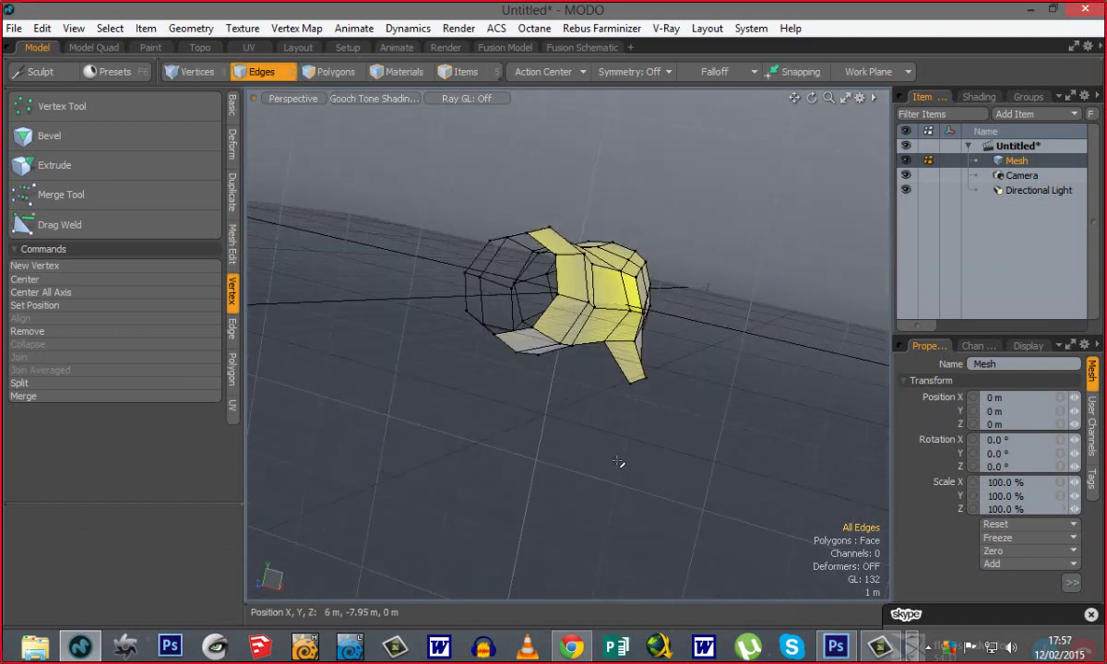
Select all connected polygons of the body in polygon selection mode and delete them.
{"action": "key", "text": "3"}
{"action": "left_click_drag", "start_coordinate": [671, 341], "coordinate": [735, 536], "text": "alt"}
{"action": "double_click", "coordinate": [513, 314]}
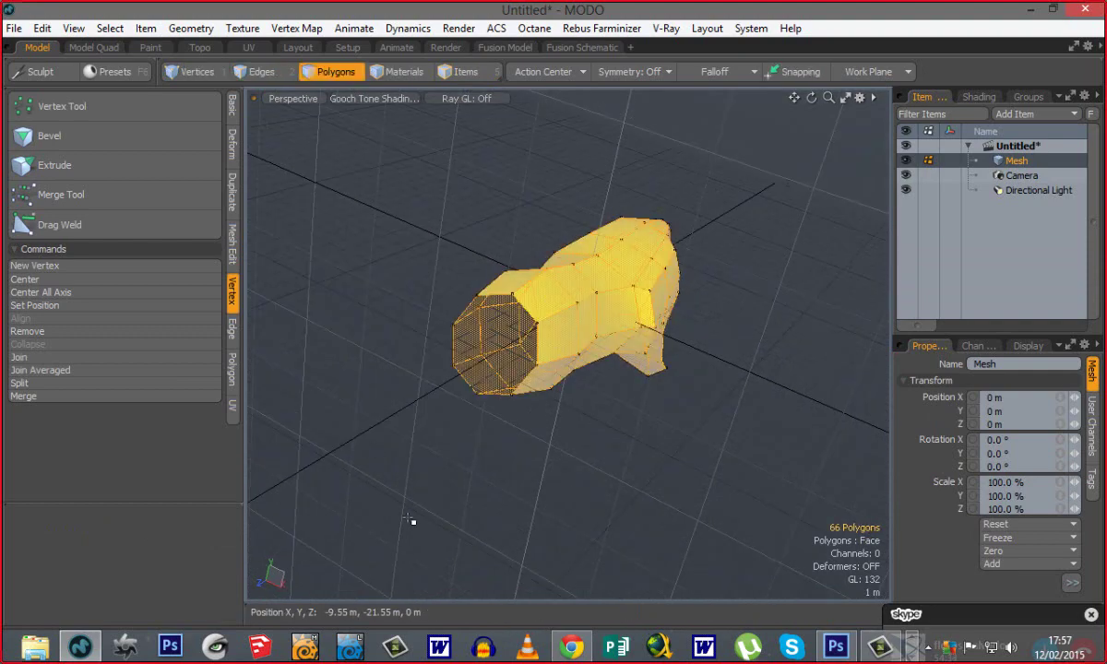
{"action": "left_click_drag", "start_coordinate": [662, 412], "coordinate": [564, 440], "text": "alt"}
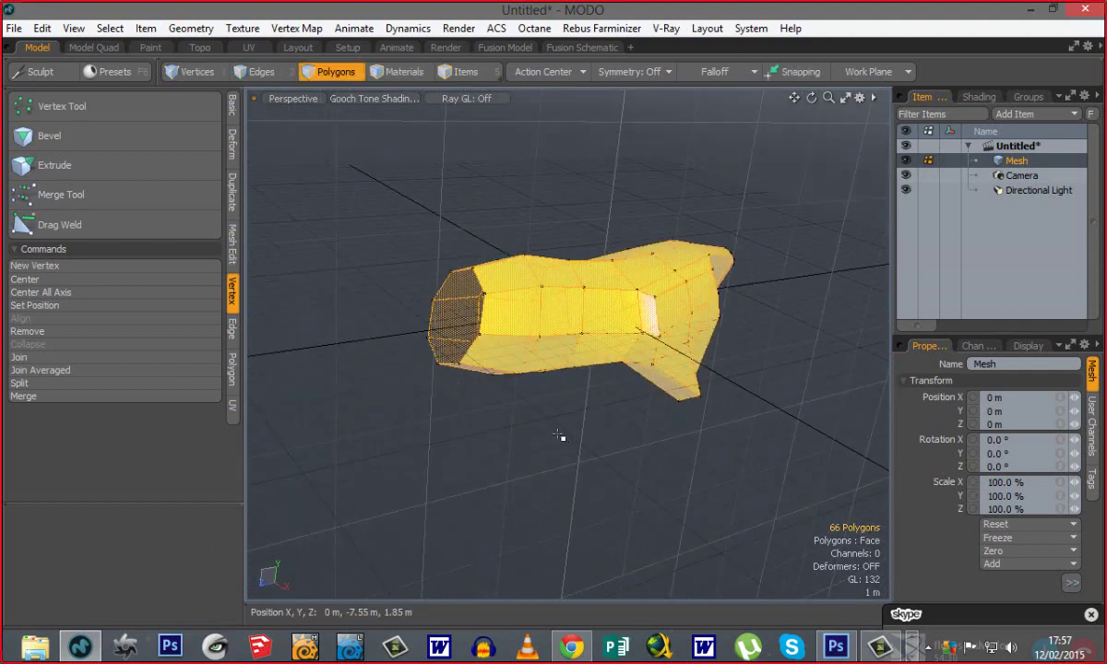
{"action": "key", "text": "Delete"}
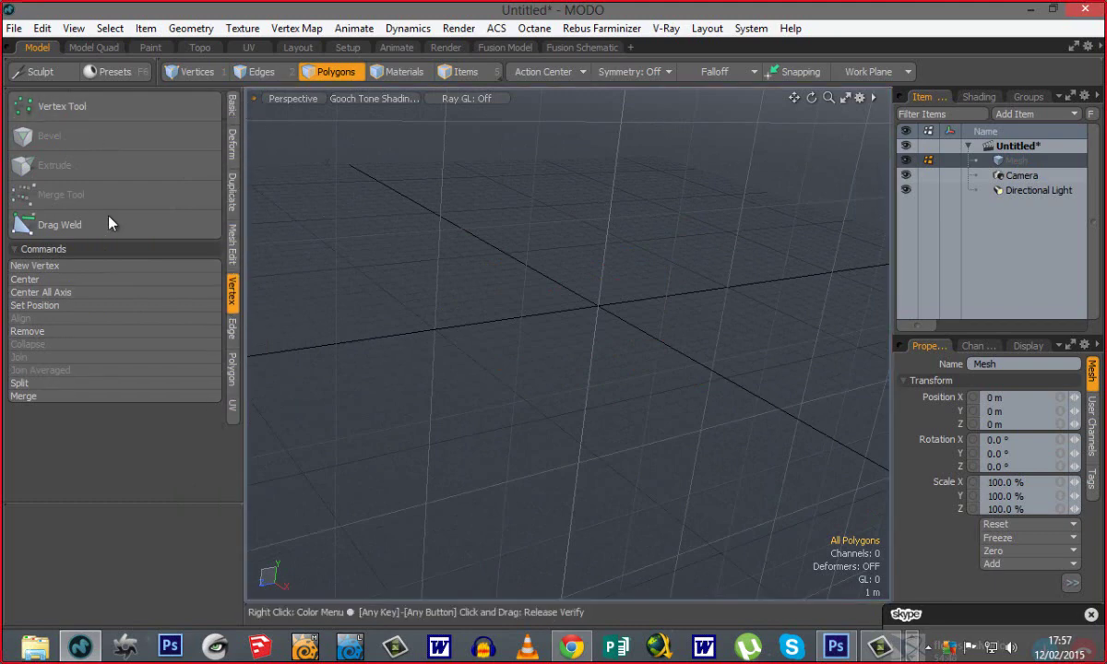
Bring up the basic primitive tools and look through the Sphere and Ellipsoid variants.
{"action": "left_click", "coordinate": [230, 103]}
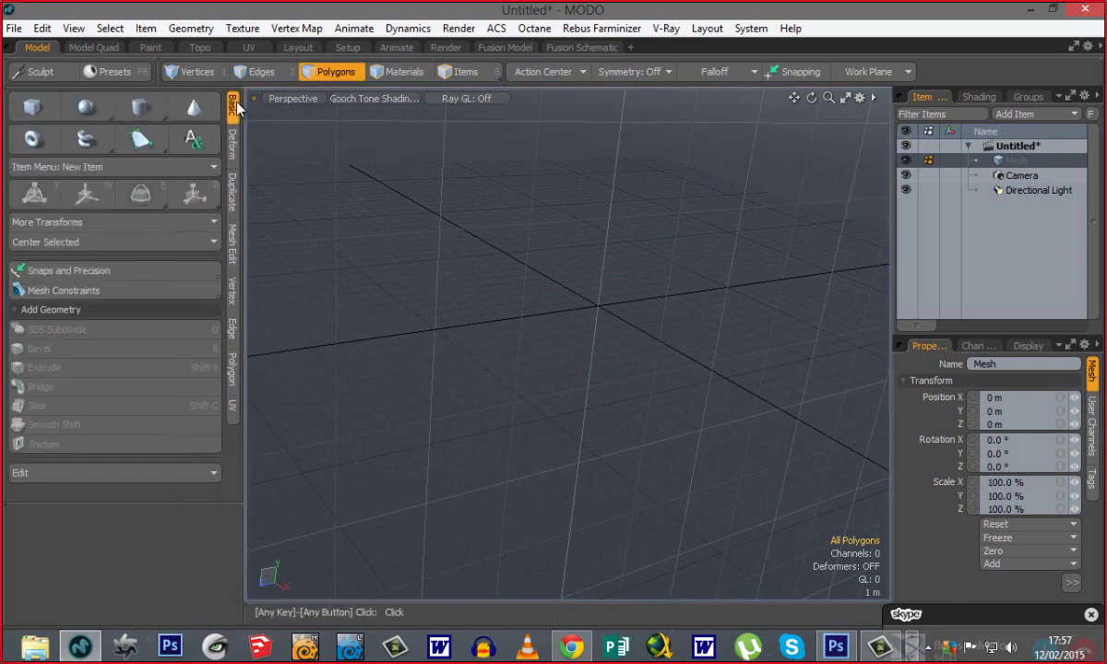
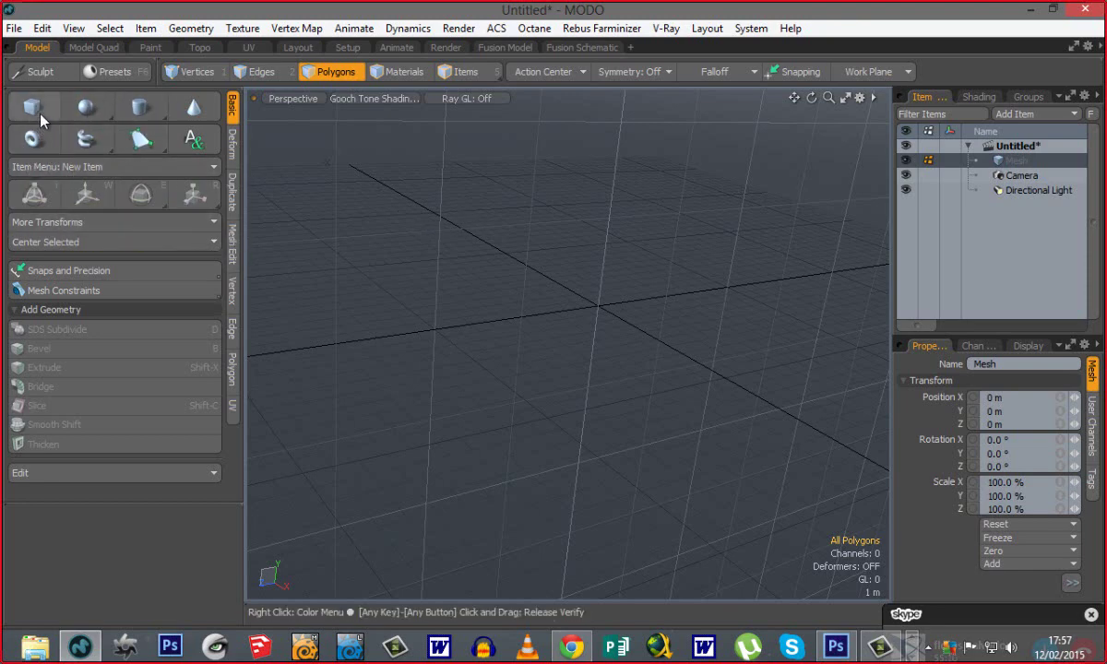
{"action": "left_click", "coordinate": [100, 112]}
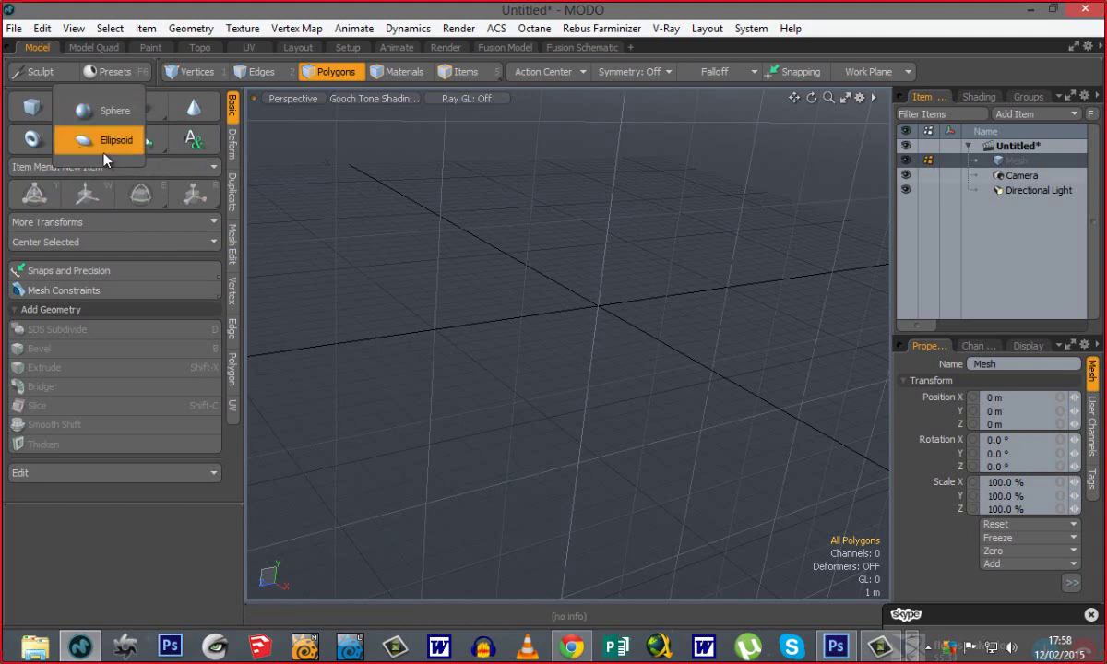
{"action": "left_click", "coordinate": [100, 138]}
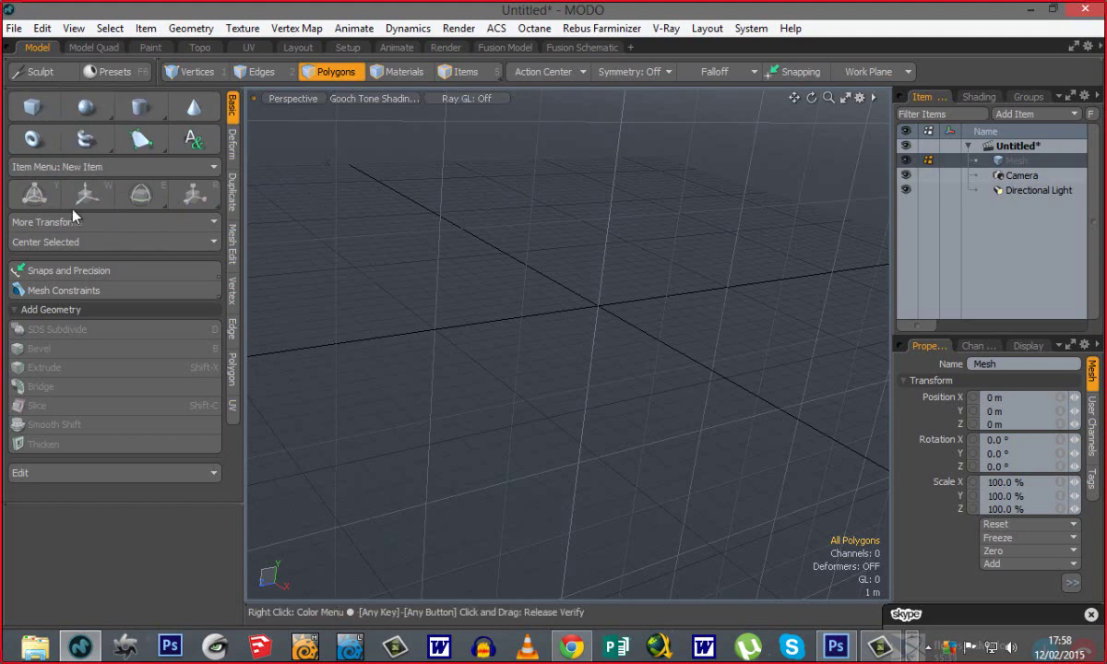
{"action": "left_click", "coordinate": [129, 166]}
{"action": "left_click", "coordinate": [146, 107]}
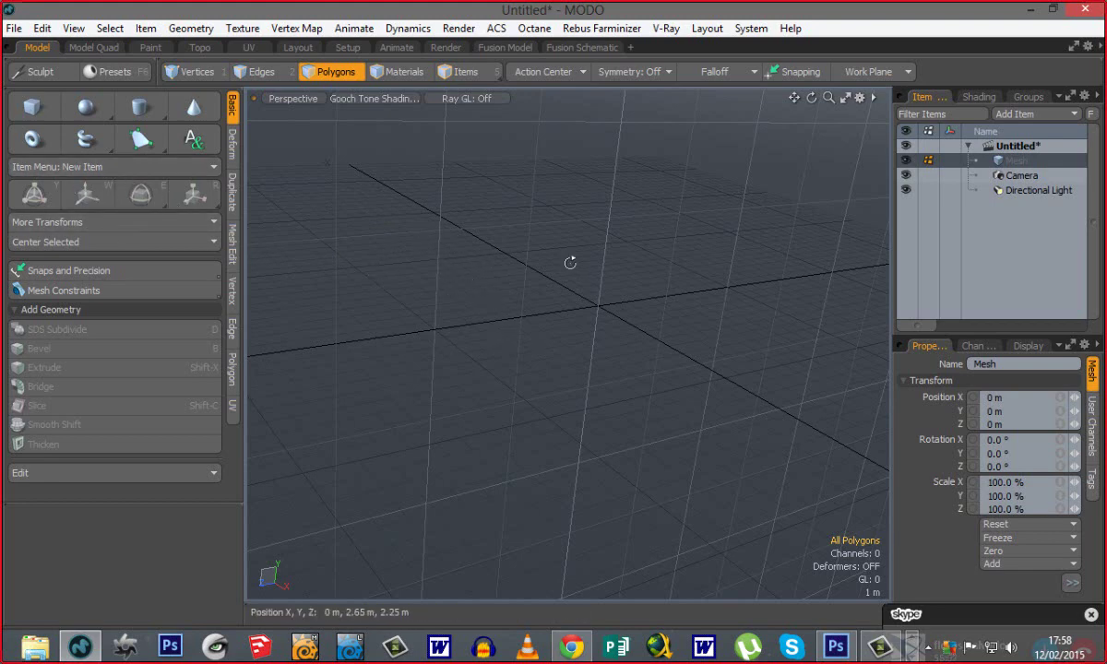
Draw a torus primitive near the origin with a ring radius of about 3.83 m and delete it.
{"action": "left_click_drag", "start_coordinate": [570, 263], "coordinate": [532, 346], "text": "alt"}
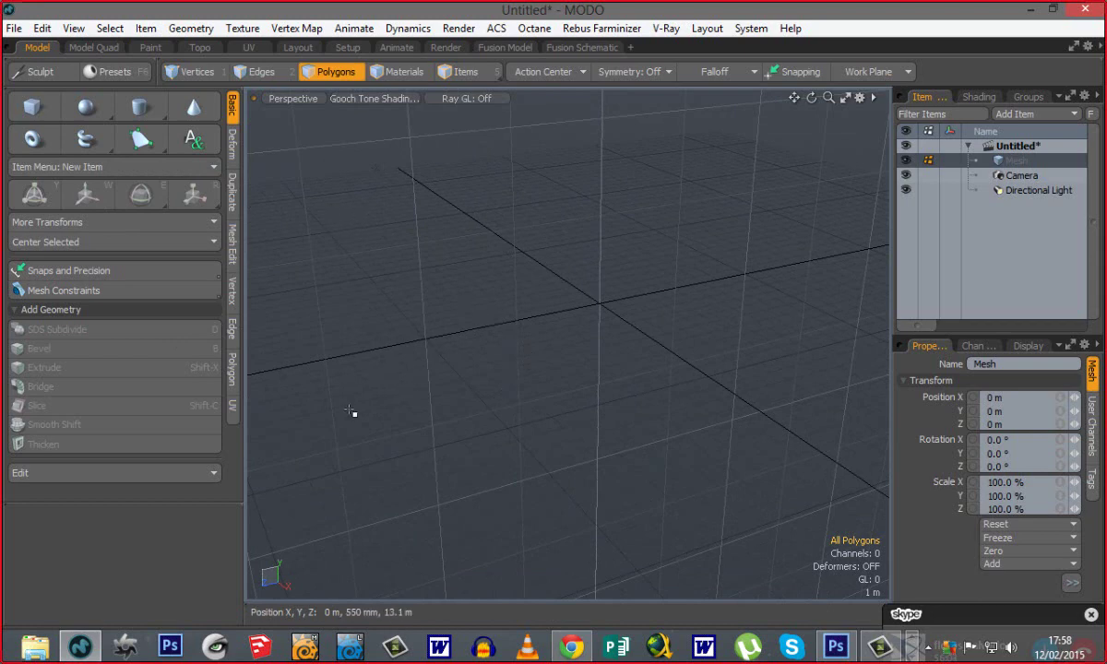
{"action": "left_click_drag", "start_coordinate": [480, 427], "coordinate": [734, 418], "text": "alt"}
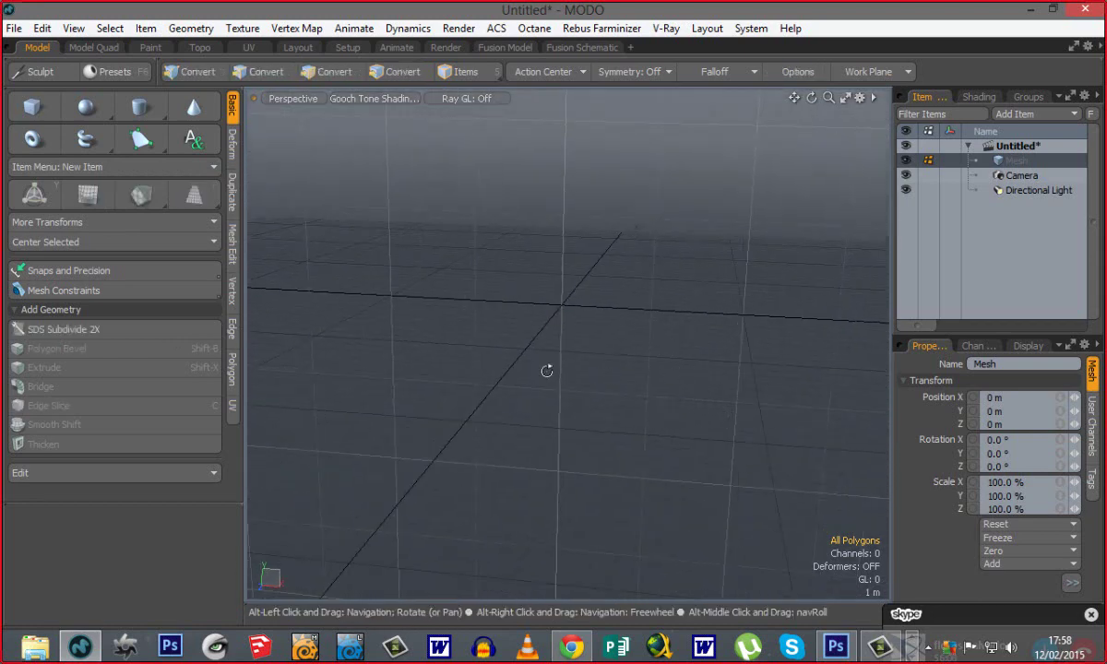
{"action": "left_click_drag", "start_coordinate": [547, 370], "coordinate": [612, 348], "text": "alt"}
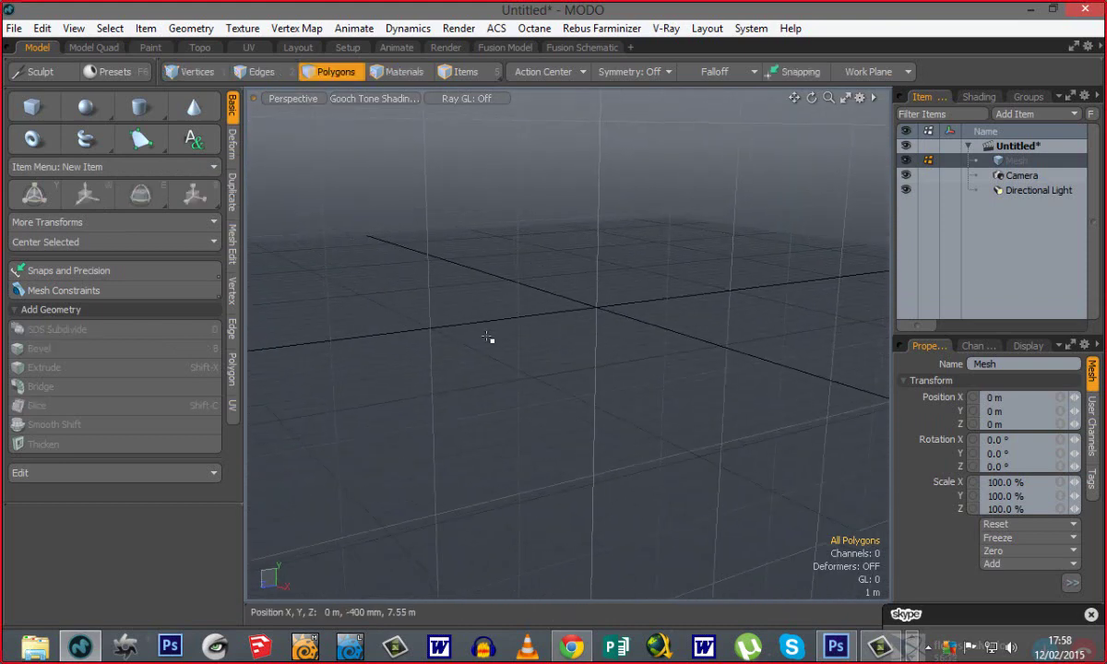
{"action": "left_click_drag", "start_coordinate": [502, 343], "coordinate": [362, 391], "text": "alt"}
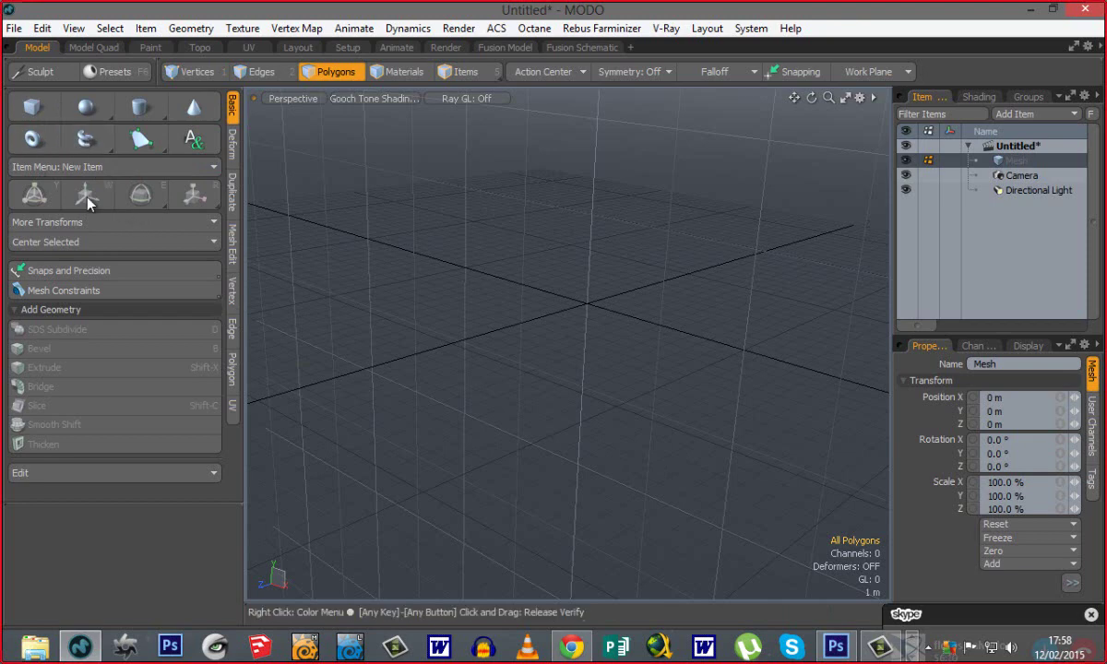
{"action": "left_click", "coordinate": [31, 141]}
{"action": "left_click_drag", "start_coordinate": [529, 307], "coordinate": [609, 270]}
{"action": "left_click_drag", "start_coordinate": [406, 367], "coordinate": [430, 393], "text": "alt"}
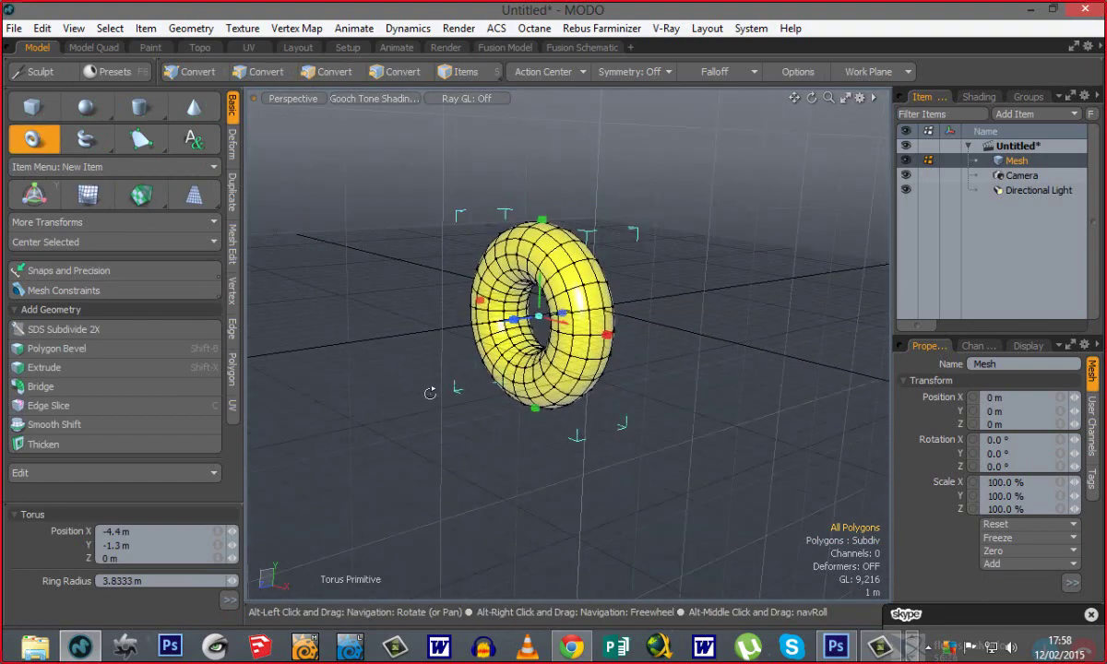
{"action": "key", "text": "space"}
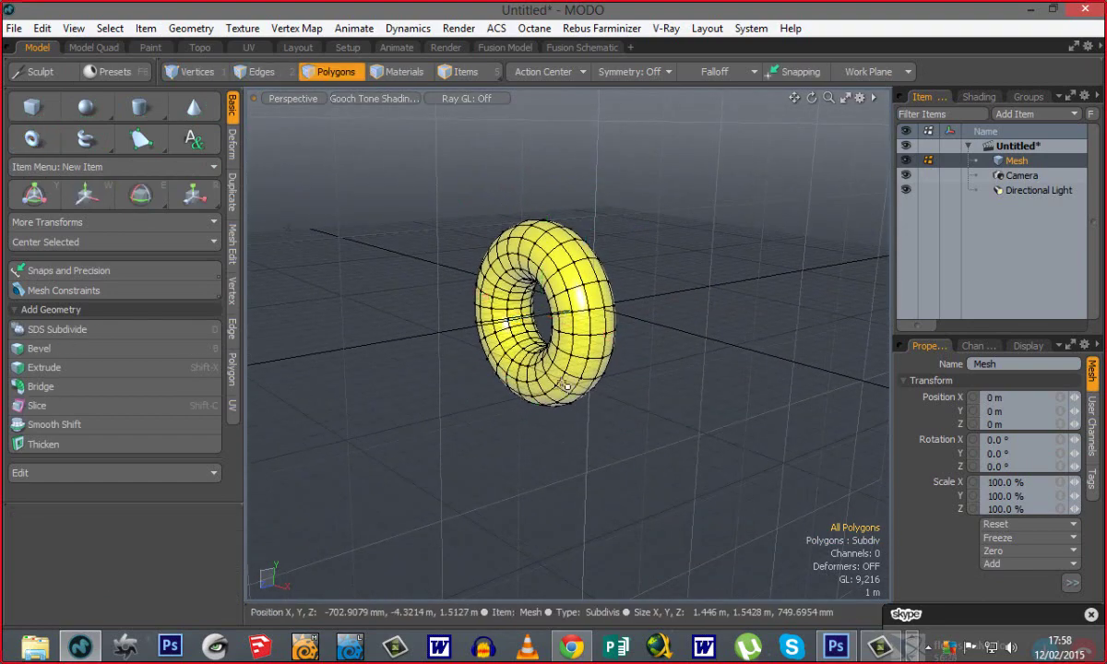
{"action": "key", "text": "Delete"}
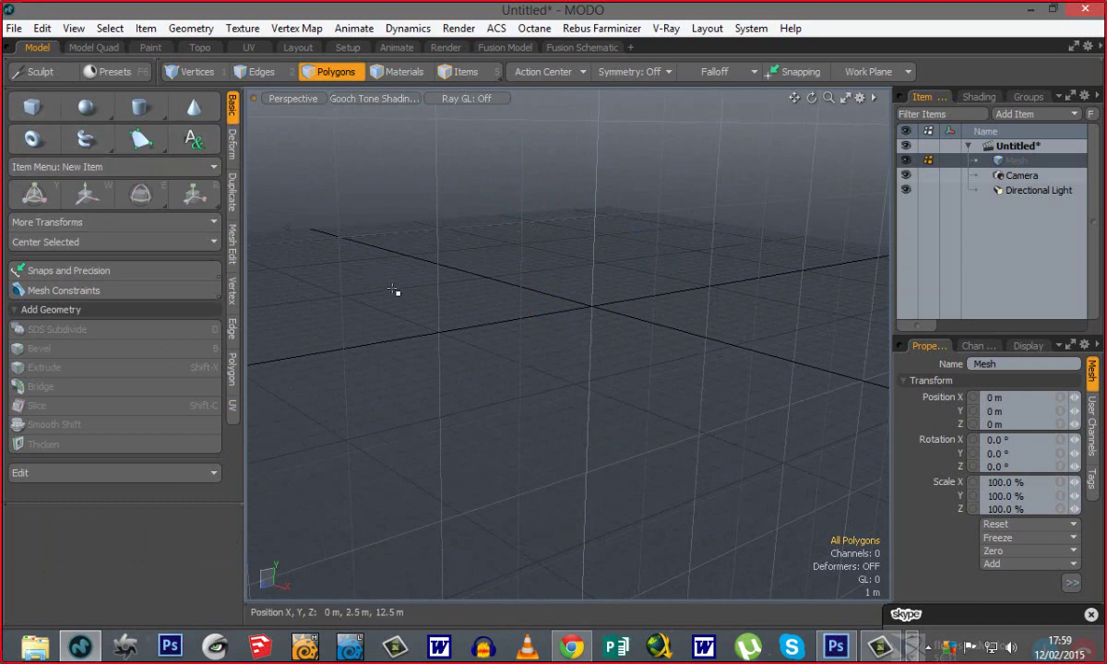
Draw a cube from a ground-plane base about 10.25 m wide in X, raise it to about 9.85 m in Y, and delete it.
{"action": "left_click", "coordinate": [37, 103]}
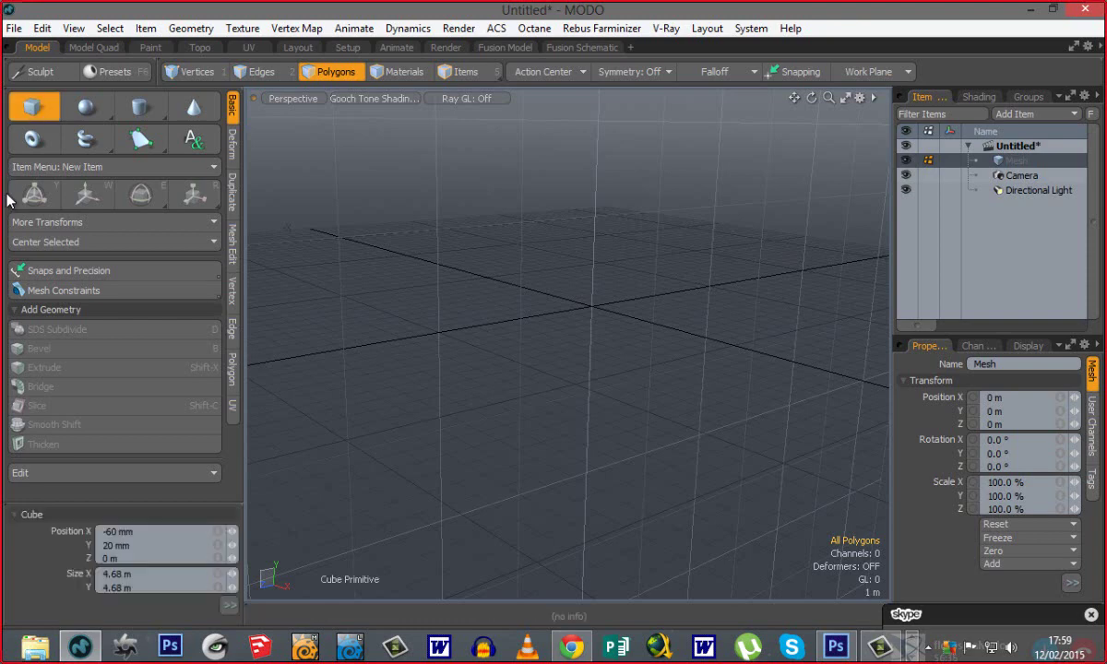
{"action": "left_click_drag", "start_coordinate": [502, 328], "coordinate": [504, 504], "text": "alt"}
{"action": "key", "text": "3"}
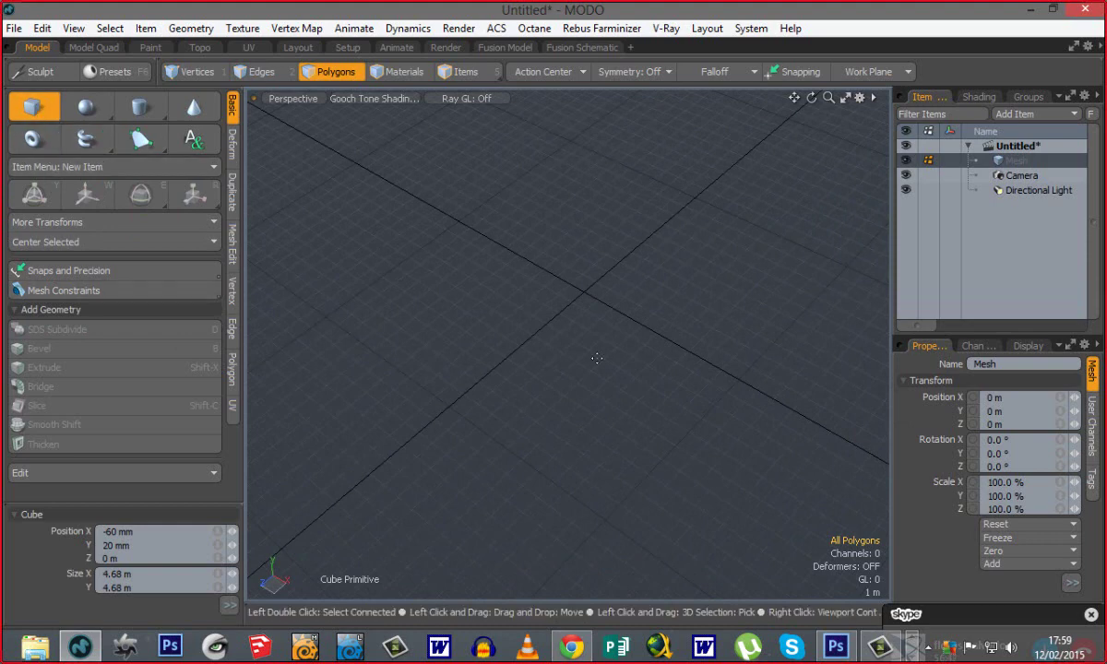
{"action": "left_click_drag", "start_coordinate": [552, 268], "coordinate": [595, 457]}
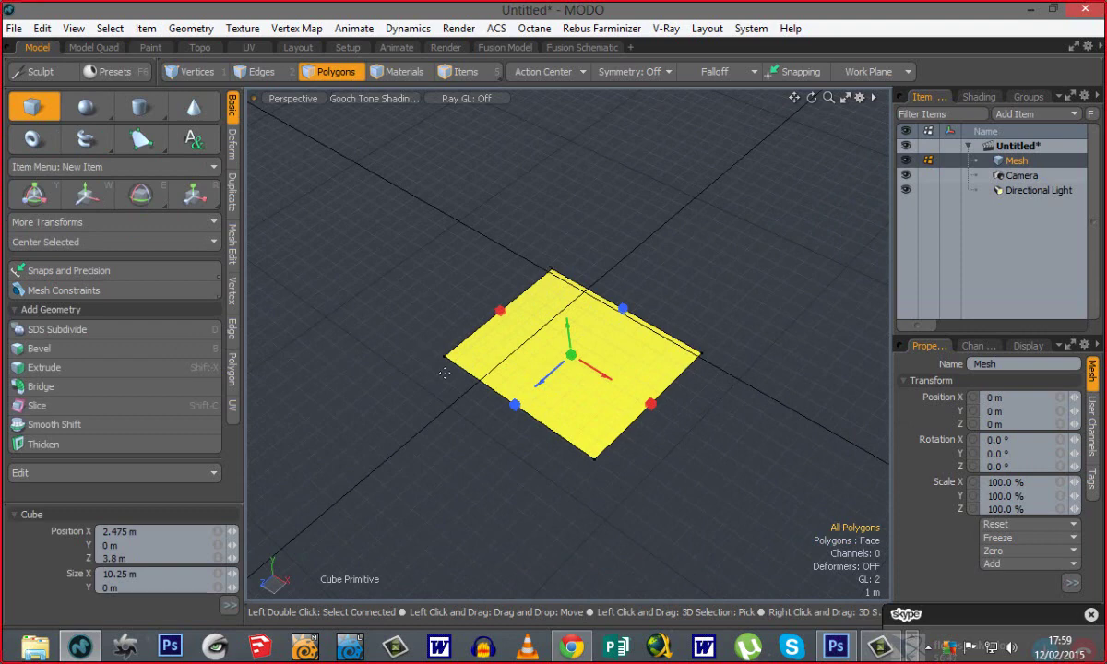
{"action": "left_click_drag", "start_coordinate": [505, 483], "coordinate": [536, 119], "text": "alt"}
{"action": "left_click_drag", "start_coordinate": [542, 393], "coordinate": [692, 397], "text": "alt"}
{"action": "key", "text": "space"}
{"action": "double_click", "coordinate": [517, 383]}
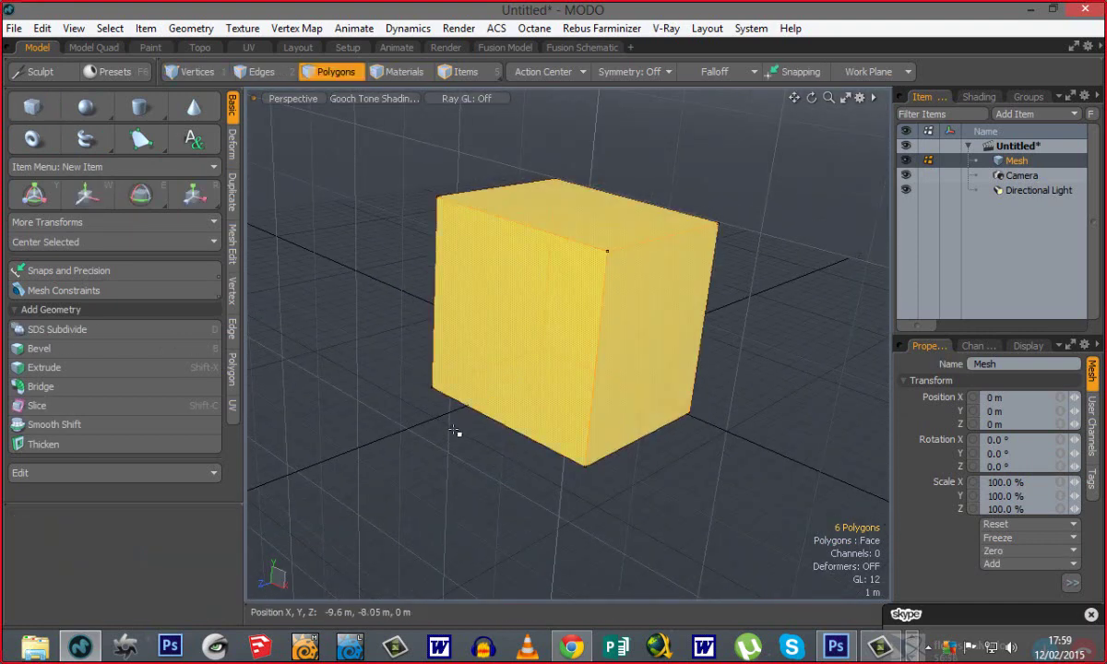
{"action": "key", "text": "Delete"}
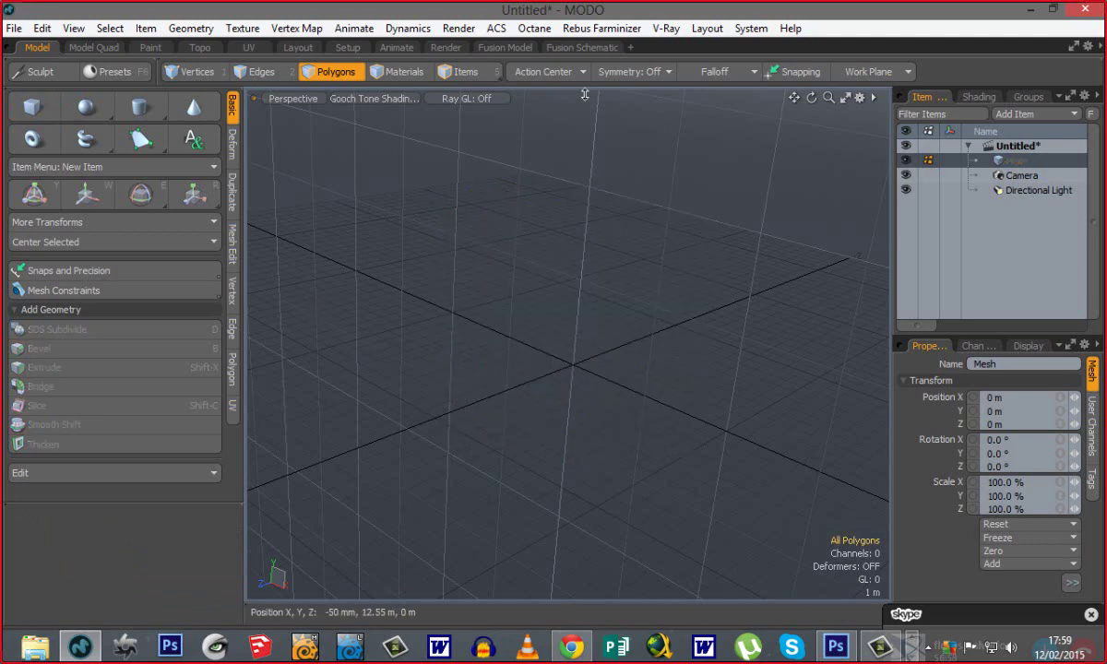
Draw a uniformly proportioned cube of about 12.7 m outward from its center near the origin and delete it.
{"action": "left_click", "coordinate": [36, 108]}
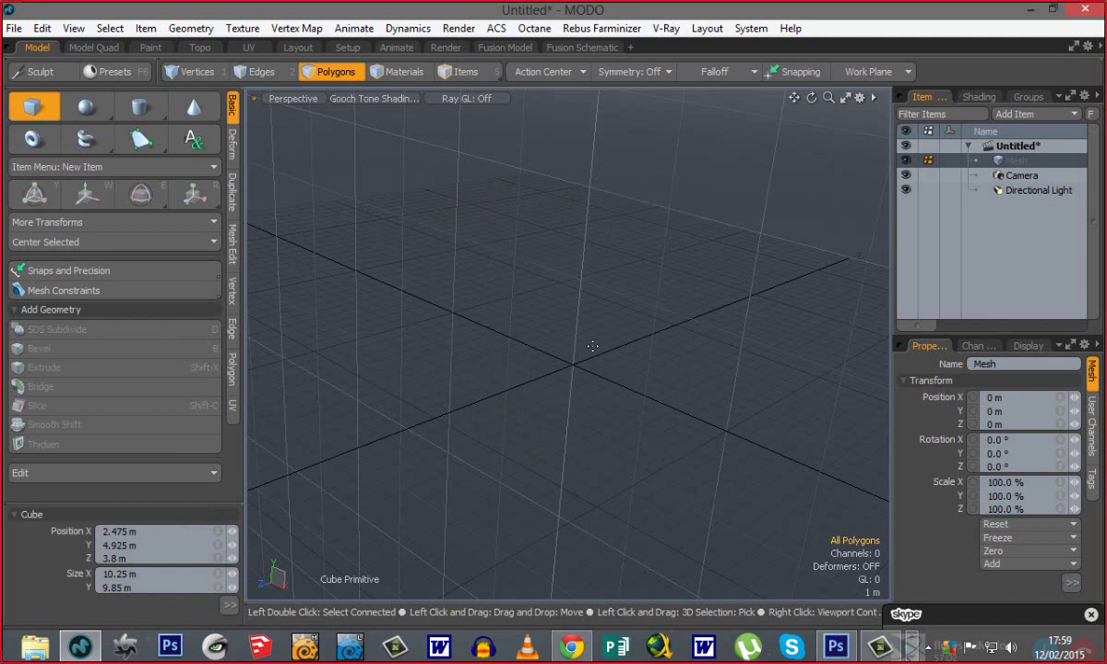
{"action": "key", "text": "ctrl"}
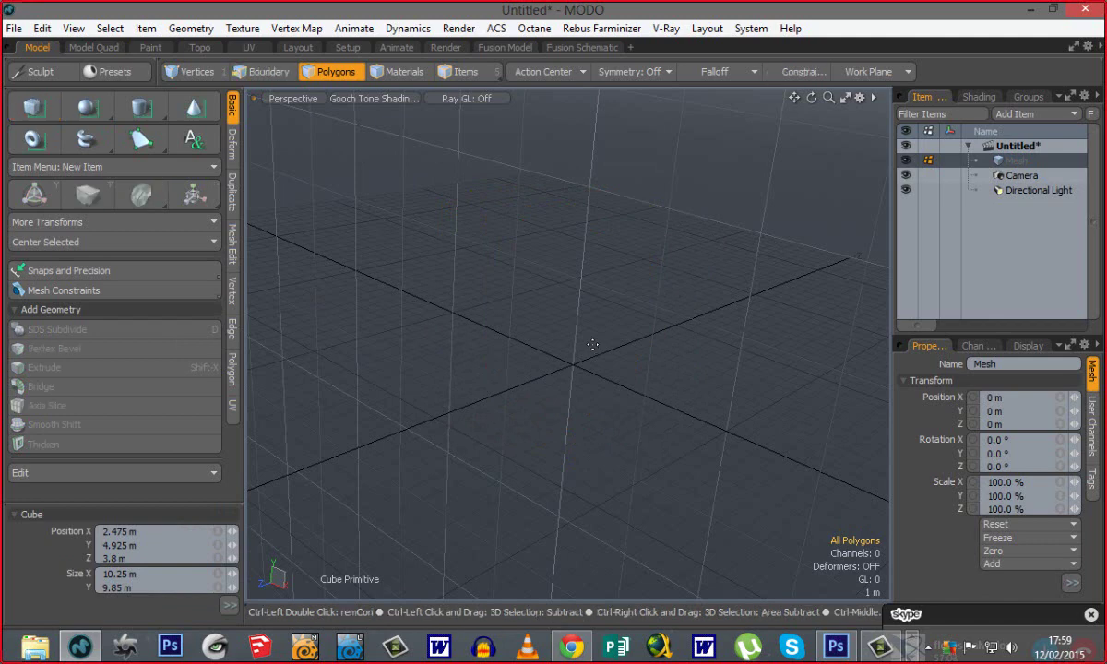
{"action": "left_click_drag", "start_coordinate": [565, 334], "coordinate": [530, 321], "text": "ctrl"}
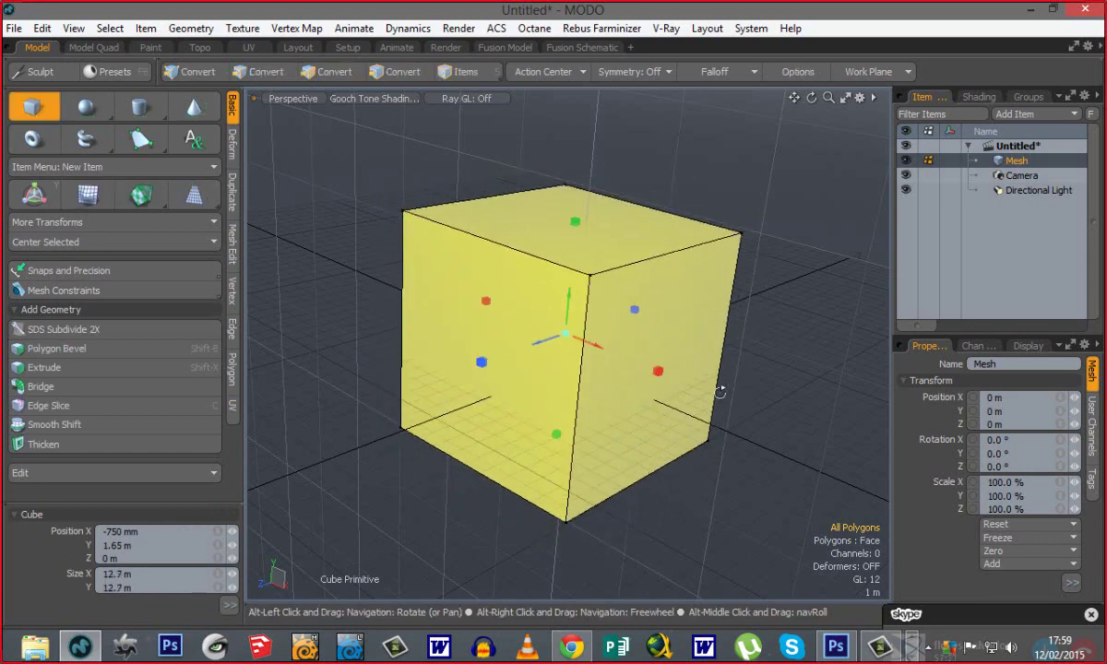
{"action": "left_click_drag", "start_coordinate": [722, 390], "coordinate": [616, 618], "text": "alt"}
{"action": "key", "text": "q"}
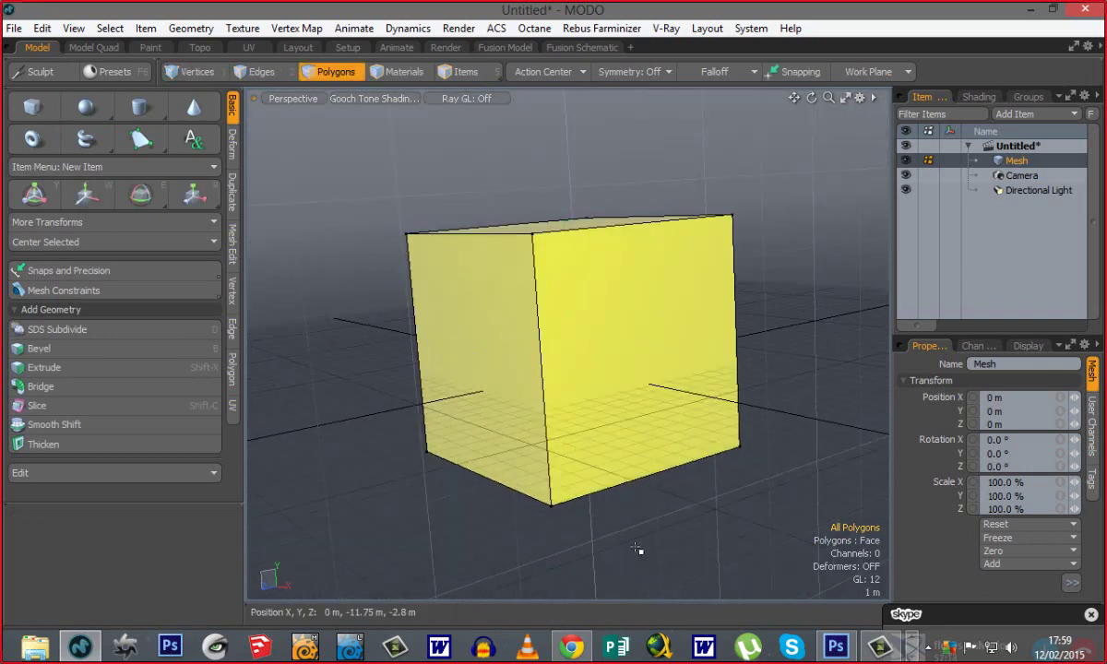
{"action": "double_click", "coordinate": [612, 454]}
{"action": "key", "text": "Delete"}
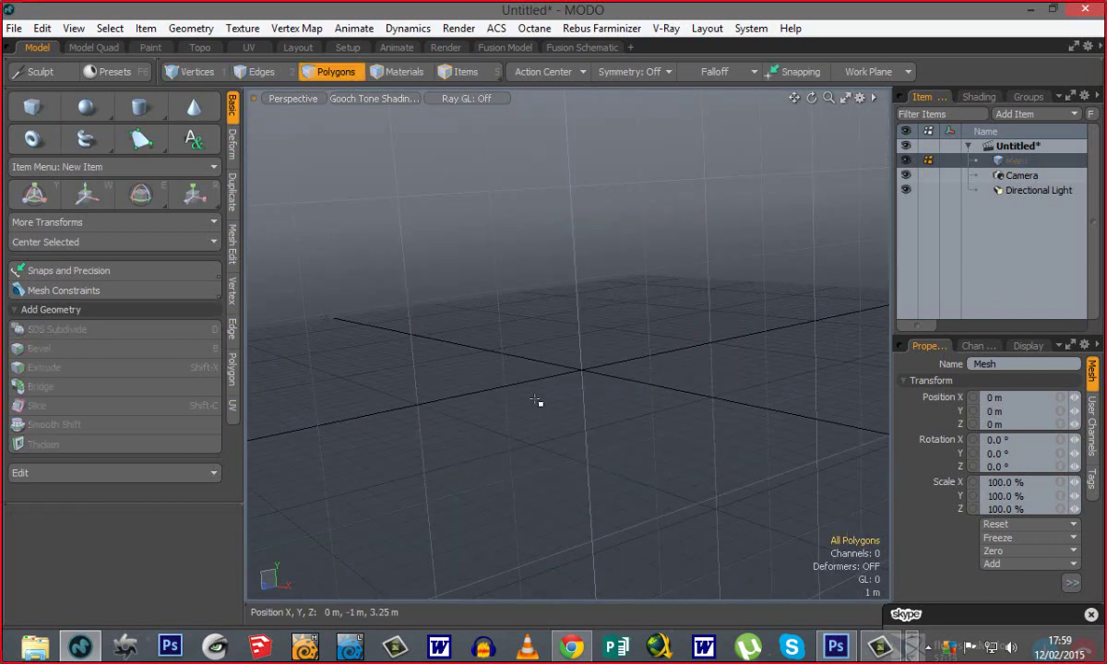
Create a default-size unit cube centered at the origin.
{"action": "left_click_drag", "start_coordinate": [487, 279], "coordinate": [505, 344], "text": "alt"}
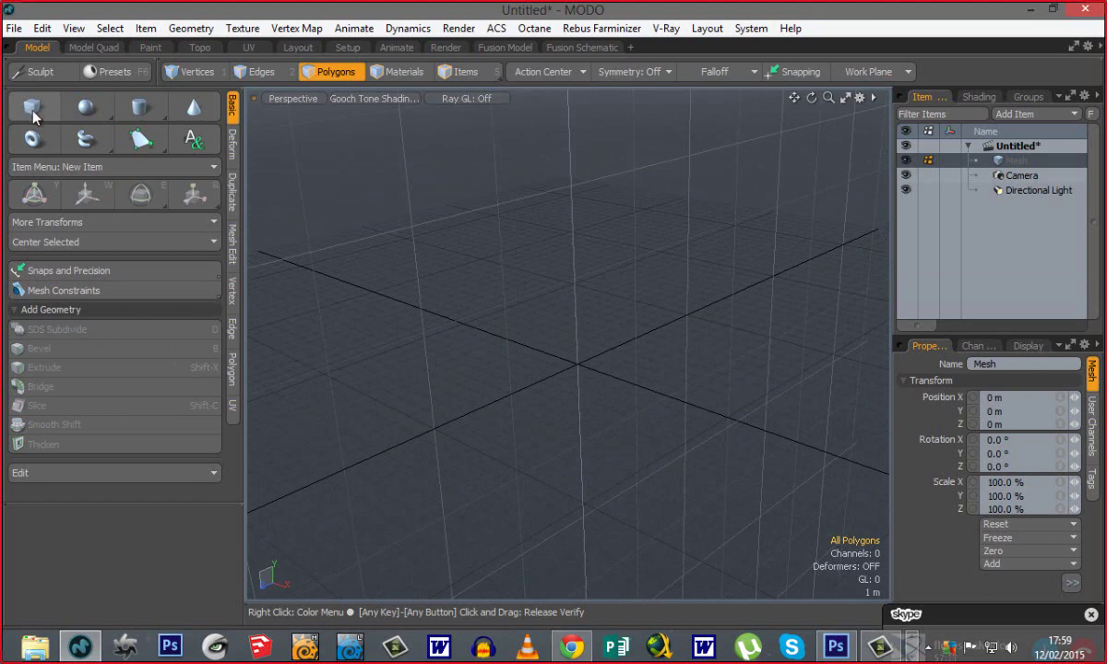
{"action": "key", "text": "ctrl"}
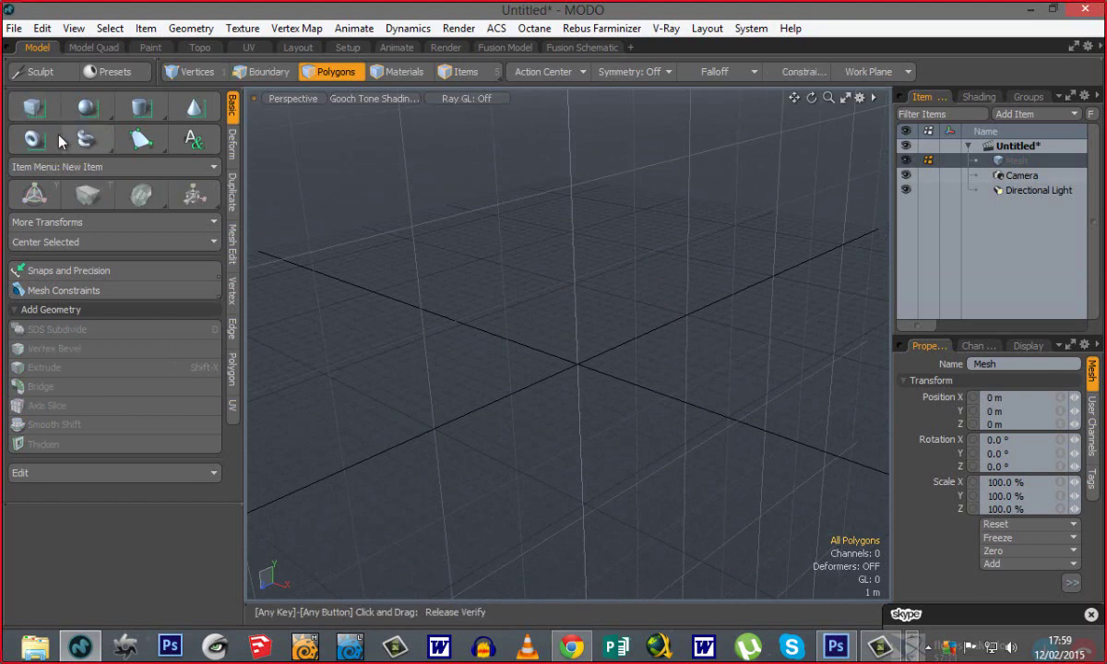
{"action": "left_click", "coordinate": [35, 110], "text": "ctrl"}
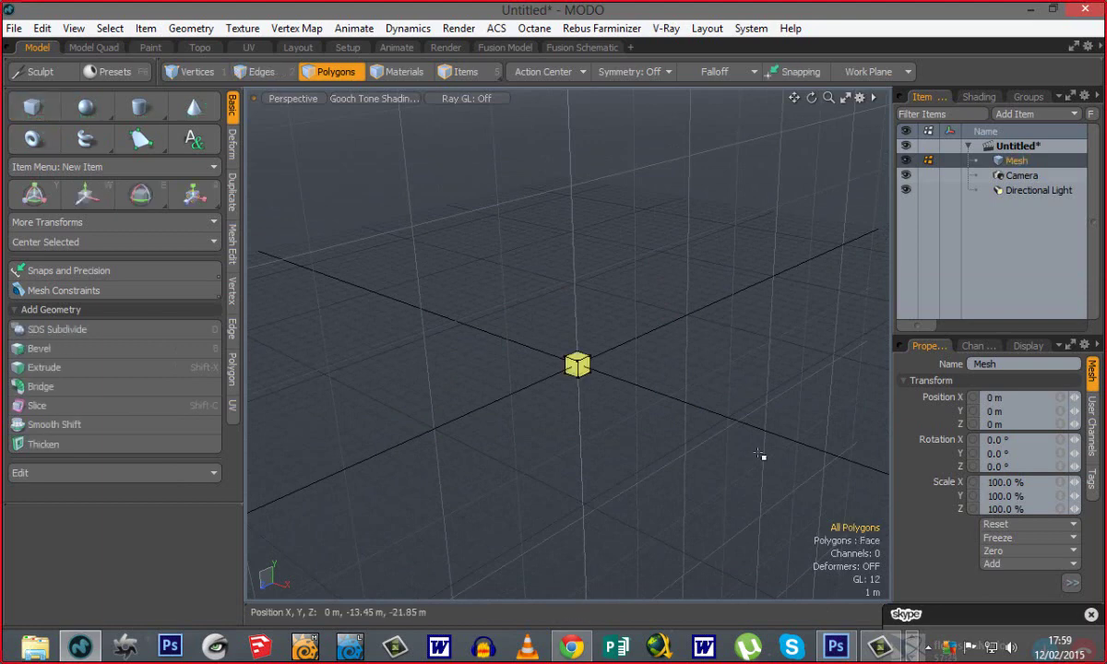
{"action": "left_click_drag", "start_coordinate": [646, 388], "coordinate": [678, 377], "text": "ctrl+alt"}
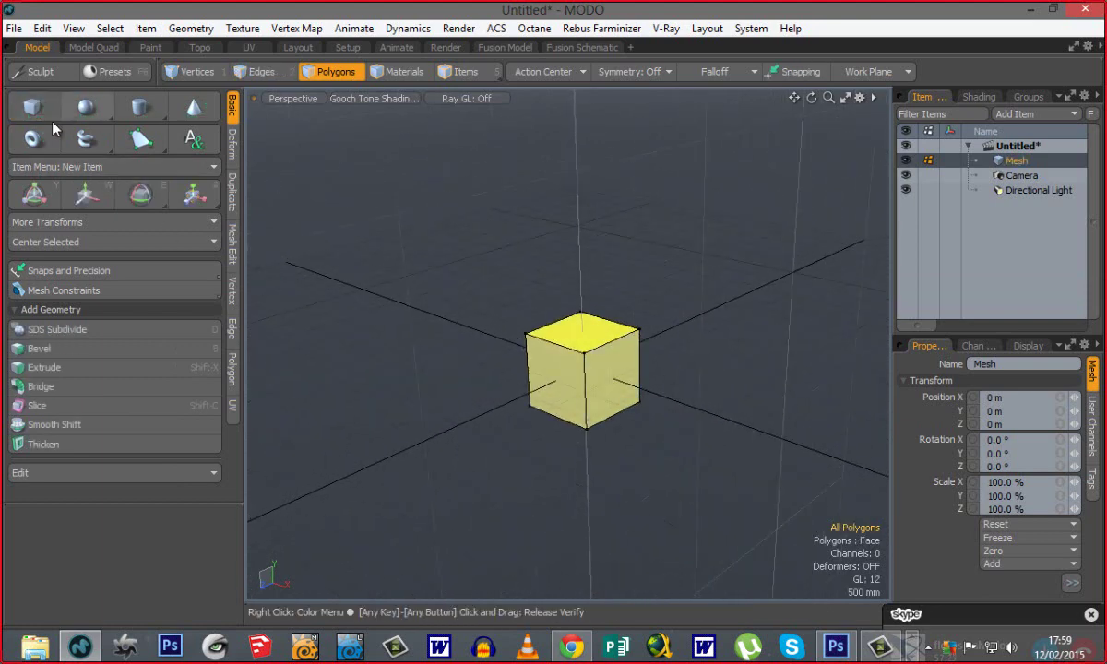
Select the whole unit cube at the origin and delete it.
{"action": "scroll", "coordinate": [586, 378], "scroll_direction": "up", "scroll_amount": 5}
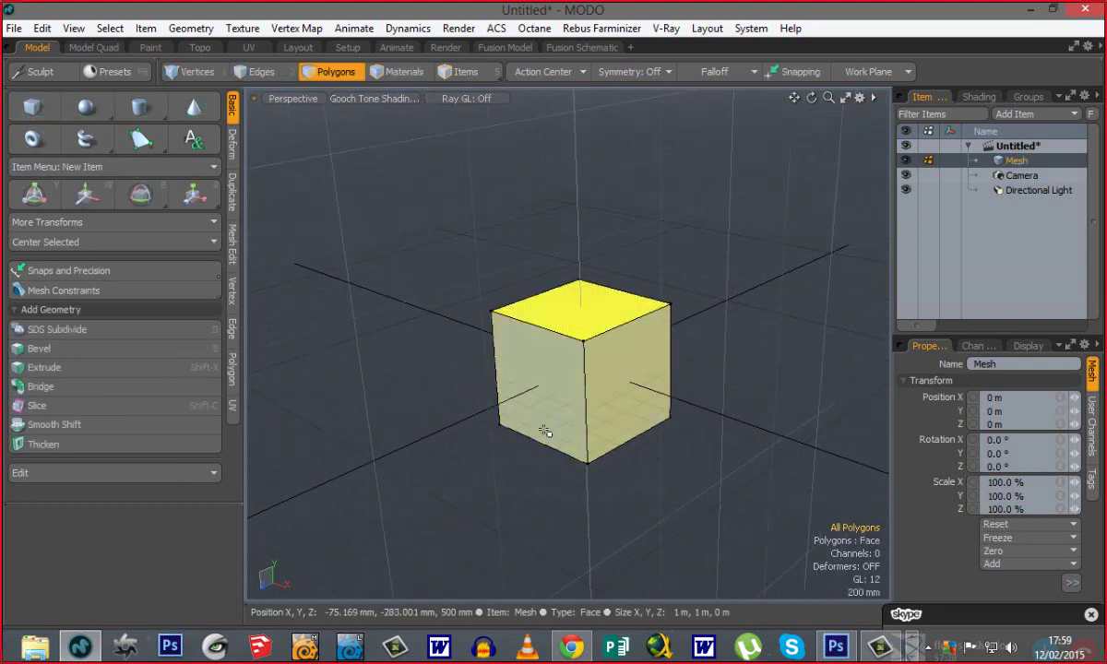
{"action": "left_click_drag", "start_coordinate": [460, 313], "coordinate": [523, 313], "text": "alt"}
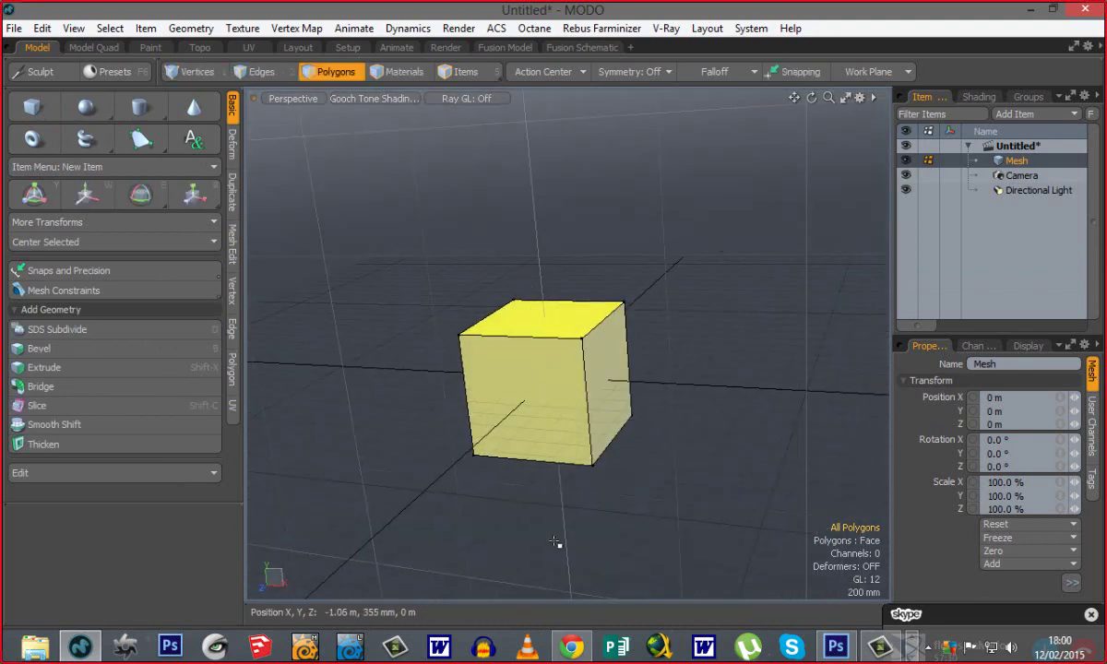
{"action": "left_click_drag", "start_coordinate": [499, 456], "coordinate": [570, 444], "text": "alt"}
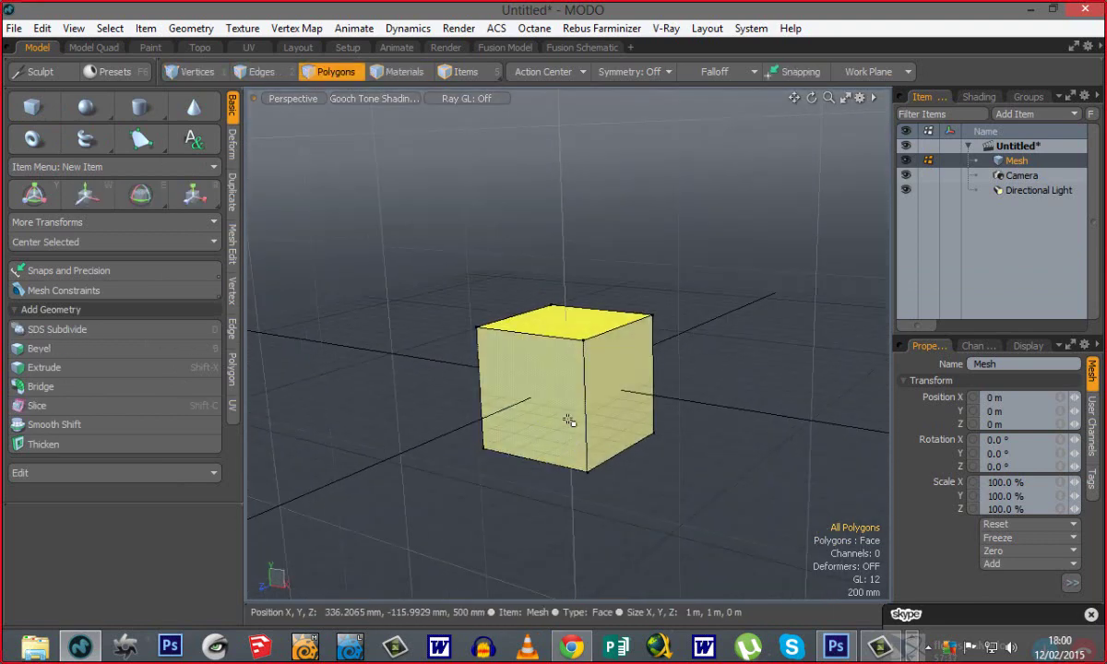
{"action": "double_click", "coordinate": [566, 421]}
{"action": "key", "text": "Delete"}
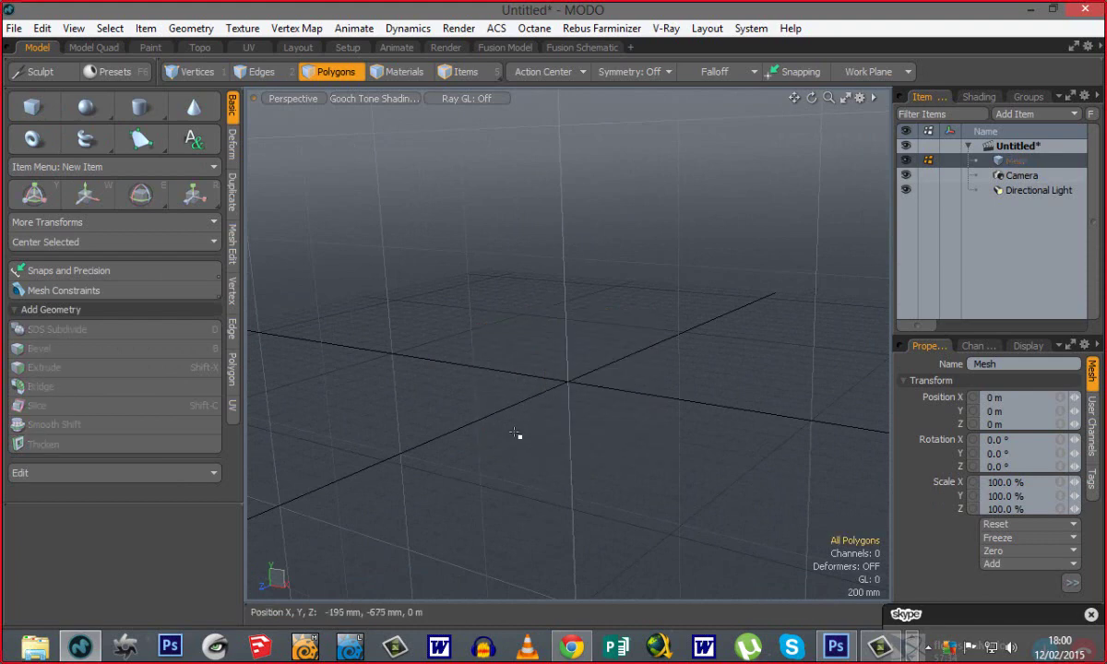
Draw an irregular eight-point polygon around the origin on the ground plane with the Pen tool and delete it.
{"action": "mouse_move", "coordinate": [623, 386]}
{"action": "left_mouse_down", "text": "alt"}
{"action": "mouse_move", "coordinate": [571, 379]}
{"action": "mouse_move", "coordinate": [622, 396]}
{"action": "left_mouse_up", "text": "alt"}
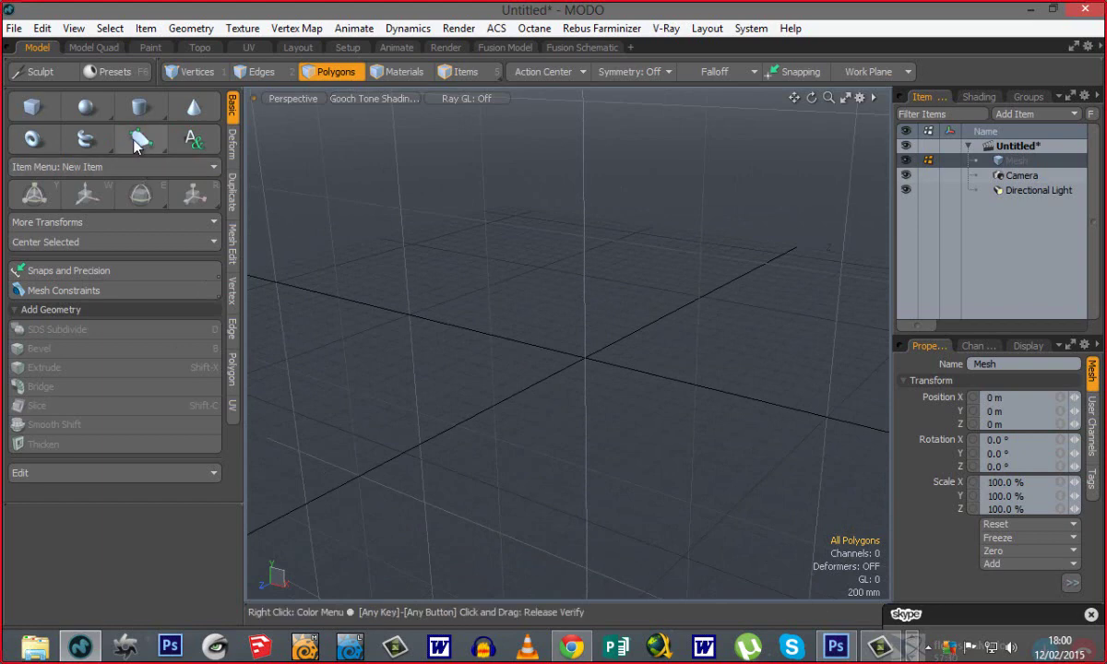
{"action": "left_click", "coordinate": [141, 139]}
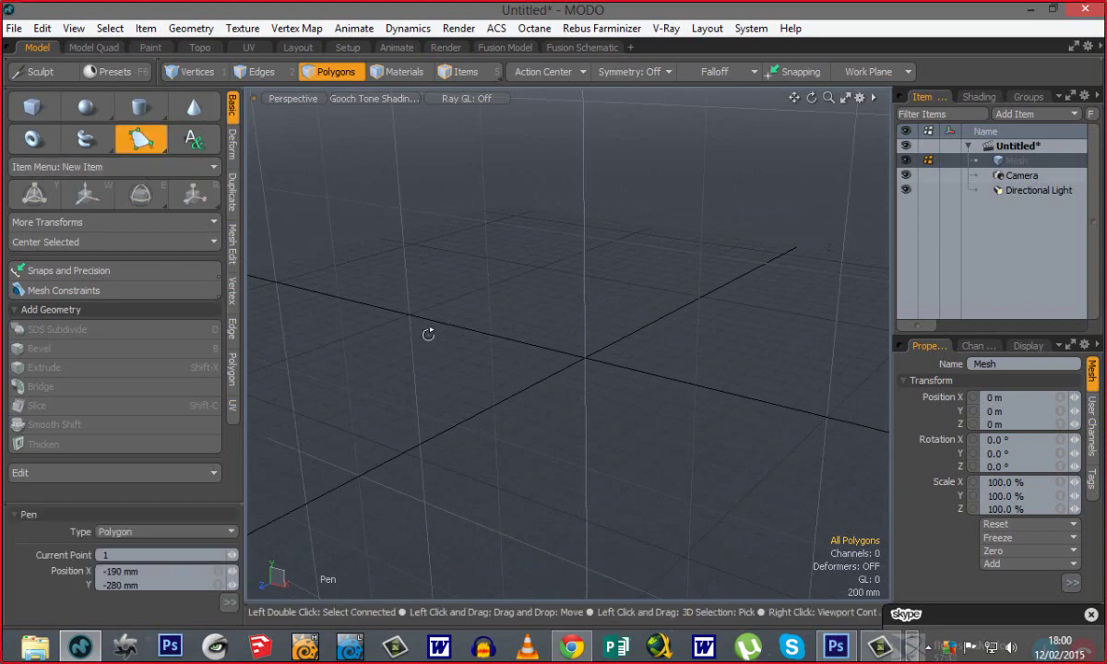
{"action": "left_click_drag", "start_coordinate": [430, 331], "coordinate": [507, 247], "text": "alt"}
{"action": "left_click", "coordinate": [411, 274]}
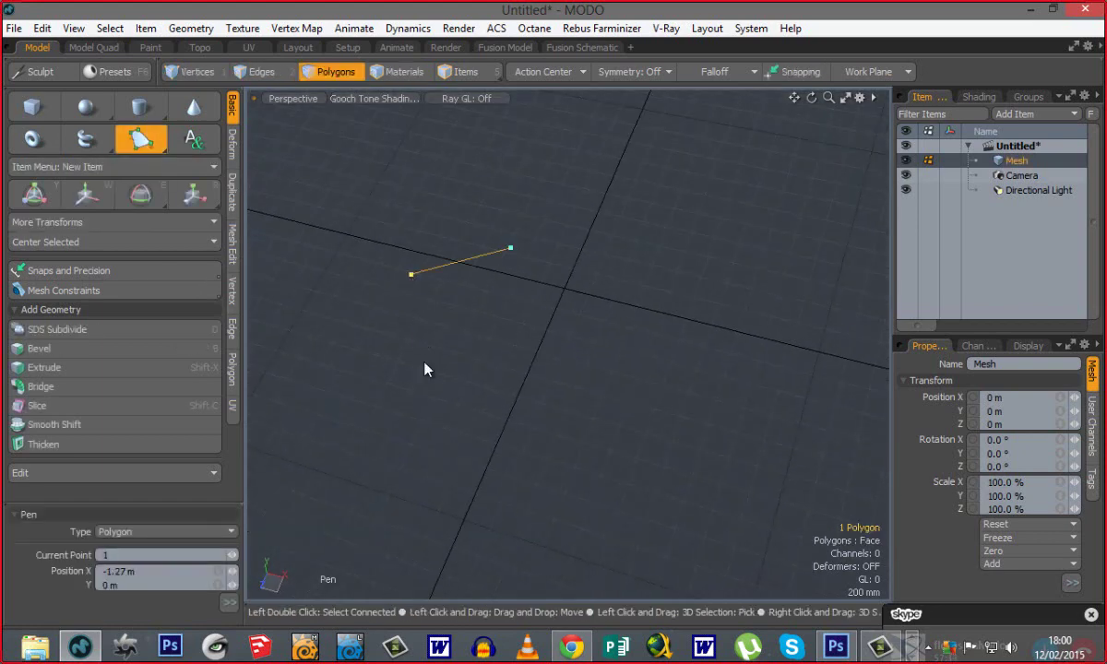
{"action": "left_click", "coordinate": [425, 362]}
{"action": "left_click", "coordinate": [516, 421]}
{"action": "left_click", "coordinate": [609, 332]}
{"action": "left_click", "coordinate": [727, 301]}
{"action": "left_click", "coordinate": [690, 221]}
{"action": "left_click", "coordinate": [609, 173]}
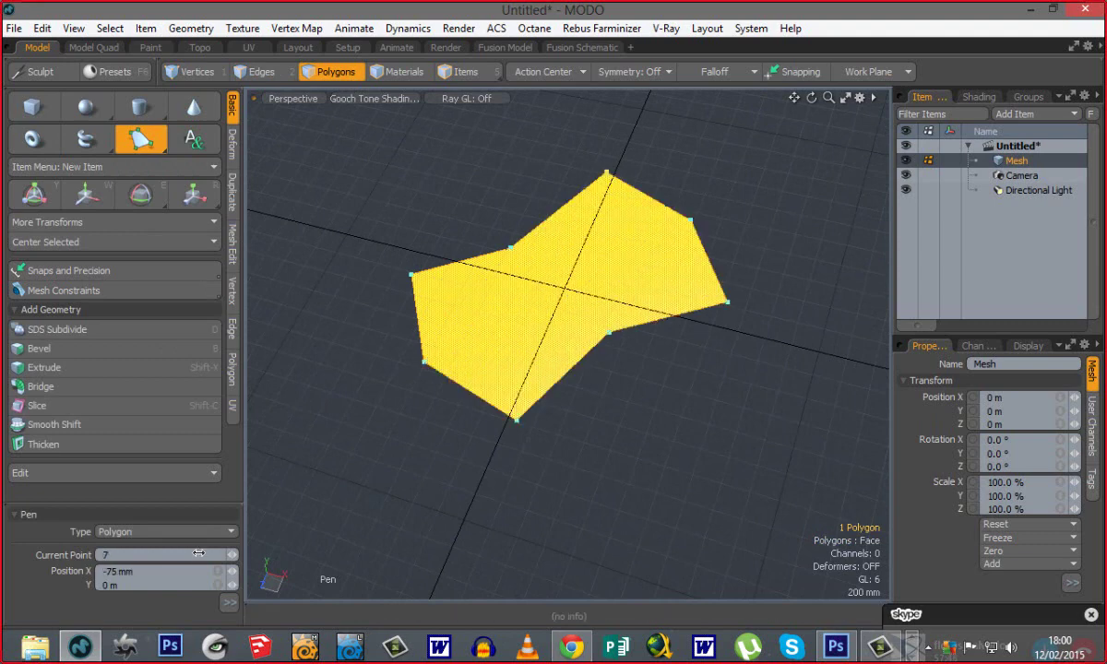
{"action": "key", "text": "space"}
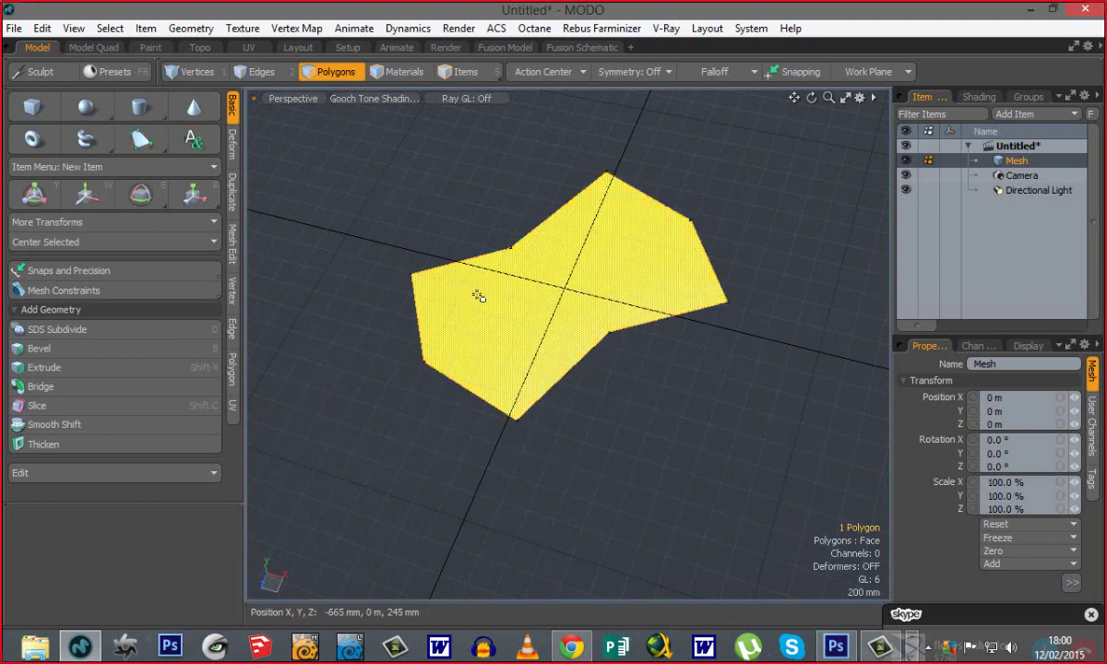
{"action": "key", "text": "Delete"}
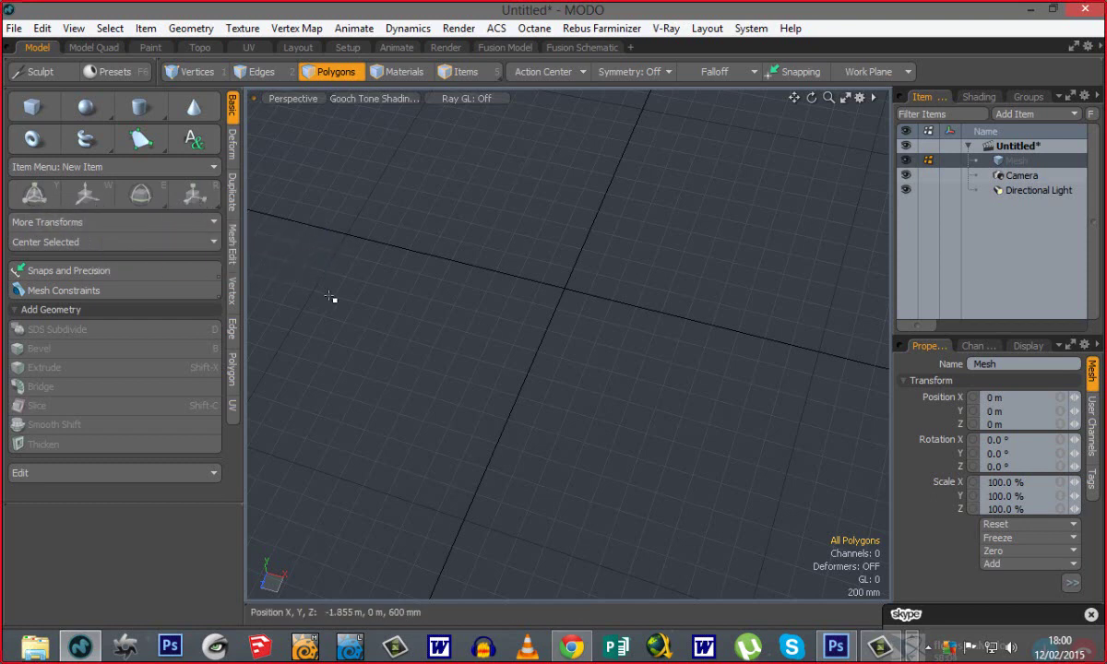
Create a default-size unit cube at the origin of the empty mesh.
{"action": "left_click", "coordinate": [32, 107]}
{"action": "left_click_drag", "start_coordinate": [506, 383], "coordinate": [536, 427], "text": "alt"}
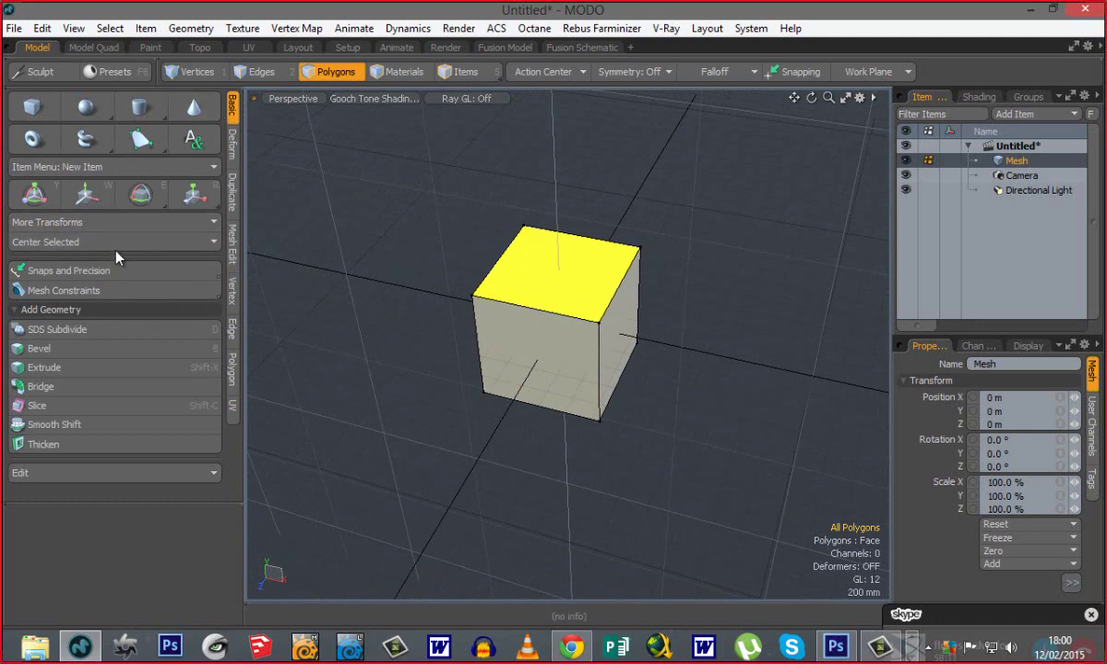
{"action": "left_click_drag", "start_coordinate": [546, 425], "coordinate": [559, 404], "text": "alt"}
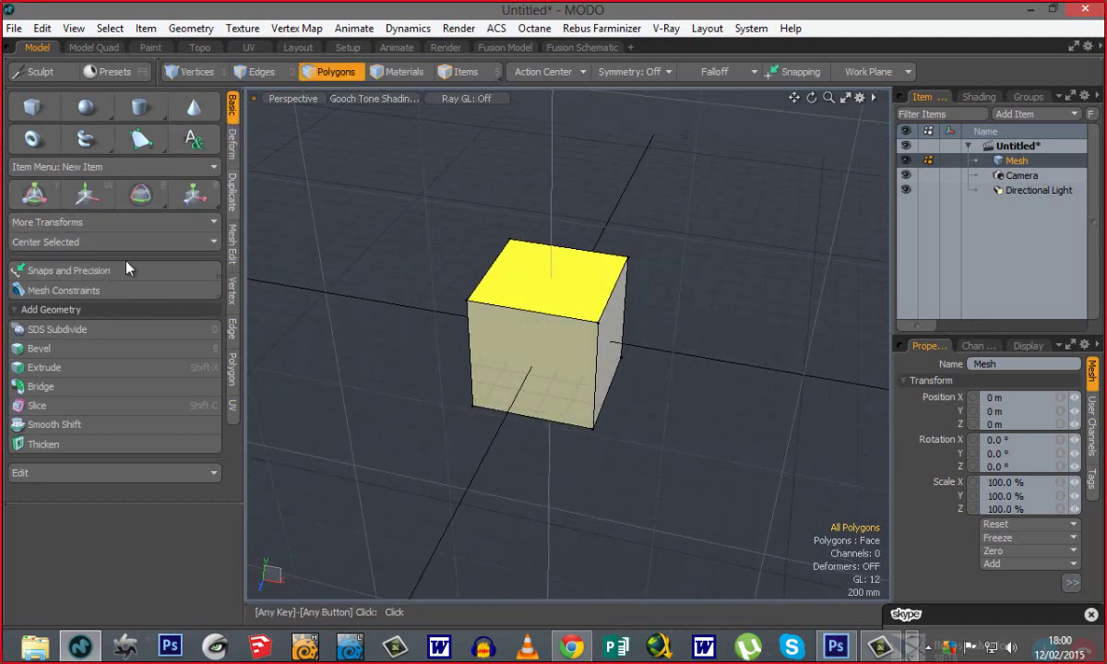
Move the cube a short distance from the origin along the X axis with the Move tool.
{"action": "left_click", "coordinate": [89, 205]}
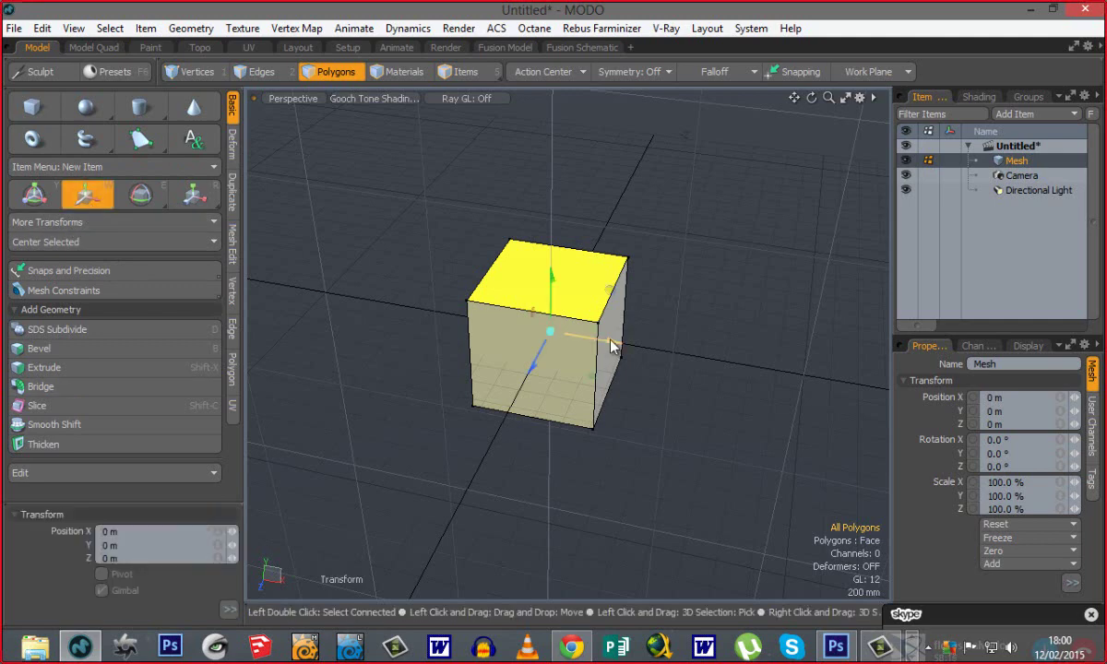
{"action": "left_click_drag", "start_coordinate": [572, 318], "coordinate": [629, 294]}
{"action": "key", "text": "q"}
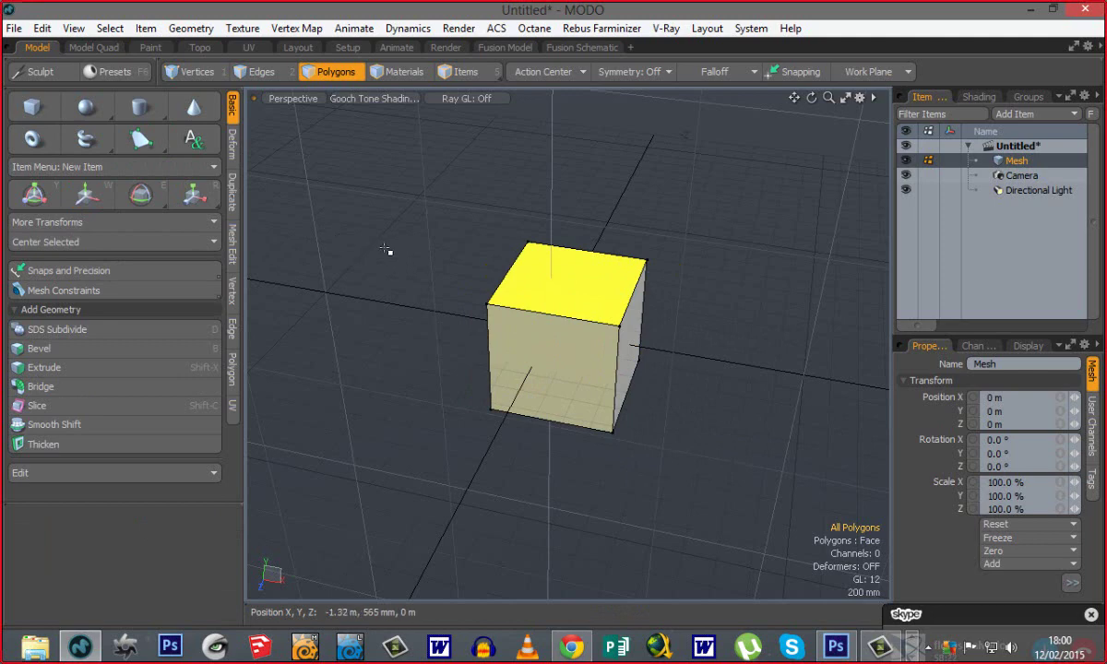
Select all polygons of the shifted cube and delete them.
{"action": "left_click_drag", "start_coordinate": [550, 375], "coordinate": [507, 364], "text": "alt"}
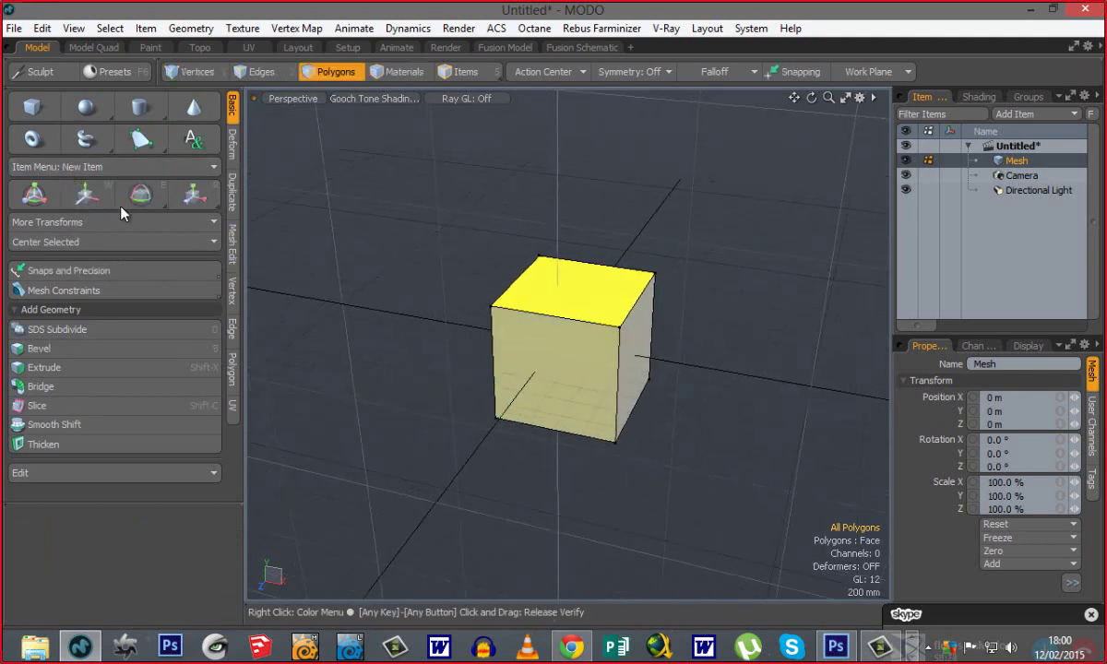
{"action": "double_click", "coordinate": [551, 344]}
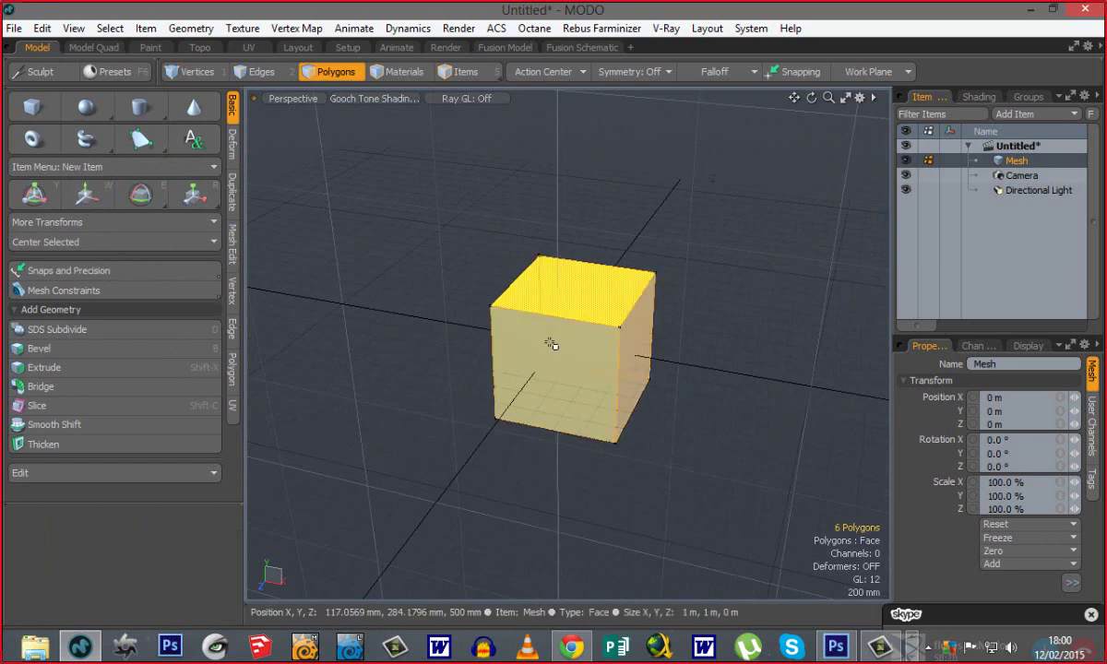
{"action": "key", "text": "Delete"}
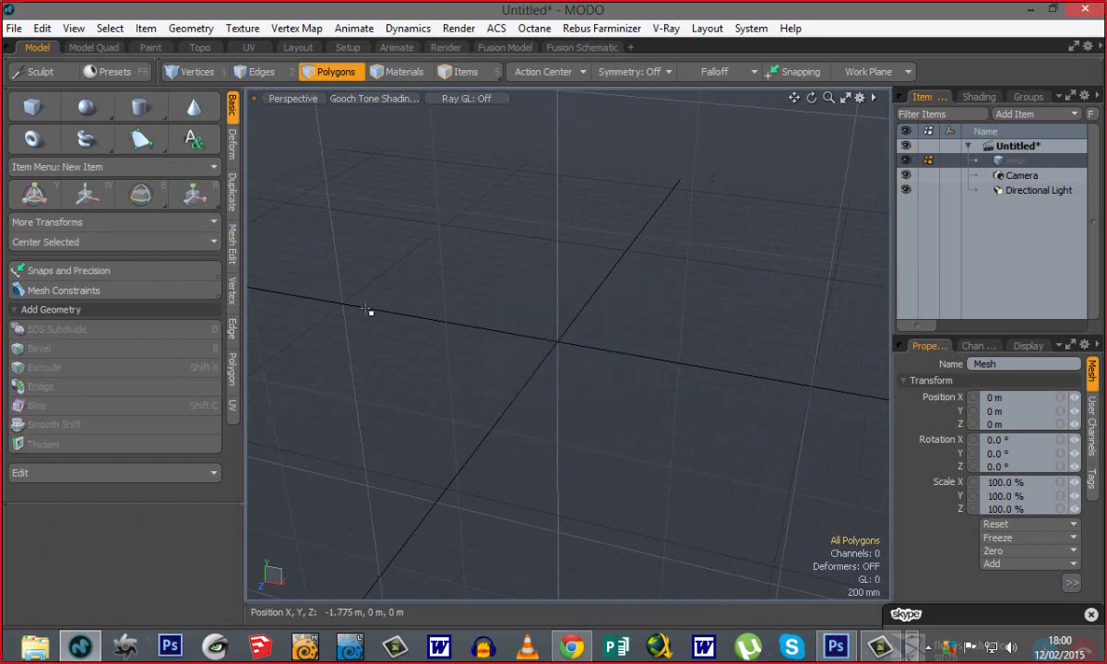
{"action": "left_click", "coordinate": [107, 273]}
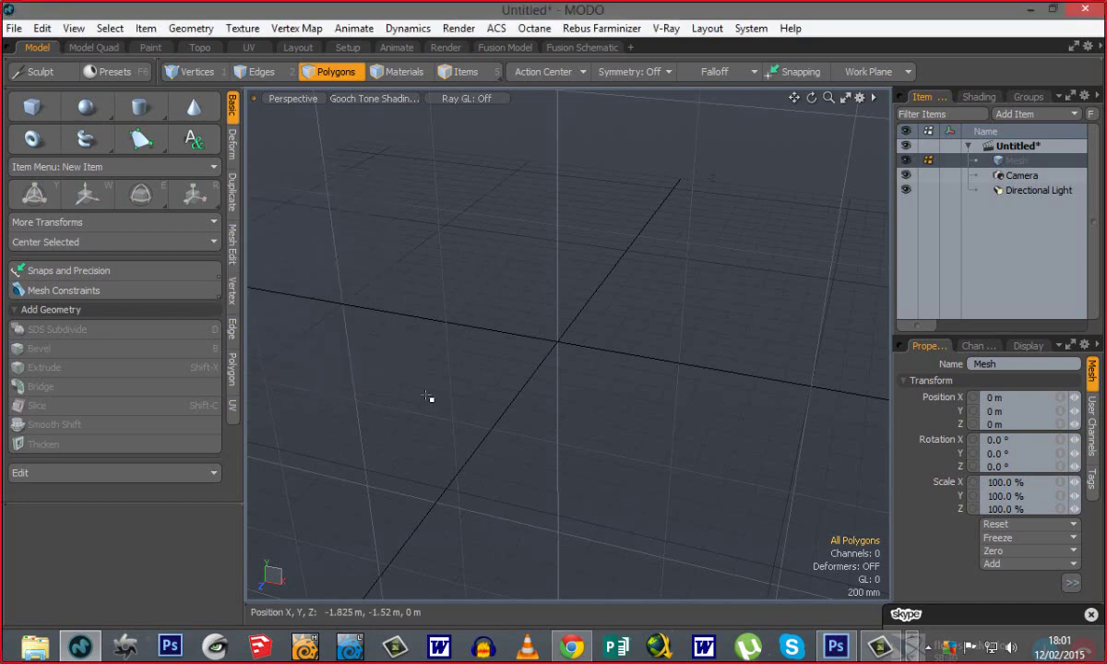
Create a new default unit cube centered at the origin.
{"action": "mouse_move", "coordinate": [539, 388]}
{"action": "left_mouse_down", "text": "alt"}
{"action": "mouse_move", "coordinate": [546, 331]}
{"action": "mouse_move", "coordinate": [546, 367]}
{"action": "left_mouse_up", "text": "alt"}
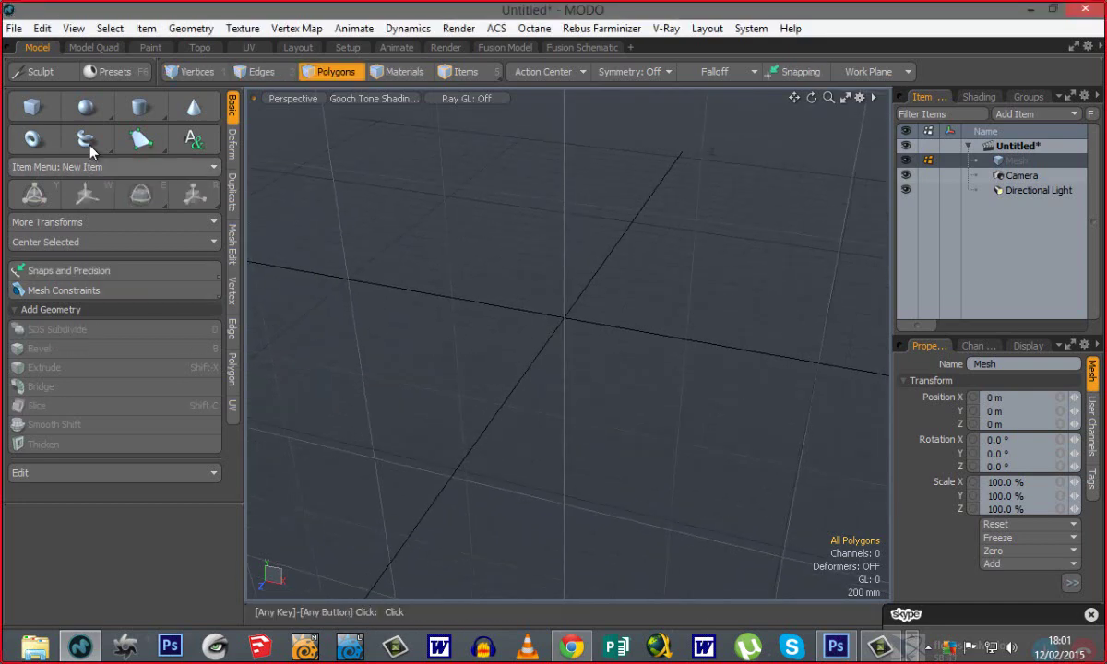
{"action": "left_click", "coordinate": [37, 106]}
{"action": "left_click_drag", "start_coordinate": [586, 440], "coordinate": [634, 365], "text": "alt"}
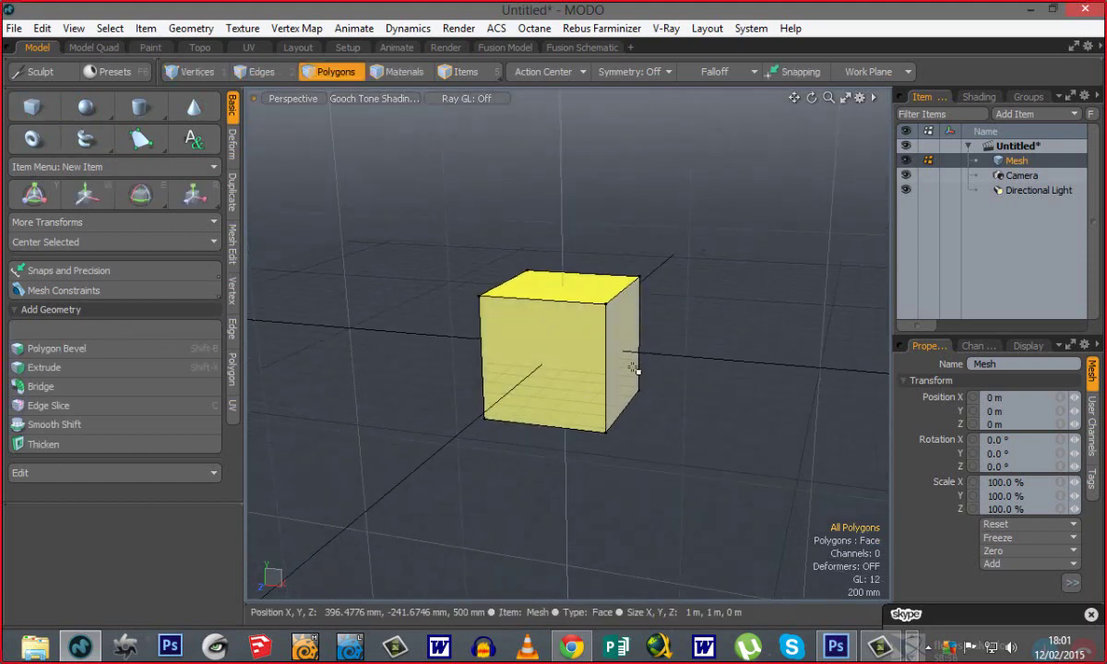
{"action": "left_click_drag", "start_coordinate": [598, 325], "coordinate": [635, 324], "text": "alt"}
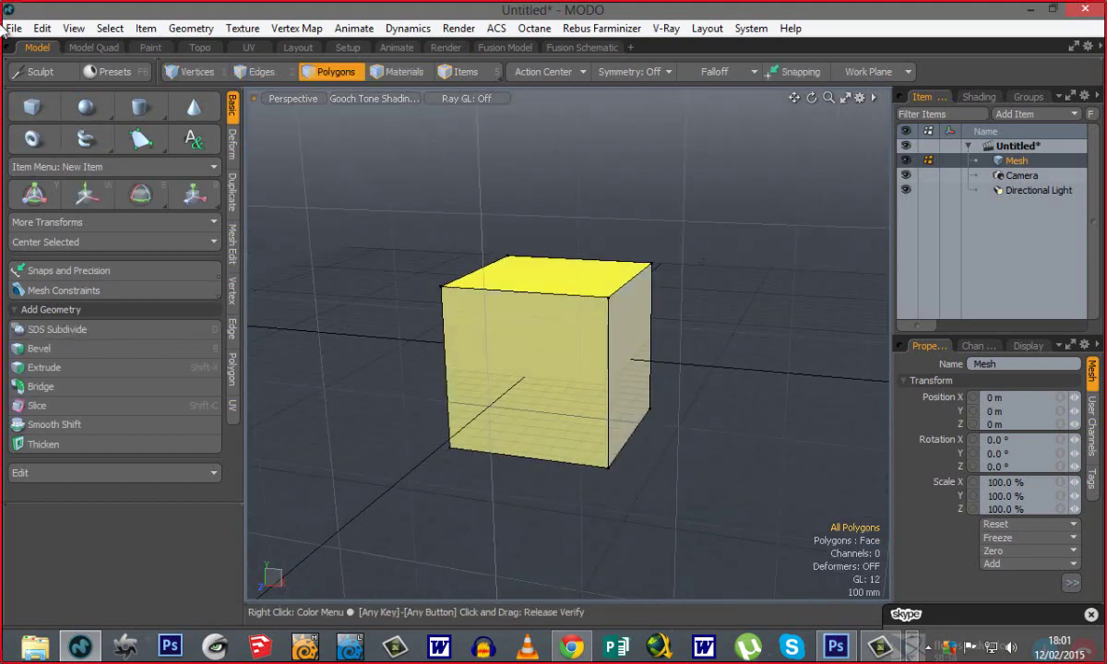
Turn on the Dimensions Tool and examine the cube's edge dimensions from several angles.
{"action": "left_click", "coordinate": [73, 29]}
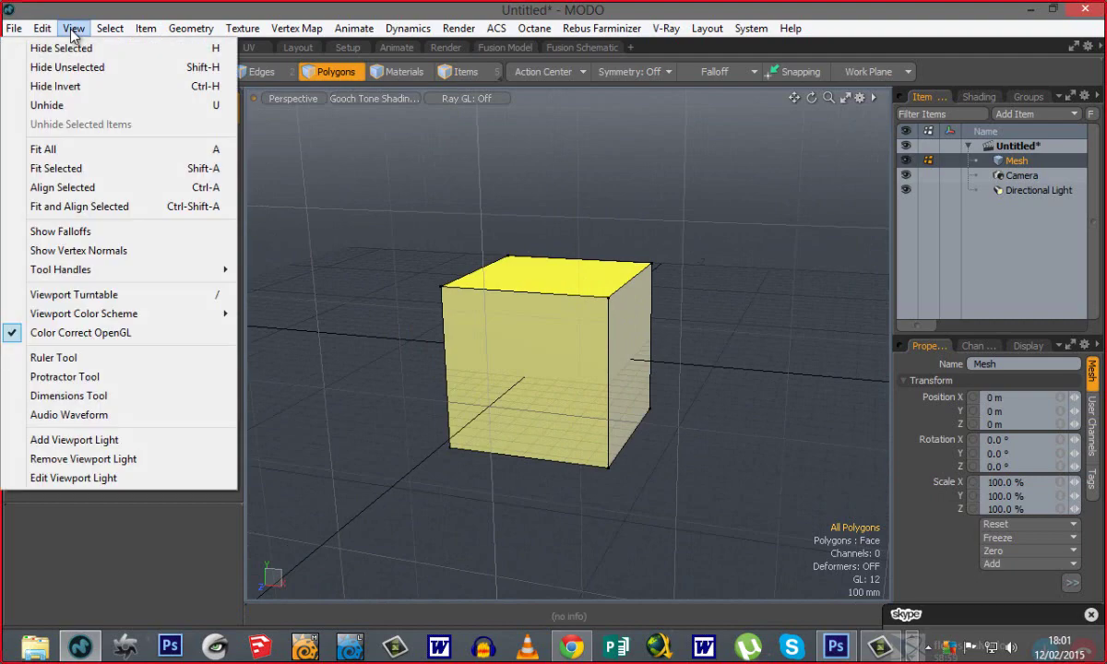
{"action": "left_click", "coordinate": [81, 397]}
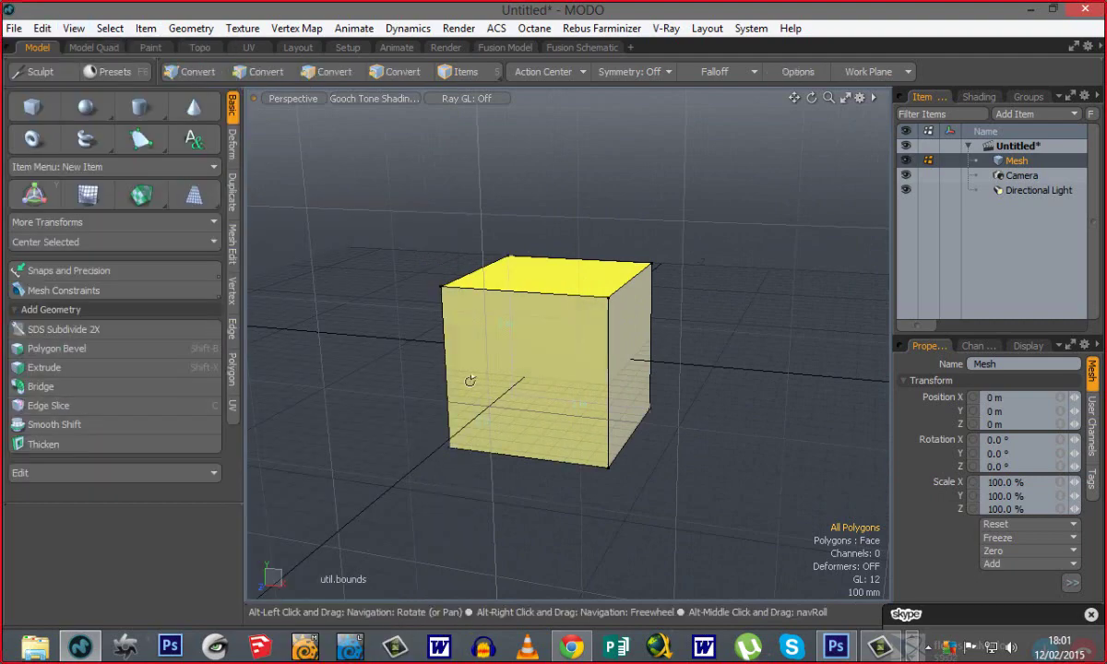
{"action": "left_click_drag", "start_coordinate": [470, 379], "coordinate": [738, 373], "text": "alt"}
{"action": "left_click_drag", "start_coordinate": [509, 397], "coordinate": [599, 392], "text": "alt+shift"}
{"action": "left_click_drag", "start_coordinate": [539, 296], "coordinate": [644, 379], "text": "alt"}
{"action": "left_click_drag", "start_coordinate": [539, 406], "coordinate": [314, 417], "text": "ctrl+alt"}
{"action": "left_click_drag", "start_coordinate": [644, 440], "coordinate": [527, 421], "text": "alt"}
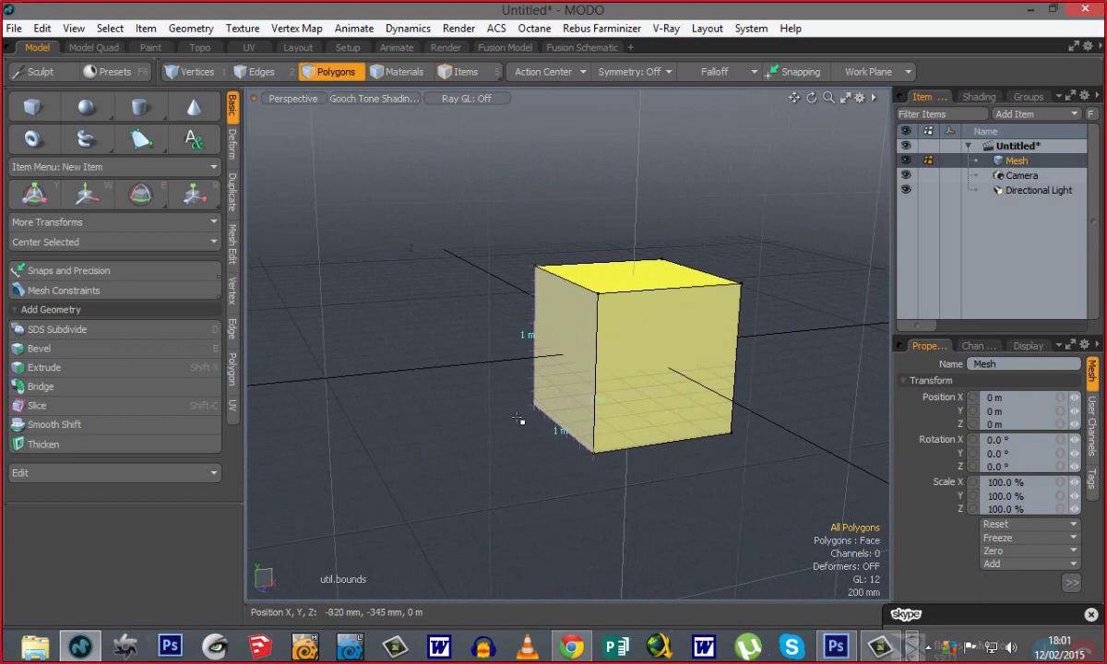
{"action": "left_click_drag", "start_coordinate": [633, 387], "coordinate": [586, 378], "text": "alt+shift"}
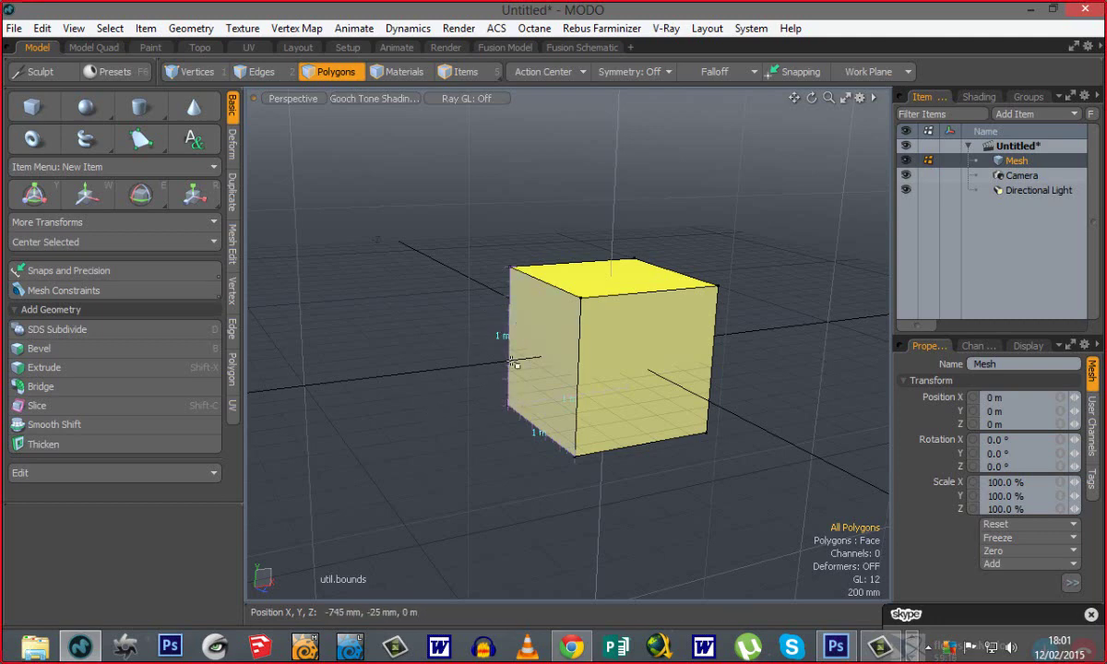
{"action": "scroll", "coordinate": [516, 434], "scroll_direction": "down", "scroll_amount": 3}
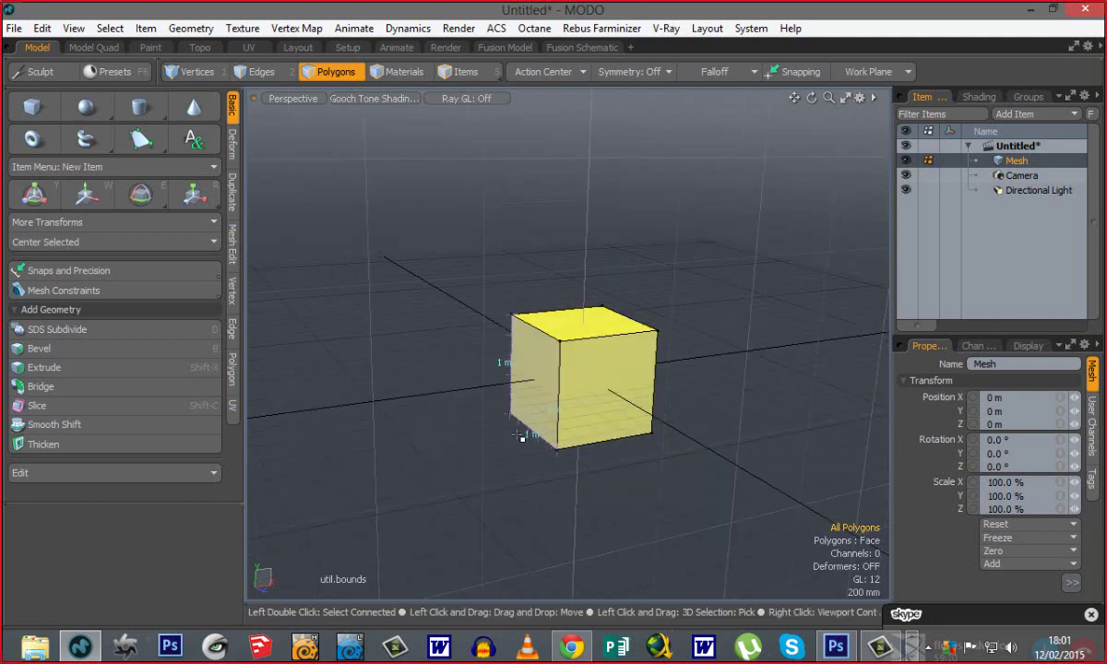
{"action": "left_click_drag", "start_coordinate": [575, 427], "coordinate": [557, 428], "text": "alt+shift"}
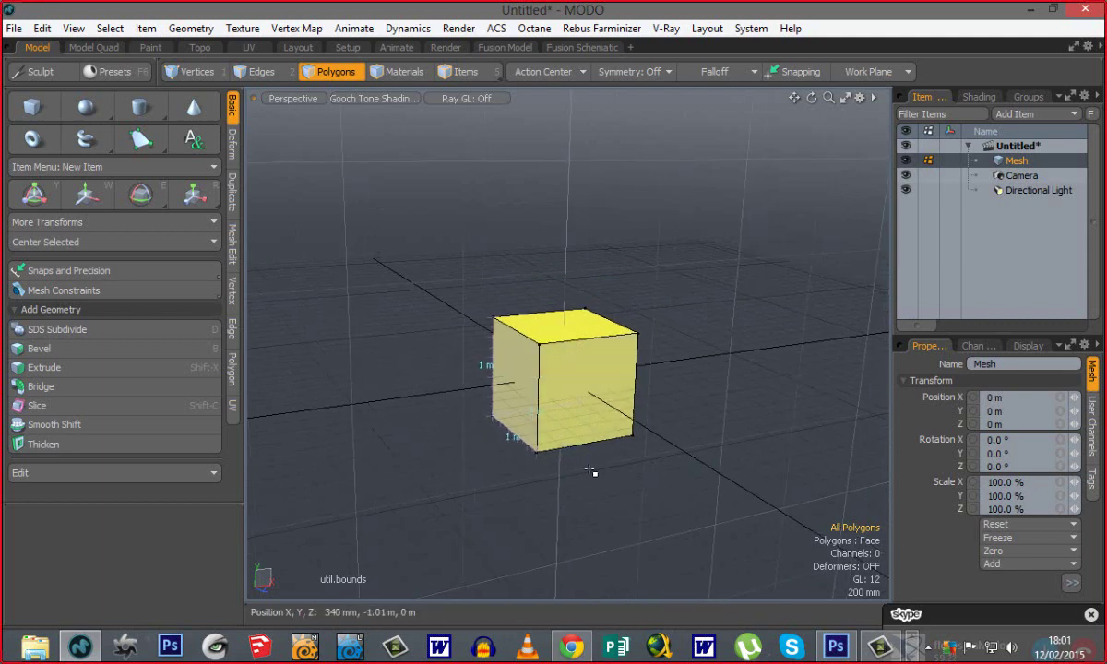
Try scaling the cube freehand with the Scale tool and undo the change.
{"action": "key", "text": "r"}
{"action": "left_click_drag", "start_coordinate": [561, 394], "coordinate": [583, 497]}
{"action": "key", "text": "ctrl+z"}
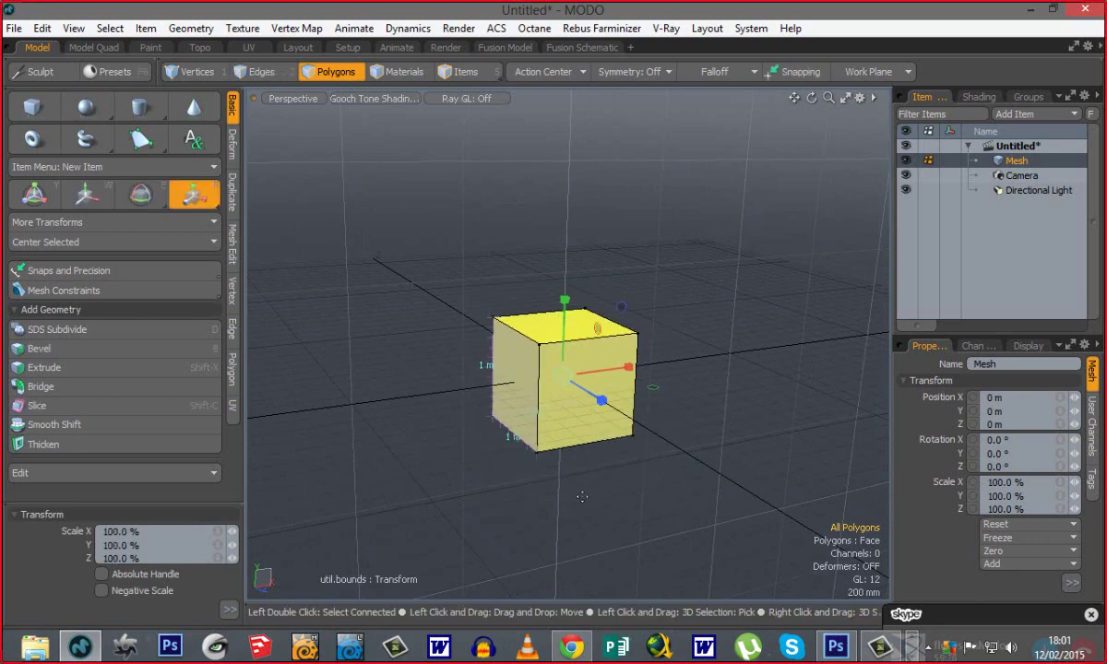
{"action": "key", "text": "q"}
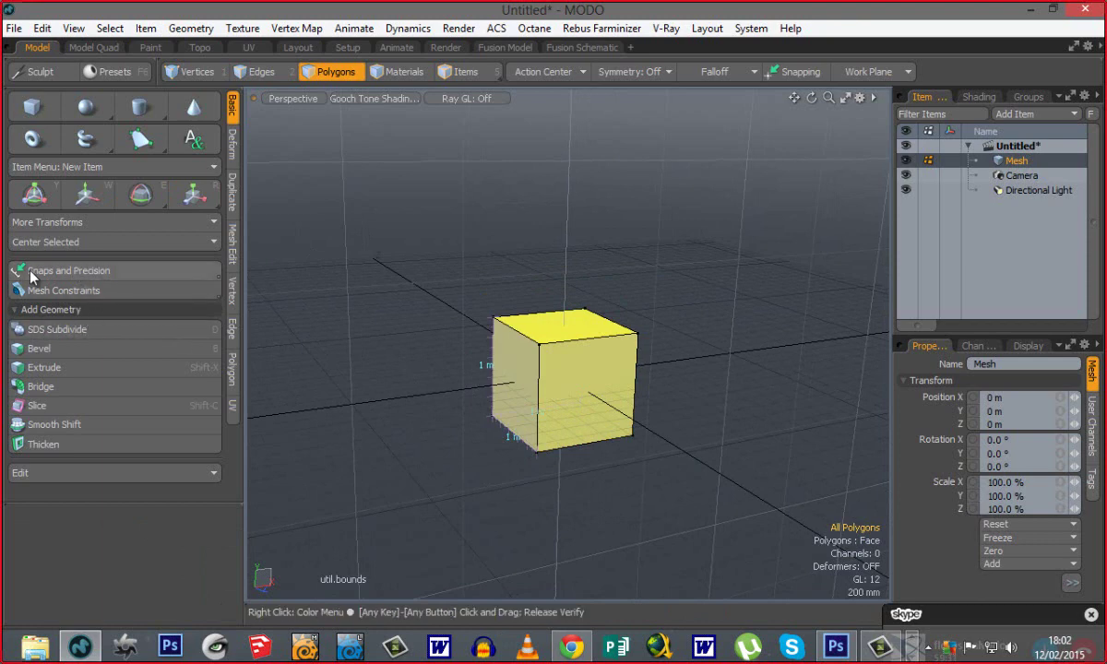
Scale the cube uniformly to 2.35 m with Absolute Scaling and check its dimensions.
{"action": "left_click", "coordinate": [91, 291]}
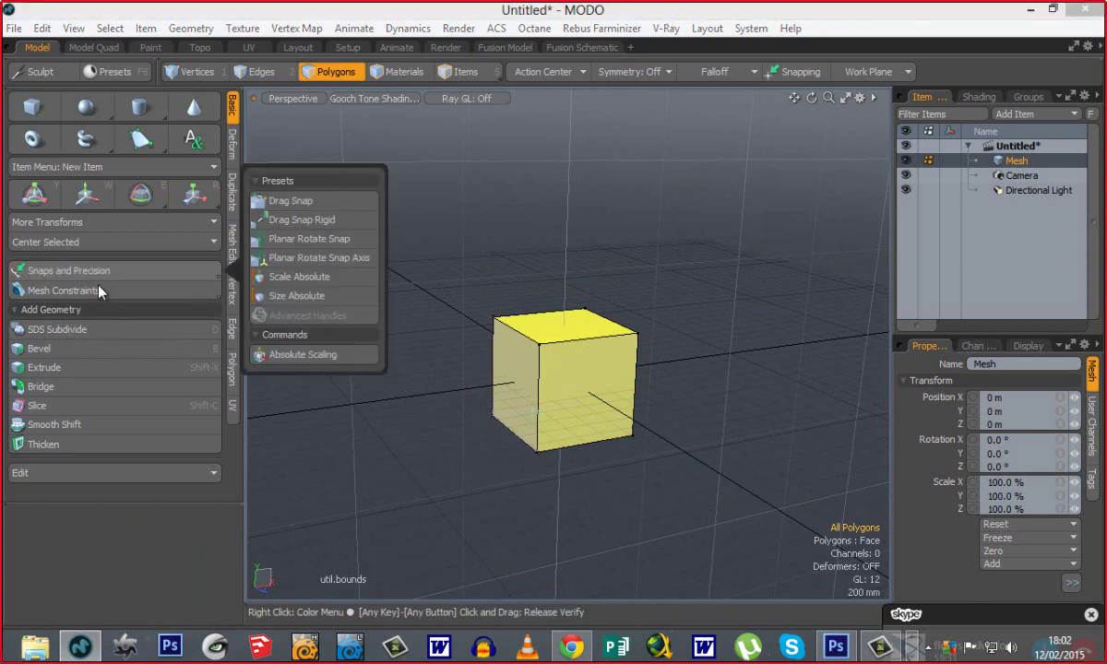
{"action": "left_click", "coordinate": [349, 358]}
{"action": "left_click_drag", "start_coordinate": [238, 174], "coordinate": [334, 153]}
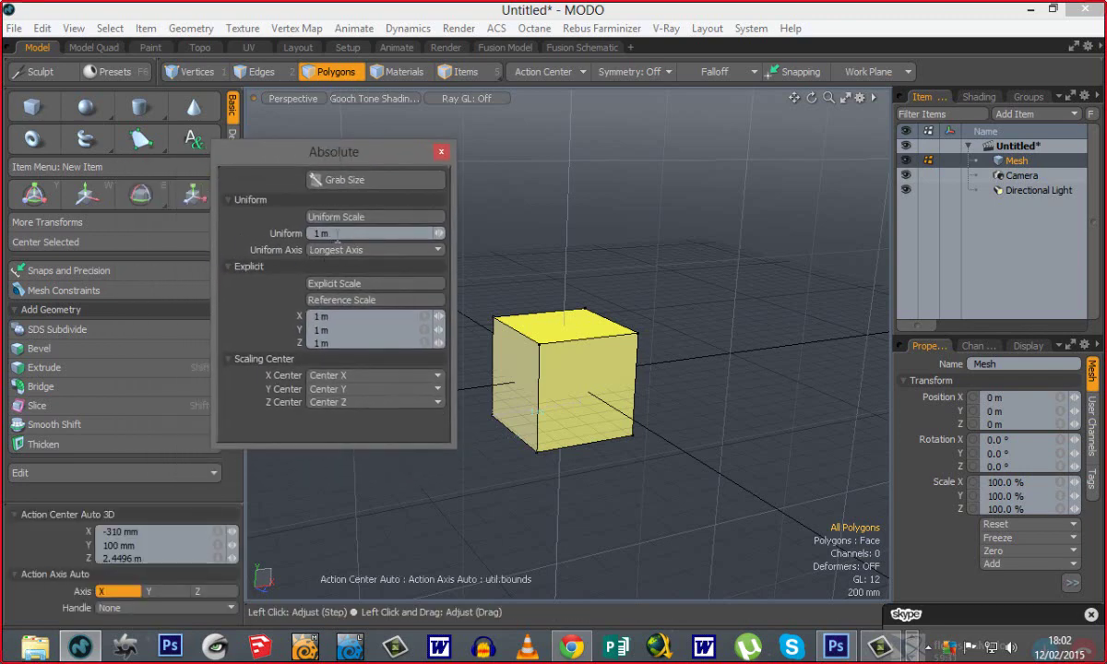
{"action": "left_click_drag", "start_coordinate": [334, 235], "coordinate": [237, 226]}
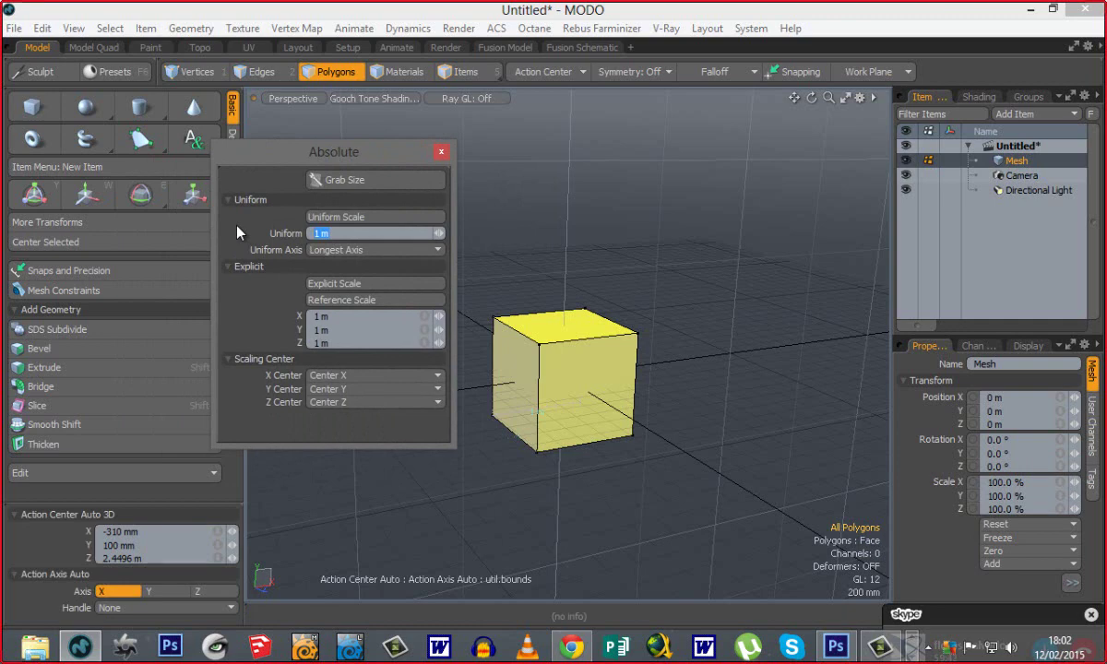
{"action": "type", "text": "2.35M"}
{"action": "key", "text": "Return"}
{"action": "left_click", "coordinate": [363, 218]}
{"action": "left_click", "coordinate": [441, 151]}
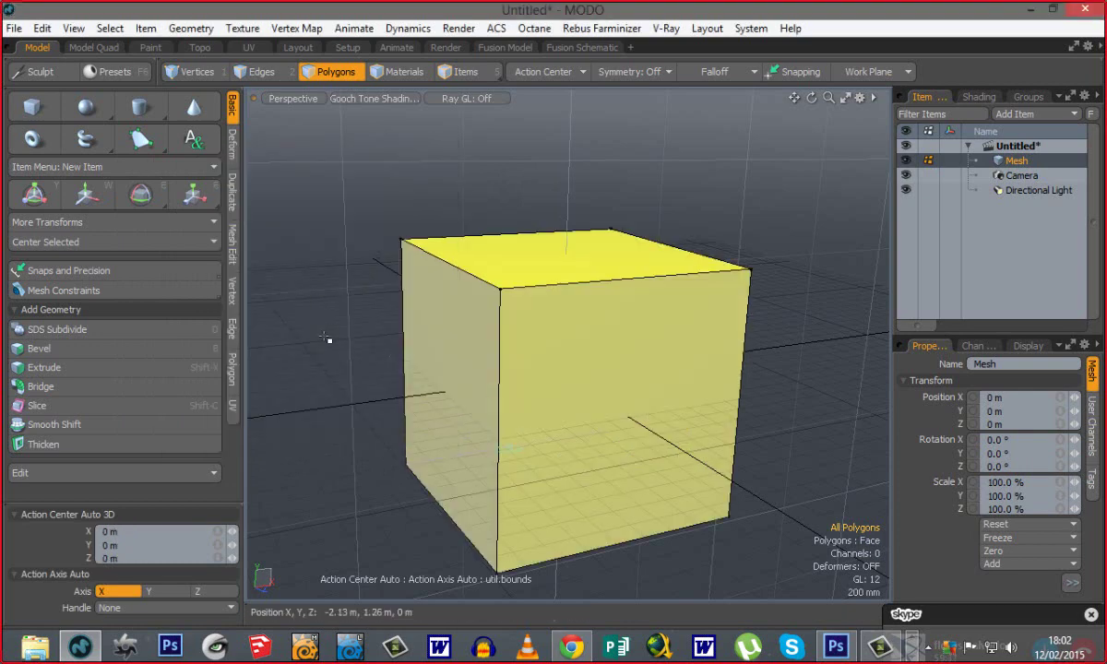
{"action": "left_click_drag", "start_coordinate": [482, 418], "coordinate": [498, 332], "text": "ctrl+alt"}
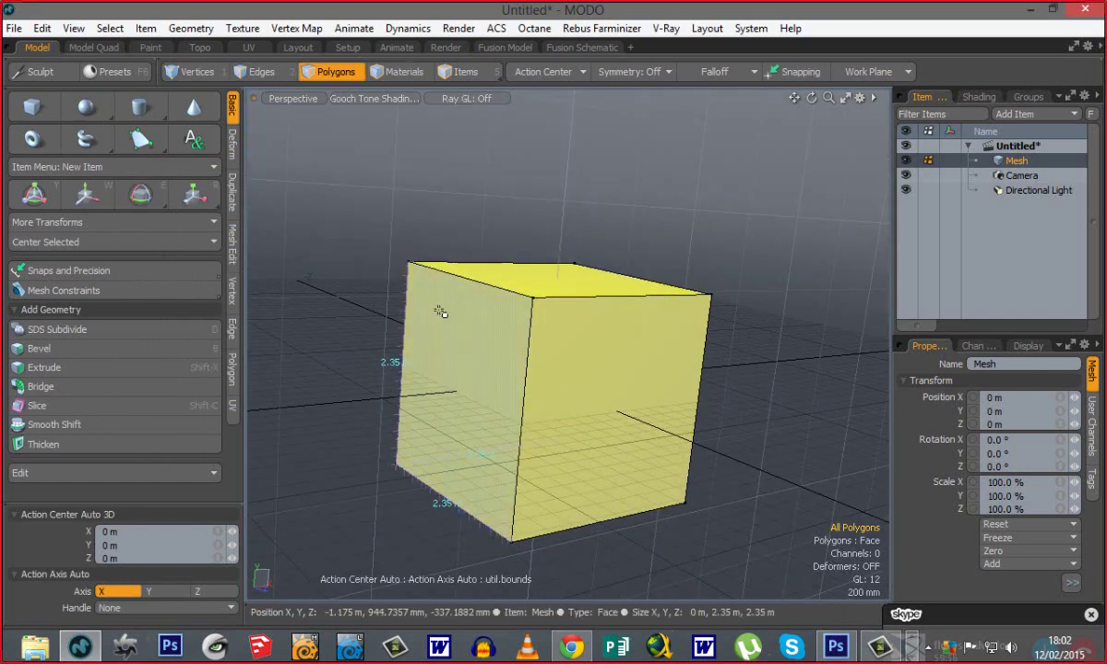
{"action": "left_click_drag", "start_coordinate": [521, 296], "coordinate": [373, 339], "text": "alt"}
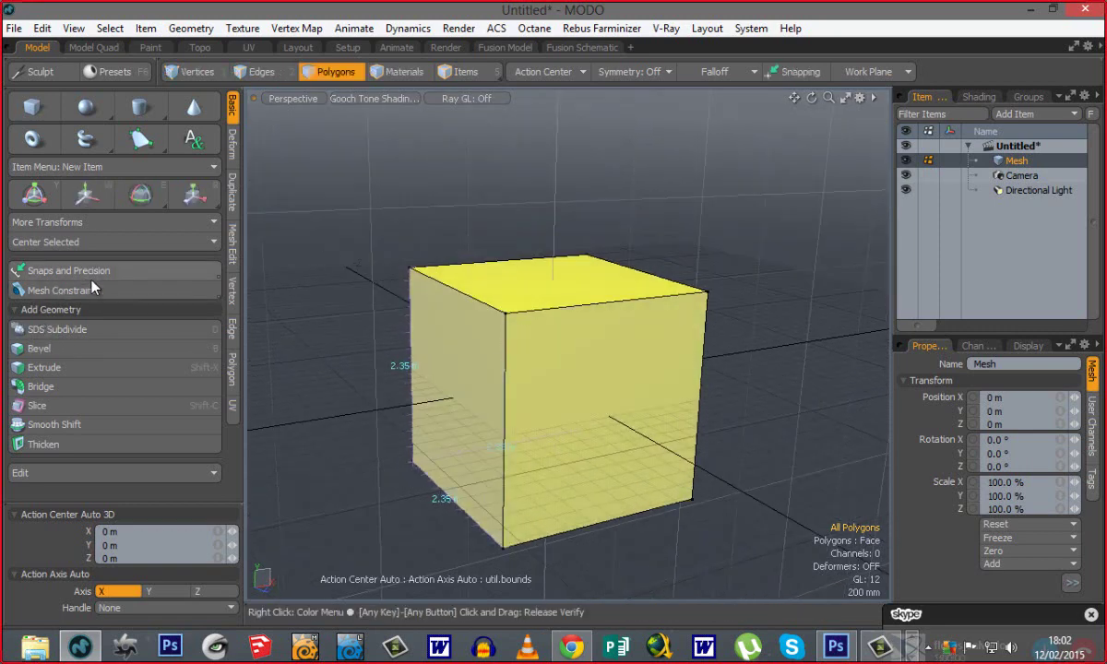
Widen the modeling tools area and turn off the Dimensions Tool for the cube.
{"action": "left_click_drag", "start_coordinate": [241, 454], "coordinate": [298, 459]}
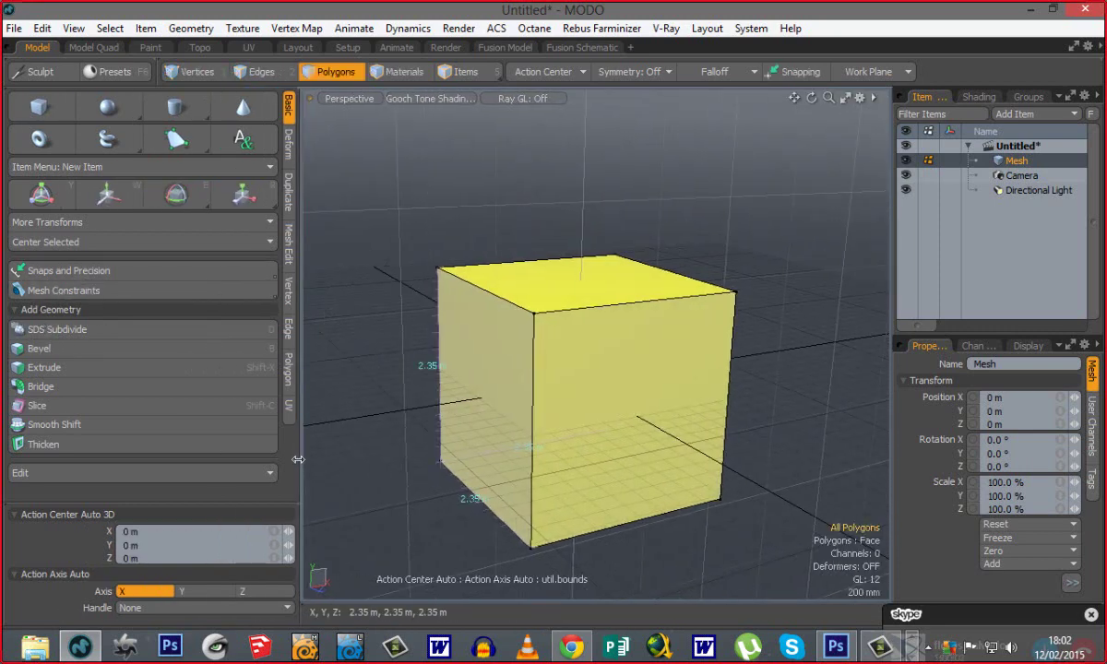
{"action": "scroll", "coordinate": [407, 463], "scroll_direction": "down", "scroll_amount": 3}
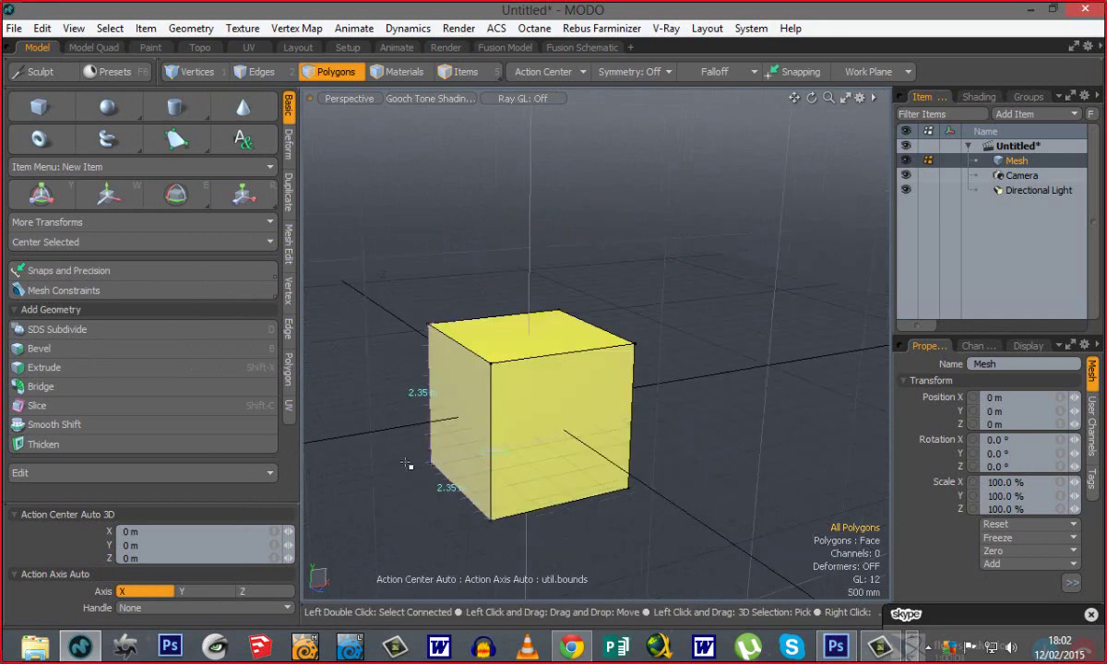
{"action": "left_click_drag", "start_coordinate": [494, 484], "coordinate": [594, 400], "text": "alt+shift"}
{"action": "left_click_drag", "start_coordinate": [415, 415], "coordinate": [414, 449], "text": "alt"}
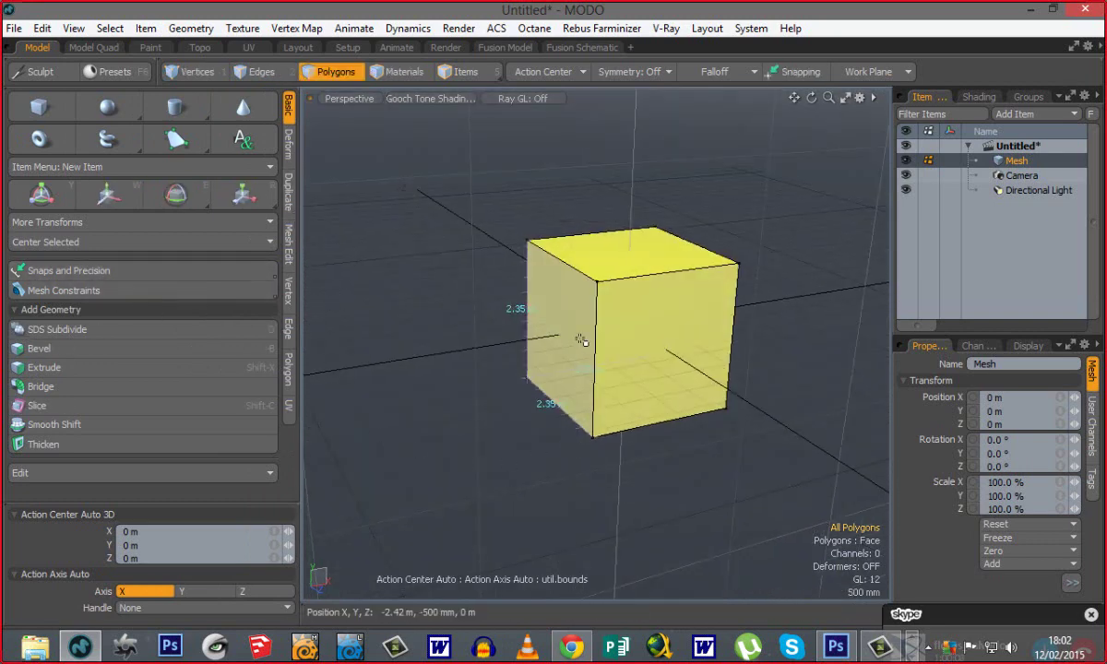
{"action": "left_click_drag", "start_coordinate": [626, 388], "coordinate": [532, 430], "text": "alt"}
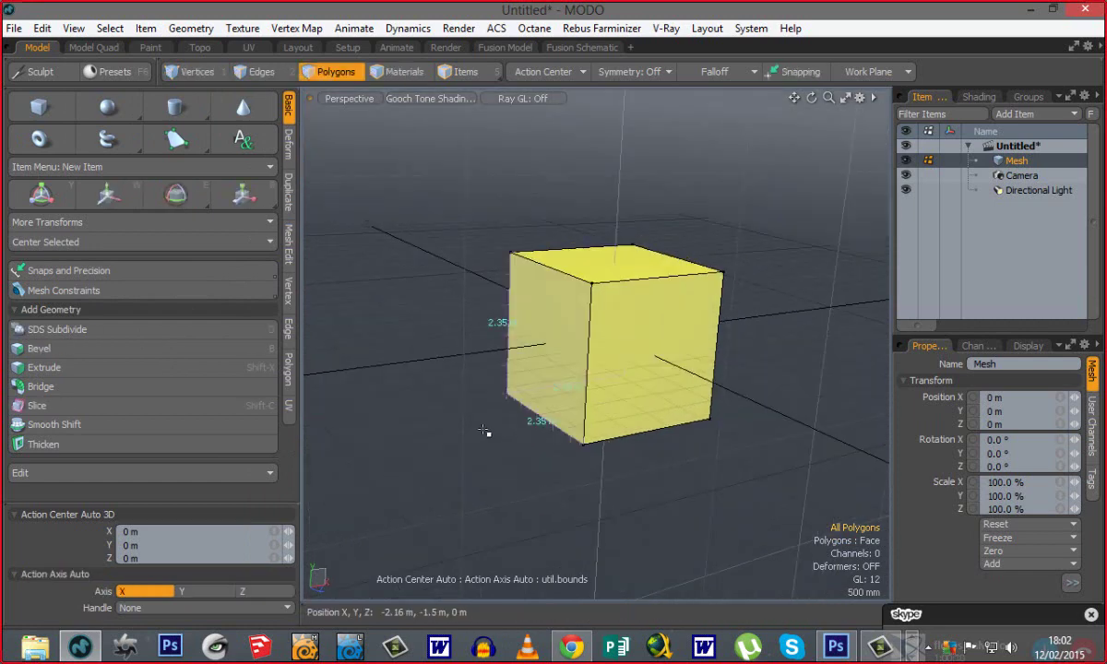
{"action": "left_click", "coordinate": [74, 28]}
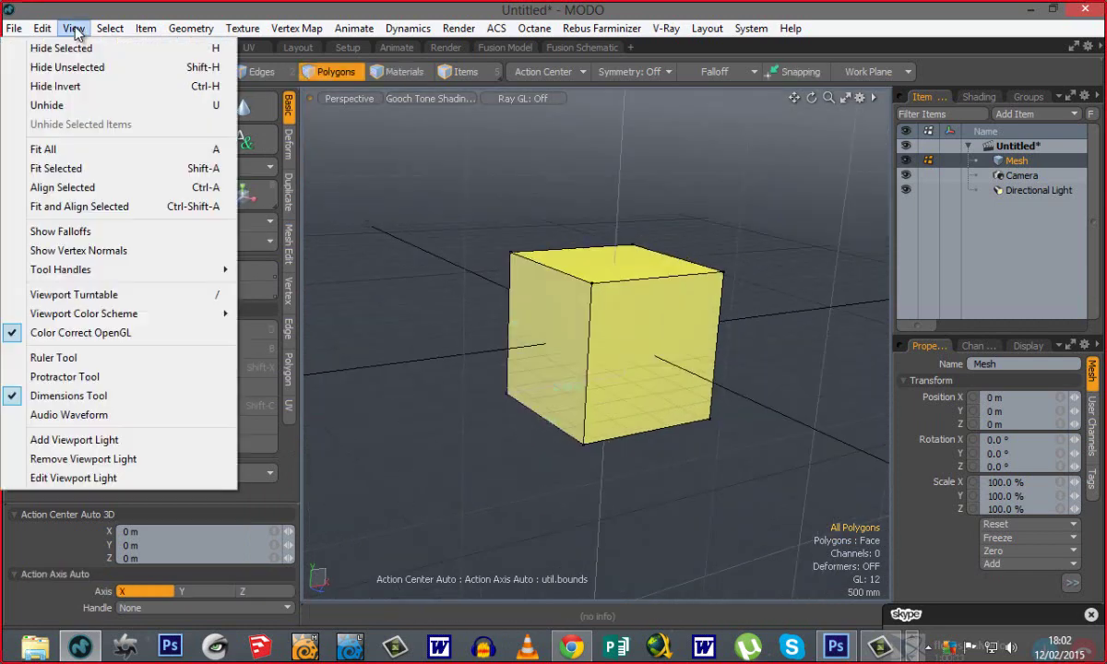
{"action": "left_click", "coordinate": [65, 395]}
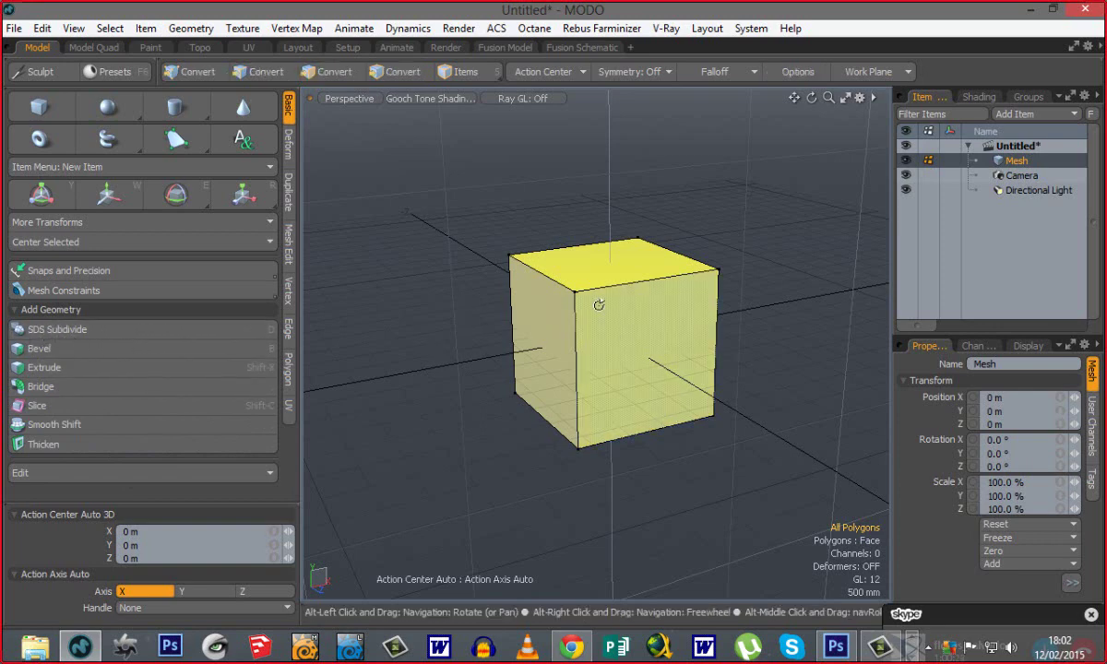
{"action": "left_click_drag", "start_coordinate": [596, 303], "coordinate": [604, 369], "text": "alt"}
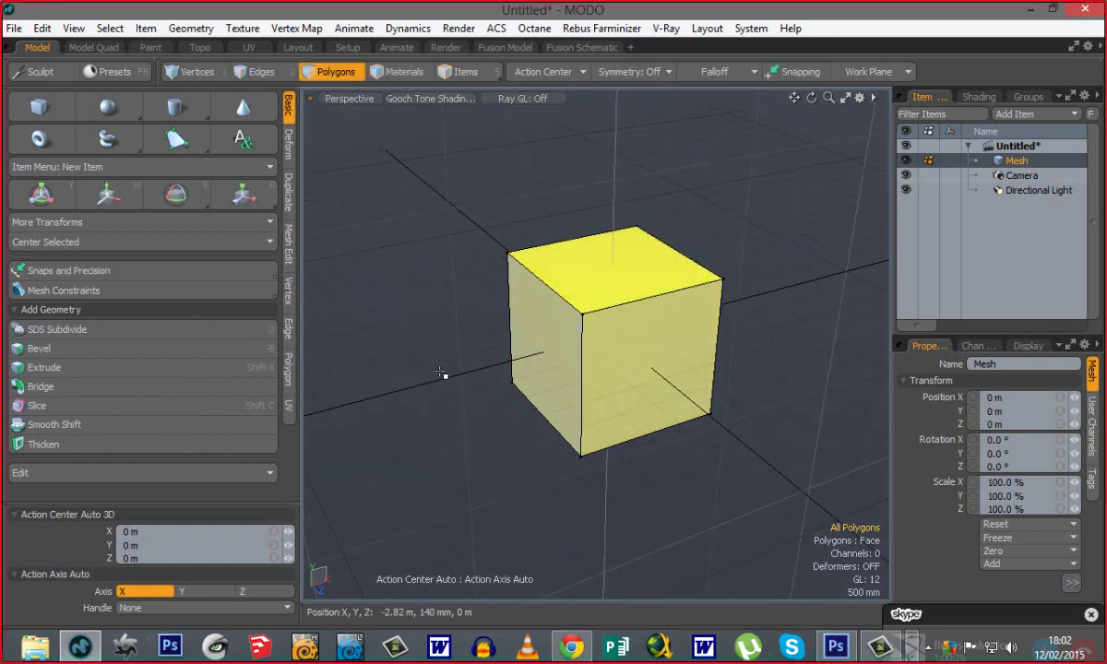
Try subdividing the cube's polygons once with the Faceted method, inspect the result and undo it.
{"action": "key", "text": "ctrl"}
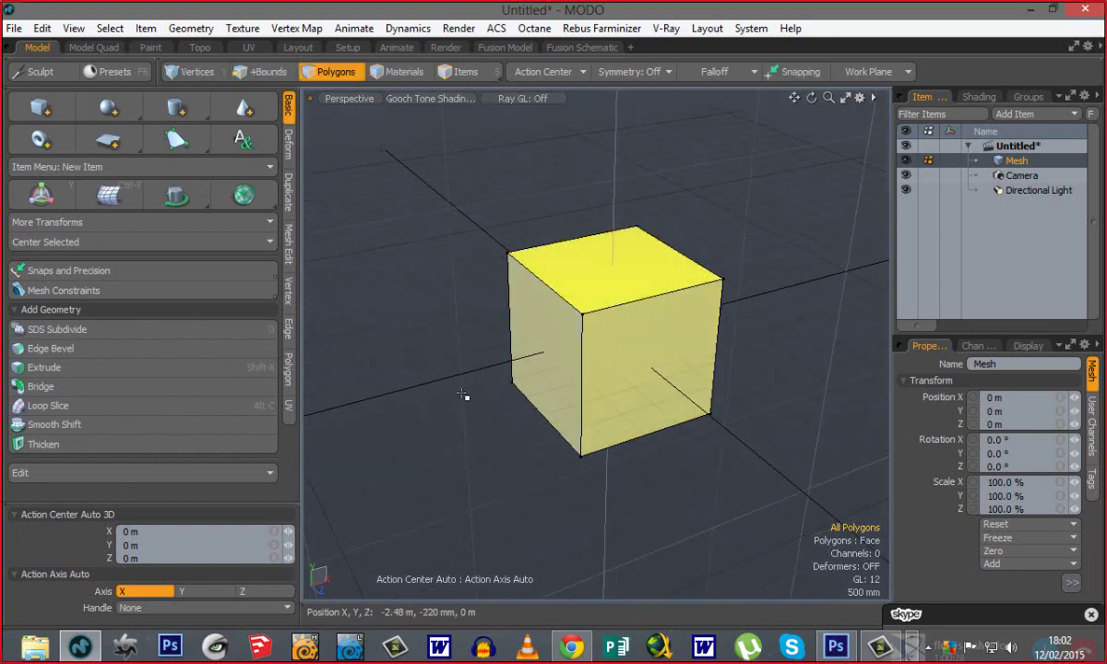
{"action": "key", "text": "shift+d"}
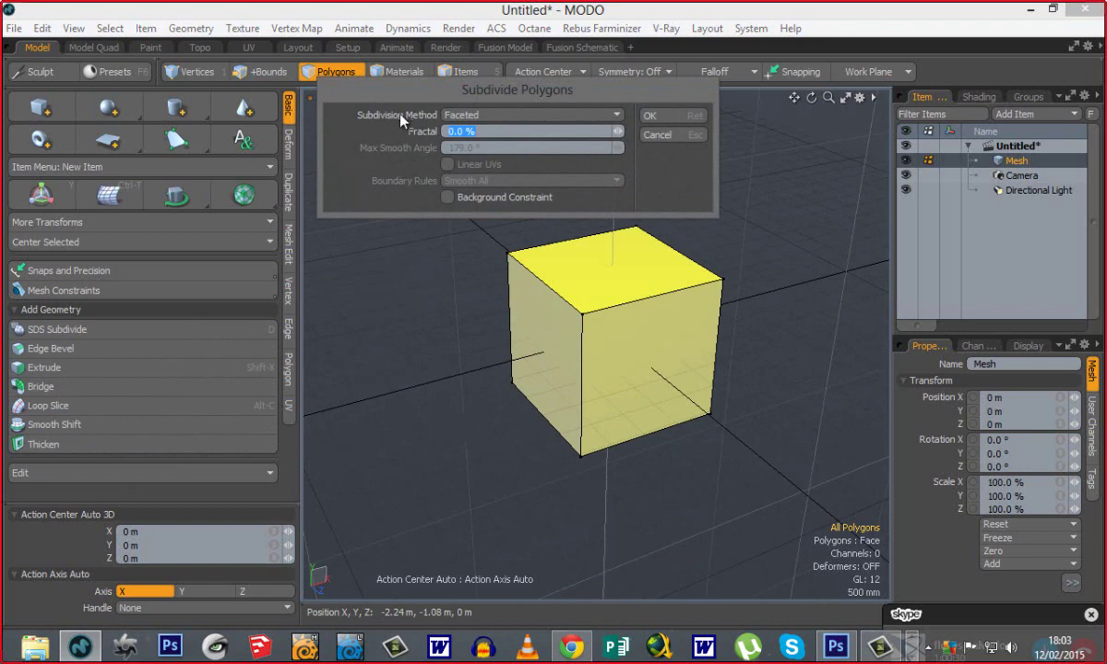
{"action": "left_click", "coordinate": [648, 116]}
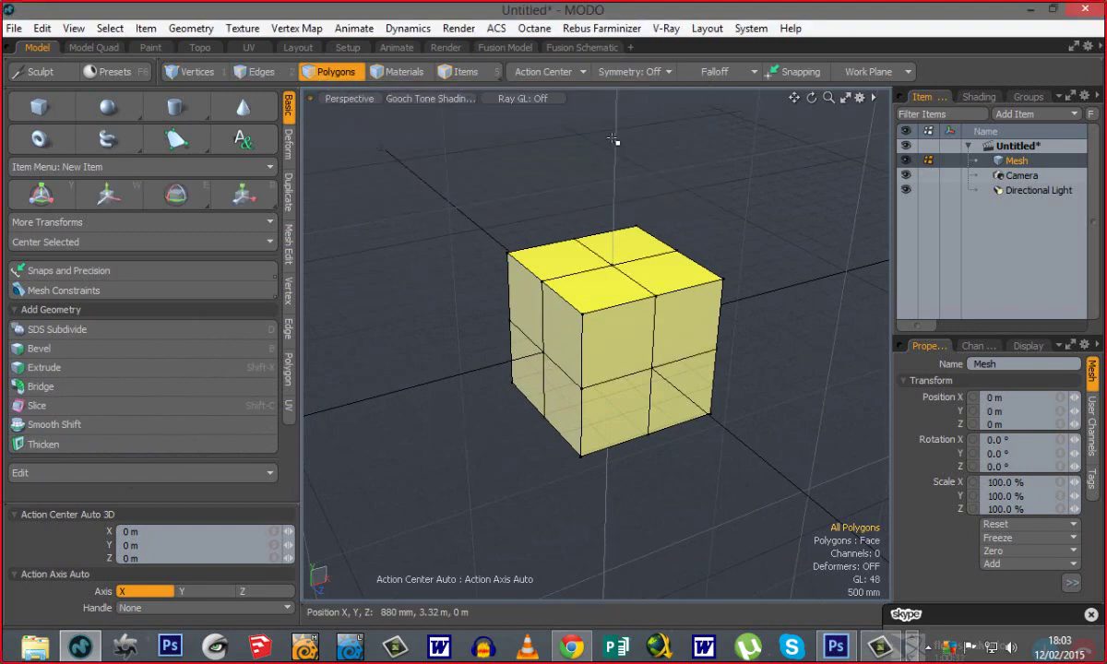
{"action": "left_click_drag", "start_coordinate": [600, 522], "coordinate": [616, 521], "text": "alt"}
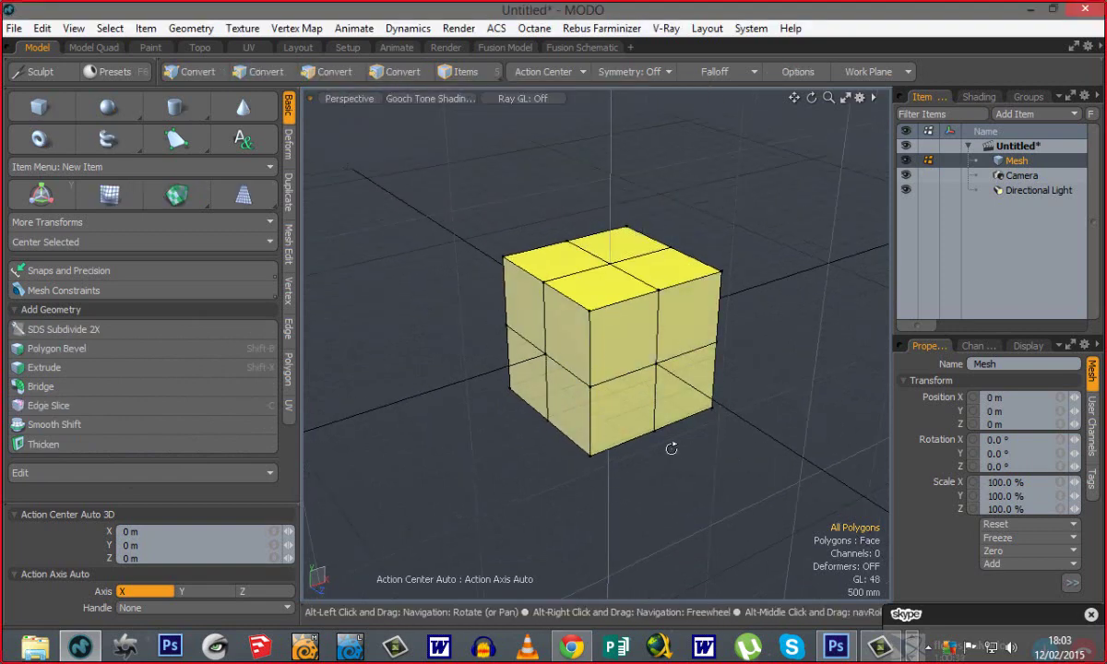
{"action": "left_click_drag", "start_coordinate": [671, 449], "coordinate": [570, 493], "text": "alt"}
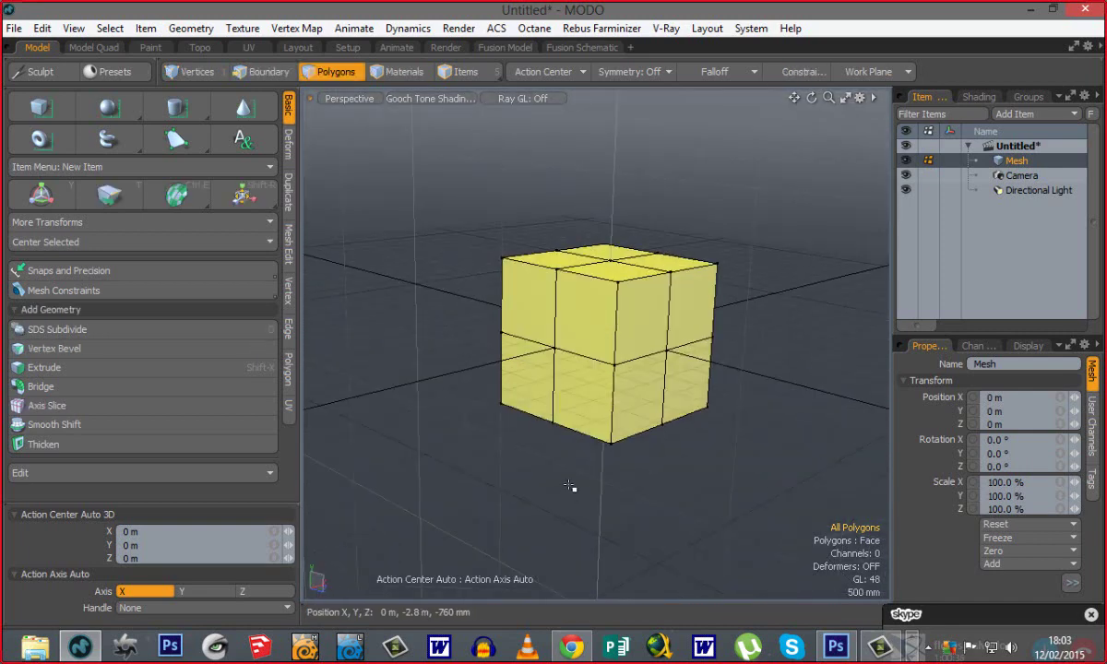
{"action": "key", "text": "ctrl+z"}
{"action": "left_click_drag", "start_coordinate": [517, 364], "coordinate": [507, 357], "text": "alt"}
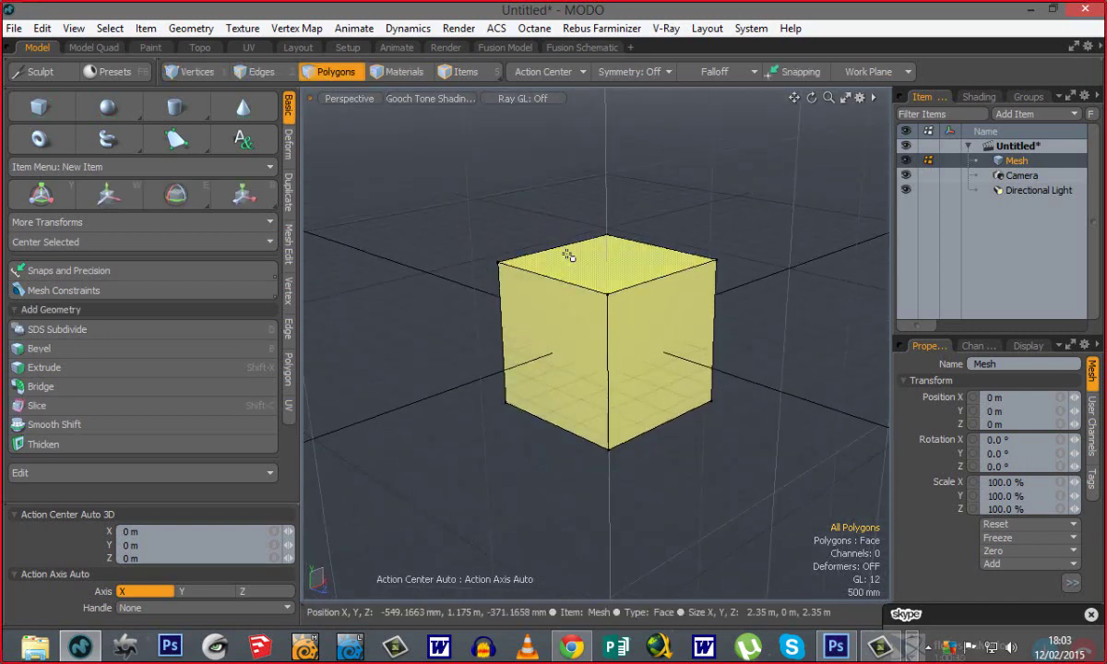
Convert the cube to a subdivision surface for a preview, and switch it back to plain faces.
{"action": "left_click", "coordinate": [568, 256]}
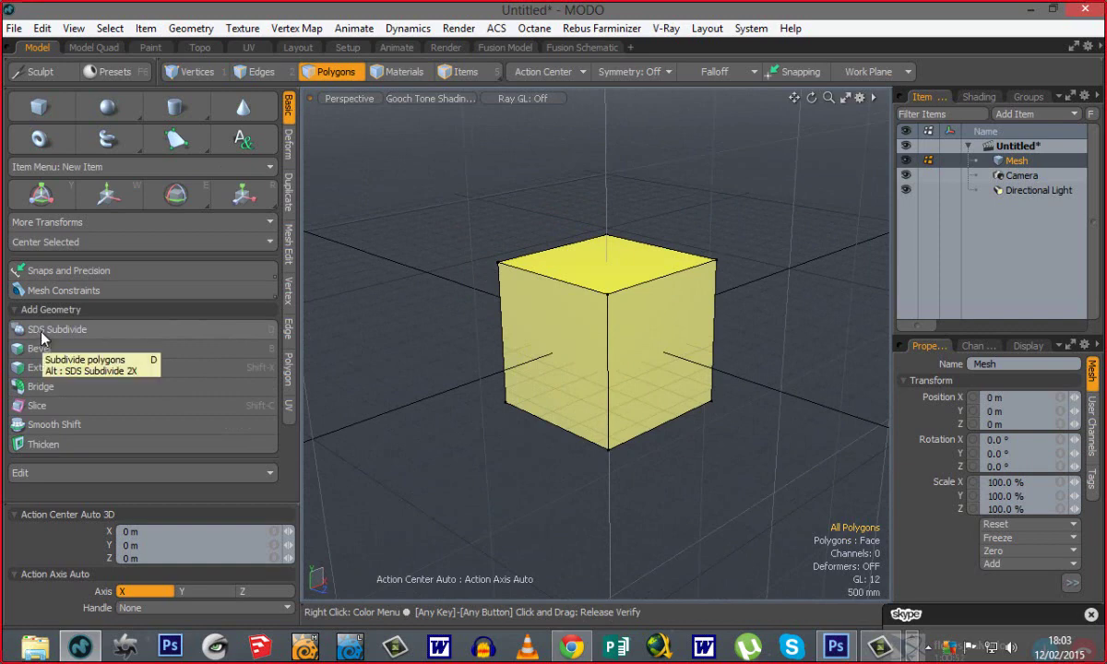
{"action": "left_click_drag", "start_coordinate": [638, 363], "coordinate": [497, 437], "text": "alt"}
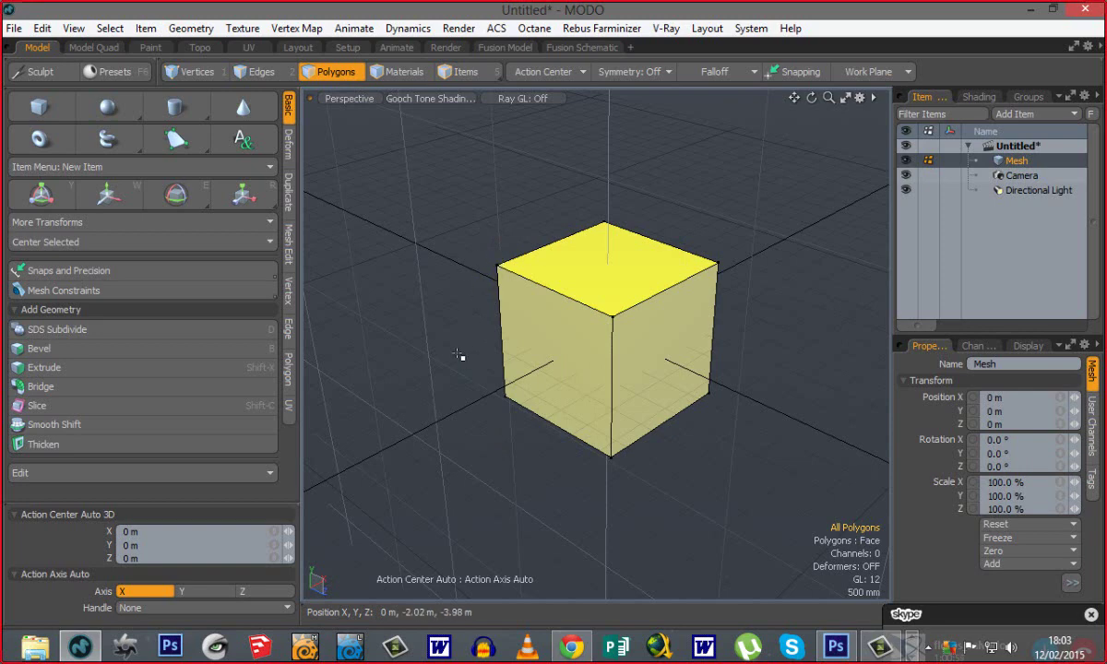
{"action": "key", "text": "Tab"}
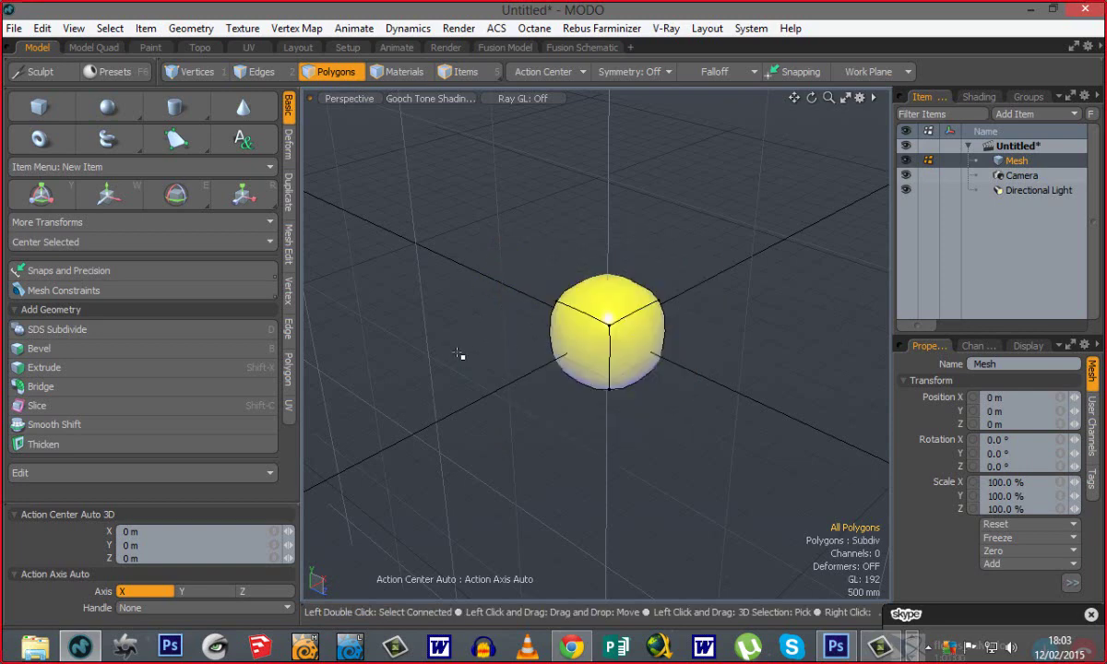
{"action": "key", "text": "Tab"}
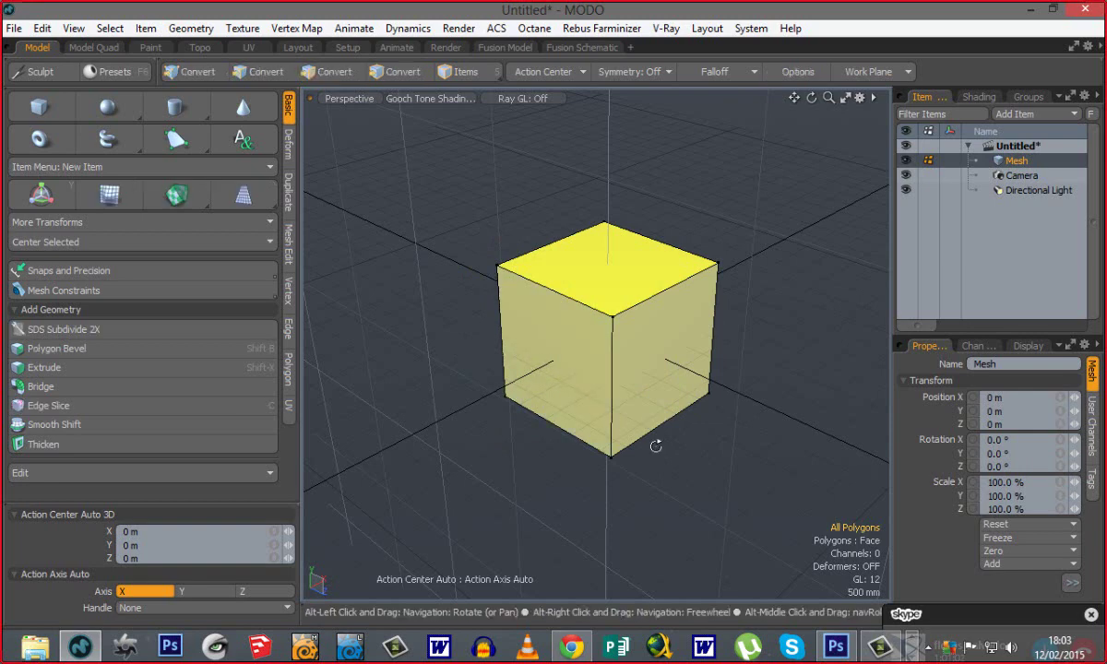
{"action": "left_click_drag", "start_coordinate": [655, 444], "coordinate": [611, 408], "text": "alt"}
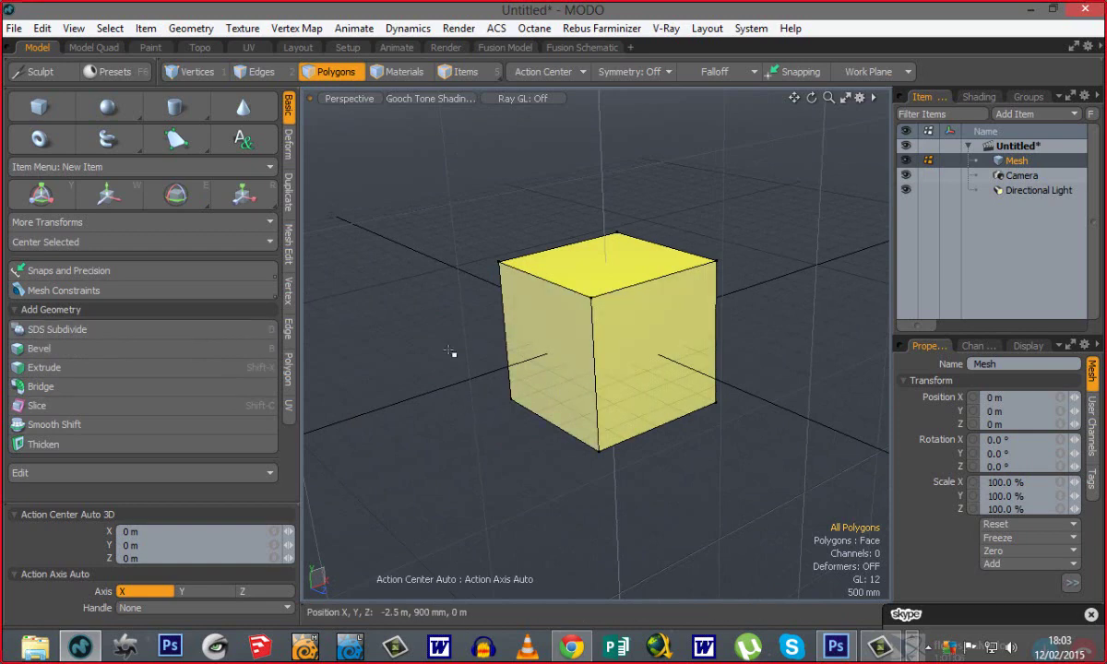
Try two successive Faceted subdivisions on the cube, inspect the denser grid, and undo both.
{"action": "key", "text": "shift+d"}
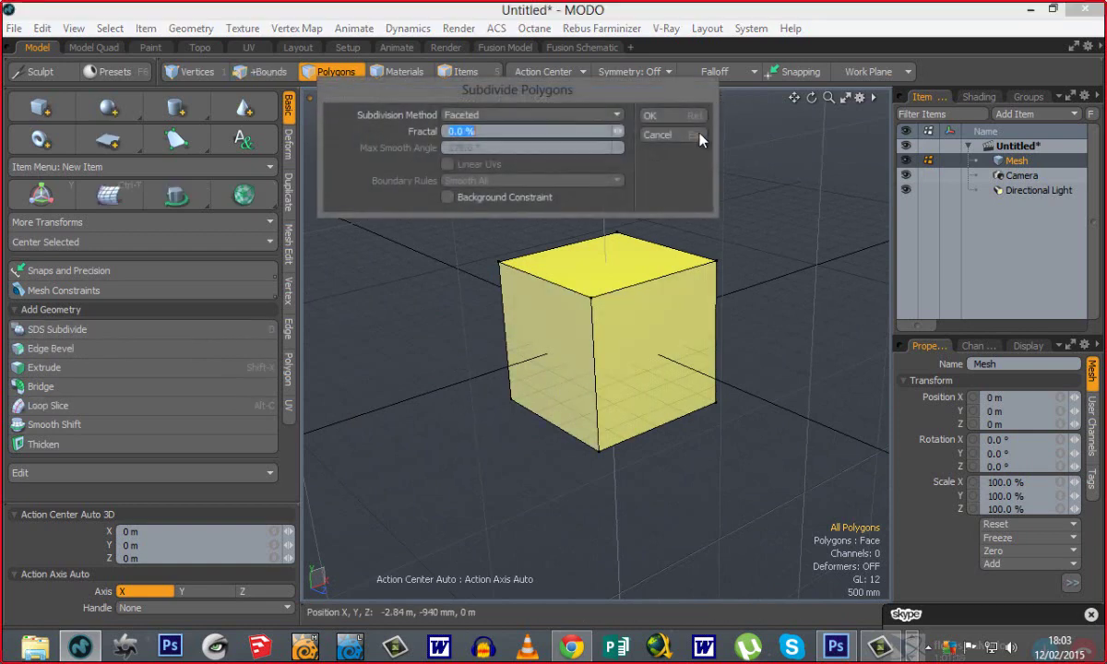
{"action": "left_click", "coordinate": [654, 117]}
{"action": "key", "text": "shift"}
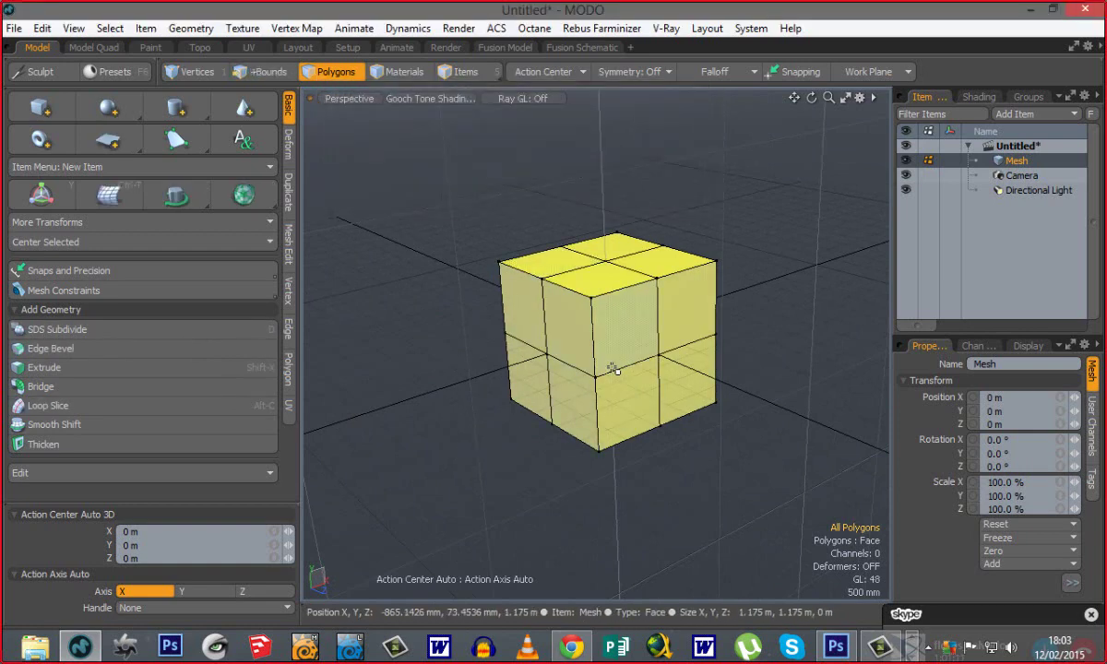
{"action": "key", "text": "shift+d"}
{"action": "left_click", "coordinate": [653, 115]}
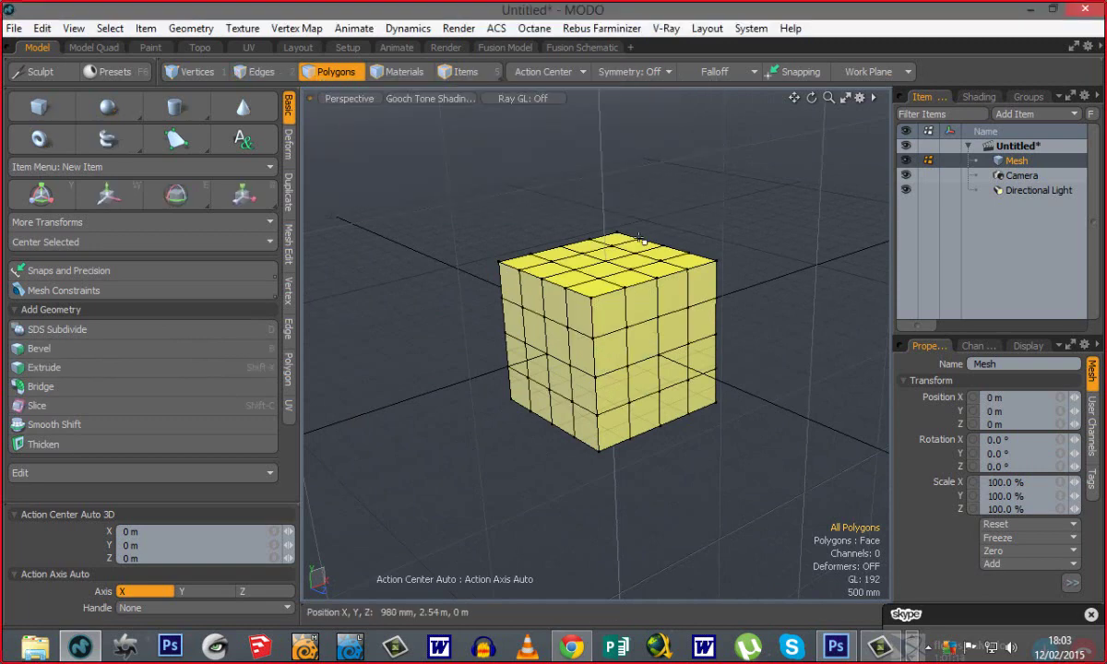
{"action": "key", "text": "alt"}
{"action": "left_click_drag", "start_coordinate": [655, 445], "coordinate": [655, 484], "text": "alt"}
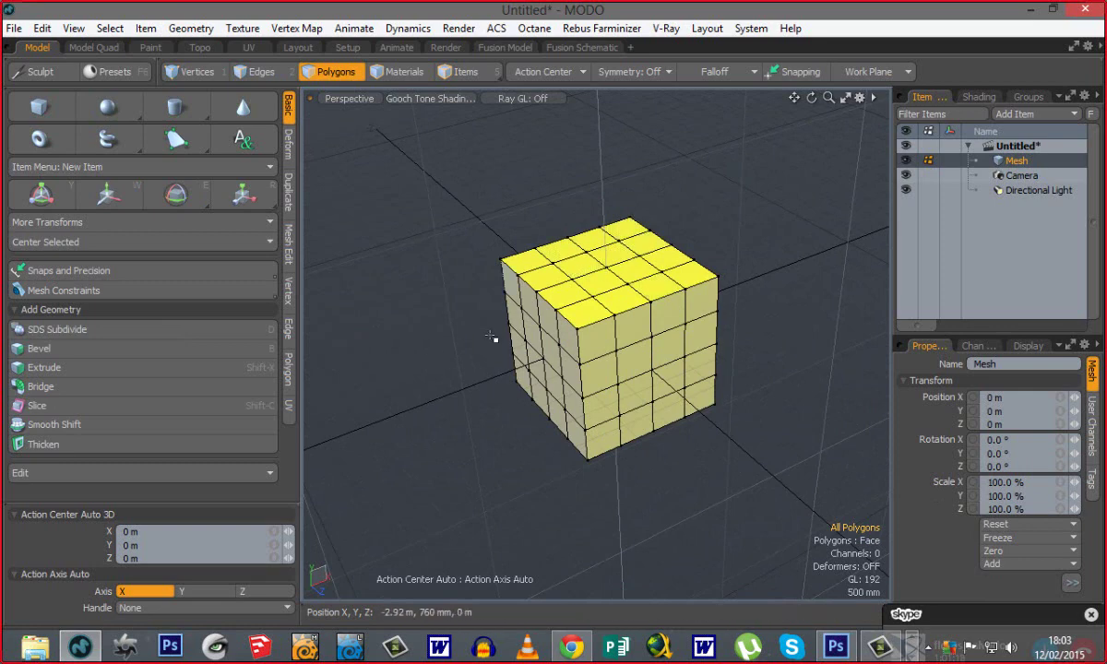
{"action": "left_click_drag", "start_coordinate": [537, 489], "coordinate": [561, 428], "text": "alt"}
{"action": "key", "text": "ctrl+z"}
{"action": "key", "text": "ctrl+z"}
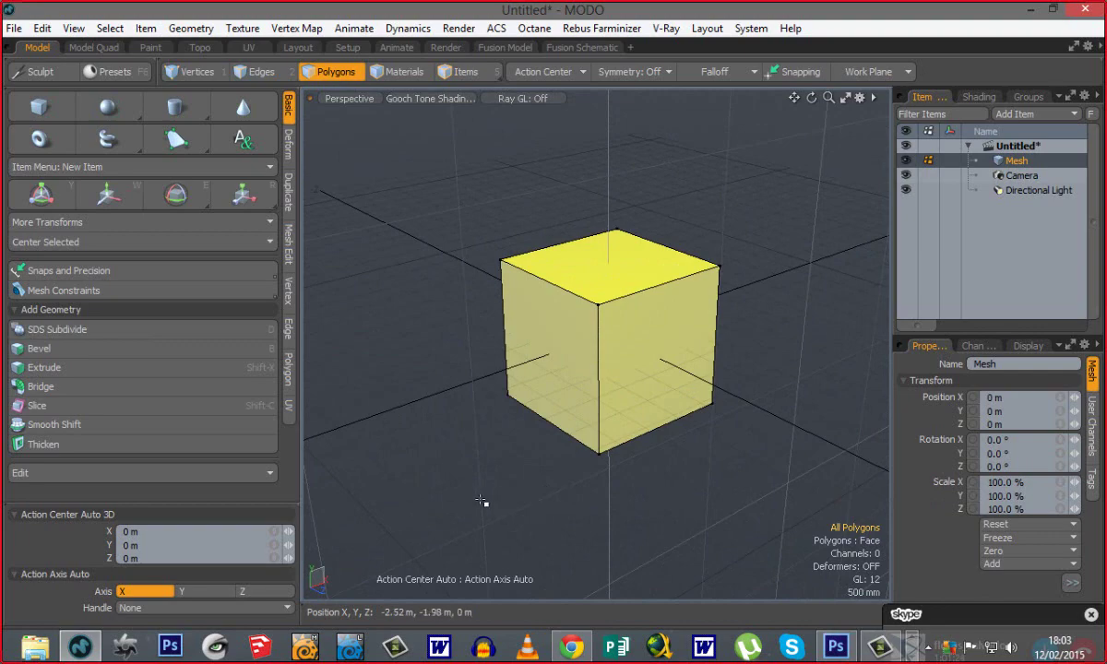
Try applying SDS Subdivide to the cube twice, inspect the rounded mesh from several angles, and undo both subdivisions.
{"action": "key", "text": "d"}
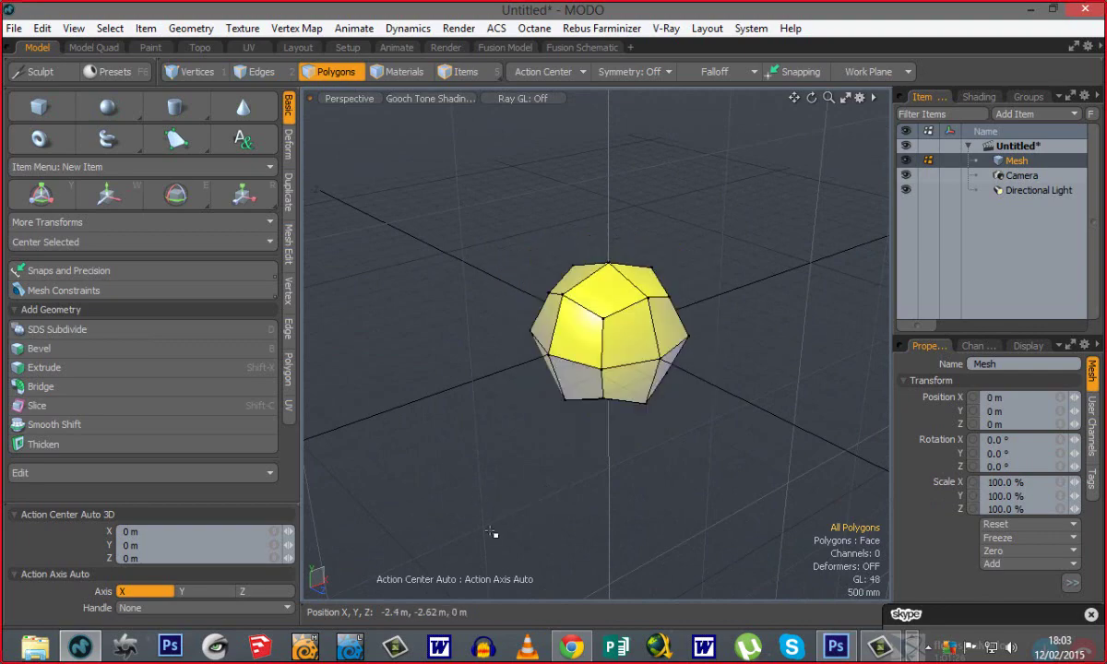
{"action": "left_click_drag", "start_coordinate": [576, 487], "coordinate": [592, 460], "text": "alt"}
{"action": "left_click_drag", "start_coordinate": [626, 354], "coordinate": [669, 405], "text": "ctrl+alt"}
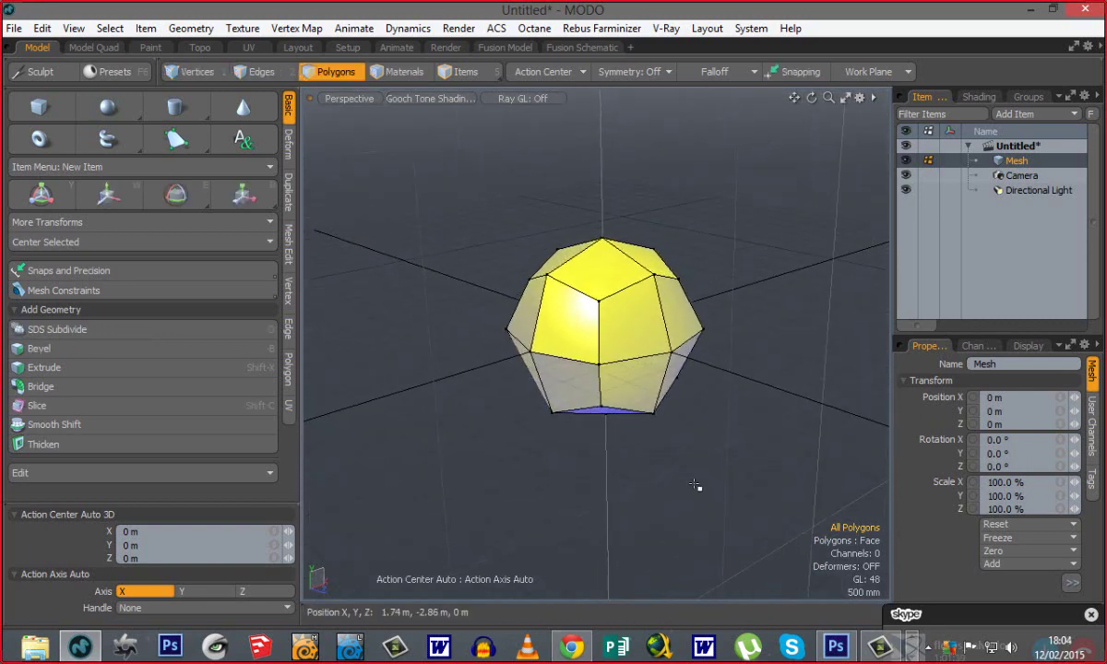
{"action": "key", "text": "d"}
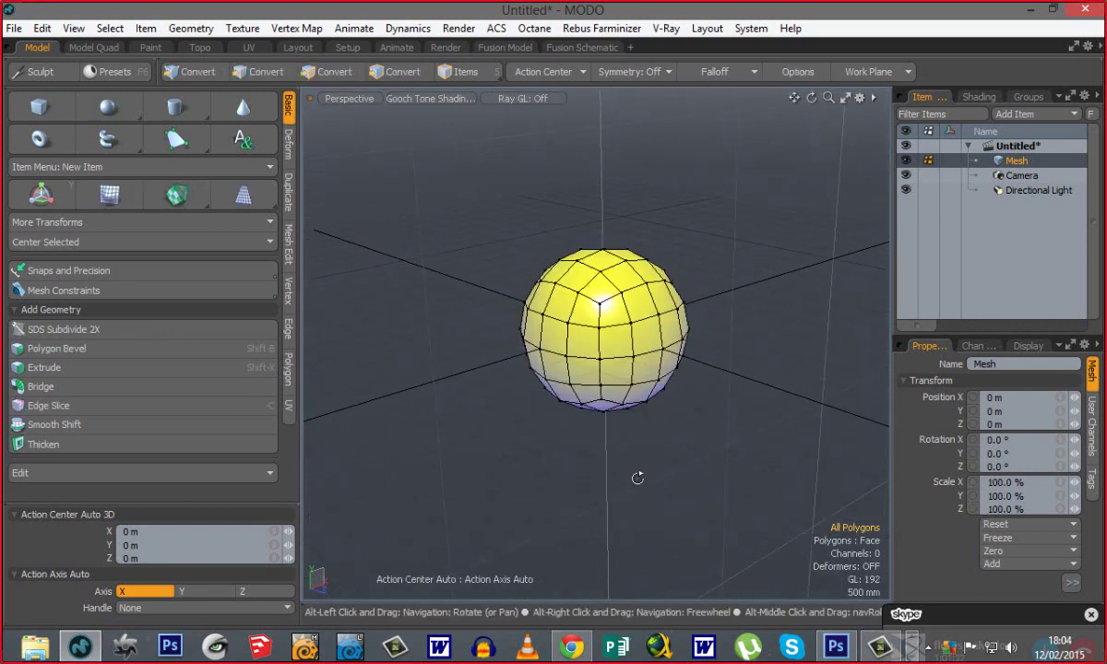
{"action": "left_click_drag", "start_coordinate": [640, 477], "coordinate": [661, 500], "text": "alt"}
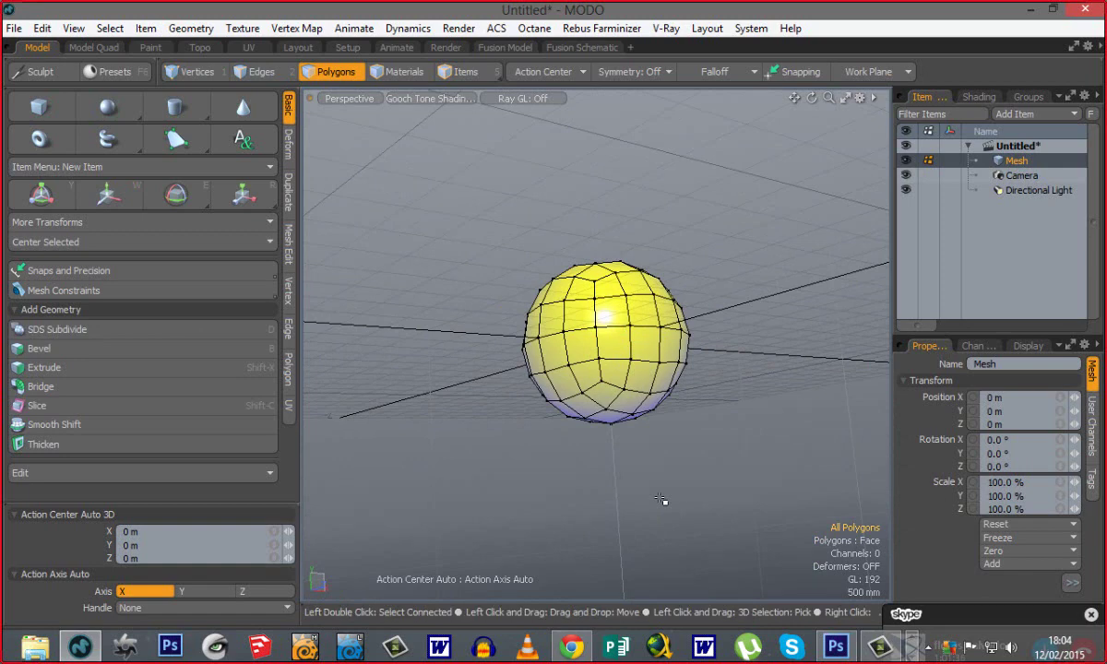
{"action": "left_click_drag", "start_coordinate": [661, 499], "coordinate": [624, 420], "text": "alt"}
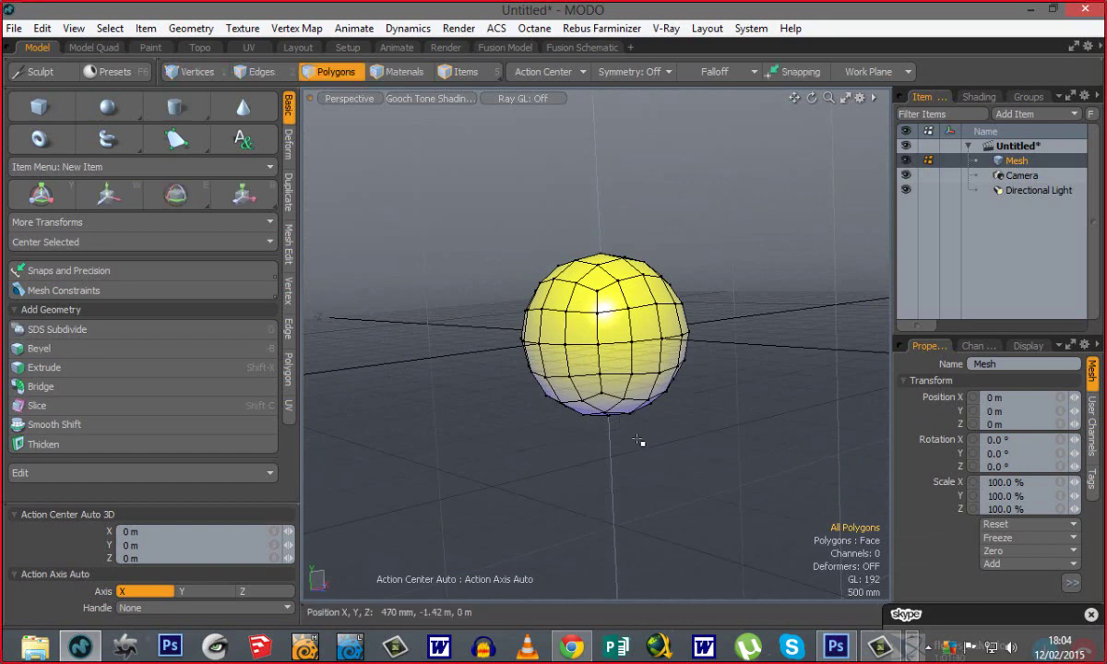
{"action": "key", "text": "shift"}
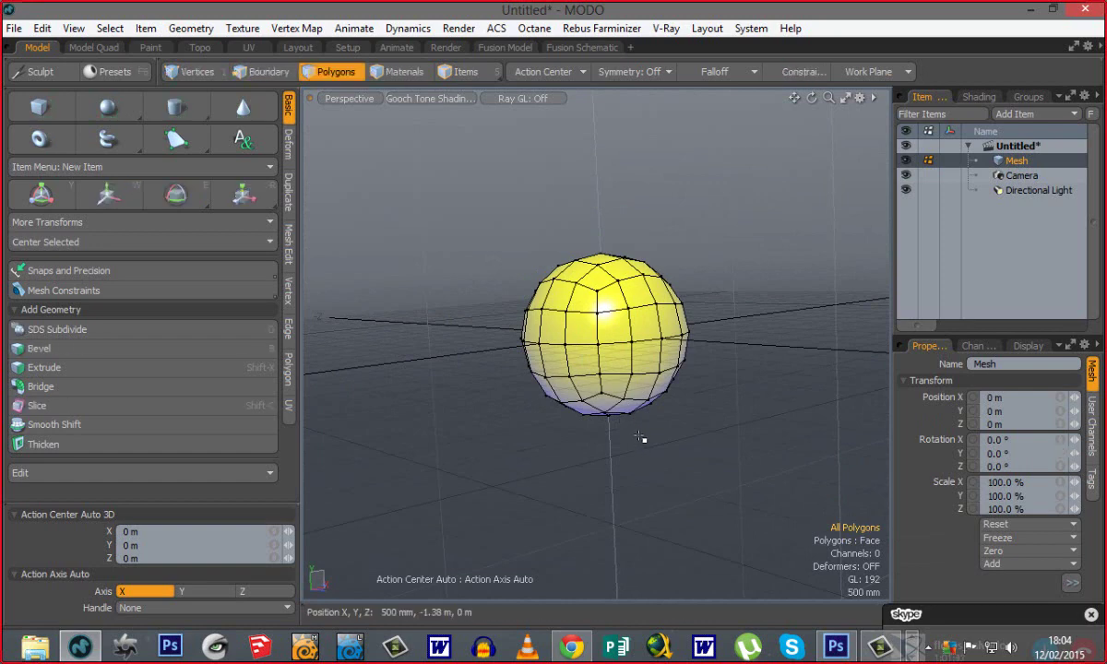
{"action": "key", "text": "ctrl"}
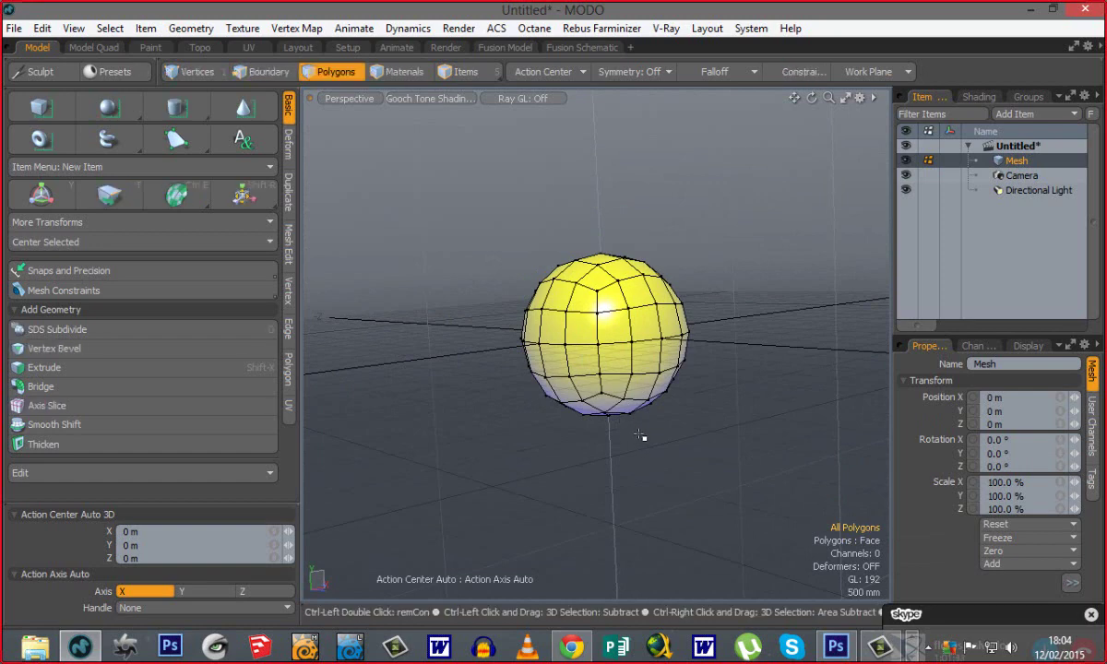
{"action": "key", "text": "ctrl+z"}
{"action": "key", "text": "ctrl+z"}
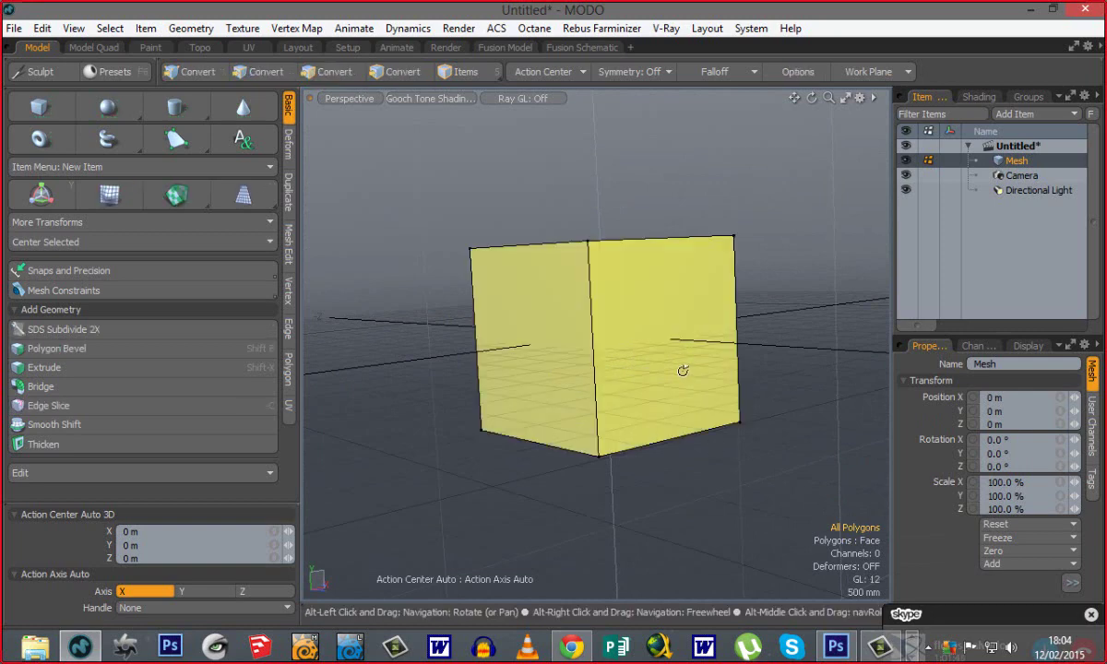
Select the whole cube and delete it from the mesh.
{"action": "left_click_drag", "start_coordinate": [573, 389], "coordinate": [573, 500], "text": "alt"}
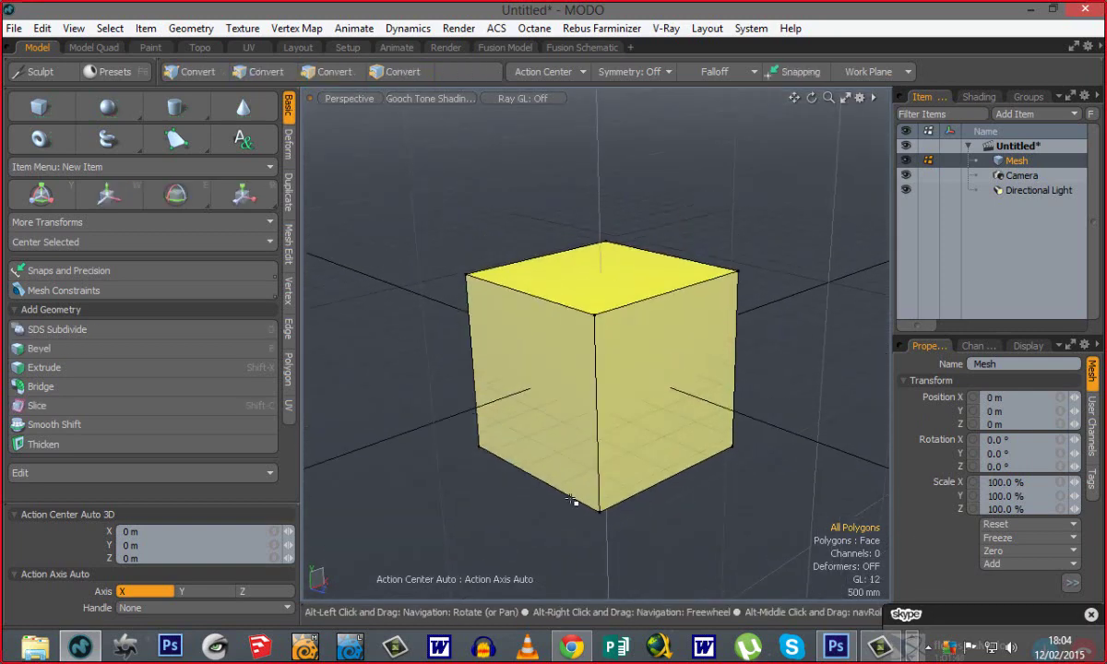
{"action": "double_click", "coordinate": [557, 433]}
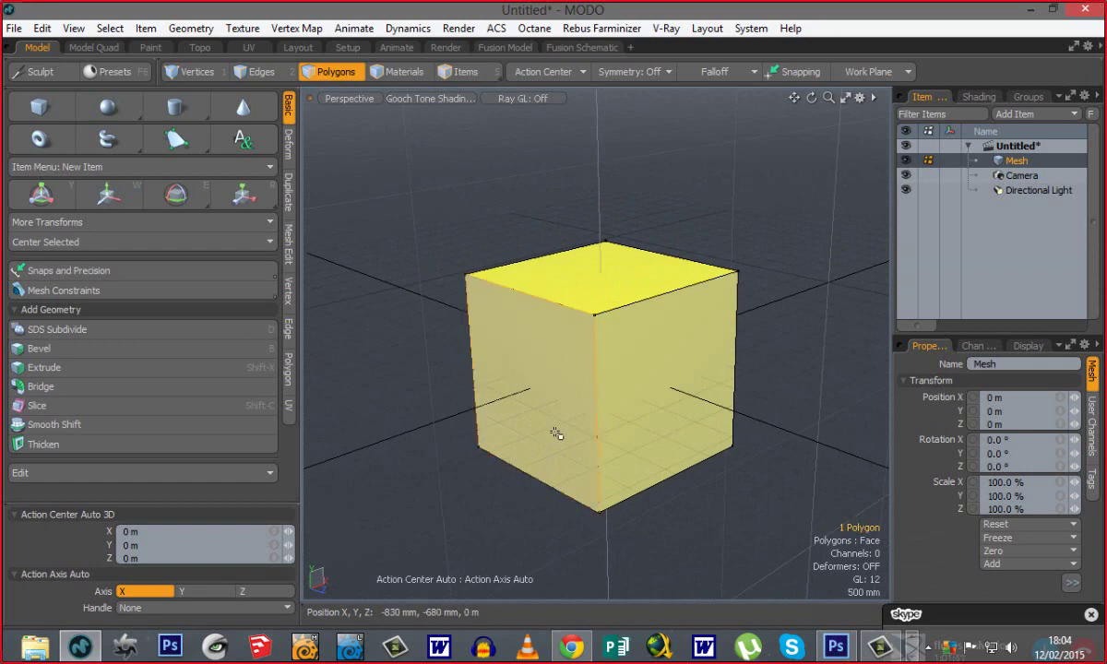
{"action": "key", "text": "Delete"}
Create a Quadball sphere with subdivision level 2 and a radius of about 1.23 m near the origin.
{"action": "left_click", "coordinate": [106, 111]}
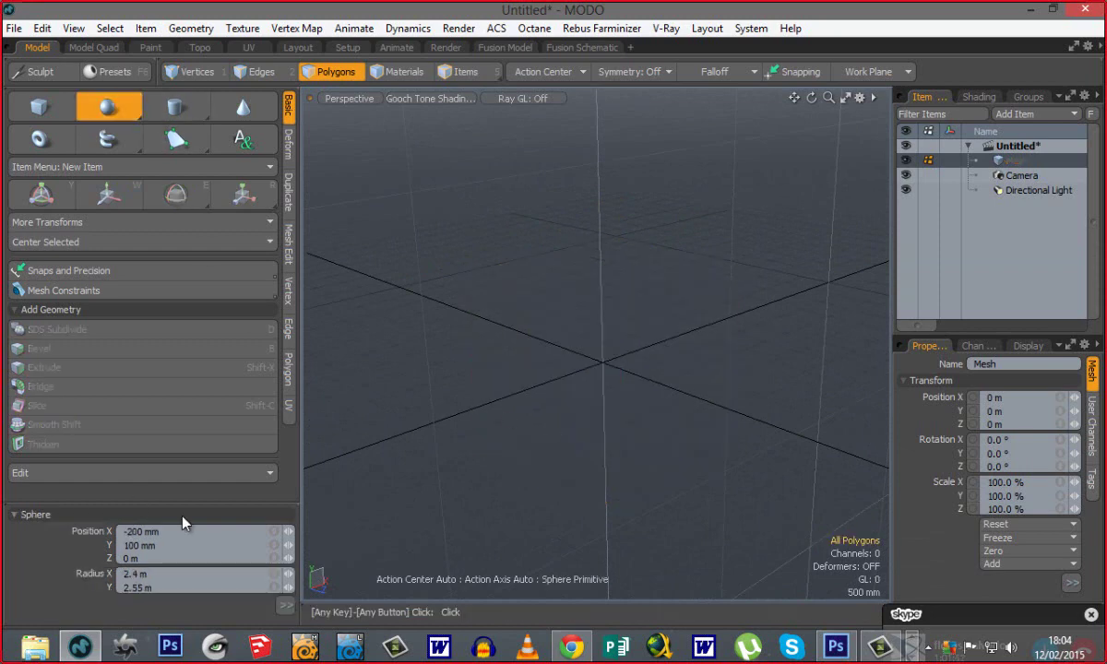
{"action": "mouse_move", "coordinate": [175, 293]}
{"action": "left_mouse_down"}
{"action": "mouse_move", "coordinate": [163, 275]}
{"action": "mouse_move", "coordinate": [161, 289]}
{"action": "left_mouse_up"}
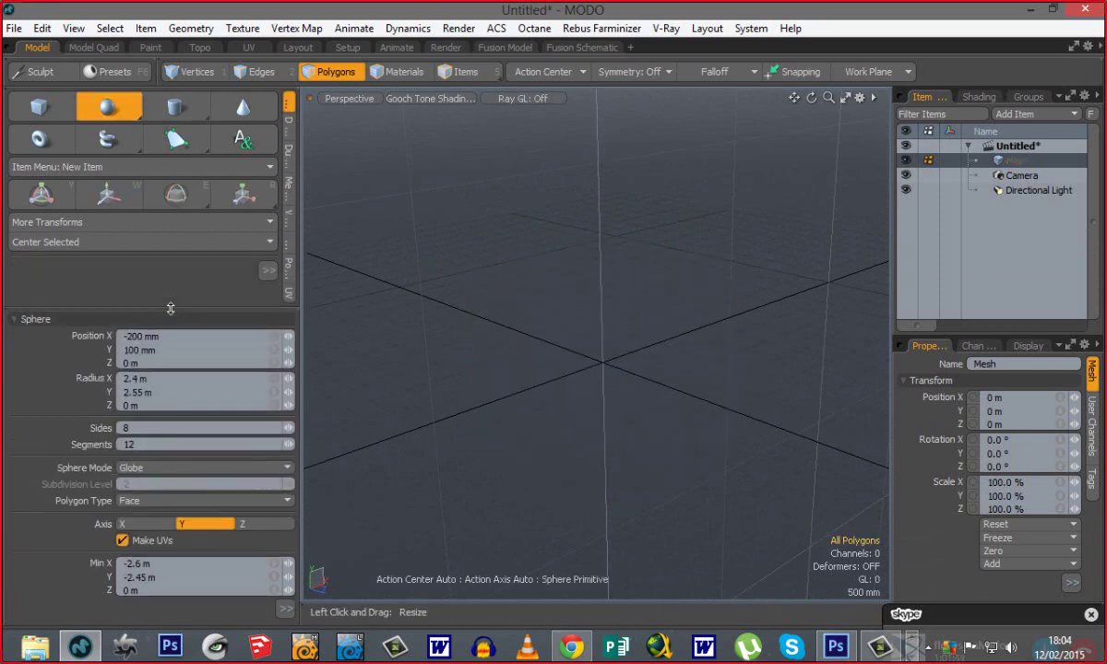
{"action": "left_click", "coordinate": [162, 468]}
{"action": "left_click", "coordinate": [157, 481]}
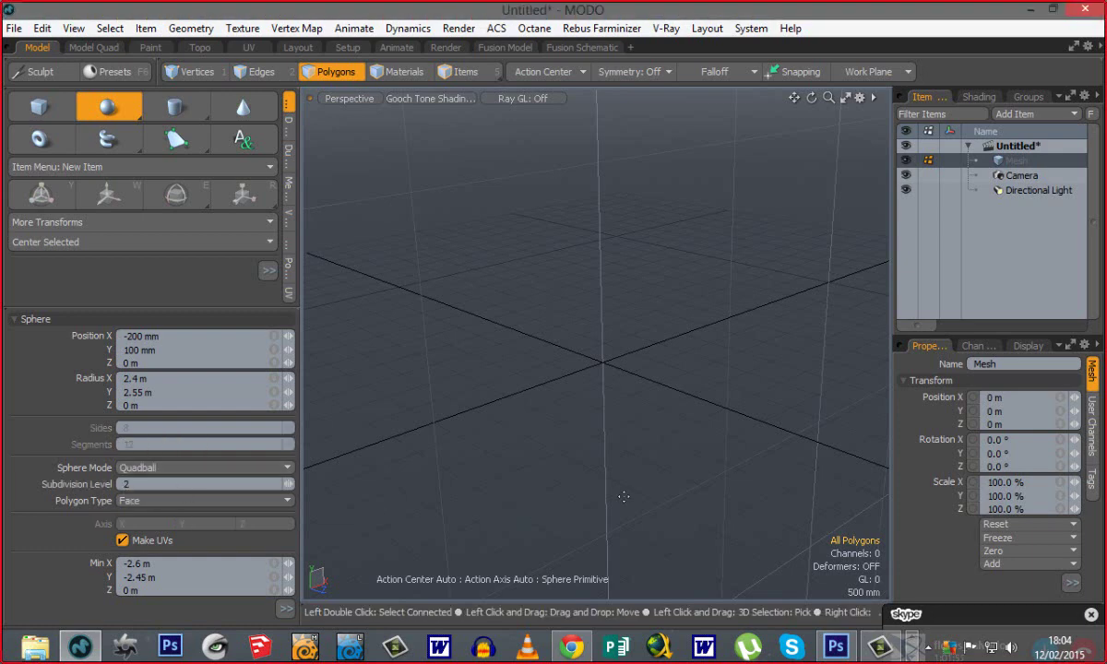
{"action": "left_click_drag", "start_coordinate": [598, 361], "coordinate": [414, 376], "text": "ctrl"}
{"action": "key", "text": "space"}
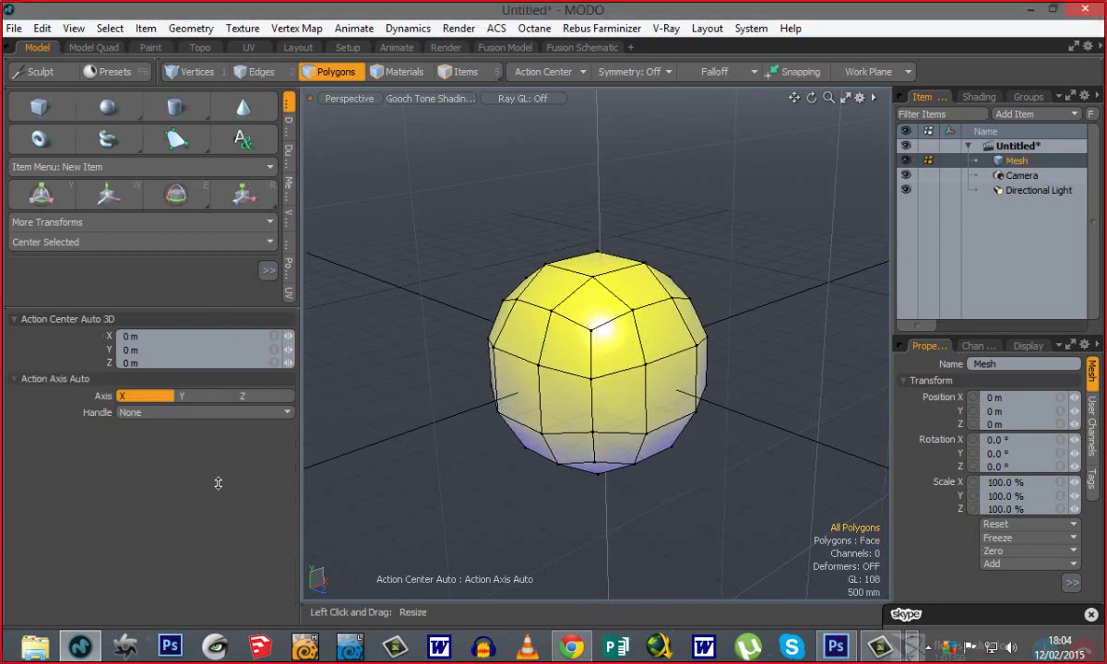
Try a Faceted subdivision on the Quadball sphere, inspect the denser mesh, and undo it.
{"action": "left_click_drag", "start_coordinate": [711, 470], "coordinate": [600, 299], "text": "alt"}
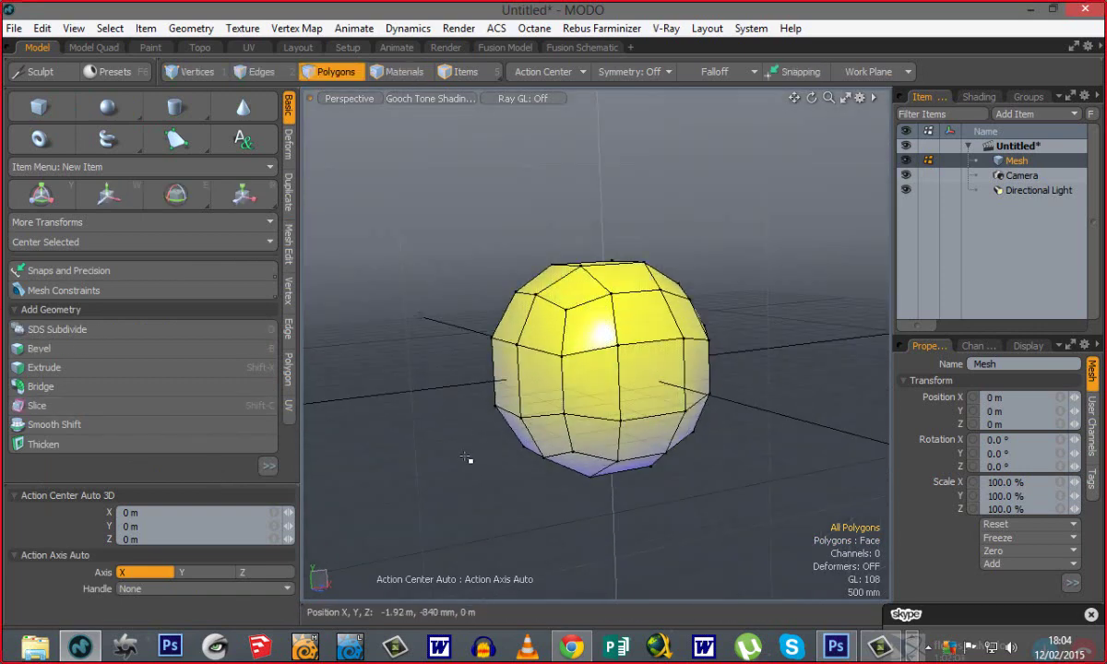
{"action": "left_click_drag", "start_coordinate": [466, 458], "coordinate": [504, 438], "text": "alt"}
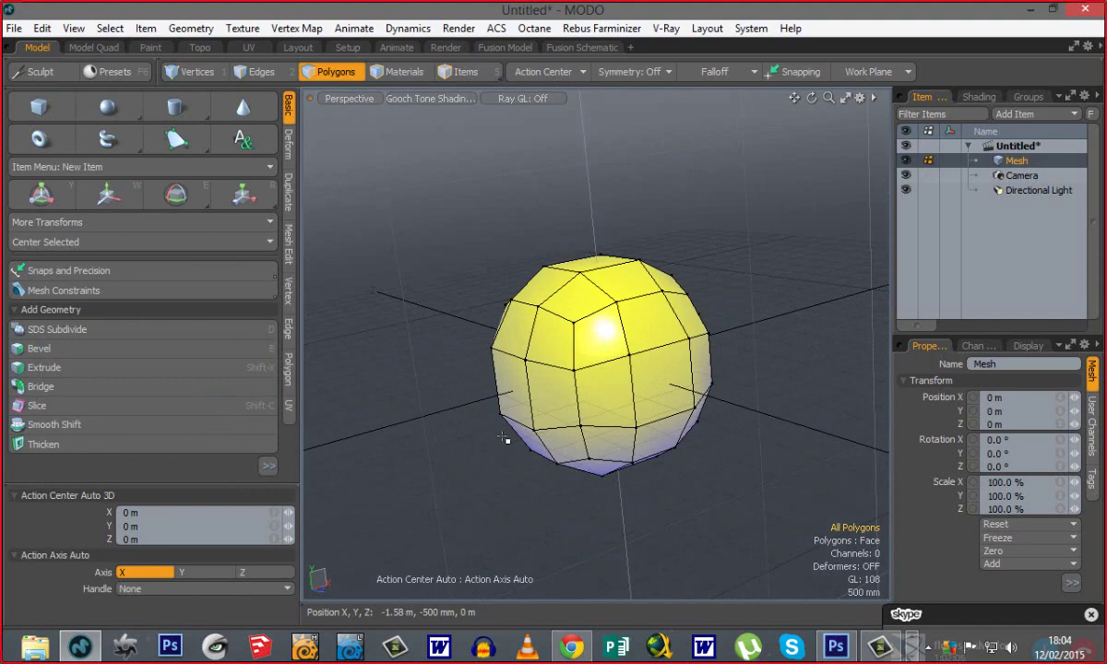
{"action": "key", "text": "shift+d"}
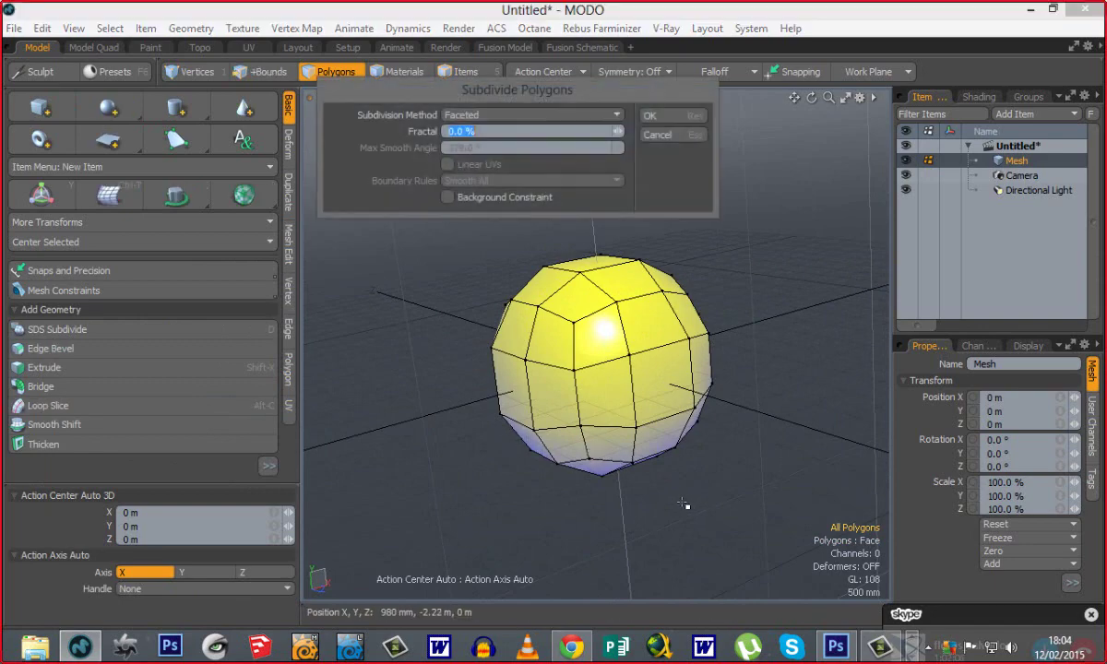
{"action": "left_click", "coordinate": [651, 115]}
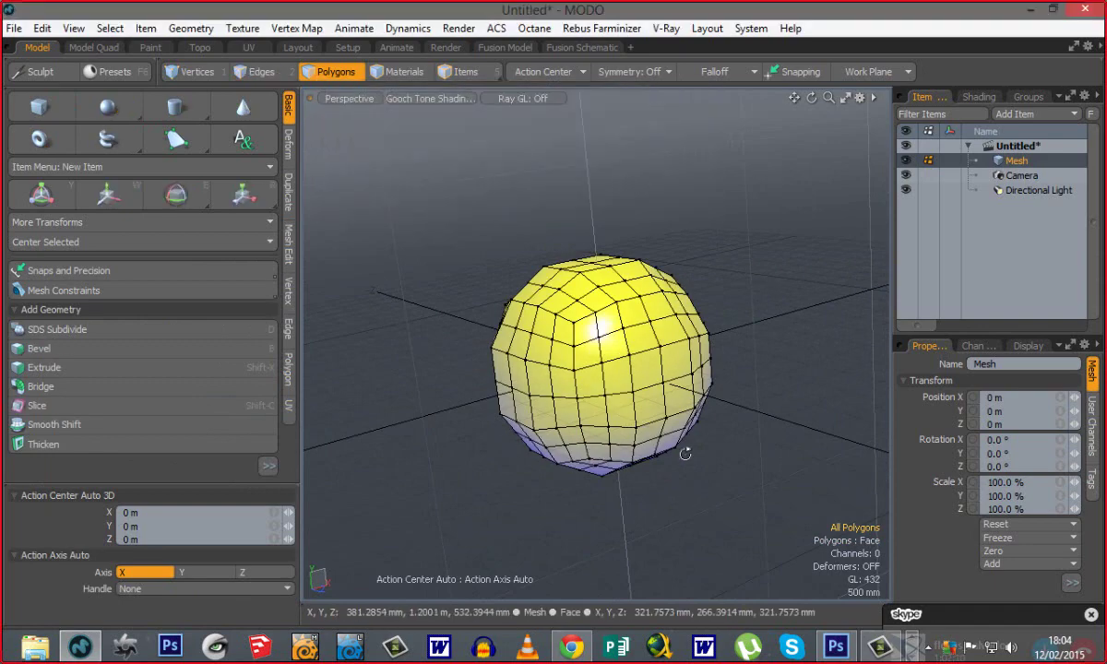
{"action": "left_click_drag", "start_coordinate": [686, 453], "coordinate": [628, 405], "text": "alt"}
{"action": "key", "text": "ctrl+z"}
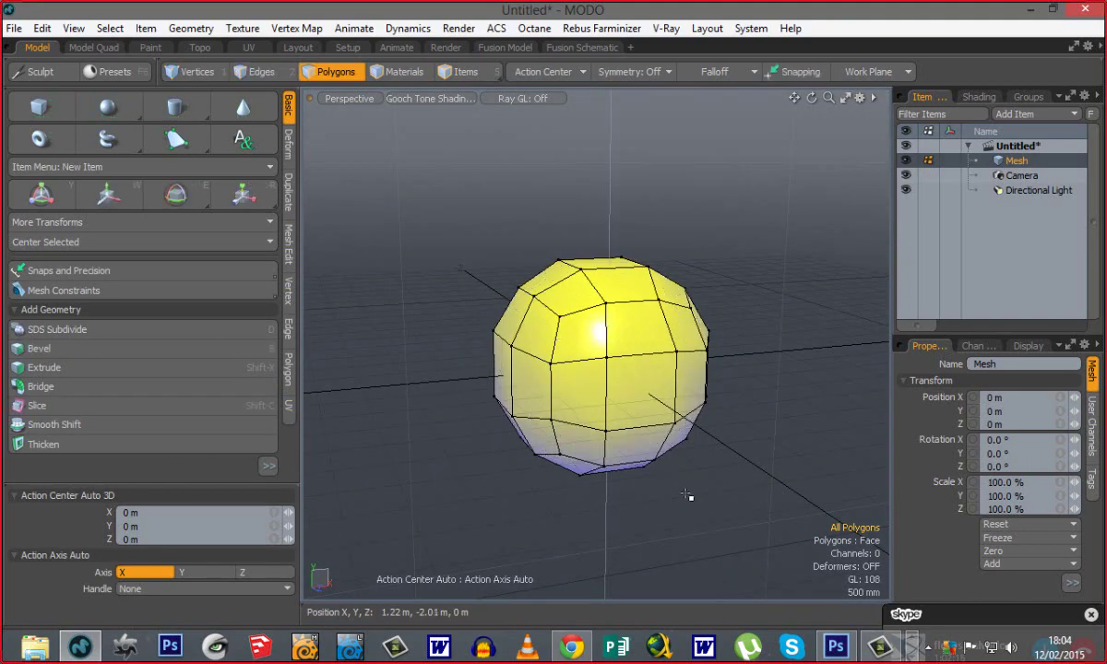
Examine the sphere's angular outline up close, try a Faceted subdivision again, and undo it.
{"action": "left_click_drag", "start_coordinate": [587, 470], "coordinate": [623, 293], "text": "alt"}
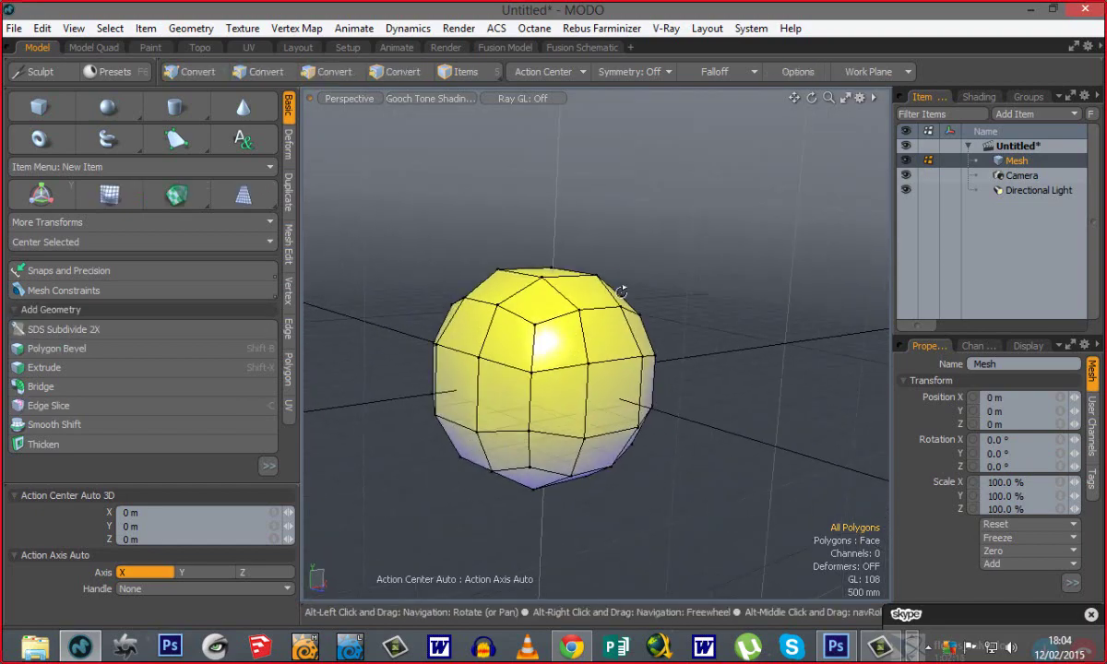
{"action": "scroll", "coordinate": [623, 292], "scroll_direction": "up", "scroll_amount": 10}
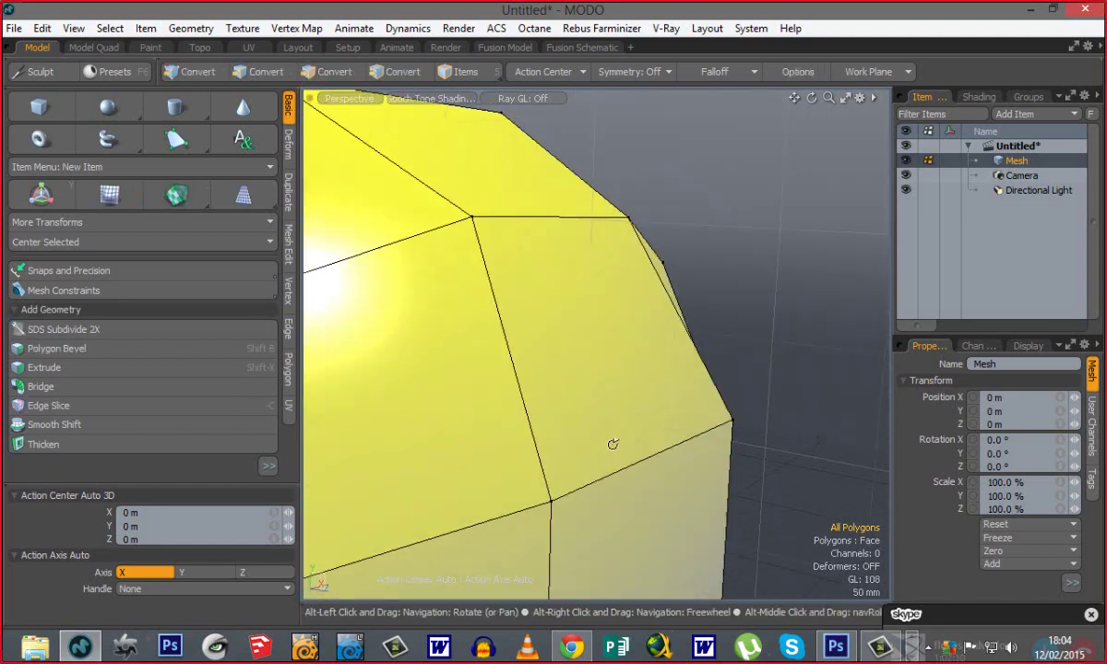
{"action": "left_click_drag", "start_coordinate": [612, 444], "coordinate": [660, 433], "text": "alt"}
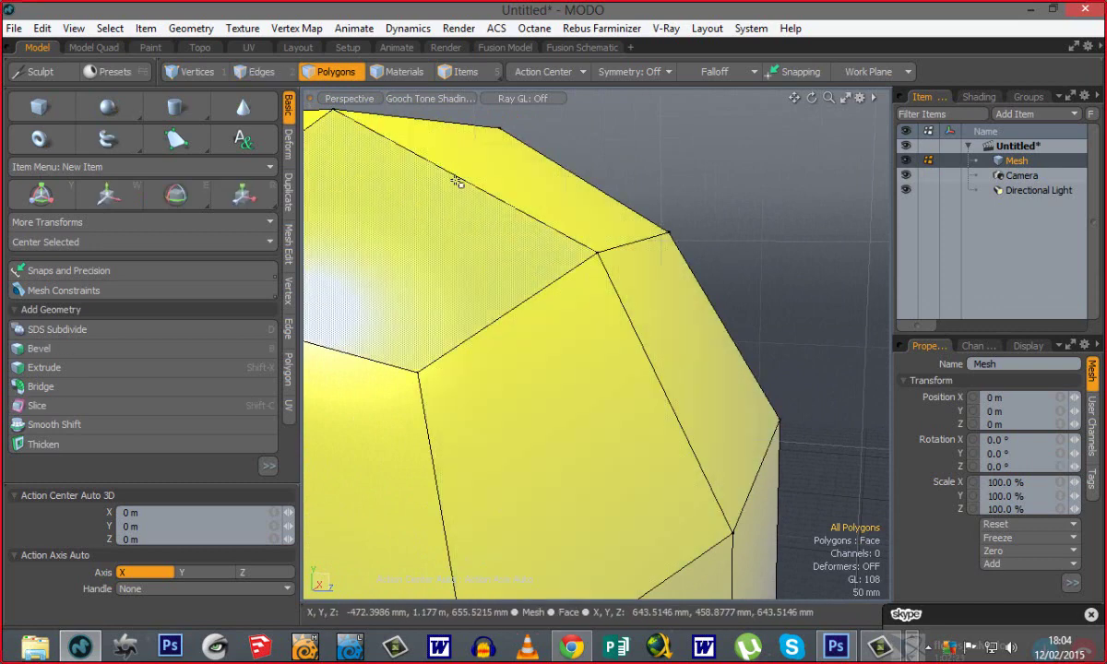
{"action": "key", "text": "shift+d"}
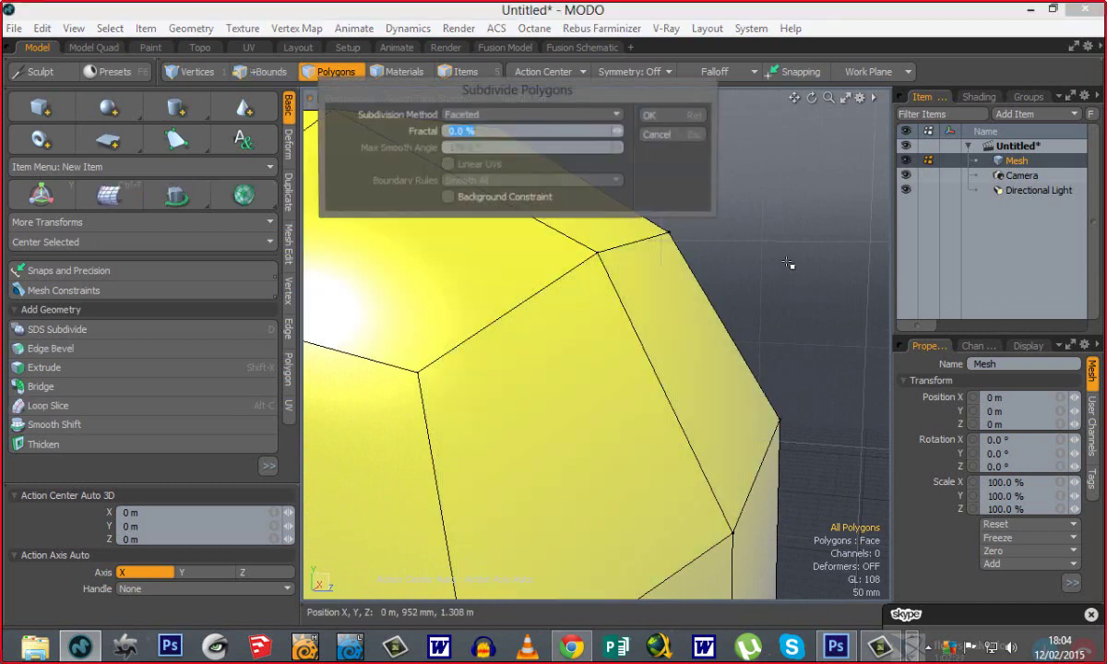
{"action": "left_click", "coordinate": [680, 116]}
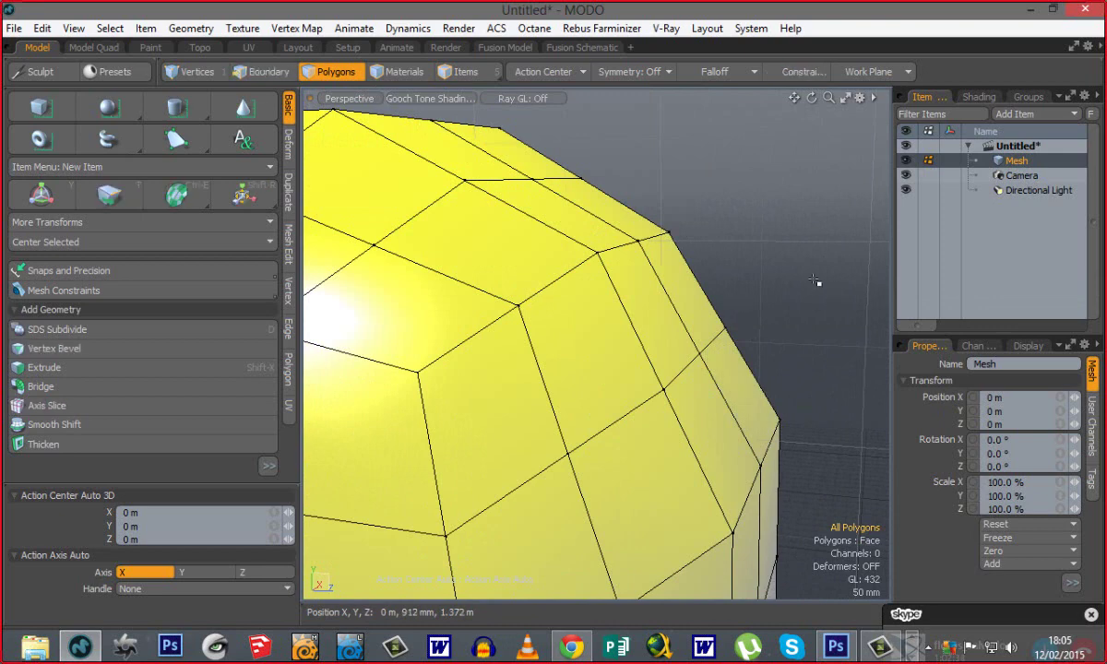
{"action": "key", "text": "ctrl+z"}
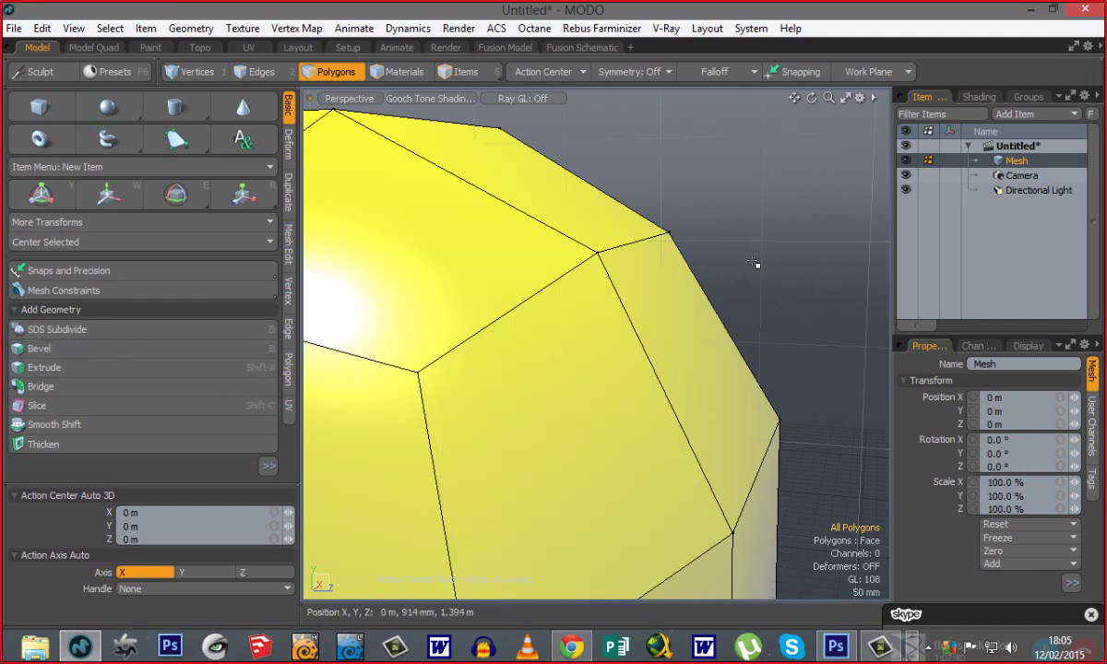
Apply SDS Subdivide to the sphere and inspect how its outline is rounded.
{"action": "key", "text": "d"}
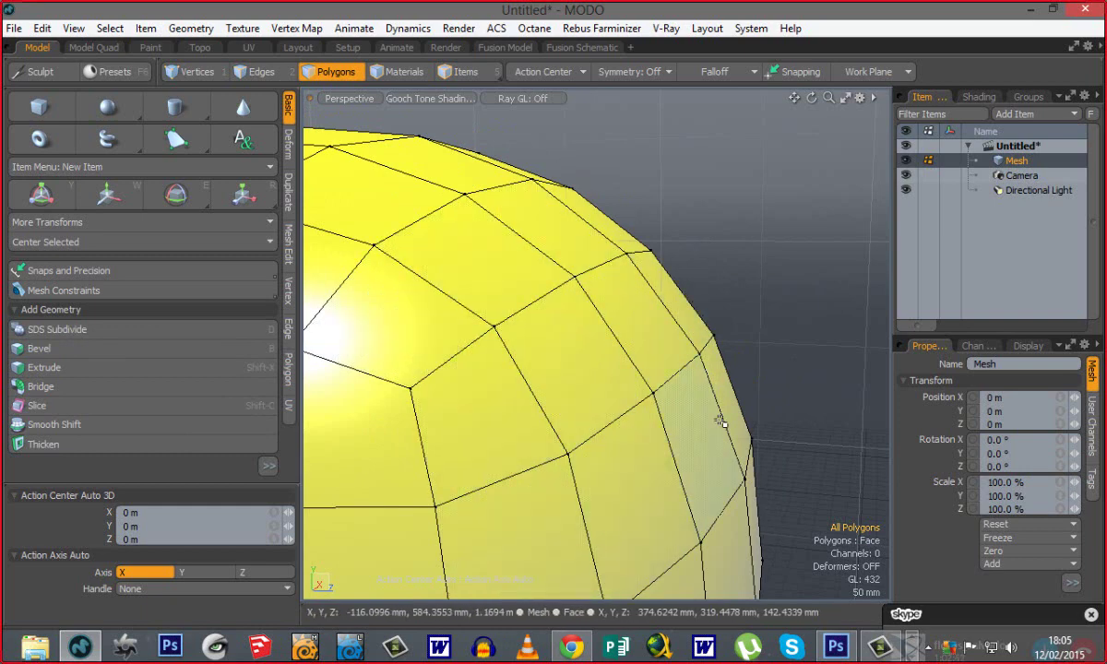
{"action": "scroll", "coordinate": [783, 292], "scroll_direction": "down", "scroll_amount": 5}
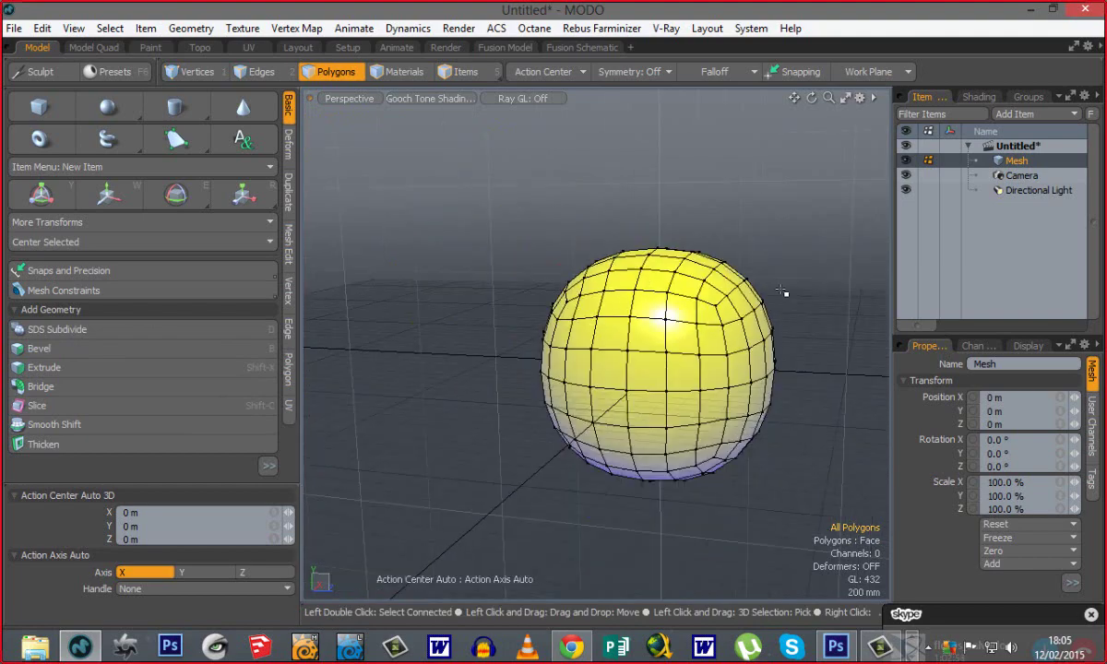
{"action": "left_click_drag", "start_coordinate": [719, 358], "coordinate": [744, 376], "text": "alt"}
{"action": "left_click_drag", "start_coordinate": [709, 278], "coordinate": [829, 316], "text": "ctrl+alt"}
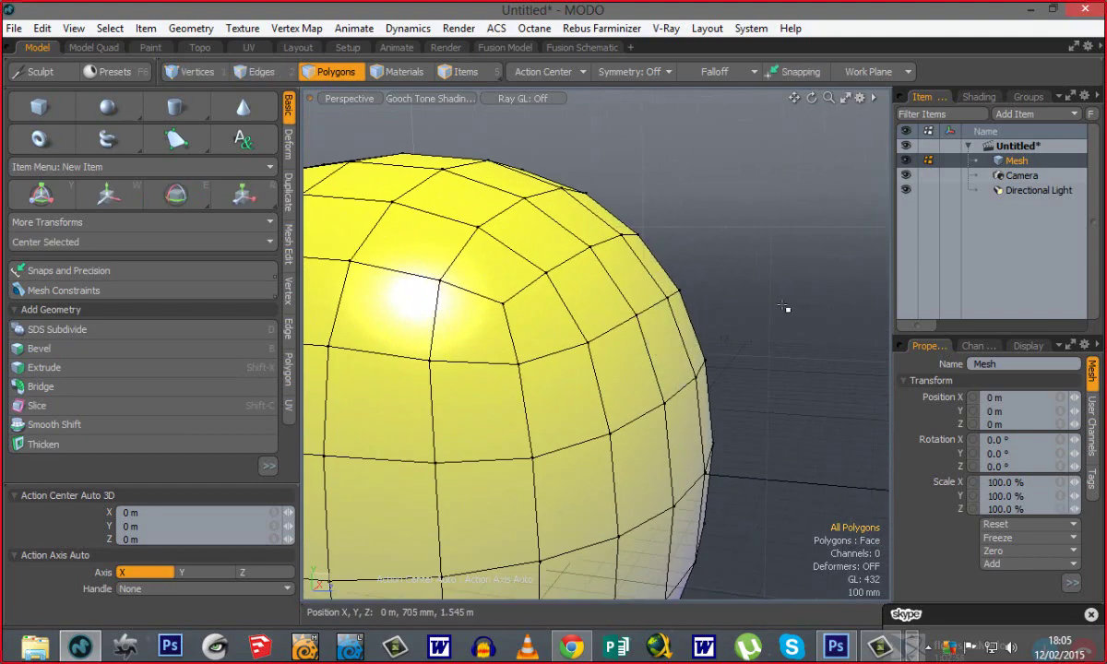
{"action": "scroll", "coordinate": [743, 322], "scroll_direction": "down", "scroll_amount": 3}
{"action": "left_click_drag", "start_coordinate": [643, 396], "coordinate": [693, 346], "text": "alt+shift"}
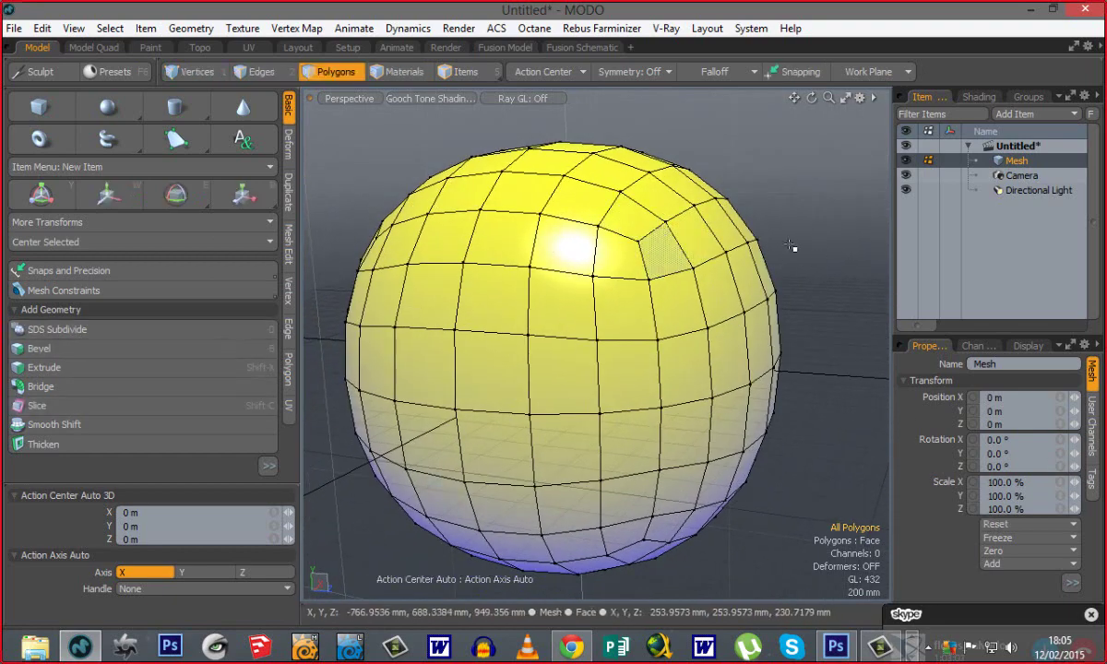
Apply a second SDS Subdivide to the sphere, inspect the mesh, undo both subdivisions and leave the sphere tool.
{"action": "key", "text": "d"}
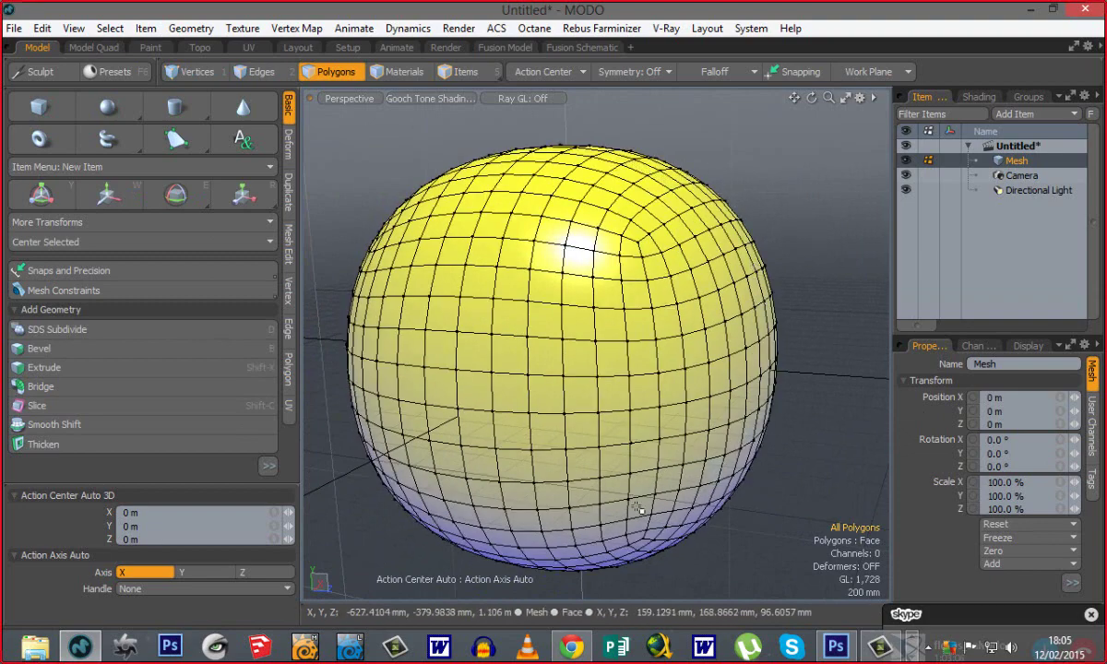
{"action": "left_click_drag", "start_coordinate": [673, 398], "coordinate": [519, 427], "text": "alt"}
{"action": "key", "text": "ctrl+z"}
{"action": "key", "text": "ctrl+z"}
{"action": "key", "text": "ctrl+z"}
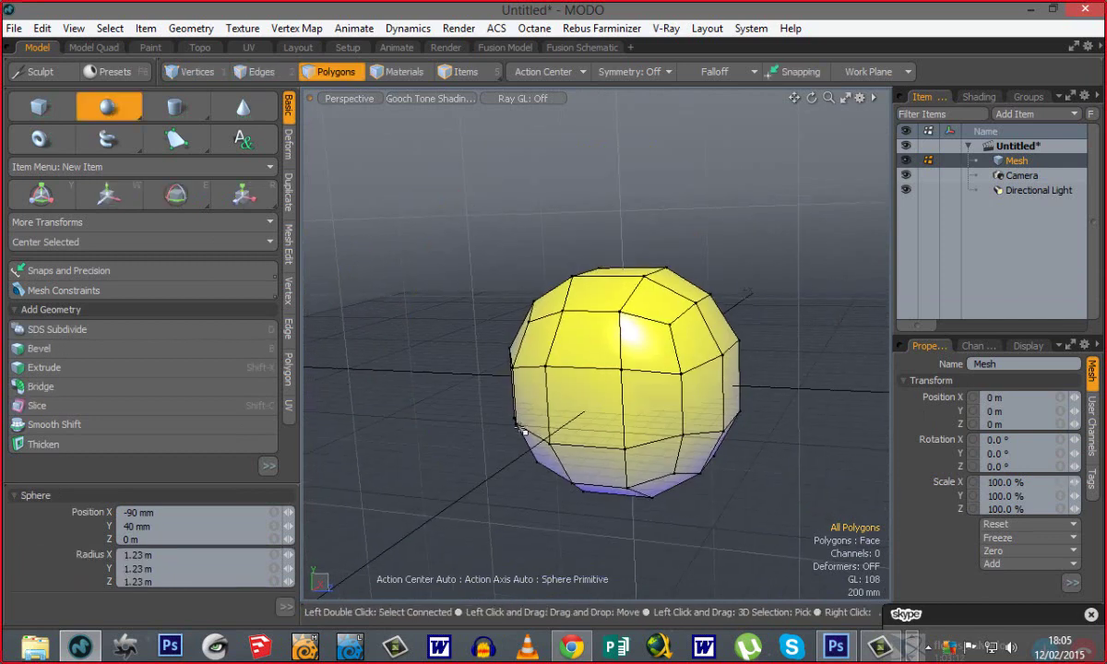
{"action": "key", "text": "q"}
{"action": "left_click_drag", "start_coordinate": [711, 538], "coordinate": [670, 513], "text": "alt+shift"}
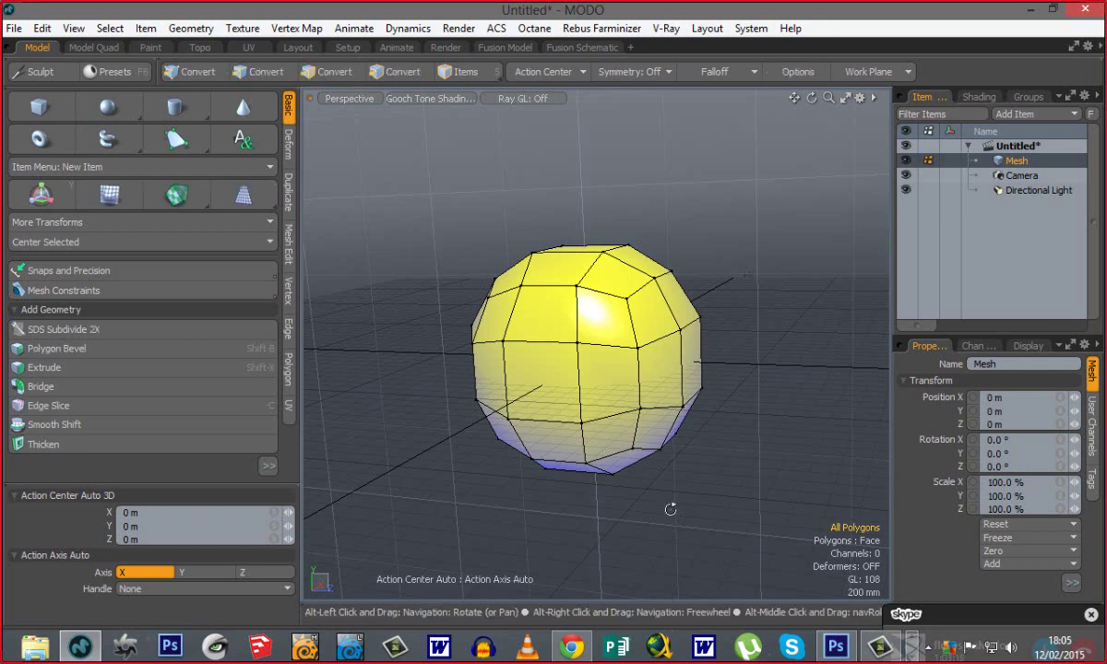
{"action": "left_click_drag", "start_coordinate": [667, 506], "coordinate": [572, 399], "text": "alt"}
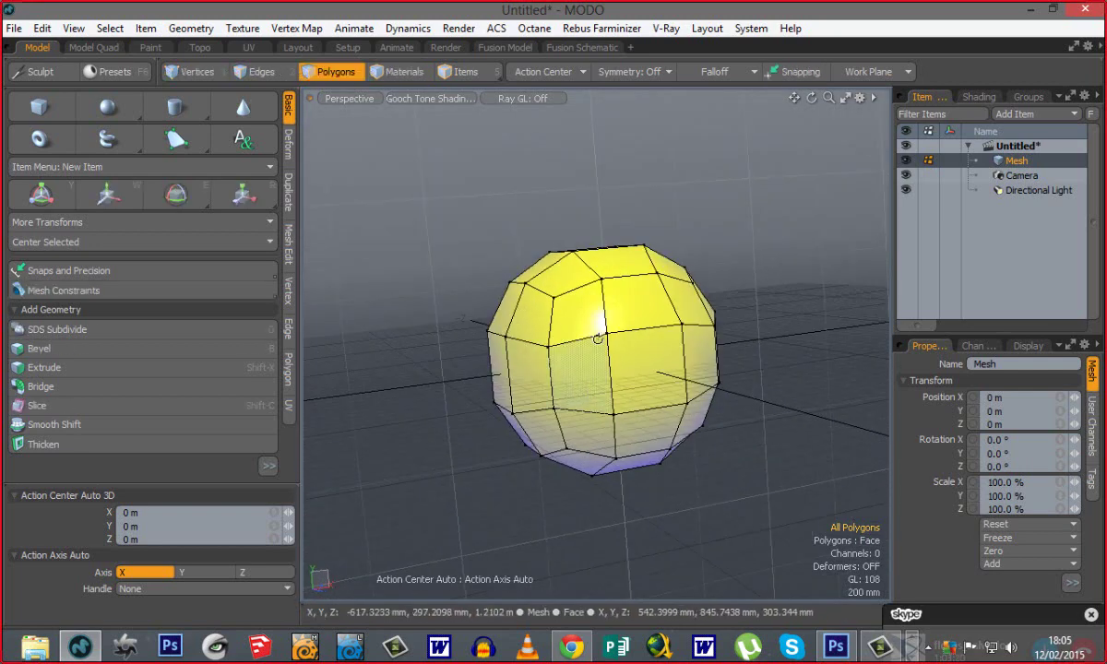
{"action": "left_click_drag", "start_coordinate": [598, 334], "coordinate": [692, 480], "text": "ctrl+alt"}
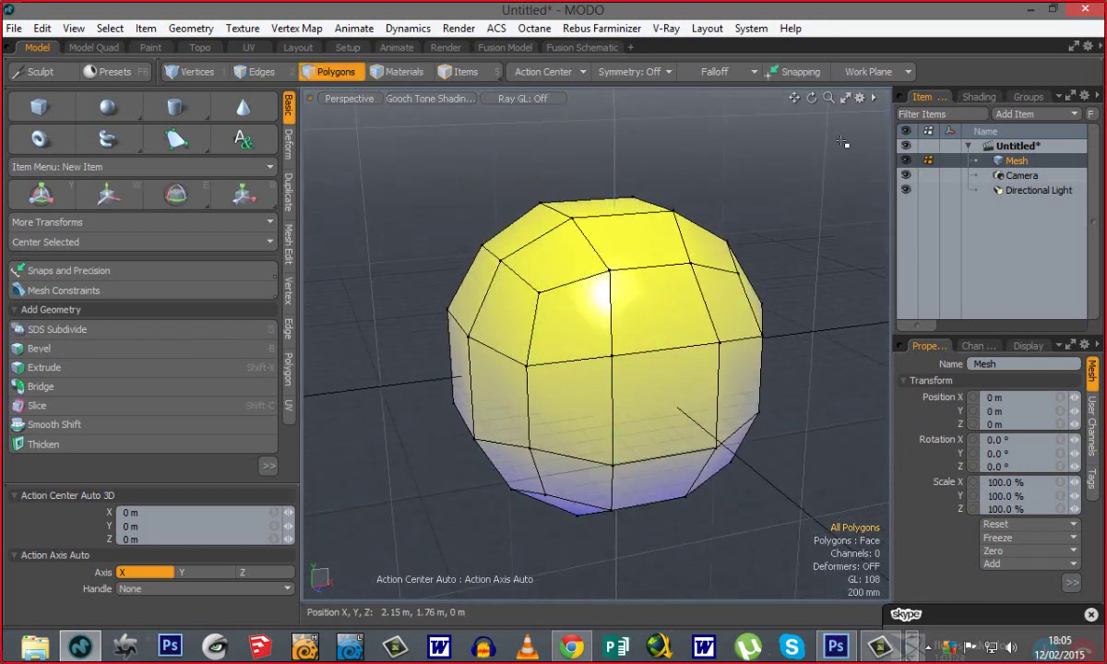
{"action": "right_click_drag", "start_coordinate": [842, 142], "coordinate": [370, 588]}
{"action": "left_click", "coordinate": [418, 477]}
{"action": "left_click_drag", "start_coordinate": [586, 420], "coordinate": [452, 288], "text": "alt"}
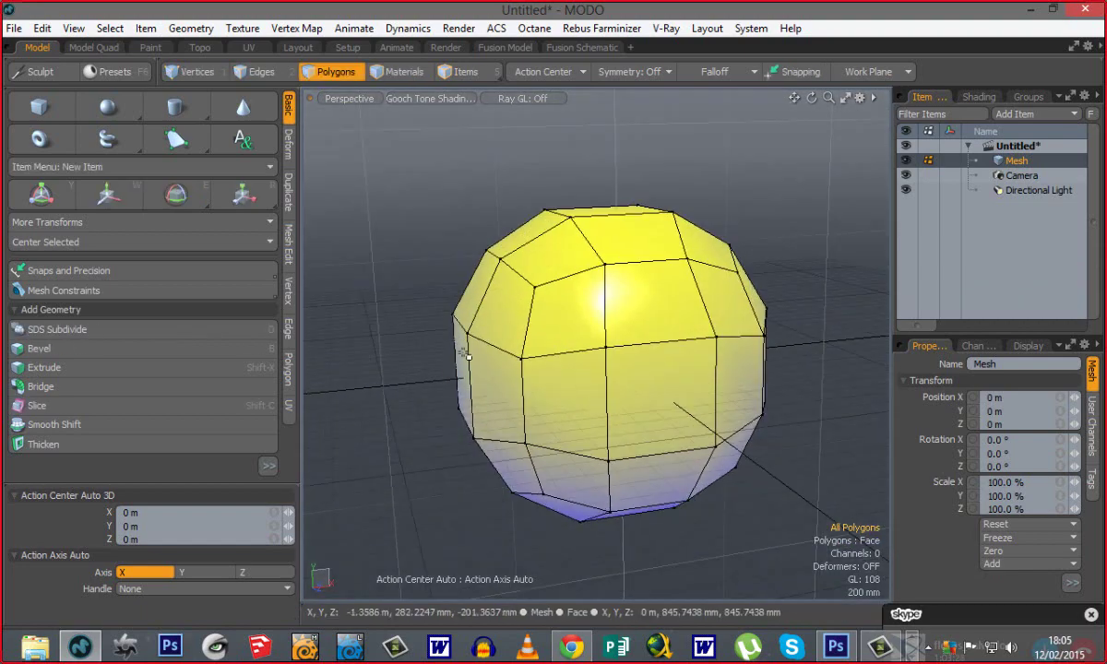
{"action": "left_click_drag", "start_coordinate": [466, 354], "coordinate": [439, 485], "text": "alt"}
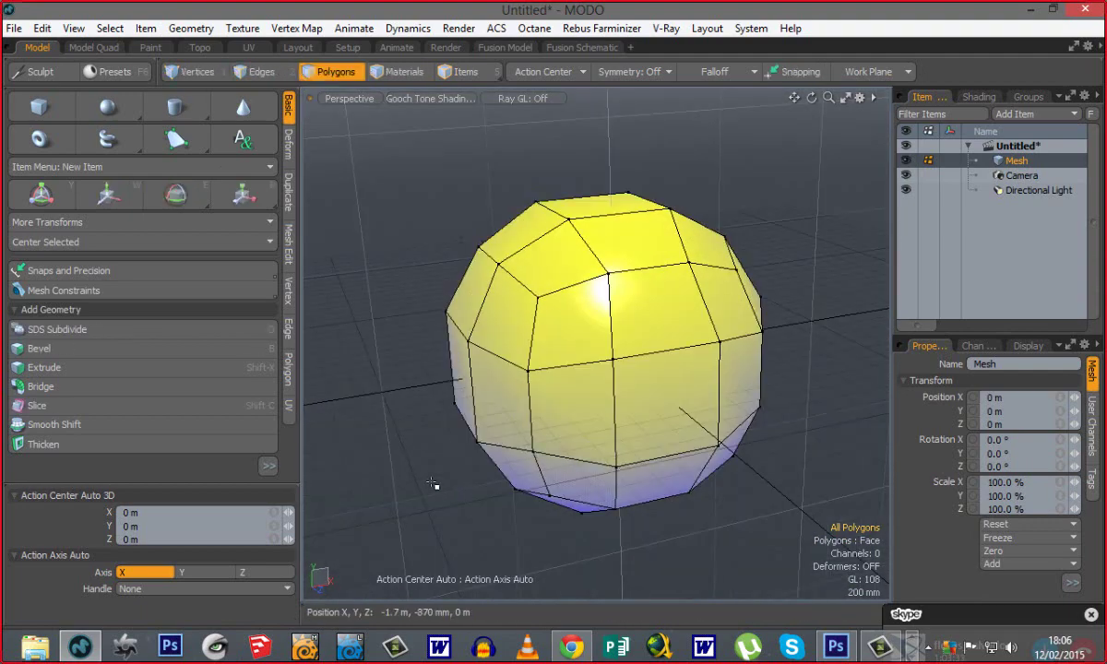
Convert the sphere to a subdivision surface and freeze it into real polygons with the preset Freeze options.
{"action": "key", "text": "Tab"}
{"action": "mouse_move", "coordinate": [588, 381]}
{"action": "left_mouse_down", "text": "alt"}
{"action": "mouse_move", "coordinate": [662, 395]}
{"action": "mouse_move", "coordinate": [580, 388]}
{"action": "left_mouse_up", "text": "alt"}
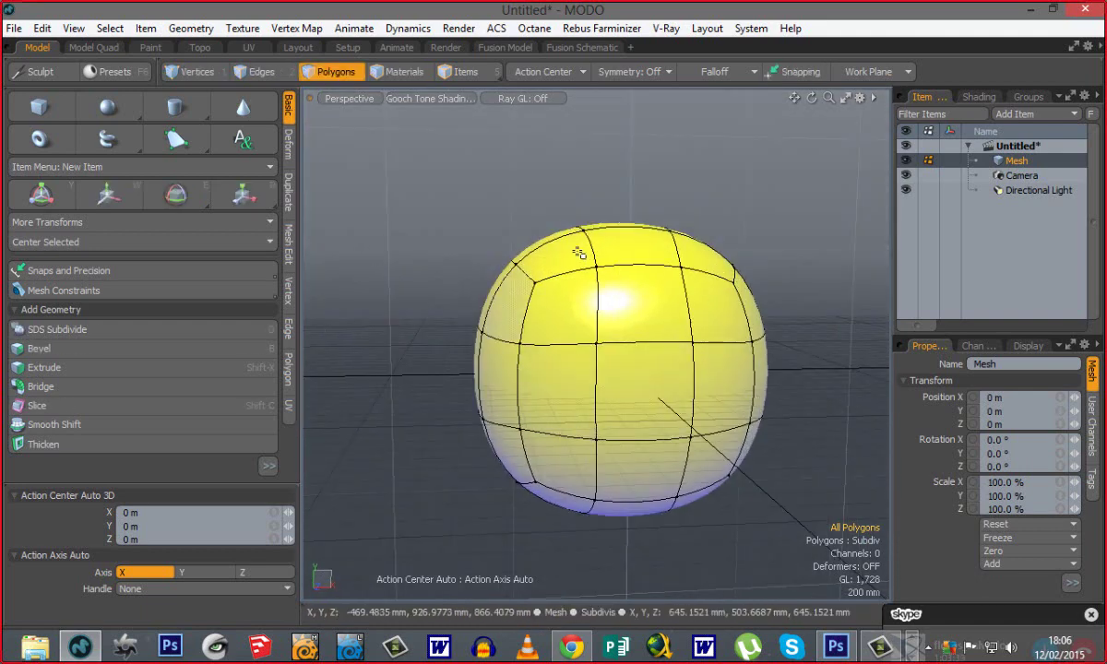
{"action": "left_click_drag", "start_coordinate": [490, 367], "coordinate": [590, 413], "text": "alt"}
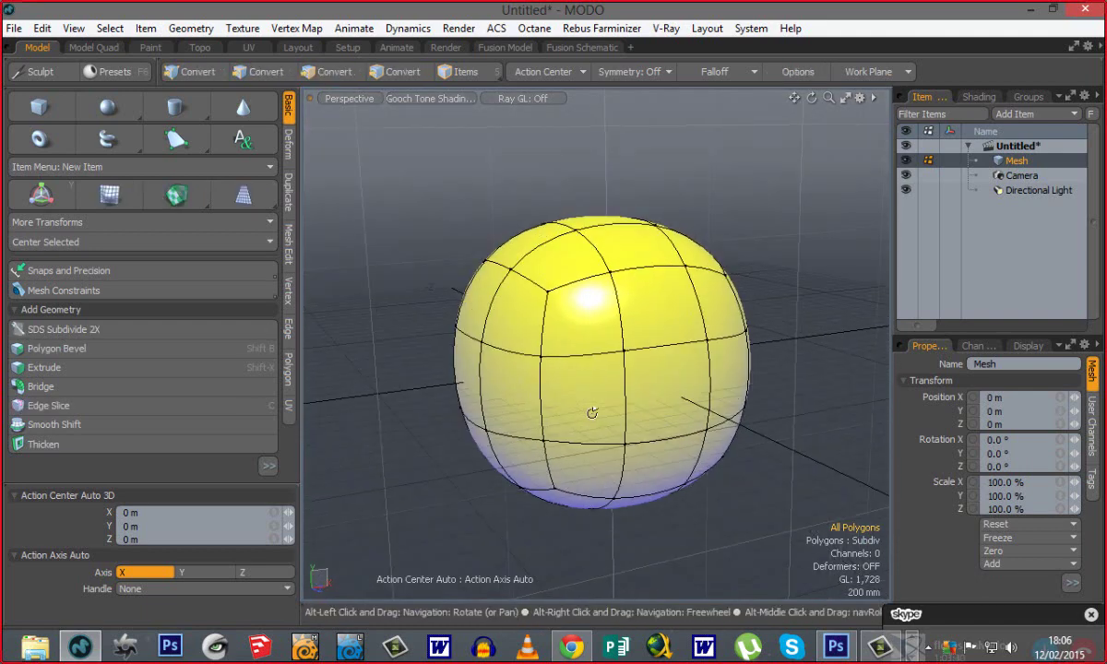
{"action": "left_click", "coordinate": [191, 29]}
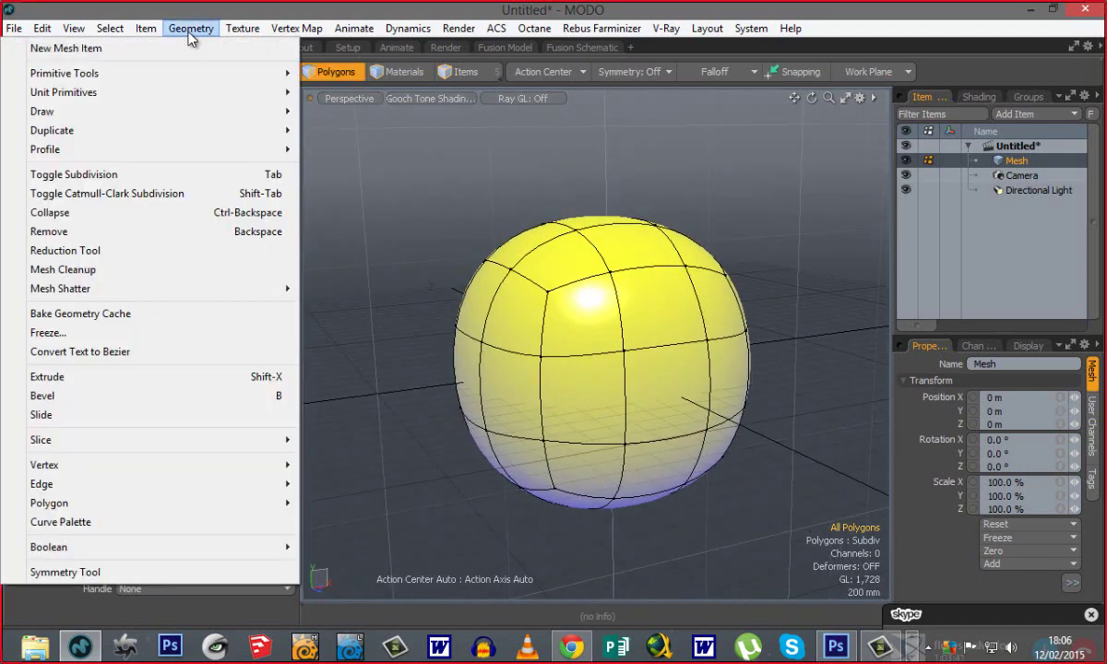
{"action": "left_click", "coordinate": [87, 335]}
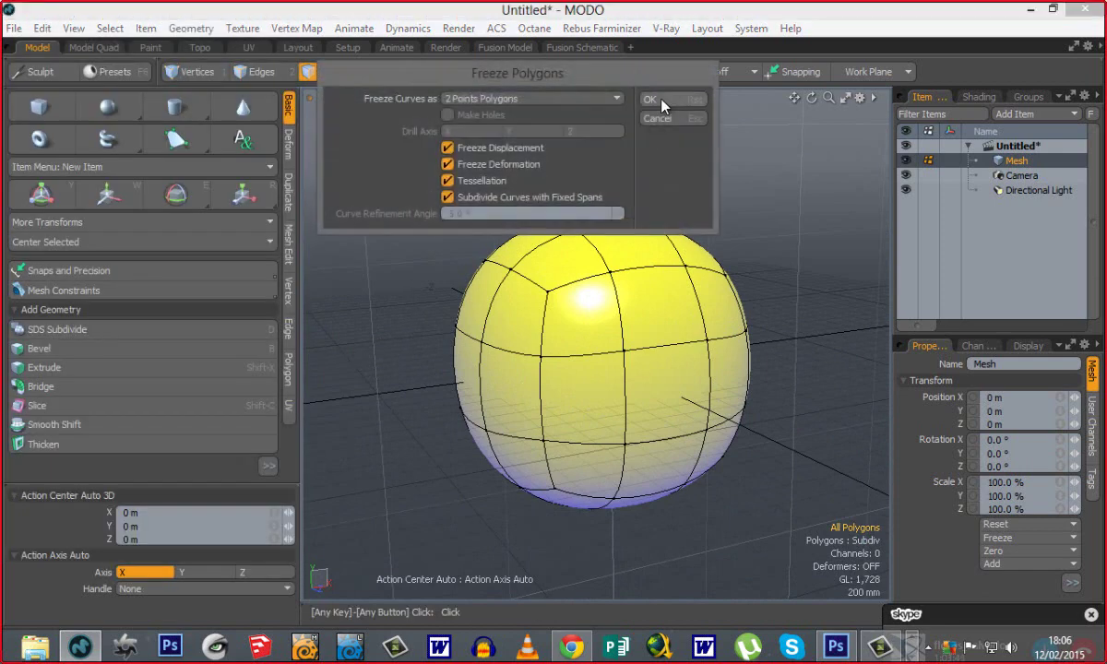
{"action": "left_click", "coordinate": [659, 96]}
{"action": "left_click_drag", "start_coordinate": [701, 139], "coordinate": [665, 152], "text": "ctrl+alt"}
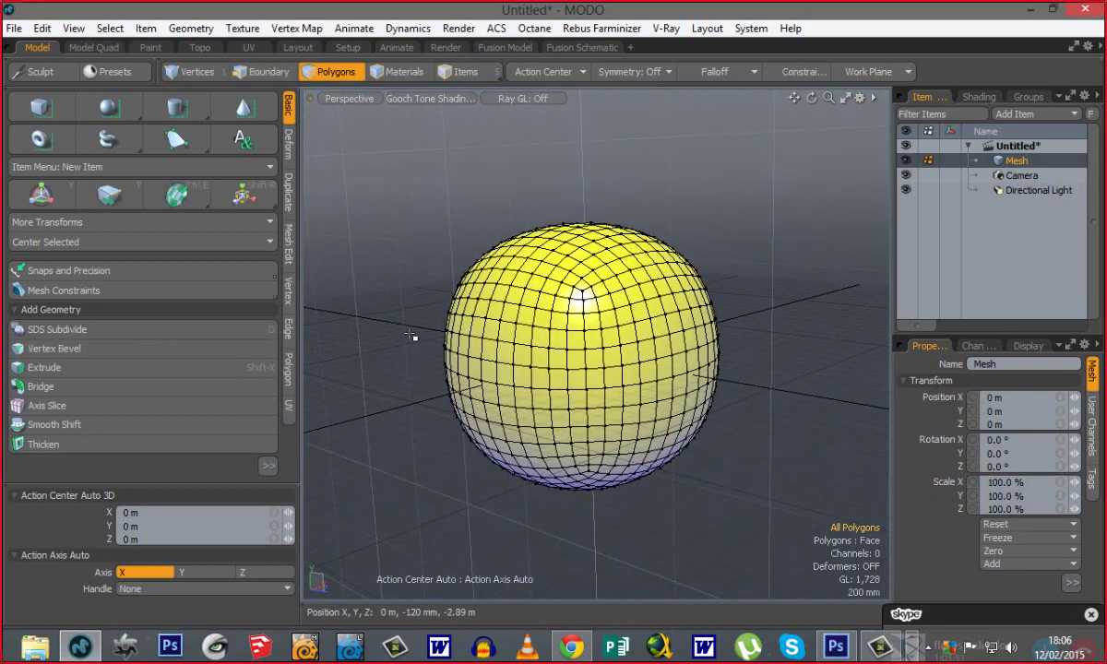
Undo the freeze and switch the sphere from a subdivision surface back to plain faces.
{"action": "key", "text": "Tab"}
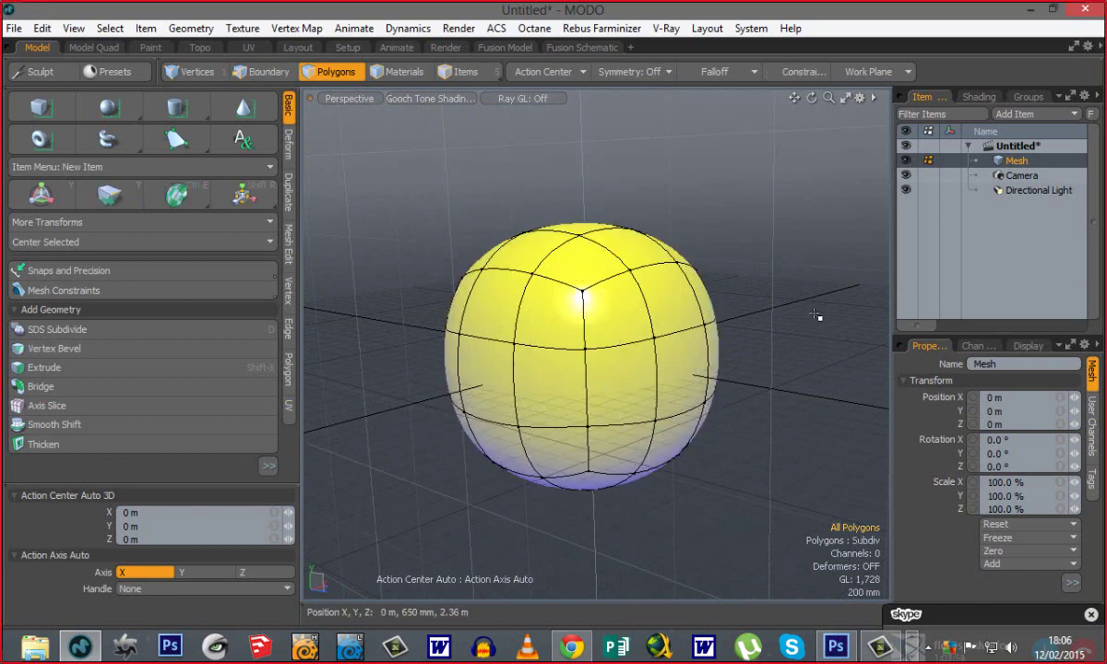
{"action": "left_click_drag", "start_coordinate": [709, 414], "coordinate": [635, 406], "text": "alt"}
{"action": "left_click_drag", "start_coordinate": [554, 292], "coordinate": [573, 452], "text": "alt"}
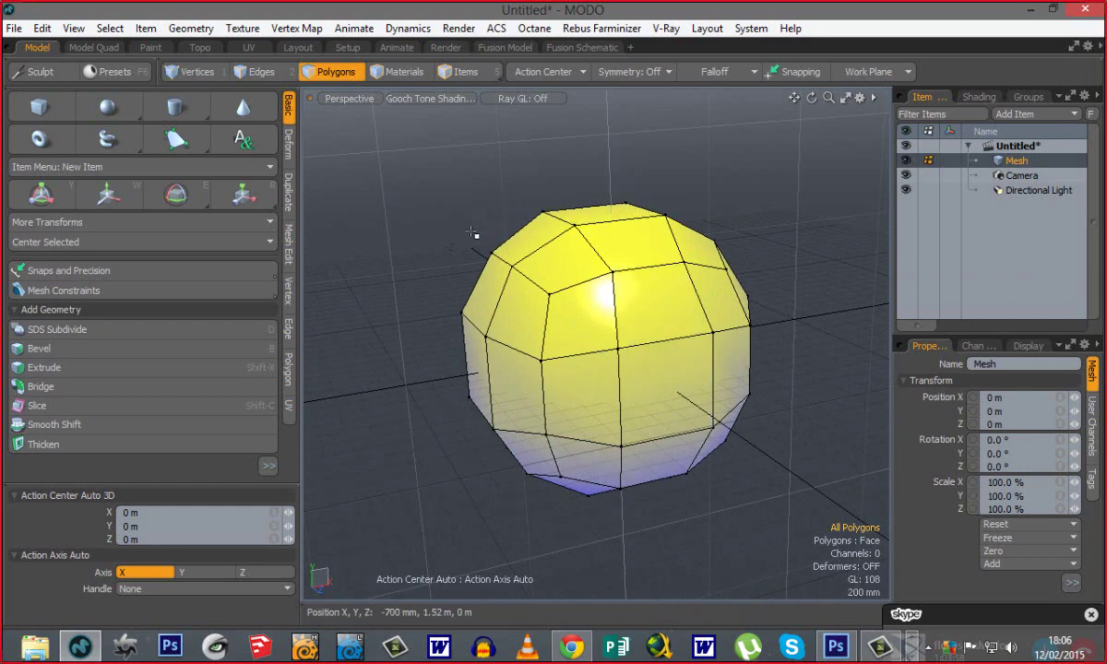
Apply SDS Subdivide once to the plain-faced Quadball sphere.
{"action": "left_click_drag", "start_coordinate": [596, 363], "coordinate": [701, 415], "text": "alt"}
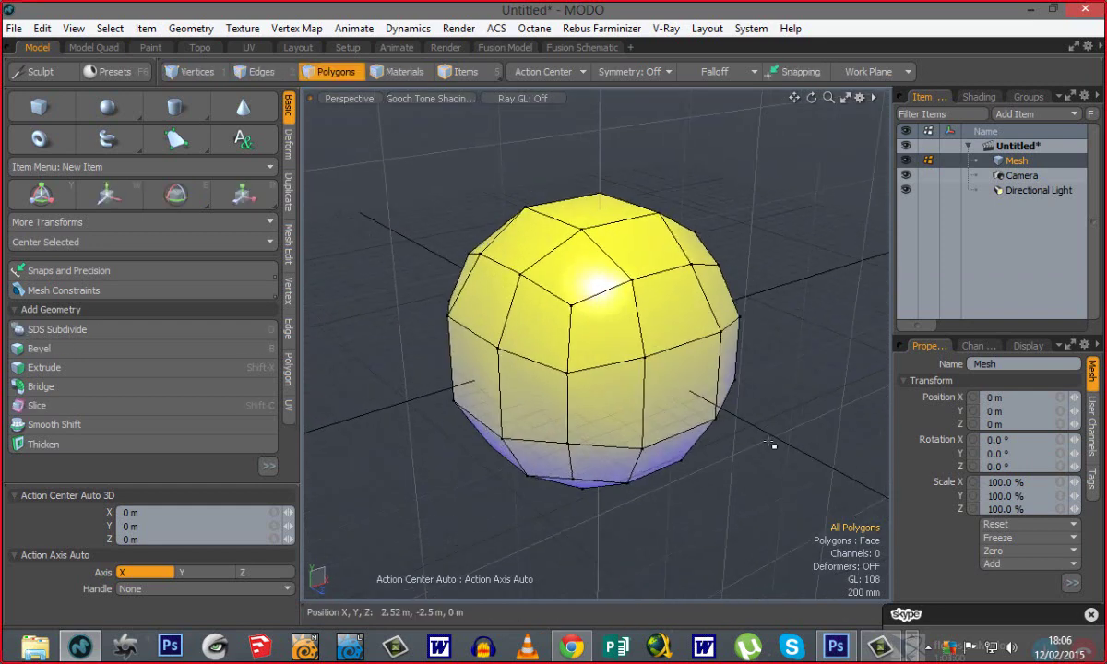
{"action": "key", "text": "d"}
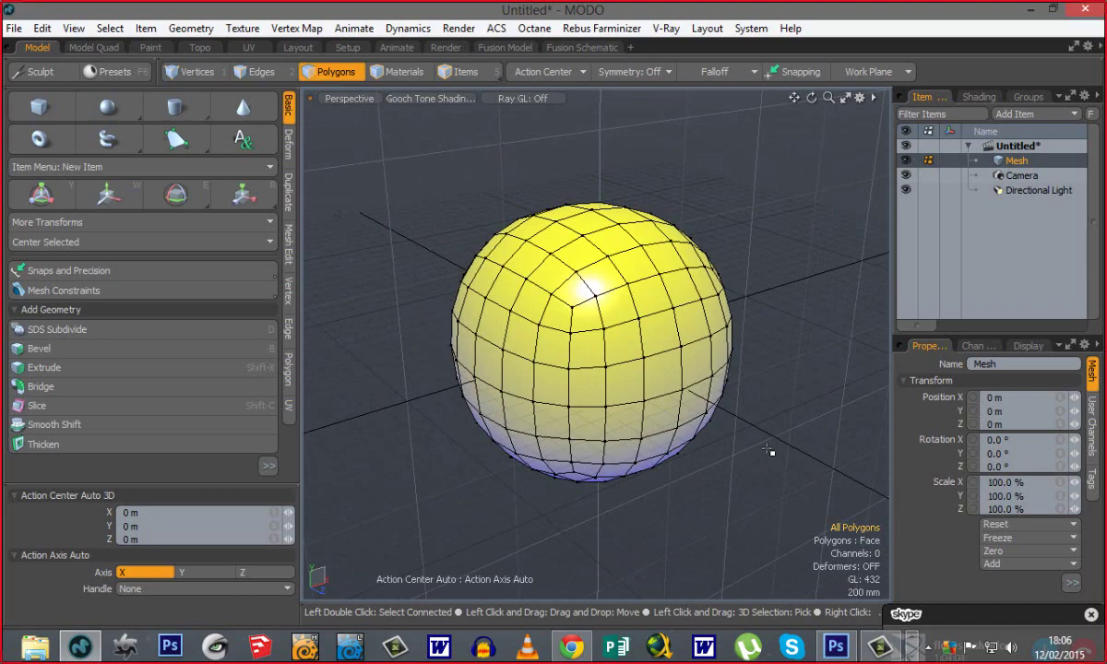
Apply a further SDS Subdivide to the Quadball sphere and inspect the denser mesh from several angles.
{"action": "key", "text": "d"}
{"action": "left_click_drag", "start_coordinate": [648, 398], "coordinate": [577, 416], "text": "alt"}
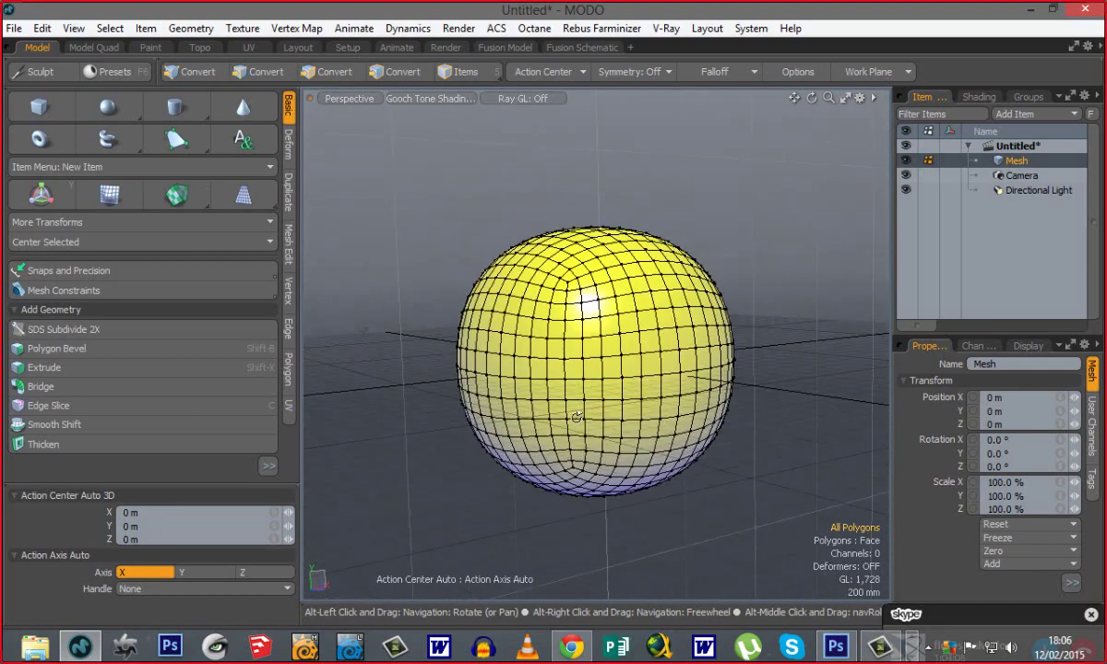
{"action": "left_click_drag", "start_coordinate": [578, 264], "coordinate": [571, 186], "text": "ctrl+alt"}
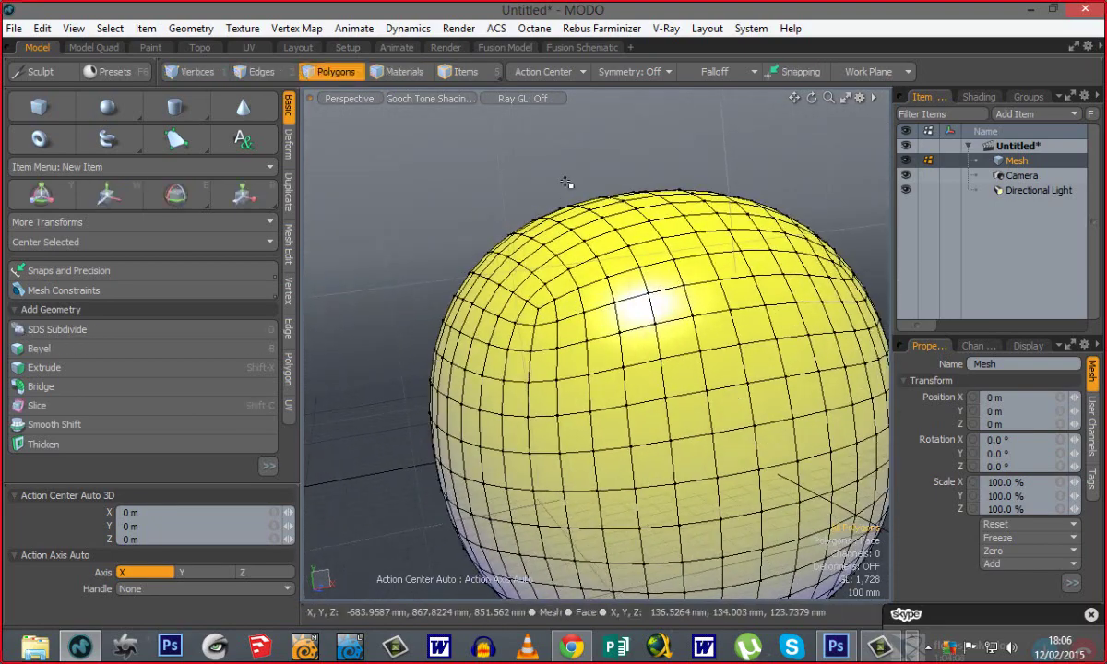
{"action": "left_click_drag", "start_coordinate": [370, 255], "coordinate": [621, 618], "text": "alt"}
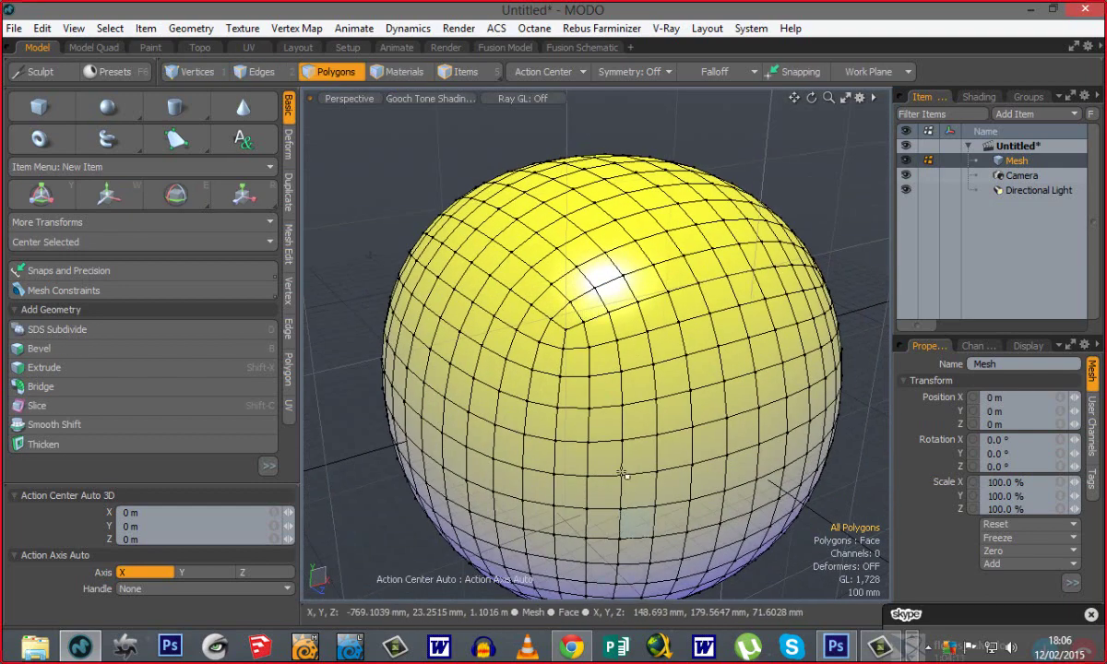
{"action": "scroll", "coordinate": [638, 452], "scroll_direction": "down", "scroll_amount": 3}
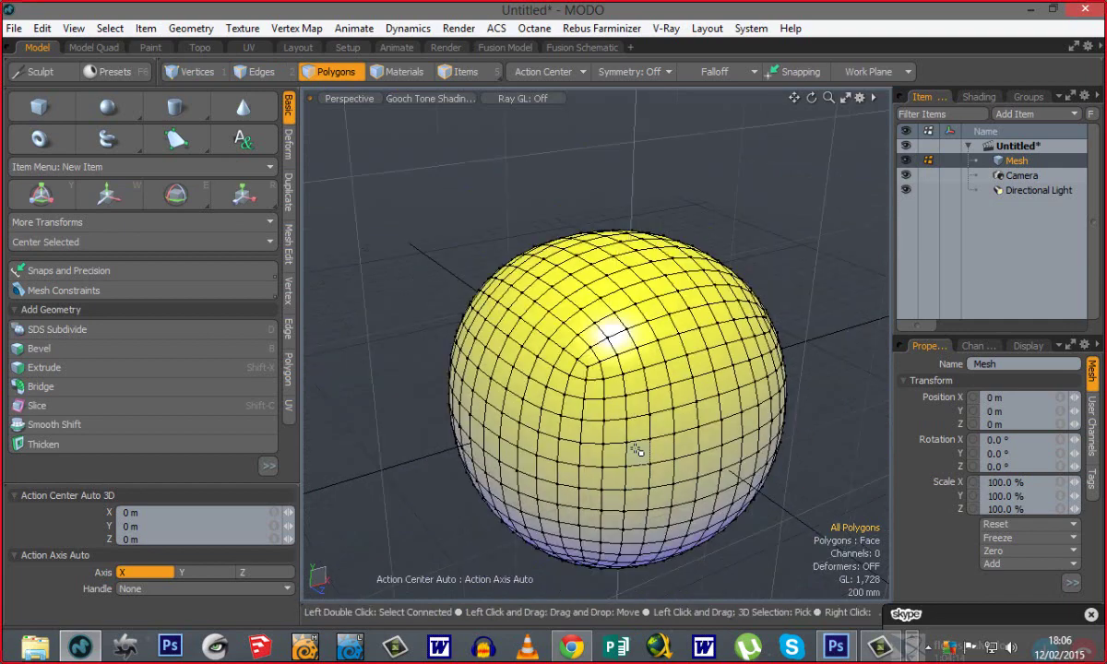
{"action": "left_click_drag", "start_coordinate": [689, 523], "coordinate": [718, 564], "text": "alt"}
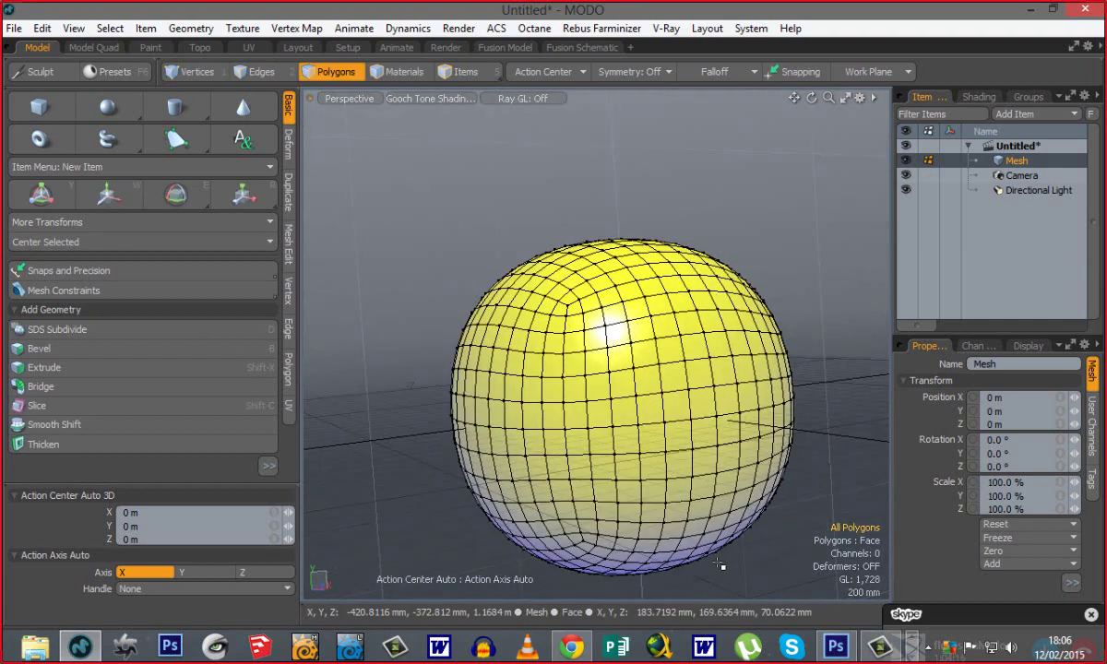
{"action": "key", "text": "shift"}
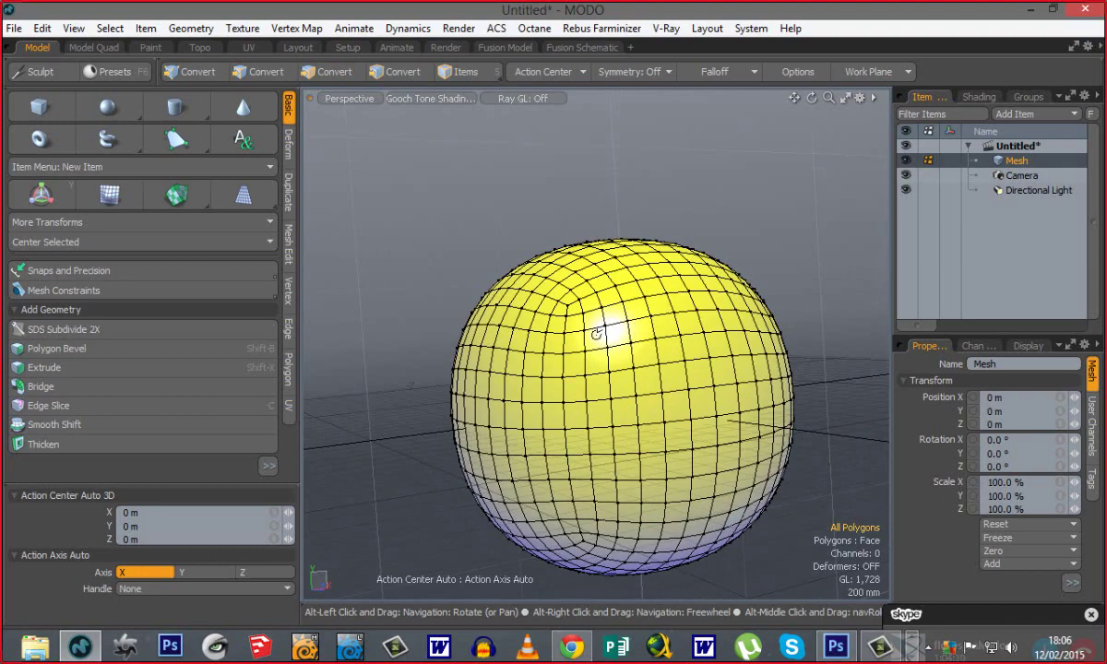
{"action": "left_click_drag", "start_coordinate": [597, 334], "coordinate": [651, 364], "text": "alt"}
{"action": "left_click_drag", "start_coordinate": [744, 282], "coordinate": [751, 388], "text": "ctrl+alt"}
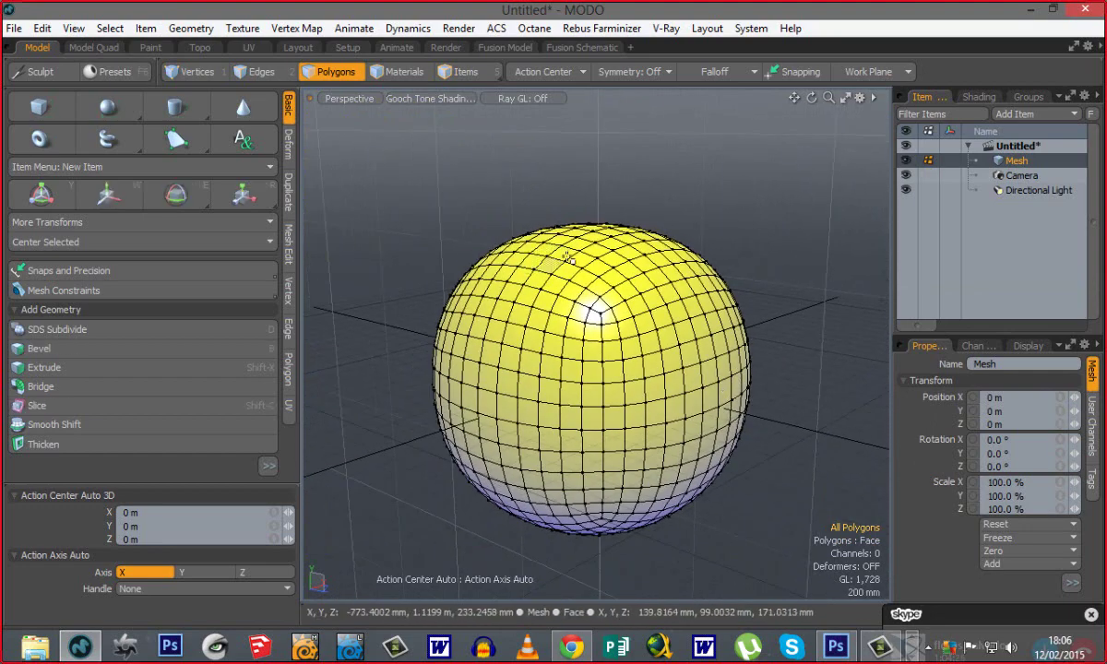
{"action": "left_click_drag", "start_coordinate": [567, 259], "coordinate": [562, 282], "text": "alt"}
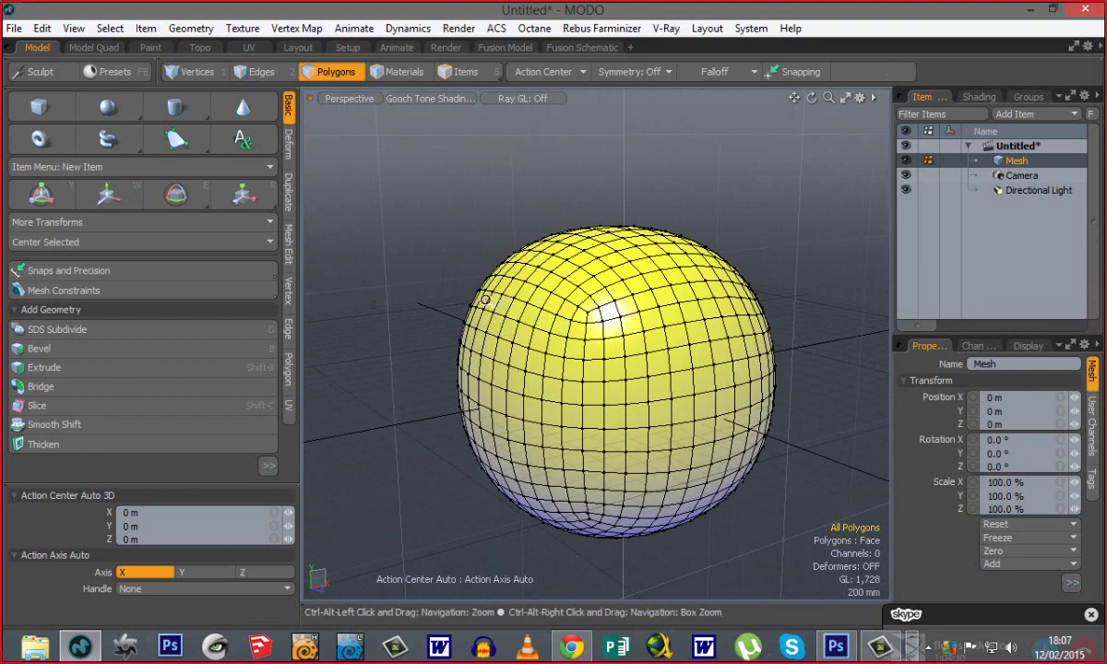
Switch the sphere to a subdivision surface, compare its silhouette up close, and switch it back to plain faces.
{"action": "left_click_drag", "start_coordinate": [529, 297], "coordinate": [509, 210], "text": "ctrl+alt"}
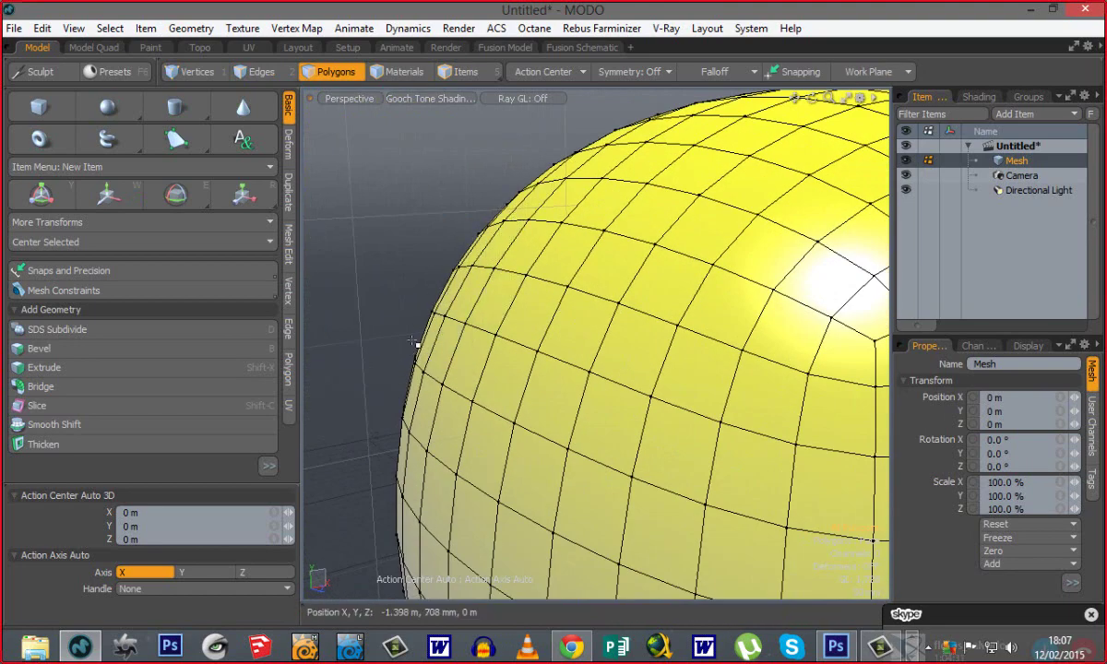
{"action": "key", "text": "Tab"}
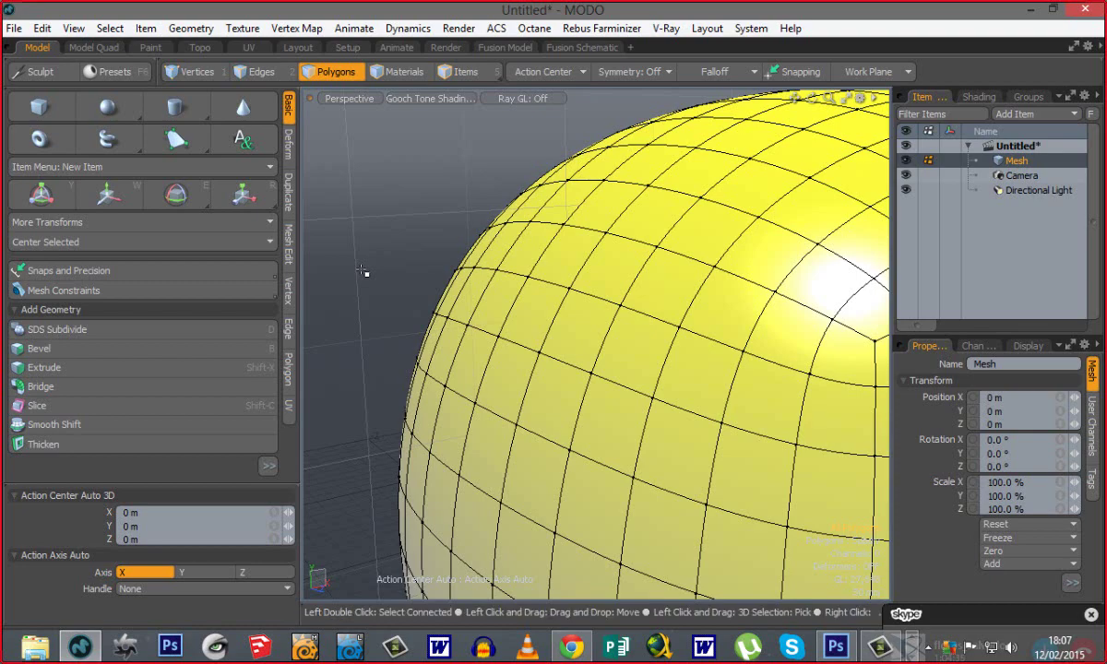
{"action": "scroll", "coordinate": [379, 307], "scroll_direction": "down", "scroll_amount": 6}
{"action": "left_click_drag", "start_coordinate": [507, 387], "coordinate": [546, 373], "text": "alt+shift"}
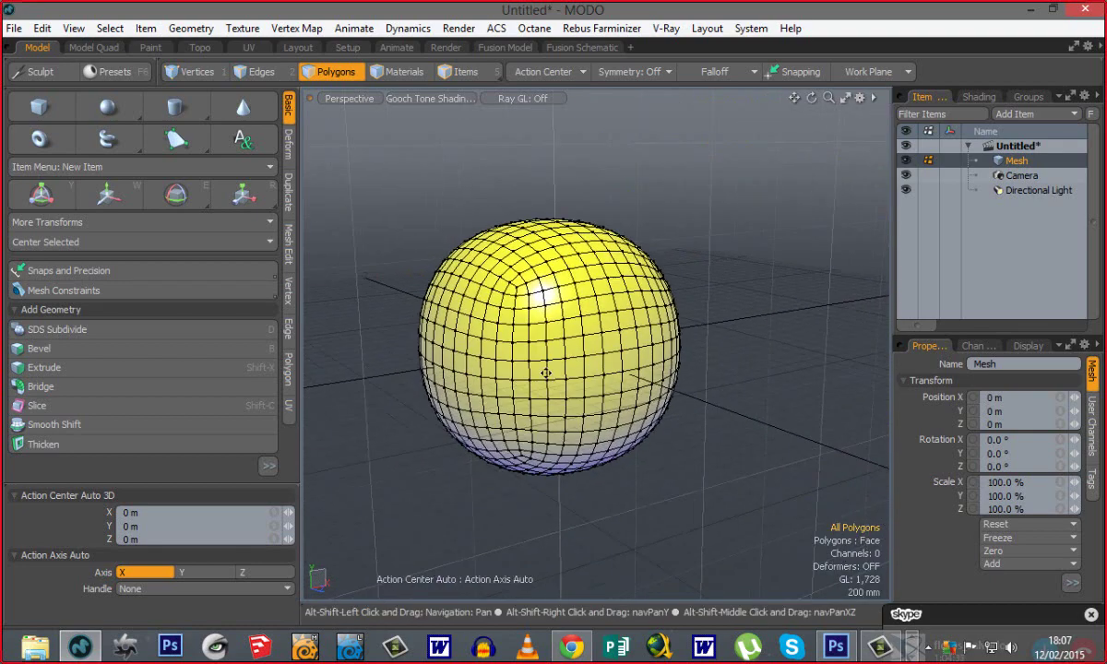
{"action": "left_click_drag", "start_coordinate": [433, 425], "coordinate": [399, 464], "text": "alt"}
{"action": "left_click_drag", "start_coordinate": [488, 465], "coordinate": [538, 468], "text": "alt+shift"}
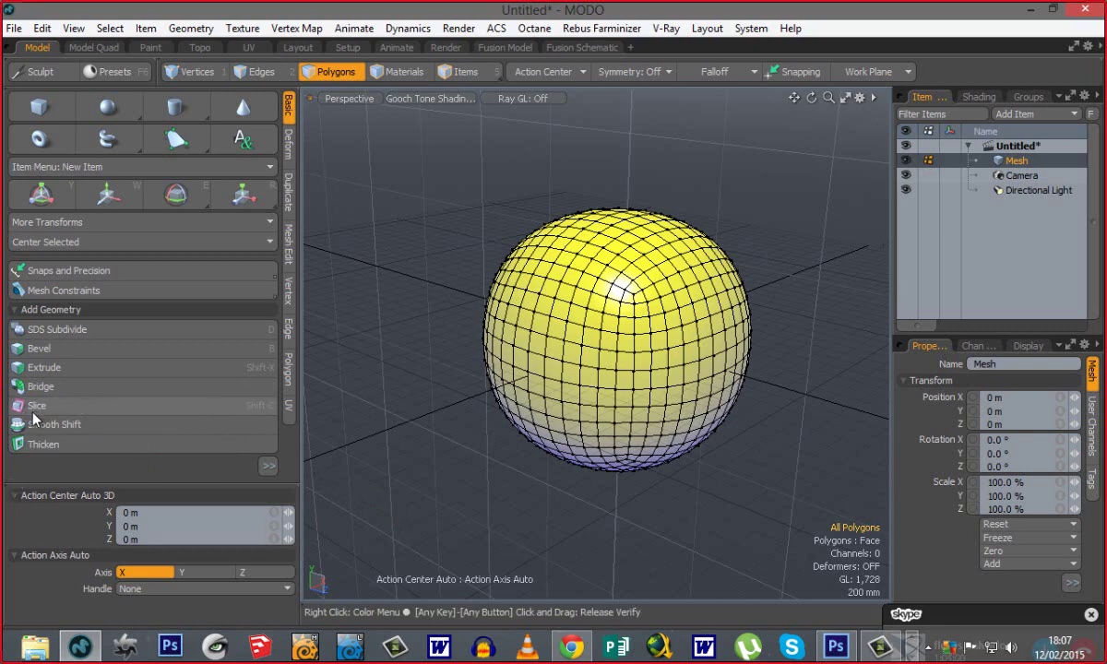
Draw an upright flat rectangle beside the sphere with the Cube primitive and leave the tool.
{"action": "mouse_move", "coordinate": [480, 365]}
{"action": "left_mouse_down", "text": "alt"}
{"action": "mouse_move", "coordinate": [565, 381]}
{"action": "mouse_move", "coordinate": [588, 402]}
{"action": "mouse_move", "coordinate": [469, 374]}
{"action": "left_mouse_up", "text": "alt"}
{"action": "left_click", "coordinate": [55, 109]}
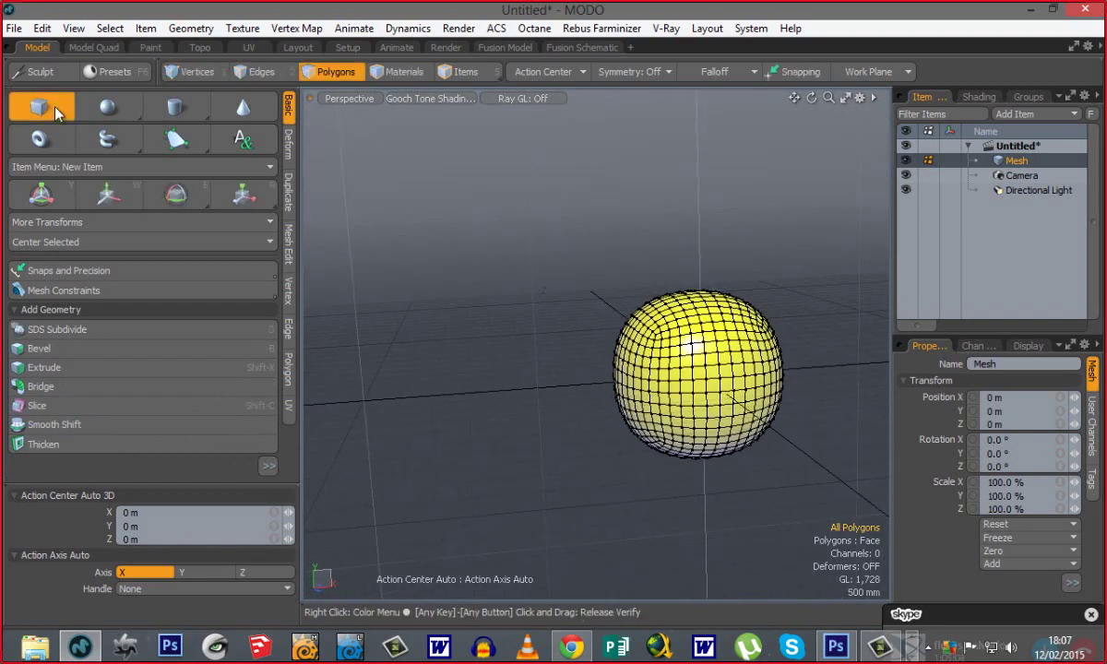
{"action": "left_click", "coordinate": [56, 111]}
{"action": "left_click_drag", "start_coordinate": [369, 276], "coordinate": [584, 431]}
{"action": "key", "text": "space"}
{"action": "left_click_drag", "start_coordinate": [539, 466], "coordinate": [573, 455], "text": "alt"}
{"action": "left_click_drag", "start_coordinate": [544, 505], "coordinate": [604, 503], "text": "alt"}
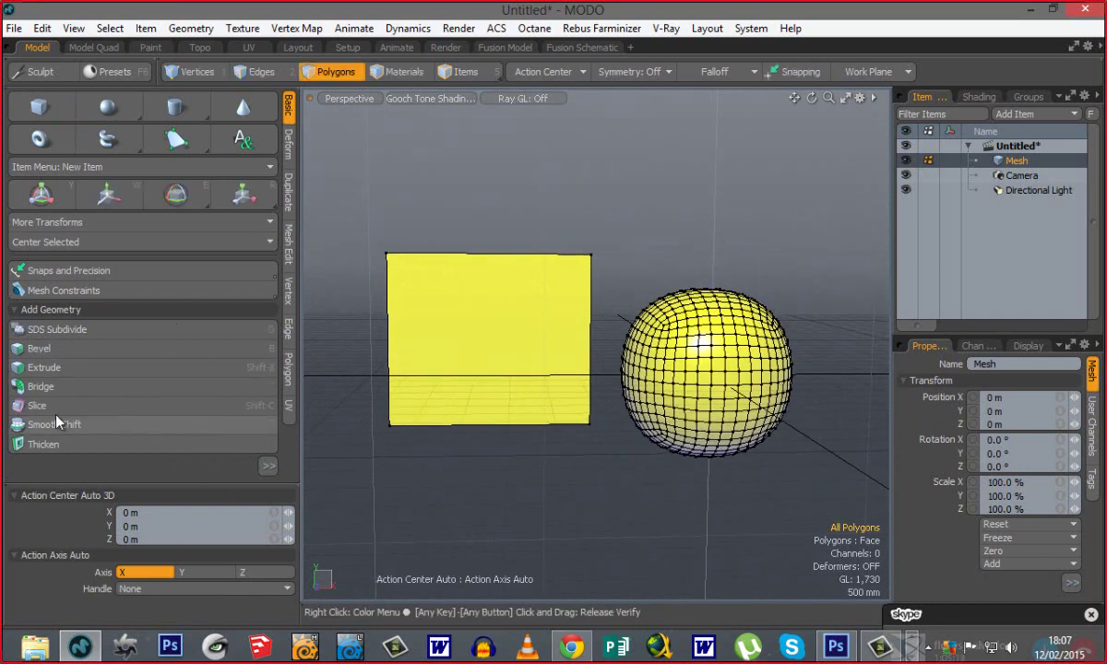
Slice the upright rectangle from about X -3.38 m, Y 2.7 m to X -3.08 m, Y 360 mm, and drop the tool.
{"action": "left_click", "coordinate": [257, 410]}
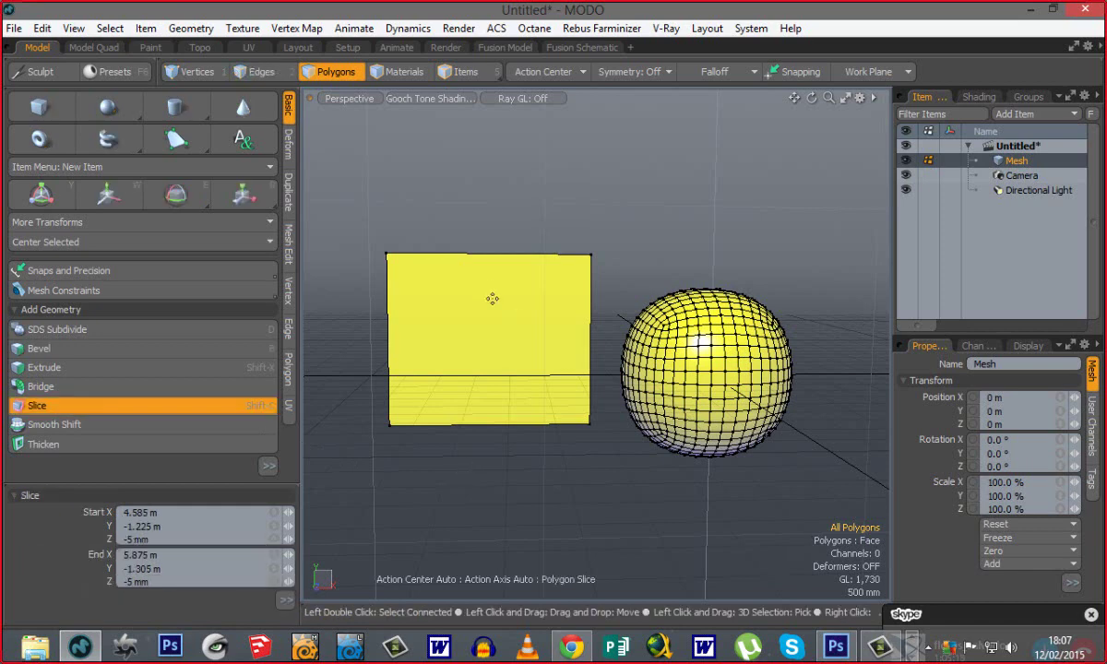
{"action": "left_click", "coordinate": [484, 190]}
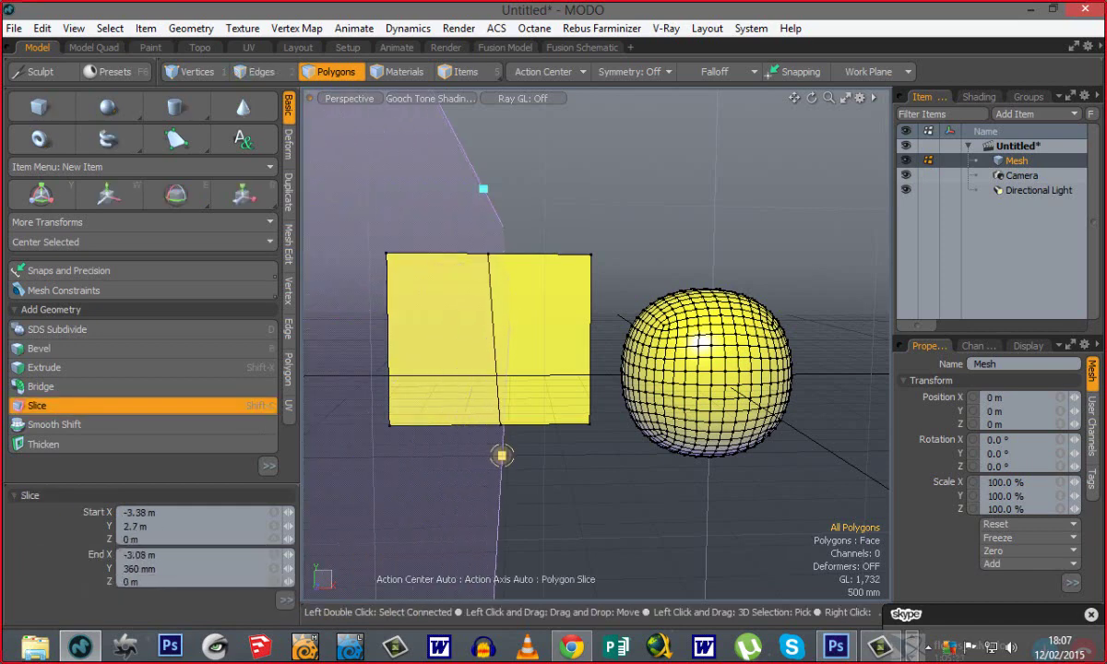
{"action": "key", "text": "q"}
{"action": "left_click_drag", "start_coordinate": [499, 385], "coordinate": [555, 369], "text": "alt"}
{"action": "left_click_drag", "start_coordinate": [554, 283], "coordinate": [351, 407], "text": "alt"}
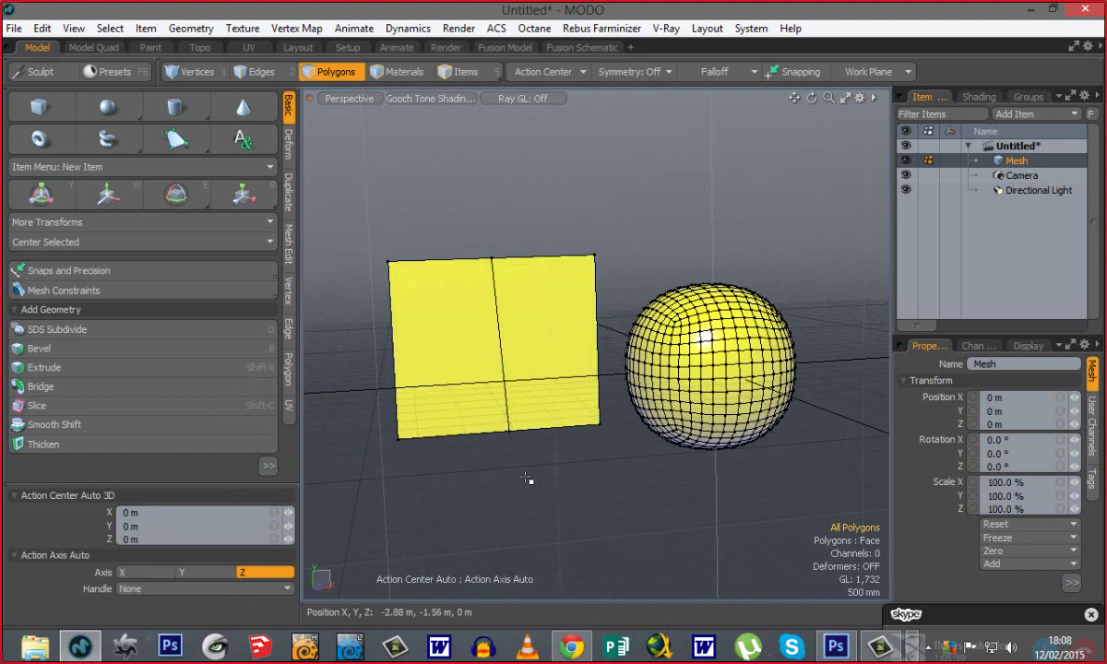
Draw a flat plane about 3.95 m by 4 m on the ground near the sphere with the Cube primitive.
{"action": "key", "text": "alt"}
{"action": "key", "text": "ctrl+space"}
{"action": "left_click_drag", "start_coordinate": [629, 493], "coordinate": [411, 315], "text": "ctrl+alt"}
{"action": "left_click_drag", "start_coordinate": [411, 315], "coordinate": [537, 358], "text": "alt"}
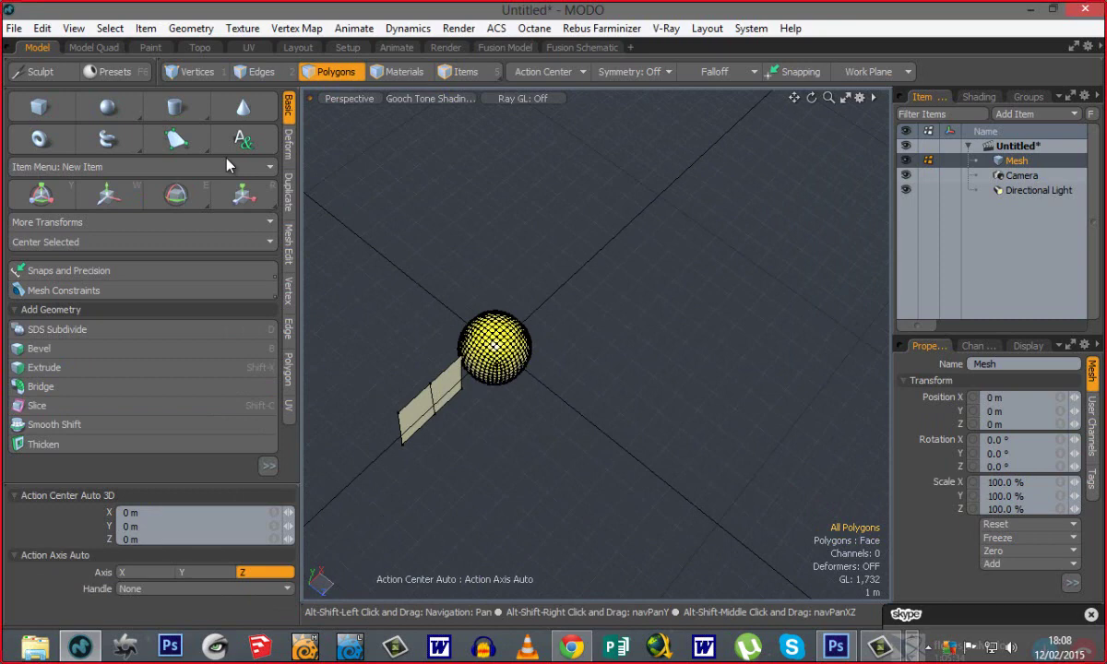
{"action": "left_click", "coordinate": [40, 108]}
{"action": "left_click_drag", "start_coordinate": [414, 417], "coordinate": [583, 374], "text": "alt"}
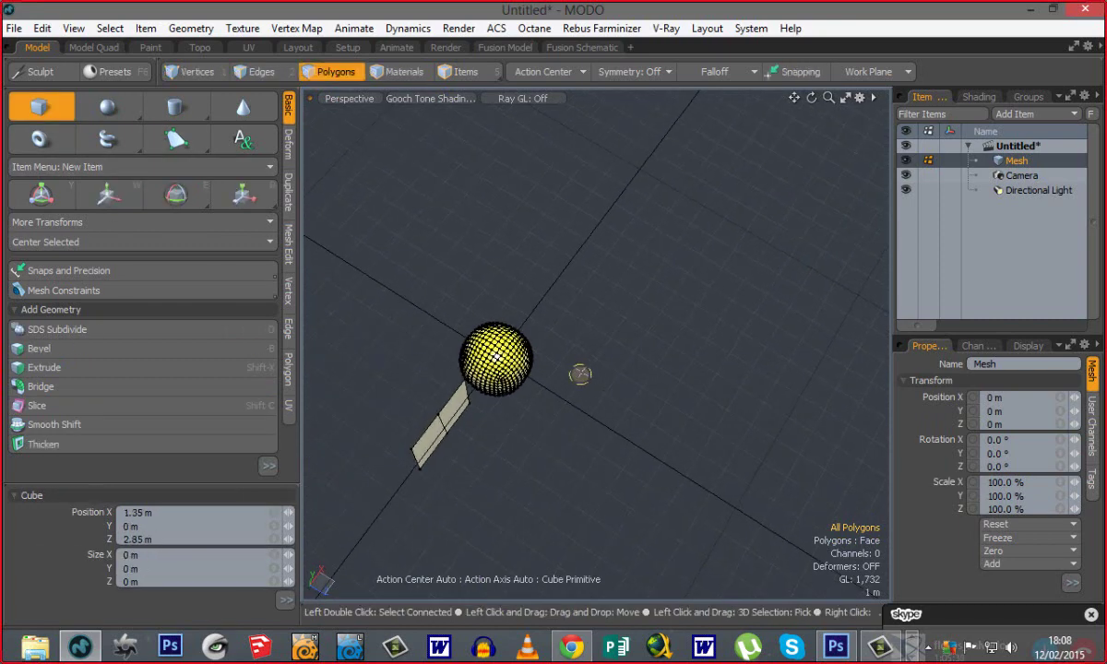
{"action": "left_click_drag", "start_coordinate": [579, 374], "coordinate": [618, 522]}
In the Top view, select the ground plane, subdivide it into a flat 4 by 4 grid of polygons, and clear the selection.
{"action": "key", "text": "ctrl+space"}
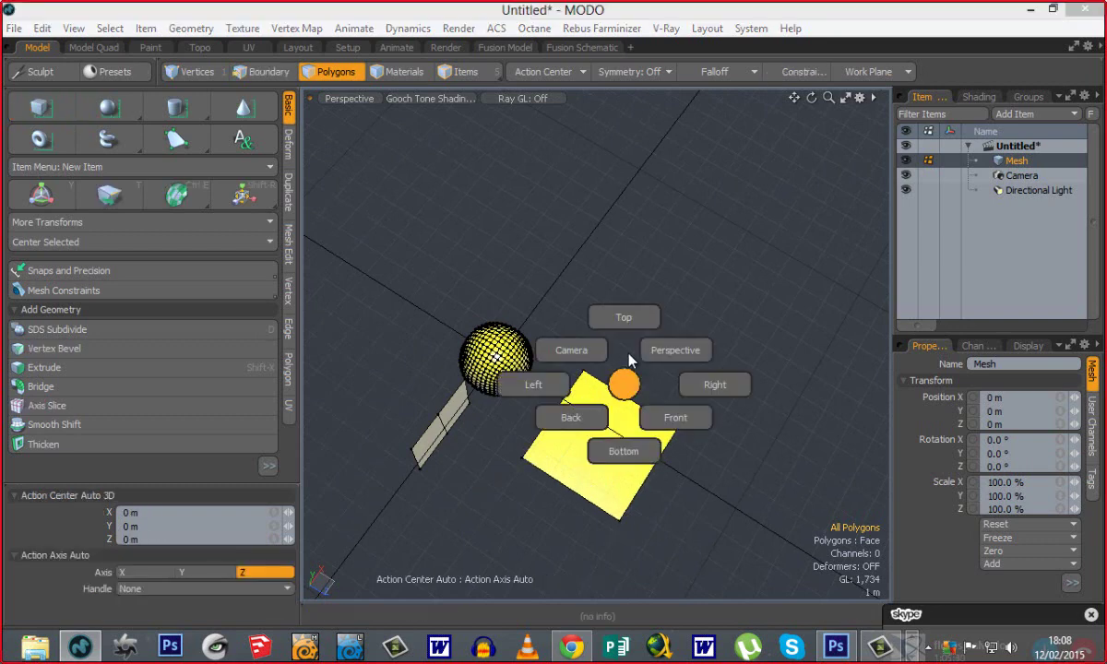
{"action": "left_click", "coordinate": [643, 358]}
{"action": "key", "text": "w"}
{"action": "left_click_drag", "start_coordinate": [569, 394], "coordinate": [638, 327], "text": "alt+shift"}
{"action": "key", "text": "q"}
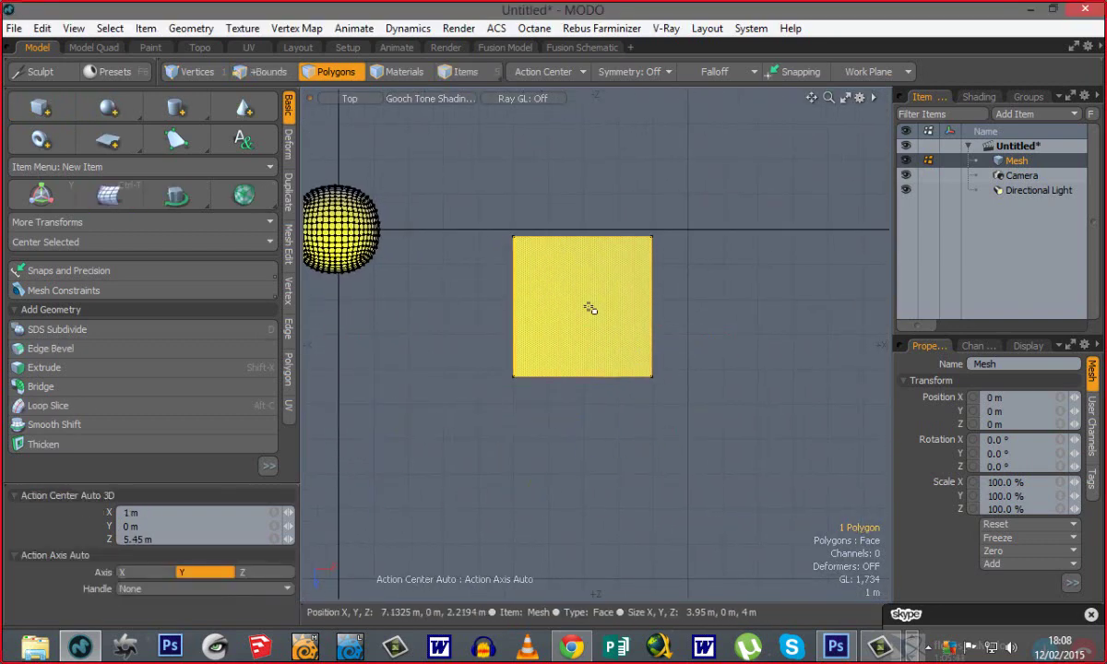
{"action": "key", "text": "shift+d"}
{"action": "left_click", "coordinate": [648, 115]}
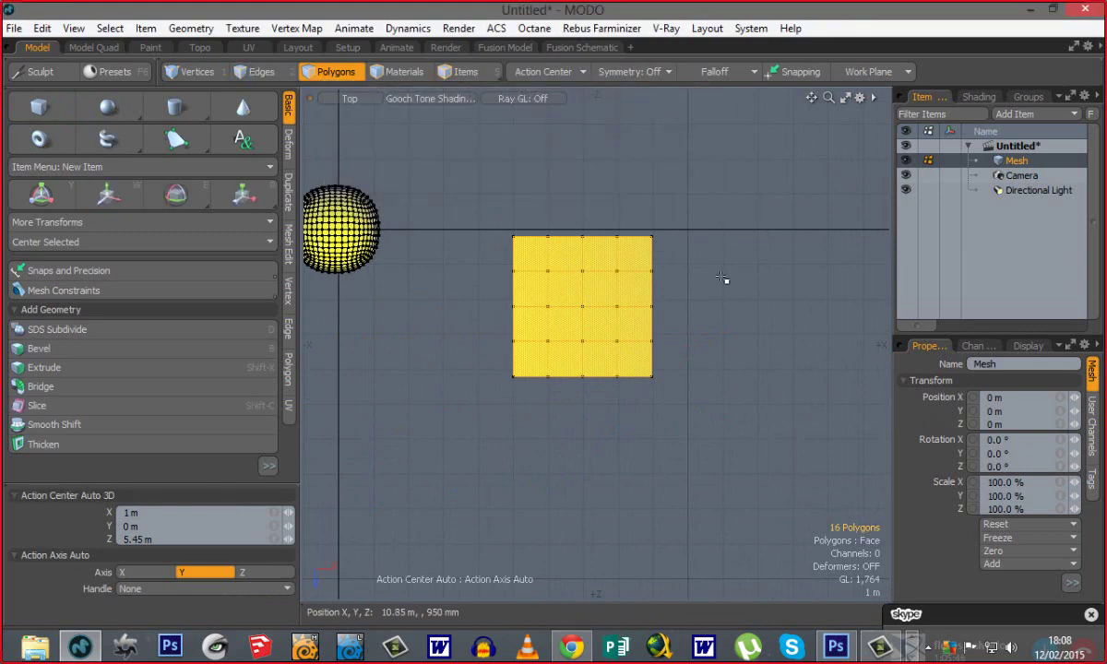
{"action": "left_click", "coordinate": [678, 265]}
{"action": "left_click_drag", "start_coordinate": [678, 267], "coordinate": [746, 291], "text": "ctrl+alt"}
{"action": "left_click_drag", "start_coordinate": [650, 331], "coordinate": [756, 378], "text": "alt+shift"}
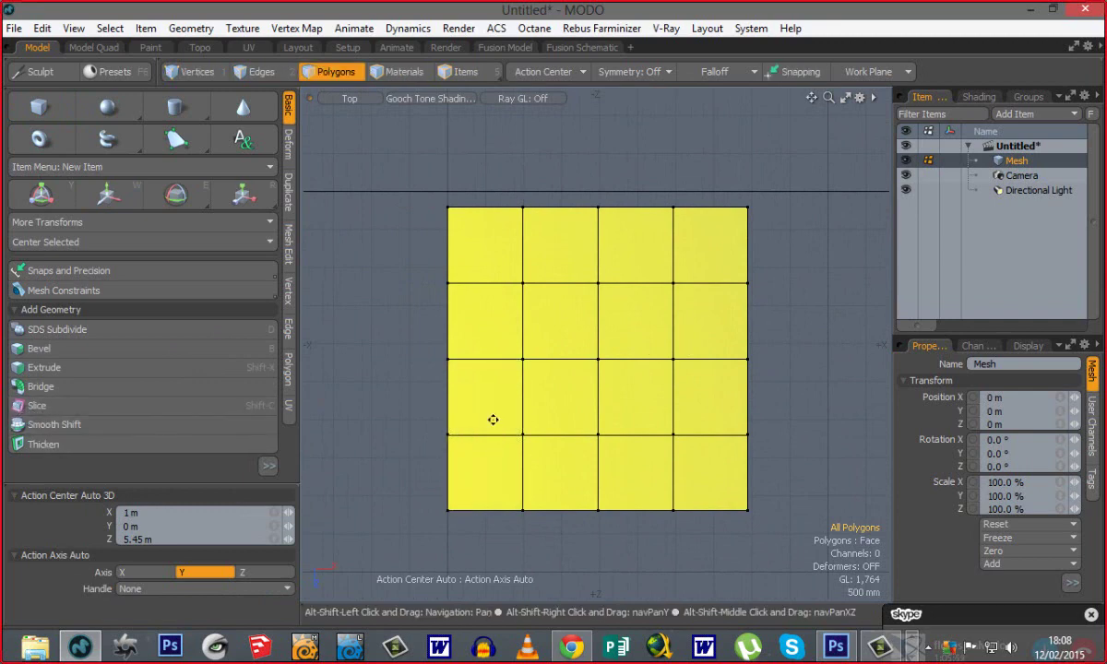
{"action": "left_click_drag", "start_coordinate": [495, 420], "coordinate": [486, 403], "text": "alt+shift"}
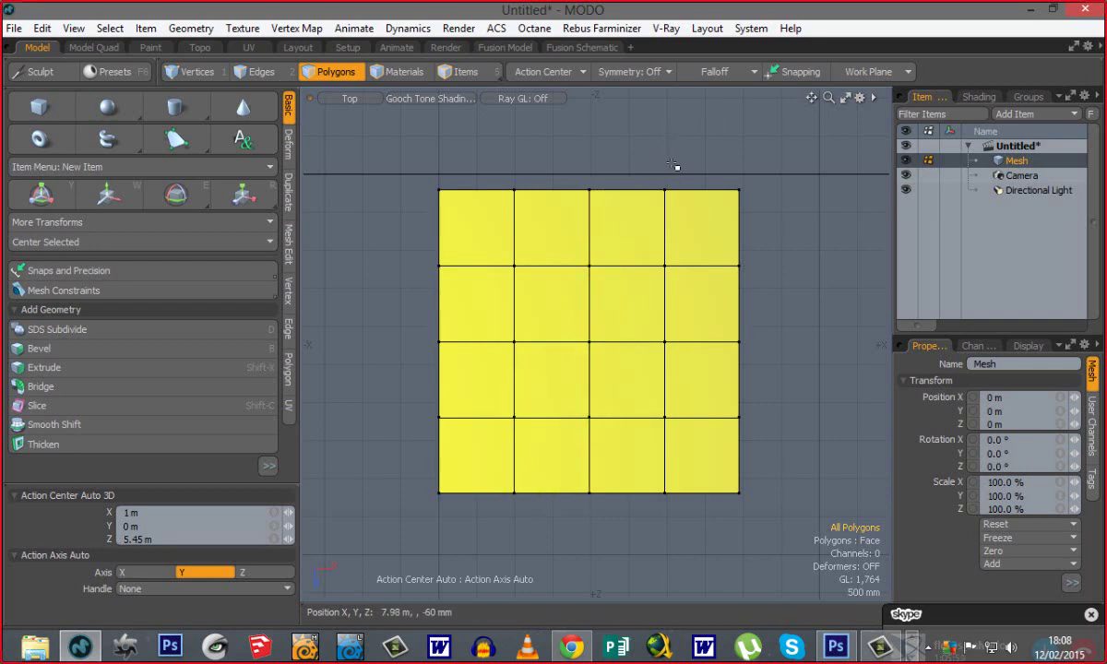
{"action": "left_click", "coordinate": [646, 205]}
{"action": "left_click", "coordinate": [507, 547]}
{"action": "left_click", "coordinate": [548, 475]}
{"action": "left_click", "coordinate": [573, 353]}
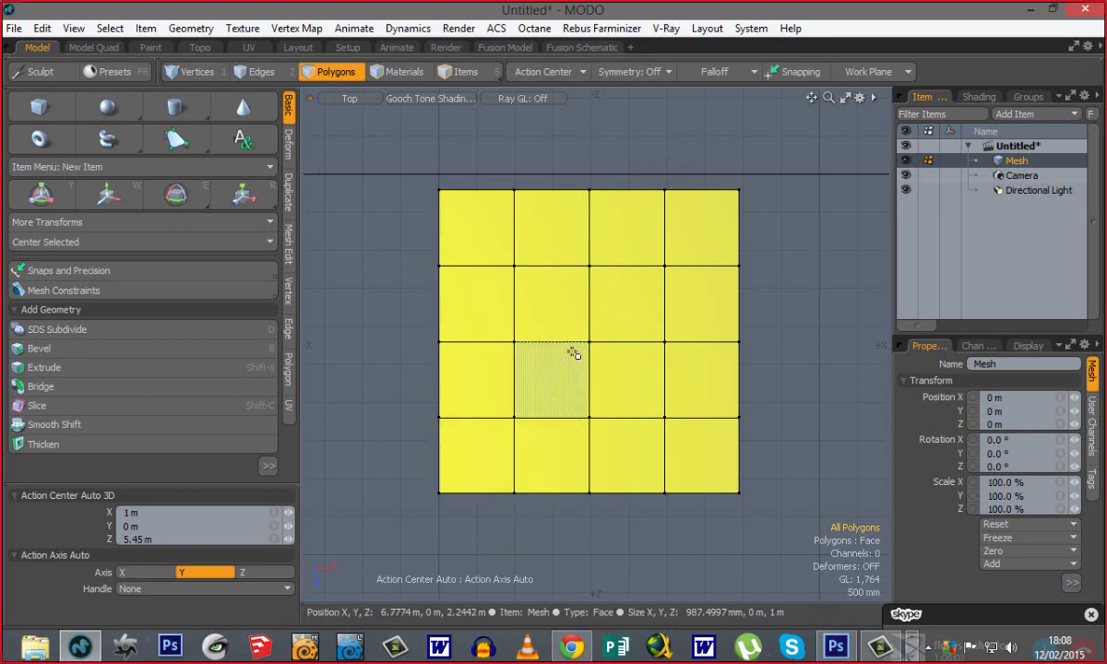
{"action": "left_click", "coordinate": [840, 445]}
{"action": "left_click", "coordinate": [627, 191]}
{"action": "left_click", "coordinate": [708, 166]}
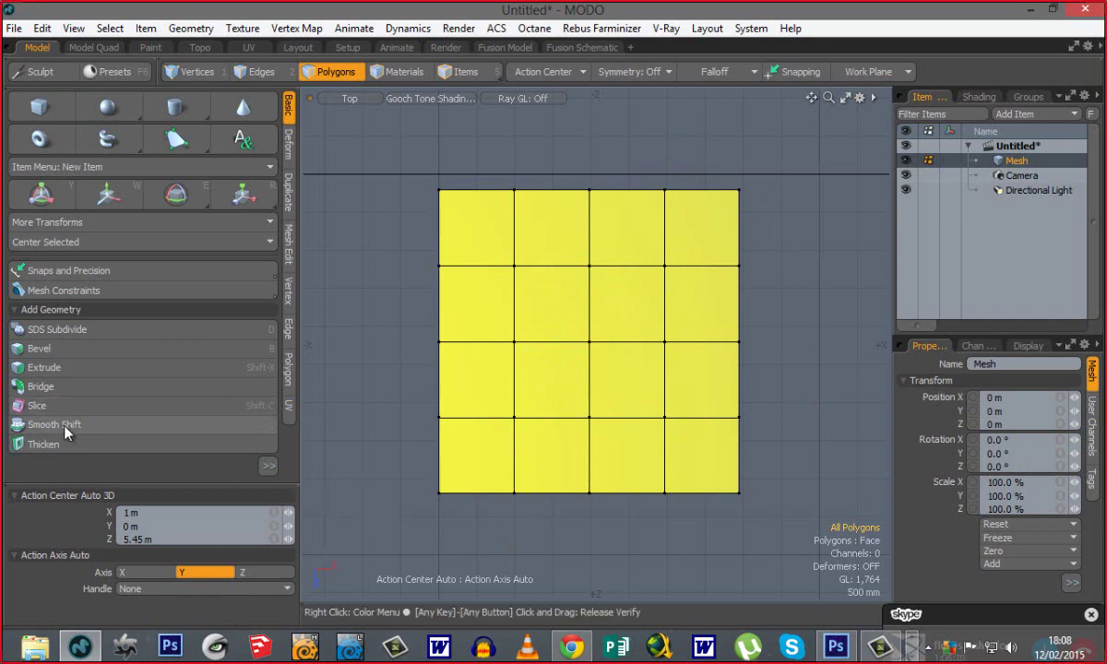
Slice the grid diagonally from about X 8.34 m, Z -220 mm to X 5.32 m, Z 4.78 m, then select its connected polygons and deselect them.
{"action": "left_click", "coordinate": [51, 406]}
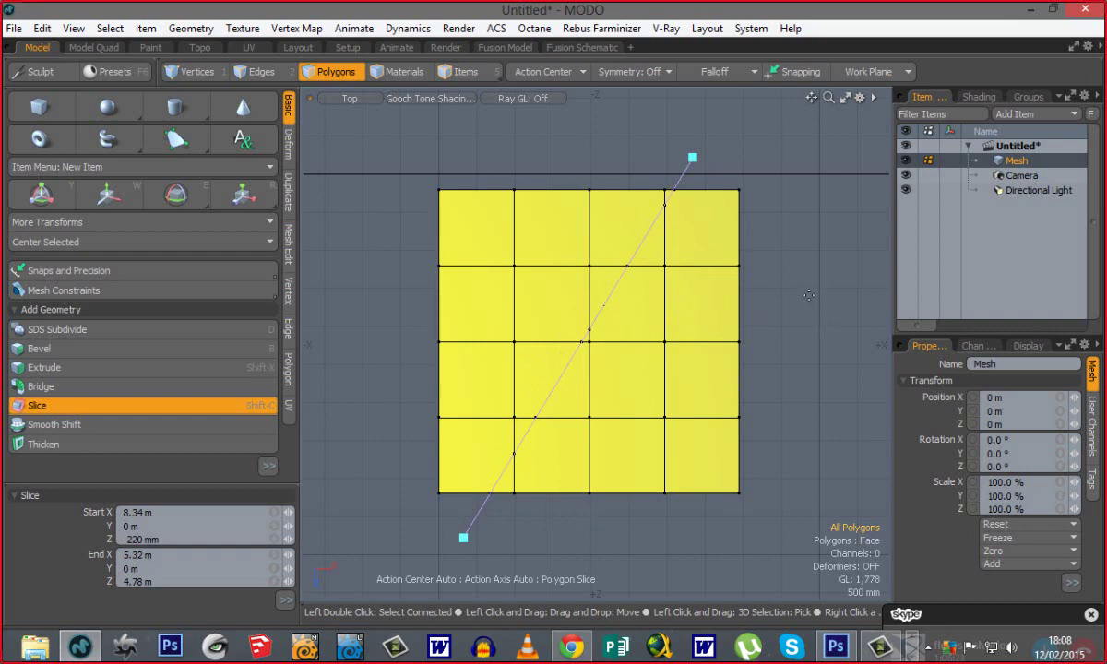
{"action": "key", "text": "space"}
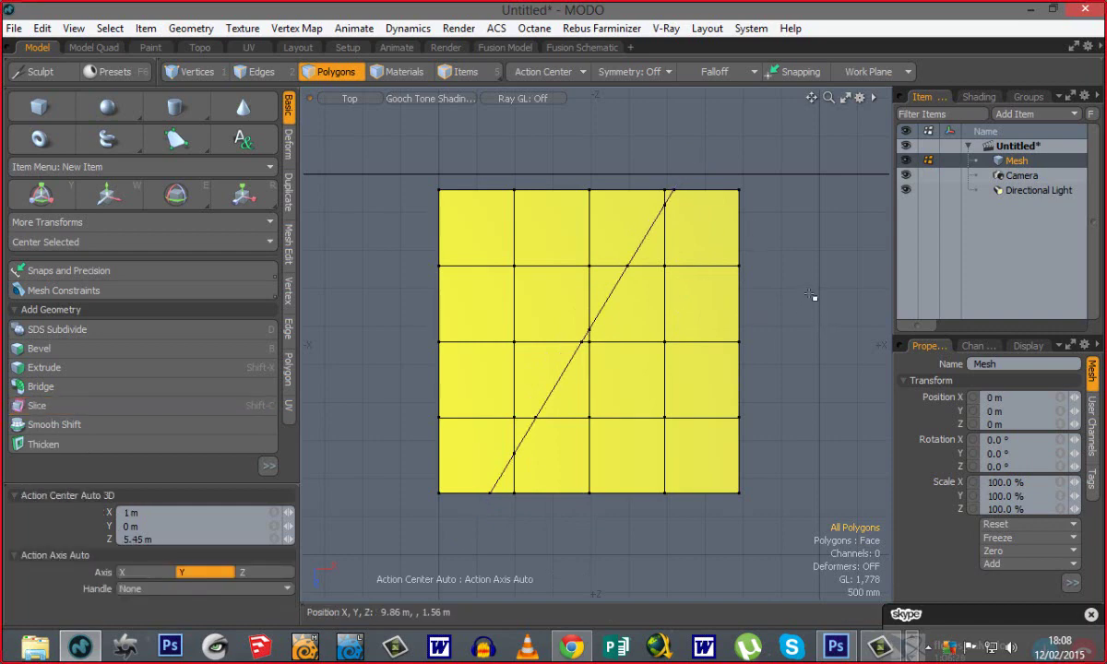
{"action": "double_click", "coordinate": [707, 304]}
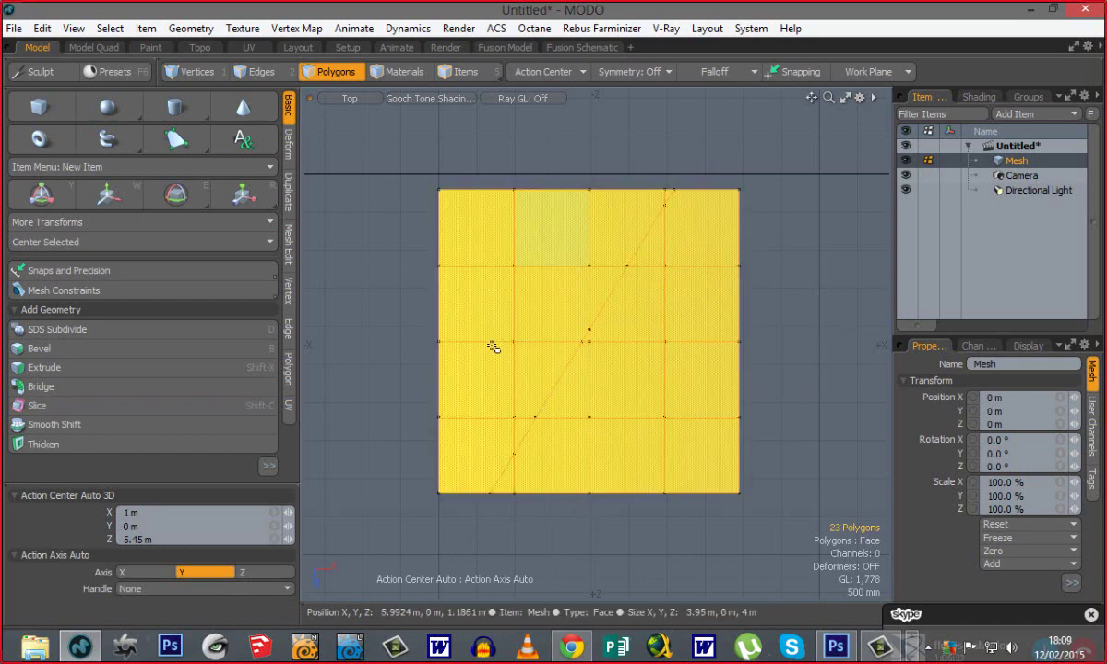
{"action": "left_click", "coordinate": [798, 366]}
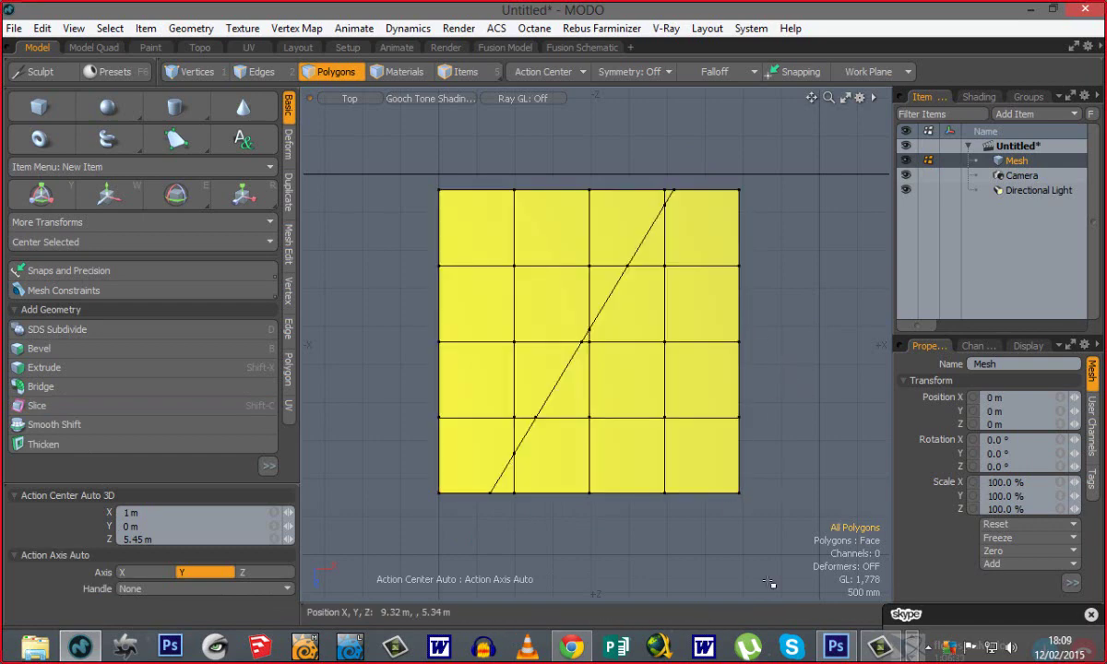
Return to the Perspective view and examine the diagonal cut across the ground grid from several angles.
{"action": "key", "text": "ctrl+space"}
{"action": "left_click", "coordinate": [517, 496]}
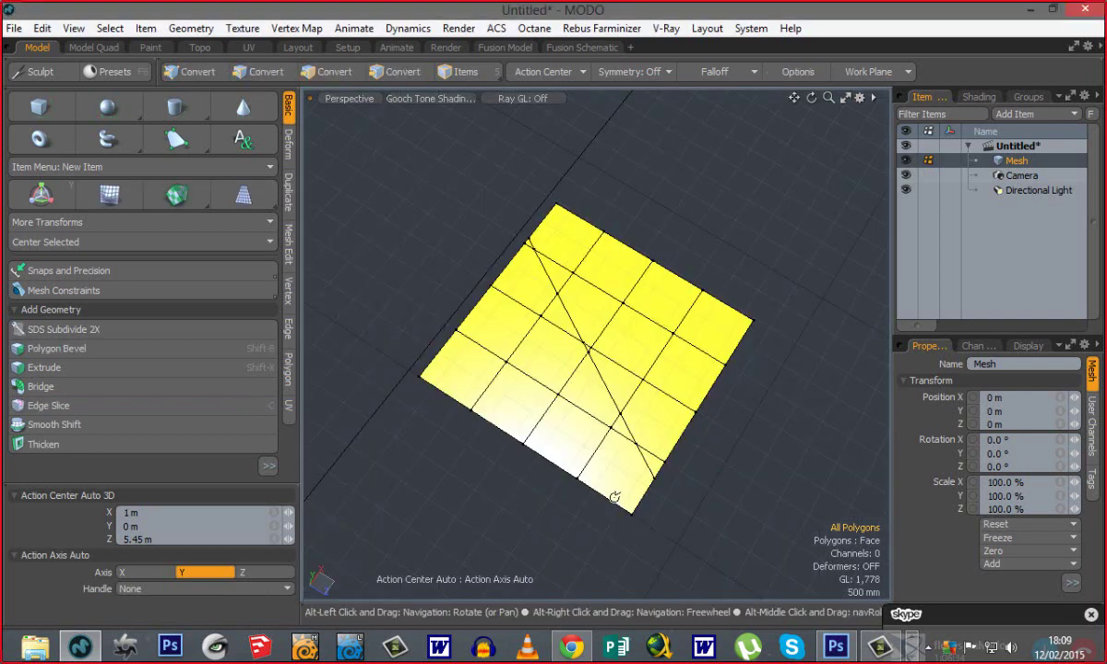
{"action": "left_click_drag", "start_coordinate": [615, 494], "coordinate": [590, 454], "text": "alt"}
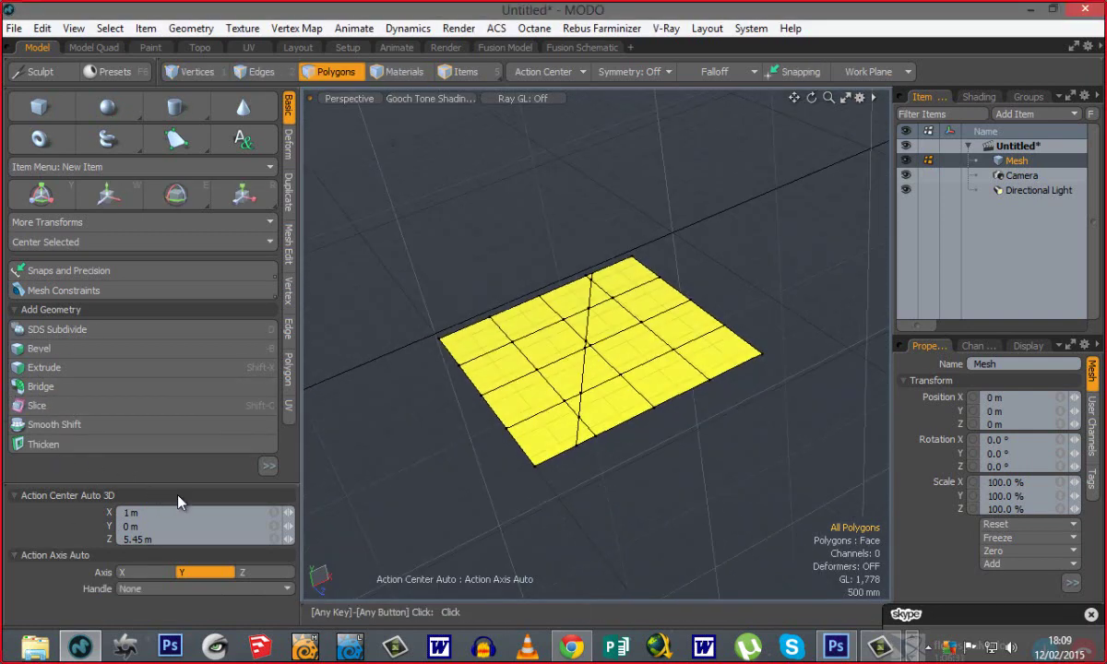
{"action": "left_click_drag", "start_coordinate": [772, 338], "coordinate": [796, 376], "text": "alt"}
{"action": "left_click_drag", "start_coordinate": [641, 419], "coordinate": [627, 427], "text": "alt+shift"}
{"action": "left_click_drag", "start_coordinate": [542, 415], "coordinate": [549, 369], "text": "alt"}
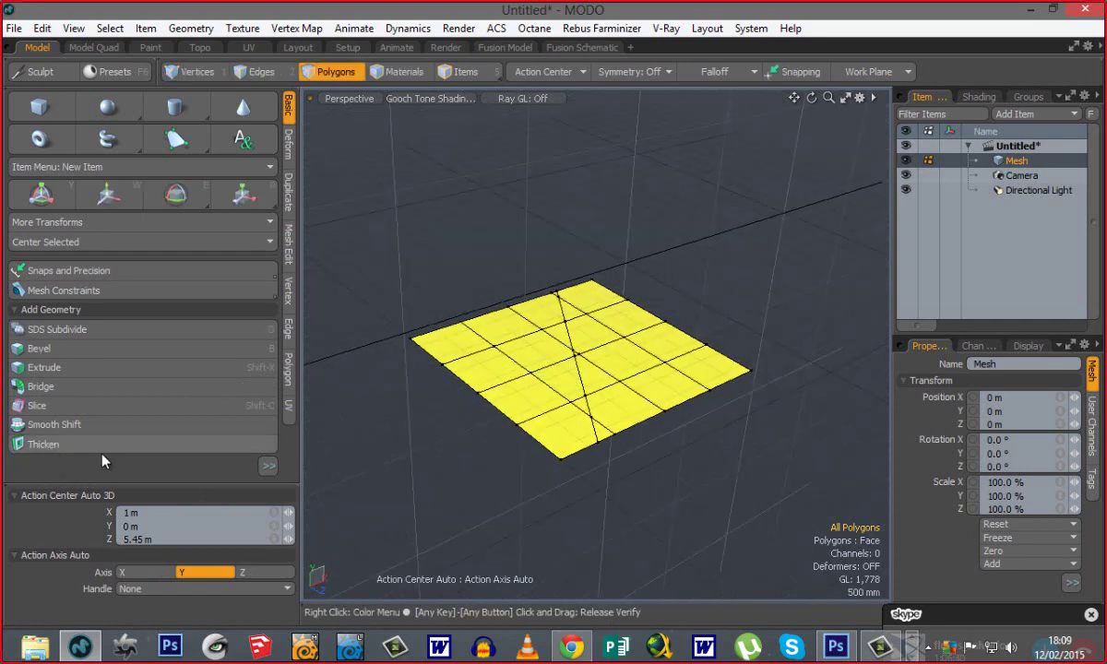
Enlarge the modelling tools area to make room for the Edit tool group.
{"action": "left_click_drag", "start_coordinate": [77, 486], "coordinate": [96, 521]}
{"action": "left_click_drag", "start_coordinate": [568, 406], "coordinate": [396, 321], "text": "alt"}
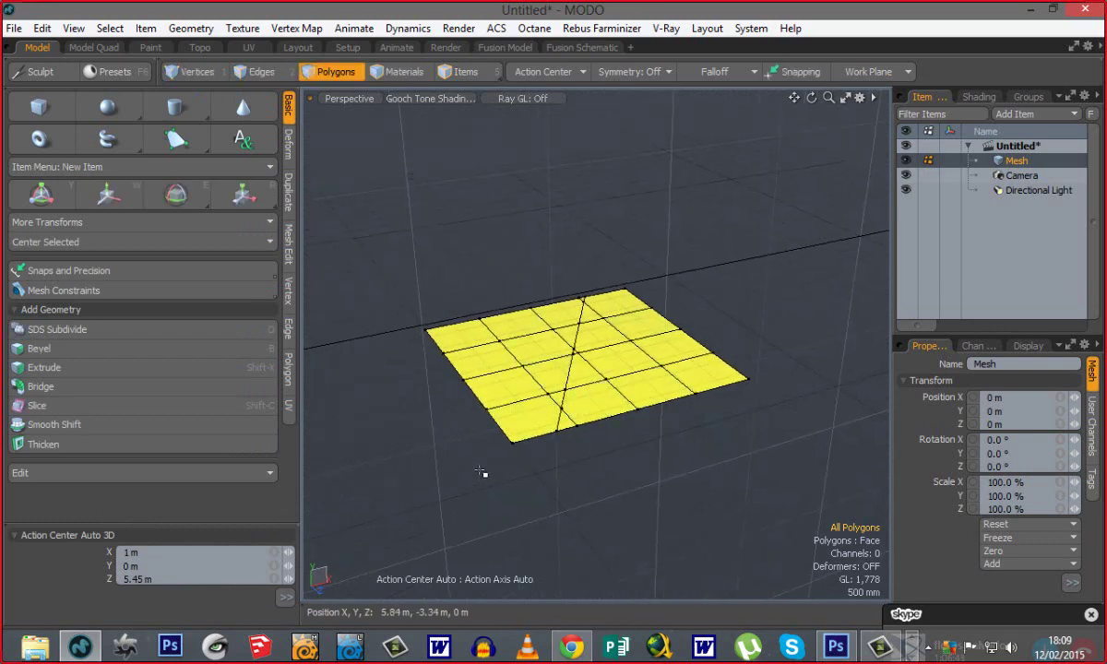
{"action": "left_click_drag", "start_coordinate": [487, 474], "coordinate": [519, 488], "text": "alt"}
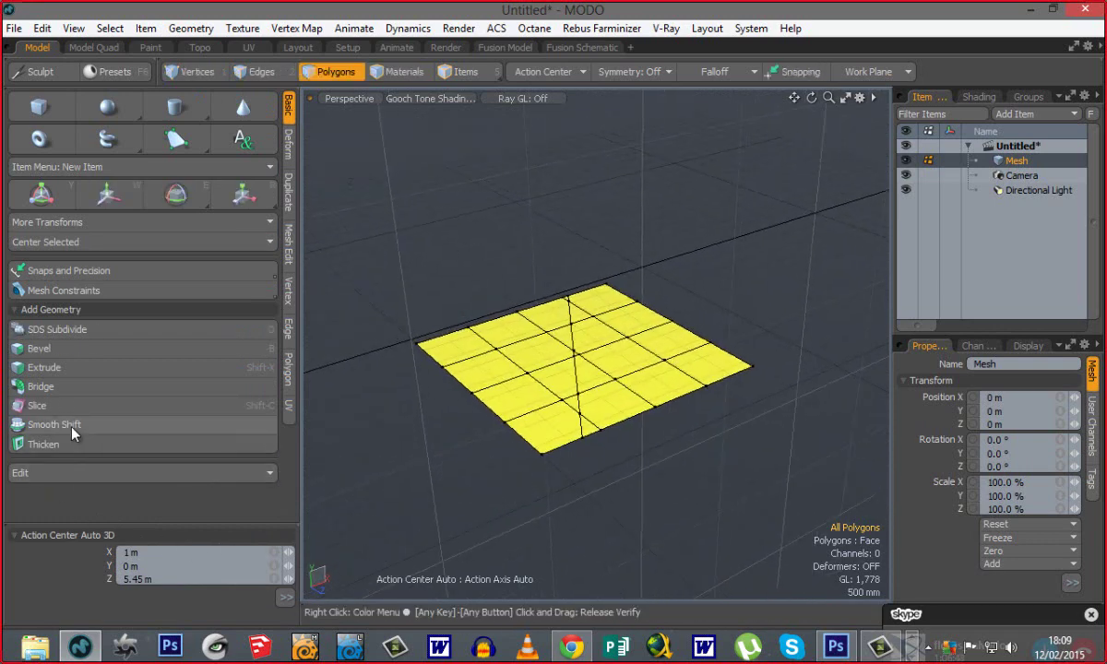
Smooth Shift one polygon at the grid's edge with an offset of about 340 mm and a scale of about 58.9%, then clear the selection.
{"action": "left_click_drag", "start_coordinate": [625, 385], "coordinate": [590, 480], "text": "alt"}
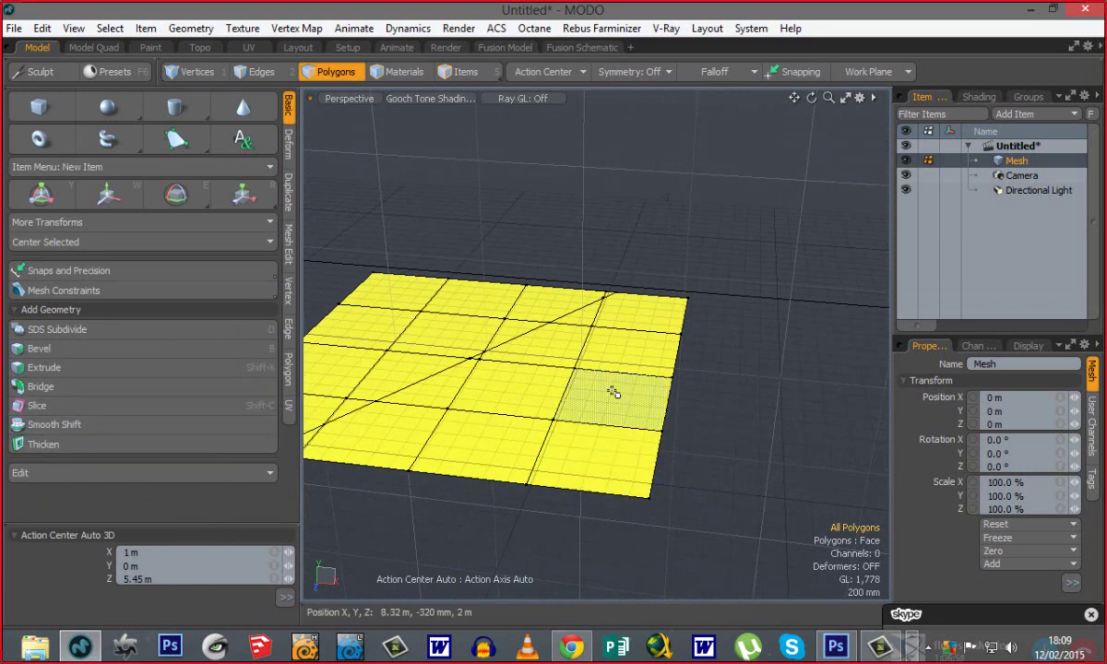
{"action": "left_click", "coordinate": [612, 392]}
{"action": "left_click_drag", "start_coordinate": [549, 410], "coordinate": [577, 414], "text": "alt"}
{"action": "left_click", "coordinate": [91, 424]}
{"action": "left_click_drag", "start_coordinate": [577, 414], "coordinate": [580, 398], "text": "alt+shift"}
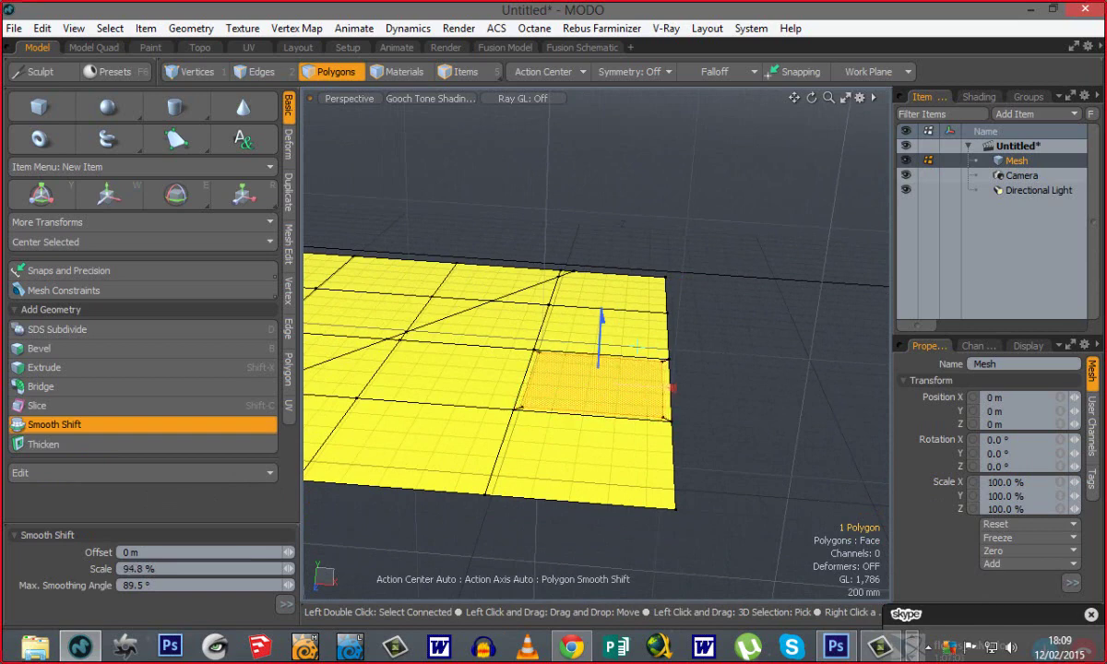
{"action": "mouse_move", "coordinate": [637, 347]}
{"action": "left_mouse_down"}
{"action": "mouse_move", "coordinate": [645, 332]}
{"action": "mouse_move", "coordinate": [635, 354]}
{"action": "mouse_move", "coordinate": [561, 363]}
{"action": "mouse_move", "coordinate": [644, 343]}
{"action": "left_mouse_up"}
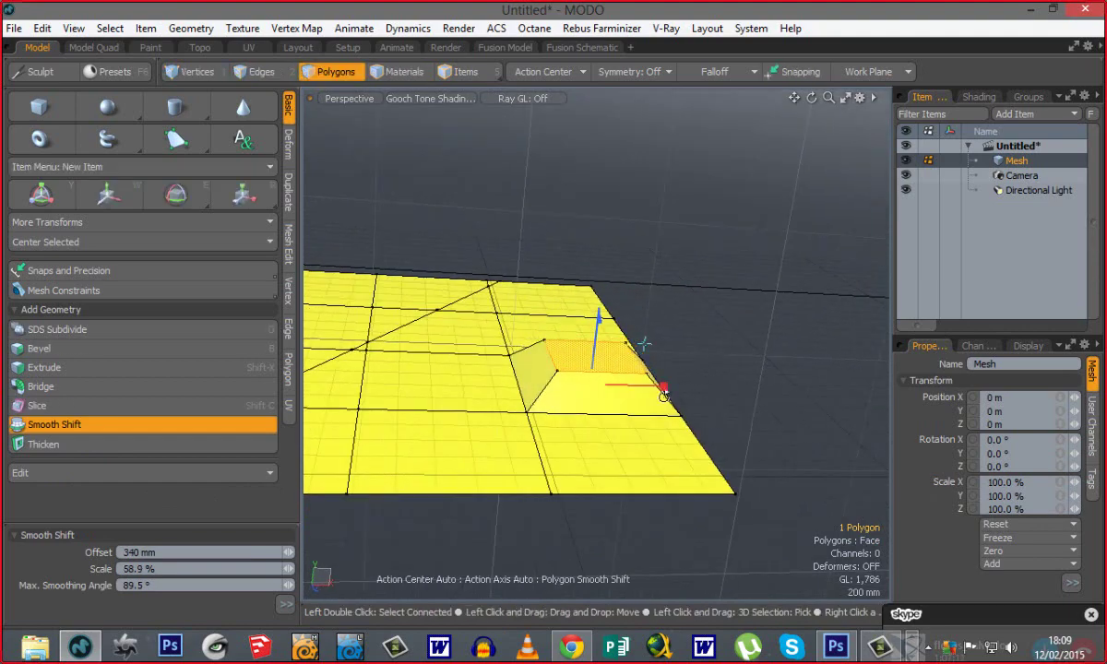
{"action": "left_click_drag", "start_coordinate": [662, 395], "coordinate": [543, 457], "text": "alt"}
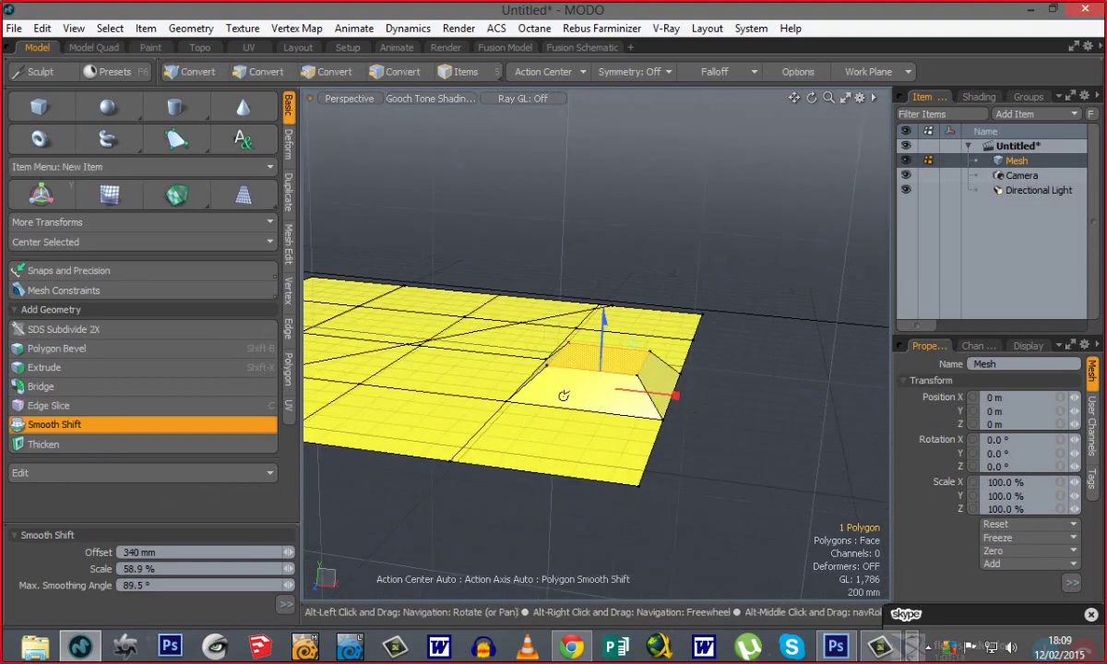
{"action": "left_click_drag", "start_coordinate": [565, 390], "coordinate": [736, 472], "text": "alt"}
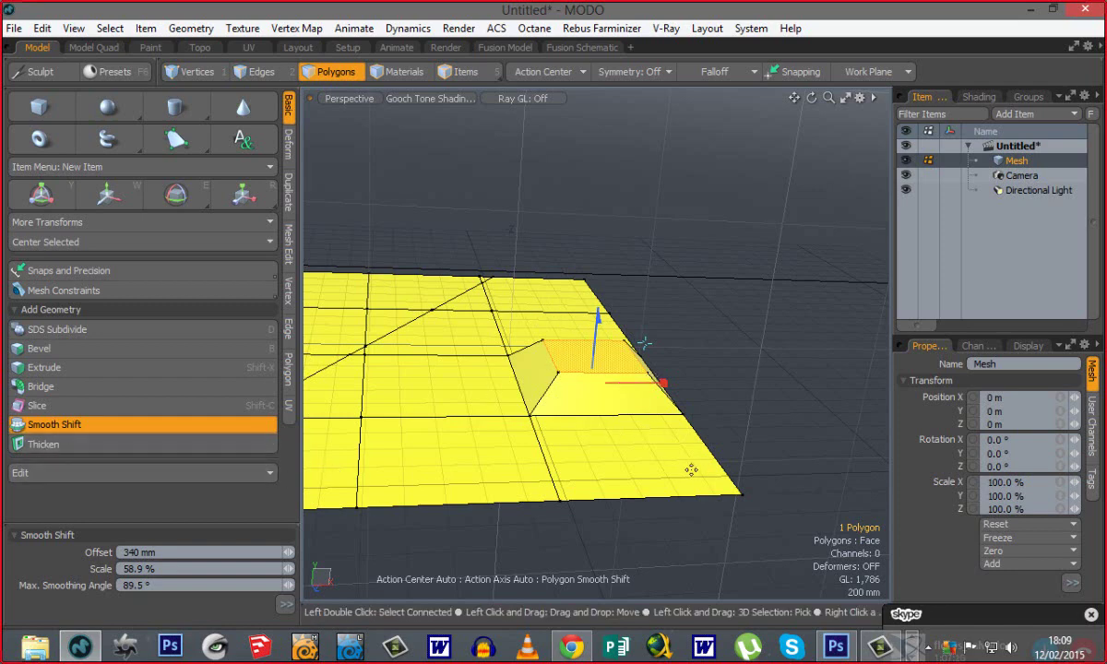
{"action": "key", "text": "Escape"}
{"action": "left_click_drag", "start_coordinate": [672, 382], "coordinate": [590, 368], "text": "alt"}
{"action": "key", "text": "Escape"}
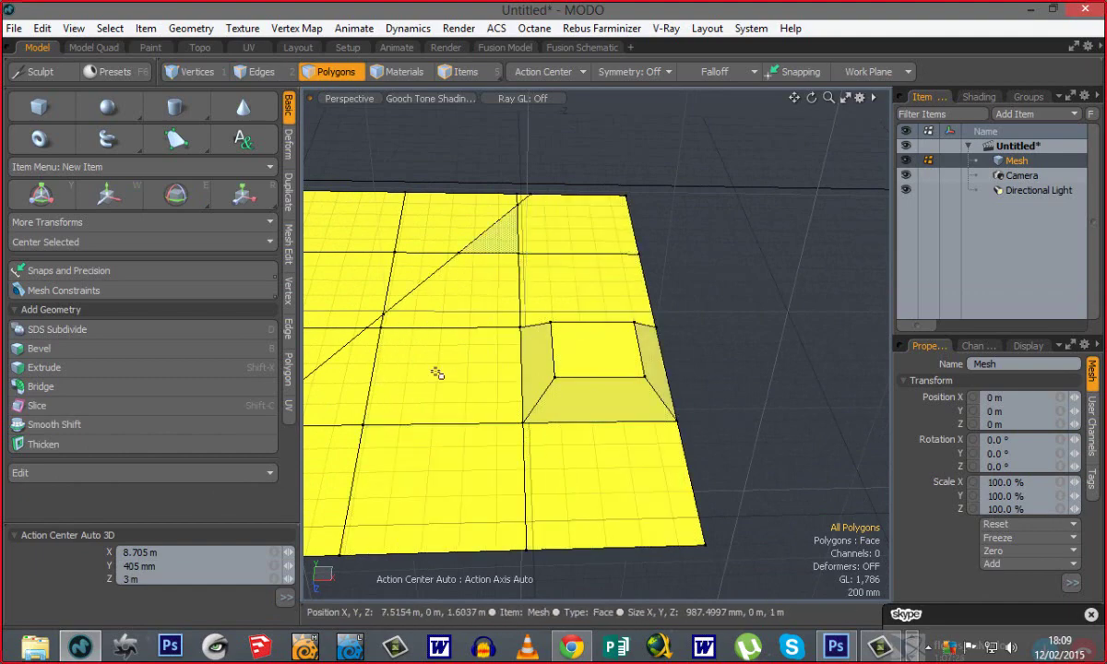
Examine the raised, tapered polygon and the surrounding grid from several angles.
{"action": "left_click_drag", "start_coordinate": [623, 467], "coordinate": [586, 466], "text": "alt"}
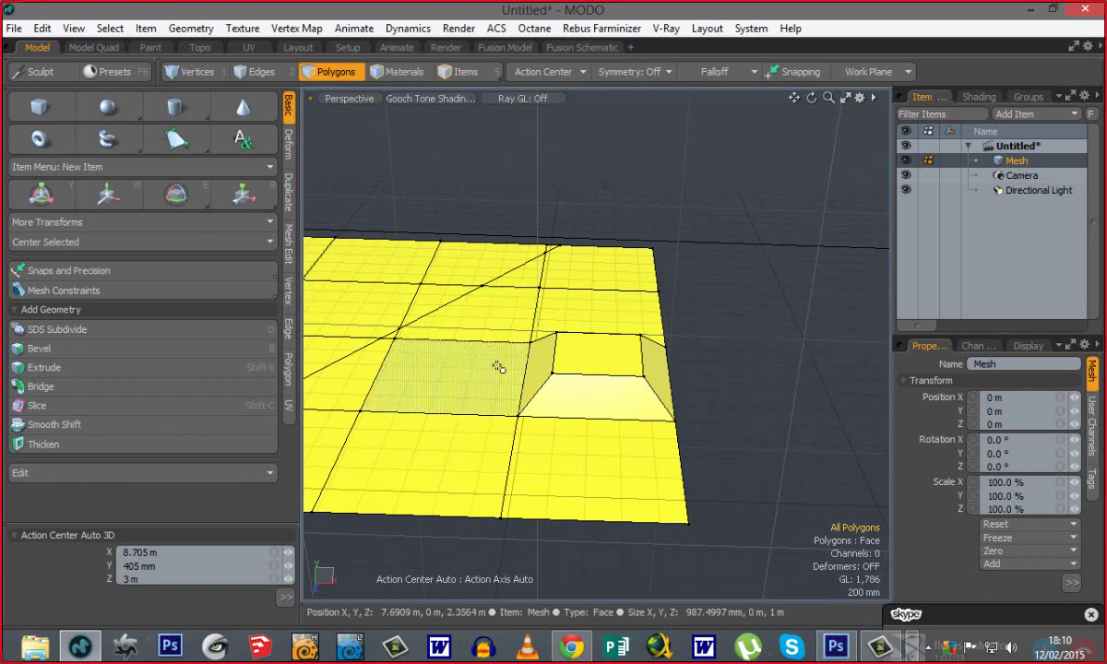
{"action": "scroll", "coordinate": [583, 410], "scroll_direction": "down", "scroll_amount": 2}
{"action": "left_click_drag", "start_coordinate": [574, 411], "coordinate": [521, 503], "text": "alt+shift"}
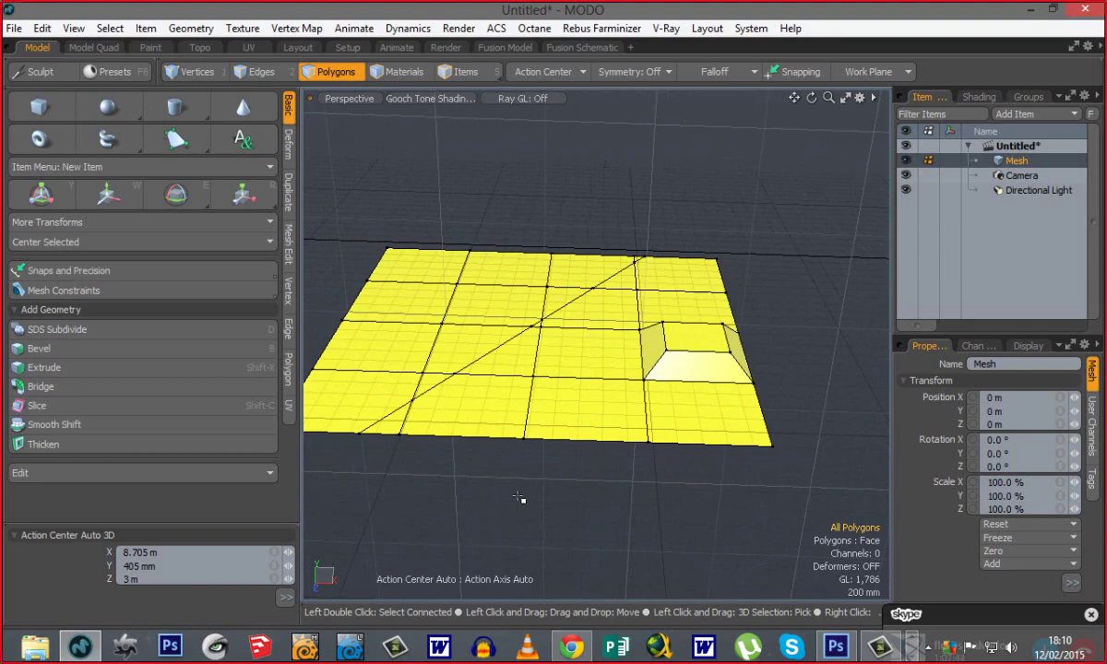
{"action": "left_click_drag", "start_coordinate": [445, 496], "coordinate": [661, 507], "text": "alt"}
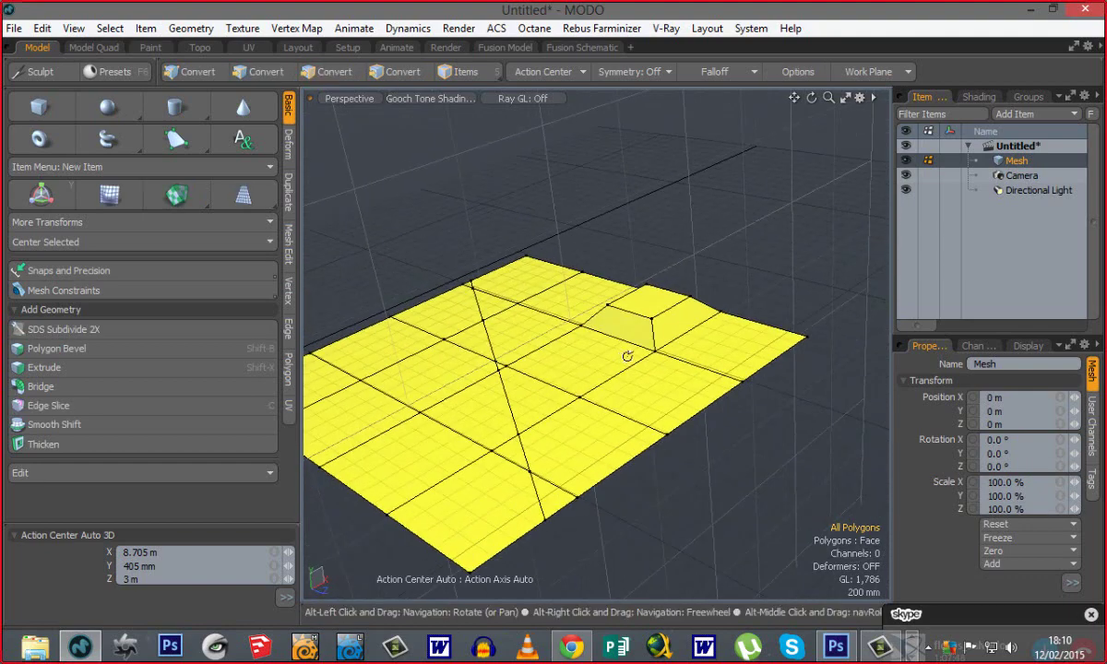
{"action": "left_click_drag", "start_coordinate": [627, 356], "coordinate": [679, 375], "text": "alt"}
{"action": "left_click_drag", "start_coordinate": [659, 463], "coordinate": [641, 452], "text": "alt+shift"}
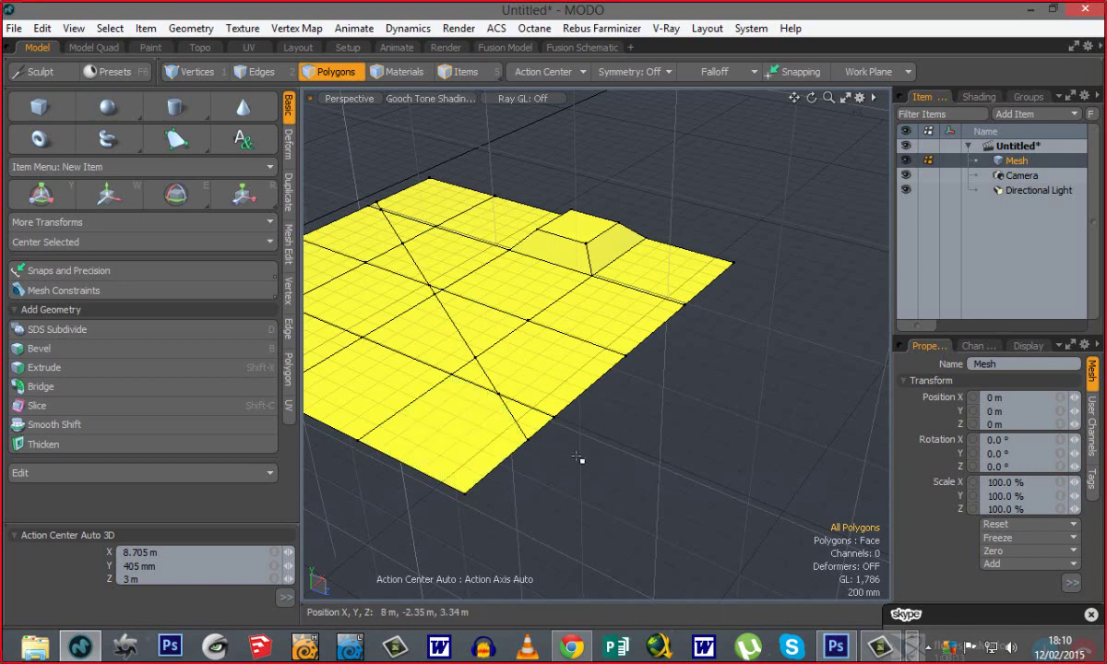
{"action": "left_click_drag", "start_coordinate": [571, 428], "coordinate": [590, 415], "text": "alt"}
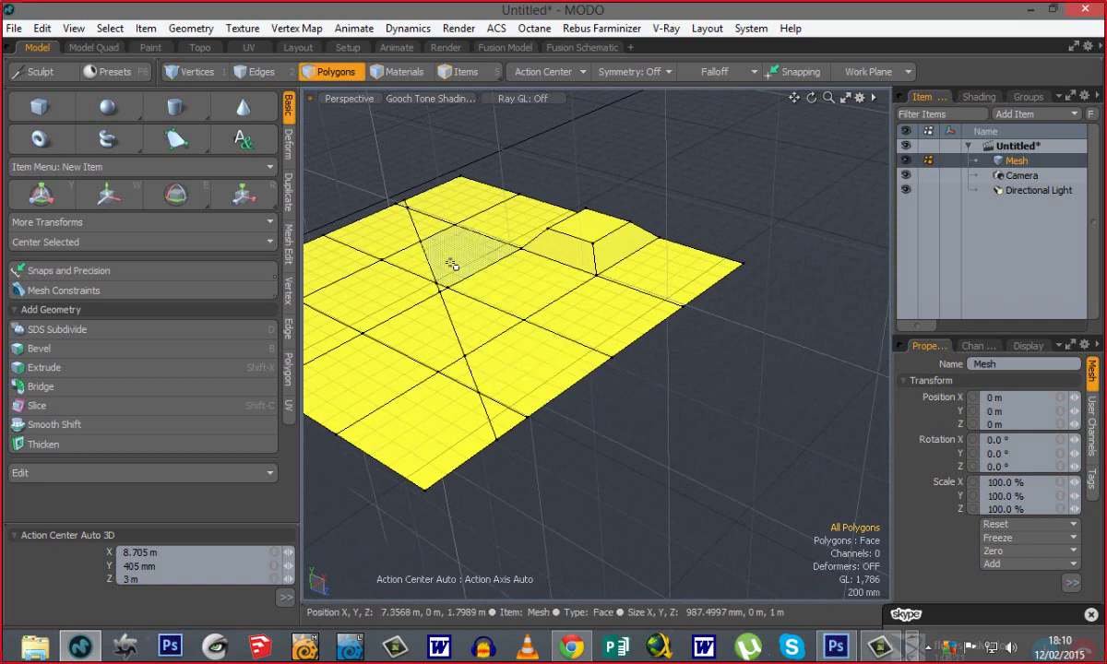
Look through the Deform, Duplicate and Mesh Edit tool sets, and the Edit commands of the Basic set.
{"action": "left_click", "coordinate": [288, 143]}
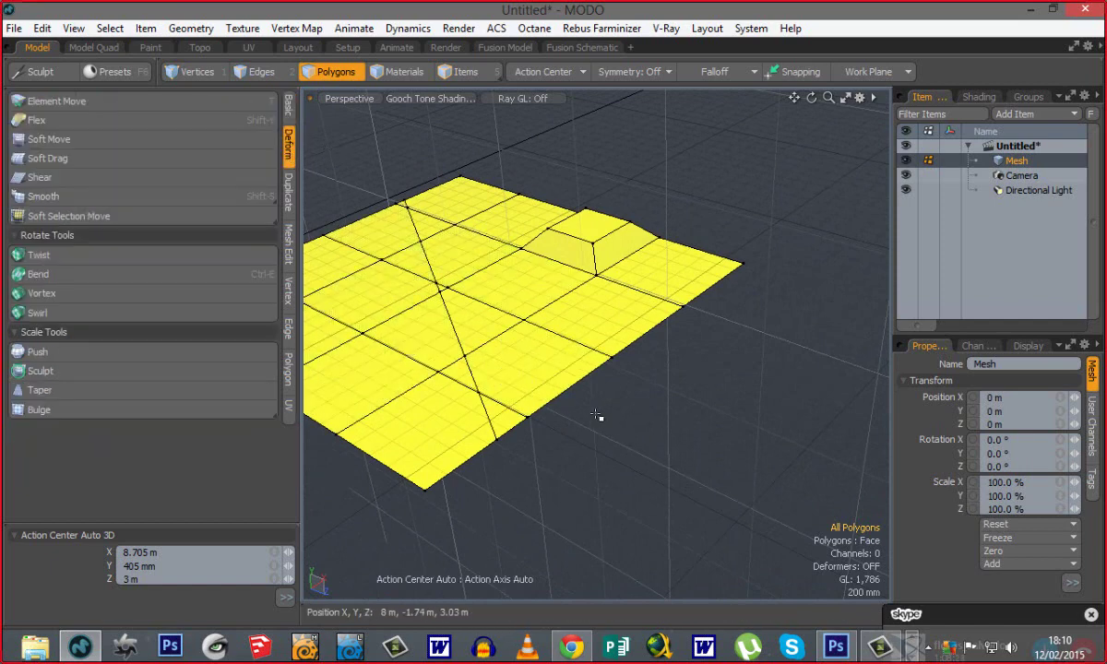
{"action": "left_click_drag", "start_coordinate": [542, 378], "coordinate": [408, 354], "text": "alt"}
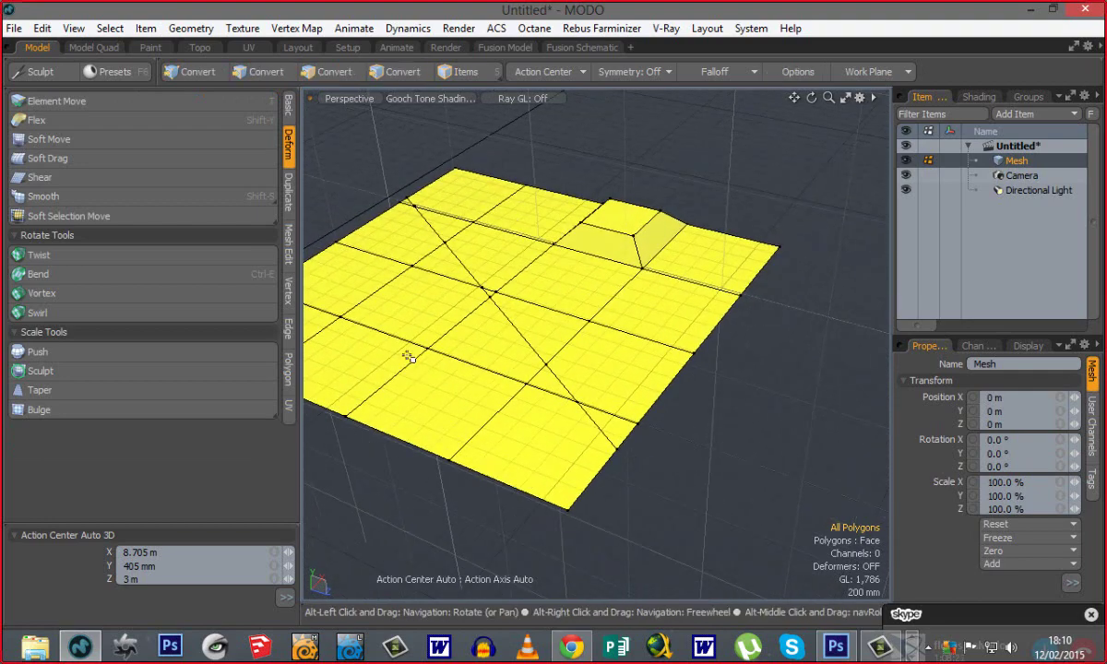
{"action": "left_click", "coordinate": [289, 194]}
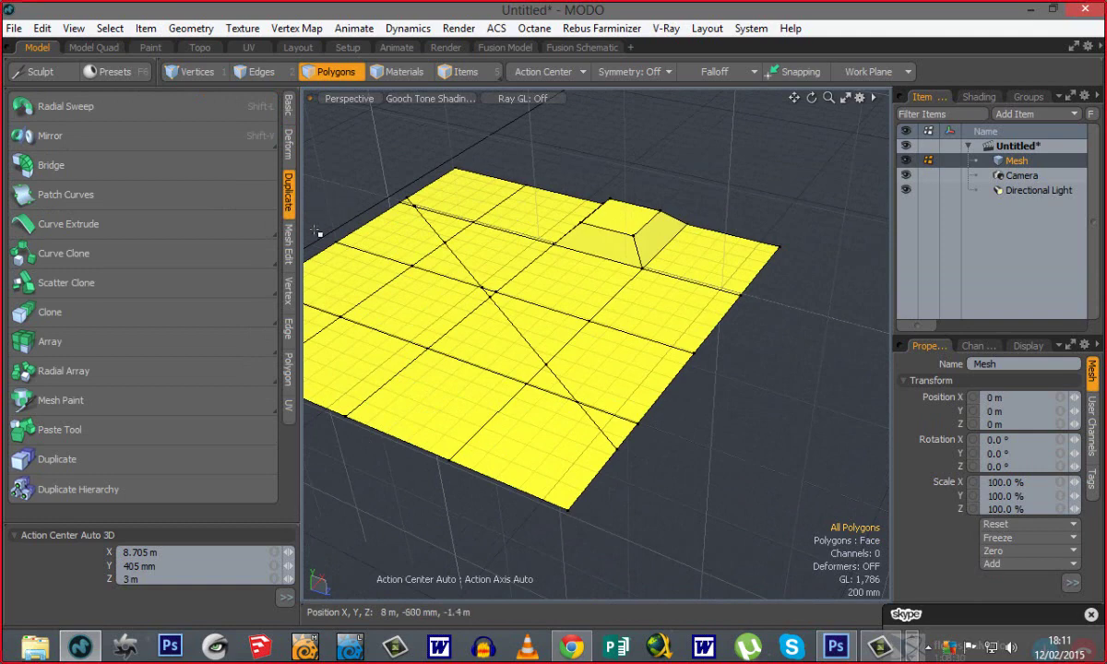
{"action": "left_click", "coordinate": [291, 251]}
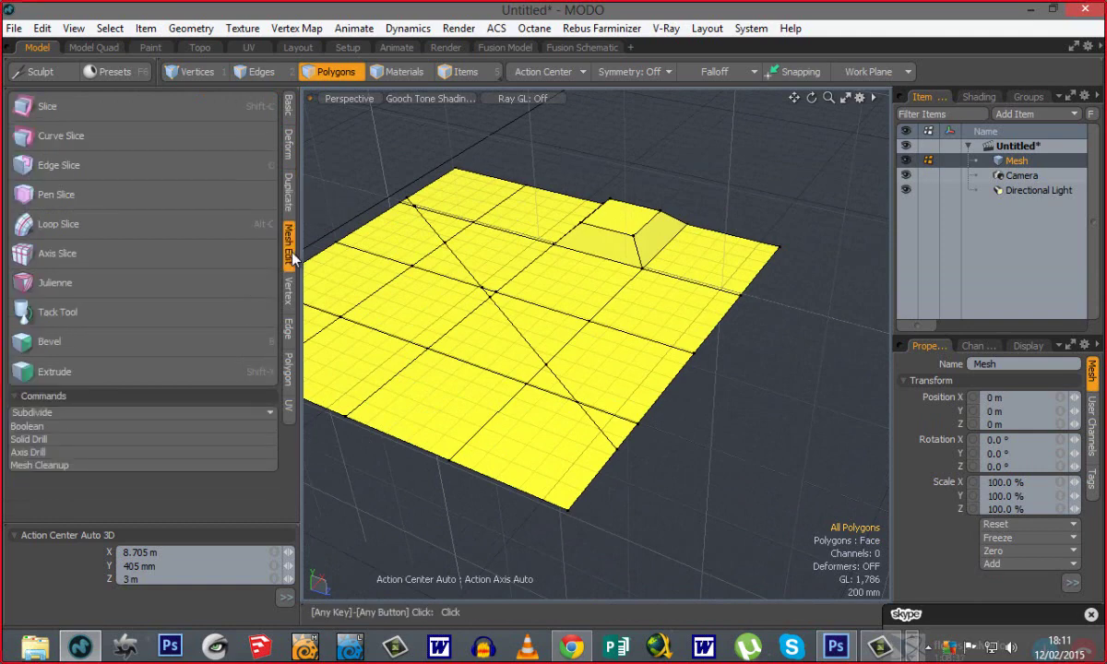
{"action": "left_click", "coordinate": [288, 105]}
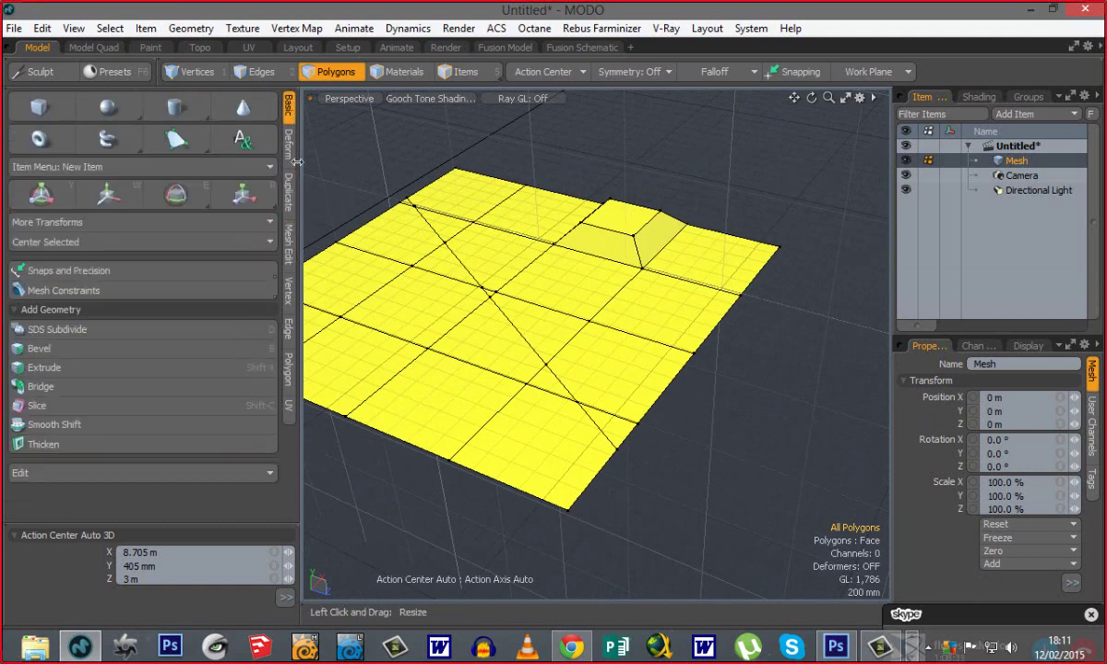
{"action": "left_click_drag", "start_coordinate": [585, 370], "coordinate": [618, 408], "text": "alt"}
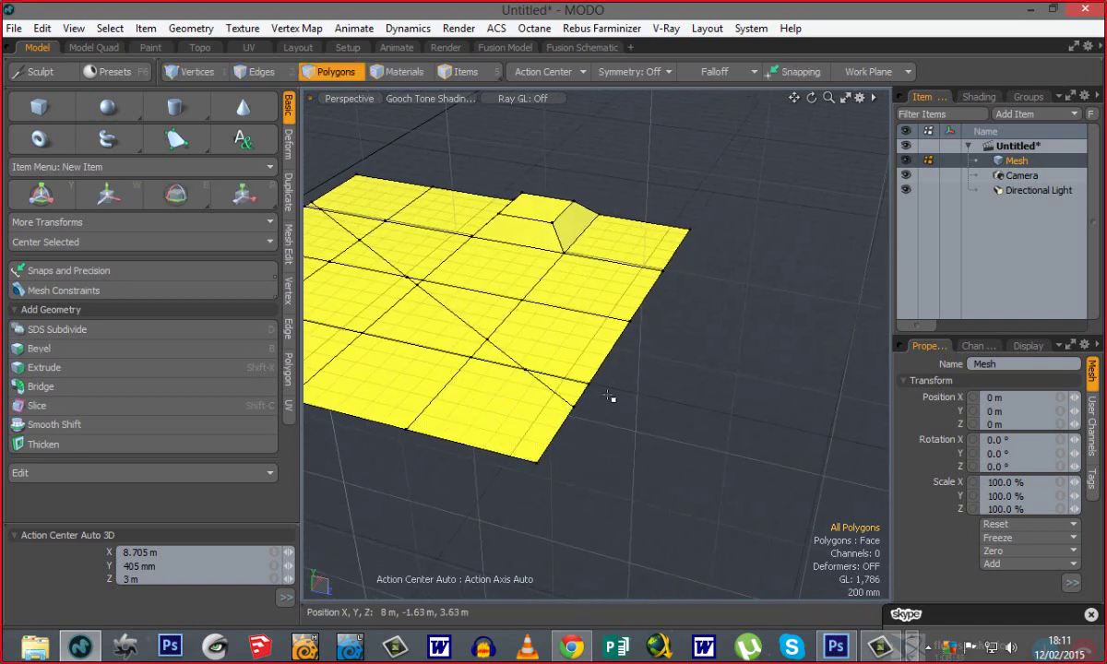
{"action": "left_click_drag", "start_coordinate": [534, 405], "coordinate": [669, 493], "text": "alt"}
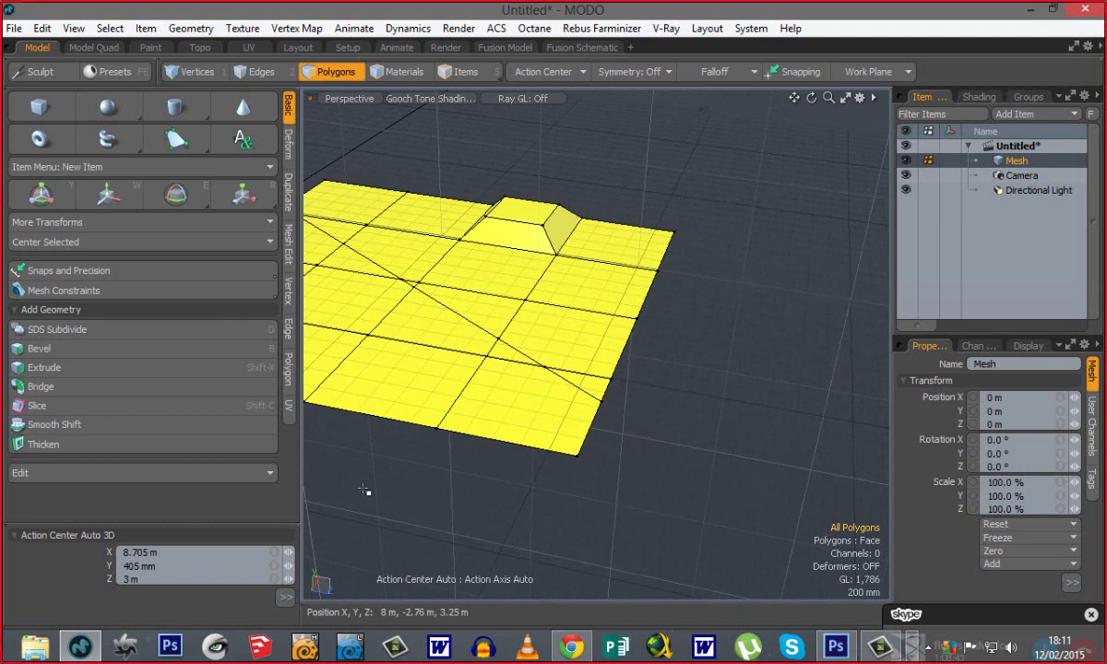
{"action": "left_click", "coordinate": [238, 475]}
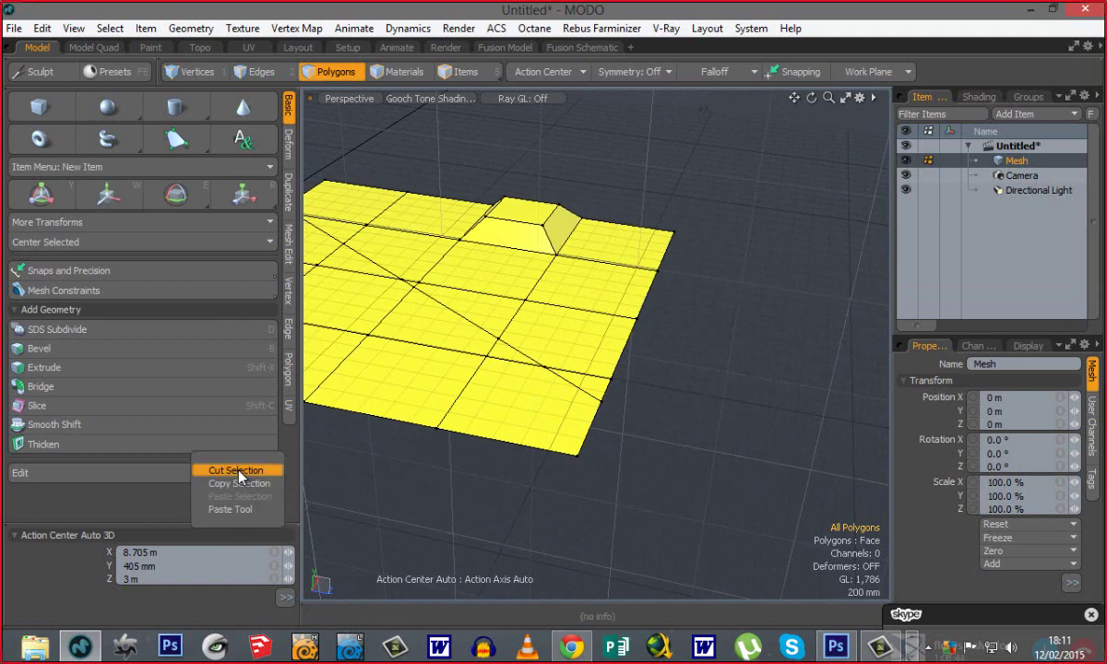
{"action": "left_click", "coordinate": [108, 506]}
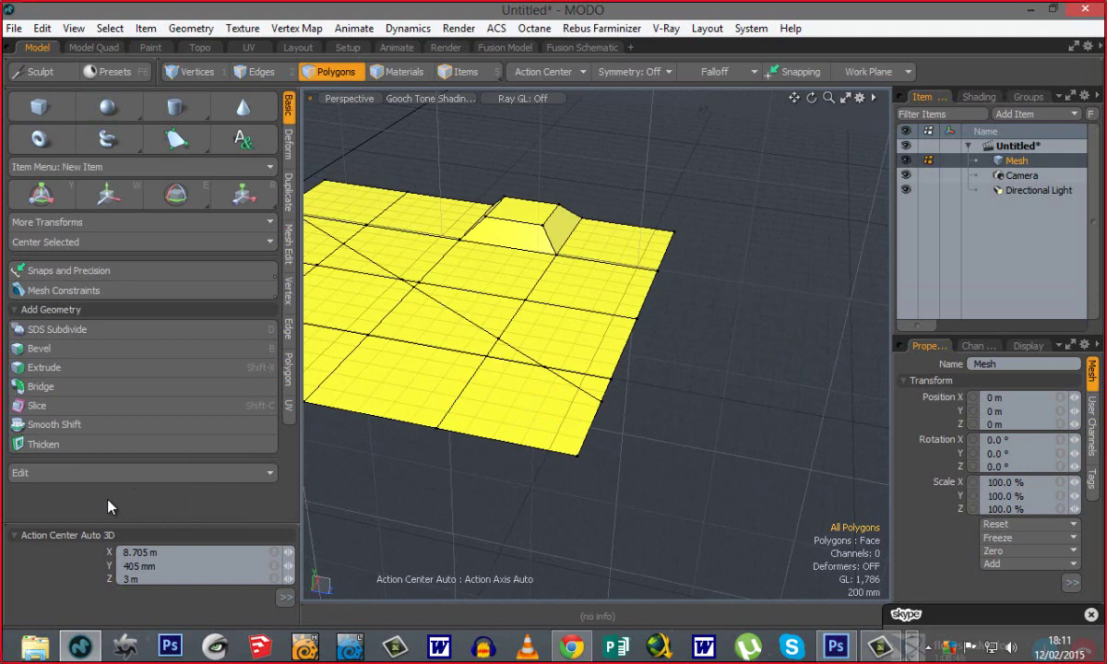
With Element Move, shift the grid's corner polygon about 410 mm in X and -90 mm in Z, and pull the neighbouring edge and vertex outward.
{"action": "left_click", "coordinate": [287, 157]}
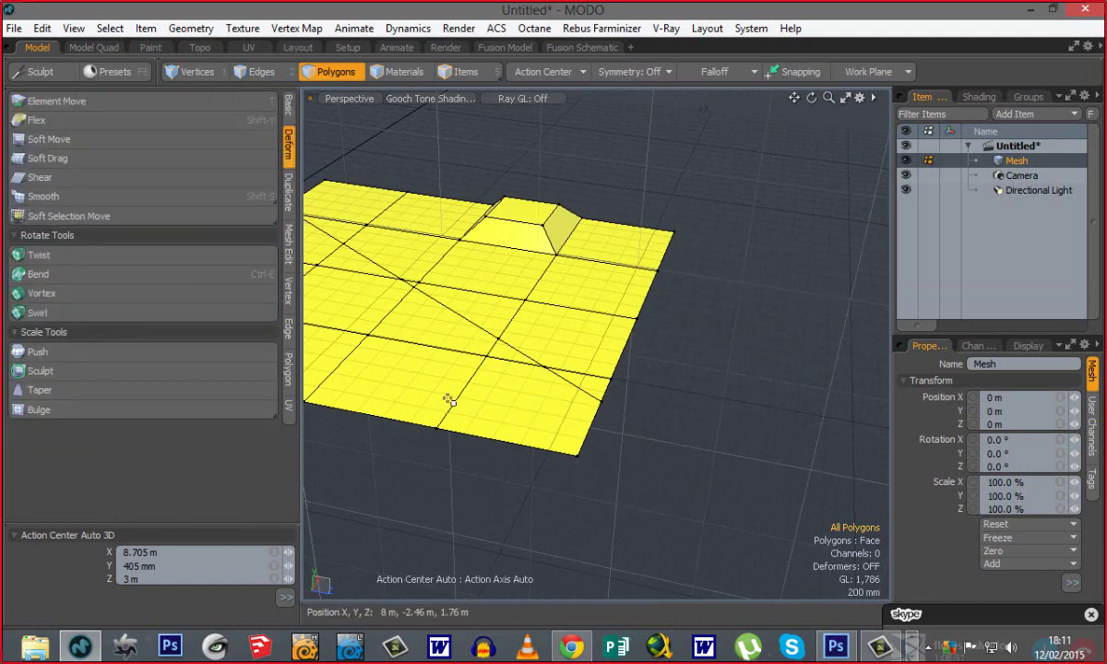
{"action": "left_click_drag", "start_coordinate": [519, 338], "coordinate": [558, 415], "text": "alt+shift"}
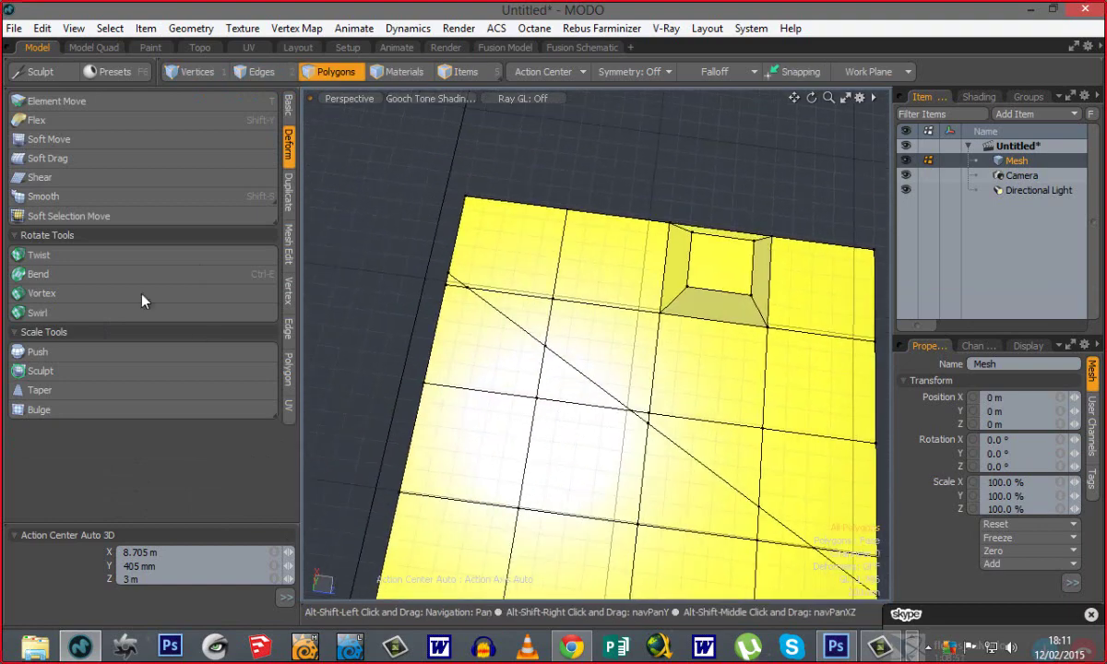
{"action": "left_click", "coordinate": [77, 101]}
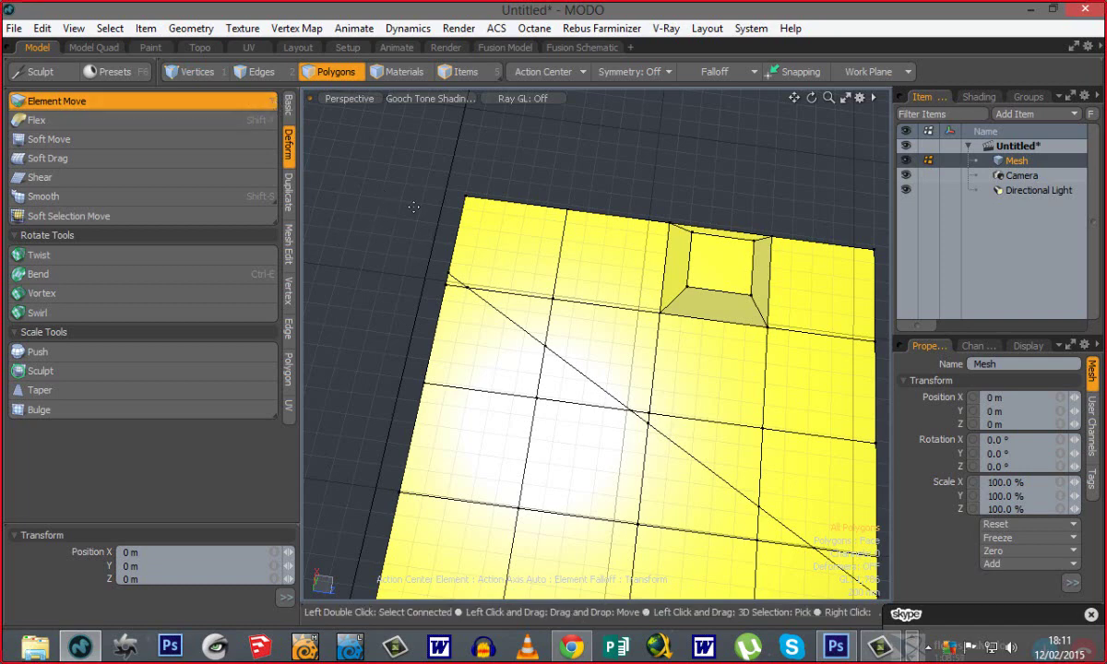
{"action": "left_click_drag", "start_coordinate": [526, 244], "coordinate": [544, 153]}
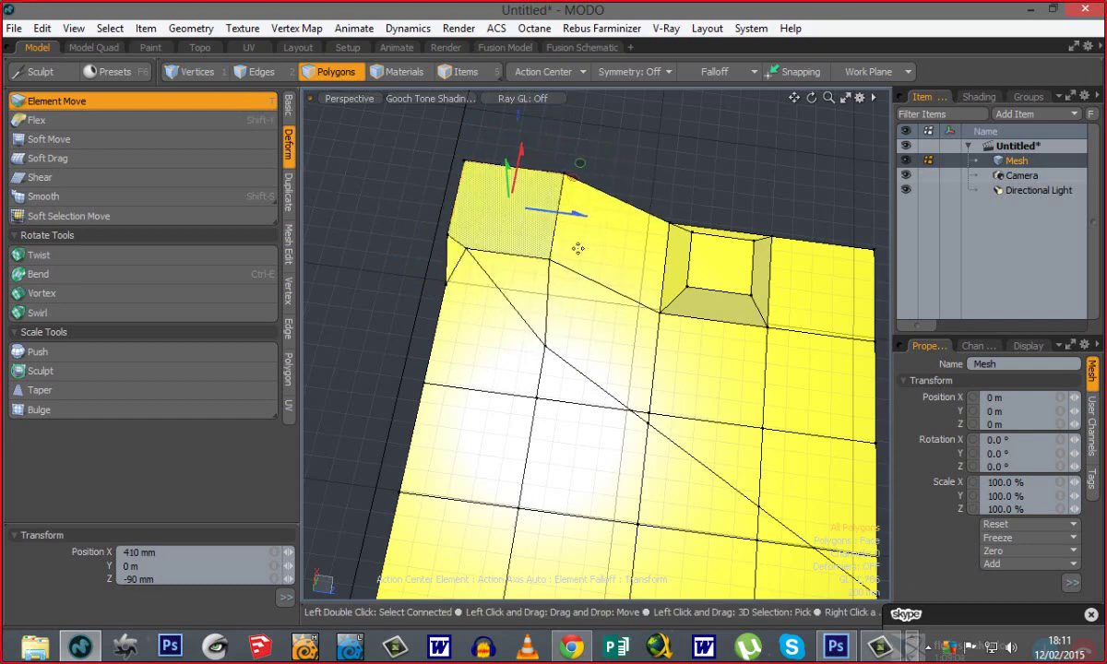
{"action": "left_click_drag", "start_coordinate": [622, 200], "coordinate": [552, 249]}
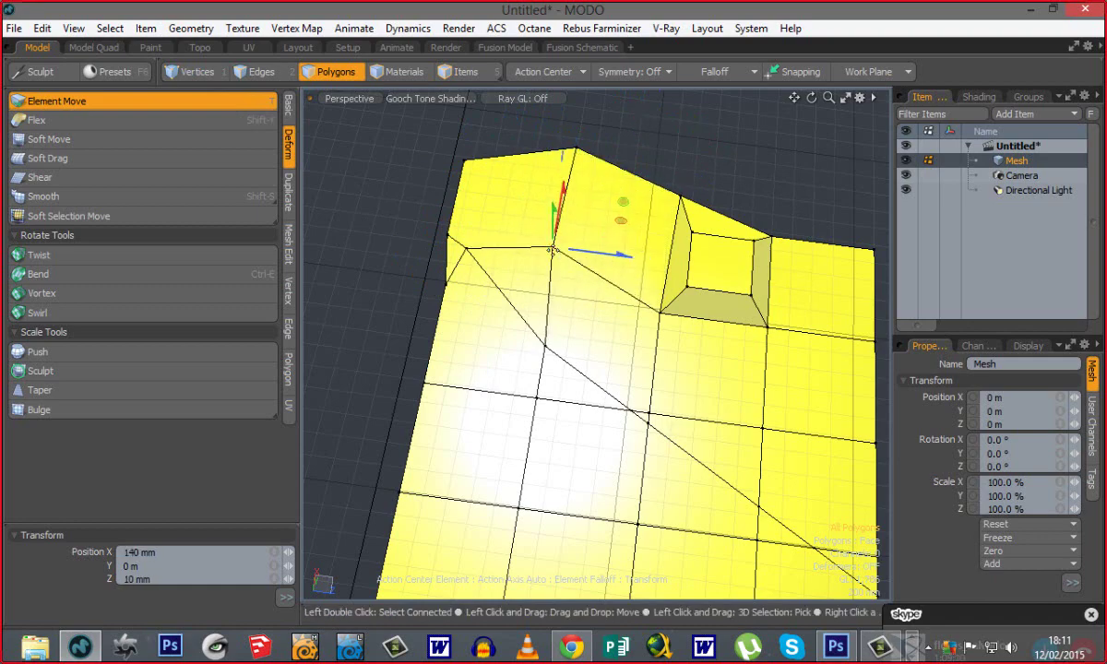
{"action": "left_click_drag", "start_coordinate": [593, 314], "coordinate": [541, 378], "text": "alt+shift"}
{"action": "left_click_drag", "start_coordinate": [643, 379], "coordinate": [536, 376], "text": "alt"}
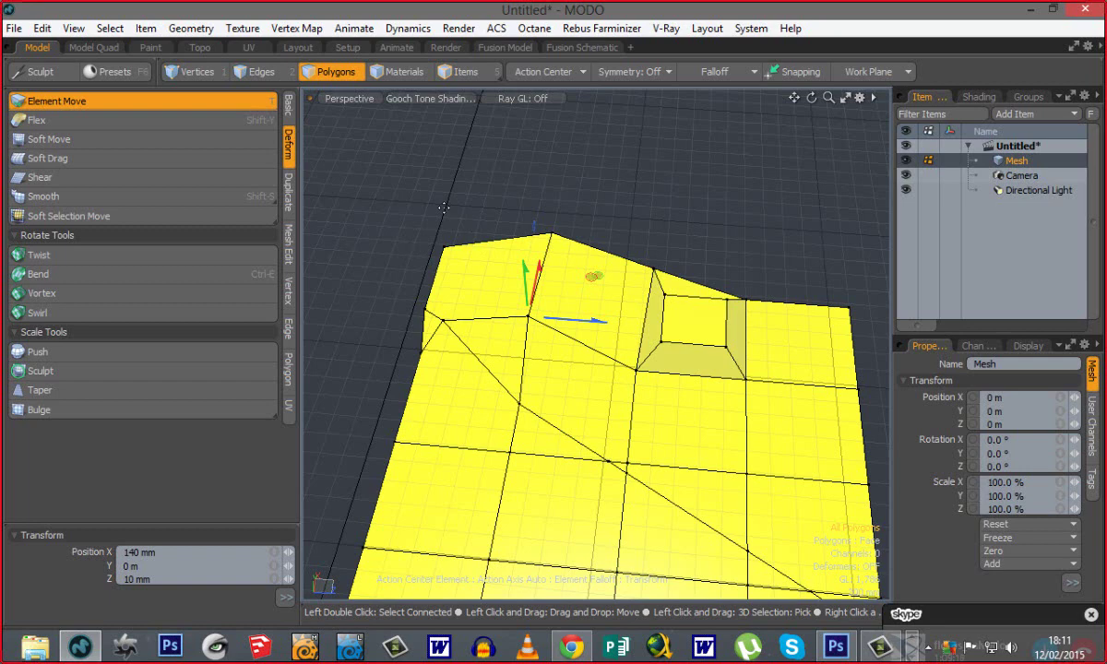
{"action": "left_click_drag", "start_coordinate": [530, 366], "coordinate": [495, 381], "text": "alt"}
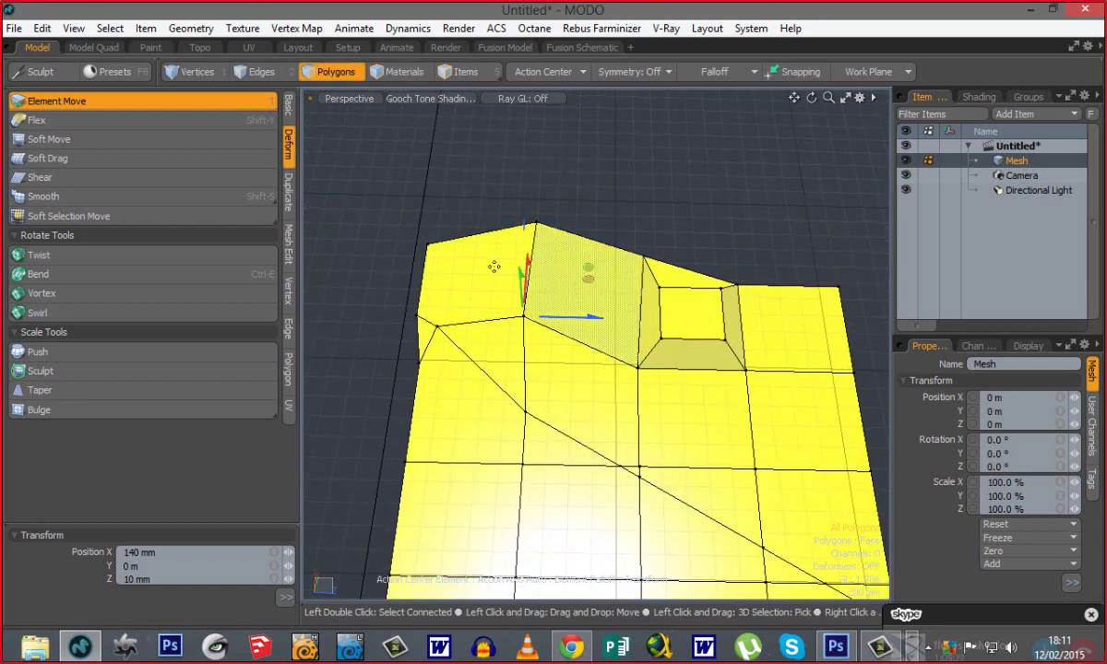
{"action": "key", "text": "space"}
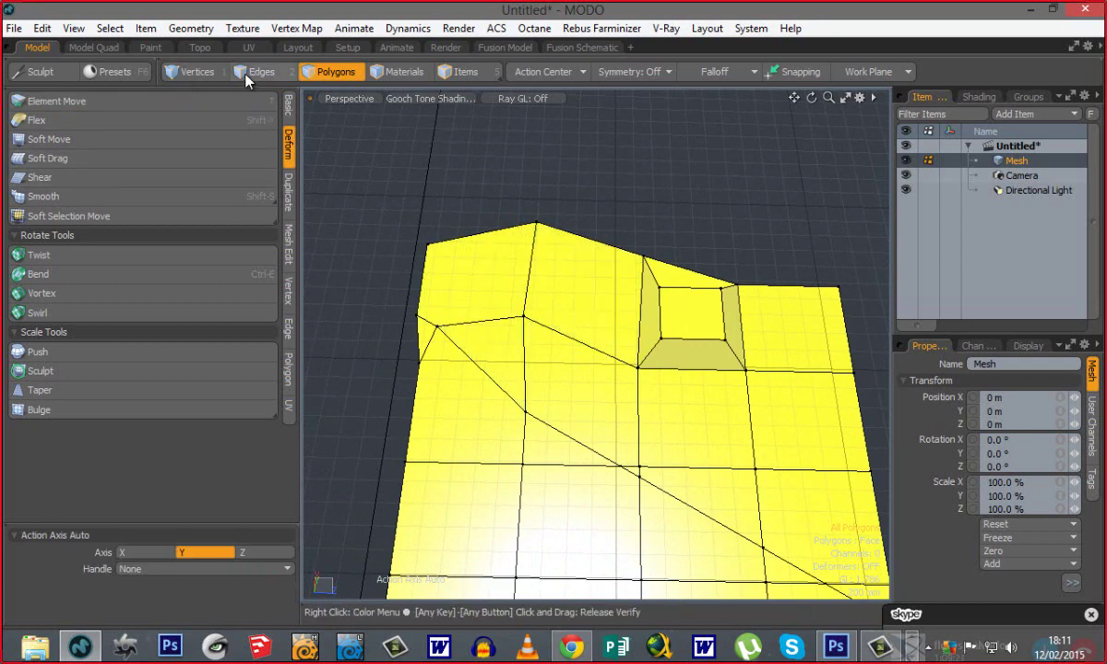
With Element Move, reposition the polygon beside the raised block, then nudge its corner vertex about -20 mm in X and -60 mm in Z.
{"action": "left_click", "coordinate": [92, 100]}
{"action": "left_click_drag", "start_coordinate": [588, 430], "coordinate": [499, 356], "text": "alt+shift"}
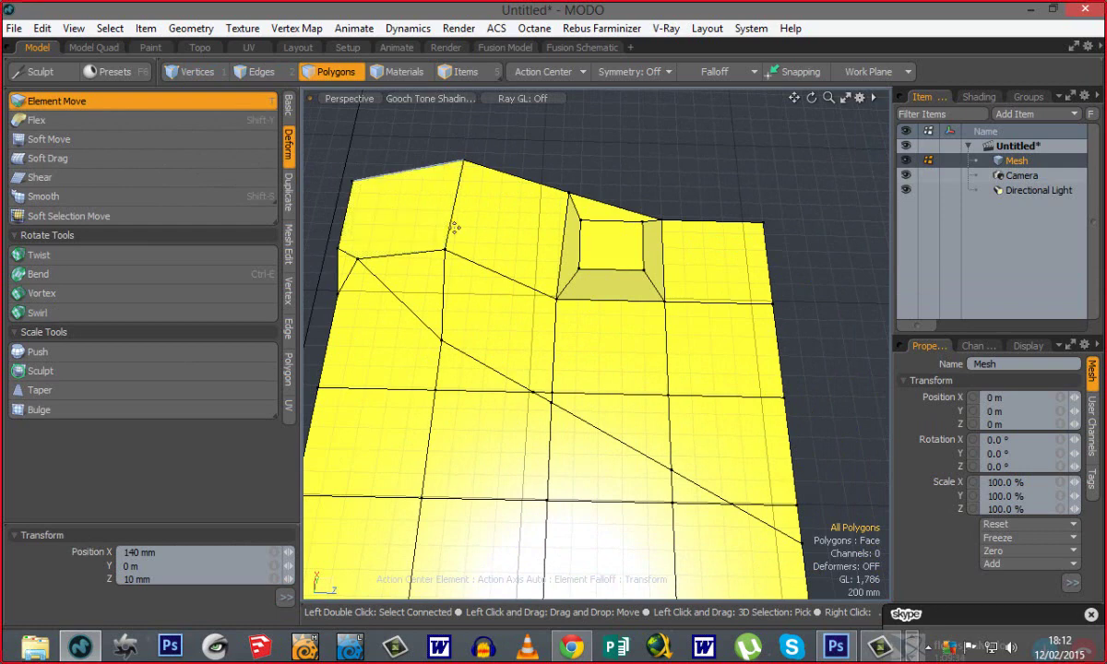
{"action": "left_click", "coordinate": [583, 348]}
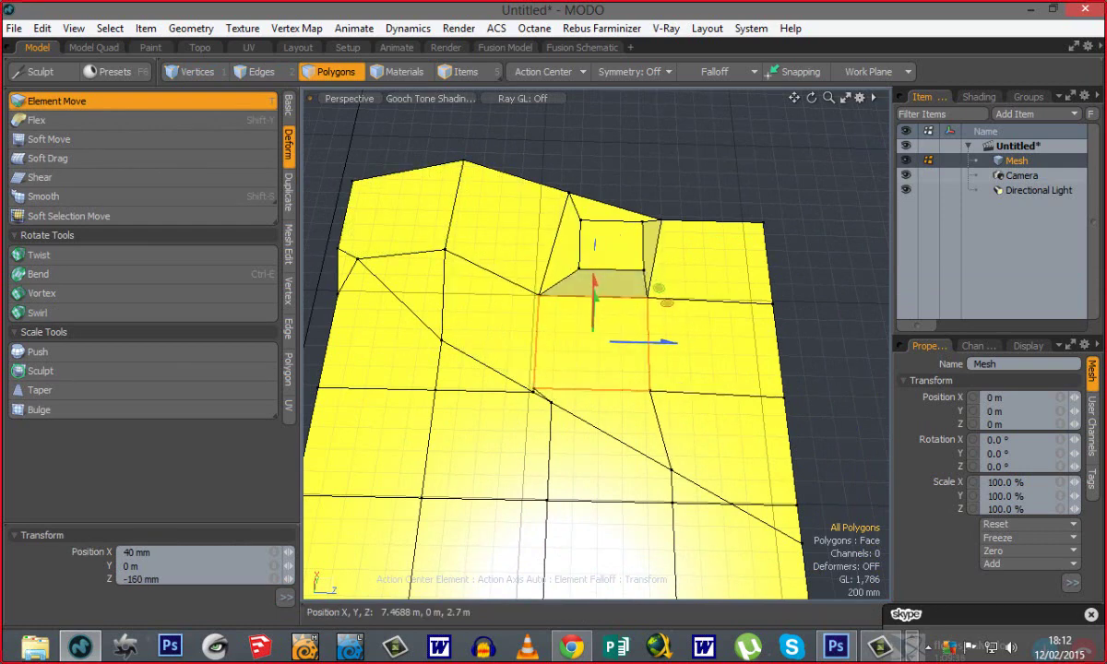
{"action": "left_click_drag", "start_coordinate": [607, 361], "coordinate": [670, 345]}
{"action": "mouse_move", "coordinate": [666, 389]}
{"action": "left_mouse_down"}
{"action": "mouse_move", "coordinate": [650, 394]}
{"action": "mouse_move", "coordinate": [678, 394]}
{"action": "mouse_move", "coordinate": [665, 384]}
{"action": "left_mouse_up"}
{"action": "left_click_drag", "start_coordinate": [587, 445], "coordinate": [530, 406], "text": "alt"}
{"action": "left_click_drag", "start_coordinate": [581, 300], "coordinate": [664, 282], "text": "alt+shift"}
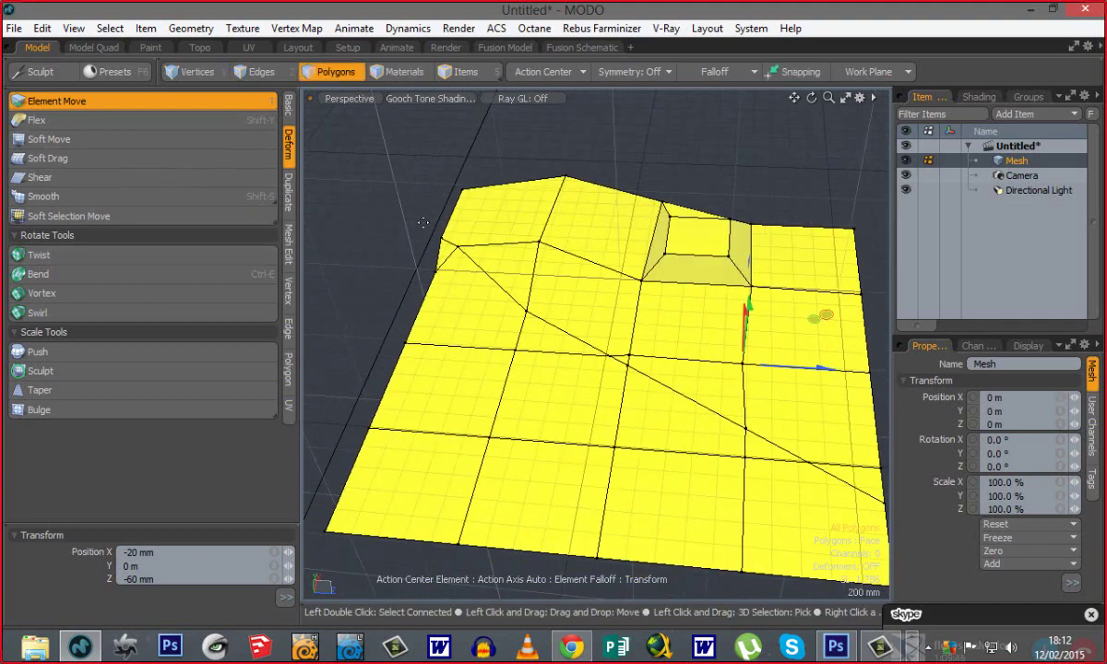
{"action": "key", "text": "space"}
Examine the whole deformed grid from several angles and from a low viewpoint.
{"action": "left_click_drag", "start_coordinate": [515, 281], "coordinate": [498, 309], "text": "ctrl+alt"}
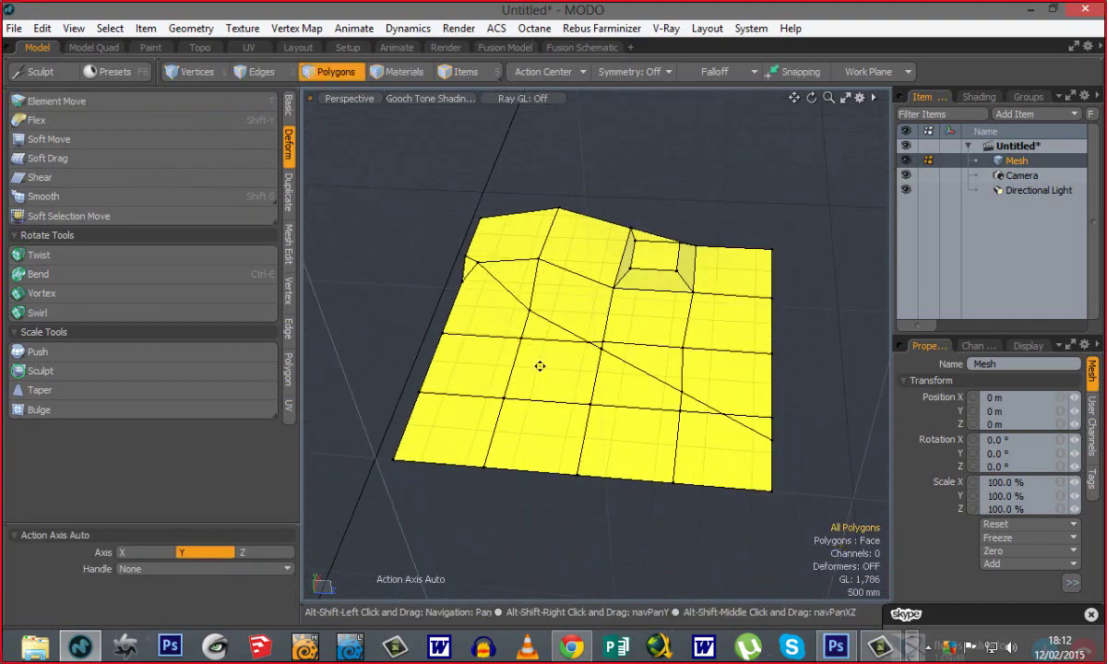
{"action": "left_click_drag", "start_coordinate": [562, 387], "coordinate": [625, 432], "text": "alt"}
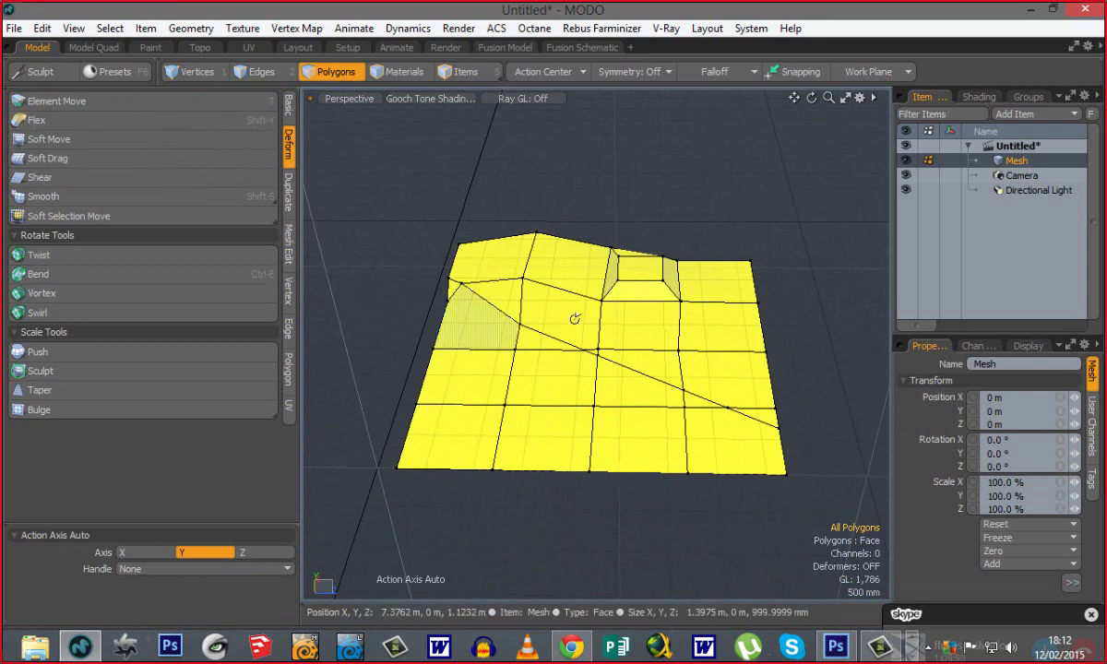
{"action": "left_click_drag", "start_coordinate": [573, 317], "coordinate": [677, 303], "text": "alt"}
{"action": "left_click_drag", "start_coordinate": [497, 355], "coordinate": [550, 336], "text": "alt"}
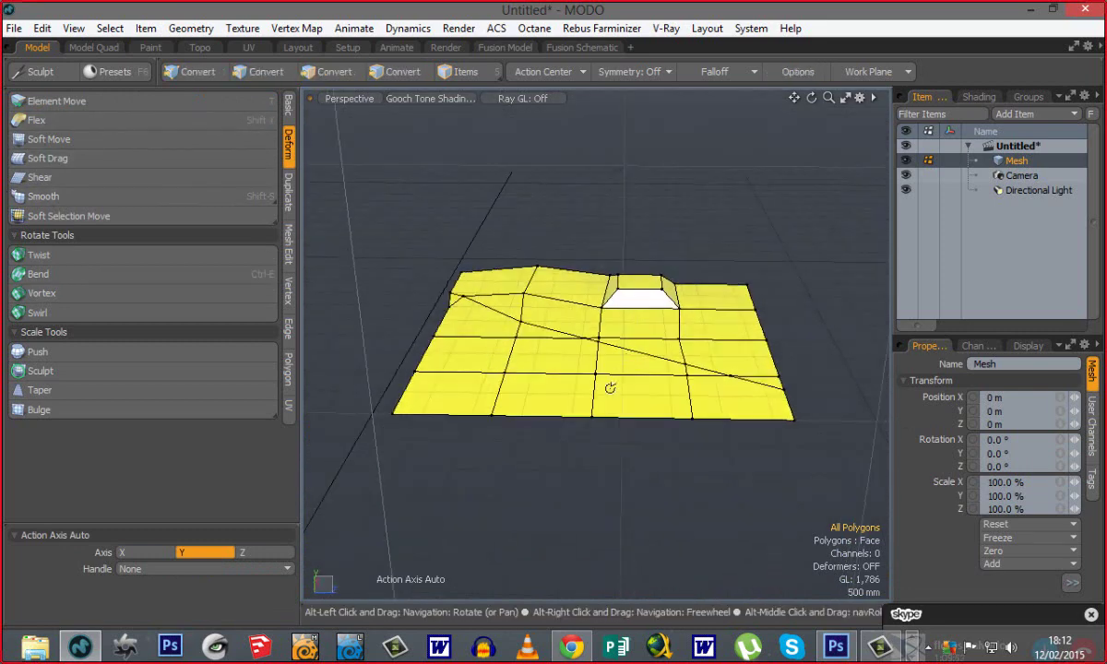
{"action": "left_click_drag", "start_coordinate": [633, 358], "coordinate": [662, 436], "text": "alt"}
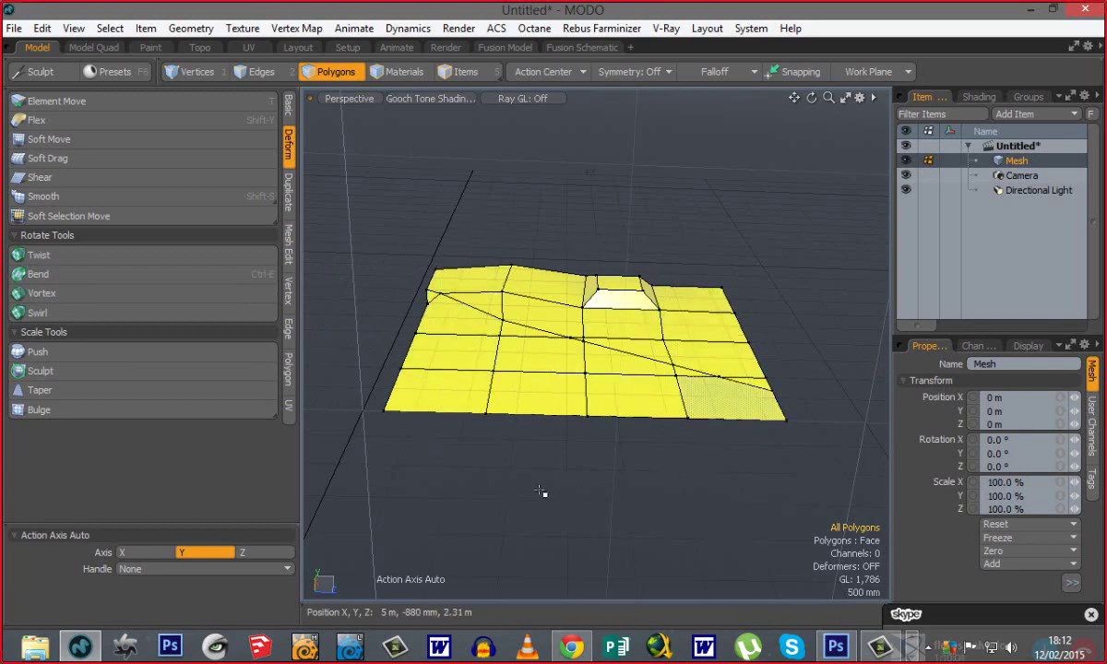
Select the whole connected grid and try the Flex tool on it, leaving the tool with the selection cleared.
{"action": "left_click_drag", "start_coordinate": [604, 437], "coordinate": [731, 434], "text": "alt"}
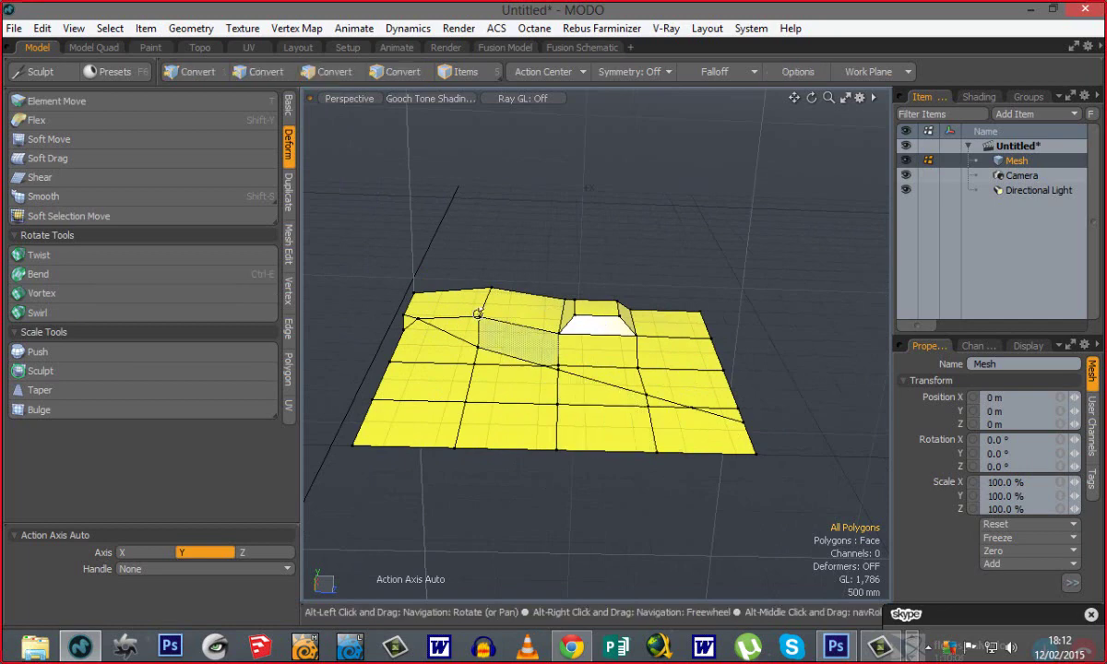
{"action": "left_click_drag", "start_coordinate": [479, 315], "coordinate": [546, 445], "text": "alt"}
{"action": "double_click", "coordinate": [556, 455]}
{"action": "left_click_drag", "start_coordinate": [653, 439], "coordinate": [480, 369], "text": "ctrl+alt"}
{"action": "left_click", "coordinate": [69, 123]}
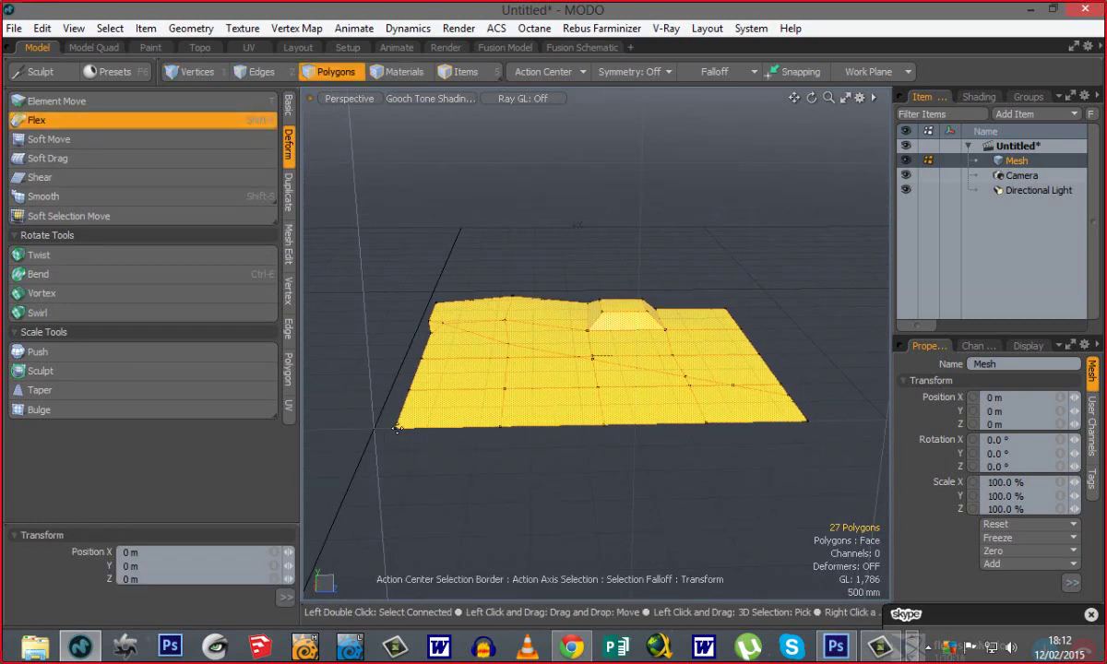
{"action": "left_click_drag", "start_coordinate": [397, 428], "coordinate": [441, 388]}
{"action": "left_click_drag", "start_coordinate": [521, 500], "coordinate": [466, 383], "text": "ctrl+alt"}
{"action": "left_click_drag", "start_coordinate": [357, 275], "coordinate": [397, 281]}
{"action": "key", "text": "space"}
{"action": "left_click", "coordinate": [502, 420]}
{"action": "left_click_drag", "start_coordinate": [544, 434], "coordinate": [517, 373], "text": "ctrl+alt"}
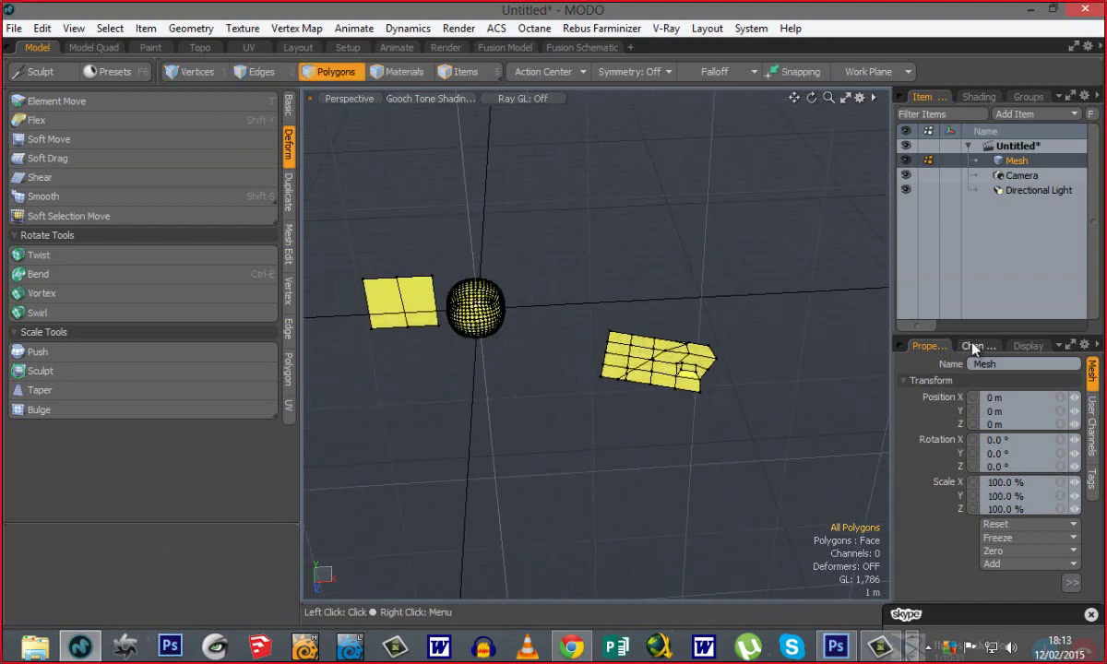
Add a second mesh item and make it the only active one, with the original mesh hidden.
{"action": "key", "text": "n"}
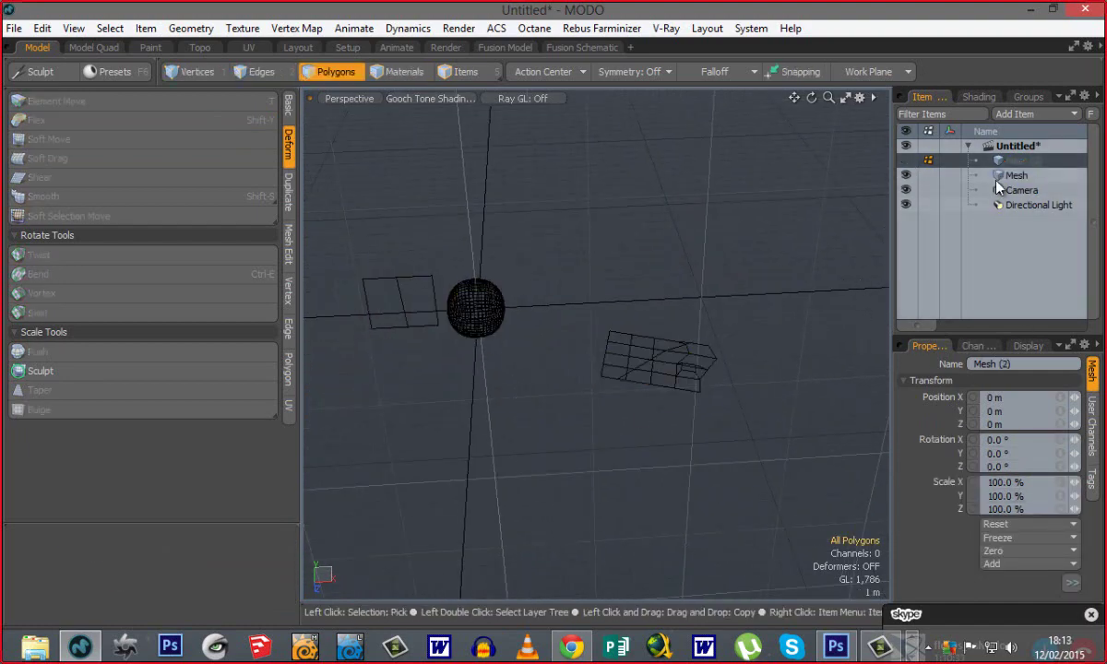
{"action": "left_click", "coordinate": [931, 175]}
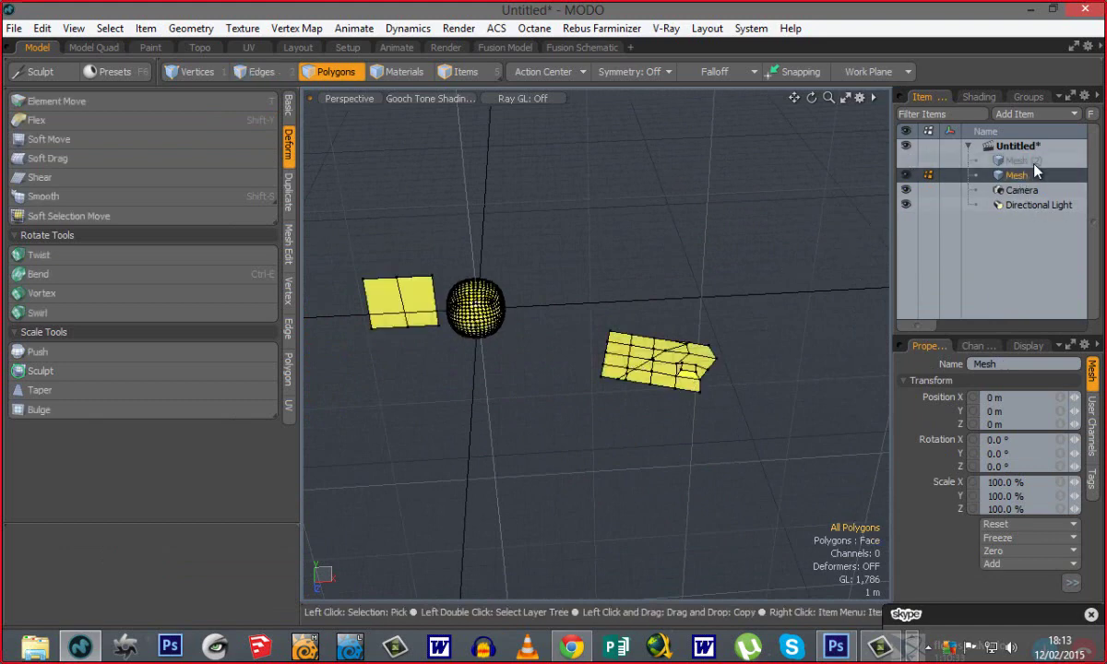
{"action": "left_click", "coordinate": [968, 161]}
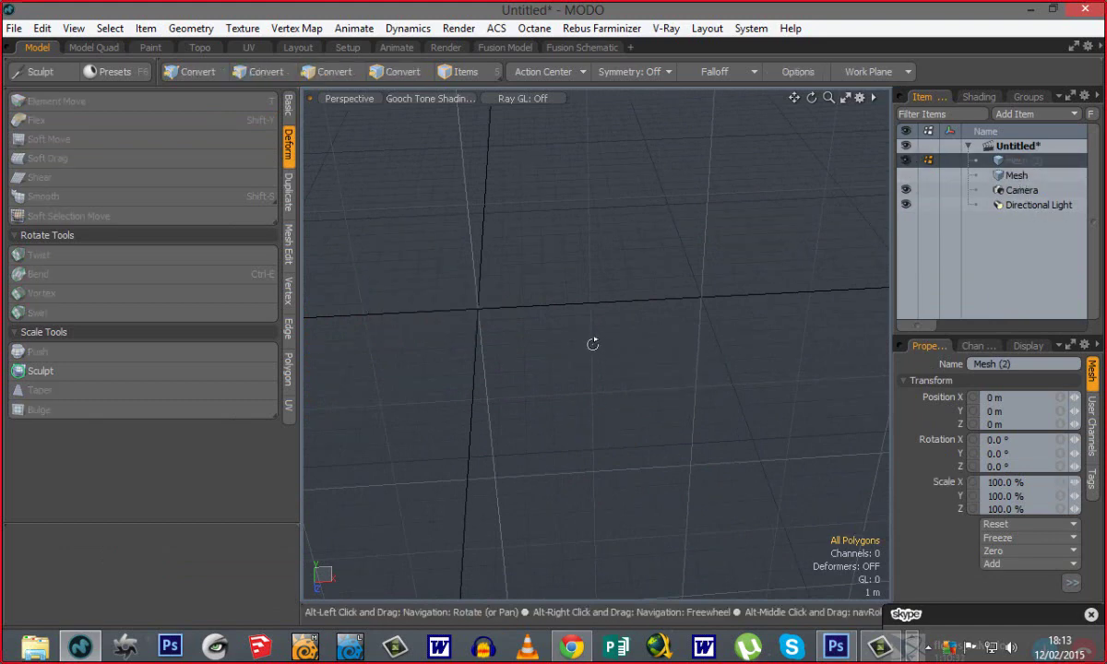
{"action": "left_click_drag", "start_coordinate": [593, 343], "coordinate": [572, 286], "text": "alt"}
Lay out a three-point Tube path along the X axis, ending at about X 8.45 m, Y 450 mm.
{"action": "left_click", "coordinate": [289, 104]}
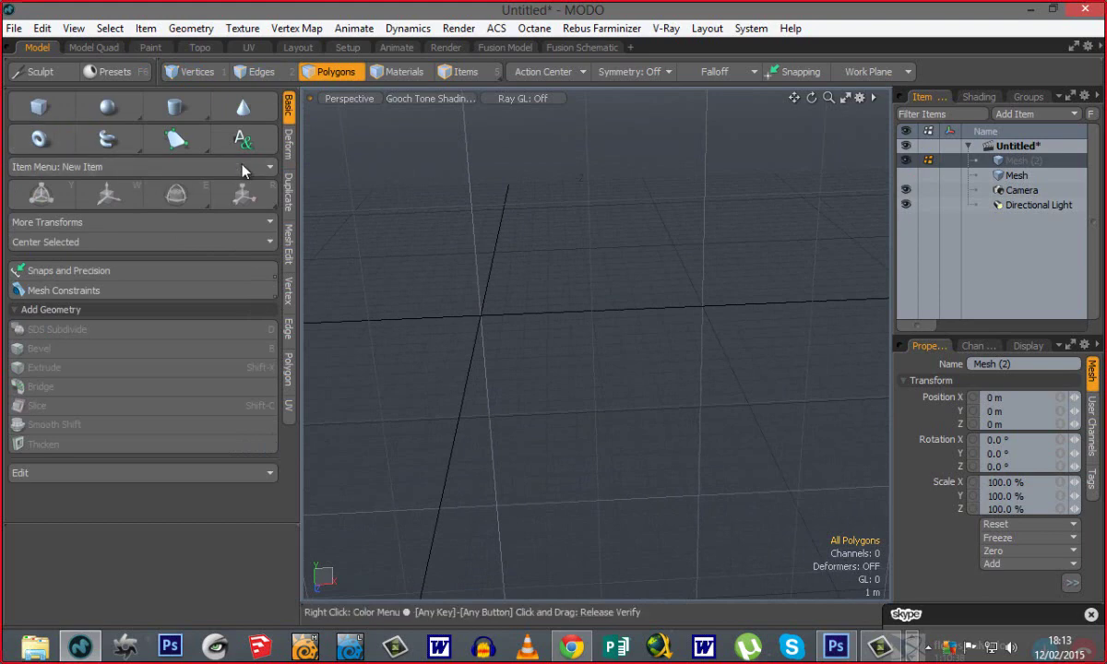
{"action": "left_click", "coordinate": [106, 140]}
{"action": "left_click_drag", "start_coordinate": [497, 401], "coordinate": [473, 295], "text": "alt"}
{"action": "left_click", "coordinate": [467, 305]}
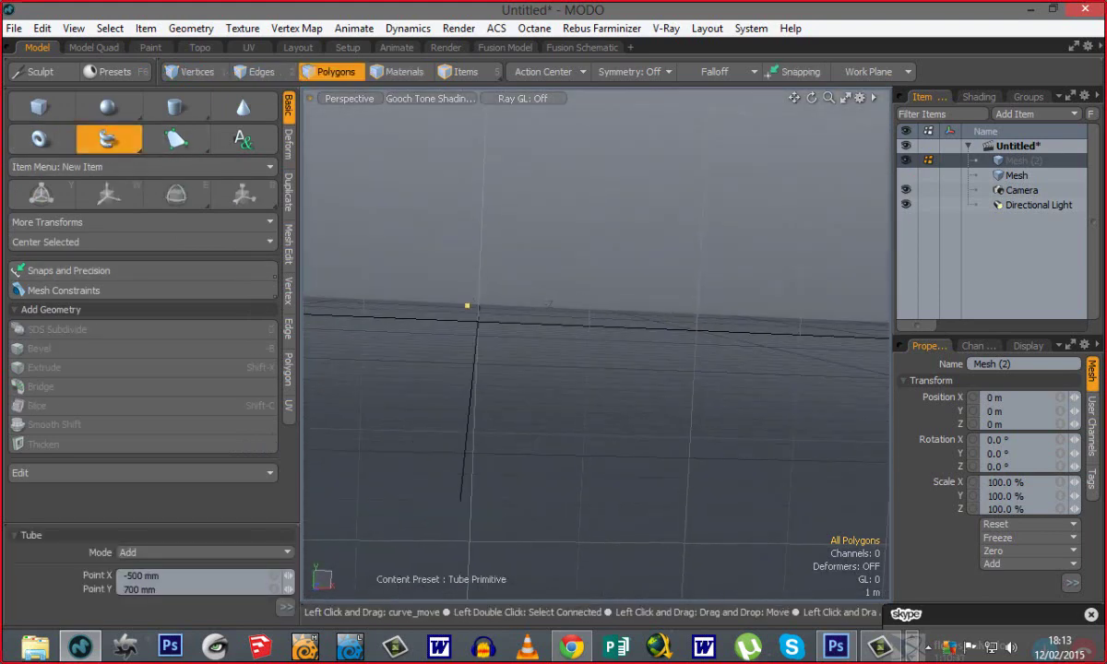
{"action": "left_click", "coordinate": [612, 310]}
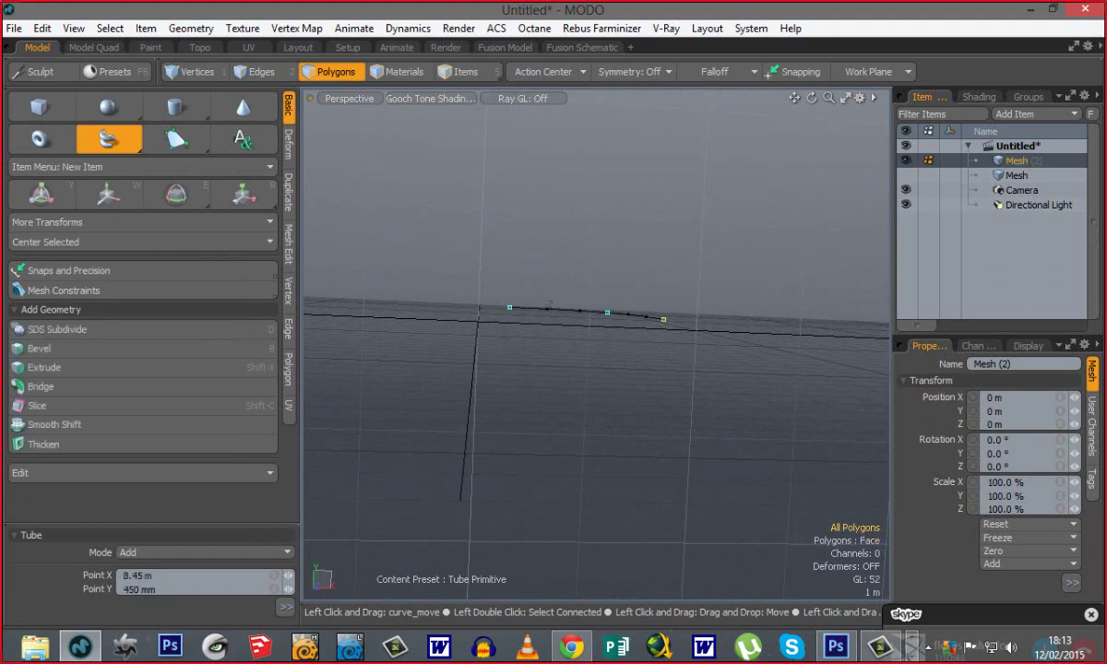
{"action": "left_click_drag", "start_coordinate": [679, 317], "coordinate": [707, 344], "text": "ctrl+alt"}
Set the tube's radius to 1 m and increase its number of sides until its cross-section is round.
{"action": "left_click_drag", "start_coordinate": [187, 479], "coordinate": [166, 369]}
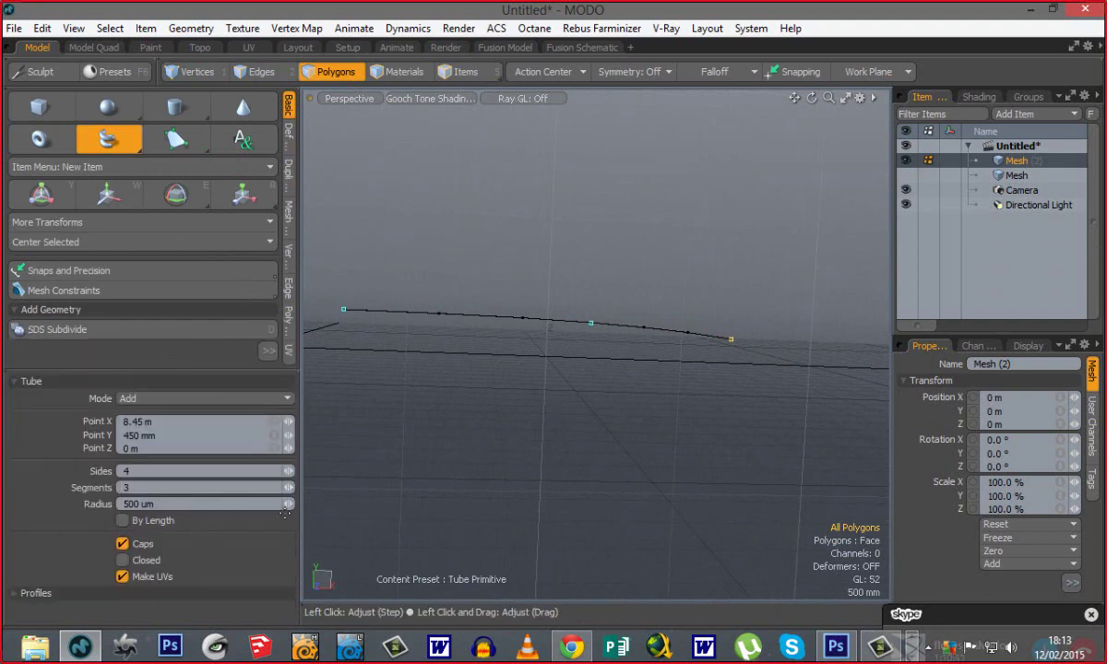
{"action": "type", "text": "1"}
{"action": "key", "text": "Return"}
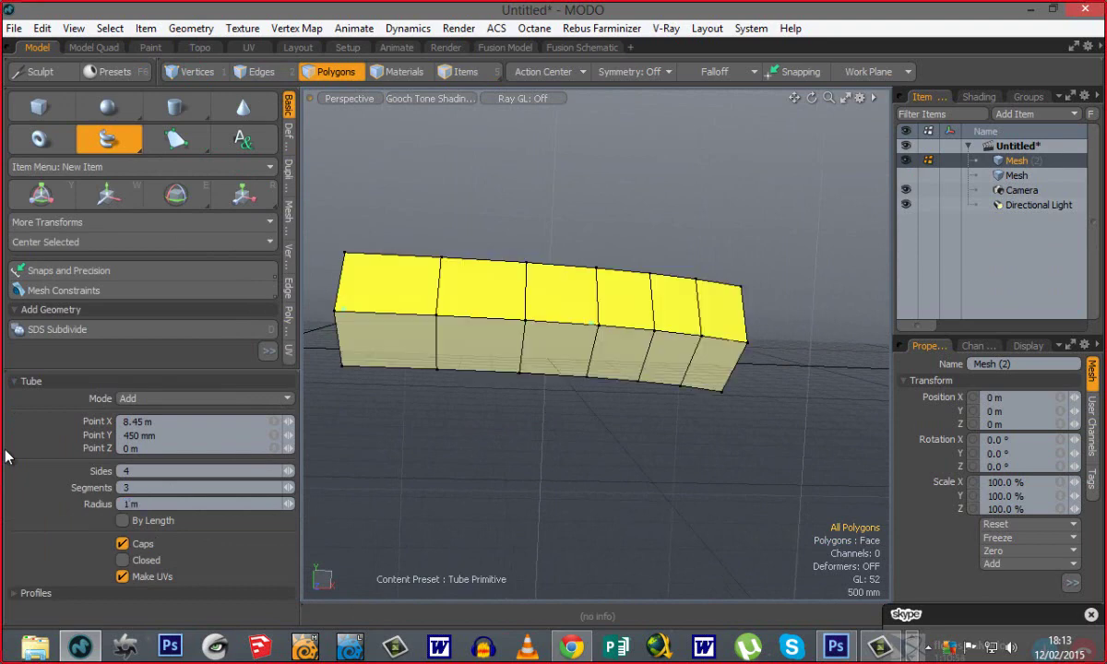
{"action": "left_click_drag", "start_coordinate": [600, 401], "coordinate": [645, 406], "text": "alt"}
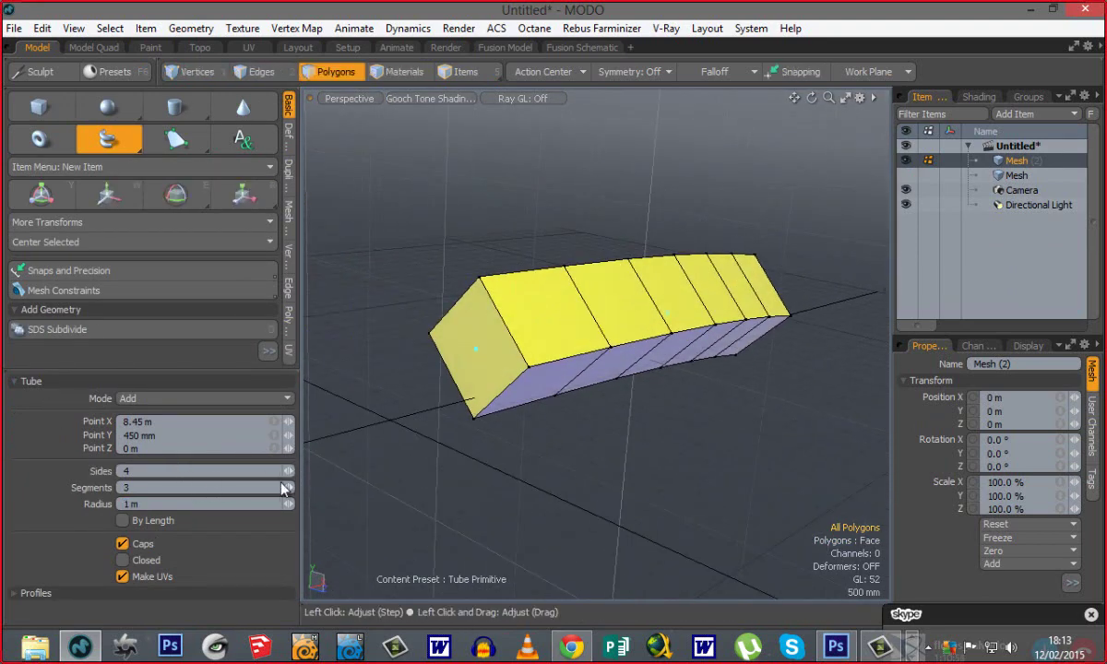
{"action": "left_click_drag", "start_coordinate": [291, 476], "coordinate": [519, 462]}
{"action": "key", "text": "space"}
Move the tube about -1.48 m in X and -300 mm in Y.
{"action": "left_click_drag", "start_coordinate": [481, 403], "coordinate": [546, 403], "text": "alt"}
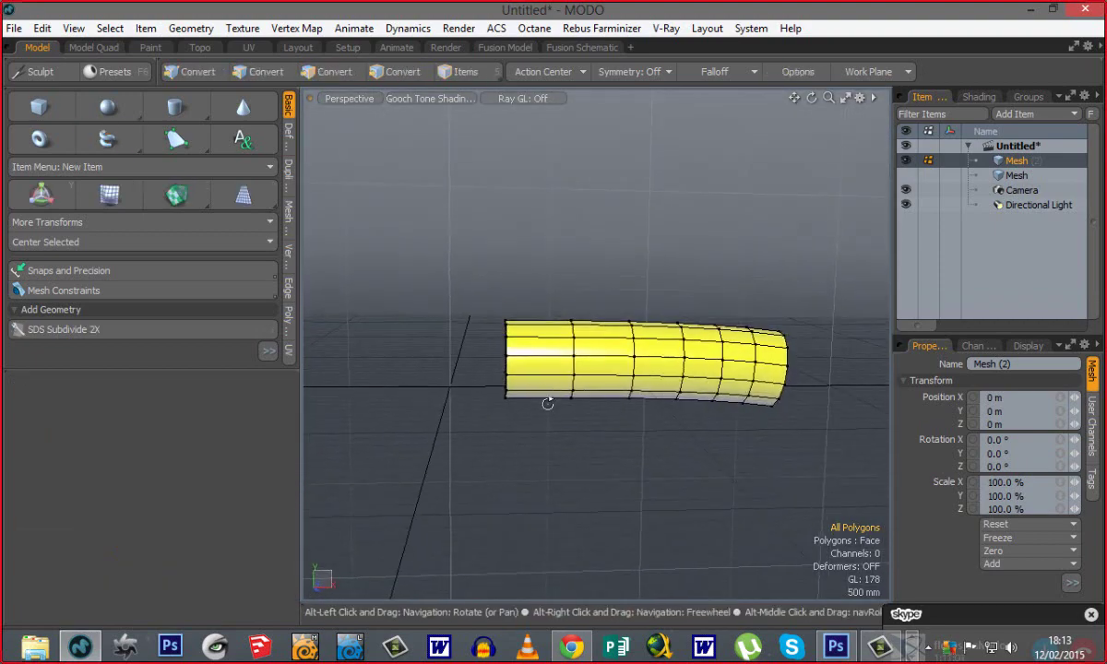
{"action": "key", "text": "w"}
{"action": "left_click_drag", "start_coordinate": [648, 366], "coordinate": [591, 385]}
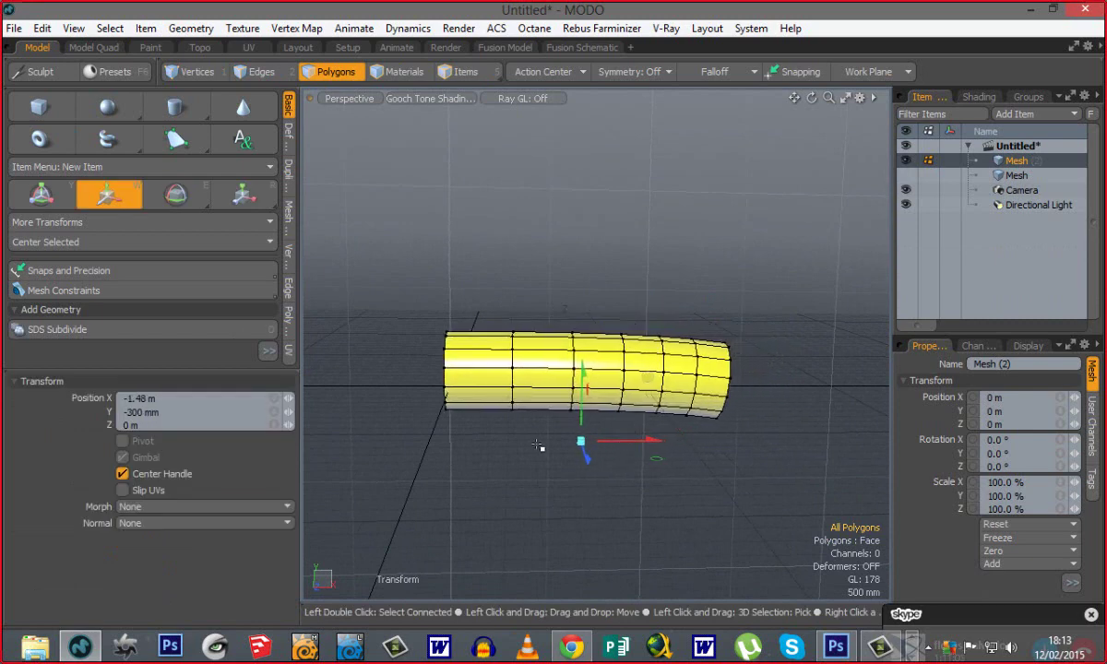
{"action": "key", "text": "space"}
{"action": "left_click_drag", "start_coordinate": [524, 438], "coordinate": [549, 366], "text": "alt"}
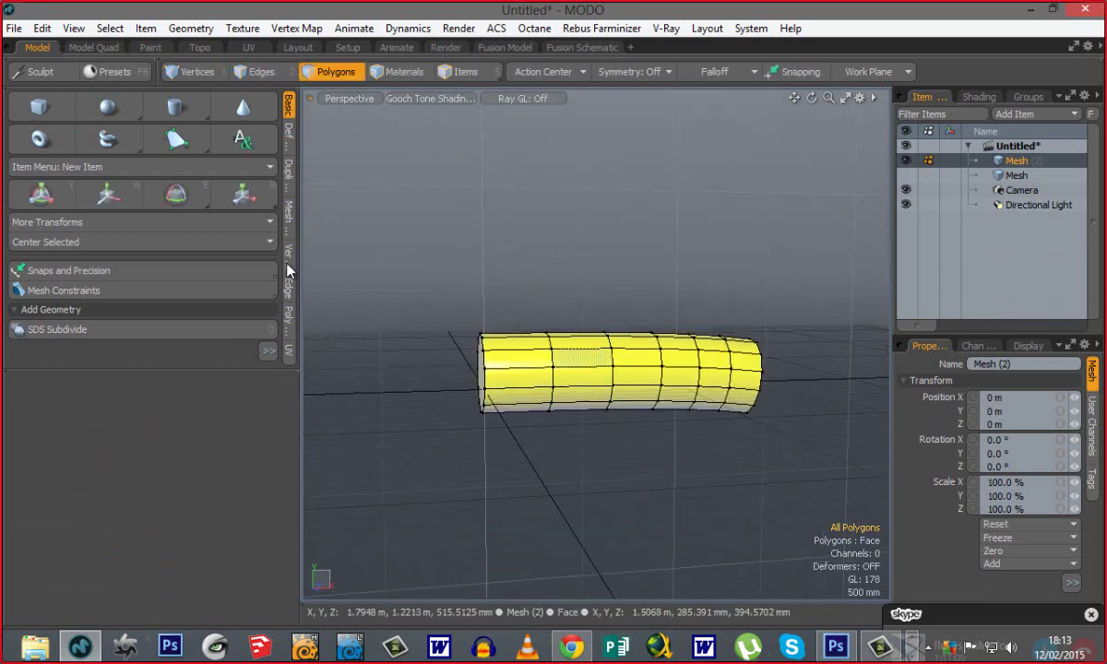
Try to flex the tube with no polygons selected.
{"action": "left_click_drag", "start_coordinate": [199, 378], "coordinate": [199, 485]}
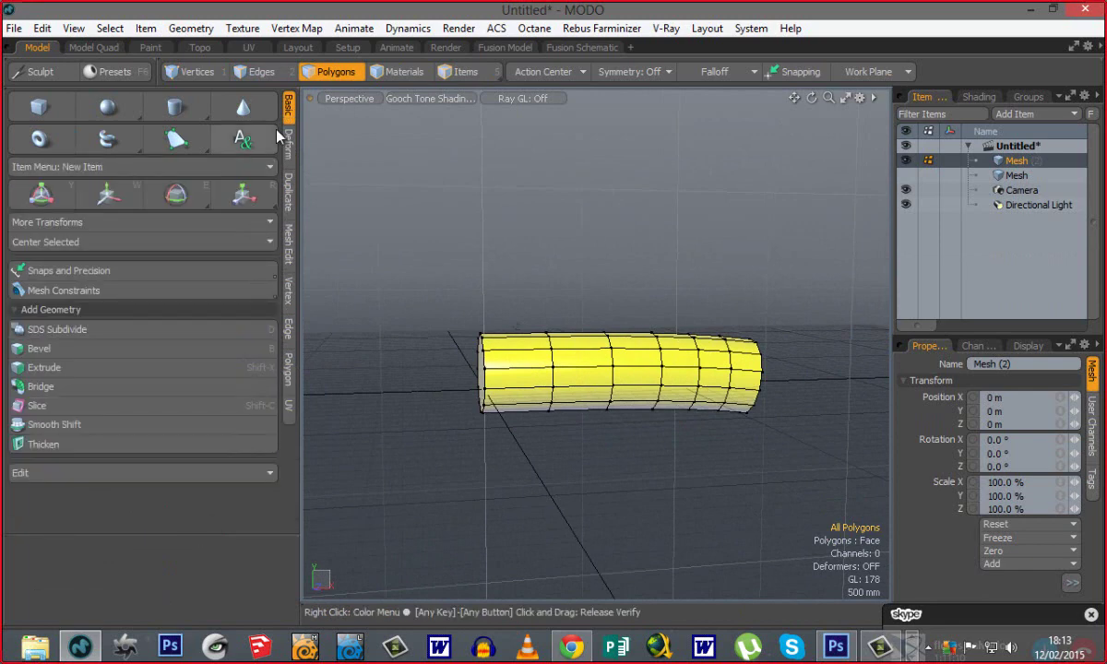
{"action": "left_click", "coordinate": [288, 145]}
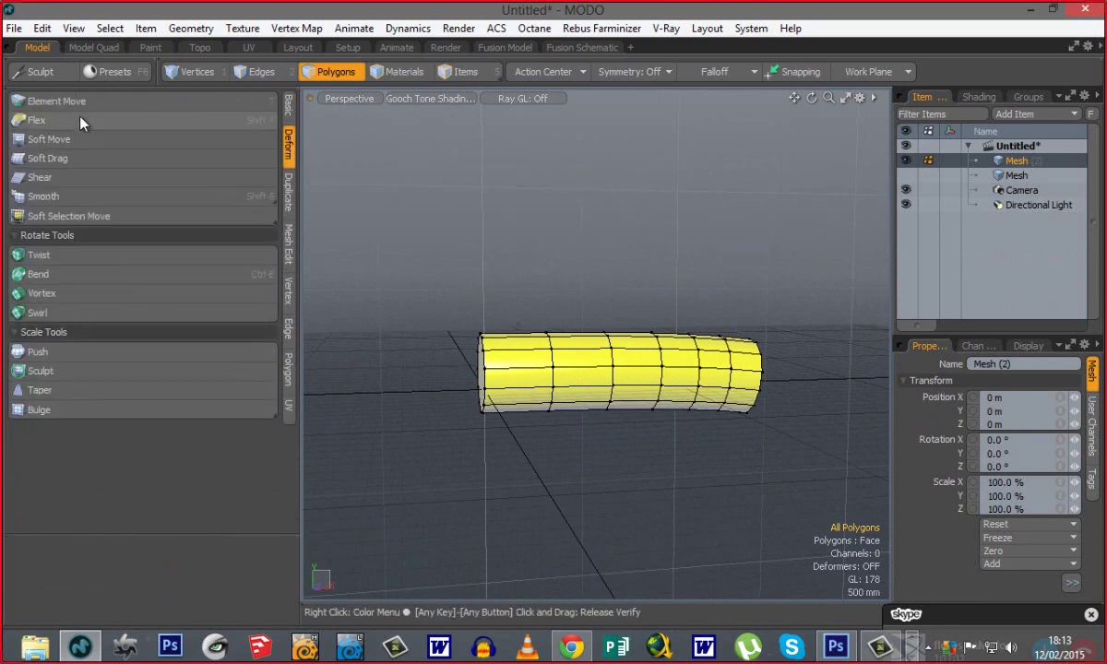
{"action": "left_click", "coordinate": [41, 120]}
{"action": "left_click_drag", "start_coordinate": [582, 326], "coordinate": [606, 310], "text": "alt"}
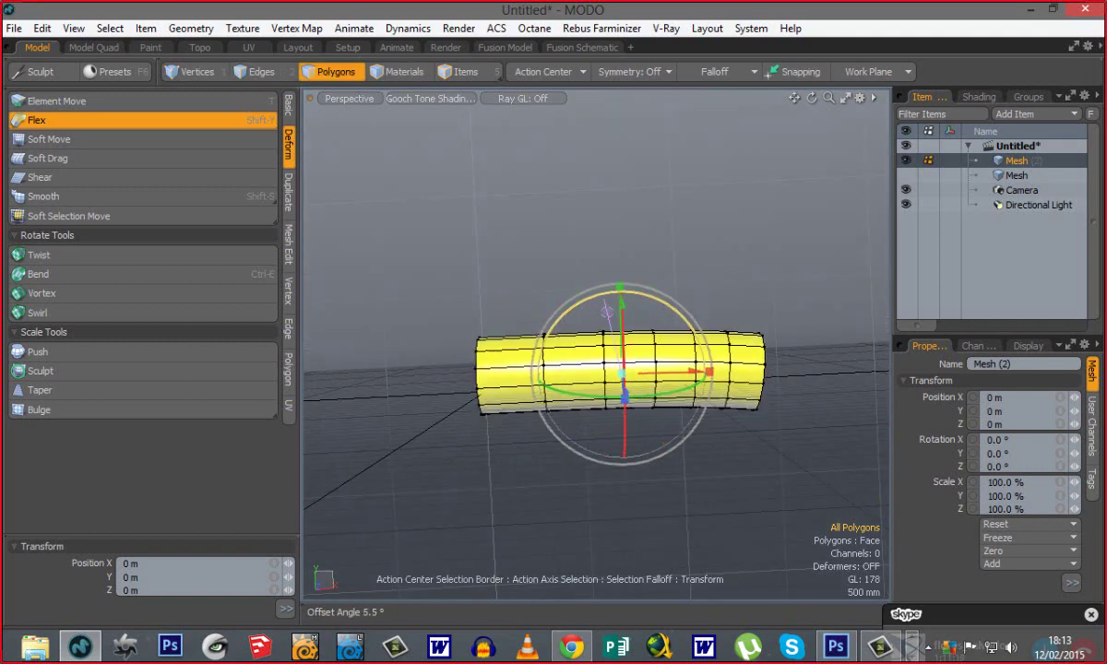
{"action": "key", "text": "space"}
Select the tube's end cap near the origin and grow the selection over the first three rings of polygons.
{"action": "left_click_drag", "start_coordinate": [495, 400], "coordinate": [557, 400], "text": "alt"}
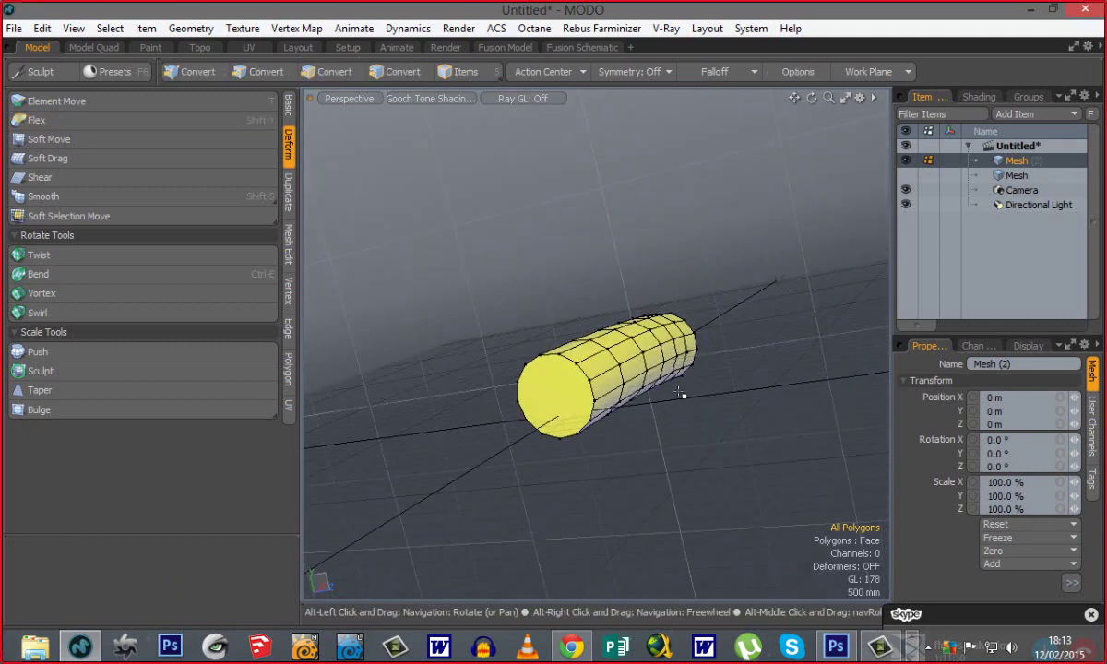
{"action": "left_click", "coordinate": [557, 400]}
{"action": "left_click_drag", "start_coordinate": [674, 390], "coordinate": [599, 520], "text": "alt"}
{"action": "key", "text": "shift+Up"}
{"action": "key", "text": "shift+Up"}
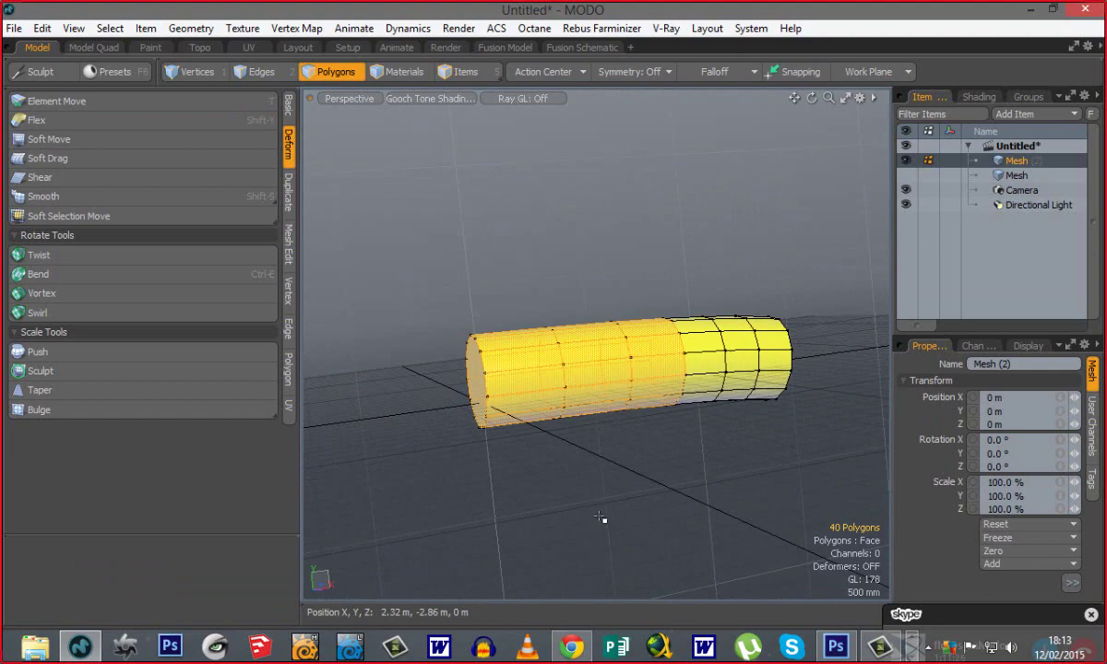
{"action": "left_click_drag", "start_coordinate": [680, 430], "coordinate": [628, 452], "text": "alt"}
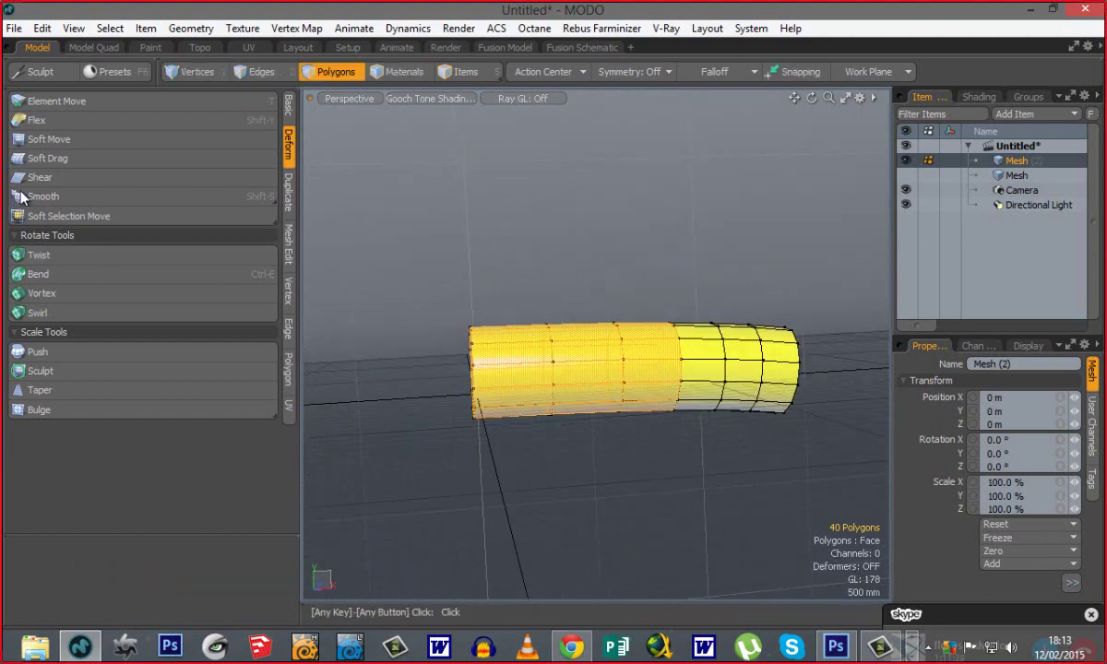
Try bending the selected end of the tube with Flex at several angles, down to about 58°, and clear the selection.
{"action": "left_click", "coordinate": [43, 115]}
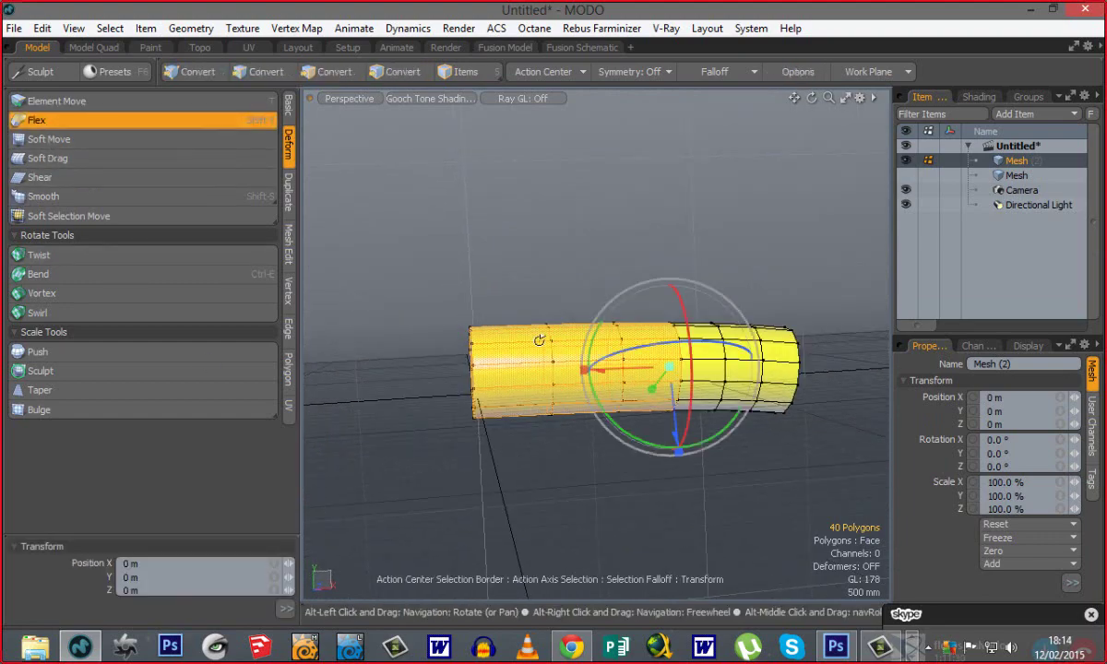
{"action": "left_click_drag", "start_coordinate": [539, 340], "coordinate": [666, 495], "text": "alt"}
{"action": "left_click_drag", "start_coordinate": [683, 353], "coordinate": [687, 434], "text": "alt"}
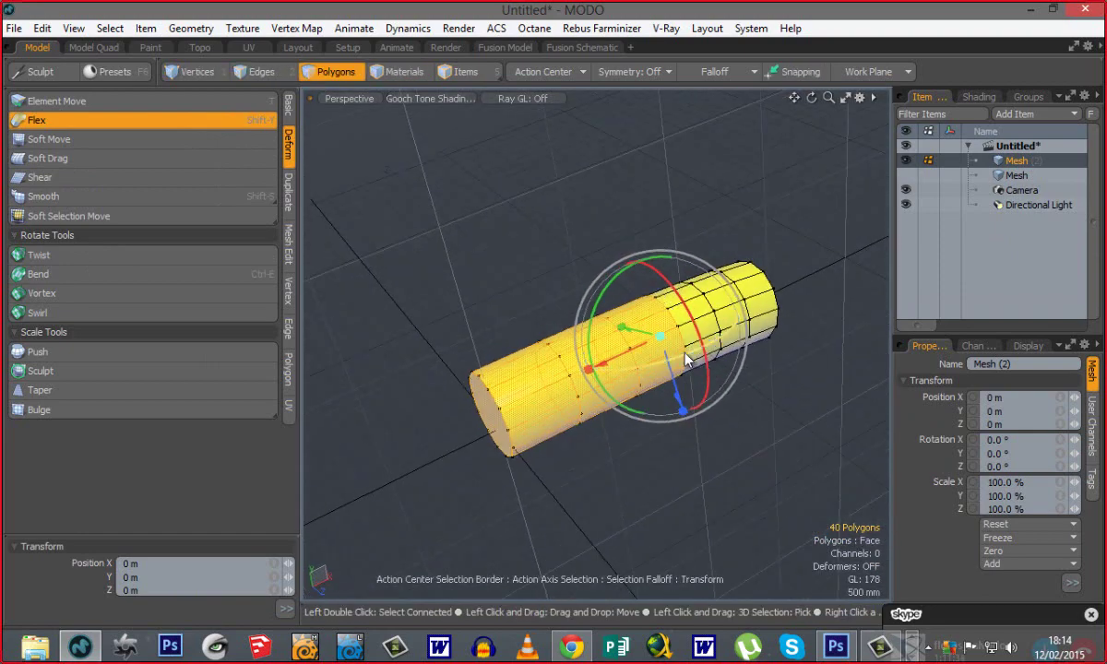
{"action": "left_click_drag", "start_coordinate": [690, 489], "coordinate": [693, 548], "text": "alt"}
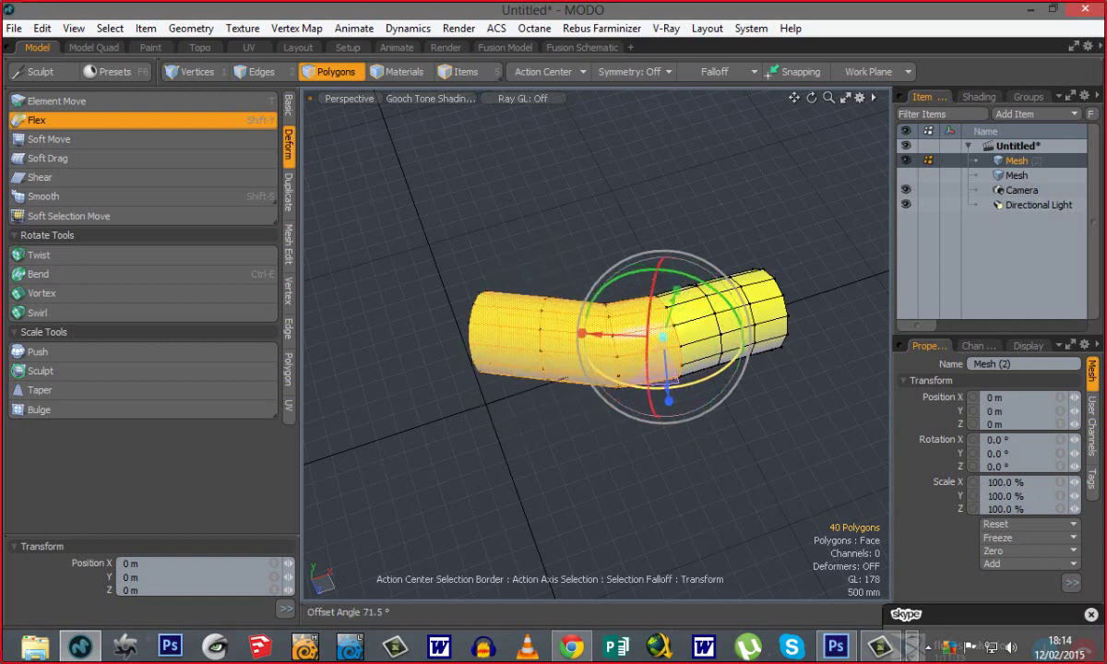
{"action": "left_click_drag", "start_coordinate": [677, 380], "coordinate": [590, 340]}
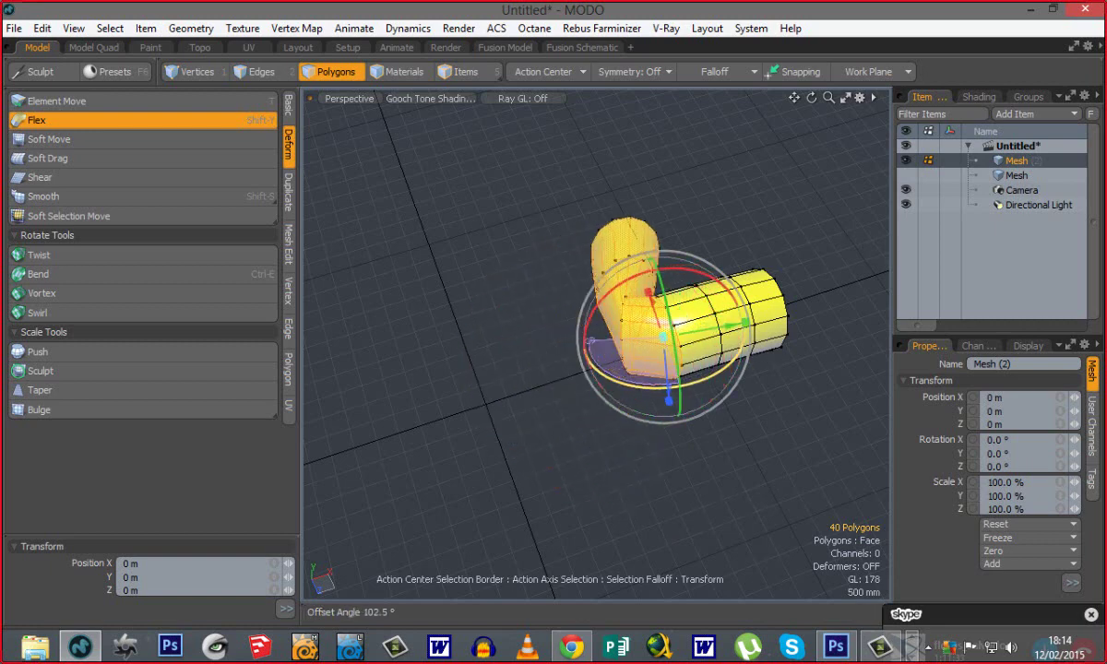
{"action": "left_click_drag", "start_coordinate": [648, 293], "coordinate": [581, 355]}
{"action": "left_click_drag", "start_coordinate": [616, 303], "coordinate": [596, 314]}
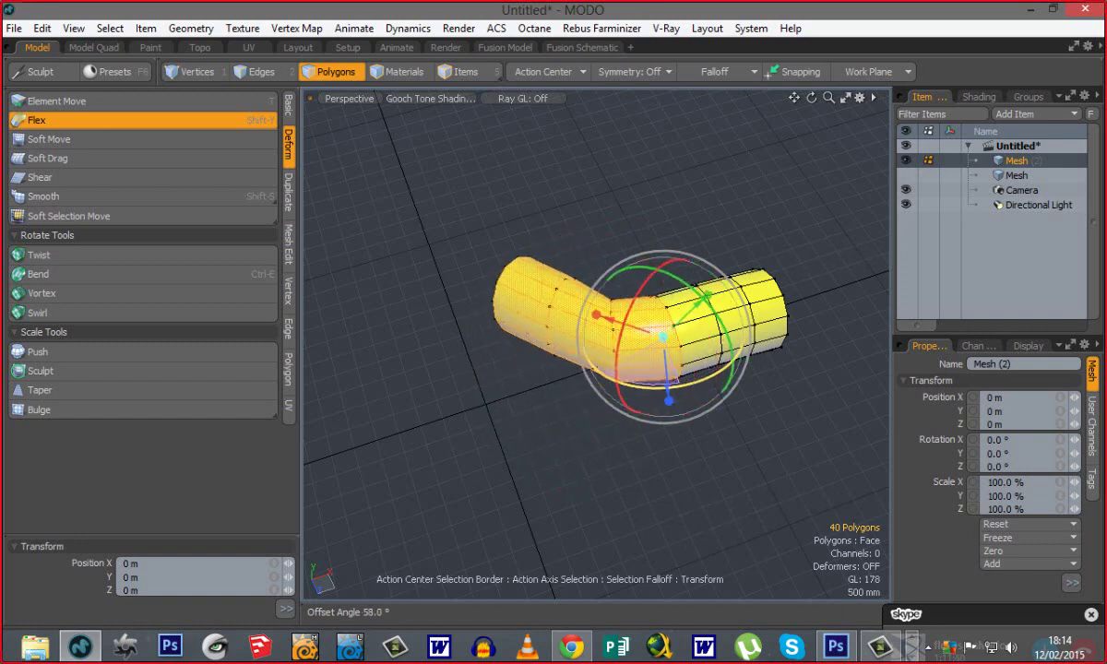
{"action": "key", "text": "q"}
{"action": "left_click", "coordinate": [559, 457]}
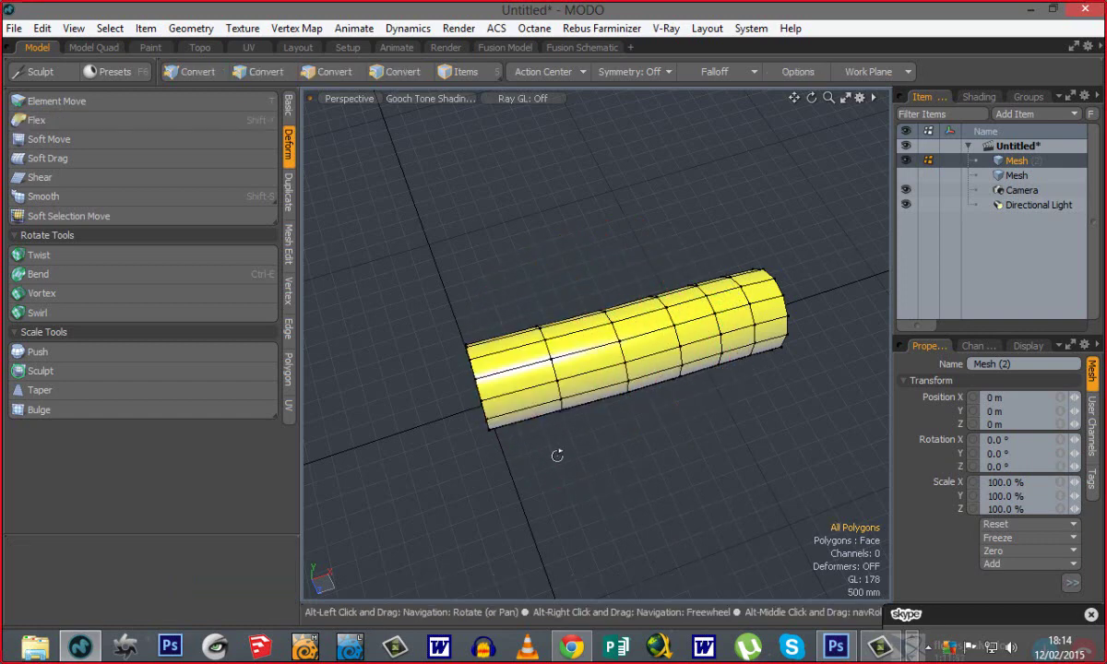
Try Soft Move with its radial falloff placed beside the tube's end, then leave the tool.
{"action": "left_click_drag", "start_coordinate": [556, 454], "coordinate": [598, 411], "text": "alt"}
{"action": "left_click_drag", "start_coordinate": [640, 457], "coordinate": [559, 415], "text": "ctrl+alt"}
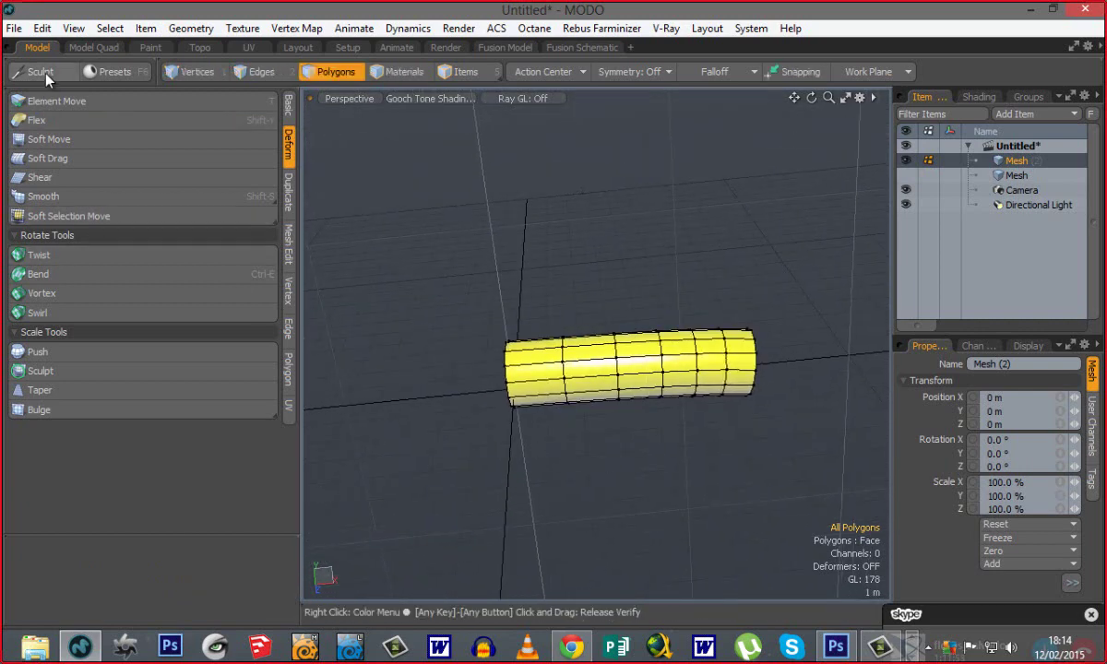
{"action": "left_click", "coordinate": [42, 138]}
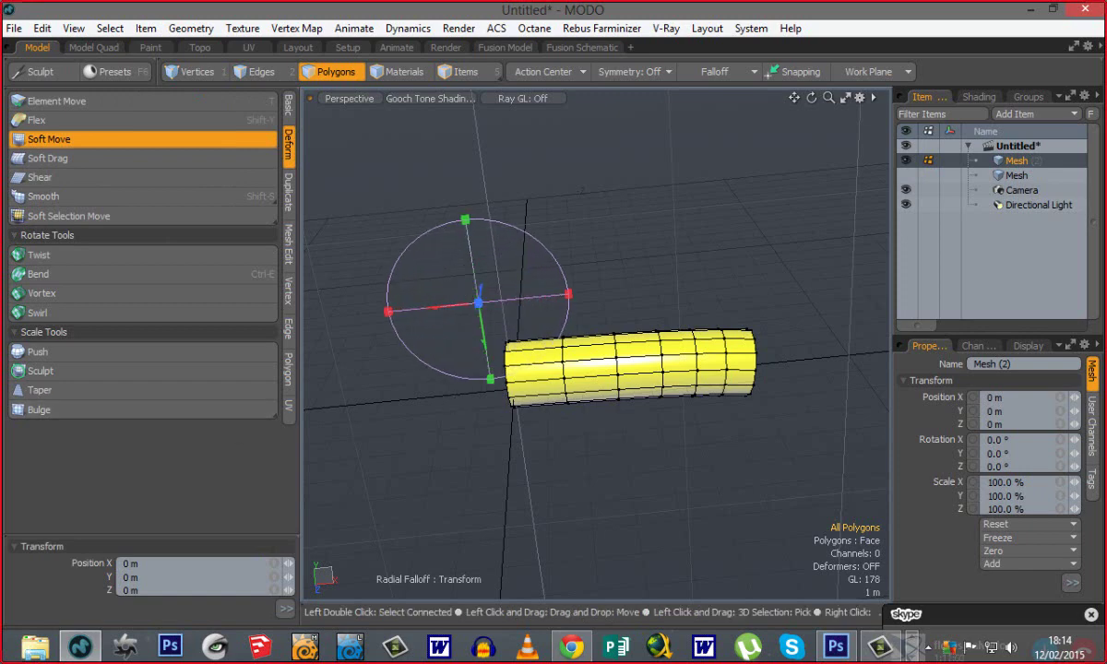
{"action": "mouse_move", "coordinate": [533, 417]}
{"action": "left_mouse_down", "text": "alt"}
{"action": "mouse_move", "coordinate": [587, 514]}
{"action": "mouse_move", "coordinate": [520, 404]}
{"action": "left_mouse_up", "text": "alt"}
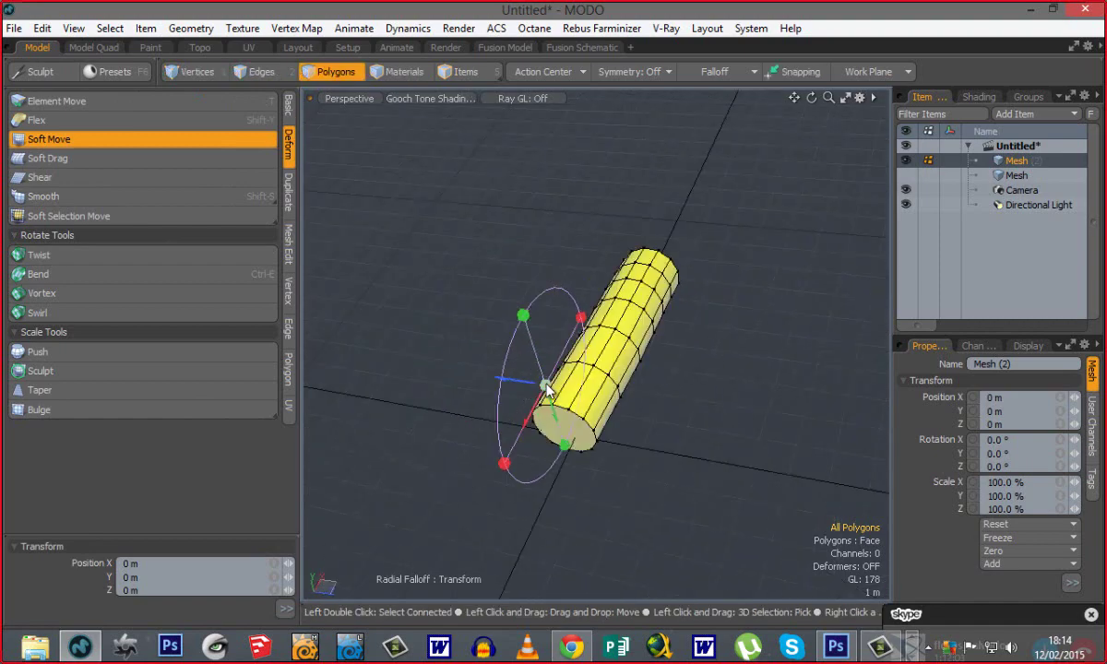
{"action": "left_click_drag", "start_coordinate": [692, 527], "coordinate": [622, 363], "text": "alt"}
{"action": "left_click_drag", "start_coordinate": [630, 518], "coordinate": [628, 339], "text": "alt"}
{"action": "key", "text": "w"}
{"action": "key", "text": "q"}
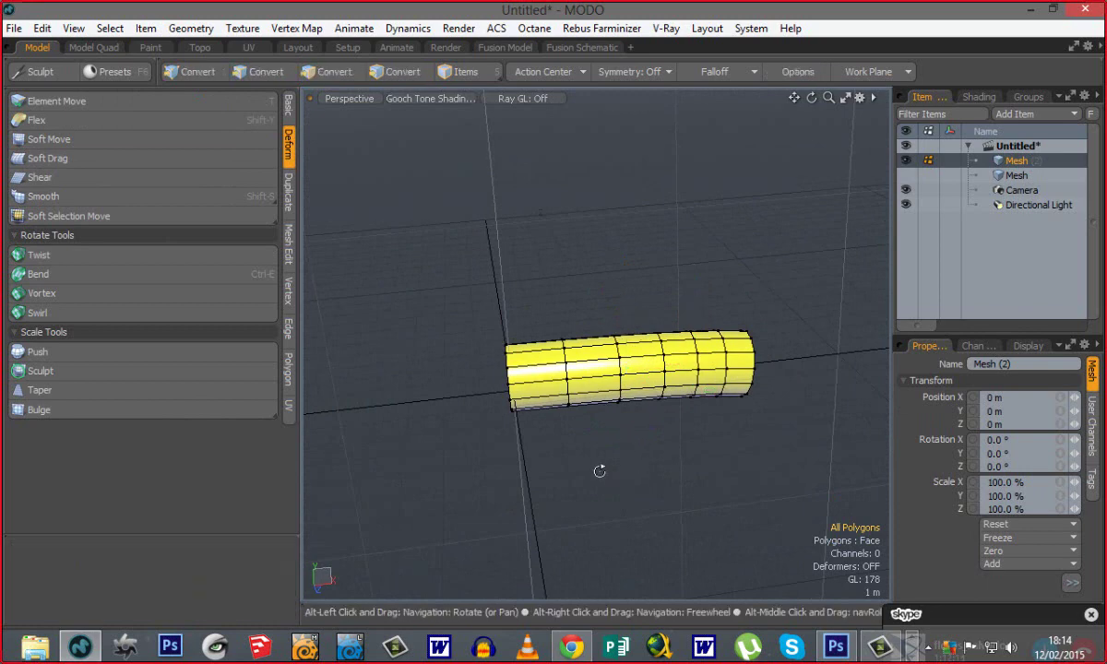
Try Soft Move on the tube with its radial falloff centred on the middle of the tube.
{"action": "left_click_drag", "start_coordinate": [599, 470], "coordinate": [593, 412], "text": "alt"}
{"action": "left_click", "coordinate": [56, 138]}
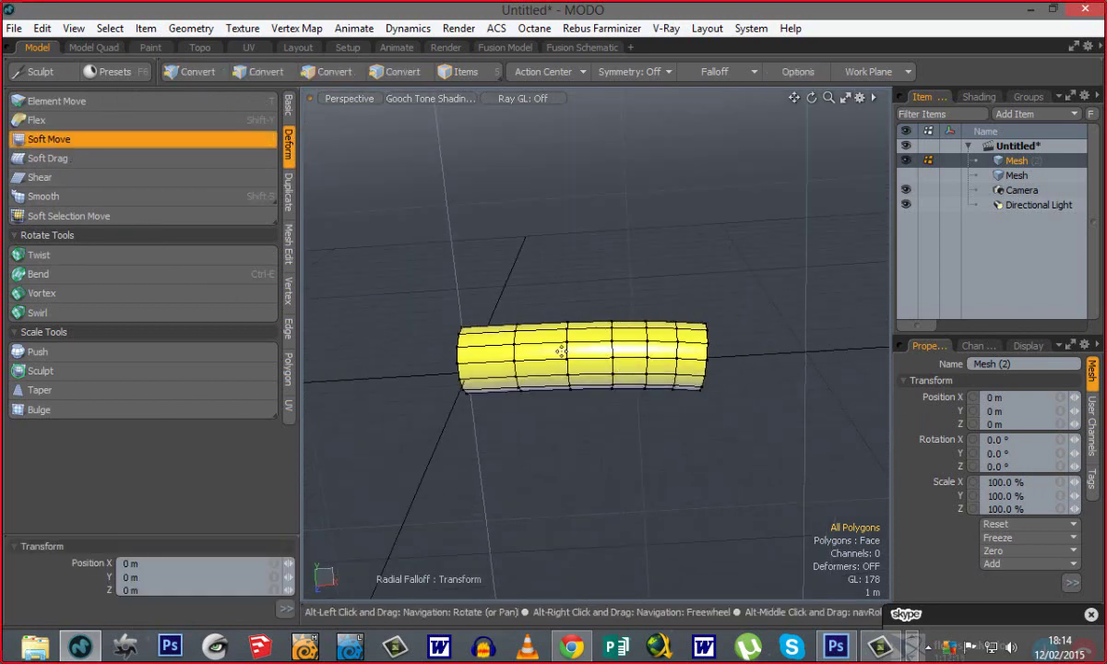
{"action": "mouse_move", "coordinate": [566, 360]}
{"action": "left_mouse_down"}
{"action": "mouse_move", "coordinate": [601, 346]}
{"action": "mouse_move", "coordinate": [557, 323]}
{"action": "mouse_move", "coordinate": [553, 360]}
{"action": "mouse_move", "coordinate": [594, 353]}
{"action": "mouse_move", "coordinate": [570, 339]}
{"action": "left_mouse_up"}
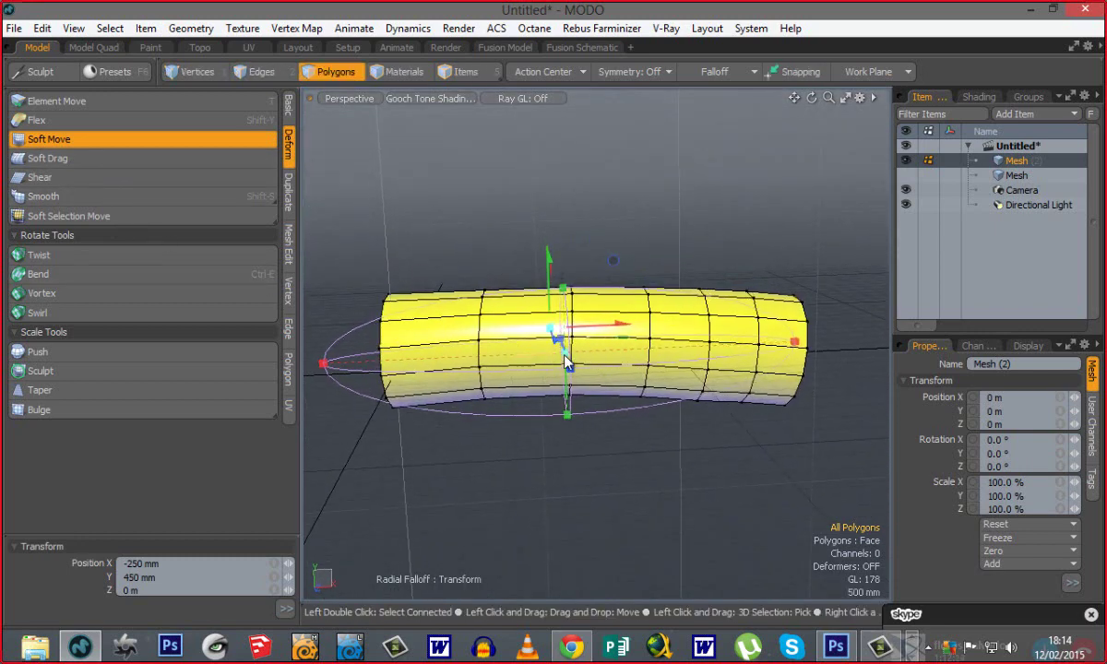
{"action": "left_click_drag", "start_coordinate": [567, 355], "coordinate": [589, 341]}
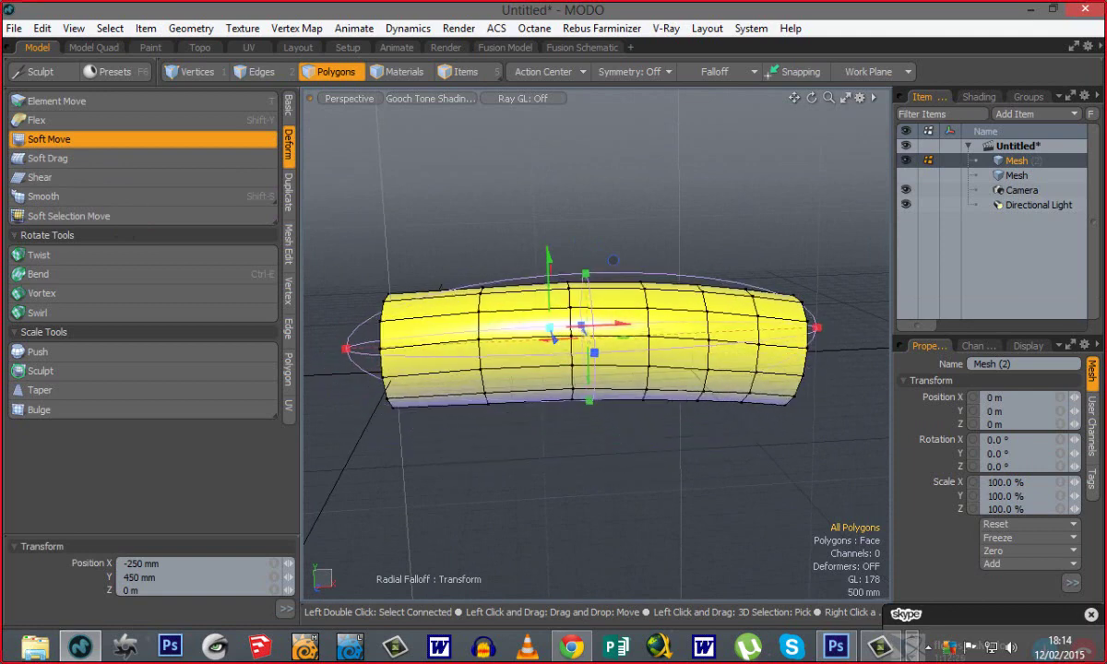
Try pulling the tube's middle with Soft Move by about -470 mm in X and -2.15 m in Y, and adjust the falloff's height.
{"action": "left_click_drag", "start_coordinate": [526, 362], "coordinate": [586, 379], "text": "alt"}
{"action": "left_click_drag", "start_coordinate": [549, 328], "coordinate": [664, 374]}
{"action": "left_click_drag", "start_coordinate": [724, 309], "coordinate": [525, 300]}
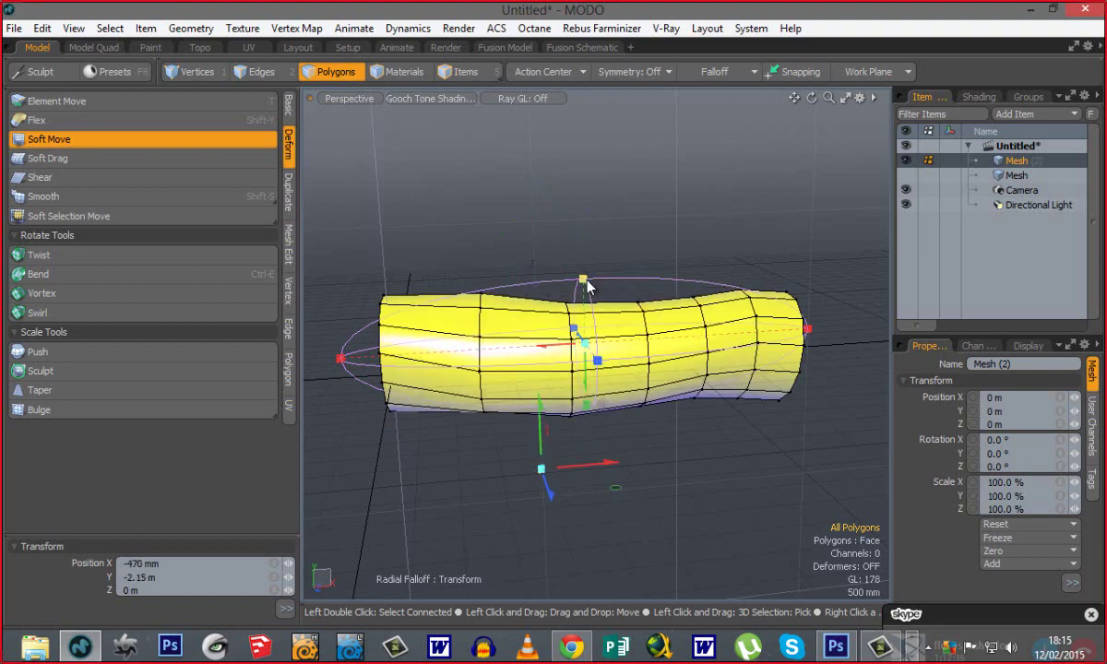
{"action": "mouse_move", "coordinate": [583, 279]}
{"action": "left_mouse_down"}
{"action": "mouse_move", "coordinate": [581, 222]}
{"action": "mouse_move", "coordinate": [579, 309]}
{"action": "mouse_move", "coordinate": [583, 210]}
{"action": "mouse_move", "coordinate": [582, 263]}
{"action": "left_mouse_up"}
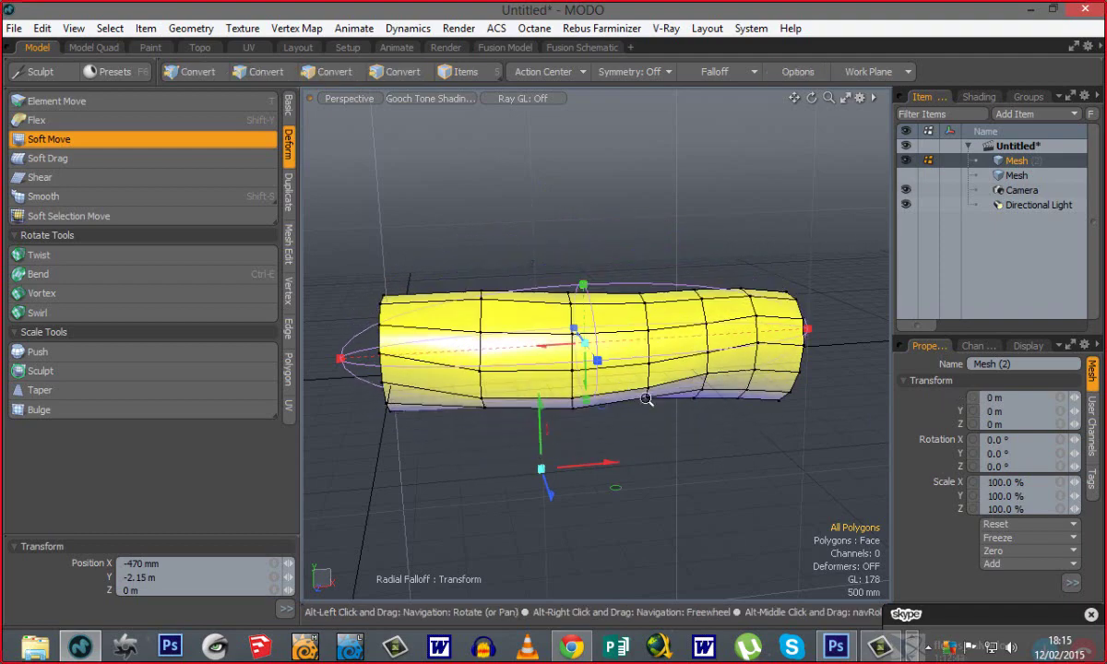
{"action": "left_click_drag", "start_coordinate": [650, 402], "coordinate": [499, 452], "text": "ctrl+alt"}
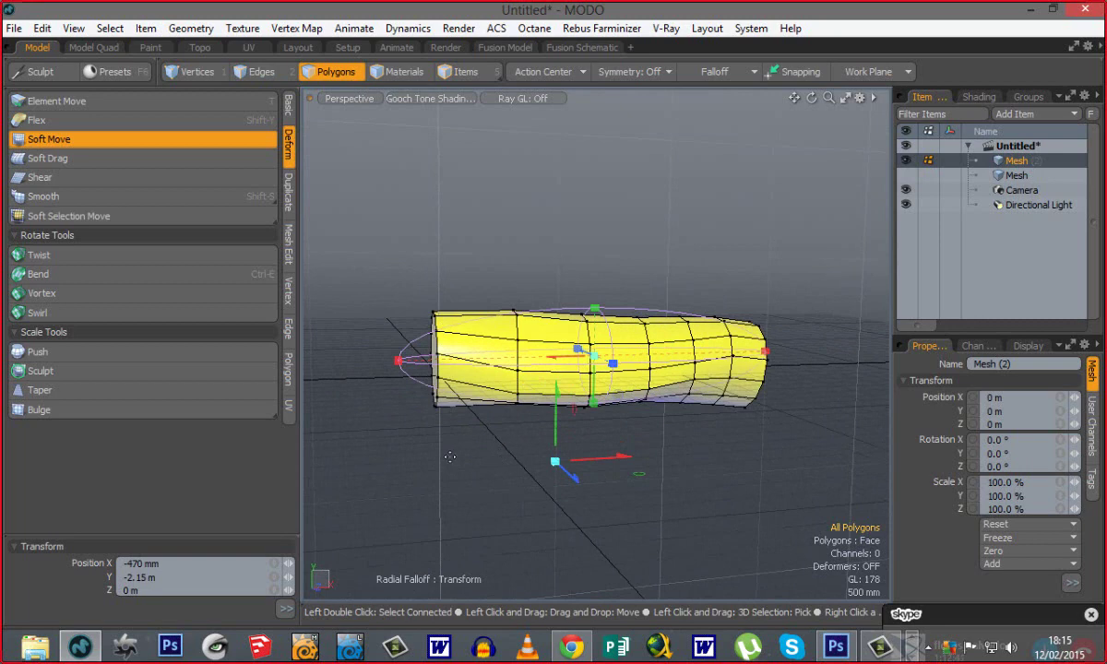
Undo the Soft Move deformation of the tube and leave the tool.
{"action": "key", "text": "q"}
{"action": "left_click_drag", "start_coordinate": [561, 364], "coordinate": [539, 433], "text": "alt"}
{"action": "key", "text": "ctrl+z"}
{"action": "key", "text": "ctrl+z"}
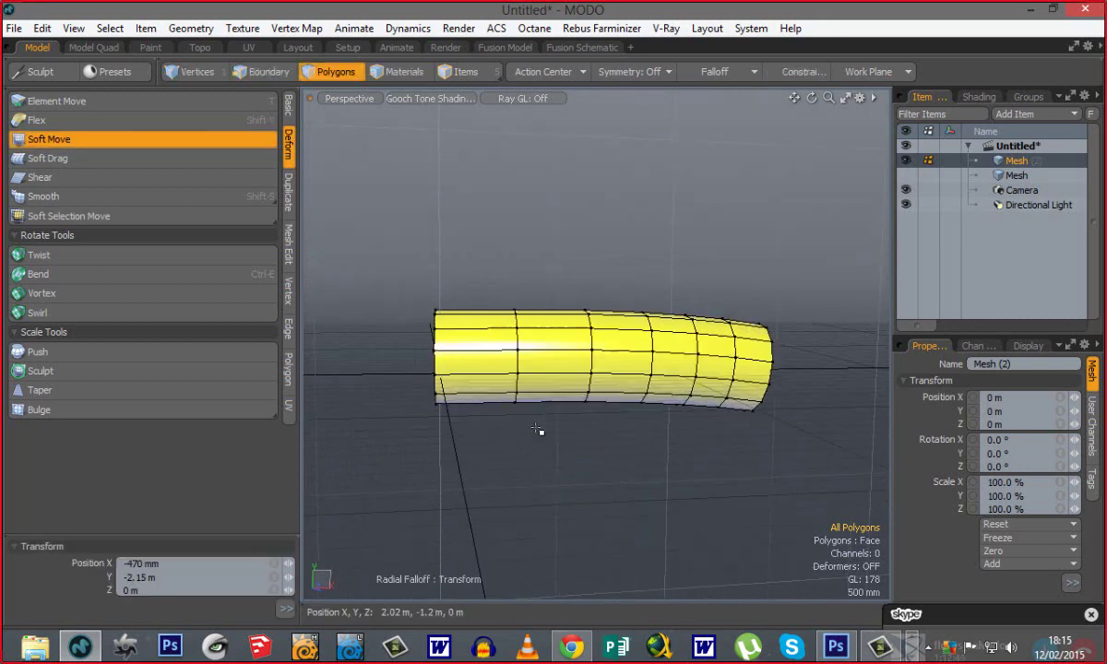
{"action": "key", "text": "q"}
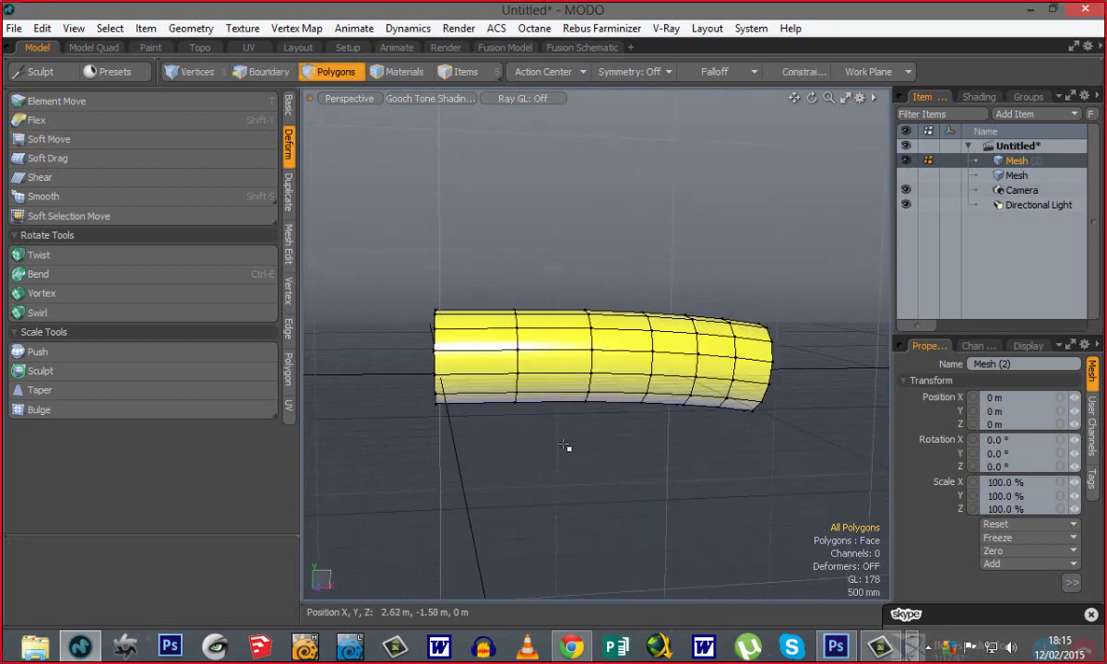
{"action": "key", "text": "ctrl+z"}
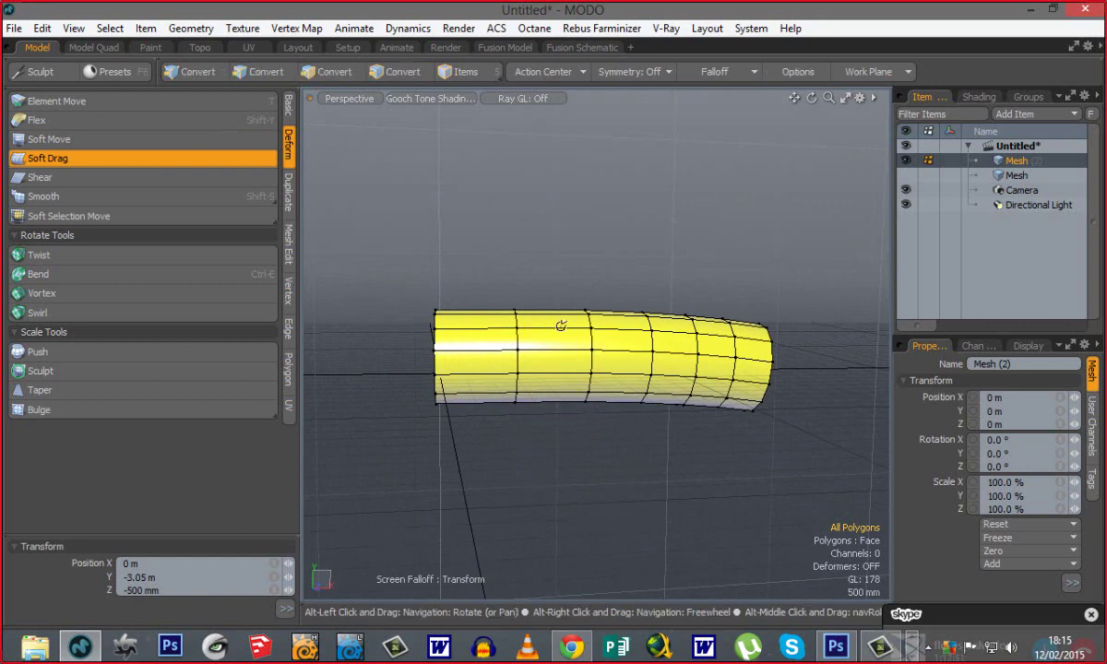
Try a small Soft Drag on the upper side of the tube, then undo it and leave the tool.
{"action": "mouse_move", "coordinate": [600, 330]}
{"action": "left_mouse_down"}
{"action": "mouse_move", "coordinate": [593, 268]}
{"action": "mouse_move", "coordinate": [600, 330]}
{"action": "mouse_move", "coordinate": [602, 319]}
{"action": "left_mouse_up"}
{"action": "key", "text": "ctrl+z"}
{"action": "key", "text": "q"}
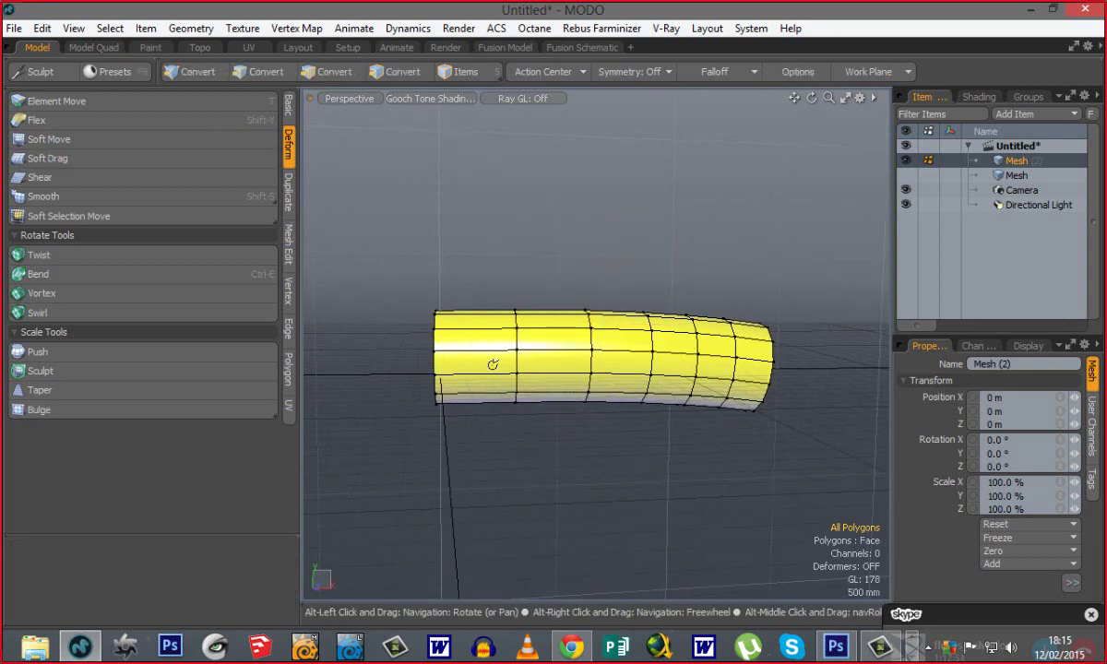
{"action": "left_click_drag", "start_coordinate": [494, 366], "coordinate": [461, 398], "text": "alt"}
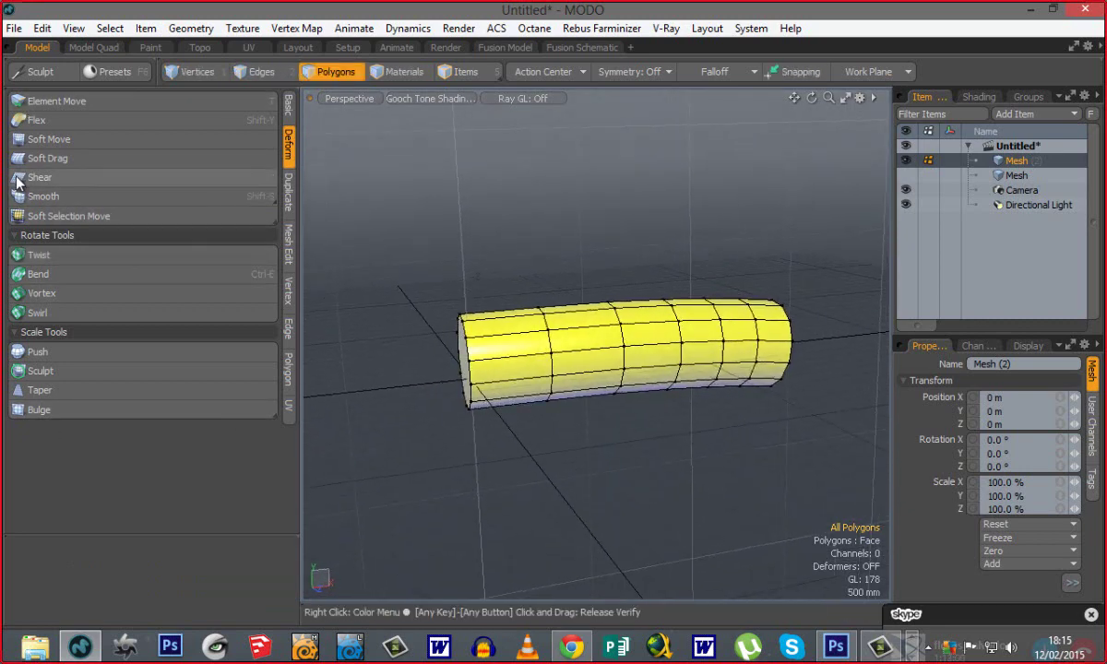
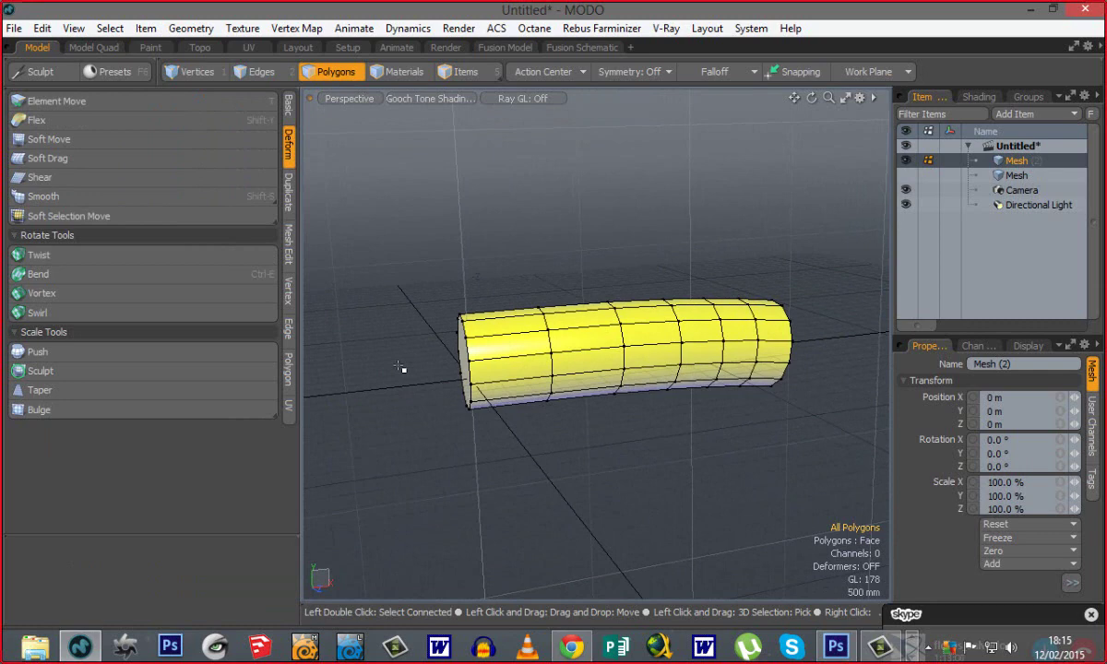
Raise the upper side of the tube at several points with Soft Drag.
{"action": "left_click_drag", "start_coordinate": [656, 383], "coordinate": [561, 345], "text": "alt"}
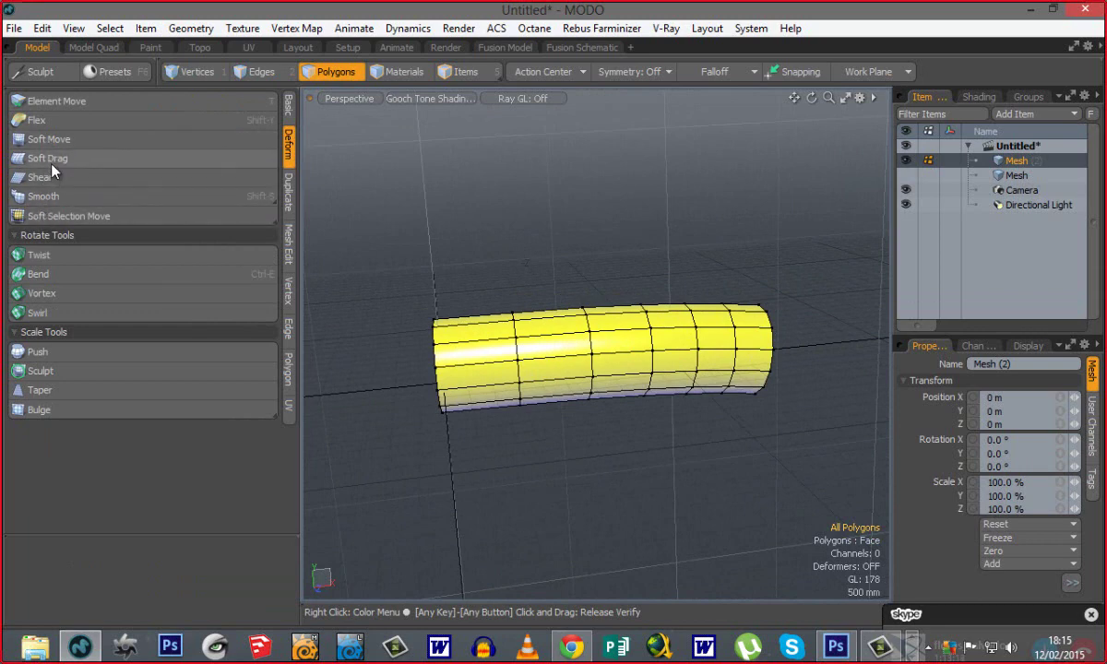
{"action": "left_click", "coordinate": [132, 159]}
{"action": "left_click_drag", "start_coordinate": [576, 430], "coordinate": [590, 316], "text": "alt"}
{"action": "left_click_drag", "start_coordinate": [513, 331], "coordinate": [502, 310]}
{"action": "mouse_move", "coordinate": [656, 313]}
{"action": "left_mouse_down"}
{"action": "mouse_move", "coordinate": [666, 301]}
{"action": "mouse_move", "coordinate": [630, 333]}
{"action": "mouse_move", "coordinate": [648, 261]}
{"action": "mouse_move", "coordinate": [635, 329]}
{"action": "mouse_move", "coordinate": [644, 305]}
{"action": "left_mouse_up"}
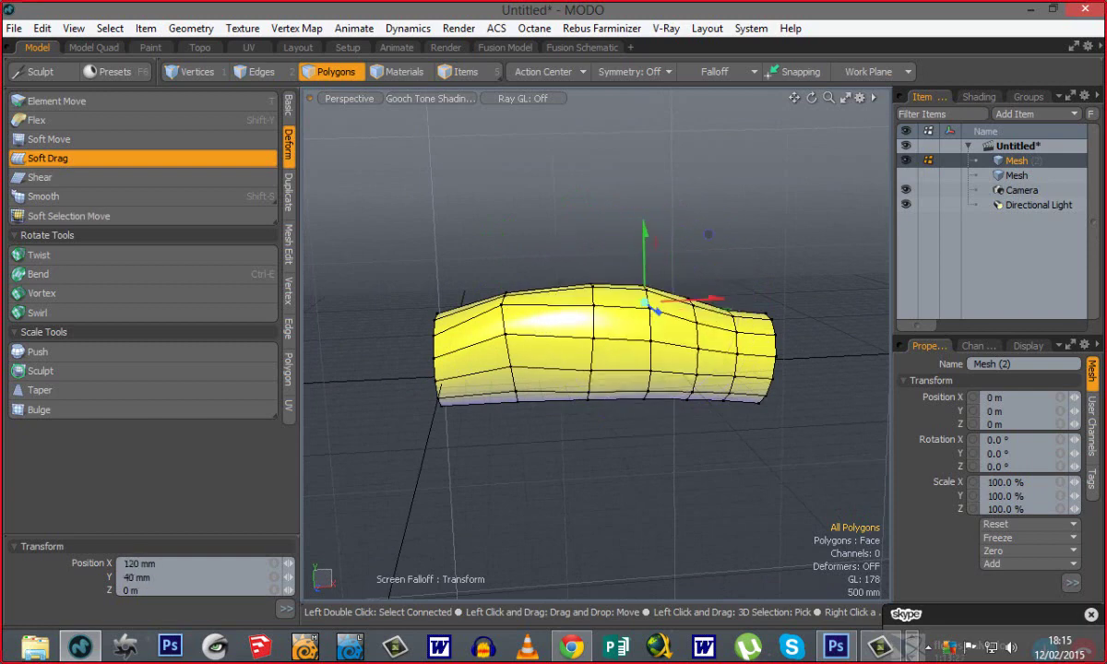
{"action": "mouse_move", "coordinate": [509, 296]}
{"action": "left_mouse_down"}
{"action": "mouse_move", "coordinate": [502, 290]}
{"action": "mouse_move", "coordinate": [513, 291]}
{"action": "left_mouse_up"}
Soft Drag the tube's far upper end about 1.8 m in X and 600 mm in Y, lower the area before it about 280 mm, and leave the tool.
{"action": "left_click_drag", "start_coordinate": [756, 312], "coordinate": [835, 282]}
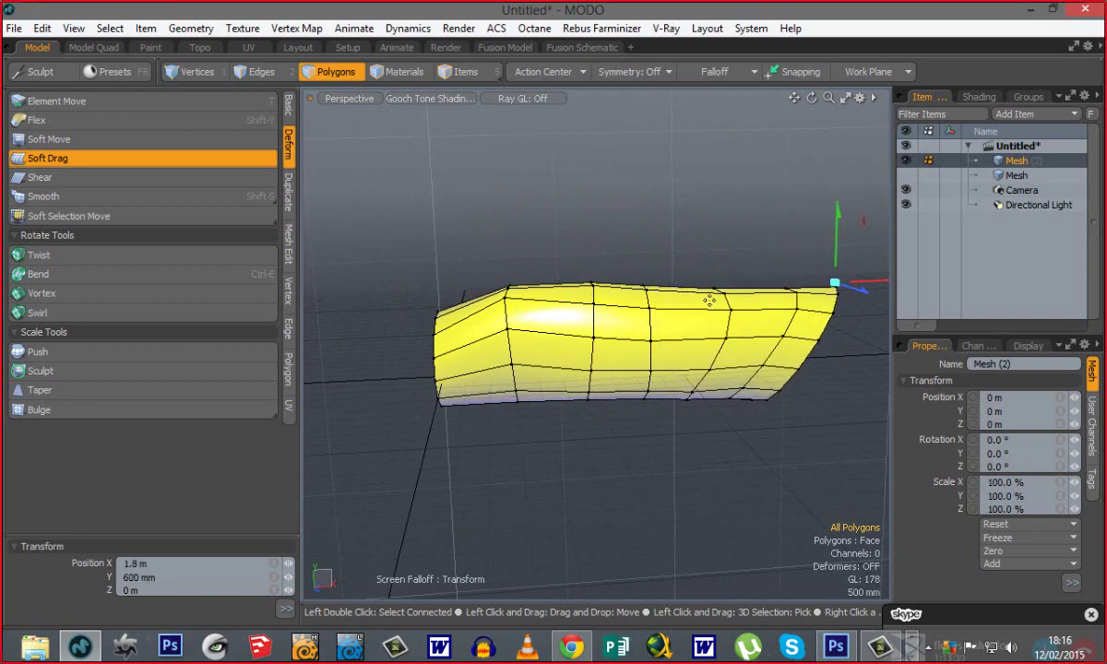
{"action": "mouse_move", "coordinate": [718, 291]}
{"action": "left_mouse_down"}
{"action": "mouse_move", "coordinate": [717, 312]}
{"action": "mouse_move", "coordinate": [721, 298]}
{"action": "left_mouse_up"}
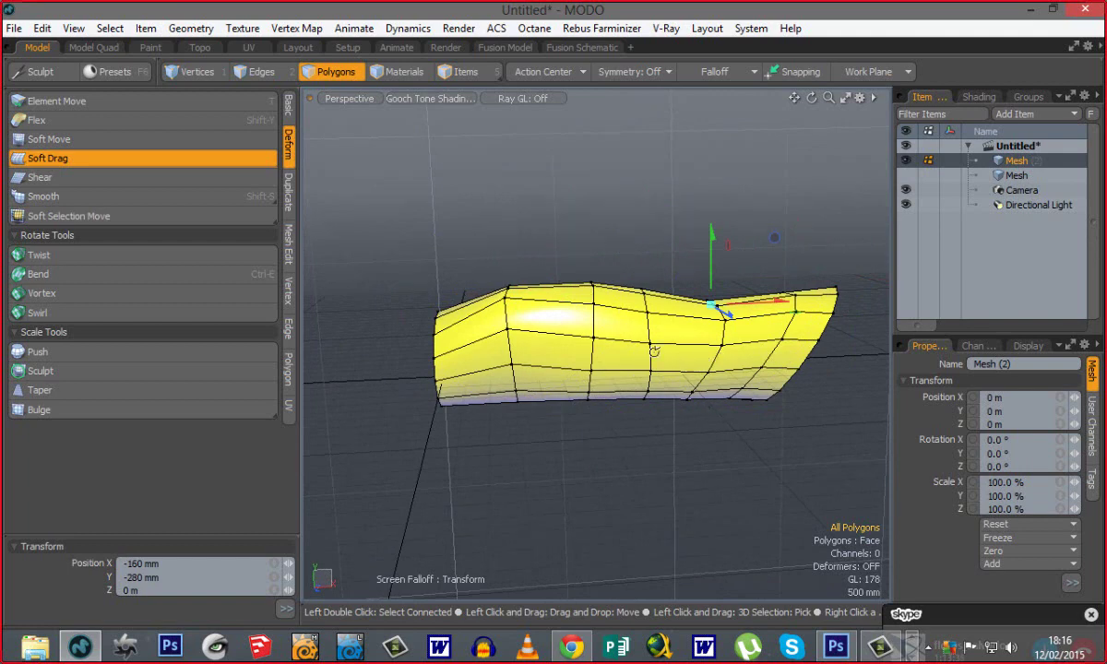
{"action": "left_click_drag", "start_coordinate": [654, 351], "coordinate": [617, 359], "text": "alt"}
{"action": "left_click", "coordinate": [181, 157]}
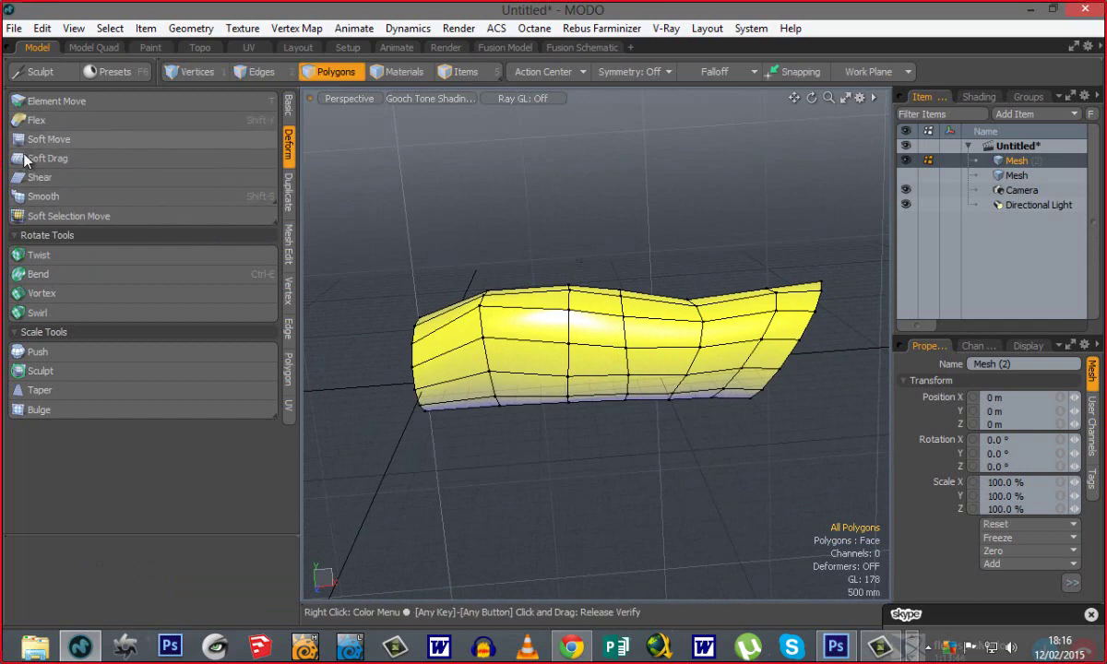
{"action": "left_click_drag", "start_coordinate": [564, 354], "coordinate": [637, 388], "text": "alt"}
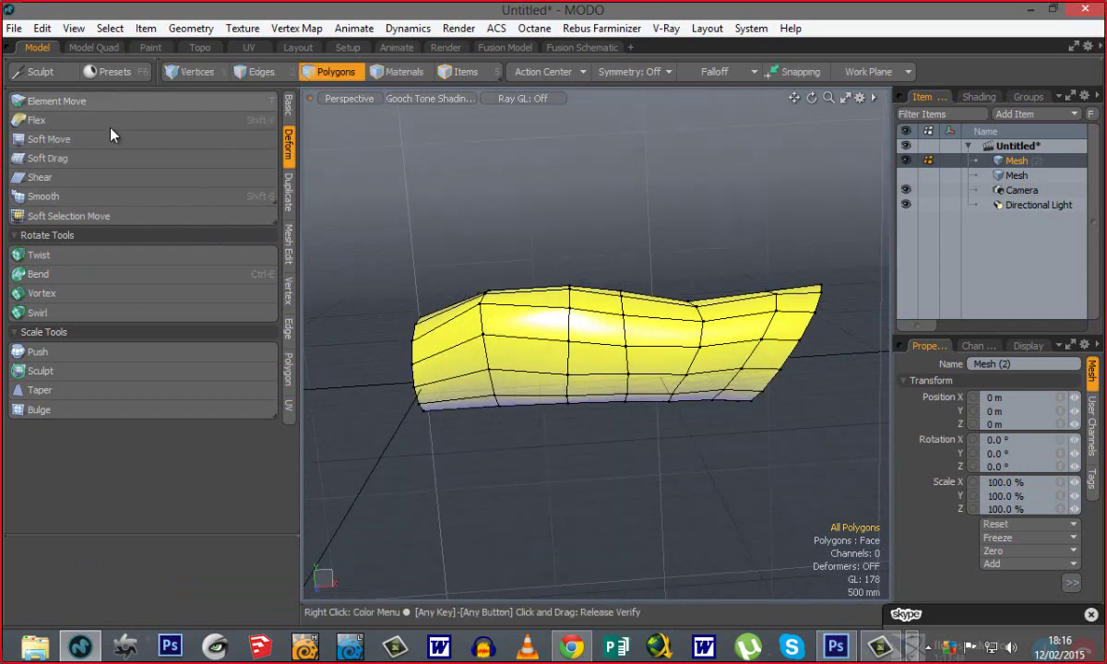
{"action": "left_click_drag", "start_coordinate": [701, 301], "coordinate": [717, 294], "text": "alt"}
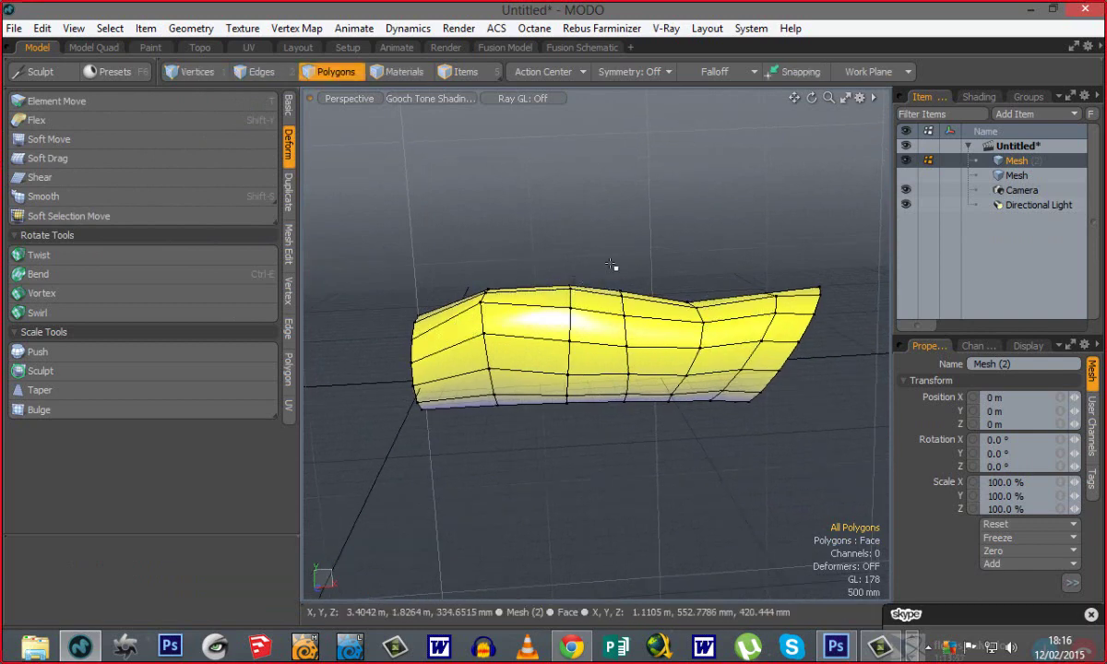
Resume Soft Drag and reshape the tube's upper contour at several points from just above its surface.
{"action": "key", "text": "ctrl+z"}
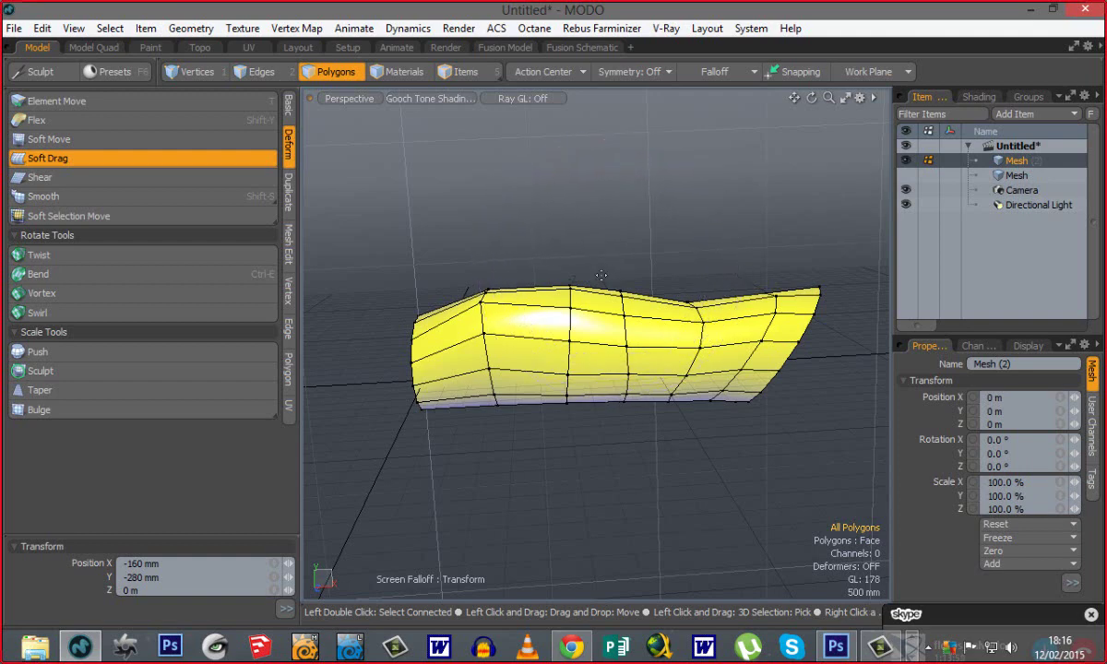
{"action": "mouse_move", "coordinate": [600, 275]}
{"action": "left_mouse_down"}
{"action": "mouse_move", "coordinate": [601, 244]}
{"action": "mouse_move", "coordinate": [605, 277]}
{"action": "left_mouse_up"}
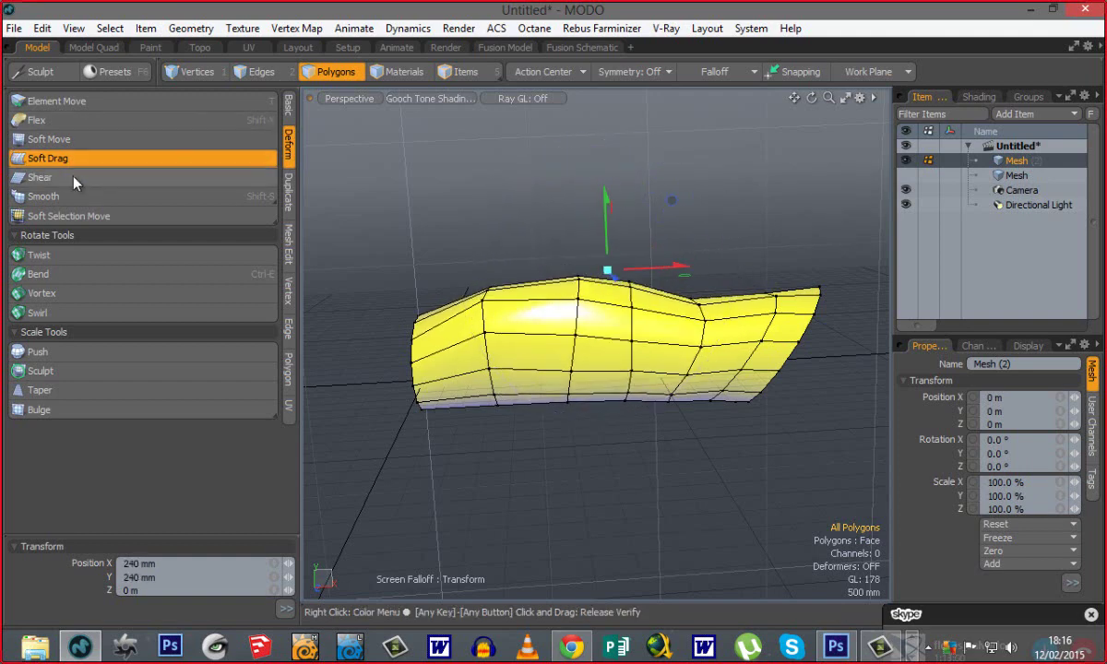
{"action": "left_click_drag", "start_coordinate": [545, 250], "coordinate": [541, 265]}
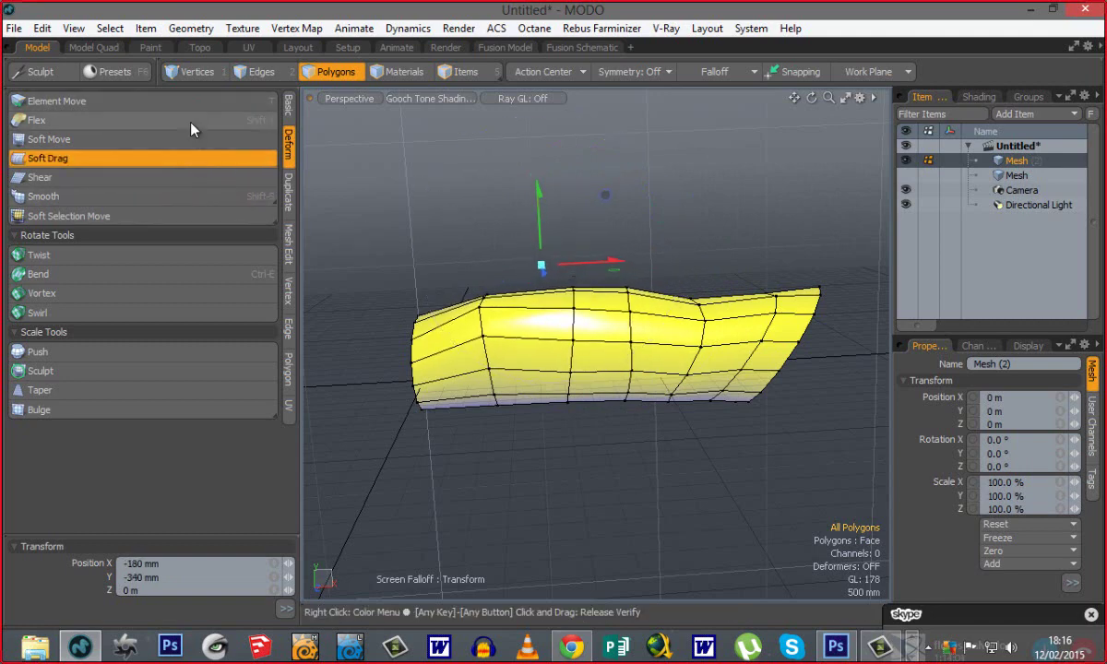
{"action": "left_click_drag", "start_coordinate": [715, 284], "coordinate": [723, 253]}
{"action": "mouse_move", "coordinate": [743, 279]}
{"action": "left_mouse_down"}
{"action": "mouse_move", "coordinate": [757, 285]}
{"action": "mouse_move", "coordinate": [739, 256]}
{"action": "left_mouse_up"}
{"action": "left_click_drag", "start_coordinate": [476, 280], "coordinate": [508, 202]}
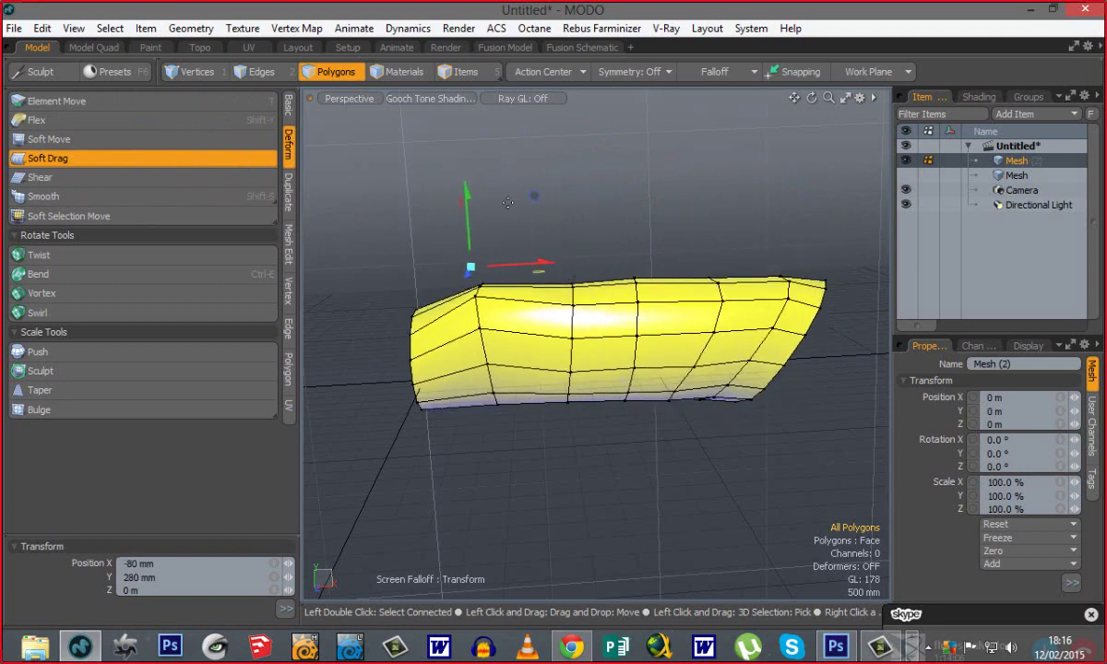
Enlarge the Soft Drag screen falloff, pull the tube's upper middle upward, and leave the tool.
{"action": "right_click_drag", "start_coordinate": [792, 263], "coordinate": [702, 263]}
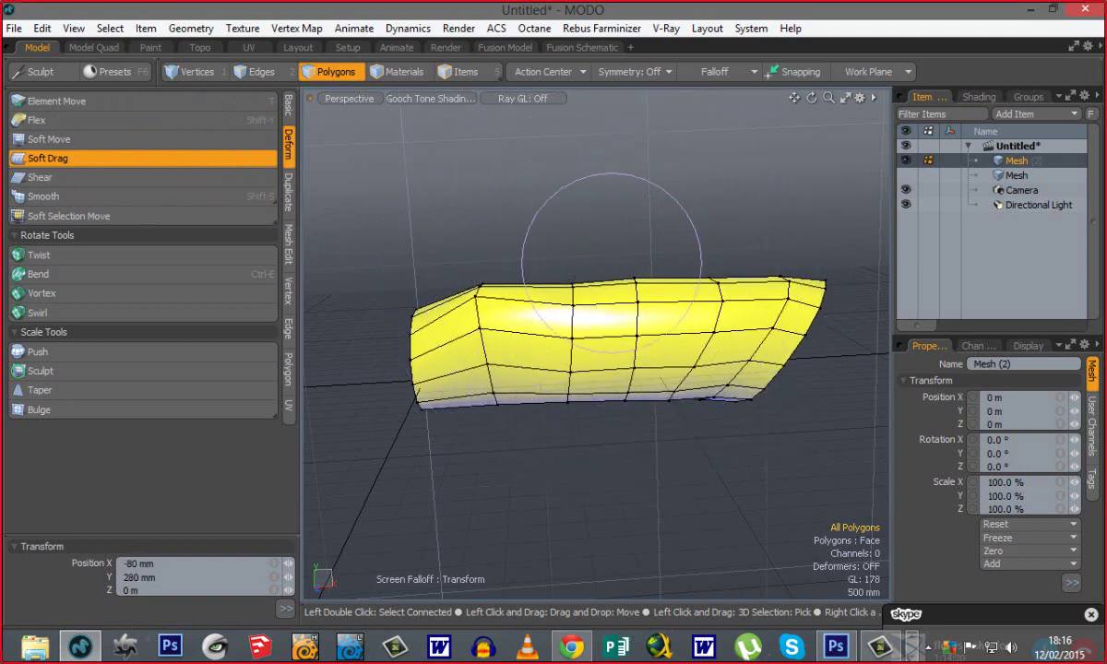
{"action": "left_click_drag", "start_coordinate": [608, 263], "coordinate": [578, 243]}
{"action": "key", "text": "q"}
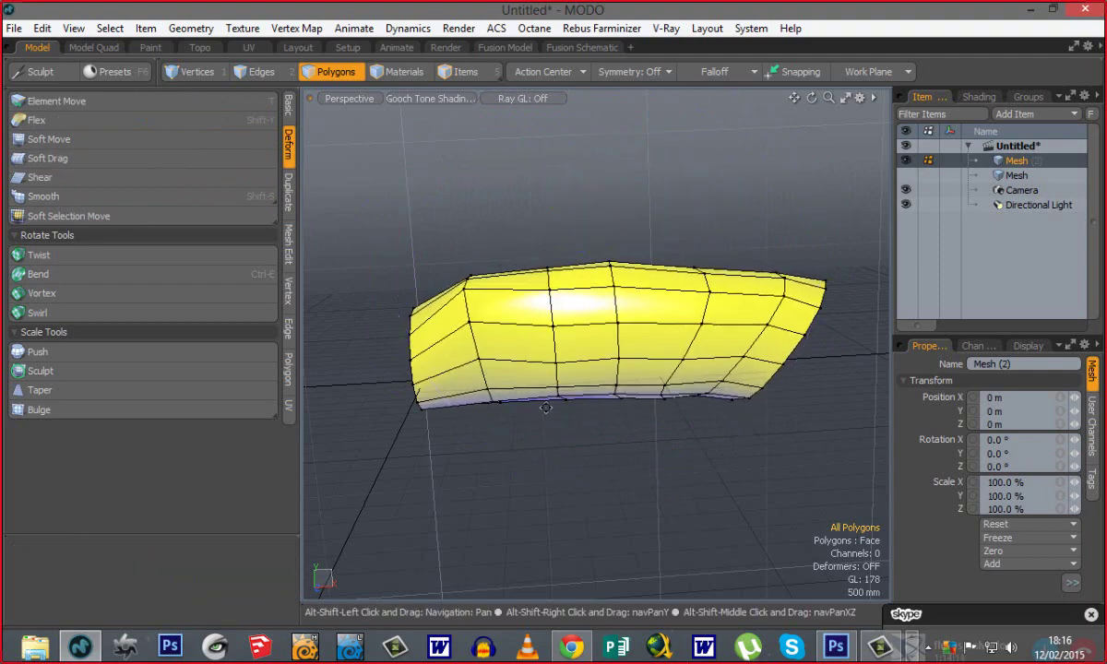
{"action": "left_click_drag", "start_coordinate": [546, 406], "coordinate": [580, 392], "text": "alt+shift"}
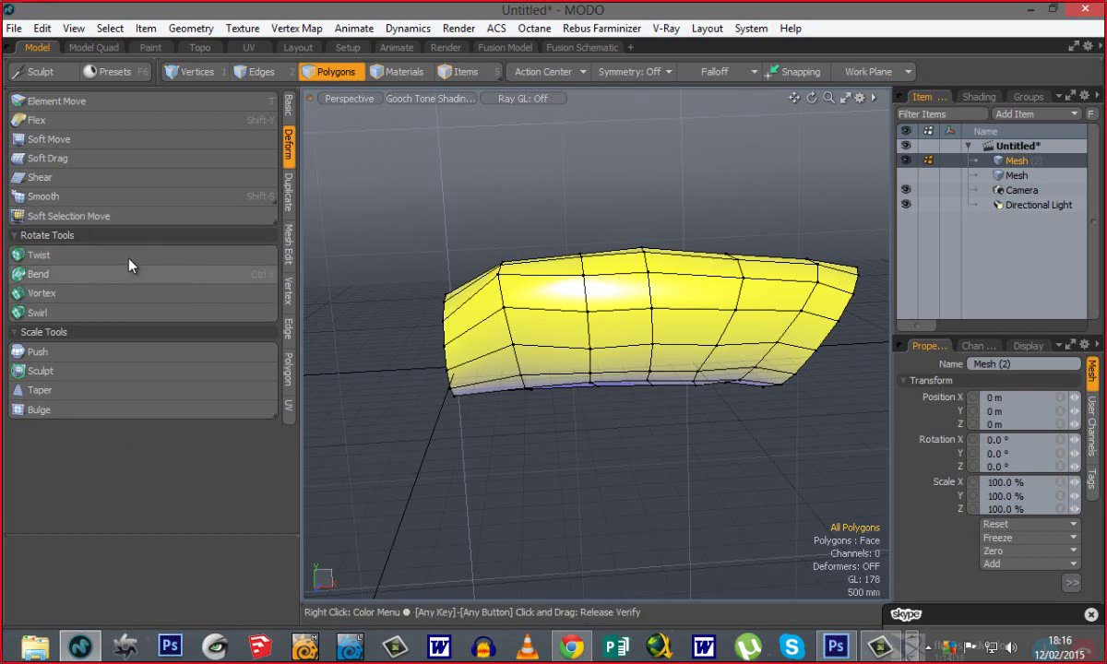
Try Soft Selection Move on the tube with no polygons selected, then leave the tool.
{"action": "left_click", "coordinate": [62, 215]}
{"action": "left_click_drag", "start_coordinate": [646, 392], "coordinate": [618, 397], "text": "alt"}
{"action": "mouse_move", "coordinate": [656, 316]}
{"action": "left_mouse_down"}
{"action": "mouse_move", "coordinate": [664, 301]}
{"action": "mouse_move", "coordinate": [650, 320]}
{"action": "left_mouse_up"}
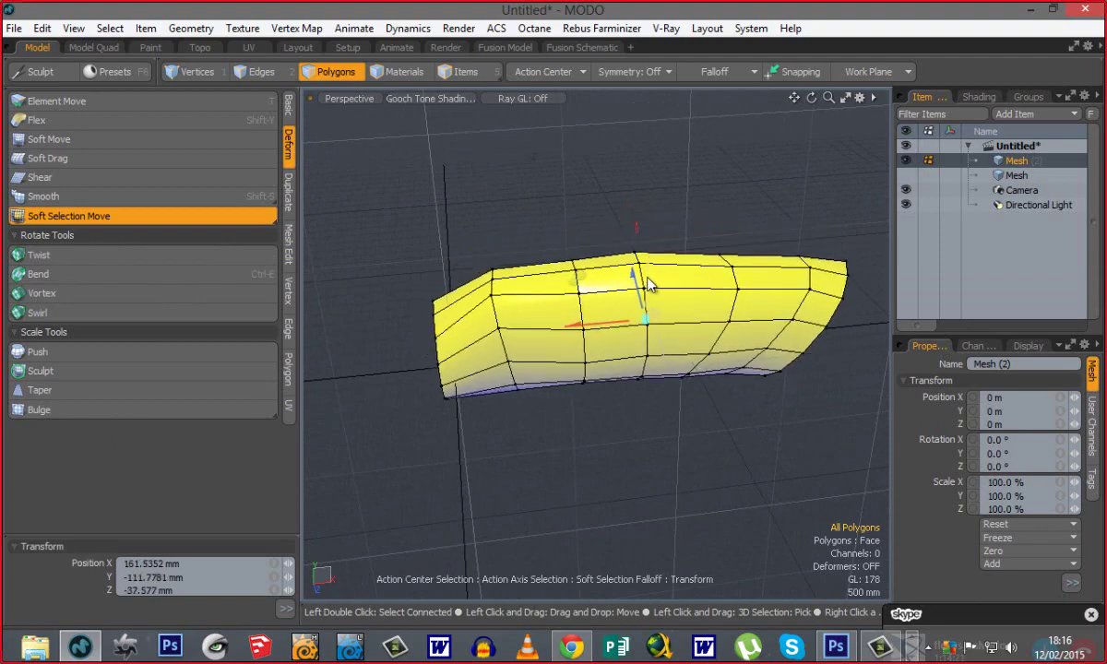
{"action": "left_click_drag", "start_coordinate": [645, 279], "coordinate": [649, 284]}
{"action": "key", "text": "q"}
{"action": "left_click_drag", "start_coordinate": [685, 366], "coordinate": [638, 311], "text": "alt"}
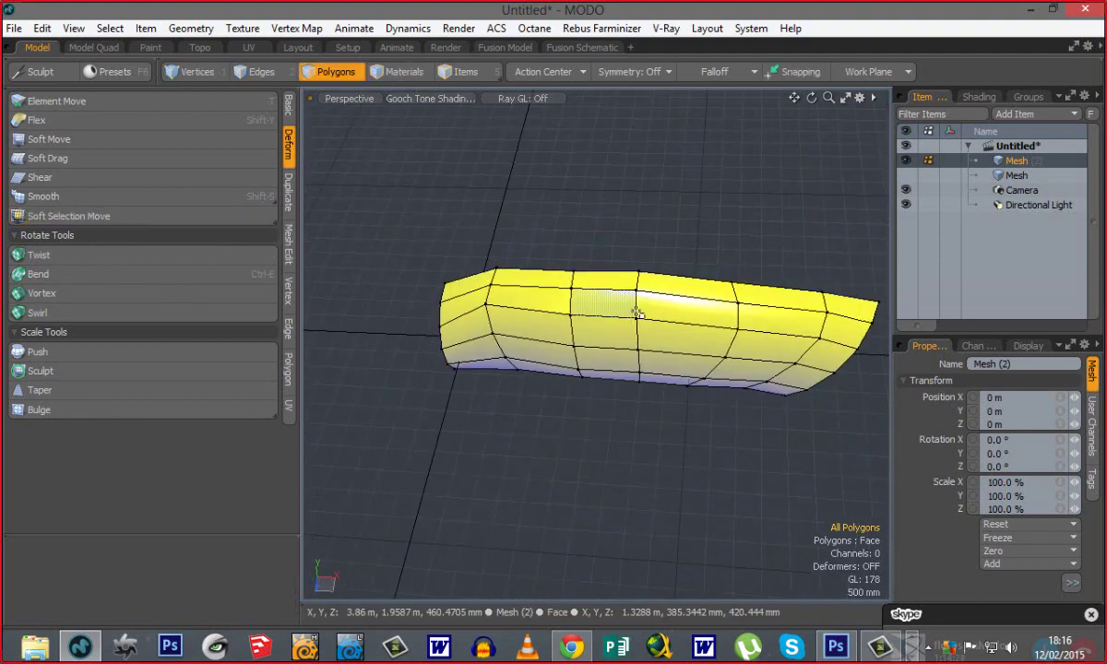
Select twelve vertices across the middle of the tube's side and activate Soft Selection Move for them.
{"action": "left_click_drag", "start_coordinate": [574, 346], "coordinate": [611, 314], "text": "alt+shift"}
{"action": "key", "text": "1"}
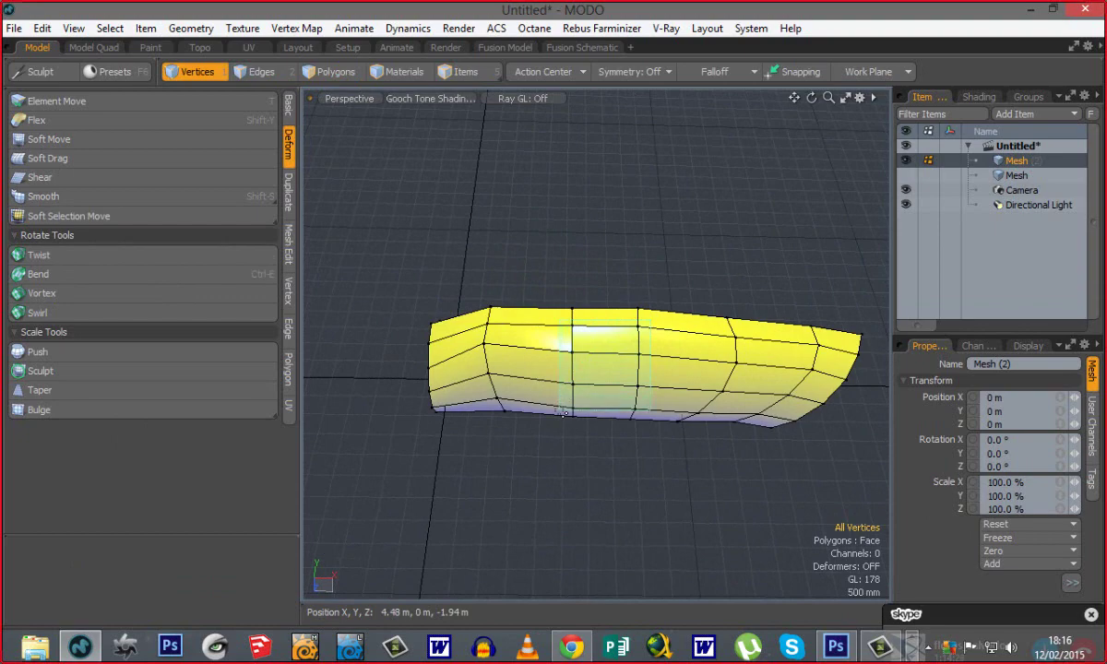
{"action": "left_click_drag", "start_coordinate": [654, 425], "coordinate": [742, 353], "text": "alt"}
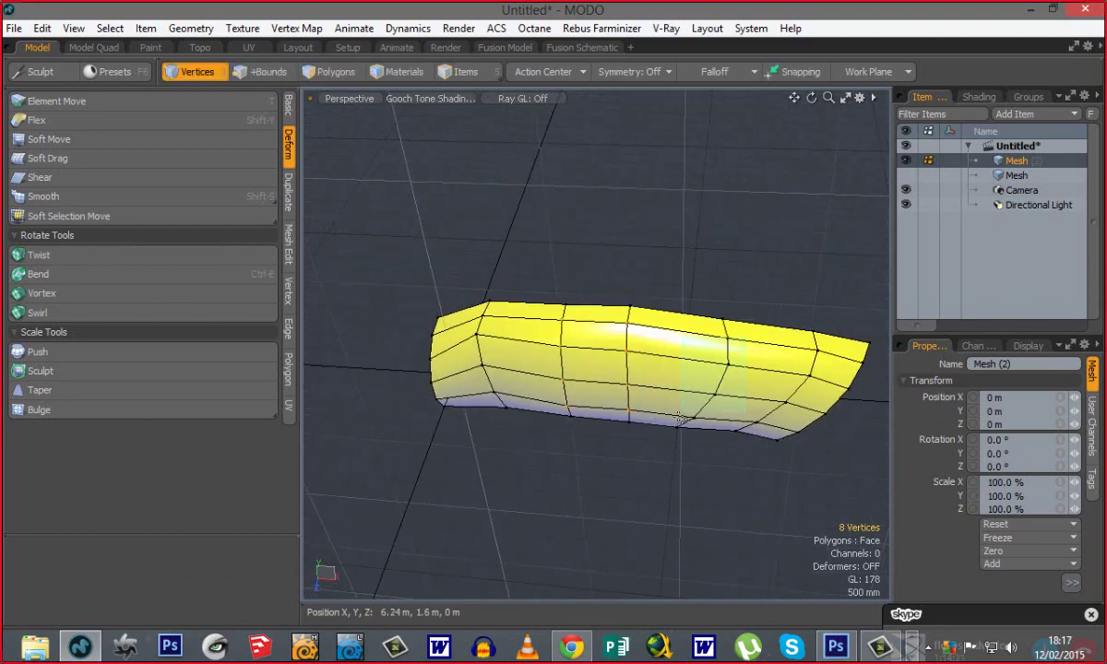
{"action": "left_click_drag", "start_coordinate": [676, 423], "coordinate": [576, 324], "text": "alt"}
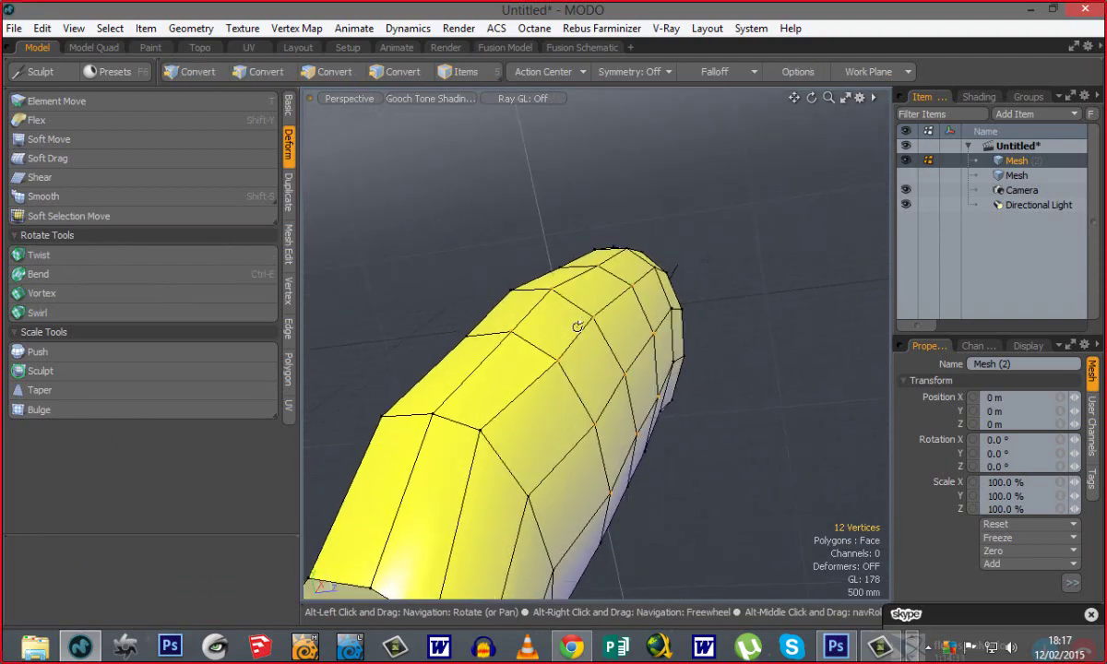
{"action": "left_click", "coordinate": [74, 216]}
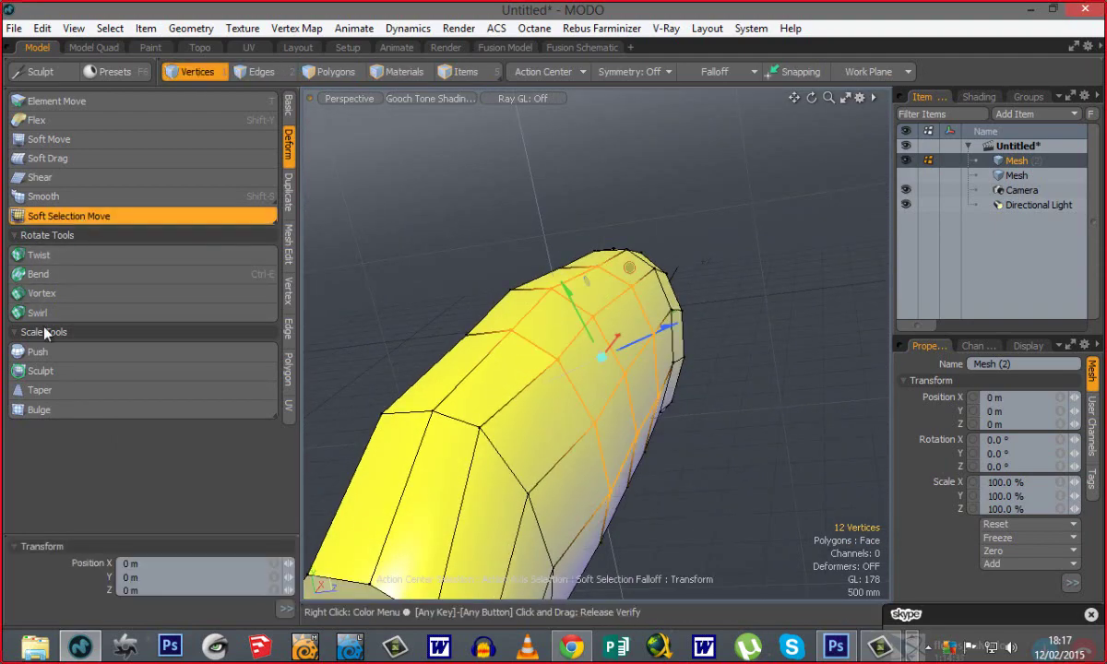
Examine the Soft Selection Move handles and surrounding vertices from close up and along the tube, and clear the vertex selection.
{"action": "left_click_drag", "start_coordinate": [554, 419], "coordinate": [589, 404], "text": "alt"}
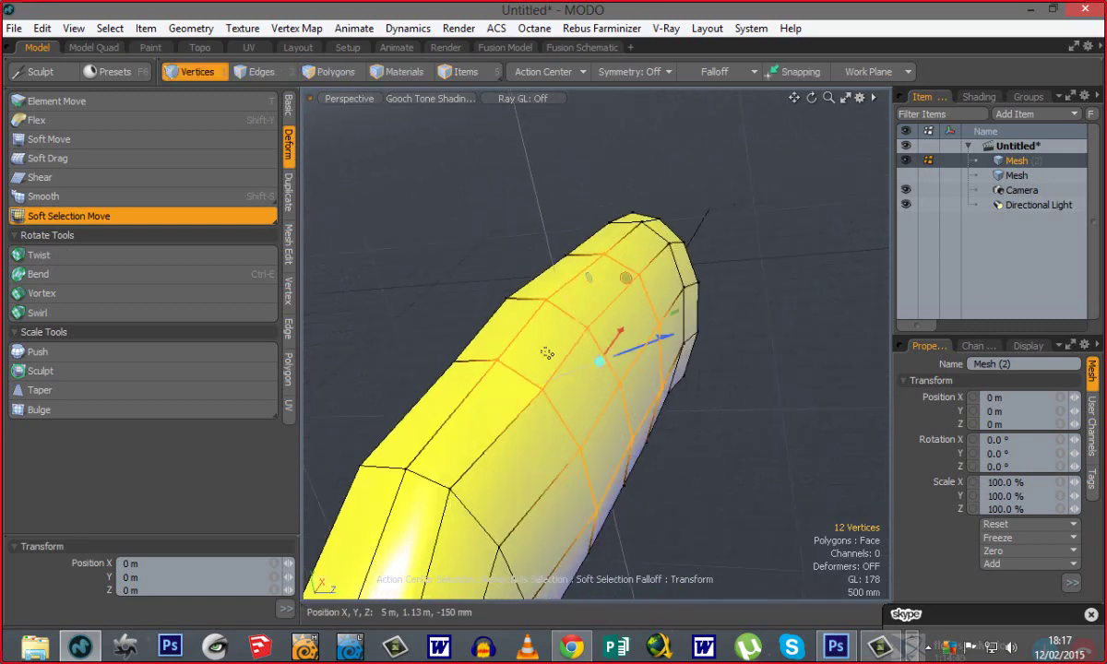
{"action": "left_click_drag", "start_coordinate": [611, 410], "coordinate": [605, 276], "text": "ctrl+alt"}
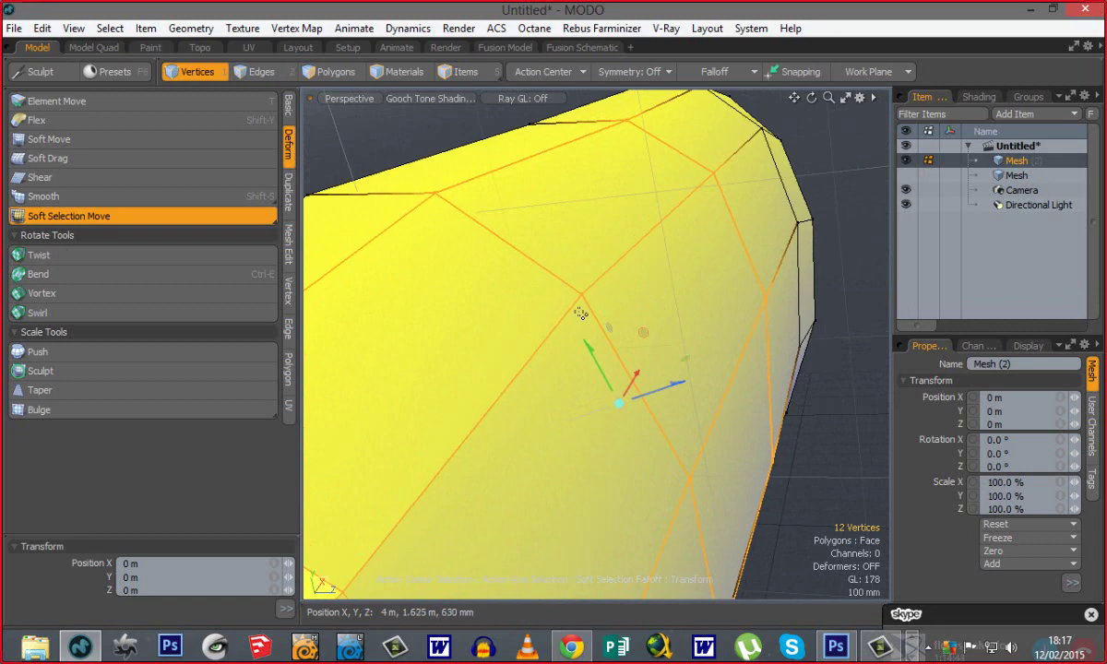
{"action": "left_click_drag", "start_coordinate": [699, 363], "coordinate": [589, 364], "text": "ctrl+alt"}
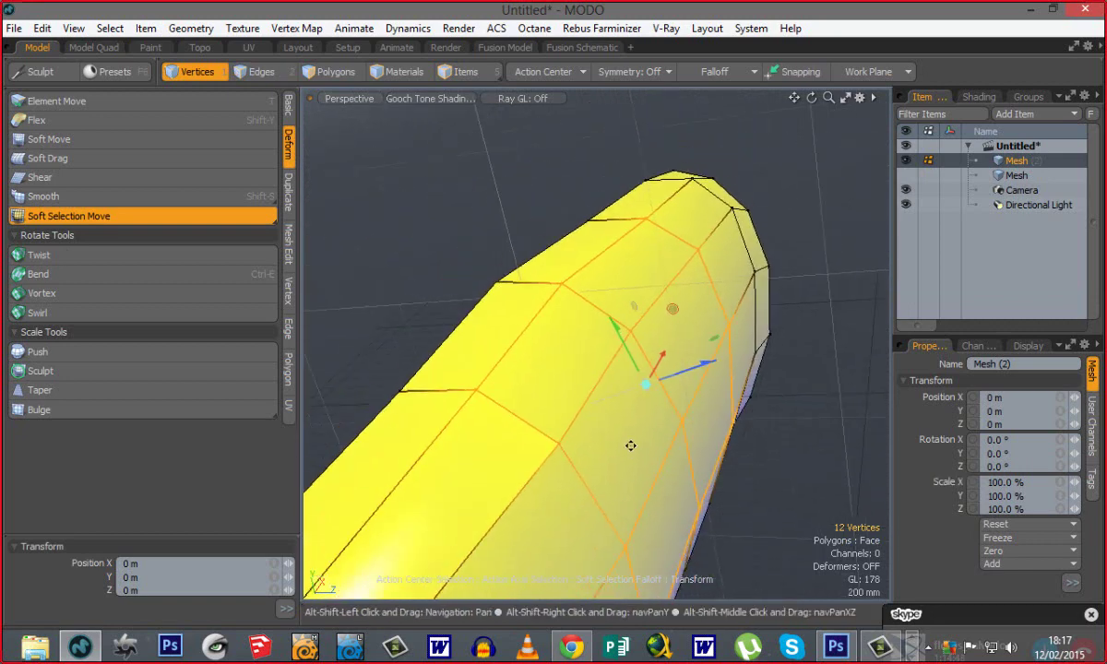
{"action": "left_click_drag", "start_coordinate": [631, 448], "coordinate": [667, 284], "text": "alt+shift"}
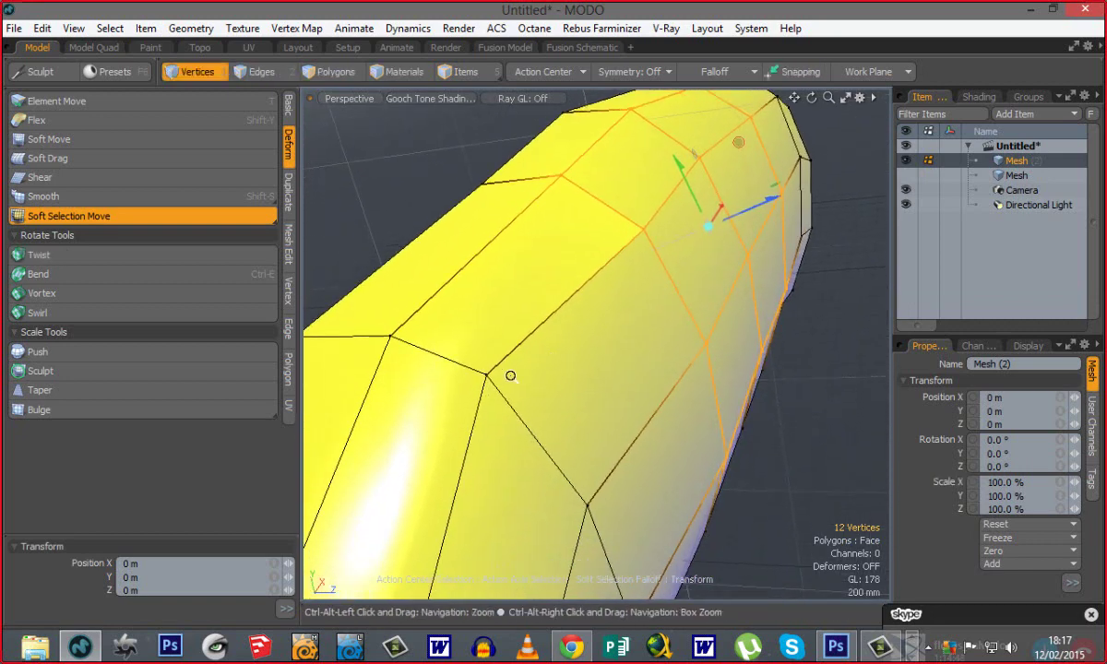
{"action": "left_click_drag", "start_coordinate": [509, 375], "coordinate": [564, 373], "text": "ctrl+alt"}
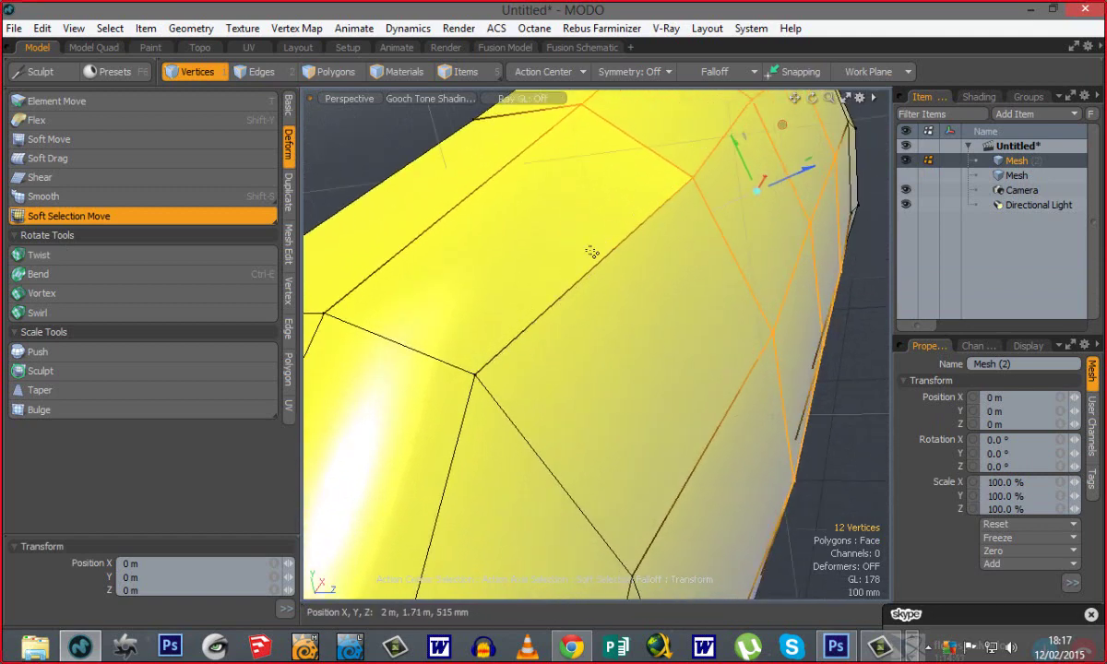
{"action": "left_click_drag", "start_coordinate": [606, 351], "coordinate": [553, 358], "text": "ctrl+alt"}
{"action": "left_click_drag", "start_coordinate": [574, 359], "coordinate": [538, 258], "text": "alt+shift"}
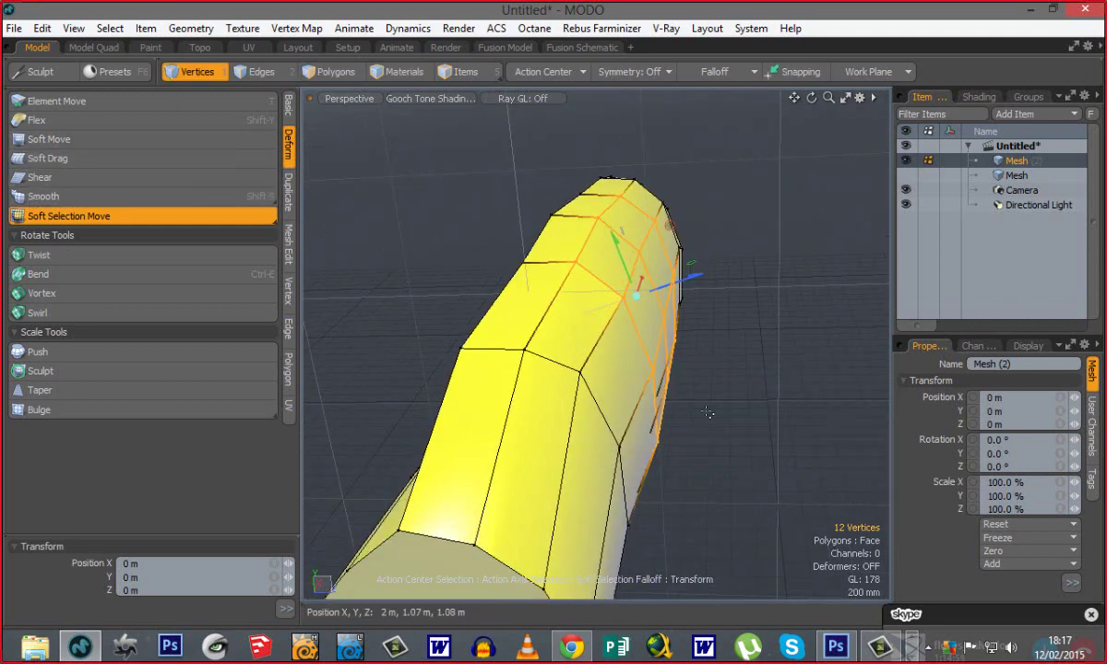
{"action": "left_click", "coordinate": [755, 302]}
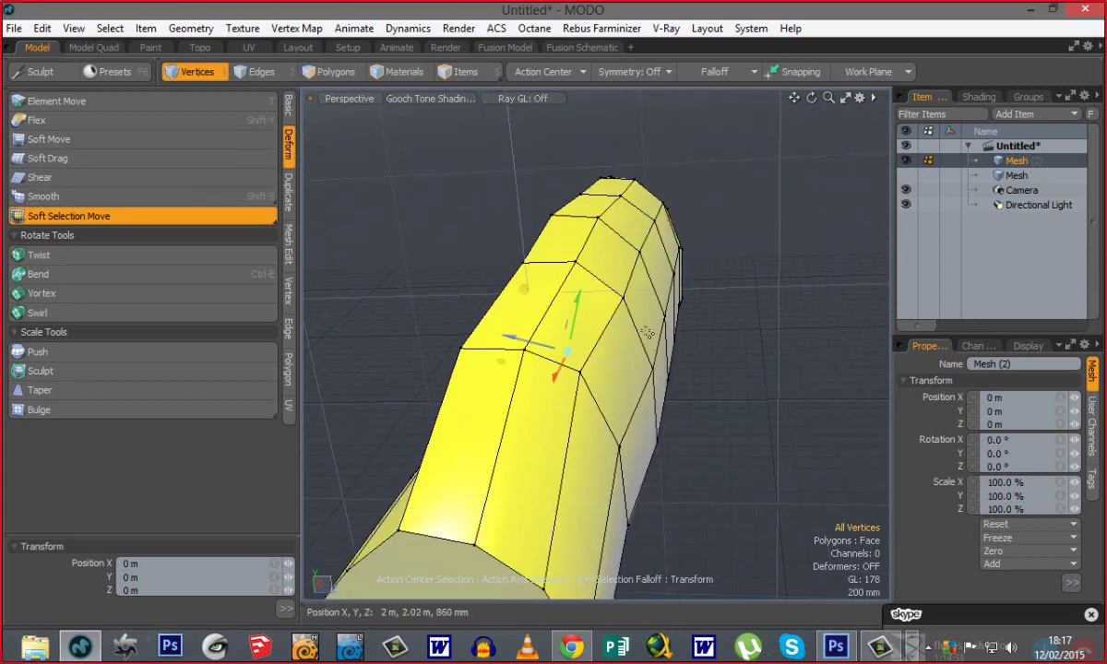
Select nine vertices on the tube's side, move them 120 mm in Z with Soft Selection Move, leave the tool and clear the selection.
{"action": "mouse_move", "coordinate": [646, 304]}
{"action": "left_mouse_down", "text": "alt"}
{"action": "mouse_move", "coordinate": [445, 402]}
{"action": "mouse_move", "coordinate": [643, 317]}
{"action": "mouse_move", "coordinate": [646, 304]}
{"action": "left_mouse_up", "text": "alt"}
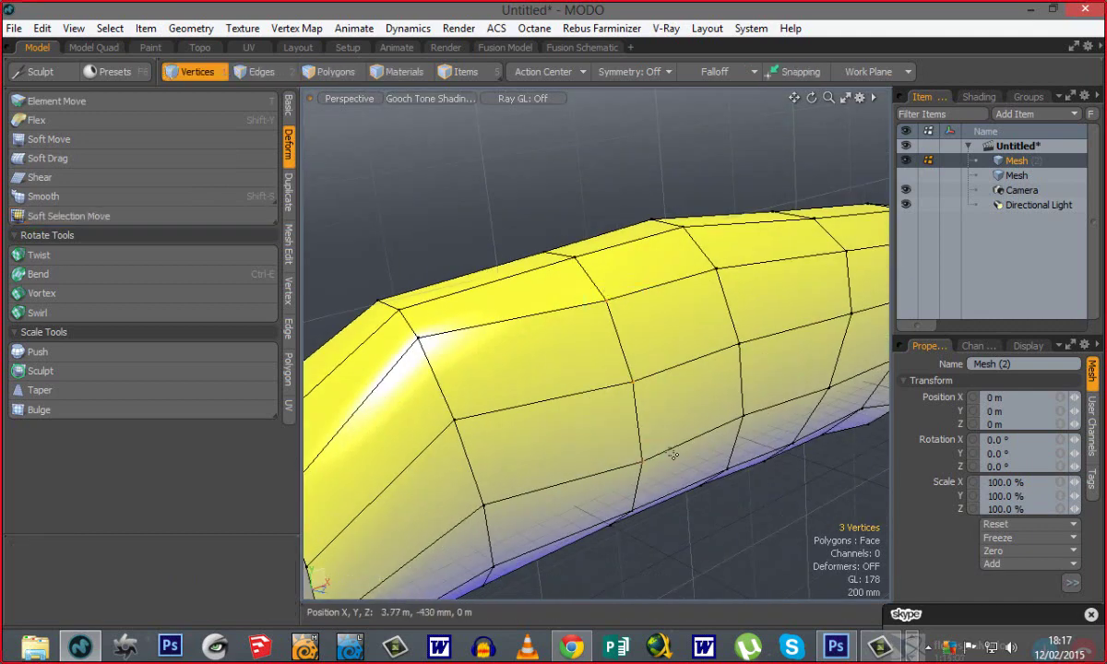
{"action": "left_click_drag", "start_coordinate": [770, 421], "coordinate": [756, 273], "text": "alt+shift"}
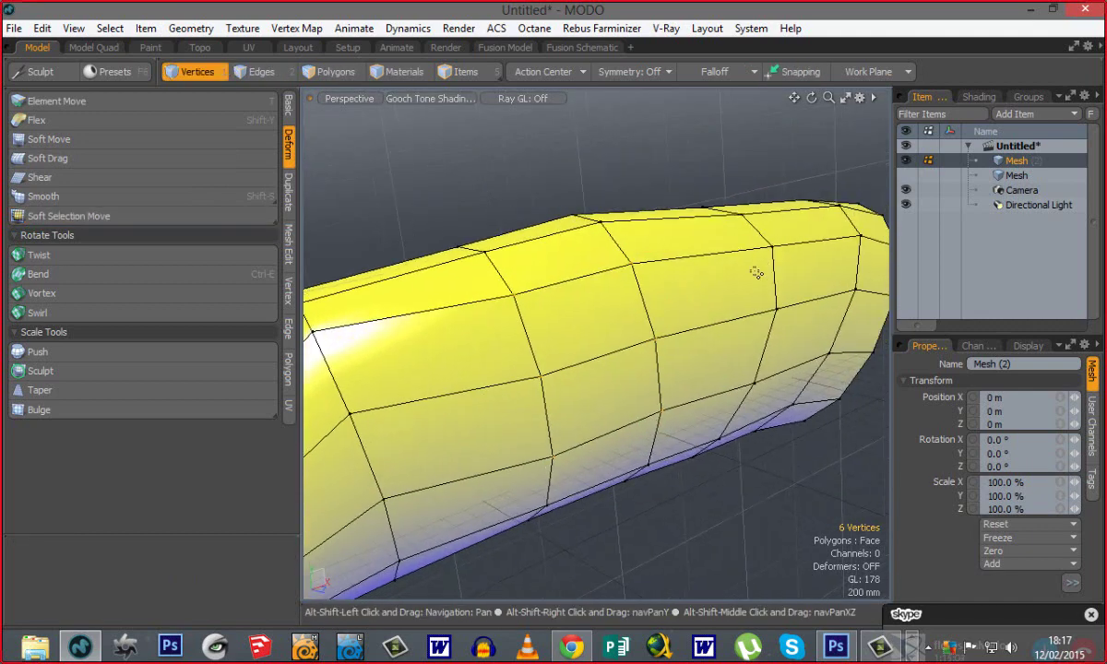
{"action": "left_click", "coordinate": [66, 215]}
{"action": "left_click_drag", "start_coordinate": [590, 392], "coordinate": [821, 432], "text": "alt"}
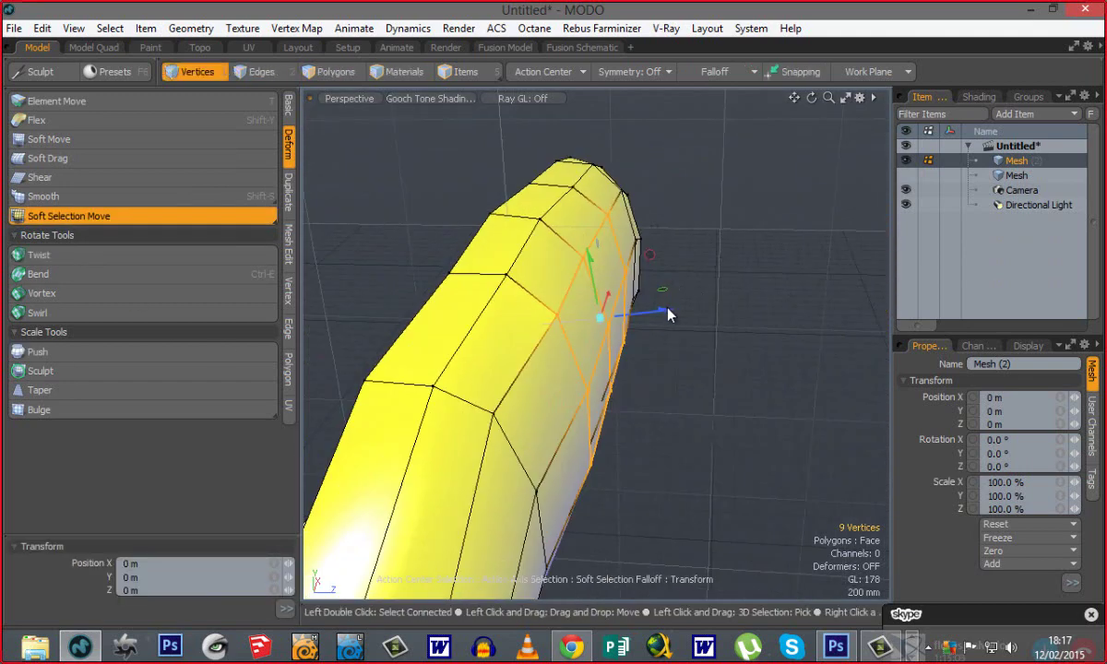
{"action": "mouse_move", "coordinate": [667, 311]}
{"action": "left_mouse_down"}
{"action": "mouse_move", "coordinate": [715, 304]}
{"action": "mouse_move", "coordinate": [608, 314]}
{"action": "mouse_move", "coordinate": [716, 303]}
{"action": "mouse_move", "coordinate": [664, 310]}
{"action": "mouse_move", "coordinate": [678, 317]}
{"action": "left_mouse_up"}
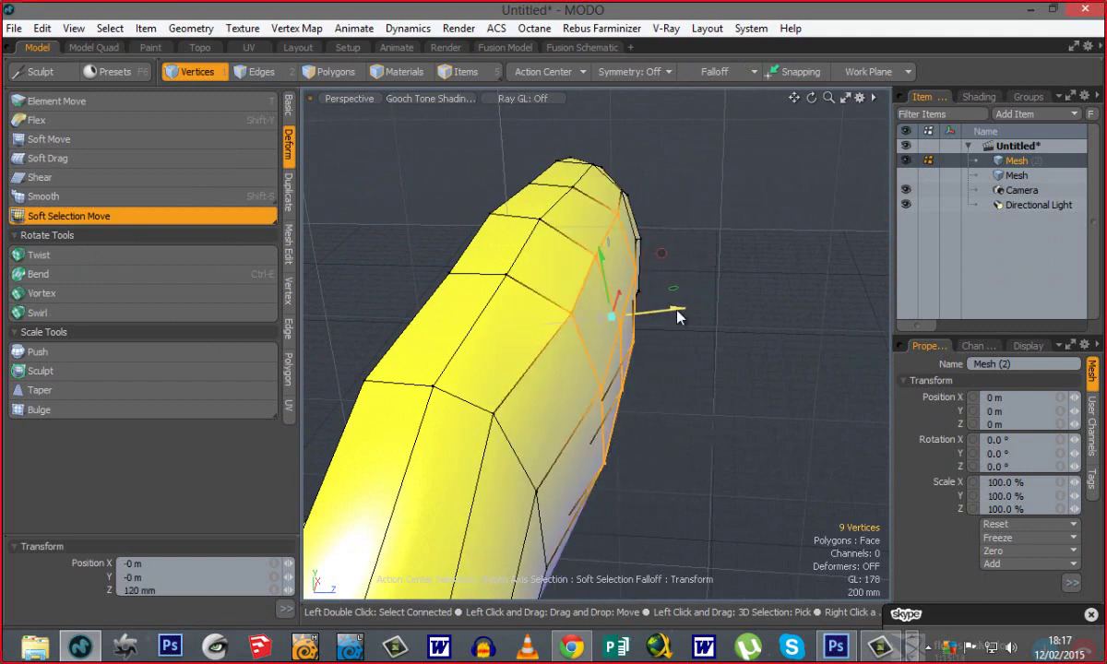
{"action": "left_click_drag", "start_coordinate": [660, 471], "coordinate": [579, 424], "text": "alt"}
{"action": "key", "text": "space"}
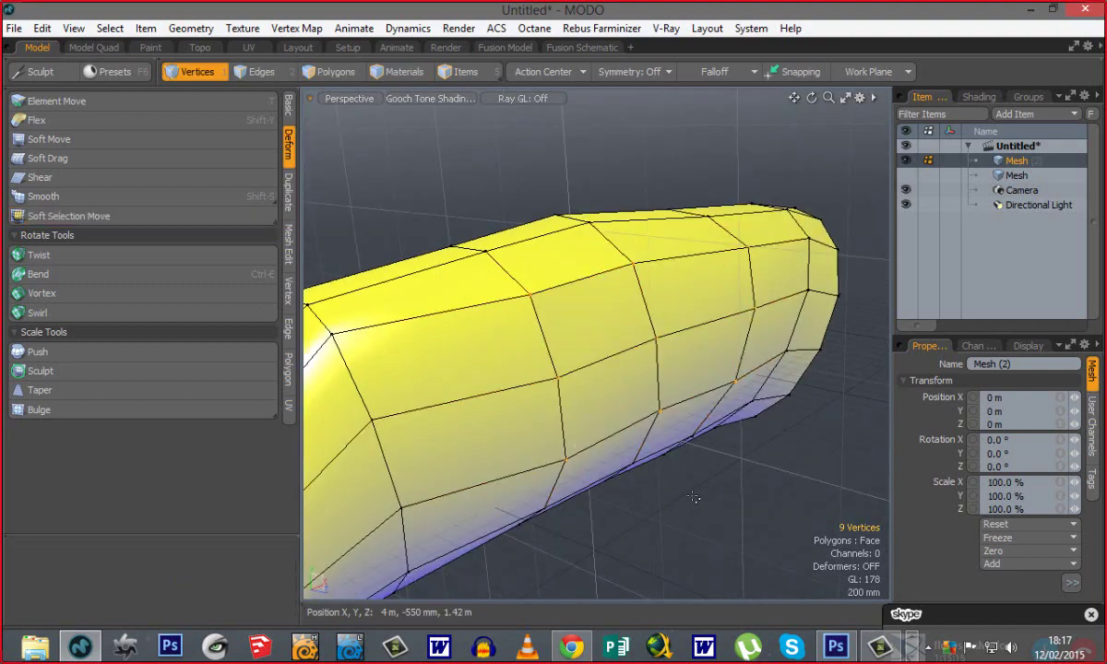
{"action": "left_click", "coordinate": [695, 497]}
Examine the deformed tube along its side and around to its end cap.
{"action": "left_click_drag", "start_coordinate": [647, 440], "coordinate": [499, 369], "text": "ctrl+alt"}
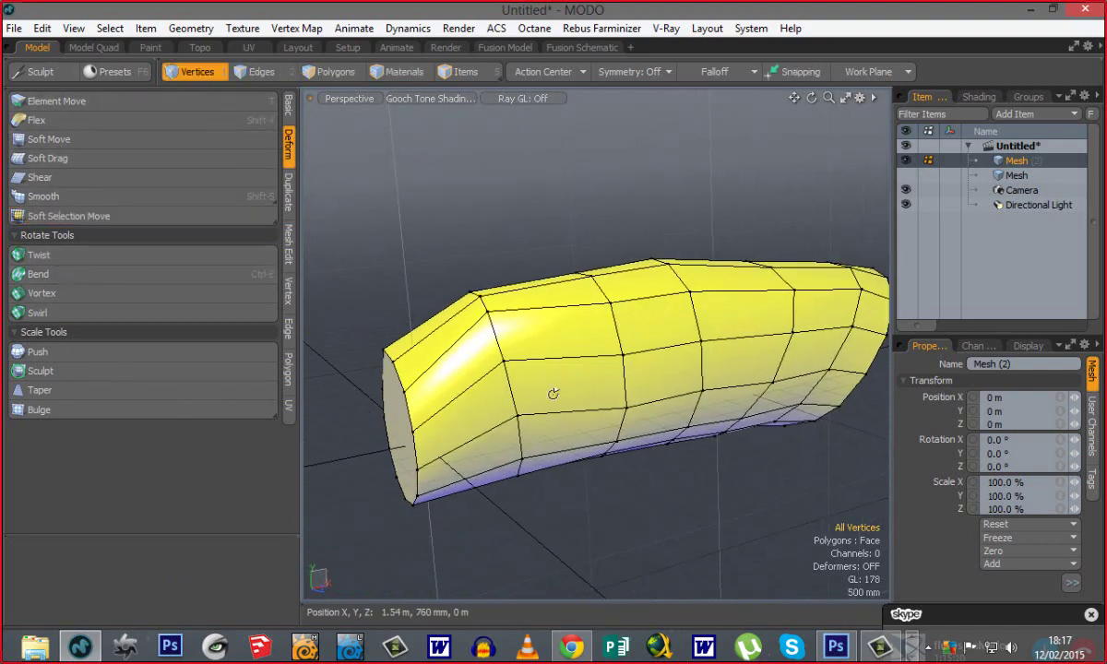
{"action": "left_click_drag", "start_coordinate": [553, 393], "coordinate": [538, 391], "text": "alt"}
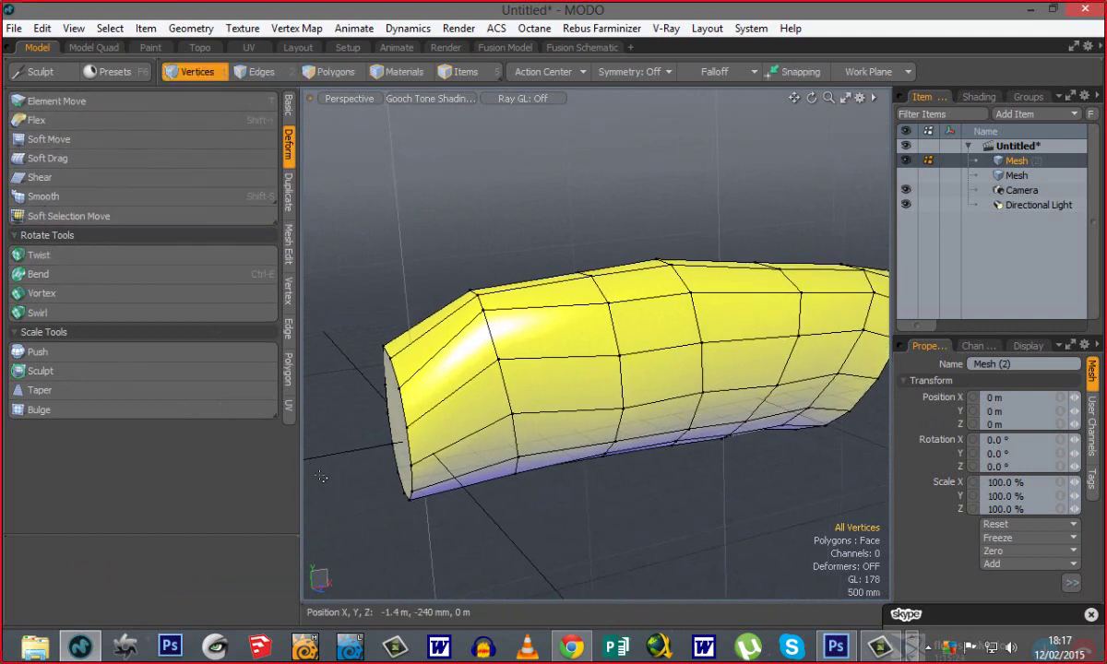
{"action": "left_click_drag", "start_coordinate": [753, 395], "coordinate": [711, 393], "text": "alt"}
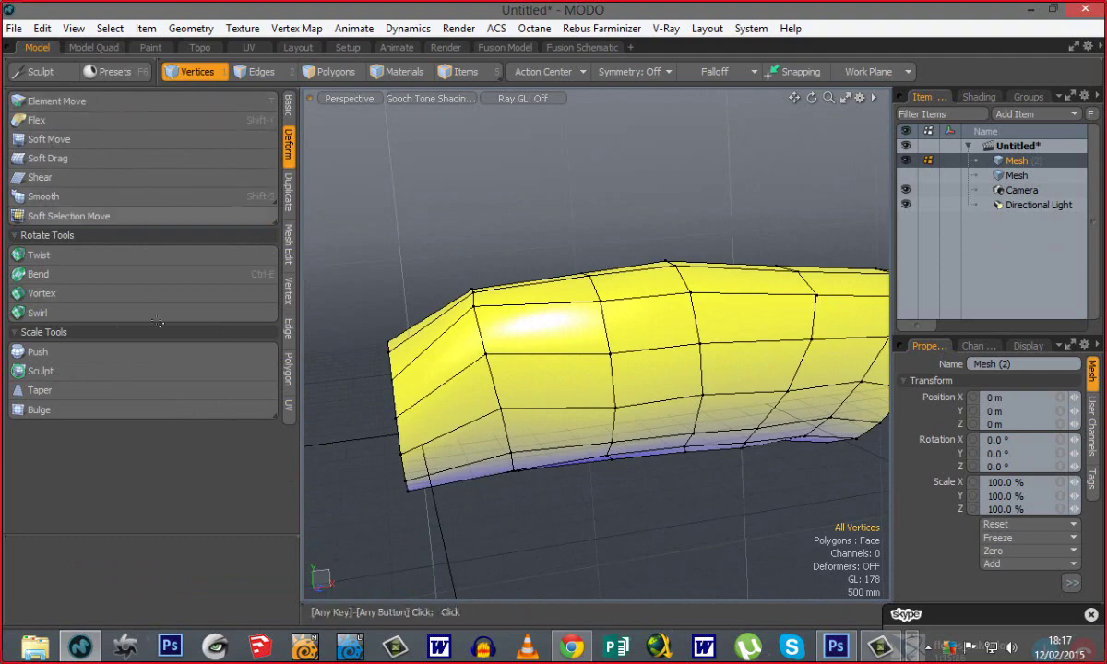
{"action": "mouse_move", "coordinate": [660, 433]}
{"action": "left_mouse_down", "text": "ctrl+alt"}
{"action": "mouse_move", "coordinate": [706, 439]}
{"action": "mouse_move", "coordinate": [664, 441]}
{"action": "left_mouse_up", "text": "ctrl+alt"}
{"action": "left_click_drag", "start_coordinate": [743, 452], "coordinate": [694, 446], "text": "alt+shift"}
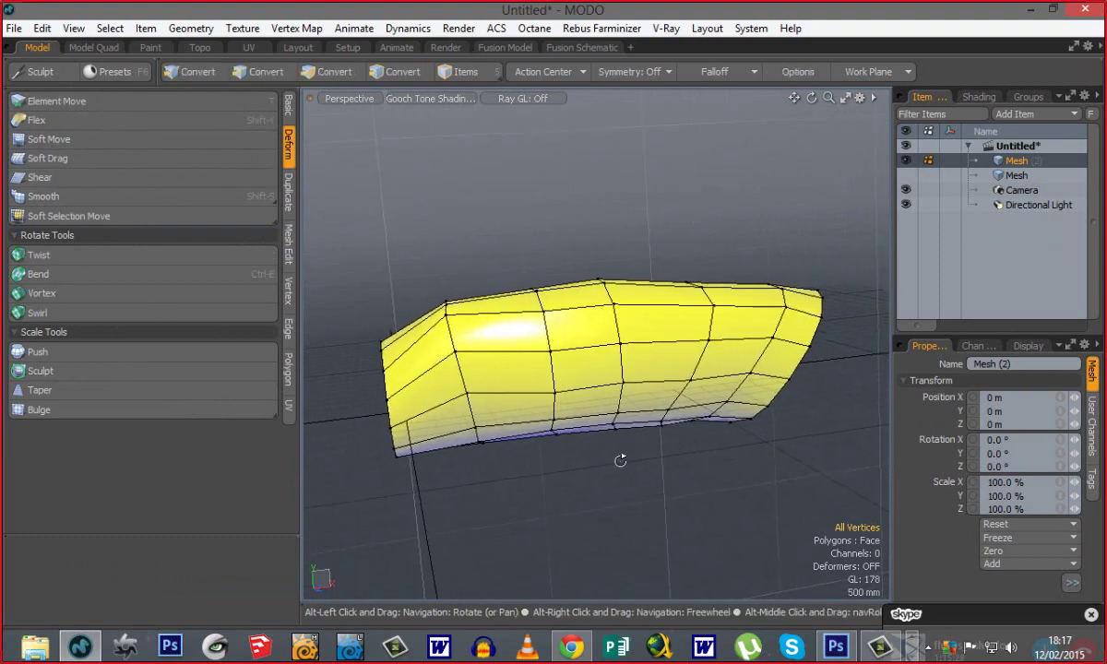
{"action": "left_click_drag", "start_coordinate": [620, 462], "coordinate": [599, 470], "text": "alt"}
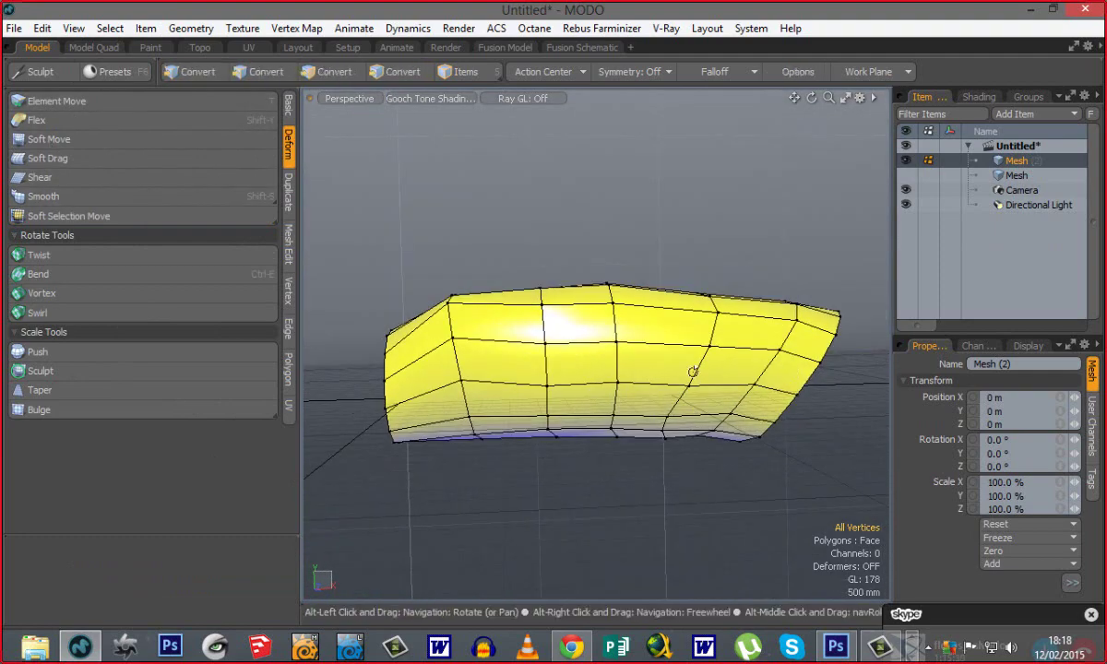
{"action": "left_click_drag", "start_coordinate": [692, 371], "coordinate": [573, 390], "text": "alt"}
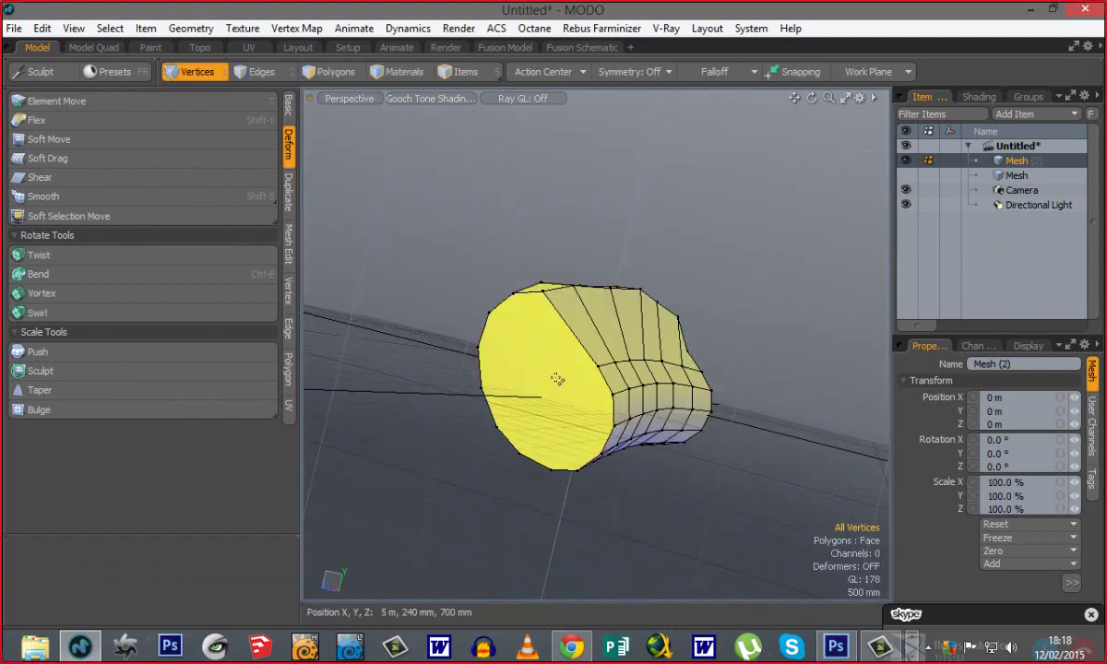
Switch to polygon mode and activate Twist on the whole tube with no polygons selected.
{"action": "key", "text": "3"}
{"action": "left_click_drag", "start_coordinate": [433, 404], "coordinate": [542, 262], "text": "alt"}
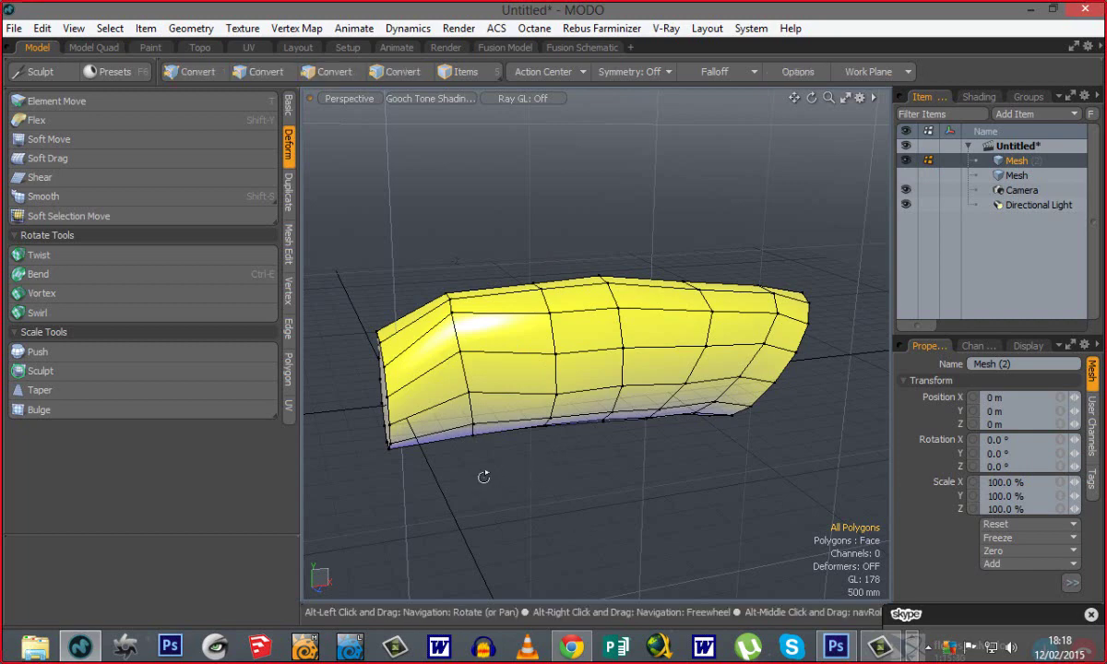
{"action": "left_click_drag", "start_coordinate": [481, 477], "coordinate": [581, 389], "text": "alt"}
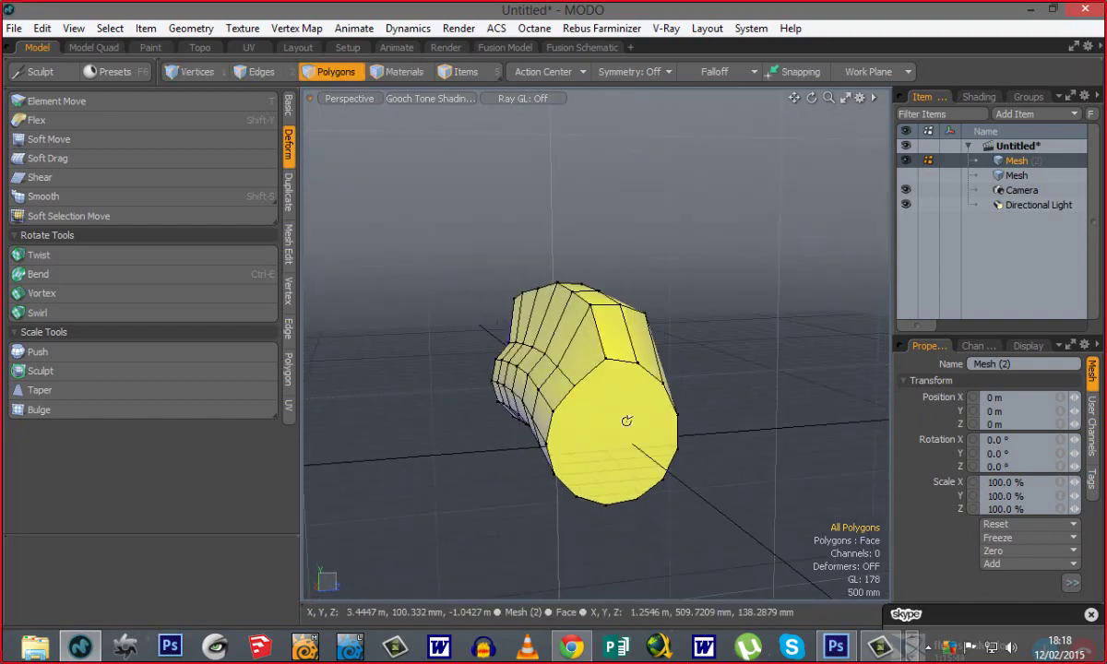
{"action": "left_click_drag", "start_coordinate": [626, 420], "coordinate": [638, 381], "text": "alt"}
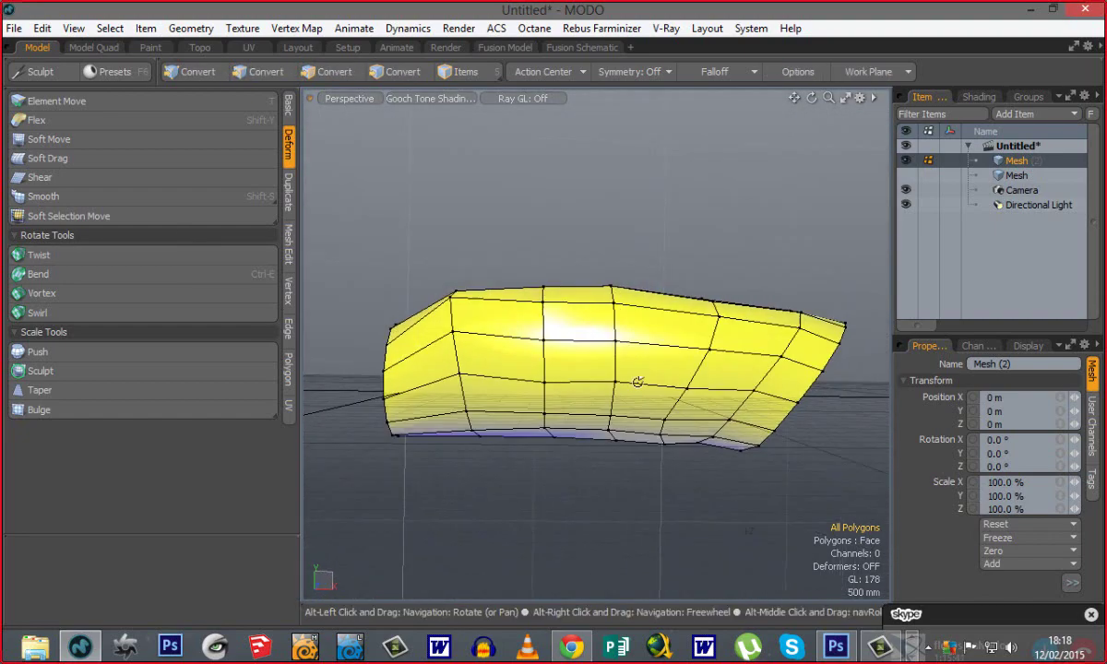
{"action": "mouse_move", "coordinate": [590, 445]}
{"action": "left_mouse_down", "text": "alt+shift"}
{"action": "mouse_move", "coordinate": [569, 429]}
{"action": "mouse_move", "coordinate": [581, 432]}
{"action": "left_mouse_up", "text": "alt+shift"}
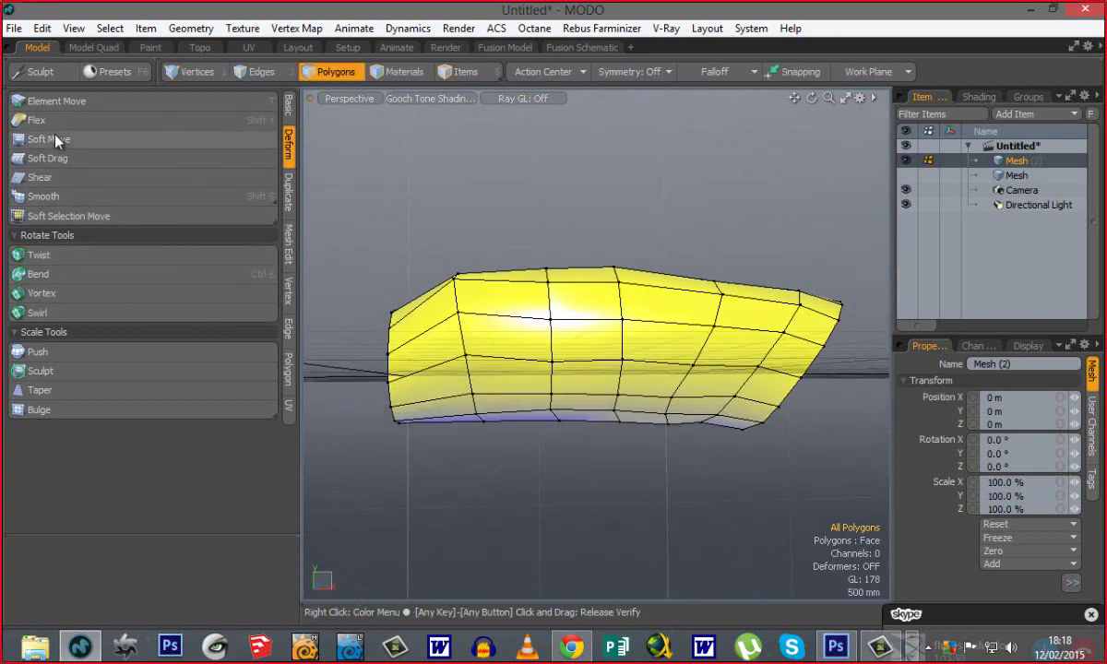
{"action": "left_click_drag", "start_coordinate": [673, 460], "coordinate": [162, 397], "text": "alt"}
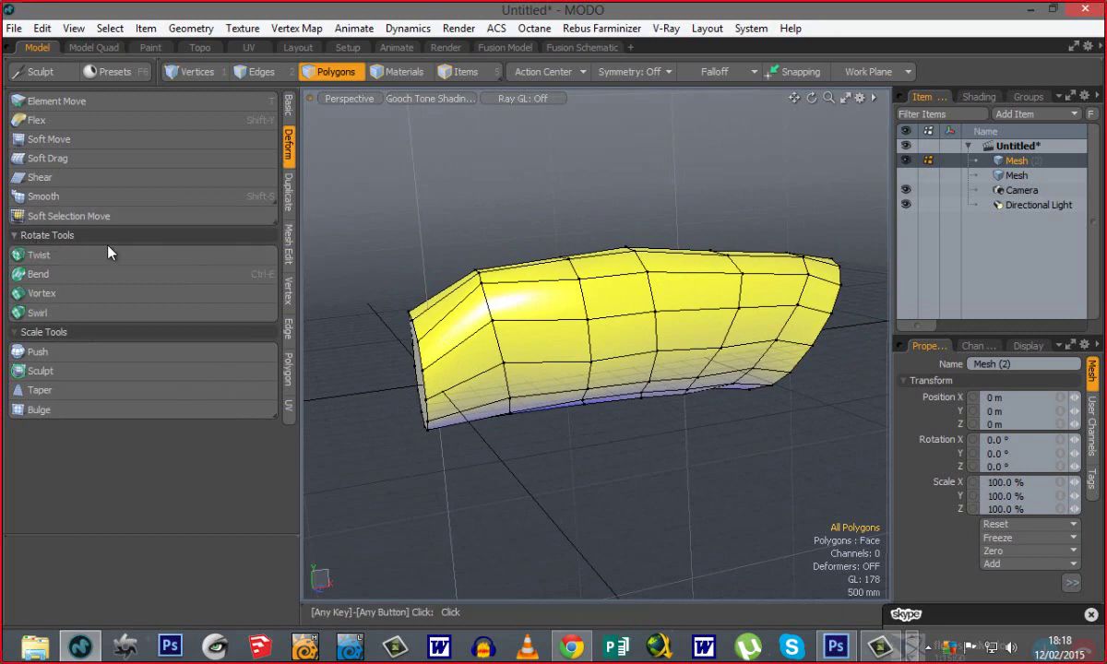
{"action": "left_click_drag", "start_coordinate": [626, 343], "coordinate": [517, 443], "text": "alt"}
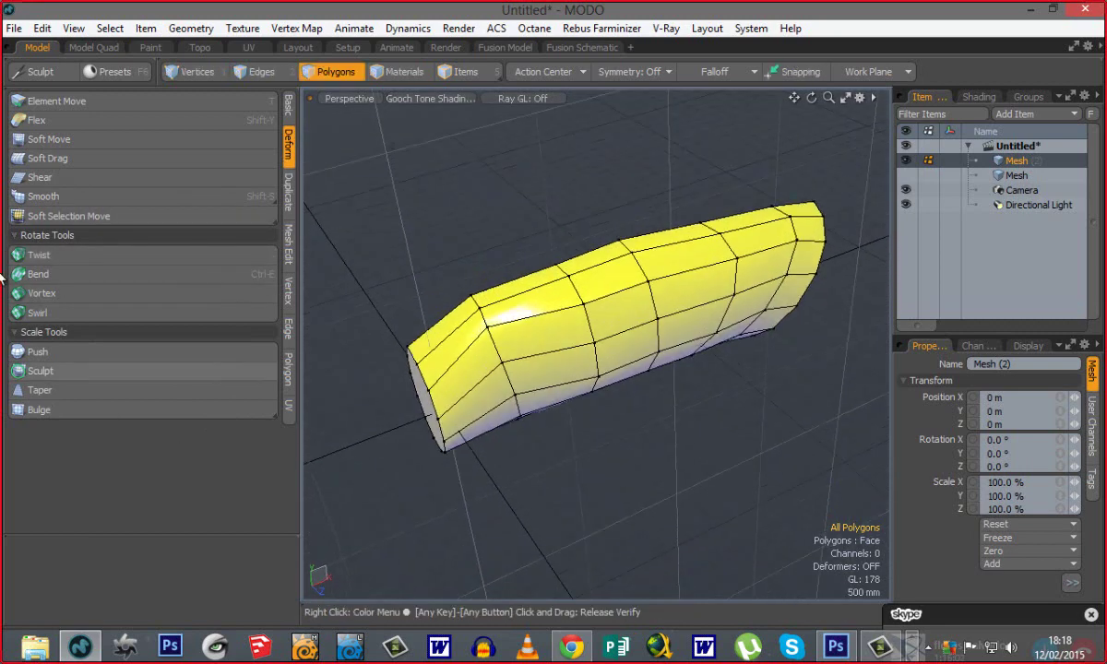
{"action": "left_click", "coordinate": [42, 254]}
{"action": "left_click_drag", "start_coordinate": [595, 438], "coordinate": [564, 405], "text": "alt"}
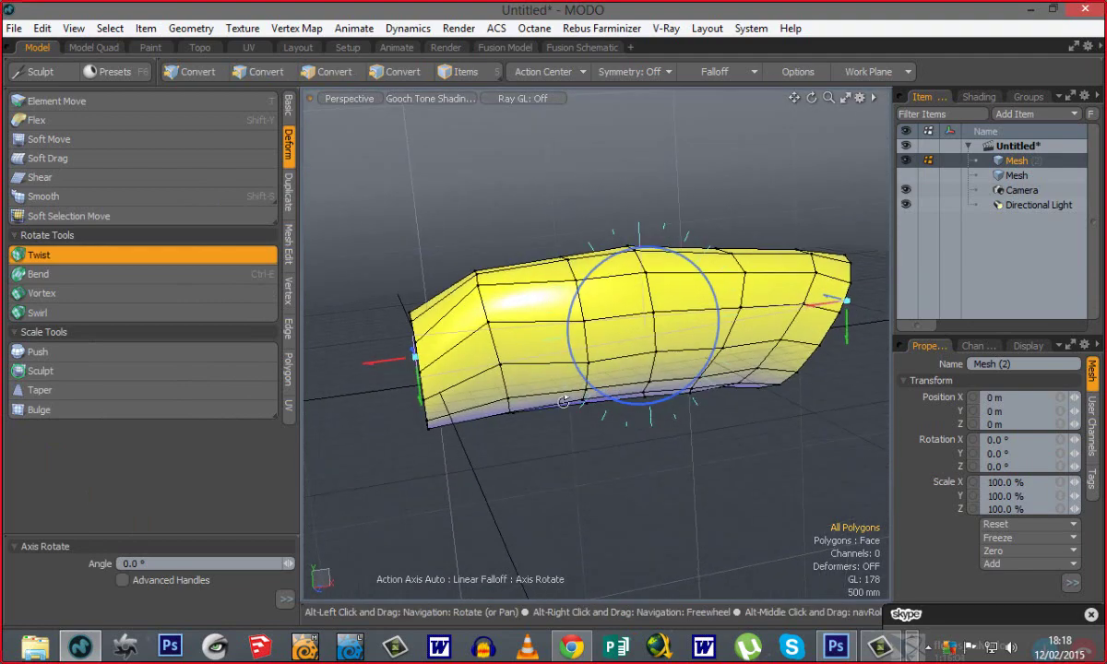
{"action": "left_click_drag", "start_coordinate": [534, 460], "coordinate": [539, 448], "text": "alt"}
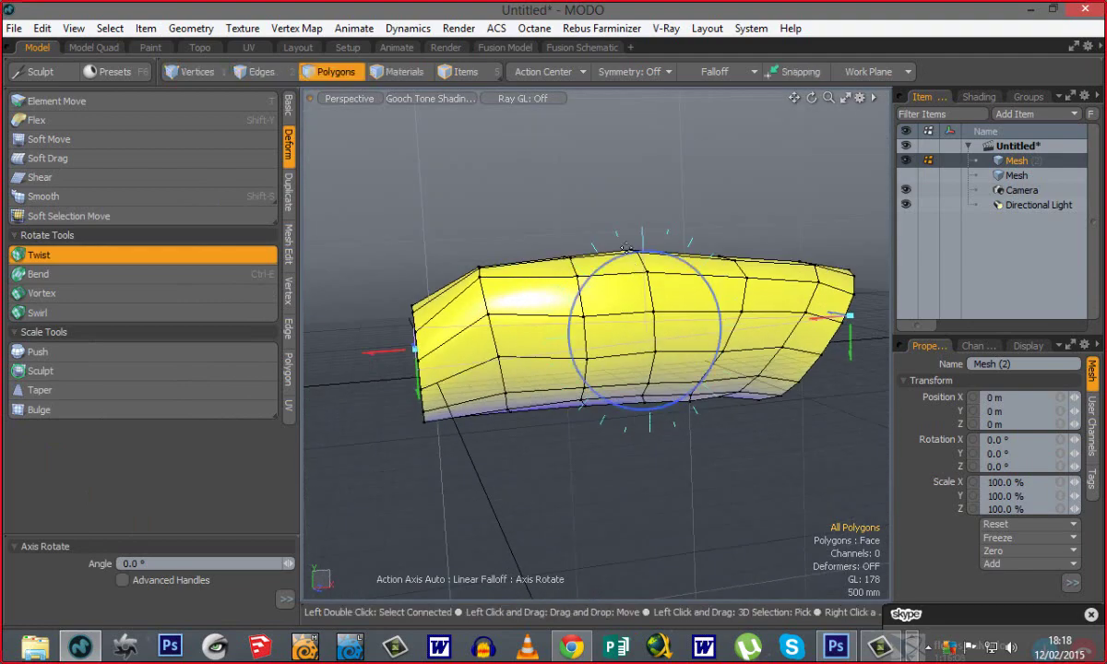
{"action": "left_click_drag", "start_coordinate": [750, 388], "coordinate": [417, 355], "text": "alt"}
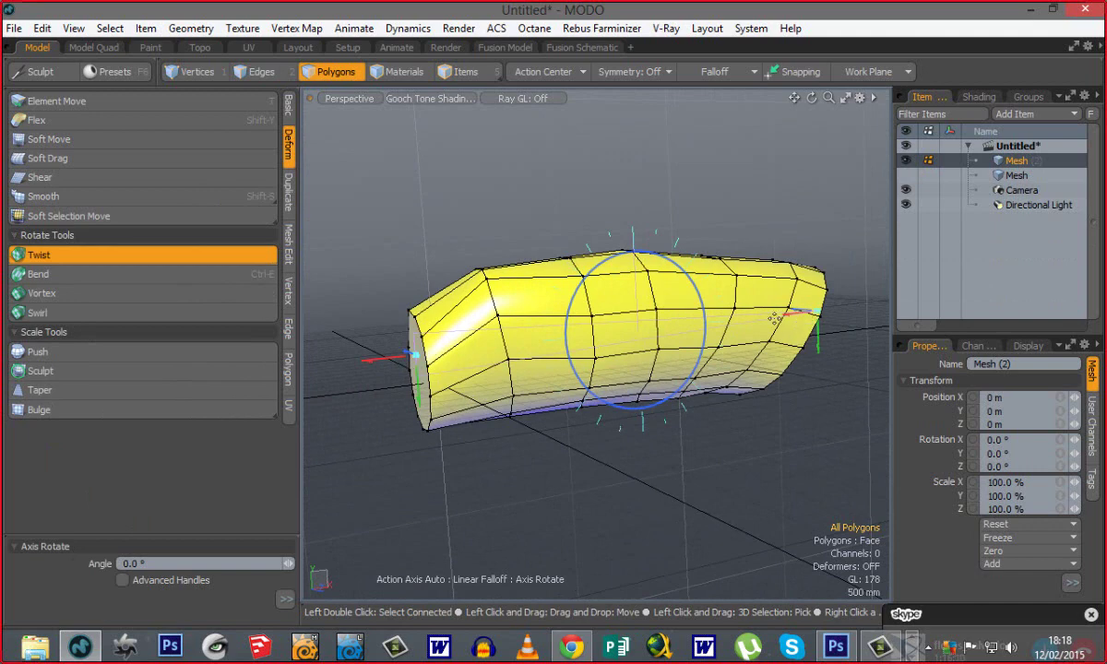
{"action": "left_click_drag", "start_coordinate": [548, 323], "coordinate": [539, 195], "text": "alt"}
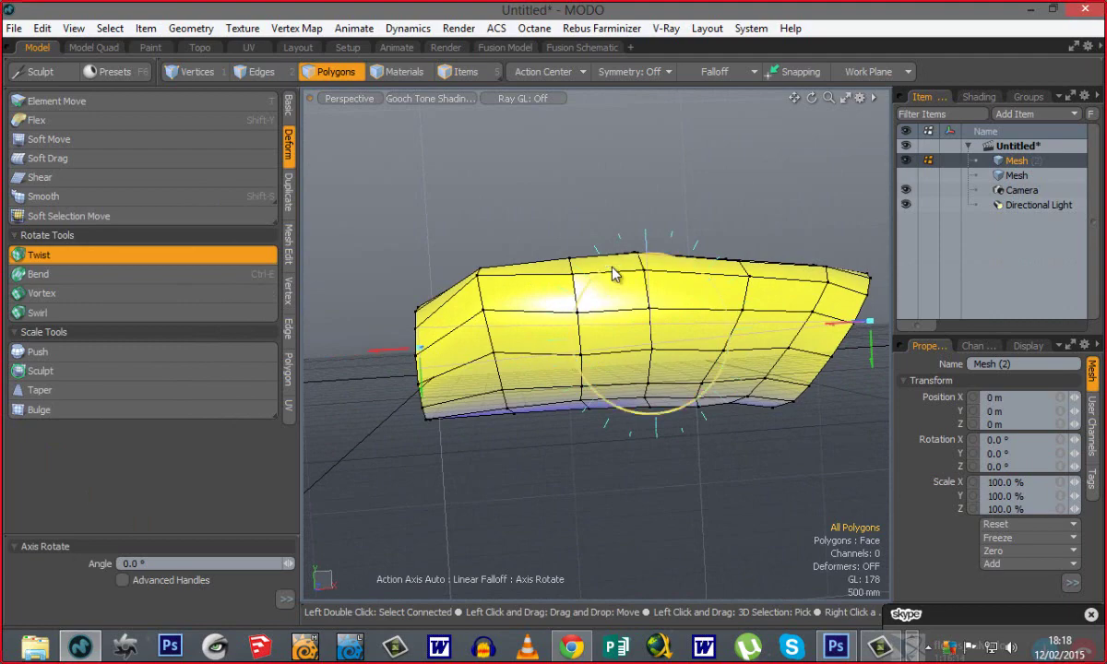
Twist the tube to an angle of 56.4° and shift the linear falloff's handle at the open end outward beyond the tube.
{"action": "left_click_drag", "start_coordinate": [614, 273], "coordinate": [531, 277]}
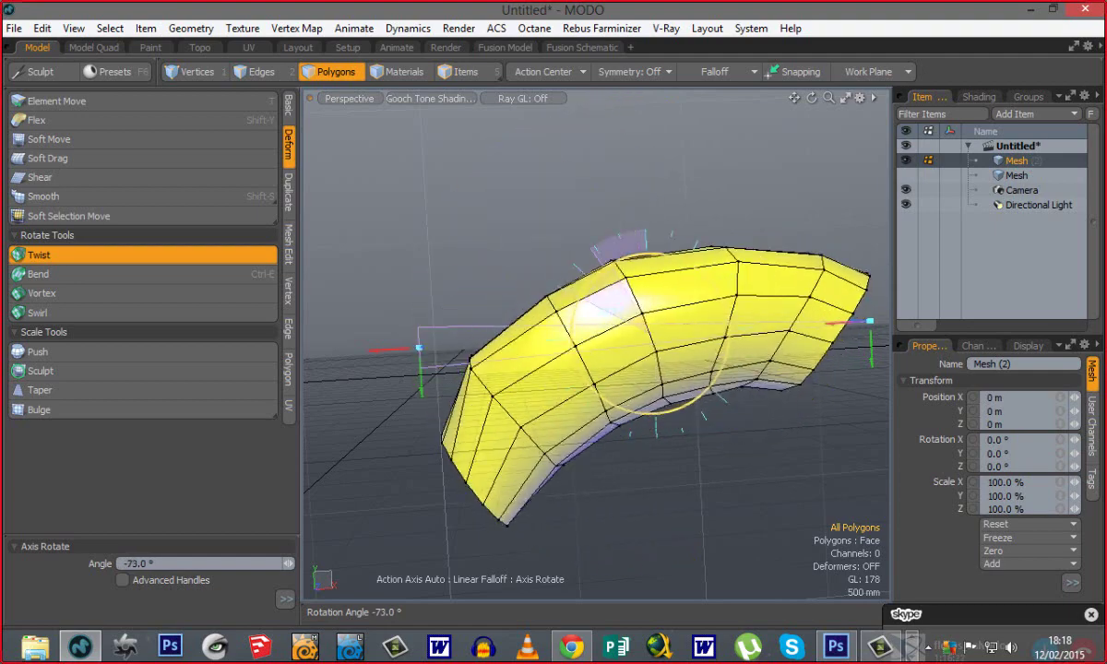
{"action": "left_click_drag", "start_coordinate": [710, 406], "coordinate": [499, 326]}
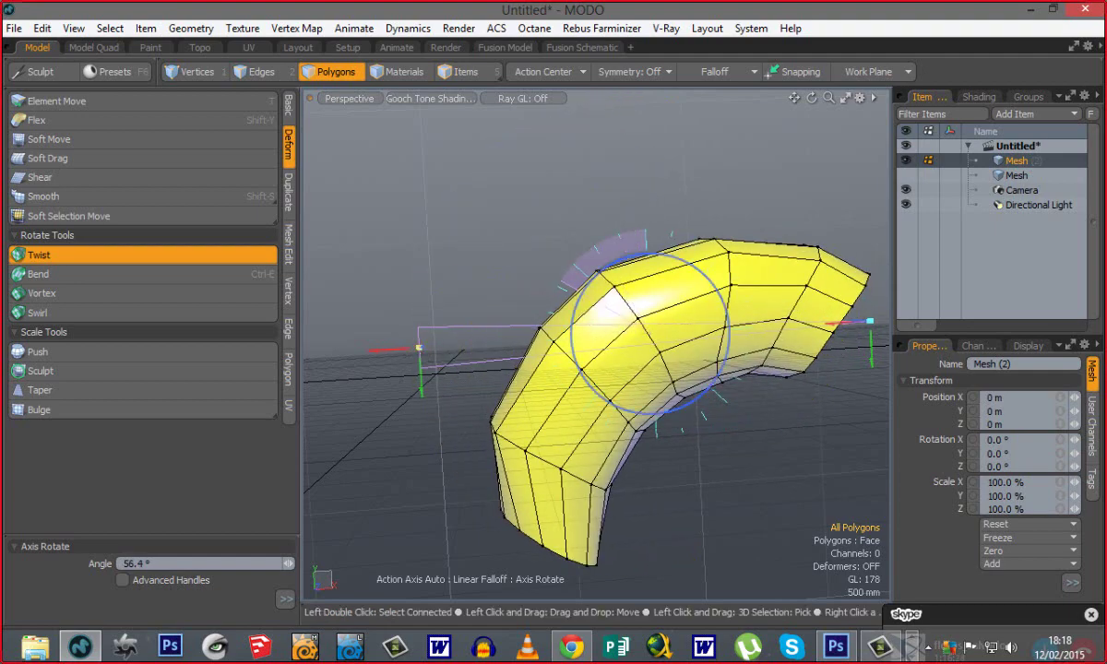
{"action": "left_click_drag", "start_coordinate": [419, 348], "coordinate": [606, 368]}
{"action": "left_click_drag", "start_coordinate": [492, 347], "coordinate": [378, 349]}
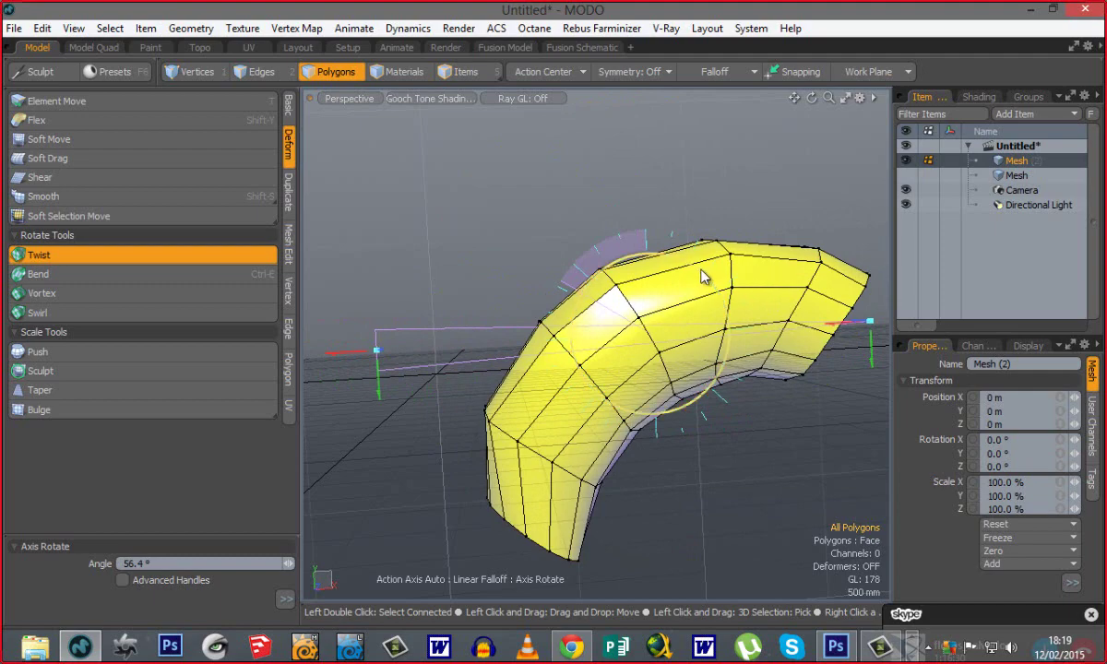
Reduce the tube's twist to an angle of -1.6° and drop the Twist tool.
{"action": "left_click_drag", "start_coordinate": [702, 276], "coordinate": [647, 238]}
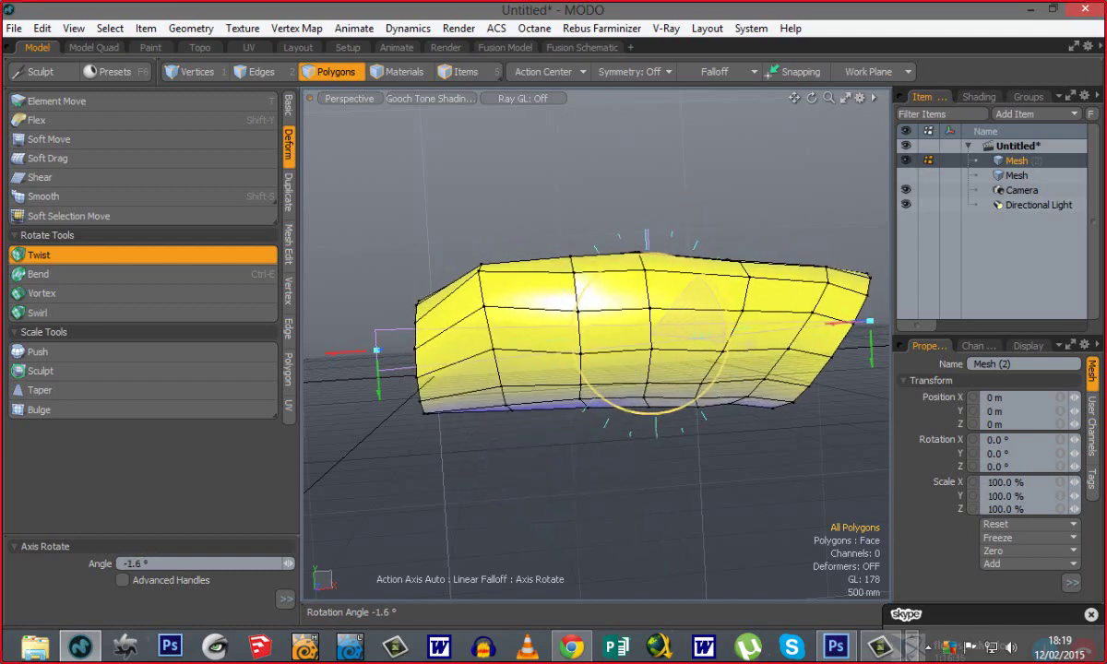
{"action": "key", "text": "q"}
{"action": "left_click_drag", "start_coordinate": [573, 456], "coordinate": [571, 423], "text": "alt+shift"}
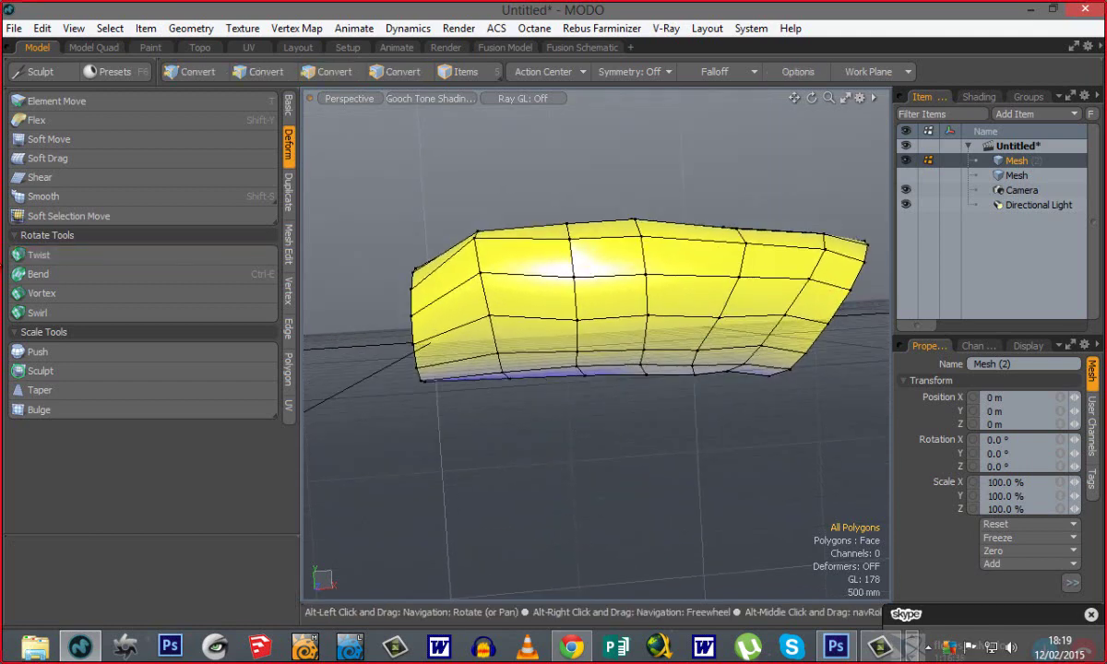
Bend the tube from its middle to about -148.4°, bend it back to nearly straight, and leave the Bend tool.
{"action": "left_click", "coordinate": [73, 276]}
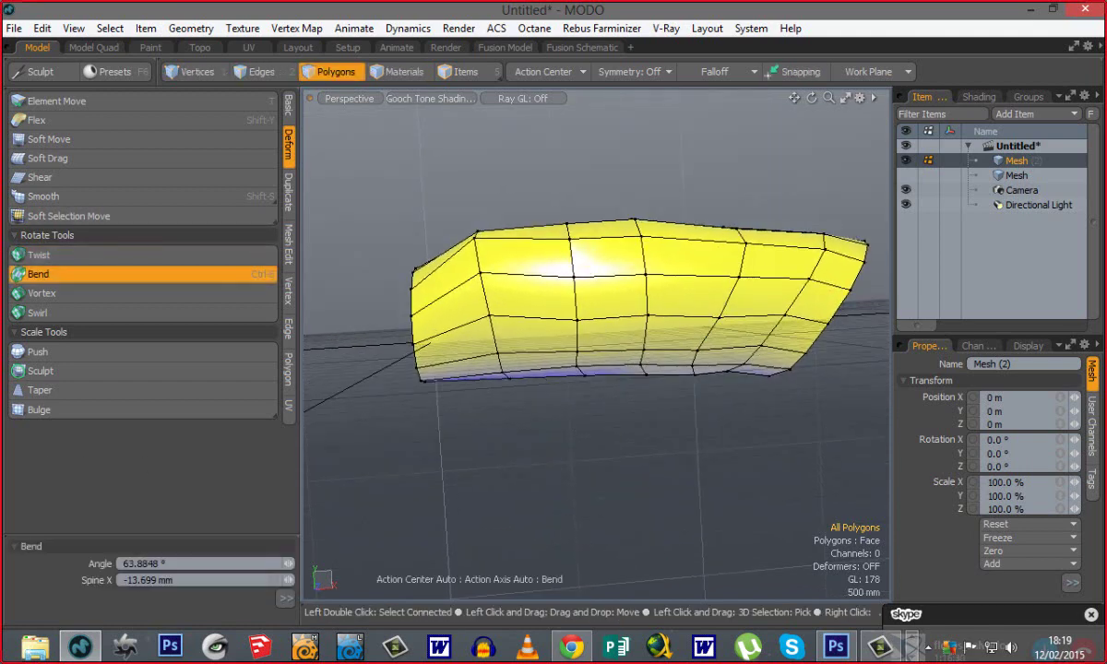
{"action": "left_click_drag", "start_coordinate": [676, 340], "coordinate": [516, 336], "text": "alt+shift"}
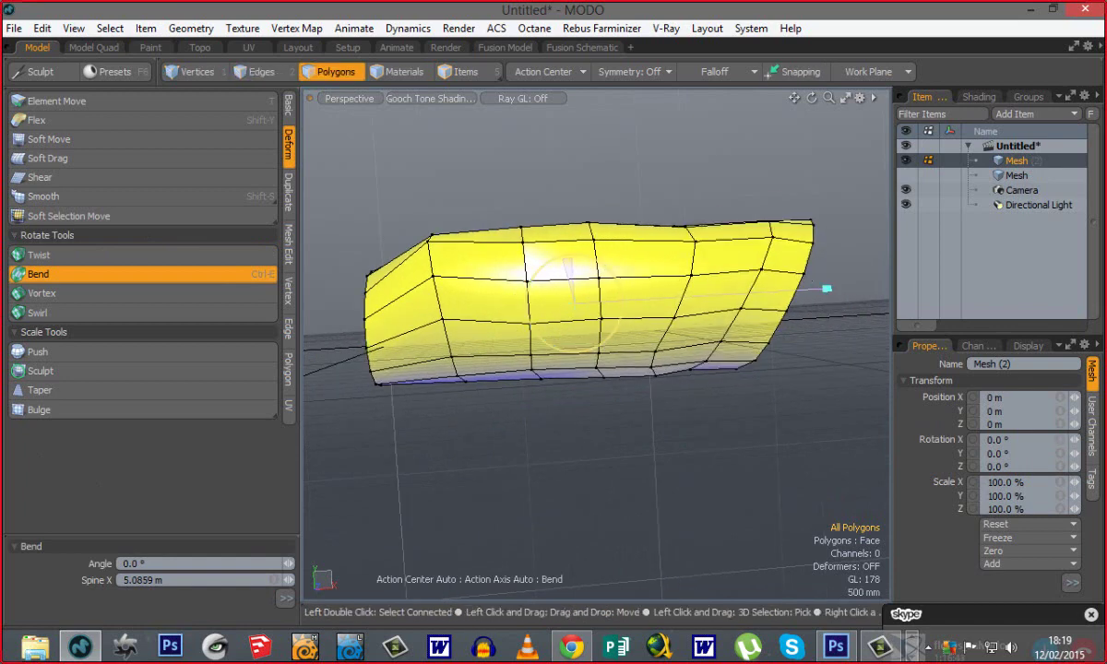
{"action": "left_click_drag", "start_coordinate": [567, 259], "coordinate": [572, 306]}
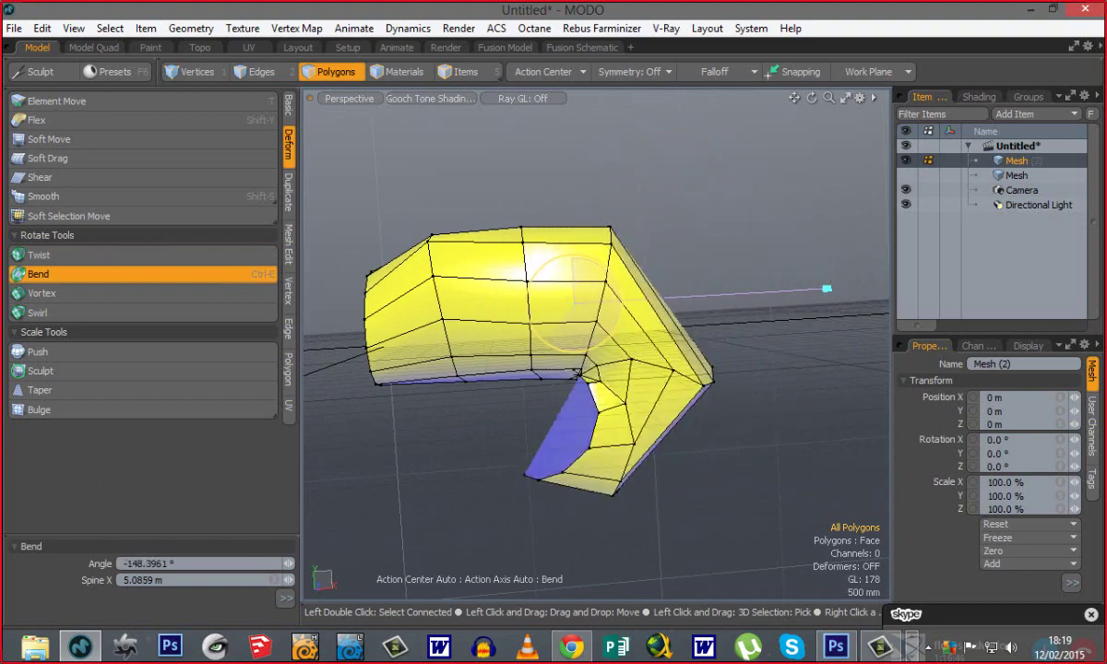
{"action": "left_click_drag", "start_coordinate": [599, 345], "coordinate": [569, 260]}
{"action": "key", "text": "space"}
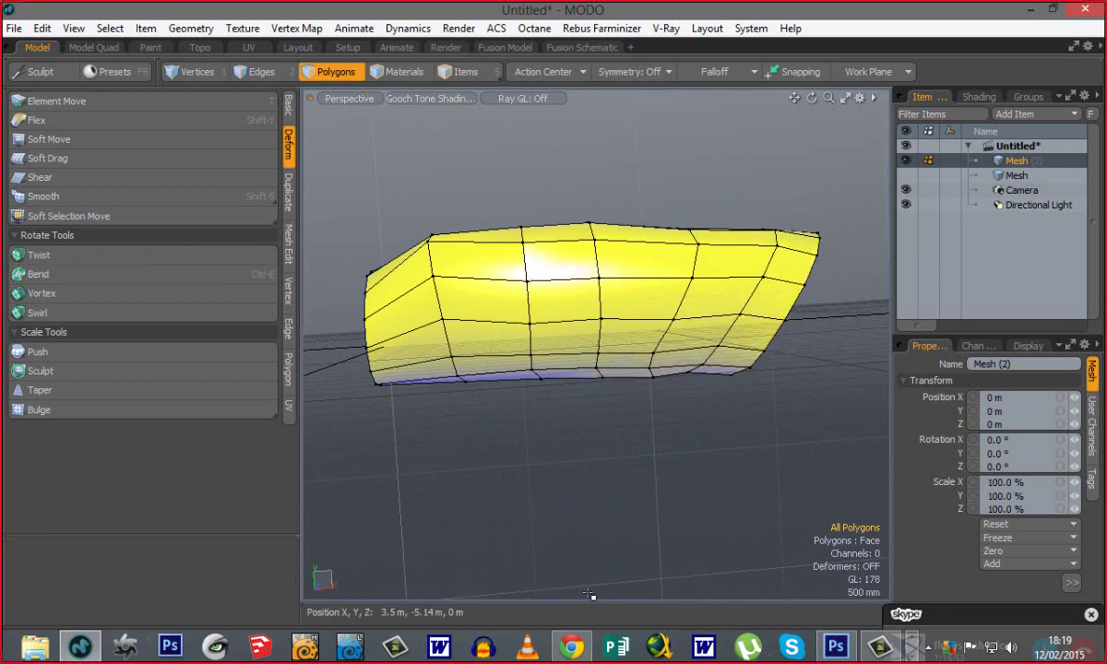
Apply Vortex to the whole tube with a rotation angle of 6.0°.
{"action": "left_click_drag", "start_coordinate": [512, 461], "coordinate": [528, 442], "text": "alt+shift"}
{"action": "left_click_drag", "start_coordinate": [491, 389], "coordinate": [386, 349], "text": "alt"}
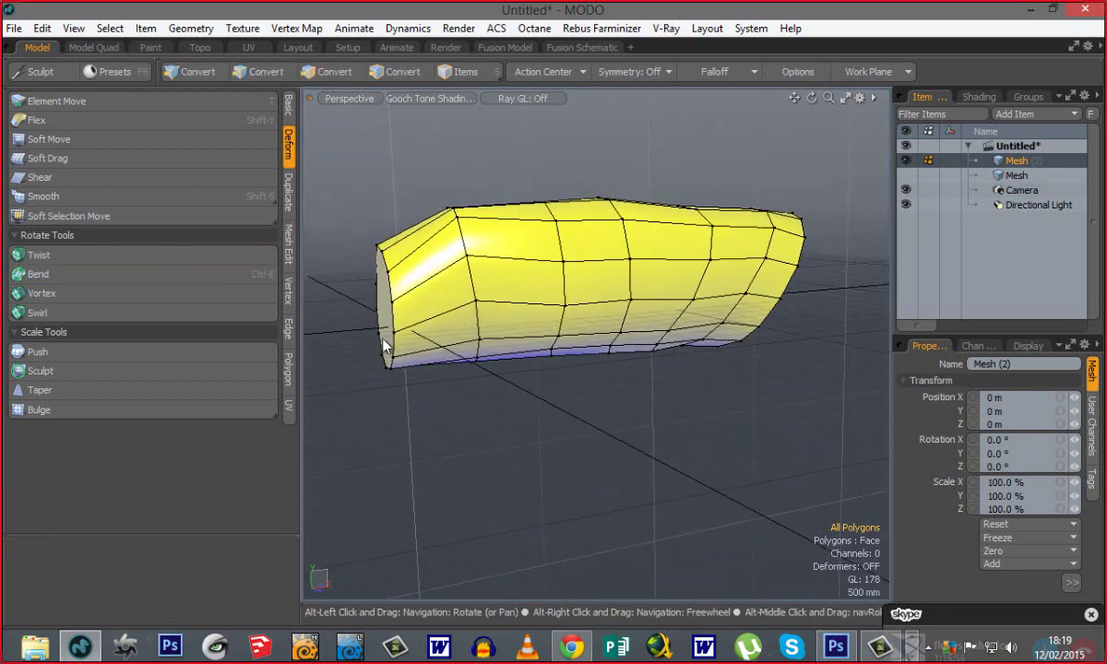
{"action": "left_click", "coordinate": [37, 295]}
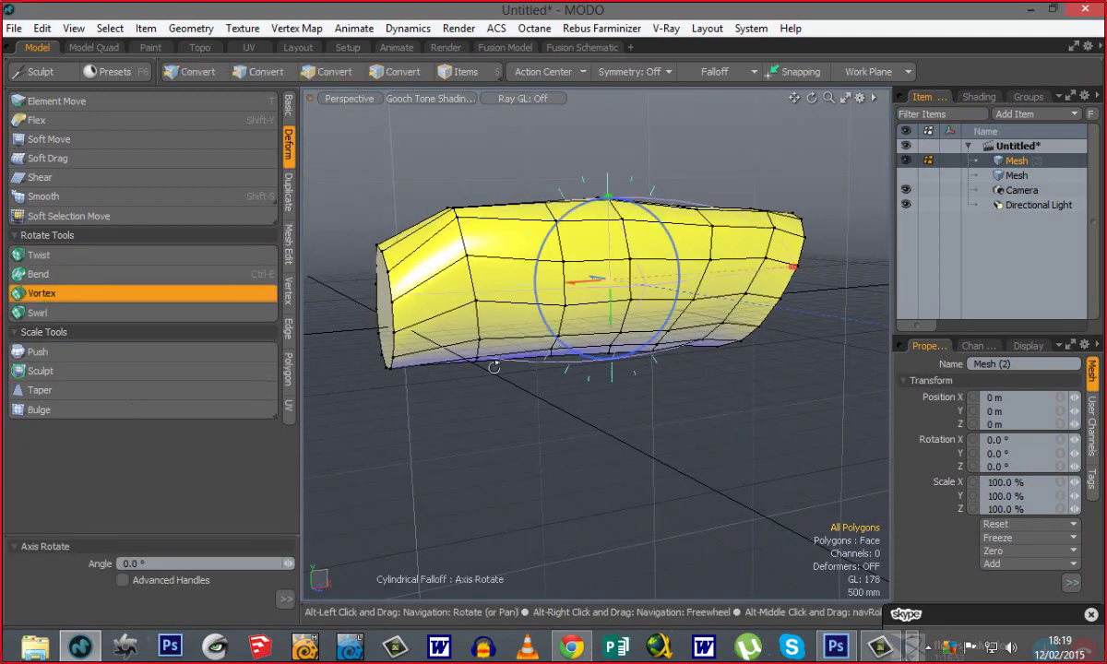
{"action": "left_click_drag", "start_coordinate": [489, 363], "coordinate": [514, 417], "text": "alt"}
{"action": "left_click_drag", "start_coordinate": [574, 255], "coordinate": [564, 225], "text": "alt"}
{"action": "left_click_drag", "start_coordinate": [613, 277], "coordinate": [620, 277]}
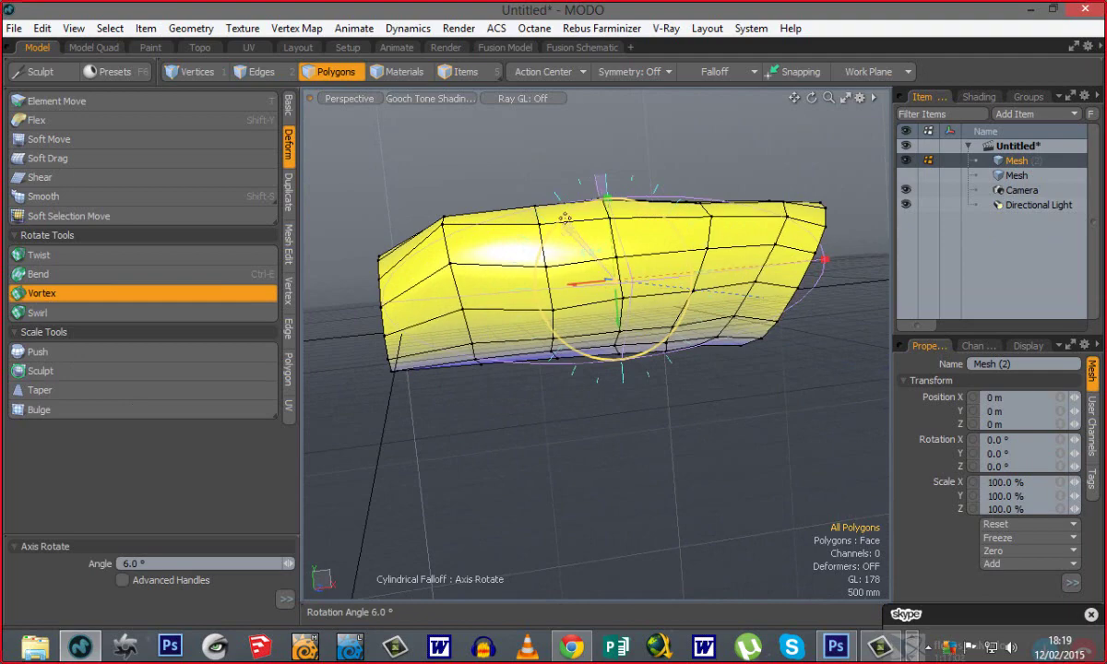
Examine the Vortex effect and its cylindrical falloff around the tube from several angles, ending by leaving the tool.
{"action": "left_click_drag", "start_coordinate": [724, 395], "coordinate": [591, 374], "text": "alt"}
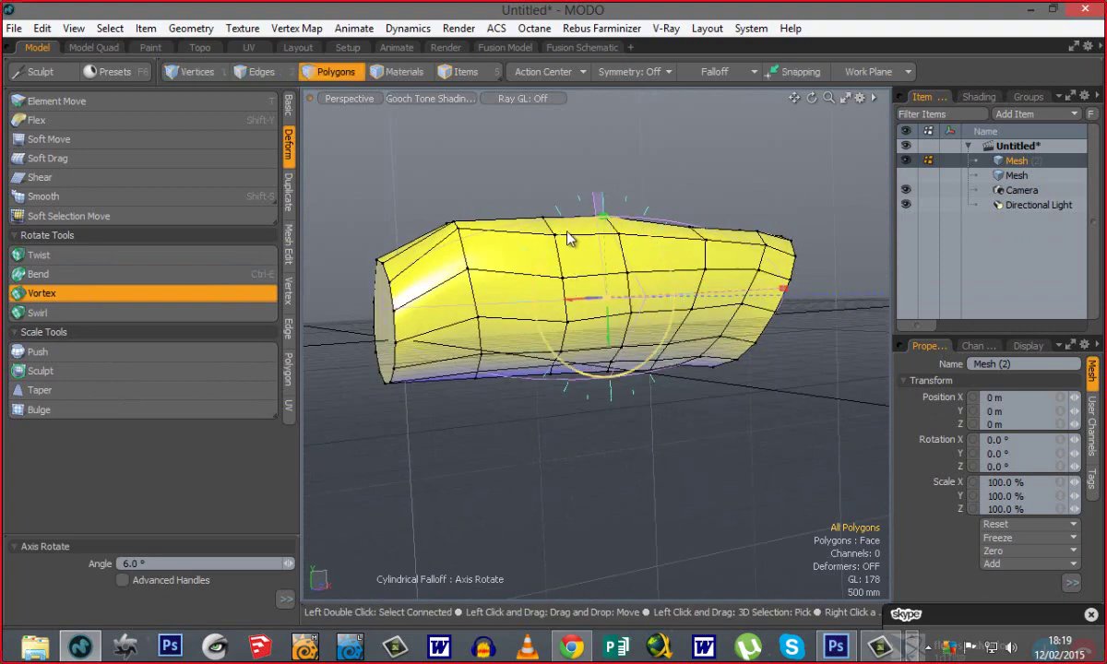
{"action": "left_click_drag", "start_coordinate": [601, 294], "coordinate": [812, 360], "text": "alt"}
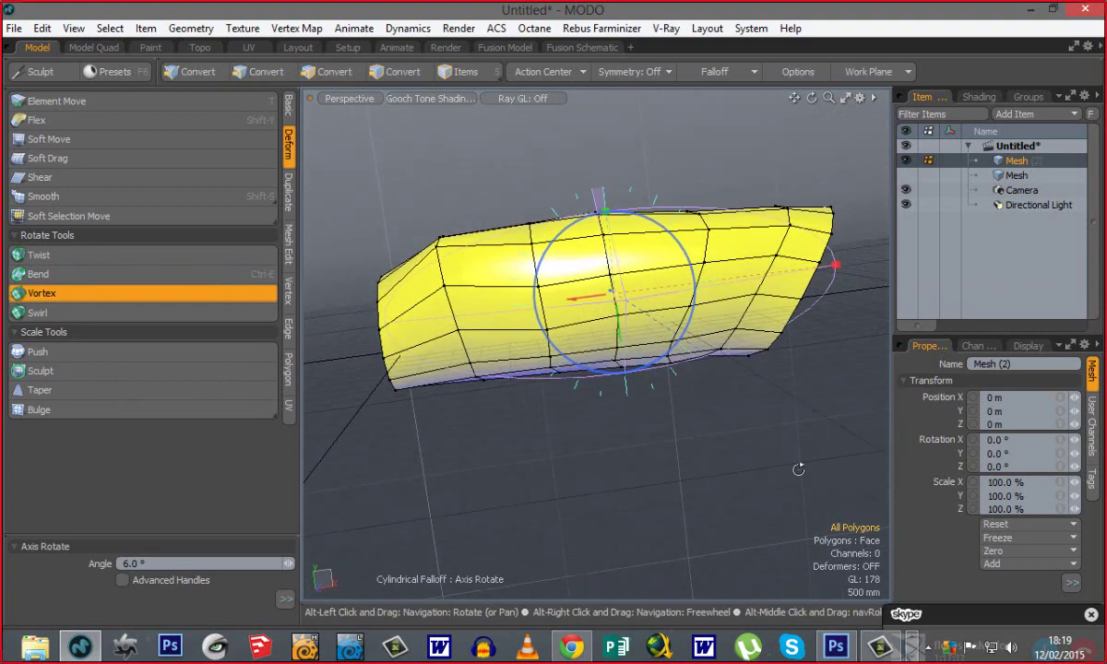
{"action": "left_click_drag", "start_coordinate": [799, 470], "coordinate": [694, 372], "text": "alt"}
{"action": "left_click_drag", "start_coordinate": [551, 320], "coordinate": [532, 329], "text": "alt+shift"}
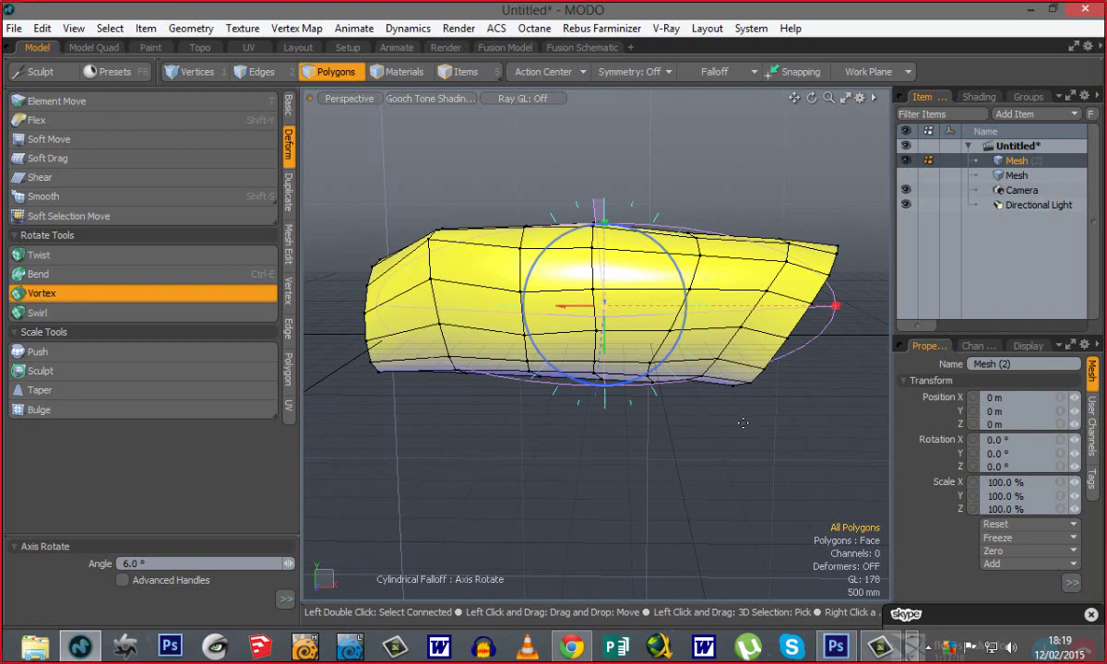
{"action": "left_click_drag", "start_coordinate": [524, 367], "coordinate": [489, 252], "text": "alt"}
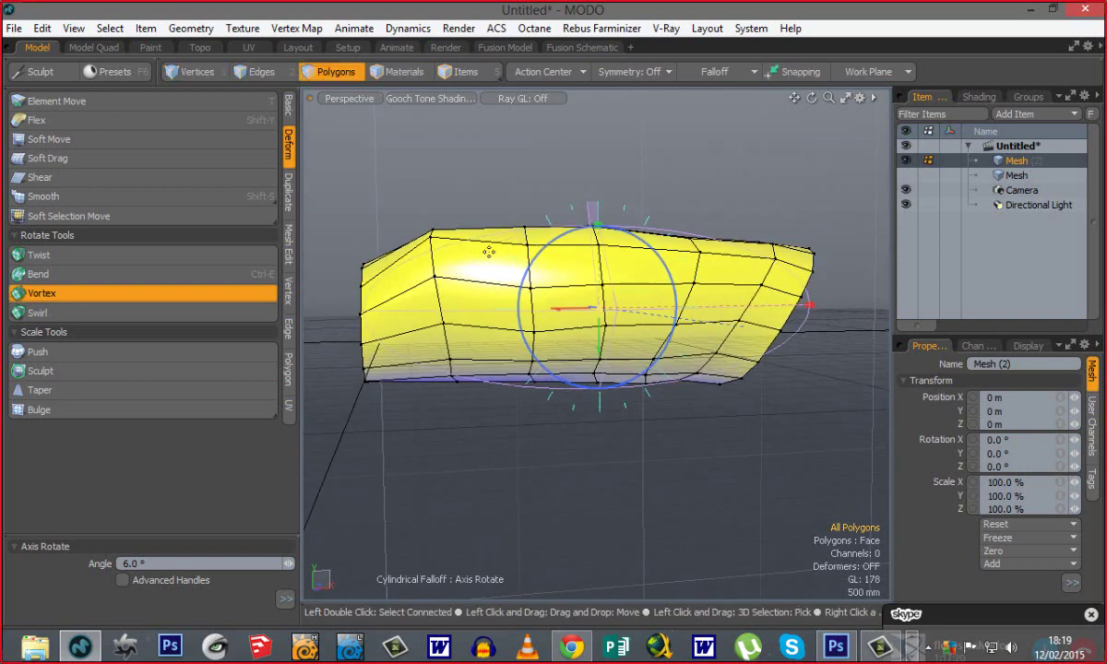
{"action": "left_click_drag", "start_coordinate": [573, 286], "coordinate": [574, 246], "text": "alt"}
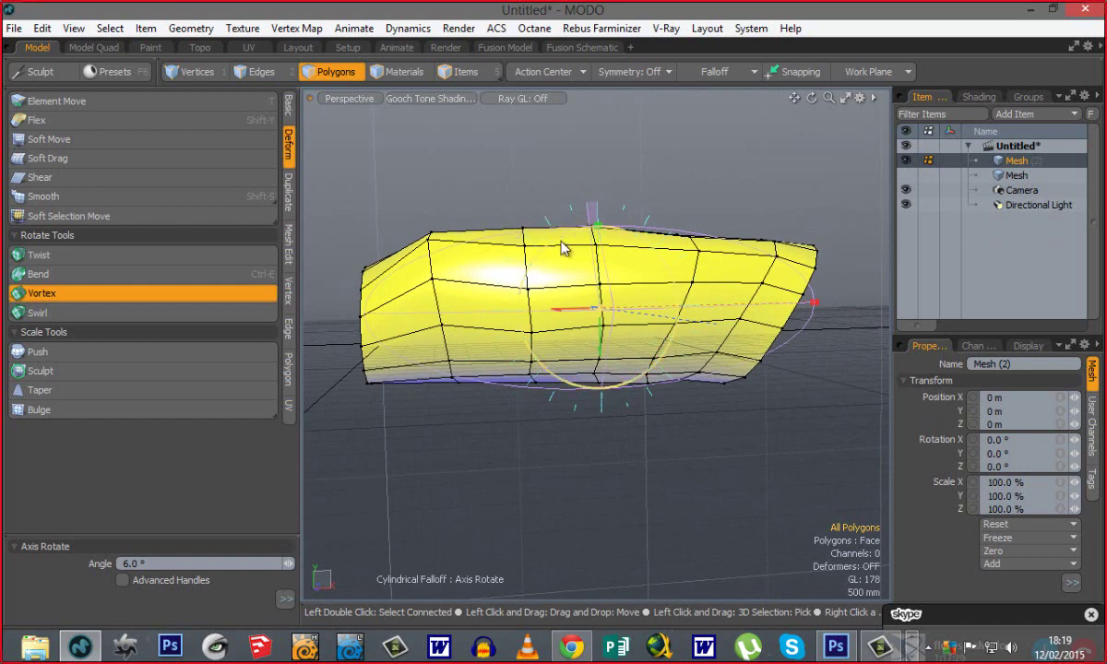
{"action": "left_click_drag", "start_coordinate": [566, 245], "coordinate": [567, 383]}
{"action": "key", "text": "space"}
Swirl the tube's middle section in both directions, finish at an angle of -40.6°, and leave the Swirl tool.
{"action": "left_click_drag", "start_coordinate": [601, 447], "coordinate": [593, 466], "text": "alt"}
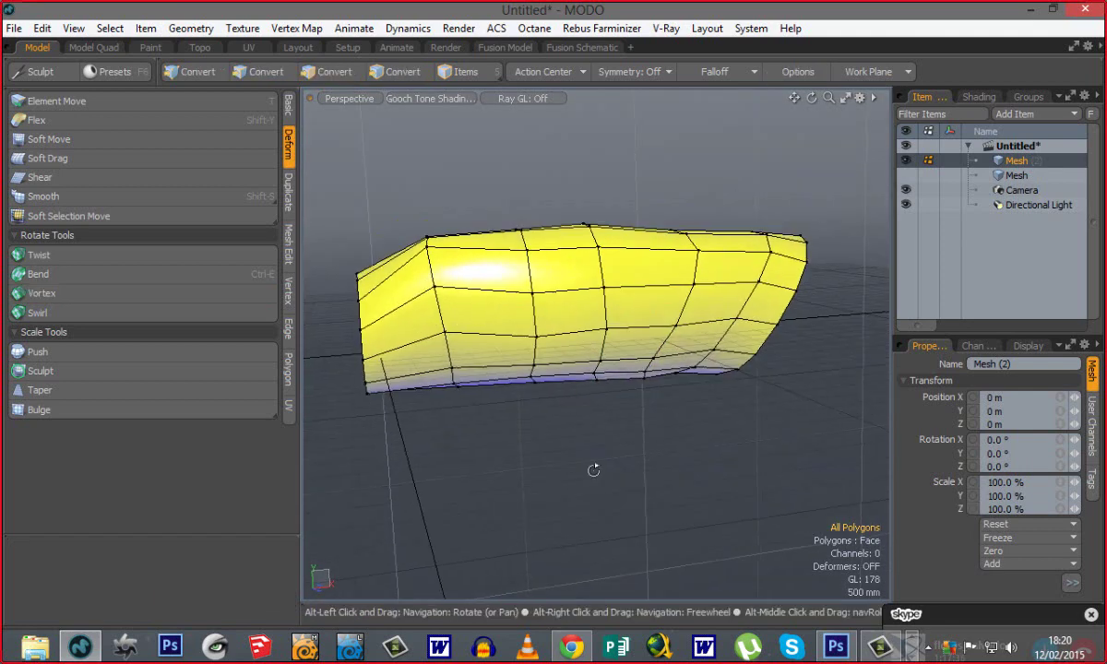
{"action": "left_click", "coordinate": [38, 313]}
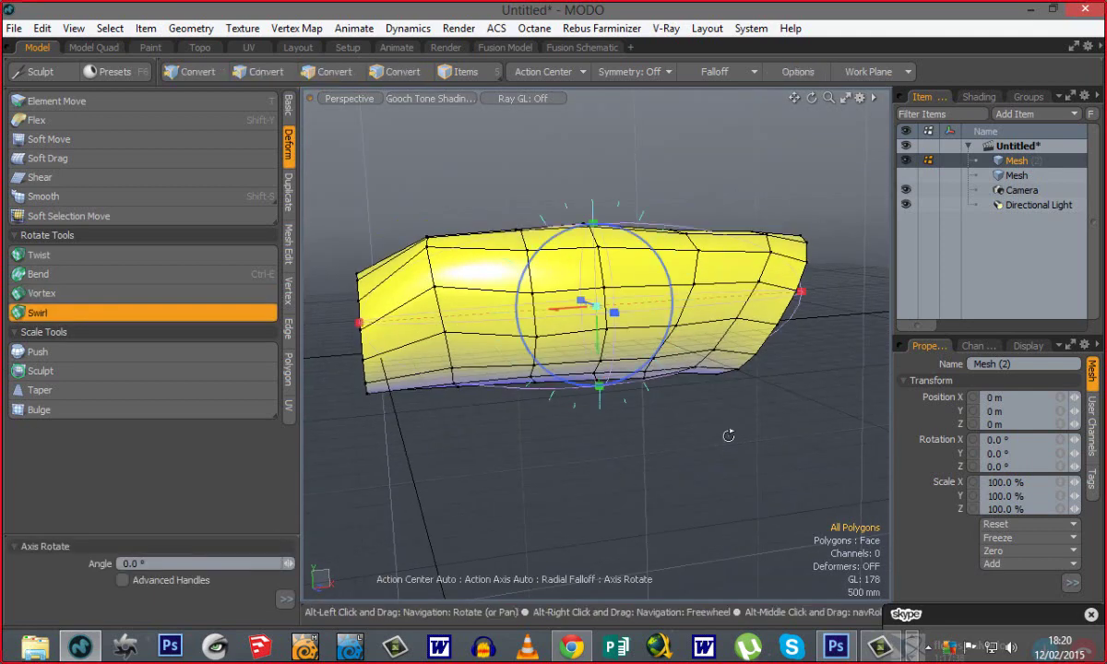
{"action": "left_click_drag", "start_coordinate": [729, 434], "coordinate": [565, 252], "text": "alt"}
{"action": "left_click_drag", "start_coordinate": [660, 387], "coordinate": [546, 262]}
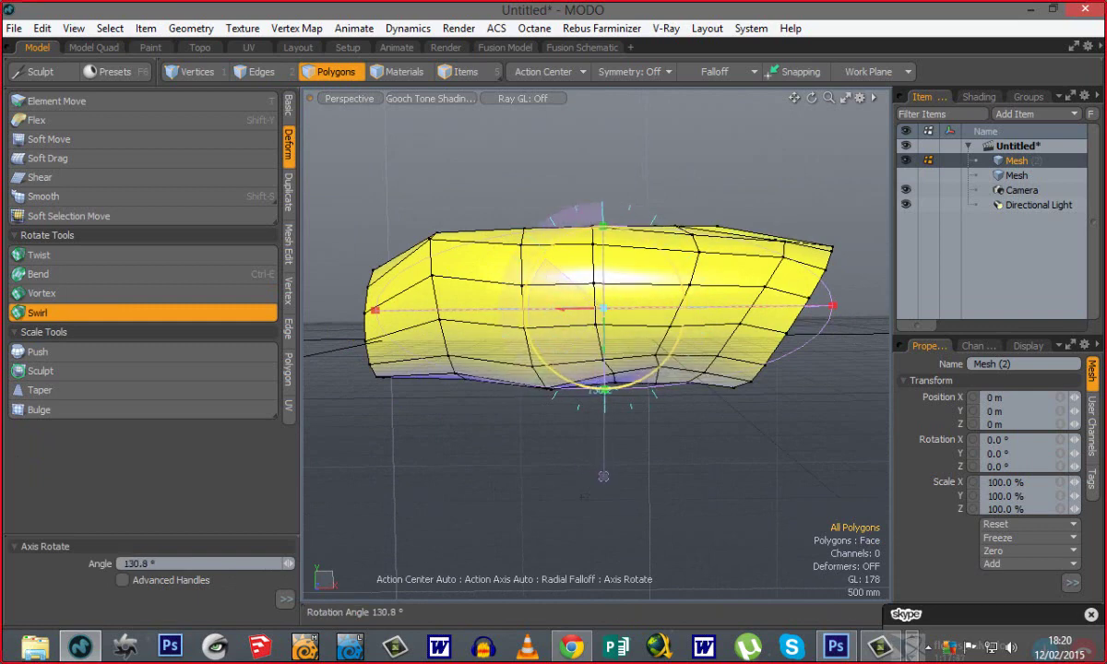
{"action": "left_click_drag", "start_coordinate": [603, 476], "coordinate": [655, 222]}
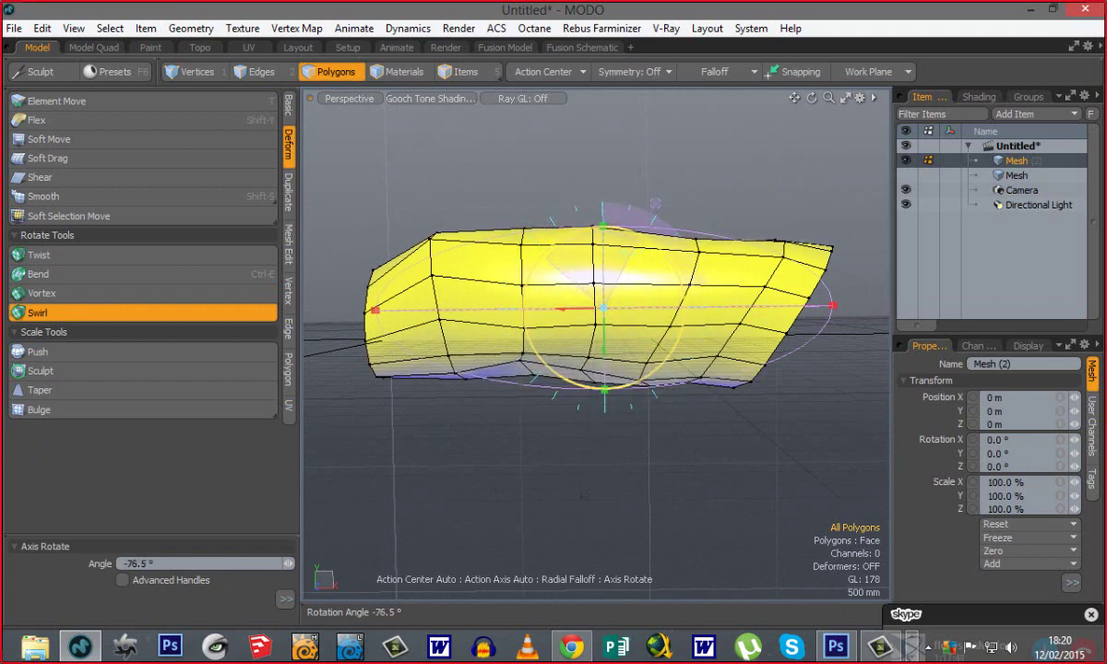
{"action": "left_click_drag", "start_coordinate": [415, 360], "coordinate": [654, 493], "text": "alt"}
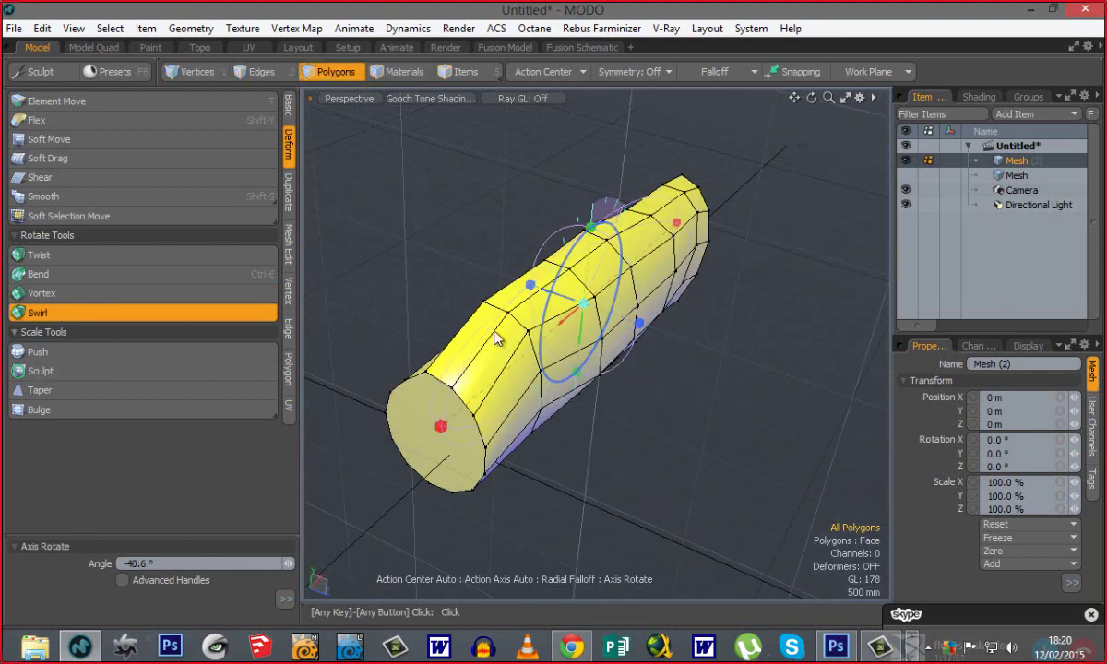
{"action": "left_click_drag", "start_coordinate": [542, 367], "coordinate": [581, 445], "text": "alt"}
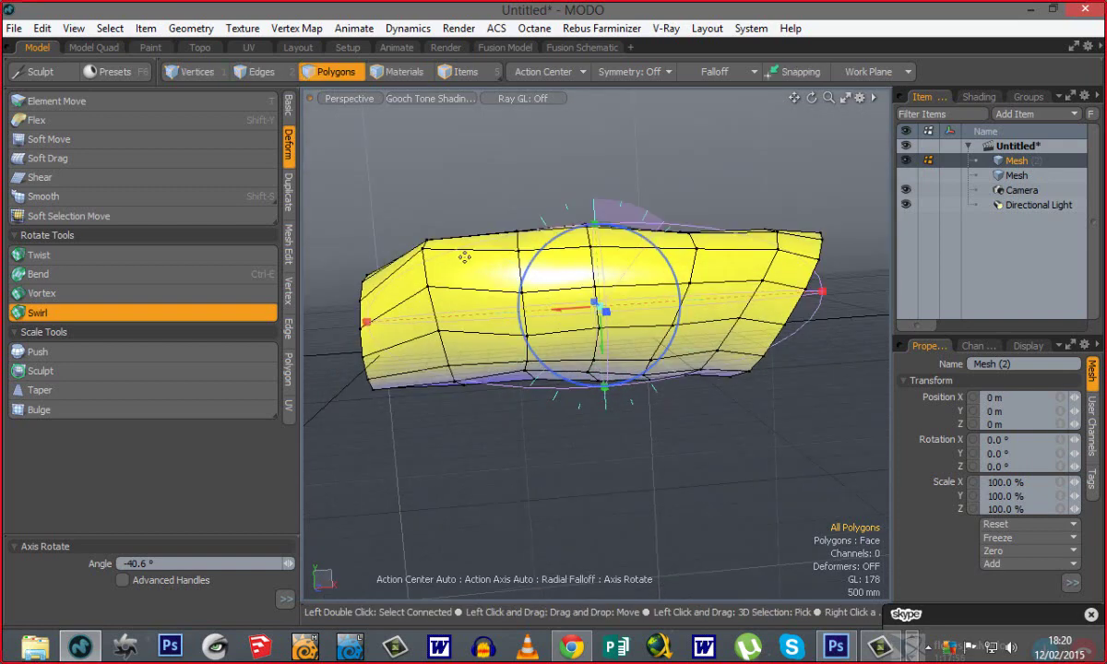
{"action": "key", "text": "space"}
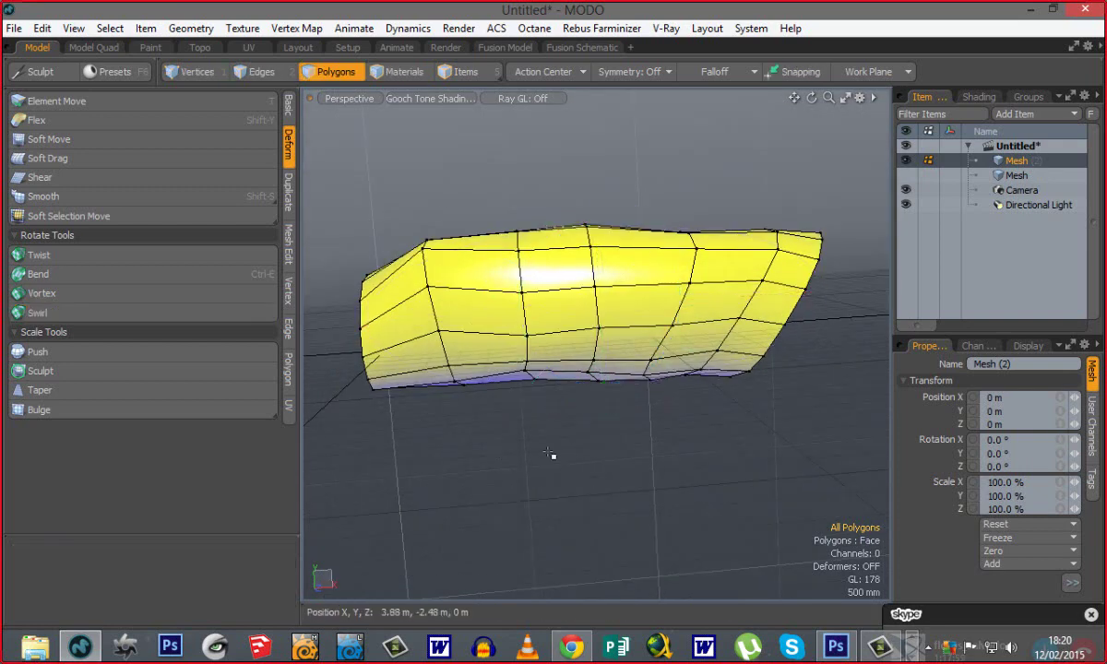
{"action": "left_click_drag", "start_coordinate": [511, 476], "coordinate": [494, 469], "text": "alt"}
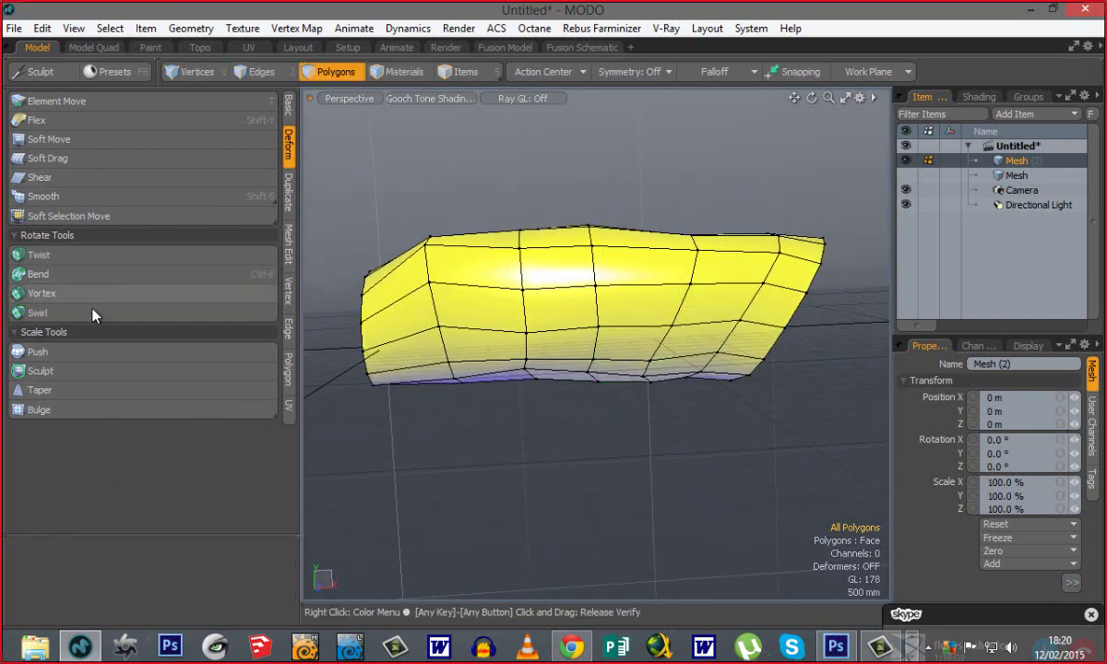
{"action": "key", "text": "alt"}
{"action": "left_click_drag", "start_coordinate": [591, 423], "coordinate": [613, 419], "text": "alt"}
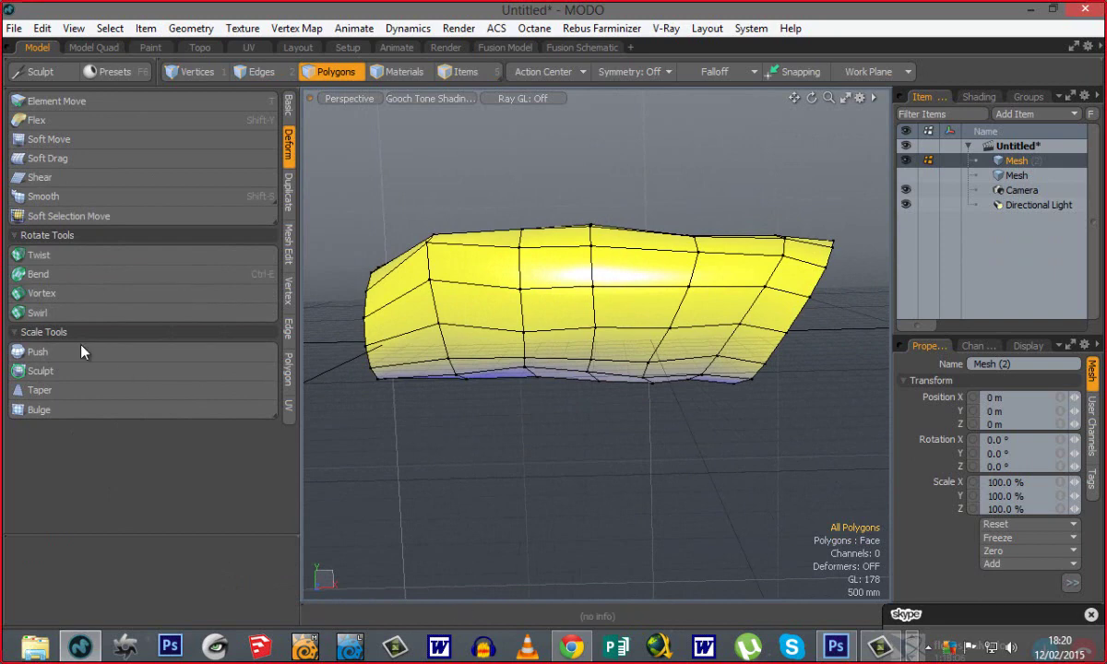
{"action": "key", "text": "alt+shift"}
{"action": "left_click_drag", "start_coordinate": [532, 420], "coordinate": [707, 518], "text": "alt+shift"}
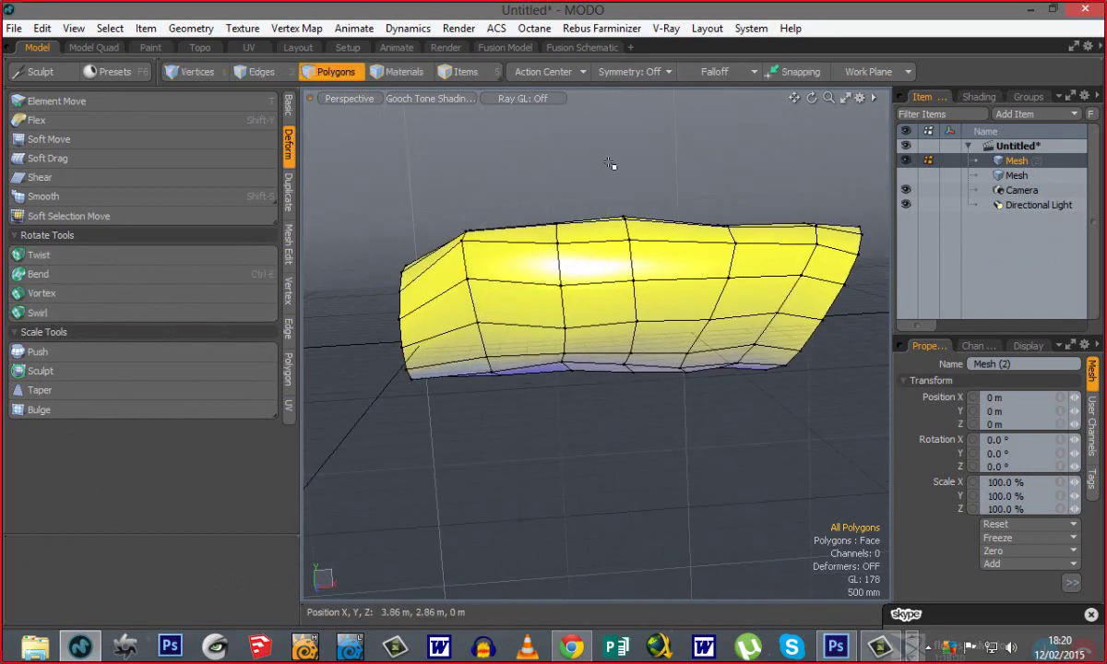
Delete the polygons that cap both ends of the tube-shaped mesh.
{"action": "left_click_drag", "start_coordinate": [544, 378], "coordinate": [728, 474], "text": "alt"}
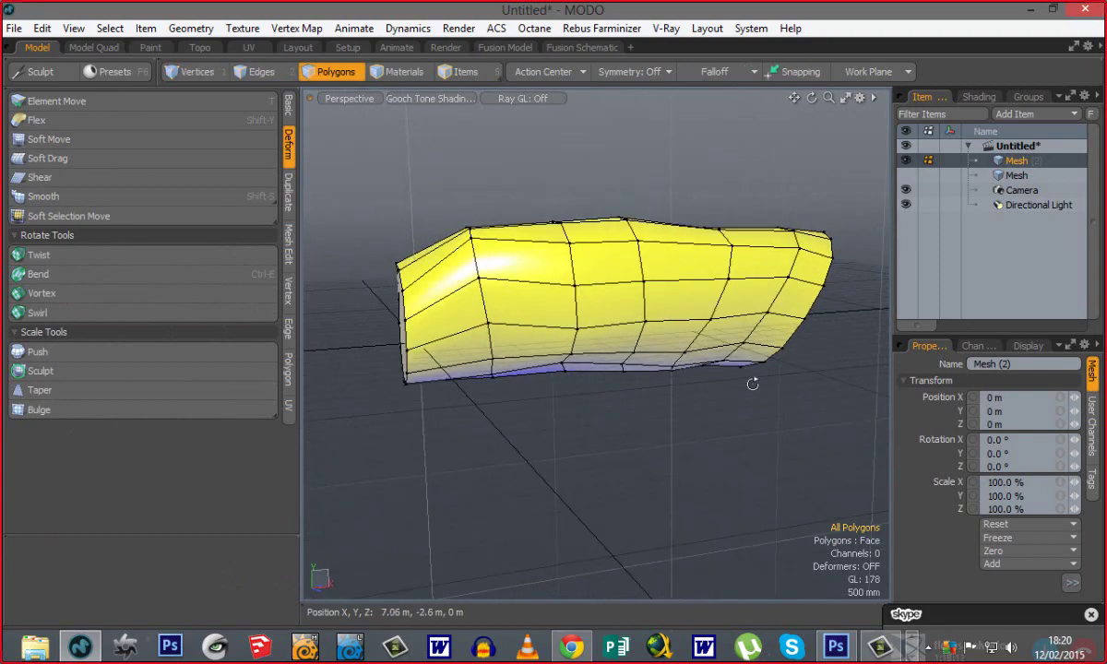
{"action": "left_click_drag", "start_coordinate": [752, 383], "coordinate": [674, 338], "text": "alt"}
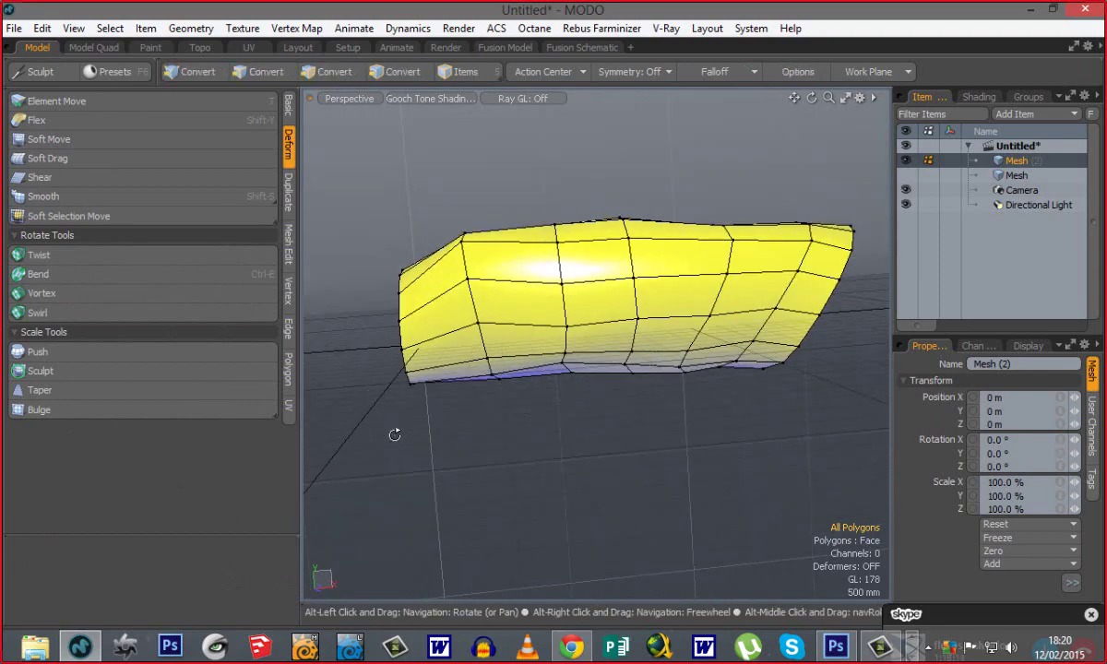
{"action": "left_click_drag", "start_coordinate": [395, 432], "coordinate": [553, 314], "text": "alt"}
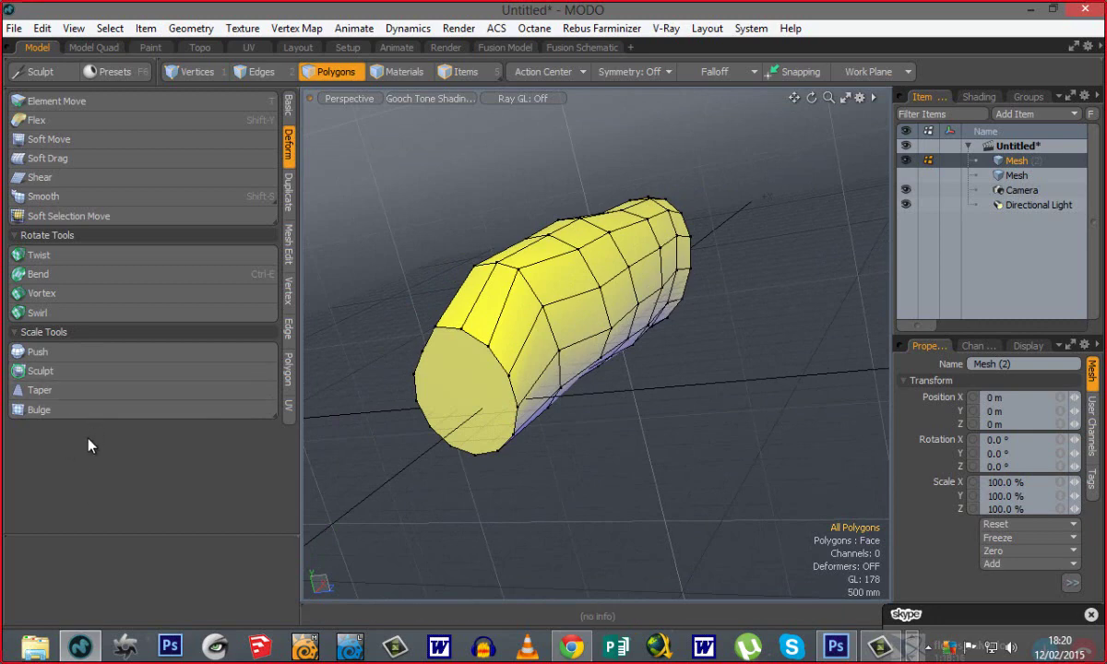
{"action": "left_click", "coordinate": [63, 355]}
{"action": "key", "text": "space"}
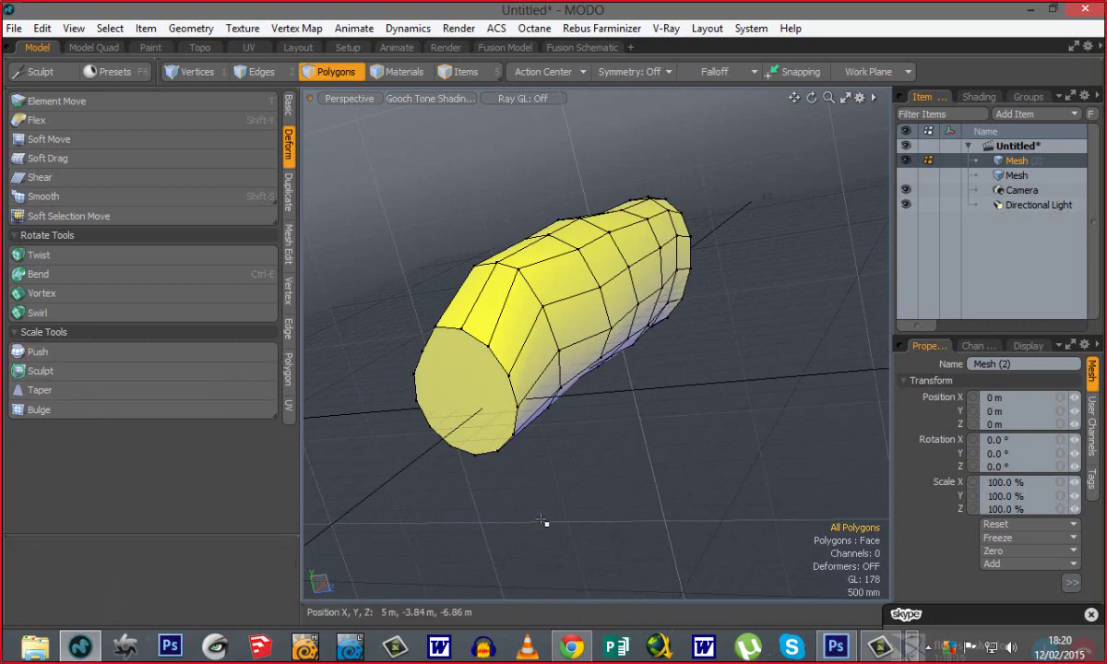
{"action": "left_click_drag", "start_coordinate": [384, 456], "coordinate": [494, 440], "text": "alt"}
{"action": "left_click", "coordinate": [494, 440]}
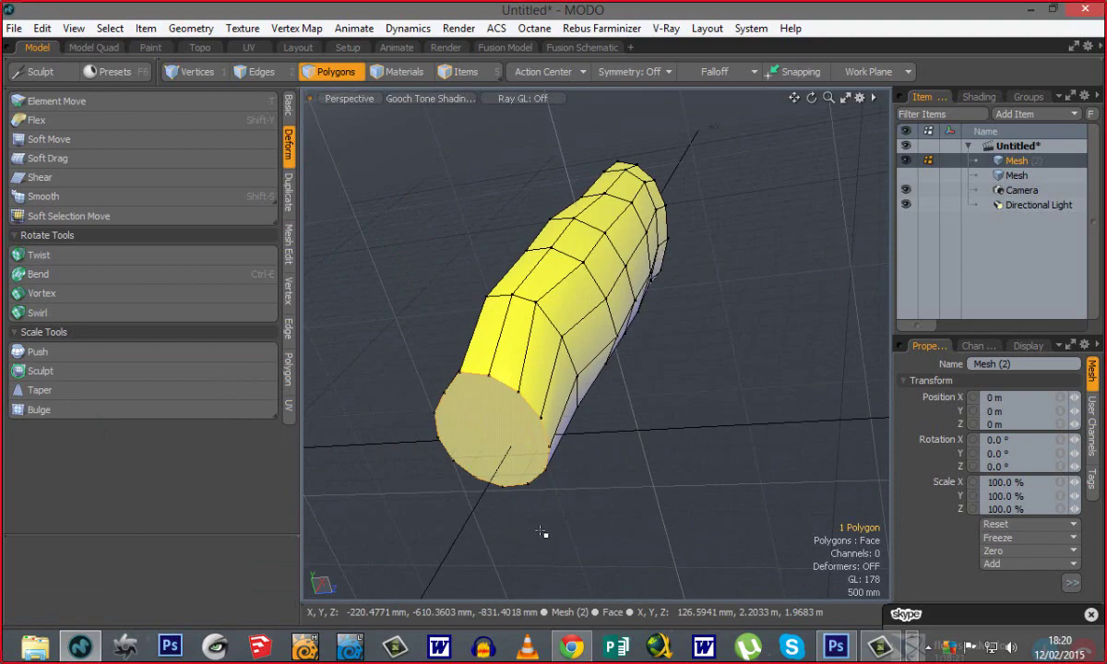
{"action": "left_click", "coordinate": [543, 470]}
{"action": "left_click_drag", "start_coordinate": [692, 433], "coordinate": [663, 361], "text": "alt"}
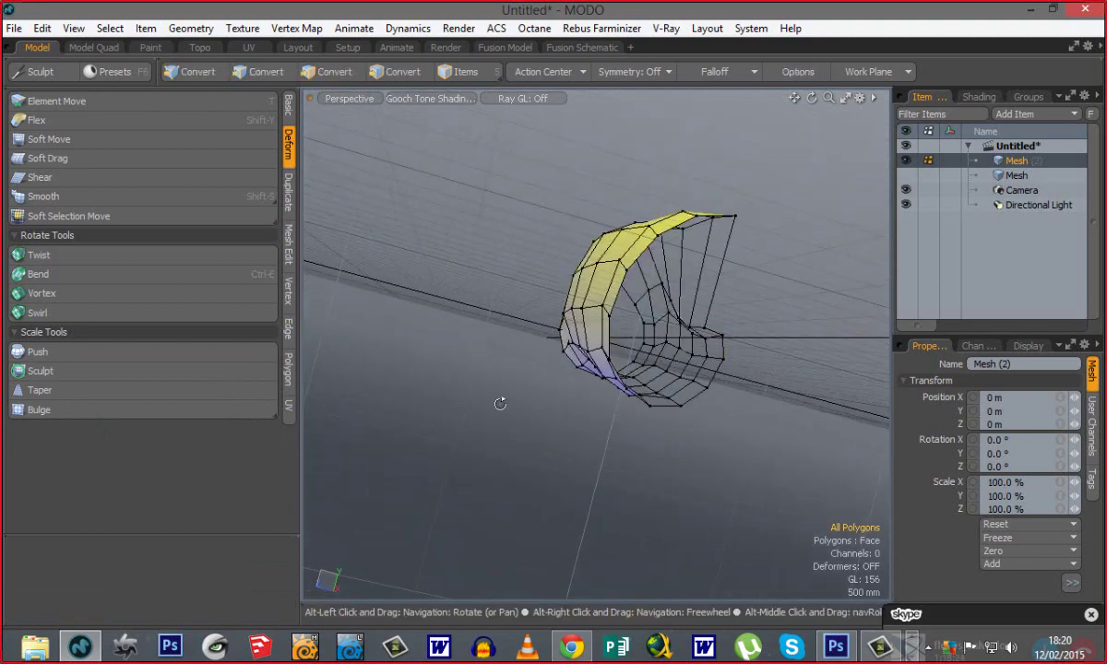
Inspect the open-ended tube mesh from several angles, including its hollow interior.
{"action": "left_click_drag", "start_coordinate": [499, 403], "coordinate": [558, 349], "text": "alt"}
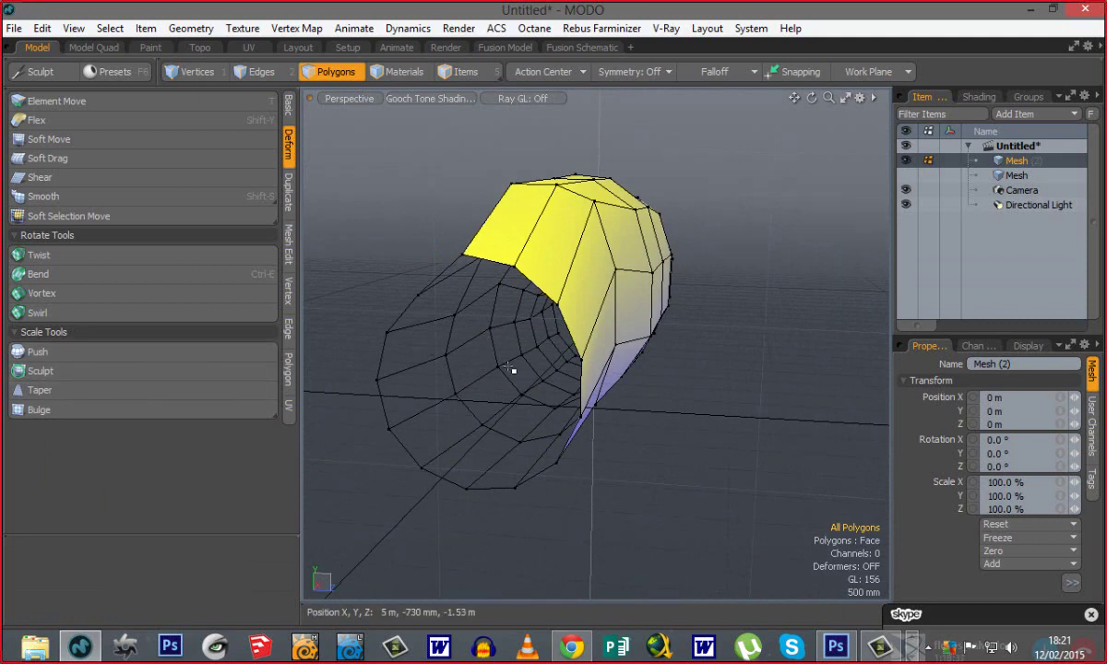
{"action": "left_click_drag", "start_coordinate": [512, 370], "coordinate": [577, 334], "text": "alt"}
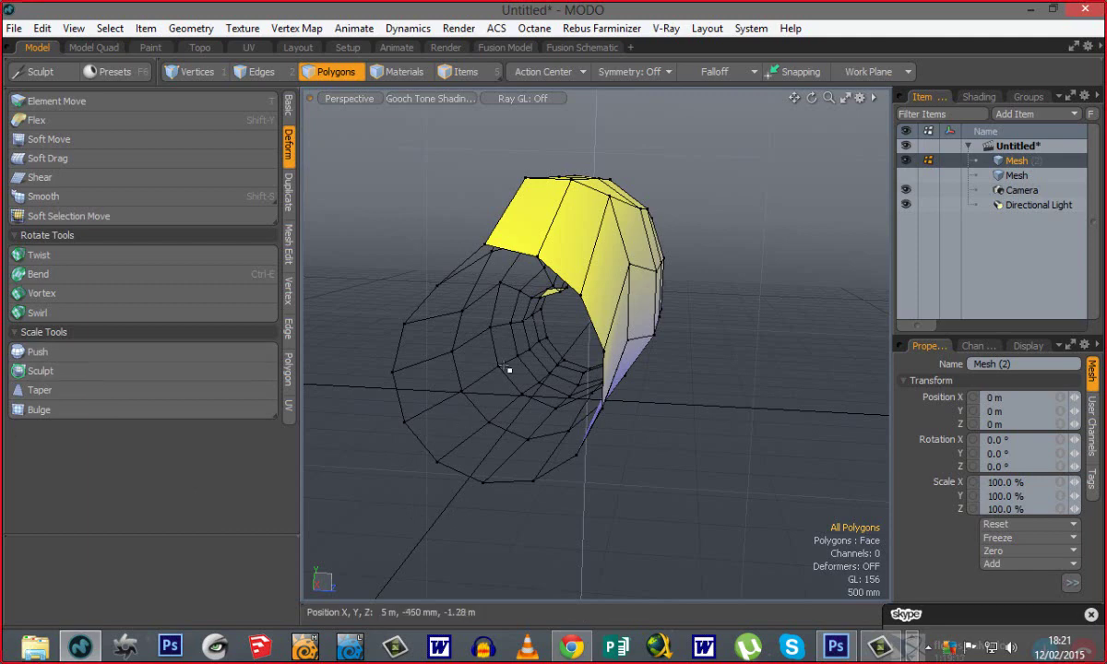
{"action": "left_click_drag", "start_coordinate": [542, 358], "coordinate": [544, 289], "text": "alt"}
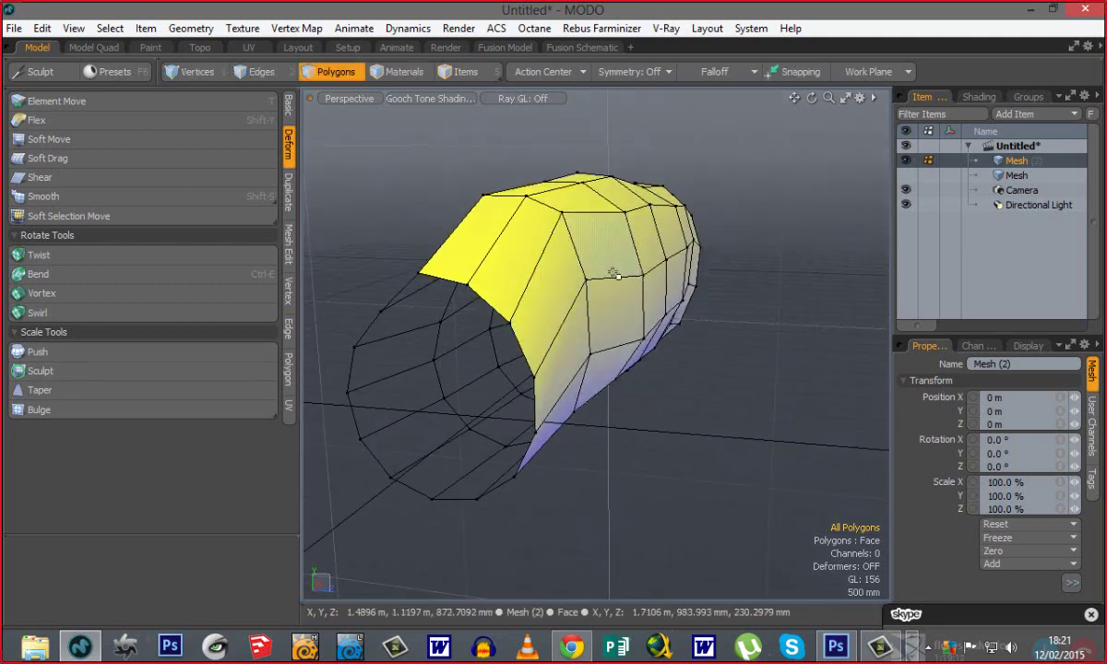
{"action": "left_click_drag", "start_coordinate": [628, 417], "coordinate": [642, 420], "text": "alt"}
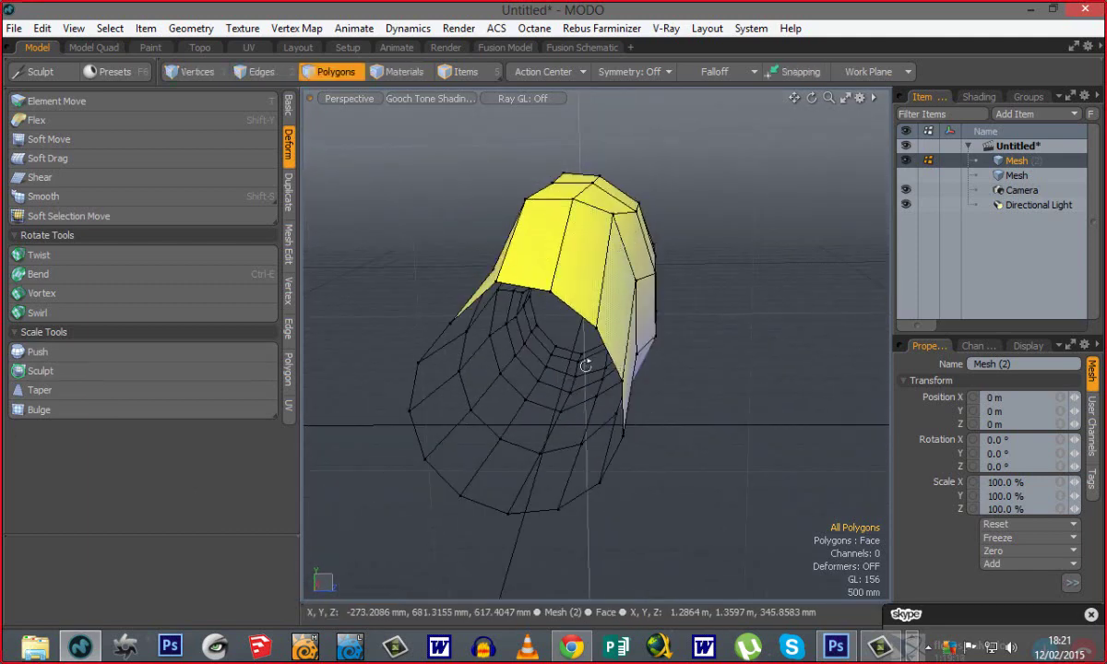
{"action": "left_click_drag", "start_coordinate": [586, 368], "coordinate": [447, 304], "text": "alt"}
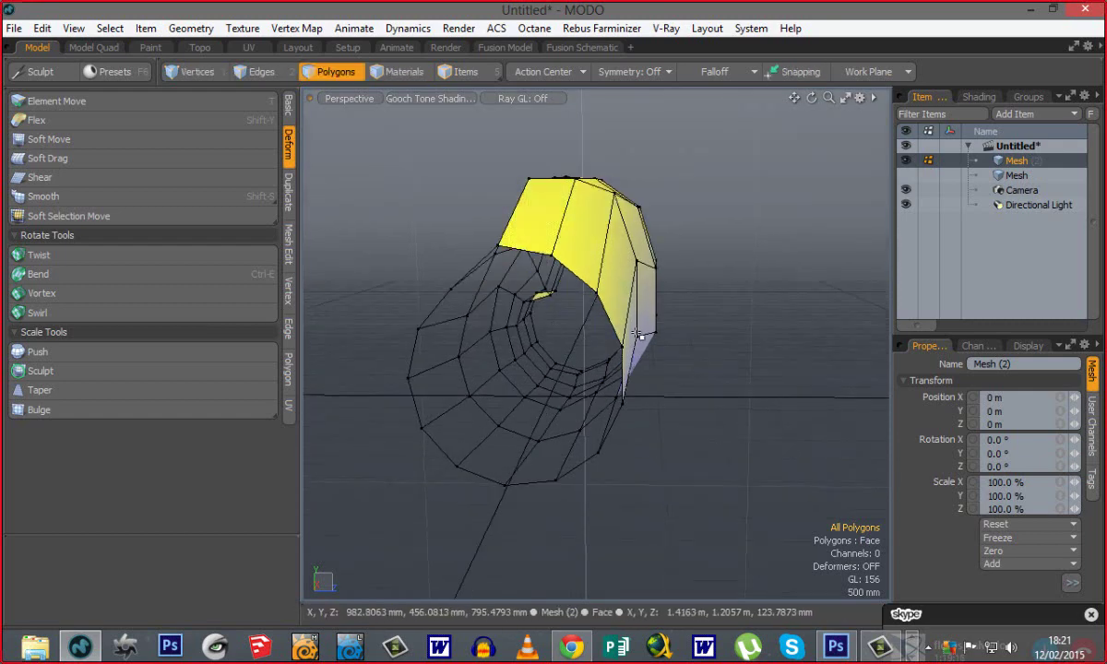
{"action": "left_click_drag", "start_coordinate": [543, 336], "coordinate": [567, 290], "text": "alt"}
{"action": "left_click_drag", "start_coordinate": [648, 247], "coordinate": [593, 217], "text": "ctrl+alt"}
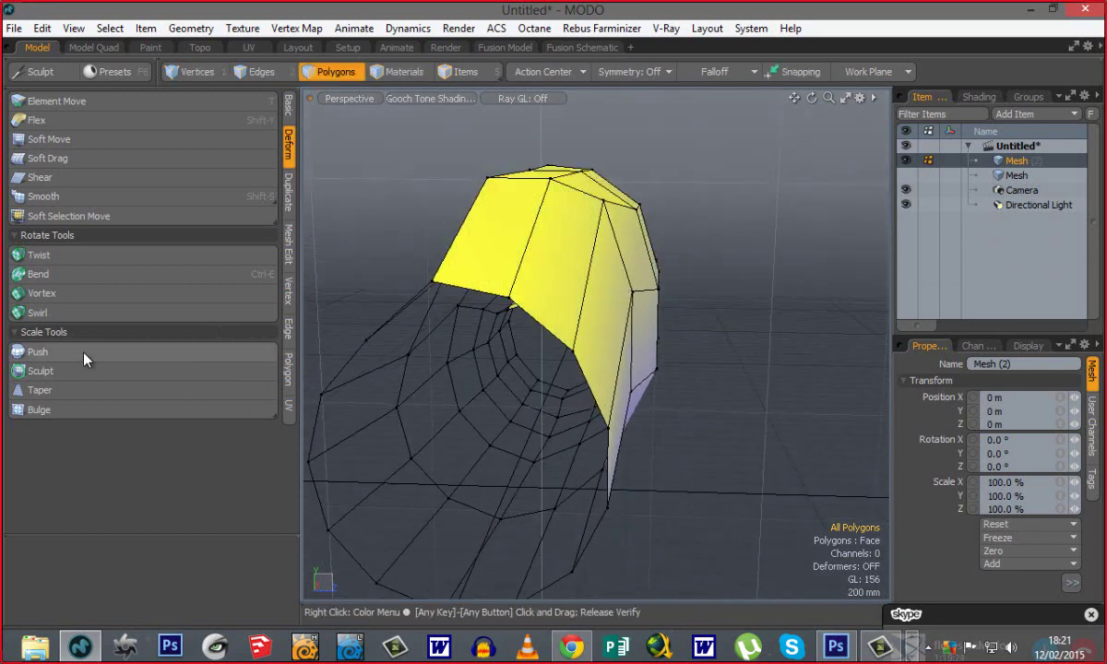
{"action": "left_click_drag", "start_coordinate": [564, 316], "coordinate": [576, 249], "text": "alt"}
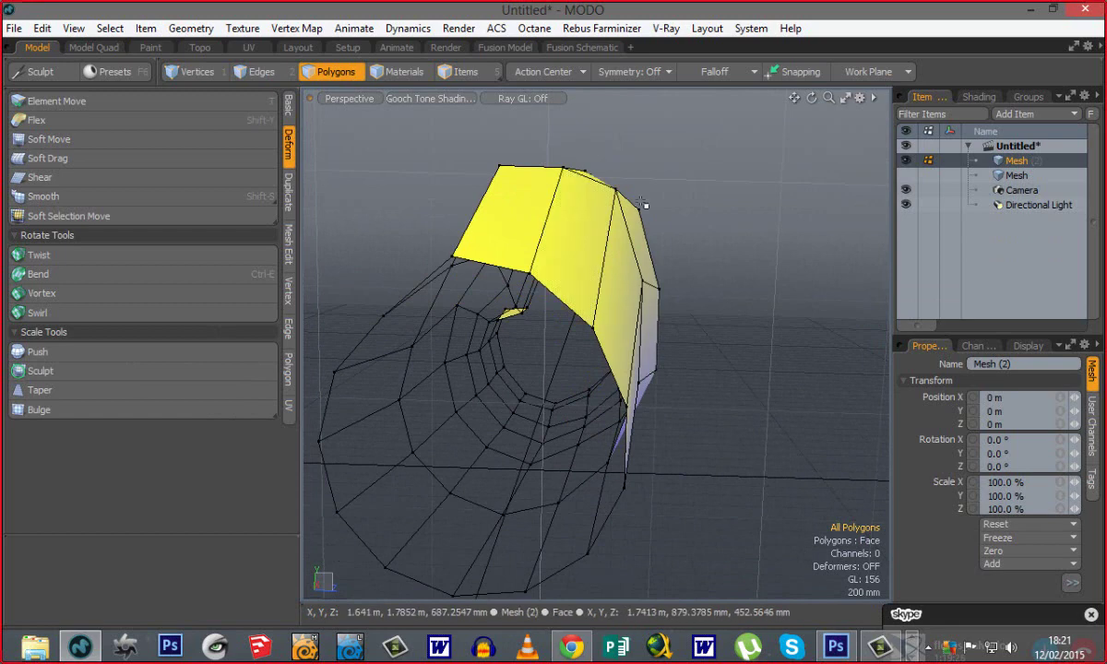
{"action": "left_click_drag", "start_coordinate": [517, 367], "coordinate": [497, 371], "text": "alt"}
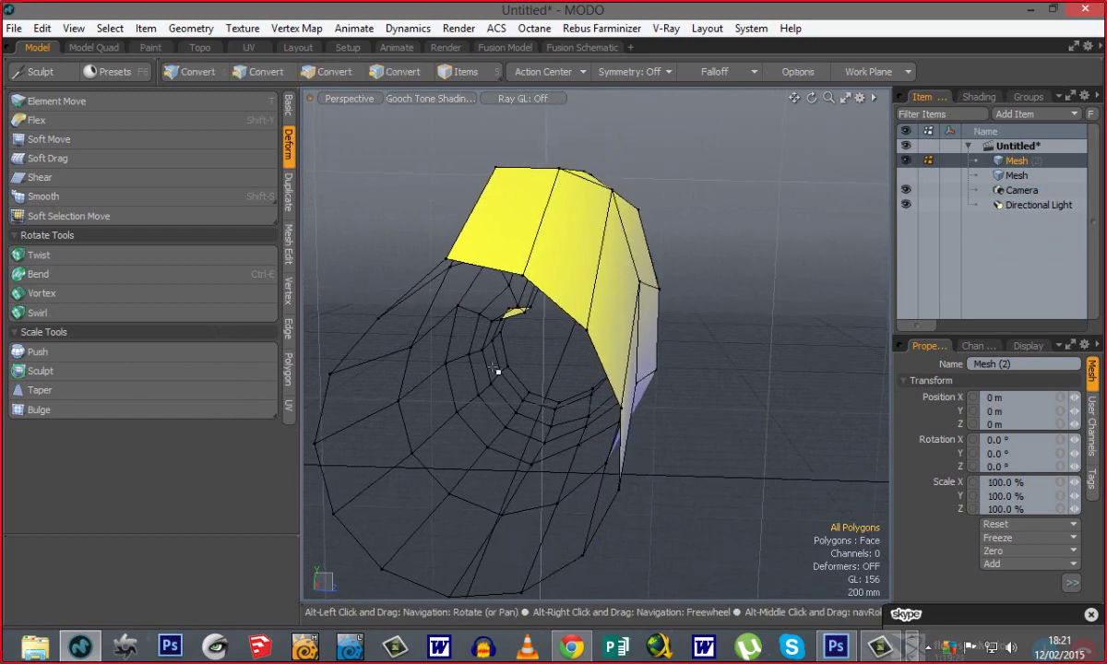
Expand the whole open tube with the Push tool to a distance of about 310 mm.
{"action": "left_click", "coordinate": [55, 355]}
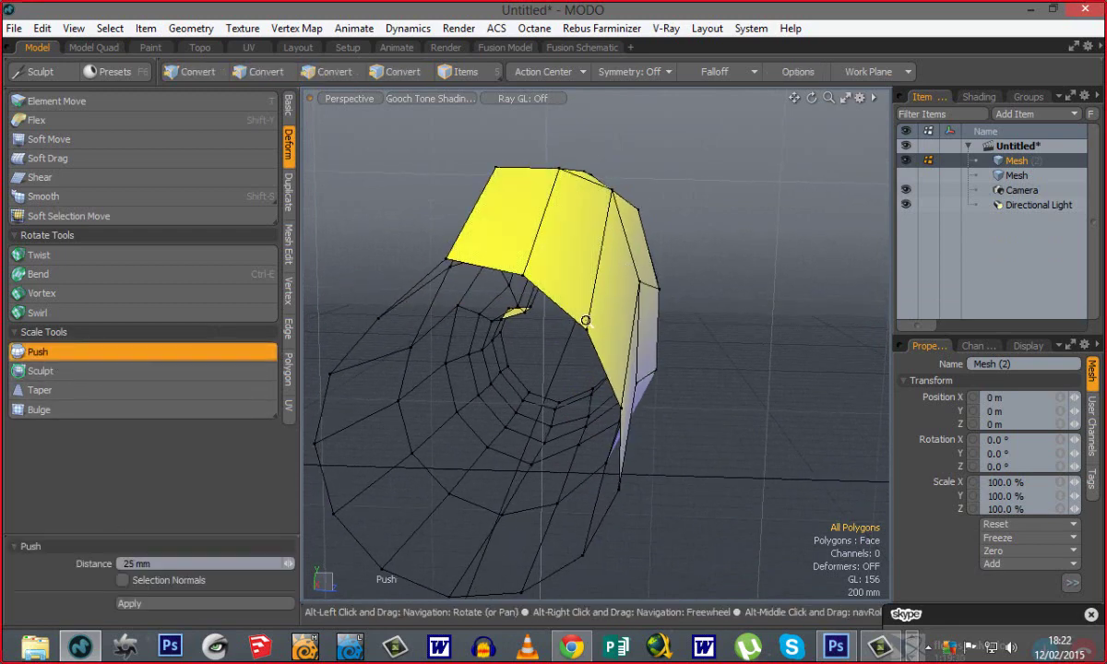
{"action": "left_click_drag", "start_coordinate": [581, 305], "coordinate": [729, 328], "text": "ctrl+alt"}
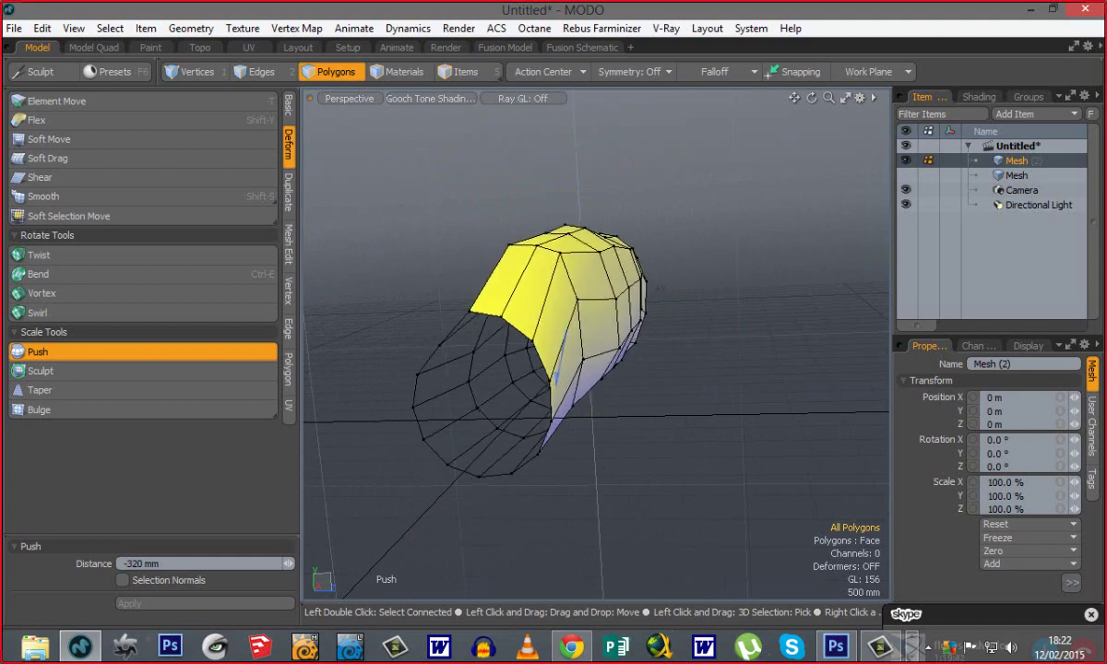
{"action": "left_click_drag", "start_coordinate": [516, 387], "coordinate": [609, 362]}
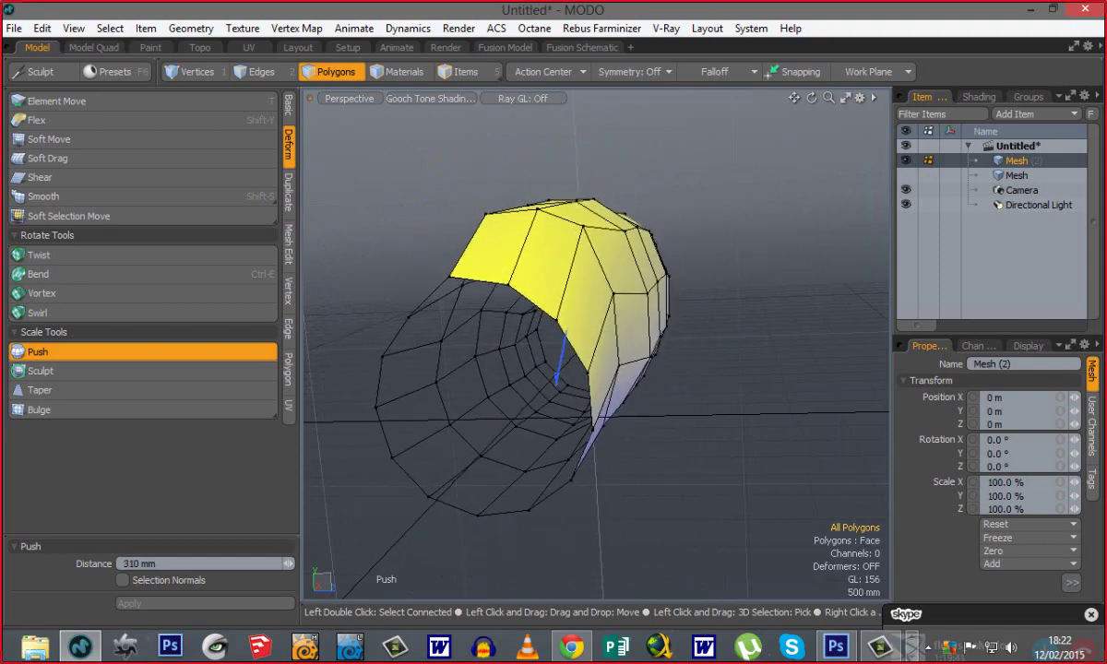
{"action": "key", "text": "q"}
Subdivide the whole tube mesh twice to get a dense, smooth polygon grid.
{"action": "left_click_drag", "start_coordinate": [679, 375], "coordinate": [619, 360], "text": "alt"}
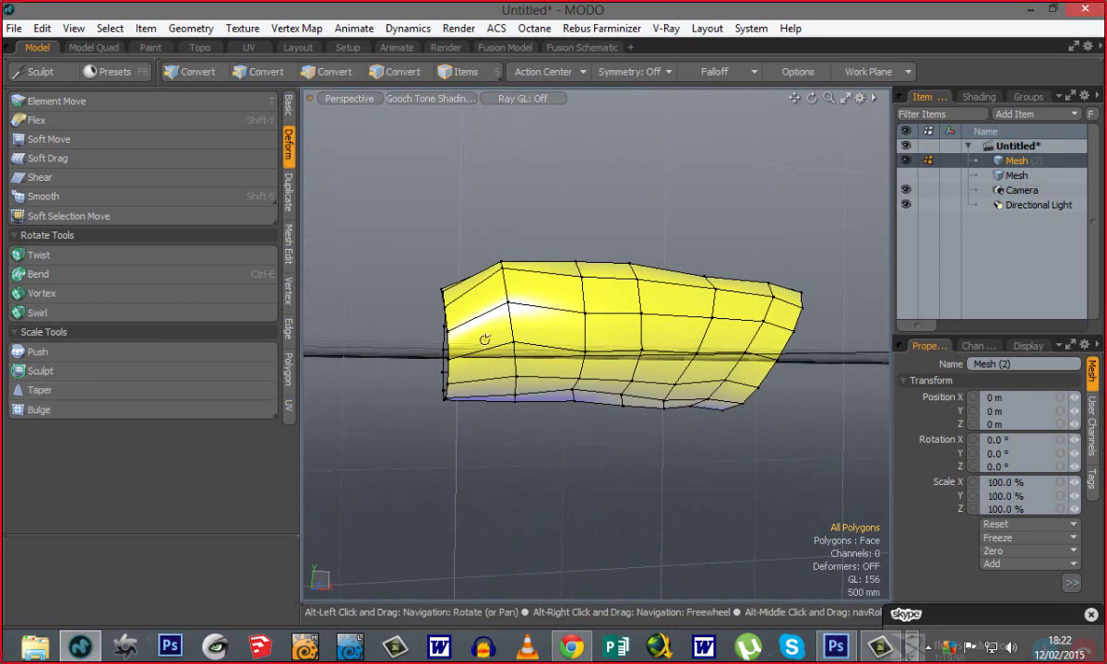
{"action": "left_click_drag", "start_coordinate": [481, 328], "coordinate": [590, 415], "text": "alt"}
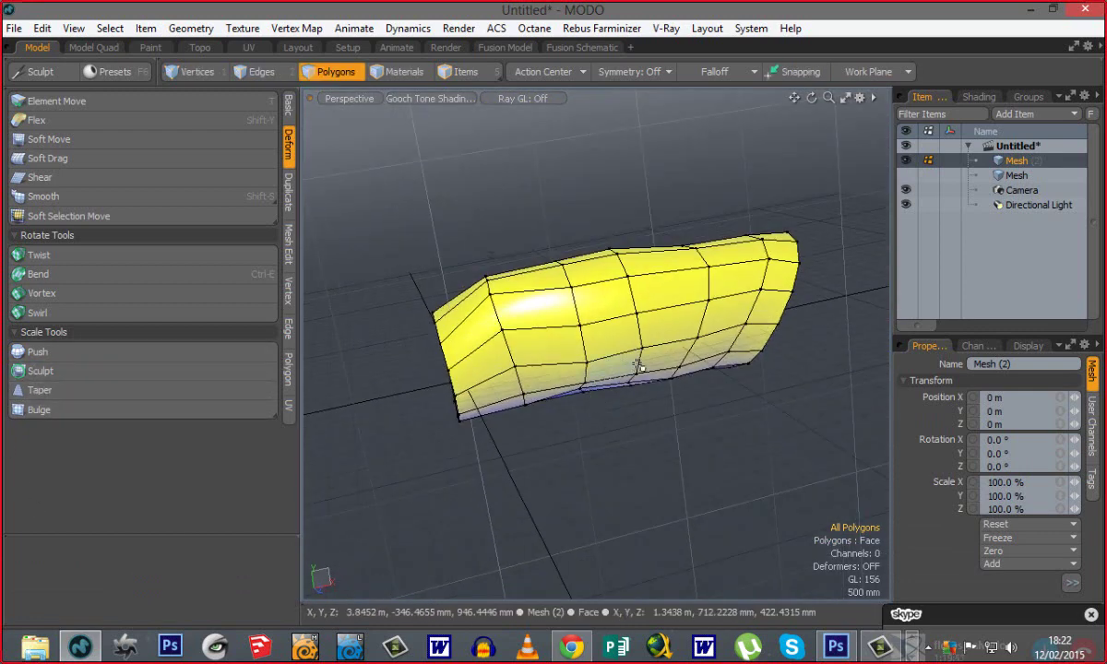
{"action": "key", "text": "d"}
{"action": "key", "text": "d"}
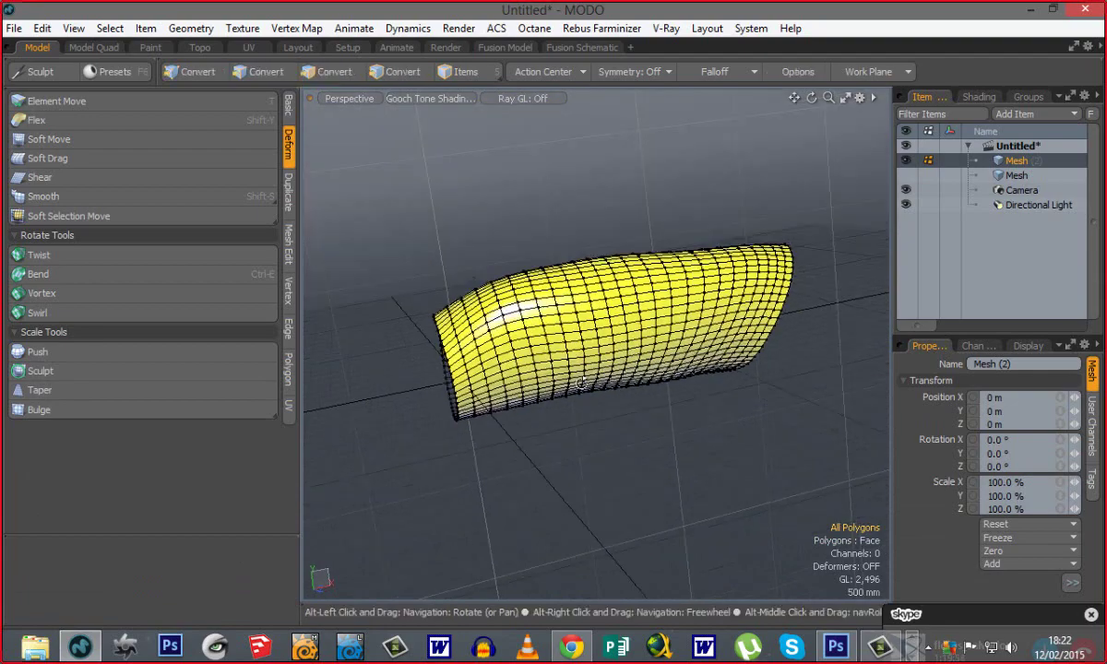
Sculpt raised bulges along the tube's side with the sculpt push brush at 30% offset and 5% step.
{"action": "left_click_drag", "start_coordinate": [600, 455], "coordinate": [587, 454], "text": "alt"}
{"action": "mouse_move", "coordinate": [540, 344]}
{"action": "left_mouse_down", "text": "alt"}
{"action": "mouse_move", "coordinate": [685, 362]}
{"action": "mouse_move", "coordinate": [622, 346]}
{"action": "mouse_move", "coordinate": [661, 382]}
{"action": "left_mouse_up", "text": "alt"}
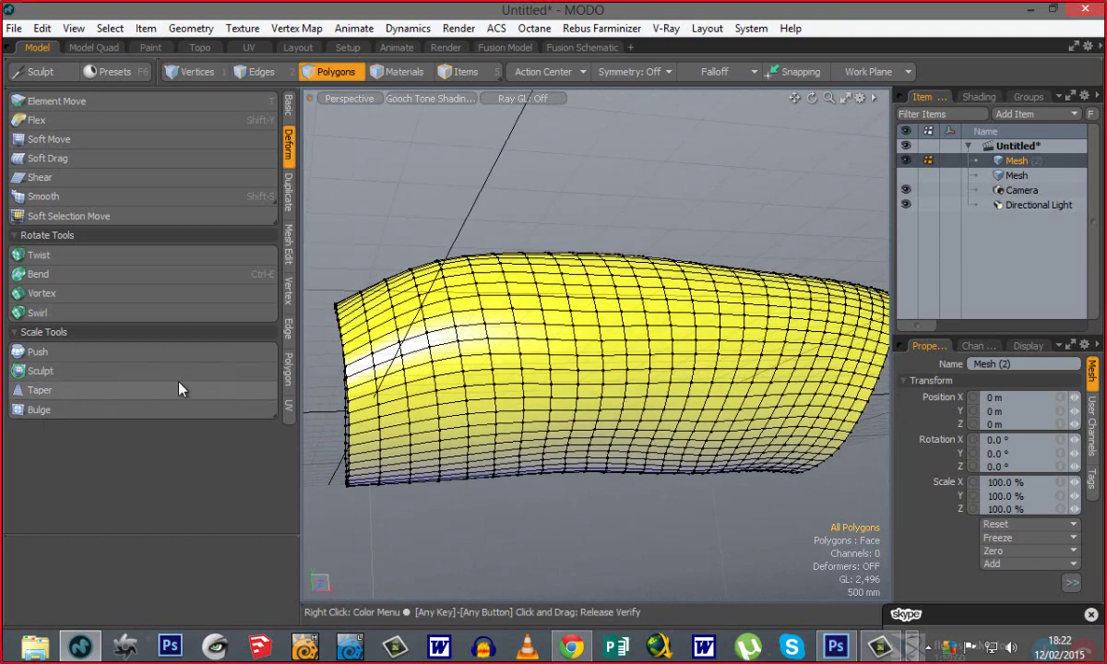
{"action": "left_click", "coordinate": [55, 371]}
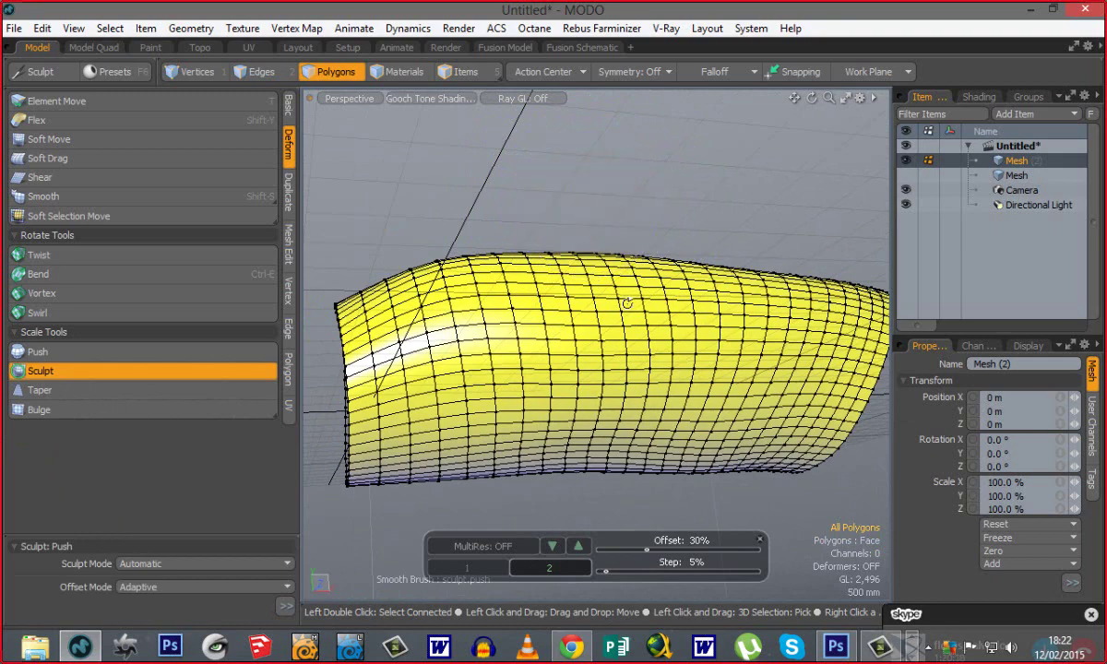
{"action": "mouse_move", "coordinate": [627, 304]}
{"action": "left_mouse_down", "text": "alt"}
{"action": "mouse_move", "coordinate": [553, 294]}
{"action": "mouse_move", "coordinate": [572, 287]}
{"action": "mouse_move", "coordinate": [593, 321]}
{"action": "mouse_move", "coordinate": [643, 348]}
{"action": "left_mouse_up", "text": "alt"}
{"action": "mouse_move", "coordinate": [572, 295]}
{"action": "left_mouse_down"}
{"action": "mouse_move", "coordinate": [516, 305]}
{"action": "mouse_move", "coordinate": [544, 374]}
{"action": "mouse_move", "coordinate": [517, 318]}
{"action": "mouse_move", "coordinate": [577, 355]}
{"action": "mouse_move", "coordinate": [521, 309]}
{"action": "mouse_move", "coordinate": [559, 337]}
{"action": "mouse_move", "coordinate": [554, 314]}
{"action": "mouse_move", "coordinate": [544, 397]}
{"action": "mouse_move", "coordinate": [549, 387]}
{"action": "left_mouse_up"}
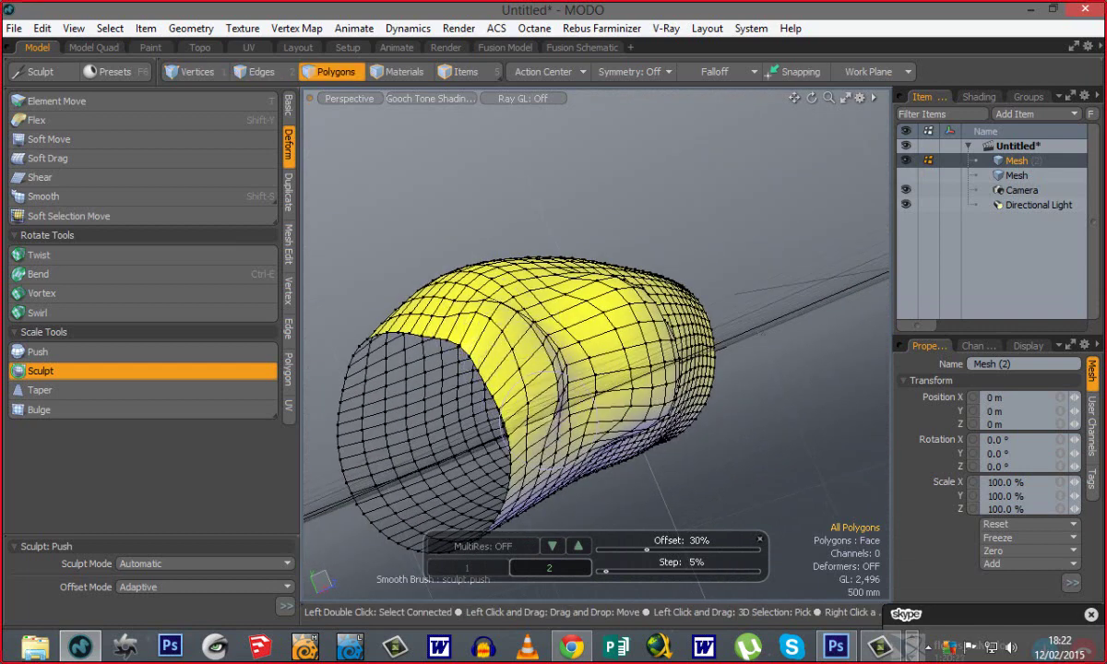
{"action": "left_click_drag", "start_coordinate": [498, 429], "coordinate": [515, 450]}
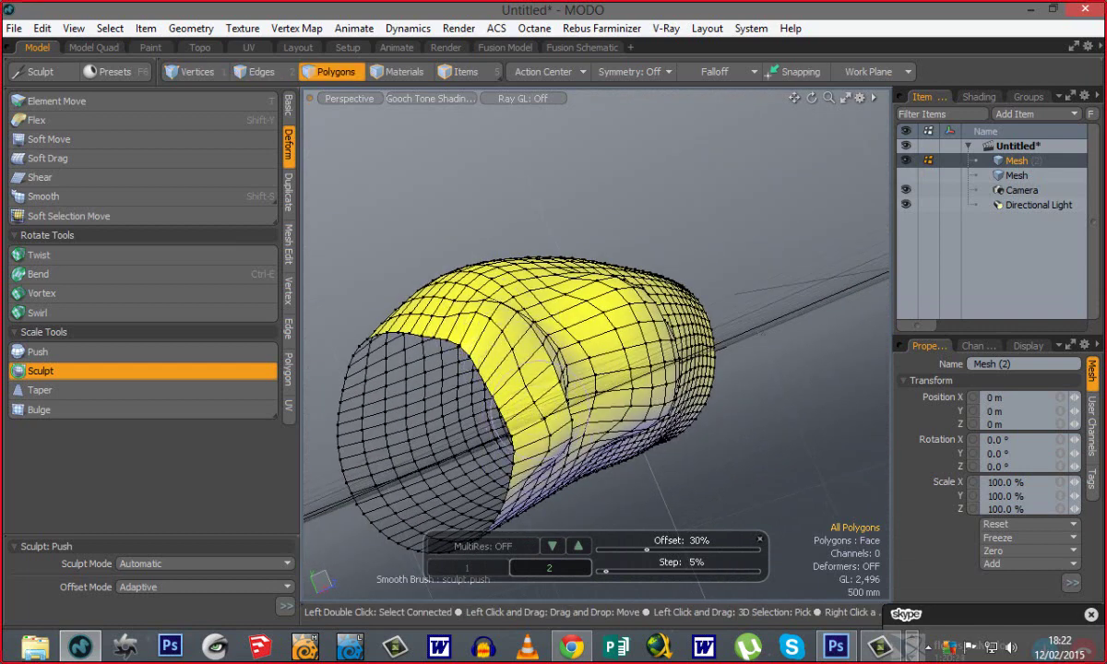
{"action": "mouse_move", "coordinate": [463, 399]}
{"action": "left_mouse_down", "text": "alt"}
{"action": "mouse_move", "coordinate": [656, 395]}
{"action": "mouse_move", "coordinate": [593, 394]}
{"action": "left_mouse_up", "text": "alt"}
{"action": "mouse_move", "coordinate": [661, 319]}
{"action": "left_mouse_down"}
{"action": "mouse_move", "coordinate": [650, 355]}
{"action": "mouse_move", "coordinate": [719, 369]}
{"action": "mouse_move", "coordinate": [723, 386]}
{"action": "left_mouse_up"}
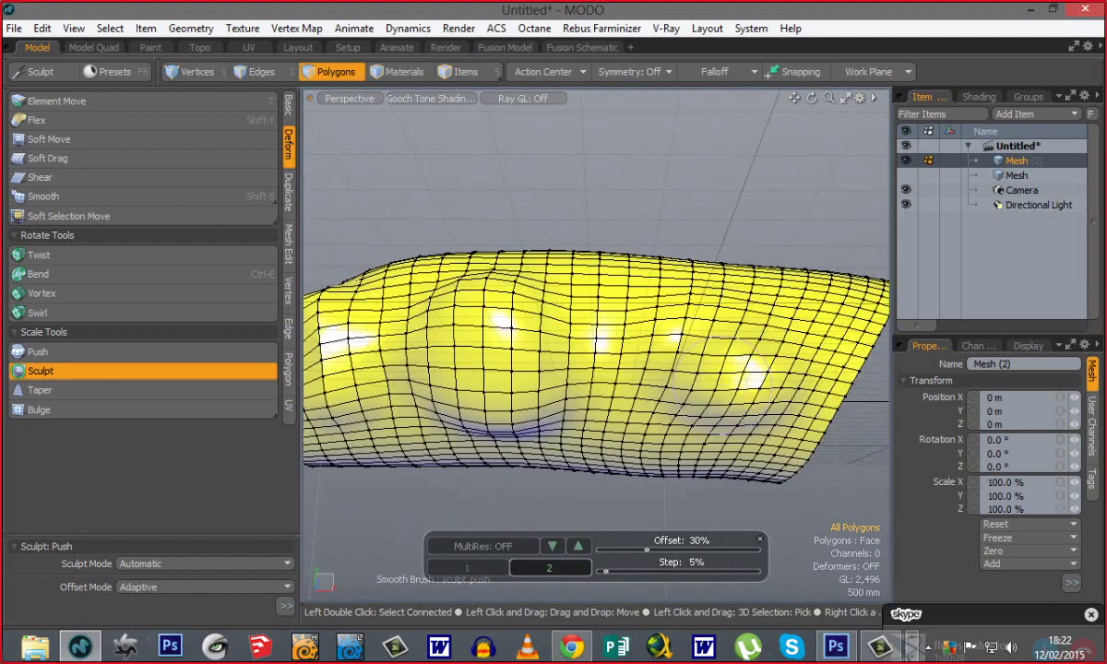
Sculpt further push strokes around the tube's sides and lower part to extend the uneven surface.
{"action": "mouse_move", "coordinate": [651, 355]}
{"action": "left_mouse_down", "text": "alt"}
{"action": "mouse_move", "coordinate": [615, 385]}
{"action": "mouse_move", "coordinate": [646, 369]}
{"action": "left_mouse_up", "text": "alt"}
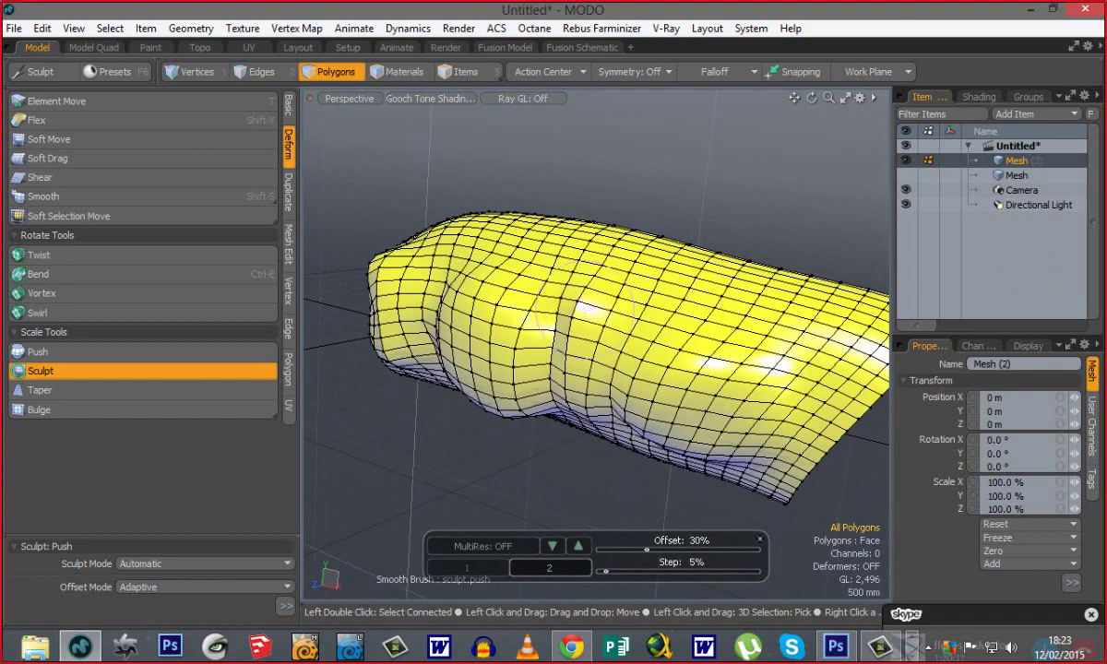
{"action": "left_click_drag", "start_coordinate": [550, 393], "coordinate": [738, 392], "text": "alt"}
{"action": "mouse_move", "coordinate": [490, 283]}
{"action": "left_mouse_down"}
{"action": "mouse_move", "coordinate": [447, 319]}
{"action": "mouse_move", "coordinate": [480, 286]}
{"action": "mouse_move", "coordinate": [489, 342]}
{"action": "left_mouse_up"}
{"action": "left_click_drag", "start_coordinate": [555, 352], "coordinate": [710, 381], "text": "alt"}
{"action": "left_click_drag", "start_coordinate": [710, 381], "coordinate": [674, 357], "text": "alt+shift"}
{"action": "left_click_drag", "start_coordinate": [649, 343], "coordinate": [656, 300]}
{"action": "mouse_move", "coordinate": [613, 358]}
{"action": "left_mouse_down", "text": "alt"}
{"action": "mouse_move", "coordinate": [686, 418]}
{"action": "mouse_move", "coordinate": [648, 408]}
{"action": "mouse_move", "coordinate": [652, 370]}
{"action": "left_mouse_up", "text": "alt"}
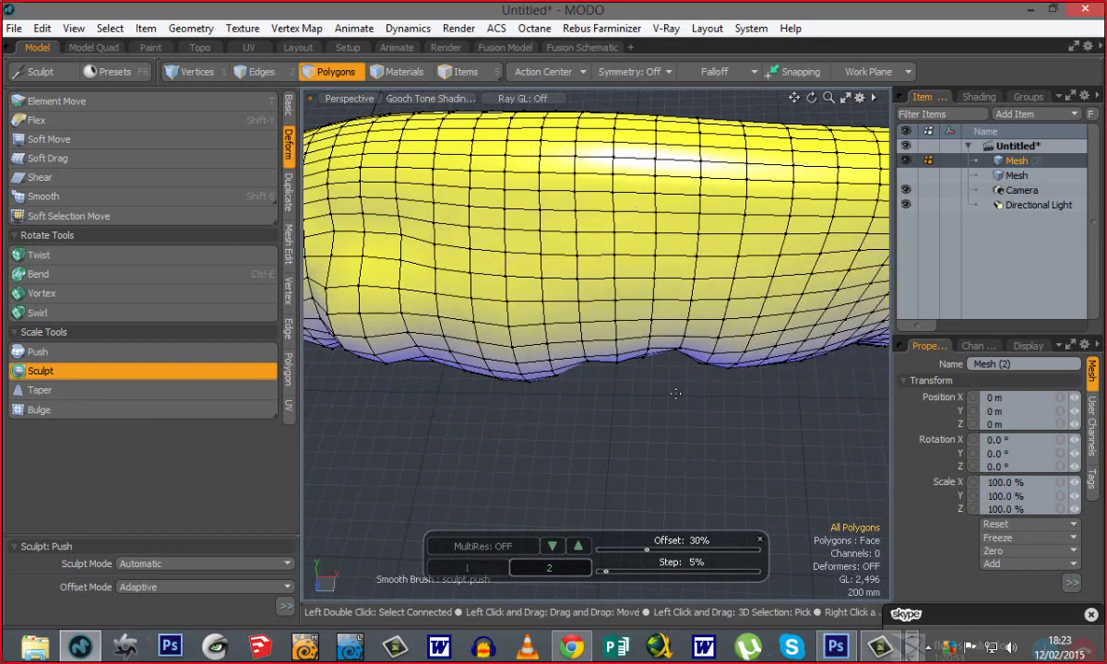
Smooth the sculpted surface near the tube's open end and finish sculpting.
{"action": "left_click_drag", "start_coordinate": [587, 383], "coordinate": [514, 321], "text": "alt"}
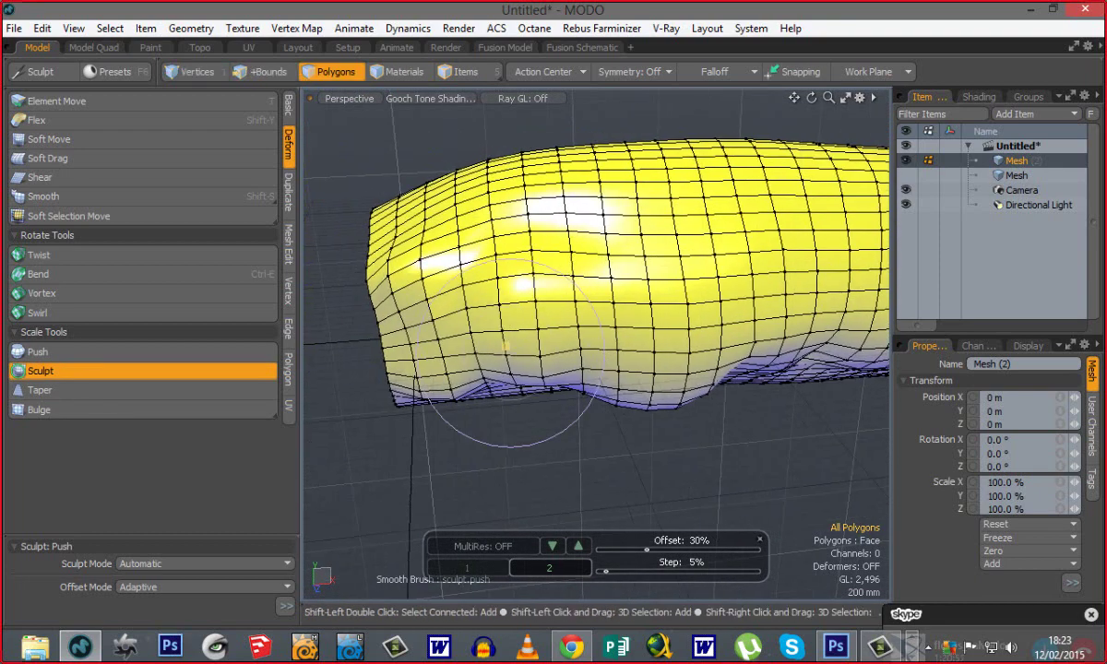
{"action": "mouse_move", "coordinate": [424, 359]}
{"action": "left_mouse_down", "text": "shift"}
{"action": "mouse_move", "coordinate": [378, 297]}
{"action": "mouse_move", "coordinate": [430, 396]}
{"action": "mouse_move", "coordinate": [469, 392]}
{"action": "mouse_move", "coordinate": [426, 374]}
{"action": "left_mouse_up", "text": "shift"}
{"action": "mouse_move", "coordinate": [498, 434]}
{"action": "left_mouse_down", "text": "alt"}
{"action": "mouse_move", "coordinate": [618, 472]}
{"action": "mouse_move", "coordinate": [624, 419]}
{"action": "left_mouse_up", "text": "alt"}
{"action": "key", "text": "space"}
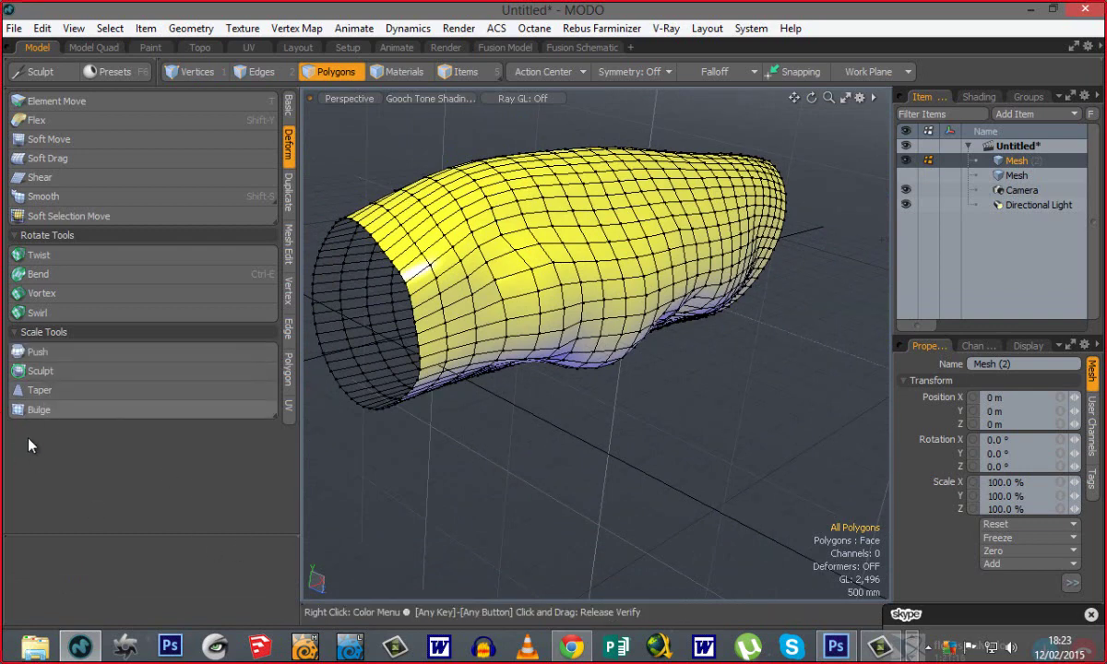
Examine the sculpted tube mesh from all around, including the open ends and the bulging sides.
{"action": "mouse_move", "coordinate": [545, 444]}
{"action": "left_mouse_down", "text": "alt"}
{"action": "mouse_move", "coordinate": [590, 454]}
{"action": "mouse_move", "coordinate": [525, 432]}
{"action": "mouse_move", "coordinate": [544, 437]}
{"action": "left_mouse_up", "text": "alt"}
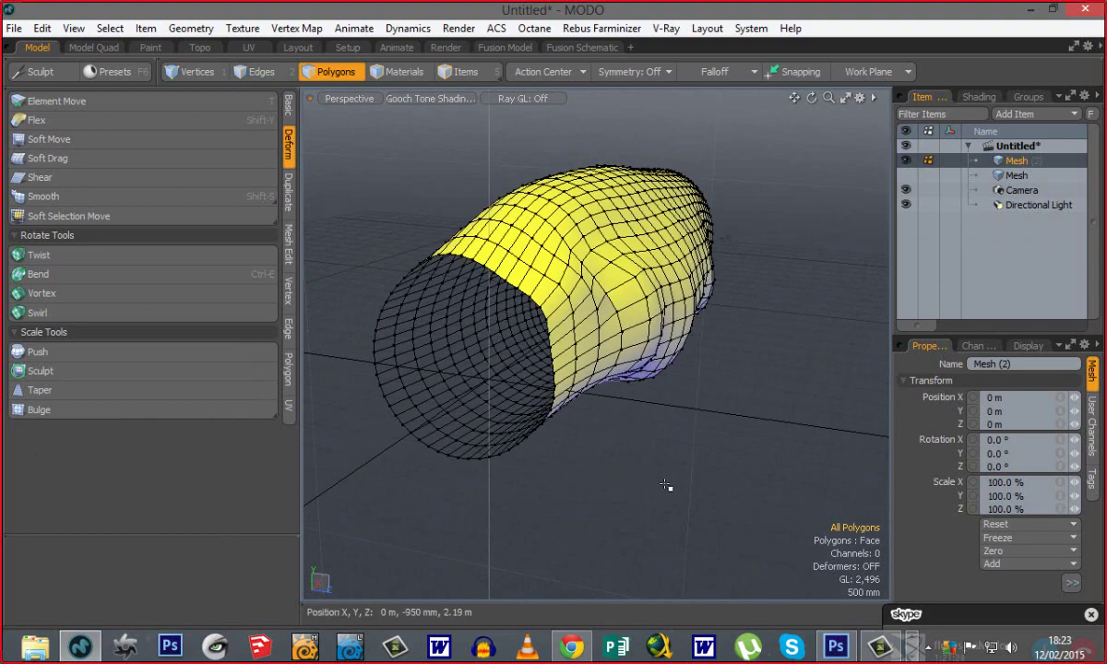
{"action": "left_click_drag", "start_coordinate": [657, 464], "coordinate": [705, 361], "text": "alt"}
{"action": "left_click_drag", "start_coordinate": [640, 408], "coordinate": [620, 409], "text": "ctrl+alt"}
{"action": "mouse_move", "coordinate": [620, 409]}
{"action": "left_mouse_down", "text": "alt+shift"}
{"action": "mouse_move", "coordinate": [485, 425]}
{"action": "mouse_move", "coordinate": [608, 482]}
{"action": "mouse_move", "coordinate": [609, 427]}
{"action": "left_mouse_up", "text": "alt+shift"}
{"action": "left_click_drag", "start_coordinate": [806, 412], "coordinate": [719, 466], "text": "alt"}
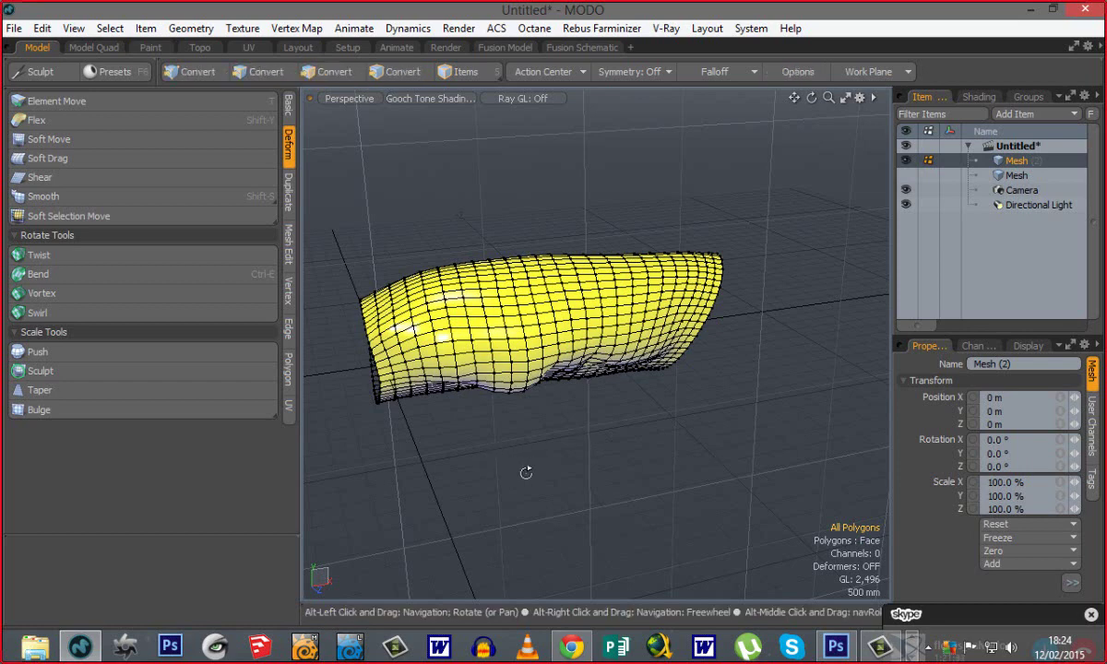
{"action": "left_click_drag", "start_coordinate": [521, 469], "coordinate": [579, 395], "text": "alt"}
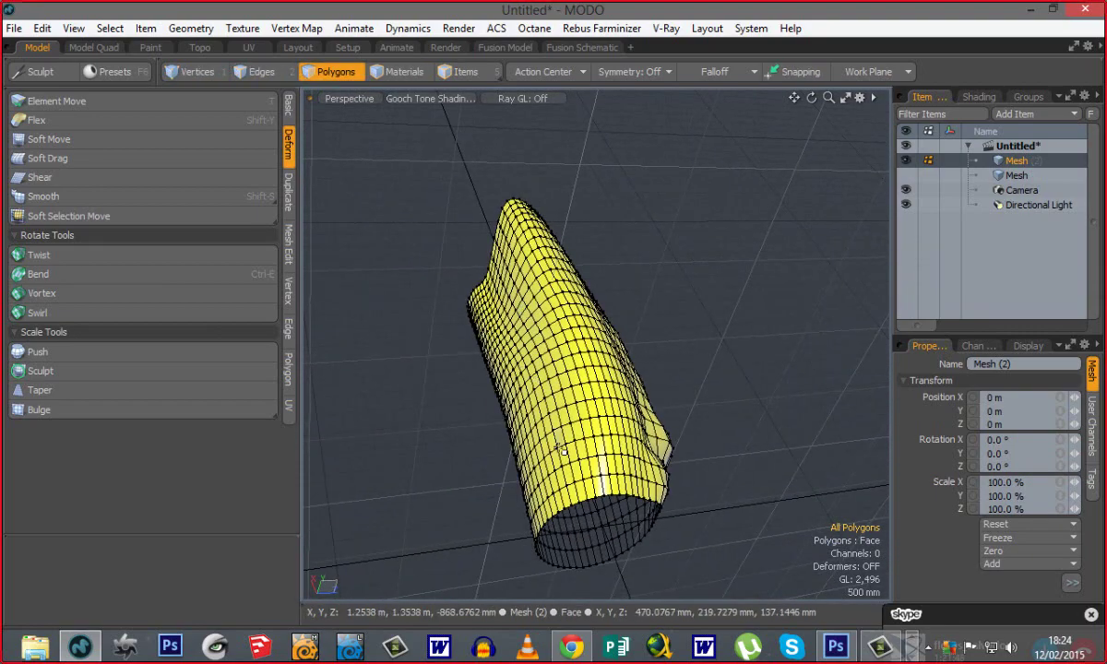
{"action": "left_click_drag", "start_coordinate": [491, 292], "coordinate": [606, 480], "text": "alt"}
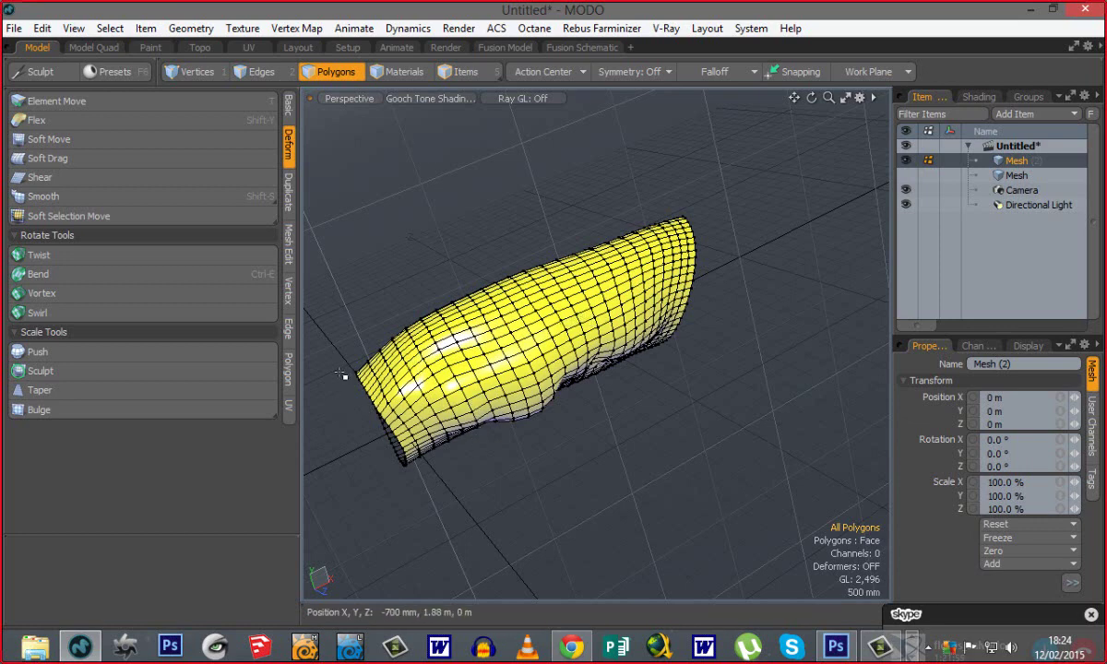
{"action": "left_click_drag", "start_coordinate": [443, 316], "coordinate": [542, 338], "text": "alt"}
{"action": "left_click_drag", "start_coordinate": [450, 480], "coordinate": [506, 480], "text": "alt+shift"}
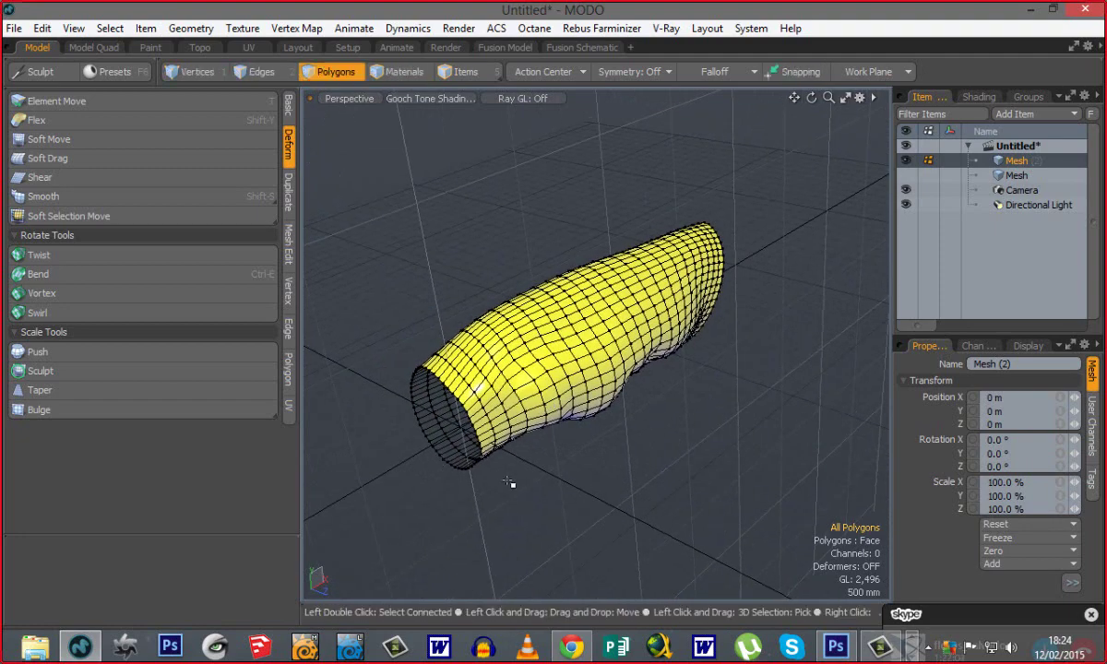
{"action": "left_click_drag", "start_coordinate": [476, 452], "coordinate": [704, 430], "text": "alt"}
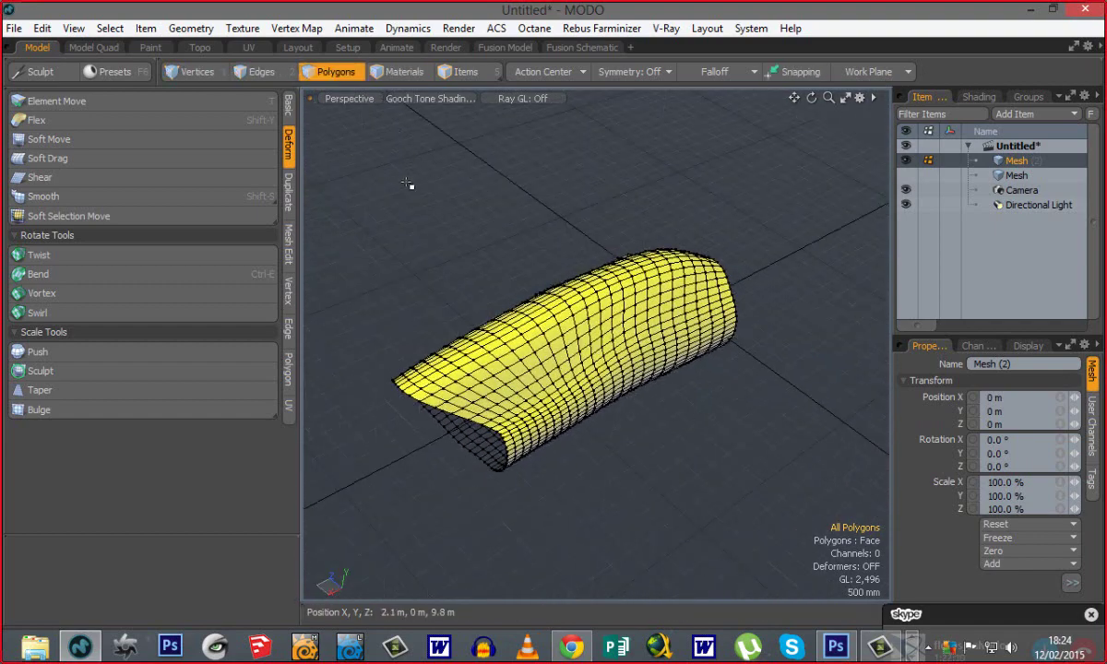
Bring up the duplication tools and look over the sculpted tube mesh from several angles and distances.
{"action": "left_click", "coordinate": [288, 184]}
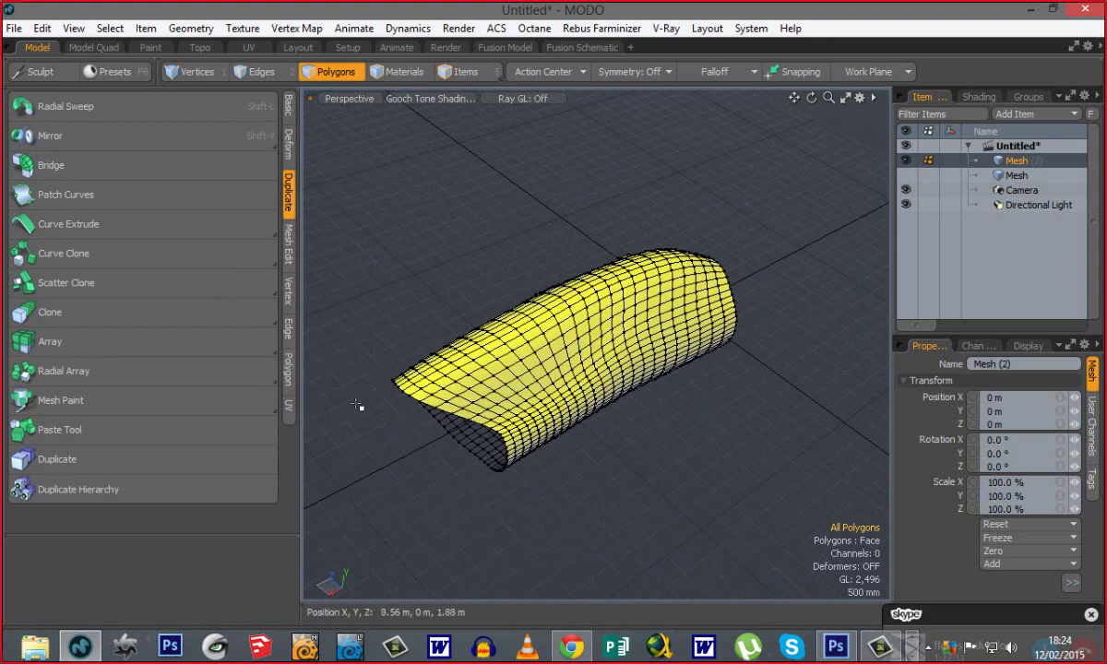
{"action": "left_click_drag", "start_coordinate": [512, 419], "coordinate": [648, 475], "text": "alt"}
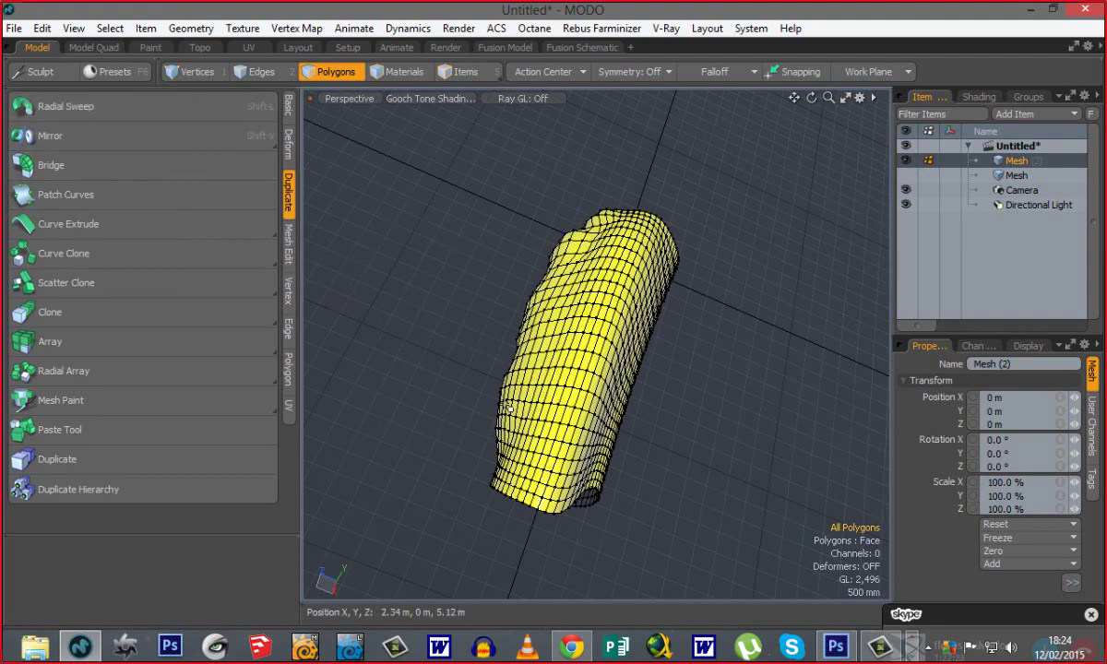
{"action": "left_click_drag", "start_coordinate": [553, 455], "coordinate": [625, 367], "text": "alt"}
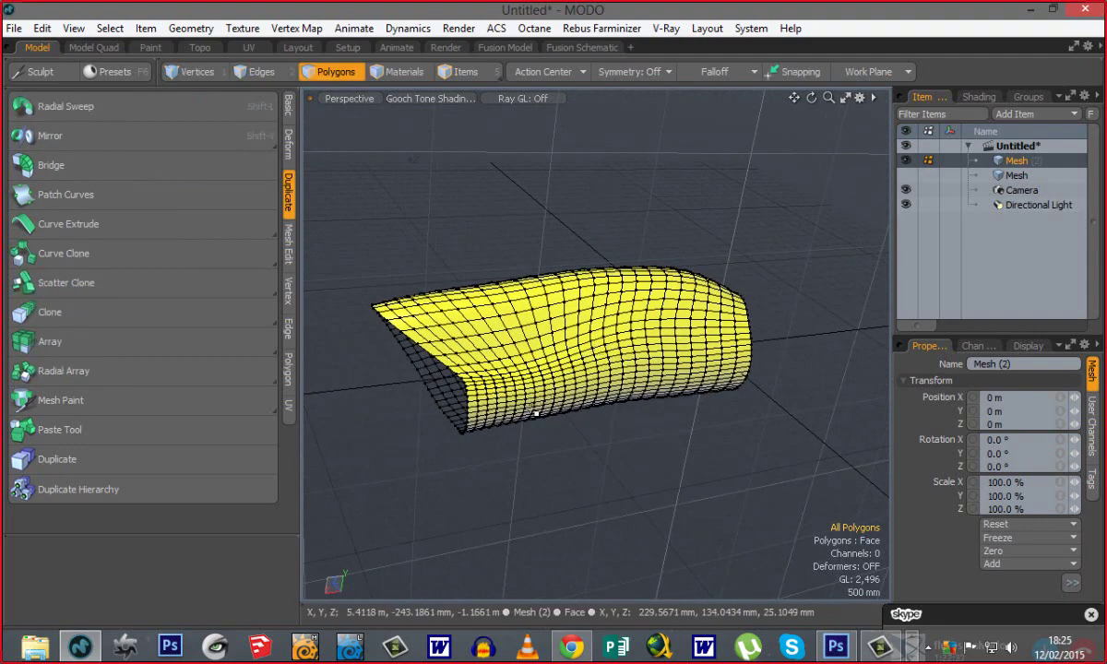
{"action": "left_click_drag", "start_coordinate": [563, 376], "coordinate": [513, 359], "text": "alt"}
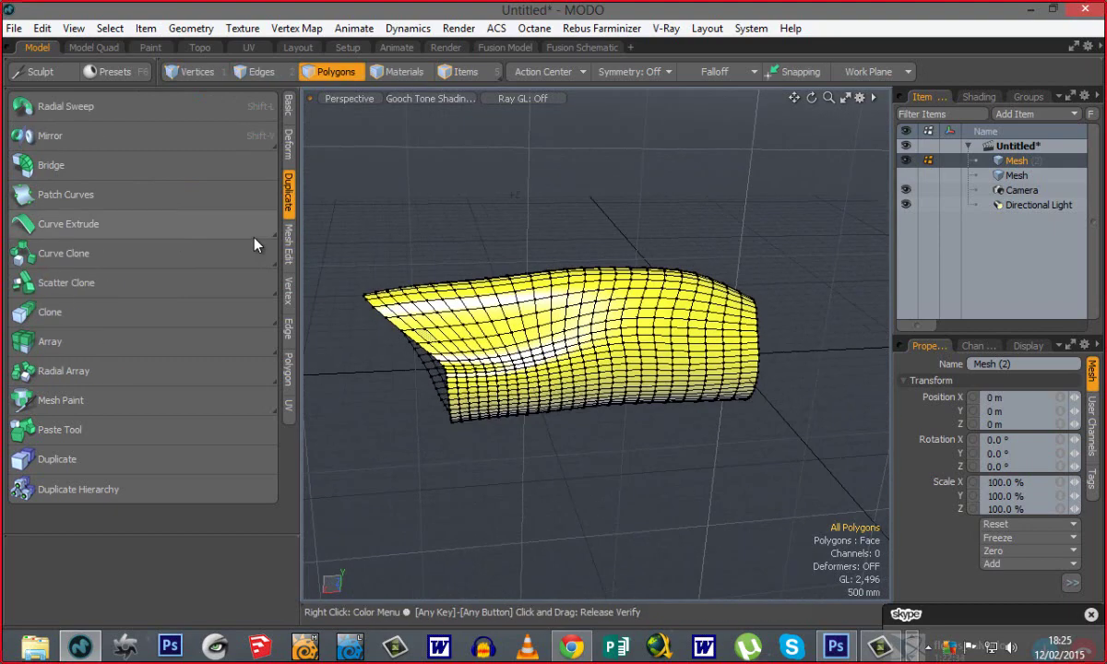
{"action": "left_click_drag", "start_coordinate": [616, 348], "coordinate": [516, 349], "text": "ctrl+alt"}
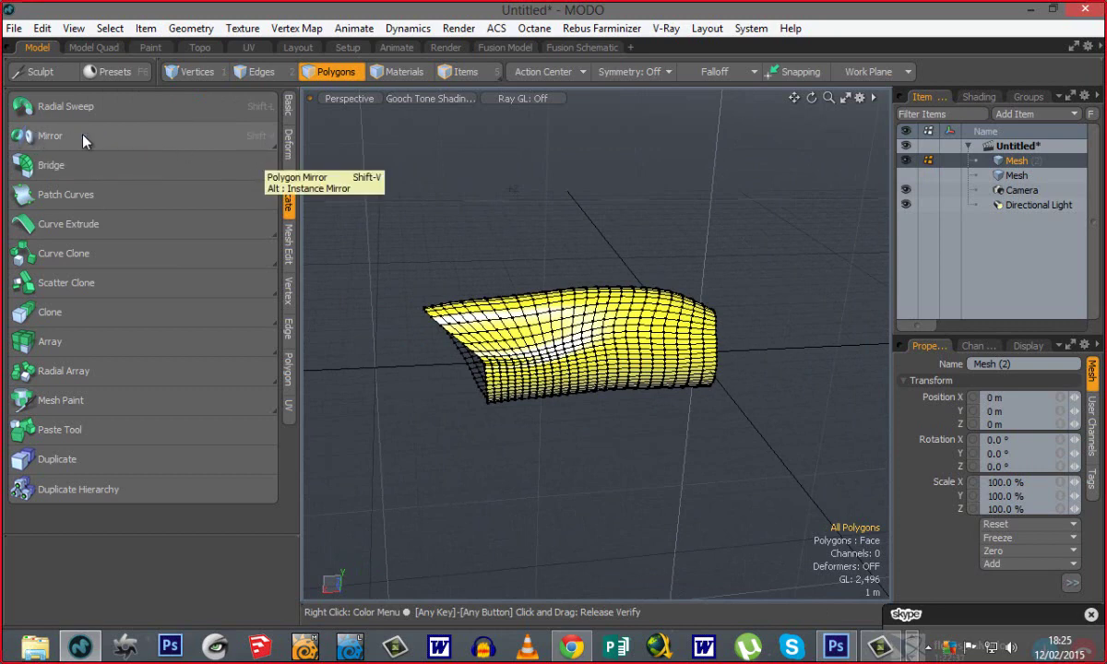
{"action": "left_click_drag", "start_coordinate": [406, 189], "coordinate": [370, 184], "text": "alt"}
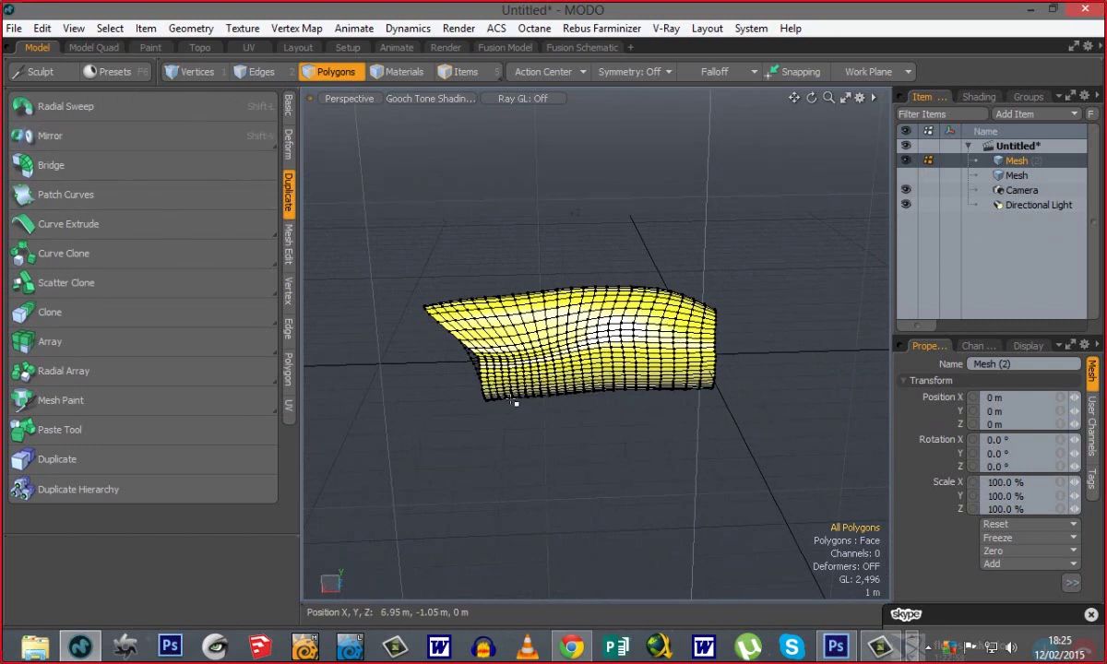
{"action": "mouse_move", "coordinate": [515, 403]}
{"action": "left_mouse_down", "text": "alt+shift"}
{"action": "mouse_move", "coordinate": [587, 466]}
{"action": "mouse_move", "coordinate": [593, 412]}
{"action": "left_mouse_up", "text": "alt+shift"}
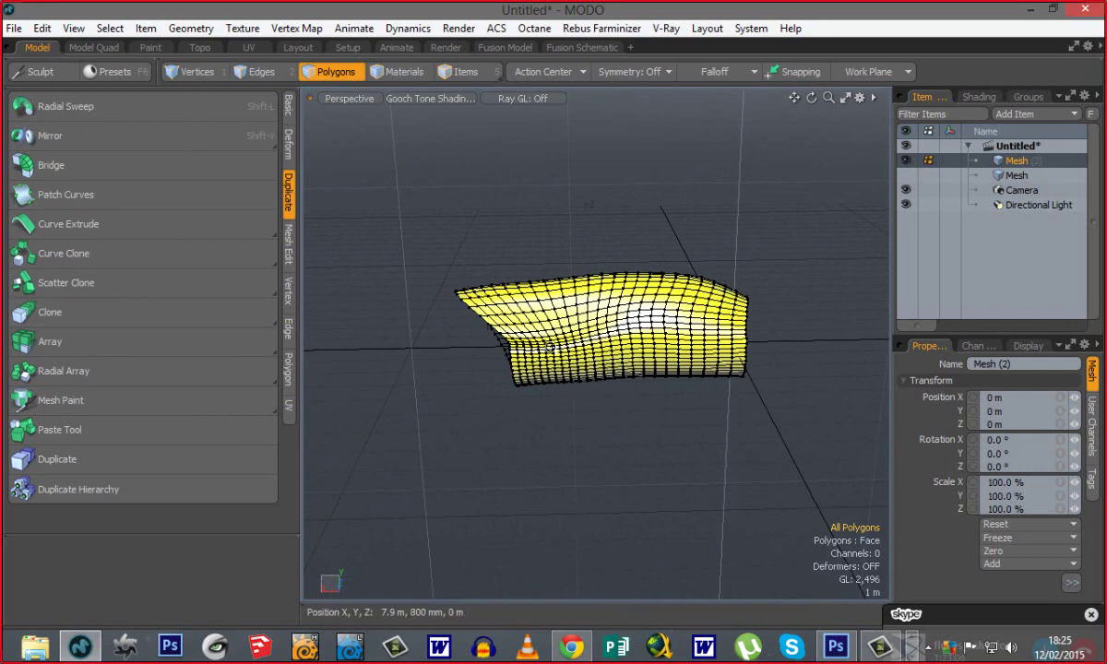
{"action": "mouse_move", "coordinate": [397, 333]}
{"action": "left_mouse_down", "text": "ctrl+alt"}
{"action": "mouse_move", "coordinate": [514, 357]}
{"action": "mouse_move", "coordinate": [480, 423]}
{"action": "mouse_move", "coordinate": [350, 277]}
{"action": "mouse_move", "coordinate": [305, 203]}
{"action": "left_mouse_up", "text": "ctrl+alt"}
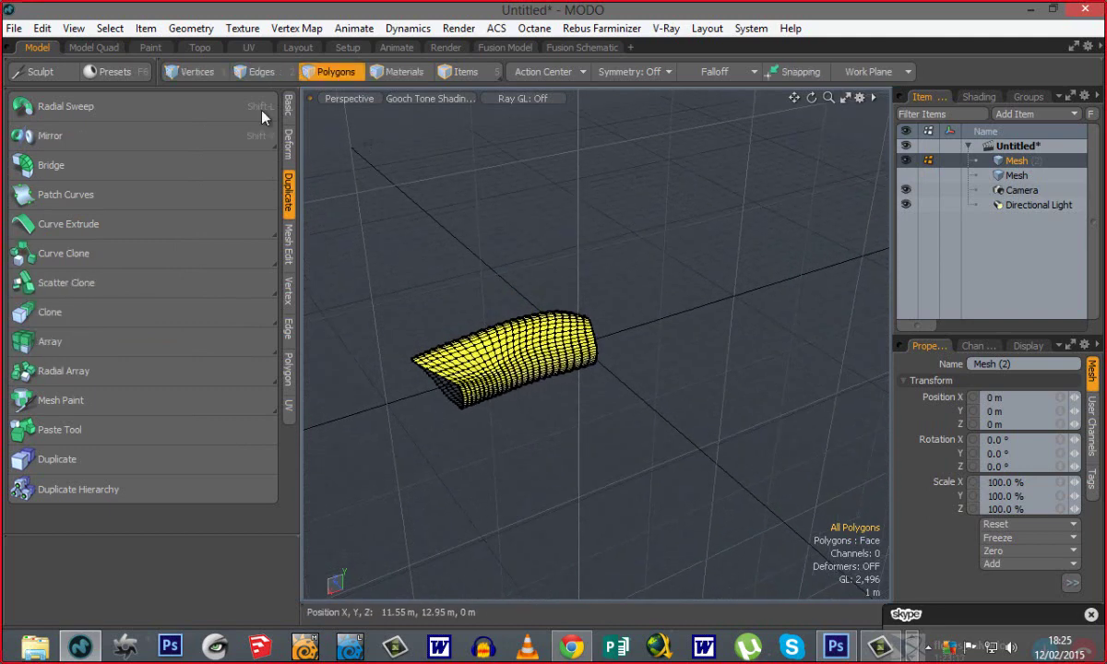
Draw an open S-shaped curve through five points on the empty grid beside the tube, ending at about X -20.1 m.
{"action": "left_click", "coordinate": [287, 107]}
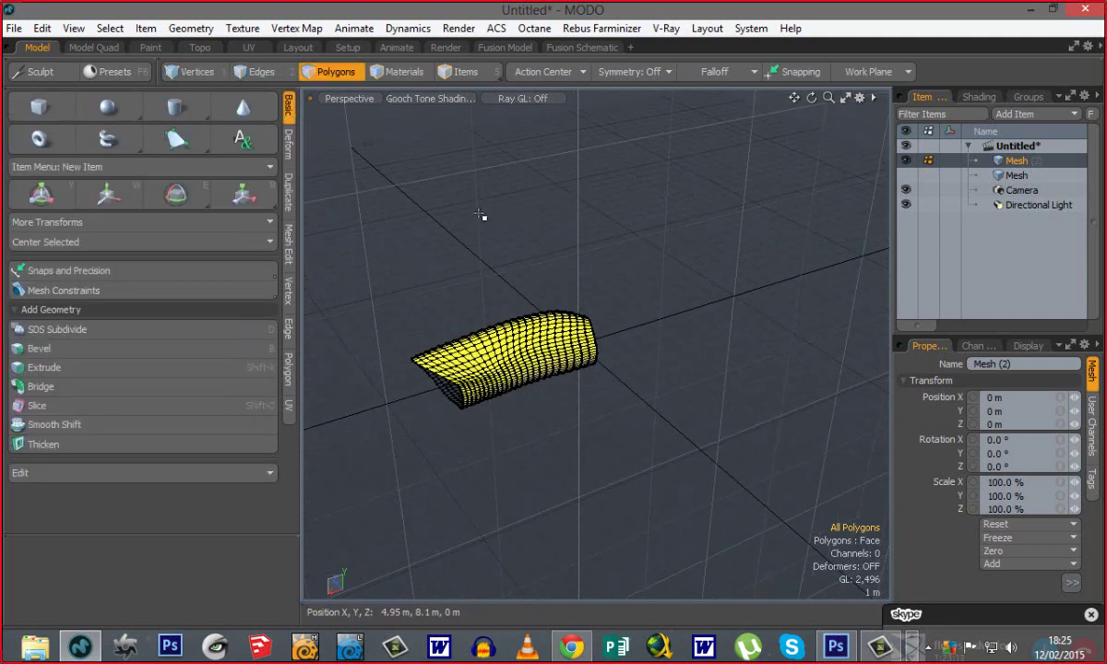
{"action": "left_click", "coordinate": [183, 138]}
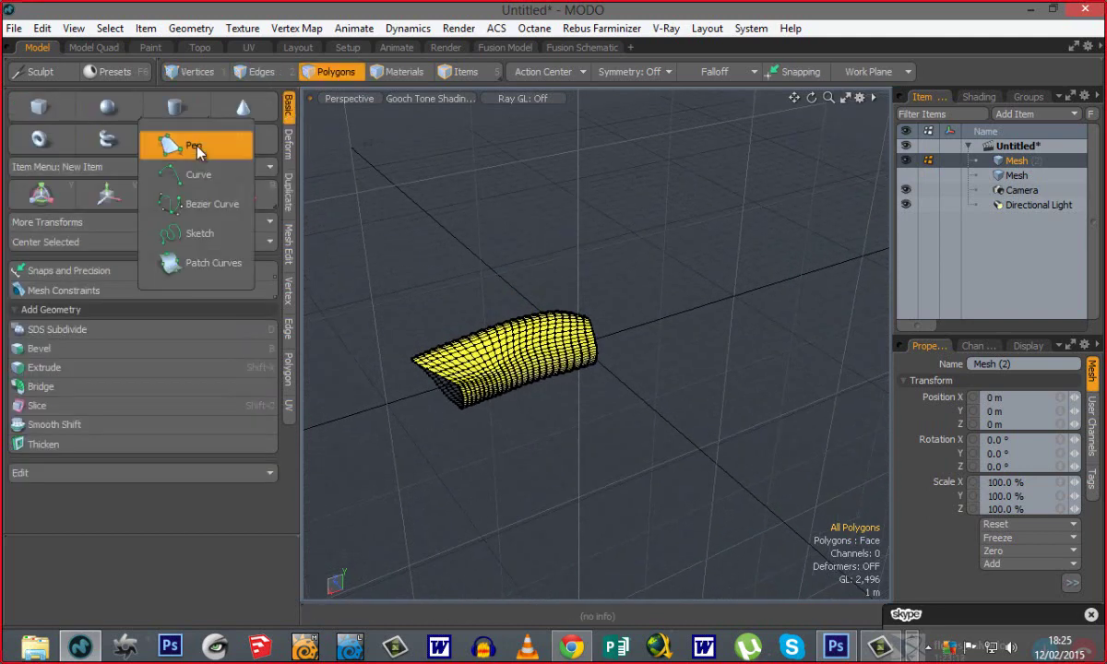
{"action": "left_click", "coordinate": [197, 175]}
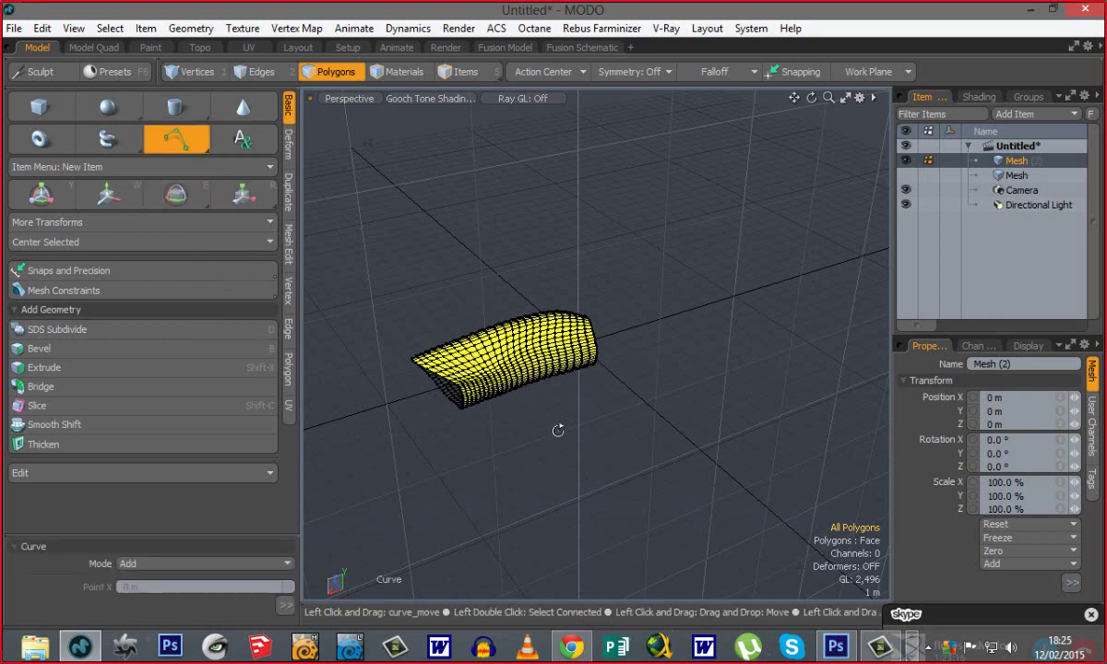
{"action": "left_click_drag", "start_coordinate": [519, 426], "coordinate": [350, 304], "text": "alt+shift"}
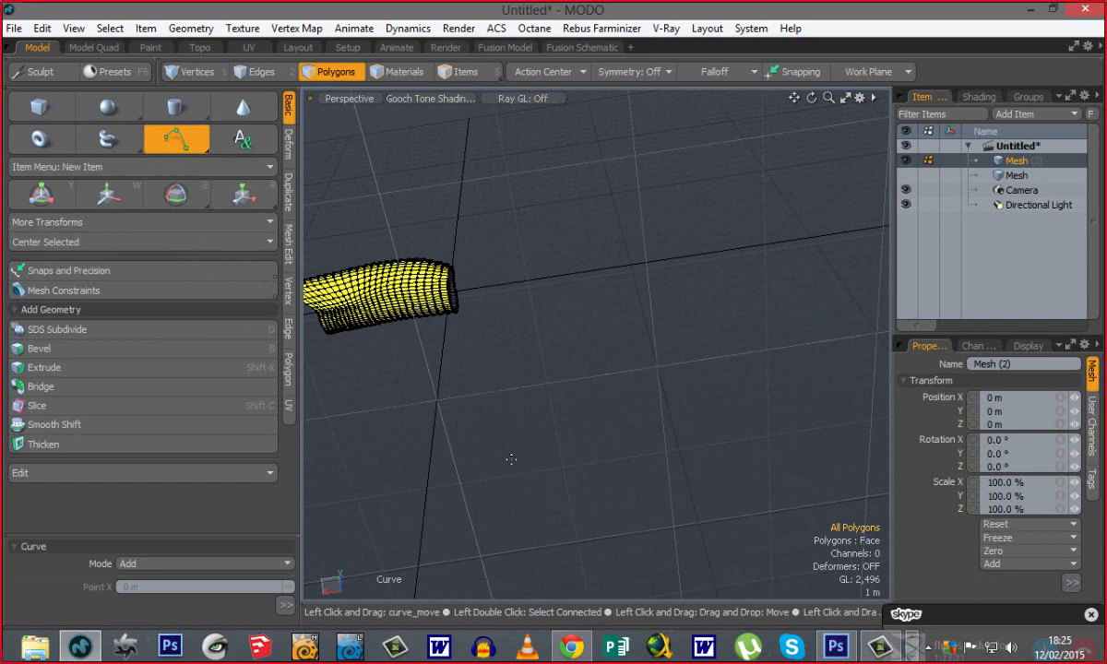
{"action": "left_click_drag", "start_coordinate": [489, 447], "coordinate": [646, 431], "text": "alt"}
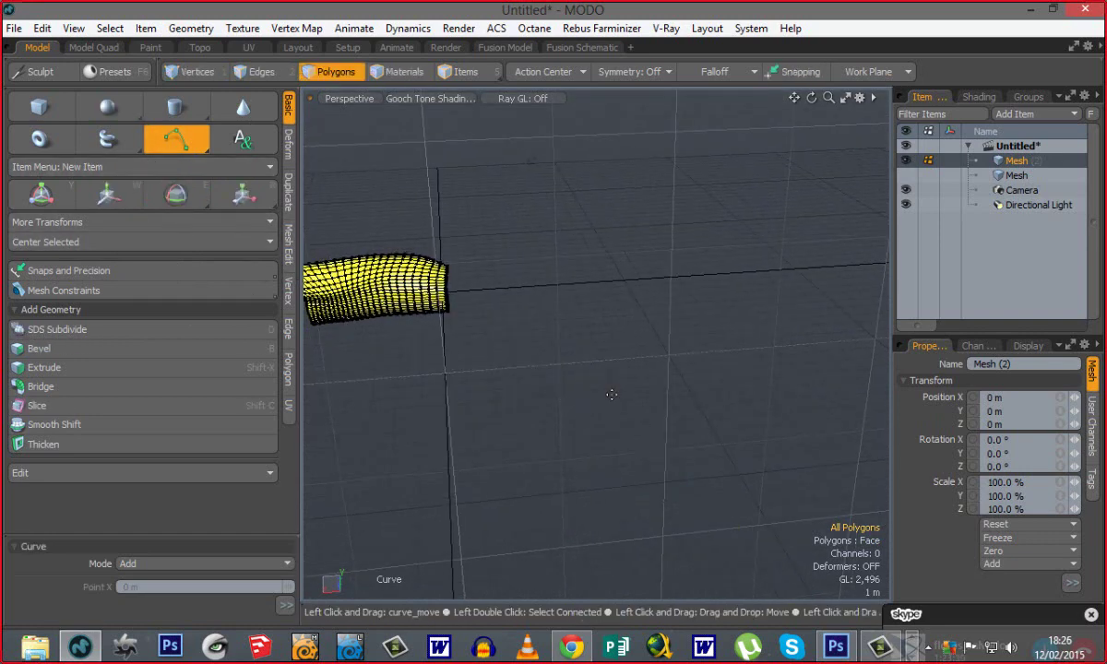
{"action": "left_click_drag", "start_coordinate": [611, 394], "coordinate": [580, 402], "text": "alt"}
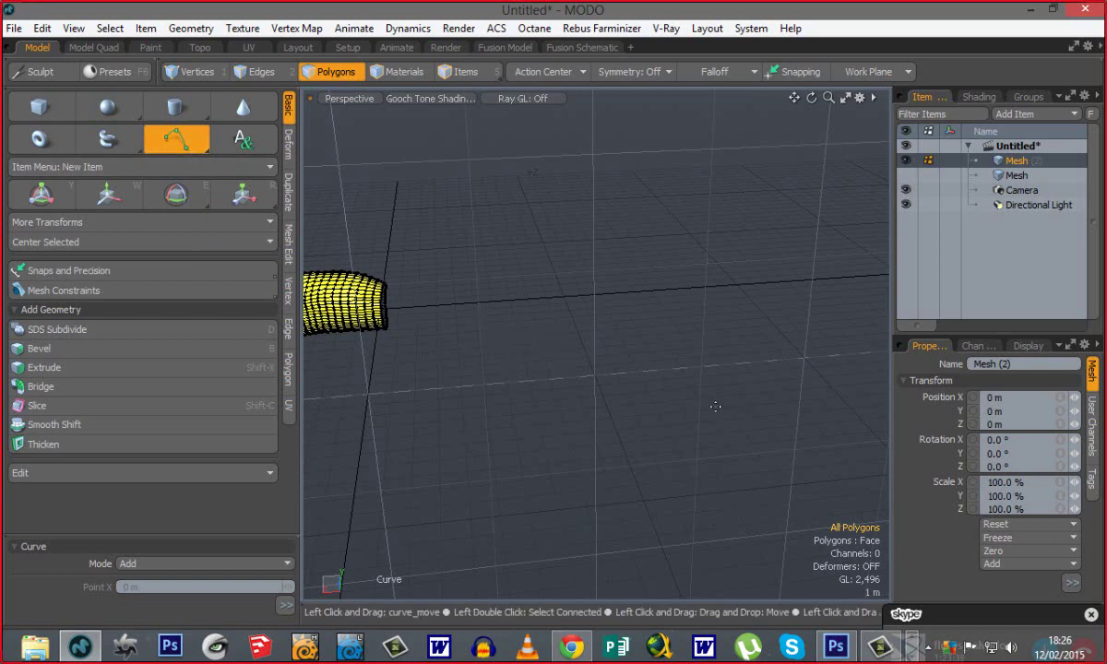
{"action": "left_click", "coordinate": [473, 333]}
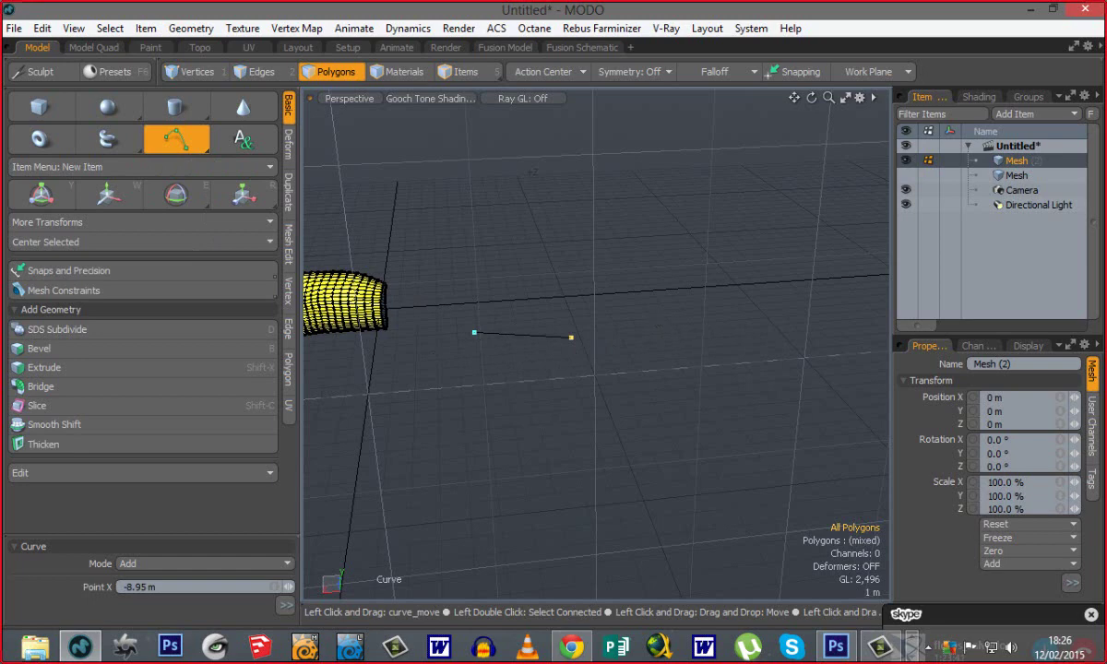
{"action": "left_click", "coordinate": [655, 319]}
{"action": "left_click_drag", "start_coordinate": [651, 348], "coordinate": [456, 344], "text": "alt+shift"}
{"action": "left_click", "coordinate": [758, 230]}
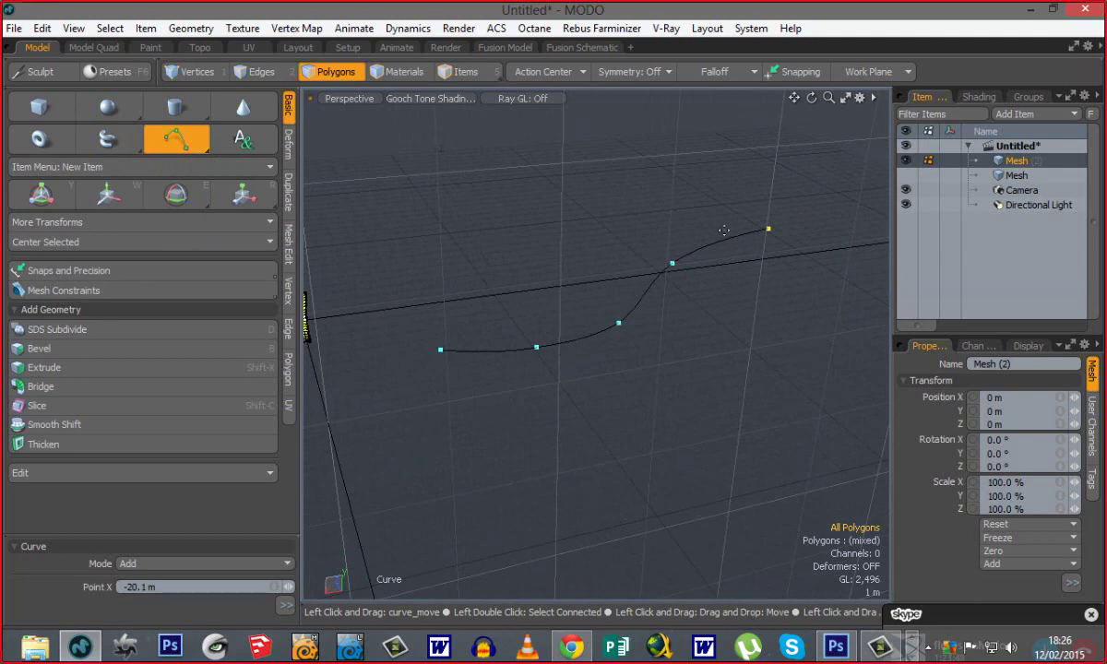
{"action": "key", "text": "q"}
Copy and paste the S-shaped curve, and move one of the two curves along the Z axis to lie parallel to the other.
{"action": "left_click_drag", "start_coordinate": [568, 427], "coordinate": [603, 492], "text": "alt"}
{"action": "left_click_drag", "start_coordinate": [597, 428], "coordinate": [563, 237], "text": "alt"}
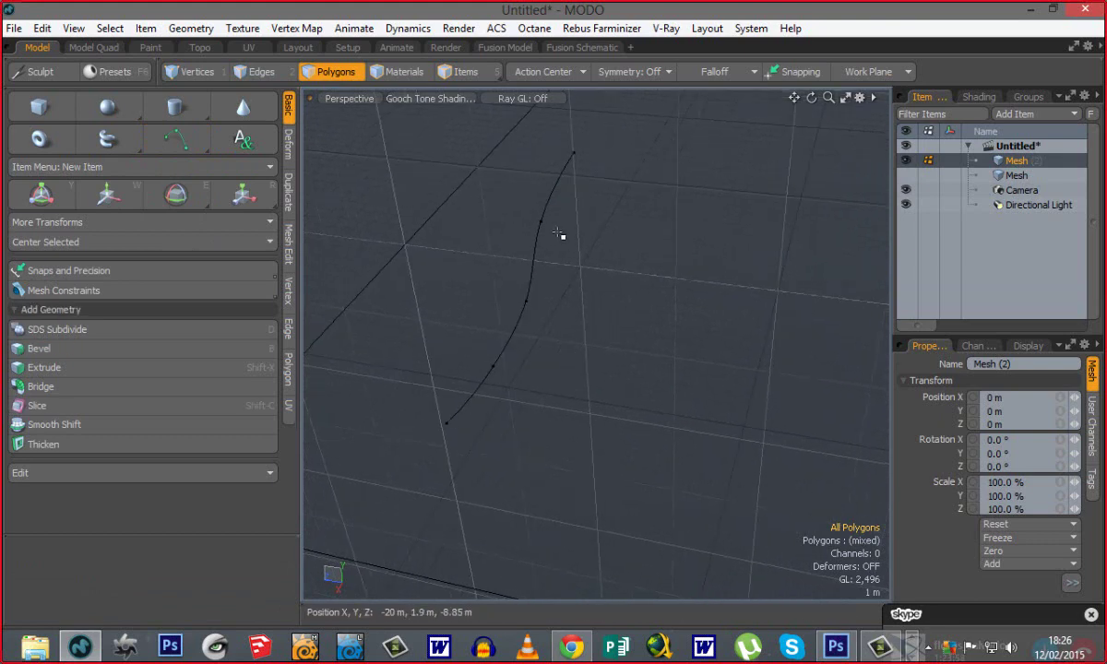
{"action": "left_click", "coordinate": [539, 252]}
{"action": "left_click", "coordinate": [539, 264]}
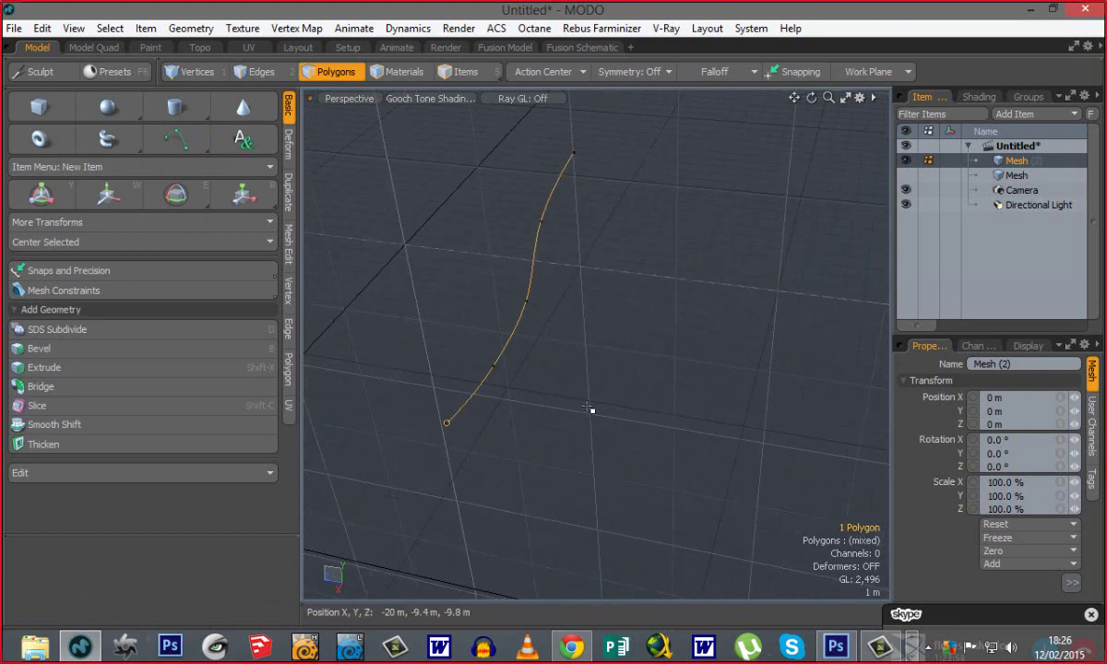
{"action": "key", "text": "ctrl"}
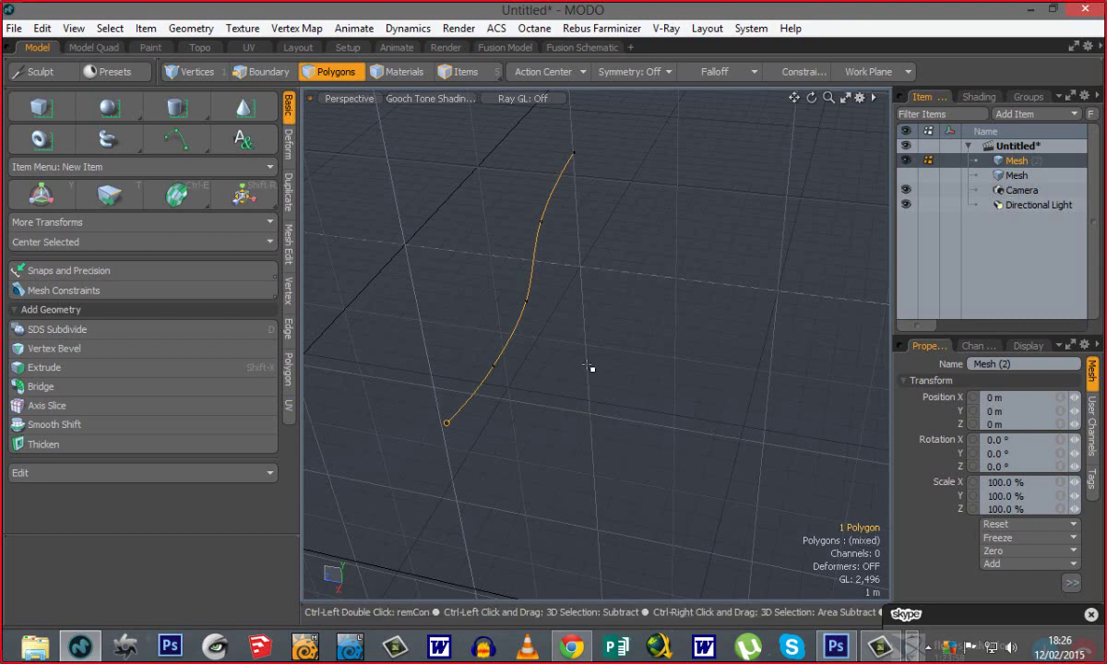
{"action": "key", "text": "w"}
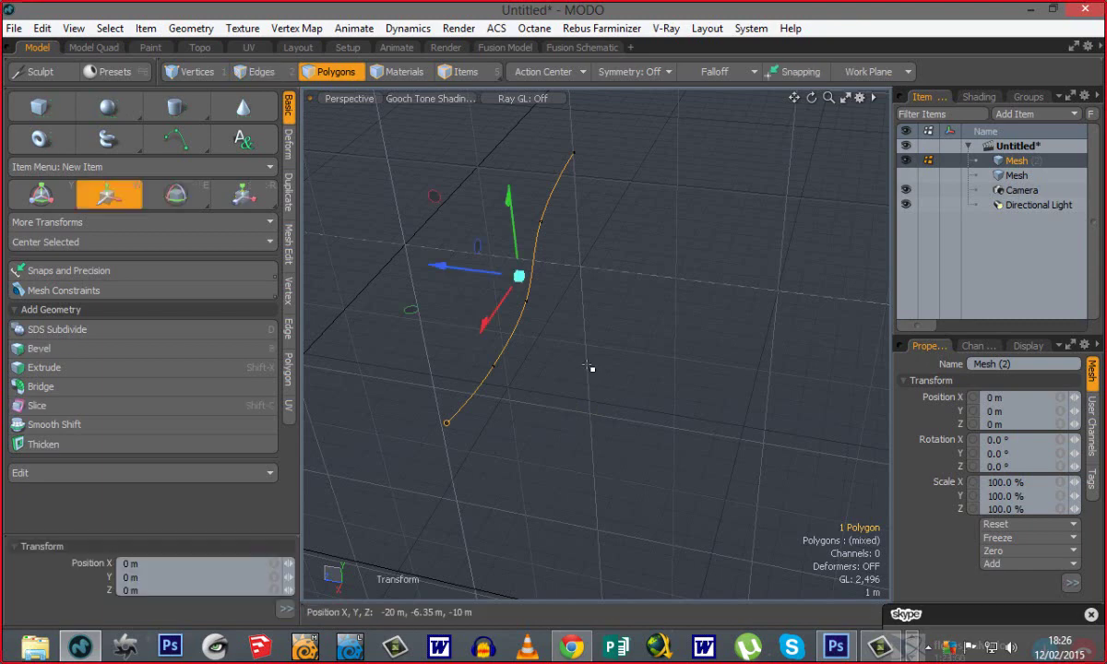
{"action": "left_click_drag", "start_coordinate": [462, 268], "coordinate": [675, 297]}
{"action": "key", "text": "q"}
Pull the offset curve's three middle points downward using a transform with screen falloff, giving it a sagging U shape.
{"action": "left_click_drag", "start_coordinate": [758, 442], "coordinate": [640, 373], "text": "alt"}
{"action": "right_click_drag", "start_coordinate": [660, 366], "coordinate": [517, 366]}
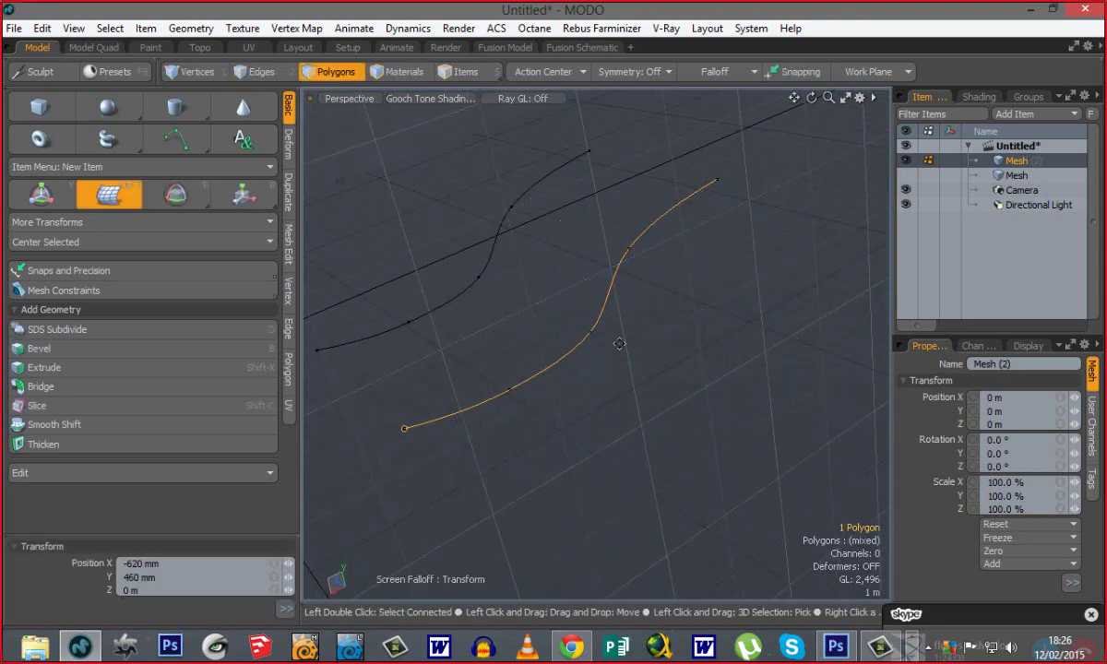
{"action": "left_click_drag", "start_coordinate": [556, 334], "coordinate": [611, 328], "text": "alt+shift"}
{"action": "left_click_drag", "start_coordinate": [398, 387], "coordinate": [409, 373], "text": "alt"}
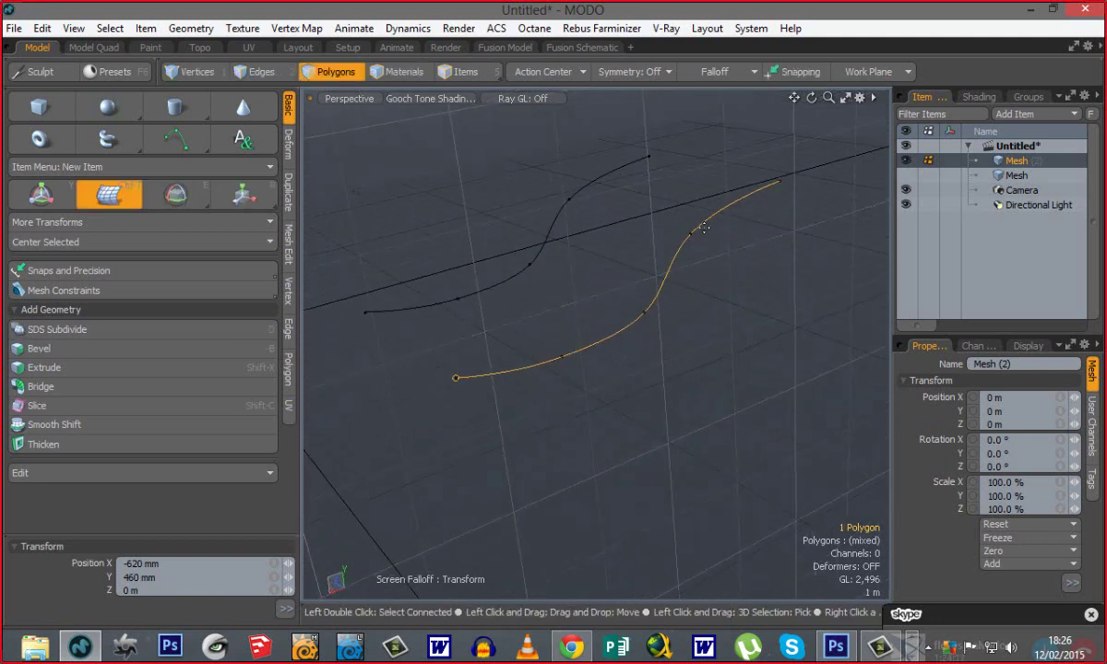
{"action": "left_click_drag", "start_coordinate": [693, 235], "coordinate": [718, 273]}
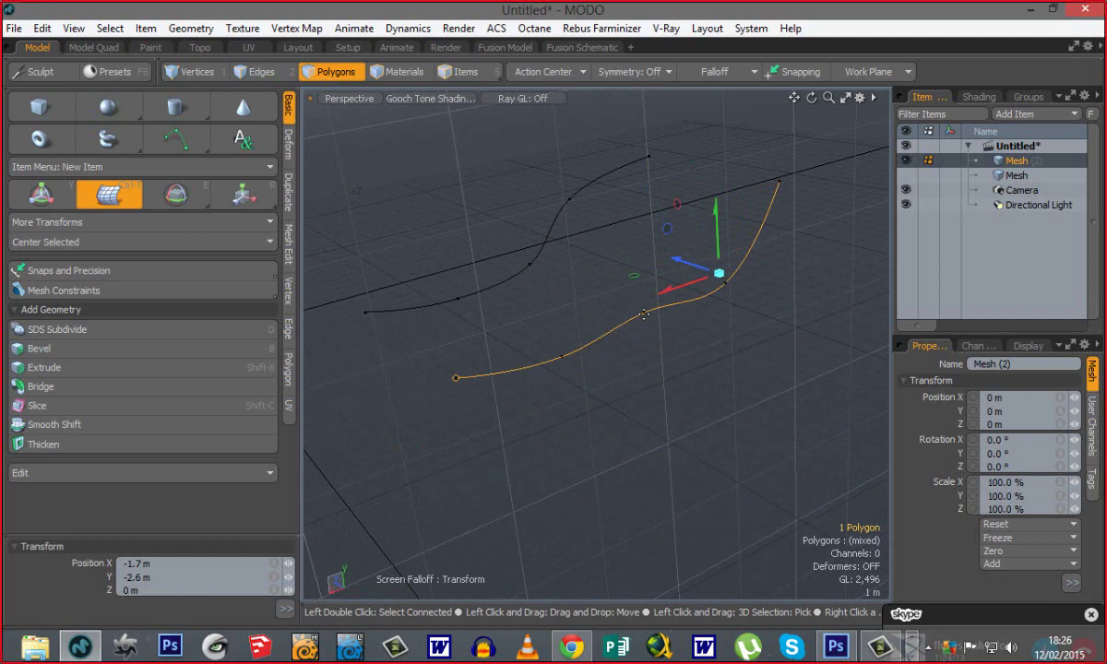
{"action": "left_click_drag", "start_coordinate": [644, 315], "coordinate": [651, 353]}
{"action": "left_click_drag", "start_coordinate": [561, 365], "coordinate": [561, 394]}
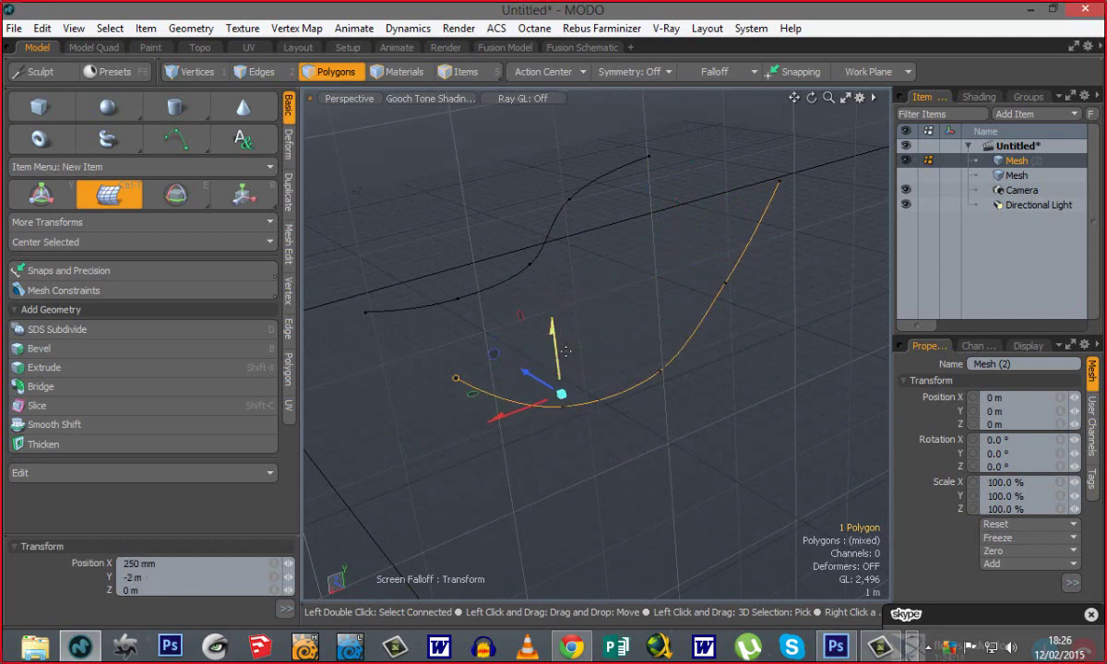
{"action": "key", "text": "space"}
Join the two curves' matching end vertices at both ends with straight connecting lines to close a four-sided outline.
{"action": "left_click_drag", "start_coordinate": [383, 348], "coordinate": [408, 396], "text": "alt"}
{"action": "key", "text": "1"}
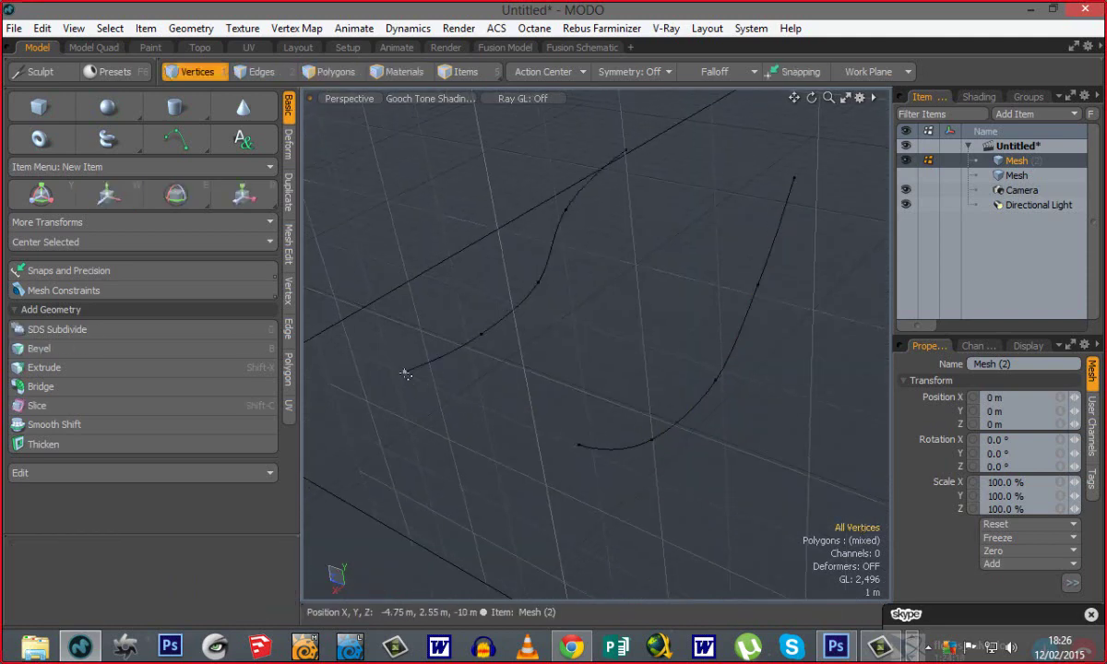
{"action": "left_click", "coordinate": [405, 373]}
{"action": "left_click", "coordinate": [578, 445], "text": "shift"}
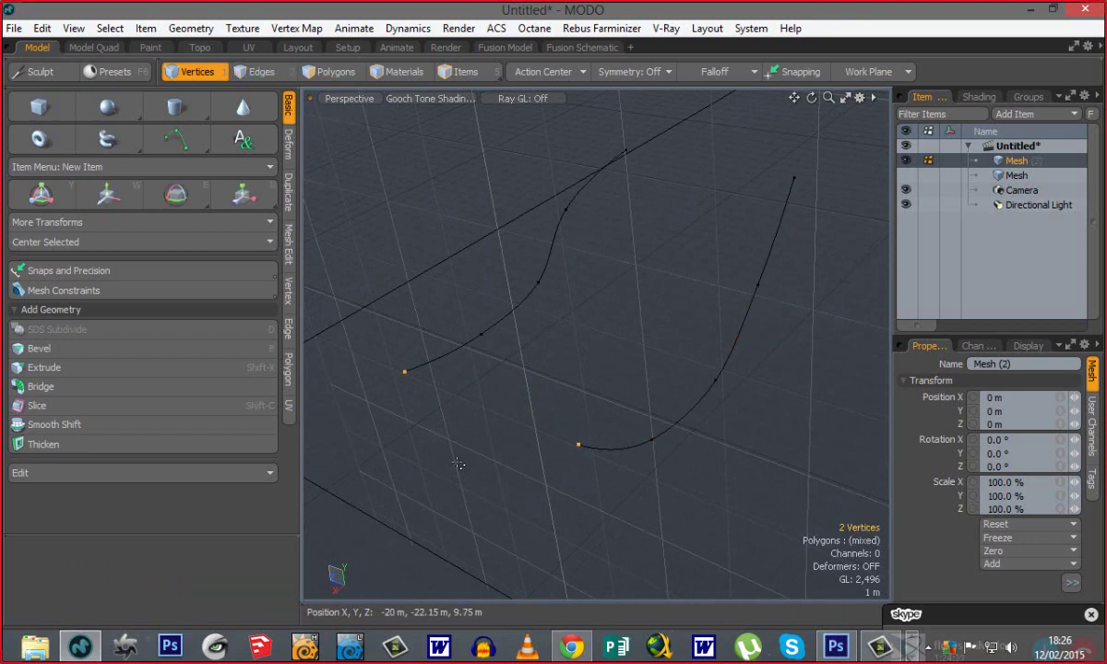
{"action": "left_click_drag", "start_coordinate": [551, 397], "coordinate": [587, 164], "text": "alt"}
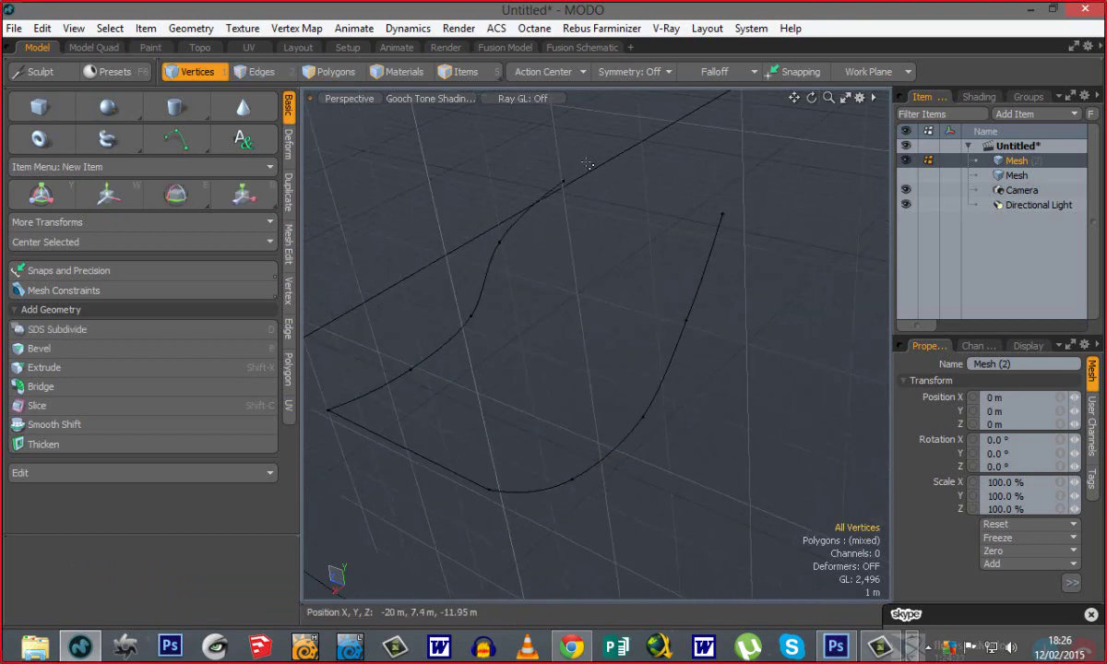
{"action": "left_click", "coordinate": [563, 181]}
{"action": "left_click", "coordinate": [721, 215], "text": "shift"}
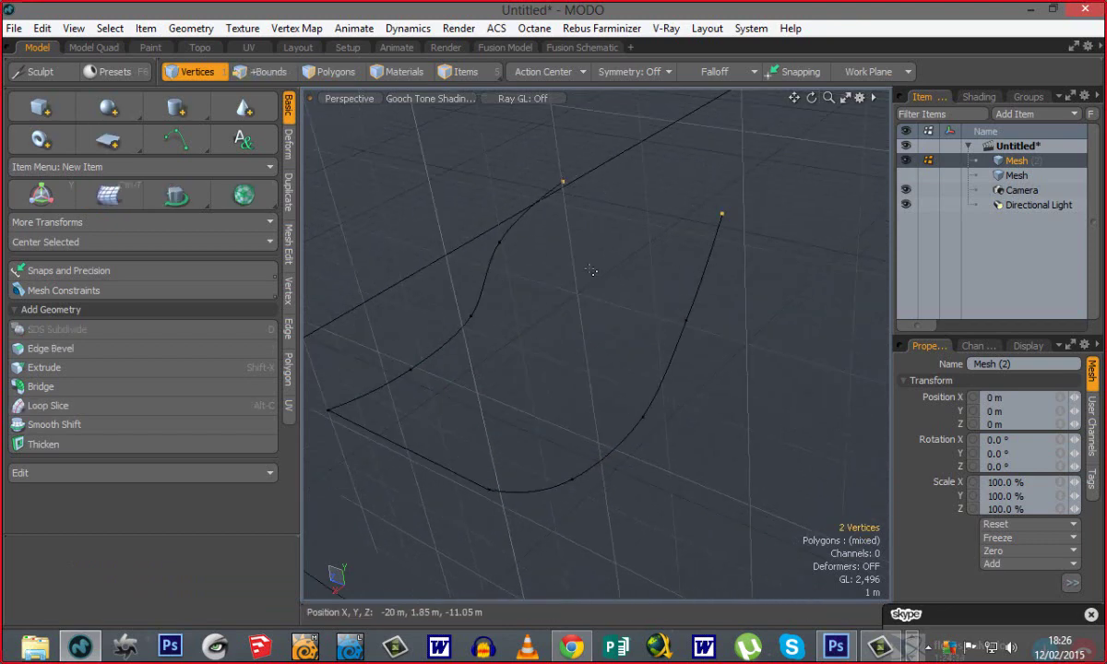
{"action": "key", "text": "p"}
{"action": "left_click_drag", "start_coordinate": [498, 276], "coordinate": [420, 321], "text": "alt"}
{"action": "key", "text": "1"}
Fill the closed four-sided curve outline with a surface using Patch Curves in Define Patch mode with index 1.
{"action": "left_click", "coordinate": [287, 242]}
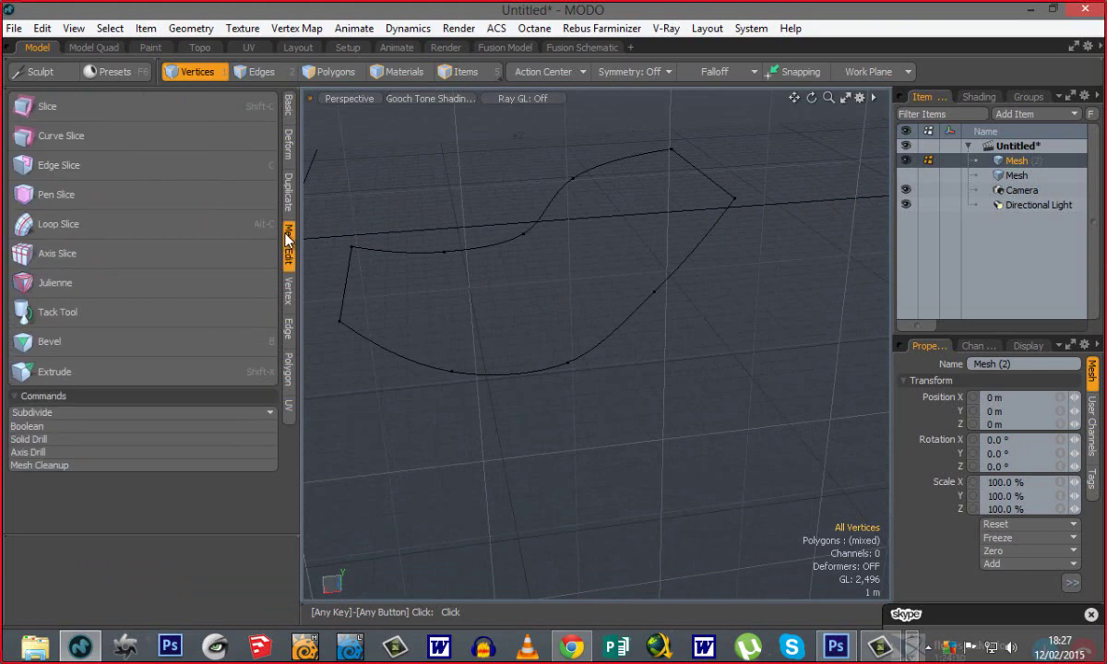
{"action": "left_click", "coordinate": [287, 191]}
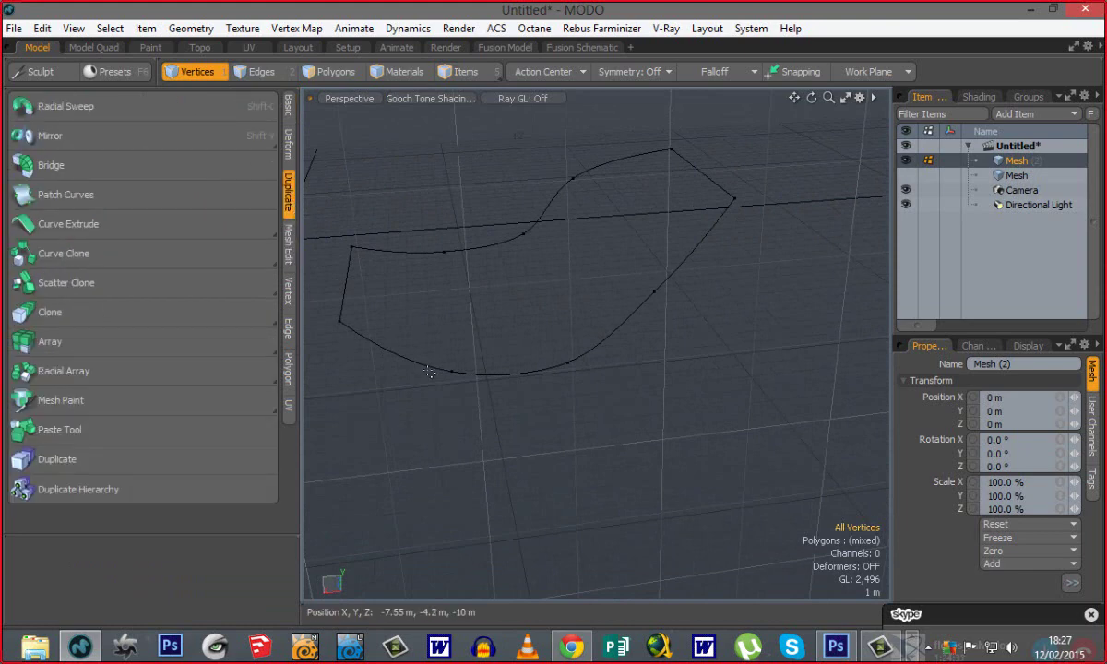
{"action": "left_click_drag", "start_coordinate": [592, 383], "coordinate": [161, 180], "text": "alt+shift"}
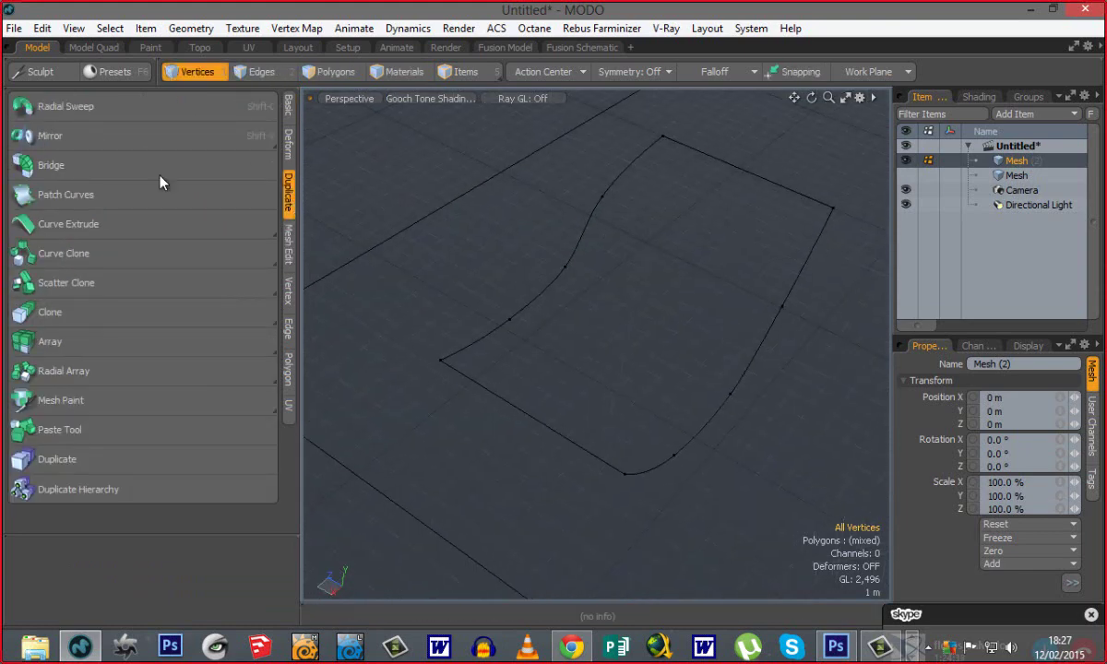
{"action": "left_click", "coordinate": [56, 185]}
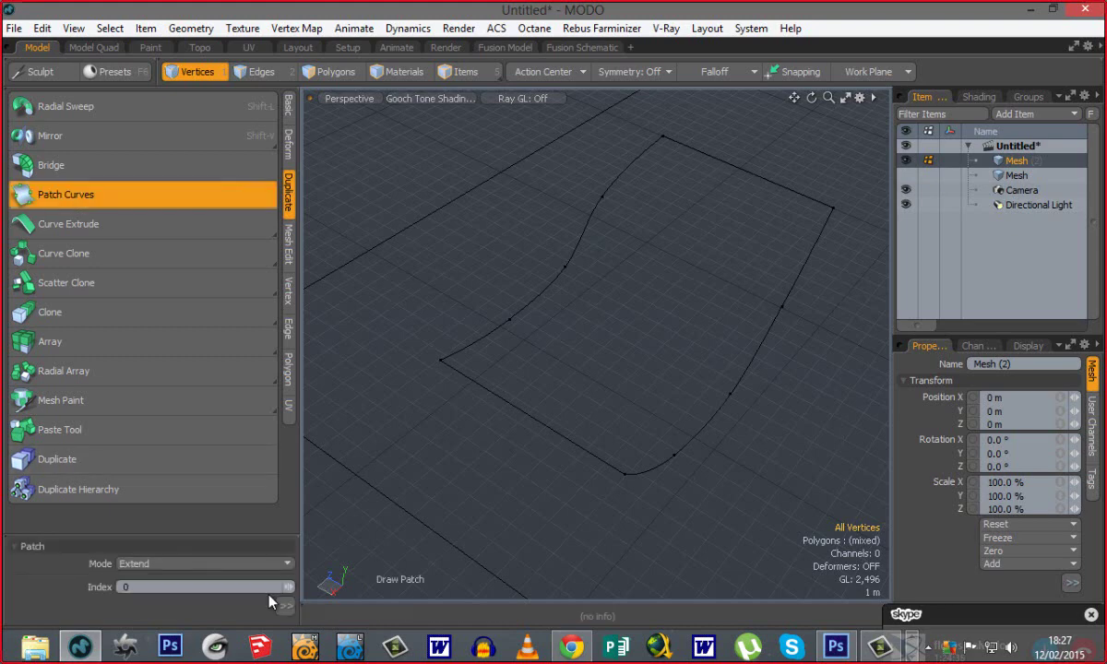
{"action": "left_click", "coordinate": [166, 563]}
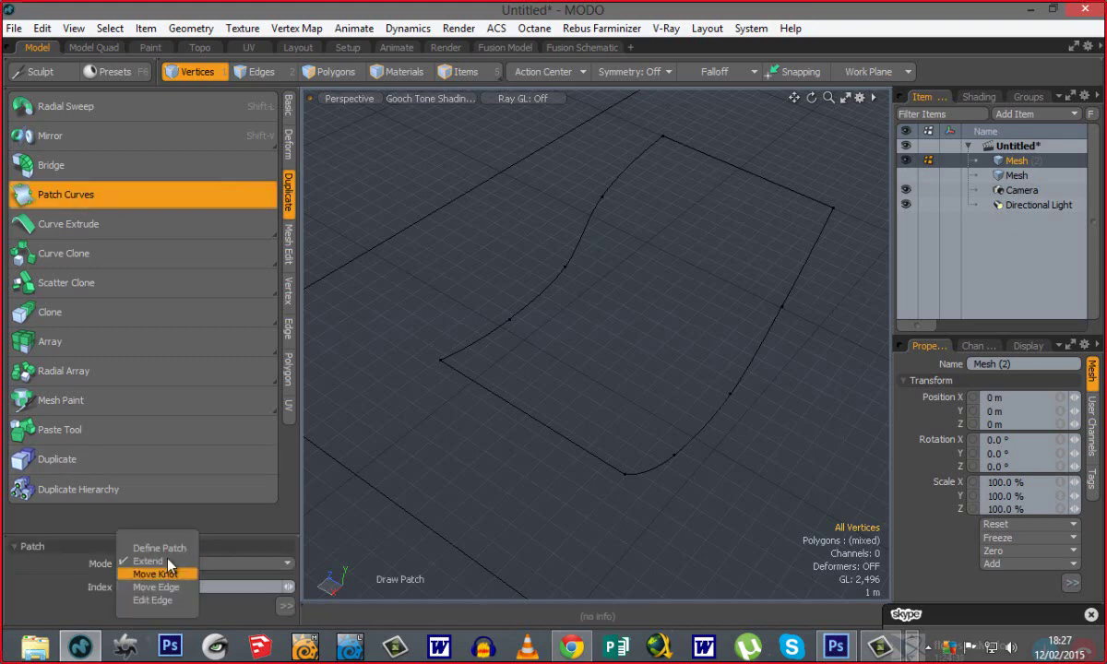
{"action": "left_click", "coordinate": [172, 550]}
{"action": "left_click_drag", "start_coordinate": [610, 361], "coordinate": [582, 317], "text": "alt"}
{"action": "left_click_drag", "start_coordinate": [649, 407], "coordinate": [658, 393], "text": "alt"}
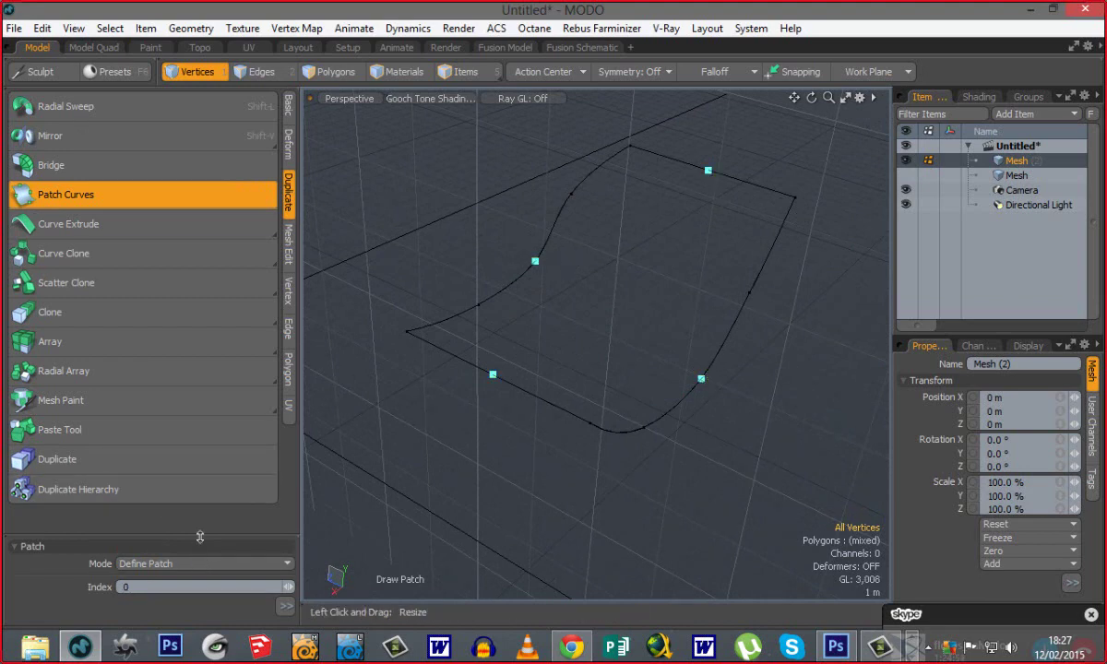
{"action": "left_click_drag", "start_coordinate": [208, 353], "coordinate": [205, 343]}
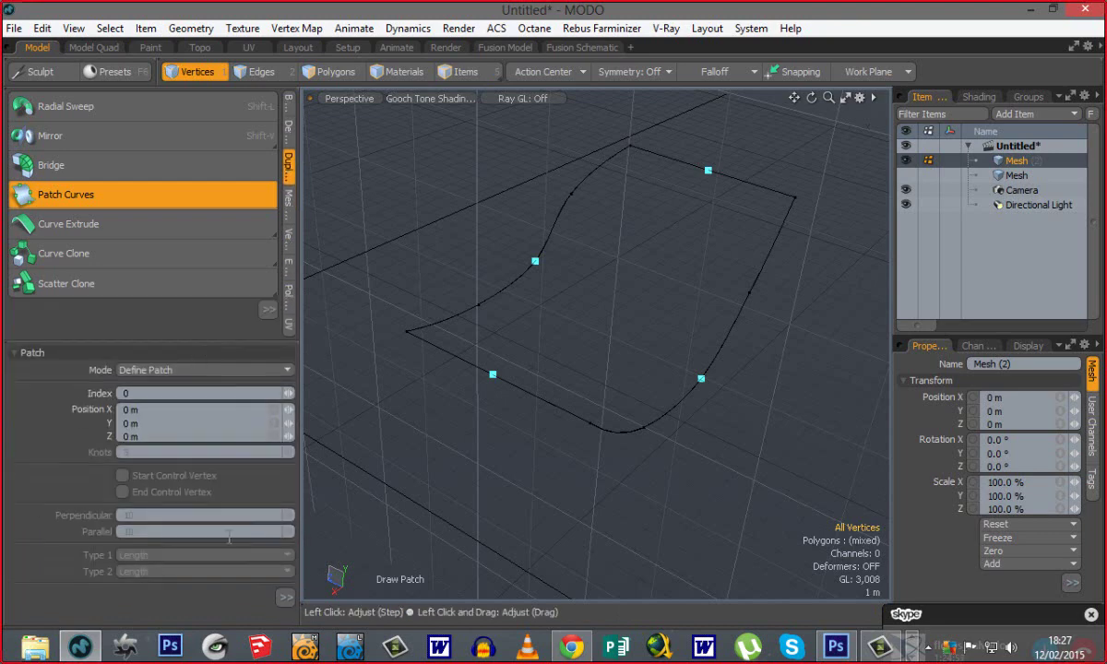
{"action": "left_click", "coordinate": [289, 393]}
{"action": "mouse_move", "coordinate": [704, 378]}
{"action": "left_mouse_down", "text": "alt"}
{"action": "mouse_move", "coordinate": [638, 284]}
{"action": "mouse_move", "coordinate": [543, 244]}
{"action": "mouse_move", "coordinate": [707, 319]}
{"action": "mouse_move", "coordinate": [711, 399]}
{"action": "left_mouse_up", "text": "alt"}
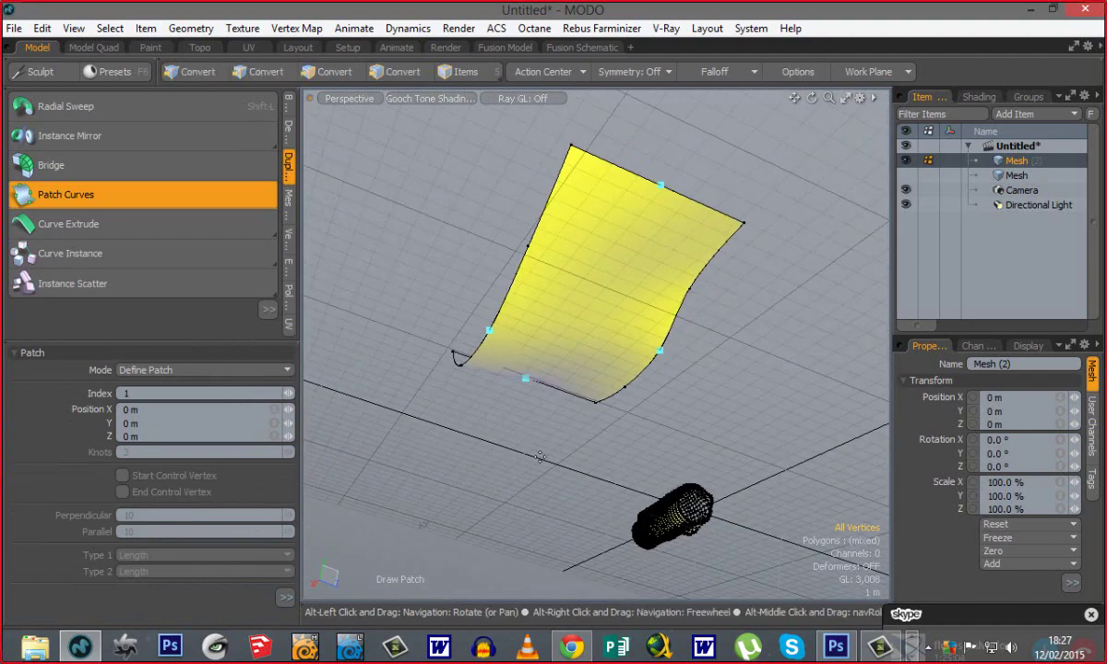
{"action": "key", "text": "space"}
Select the new patch surface in polygon mode to check its extent, and clear the selection.
{"action": "left_click_drag", "start_coordinate": [578, 248], "coordinate": [521, 348], "text": "alt"}
{"action": "key", "text": "3"}
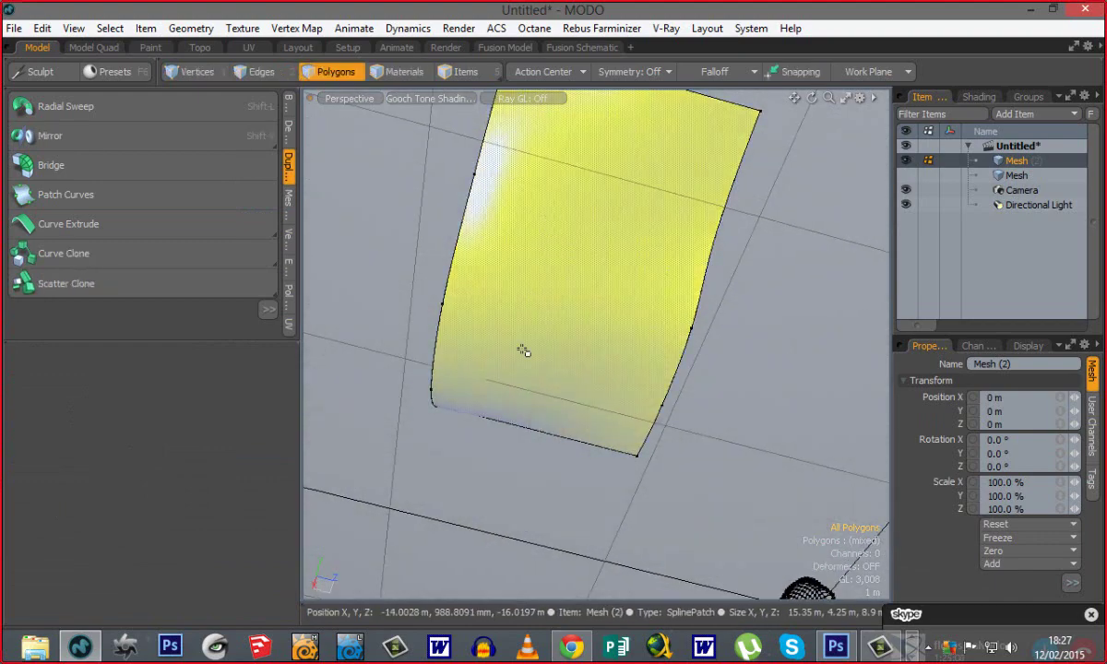
{"action": "left_click", "coordinate": [546, 291]}
{"action": "left_click_drag", "start_coordinate": [437, 218], "coordinate": [703, 484], "text": "alt"}
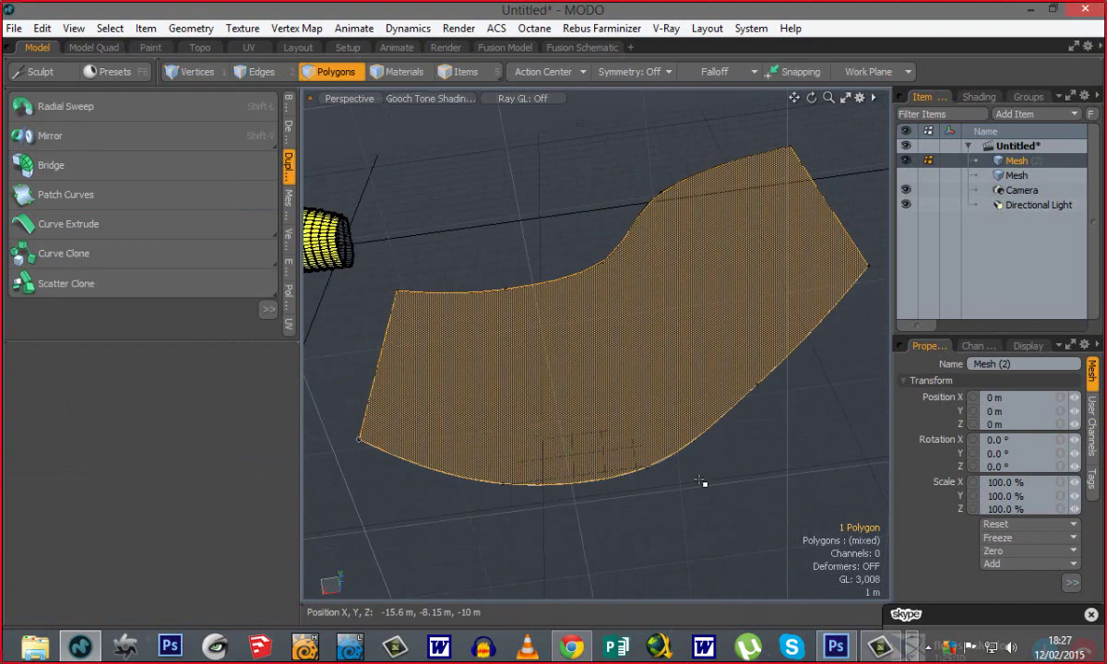
{"action": "left_click", "coordinate": [737, 486]}
Examine how the patch surface bends between the S-shaped and sagging curves, viewing both faces and all four boundaries.
{"action": "mouse_move", "coordinate": [380, 444]}
{"action": "left_mouse_down", "text": "alt"}
{"action": "mouse_move", "coordinate": [699, 401]}
{"action": "mouse_move", "coordinate": [660, 314]}
{"action": "left_mouse_up", "text": "alt"}
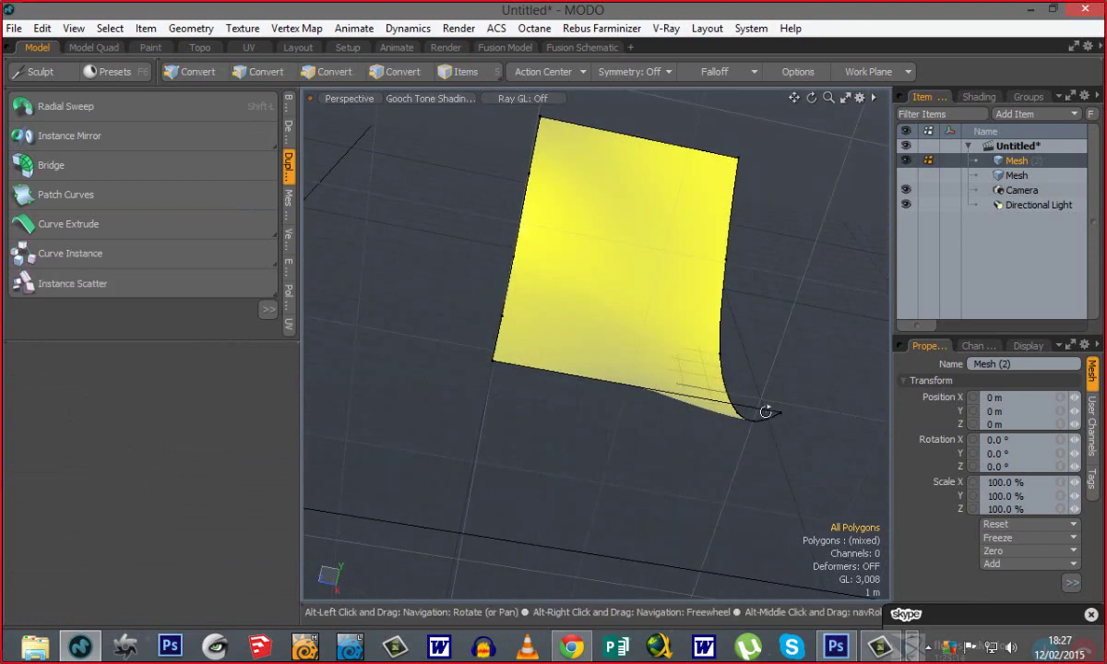
{"action": "left_click_drag", "start_coordinate": [758, 412], "coordinate": [726, 614], "text": "alt"}
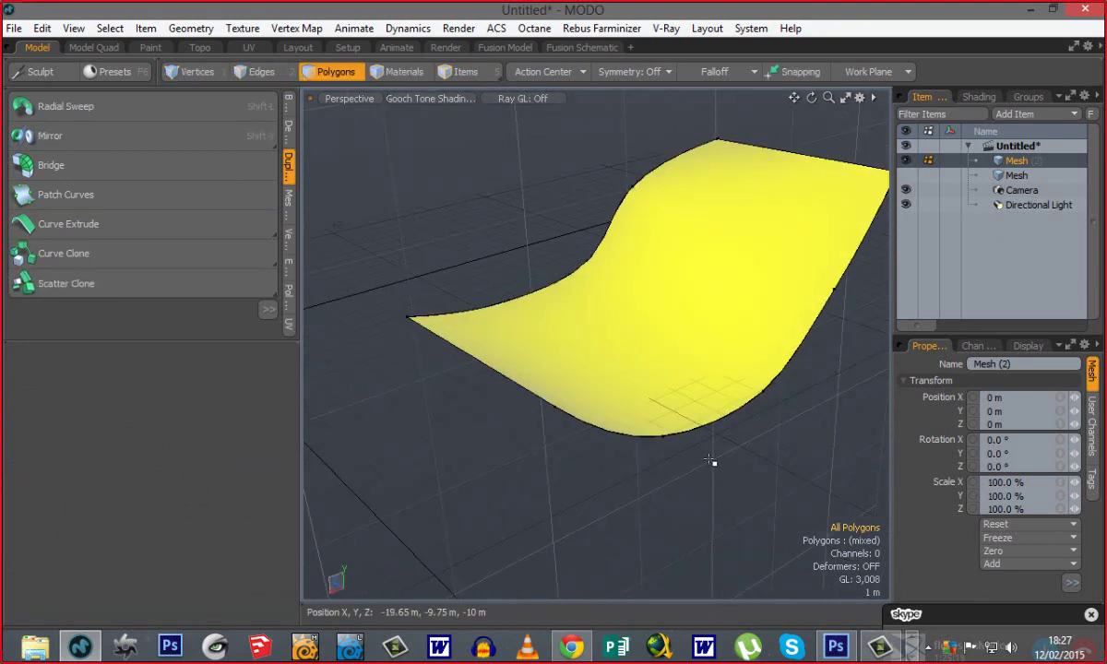
{"action": "mouse_move", "coordinate": [712, 461]}
{"action": "left_mouse_down", "text": "alt"}
{"action": "mouse_move", "coordinate": [701, 468]}
{"action": "mouse_move", "coordinate": [523, 304]}
{"action": "mouse_move", "coordinate": [588, 382]}
{"action": "mouse_move", "coordinate": [519, 282]}
{"action": "mouse_move", "coordinate": [583, 395]}
{"action": "mouse_move", "coordinate": [679, 460]}
{"action": "left_mouse_up", "text": "alt"}
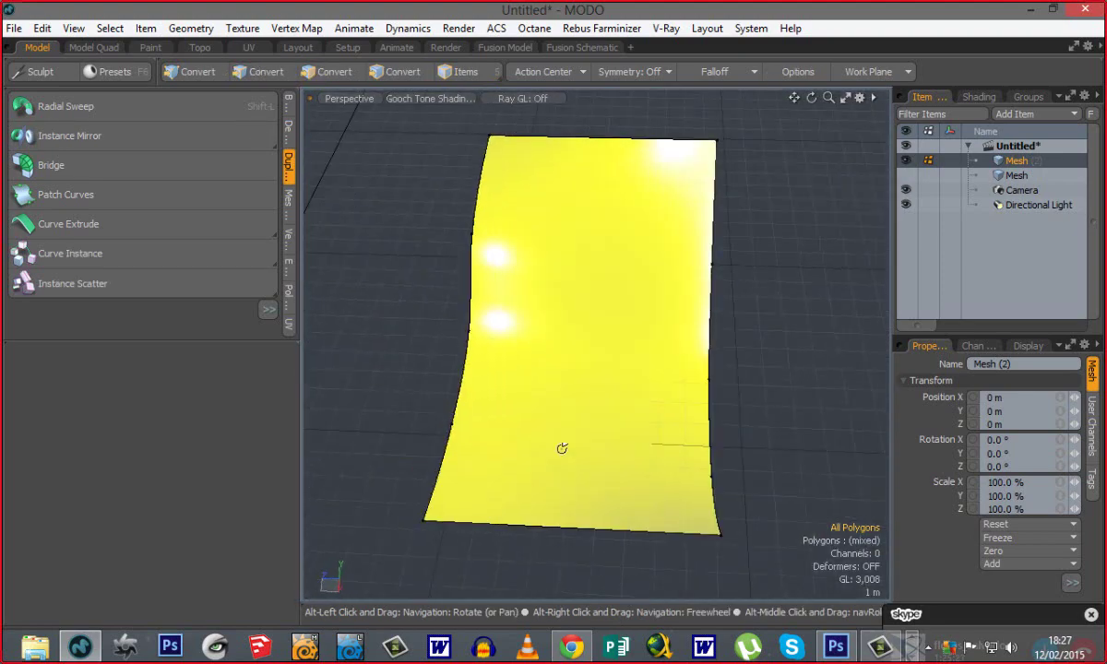
{"action": "left_click_drag", "start_coordinate": [562, 448], "coordinate": [716, 377], "text": "alt"}
{"action": "left_click_drag", "start_coordinate": [636, 383], "coordinate": [633, 353], "text": "alt"}
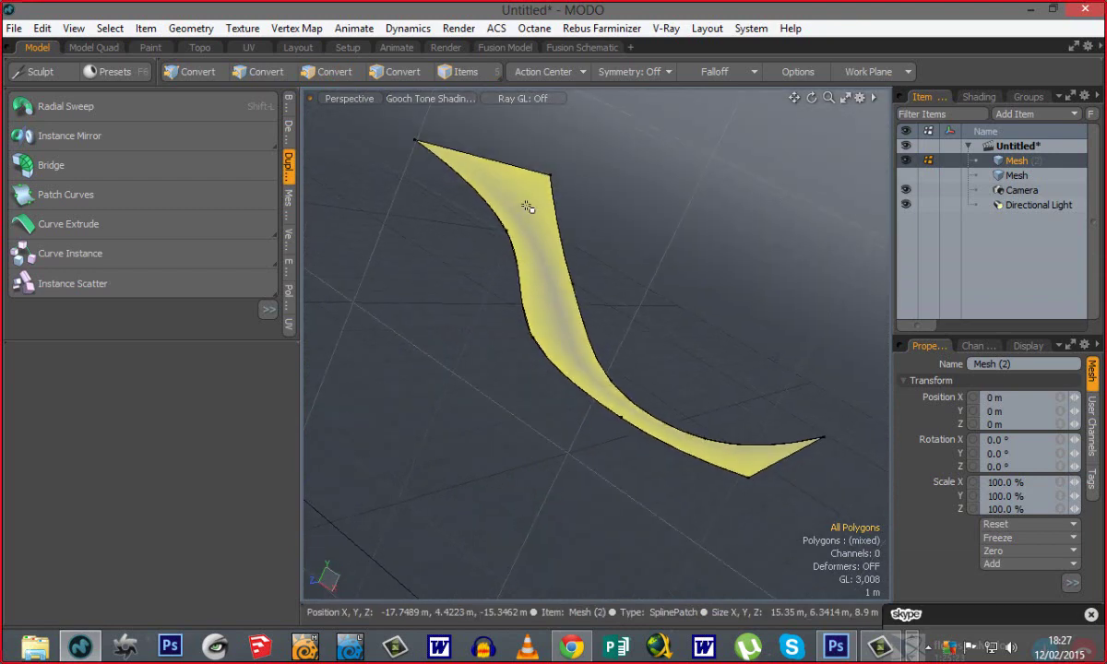
{"action": "left_click_drag", "start_coordinate": [603, 403], "coordinate": [635, 341], "text": "alt"}
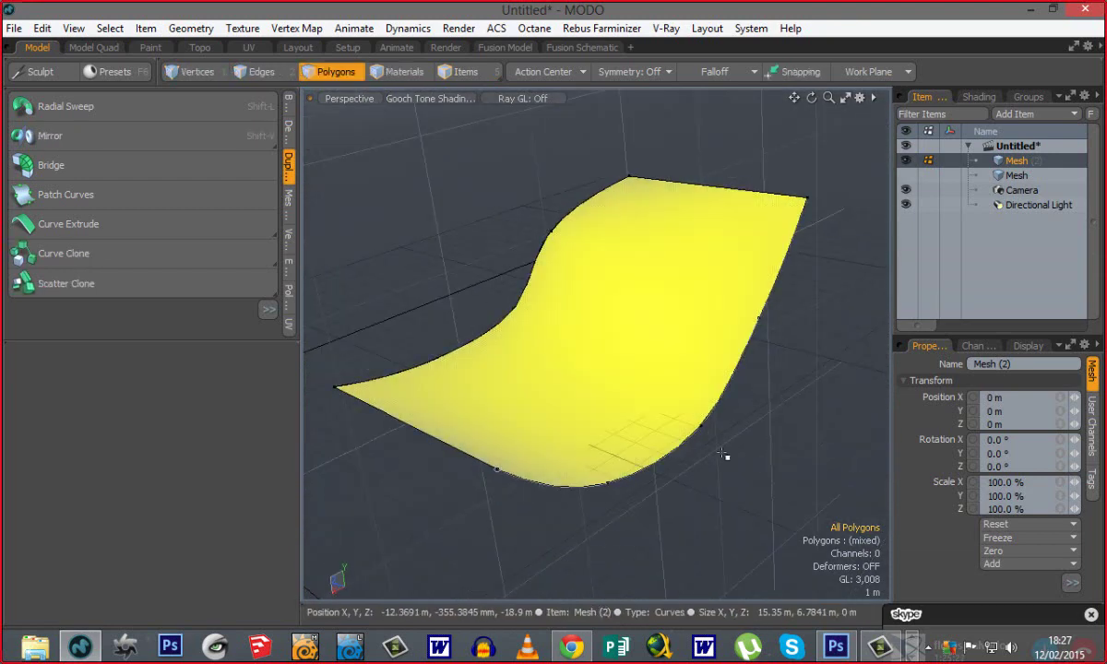
{"action": "left_click_drag", "start_coordinate": [727, 457], "coordinate": [600, 380], "text": "alt"}
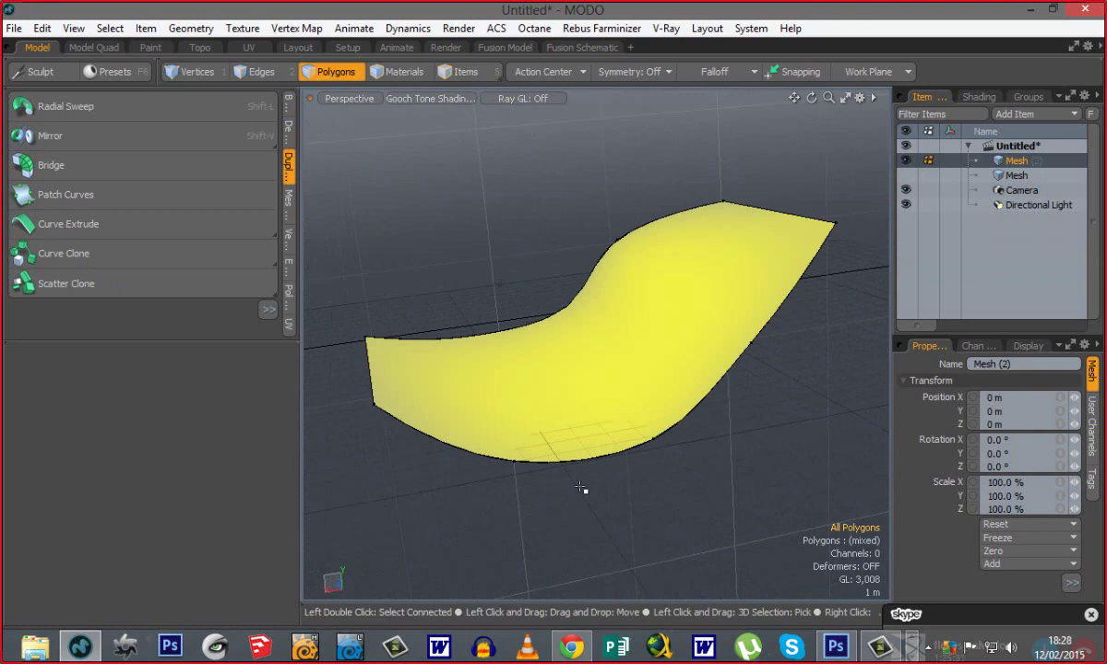
{"action": "left_click_drag", "start_coordinate": [529, 434], "coordinate": [620, 526], "text": "alt"}
{"action": "scroll", "coordinate": [567, 419], "scroll_direction": "down", "scroll_amount": 3}
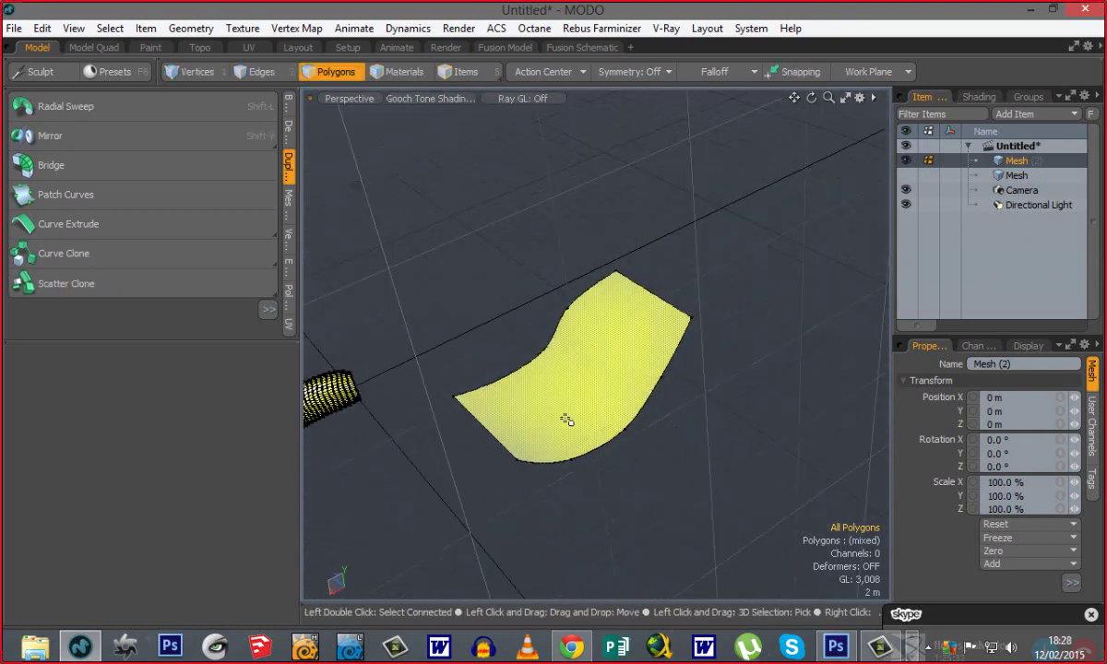
{"action": "left_click_drag", "start_coordinate": [566, 420], "coordinate": [591, 440], "text": "alt"}
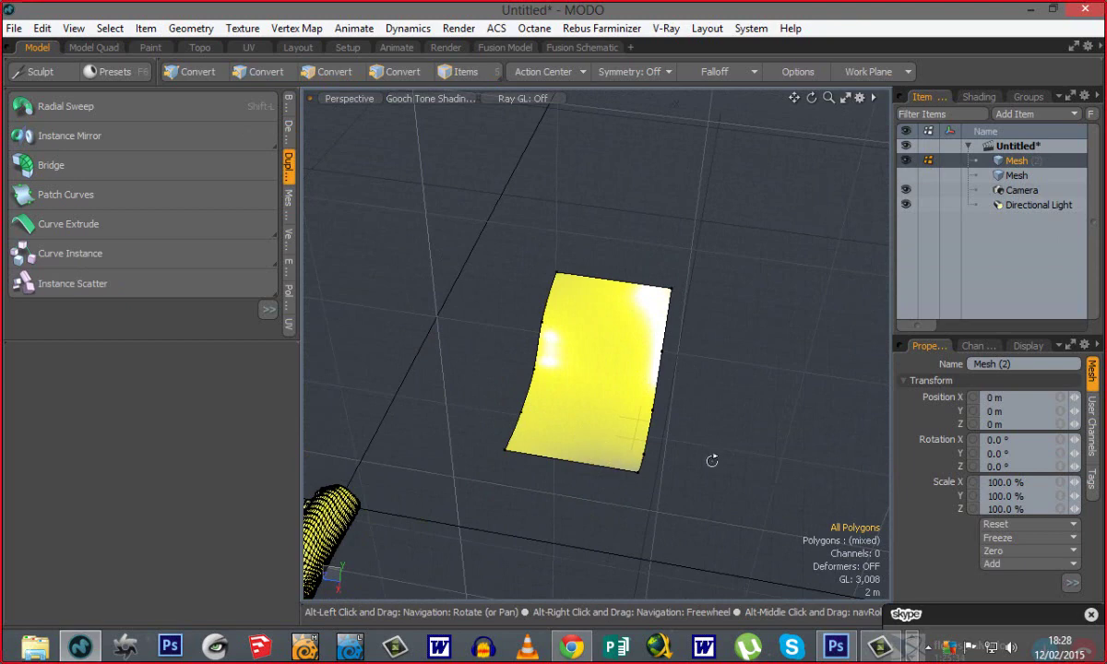
{"action": "left_click_drag", "start_coordinate": [711, 460], "coordinate": [566, 325], "text": "alt"}
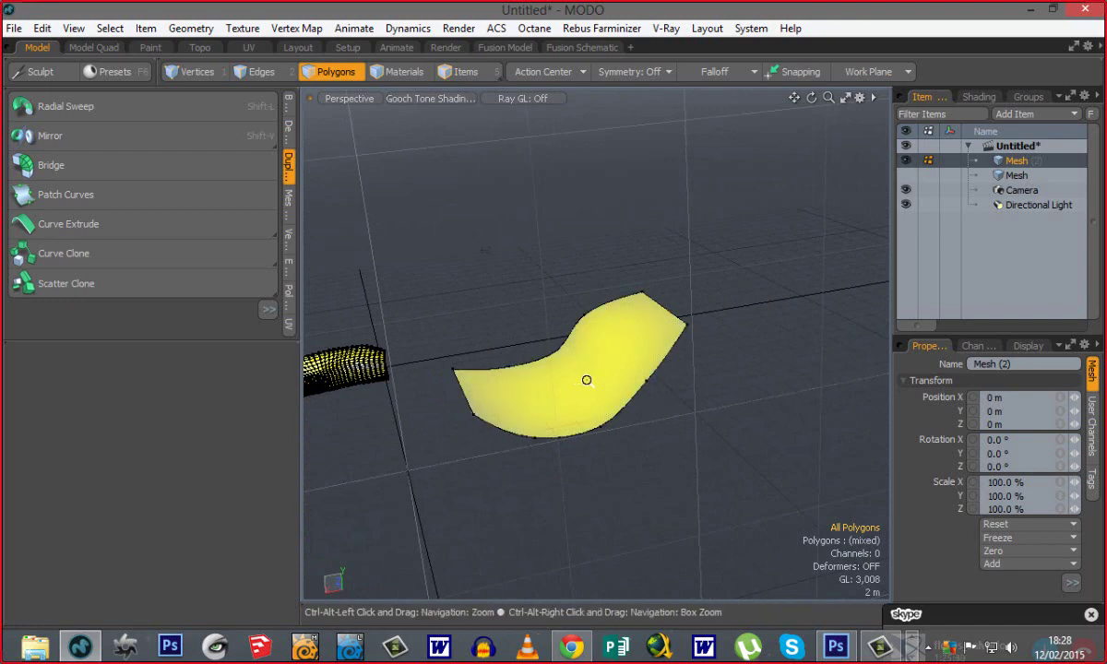
{"action": "left_click_drag", "start_coordinate": [587, 379], "coordinate": [628, 456], "text": "alt"}
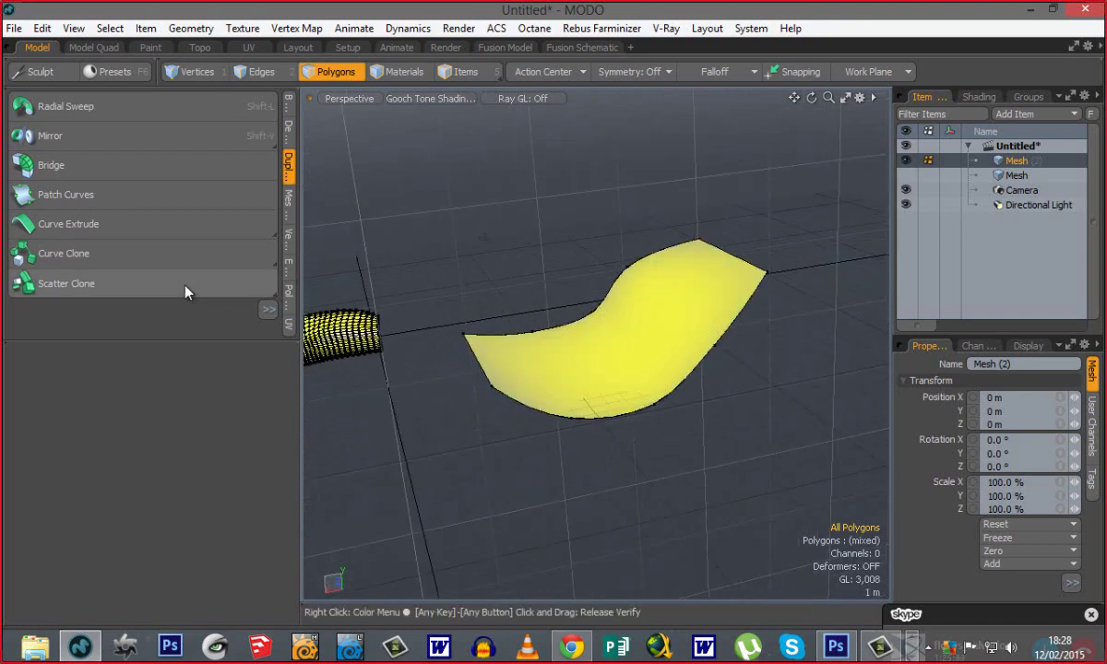
Restore the full list of duplication tools, and reselect the patch surface briefly to check it before deselecting it.
{"action": "left_click_drag", "start_coordinate": [183, 341], "coordinate": [178, 533]}
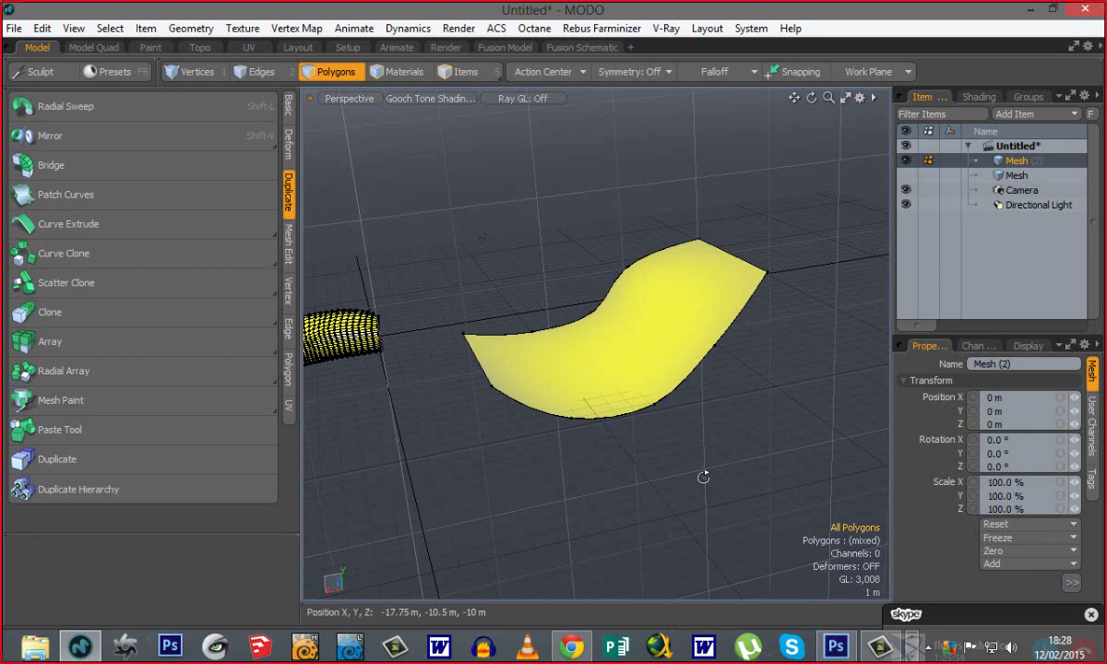
{"action": "left_click_drag", "start_coordinate": [703, 477], "coordinate": [627, 464], "text": "alt"}
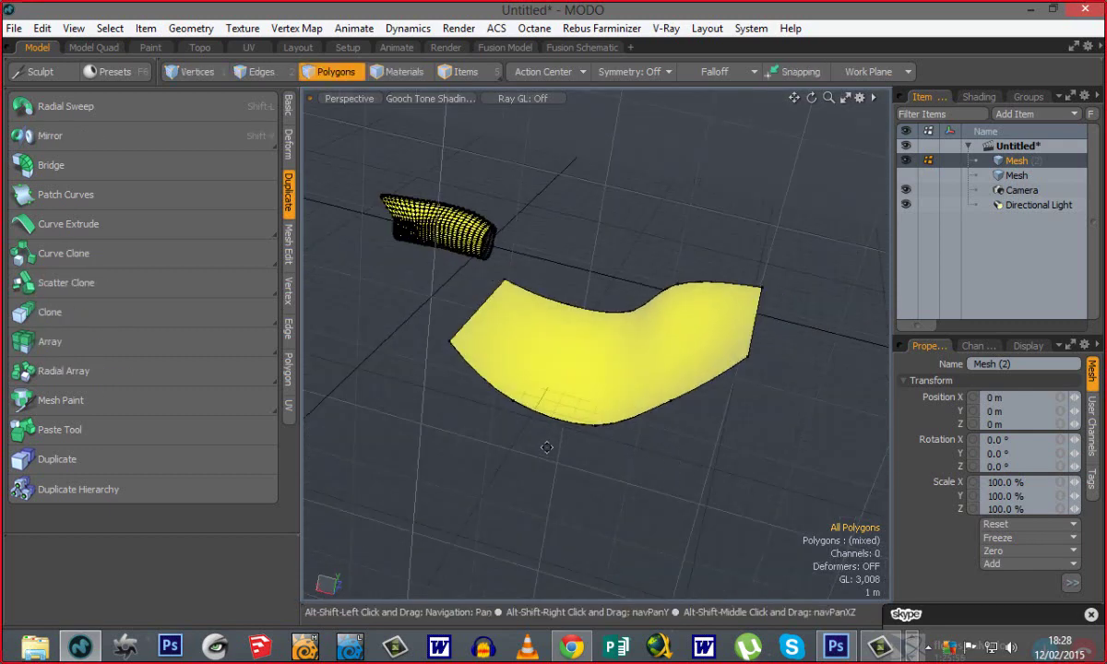
{"action": "left_click_drag", "start_coordinate": [512, 419], "coordinate": [481, 343], "text": "alt"}
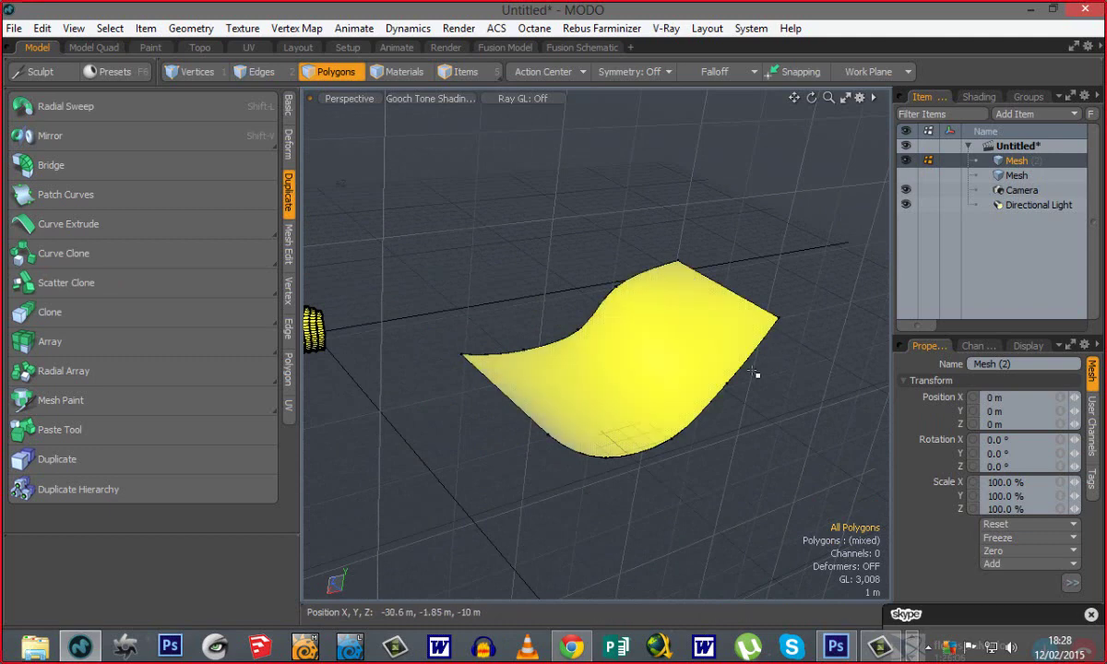
{"action": "left_click_drag", "start_coordinate": [428, 440], "coordinate": [447, 405], "text": "alt"}
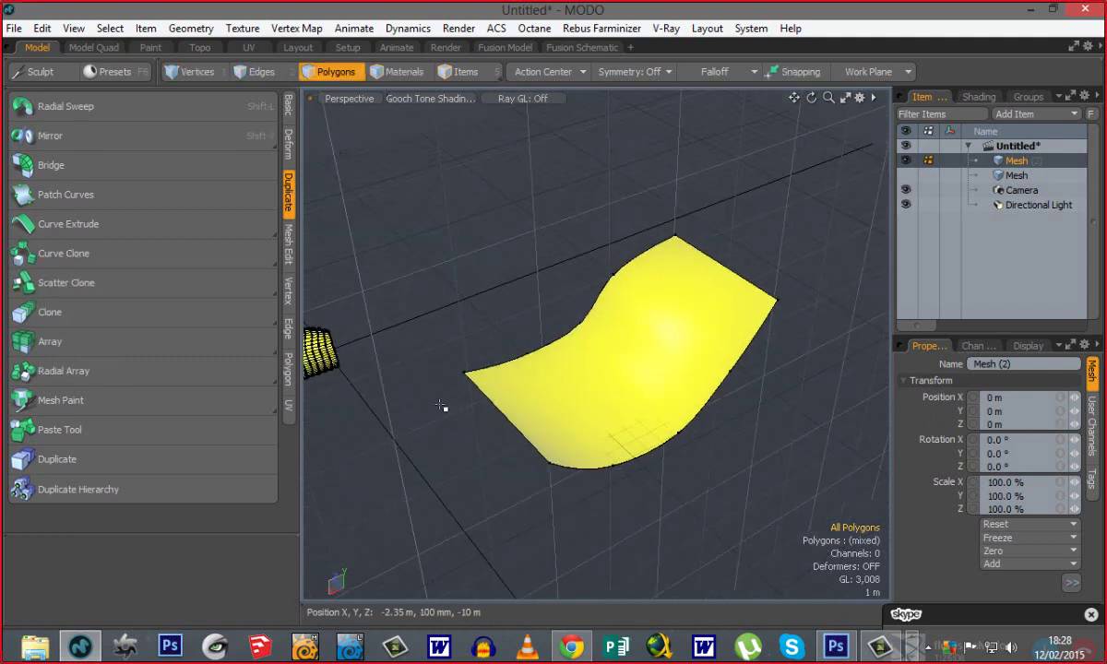
{"action": "left_click_drag", "start_coordinate": [583, 465], "coordinate": [780, 484], "text": "ctrl+alt"}
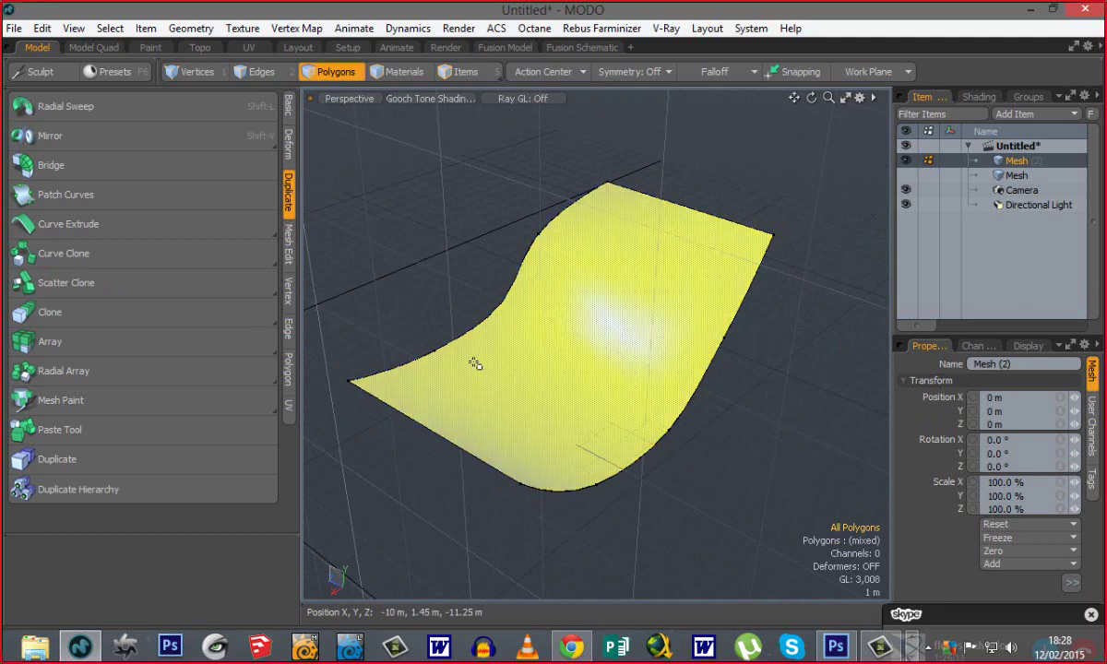
{"action": "left_click", "coordinate": [466, 358]}
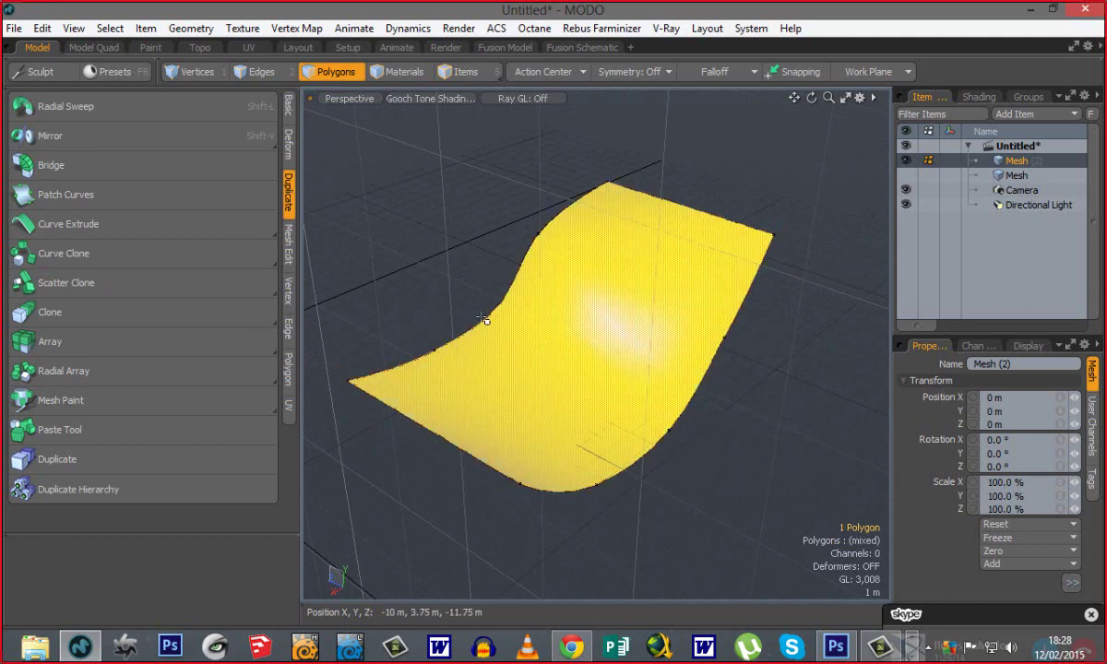
{"action": "left_click", "coordinate": [716, 439]}
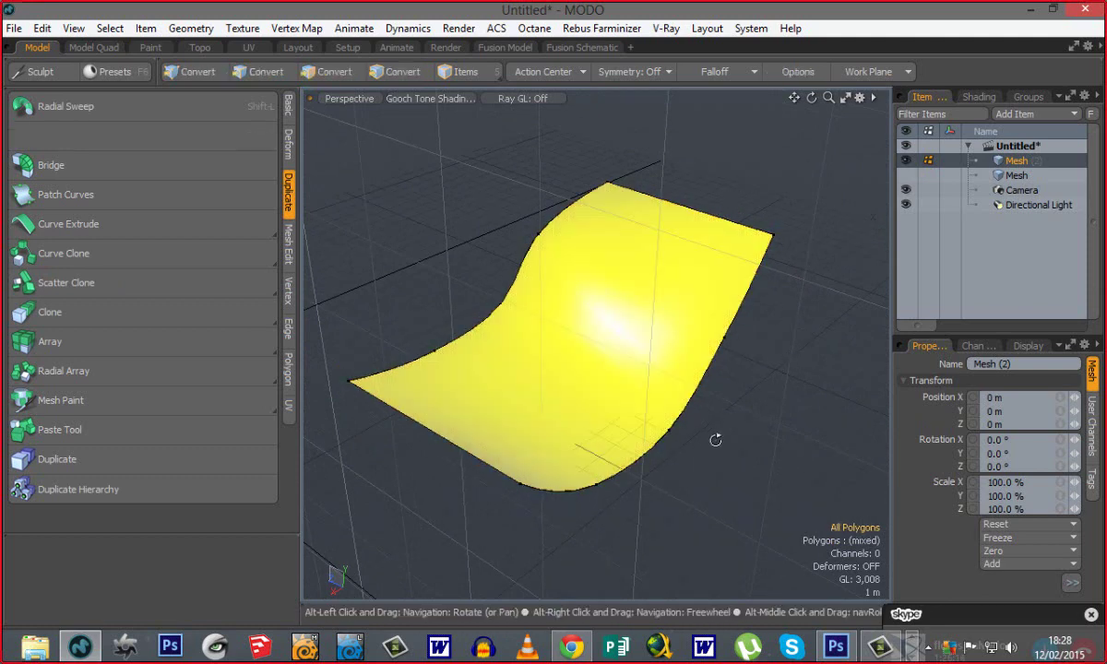
Examine the patch's corners and straight end edges from opposite sides, with the tube in view for comparison.
{"action": "left_click_drag", "start_coordinate": [716, 439], "coordinate": [681, 498], "text": "alt"}
{"action": "left_click_drag", "start_coordinate": [459, 259], "coordinate": [469, 316], "text": "alt"}
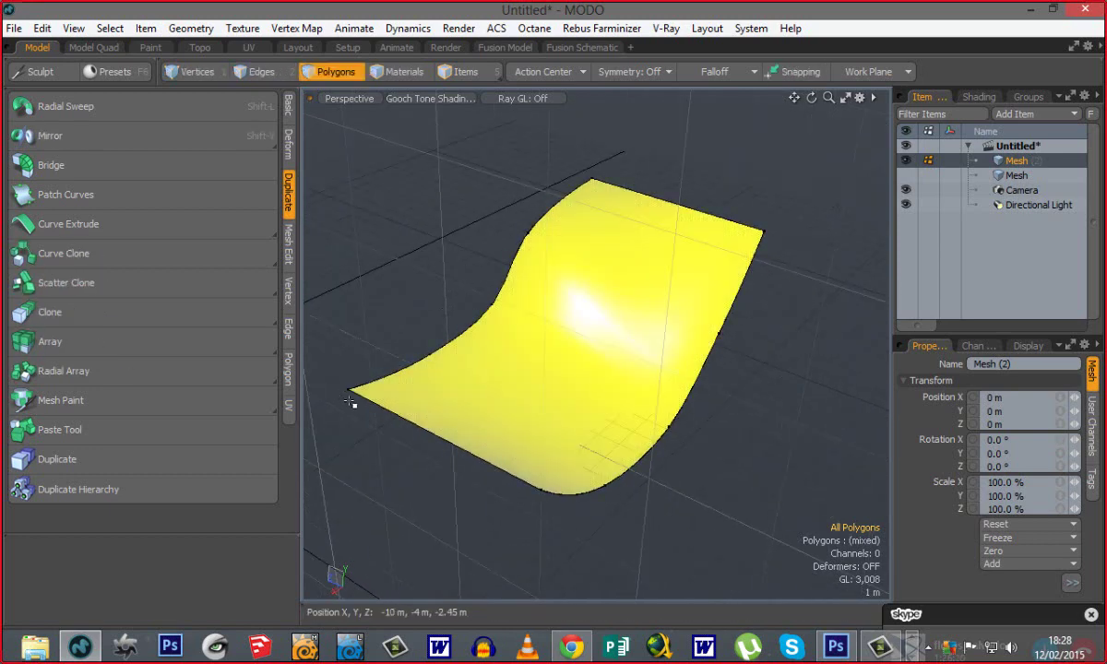
{"action": "left_click_drag", "start_coordinate": [773, 462], "coordinate": [284, 366], "text": "alt"}
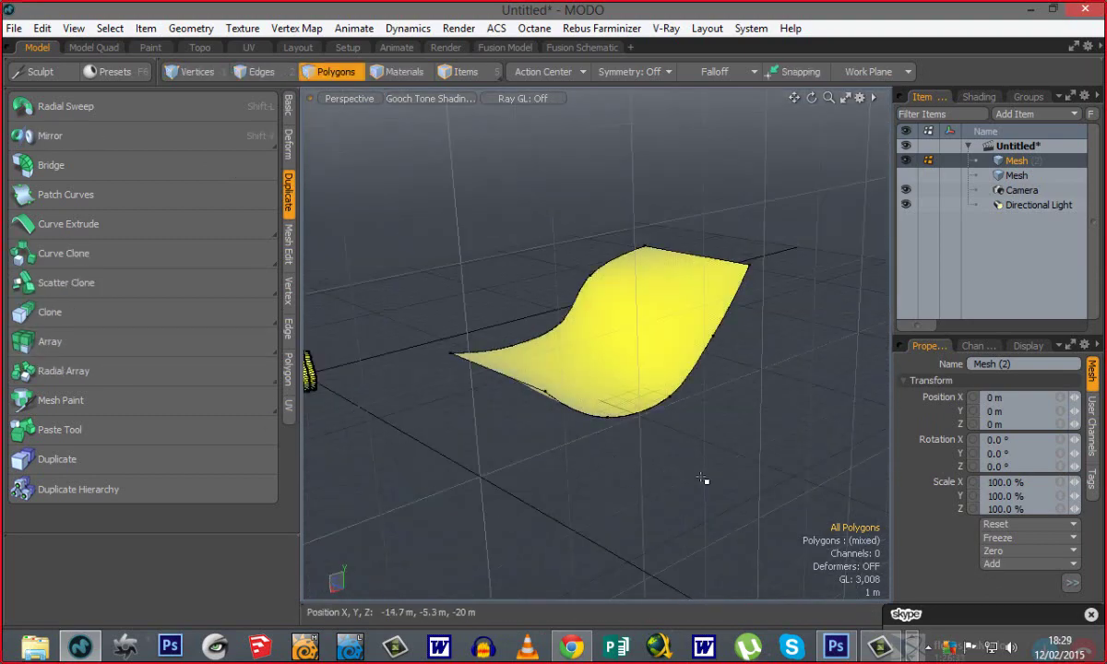
{"action": "left_click_drag", "start_coordinate": [698, 460], "coordinate": [711, 527], "text": "alt"}
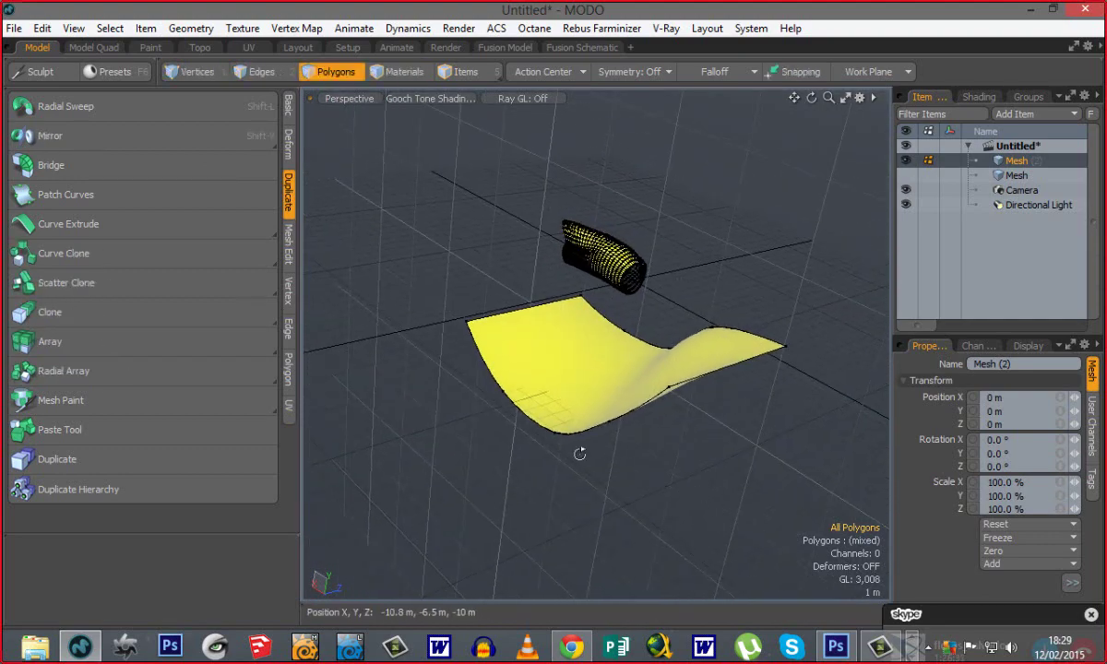
{"action": "left_click_drag", "start_coordinate": [576, 452], "coordinate": [646, 482], "text": "alt"}
{"action": "left_click_drag", "start_coordinate": [583, 430], "coordinate": [502, 443], "text": "alt"}
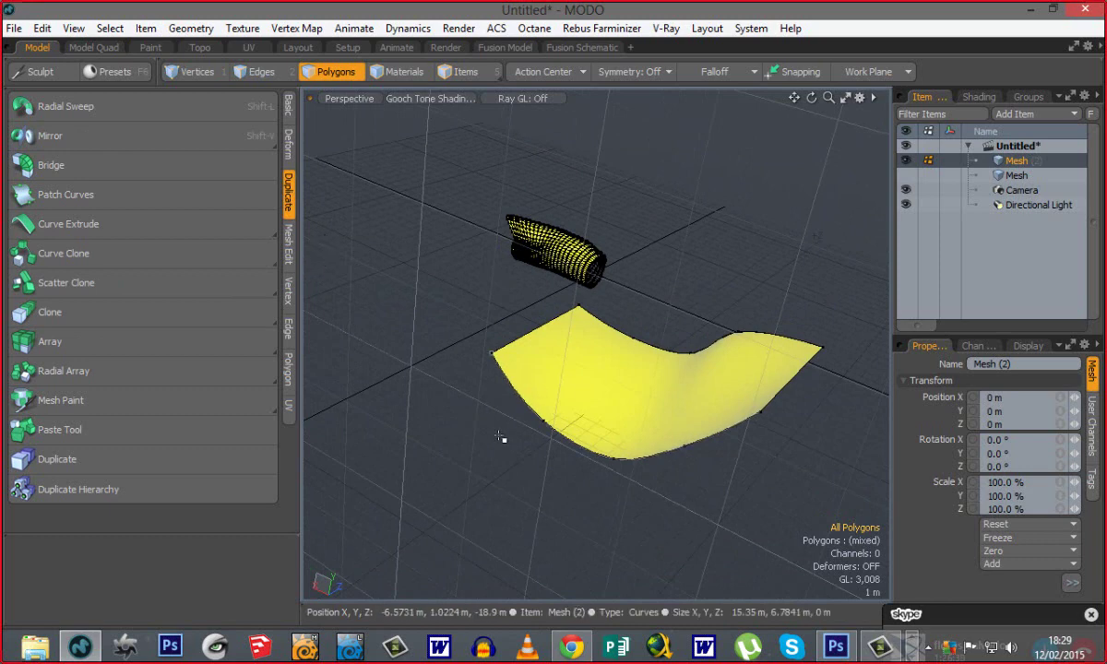
{"action": "left_click_drag", "start_coordinate": [595, 448], "coordinate": [498, 434], "text": "alt"}
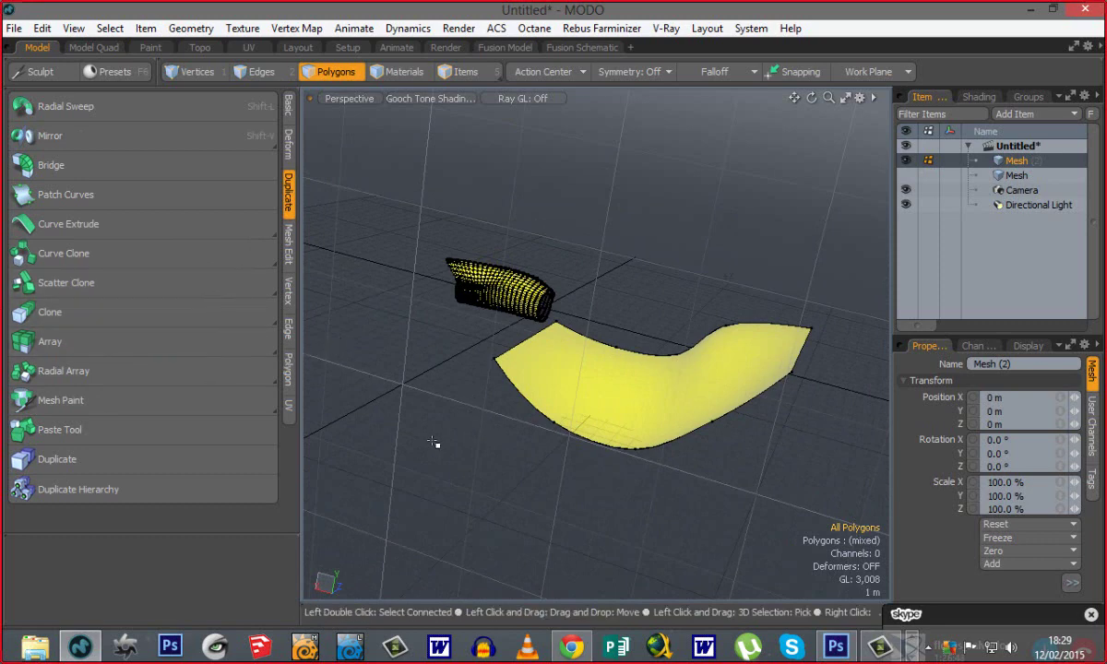
{"action": "left_click_drag", "start_coordinate": [637, 435], "coordinate": [485, 426], "text": "alt"}
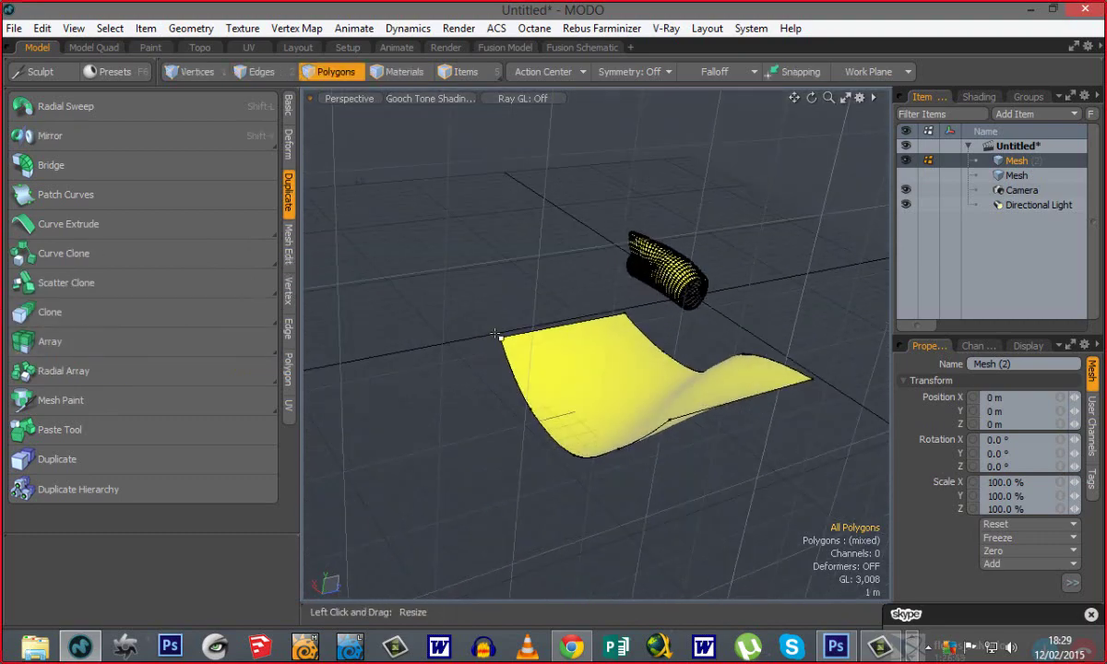
{"action": "left_click_drag", "start_coordinate": [666, 437], "coordinate": [623, 469], "text": "alt"}
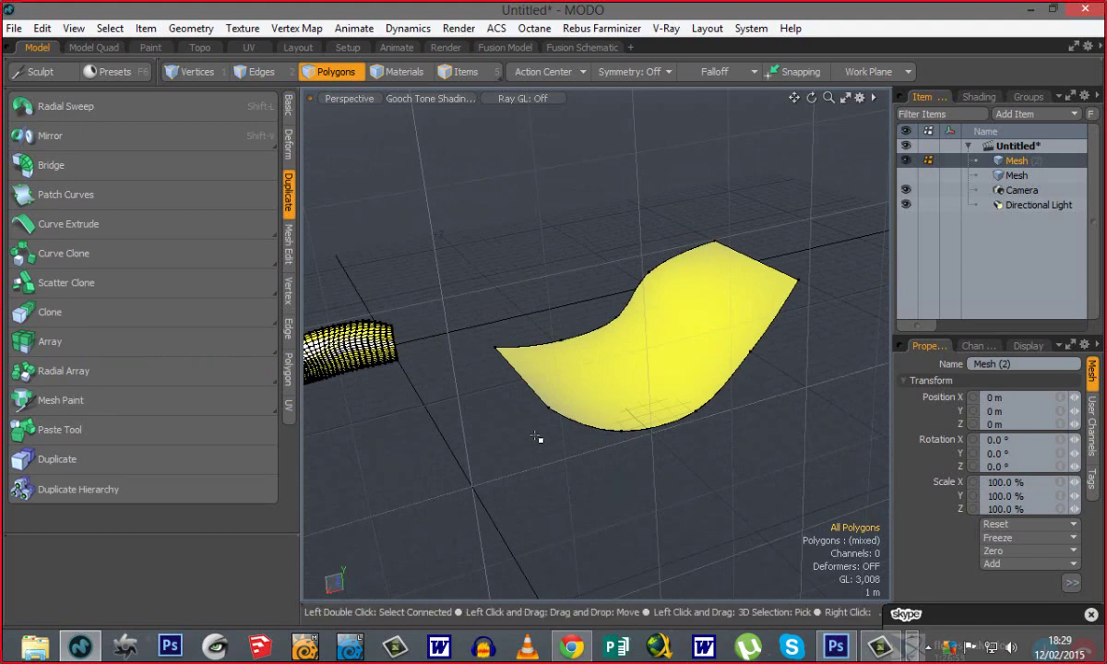
{"action": "mouse_move", "coordinate": [499, 398]}
{"action": "left_mouse_down", "text": "alt"}
{"action": "mouse_move", "coordinate": [461, 432]}
{"action": "mouse_move", "coordinate": [465, 451]}
{"action": "mouse_move", "coordinate": [486, 404]}
{"action": "left_mouse_up", "text": "alt"}
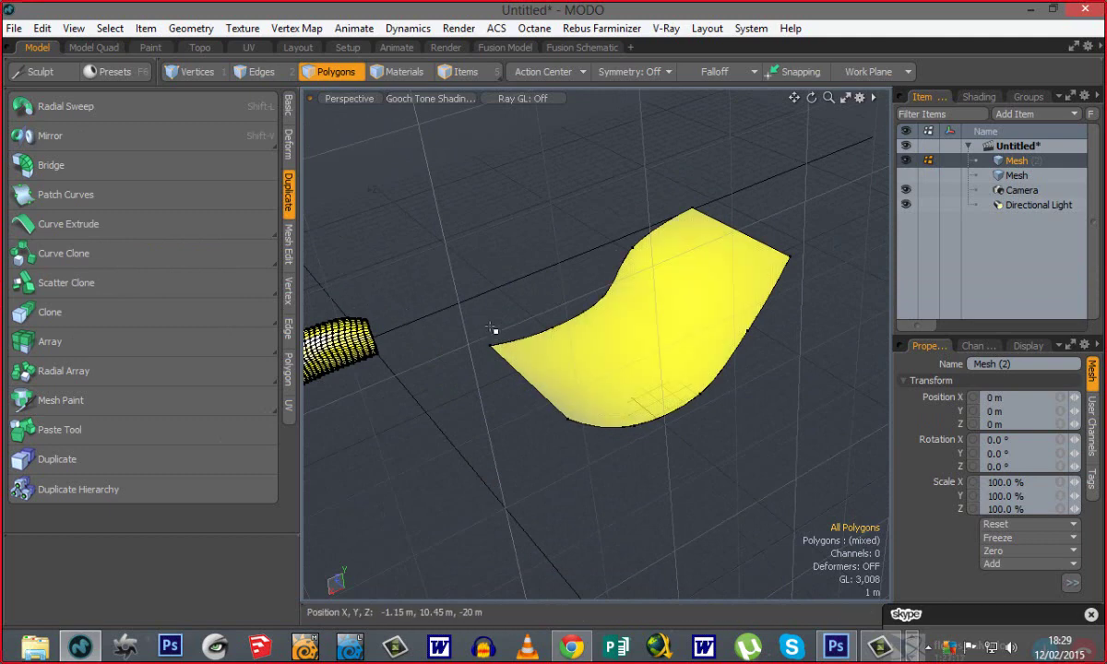
Examine the patch surface's curvature and boundary edges from several angles, selecting it briefly and clearing the selection.
{"action": "key", "text": "alt"}
{"action": "left_click_drag", "start_coordinate": [487, 366], "coordinate": [606, 414], "text": "alt"}
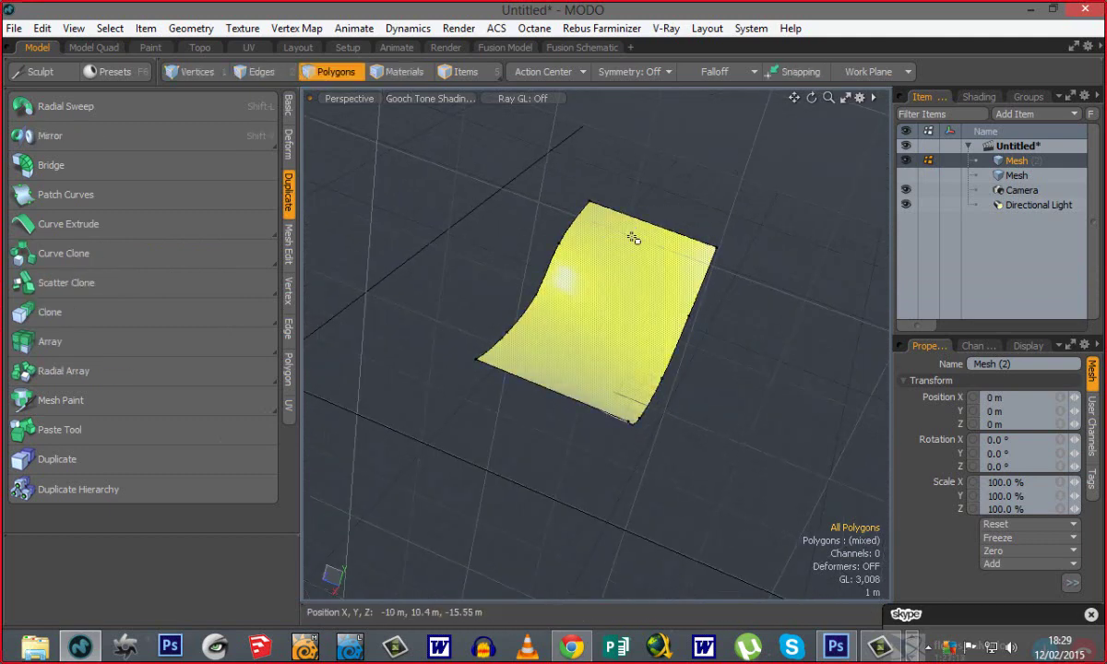
{"action": "left_click", "coordinate": [633, 237]}
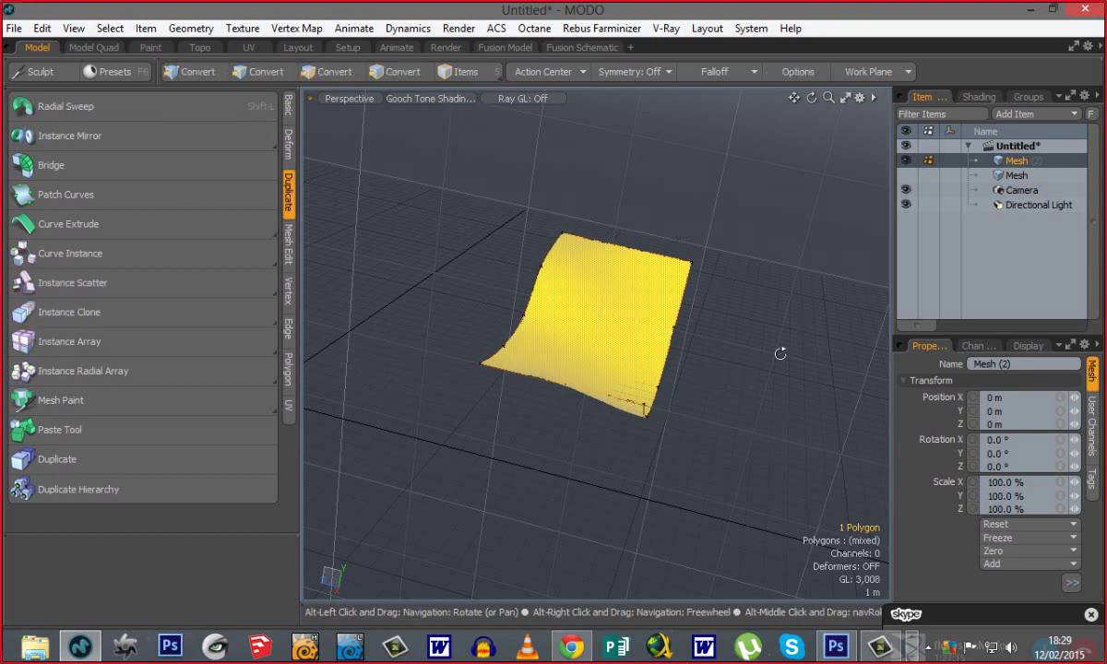
{"action": "left_click_drag", "start_coordinate": [627, 334], "coordinate": [626, 469], "text": "alt"}
{"action": "left_click", "coordinate": [426, 428]}
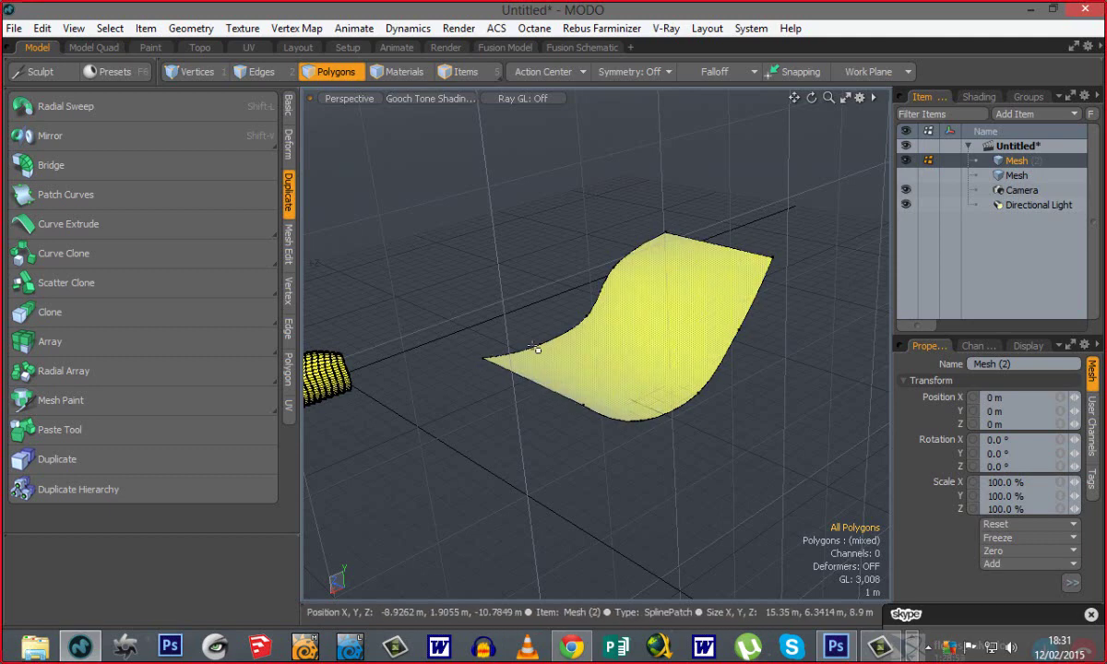
{"action": "key", "text": "alt"}
{"action": "left_click_drag", "start_coordinate": [677, 479], "coordinate": [413, 477], "text": "alt"}
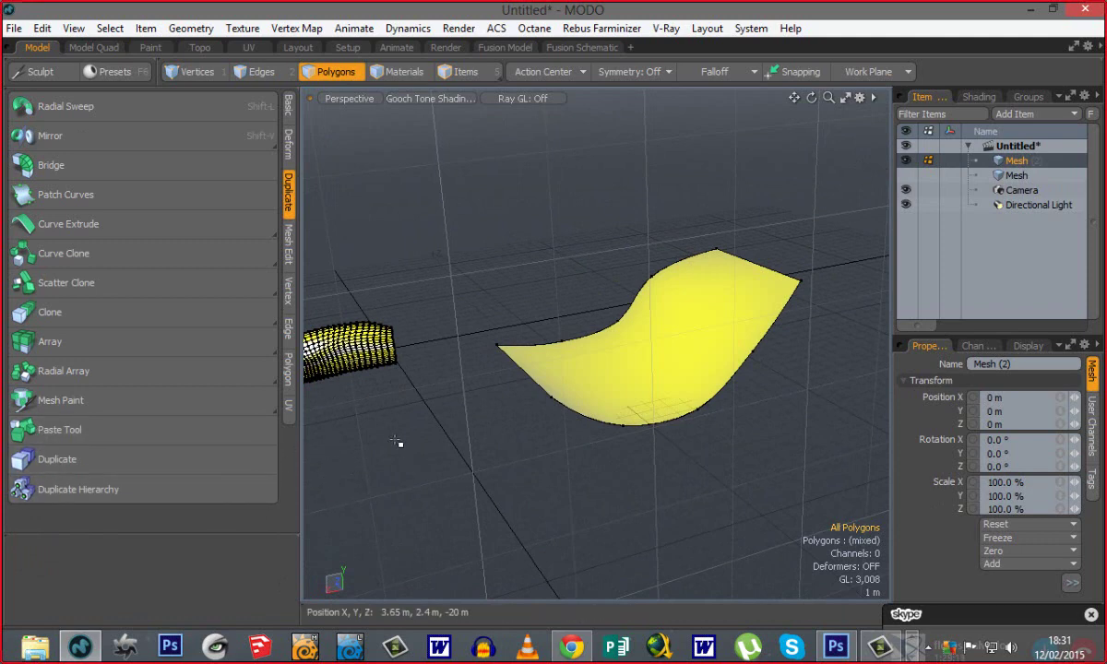
{"action": "left_click_drag", "start_coordinate": [394, 403], "coordinate": [484, 431], "text": "alt"}
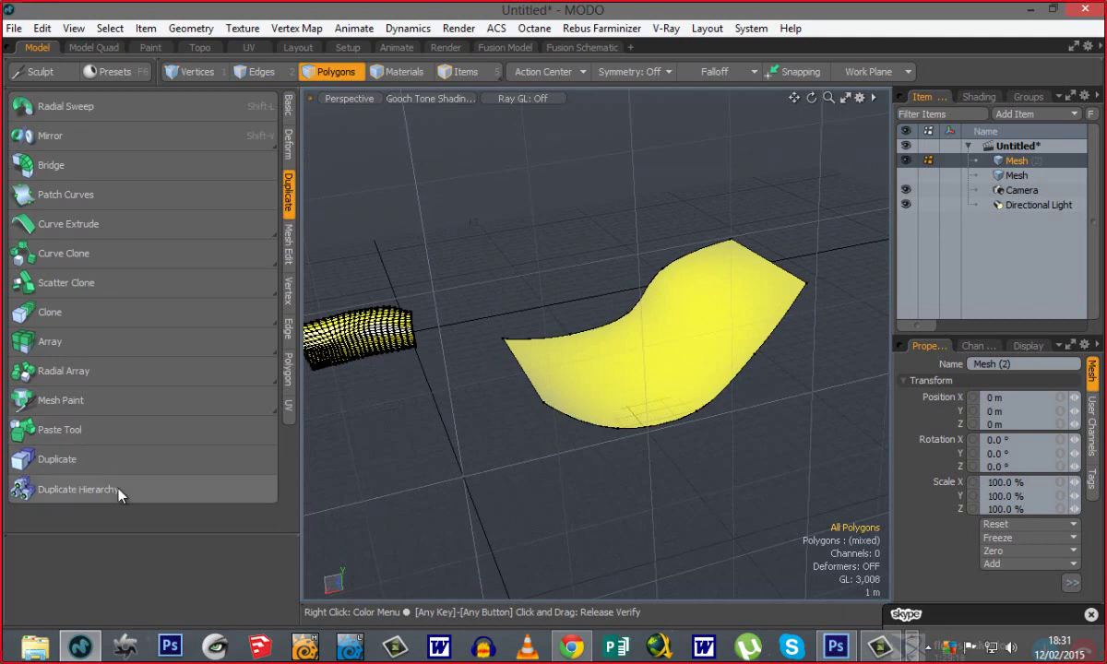
{"action": "key", "text": "alt"}
{"action": "left_click_drag", "start_coordinate": [504, 407], "coordinate": [616, 342], "text": "alt"}
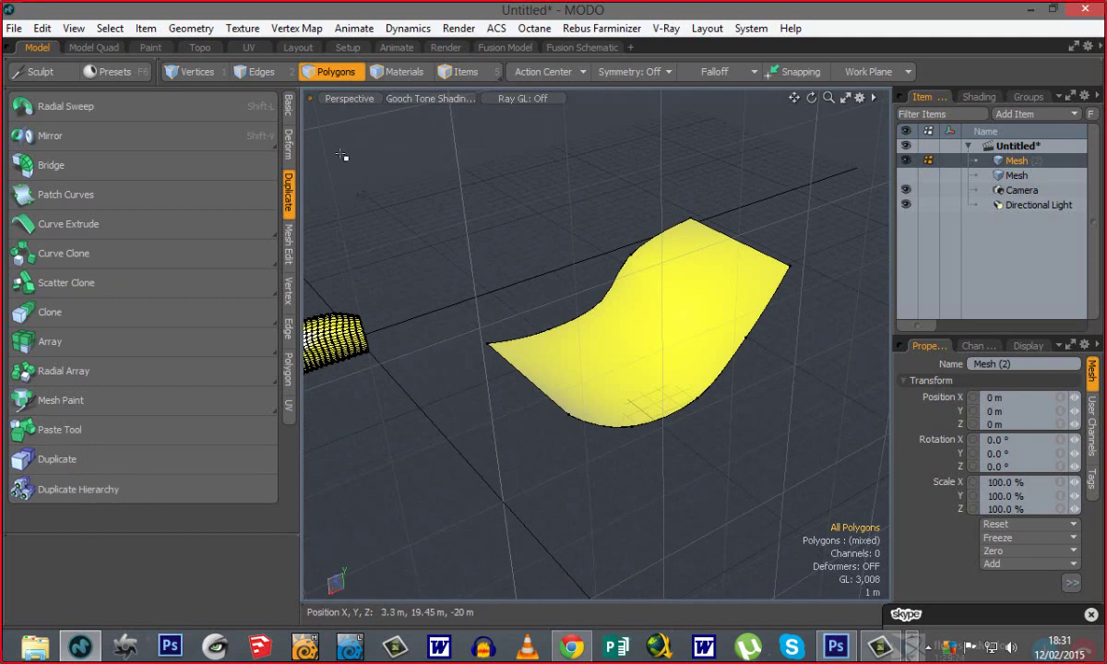
Slice the tube's mesh along a curved path drawn across its surface with Curve Slice.
{"action": "left_click", "coordinate": [289, 242]}
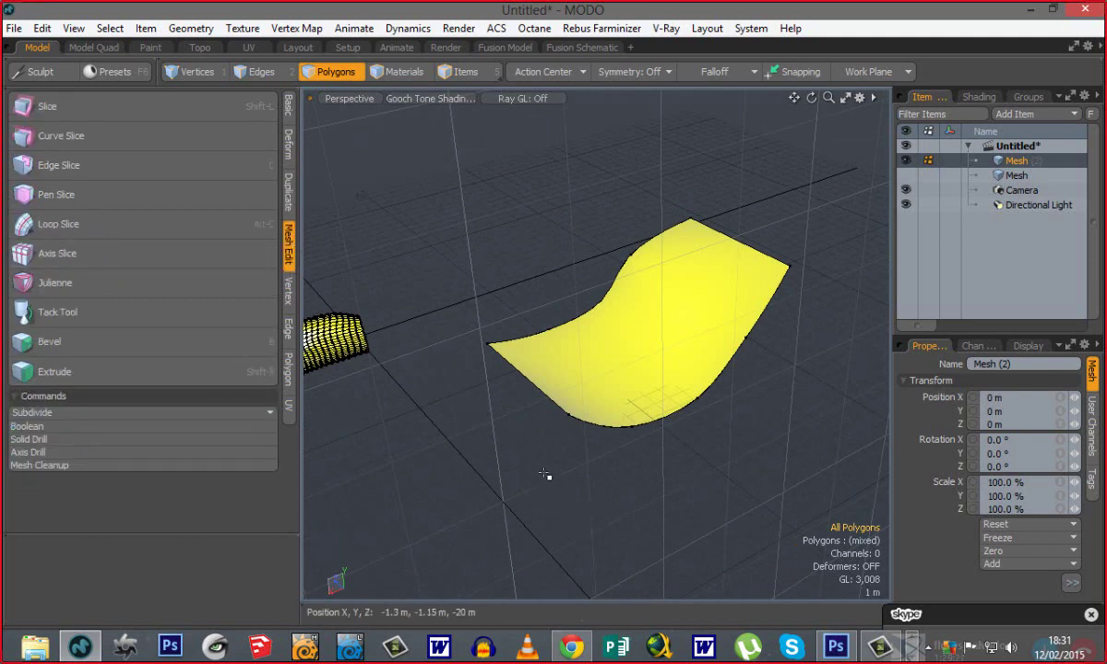
{"action": "left_click_drag", "start_coordinate": [739, 514], "coordinate": [615, 489], "text": "alt"}
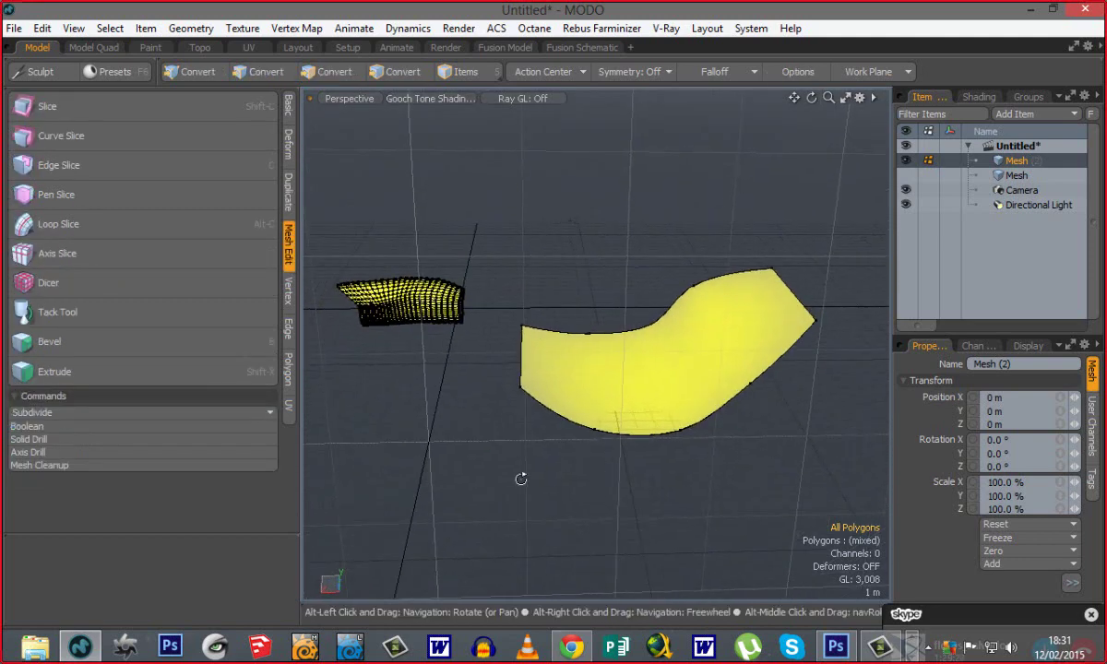
{"action": "left_click_drag", "start_coordinate": [522, 479], "coordinate": [489, 470], "text": "alt"}
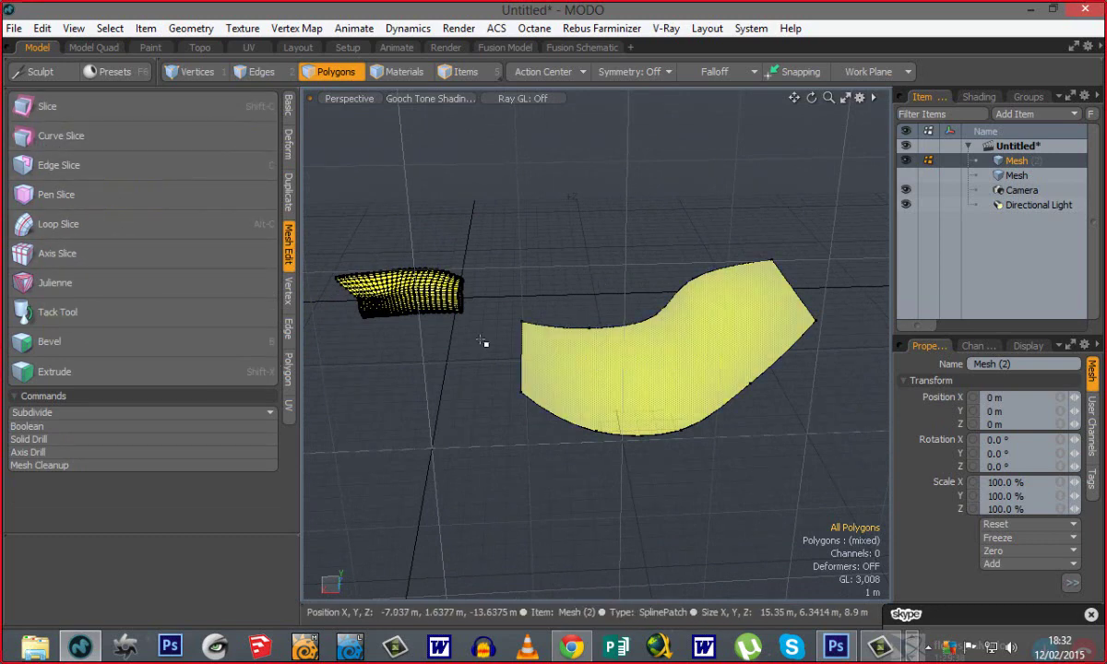
{"action": "left_click_drag", "start_coordinate": [432, 287], "coordinate": [480, 291], "text": "ctrl+alt"}
{"action": "left_click_drag", "start_coordinate": [479, 291], "coordinate": [514, 348], "text": "alt"}
{"action": "right_click_drag", "start_coordinate": [514, 348], "coordinate": [496, 274], "text": "ctrl+alt"}
{"action": "left_click", "coordinate": [51, 134]}
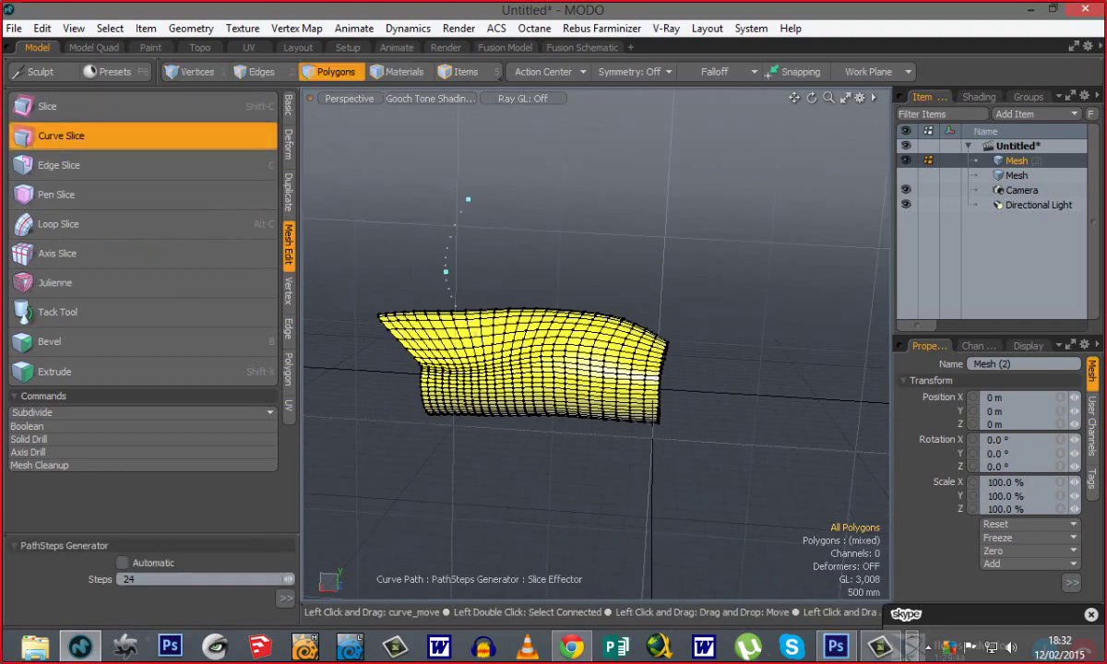
{"action": "left_click", "coordinate": [595, 443]}
{"action": "left_click", "coordinate": [571, 508]}
{"action": "key", "text": "q"}
Examine the curved cut across the tube from several angles, selecting one of the tube's polygons briefly before deselecting it.
{"action": "left_click_drag", "start_coordinate": [578, 341], "coordinate": [590, 406], "text": "ctrl+alt"}
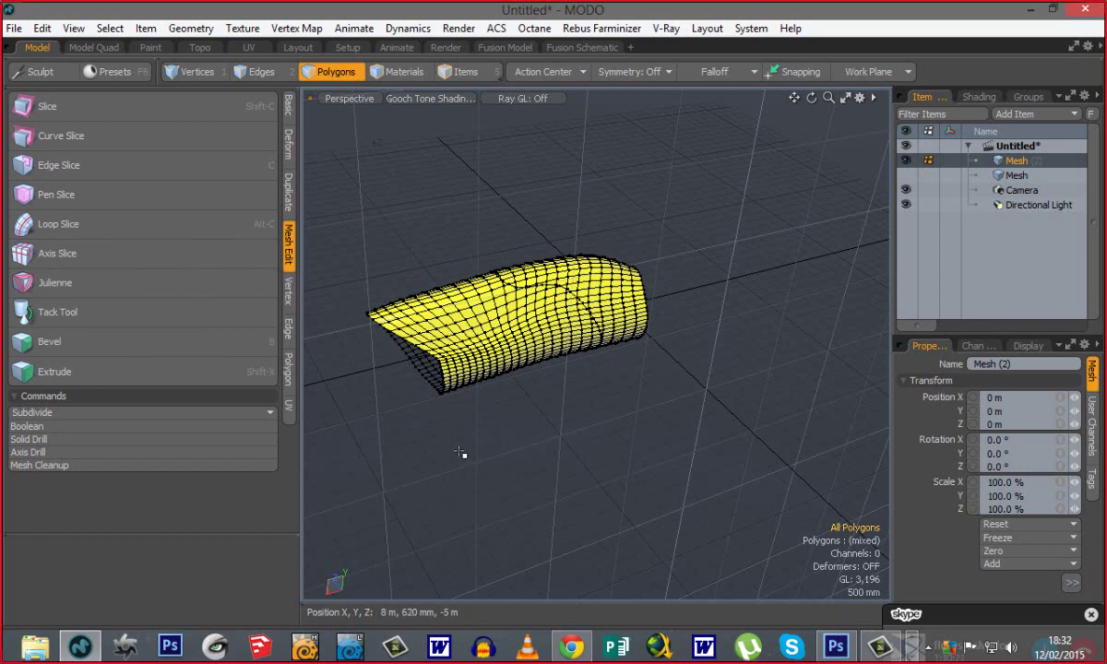
{"action": "key", "text": "alt"}
{"action": "left_click_drag", "start_coordinate": [659, 454], "coordinate": [535, 442], "text": "alt"}
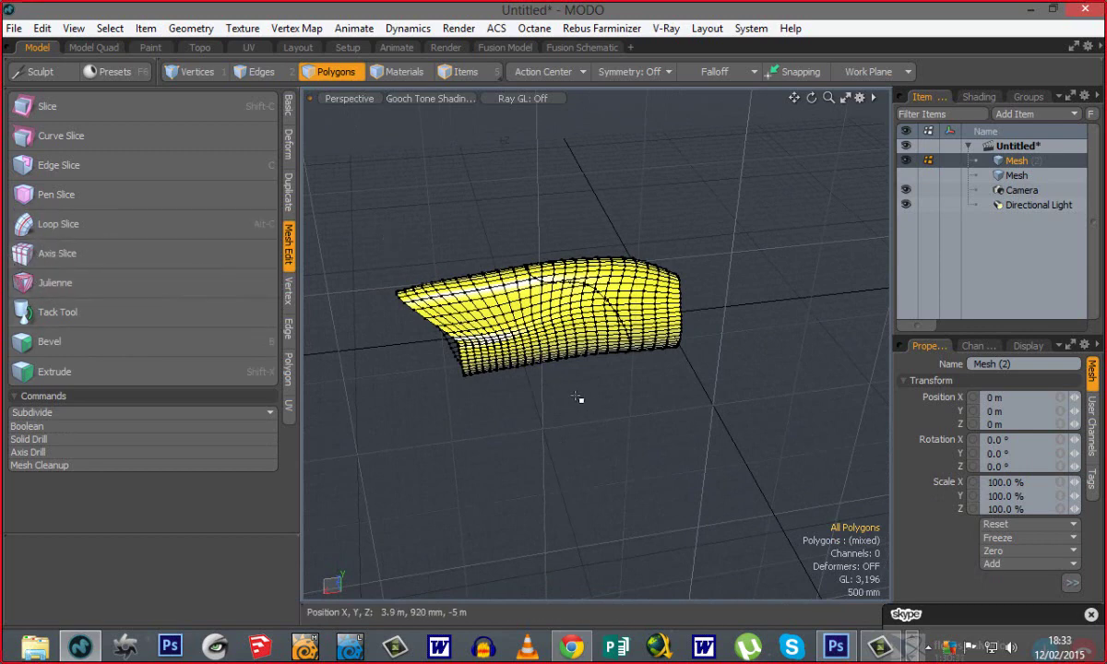
{"action": "left_click_drag", "start_coordinate": [487, 428], "coordinate": [429, 230], "text": "alt"}
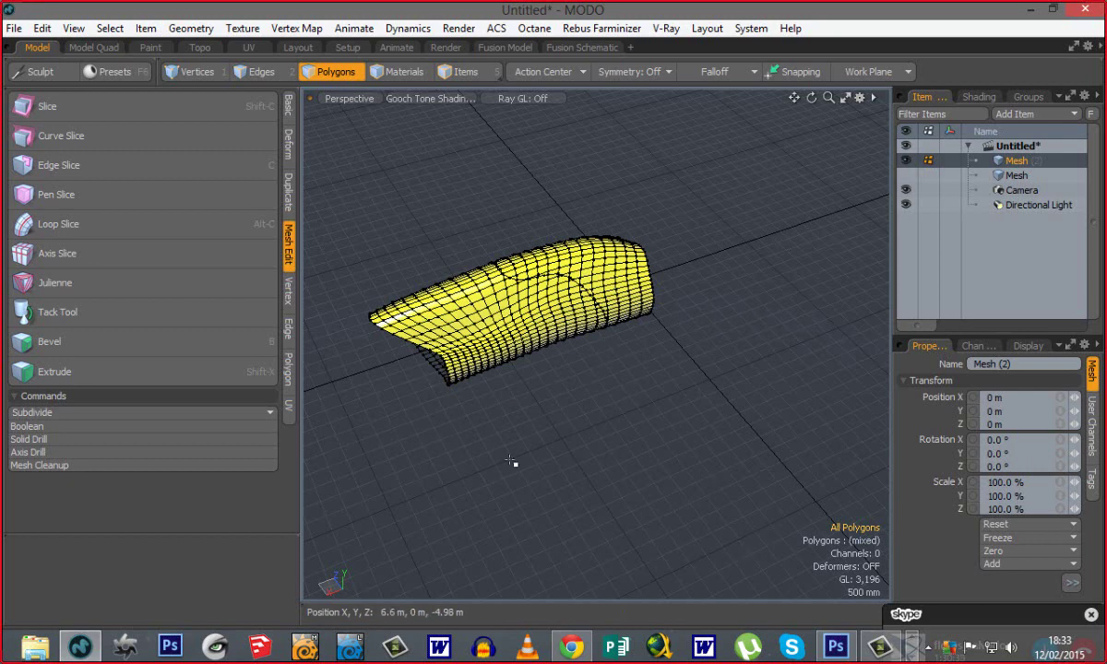
{"action": "key", "text": "alt"}
{"action": "left_click_drag", "start_coordinate": [557, 473], "coordinate": [573, 424], "text": "alt"}
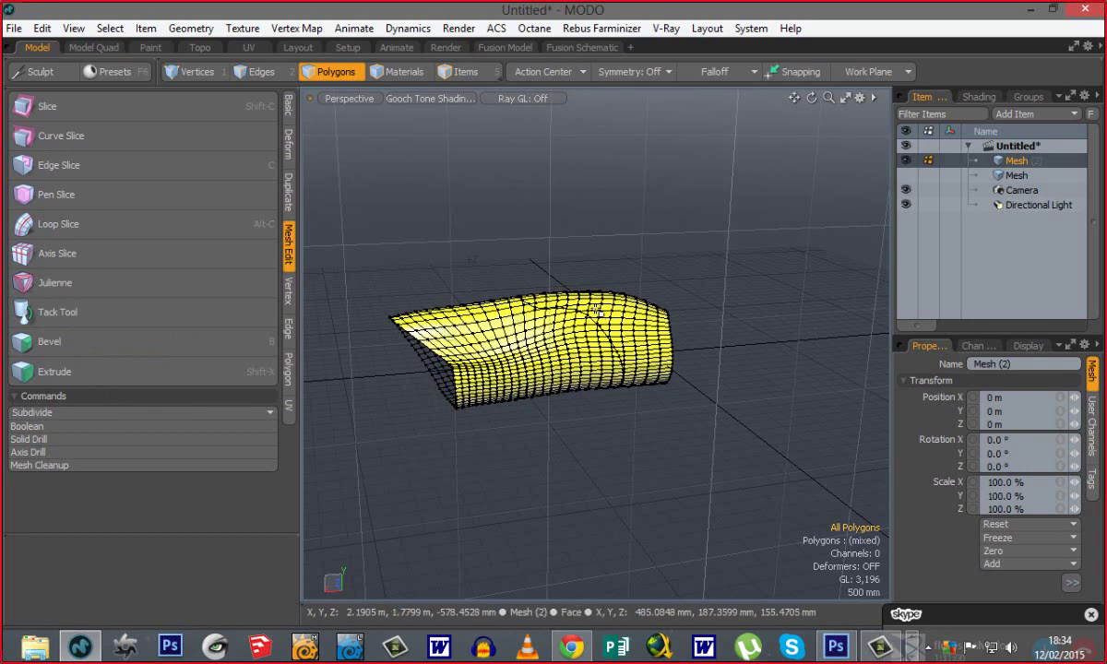
{"action": "left_click", "coordinate": [480, 314]}
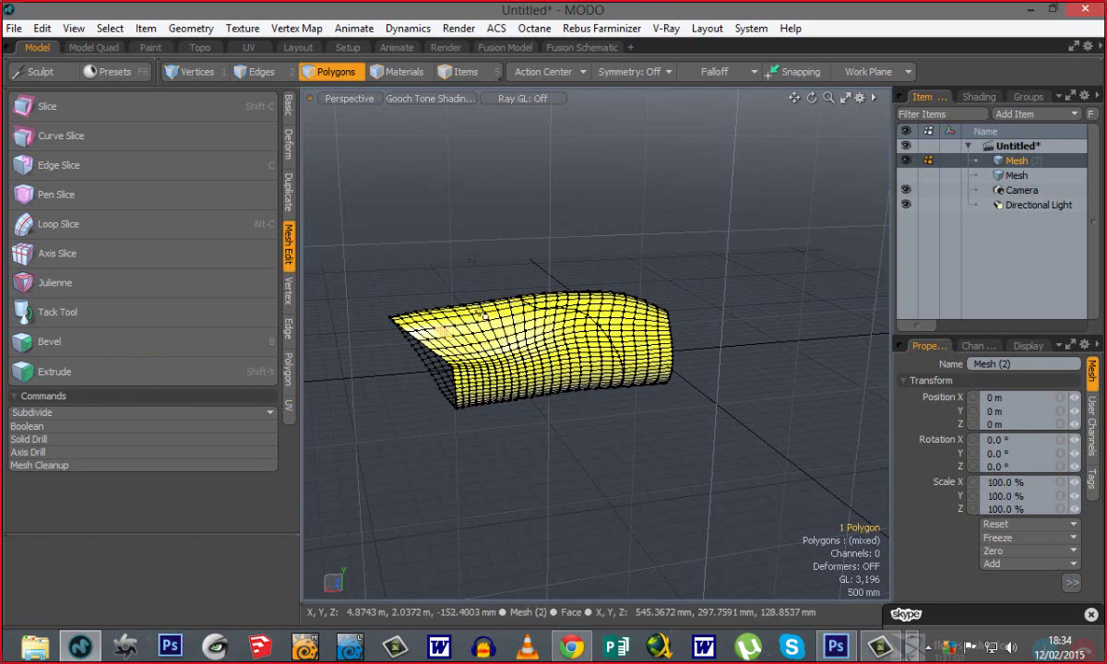
{"action": "left_click", "coordinate": [498, 447]}
{"action": "left_click_drag", "start_coordinate": [497, 448], "coordinate": [602, 489], "text": "alt"}
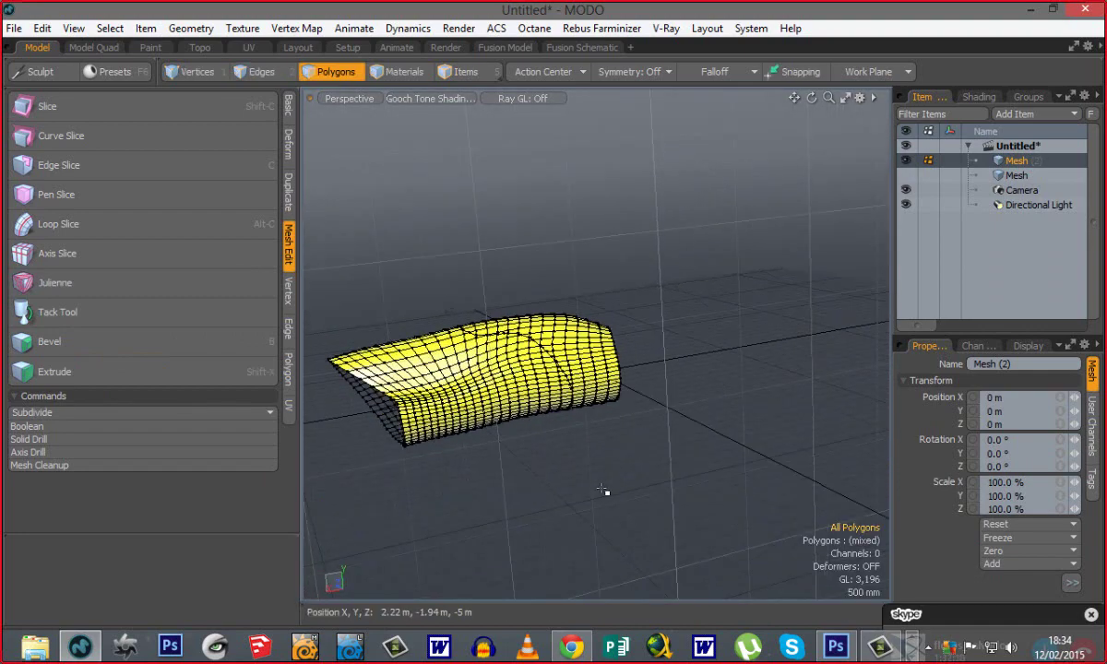
Check the available Subdivide methods for the sliced tube without applying one.
{"action": "left_click", "coordinate": [58, 416]}
{"action": "left_click", "coordinate": [124, 505]}
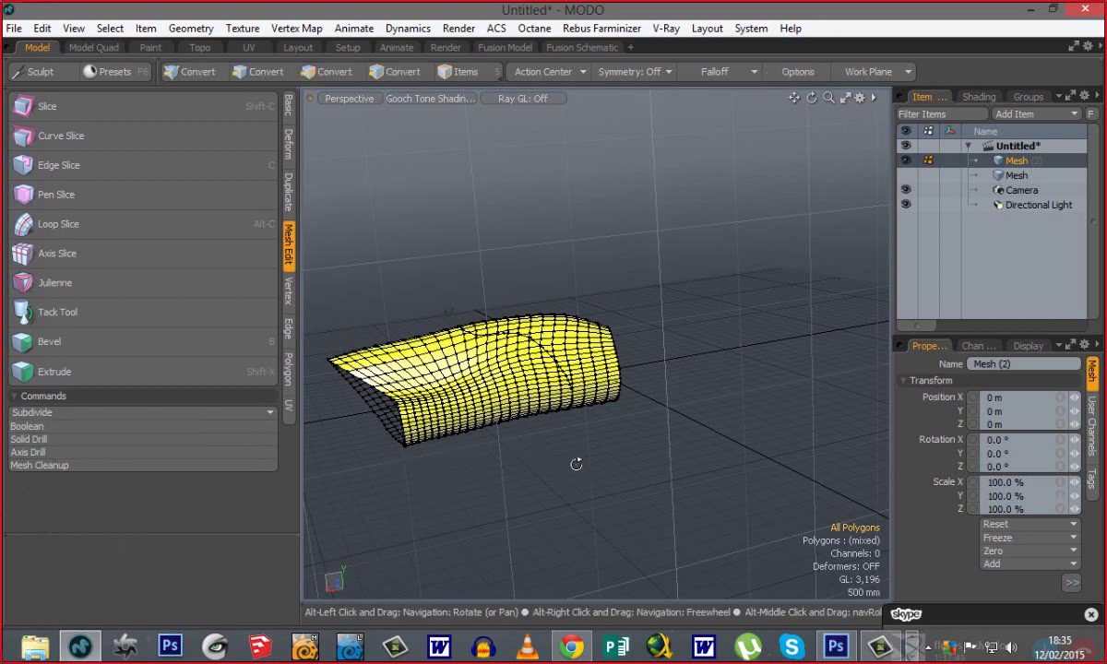
{"action": "left_click_drag", "start_coordinate": [576, 462], "coordinate": [528, 483], "text": "alt"}
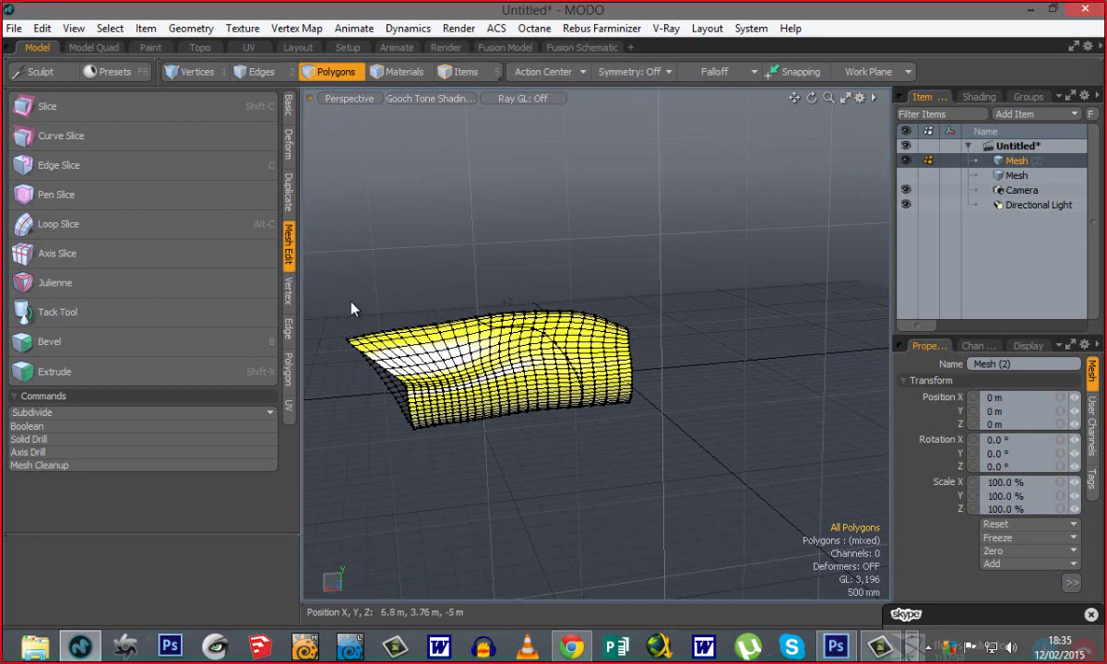
Review the operation and drive mesh choices of the Boolean command, keeping Subtract and Background, and cancel it.
{"action": "left_click", "coordinate": [27, 427]}
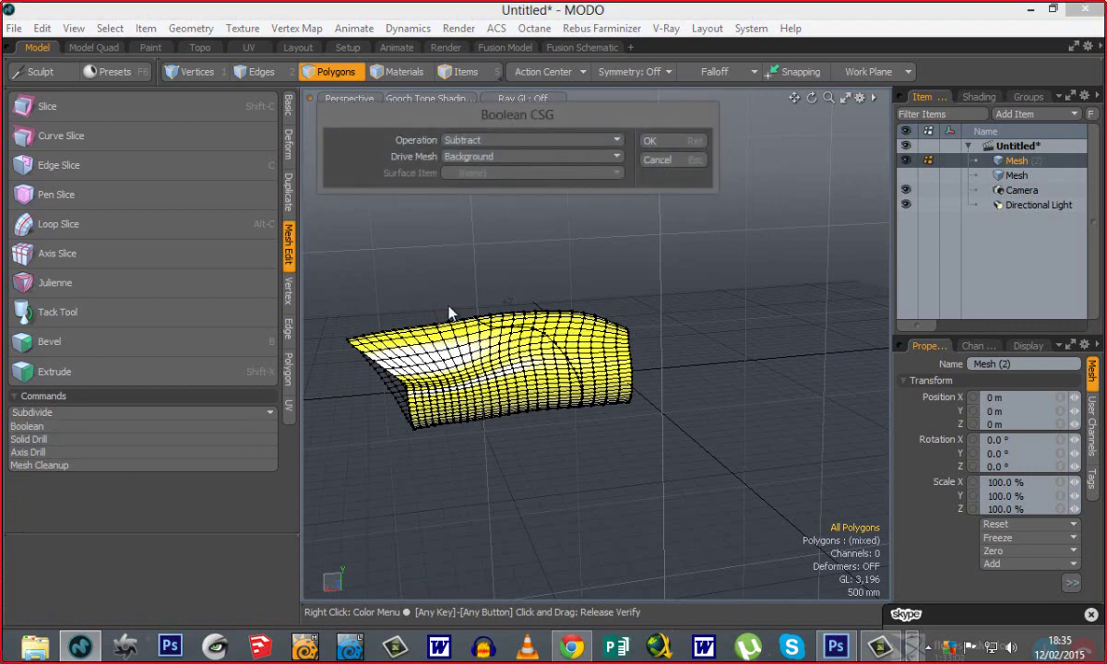
{"action": "left_click", "coordinate": [488, 141]}
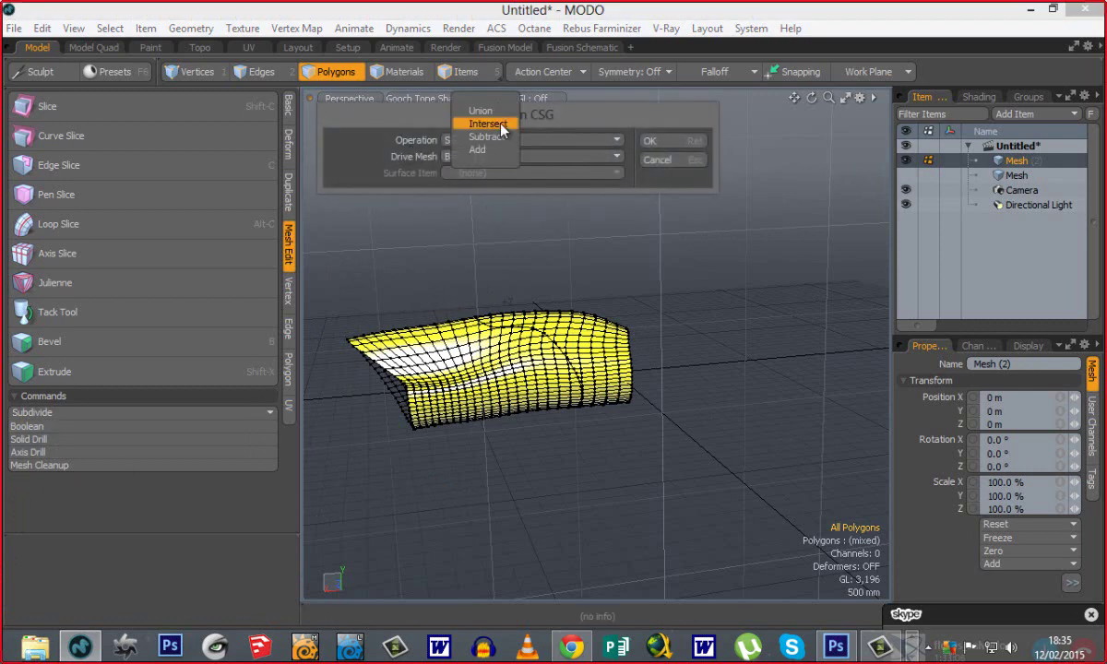
{"action": "left_click", "coordinate": [489, 137]}
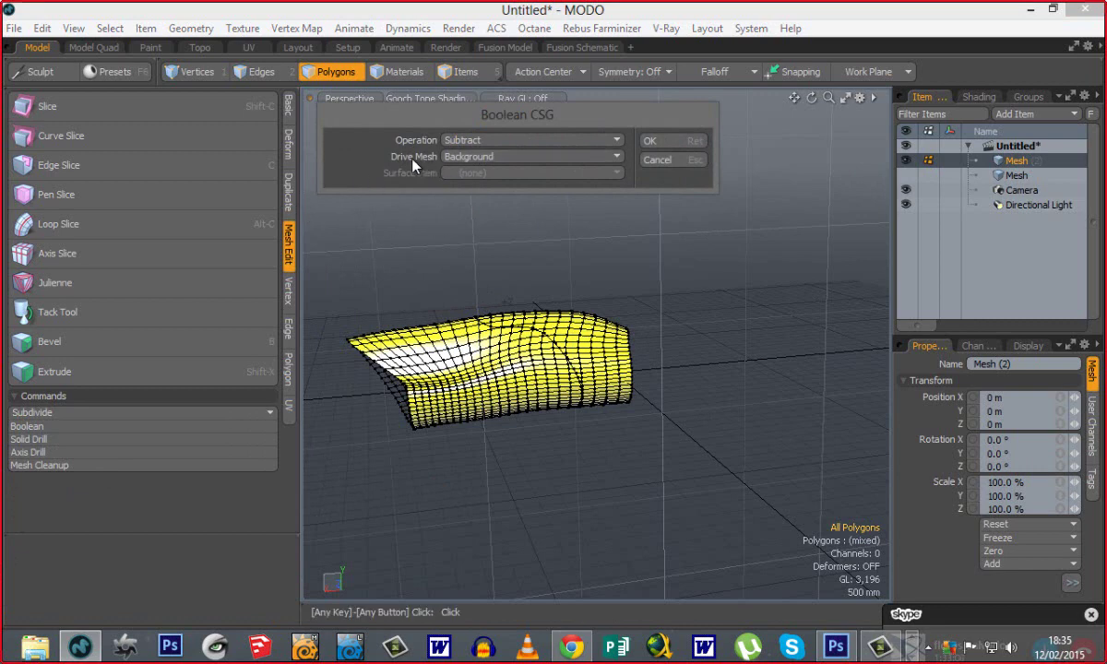
{"action": "left_click", "coordinate": [447, 157]}
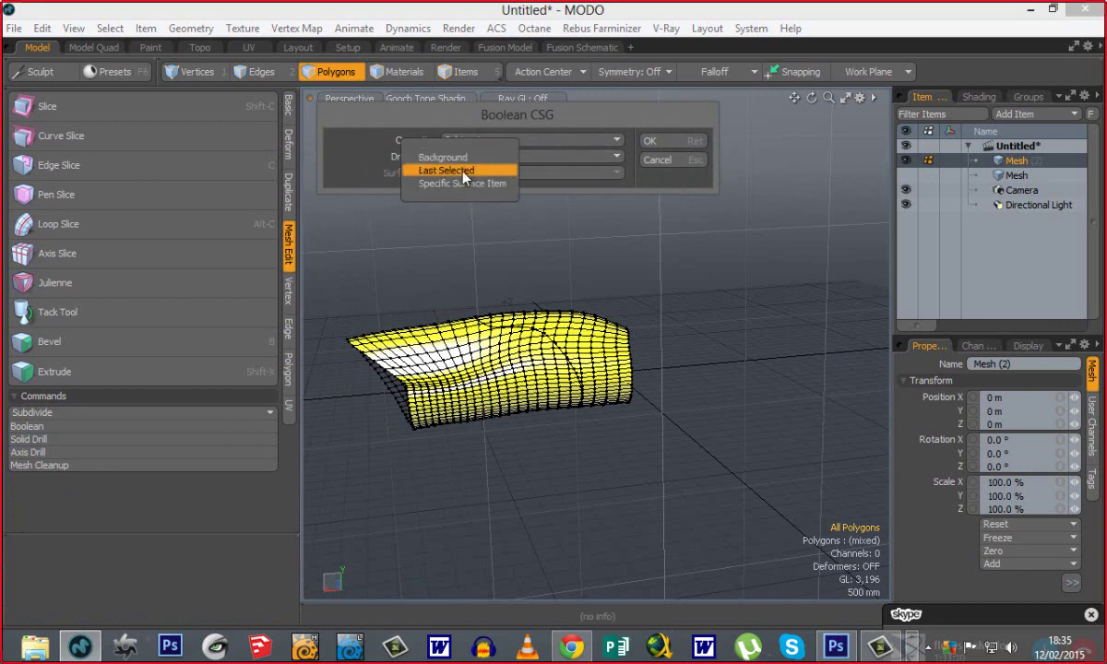
{"action": "left_click", "coordinate": [366, 125]}
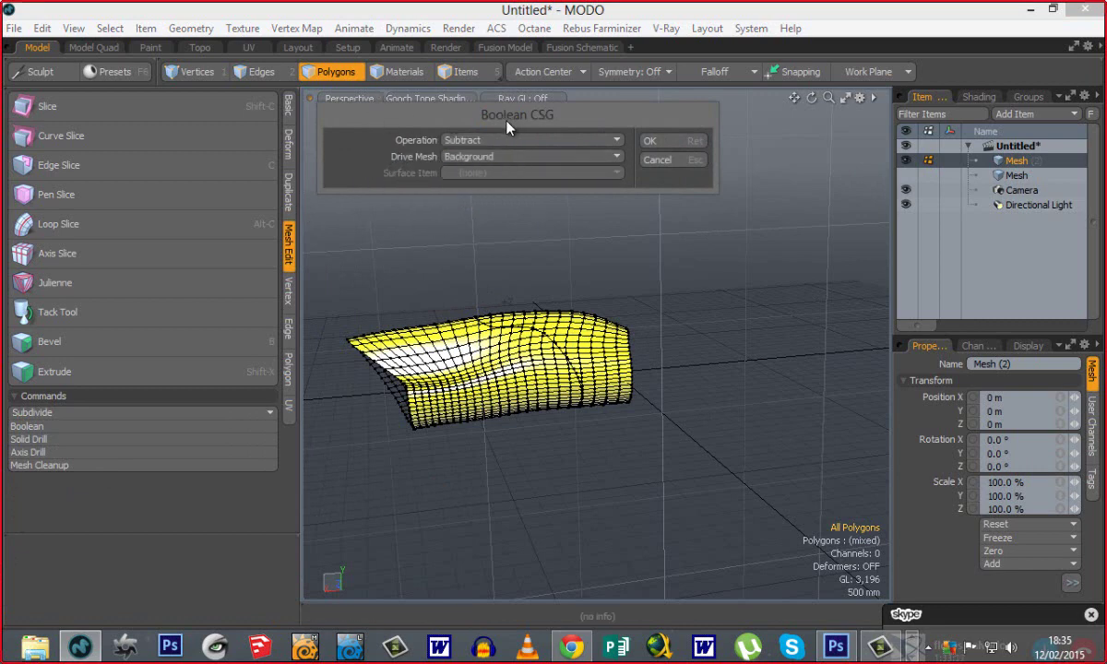
{"action": "left_click_drag", "start_coordinate": [507, 121], "coordinate": [527, 138]}
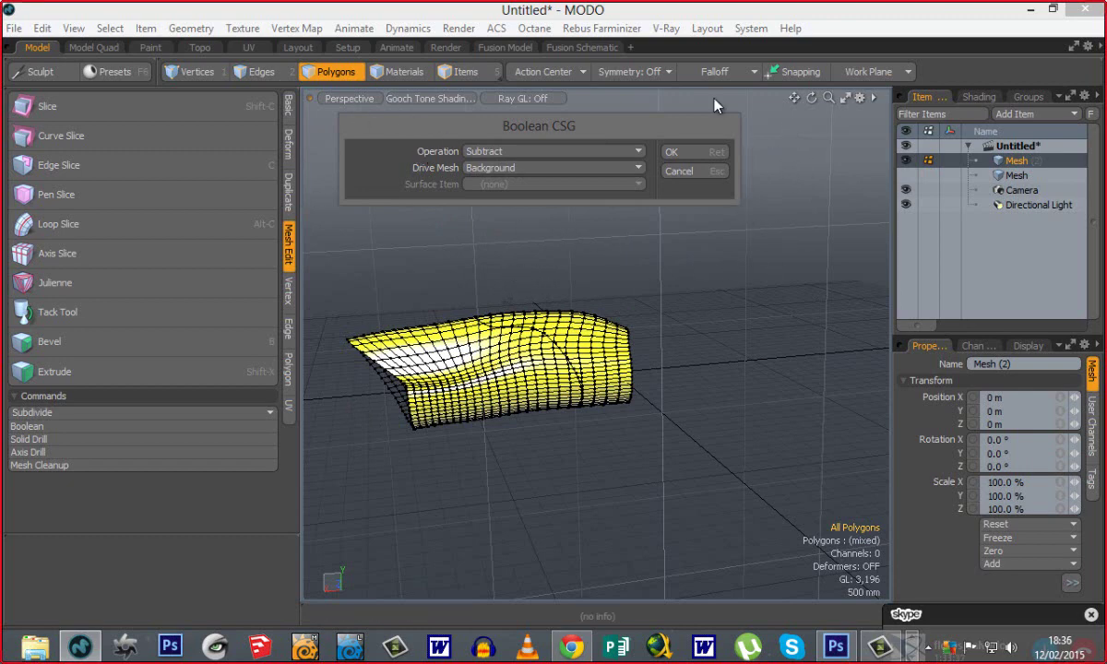
{"action": "left_click", "coordinate": [678, 173]}
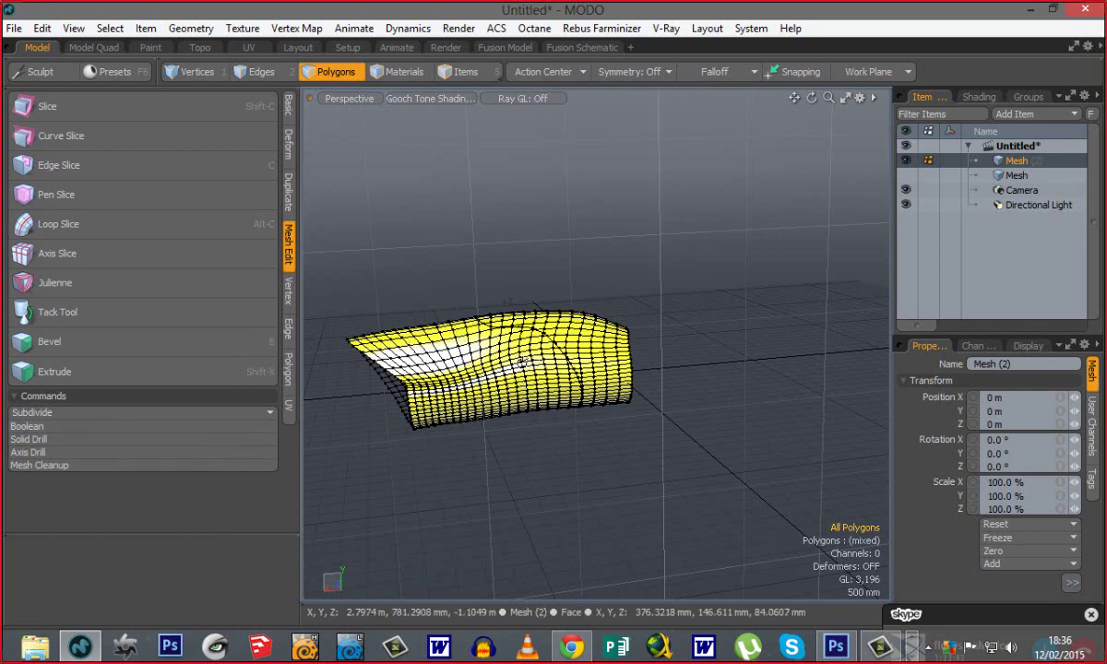
Examine the tube's sculpted dent, curved cut and open end from higher and lower viewpoints.
{"action": "left_click_drag", "start_coordinate": [523, 379], "coordinate": [489, 340], "text": "alt"}
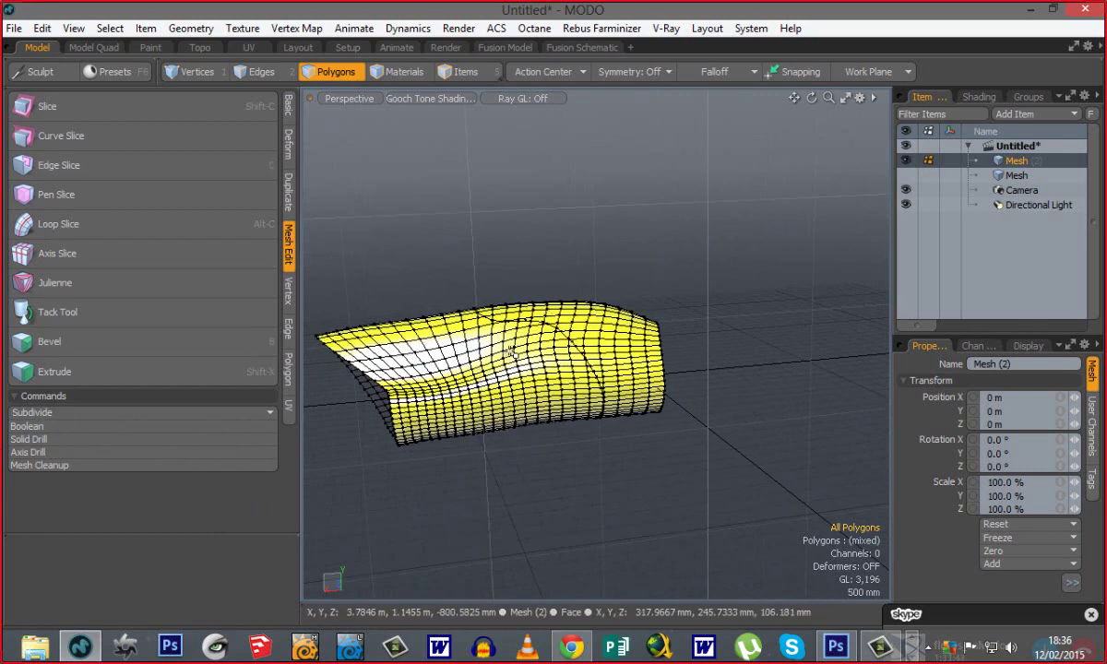
{"action": "left_click_drag", "start_coordinate": [669, 470], "coordinate": [517, 305], "text": "alt"}
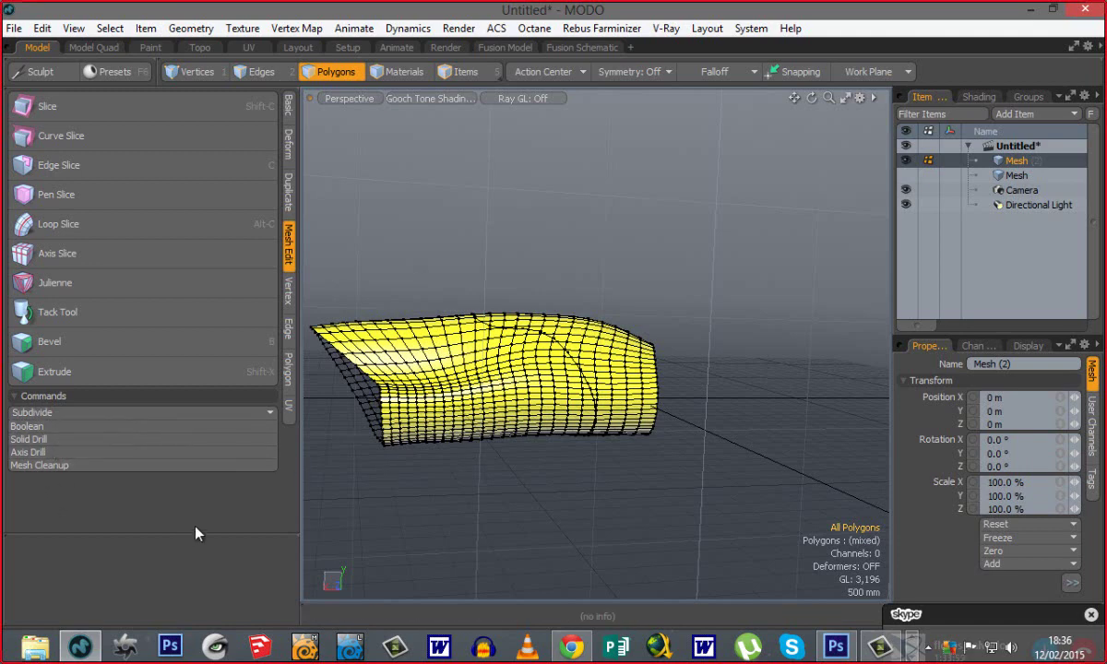
{"action": "left_click_drag", "start_coordinate": [563, 363], "coordinate": [532, 461], "text": "alt"}
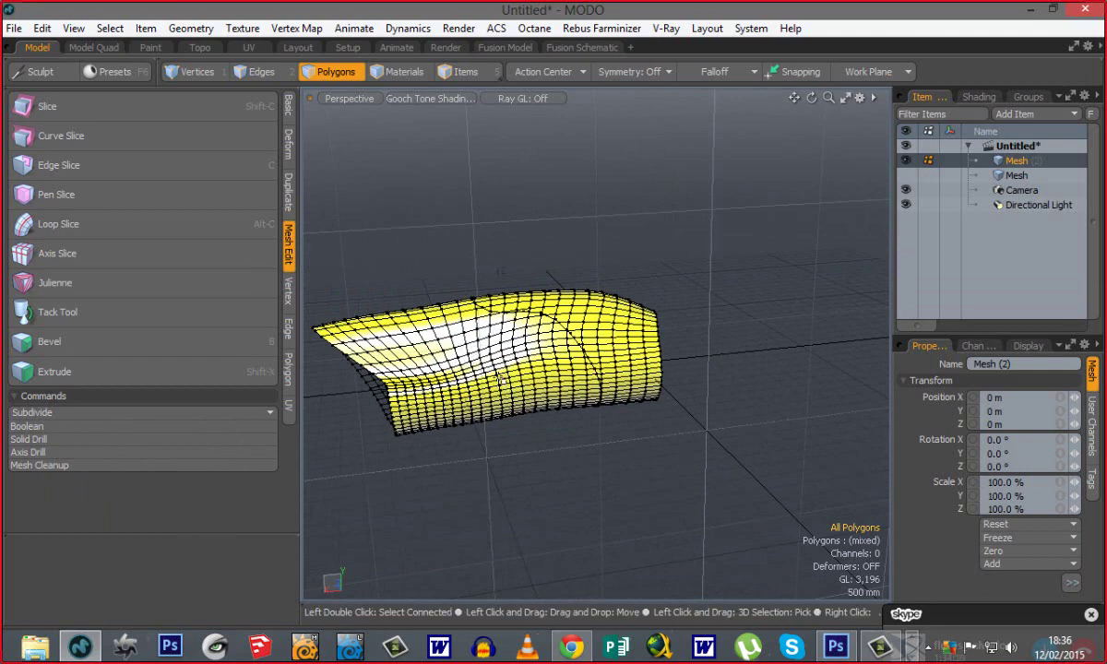
{"action": "left_click_drag", "start_coordinate": [521, 519], "coordinate": [474, 392], "text": "alt"}
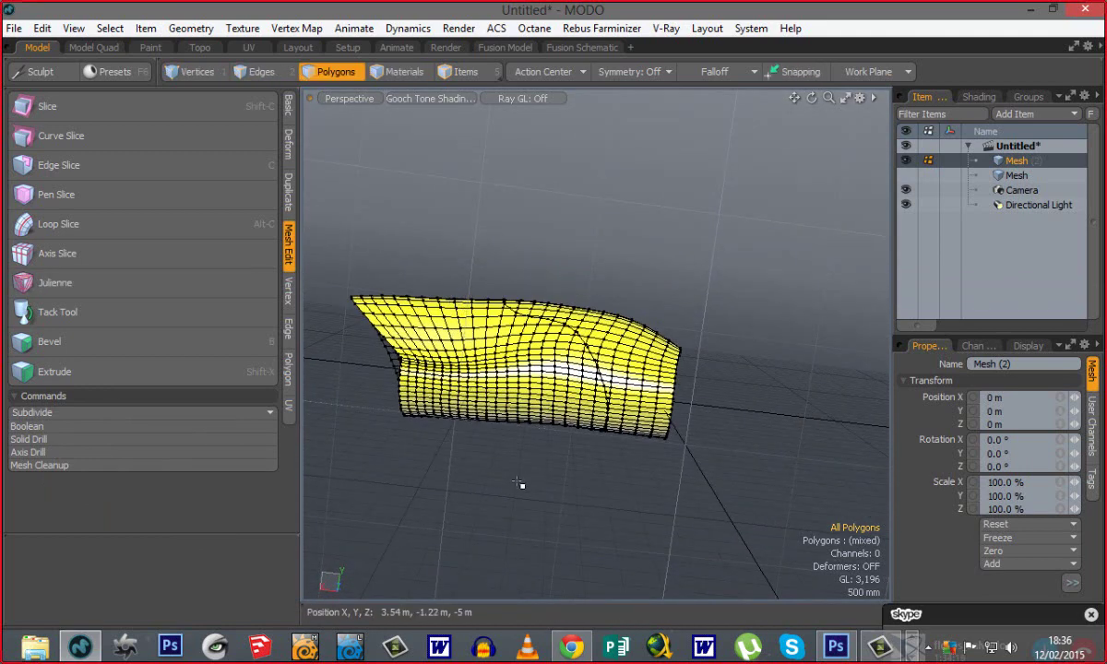
{"action": "left_click_drag", "start_coordinate": [457, 440], "coordinate": [594, 524], "text": "alt"}
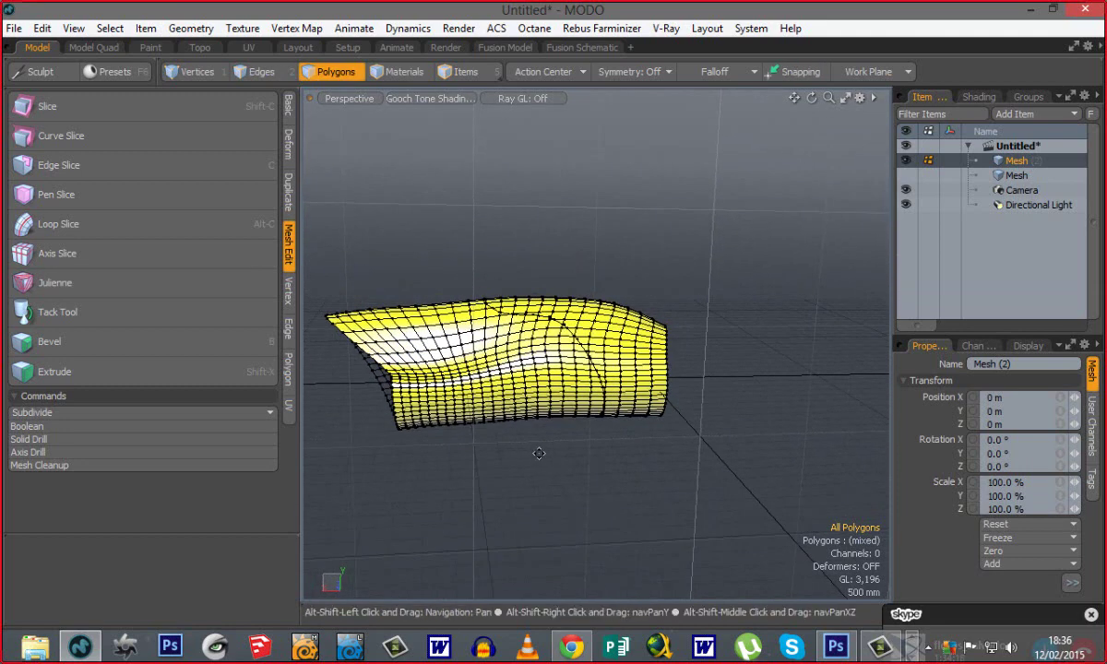
{"action": "left_click_drag", "start_coordinate": [538, 453], "coordinate": [604, 461], "text": "alt"}
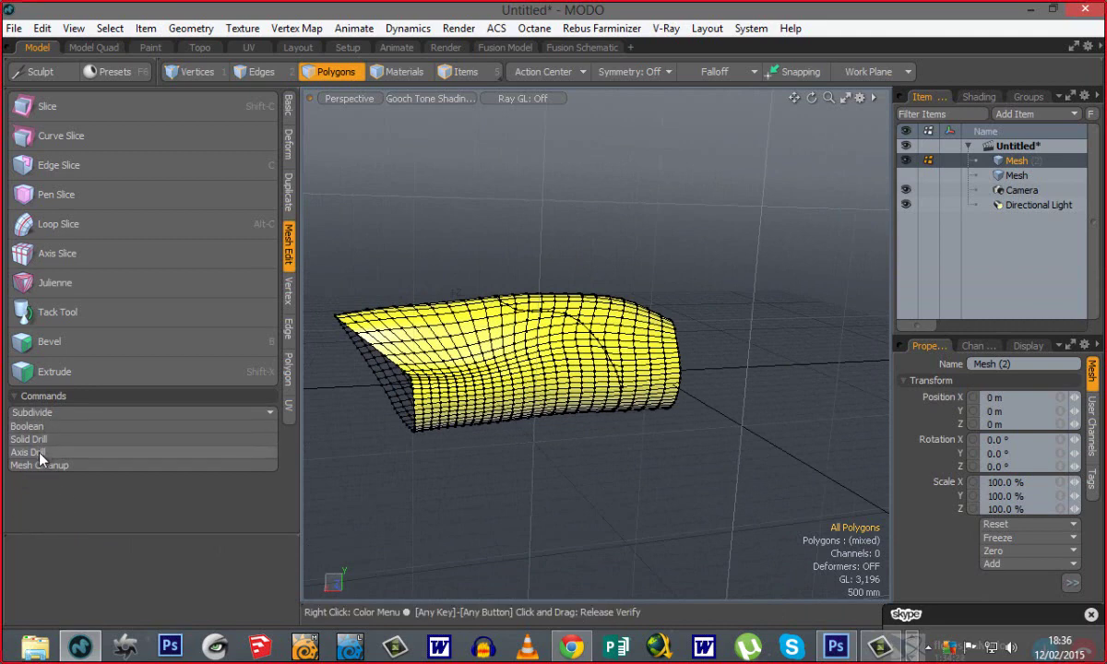
{"action": "left_click_drag", "start_coordinate": [524, 452], "coordinate": [519, 450], "text": "alt"}
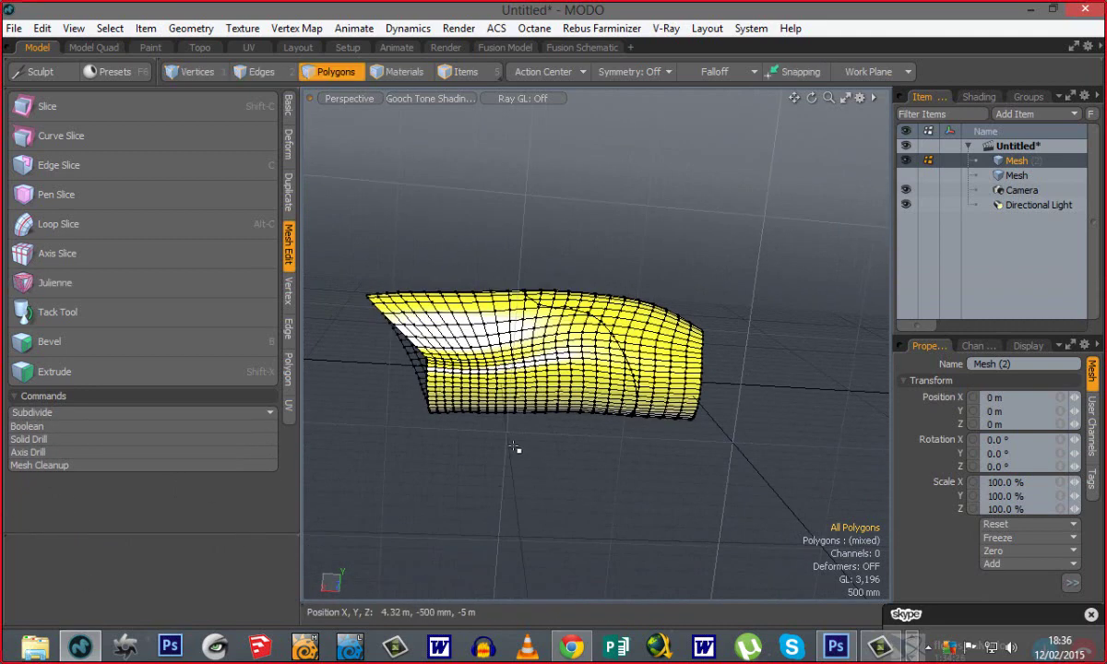
{"action": "left_click_drag", "start_coordinate": [615, 448], "coordinate": [570, 456], "text": "alt"}
Delete the leftover spline patch beside the tube together with the four curves that form its boundary.
{"action": "left_click_drag", "start_coordinate": [599, 351], "coordinate": [509, 307], "text": "alt+shift"}
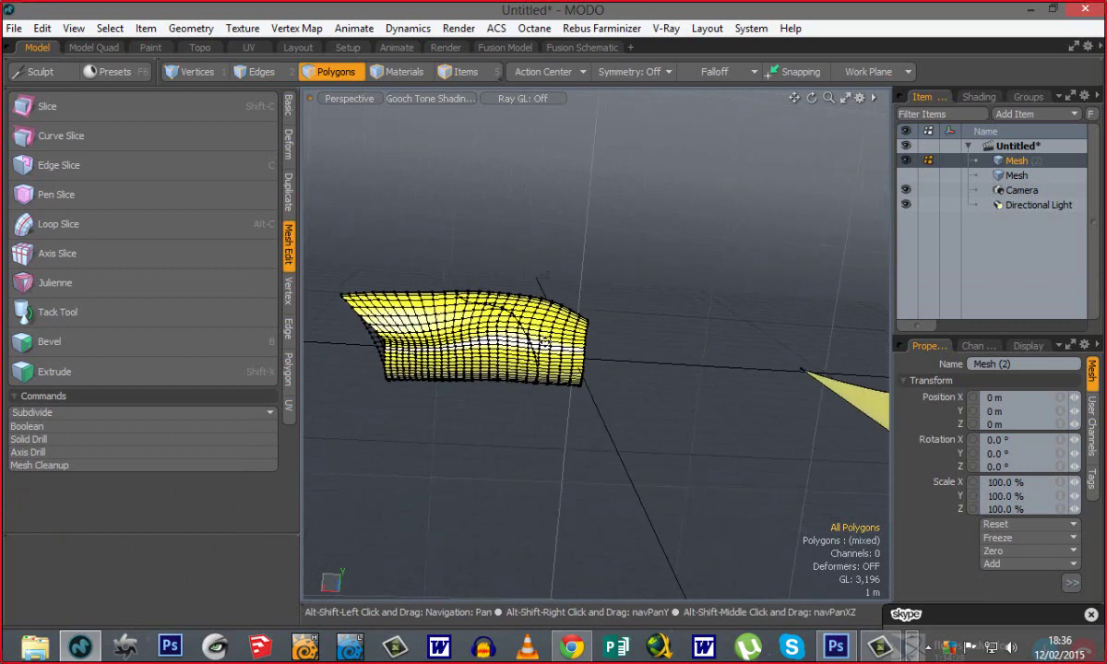
{"action": "left_click_drag", "start_coordinate": [688, 420], "coordinate": [601, 425], "text": "ctrl+alt"}
{"action": "left_click_drag", "start_coordinate": [688, 457], "coordinate": [515, 409], "text": "alt+shift"}
{"action": "left_click_drag", "start_coordinate": [725, 433], "coordinate": [640, 433], "text": "ctrl+alt"}
{"action": "left_click", "coordinate": [643, 427]}
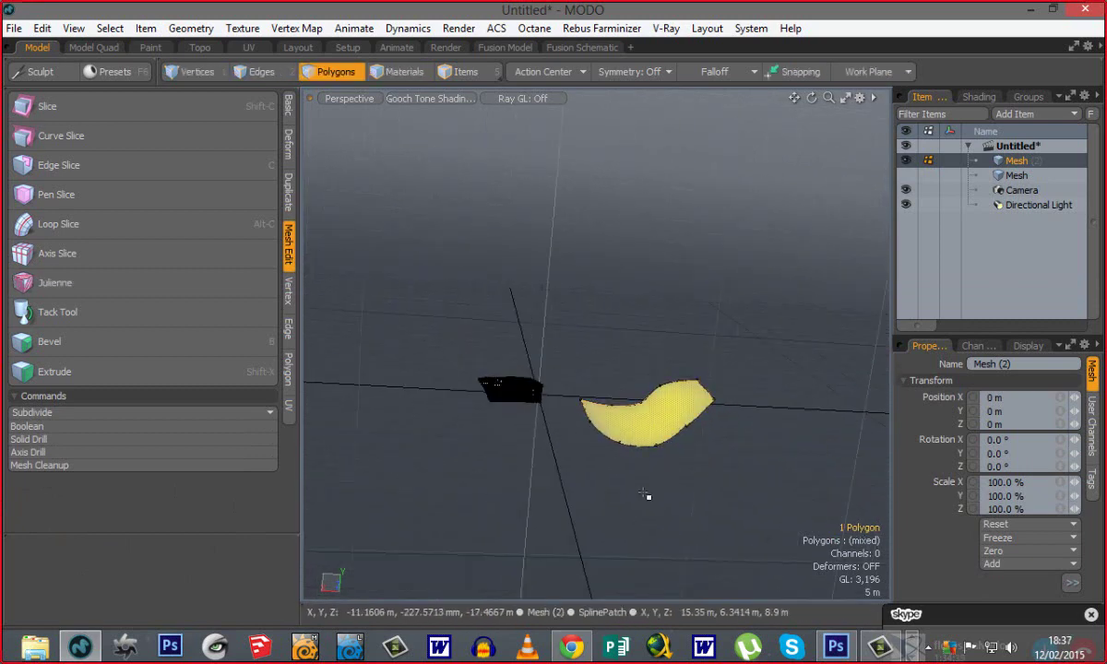
{"action": "key", "text": "Delete"}
{"action": "right_click_drag", "start_coordinate": [563, 464], "coordinate": [563, 468]}
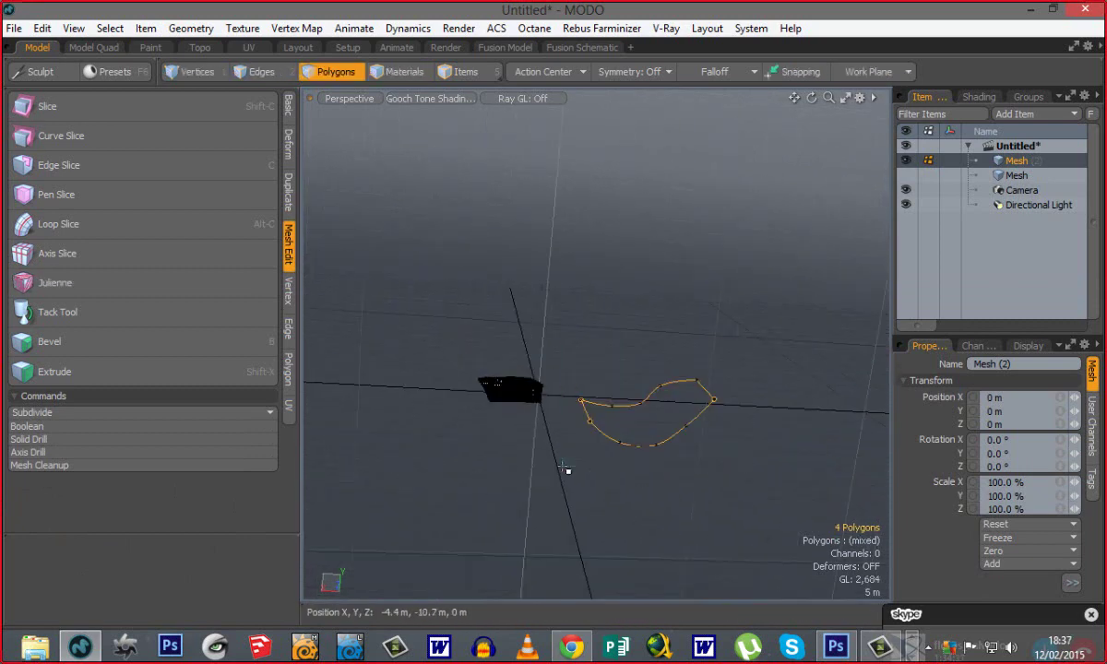
Show the other mesh layer and delete all the old geometry in it, including the sphere at the tube's end.
{"action": "left_click", "coordinate": [905, 175]}
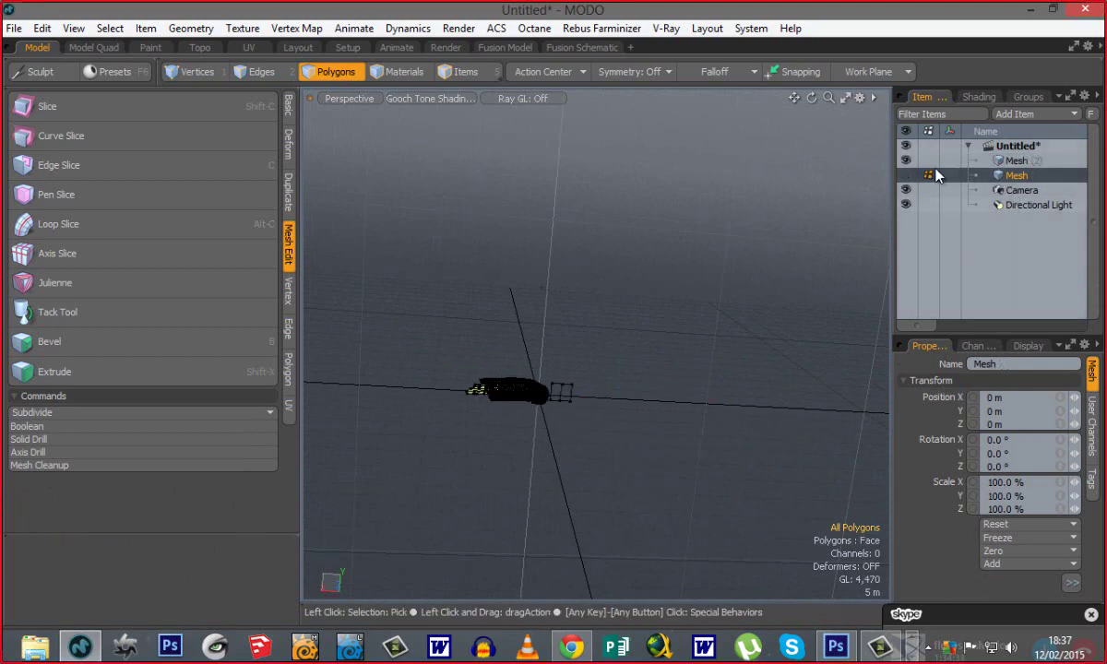
{"action": "left_click_drag", "start_coordinate": [660, 319], "coordinate": [367, 495]}
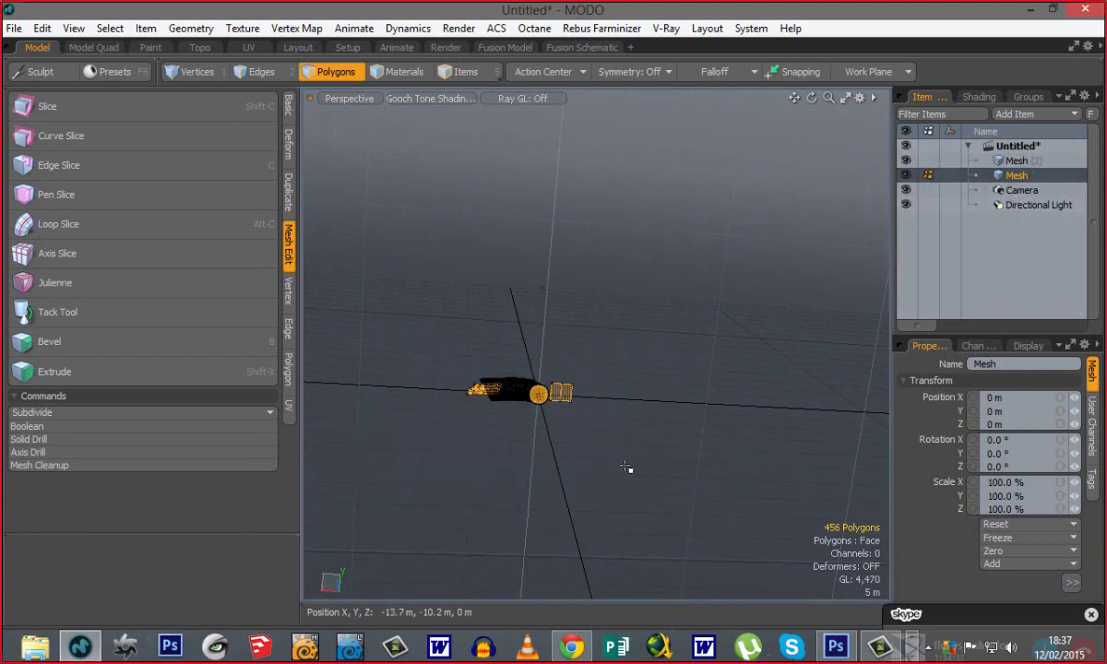
{"action": "left_click_drag", "start_coordinate": [555, 383], "coordinate": [738, 397], "text": "ctrl+alt"}
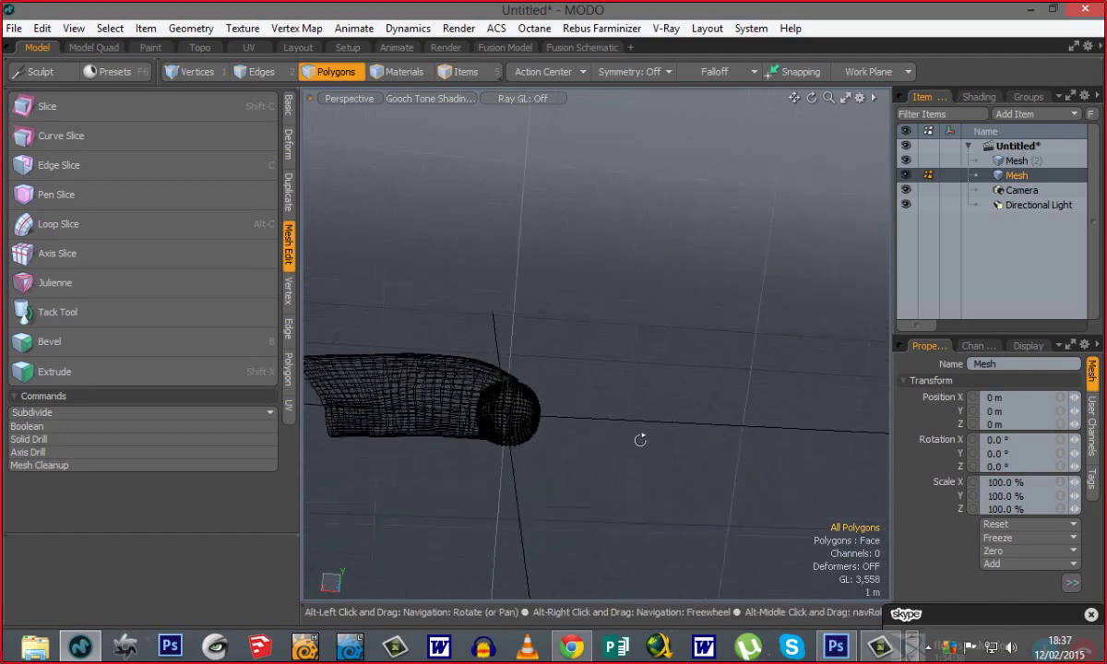
{"action": "left_click_drag", "start_coordinate": [572, 436], "coordinate": [790, 274], "text": "alt+shift"}
{"action": "right_click_drag", "start_coordinate": [788, 267], "coordinate": [519, 453]}
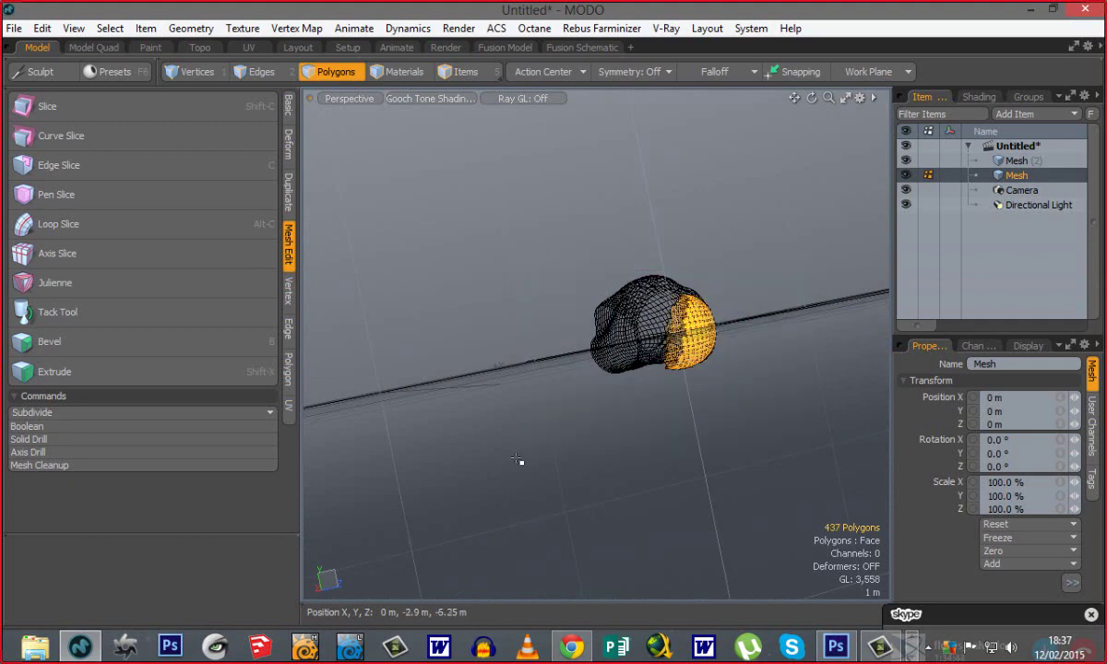
{"action": "left_click", "coordinate": [517, 458]}
{"action": "left_click_drag", "start_coordinate": [480, 321], "coordinate": [488, 371], "text": "alt"}
Draw a flat eight-sided disc with the Sphere primitive above the tube, centred at about X 4.75 m, Y 4.65 m.
{"action": "left_click", "coordinate": [288, 104]}
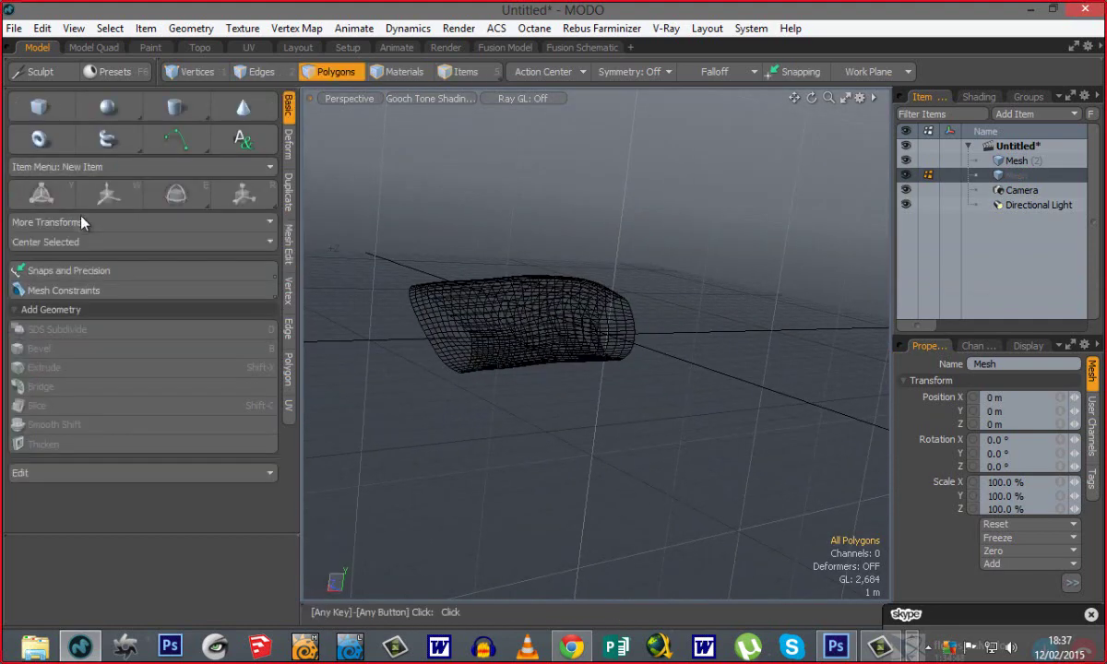
{"action": "left_click", "coordinate": [108, 107]}
{"action": "left_click_drag", "start_coordinate": [603, 388], "coordinate": [508, 355], "text": "alt"}
{"action": "left_click_drag", "start_coordinate": [538, 242], "coordinate": [588, 269]}
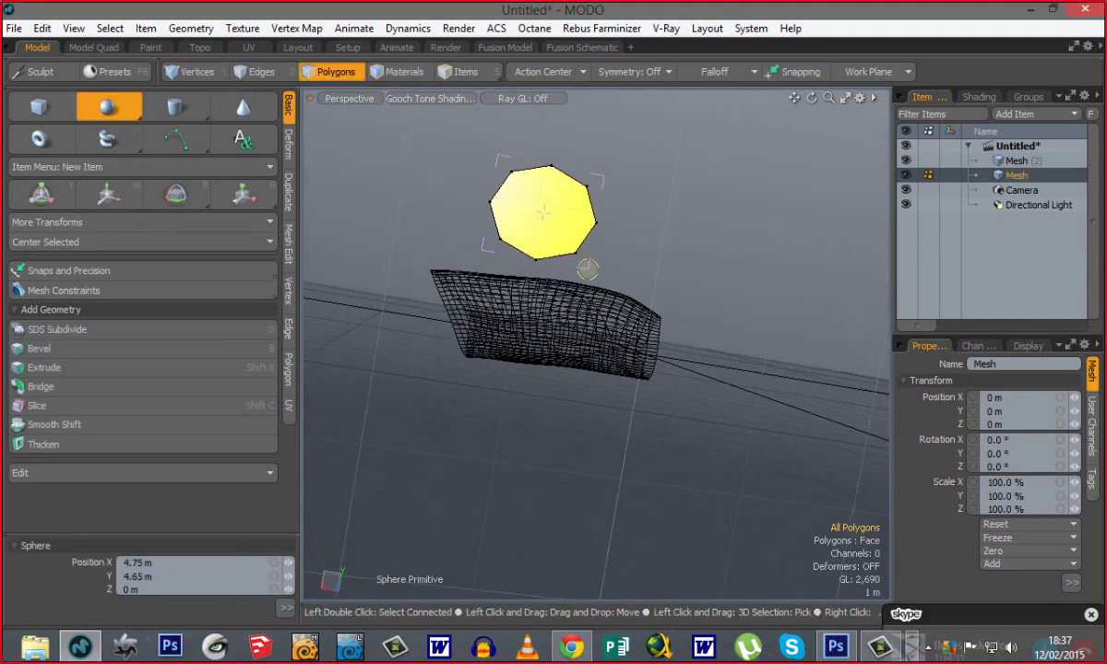
{"action": "key", "text": "space"}
Extrude the flat disc about -8.75 m along Z into a long octagonal prism.
{"action": "left_click", "coordinate": [547, 222]}
{"action": "left_click_drag", "start_coordinate": [433, 253], "coordinate": [587, 301], "text": "alt"}
{"action": "key", "text": "shift+x"}
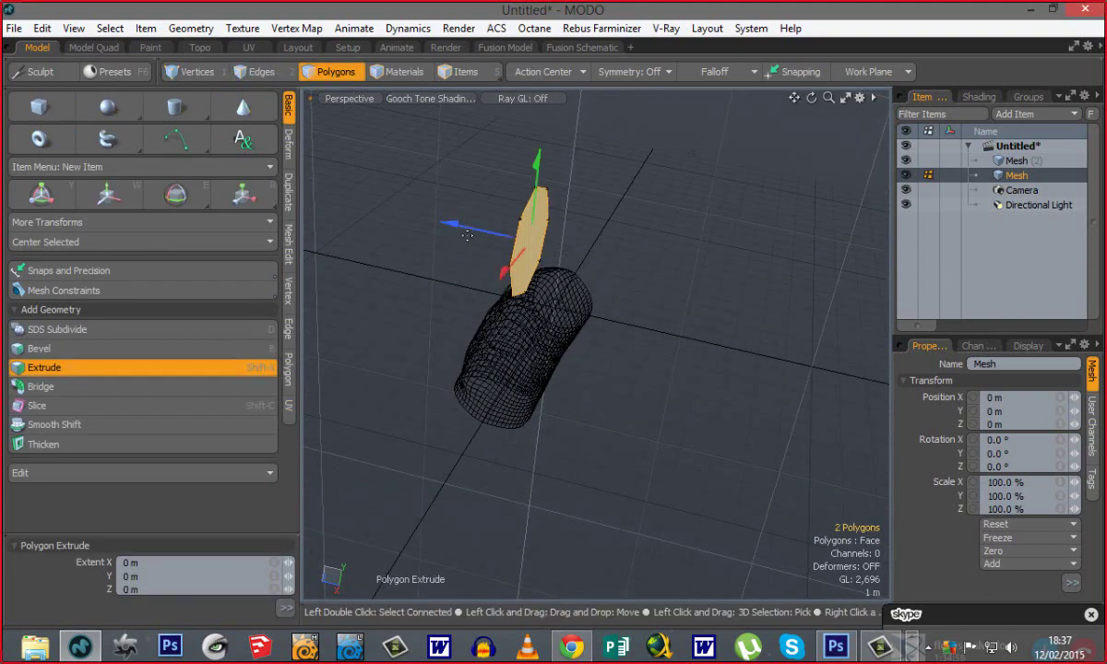
{"action": "left_click_drag", "start_coordinate": [468, 230], "coordinate": [697, 332]}
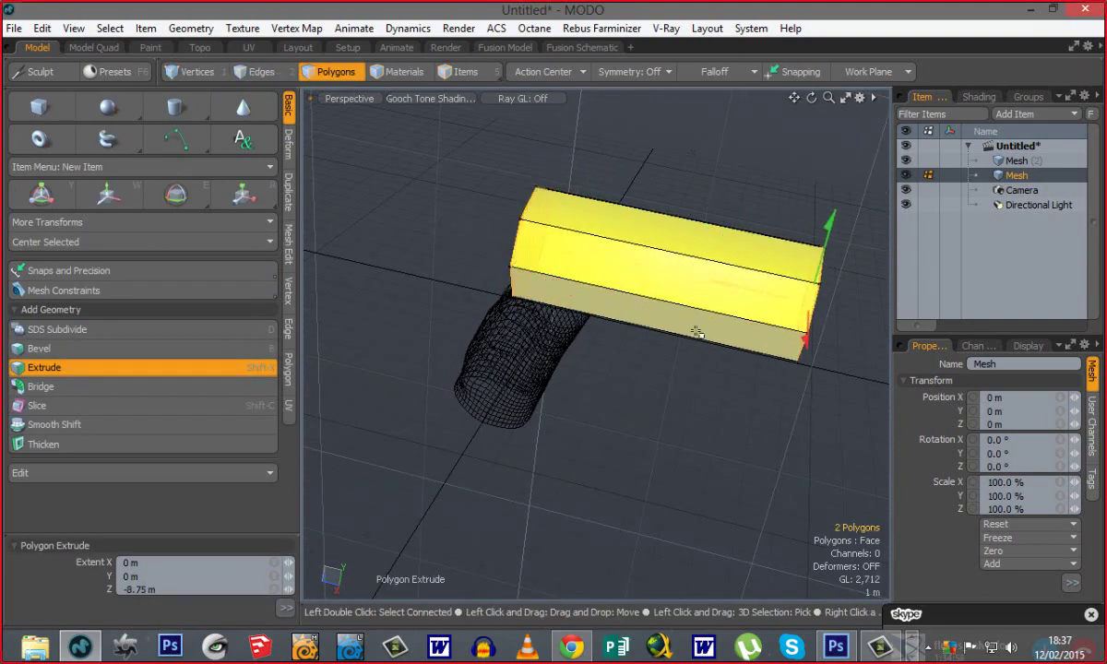
{"action": "key", "text": "space"}
{"action": "left_click_drag", "start_coordinate": [699, 412], "coordinate": [643, 396], "text": "alt"}
{"action": "left_click", "coordinate": [643, 396]}
Select the whole prism and move it down and along its length so that it passes through the tube's upper side.
{"action": "double_click", "coordinate": [620, 263]}
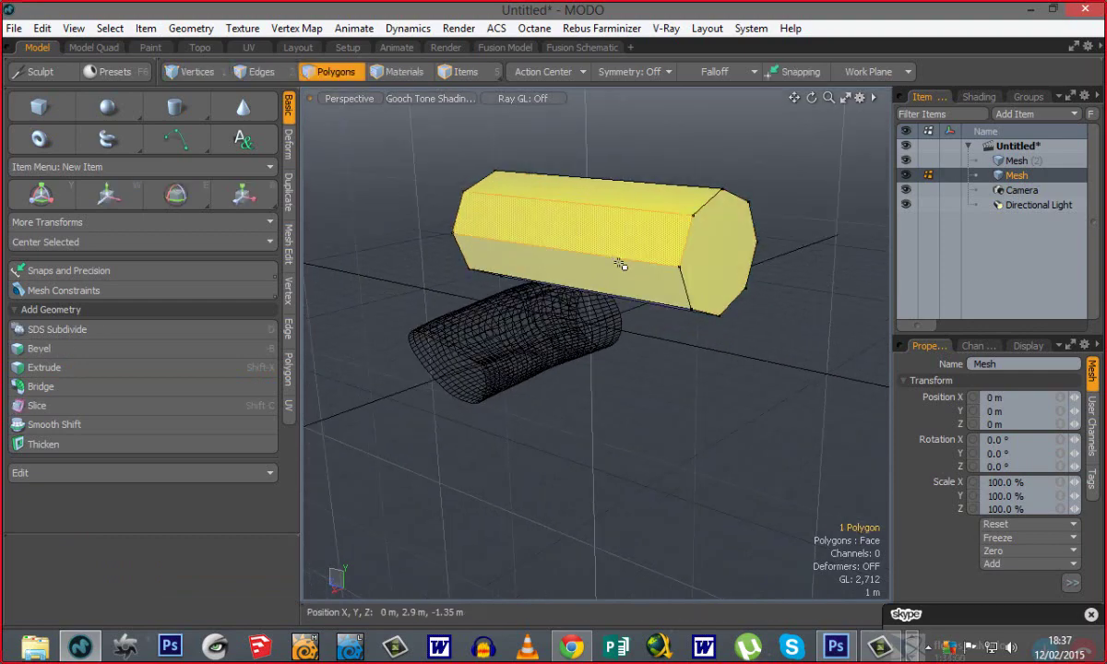
{"action": "left_click_drag", "start_coordinate": [553, 401], "coordinate": [529, 360], "text": "alt"}
{"action": "key", "text": "w"}
{"action": "left_click_drag", "start_coordinate": [551, 295], "coordinate": [572, 356]}
{"action": "left_click_drag", "start_coordinate": [497, 351], "coordinate": [719, 444], "text": "alt"}
{"action": "left_click_drag", "start_coordinate": [494, 327], "coordinate": [401, 280]}
{"action": "left_click_drag", "start_coordinate": [679, 445], "coordinate": [588, 397], "text": "alt"}
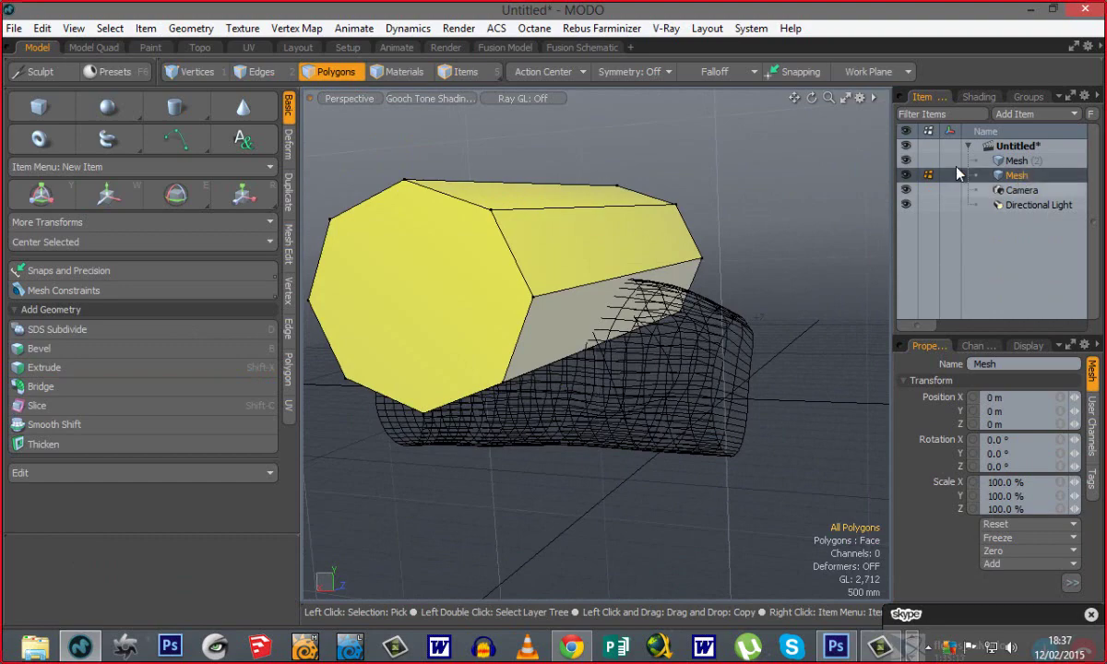
Cut the tube mesh with Solid Drill, using the Tunnel operation and the background prism as the drive mesh.
{"action": "left_click", "coordinate": [997, 160]}
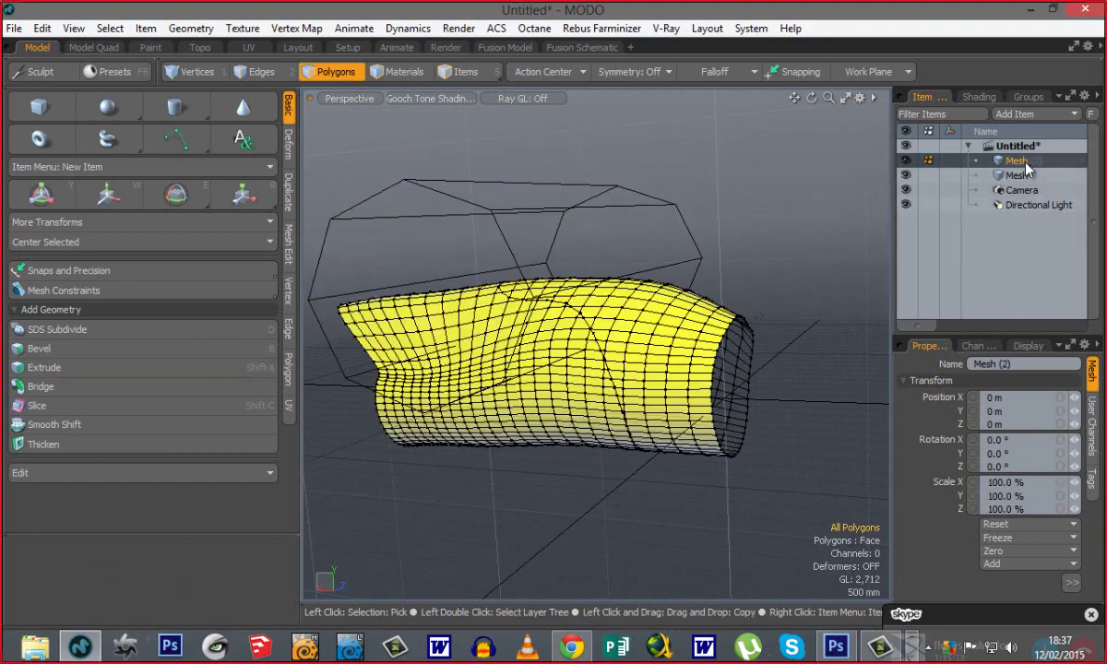
{"action": "left_click_drag", "start_coordinate": [572, 214], "coordinate": [557, 246], "text": "alt"}
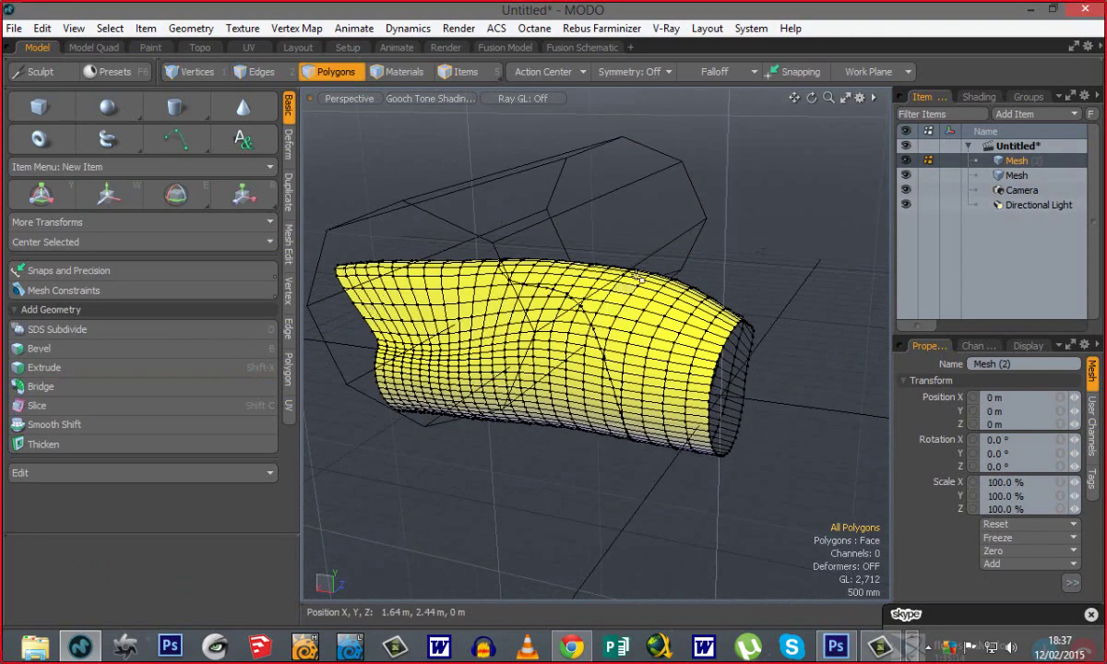
{"action": "left_click_drag", "start_coordinate": [613, 441], "coordinate": [577, 432], "text": "ctrl+alt"}
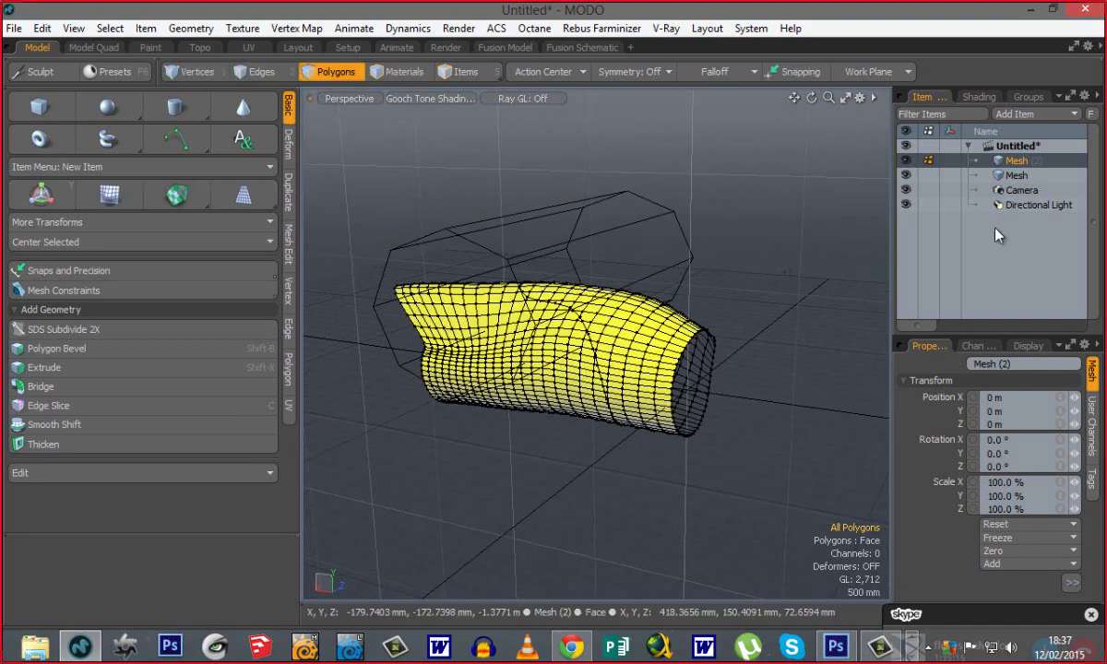
{"action": "left_click", "coordinate": [969, 158]}
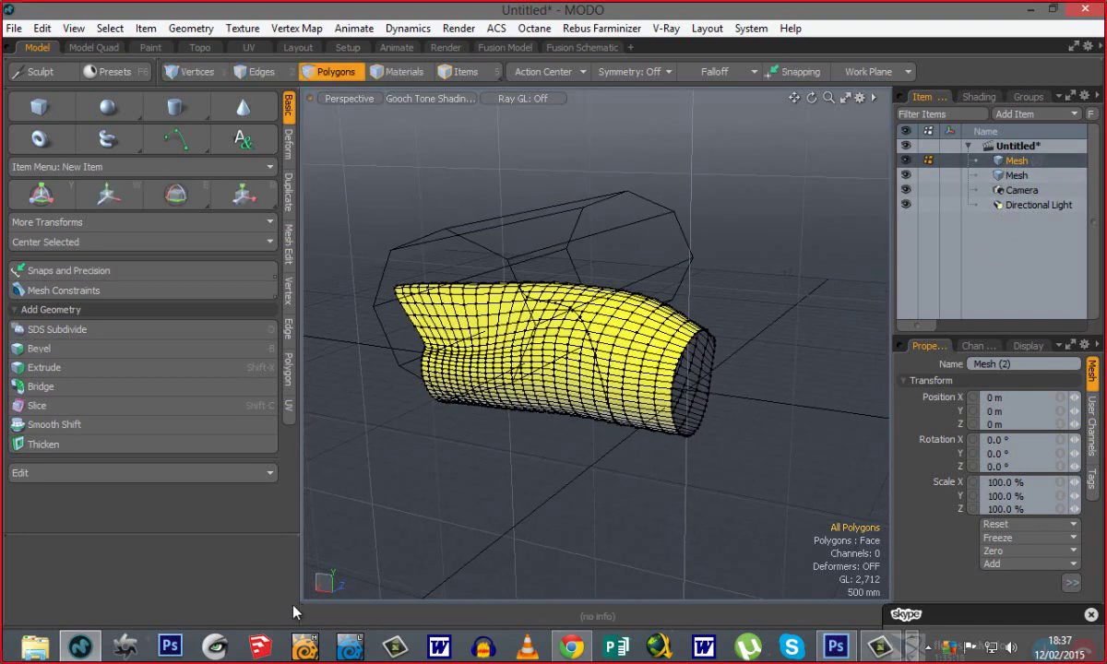
{"action": "left_click", "coordinate": [289, 263]}
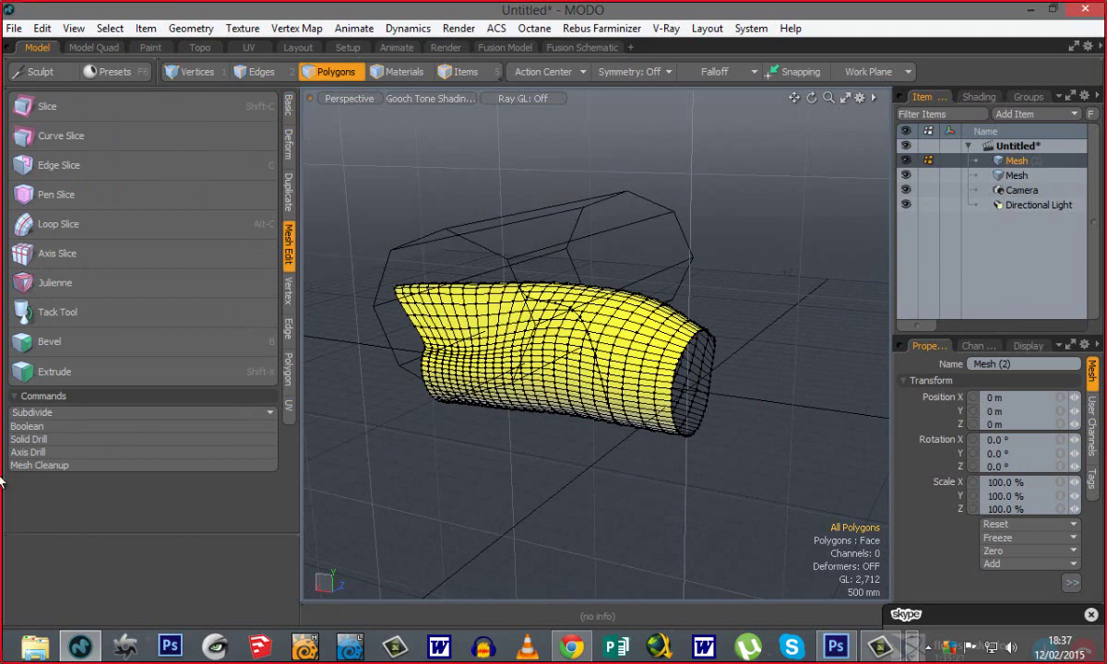
{"action": "left_click", "coordinate": [33, 441]}
{"action": "left_click_drag", "start_coordinate": [558, 121], "coordinate": [226, 127]}
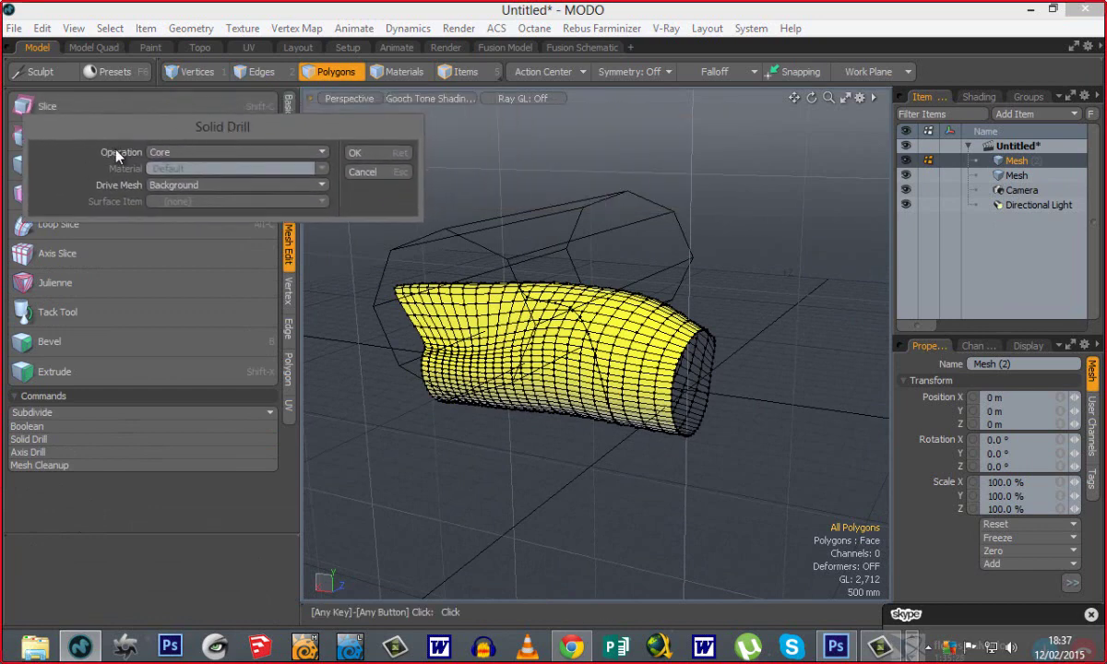
{"action": "left_click", "coordinate": [163, 155]}
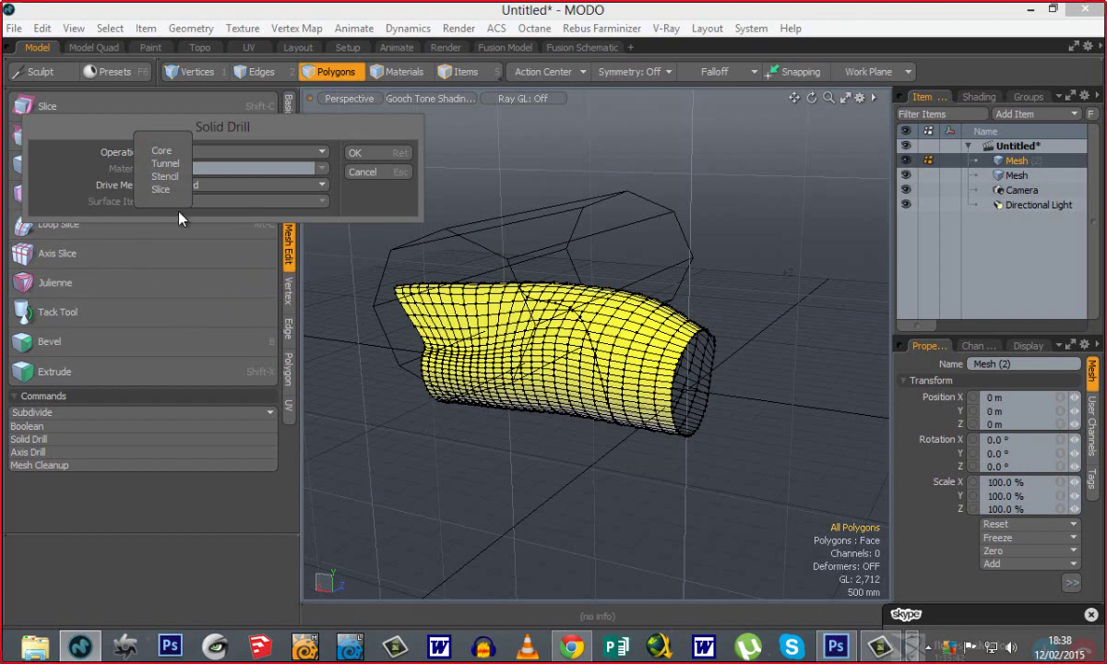
{"action": "left_click", "coordinate": [166, 164]}
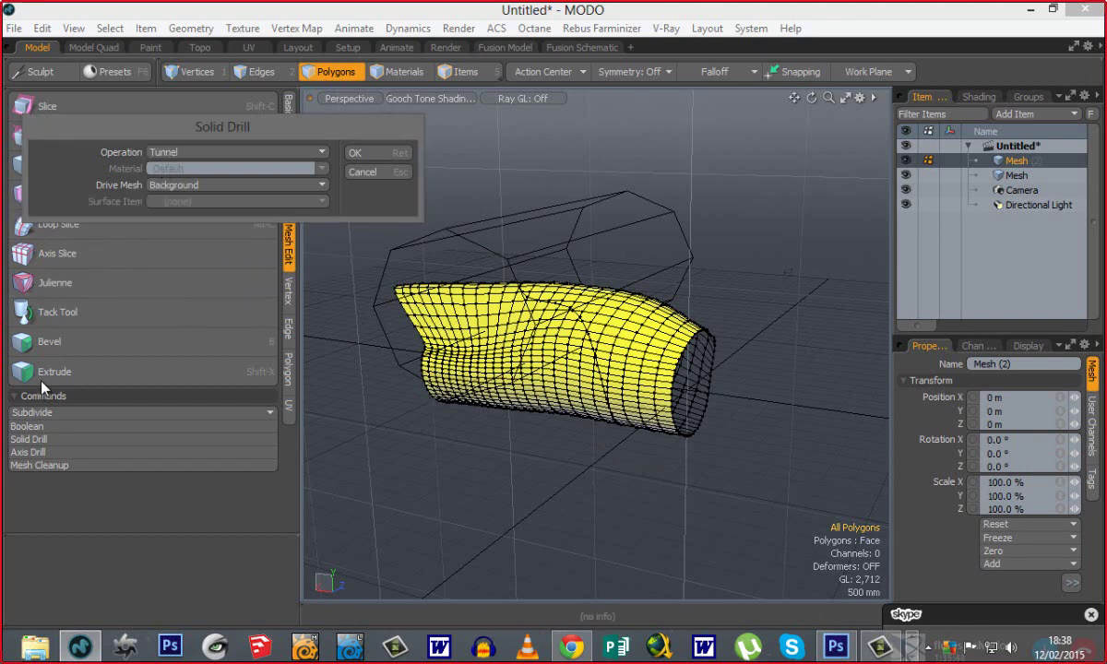
{"action": "left_click", "coordinate": [383, 153]}
Examine the opening cut into the tube from several angles and close up in vertex mode.
{"action": "key", "text": "1"}
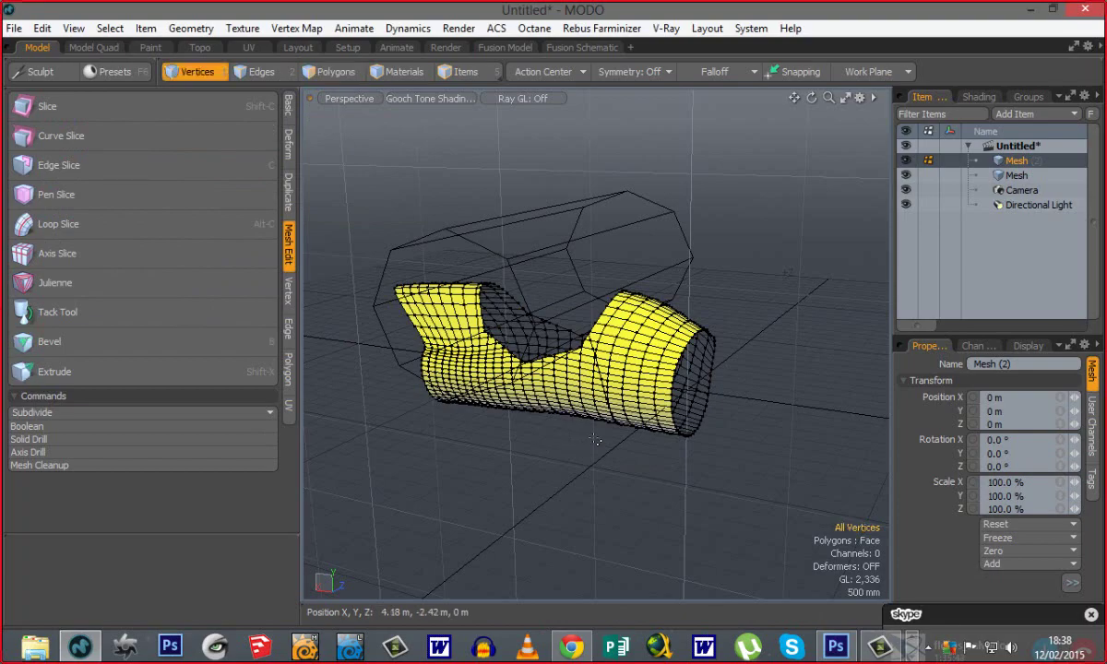
{"action": "left_click_drag", "start_coordinate": [540, 445], "coordinate": [619, 452], "text": "alt"}
{"action": "left_click_drag", "start_coordinate": [572, 346], "coordinate": [660, 338], "text": "ctrl+alt"}
{"action": "mouse_move", "coordinate": [593, 377]}
{"action": "left_mouse_down", "text": "alt+shift"}
{"action": "mouse_move", "coordinate": [625, 456]}
{"action": "mouse_move", "coordinate": [582, 381]}
{"action": "left_mouse_up", "text": "alt+shift"}
{"action": "left_click_drag", "start_coordinate": [580, 444], "coordinate": [498, 425], "text": "alt"}
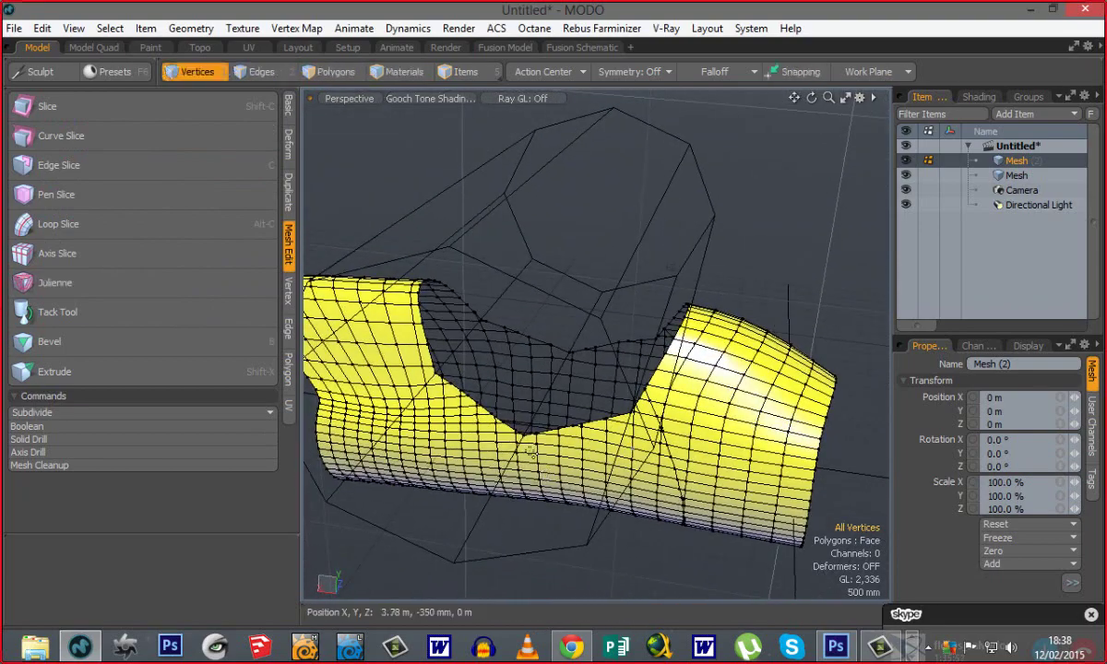
{"action": "left_click_drag", "start_coordinate": [568, 406], "coordinate": [618, 477], "text": "alt"}
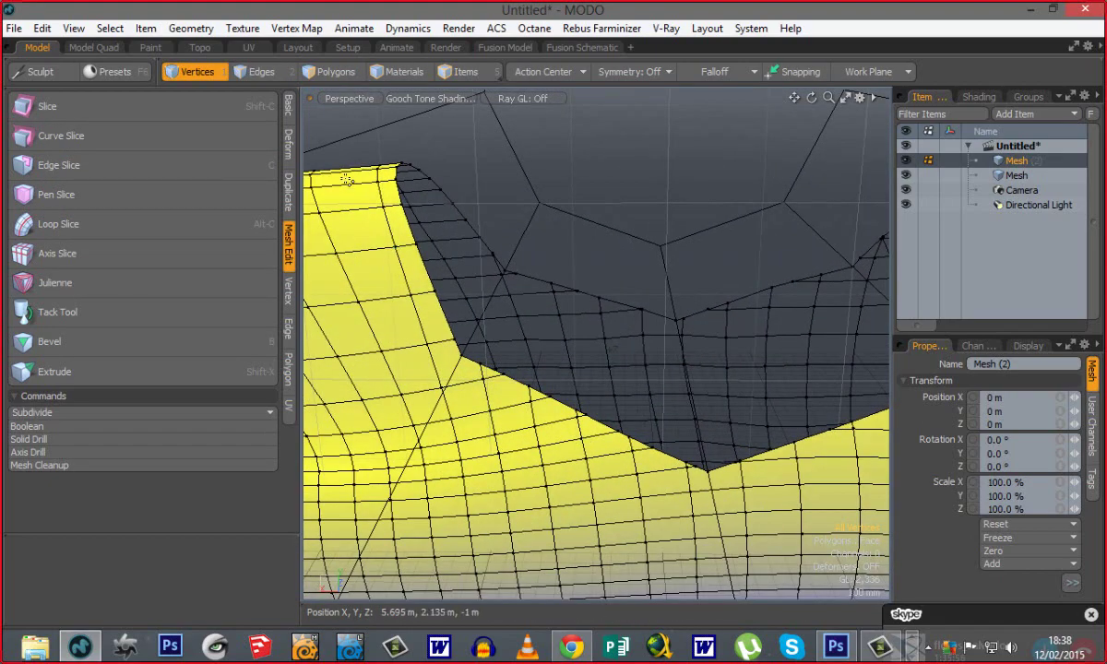
{"action": "left_click_drag", "start_coordinate": [687, 506], "coordinate": [758, 470], "text": "ctrl+alt"}
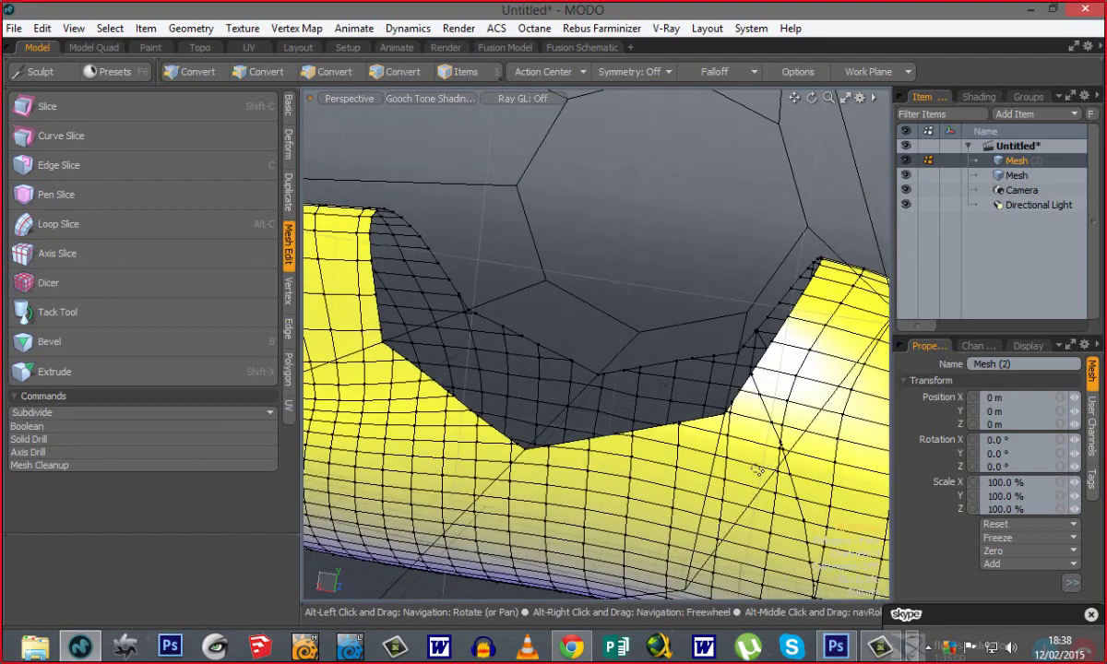
Hide the prism mesh and inspect the corners and vertices along the opening's edge up close.
{"action": "left_click", "coordinate": [905, 175]}
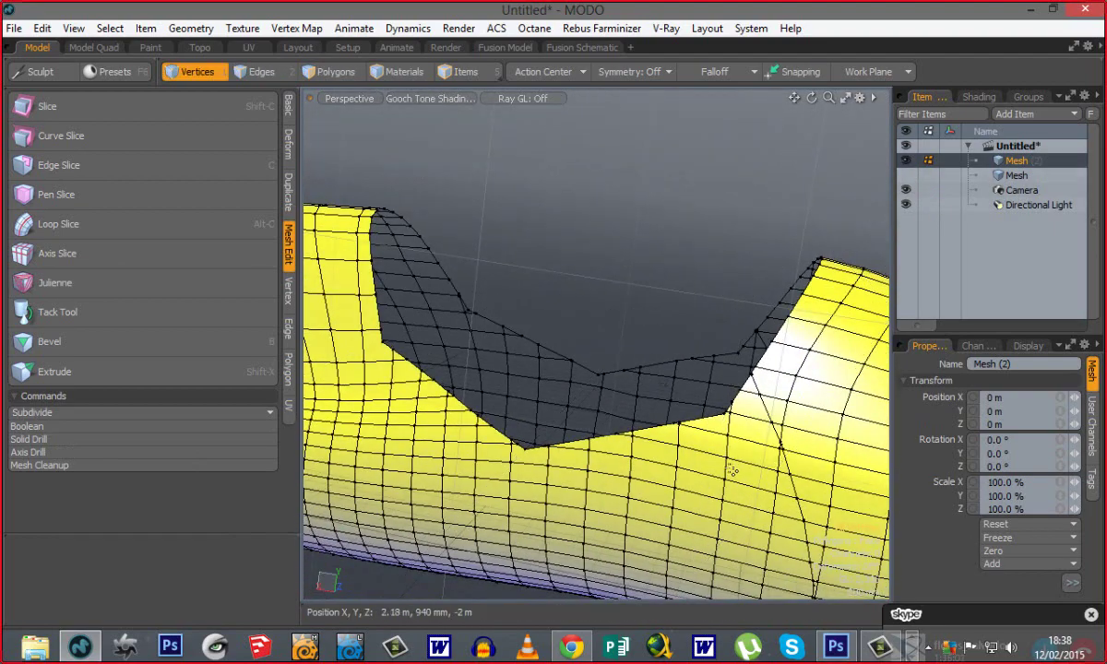
{"action": "left_click_drag", "start_coordinate": [732, 426], "coordinate": [678, 430], "text": "ctrl+alt"}
{"action": "left_click_drag", "start_coordinate": [780, 467], "coordinate": [742, 442], "text": "alt+shift"}
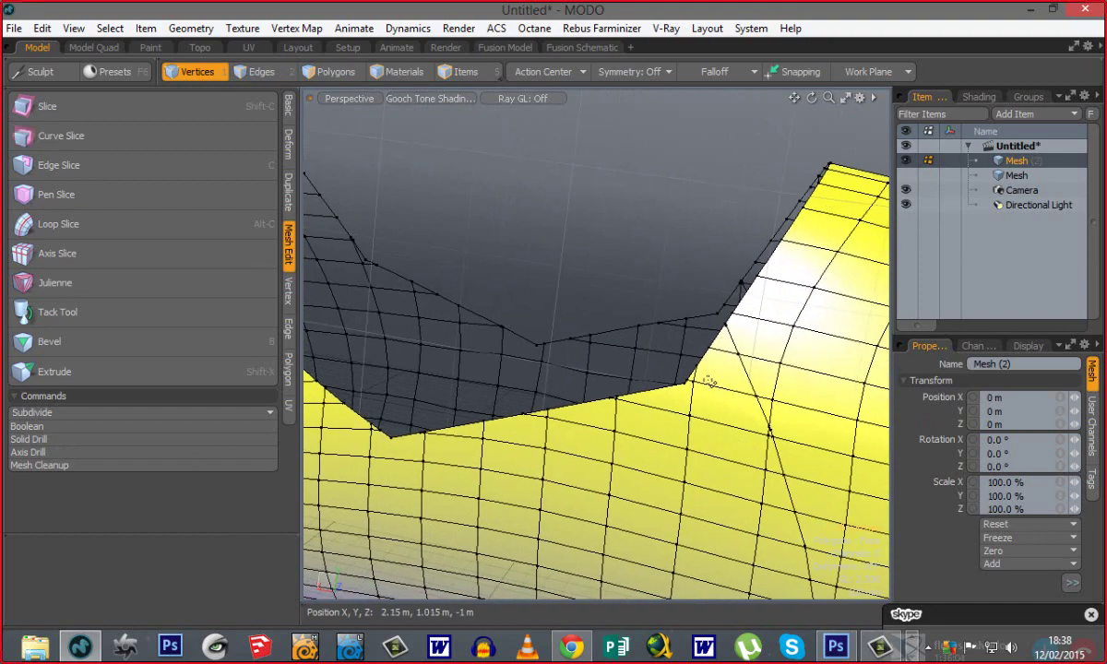
{"action": "left_click_drag", "start_coordinate": [697, 387], "coordinate": [718, 306], "text": "ctrl+alt"}
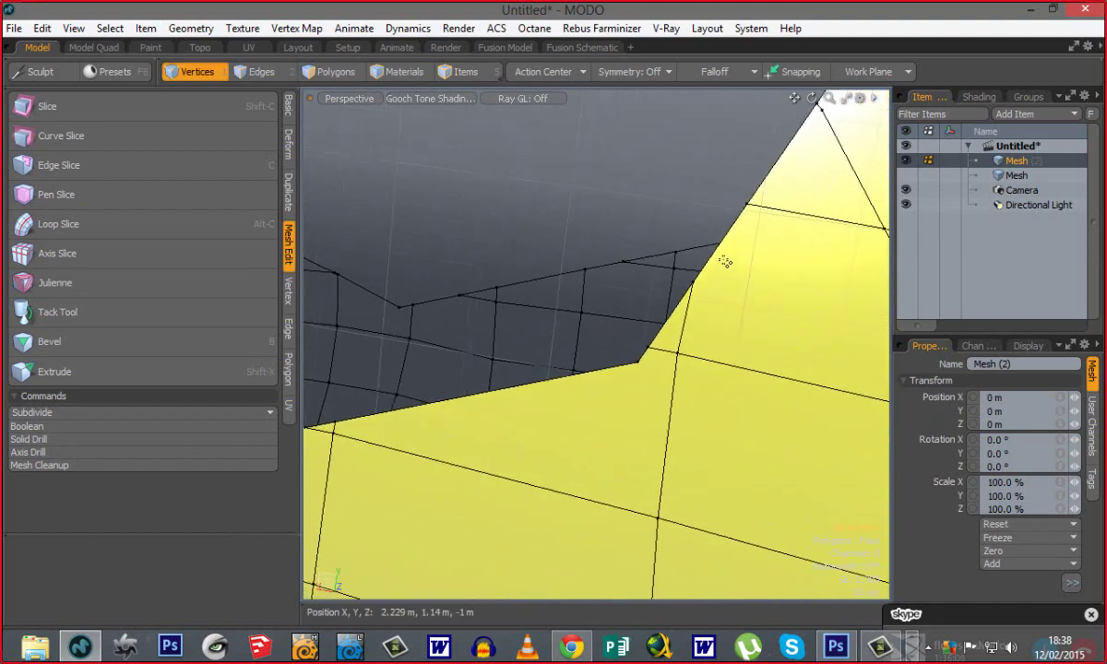
{"action": "left_click_drag", "start_coordinate": [591, 348], "coordinate": [657, 412], "text": "alt"}
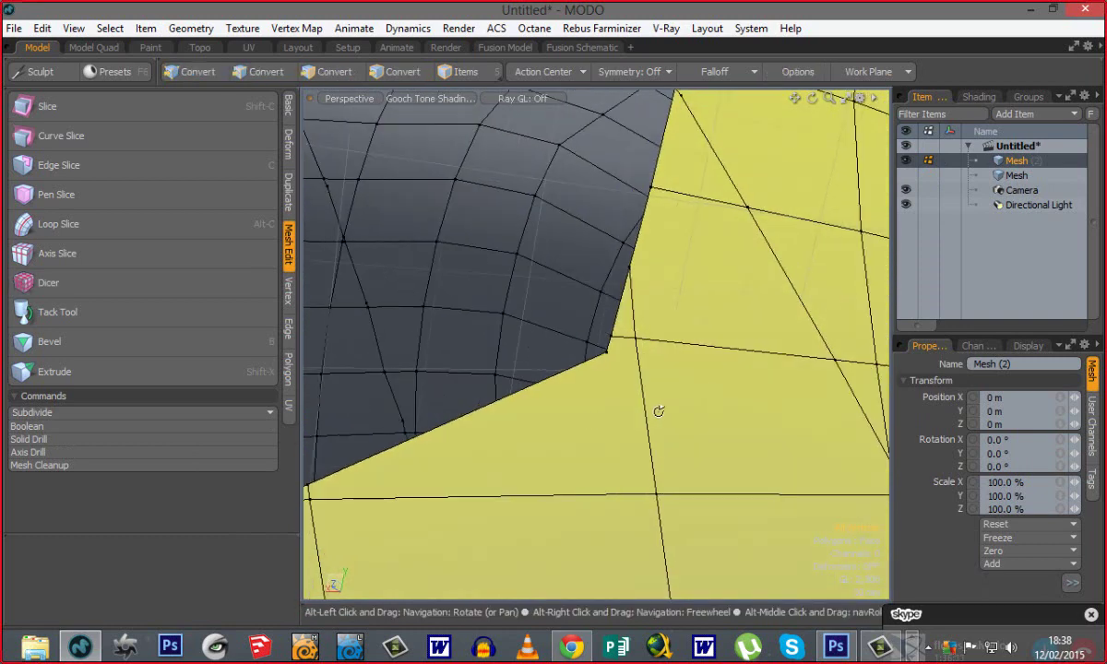
{"action": "key", "text": "2"}
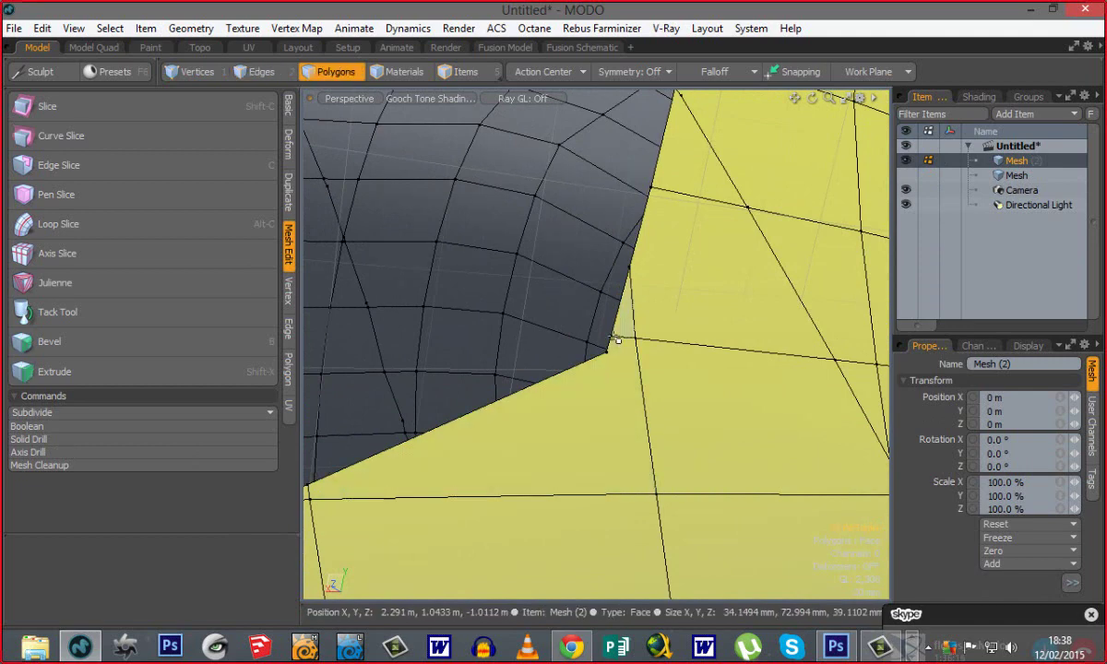
{"action": "key", "text": "1"}
{"action": "left_click_drag", "start_coordinate": [532, 492], "coordinate": [495, 391], "text": "alt+shift"}
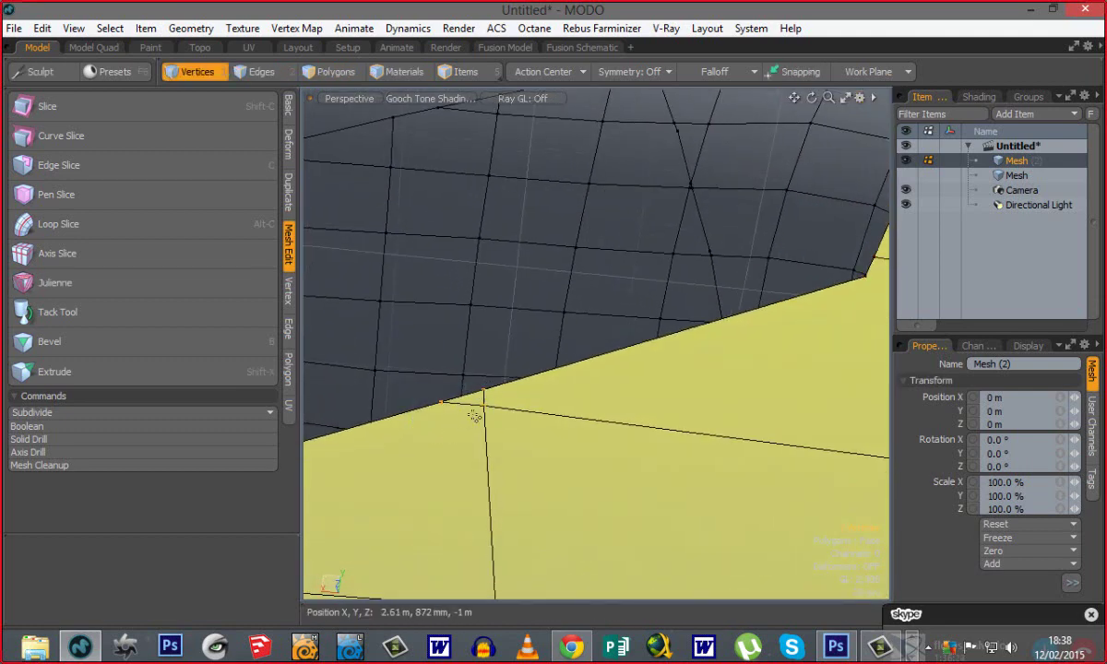
{"action": "left_click_drag", "start_coordinate": [663, 448], "coordinate": [479, 469], "text": "alt"}
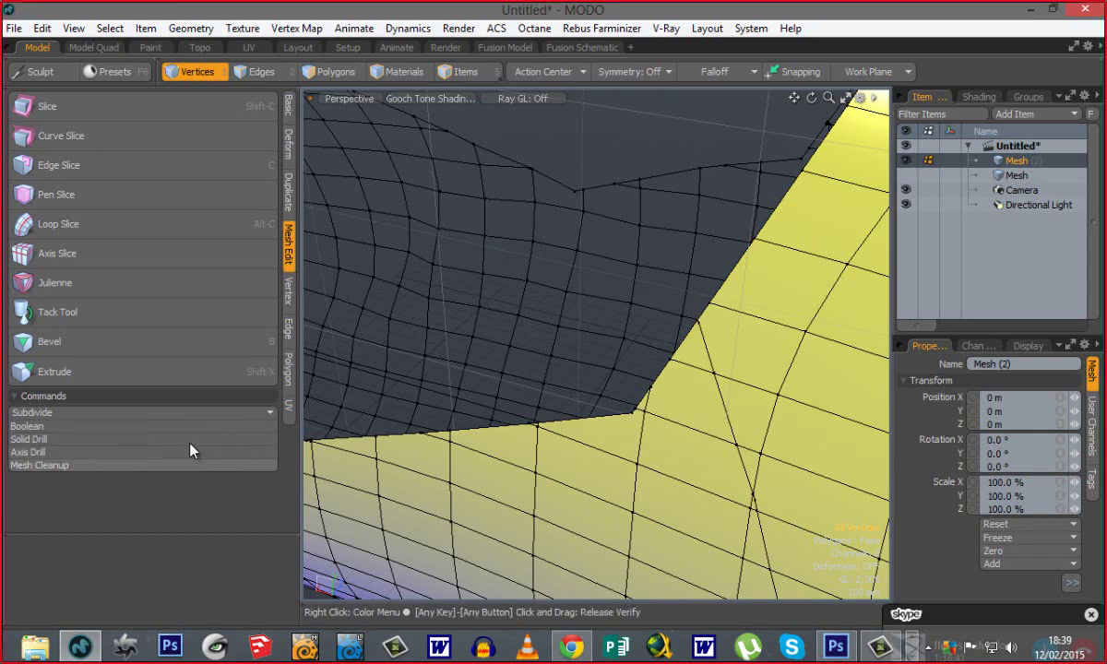
Review the Boolean command's settings and the list of operations offered by Solid Drill.
{"action": "left_click", "coordinate": [61, 428]}
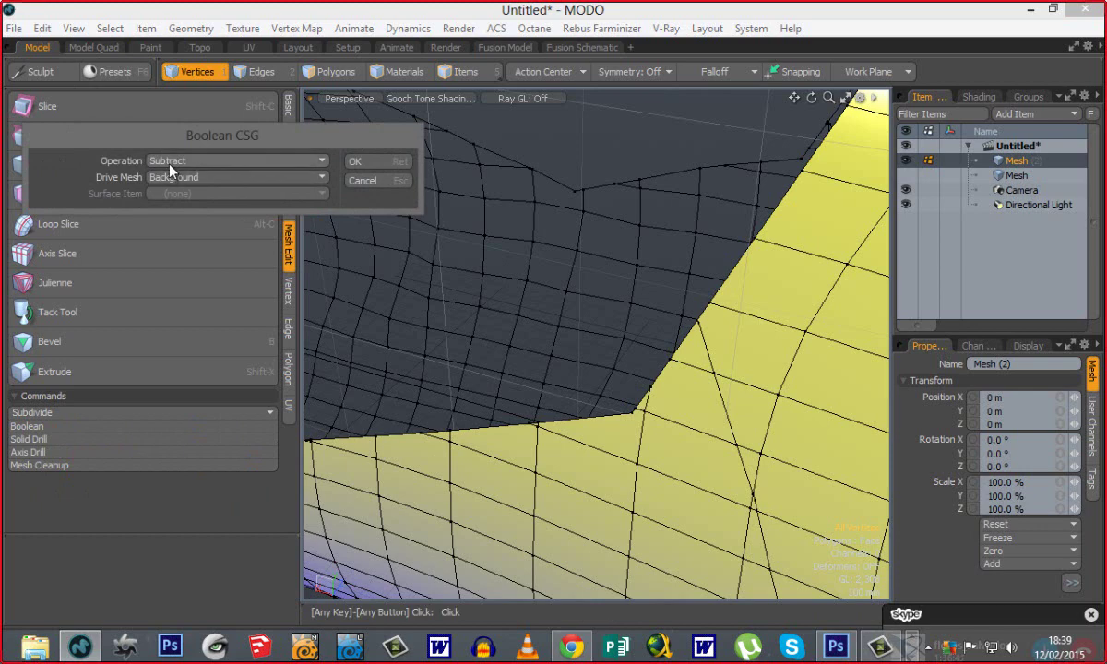
{"action": "left_click", "coordinate": [358, 162]}
{"action": "left_click", "coordinate": [29, 439]}
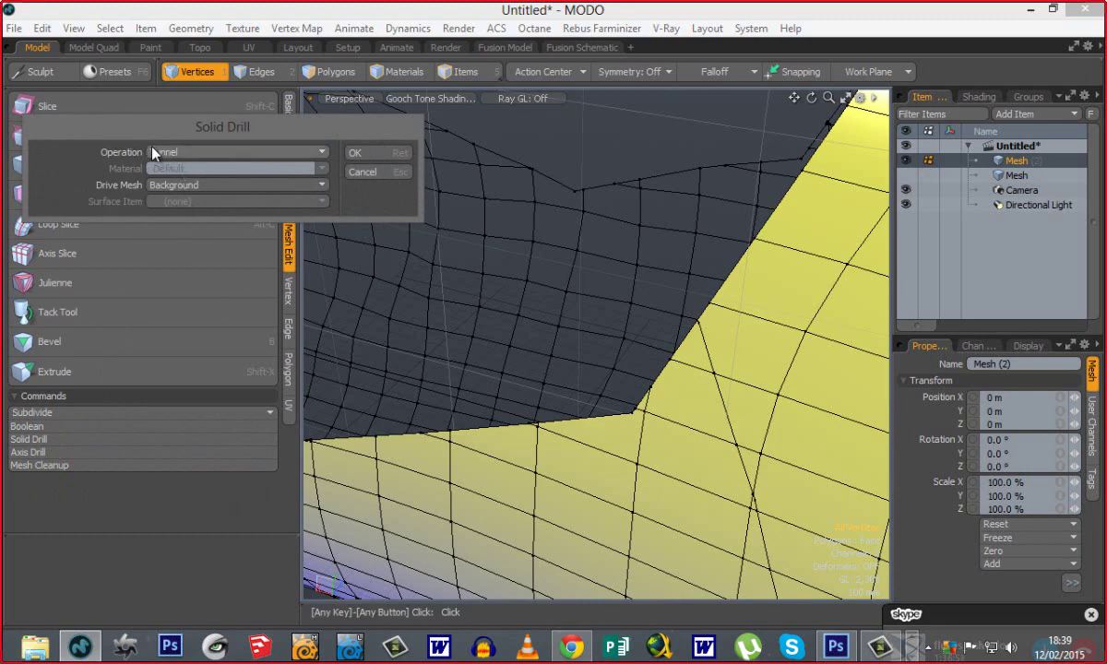
{"action": "left_click", "coordinate": [187, 153]}
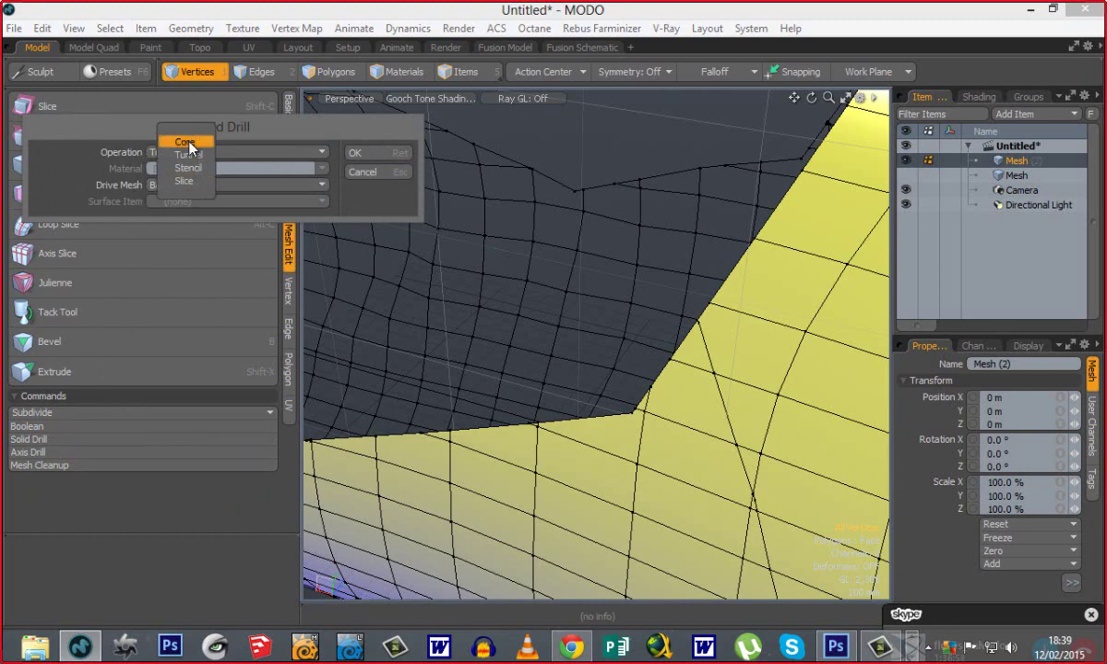
{"action": "left_click", "coordinate": [48, 146]}
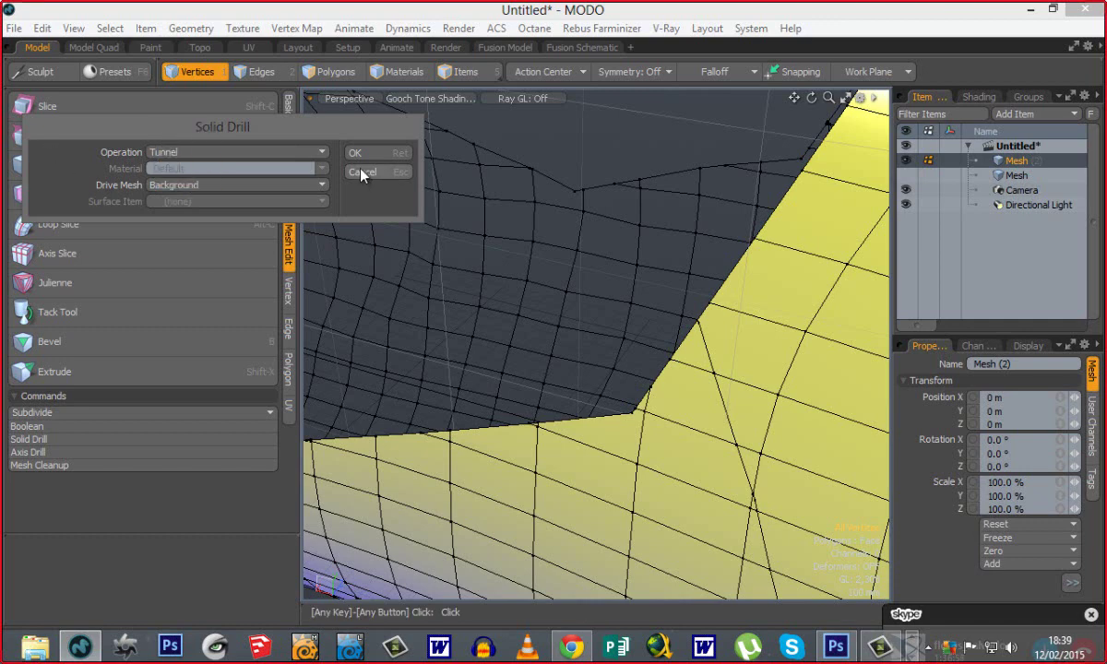
{"action": "left_click", "coordinate": [361, 171]}
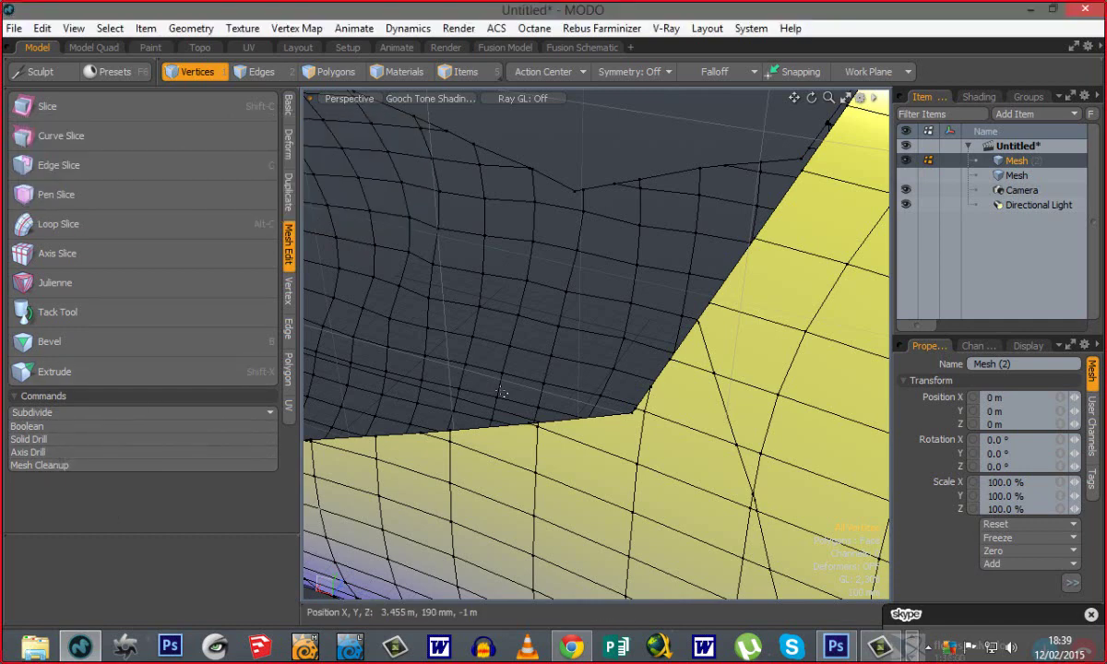
Place seven loose vertices on the ground plane beside the tube with the Vertex Tool and deselect them.
{"action": "scroll", "coordinate": [480, 367], "scroll_direction": "down", "scroll_amount": 3}
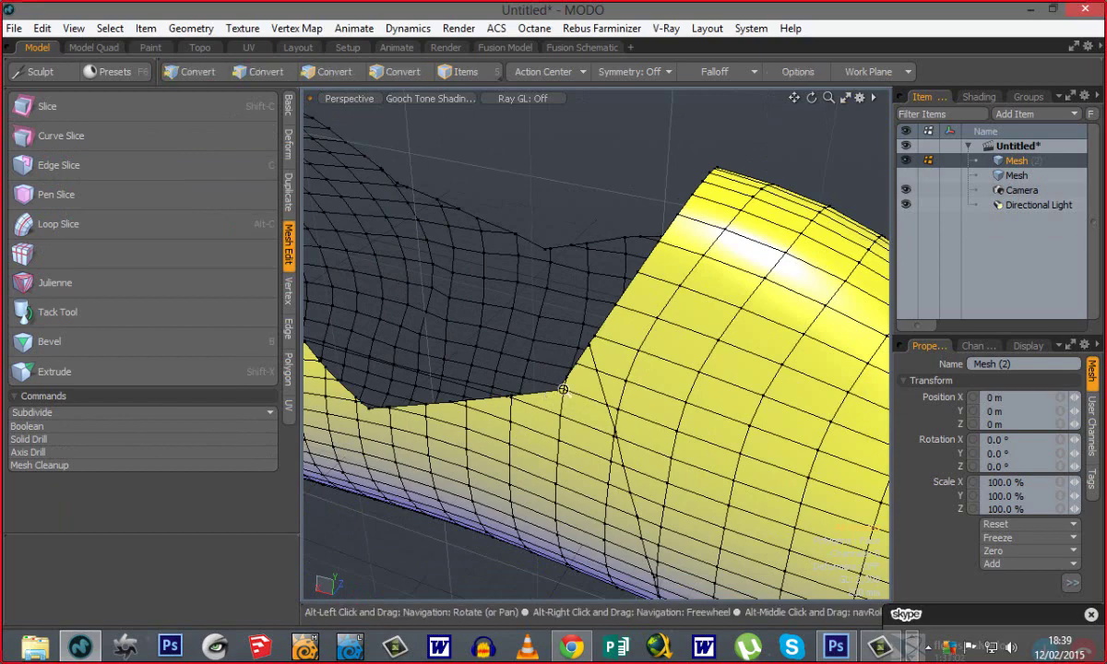
{"action": "left_click_drag", "start_coordinate": [456, 442], "coordinate": [239, 577], "text": "alt"}
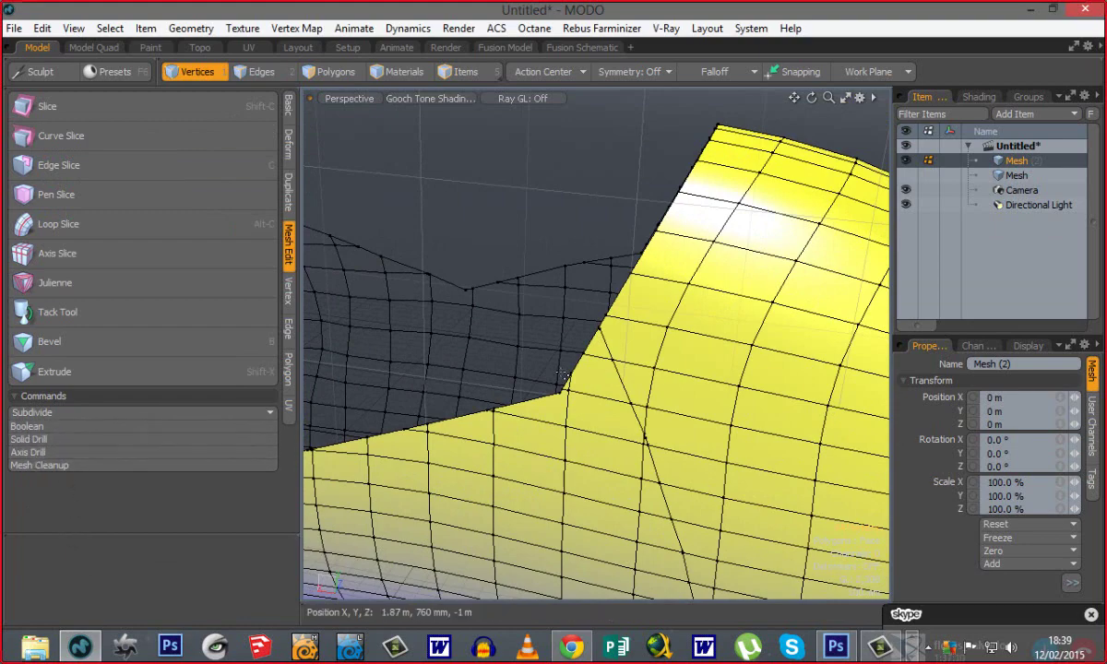
{"action": "left_click_drag", "start_coordinate": [592, 432], "coordinate": [461, 434], "text": "ctrl+alt"}
{"action": "mouse_move", "coordinate": [630, 464]}
{"action": "left_mouse_down", "text": "alt+shift"}
{"action": "mouse_move", "coordinate": [717, 407]}
{"action": "mouse_move", "coordinate": [609, 453]}
{"action": "mouse_move", "coordinate": [524, 452]}
{"action": "mouse_move", "coordinate": [588, 439]}
{"action": "mouse_move", "coordinate": [620, 464]}
{"action": "mouse_move", "coordinate": [609, 461]}
{"action": "left_mouse_up", "text": "alt+shift"}
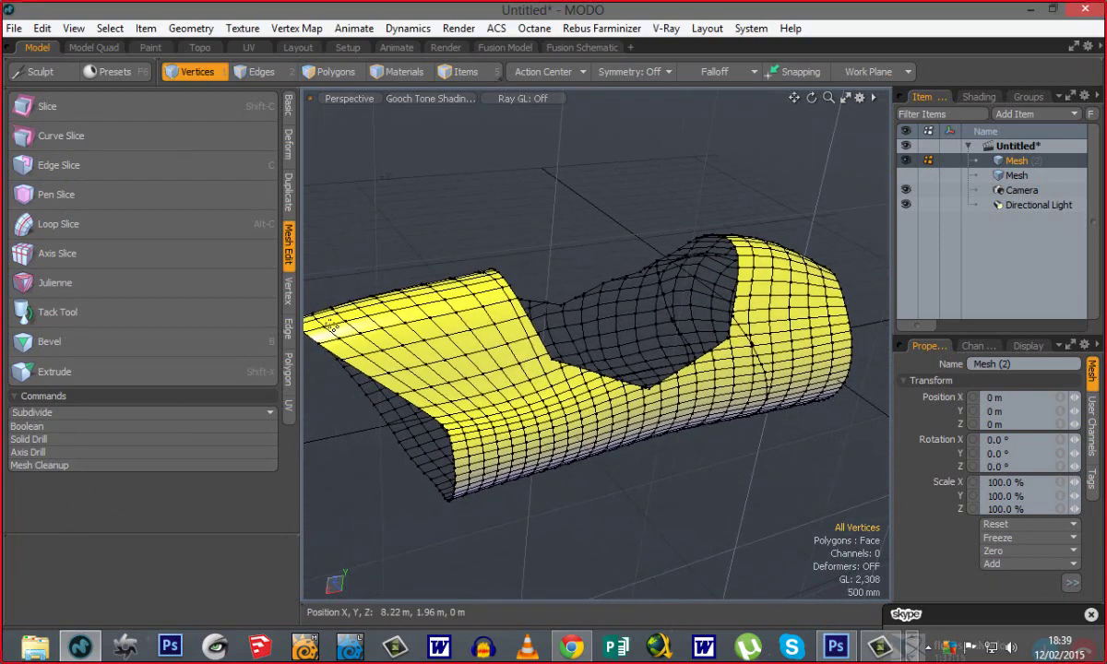
{"action": "left_click", "coordinate": [288, 291]}
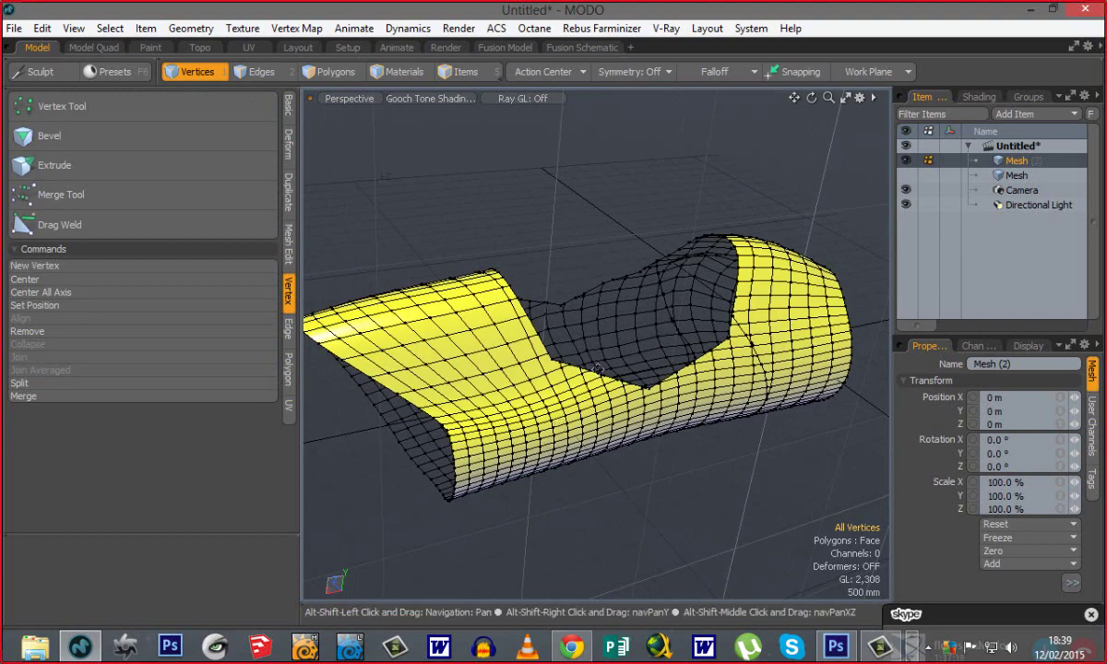
{"action": "left_click_drag", "start_coordinate": [540, 398], "coordinate": [415, 305], "text": "alt"}
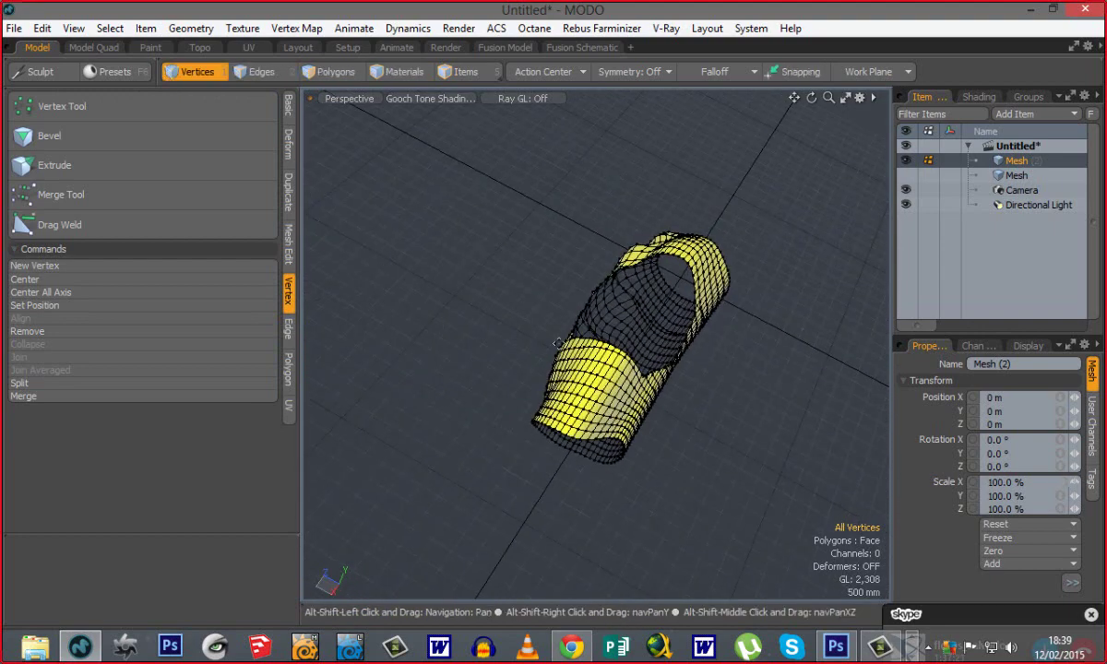
{"action": "left_click", "coordinate": [72, 108]}
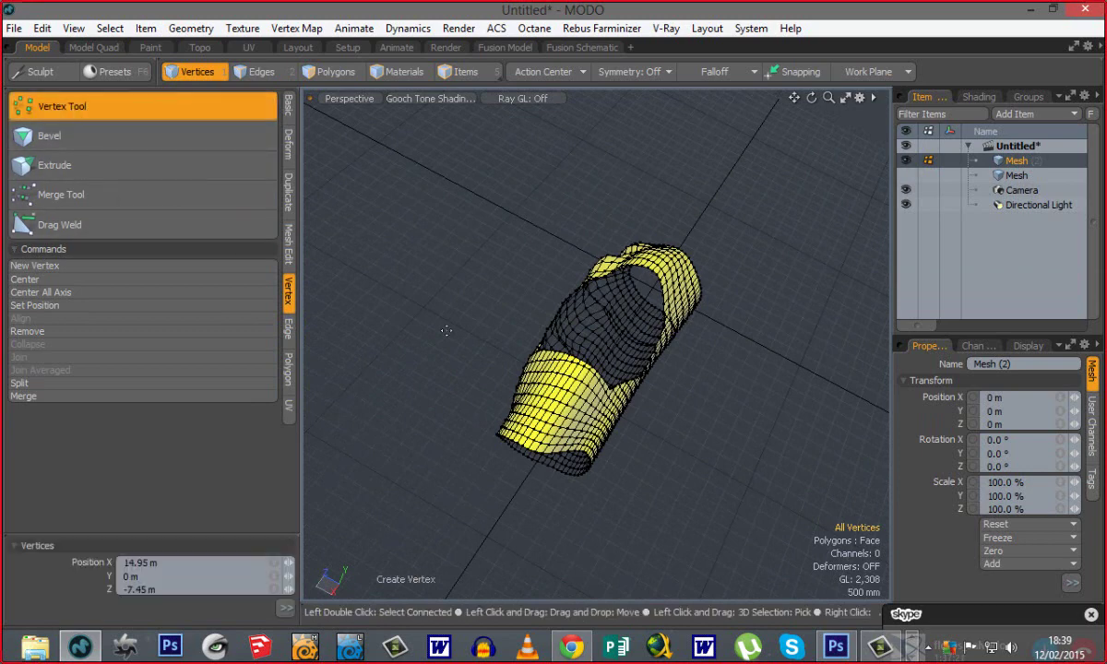
{"action": "left_click", "coordinate": [369, 227]}
{"action": "left_click", "coordinate": [429, 192]}
{"action": "left_click", "coordinate": [528, 195]}
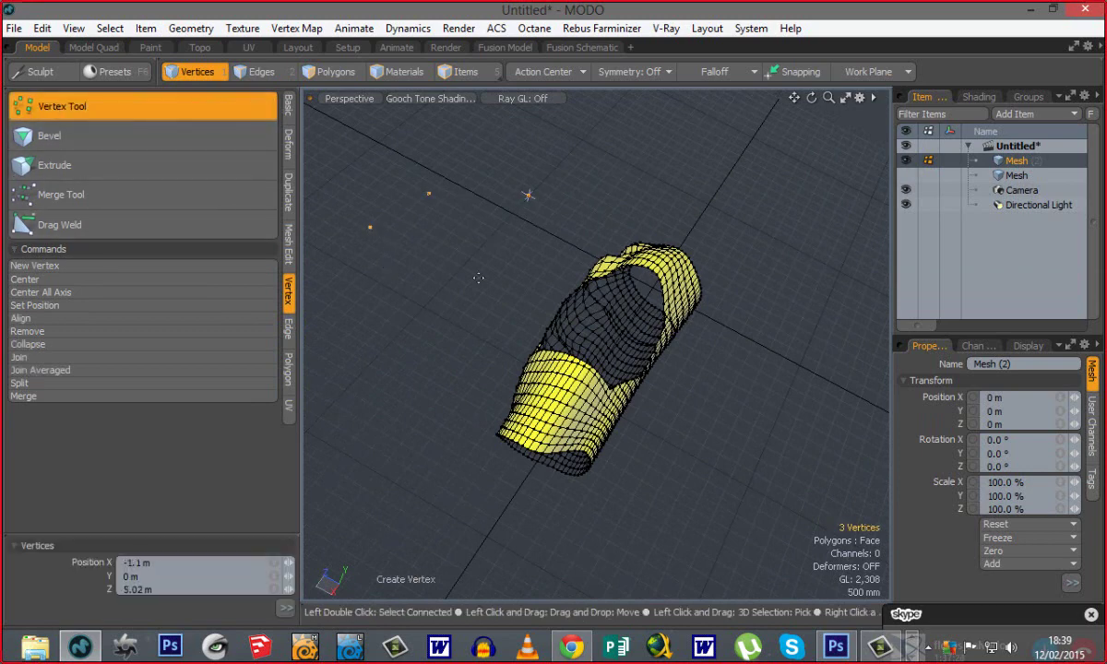
{"action": "key", "text": "space"}
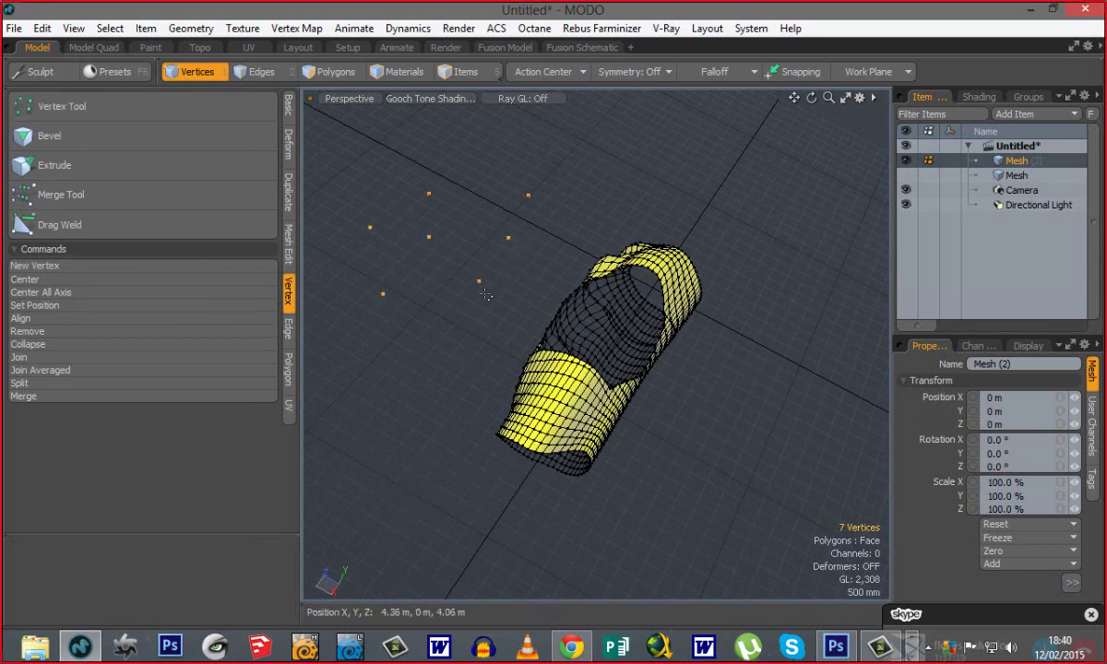
{"action": "left_click", "coordinate": [444, 405]}
Bevel a single vertex on the tube's side with an inset of about 152 mm.
{"action": "left_click_drag", "start_coordinate": [390, 372], "coordinate": [434, 387], "text": "alt+shift"}
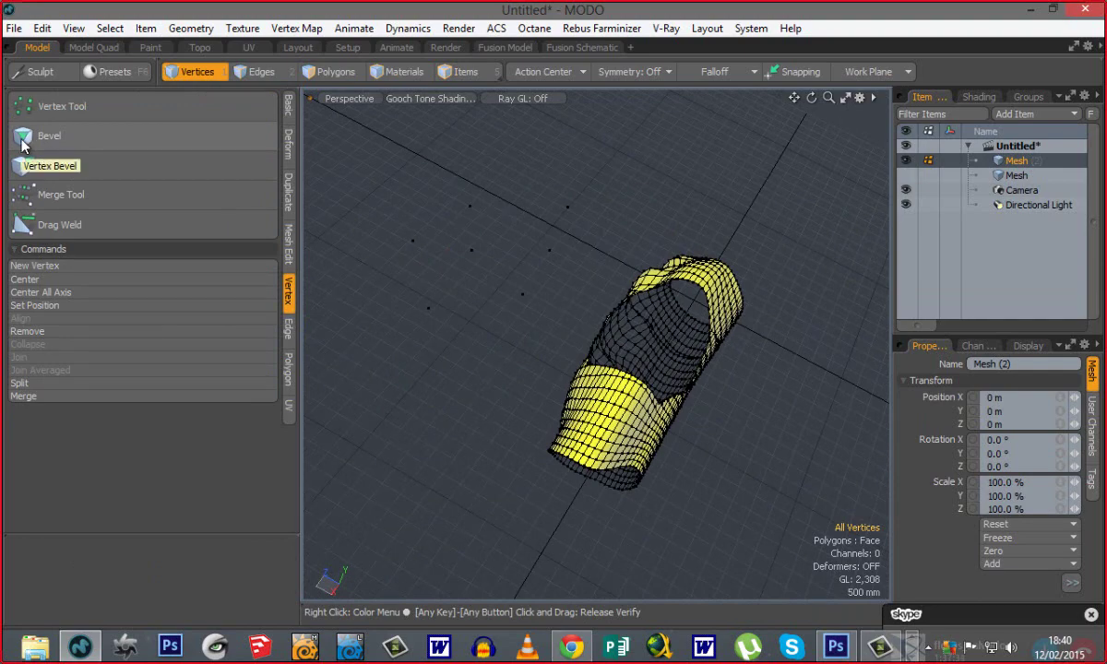
{"action": "left_click_drag", "start_coordinate": [626, 430], "coordinate": [776, 438], "text": "ctrl+alt"}
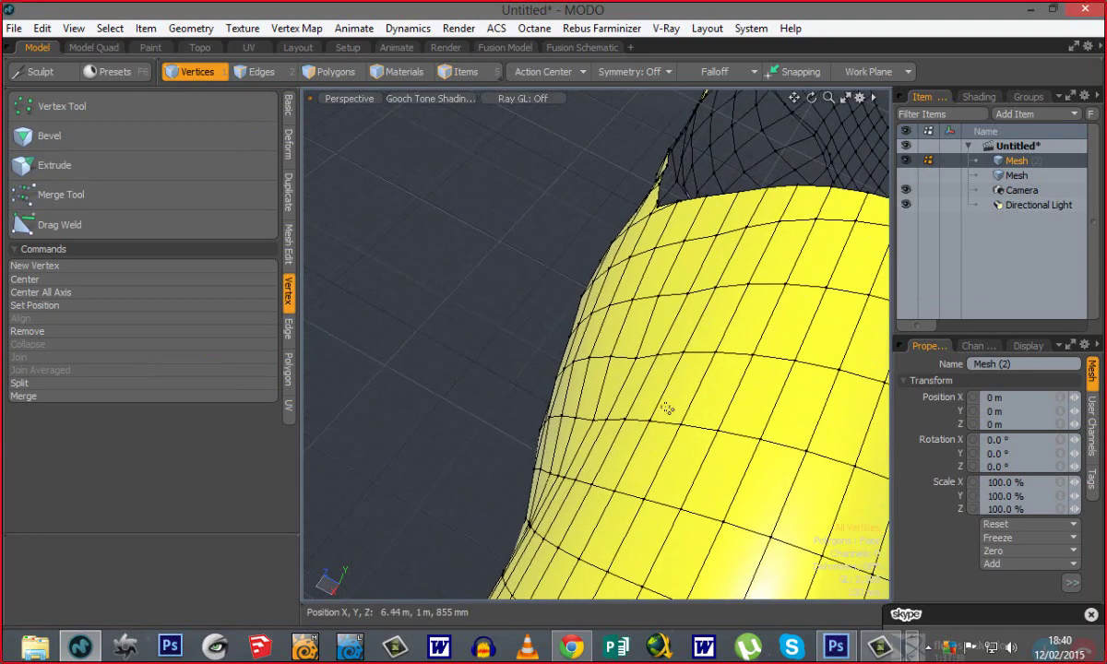
{"action": "left_click", "coordinate": [644, 430]}
{"action": "left_click", "coordinate": [50, 136]}
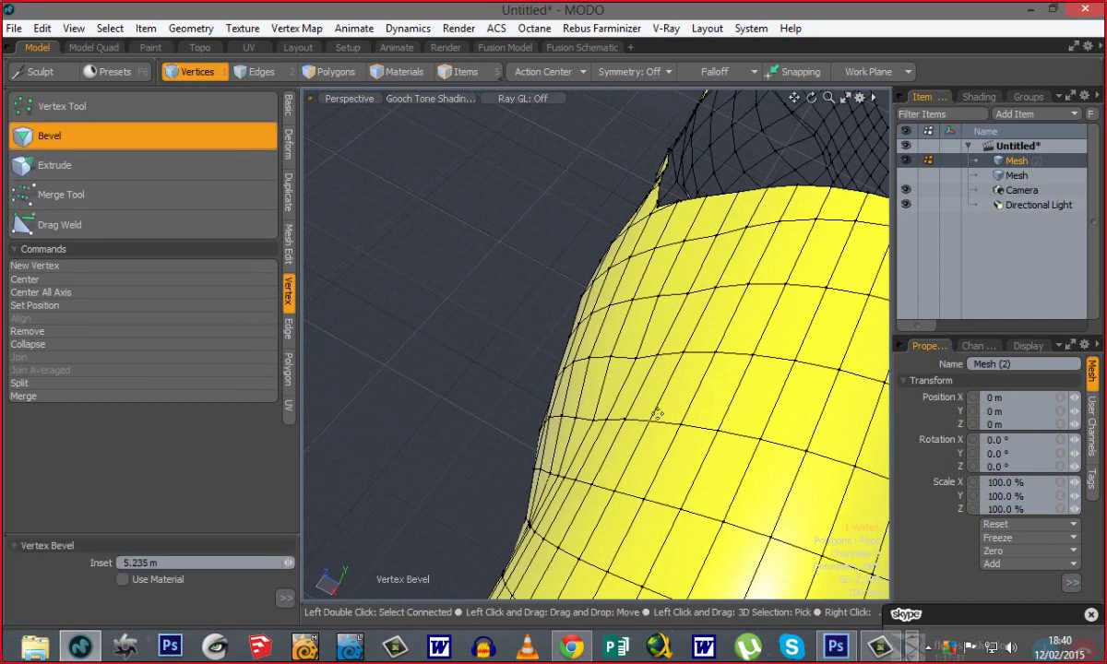
{"action": "left_click_drag", "start_coordinate": [600, 440], "coordinate": [730, 398]}
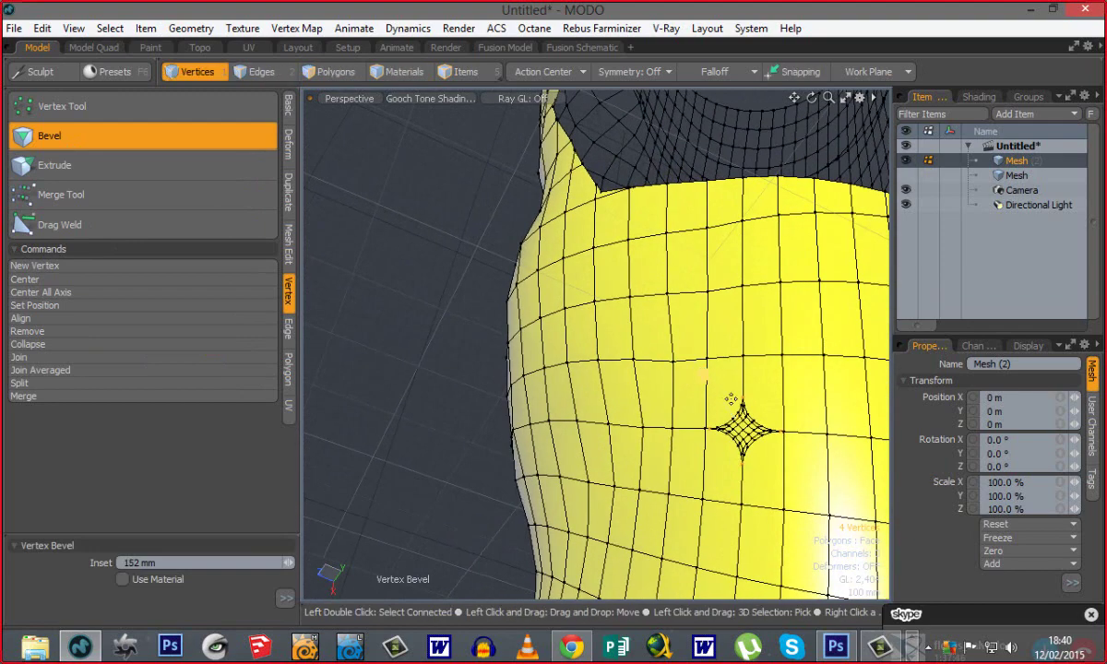
{"action": "left_click_drag", "start_coordinate": [732, 472], "coordinate": [650, 434], "text": "alt"}
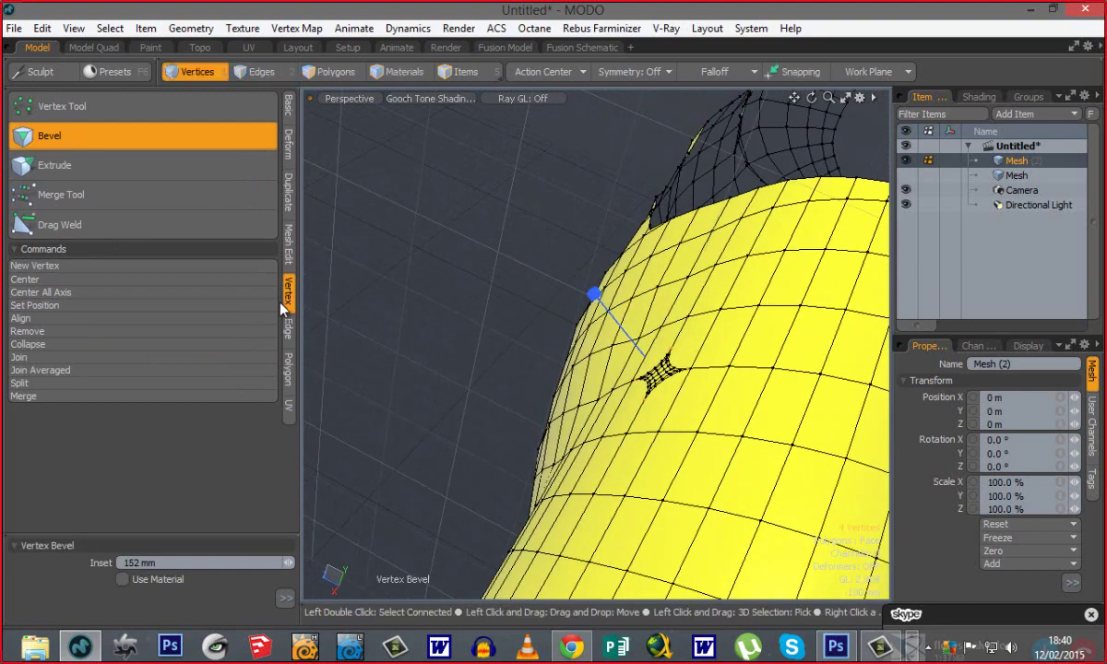
Undo the vertex bevel and clear the vertex selection on the tube.
{"action": "key", "text": "q"}
{"action": "key", "text": "ctrl+z"}
{"action": "key", "text": "ctrl+z"}
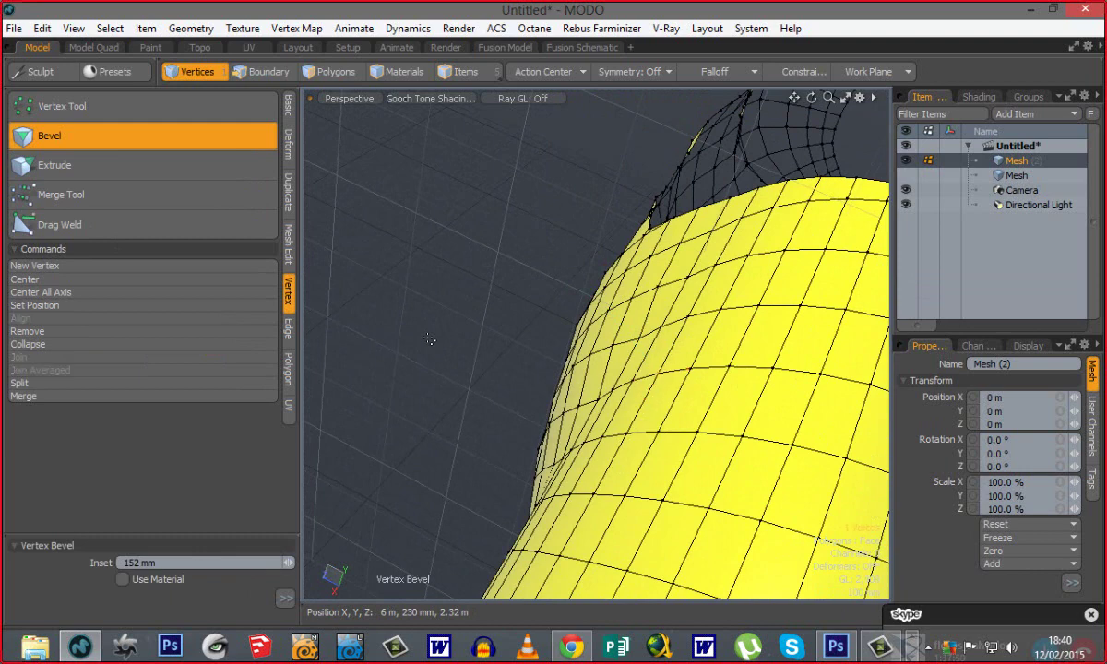
{"action": "key", "text": "ctrl+z"}
{"action": "key", "text": "ctrl+z"}
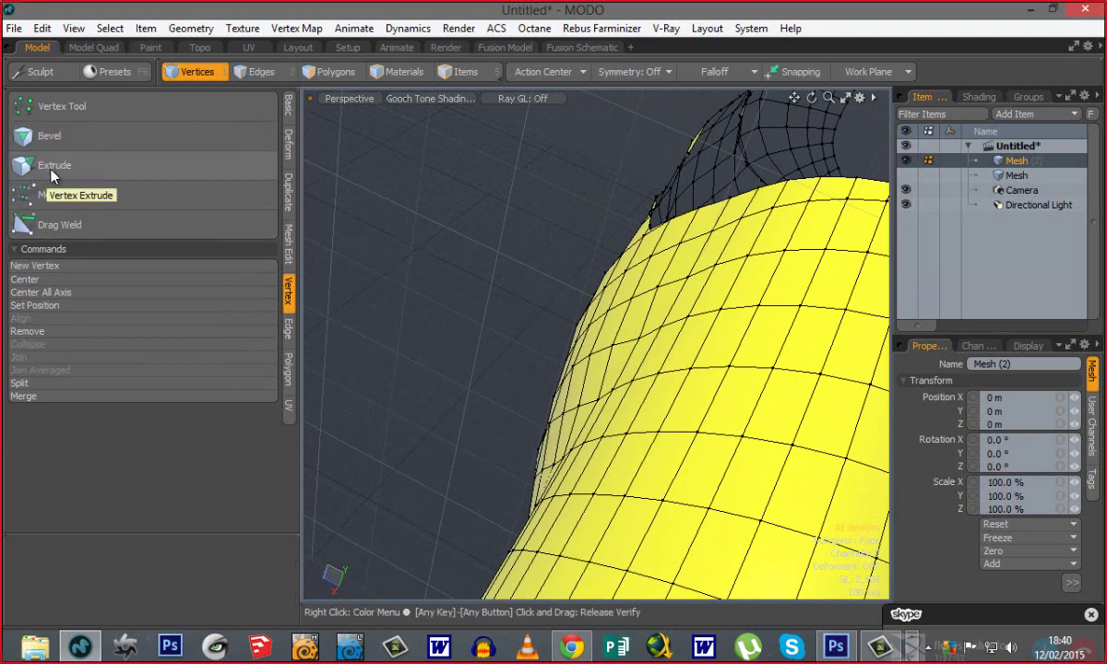
Extrude a single vertex on the tube's side outward into a pointed spike with a four-sided base, using Vertex Extrude.
{"action": "left_click_drag", "start_coordinate": [558, 378], "coordinate": [543, 399], "text": "alt"}
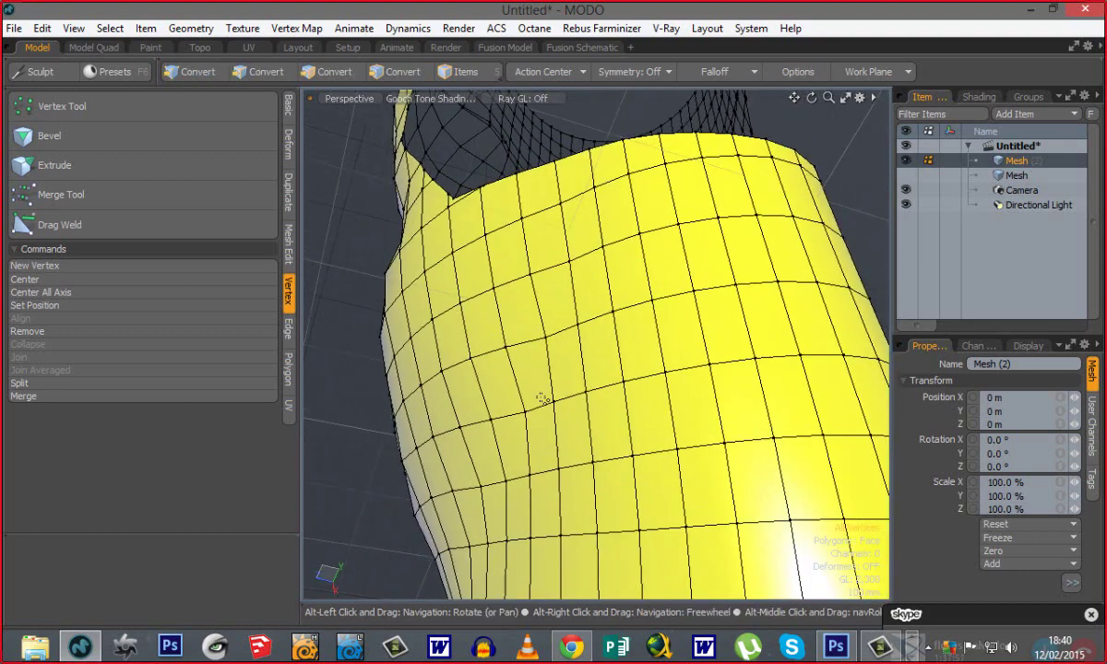
{"action": "left_click", "coordinate": [47, 159]}
{"action": "left_click", "coordinate": [603, 368]}
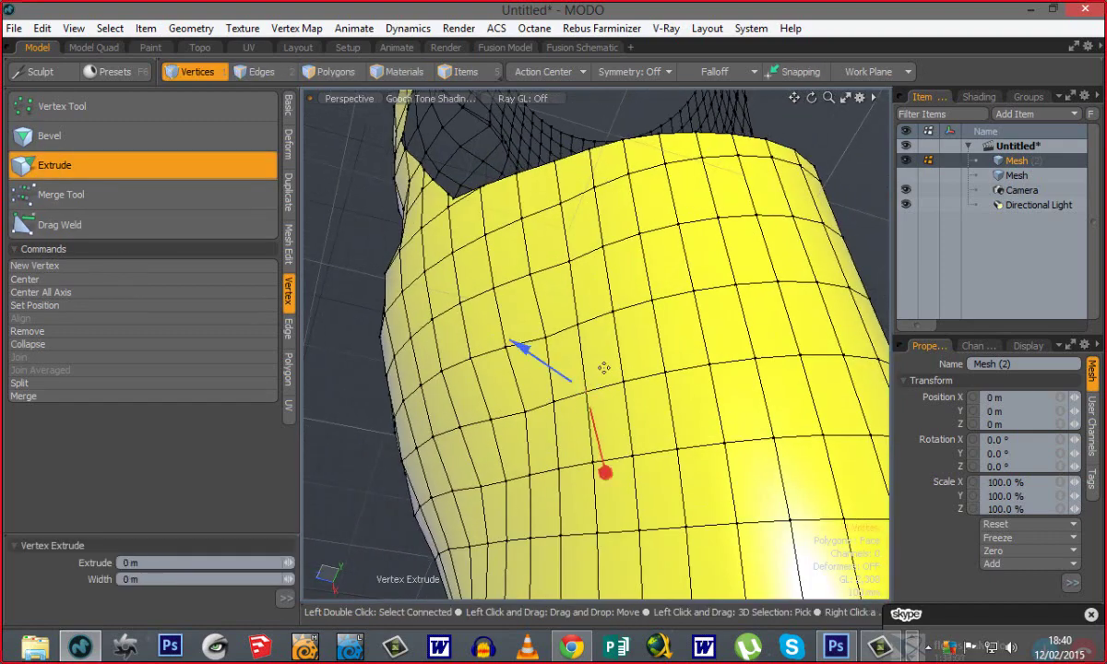
{"action": "left_click_drag", "start_coordinate": [524, 426], "coordinate": [519, 292], "text": "alt"}
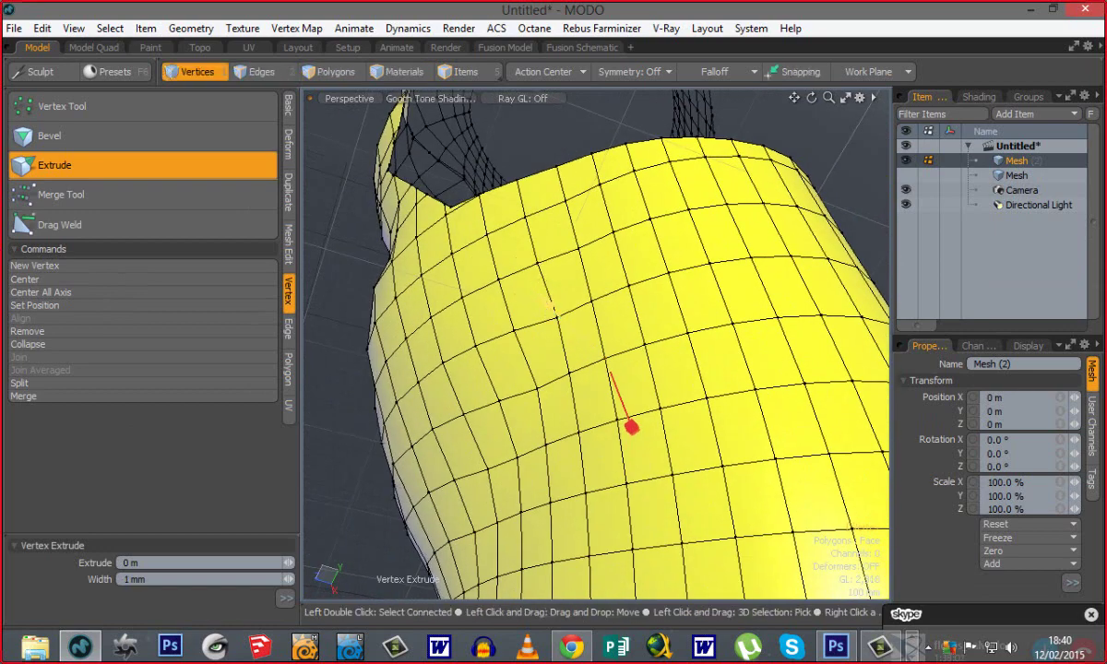
{"action": "left_click_drag", "start_coordinate": [631, 426], "coordinate": [583, 413]}
{"action": "left_click_drag", "start_coordinate": [675, 497], "coordinate": [507, 415], "text": "alt"}
{"action": "left_click_drag", "start_coordinate": [496, 347], "coordinate": [662, 395], "text": "alt"}
{"action": "key", "text": "space"}
Examine the extruded spike and its base on the tube's side from several angles.
{"action": "mouse_move", "coordinate": [589, 371]}
{"action": "left_mouse_down", "text": "alt"}
{"action": "mouse_move", "coordinate": [610, 308]}
{"action": "mouse_move", "coordinate": [516, 369]}
{"action": "mouse_move", "coordinate": [421, 393]}
{"action": "mouse_move", "coordinate": [546, 459]}
{"action": "mouse_move", "coordinate": [656, 350]}
{"action": "mouse_move", "coordinate": [567, 367]}
{"action": "left_mouse_up", "text": "alt"}
{"action": "left_click_drag", "start_coordinate": [664, 356], "coordinate": [584, 403], "text": "alt"}
{"action": "left_click_drag", "start_coordinate": [598, 445], "coordinate": [486, 434], "text": "alt"}
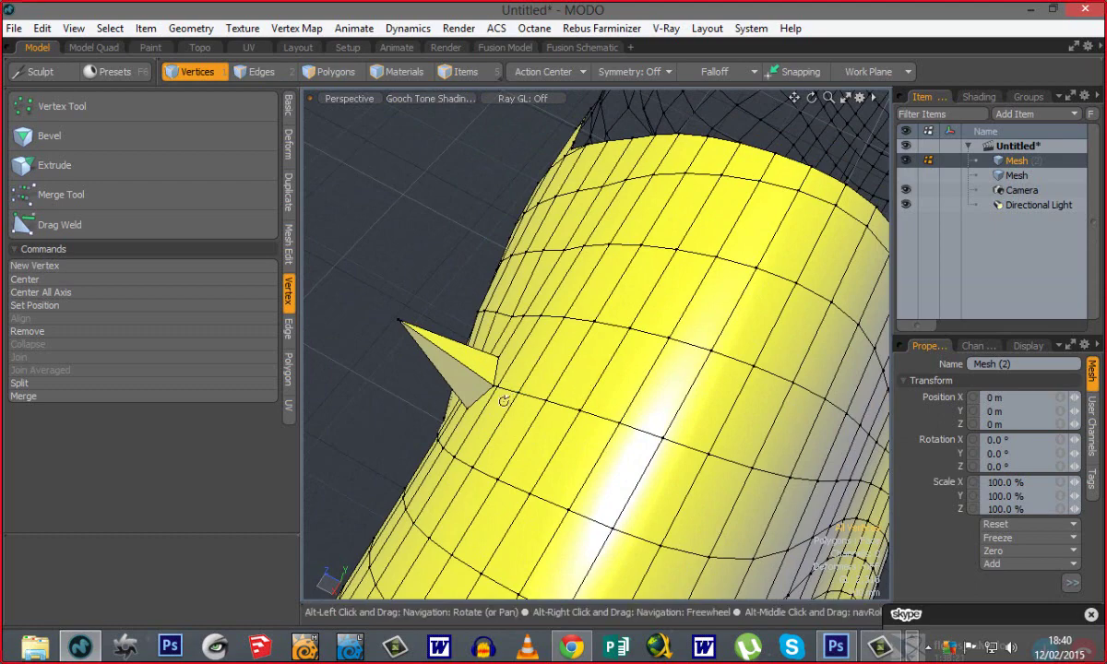
{"action": "left_click_drag", "start_coordinate": [505, 469], "coordinate": [621, 433], "text": "alt"}
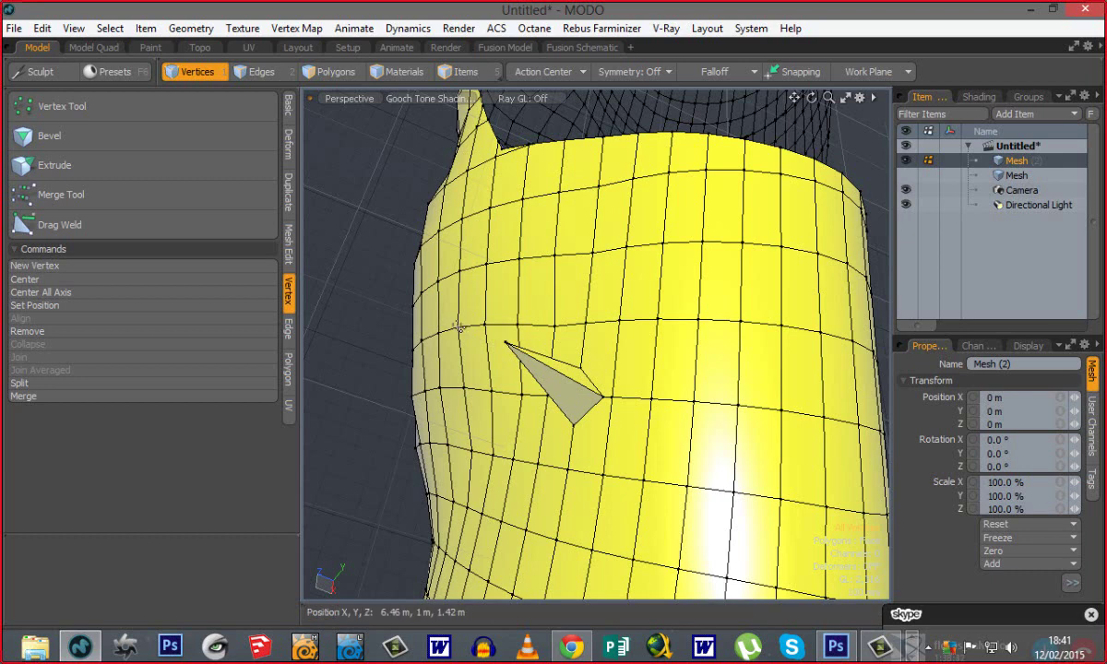
{"action": "left_click_drag", "start_coordinate": [556, 379], "coordinate": [763, 384], "text": "alt"}
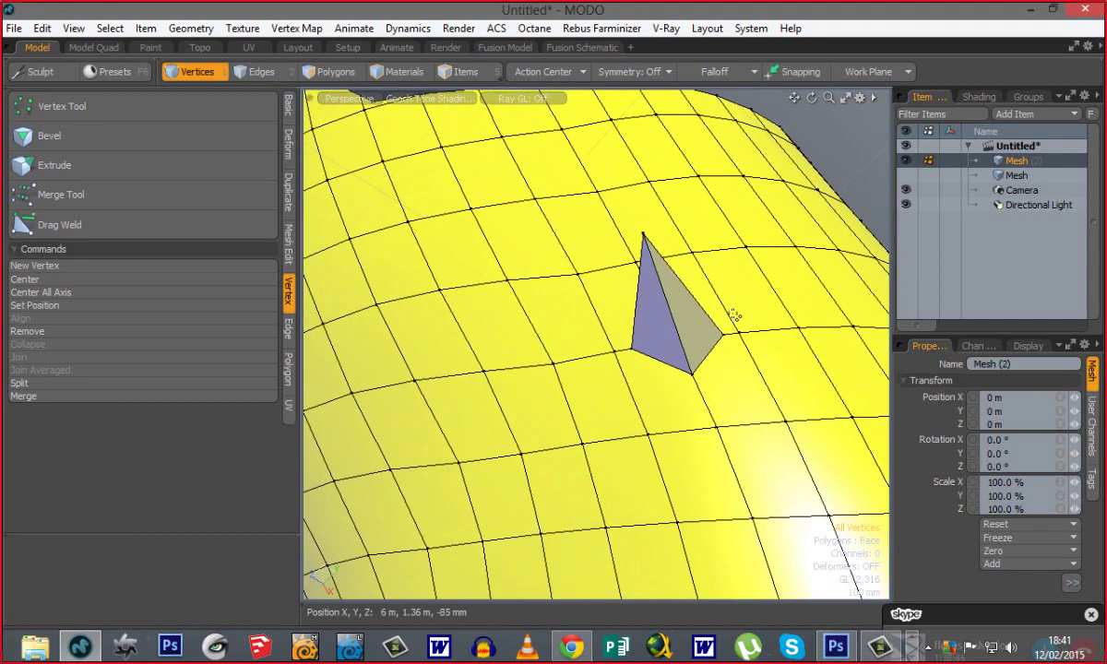
{"action": "left_click_drag", "start_coordinate": [807, 320], "coordinate": [557, 394], "text": "alt"}
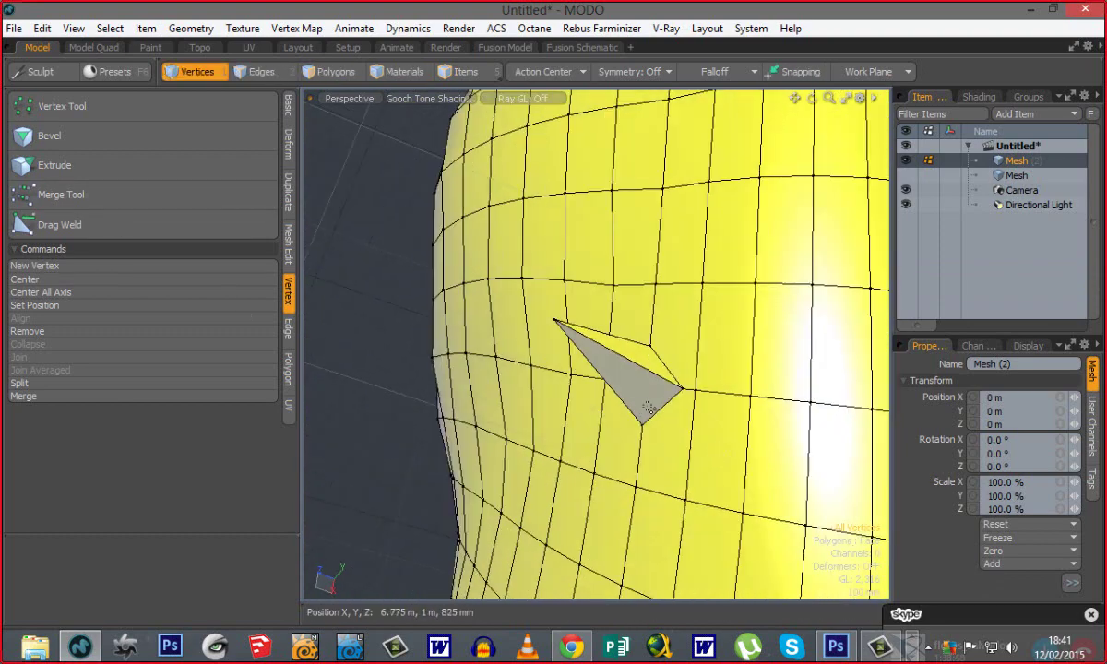
{"action": "left_click_drag", "start_coordinate": [503, 344], "coordinate": [570, 437], "text": "alt"}
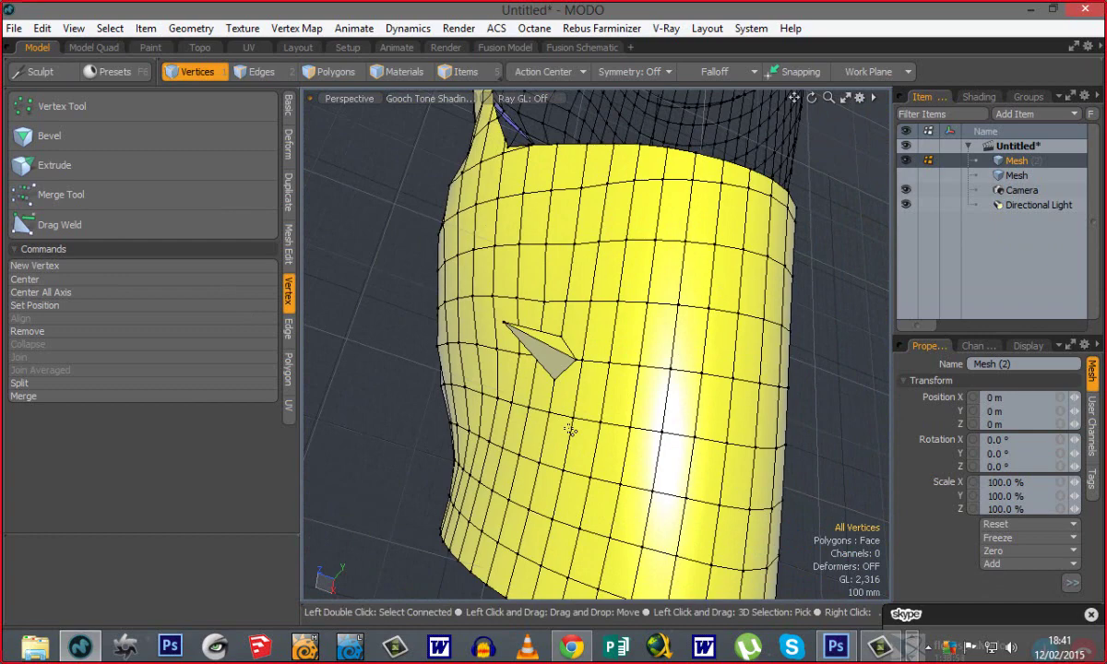
{"action": "left_click_drag", "start_coordinate": [539, 386], "coordinate": [658, 368], "text": "alt"}
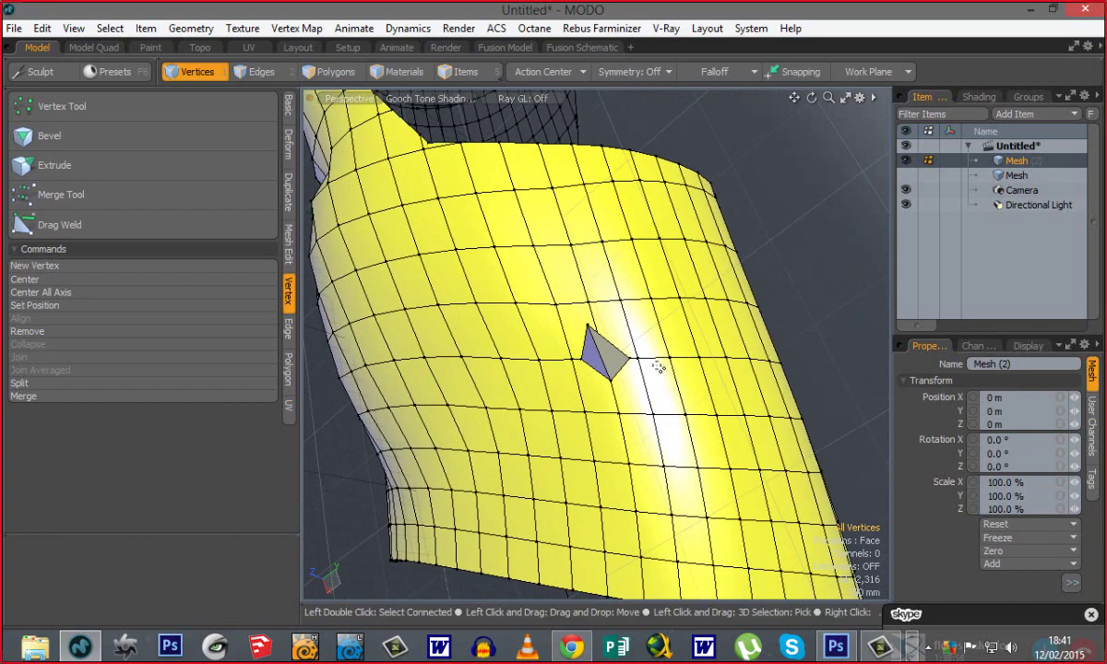
{"action": "left_click_drag", "start_coordinate": [578, 316], "coordinate": [428, 430], "text": "alt"}
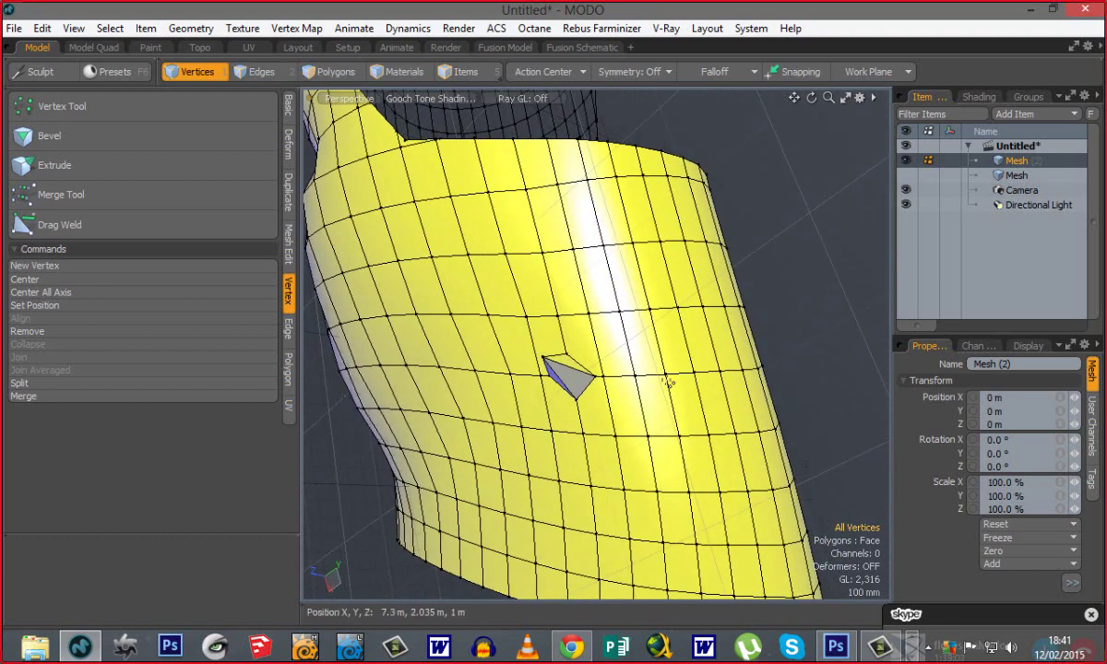
{"action": "left_click_drag", "start_coordinate": [603, 395], "coordinate": [193, 327], "text": "alt"}
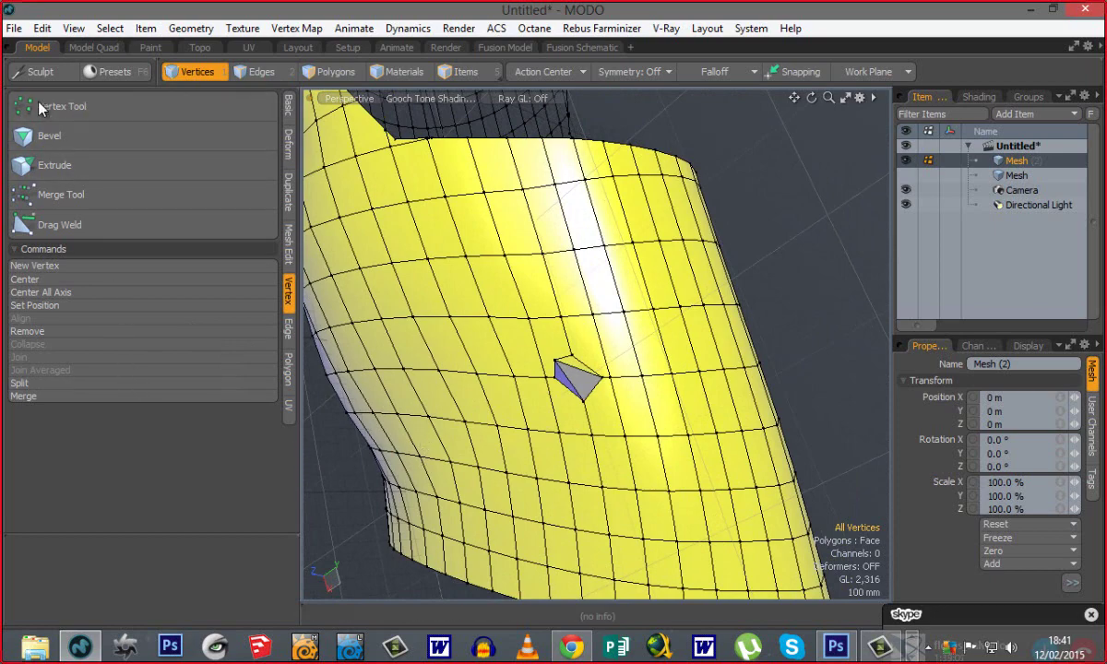
{"action": "left_click_drag", "start_coordinate": [605, 405], "coordinate": [489, 362], "text": "alt"}
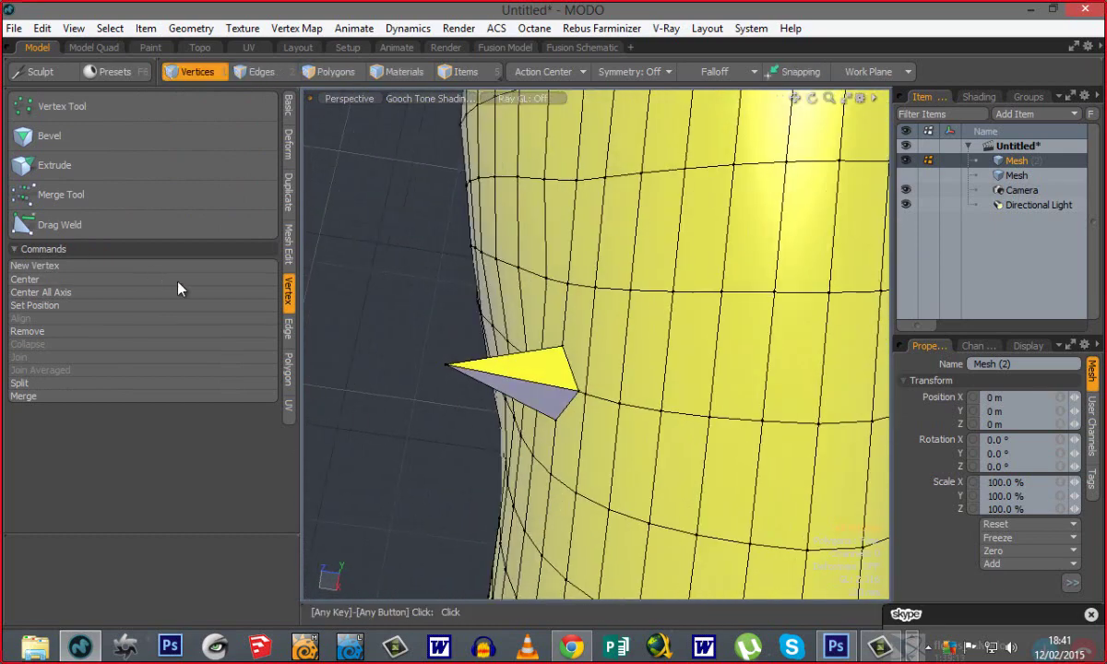
{"action": "left_click", "coordinate": [50, 224]}
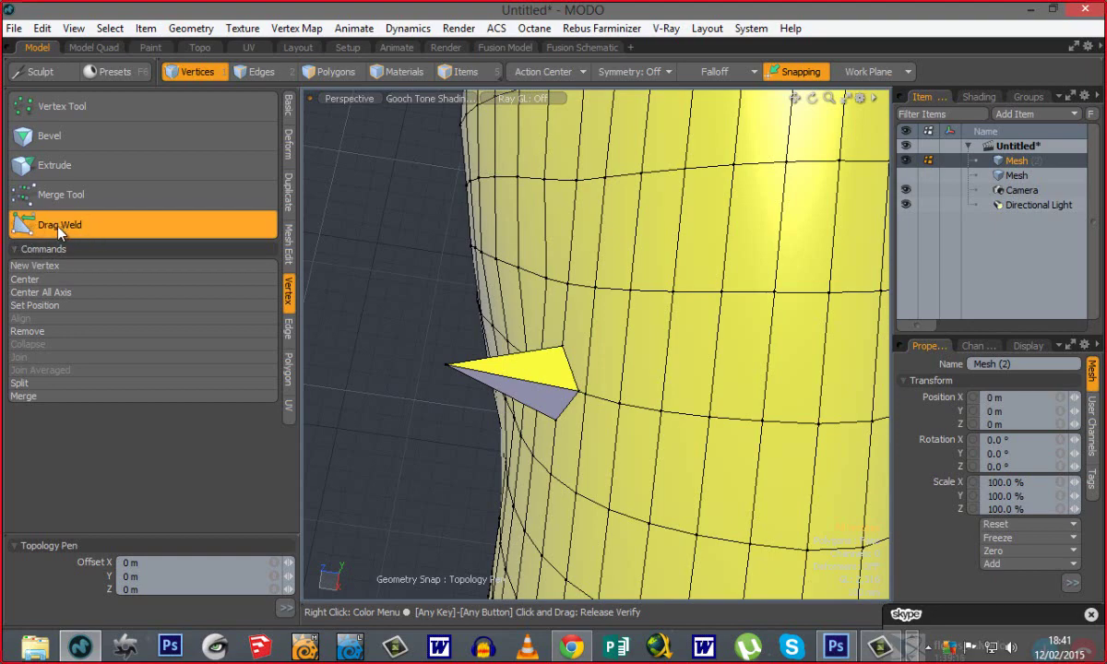
{"action": "left_click_drag", "start_coordinate": [554, 374], "coordinate": [414, 371], "text": "ctrl+alt"}
{"action": "key", "text": "space"}
Examine up close the vertices and the small triangular polygon along the tube's cut rim.
{"action": "left_click_drag", "start_coordinate": [568, 380], "coordinate": [637, 425], "text": "ctrl+alt"}
{"action": "left_click_drag", "start_coordinate": [637, 424], "coordinate": [724, 341], "text": "alt+shift"}
{"action": "left_click_drag", "start_coordinate": [802, 336], "coordinate": [663, 288], "text": "alt+shift"}
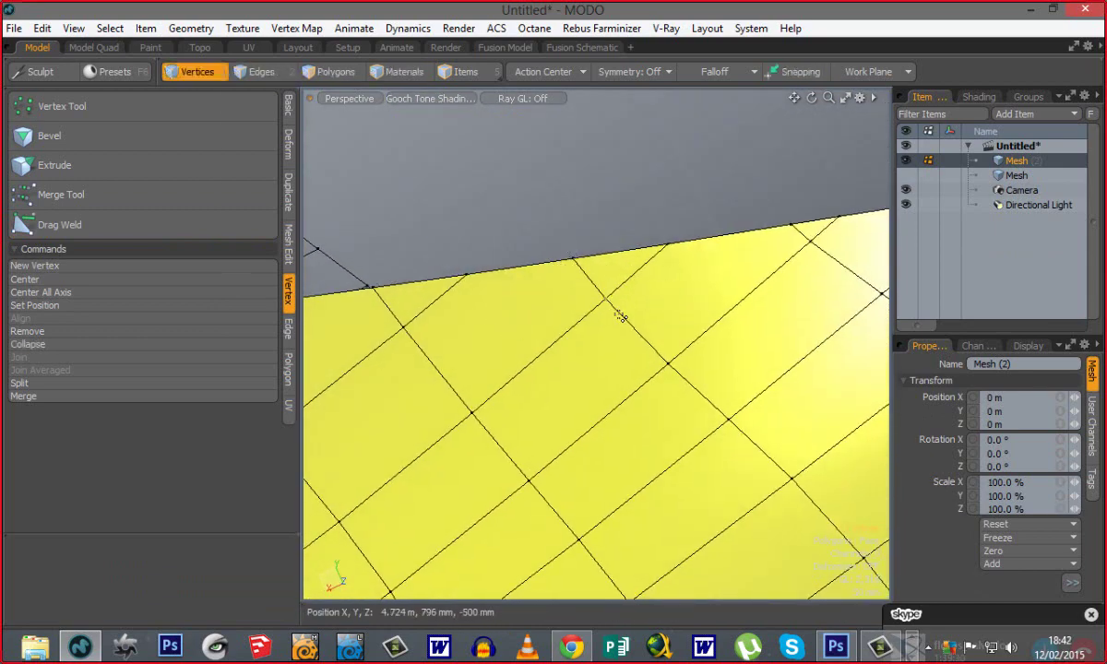
{"action": "right_click_drag", "start_coordinate": [576, 283], "coordinate": [567, 314]}
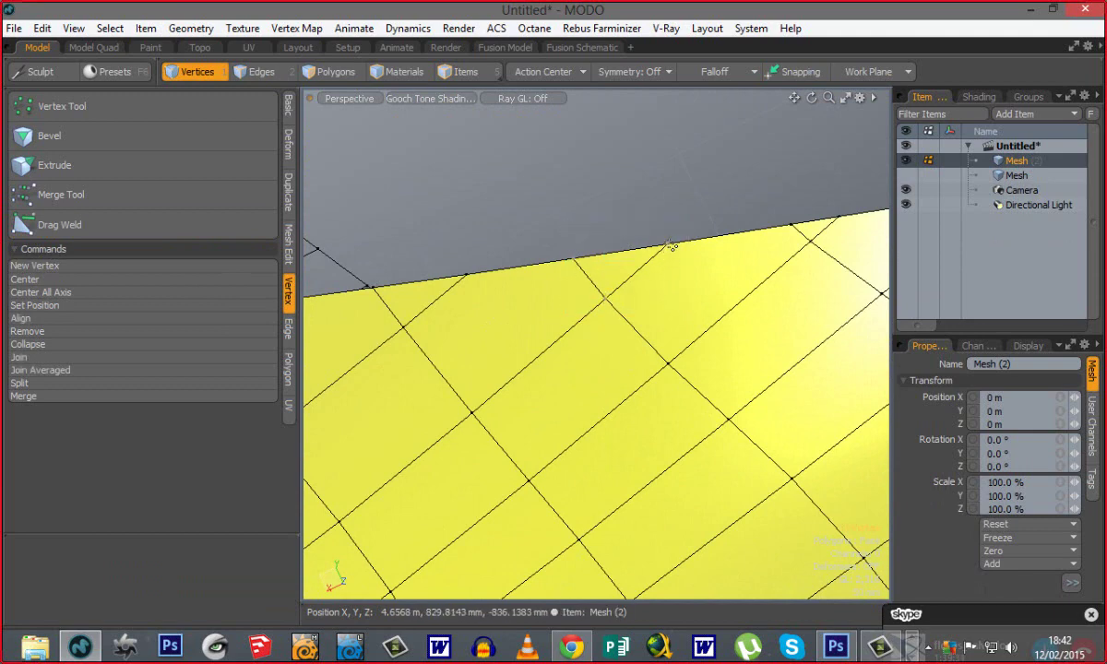
{"action": "key", "text": "3"}
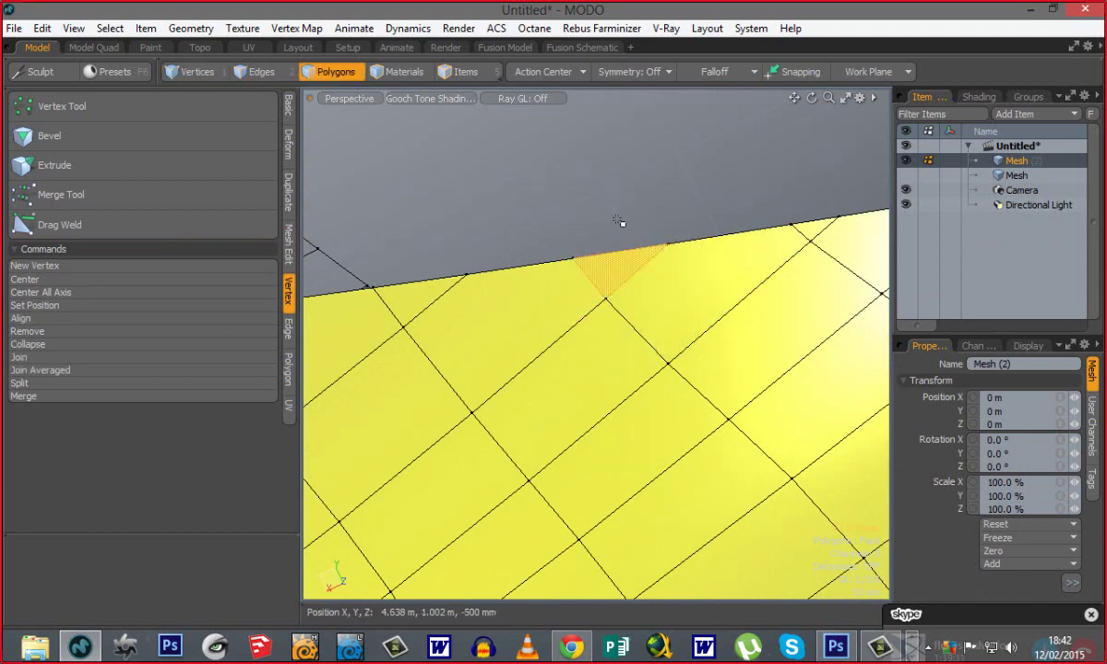
{"action": "key", "text": "1"}
{"action": "left_click", "coordinate": [605, 300]}
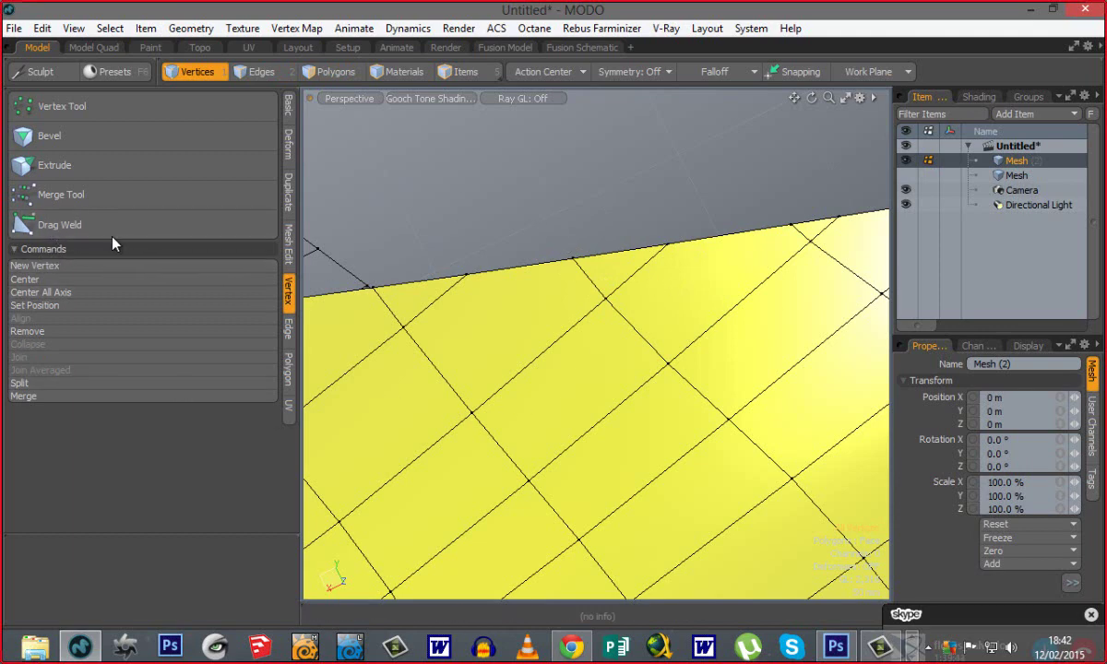
Weld the vertex just inside the tube's cut rim onto the neighbouring rim vertex with Drag Weld and check the merged point.
{"action": "left_click", "coordinate": [87, 229]}
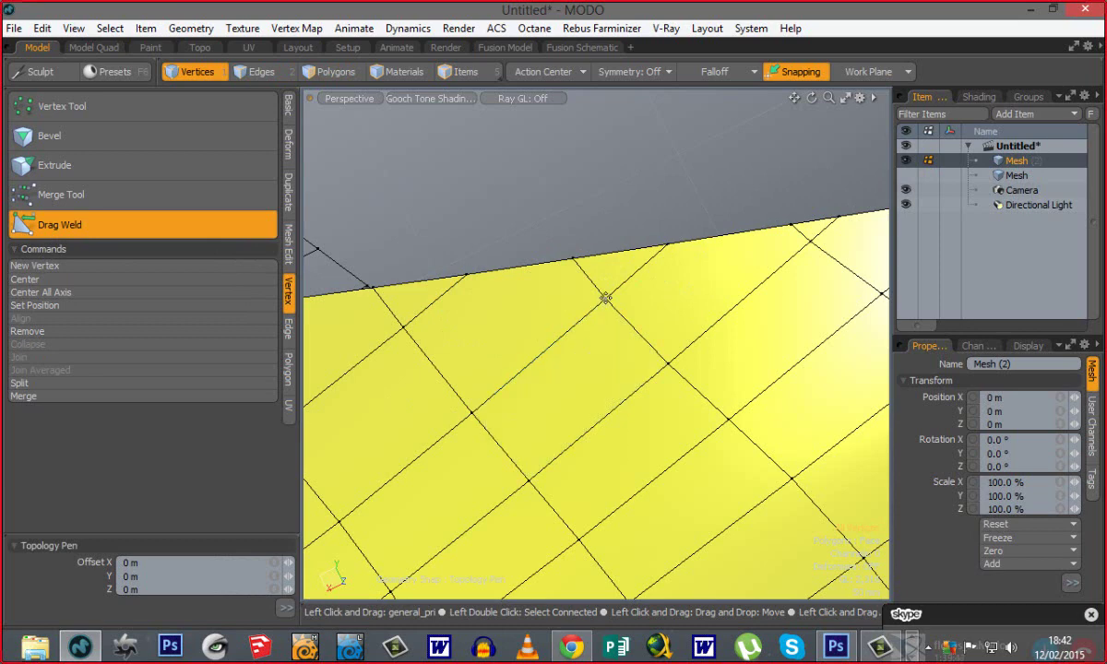
{"action": "left_click_drag", "start_coordinate": [604, 303], "coordinate": [579, 268]}
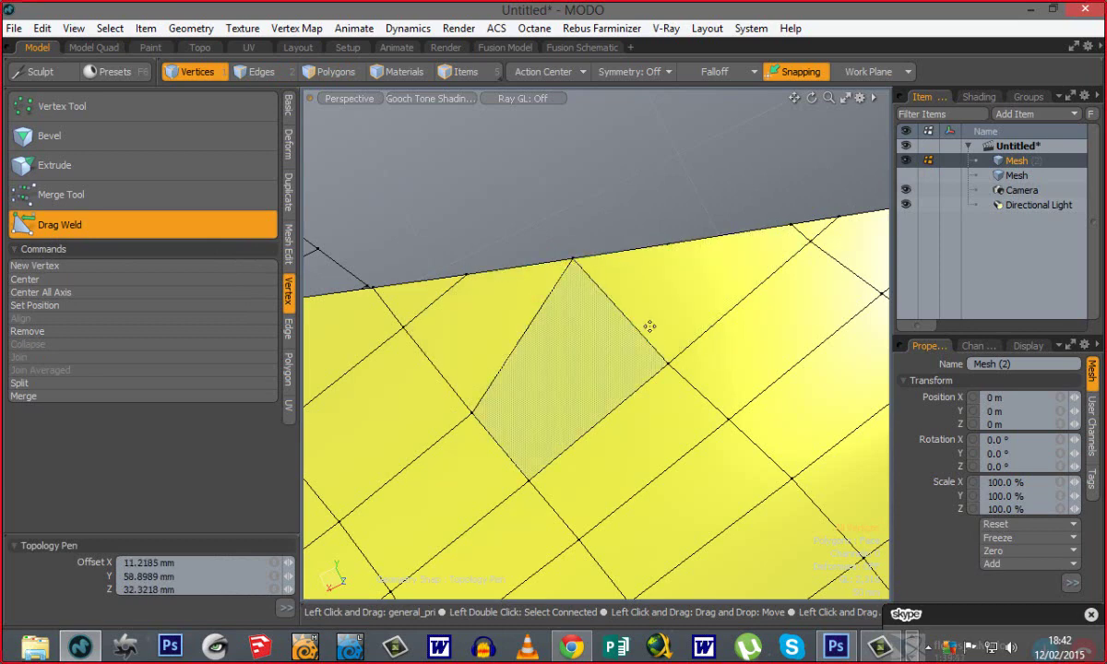
{"action": "left_click_drag", "start_coordinate": [689, 324], "coordinate": [616, 250], "text": "alt"}
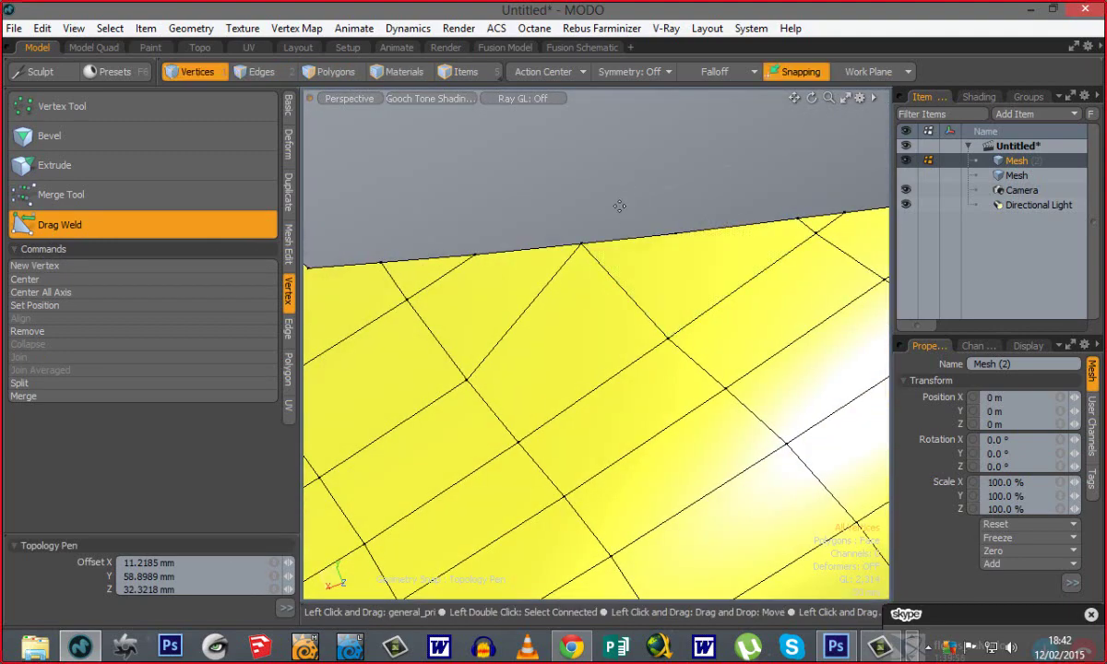
{"action": "key", "text": "space"}
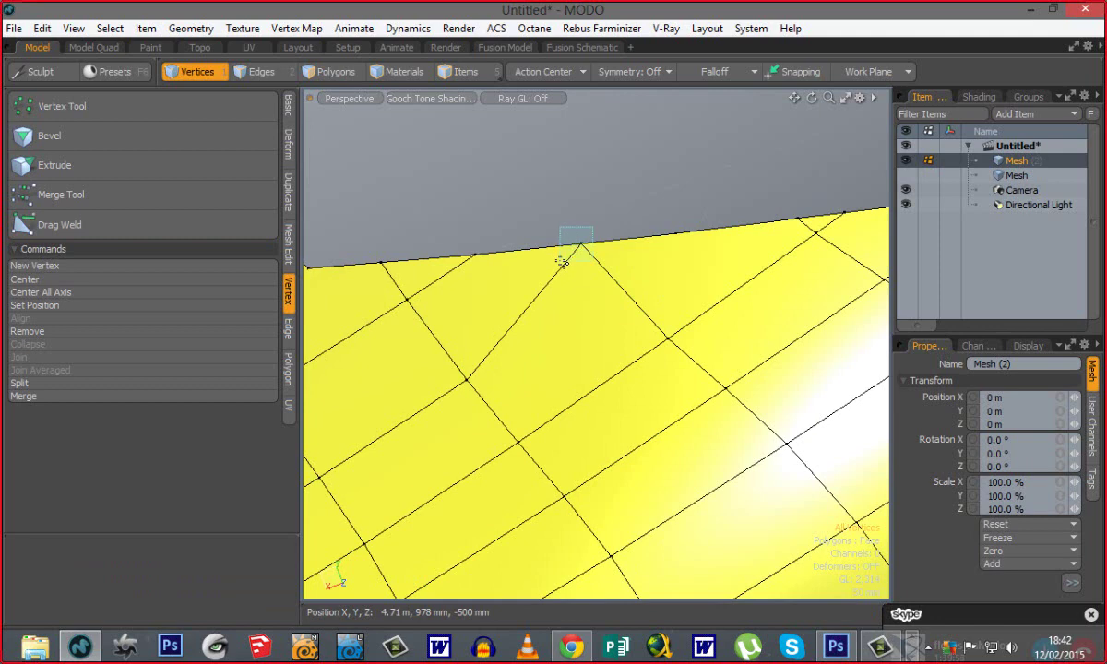
{"action": "left_click_drag", "start_coordinate": [736, 489], "coordinate": [822, 562], "text": "alt"}
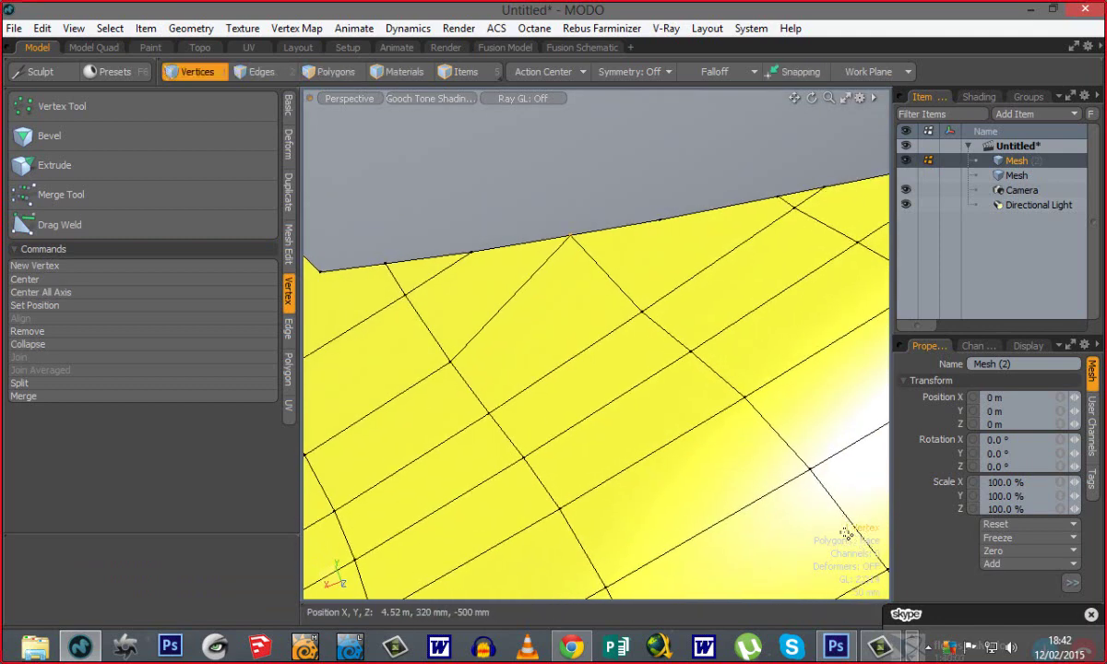
{"action": "left_click_drag", "start_coordinate": [514, 288], "coordinate": [631, 229], "text": "alt"}
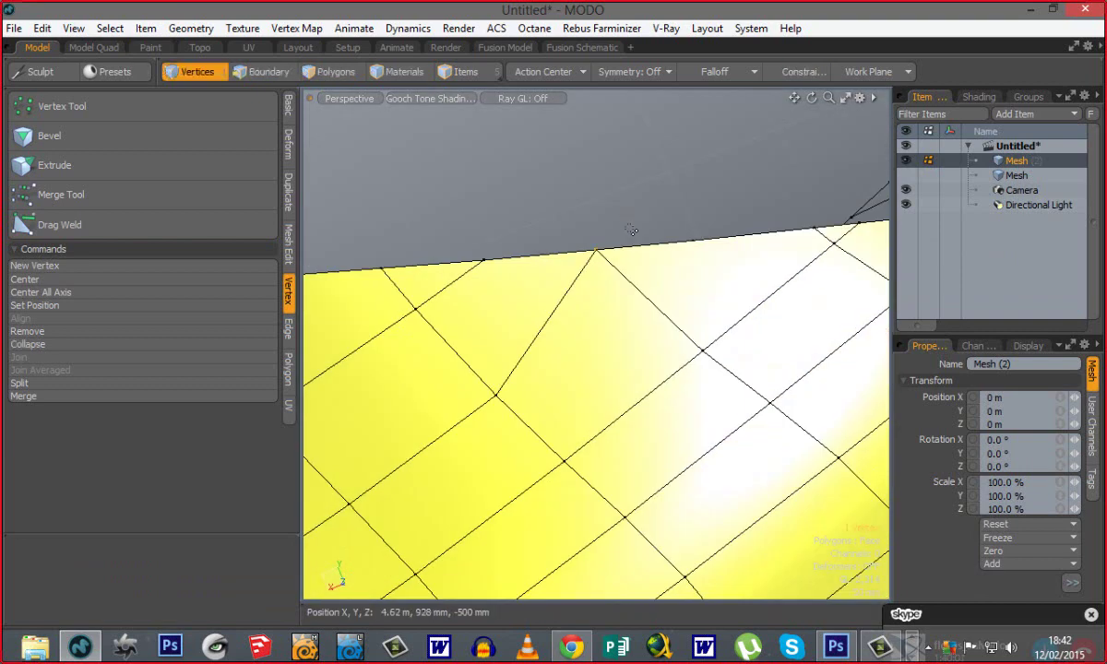
Undo the vertex weld at the cut rim and clear the vertex selection.
{"action": "key", "text": "ctrl+z"}
{"action": "key", "text": "ctrl+z"}
{"action": "key", "text": "ctrl+z"}
{"action": "key", "text": "q"}
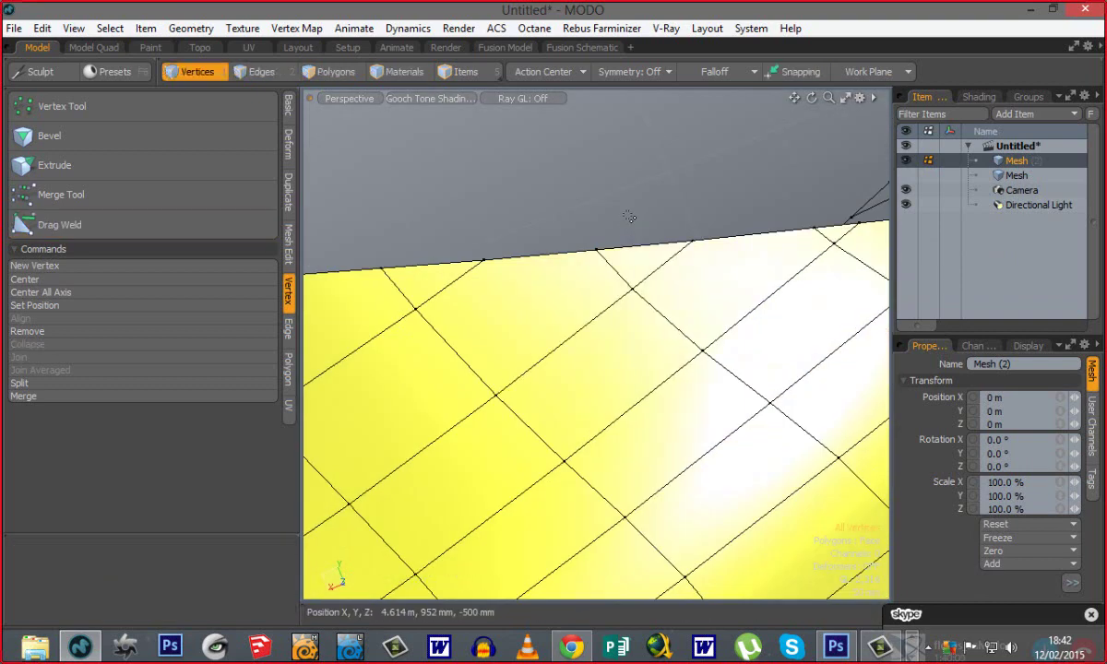
Drag-weld the inner vertex below the tube's cut rim onto the adjacent rim vertex once more.
{"action": "left_click_drag", "start_coordinate": [637, 217], "coordinate": [654, 300], "text": "alt"}
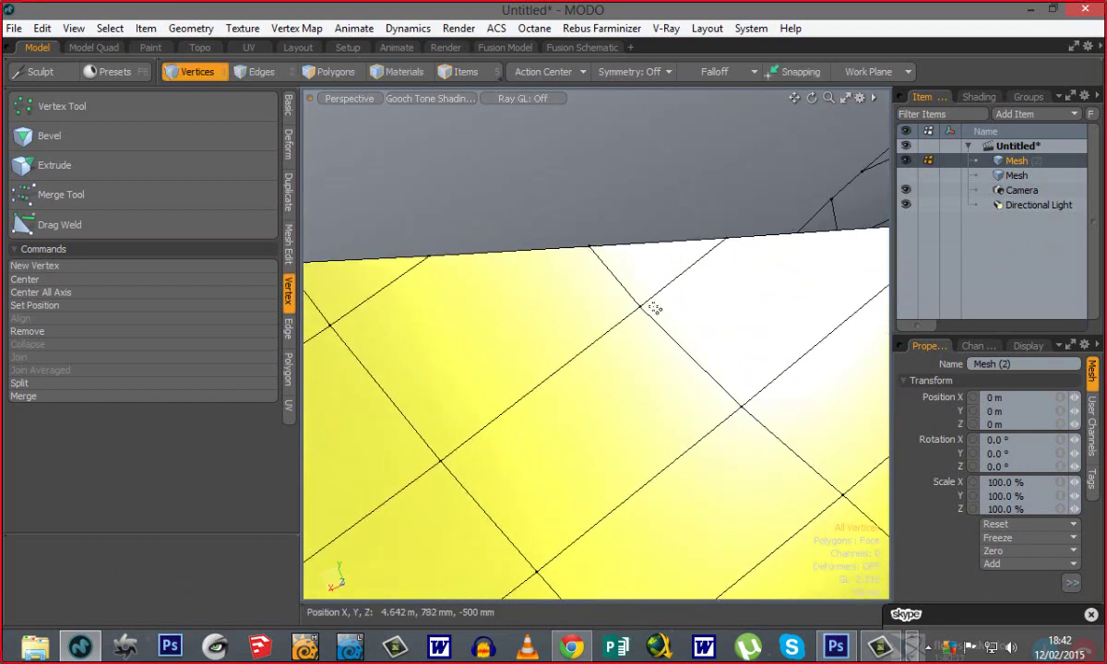
{"action": "left_click", "coordinate": [57, 224]}
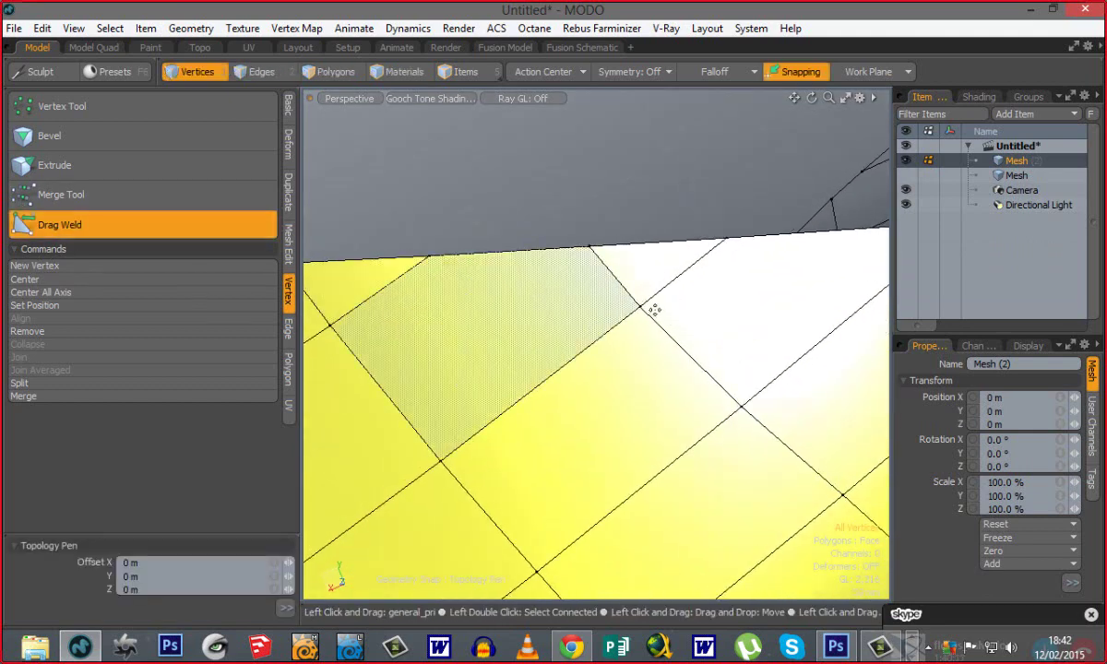
{"action": "left_click_drag", "start_coordinate": [640, 307], "coordinate": [596, 261]}
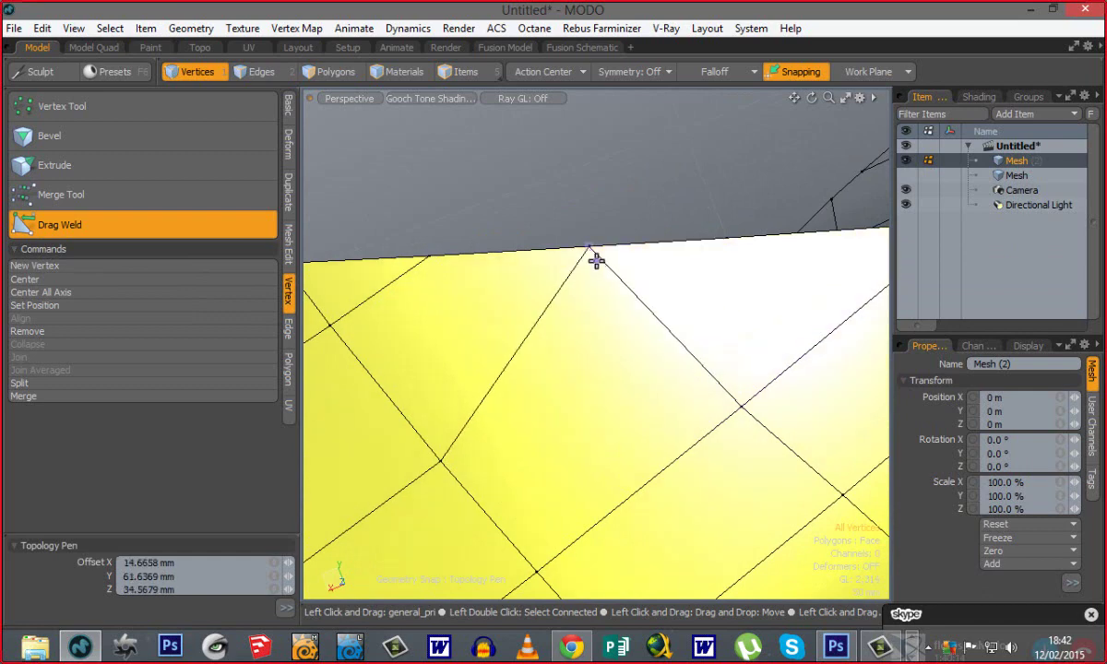
{"action": "left_click_drag", "start_coordinate": [607, 329], "coordinate": [697, 218], "text": "alt"}
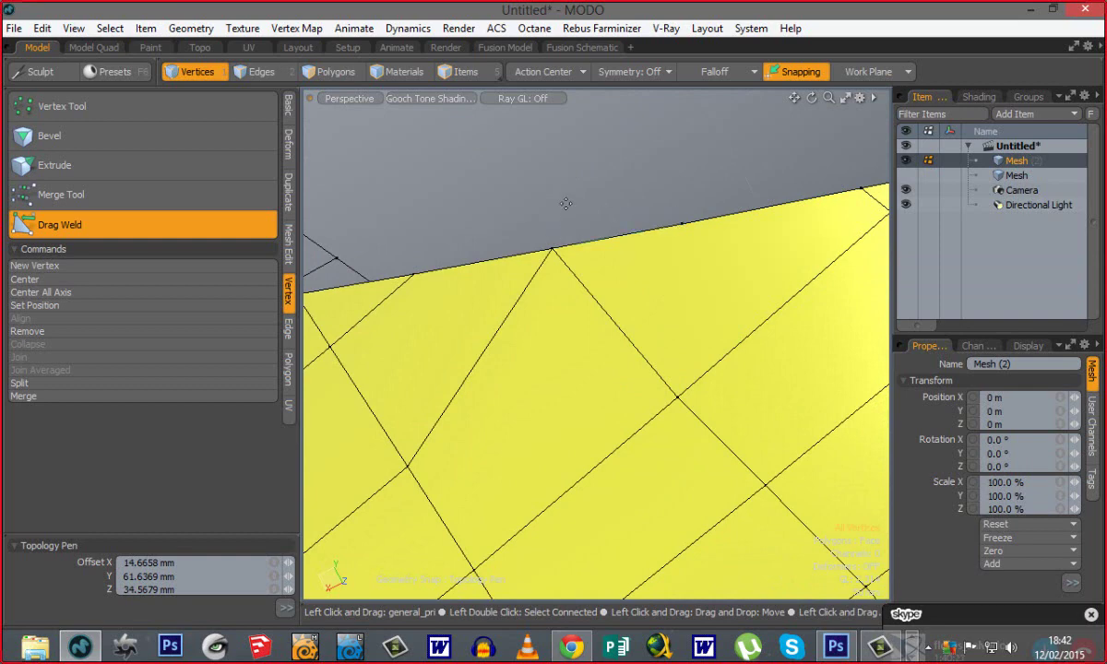
{"action": "left_click_drag", "start_coordinate": [443, 220], "coordinate": [522, 274], "text": "alt"}
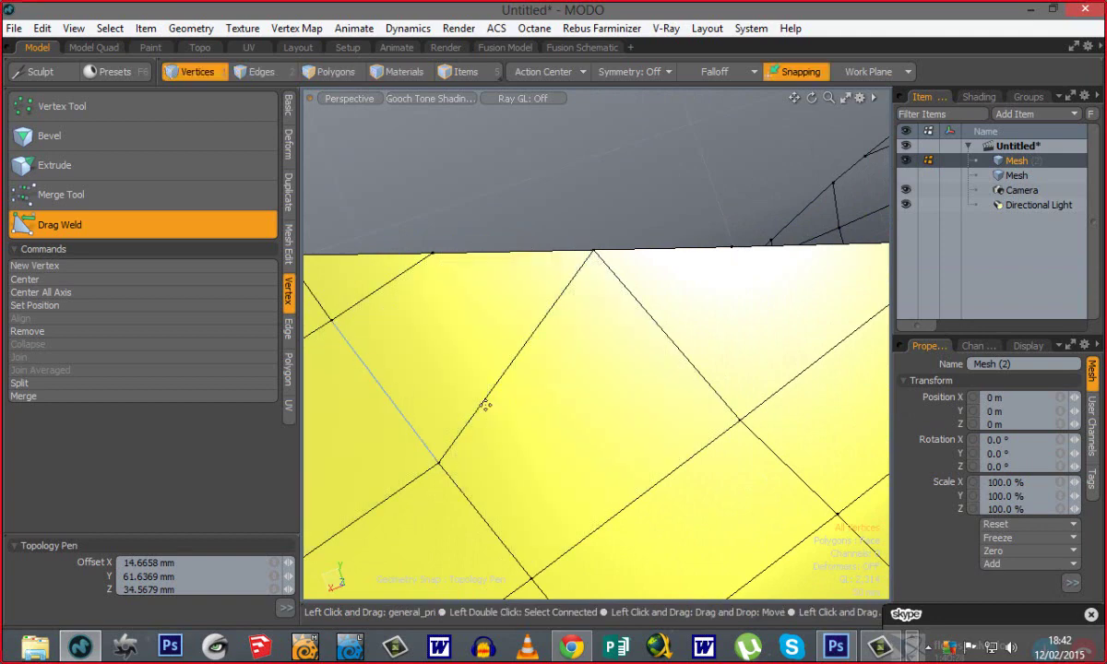
Weld further interior vertices near the cut rim onto their neighbouring vertices with Drag Weld.
{"action": "left_click_drag", "start_coordinate": [612, 444], "coordinate": [563, 442], "text": "ctrl+alt"}
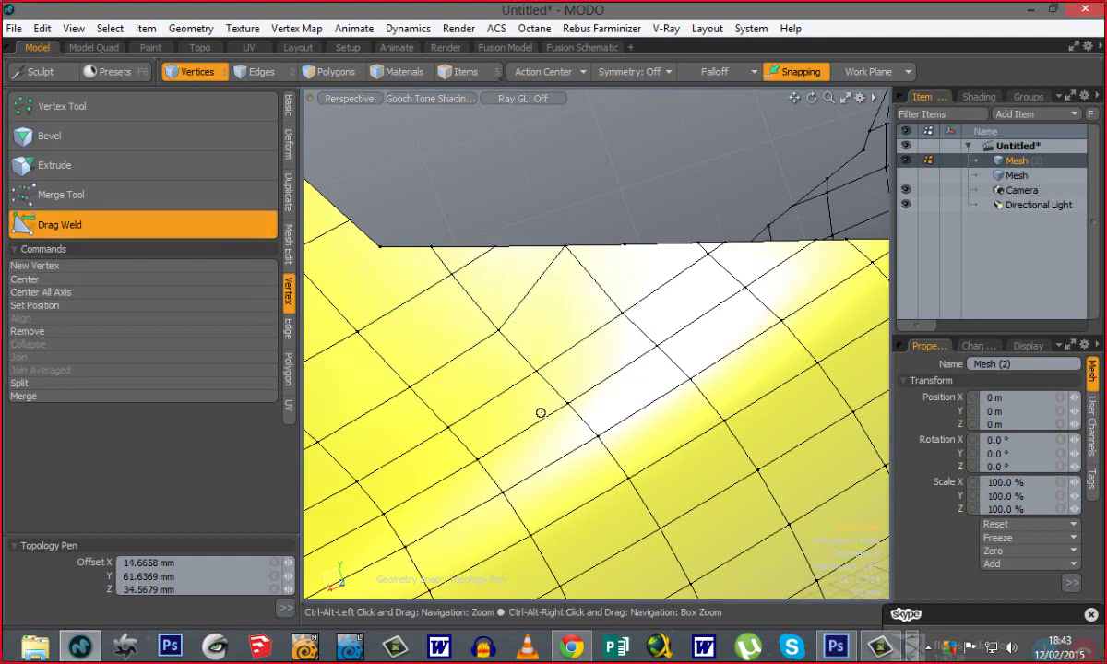
{"action": "left_click_drag", "start_coordinate": [541, 412], "coordinate": [544, 343], "text": "ctrl+alt"}
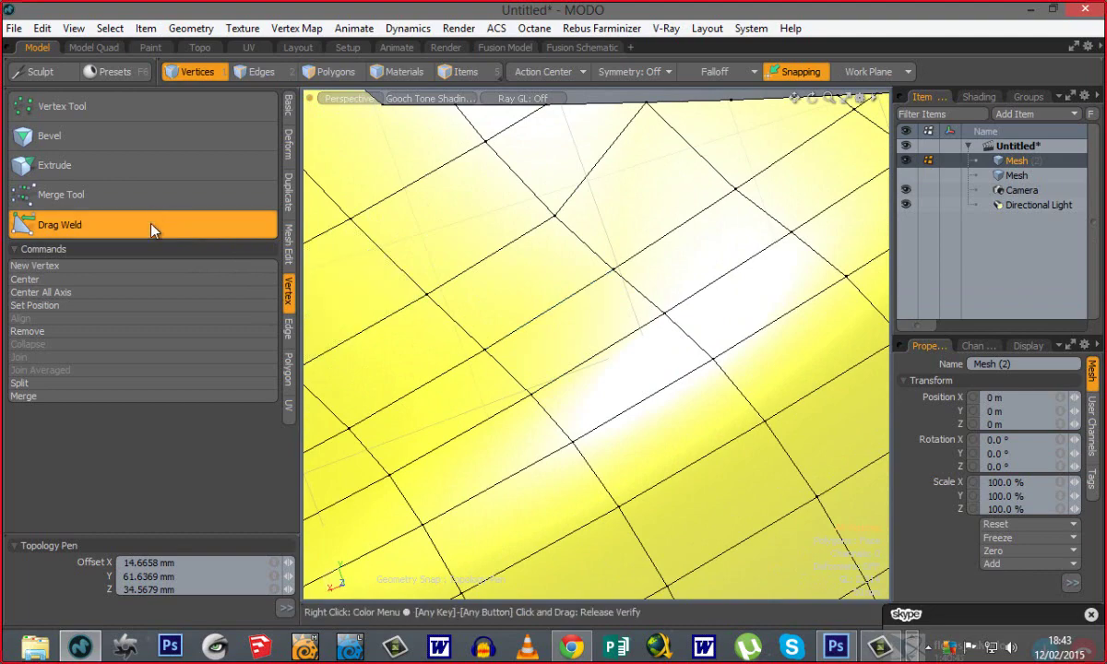
{"action": "left_click_drag", "start_coordinate": [549, 311], "coordinate": [701, 293]}
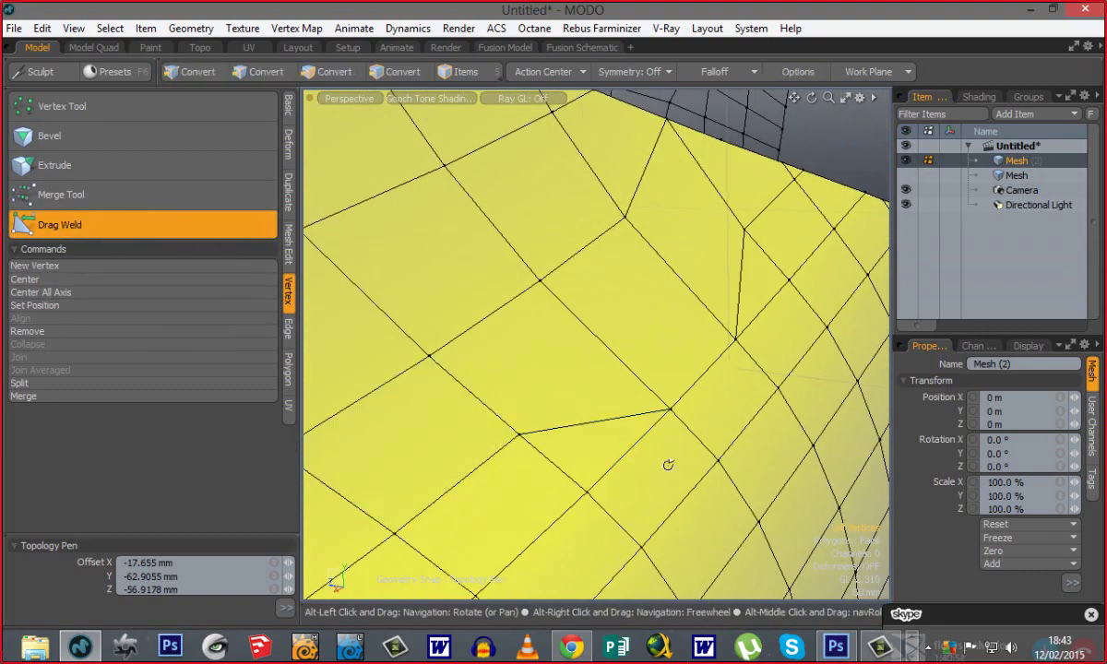
{"action": "left_click_drag", "start_coordinate": [667, 465], "coordinate": [674, 392], "text": "alt"}
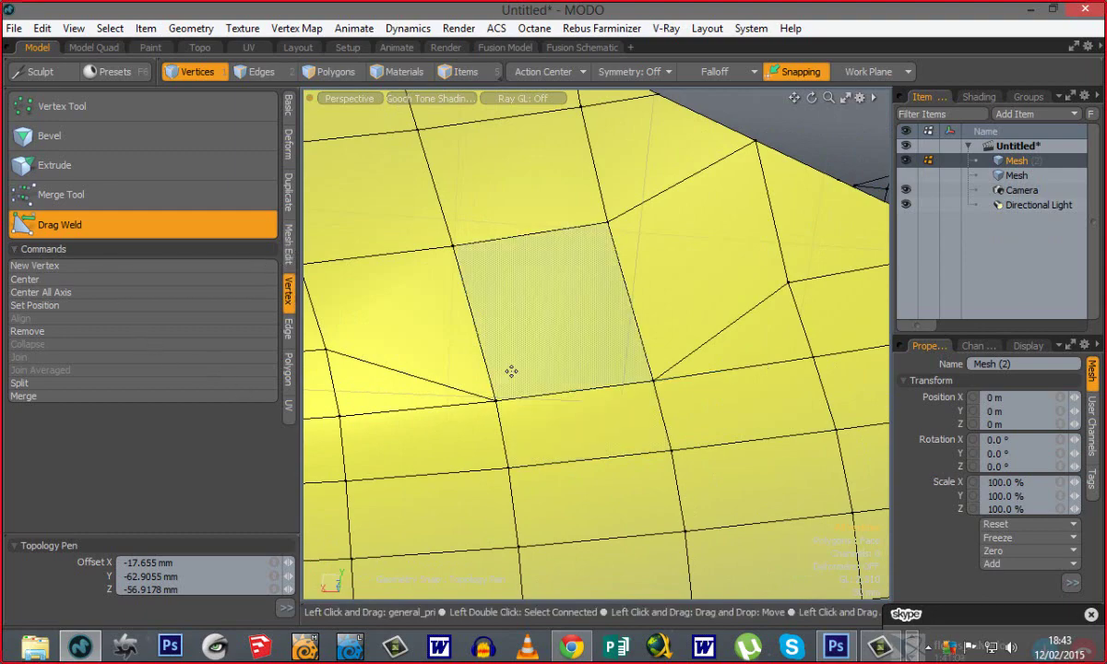
{"action": "scroll", "coordinate": [511, 371], "scroll_direction": "down", "scroll_amount": 4}
{"action": "left_click_drag", "start_coordinate": [519, 364], "coordinate": [543, 346], "text": "alt"}
{"action": "scroll", "coordinate": [543, 346], "scroll_direction": "up", "scroll_amount": 3}
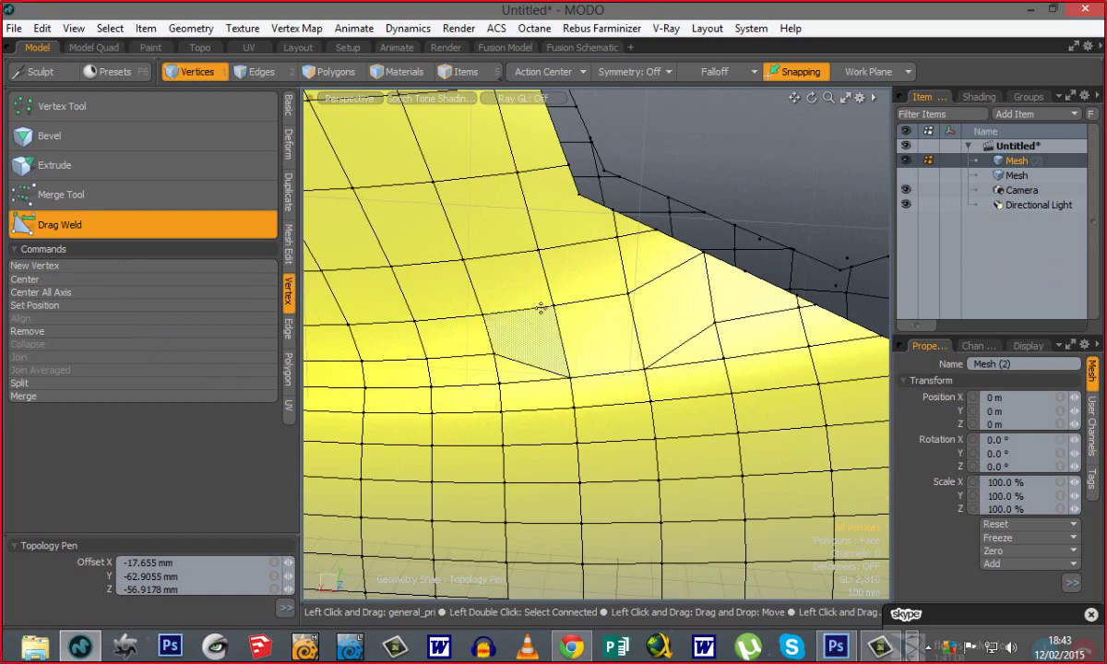
Weld one more vertex beside the already welded area onto an adjacent vertex, and exit Drag Weld.
{"action": "left_click_drag", "start_coordinate": [554, 304], "coordinate": [464, 261]}
{"action": "left_click_drag", "start_coordinate": [462, 368], "coordinate": [444, 346], "text": "alt"}
{"action": "left_click_drag", "start_coordinate": [576, 498], "coordinate": [581, 437], "text": "alt"}
{"action": "key", "text": "q"}
{"action": "left_click_drag", "start_coordinate": [640, 373], "coordinate": [526, 371], "text": "ctrl+alt"}
{"action": "left_click_drag", "start_coordinate": [526, 371], "coordinate": [623, 356], "text": "alt+shift"}
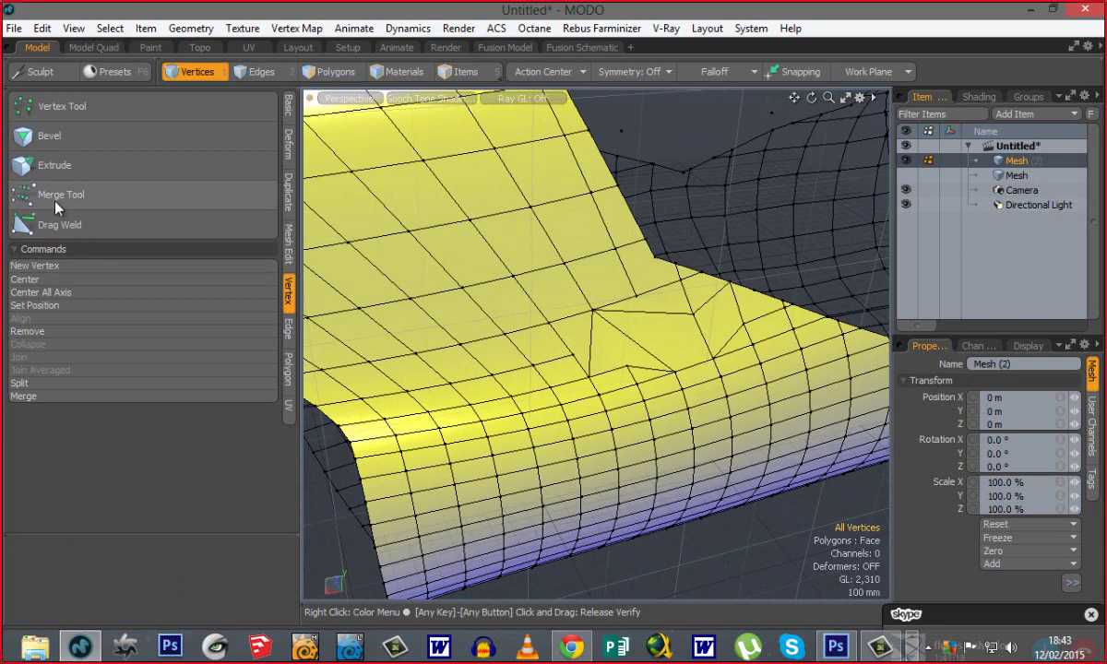
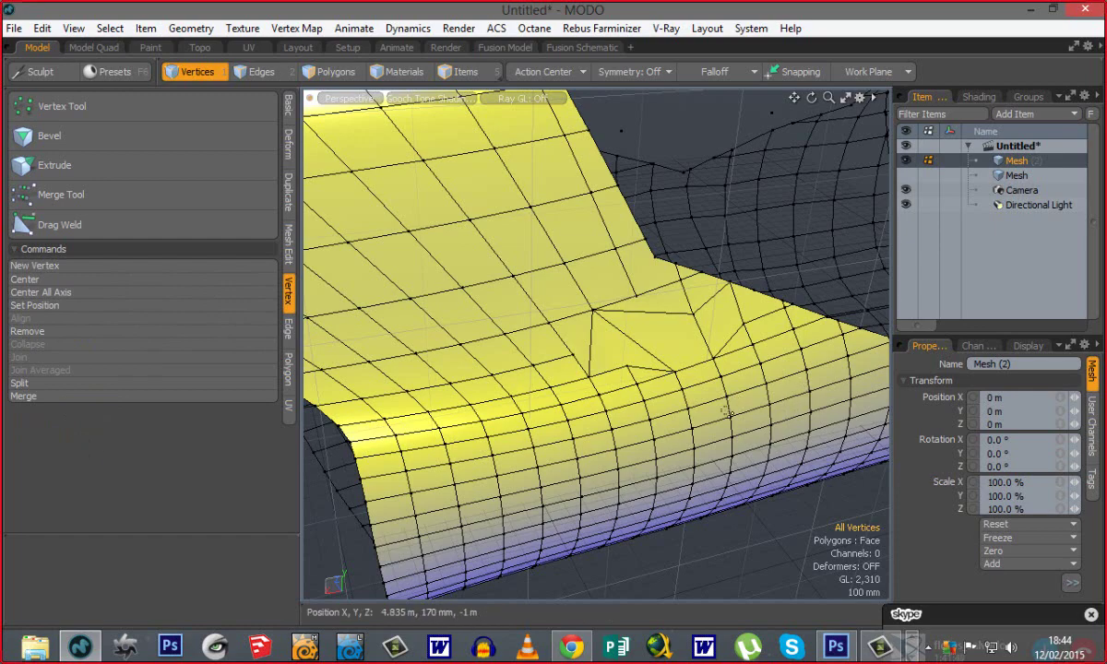
Examine the whole tube with its welded area and side spike from several angles, and bring up the edge tools.
{"action": "scroll", "coordinate": [727, 411], "scroll_direction": "down", "scroll_amount": 5}
{"action": "scroll", "coordinate": [727, 412], "scroll_direction": "up", "scroll_amount": 4}
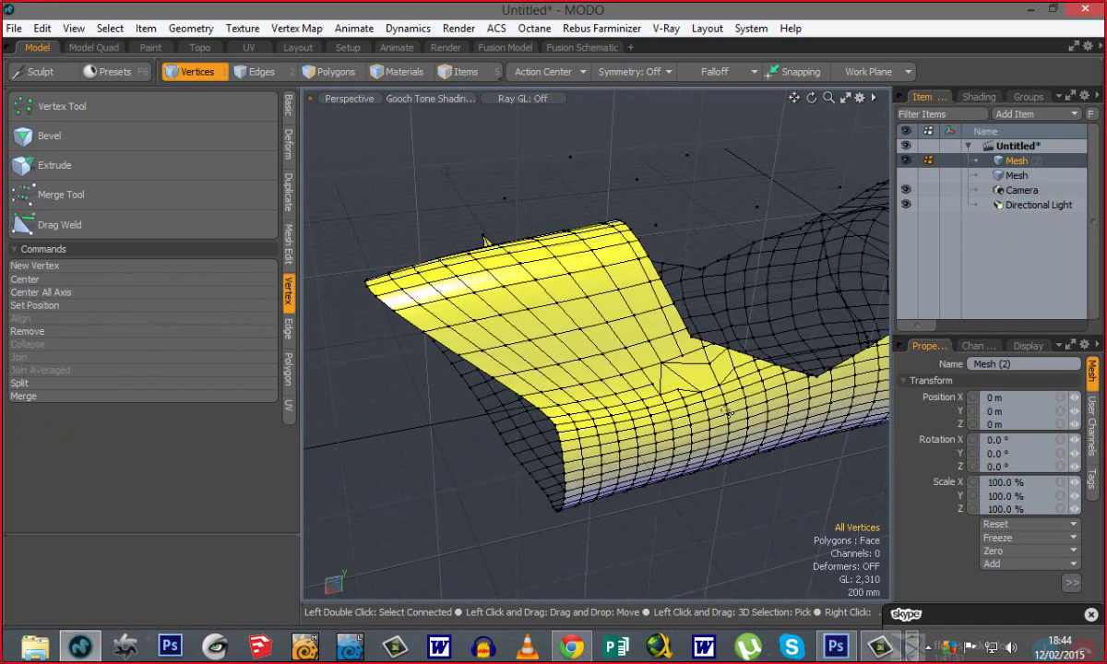
{"action": "left_click_drag", "start_coordinate": [726, 413], "coordinate": [514, 525], "text": "alt"}
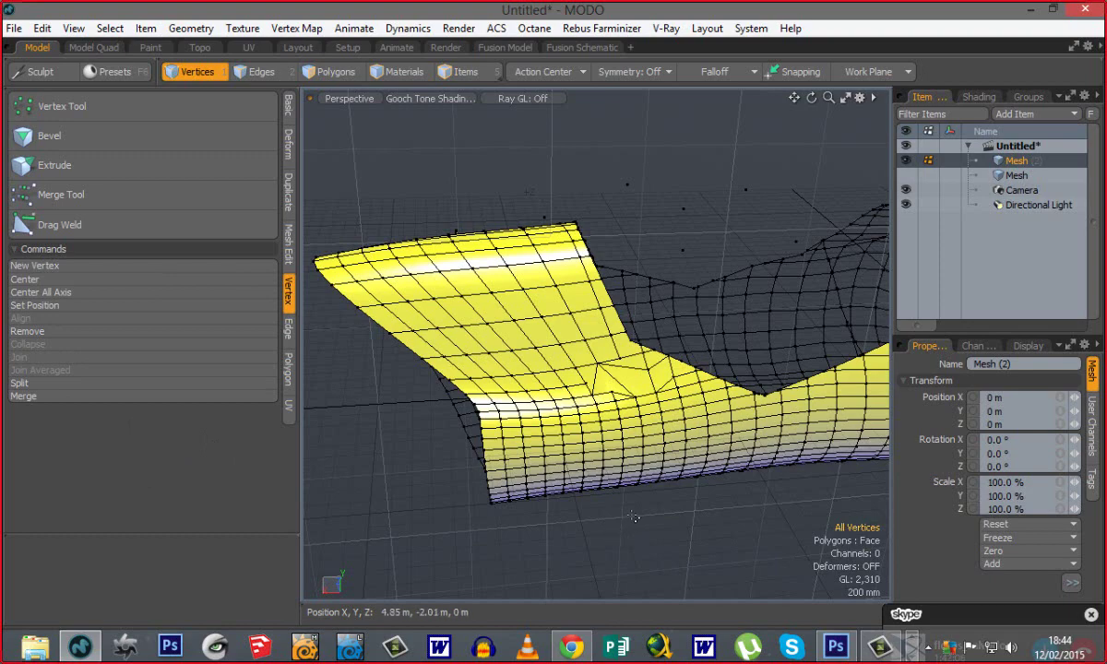
{"action": "left_click_drag", "start_coordinate": [648, 511], "coordinate": [494, 501], "text": "alt"}
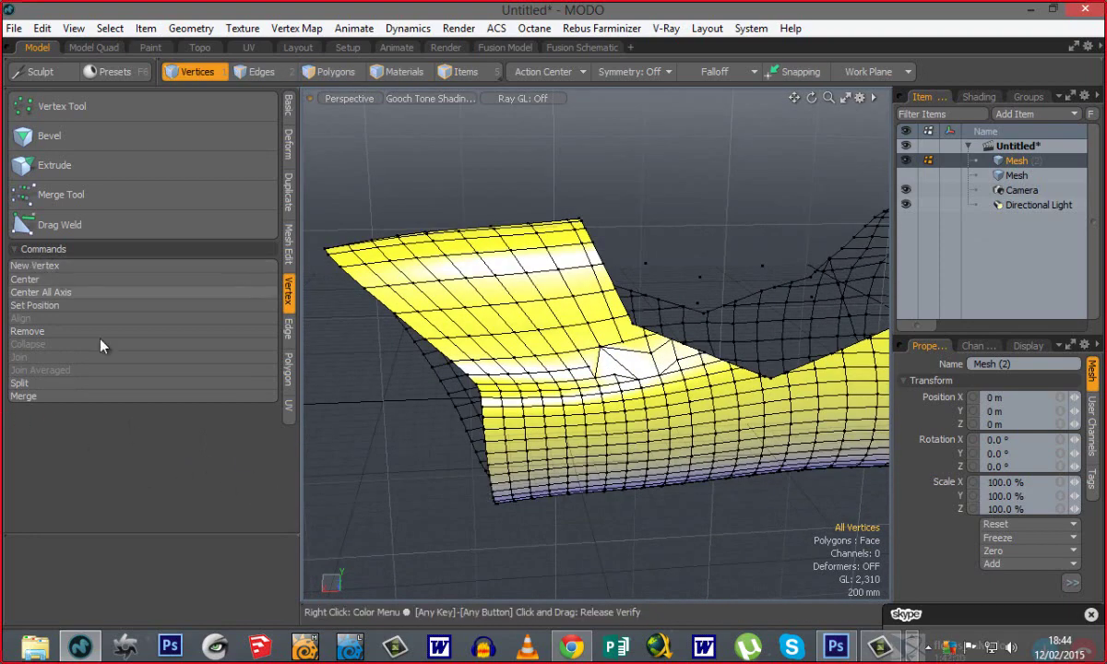
{"action": "left_click", "coordinate": [288, 329]}
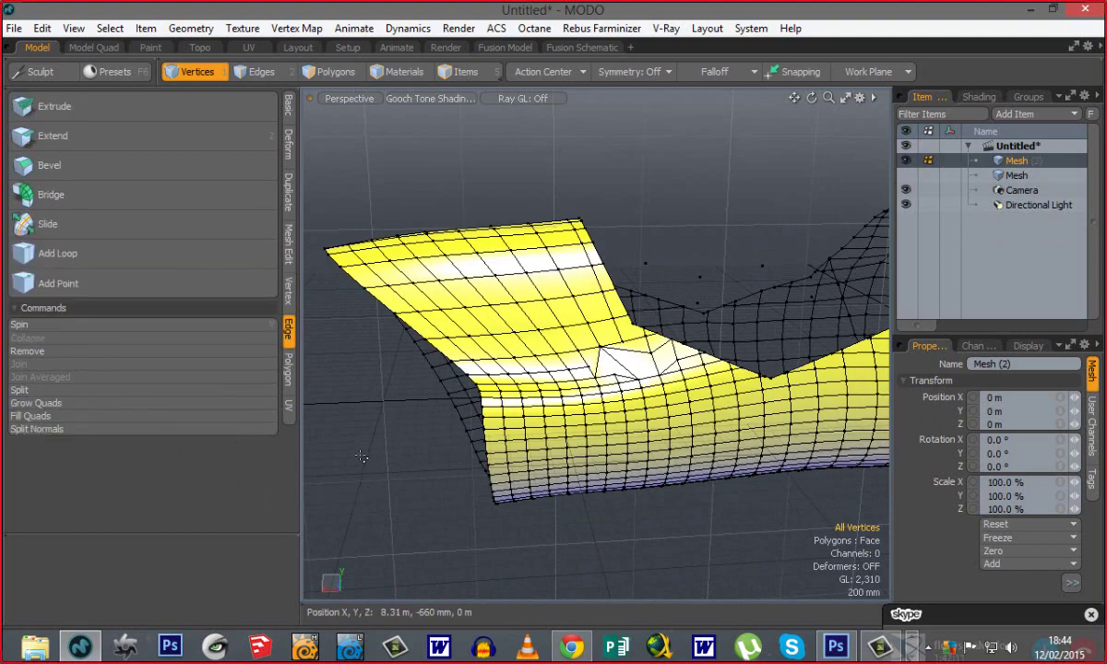
{"action": "left_click_drag", "start_coordinate": [451, 390], "coordinate": [267, 321], "text": "alt"}
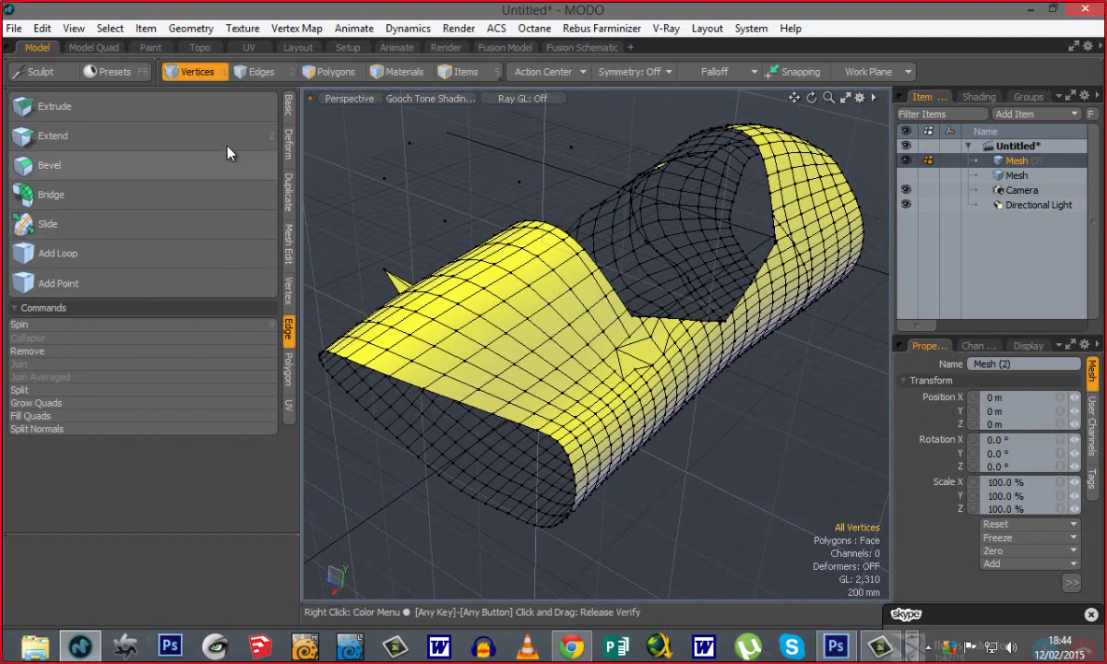
{"action": "left_click_drag", "start_coordinate": [524, 368], "coordinate": [585, 414], "text": "alt+shift"}
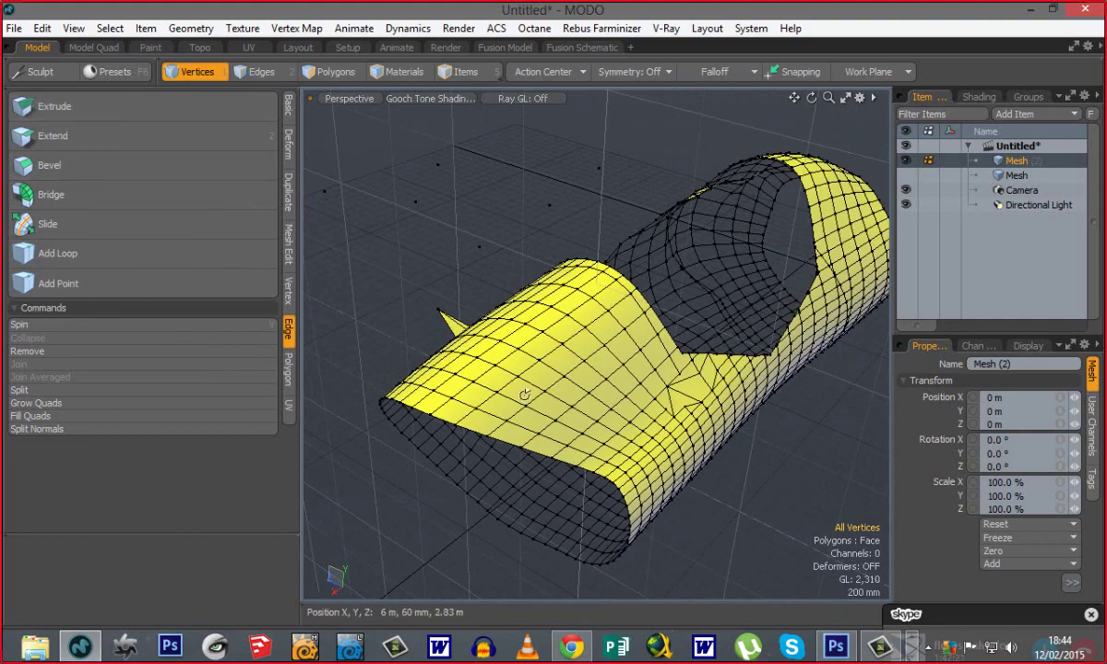
{"action": "left_click_drag", "start_coordinate": [521, 389], "coordinate": [627, 394], "text": "alt"}
{"action": "scroll", "coordinate": [623, 392], "scroll_direction": "up", "scroll_amount": 6}
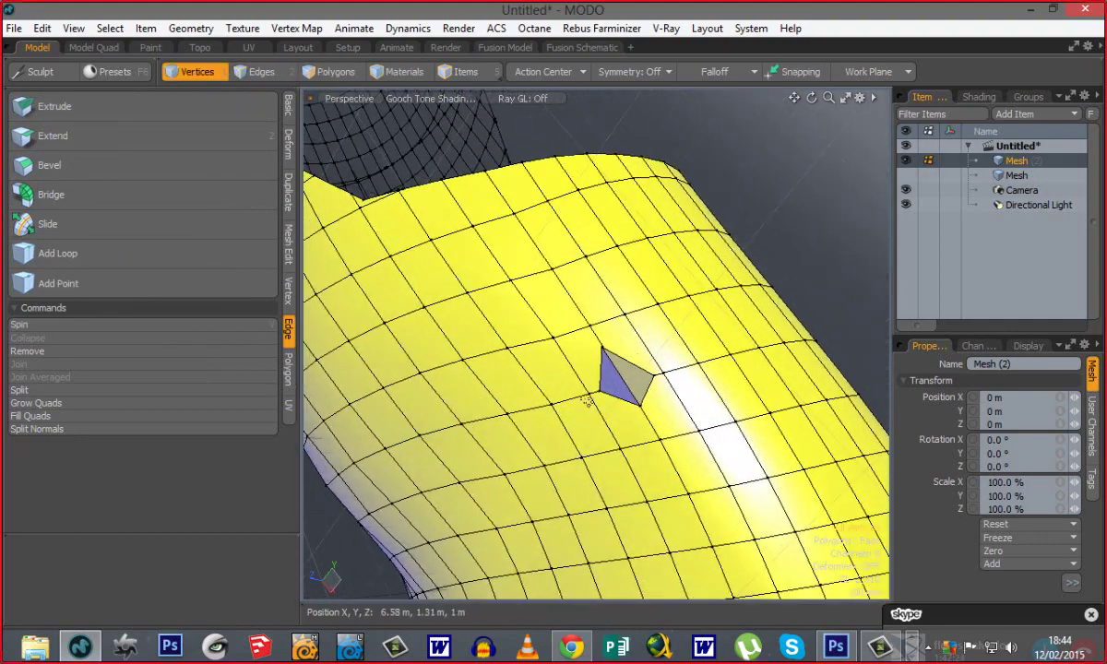
{"action": "left_click_drag", "start_coordinate": [622, 361], "coordinate": [445, 371], "text": "alt"}
Extrude a single edge beside the spike outward by about 380 mm with a width of about 78 mm, using Edge Extrude.
{"action": "key", "text": "2"}
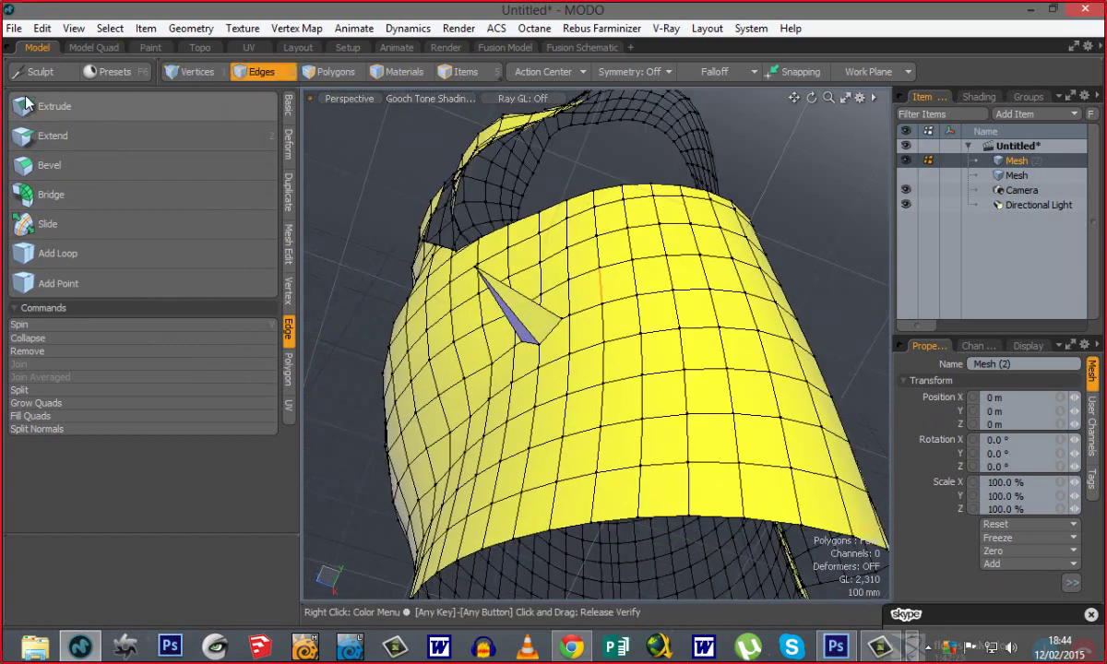
{"action": "left_click", "coordinate": [26, 103]}
{"action": "left_click_drag", "start_coordinate": [627, 369], "coordinate": [638, 305], "text": "alt"}
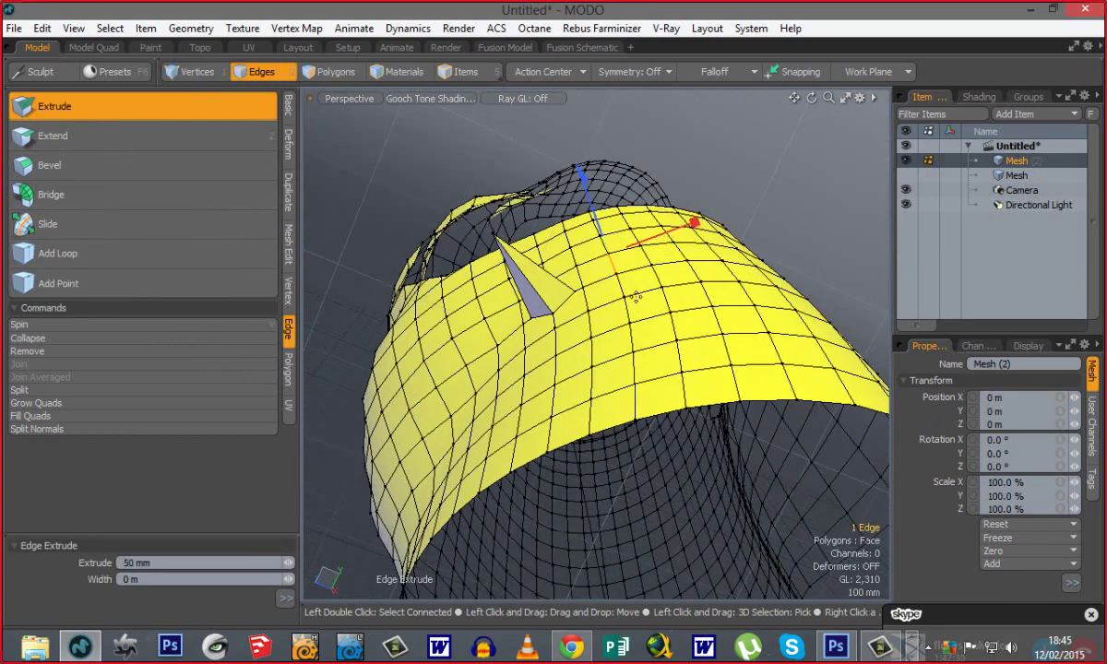
{"action": "left_click_drag", "start_coordinate": [596, 227], "coordinate": [576, 158]}
{"action": "left_click_drag", "start_coordinate": [644, 223], "coordinate": [715, 284], "text": "alt"}
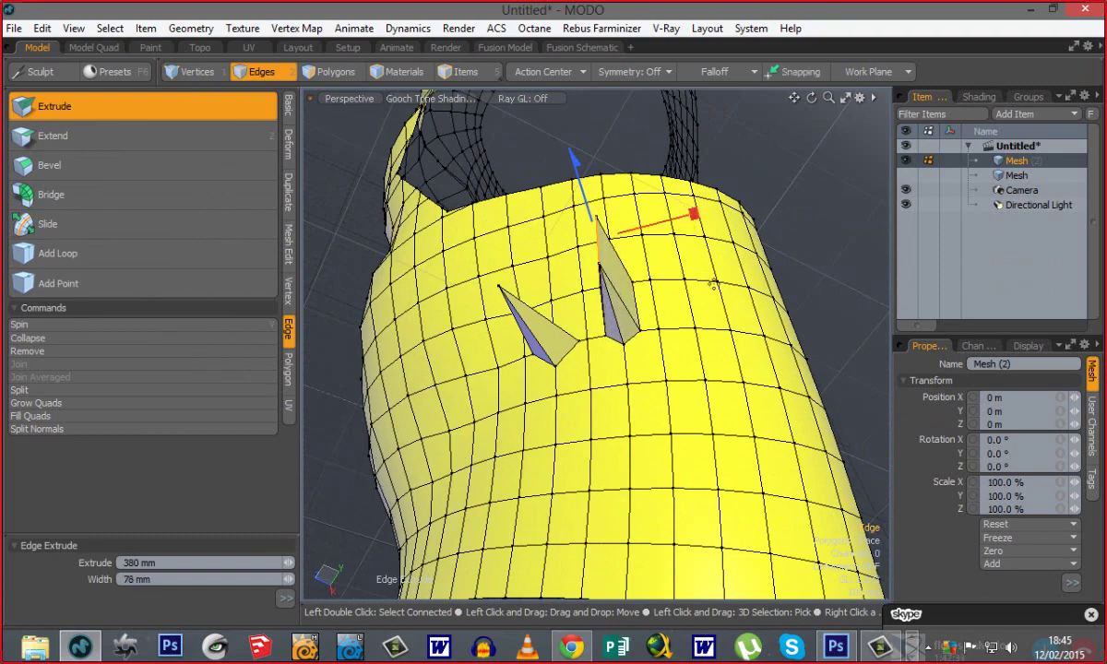
{"action": "left_click_drag", "start_coordinate": [562, 404], "coordinate": [635, 277], "text": "alt"}
{"action": "key", "text": "q"}
{"action": "left_click", "coordinate": [341, 382]}
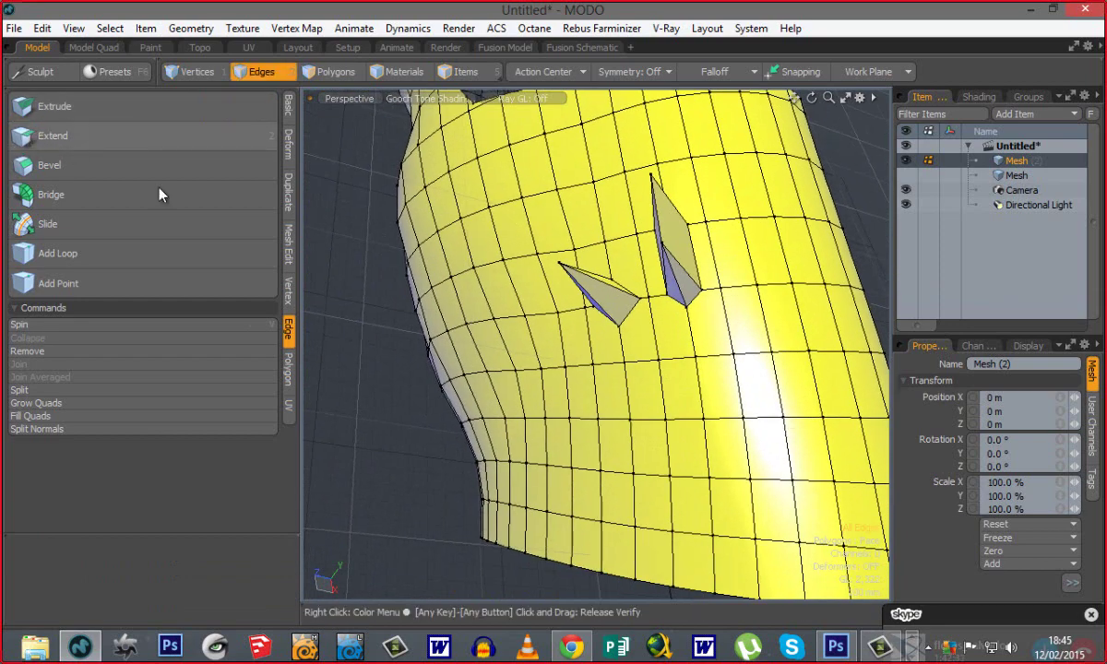
Extend a single edge on the tube's side outward by about 120 mm in Y and 310 mm in Z with Edge Extend.
{"action": "left_click_drag", "start_coordinate": [625, 309], "coordinate": [452, 307], "text": "alt"}
{"action": "key", "text": "shift+x"}
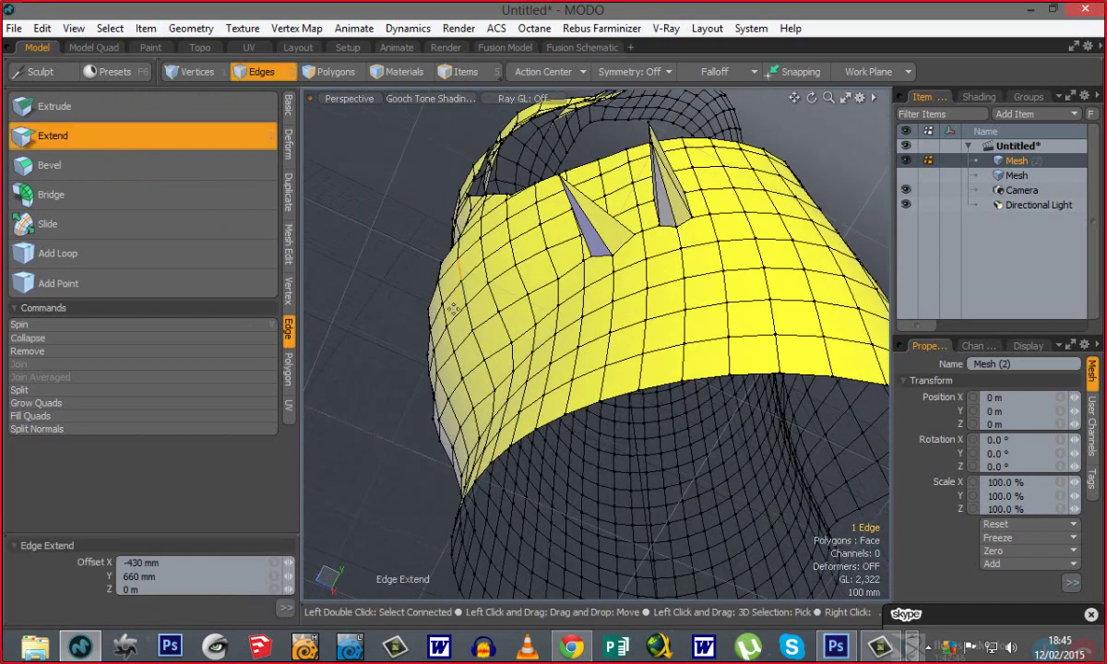
{"action": "left_click_drag", "start_coordinate": [530, 355], "coordinate": [494, 318]}
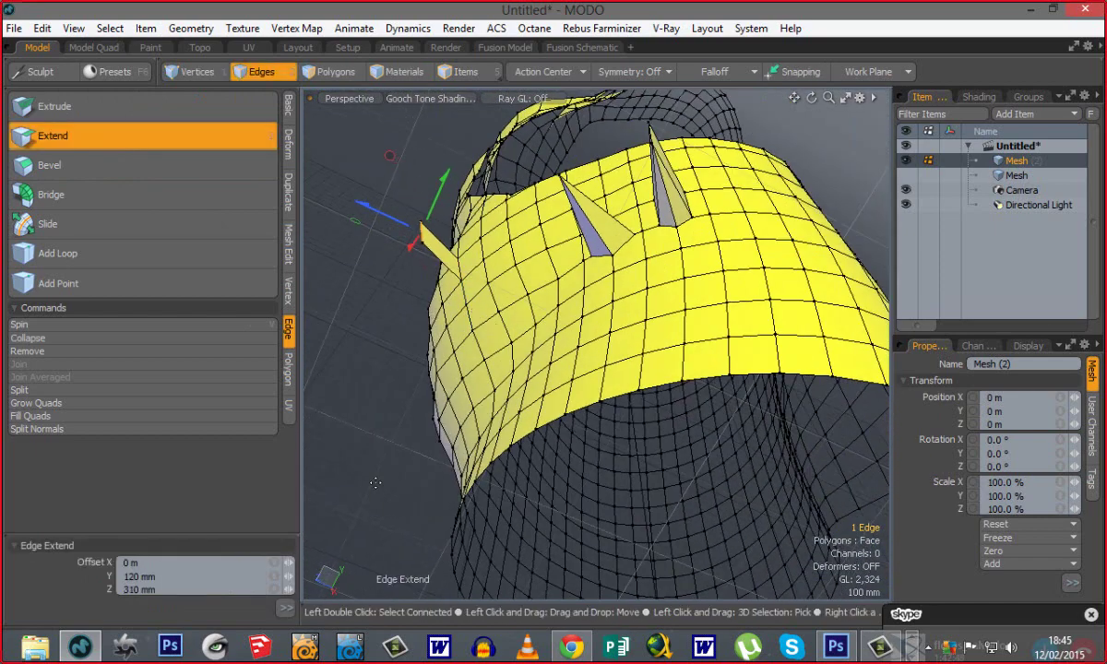
{"action": "key", "text": "q"}
{"action": "left_click", "coordinate": [416, 432]}
Slide the lengthwise edge loop on top of the tube slightly away from the spikes, using Edge Slide in Radial mode.
{"action": "left_click_drag", "start_coordinate": [428, 435], "coordinate": [430, 480], "text": "alt"}
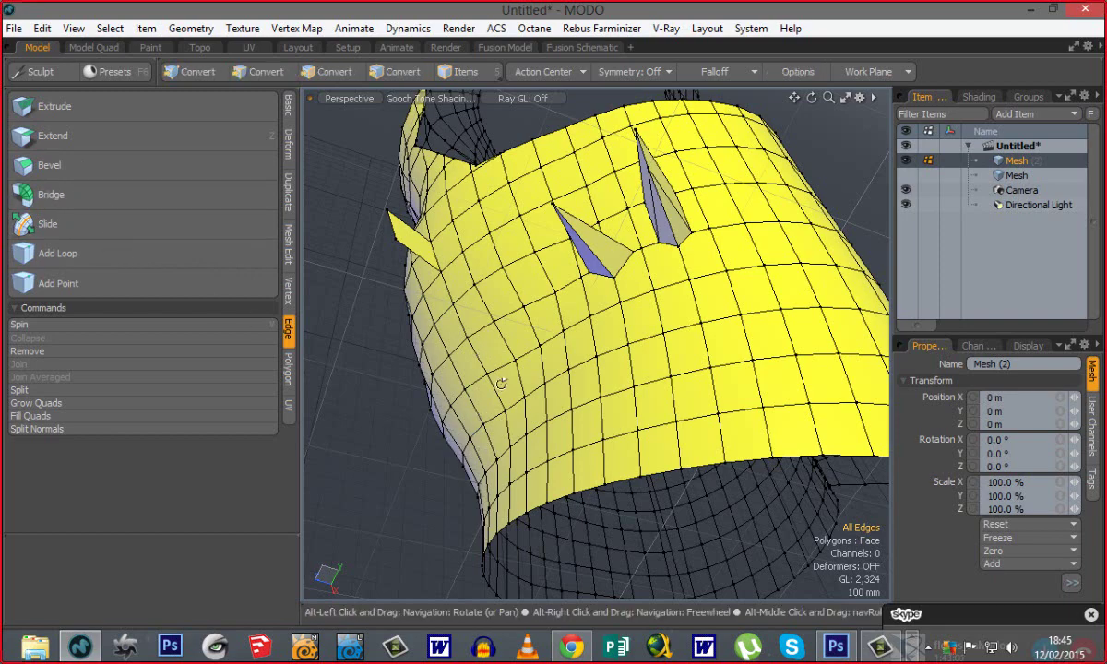
{"action": "left_click_drag", "start_coordinate": [502, 387], "coordinate": [443, 351], "text": "alt"}
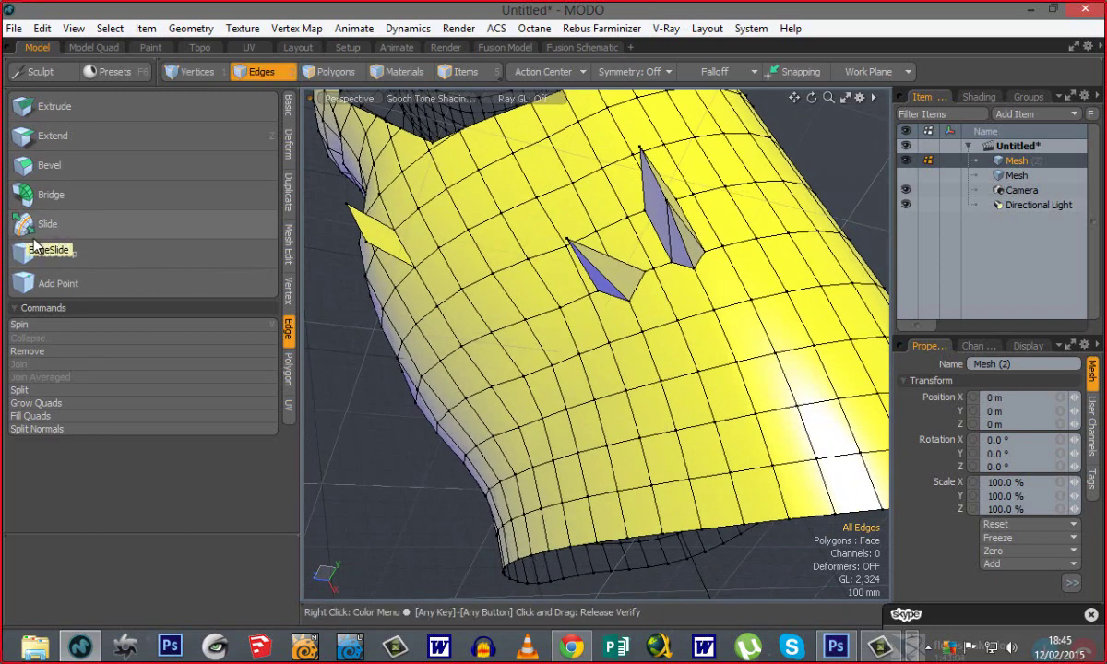
{"action": "left_click_drag", "start_coordinate": [661, 335], "coordinate": [558, 337], "text": "alt"}
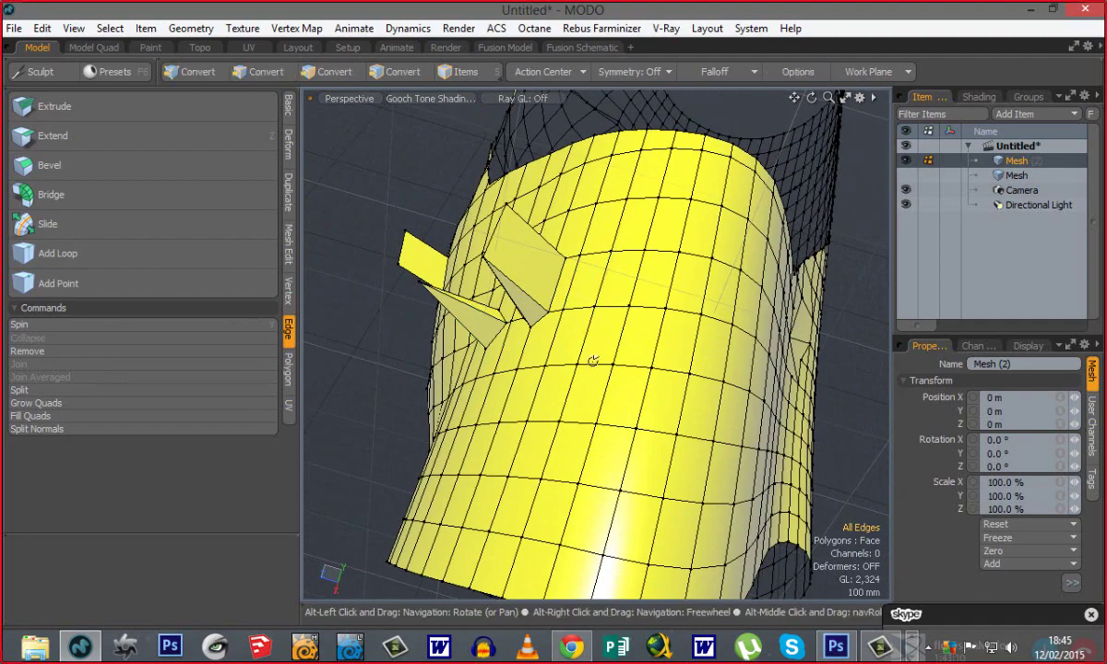
{"action": "left_click_drag", "start_coordinate": [593, 360], "coordinate": [662, 212], "text": "alt"}
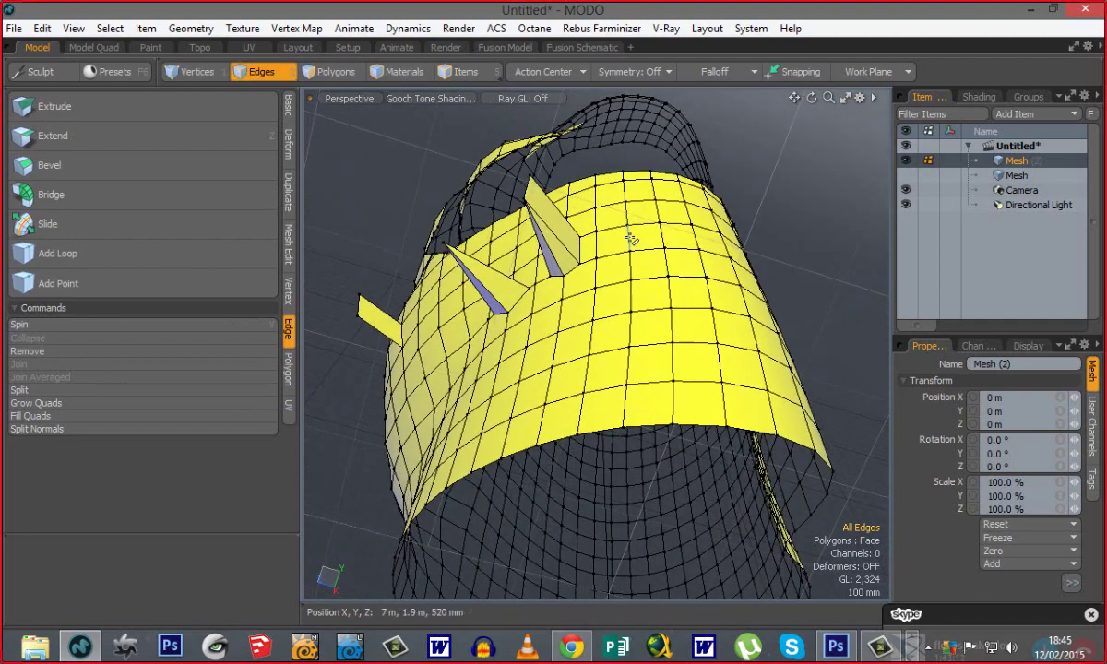
{"action": "double_click", "coordinate": [588, 304]}
{"action": "left_click_drag", "start_coordinate": [596, 306], "coordinate": [600, 271], "text": "alt"}
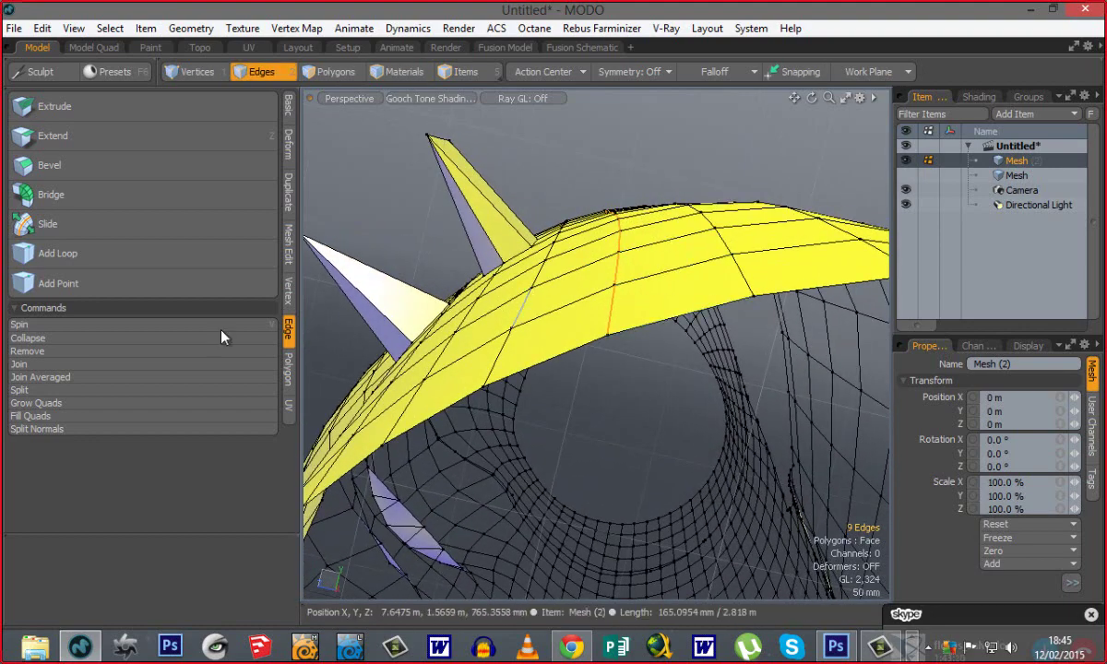
{"action": "left_click", "coordinate": [61, 230]}
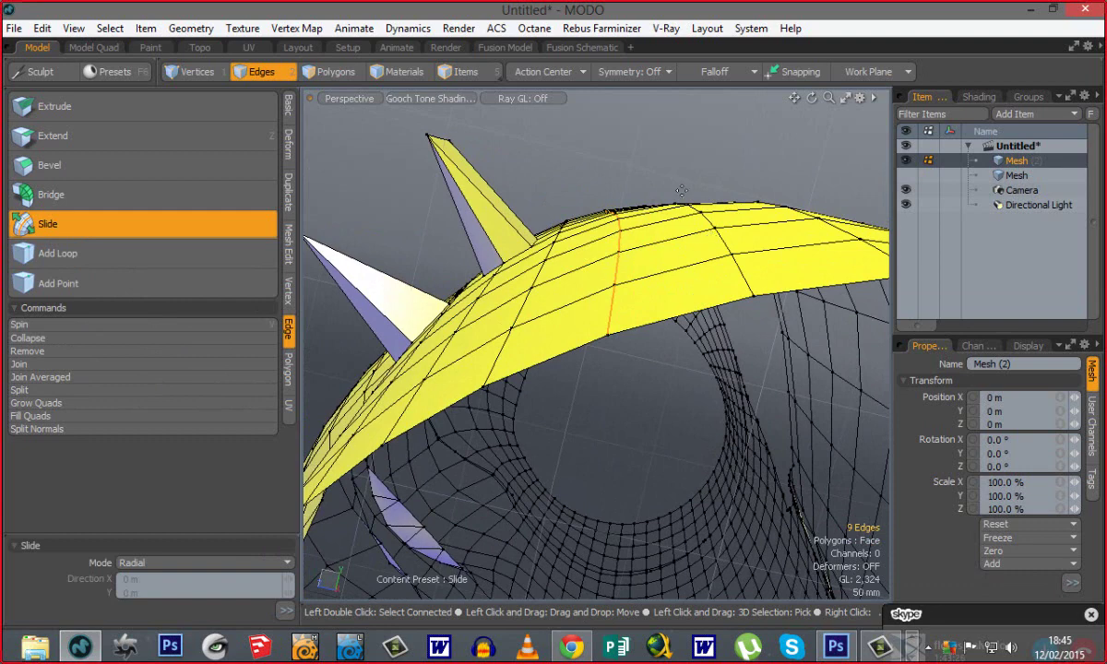
{"action": "left_click_drag", "start_coordinate": [610, 286], "coordinate": [621, 244]}
{"action": "key", "text": "q"}
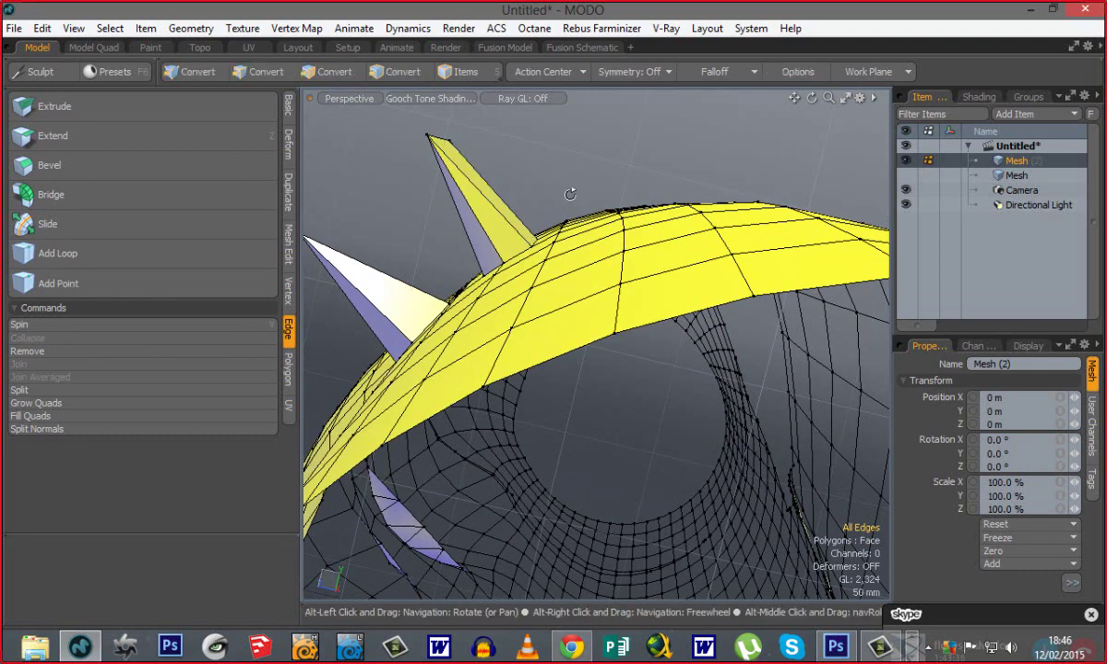
Select the same lengthwise edge loop, try moving it about -24 mm in Y and 68 mm in Z, and undo the move.
{"action": "left_click_drag", "start_coordinate": [533, 217], "coordinate": [615, 277], "text": "alt"}
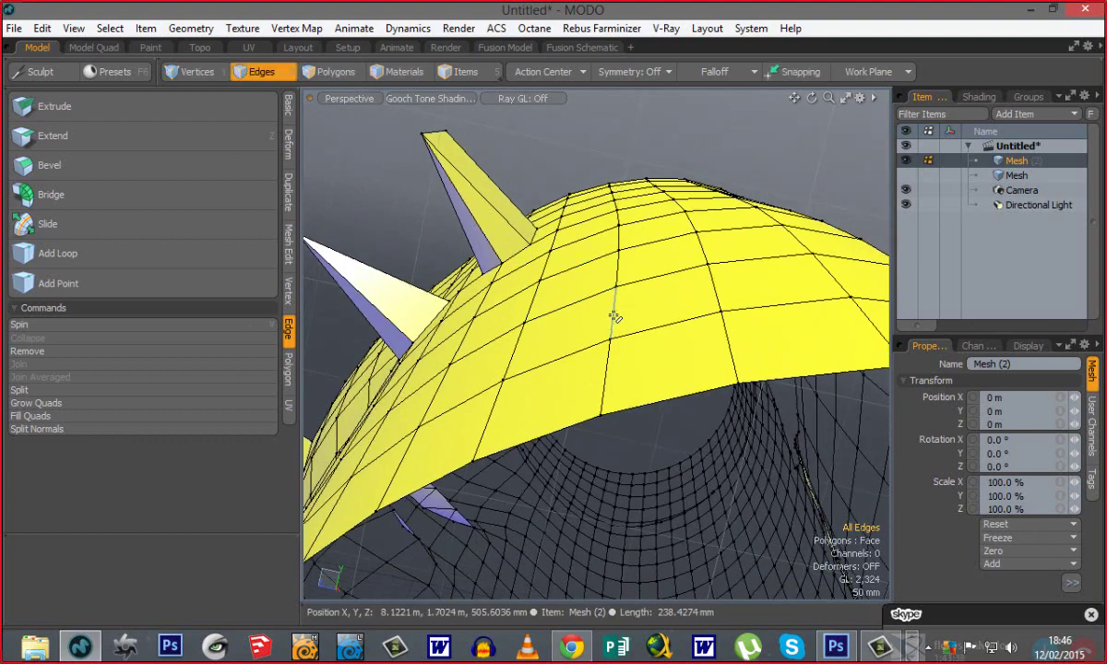
{"action": "double_click", "coordinate": [614, 312]}
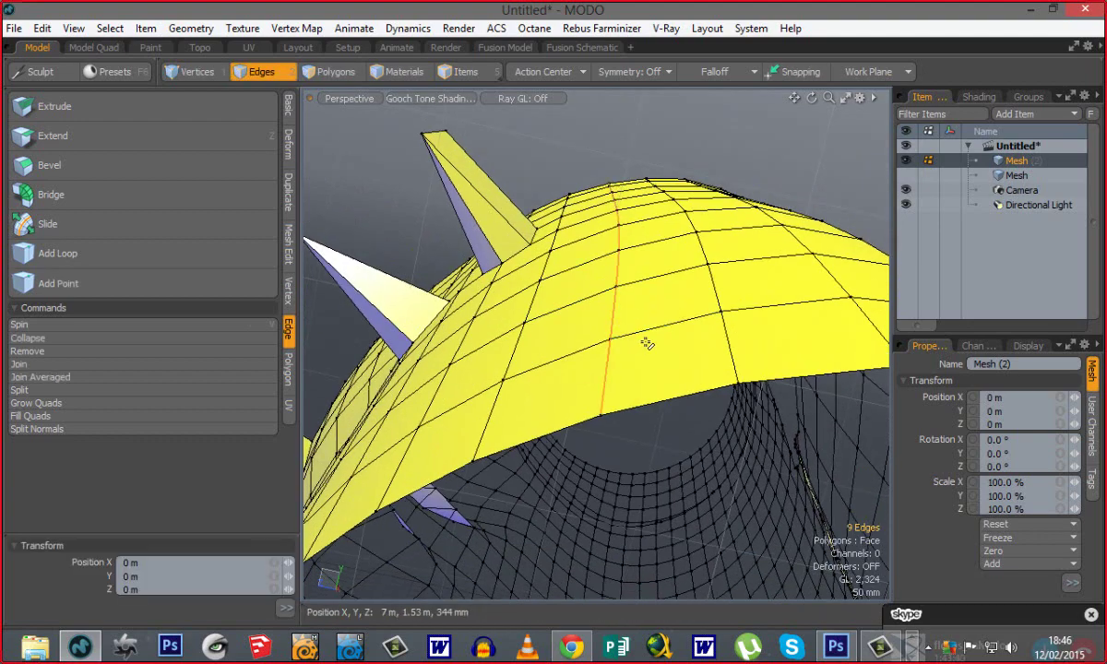
{"action": "left_click_drag", "start_coordinate": [634, 351], "coordinate": [607, 337], "text": "alt"}
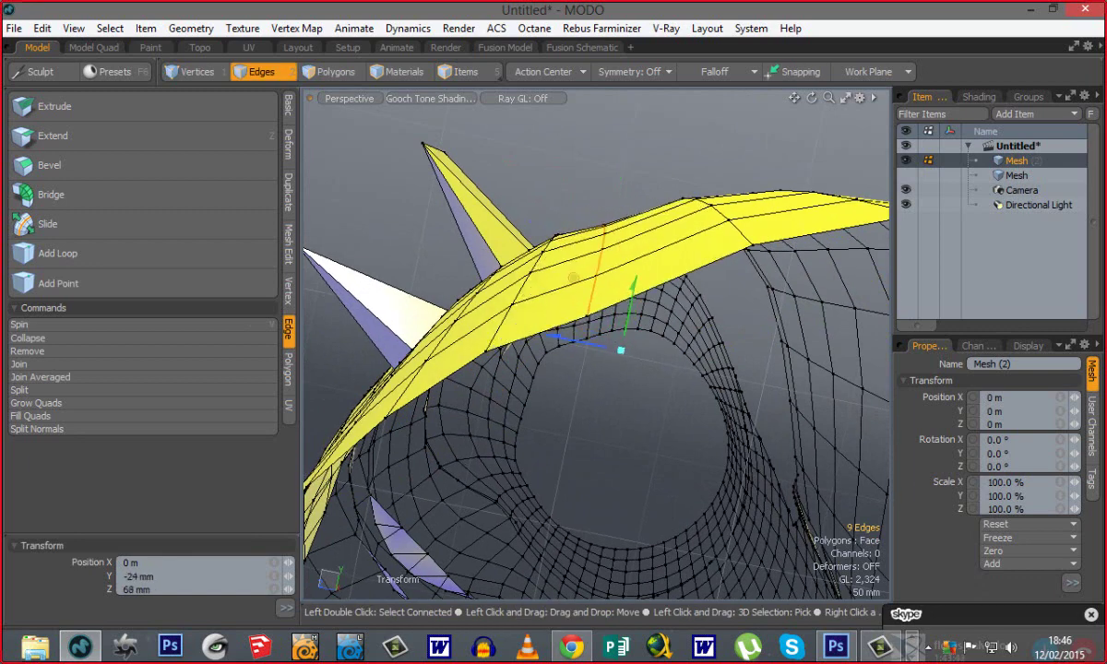
{"action": "key", "text": "ctrl+z"}
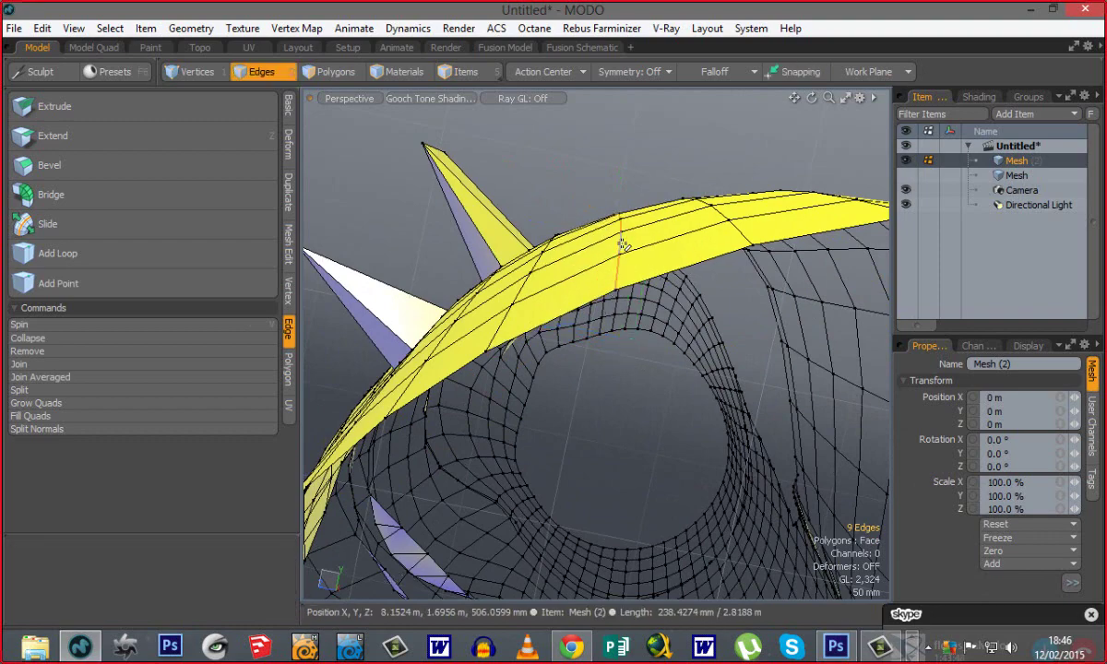
Slide the selected lengthwise loop slightly toward the spikes along the surface with Edge Slide, and deselect it.
{"action": "left_click_drag", "start_coordinate": [601, 289], "coordinate": [601, 357], "text": "alt"}
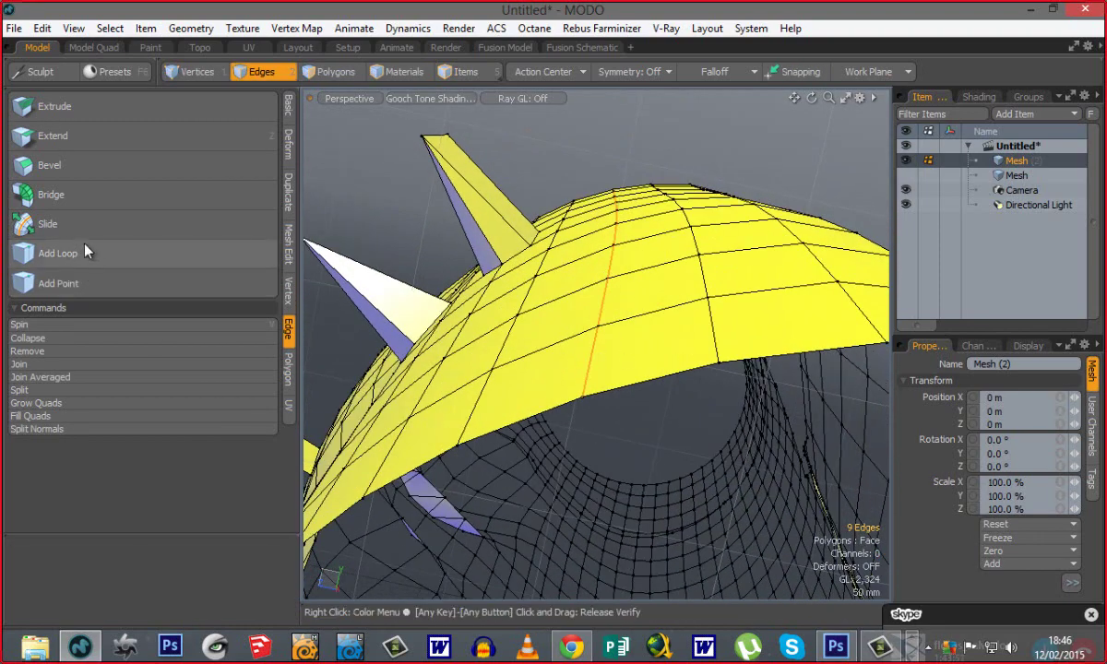
{"action": "left_click", "coordinate": [66, 221]}
{"action": "left_click_drag", "start_coordinate": [641, 337], "coordinate": [572, 337]}
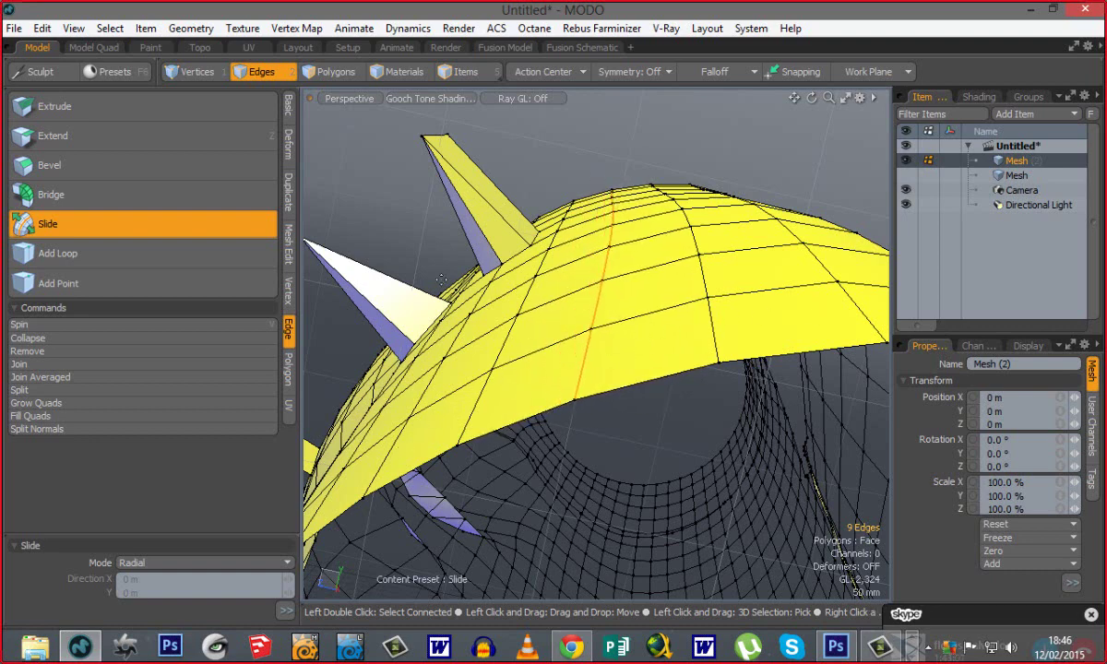
{"action": "key", "text": "q"}
{"action": "left_click", "coordinate": [553, 168]}
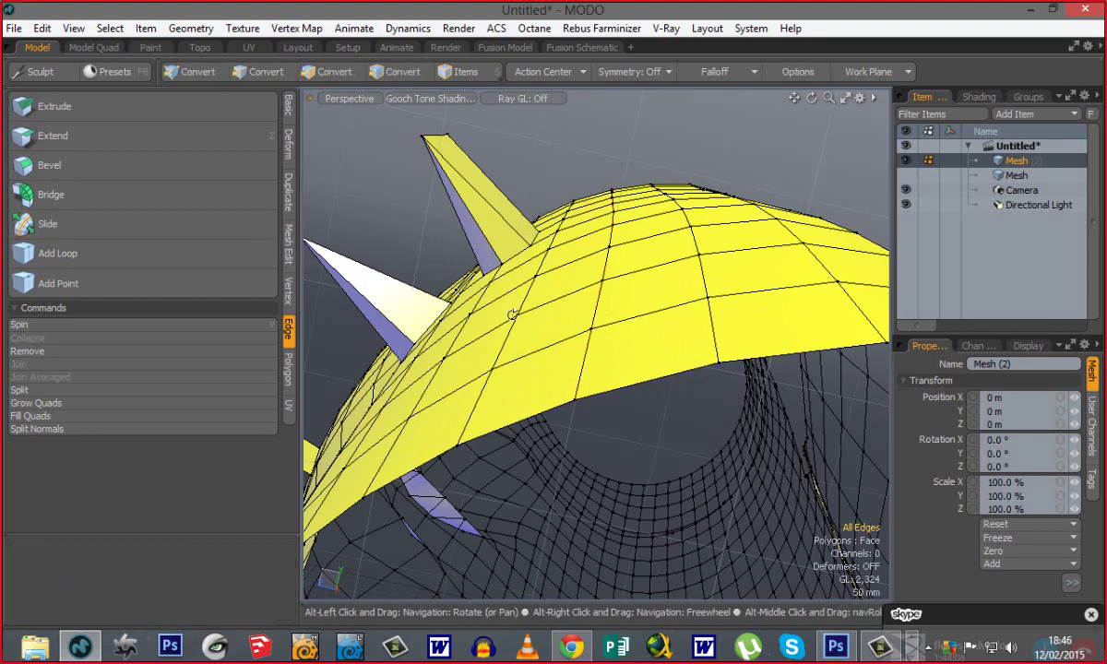
Insert two edge loops around the tube between the spikes and its open end with Add Loop.
{"action": "left_click", "coordinate": [107, 339]}
{"action": "left_click", "coordinate": [315, 168]}
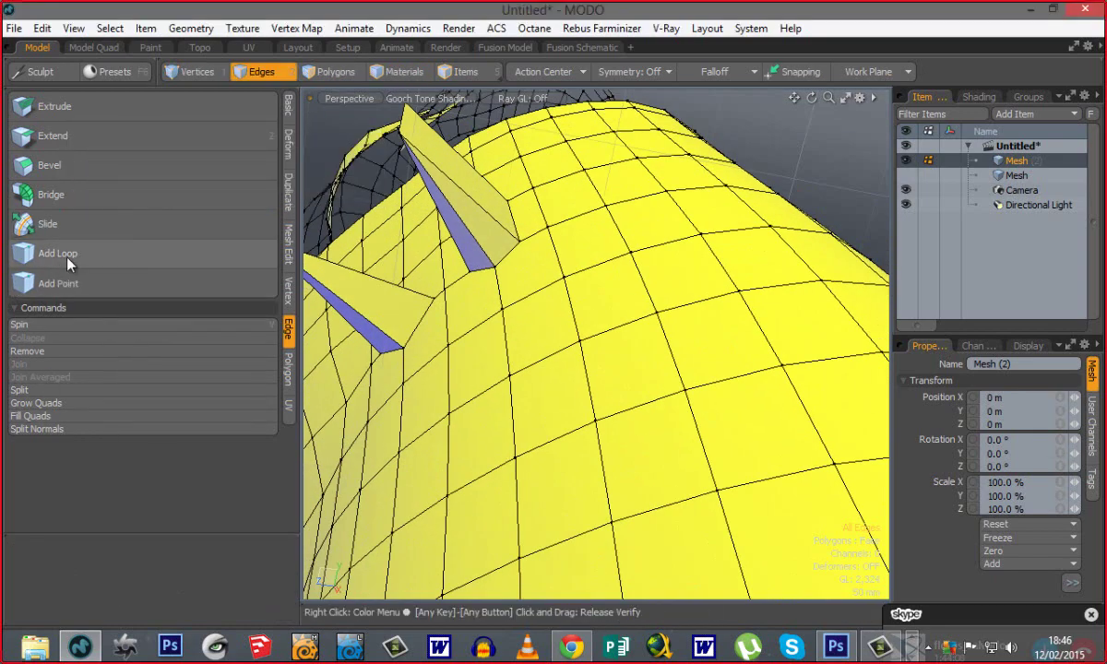
{"action": "left_click_drag", "start_coordinate": [583, 391], "coordinate": [489, 393], "text": "ctrl+alt"}
{"action": "left_click_drag", "start_coordinate": [493, 433], "coordinate": [543, 450], "text": "alt+shift"}
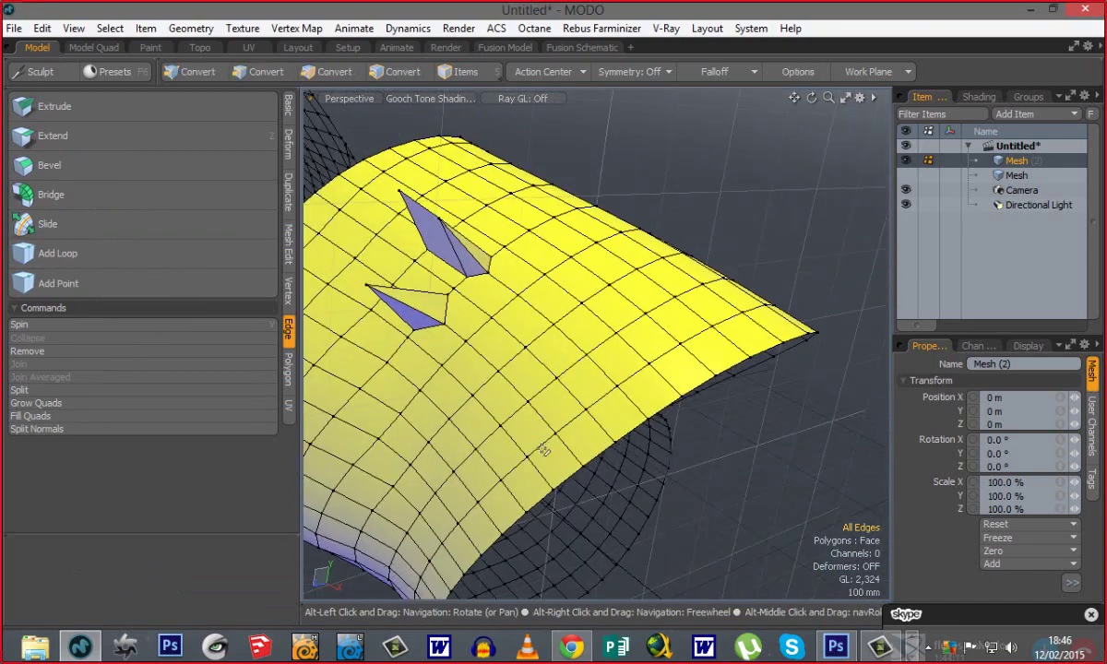
{"action": "left_click", "coordinate": [79, 253]}
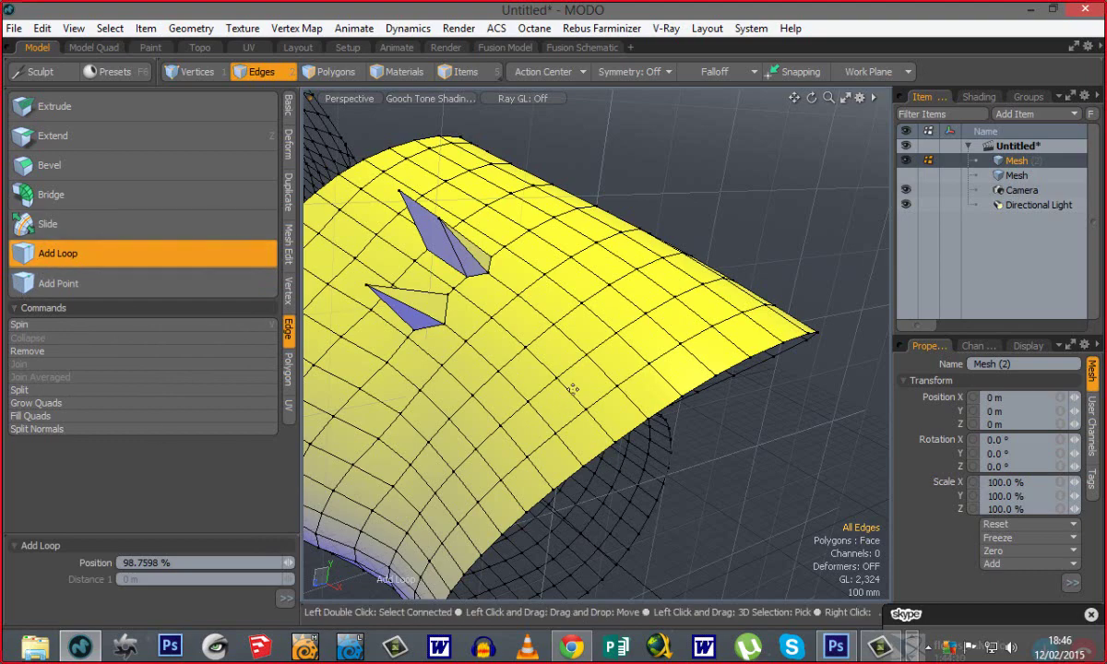
{"action": "left_click_drag", "start_coordinate": [528, 387], "coordinate": [586, 393], "text": "ctrl+alt"}
{"action": "left_click_drag", "start_coordinate": [566, 315], "coordinate": [532, 375]}
{"action": "key", "text": "q"}
{"action": "left_click_drag", "start_coordinate": [704, 375], "coordinate": [682, 336], "text": "alt"}
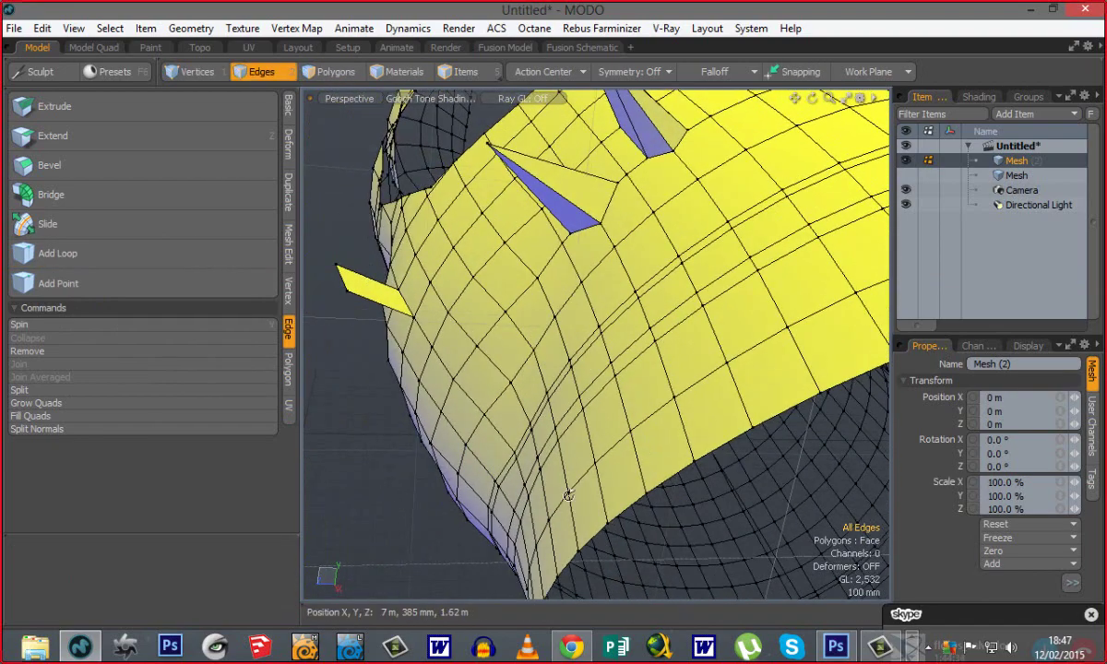
Add two points on one lengthwise edge between the tight loop pairs with Add Point, the first at about 35%.
{"action": "left_click_drag", "start_coordinate": [635, 434], "coordinate": [657, 434], "text": "alt+shift"}
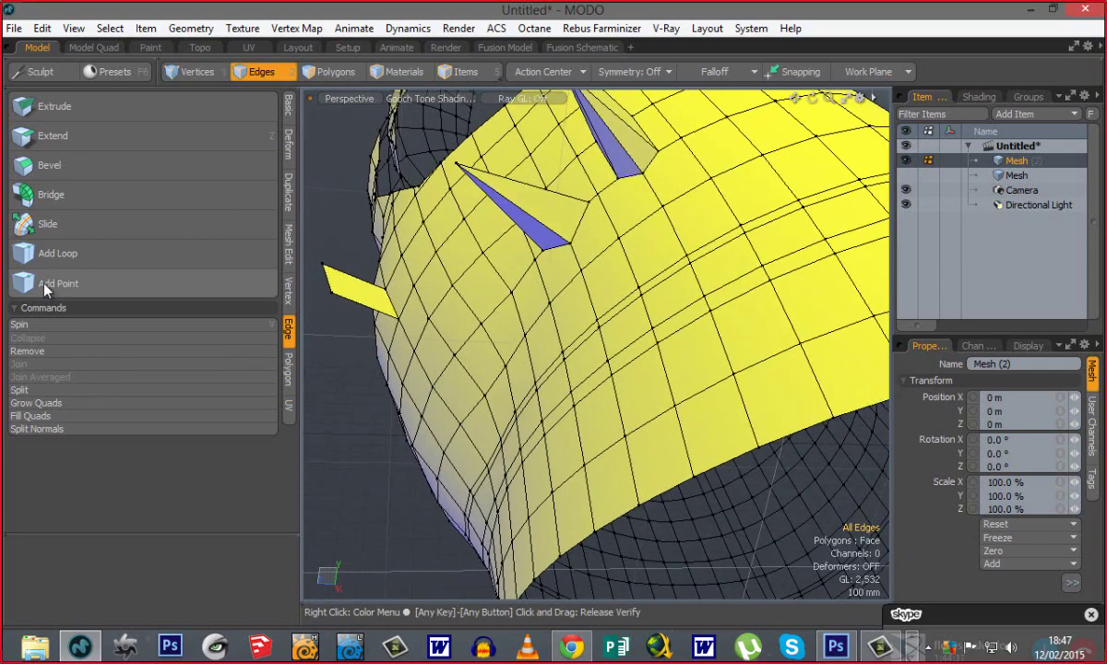
{"action": "left_click", "coordinate": [73, 288]}
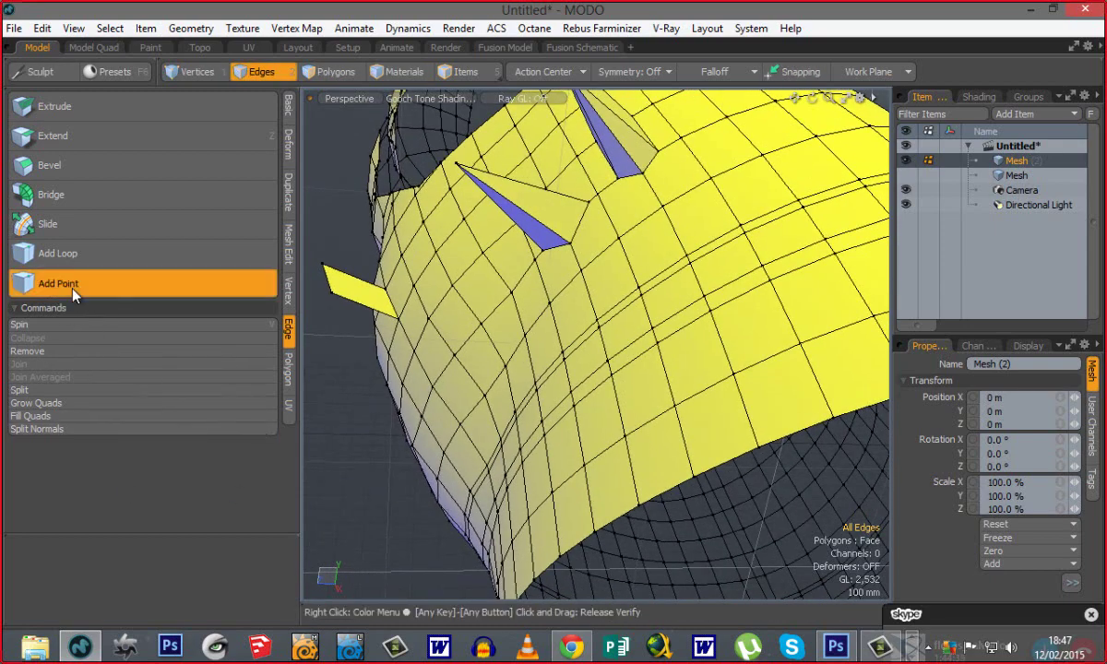
{"action": "left_click_drag", "start_coordinate": [655, 323], "coordinate": [645, 284], "text": "ctrl+alt"}
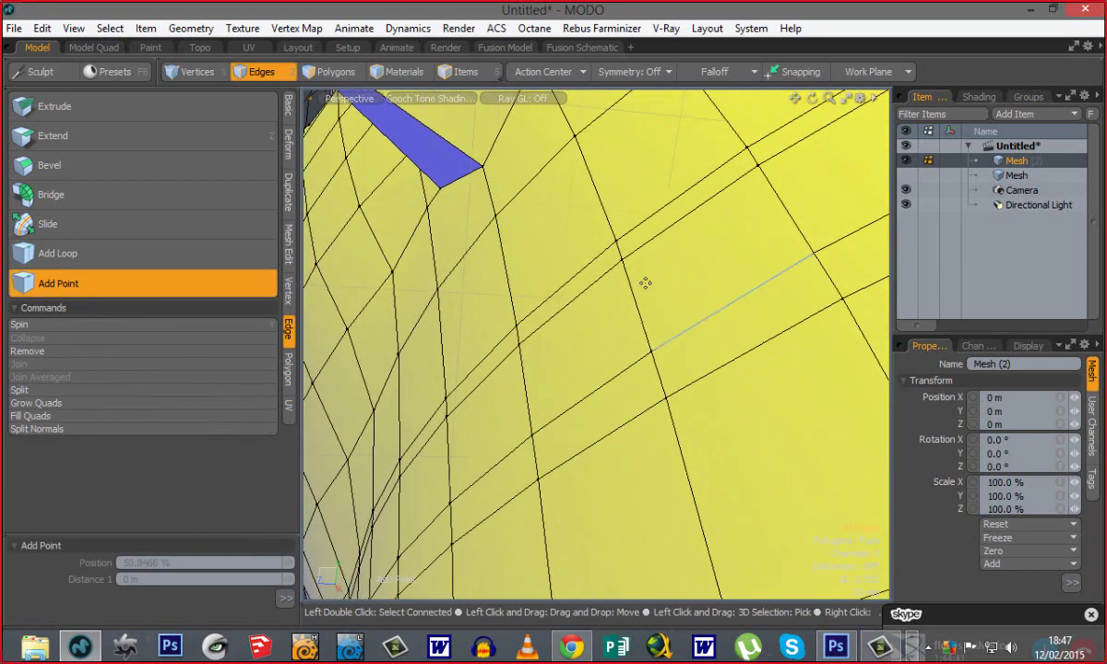
{"action": "left_click", "coordinate": [630, 289]}
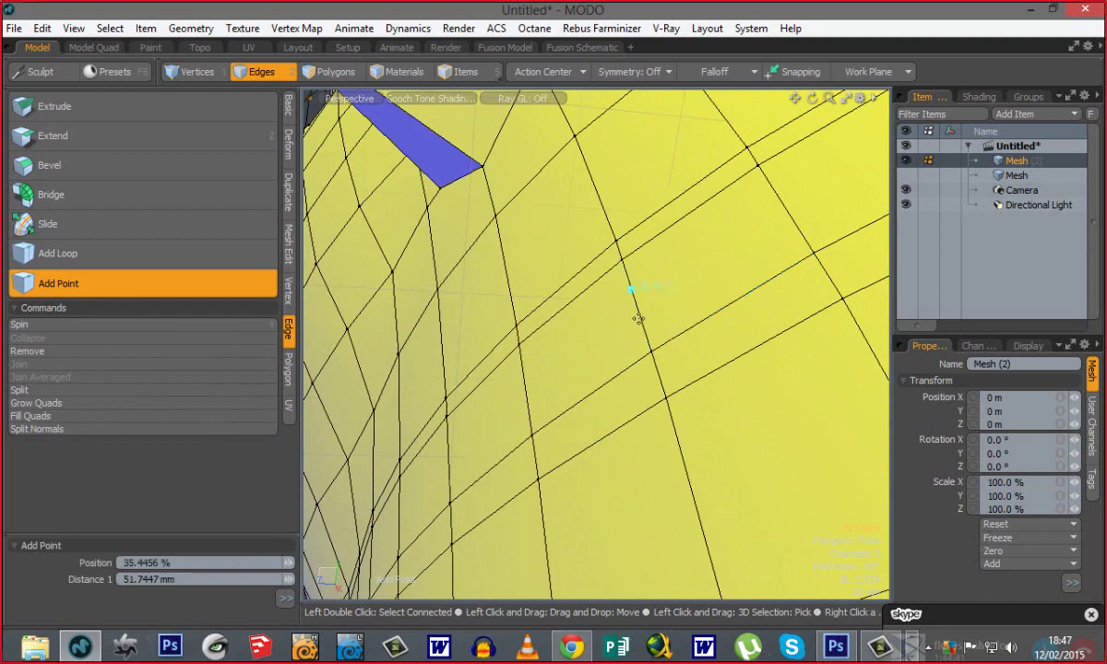
{"action": "left_click", "coordinate": [638, 319]}
{"action": "key", "text": "space"}
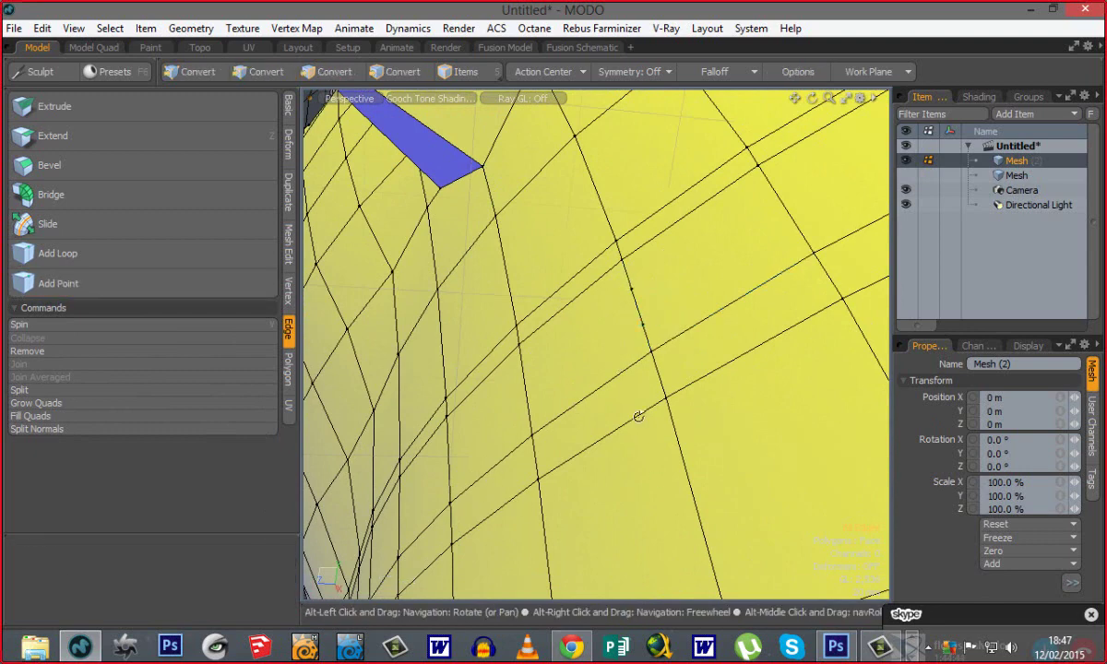
{"action": "left_click_drag", "start_coordinate": [639, 417], "coordinate": [699, 349], "text": "alt"}
{"action": "key", "text": "2"}
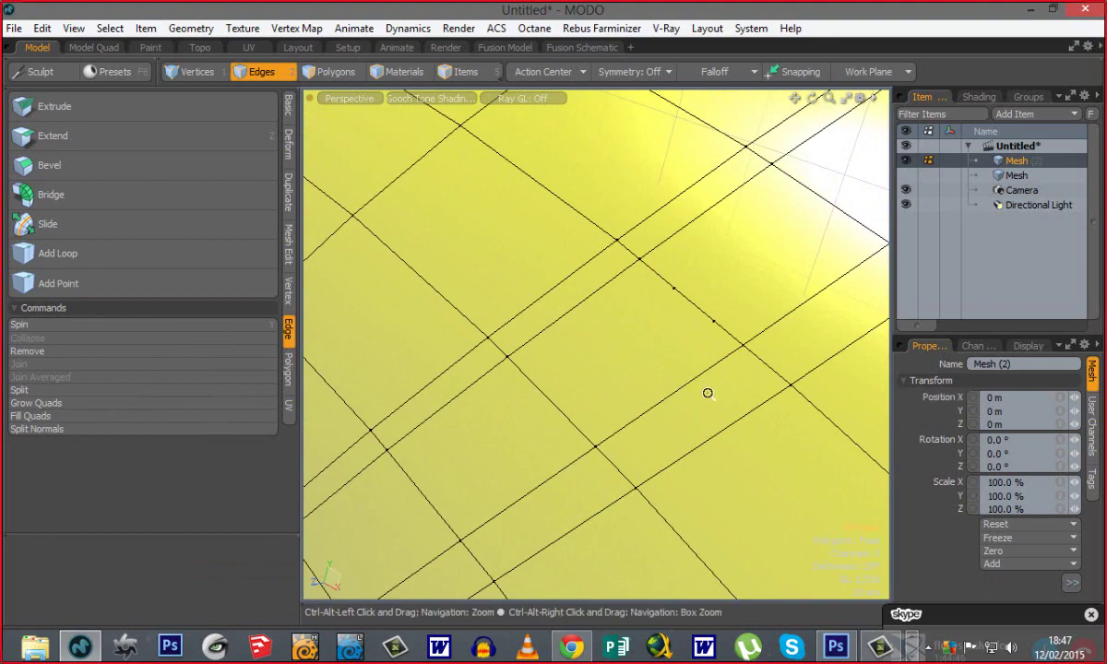
{"action": "left_click_drag", "start_coordinate": [708, 393], "coordinate": [705, 349], "text": "ctrl+alt"}
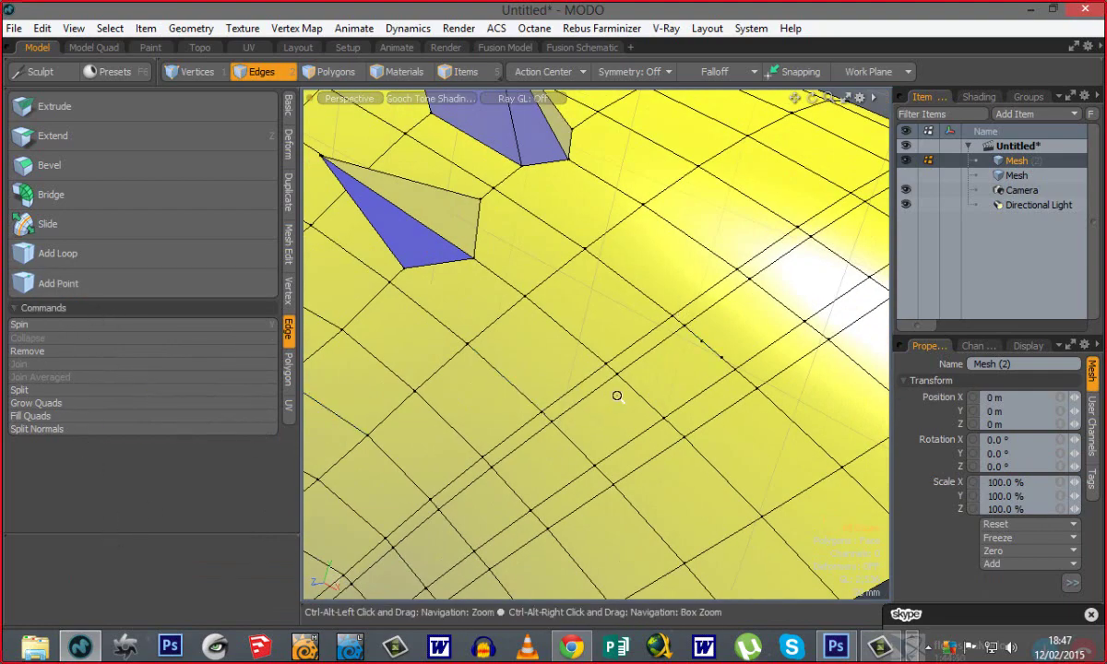
{"action": "left_click_drag", "start_coordinate": [618, 395], "coordinate": [561, 414], "text": "ctrl+alt"}
{"action": "left_click_drag", "start_coordinate": [561, 414], "coordinate": [650, 415], "text": "alt"}
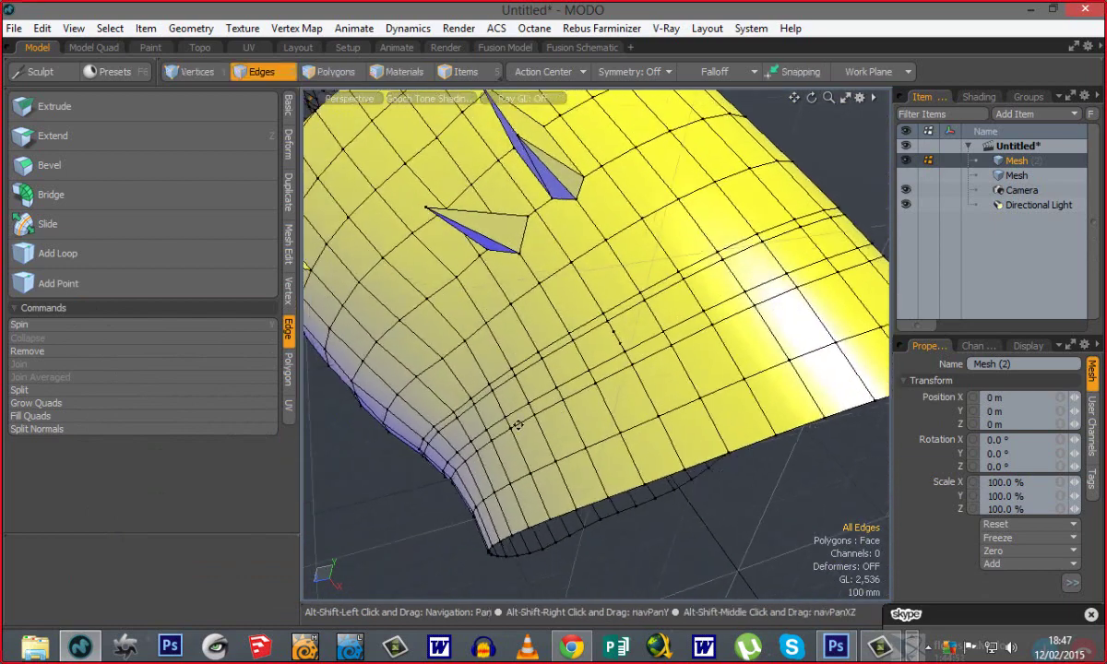
Switch to polygon selection mode, bring up the polygon tools, and look over the whole edited tube from several angles.
{"action": "left_click", "coordinate": [288, 369]}
{"action": "left_click_drag", "start_coordinate": [535, 392], "coordinate": [556, 467], "text": "alt+shift"}
{"action": "left_click_drag", "start_coordinate": [645, 445], "coordinate": [581, 435], "text": "ctrl+alt"}
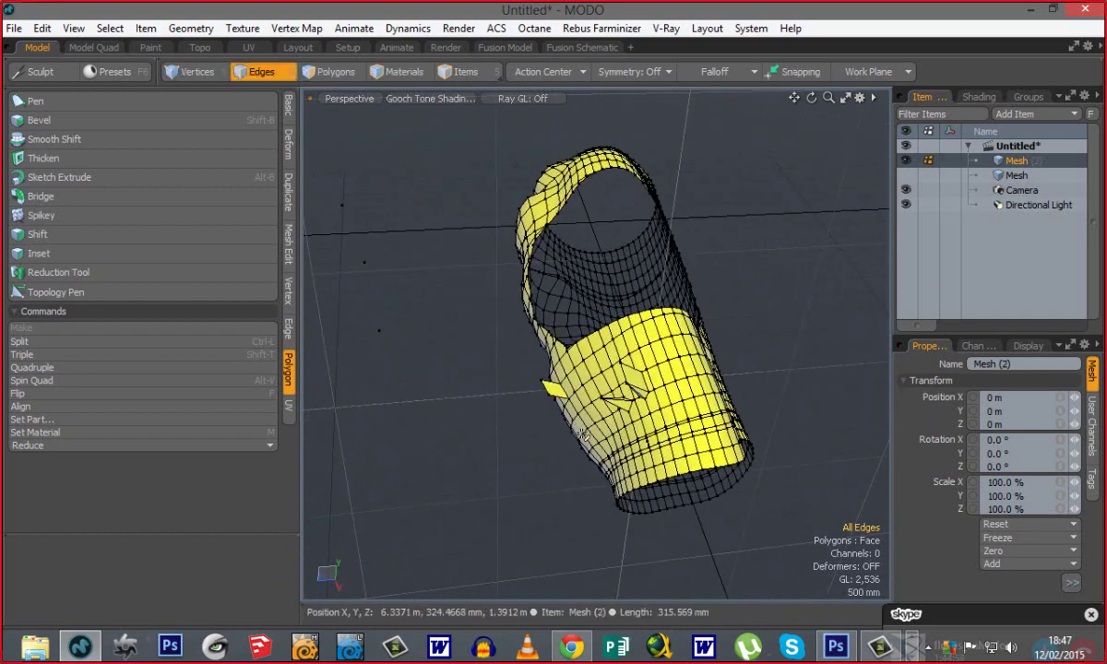
{"action": "left_click", "coordinate": [288, 329]}
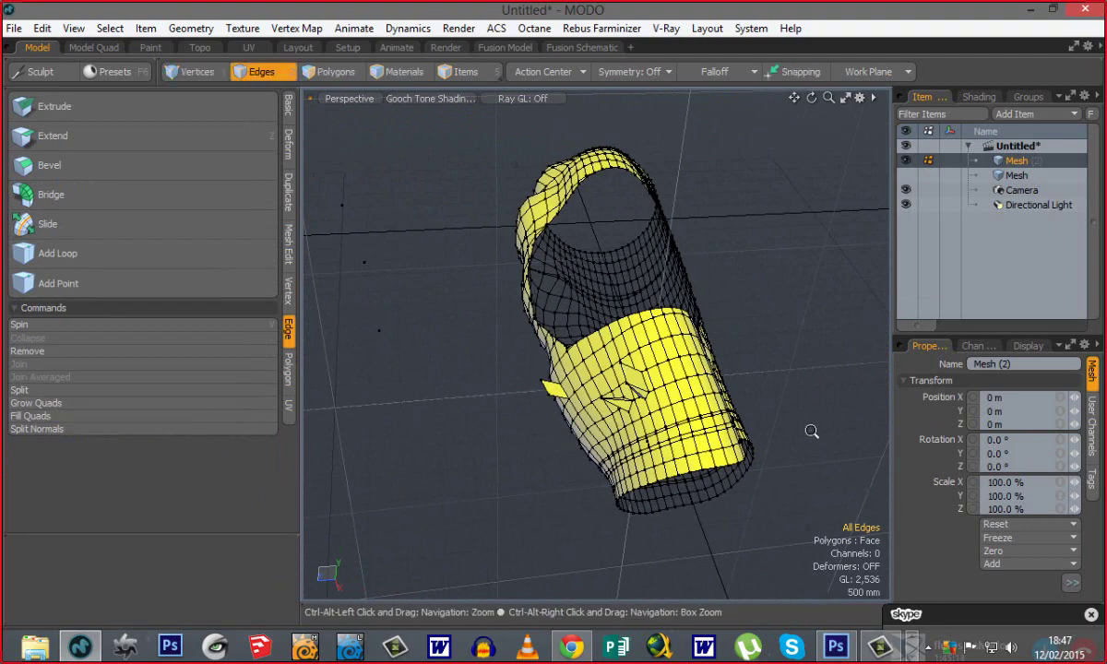
{"action": "scroll", "coordinate": [679, 368], "scroll_direction": "up", "scroll_amount": 5}
{"action": "key", "text": "3"}
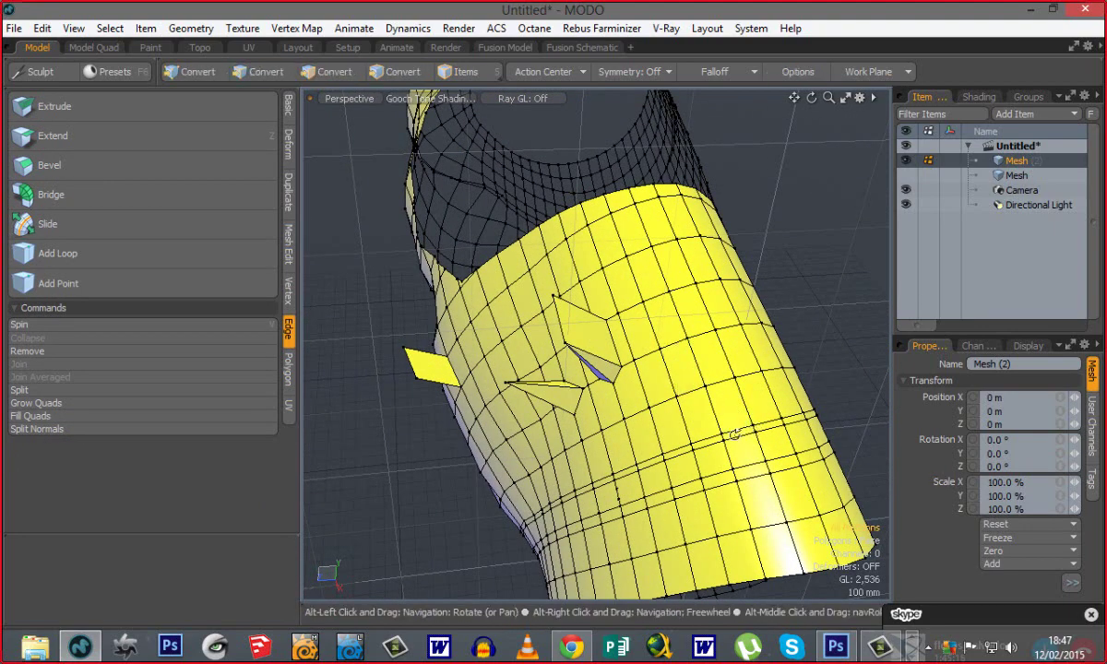
{"action": "left_click_drag", "start_coordinate": [679, 368], "coordinate": [698, 420], "text": "alt"}
{"action": "left_click_drag", "start_coordinate": [603, 456], "coordinate": [502, 430], "text": "alt+shift"}
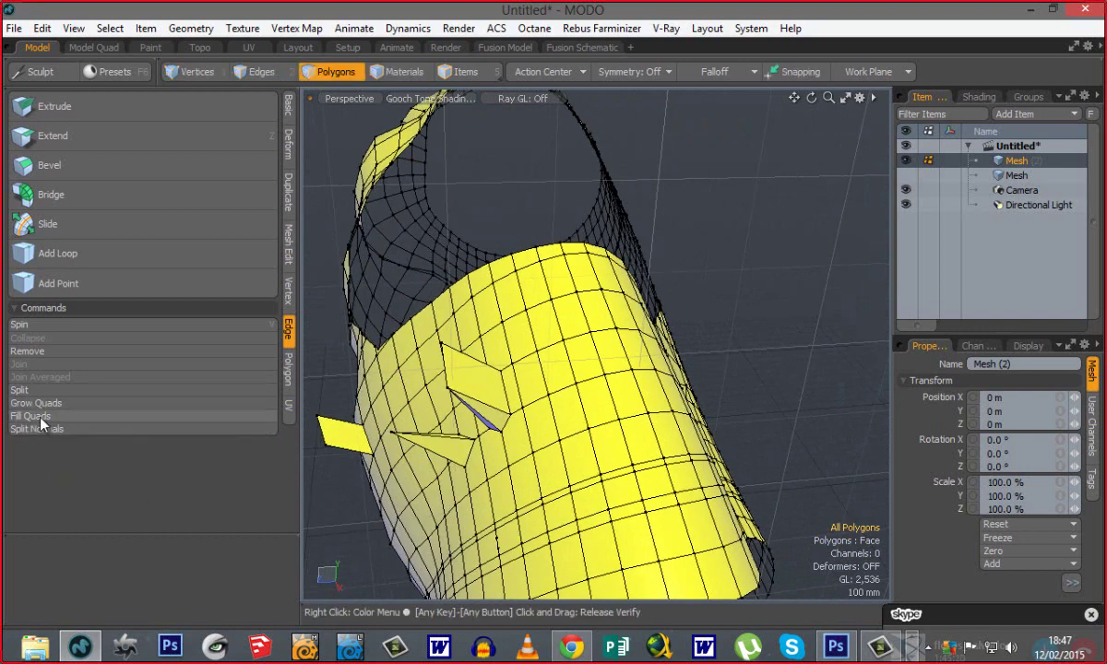
{"action": "left_click", "coordinate": [288, 369]}
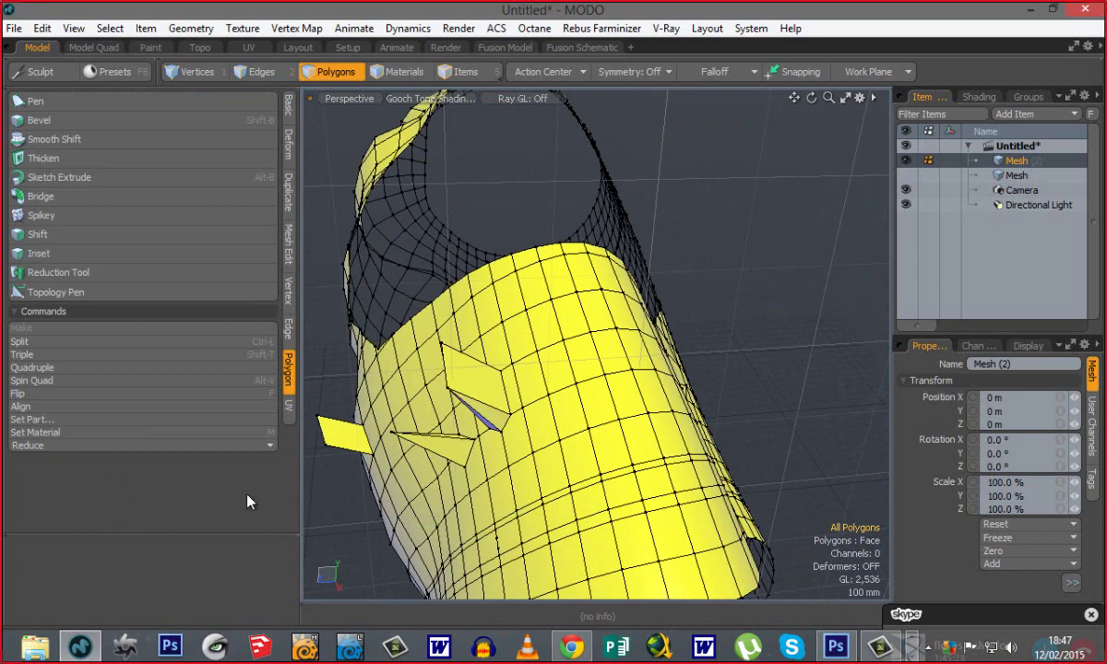
{"action": "left_click_drag", "start_coordinate": [526, 397], "coordinate": [553, 374], "text": "alt"}
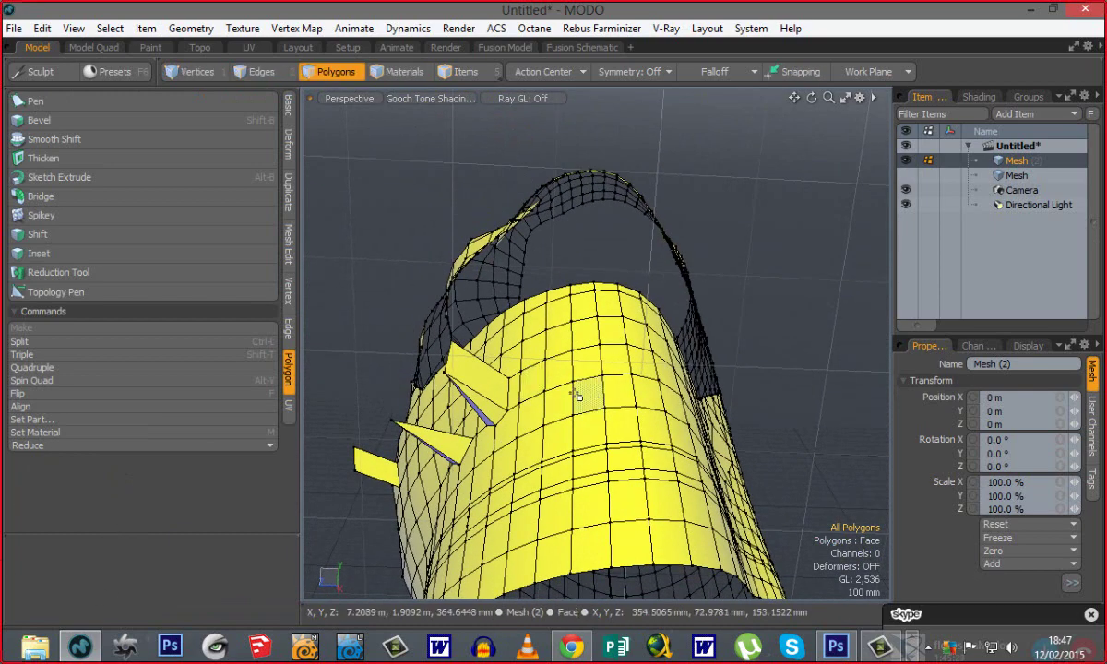
{"action": "left_click_drag", "start_coordinate": [534, 445], "coordinate": [565, 444], "text": "alt"}
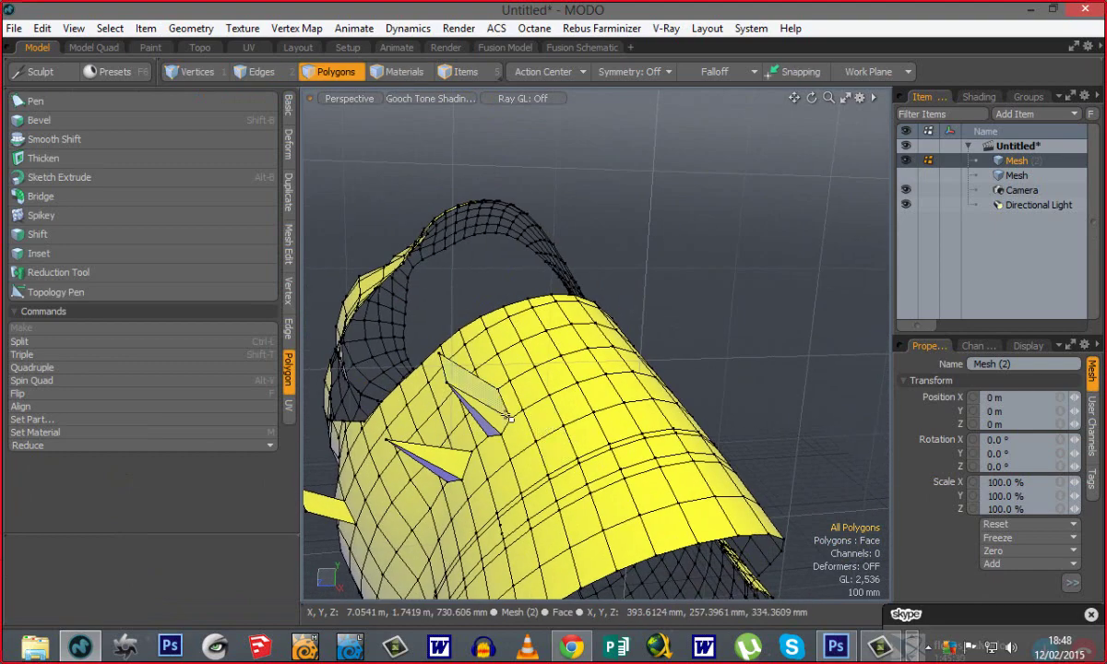
Extrude one polygon on the side of the tube along a freehand curling S-shaped path with Sketch Extrude in Sweep mode.
{"action": "left_click_drag", "start_coordinate": [509, 418], "coordinate": [553, 415], "text": "alt"}
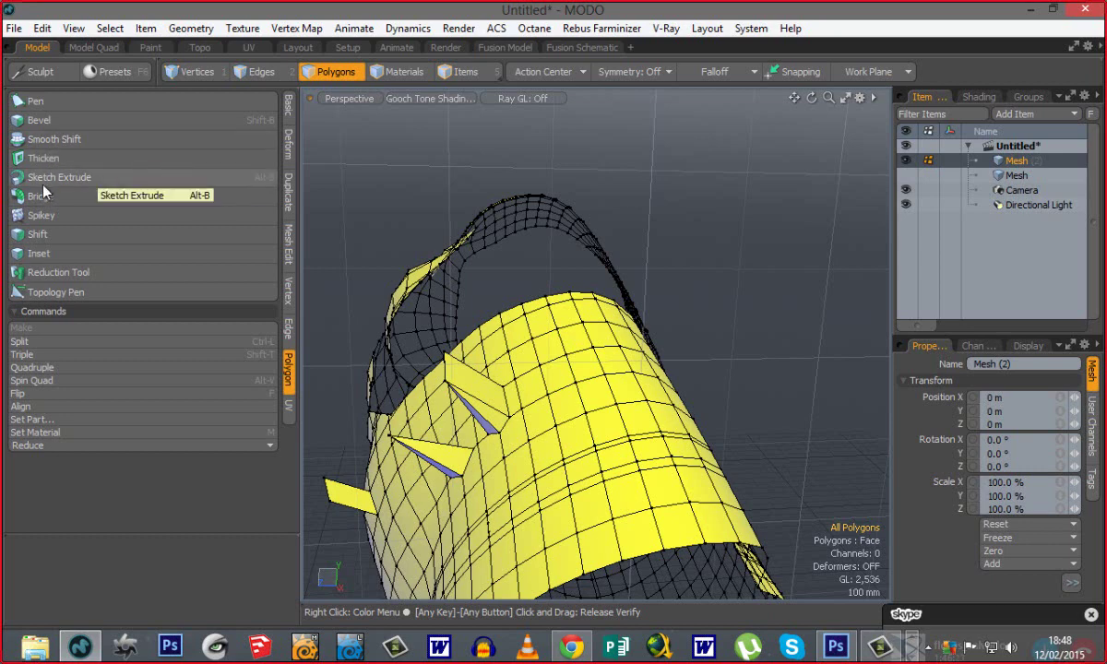
{"action": "mouse_move", "coordinate": [565, 368]}
{"action": "left_mouse_down", "text": "alt"}
{"action": "mouse_move", "coordinate": [582, 434]}
{"action": "mouse_move", "coordinate": [611, 472]}
{"action": "mouse_move", "coordinate": [596, 480]}
{"action": "mouse_move", "coordinate": [571, 434]}
{"action": "mouse_move", "coordinate": [560, 350]}
{"action": "left_mouse_up", "text": "alt"}
{"action": "left_click", "coordinate": [615, 375]}
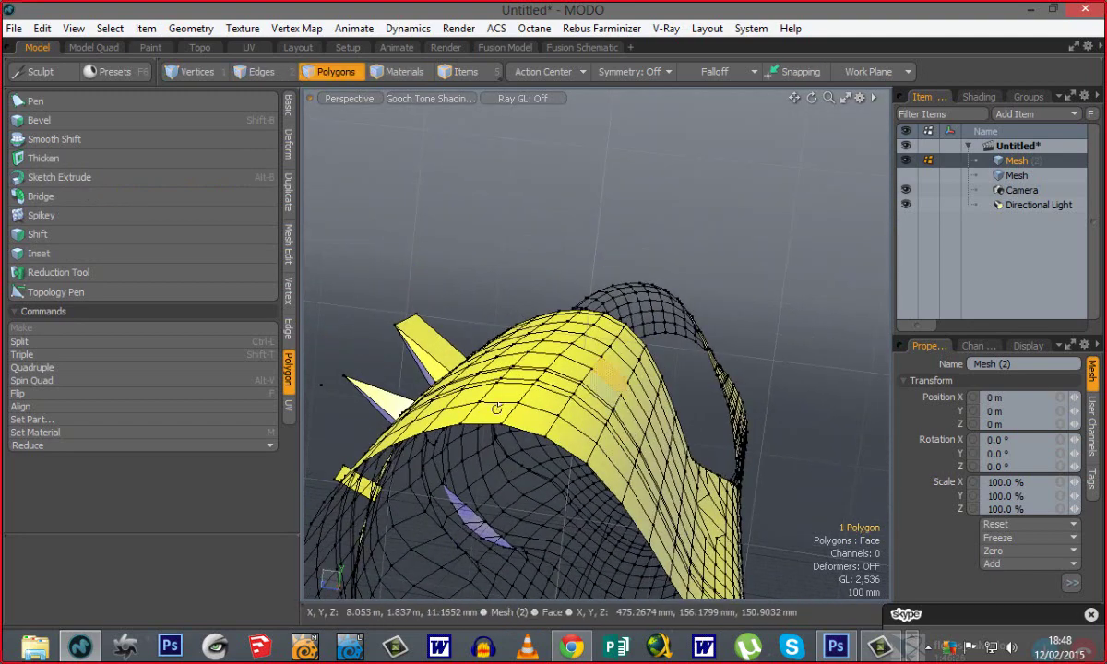
{"action": "left_click_drag", "start_coordinate": [614, 375], "coordinate": [581, 334], "text": "alt"}
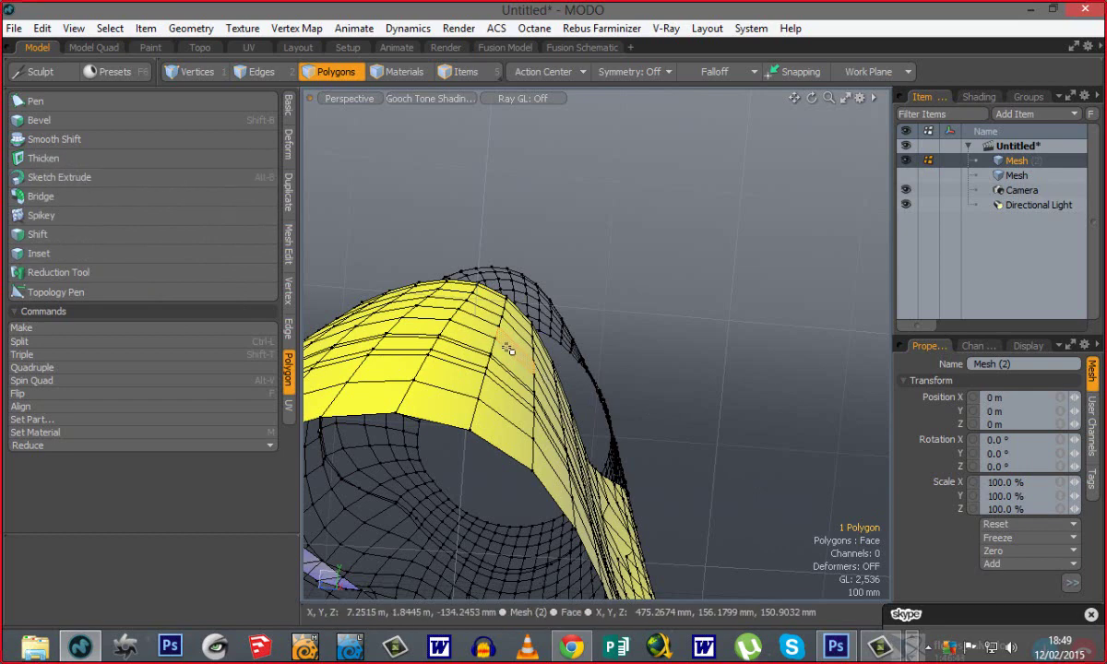
{"action": "left_click", "coordinate": [56, 175]}
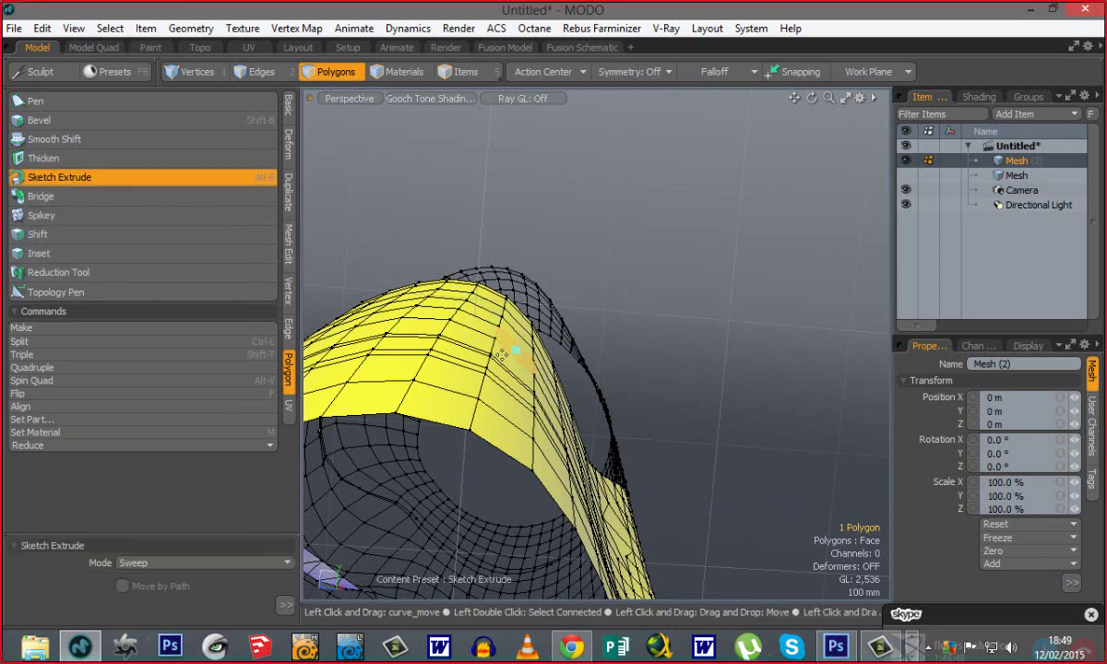
{"action": "mouse_move", "coordinate": [517, 344]}
{"action": "left_mouse_down", "text": "alt"}
{"action": "mouse_move", "coordinate": [521, 388]}
{"action": "mouse_move", "coordinate": [521, 352]}
{"action": "mouse_move", "coordinate": [648, 280]}
{"action": "mouse_move", "coordinate": [697, 363]}
{"action": "mouse_move", "coordinate": [665, 376]}
{"action": "mouse_move", "coordinate": [641, 426]}
{"action": "mouse_move", "coordinate": [671, 502]}
{"action": "mouse_move", "coordinate": [782, 489]}
{"action": "mouse_move", "coordinate": [807, 356]}
{"action": "mouse_move", "coordinate": [765, 247]}
{"action": "mouse_move", "coordinate": [641, 186]}
{"action": "mouse_move", "coordinate": [426, 188]}
{"action": "left_mouse_up", "text": "alt"}
{"action": "key", "text": "q"}
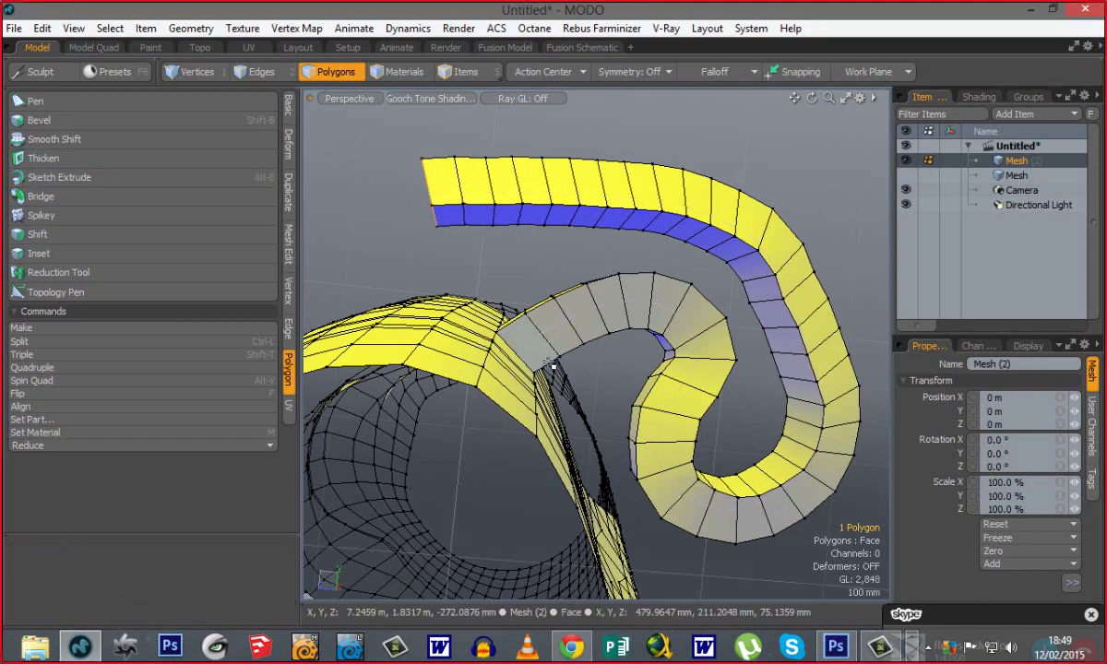
Try to shift a single polygon between the spikes and the extruded arm with the Shift tool, and undo it.
{"action": "mouse_move", "coordinate": [554, 366]}
{"action": "left_mouse_down", "text": "alt"}
{"action": "mouse_move", "coordinate": [718, 432]}
{"action": "mouse_move", "coordinate": [625, 309]}
{"action": "mouse_move", "coordinate": [598, 364]}
{"action": "mouse_move", "coordinate": [448, 328]}
{"action": "mouse_move", "coordinate": [611, 407]}
{"action": "mouse_move", "coordinate": [591, 392]}
{"action": "mouse_move", "coordinate": [517, 396]}
{"action": "mouse_move", "coordinate": [572, 415]}
{"action": "mouse_move", "coordinate": [553, 406]}
{"action": "mouse_move", "coordinate": [504, 267]}
{"action": "mouse_move", "coordinate": [506, 379]}
{"action": "mouse_move", "coordinate": [554, 353]}
{"action": "mouse_move", "coordinate": [540, 358]}
{"action": "left_mouse_up", "text": "alt"}
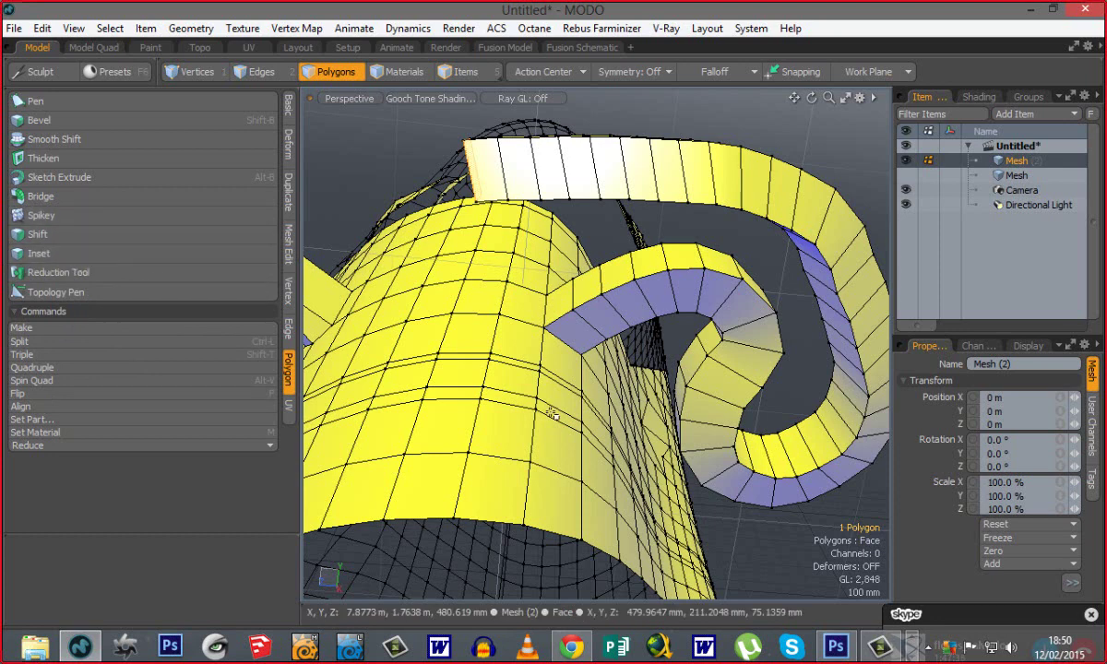
{"action": "left_click_drag", "start_coordinate": [537, 398], "coordinate": [641, 427], "text": "alt+shift"}
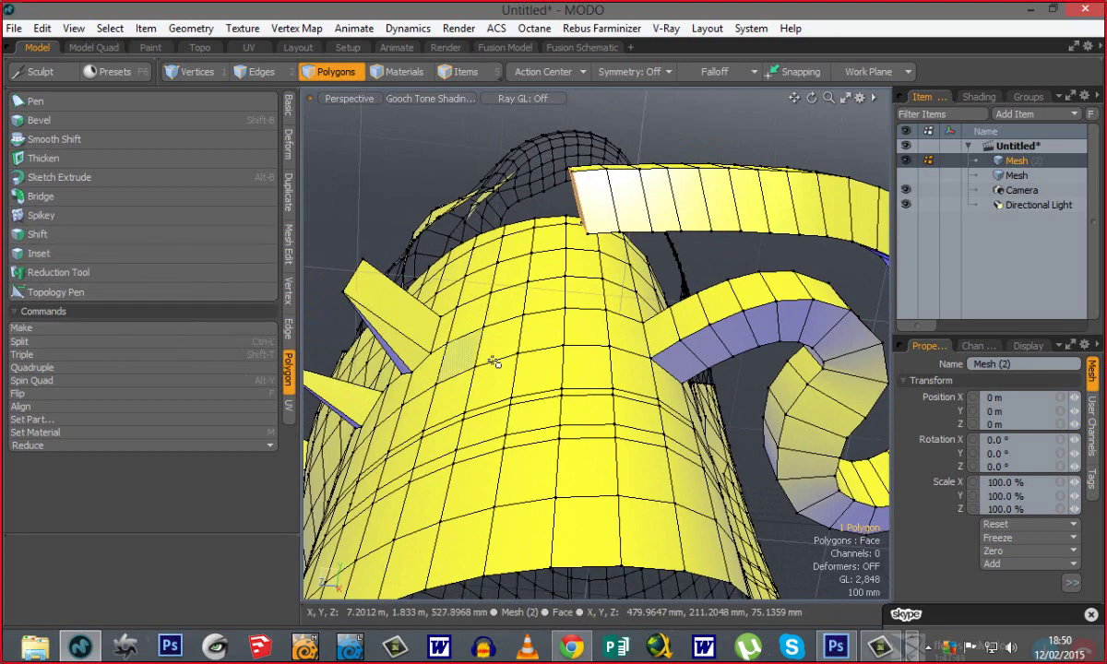
{"action": "left_click", "coordinate": [45, 228]}
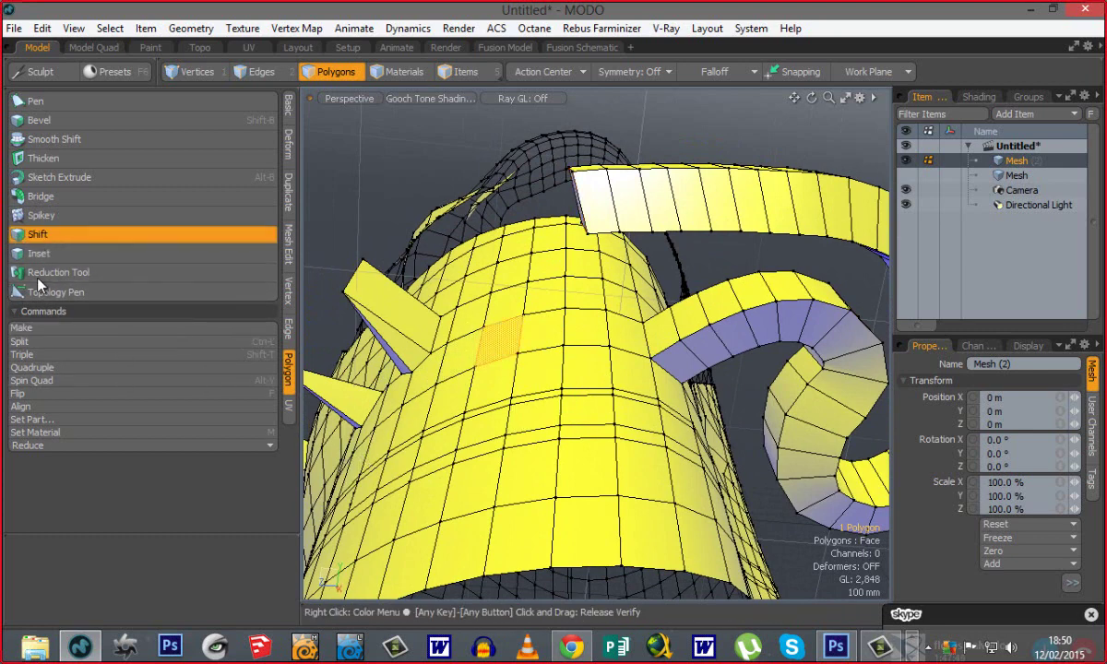
{"action": "mouse_move", "coordinate": [522, 327]}
{"action": "left_mouse_down"}
{"action": "mouse_move", "coordinate": [563, 327]}
{"action": "mouse_move", "coordinate": [503, 326]}
{"action": "mouse_move", "coordinate": [544, 327]}
{"action": "mouse_move", "coordinate": [522, 327]}
{"action": "left_mouse_up"}
{"action": "key", "text": "ctrl+z"}
{"action": "key", "text": "ctrl+z"}
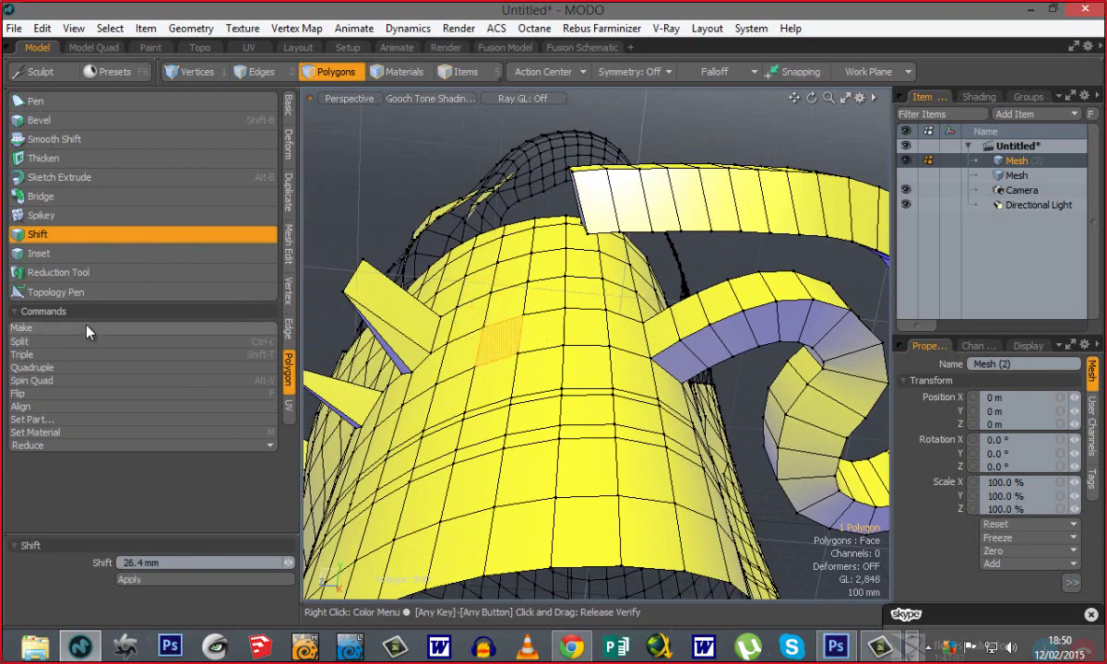
{"action": "left_click", "coordinate": [74, 235]}
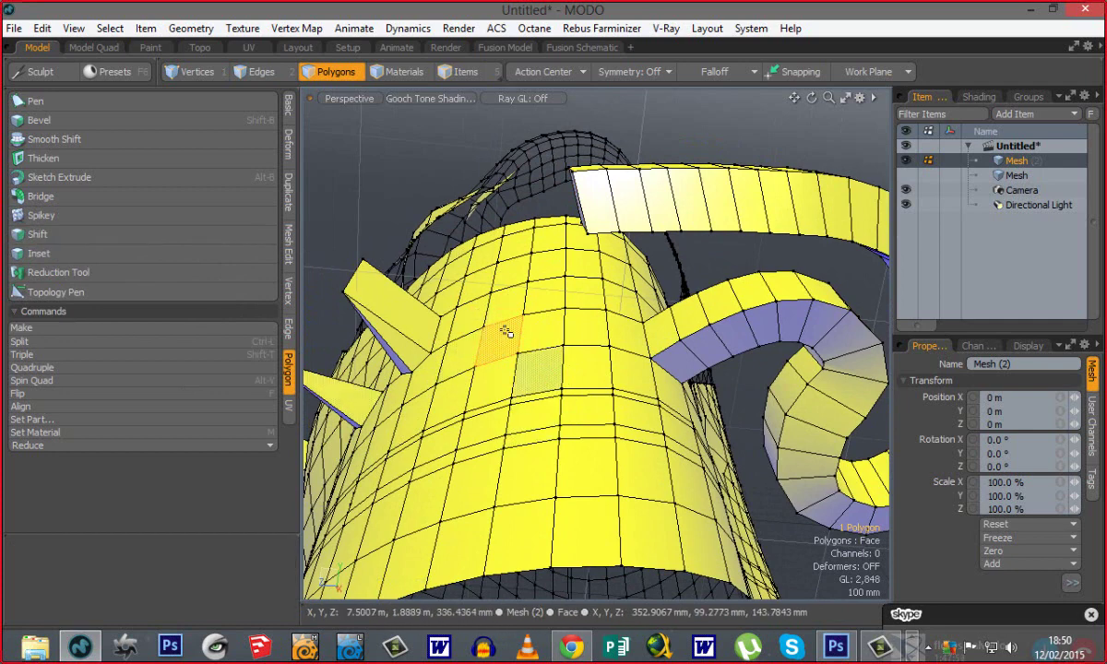
Try to inset the same polygon by about 47 mm with the Inset tool, undo it, and clear the selection.
{"action": "left_click", "coordinate": [63, 257]}
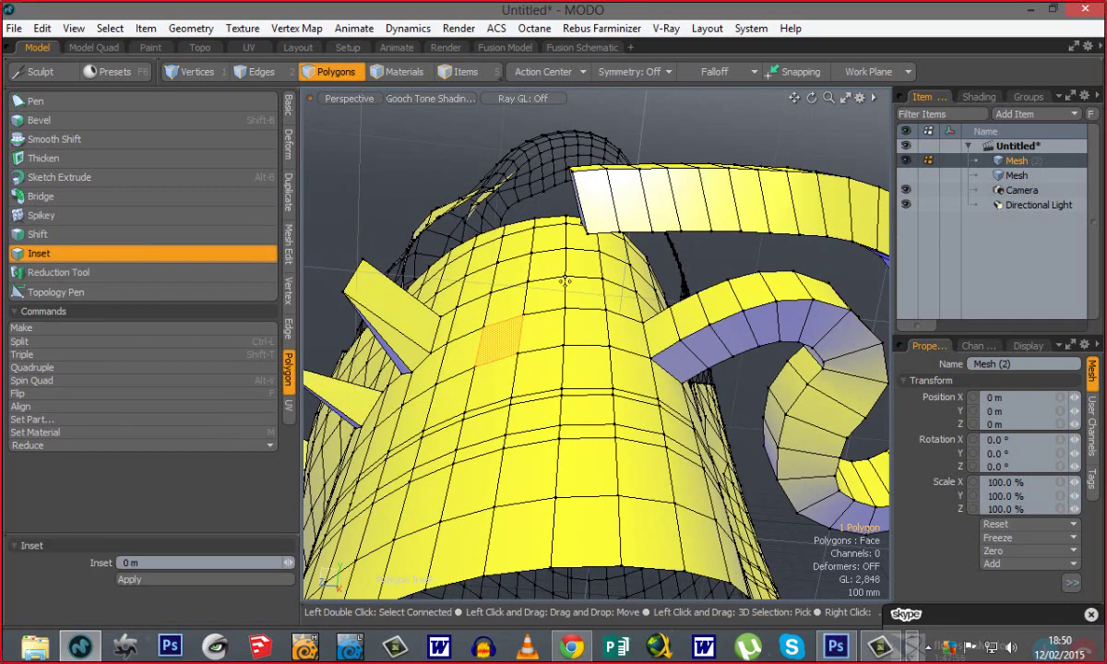
{"action": "mouse_move", "coordinate": [499, 341]}
{"action": "left_mouse_down"}
{"action": "mouse_move", "coordinate": [591, 340]}
{"action": "mouse_move", "coordinate": [511, 341]}
{"action": "left_mouse_up"}
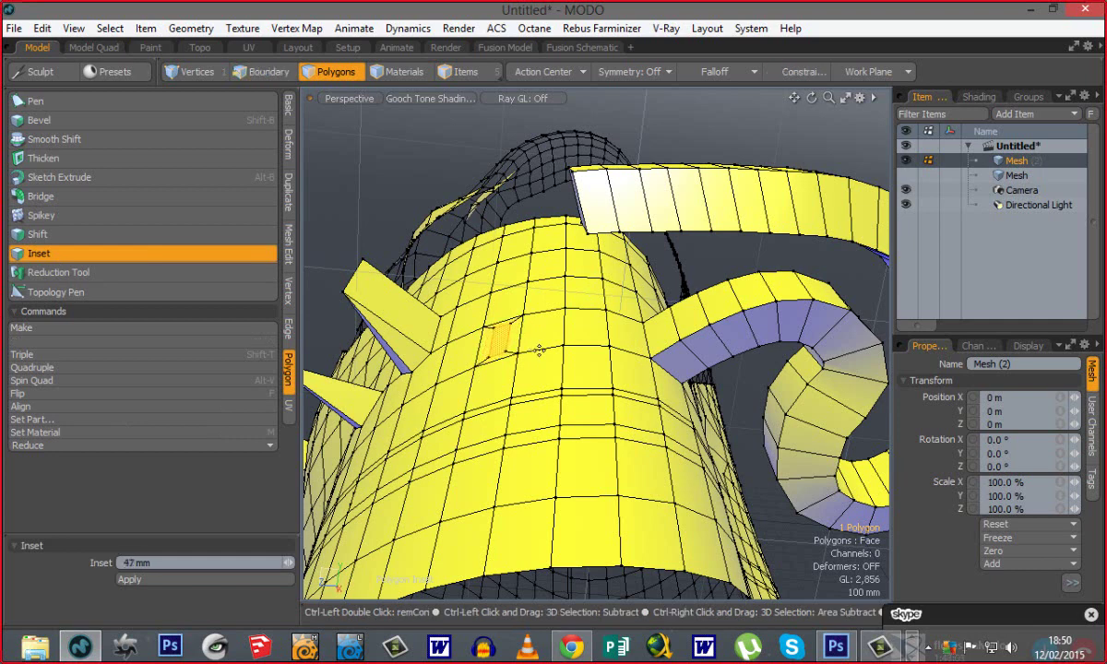
{"action": "key", "text": "ctrl+z"}
{"action": "key", "text": "space"}
{"action": "left_click", "coordinate": [375, 165]}
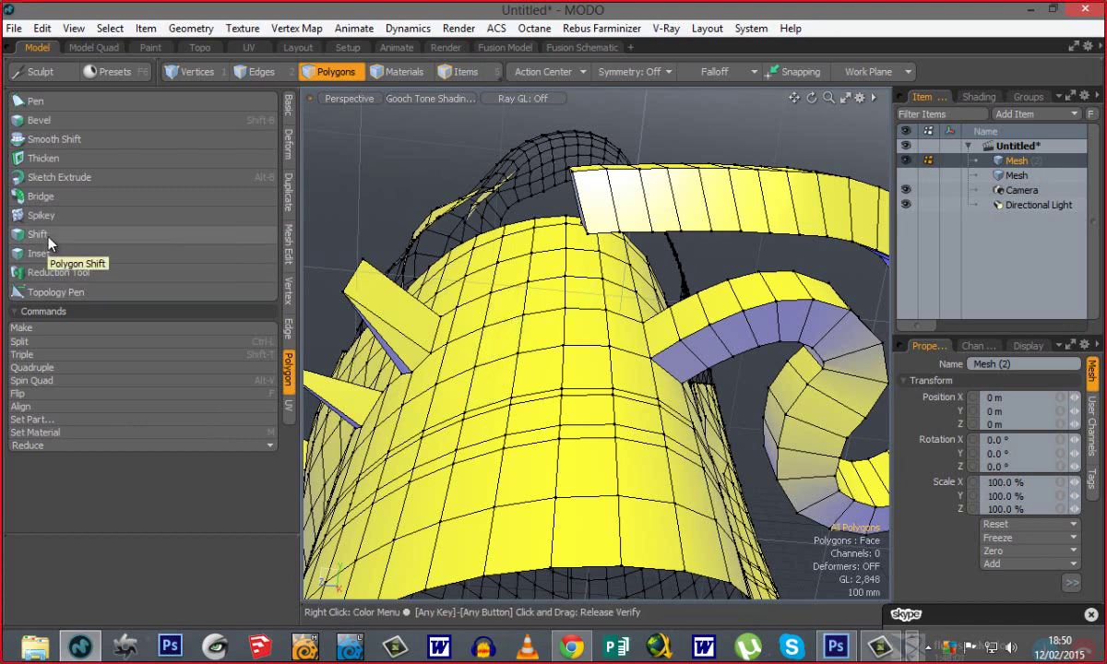
Bevel the polygon between the spikes and the extruded arm with a 200 mm shift and 10 mm inset, and deselect it.
{"action": "left_click", "coordinate": [489, 346]}
{"action": "key", "text": "shift+b"}
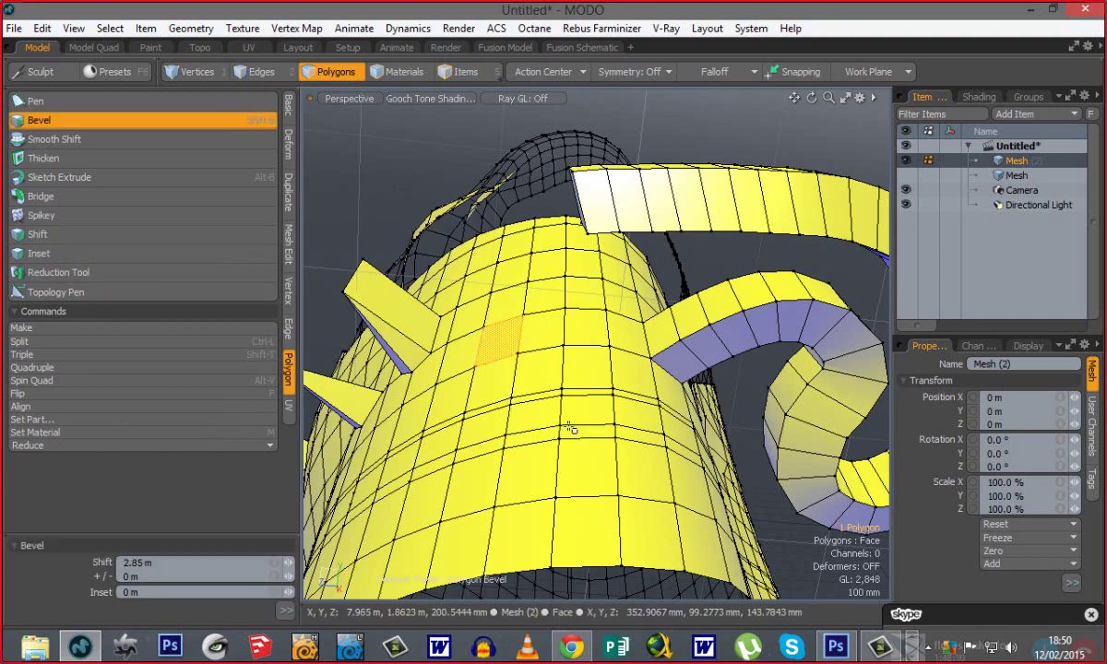
{"action": "left_click_drag", "start_coordinate": [477, 360], "coordinate": [561, 335], "text": "alt"}
{"action": "left_click_drag", "start_coordinate": [509, 270], "coordinate": [500, 211]}
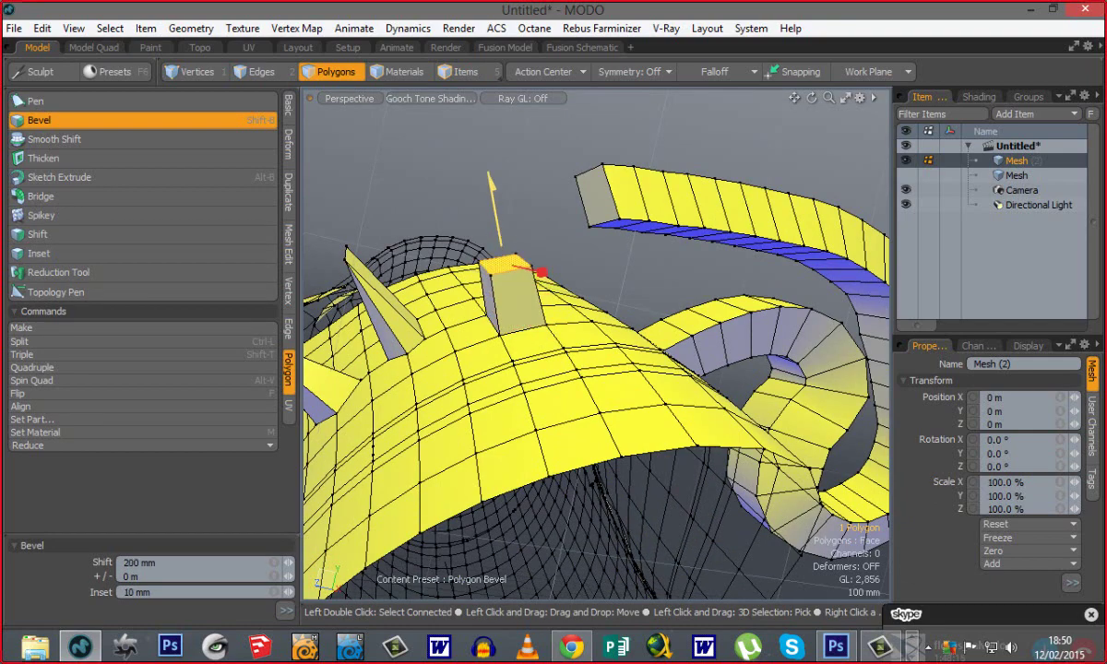
{"action": "left_click_drag", "start_coordinate": [476, 343], "coordinate": [491, 467], "text": "alt"}
{"action": "key", "text": "Escape"}
{"action": "key", "text": "Escape"}
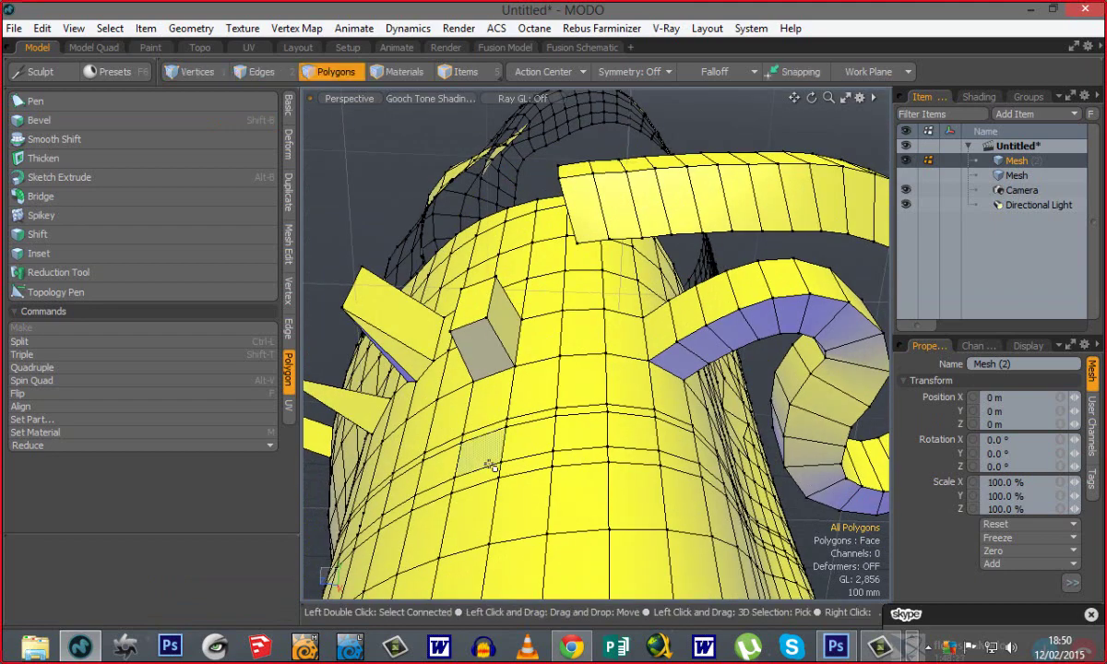
Activate the Reduction Tool, enlarge its properties area to show all the settings, and drop the tool.
{"action": "left_click_drag", "start_coordinate": [618, 350], "coordinate": [563, 391], "text": "alt"}
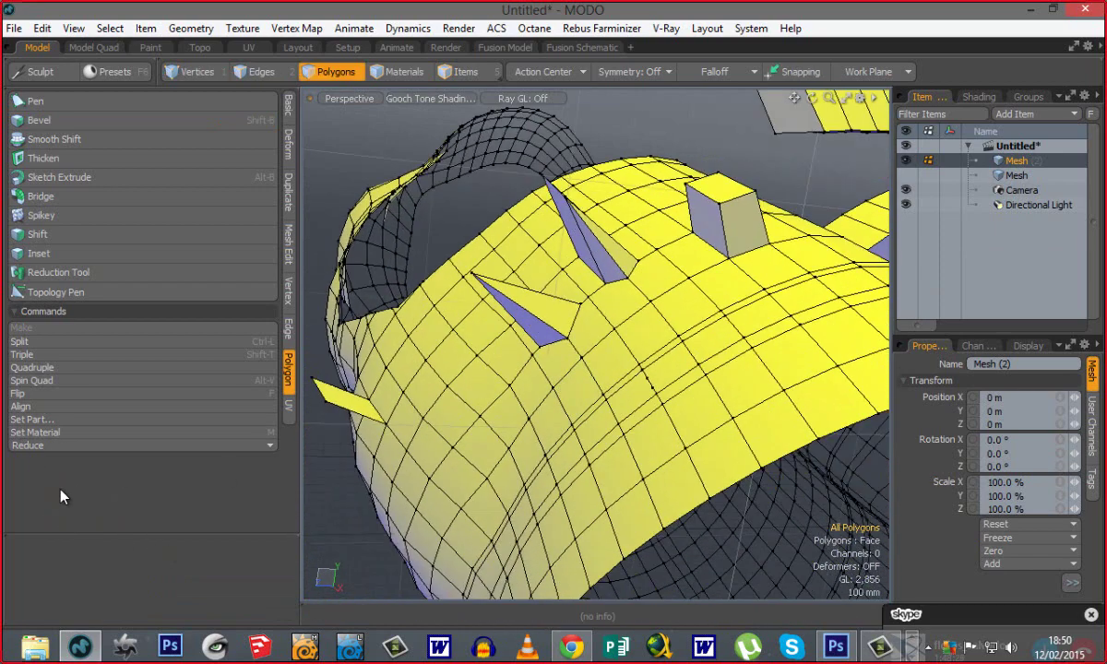
{"action": "left_click_drag", "start_coordinate": [470, 378], "coordinate": [406, 443], "text": "alt"}
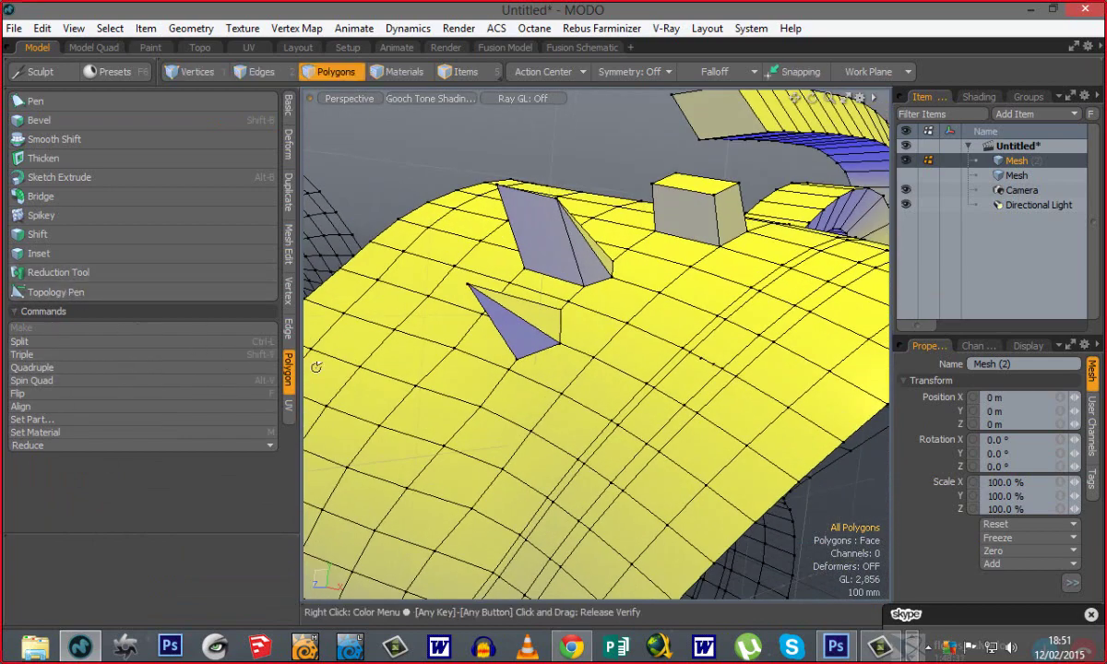
{"action": "left_click_drag", "start_coordinate": [526, 397], "coordinate": [415, 407], "text": "ctrl+alt"}
{"action": "left_click", "coordinate": [102, 276]}
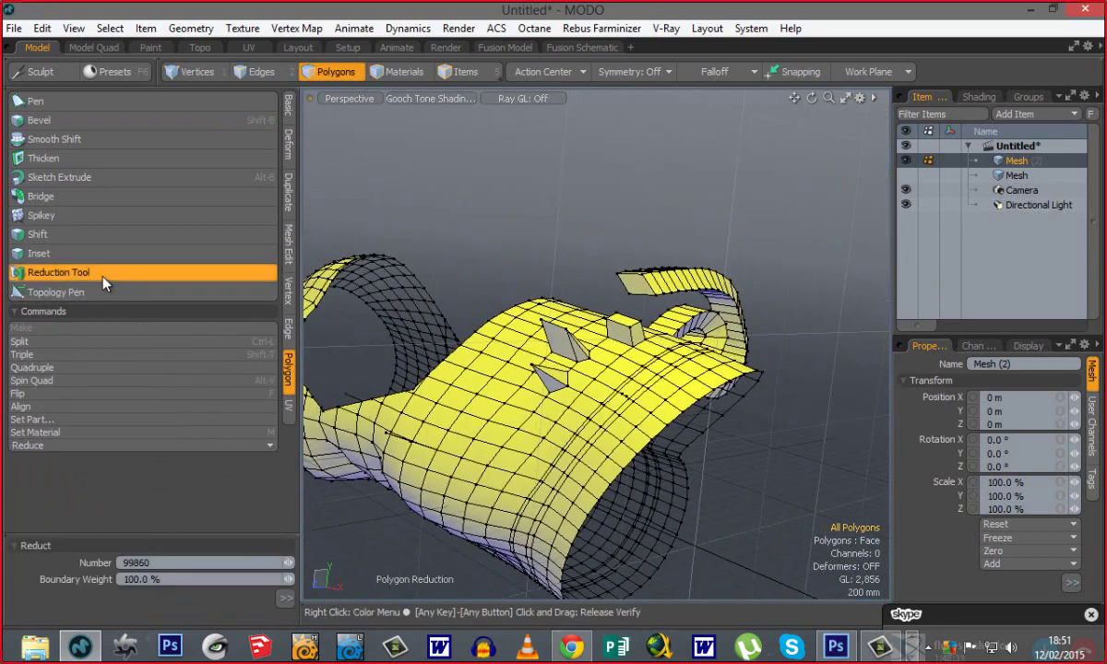
{"action": "left_click_drag", "start_coordinate": [150, 537], "coordinate": [149, 434]}
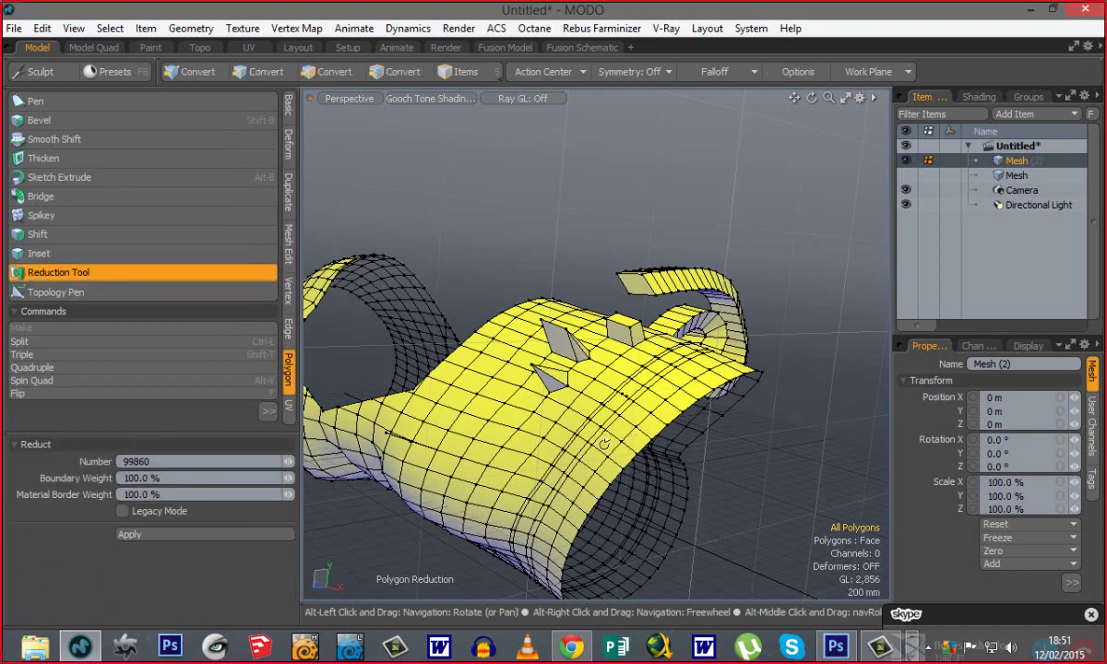
{"action": "left_click_drag", "start_coordinate": [513, 258], "coordinate": [450, 286], "text": "alt"}
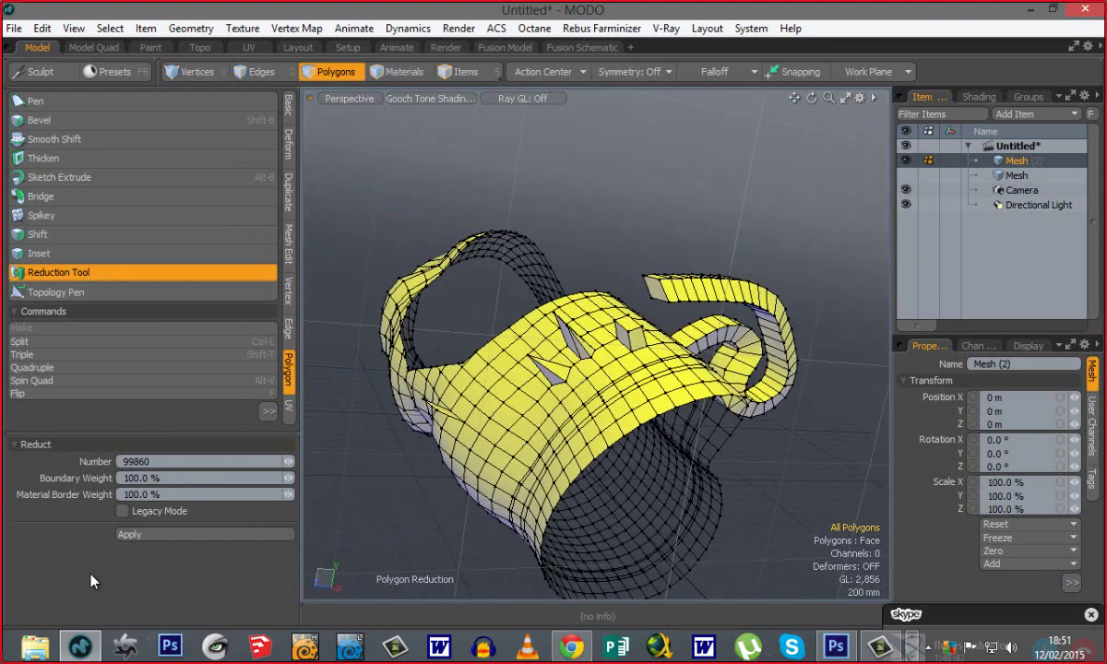
{"action": "key", "text": "q"}
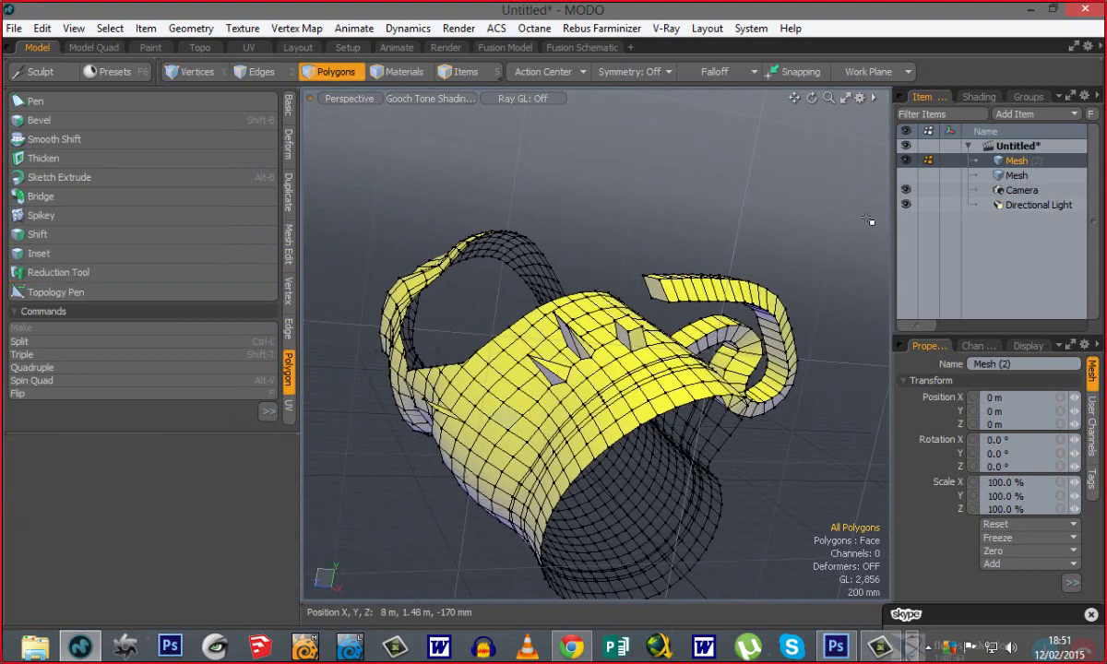
Check the whole mesh's polygon count by selecting it, deselect it, and reduce the mesh with the Reduction Tool's number set to 500.
{"action": "right_click_drag", "start_coordinate": [799, 174], "coordinate": [284, 562]}
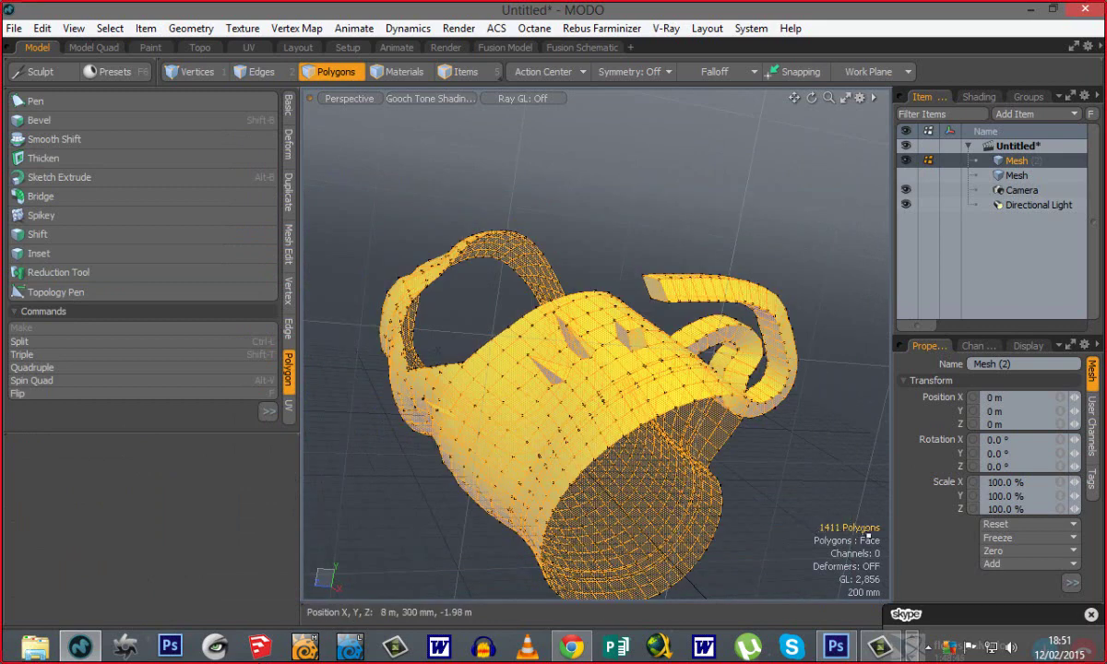
{"action": "left_click", "coordinate": [782, 491]}
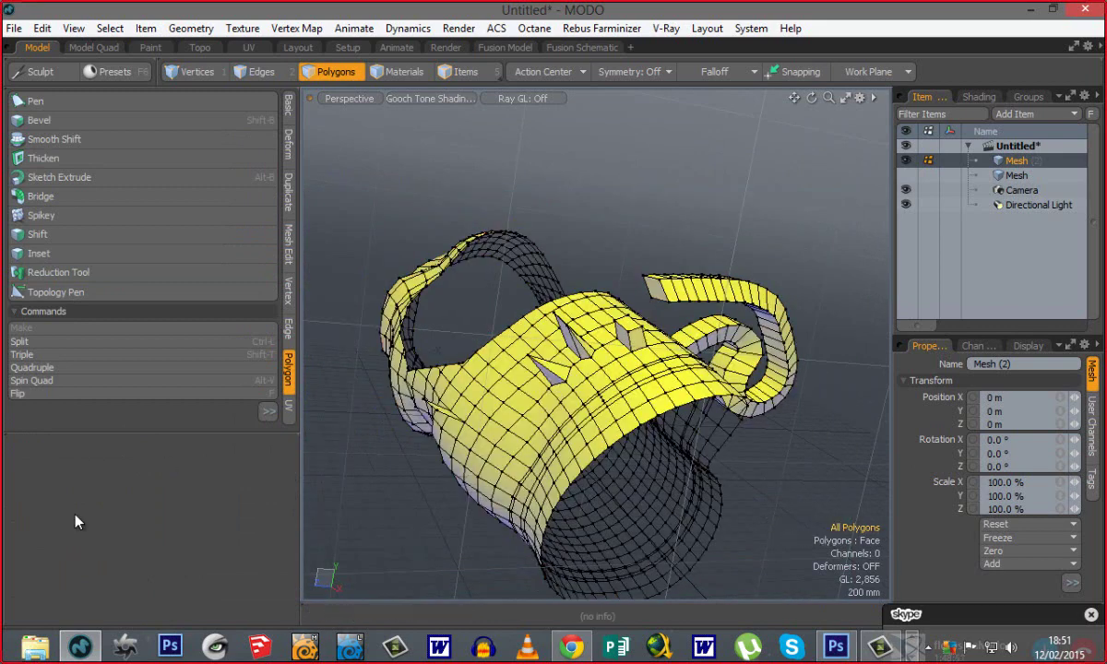
{"action": "left_click", "coordinate": [63, 272]}
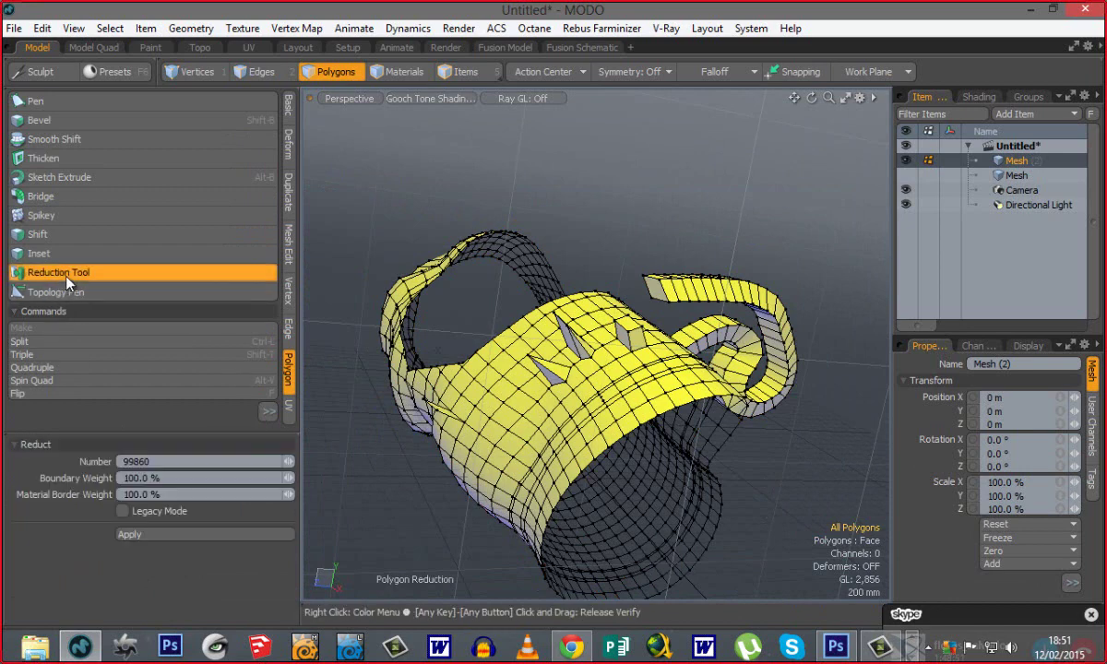
{"action": "left_click", "coordinate": [160, 462]}
{"action": "type", "text": "500"}
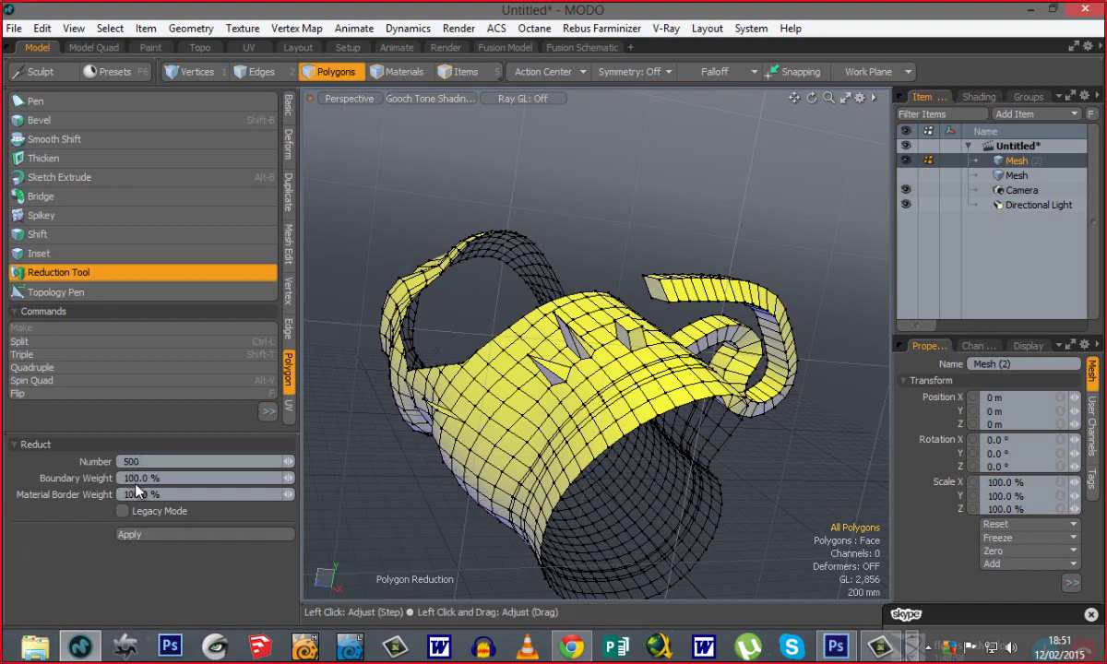
{"action": "left_click", "coordinate": [147, 535]}
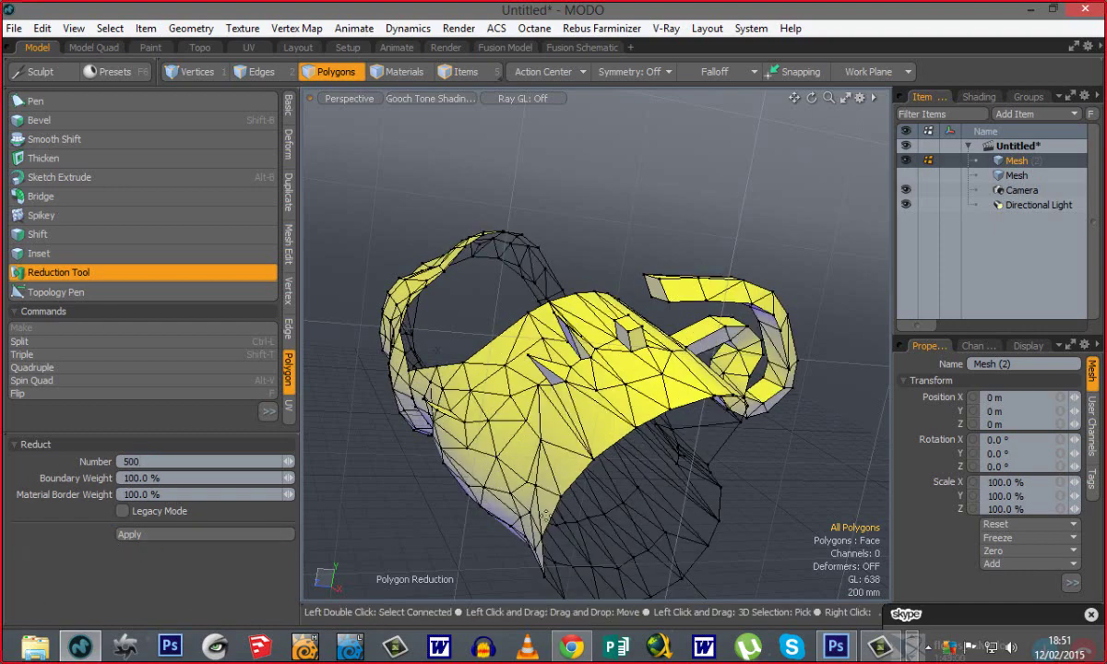
{"action": "key", "text": "space"}
Subdivide the whole reduced mesh three times to smooth it, and inspect the resulting dense surface from several angles.
{"action": "left_click_drag", "start_coordinate": [499, 445], "coordinate": [591, 360], "text": "alt"}
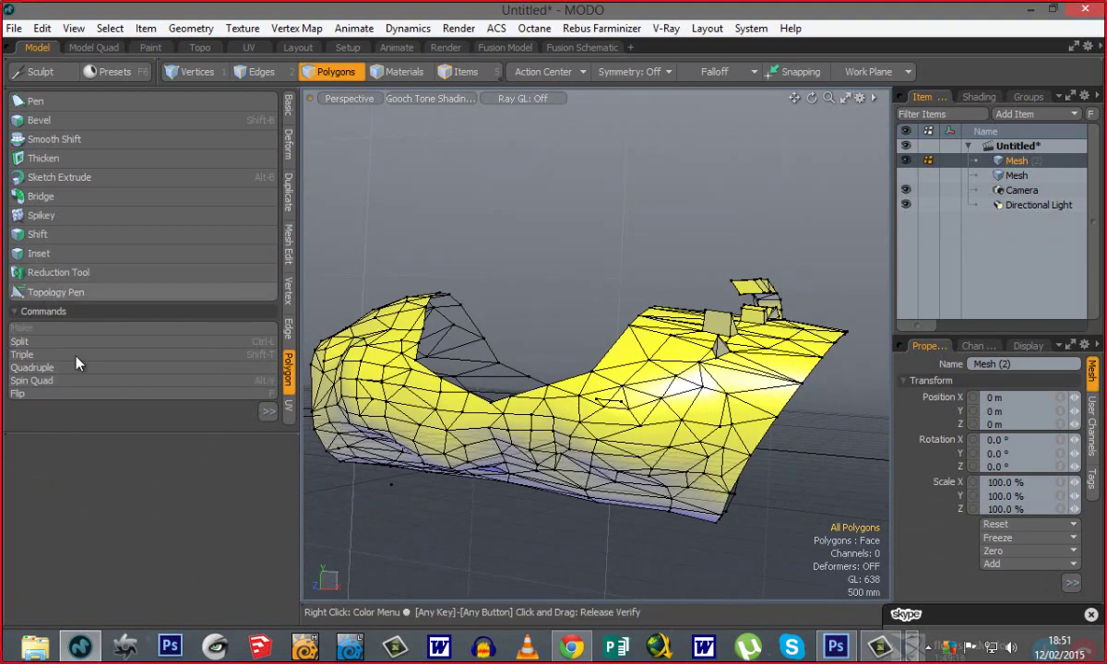
{"action": "left_click_drag", "start_coordinate": [544, 415], "coordinate": [494, 470], "text": "alt"}
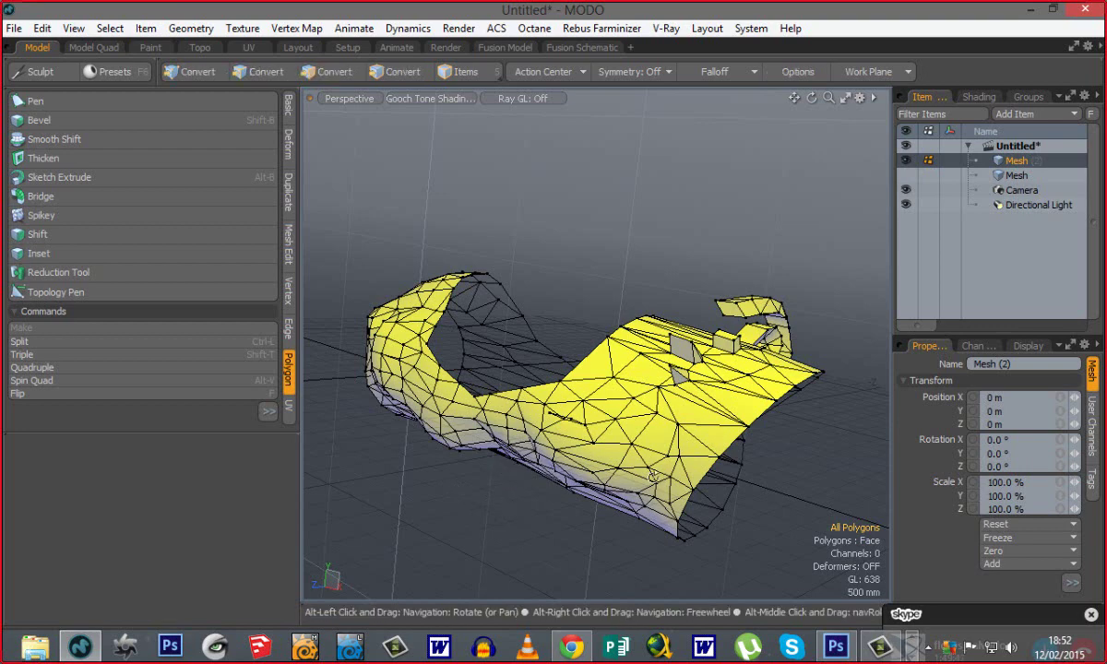
{"action": "left_click_drag", "start_coordinate": [527, 468], "coordinate": [526, 506], "text": "alt"}
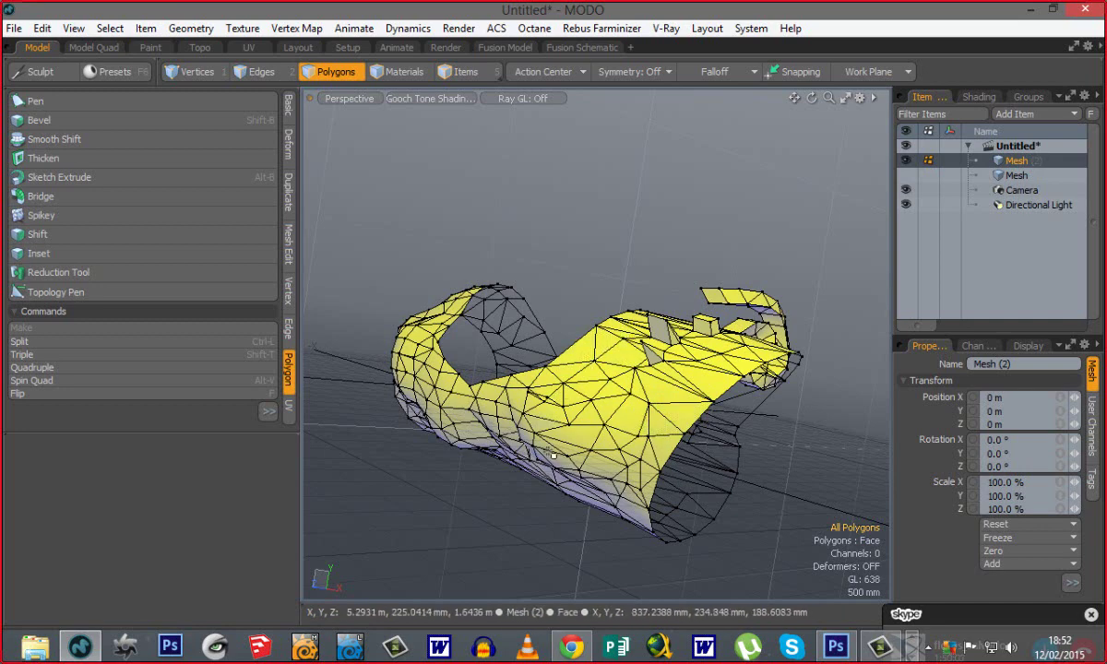
{"action": "left_click_drag", "start_coordinate": [546, 408], "coordinate": [590, 360], "text": "alt"}
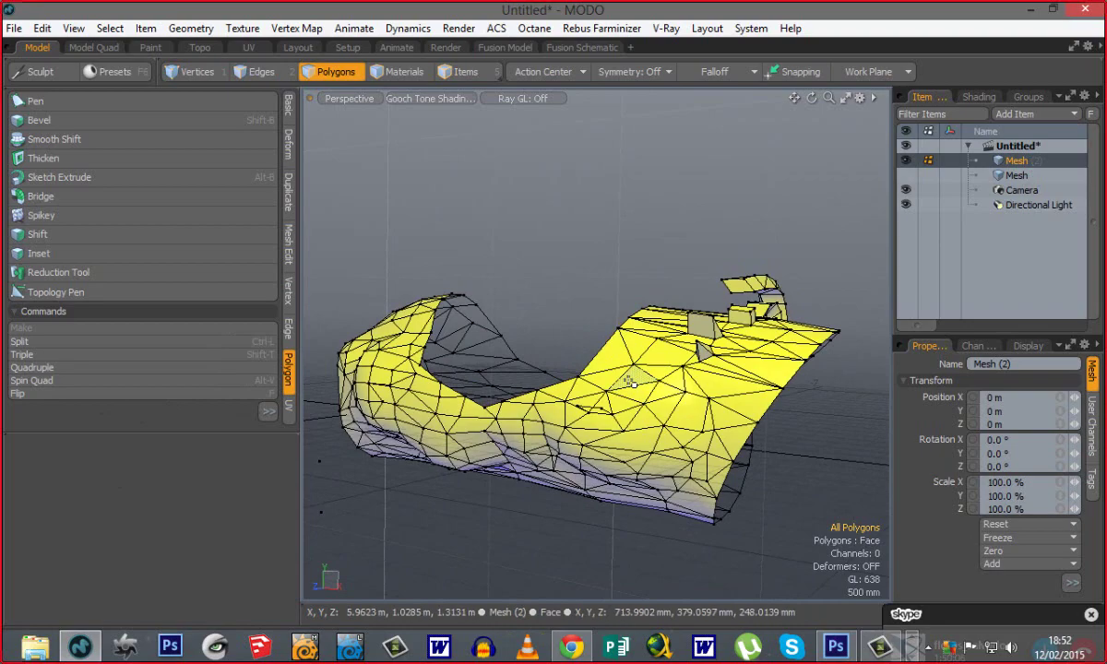
{"action": "key", "text": "shift+d"}
{"action": "key", "text": "shift+d"}
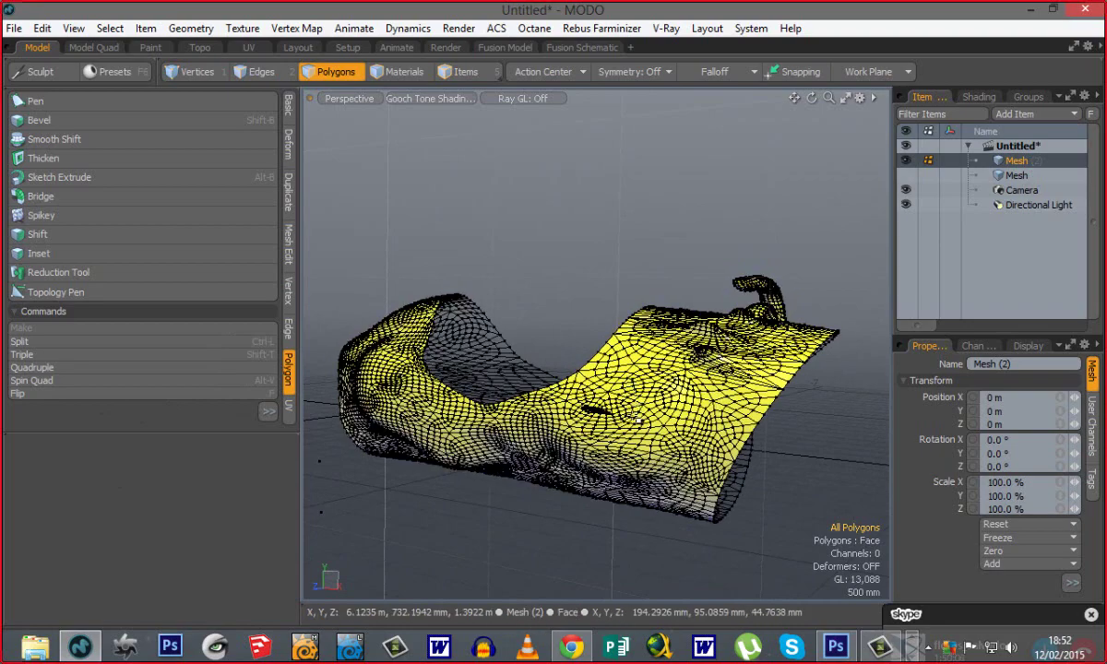
{"action": "left_click_drag", "start_coordinate": [599, 349], "coordinate": [701, 383], "text": "ctrl+alt"}
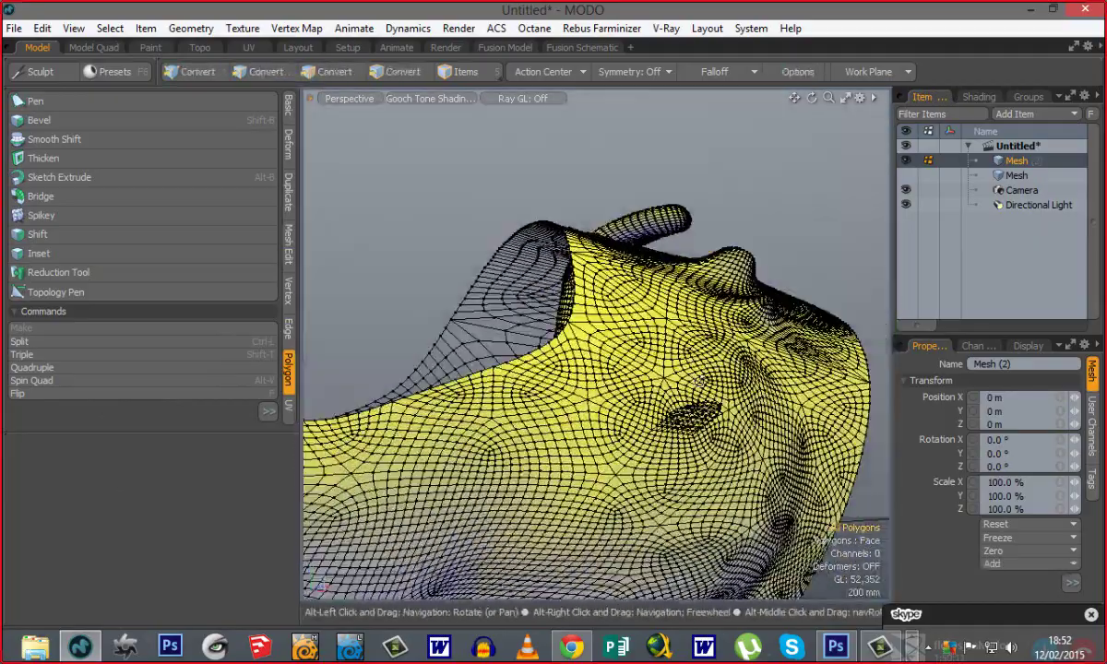
{"action": "left_click_drag", "start_coordinate": [573, 409], "coordinate": [586, 282], "text": "alt"}
{"action": "left_click_drag", "start_coordinate": [660, 355], "coordinate": [562, 215], "text": "alt"}
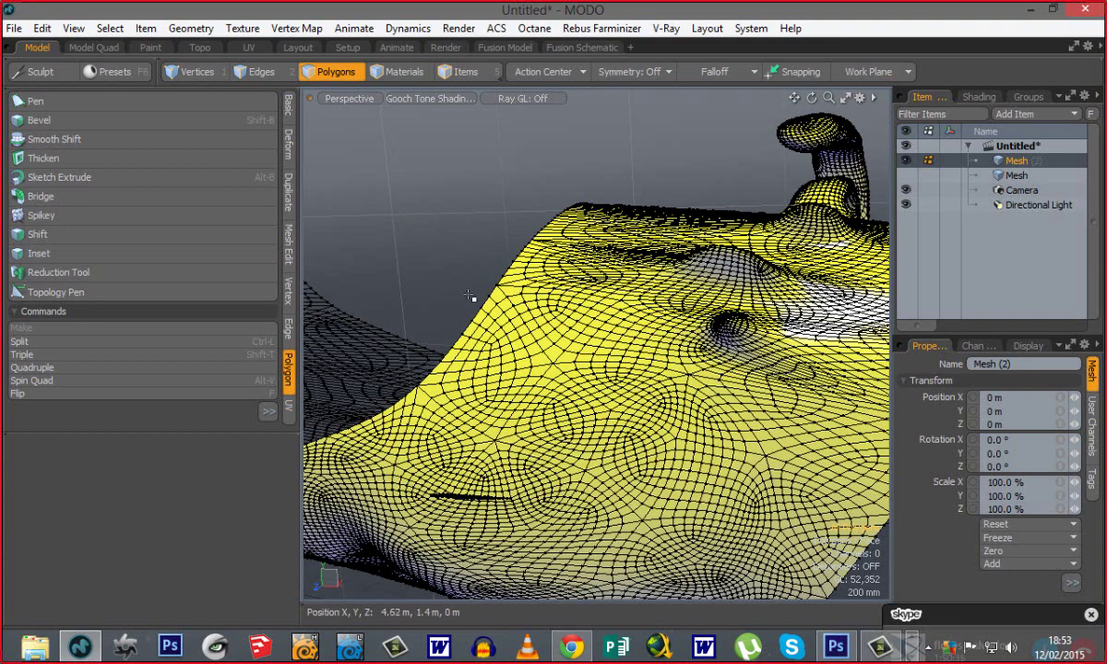
{"action": "left_click_drag", "start_coordinate": [471, 298], "coordinate": [546, 323], "text": "alt"}
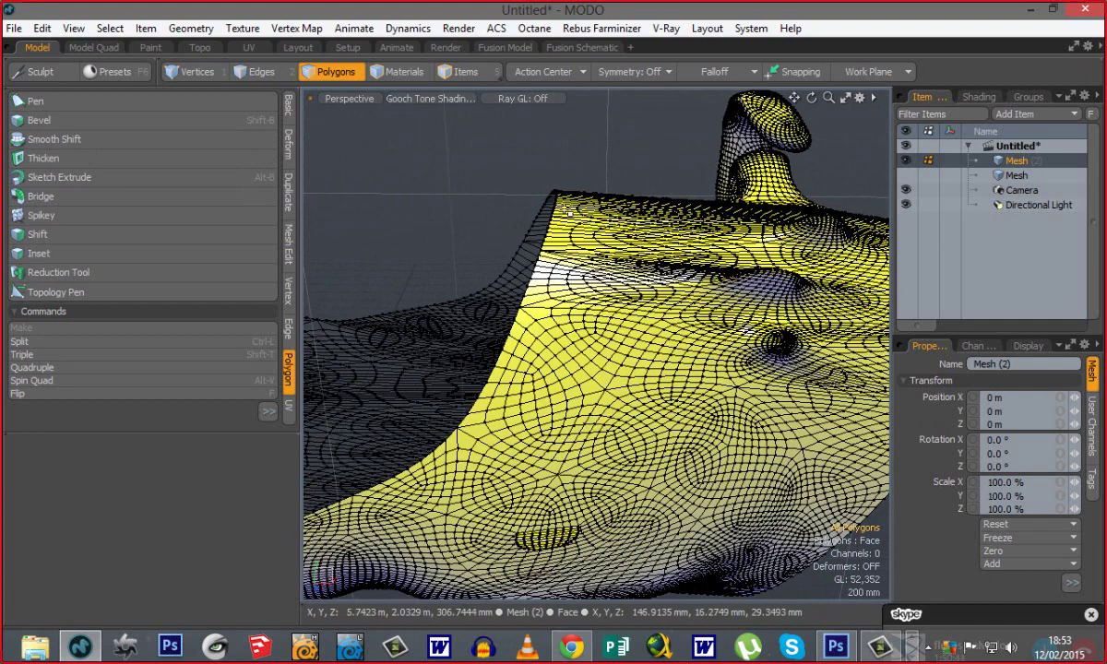
Enlarge the polygon tools area to reveal the remaining commands, and look over the Reduce options.
{"action": "left_click_drag", "start_coordinate": [597, 408], "coordinate": [517, 281], "text": "alt"}
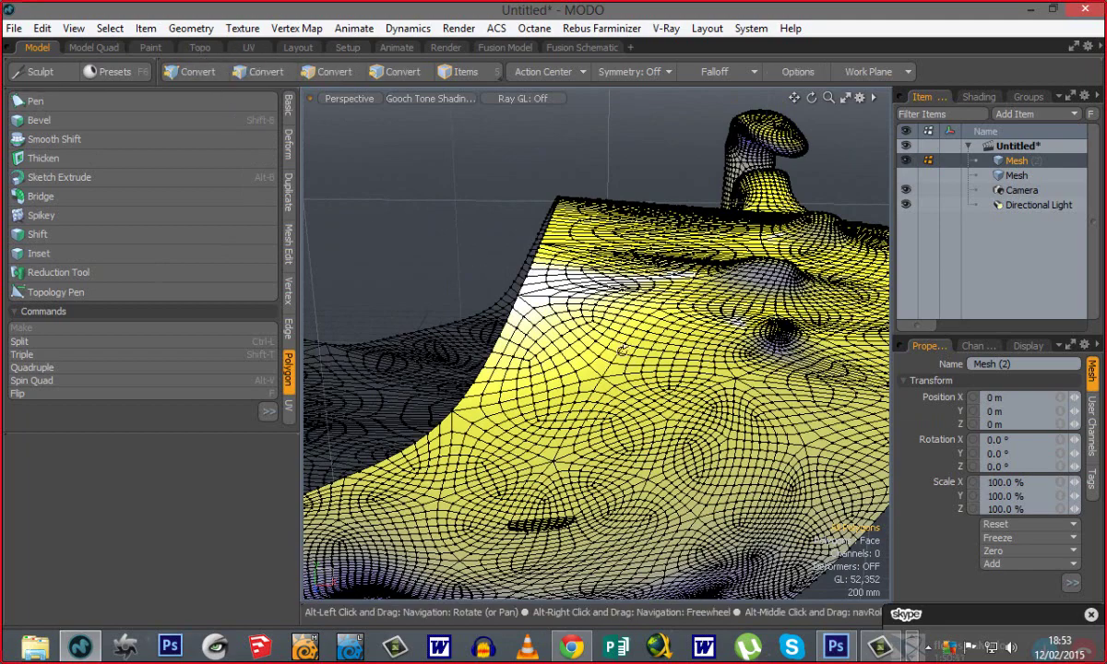
{"action": "left_click_drag", "start_coordinate": [478, 258], "coordinate": [494, 294], "text": "alt"}
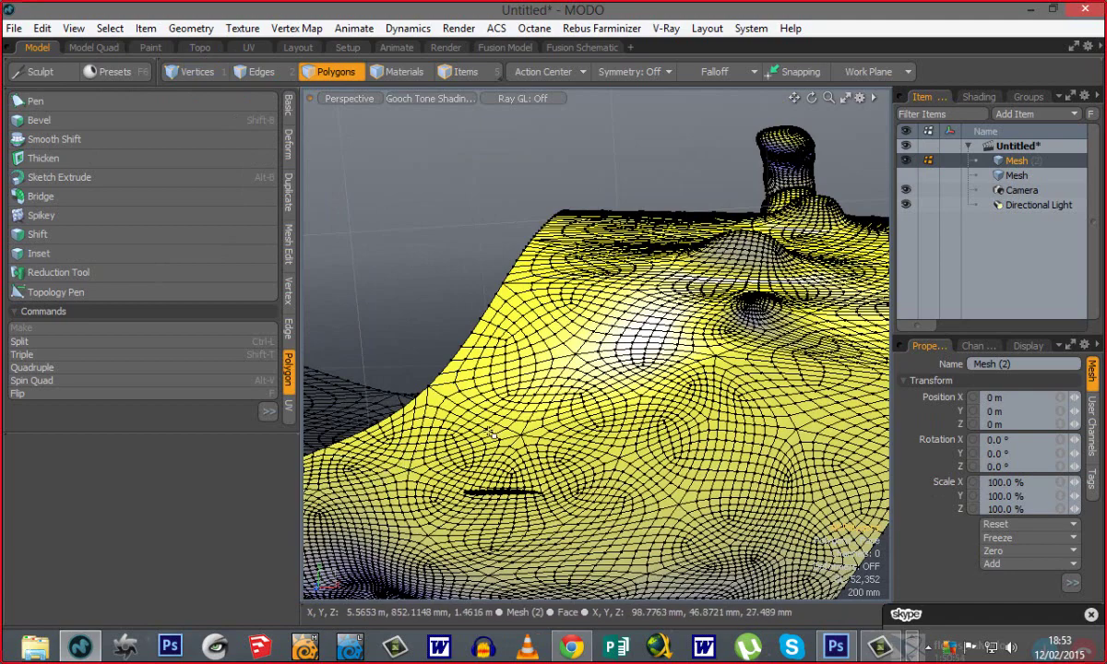
{"action": "left_click_drag", "start_coordinate": [370, 438], "coordinate": [803, 249], "text": "alt"}
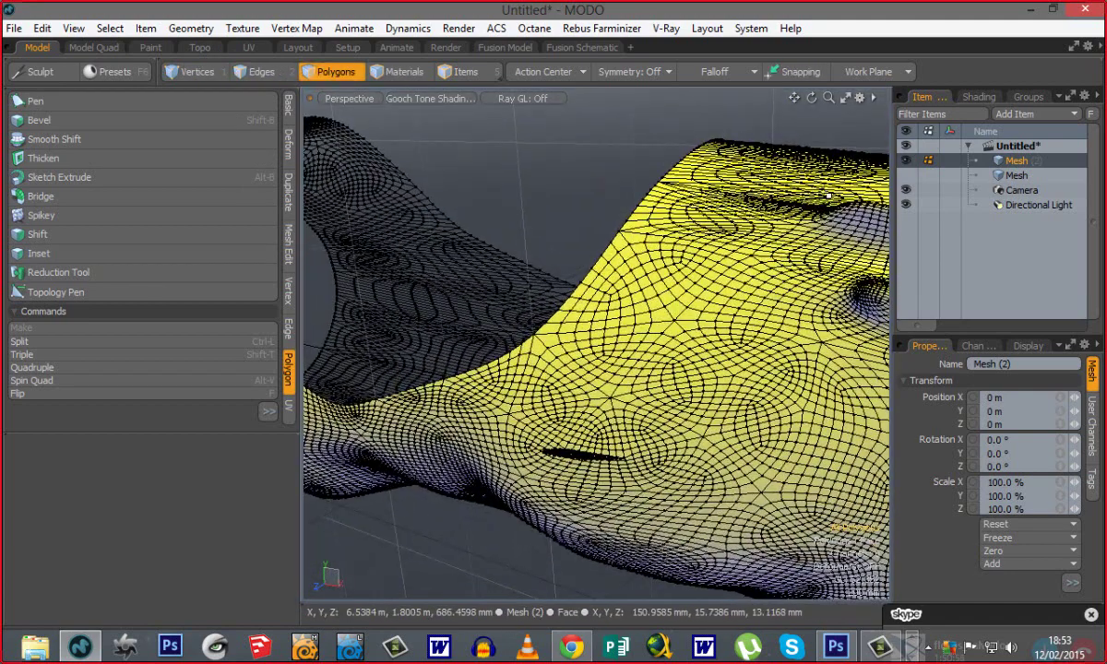
{"action": "left_click_drag", "start_coordinate": [804, 249], "coordinate": [504, 506], "text": "ctrl+alt"}
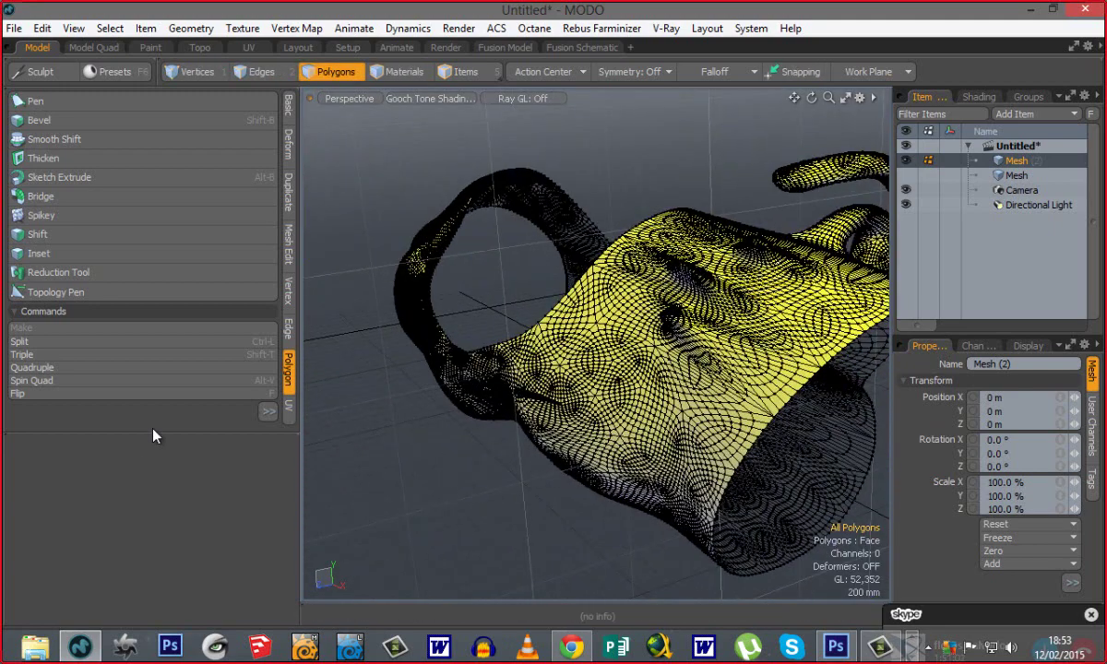
{"action": "left_click_drag", "start_coordinate": [142, 450], "coordinate": [152, 526]}
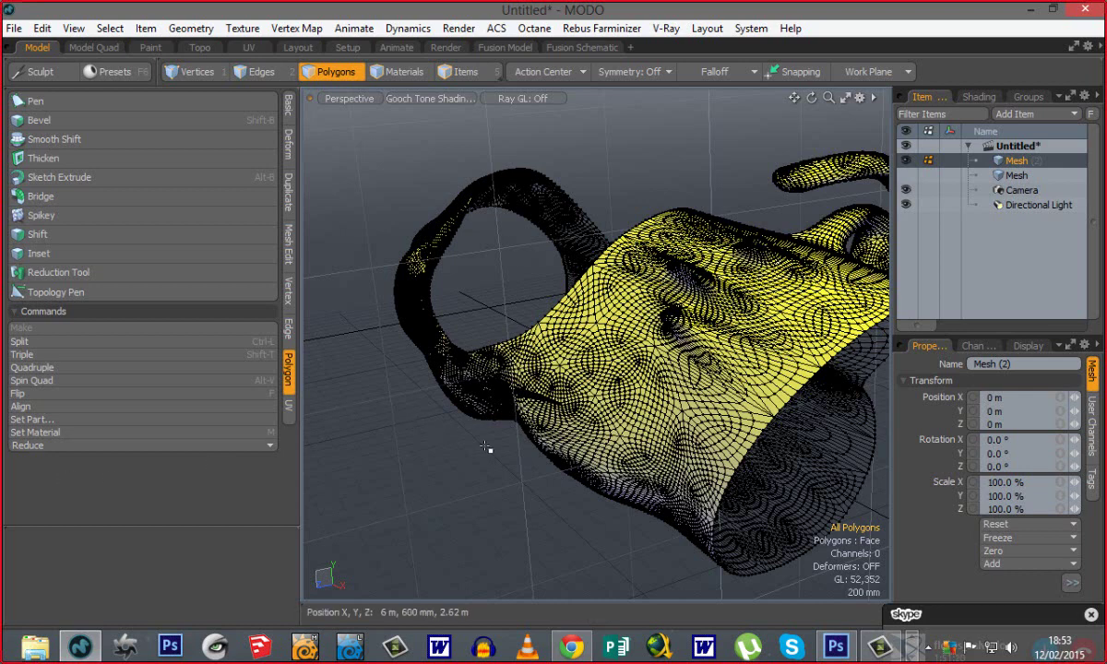
{"action": "left_click_drag", "start_coordinate": [486, 447], "coordinate": [532, 482], "text": "alt"}
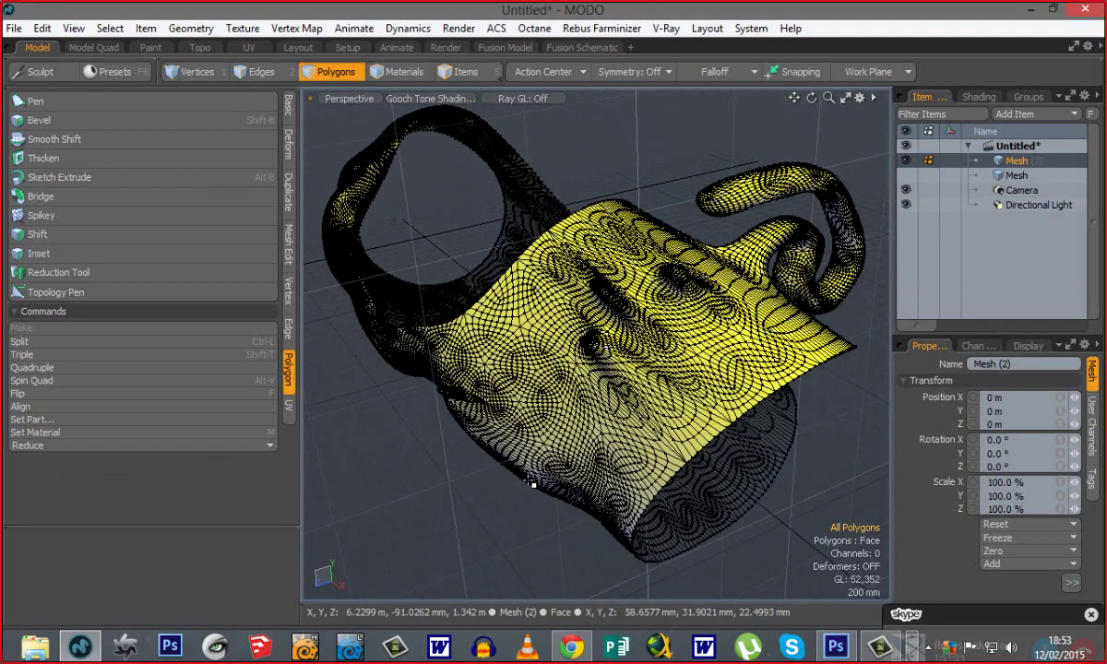
{"action": "left_click_drag", "start_coordinate": [398, 501], "coordinate": [536, 485], "text": "alt"}
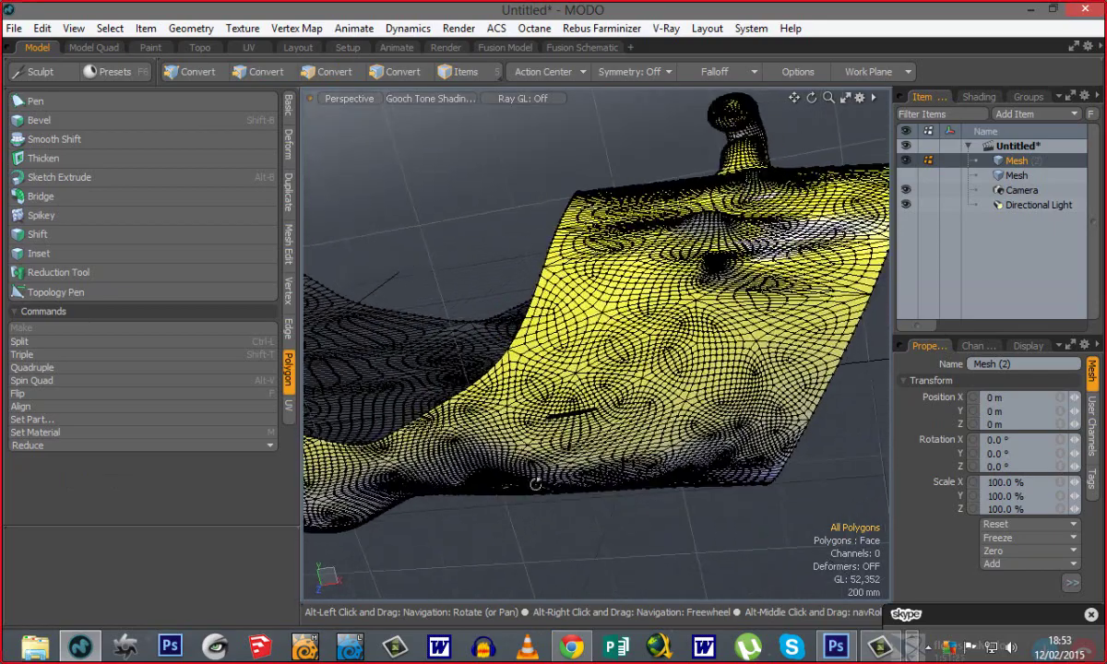
{"action": "left_click_drag", "start_coordinate": [500, 360], "coordinate": [642, 567], "text": "alt"}
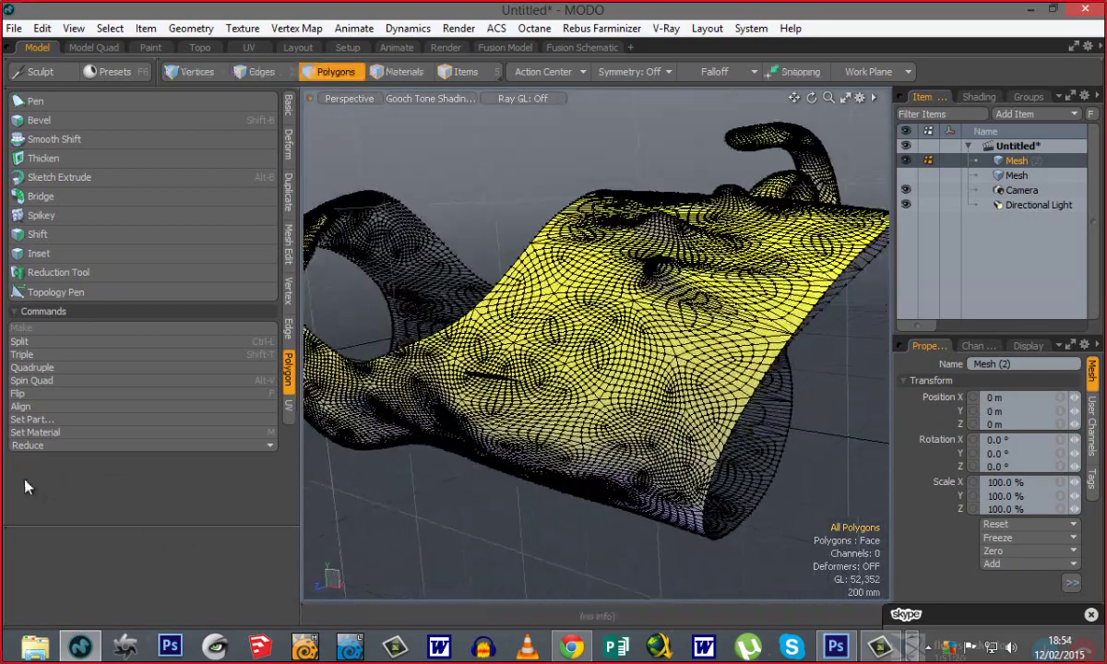
{"action": "left_click", "coordinate": [46, 444]}
{"action": "left_click", "coordinate": [134, 492]}
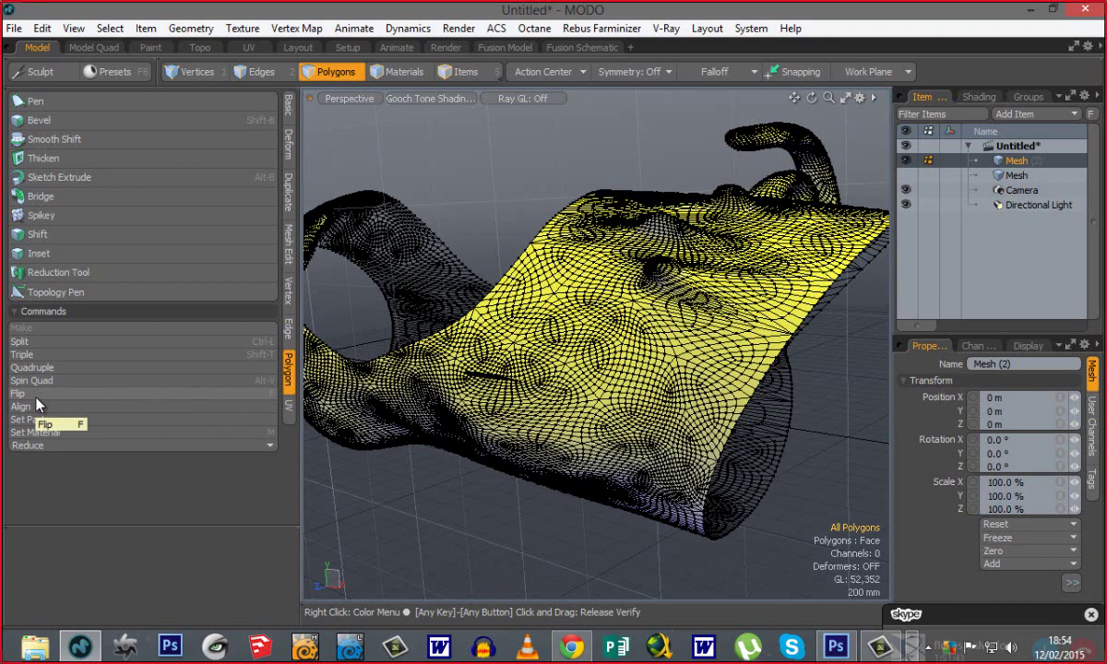
{"action": "left_click_drag", "start_coordinate": [473, 507], "coordinate": [486, 501], "text": "alt"}
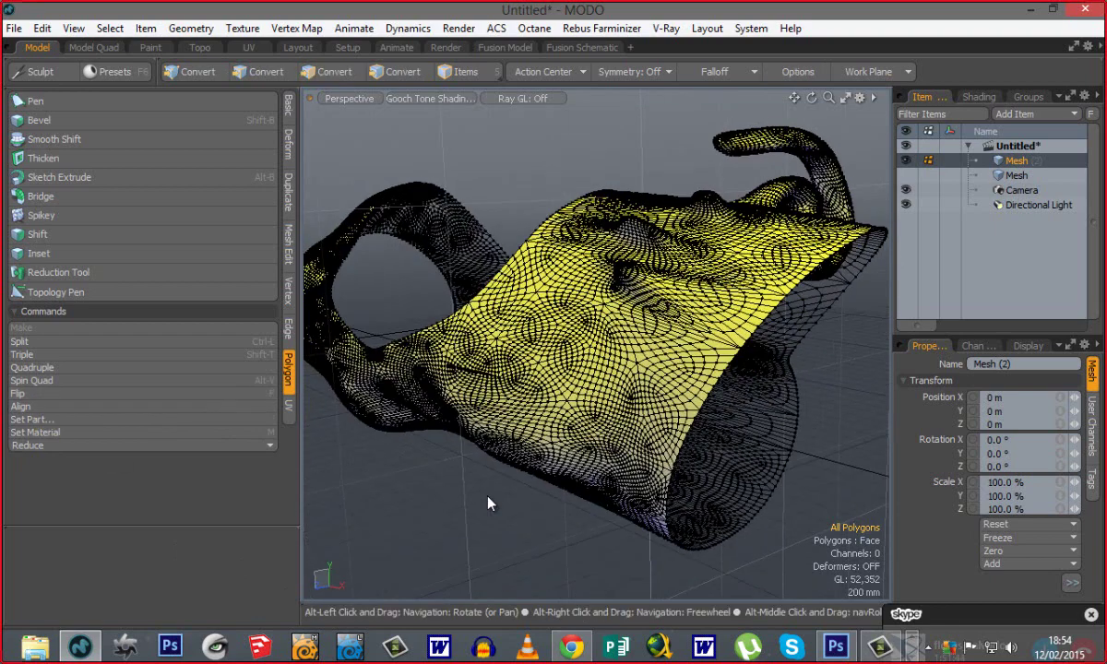
Show the UV tools, examine the subdivided mesh from several sides, and shrink the tools area.
{"action": "left_click", "coordinate": [288, 406]}
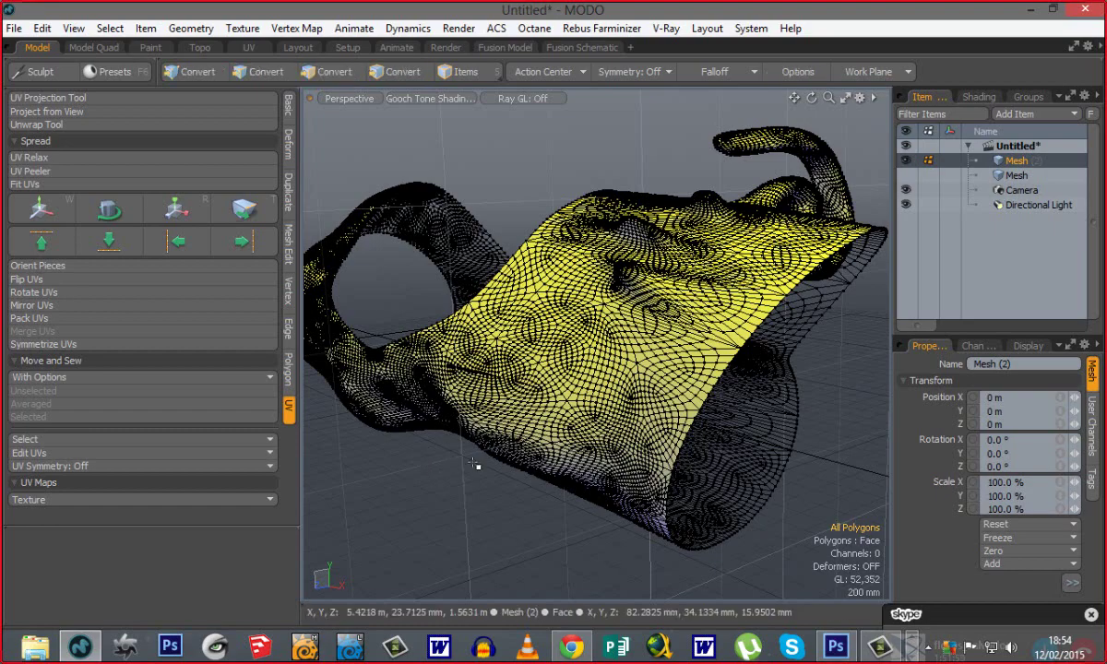
{"action": "left_click_drag", "start_coordinate": [432, 469], "coordinate": [572, 491], "text": "alt"}
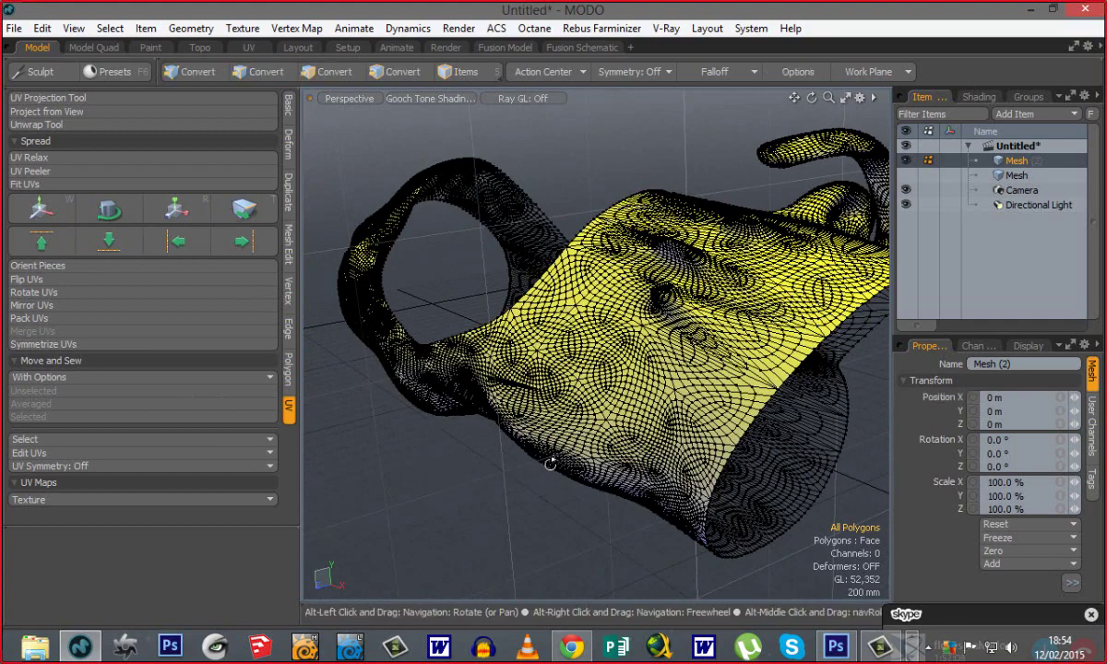
{"action": "left_click_drag", "start_coordinate": [546, 437], "coordinate": [541, 519], "text": "alt"}
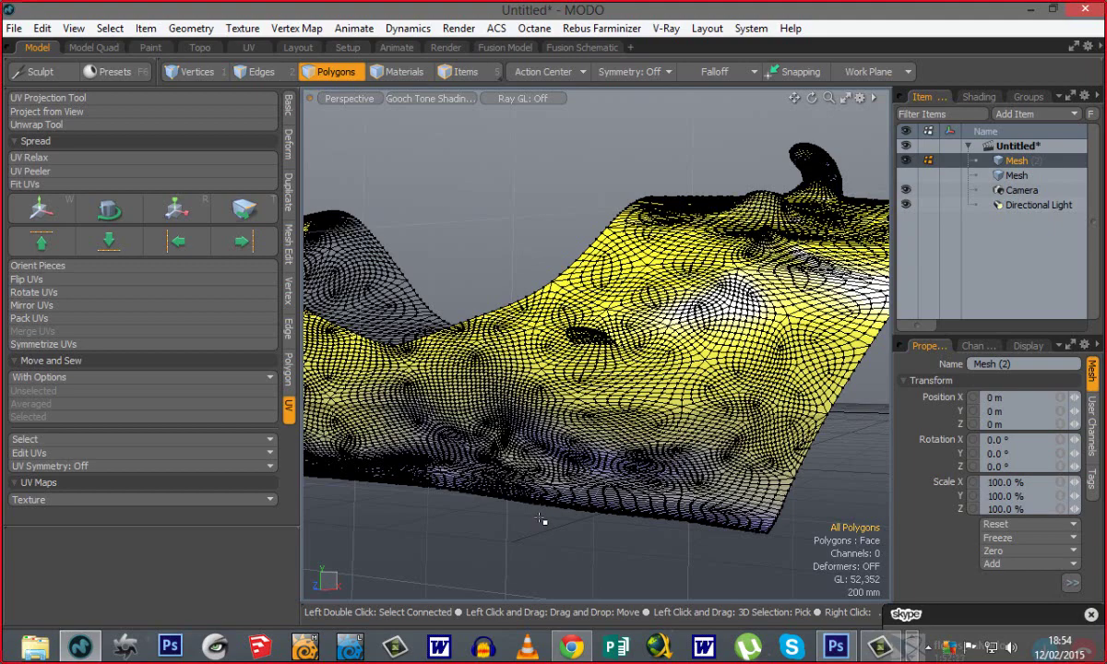
{"action": "left_click_drag", "start_coordinate": [541, 519], "coordinate": [531, 378], "text": "alt"}
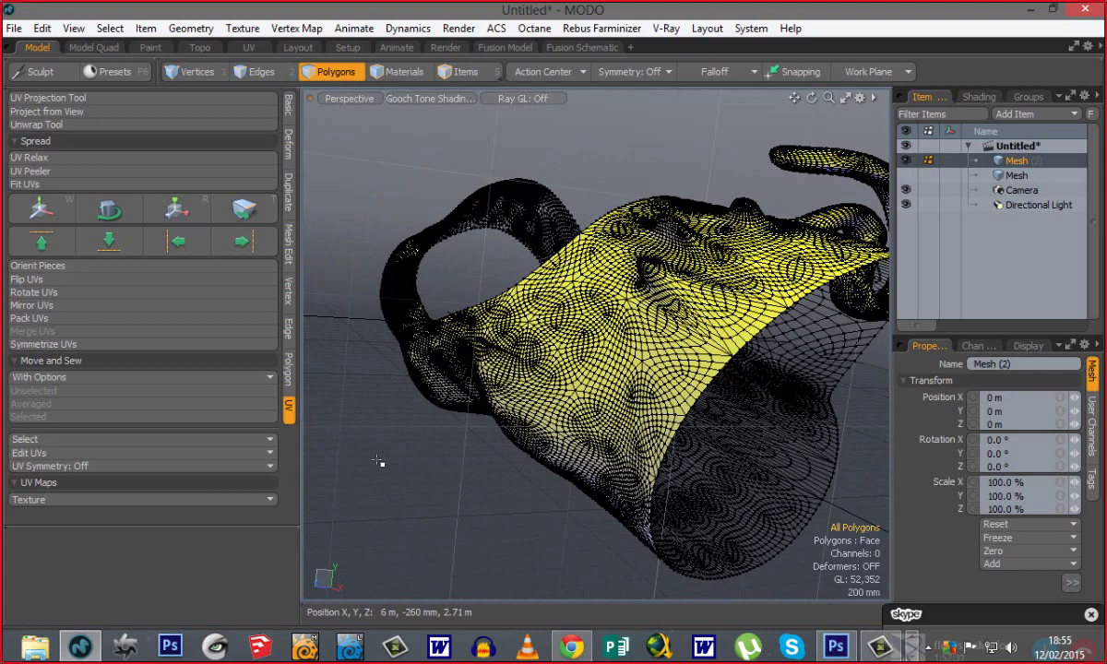
{"action": "left_click_drag", "start_coordinate": [517, 452], "coordinate": [646, 521], "text": "alt"}
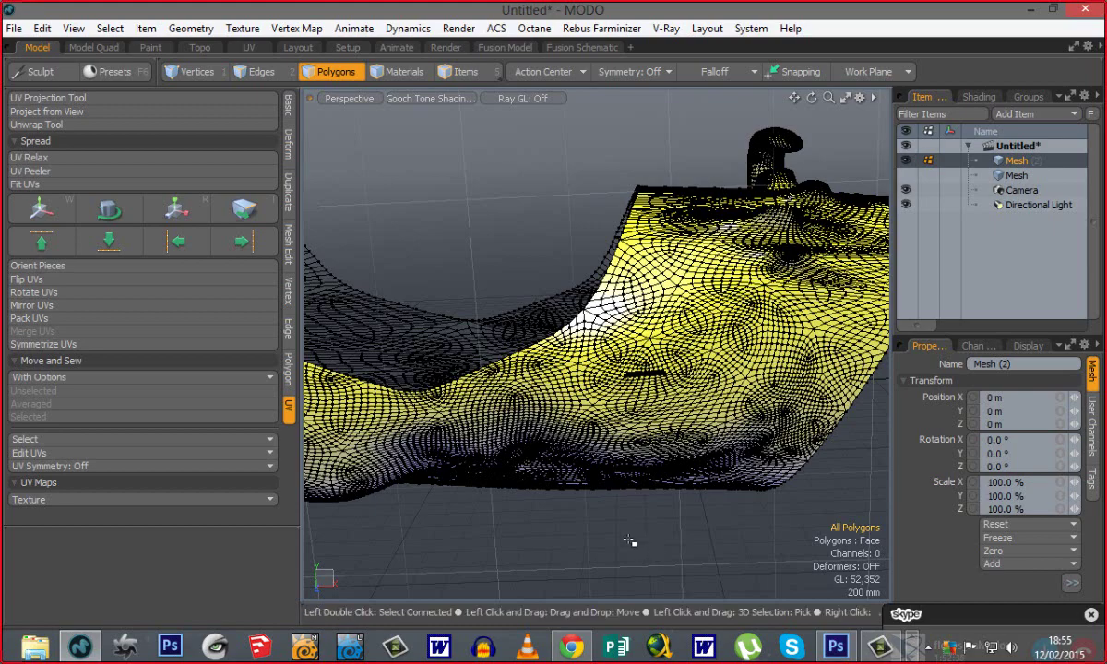
{"action": "left_click_drag", "start_coordinate": [736, 527], "coordinate": [583, 500], "text": "alt"}
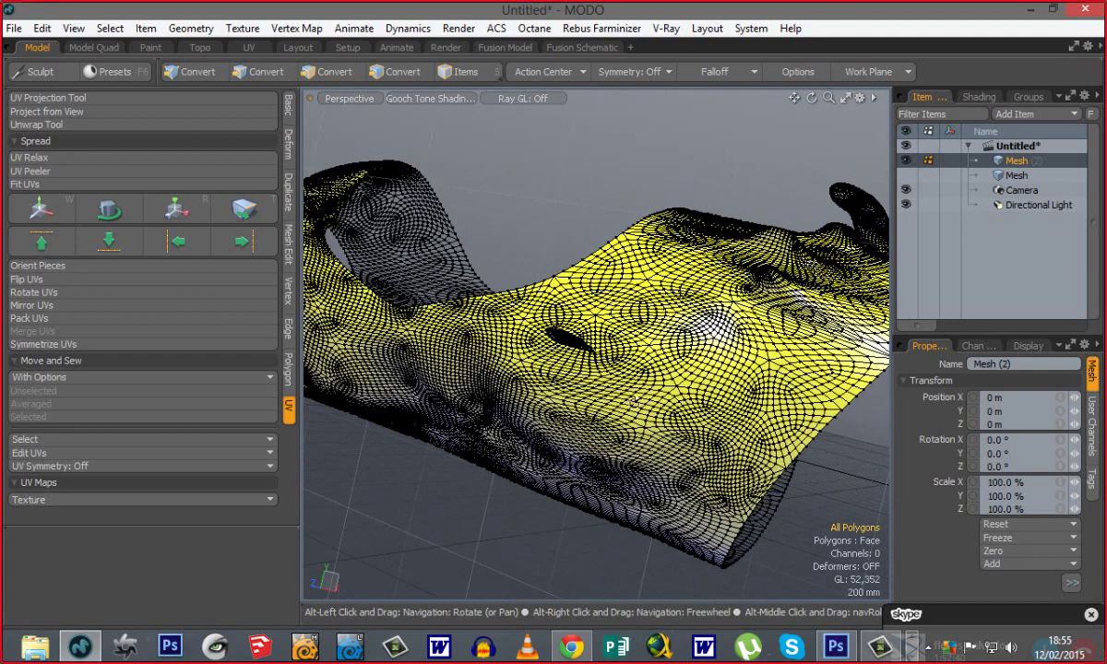
{"action": "left_click_drag", "start_coordinate": [635, 402], "coordinate": [491, 380], "text": "alt"}
{"action": "left_click_drag", "start_coordinate": [601, 357], "coordinate": [616, 420], "text": "alt"}
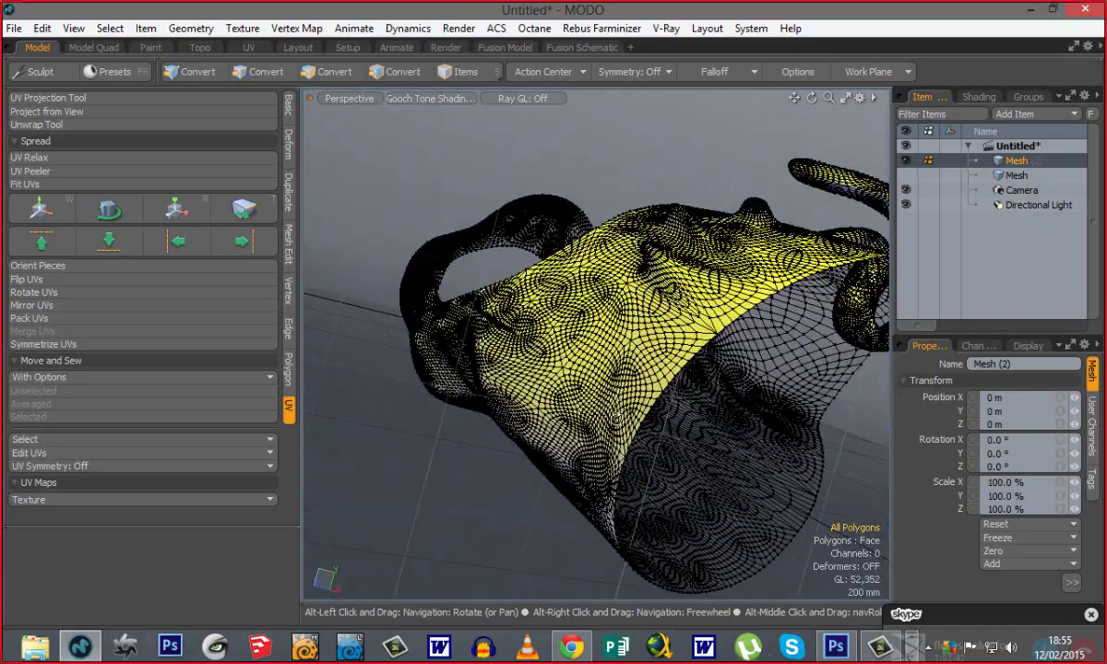
{"action": "left_click_drag", "start_coordinate": [571, 355], "coordinate": [539, 287], "text": "alt"}
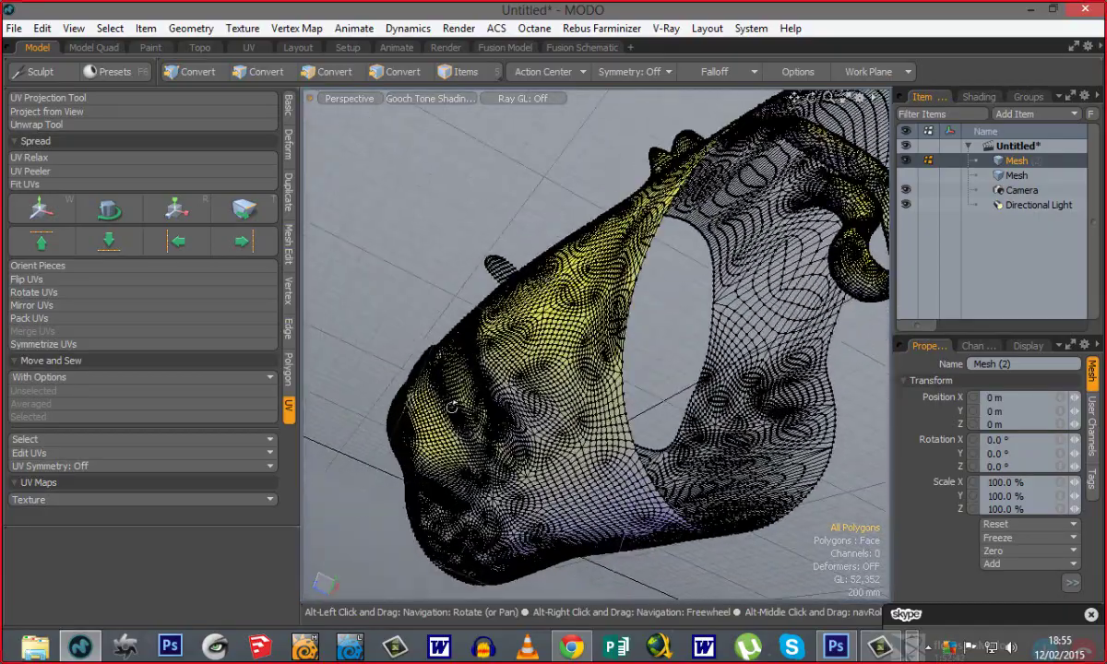
{"action": "left_click_drag", "start_coordinate": [450, 406], "coordinate": [720, 168], "text": "alt"}
{"action": "left_click_drag", "start_coordinate": [378, 265], "coordinate": [553, 379], "text": "alt"}
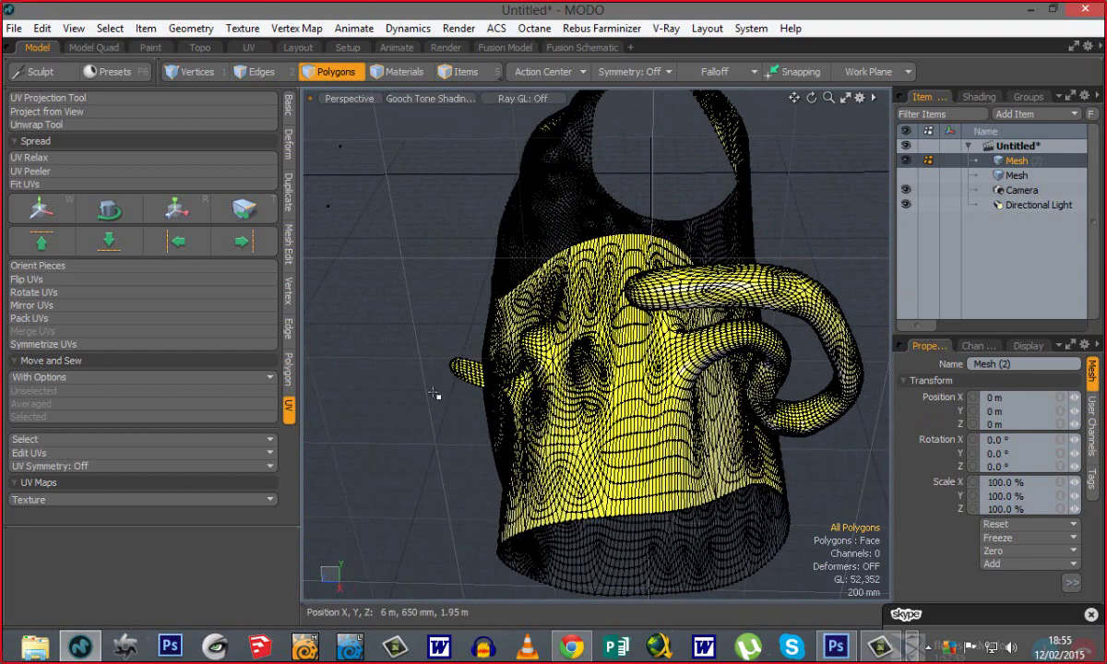
{"action": "left_click_drag", "start_coordinate": [452, 403], "coordinate": [542, 380], "text": "alt"}
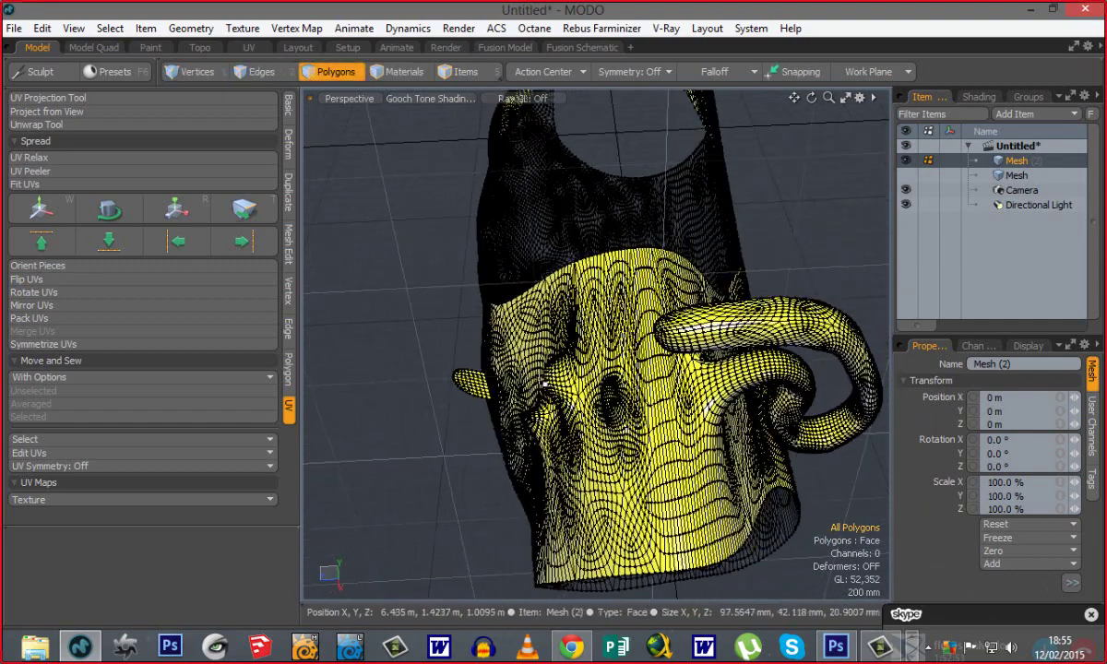
{"action": "left_click_drag", "start_coordinate": [546, 384], "coordinate": [613, 386], "text": "alt"}
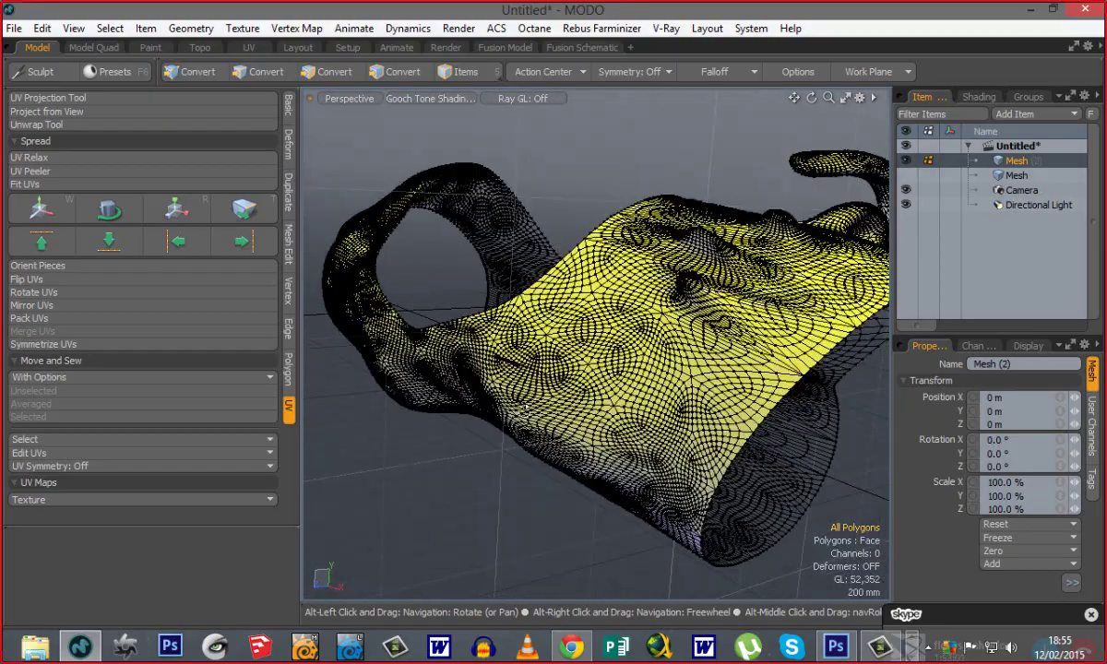
{"action": "left_click_drag", "start_coordinate": [492, 386], "coordinate": [526, 363], "text": "alt"}
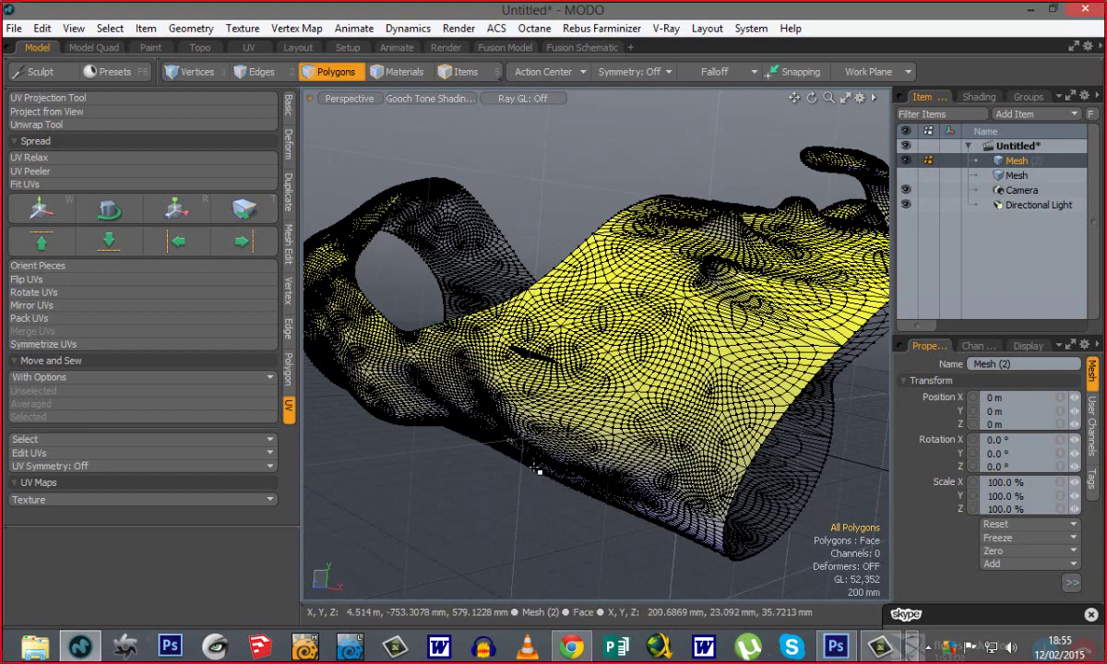
{"action": "left_click_drag", "start_coordinate": [601, 393], "coordinate": [419, 411], "text": "alt"}
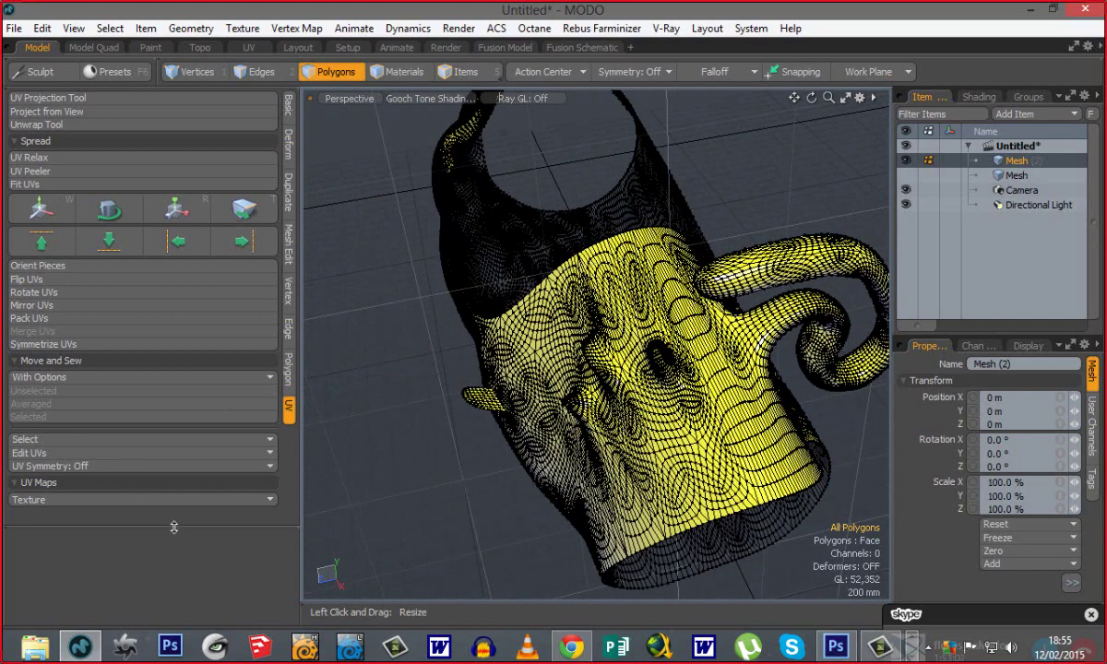
{"action": "left_click_drag", "start_coordinate": [173, 526], "coordinate": [160, 457]}
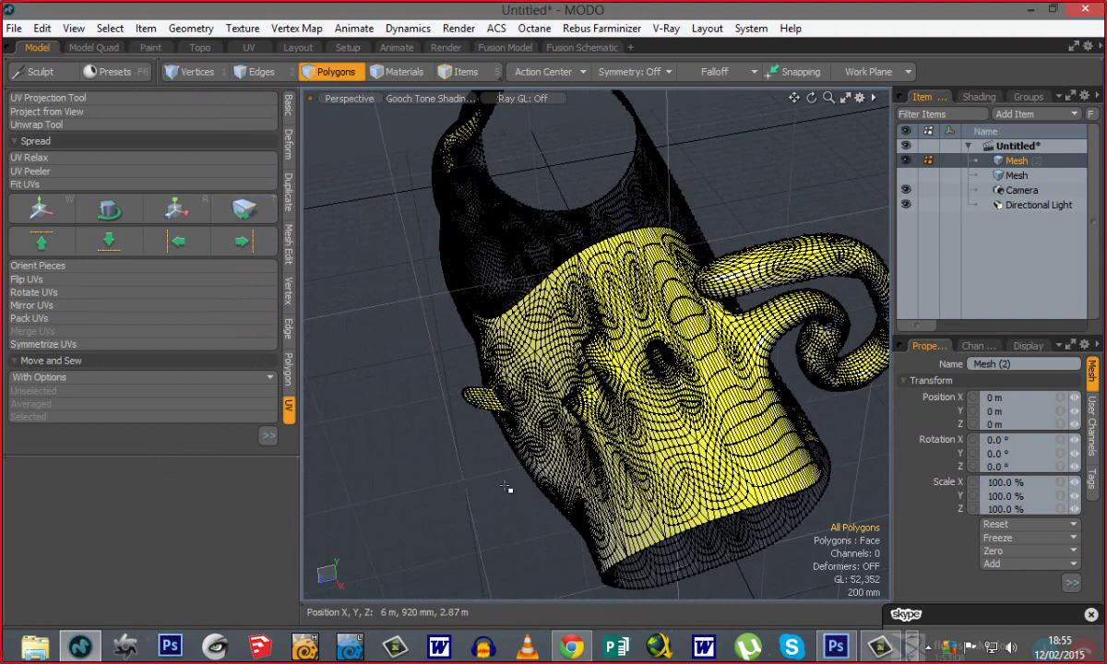
Examine the small flat fin protruding from the side of the mesh and its surrounding topology up close.
{"action": "left_click_drag", "start_coordinate": [491, 467], "coordinate": [515, 517], "text": "alt"}
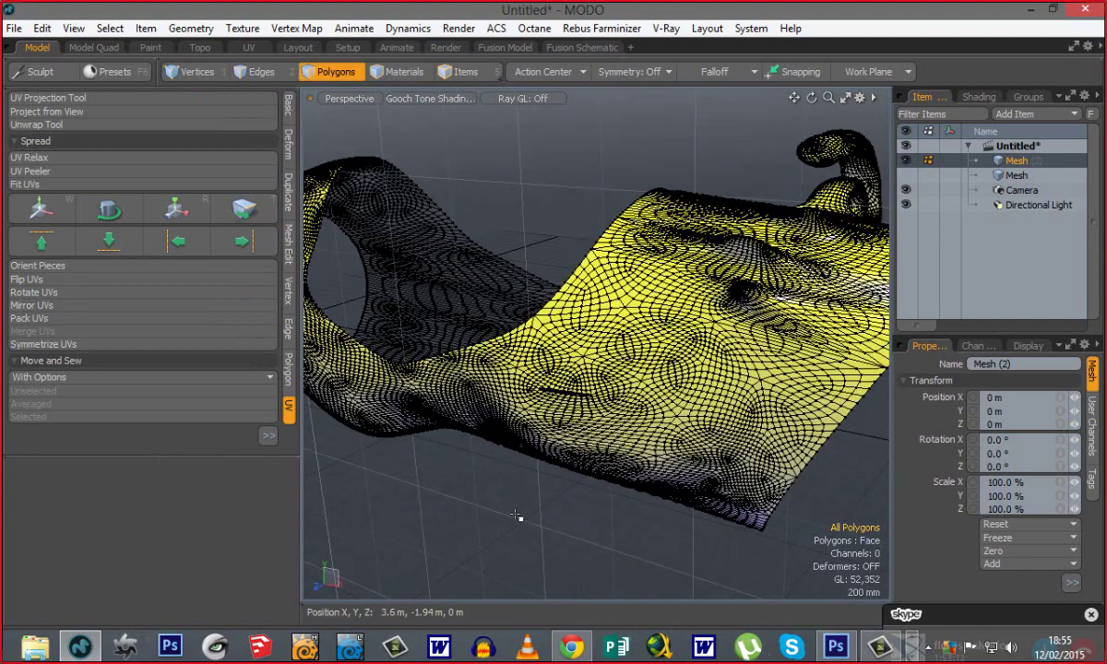
{"action": "left_click_drag", "start_coordinate": [550, 501], "coordinate": [507, 536], "text": "alt"}
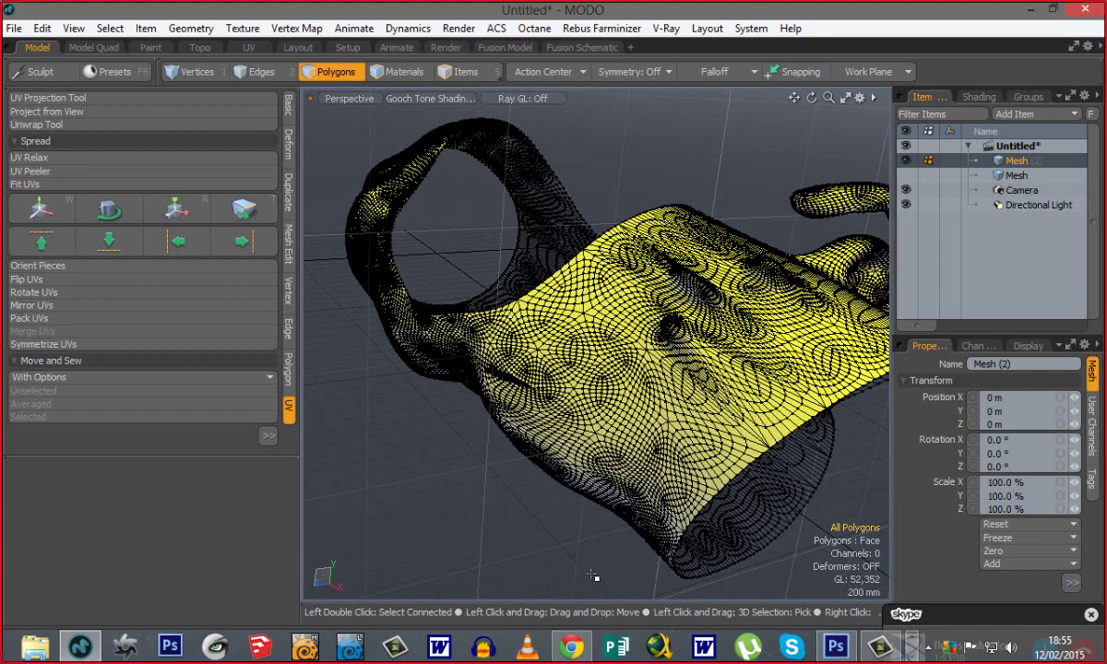
{"action": "left_click_drag", "start_coordinate": [591, 575], "coordinate": [470, 506], "text": "alt"}
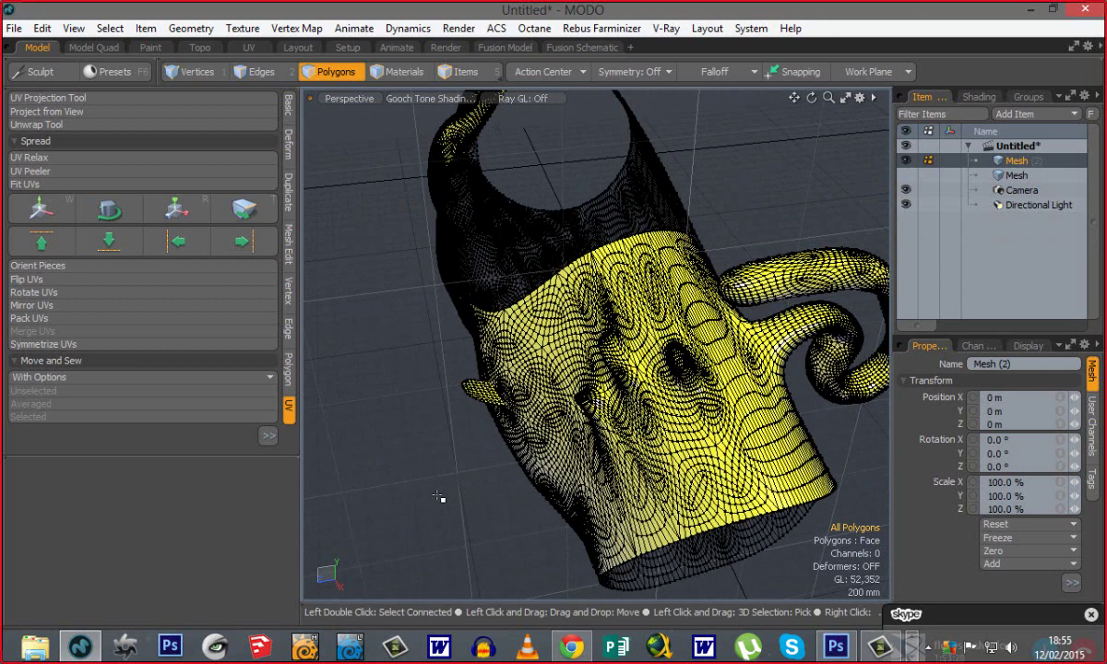
{"action": "left_click_drag", "start_coordinate": [558, 398], "coordinate": [430, 469], "text": "alt"}
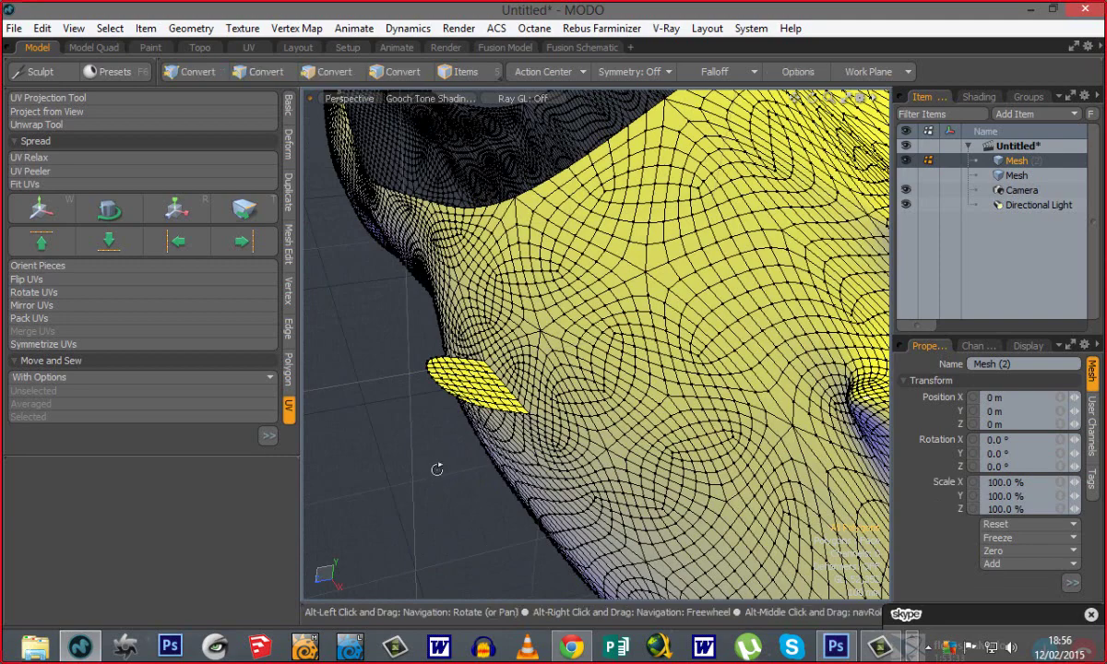
{"action": "left_click_drag", "start_coordinate": [430, 468], "coordinate": [445, 555], "text": "alt"}
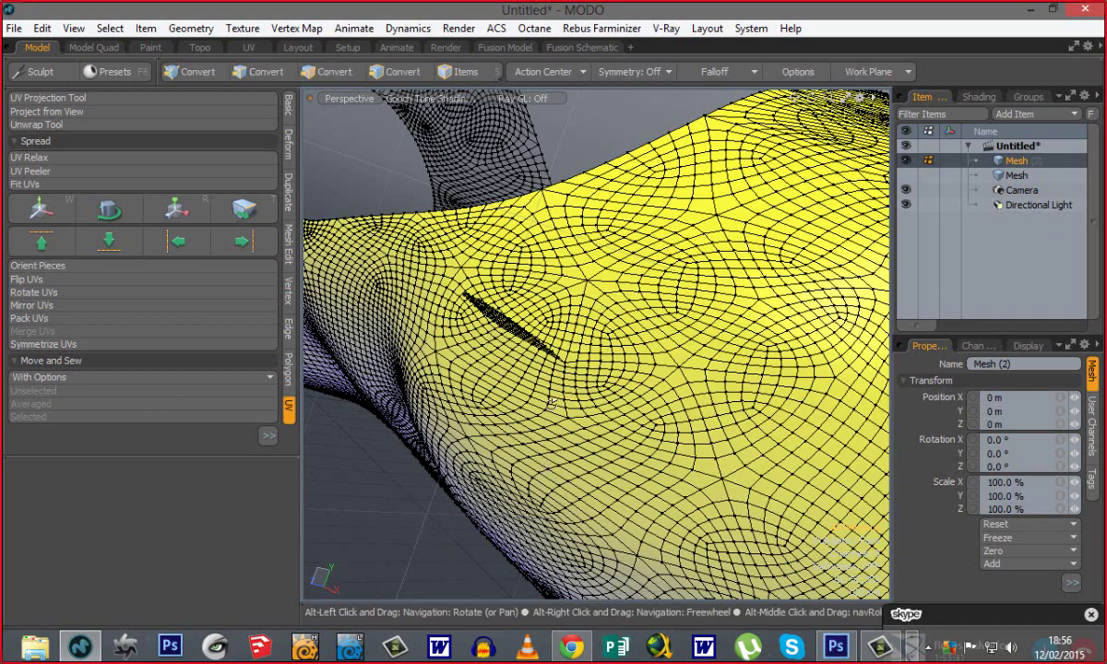
{"action": "left_click_drag", "start_coordinate": [551, 403], "coordinate": [449, 518], "text": "alt"}
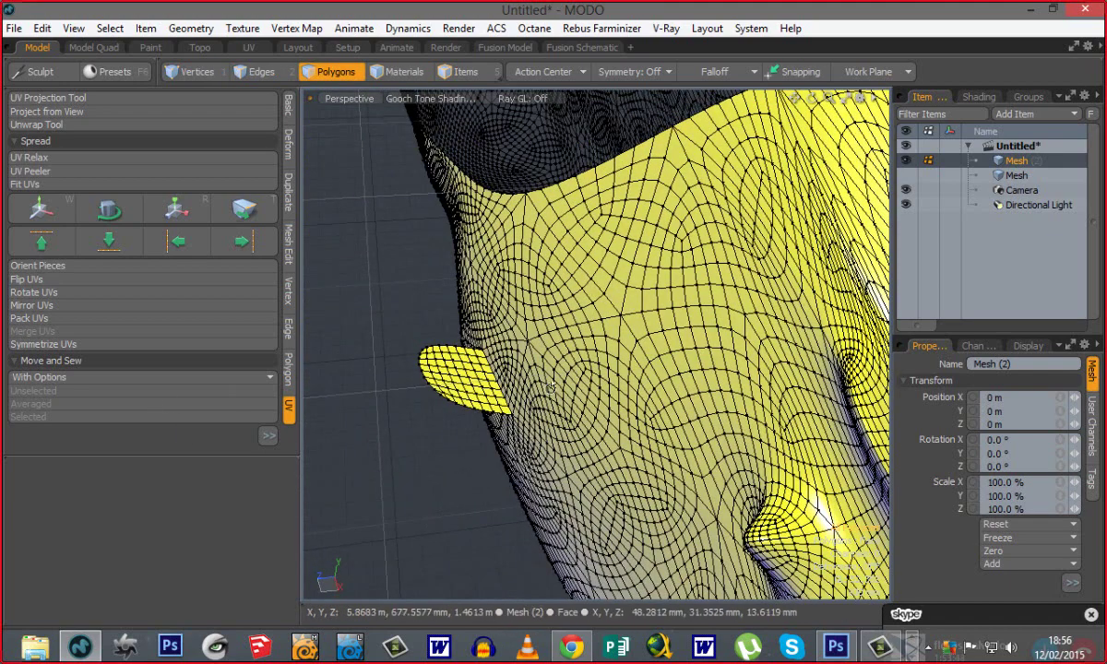
{"action": "left_click_drag", "start_coordinate": [533, 444], "coordinate": [443, 506], "text": "alt"}
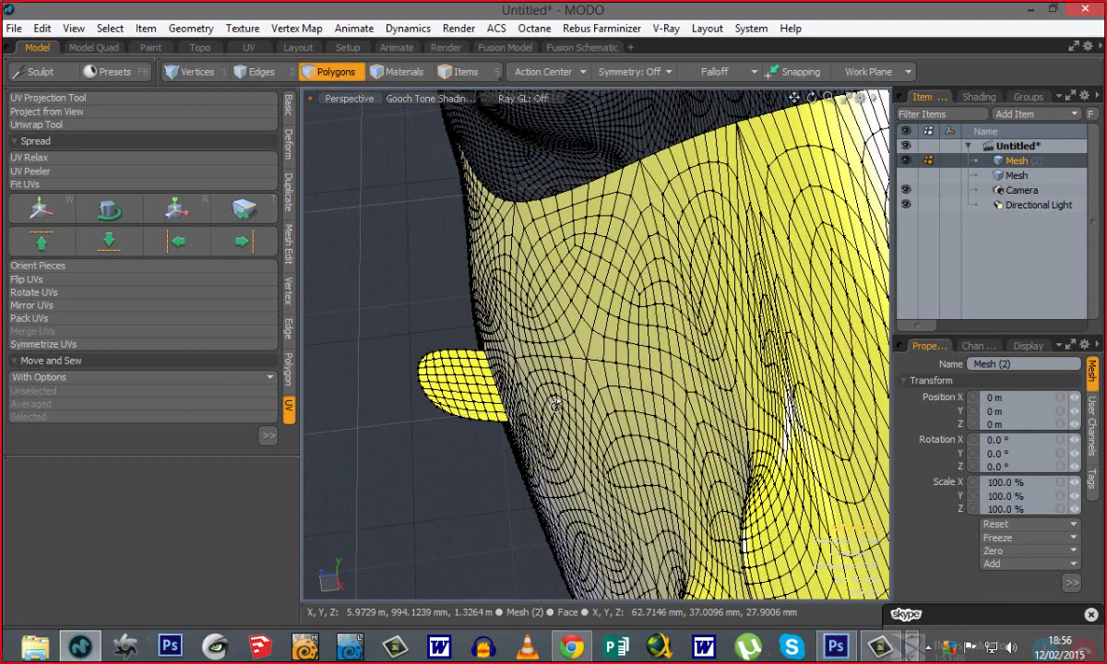
{"action": "left_click_drag", "start_coordinate": [399, 425], "coordinate": [458, 512], "text": "alt"}
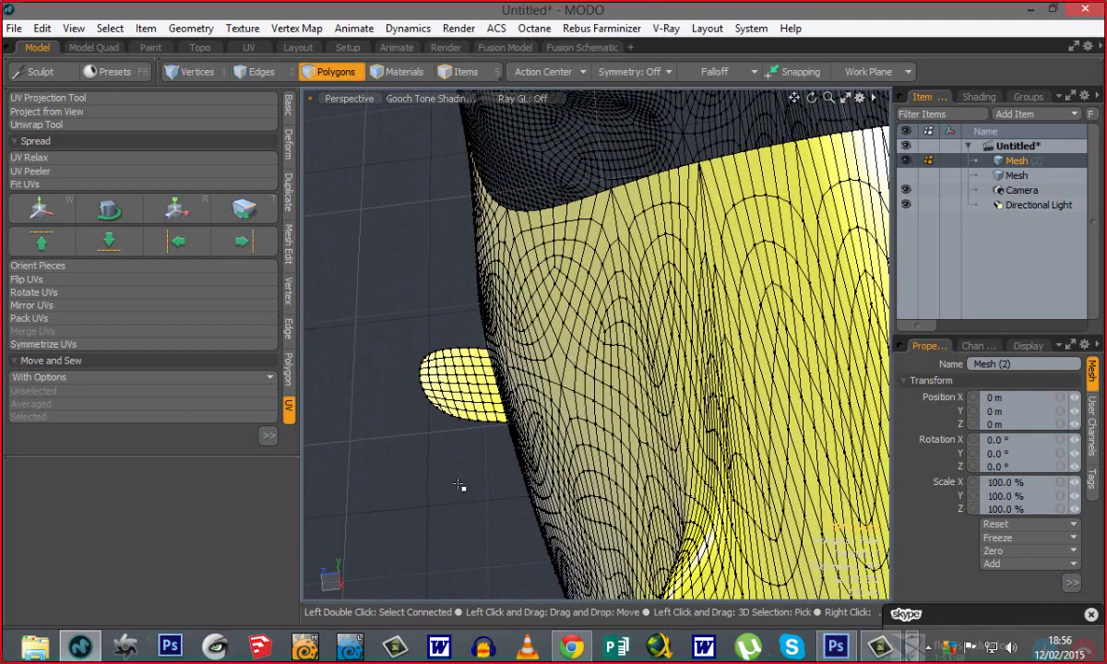
{"action": "left_click_drag", "start_coordinate": [420, 484], "coordinate": [464, 489], "text": "alt"}
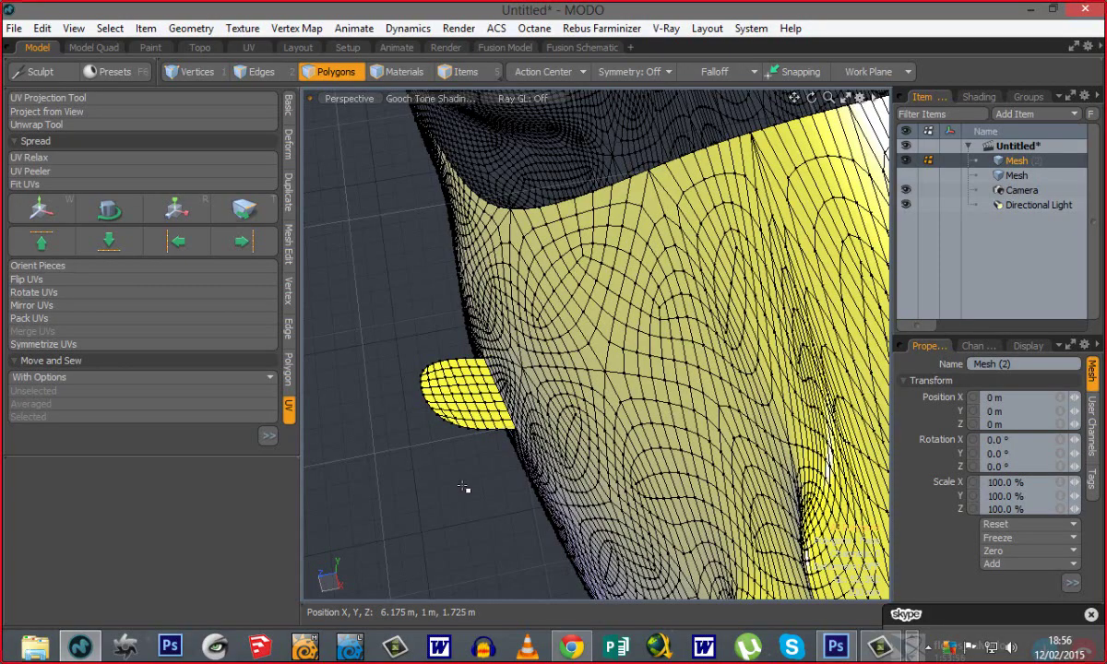
{"action": "mouse_move", "coordinate": [428, 494]}
{"action": "left_mouse_down", "text": "alt"}
{"action": "mouse_move", "coordinate": [664, 415]}
{"action": "mouse_move", "coordinate": [420, 478]}
{"action": "left_mouse_up", "text": "alt"}
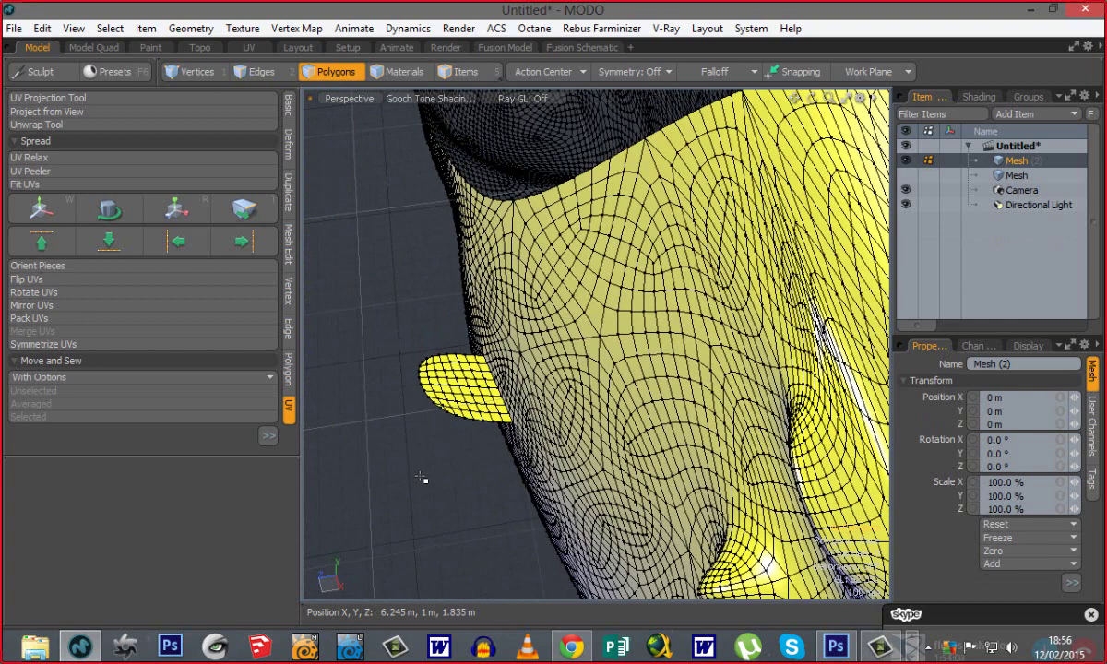
{"action": "scroll", "coordinate": [421, 477], "scroll_direction": "down", "scroll_amount": 3}
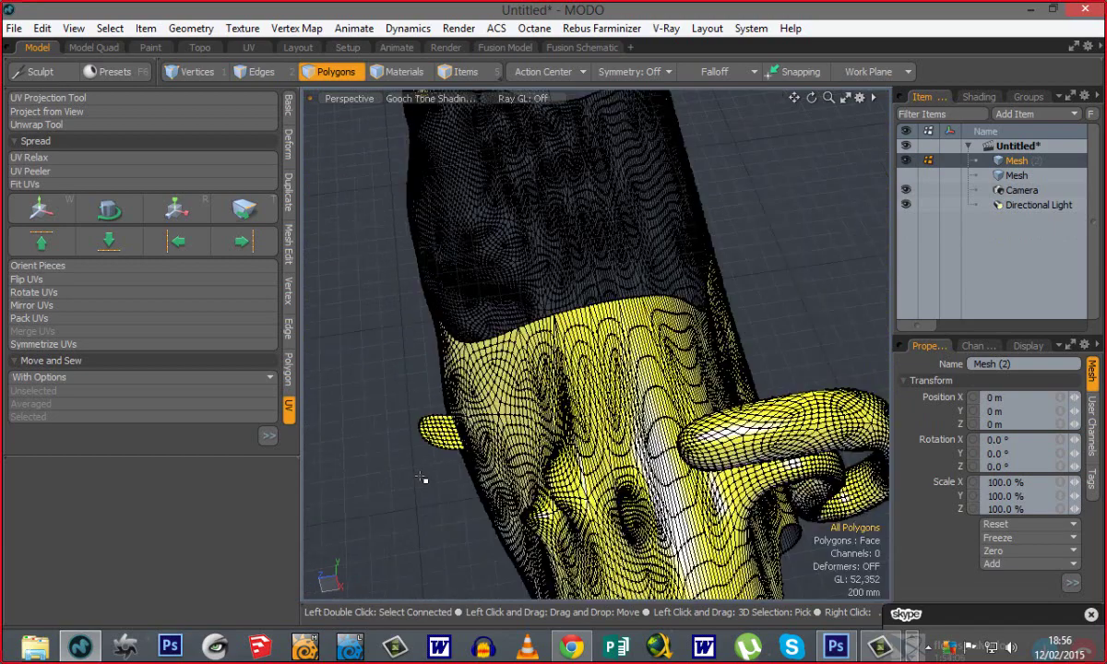
Enlarge the UV tools area to show its remaining commands, and look over the geometry commands for vertices and polygons.
{"action": "left_click_drag", "start_coordinate": [425, 480], "coordinate": [404, 471], "text": "alt"}
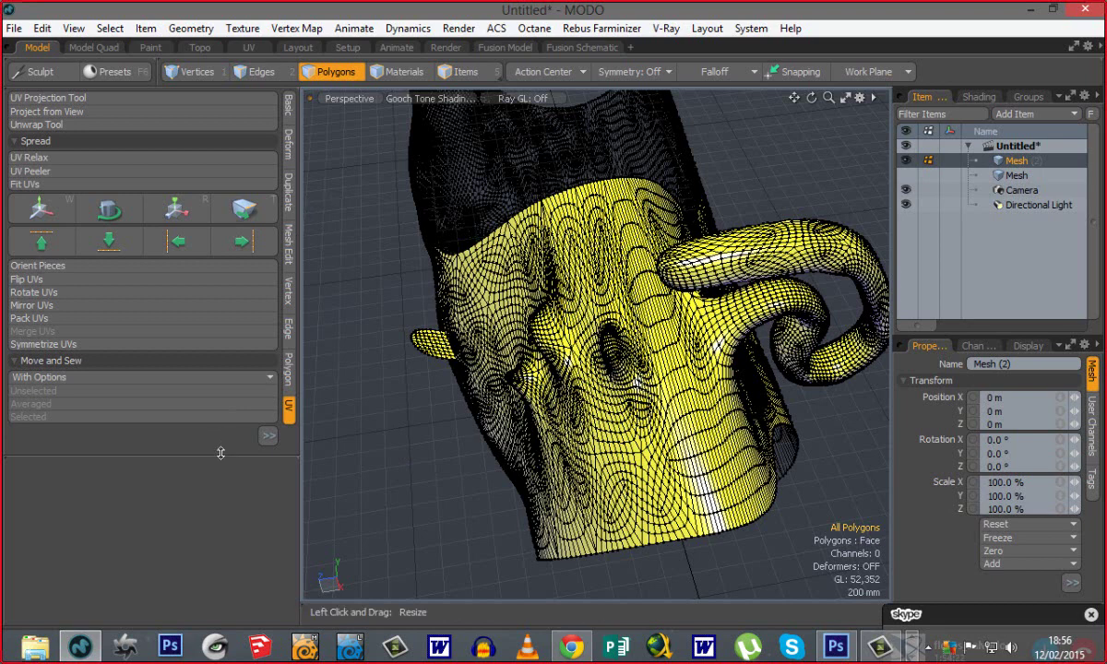
{"action": "left_click_drag", "start_coordinate": [221, 449], "coordinate": [221, 555]}
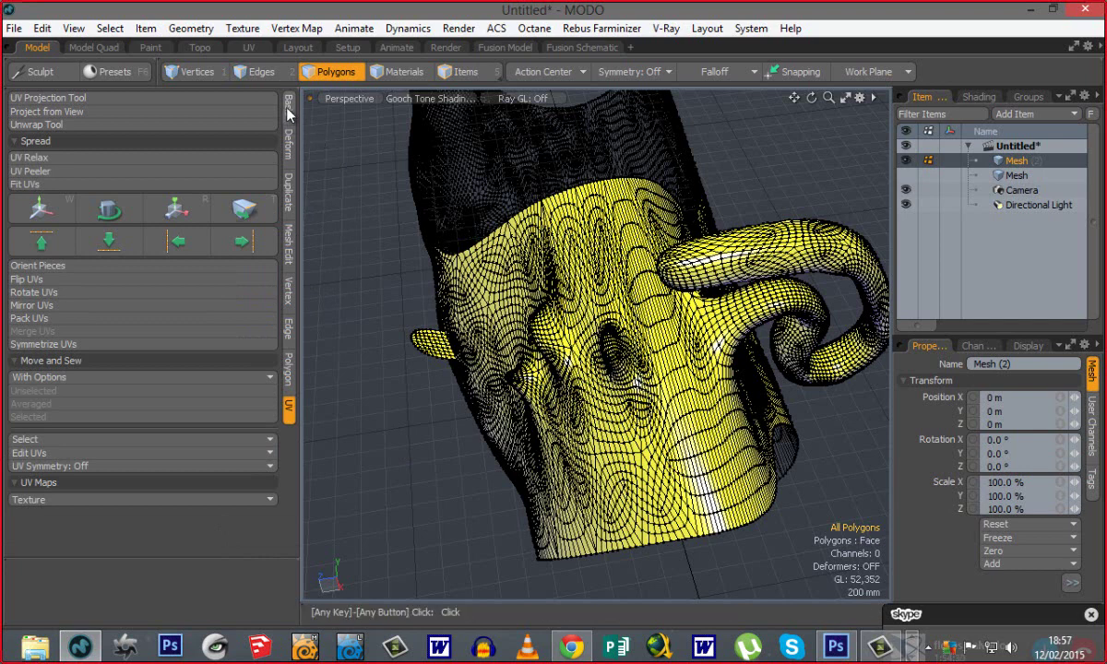
{"action": "left_click", "coordinate": [192, 31]}
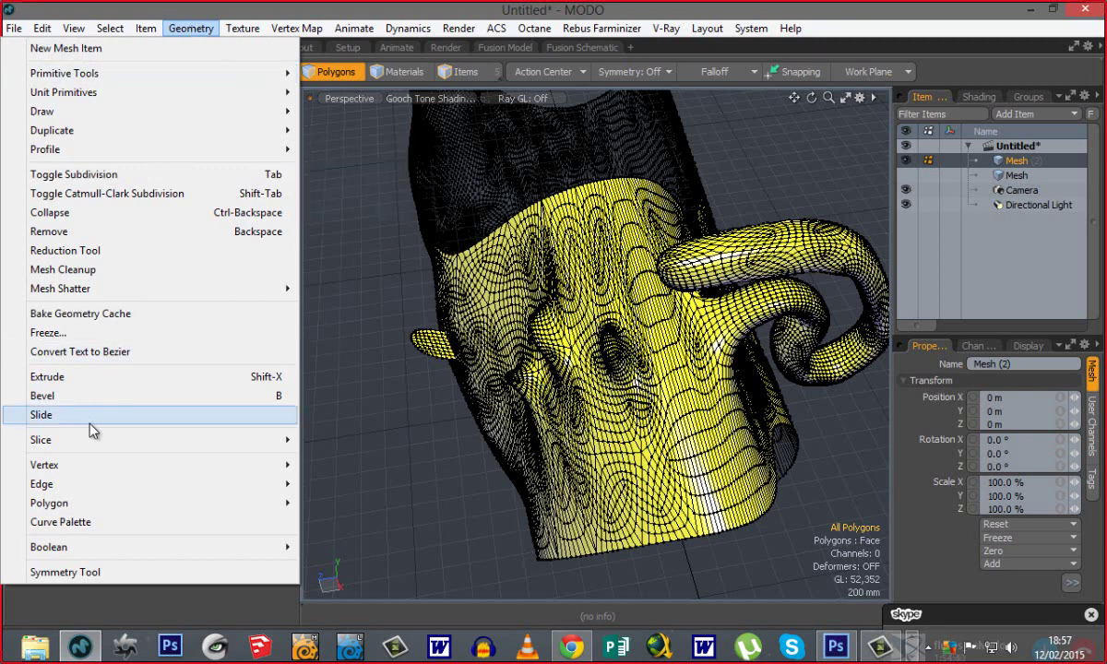
{"action": "mouse_move", "coordinate": [289, 471]}
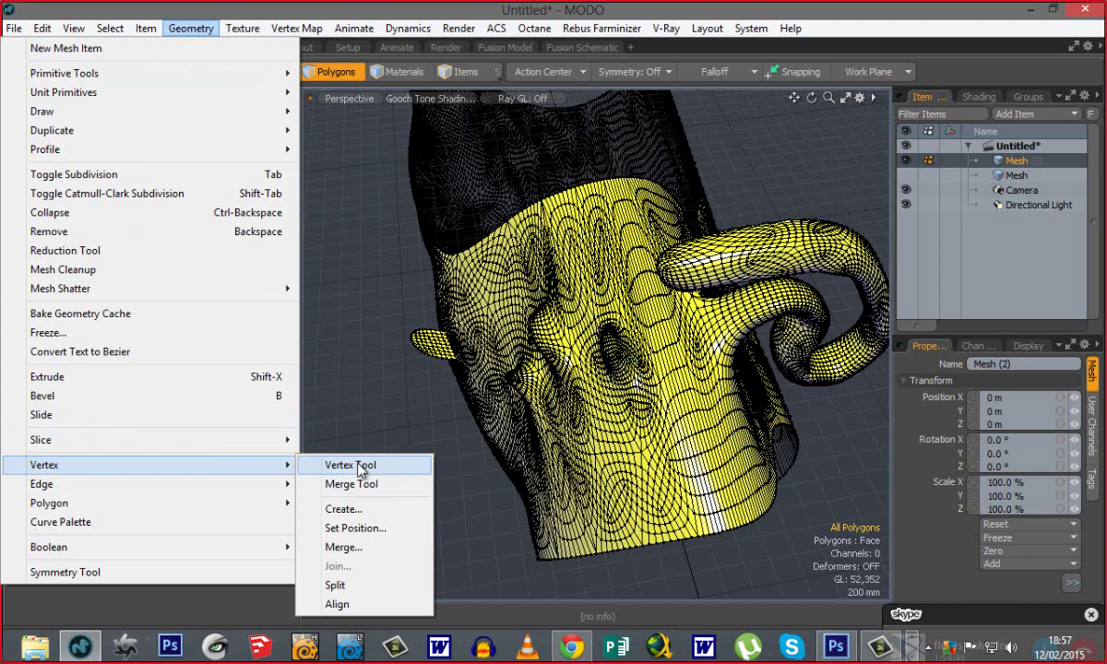
{"action": "left_click", "coordinate": [358, 396]}
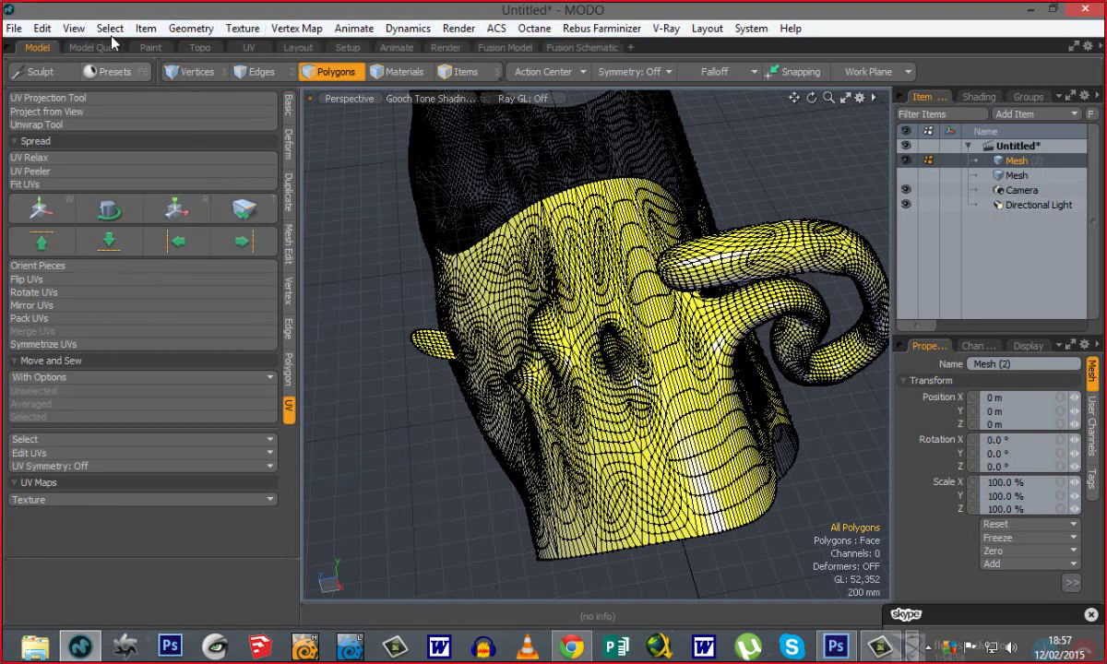
{"action": "left_click", "coordinate": [188, 30]}
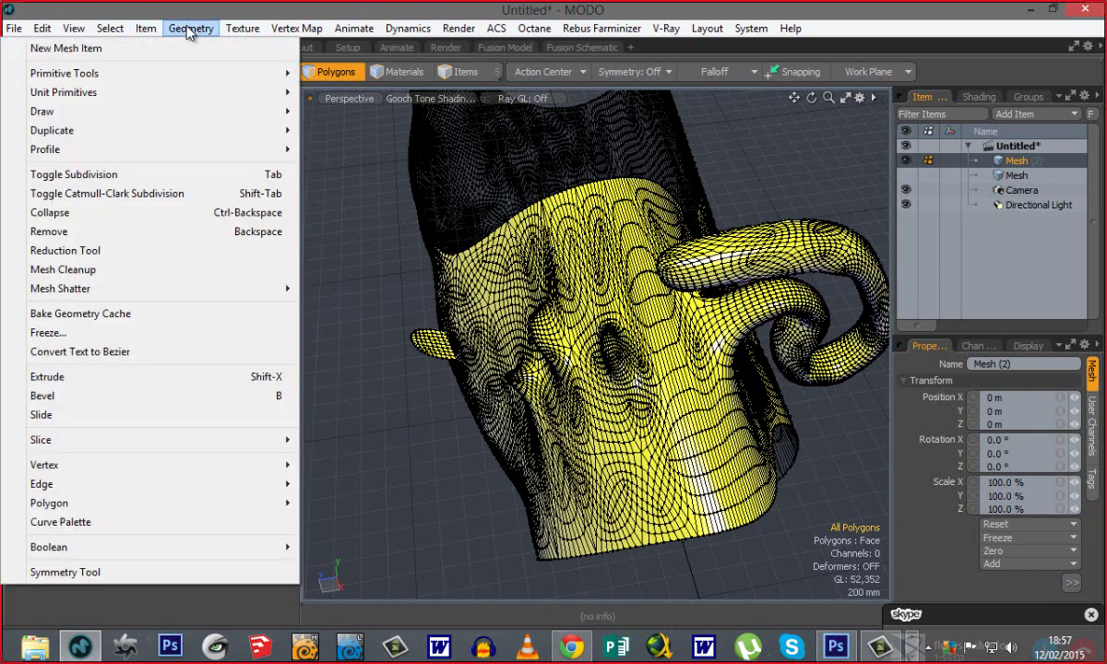
{"action": "mouse_move", "coordinate": [247, 465]}
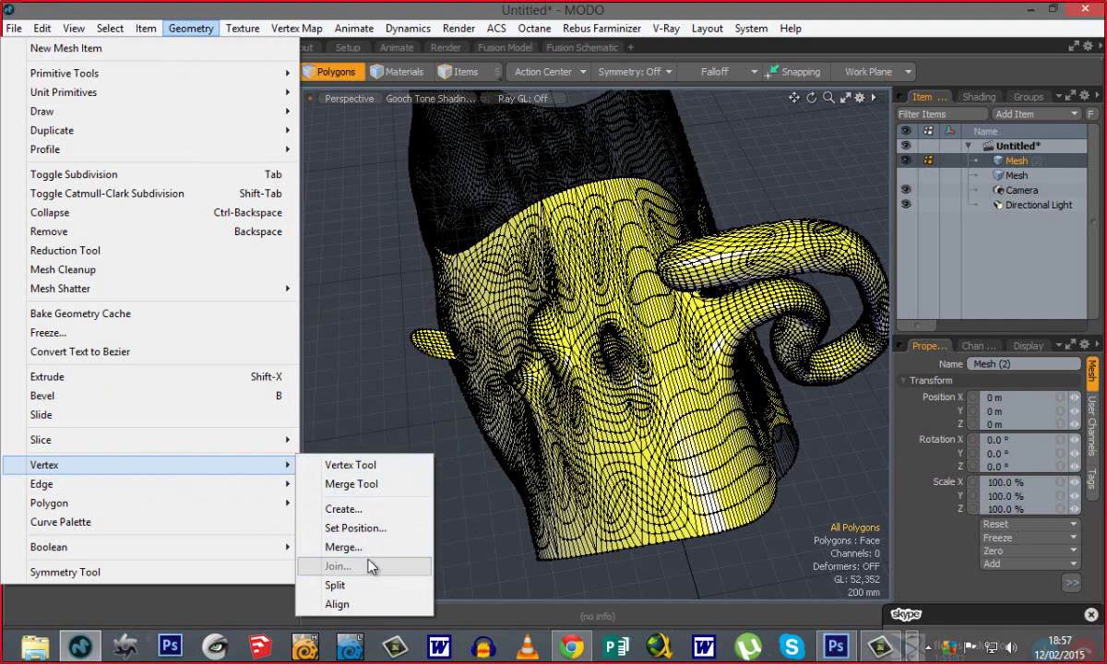
{"action": "mouse_move", "coordinate": [247, 504]}
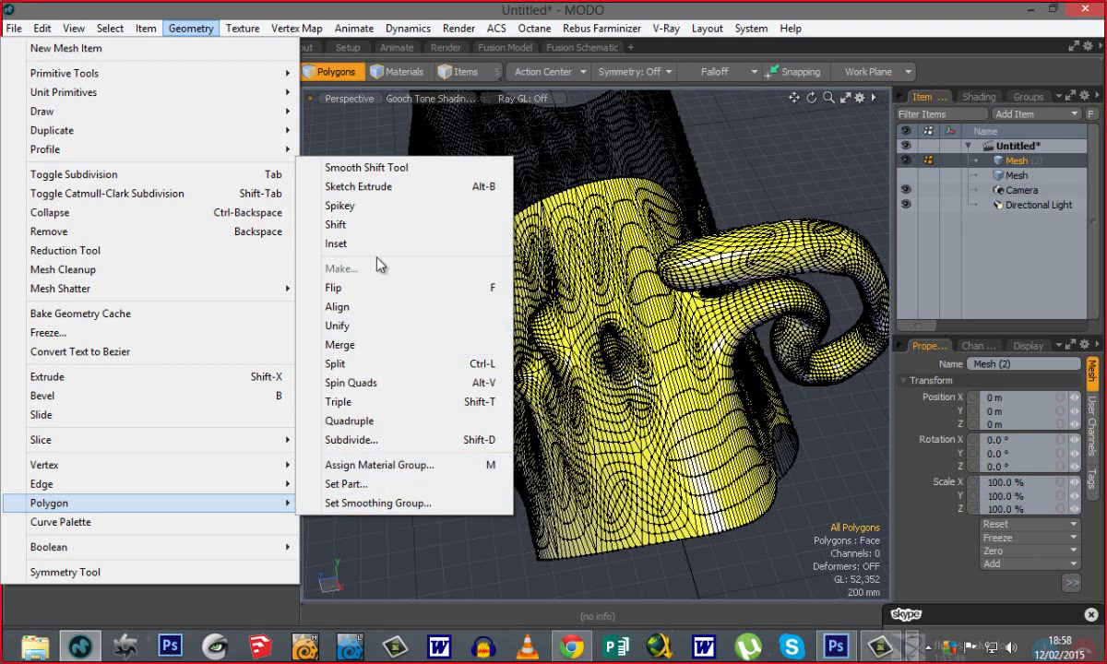
{"action": "left_click", "coordinate": [420, 557]}
Select a single edge on the dense mesh surface and spin it repeatedly through its possible orientations.
{"action": "left_click_drag", "start_coordinate": [594, 501], "coordinate": [908, 415], "text": "alt"}
{"action": "left_click_drag", "start_coordinate": [660, 369], "coordinate": [564, 341], "text": "alt+shift"}
{"action": "key", "text": "2"}
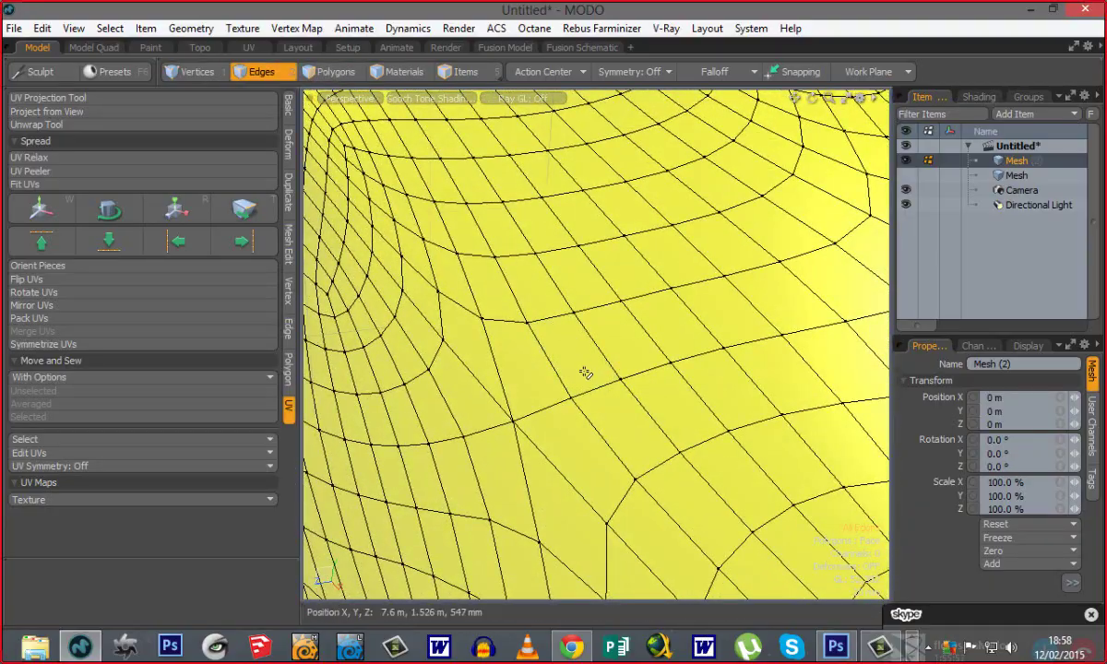
{"action": "left_click", "coordinate": [551, 360]}
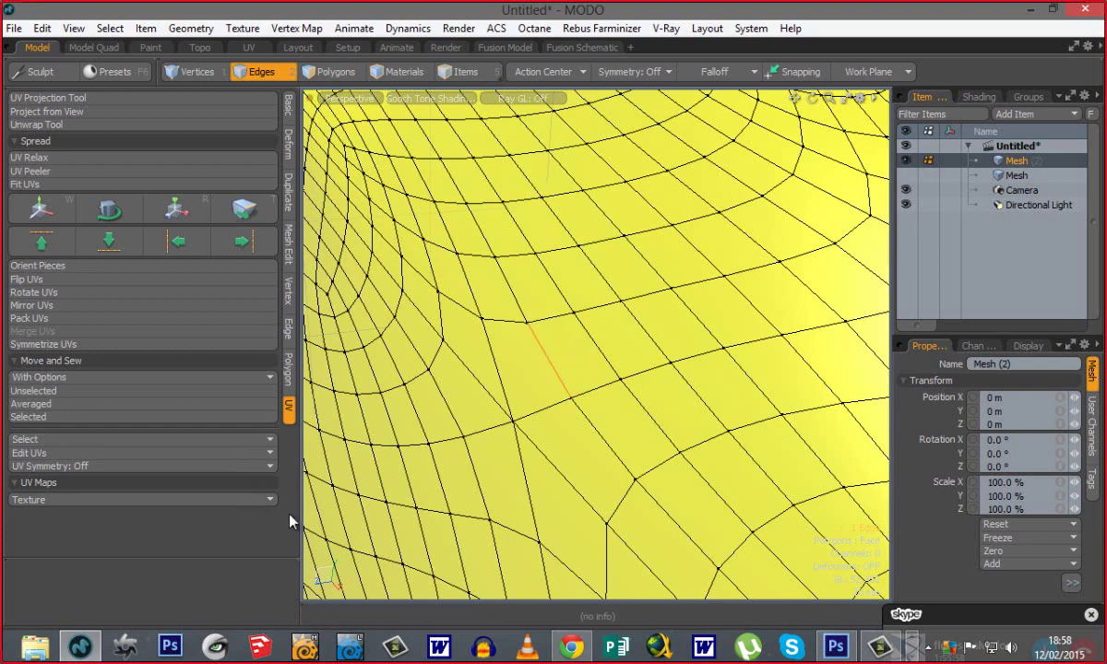
{"action": "left_click", "coordinate": [287, 334]}
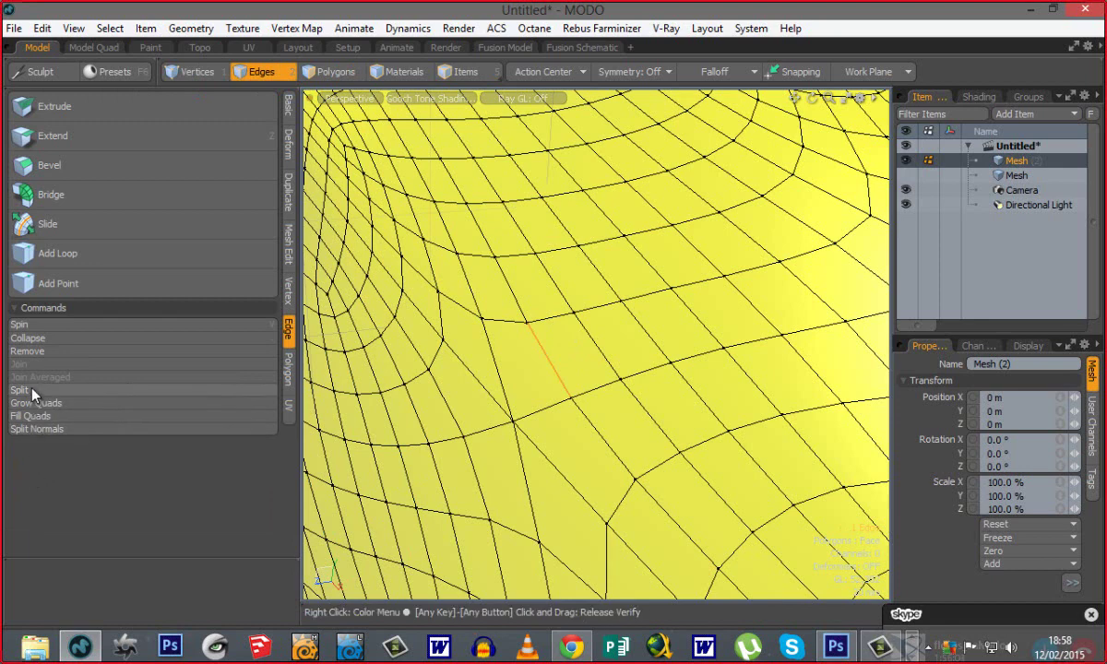
{"action": "left_click", "coordinate": [45, 326]}
{"action": "left_click", "coordinate": [45, 329]}
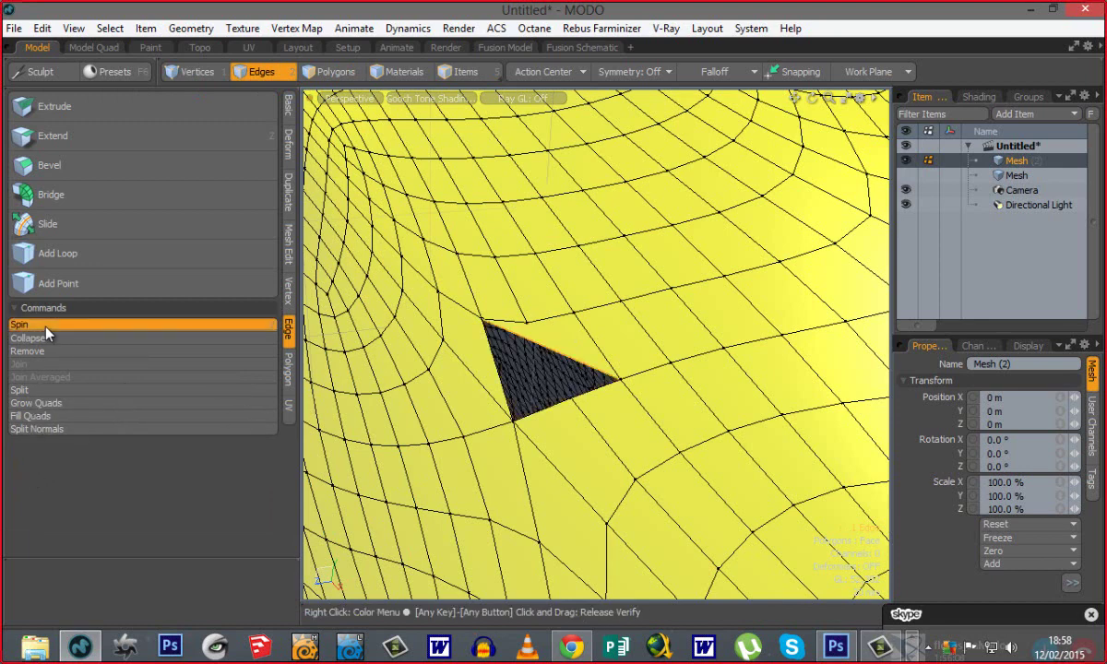
{"action": "left_click", "coordinate": [46, 327]}
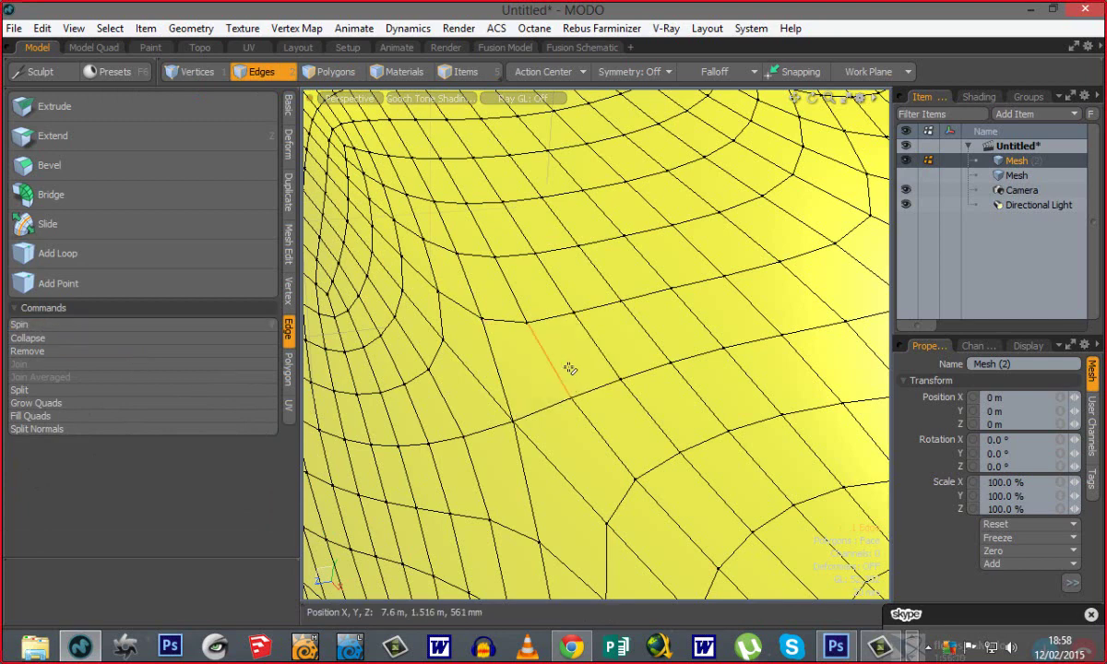
{"action": "left_click", "coordinate": [87, 325]}
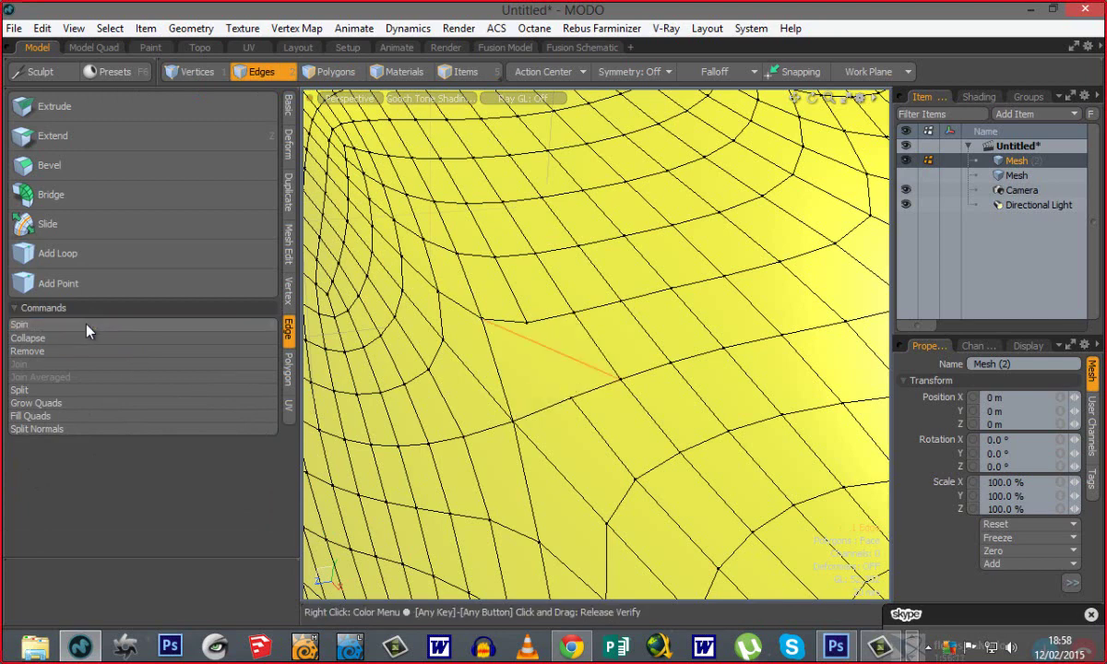
{"action": "left_click", "coordinate": [86, 328]}
{"action": "left_click", "coordinate": [86, 328]}
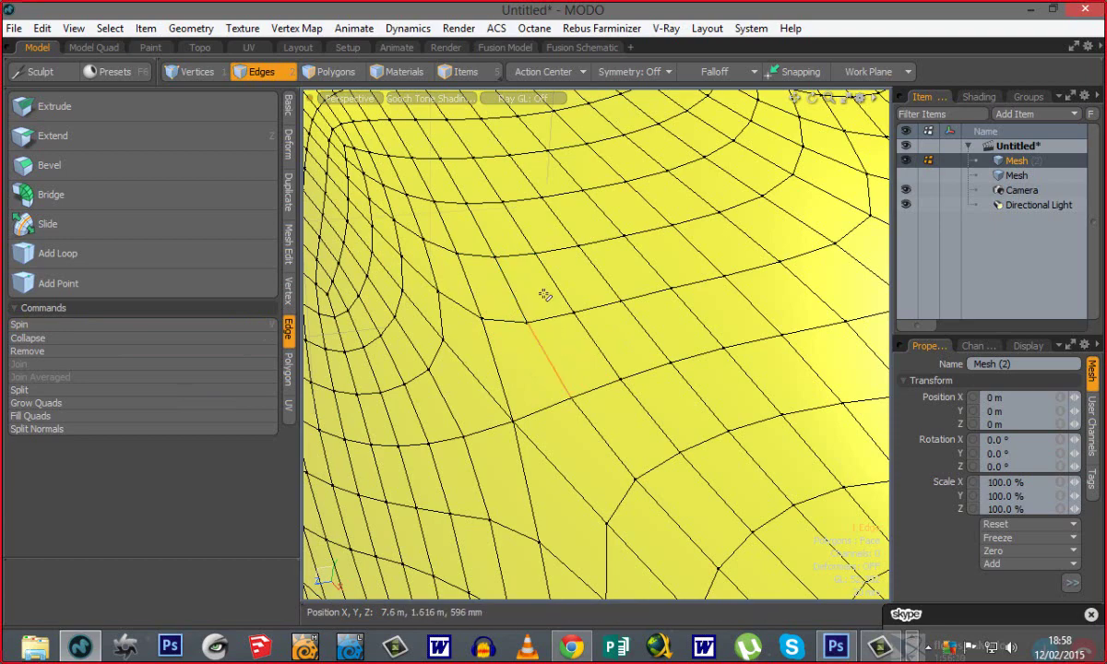
Clear the edge selection and examine the whole subdivided mesh from several angles.
{"action": "left_click_drag", "start_coordinate": [445, 380], "coordinate": [466, 346], "text": "alt"}
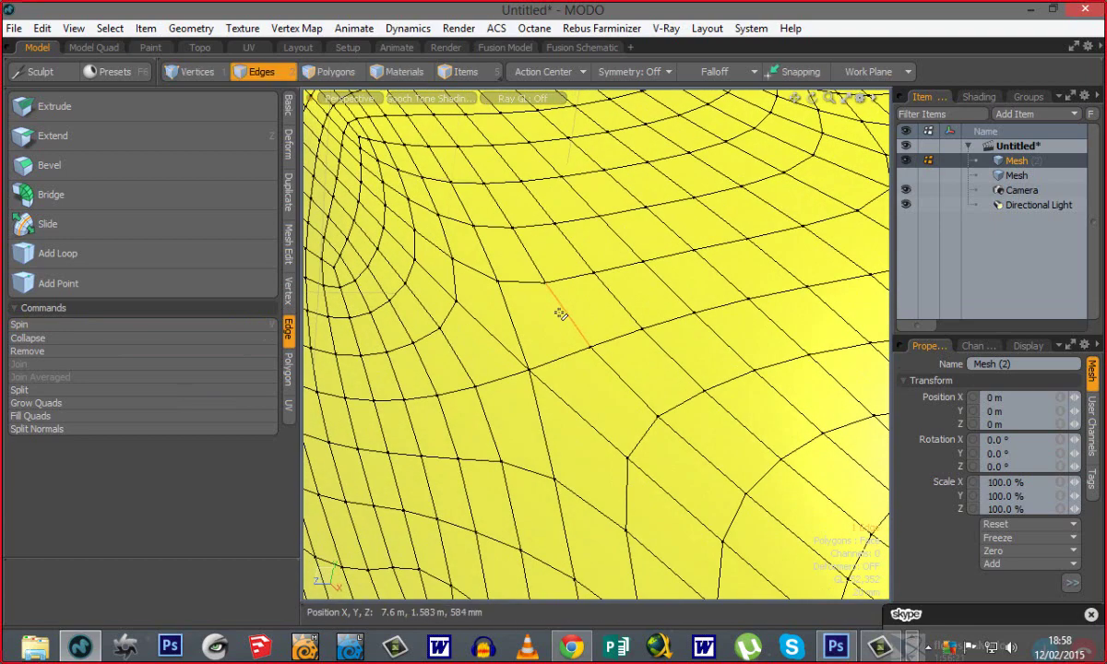
{"action": "left_click_drag", "start_coordinate": [563, 314], "coordinate": [469, 512], "text": "alt"}
{"action": "left_click", "coordinate": [589, 347]}
{"action": "scroll", "coordinate": [566, 325], "scroll_direction": "down", "scroll_amount": 6}
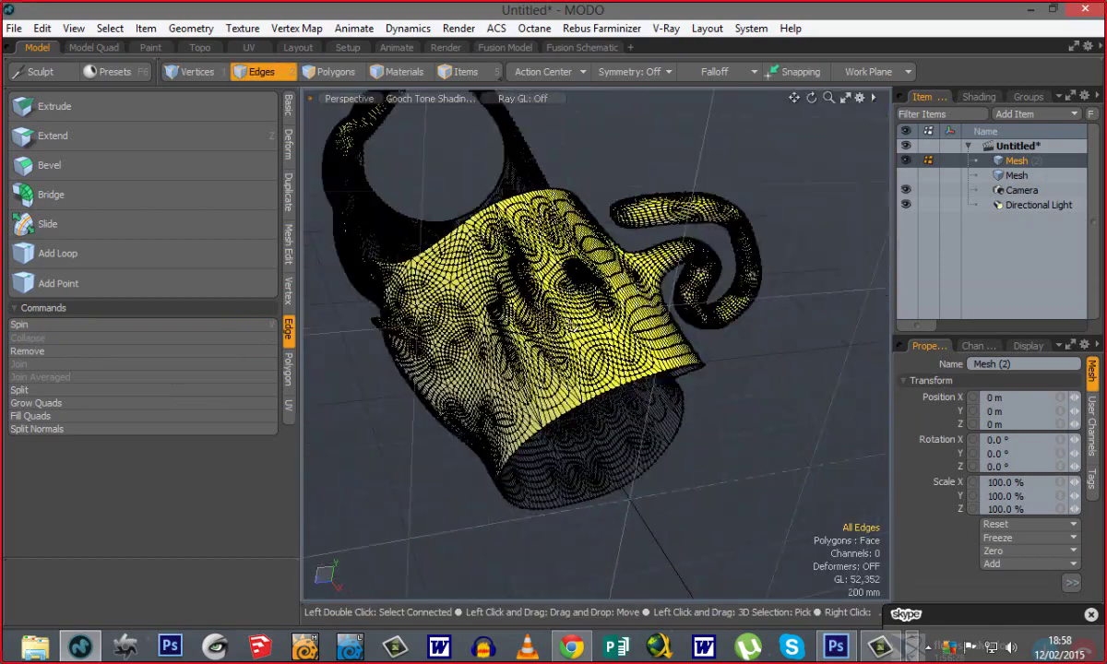
{"action": "scroll", "coordinate": [566, 325], "scroll_direction": "up", "scroll_amount": 3}
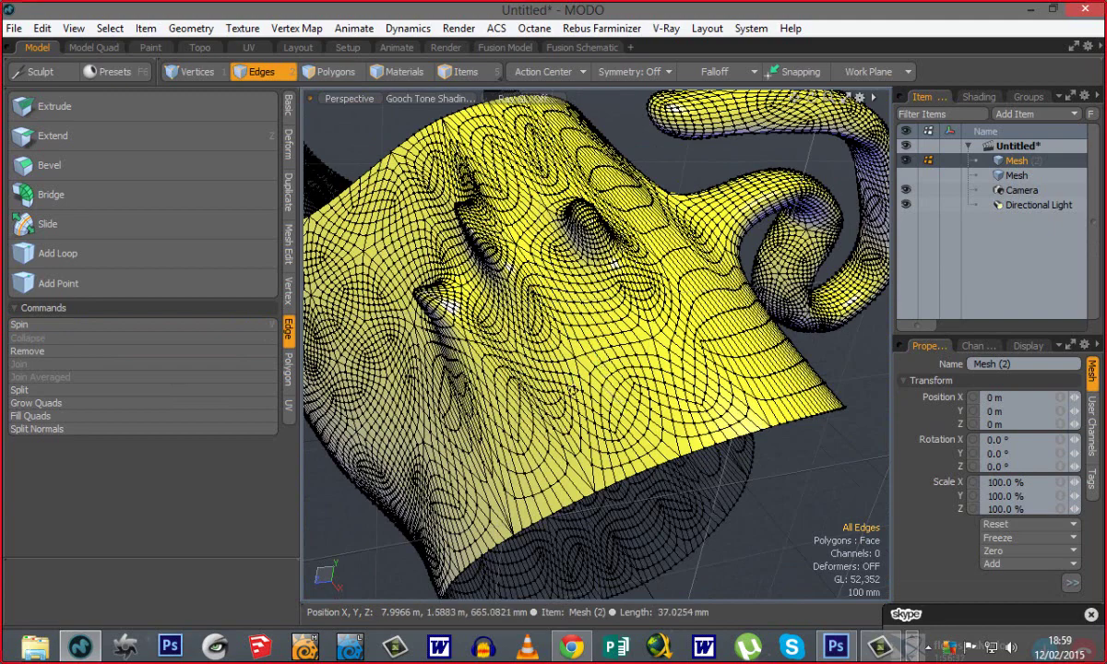
{"action": "left_click_drag", "start_coordinate": [581, 377], "coordinate": [553, 386], "text": "alt"}
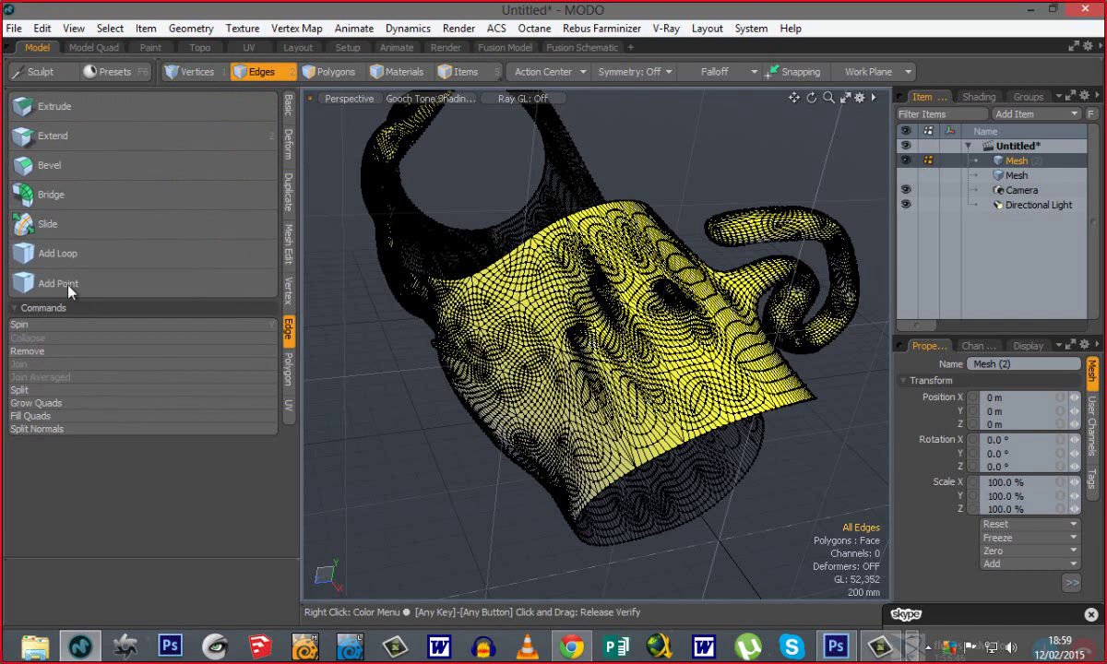
Show the Animate layout, return to the Model layout, and deselect the mesh item.
{"action": "left_click", "coordinate": [397, 47]}
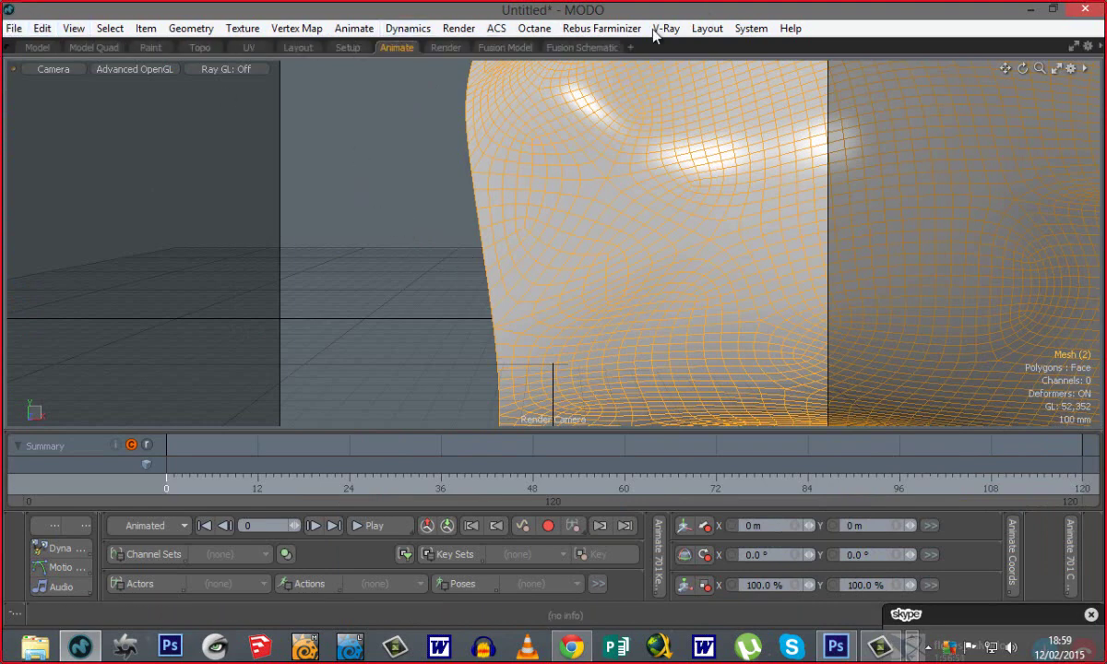
{"action": "left_click", "coordinate": [37, 48]}
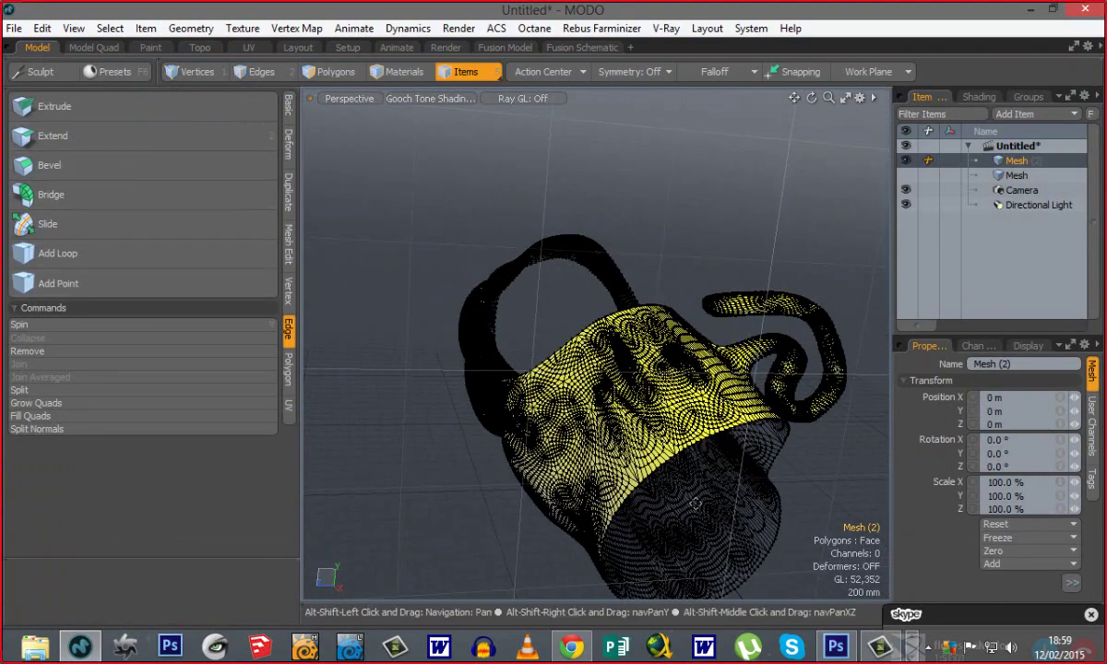
{"action": "left_click_drag", "start_coordinate": [470, 451], "coordinate": [487, 501], "text": "alt"}
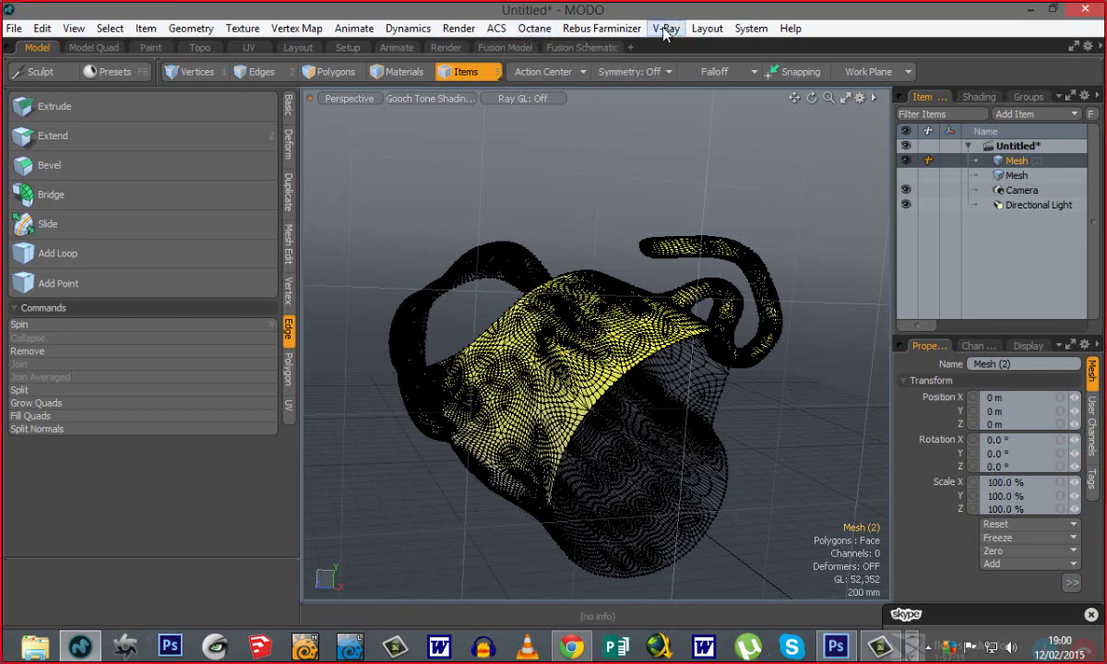
{"action": "left_click", "coordinate": [553, 164]}
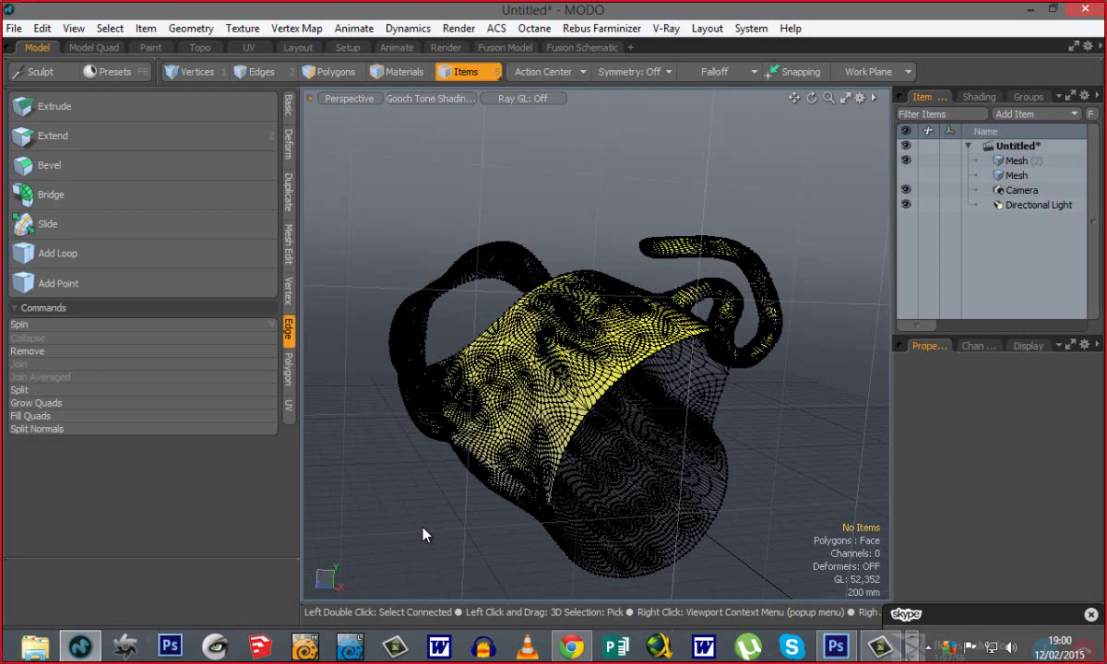
End the ongoing Skype call and switch to the screen recorder.
{"action": "left_click_drag", "start_coordinate": [943, 611], "coordinate": [926, 546]}
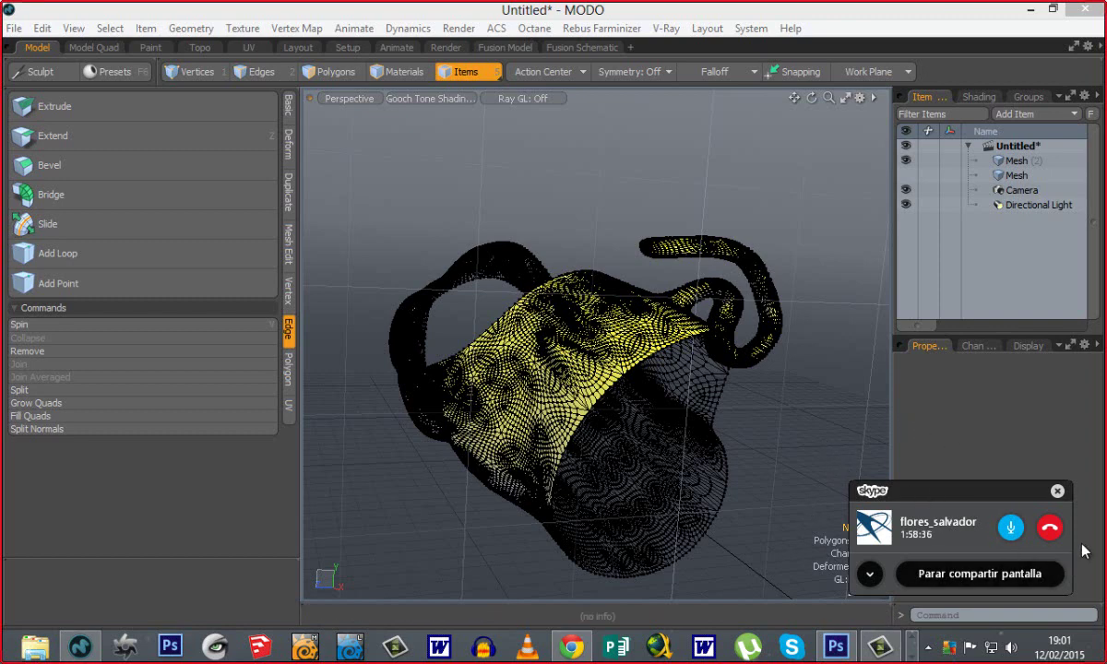
{"action": "left_click", "coordinate": [1050, 528]}
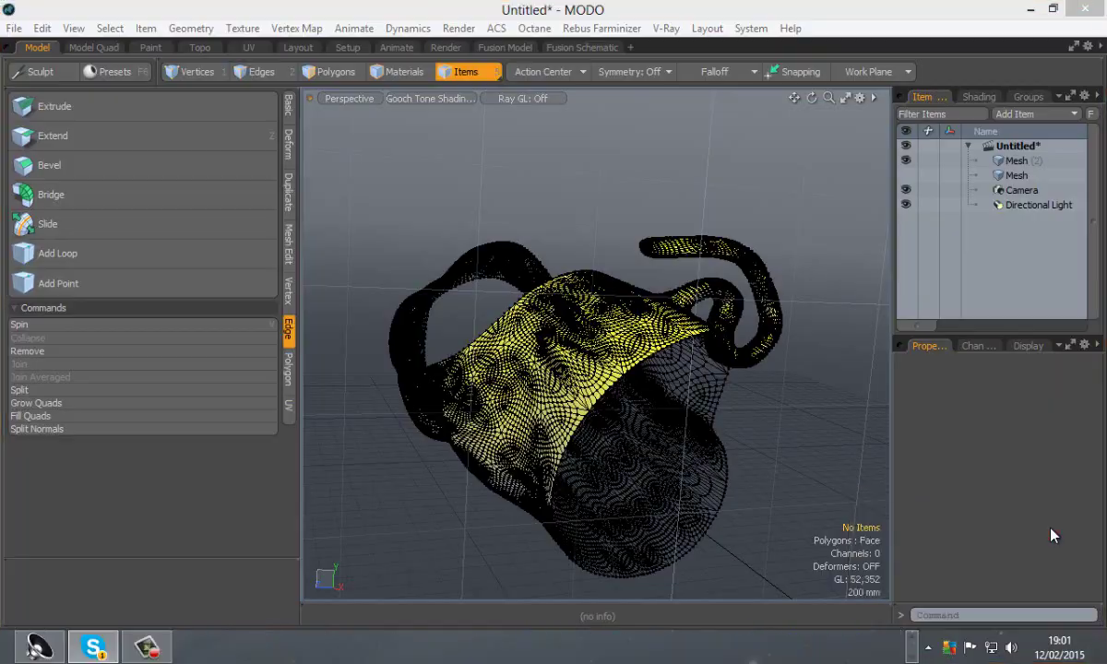
{"action": "left_click", "coordinate": [150, 648]}
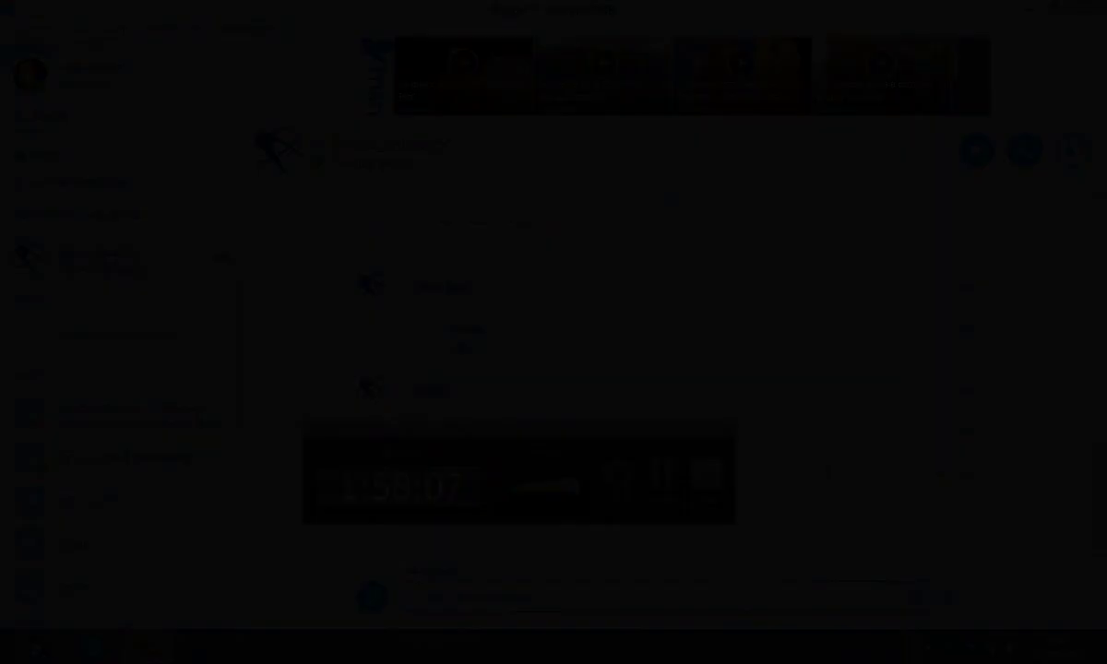